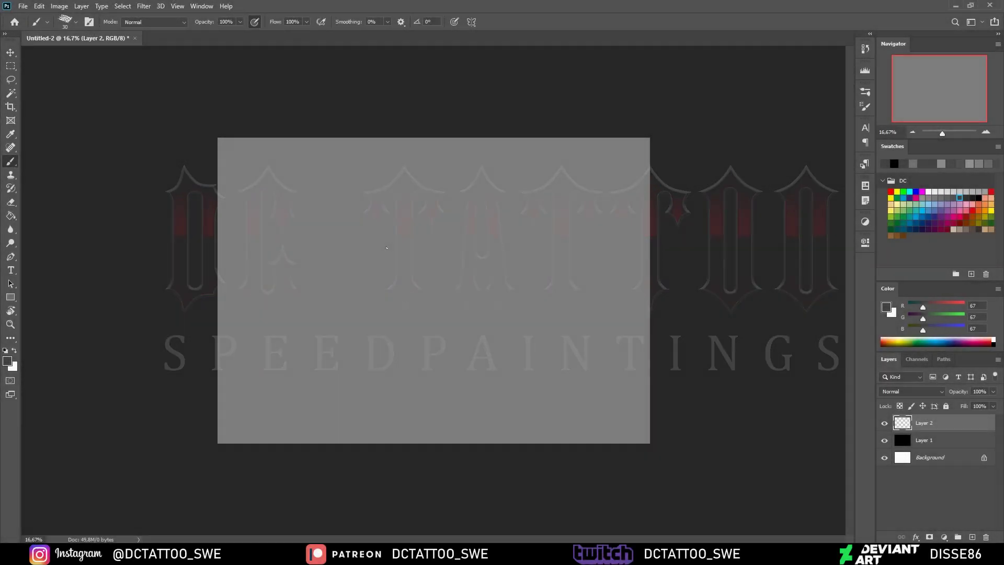
# Sketch the open jaw outline, lower jaw line and dark mouth interior in grey
pyautogui.moveTo(473, 201)
pyautogui.mouseDown()
pyautogui.moveTo(429, 246)
pyautogui.moveTo(419, 303)
pyautogui.mouseUp()
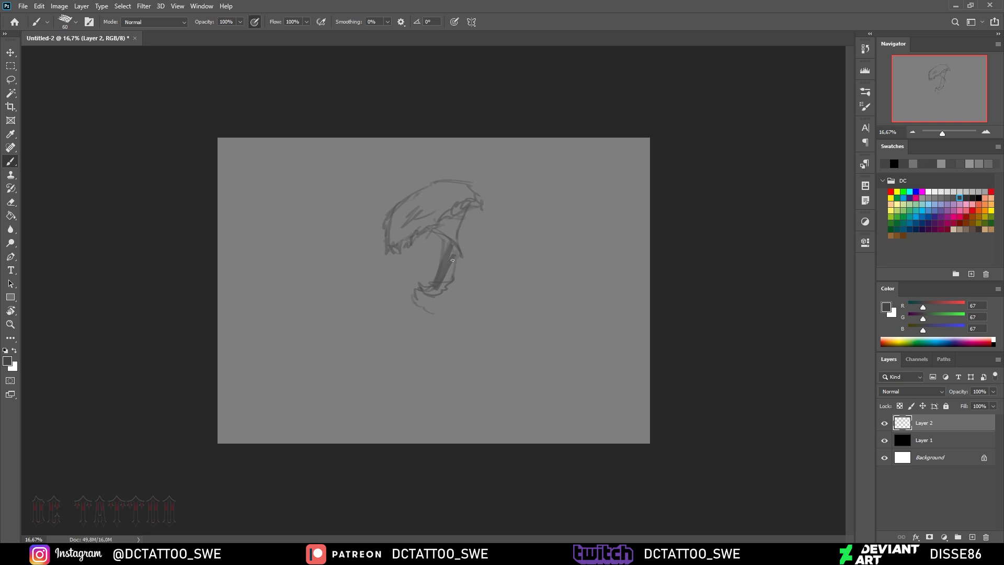
pyautogui.moveTo(434, 235); pyautogui.dragTo(444, 293)
pyautogui.moveTo(471, 204)
pyautogui.mouseDown()
pyautogui.moveTo(396, 217)
pyautogui.moveTo(457, 243)
pyautogui.moveTo(455, 304)
pyautogui.moveTo(476, 209)
pyautogui.mouseUp()
pyautogui.moveTo(403, 204); pyautogui.dragTo(497, 188)
# Block in the dark body mass to the right of the jaw with a large brush
pyautogui.moveTo(492, 272)
pyautogui.mouseDown()
pyautogui.moveTo(525, 210)
pyautogui.moveTo(461, 314)
pyautogui.mouseUp()
pyautogui.press(']')
pyautogui.press(']')
pyautogui.moveTo(575, 204); pyautogui.dragTo(497, 340)
pyautogui.moveTo(623, 272); pyautogui.dragTo(567, 254)
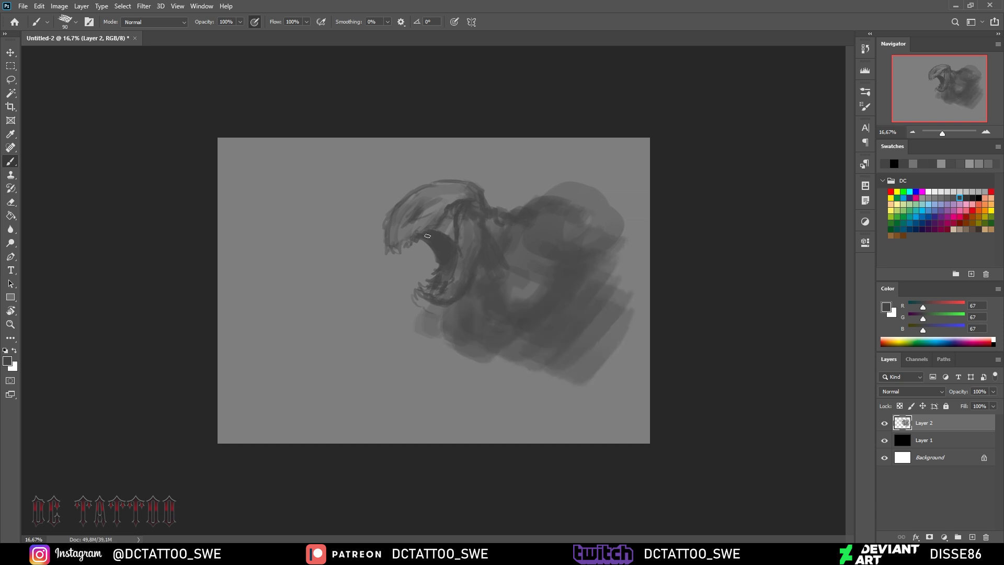
# Add a light head highlight, tone it down, and paint light fangs into the jaw
pyautogui.moveTo(427, 236); pyautogui.dragTo(392, 253)
pyautogui.click(941, 191)
pyautogui.keyDown('alt'); pyautogui.click(429, 202); pyautogui.keyUp('alt')
pyautogui.moveTo(413, 219); pyautogui.dragTo(425, 197)
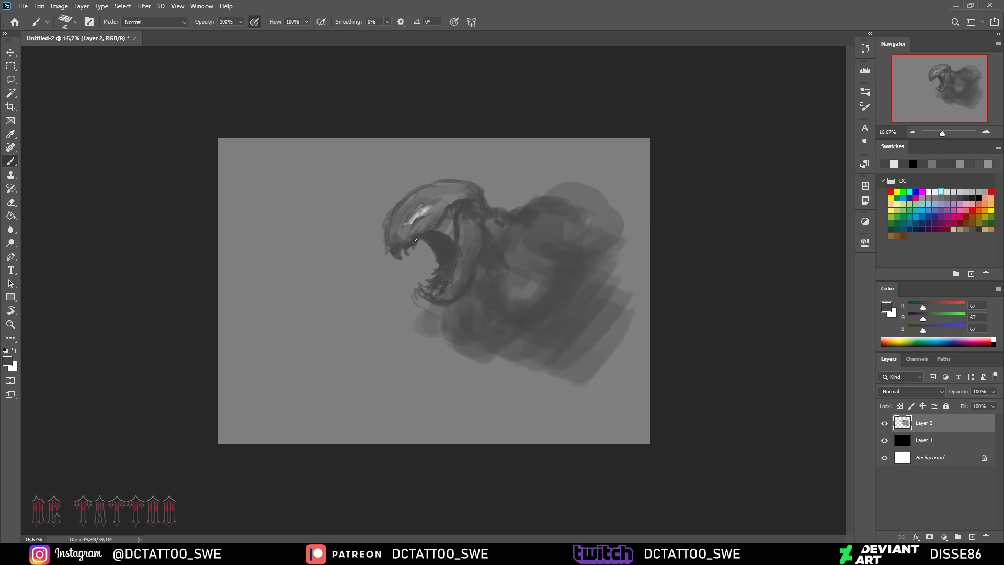
pyautogui.keyDown('alt'); pyautogui.click(421, 213); pyautogui.keyUp('alt')
pyautogui.moveTo(415, 239); pyautogui.dragTo(400, 246)
pyautogui.keyDown('alt'); pyautogui.click(437, 271); pyautogui.keyUp('alt')
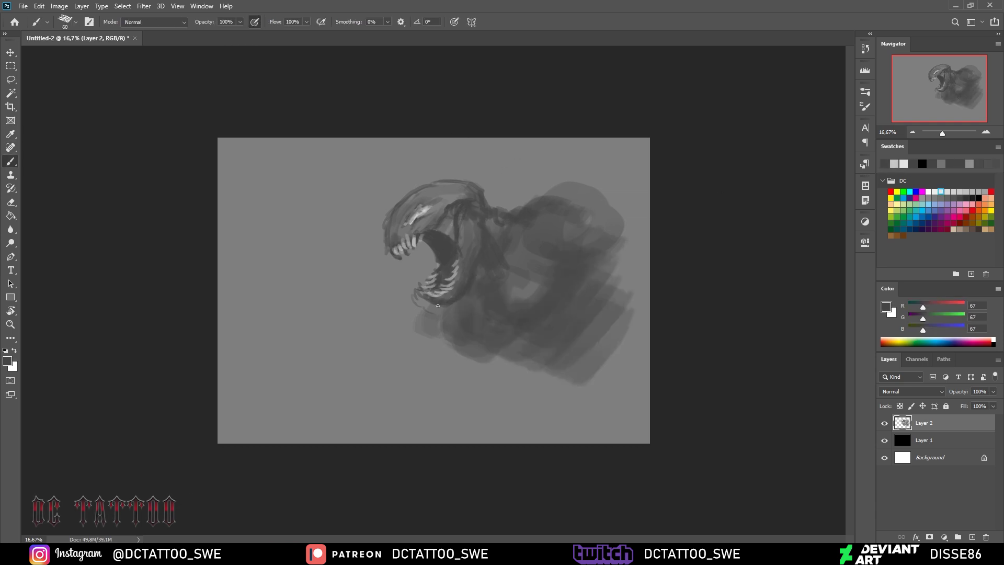
# Mass in and reshape the shoulder with broad dark grey strokes
pyautogui.moveTo(562, 210); pyautogui.dragTo(584, 217)
pyautogui.press('[')
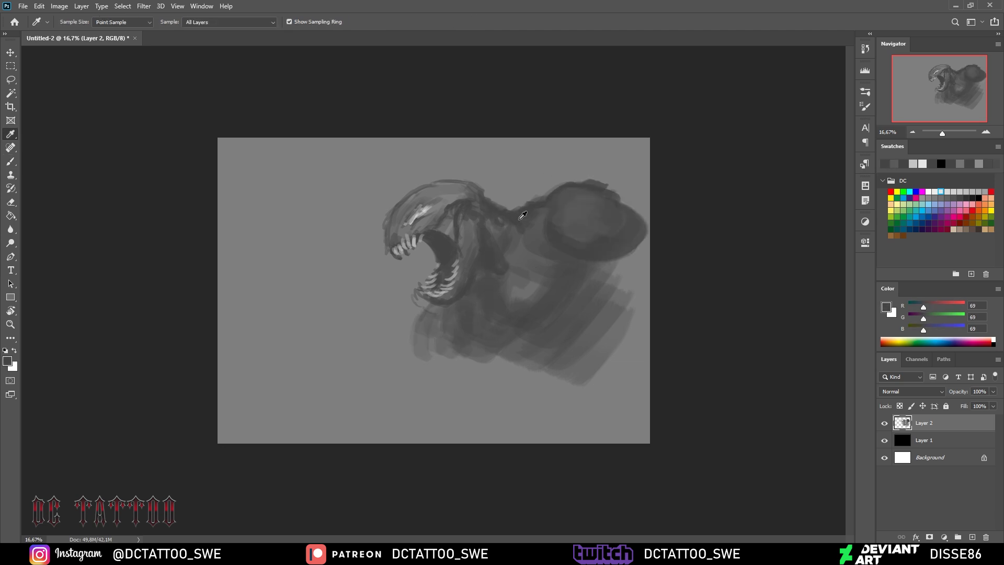
pyautogui.moveTo(523, 220); pyautogui.dragTo(599, 209)
pyautogui.keyDown('alt'); pyautogui.click(528, 262); pyautogui.keyUp('alt')
pyautogui.moveTo(529, 293); pyautogui.dragTo(546, 276)
pyautogui.press('[')
pyautogui.press('[')
pyautogui.press('[')
pyautogui.moveTo(479, 349); pyautogui.dragTo(512, 346)
pyautogui.keyDown('alt'); pyautogui.click(498, 293); pyautogui.keyUp('alt')
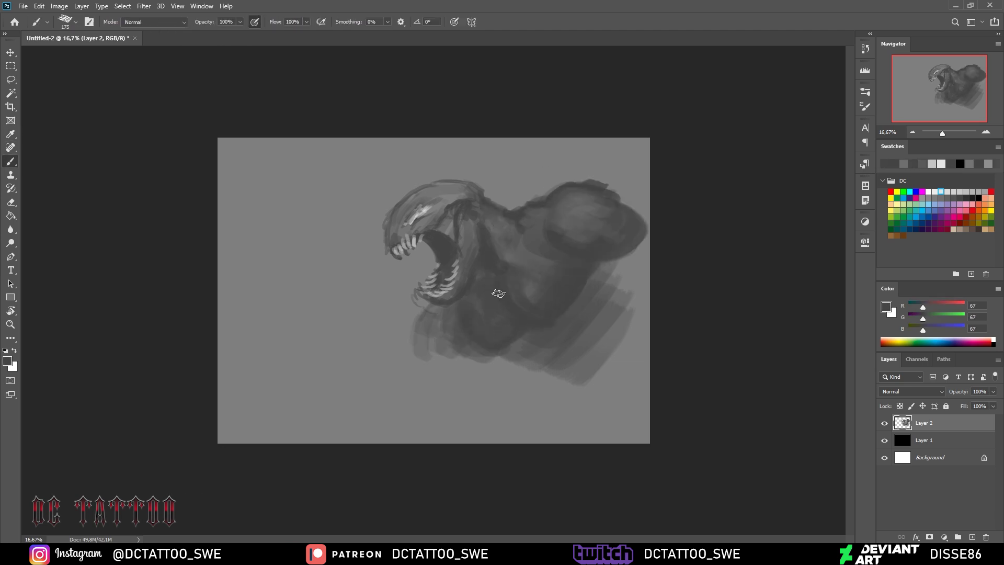
# Darken the neck, the body's right side and the lower jaw
pyautogui.moveTo(483, 207); pyautogui.dragTo(469, 251)
pyautogui.press(']')
pyautogui.press(']')
pyautogui.press(']')
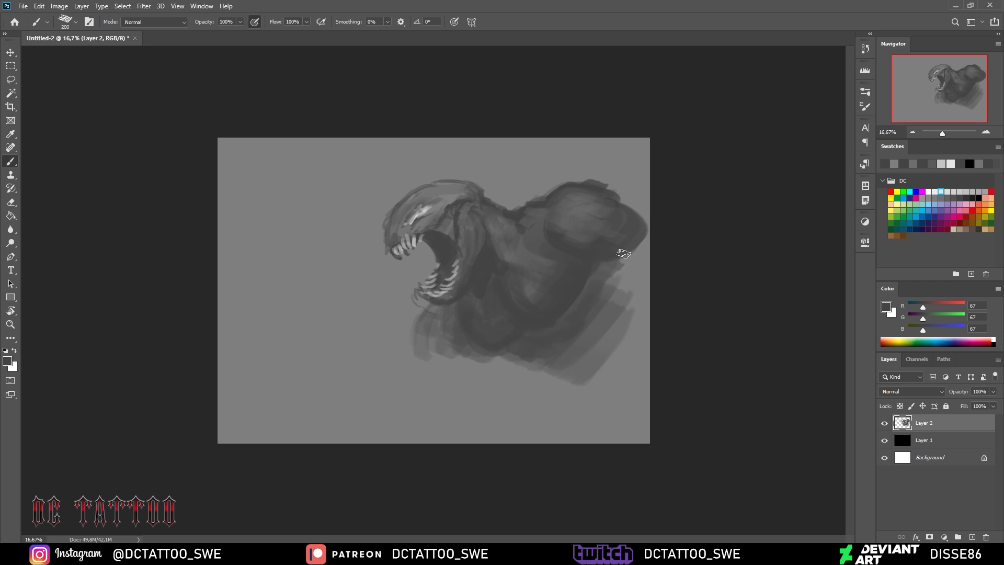
pyautogui.moveTo(601, 272); pyautogui.dragTo(646, 209)
pyautogui.moveTo(463, 346); pyautogui.dragTo(450, 256)
pyautogui.press('[')
pyautogui.press('[')
pyautogui.press('[')
pyautogui.moveTo(397, 236)
pyautogui.mouseDown()
pyautogui.moveTo(481, 183)
pyautogui.moveTo(523, 261)
pyautogui.moveTo(539, 203)
pyautogui.moveTo(541, 244)
pyautogui.mouseUp()
# Add a light stroke on the head and flip the canvas horizontally
pyautogui.keyDown('alt'); pyautogui.click(575, 191); pyautogui.keyUp('alt')
pyautogui.press('[')
pyautogui.press('[')
pyautogui.press('[')
pyautogui.keyDown('alt'); pyautogui.click(429, 212); pyautogui.keyUp('alt')
pyautogui.moveTo(426, 225); pyautogui.dragTo(448, 207)
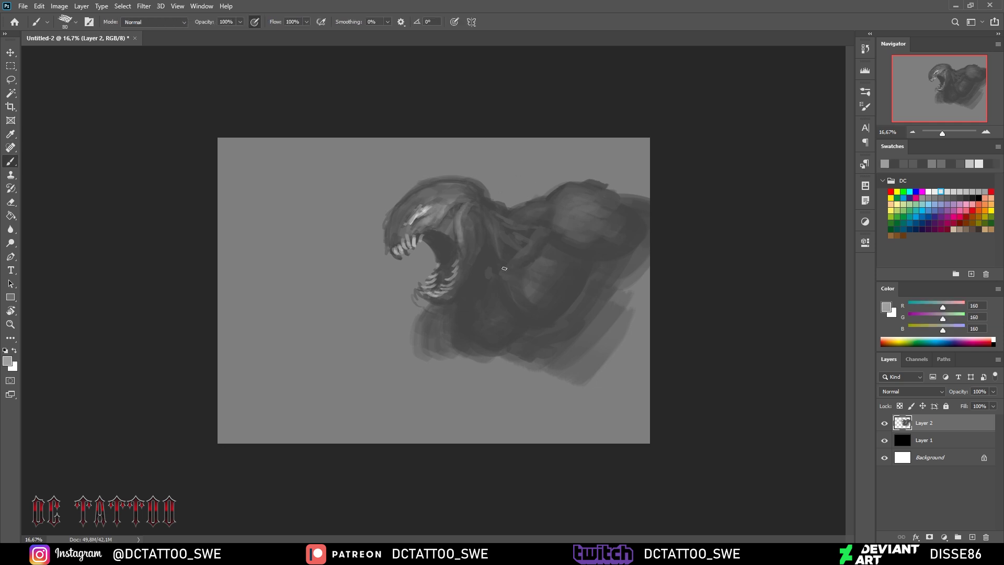
pyautogui.hotkey('ctrl', 'alt', 'h')
# Paint over the old head highlight with mid greys sampled from the painting
pyautogui.keyDown('alt'); pyautogui.click(429, 252); pyautogui.keyUp('alt')
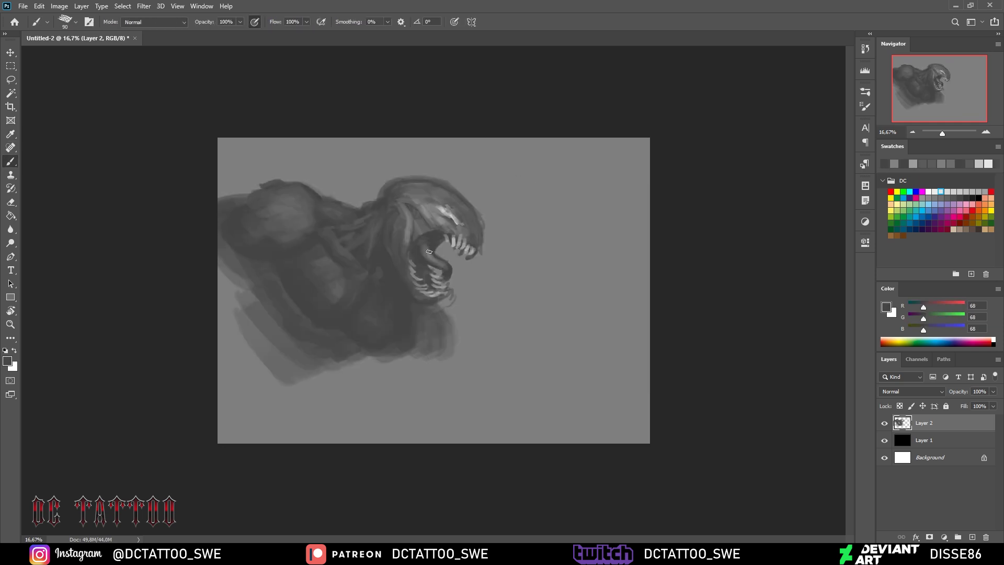
pyautogui.keyDown('alt'); pyautogui.click(415, 201); pyautogui.keyUp('alt')
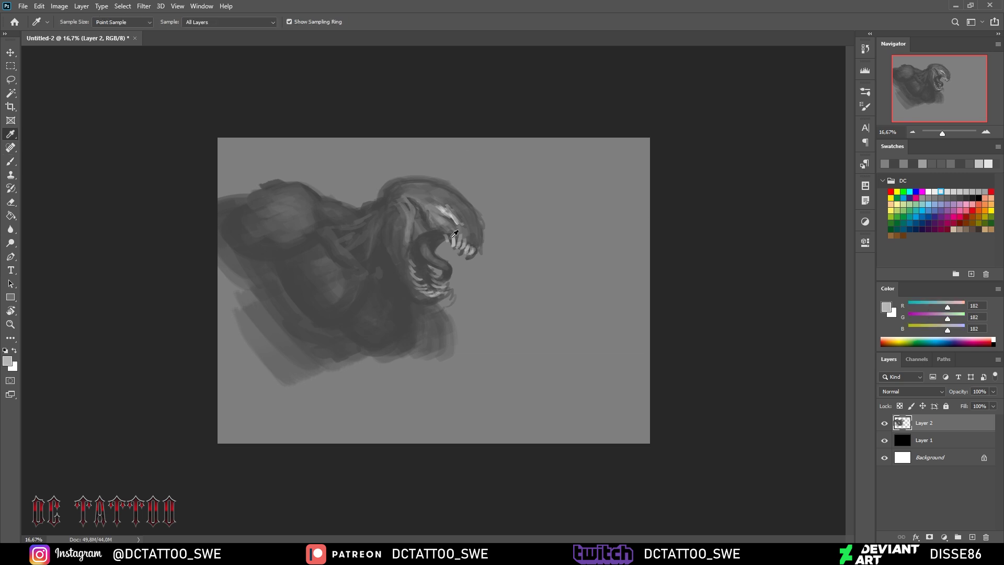
pyautogui.keyDown('alt'); pyautogui.click(455, 211); pyautogui.keyUp('alt')
pyautogui.moveTo(459, 213); pyautogui.dragTo(450, 222)
pyautogui.press('[')
pyautogui.keyDown('alt'); pyautogui.click(475, 255); pyautogui.keyUp('alt')
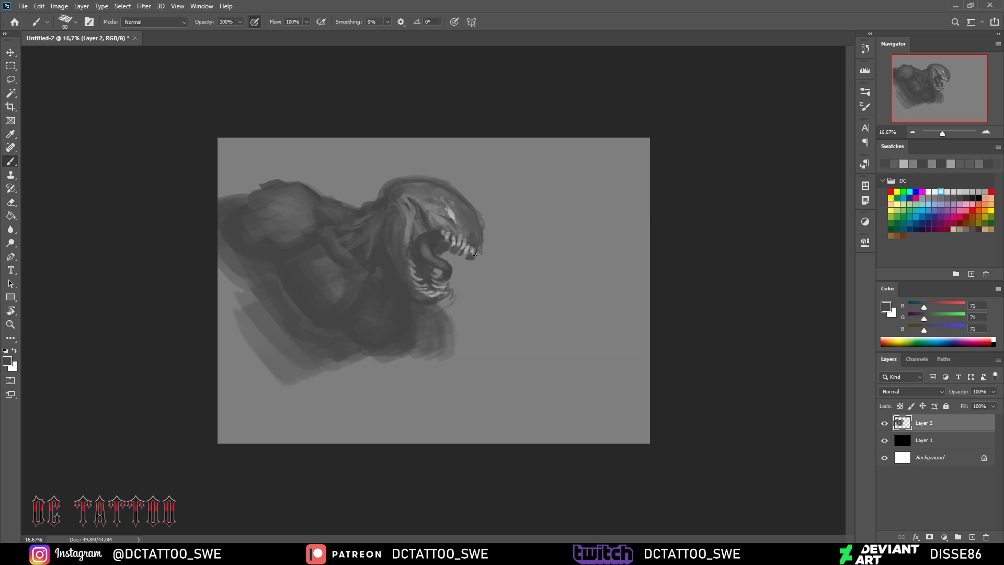
pyautogui.keyDown('alt'); pyautogui.click(486, 246); pyautogui.keyUp('alt')
pyautogui.press(']')
pyautogui.press(']')
pyautogui.press(']')
# Lighten the top of the head and darken its right edge
pyautogui.moveTo(387, 183); pyautogui.dragTo(486, 230)
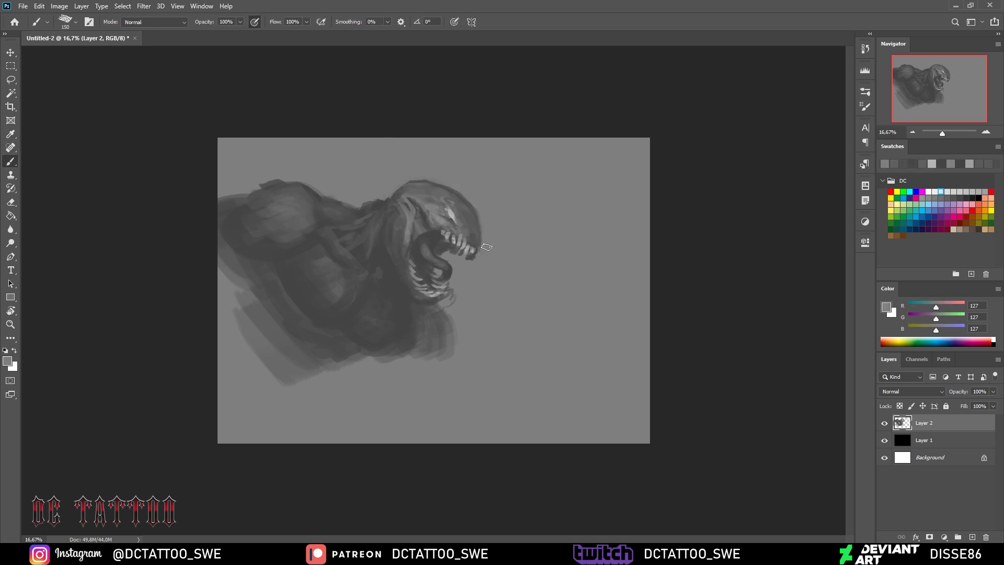
pyautogui.press('[')
pyautogui.press('[')
pyautogui.press('[')
pyautogui.keyDown('alt'); pyautogui.click(403, 201); pyautogui.keyUp('alt')
pyautogui.keyDown('alt'); pyautogui.click(407, 200); pyautogui.keyUp('alt')
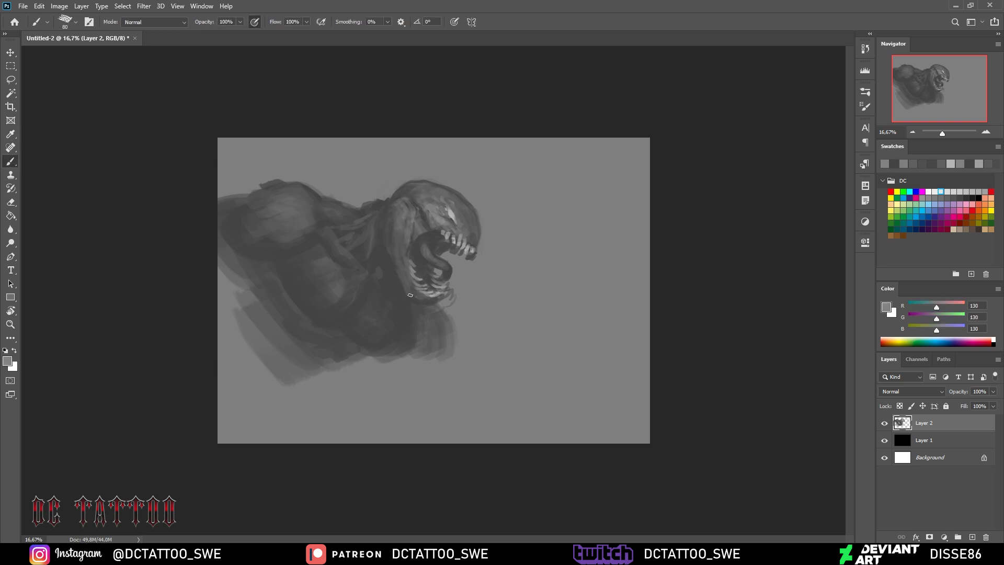
pyautogui.press('[')
pyautogui.keyDown('alt'); pyautogui.click(426, 176); pyautogui.keyUp('alt')
pyautogui.moveTo(468, 192)
pyautogui.mouseDown()
pyautogui.moveTo(477, 237)
pyautogui.moveTo(441, 214)
pyautogui.moveTo(468, 194)
pyautogui.mouseUp()
# Pick a pale brow grey and start free-transforming Layer 2
pyautogui.press(']')
pyautogui.press(']')
pyautogui.press(']')
pyautogui.keyDown('alt'); pyautogui.click(486, 246); pyautogui.keyUp('alt')
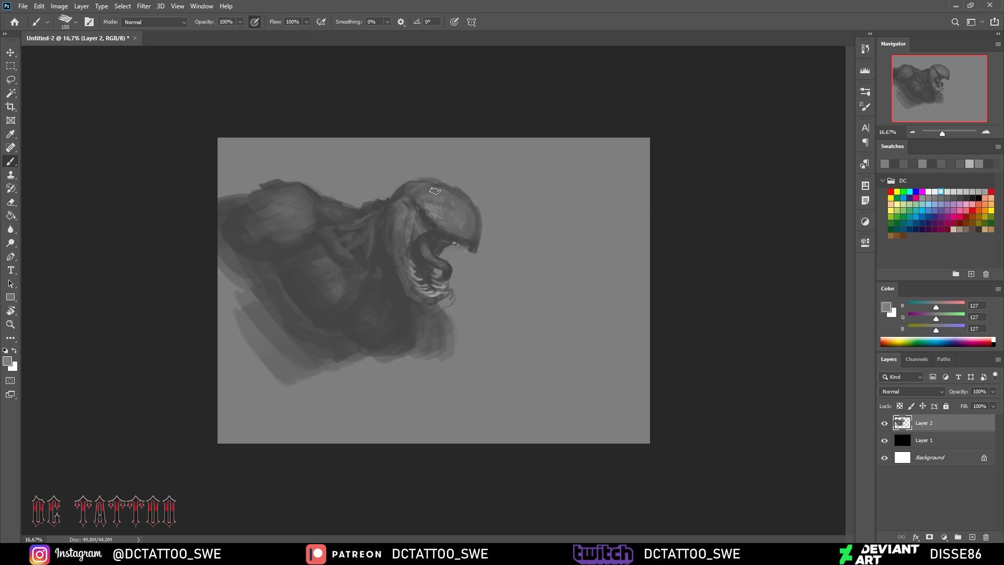
pyautogui.press('[')
pyautogui.press('[')
pyautogui.press('[')
pyautogui.keyDown('alt'); pyautogui.click(428, 295); pyautogui.keyUp('alt')
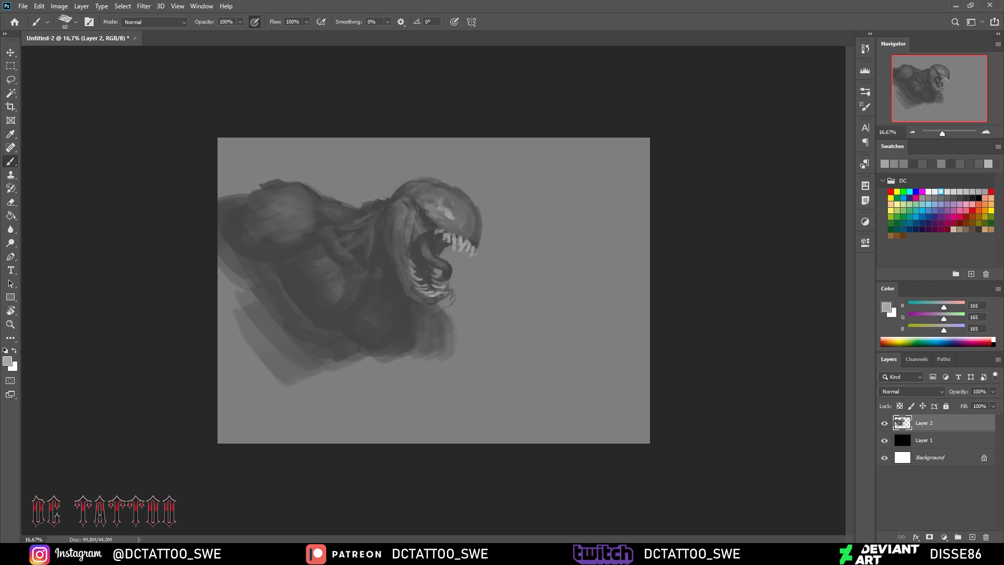
pyautogui.keyDown('alt'); pyautogui.click(469, 249); pyautogui.keyUp('alt')
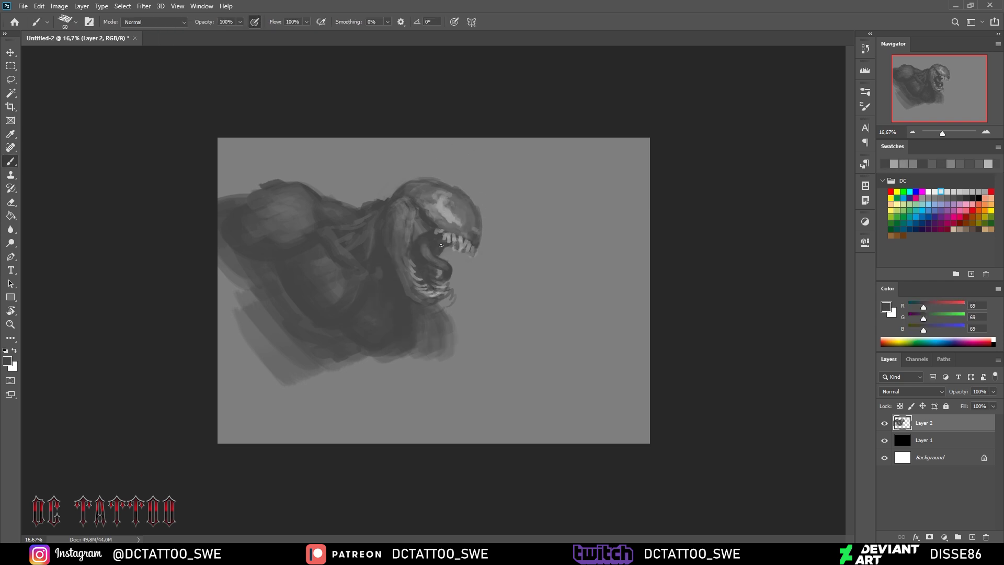
pyautogui.hotkey('ctrl', 't')
# Scale Layer 2 to 171.26%, tilt it −7.31°, and commit the transform
pyautogui.moveTo(423, 218); pyautogui.dragTo(437, 227)
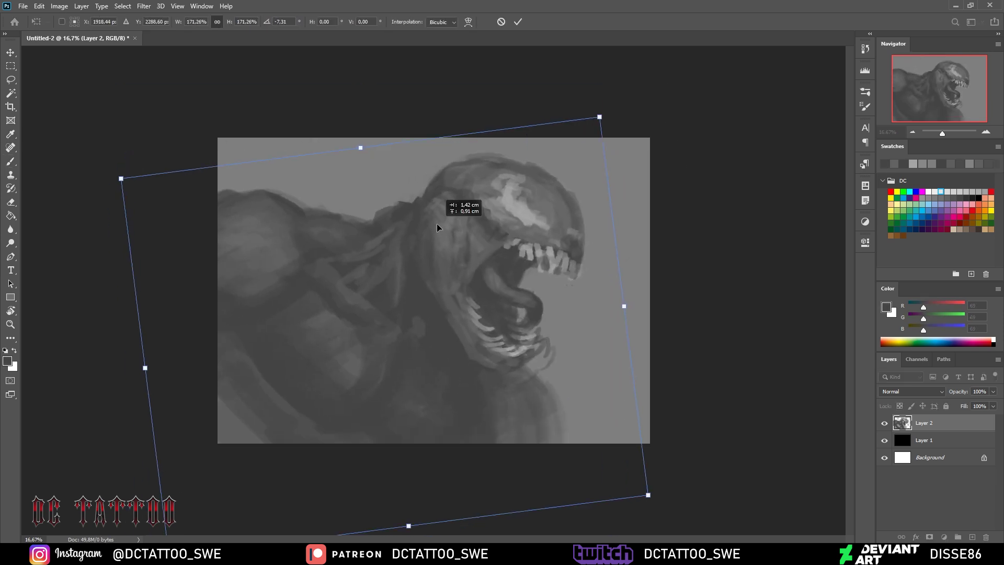
pyautogui.press('Return')
pyautogui.press('b')
pyautogui.scroll(-2, 397, 181)
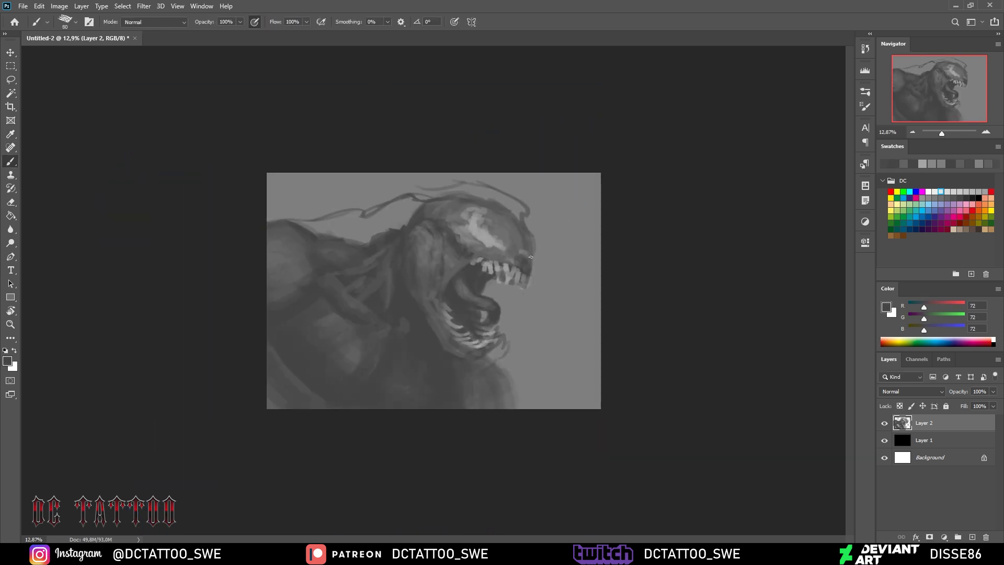
# Paint dark tendrils over the head and shade the left neck and shoulder
pyautogui.moveTo(531, 257)
pyautogui.mouseDown()
pyautogui.moveTo(502, 183)
pyautogui.moveTo(335, 225)
pyautogui.mouseUp()
pyautogui.keyDown('alt'); pyautogui.click(403, 226); pyautogui.keyUp('alt')
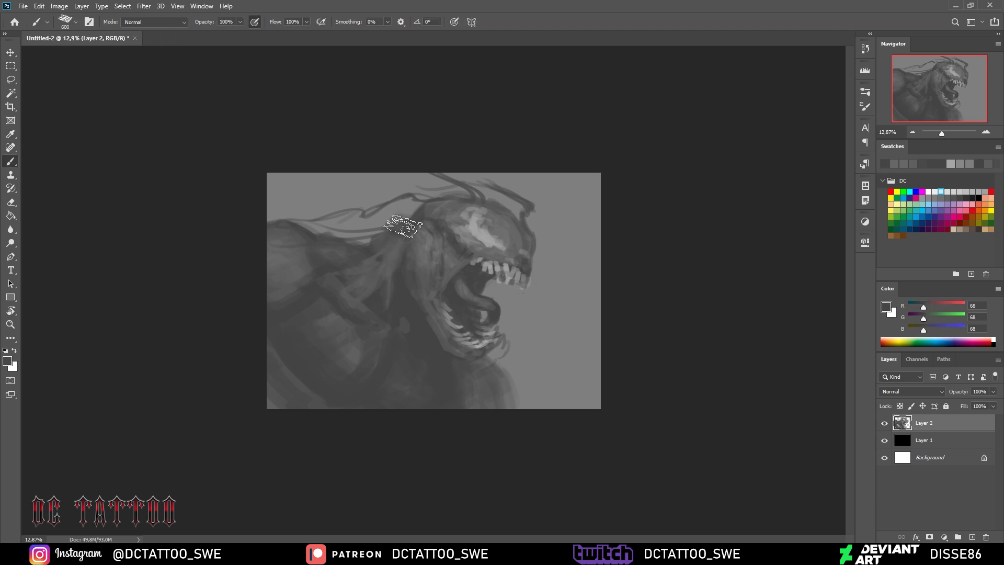
pyautogui.moveTo(403, 226)
pyautogui.mouseDown()
pyautogui.moveTo(314, 237)
pyautogui.moveTo(280, 273)
pyautogui.moveTo(296, 283)
pyautogui.mouseUp()
pyautogui.press('[')
pyautogui.press('[')
pyautogui.press('[')
pyautogui.press('[')
pyautogui.moveTo(376, 293); pyautogui.dragTo(361, 246)
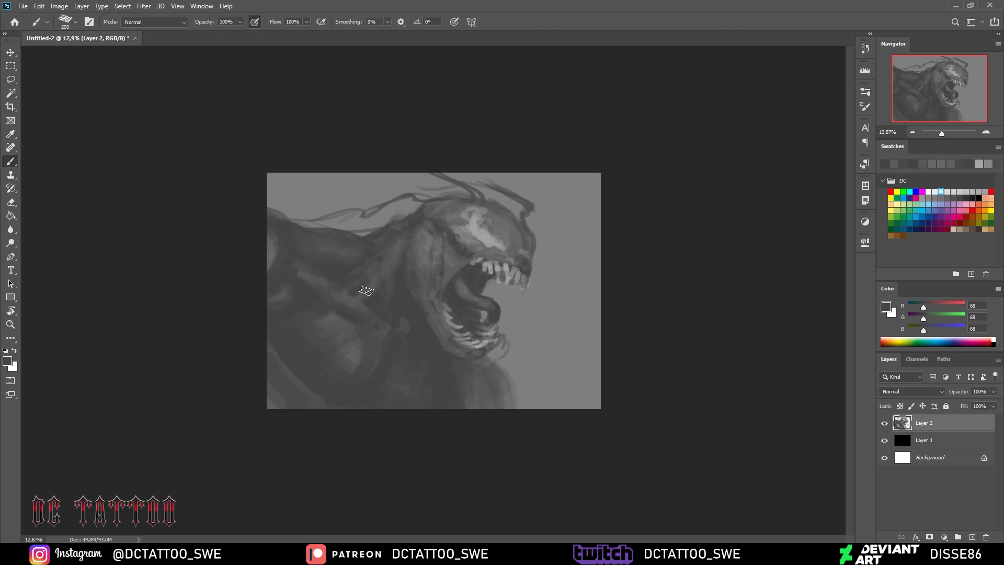
pyautogui.press('[')
pyautogui.press('[')
pyautogui.press('[')
pyautogui.keyDown('alt'); pyautogui.click(319, 298); pyautogui.keyUp('alt')
pyautogui.moveTo(319, 298); pyautogui.dragTo(296, 307)
pyautogui.press(']')
# Sample dark and mid greys around the head while adjusting brush size for detail
pyautogui.keyDown('alt'); pyautogui.click(443, 207); pyautogui.keyUp('alt')
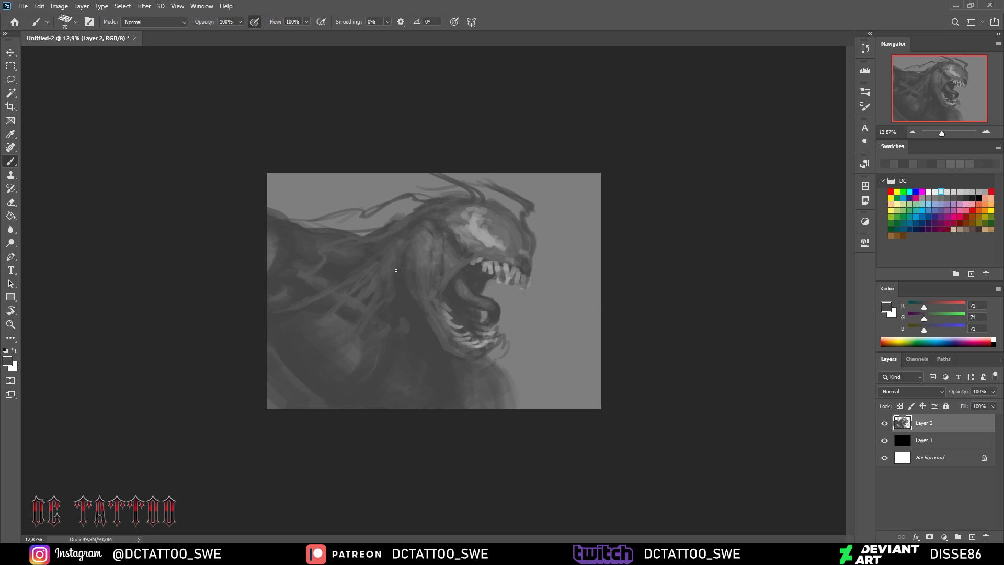
pyautogui.press('[')
pyautogui.press('[')
pyautogui.press('[')
pyautogui.keyDown('alt'); pyautogui.click(461, 338); pyautogui.keyUp('alt')
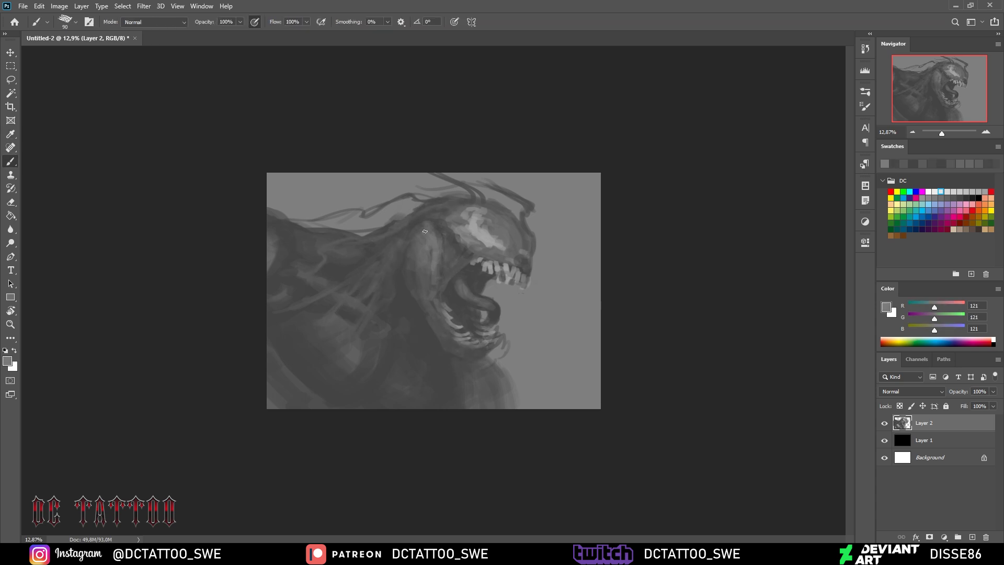
pyautogui.keyDown('alt'); pyautogui.click(473, 265); pyautogui.keyUp('alt')
pyautogui.press(']')
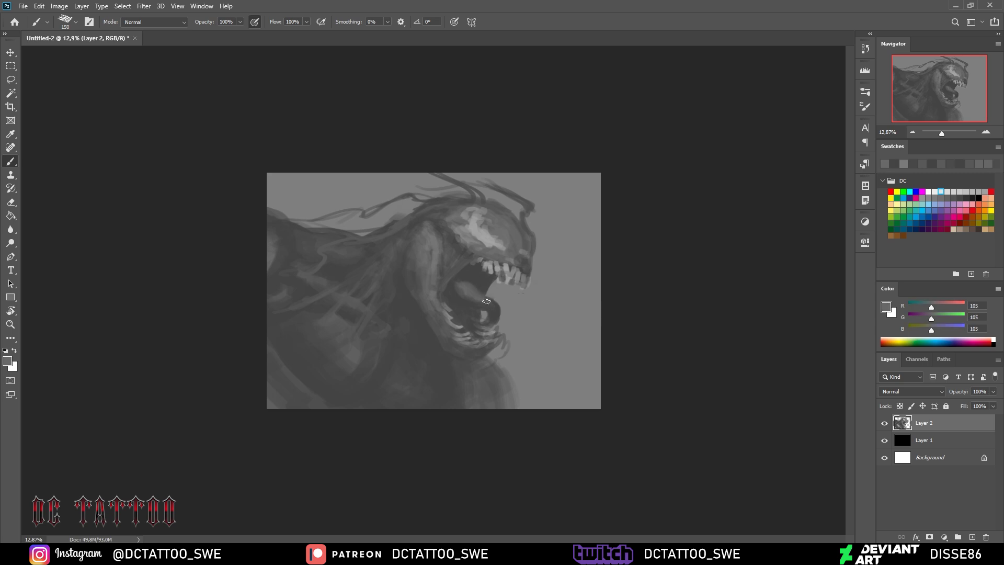
pyautogui.keyDown('alt'); pyautogui.click(484, 305); pyautogui.keyUp('alt')
pyautogui.keyDown('alt'); pyautogui.click(488, 284); pyautogui.keyUp('alt')
pyautogui.keyDown('alt'); pyautogui.click(493, 265); pyautogui.keyUp('alt')
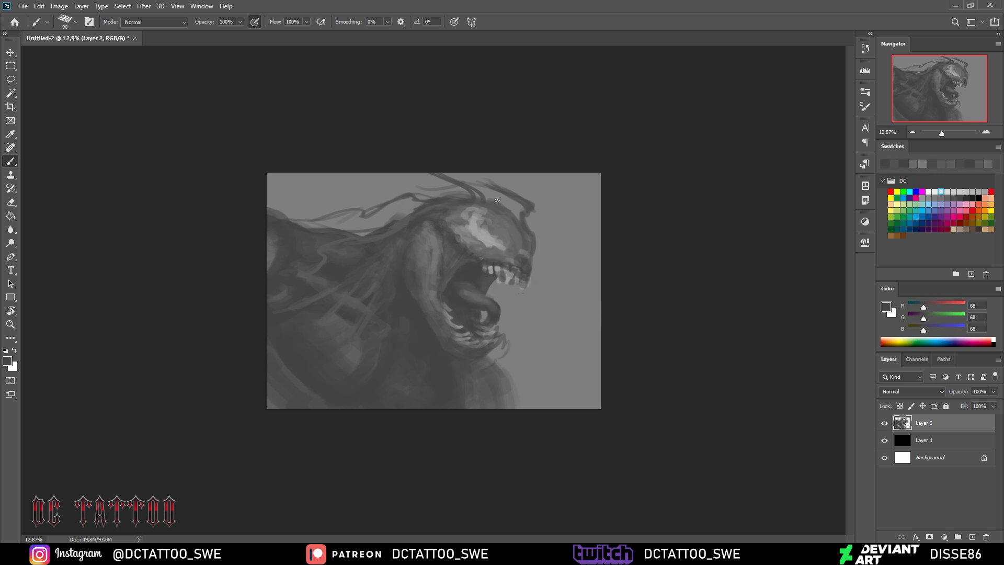
pyautogui.press('[')
pyautogui.press('[')
pyautogui.press('[')
pyautogui.keyDown('alt'); pyautogui.click(513, 247); pyautogui.keyUp('alt')
pyautogui.keyDown('alt'); pyautogui.click(516, 220); pyautogui.keyUp('alt')
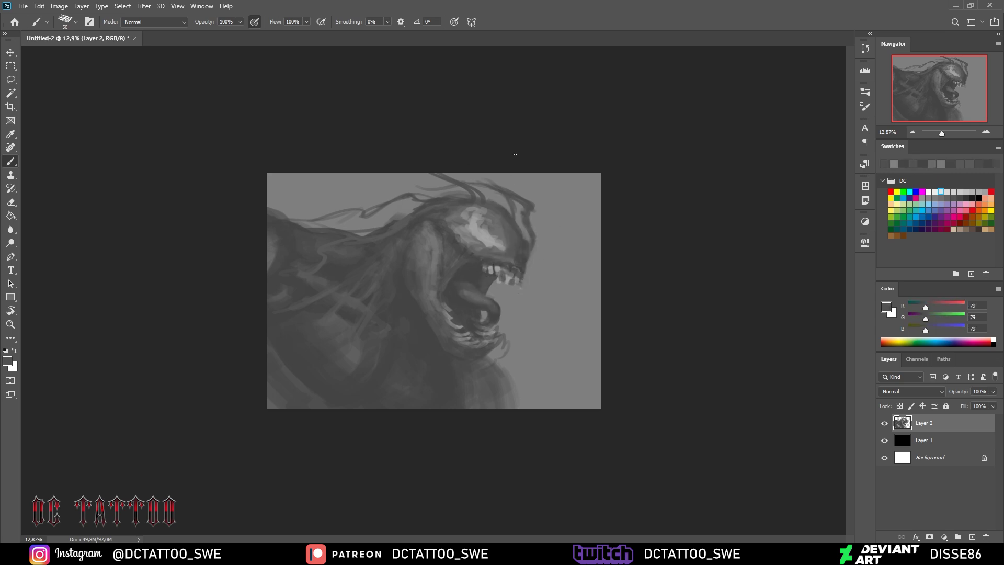
pyautogui.keyDown('alt'); pyautogui.click(502, 230); pyautogui.keyUp('alt')
# Paint out the white brow highlight and upper teeth in dark grey
pyautogui.moveTo(486, 220); pyautogui.dragTo(504, 246)
pyautogui.moveTo(460, 210)
pyautogui.mouseDown()
pyautogui.moveTo(491, 241)
pyautogui.moveTo(502, 225)
pyautogui.mouseUp()
pyautogui.press(']')
pyautogui.press(']')
pyautogui.press(']')
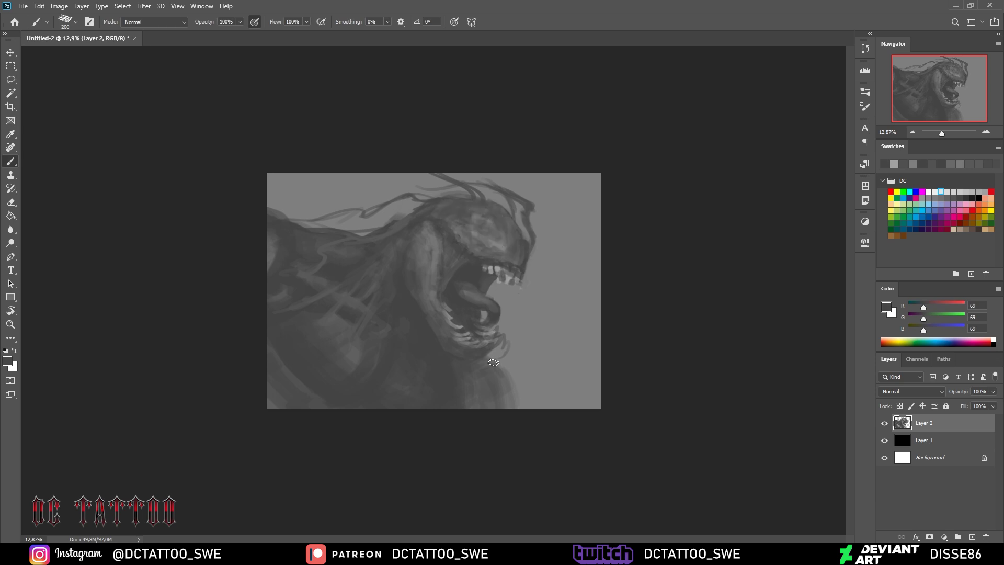
pyautogui.keyDown('alt'); pyautogui.click(487, 259); pyautogui.keyUp('alt')
pyautogui.moveTo(479, 261); pyautogui.dragTo(531, 280)
pyautogui.keyDown('alt'); pyautogui.click(502, 230); pyautogui.keyUp('alt')
pyautogui.moveTo(445, 209)
pyautogui.mouseDown()
pyautogui.moveTo(520, 256)
pyautogui.moveTo(513, 235)
pyautogui.mouseUp()
# Lighten the inside of the mouth and repaint the upper jaw and head edge
pyautogui.press(']')
pyautogui.keyDown('alt'); pyautogui.click(523, 298); pyautogui.keyUp('alt')
pyautogui.moveTo(487, 293)
pyautogui.mouseDown()
pyautogui.moveTo(503, 308)
pyautogui.moveTo(544, 267)
pyautogui.mouseUp()
pyautogui.keyDown('alt'); pyautogui.click(521, 261); pyautogui.keyUp('alt')
pyautogui.press('[')
pyautogui.press('[')
pyautogui.press('[')
pyautogui.moveTo(484, 262); pyautogui.dragTo(461, 324)
pyautogui.moveTo(523, 220)
pyautogui.mouseDown()
pyautogui.moveTo(530, 258)
pyautogui.moveTo(476, 241)
pyautogui.mouseUp()
# Repaint the brow and upper jaw with sampled mid and dark greys
pyautogui.keyDown('alt'); pyautogui.click(473, 246); pyautogui.keyUp('alt')
pyautogui.moveTo(452, 295); pyautogui.dragTo(439, 230)
pyautogui.keyDown('alt'); pyautogui.click(518, 262); pyautogui.keyUp('alt')
pyautogui.keyDown('alt'); pyautogui.click(522, 231); pyautogui.keyUp('alt')
pyautogui.moveTo(518, 264)
pyautogui.mouseDown()
pyautogui.moveTo(520, 225)
pyautogui.moveTo(440, 236)
pyautogui.moveTo(437, 340)
pyautogui.moveTo(461, 246)
pyautogui.mouseUp()
pyautogui.keyDown('alt'); pyautogui.click(460, 314); pyautogui.keyUp('alt')
pyautogui.press(']')
pyautogui.press(']')
pyautogui.keyDown('alt'); pyautogui.click(444, 266); pyautogui.keyUp('alt')
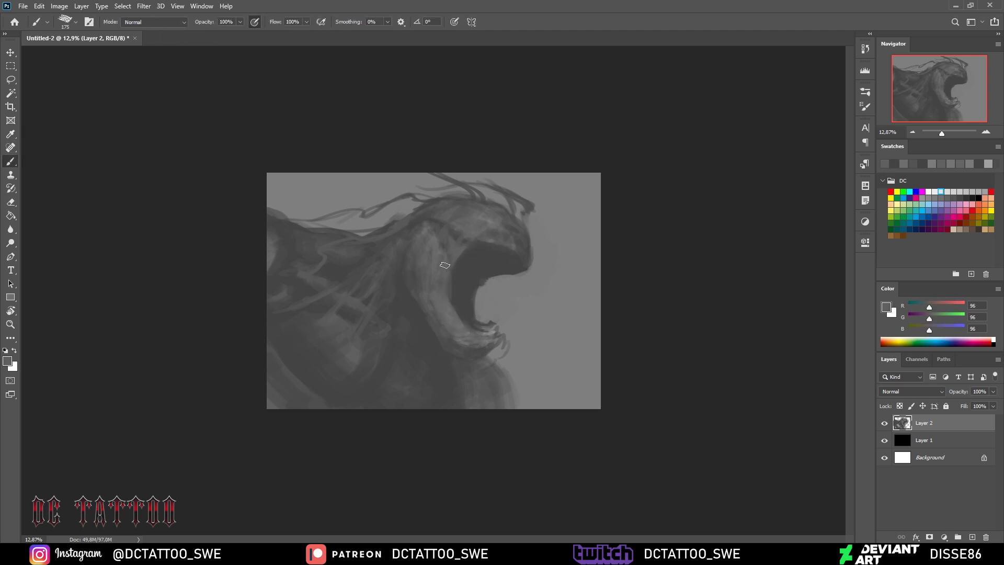
pyautogui.moveTo(471, 325); pyautogui.dragTo(434, 346)
# Refine the head shape and add a light stroke along the brow
pyautogui.press('[')
pyautogui.moveTo(449, 298)
pyautogui.mouseDown()
pyautogui.moveTo(419, 246)
pyautogui.moveTo(460, 209)
pyautogui.moveTo(454, 257)
pyautogui.mouseUp()
pyautogui.keyDown('alt'); pyautogui.click(455, 227); pyautogui.keyUp('alt')
pyautogui.press('[')
pyautogui.press('[')
pyautogui.press('[')
pyautogui.moveTo(460, 211)
pyautogui.mouseDown()
pyautogui.moveTo(493, 224)
pyautogui.moveTo(527, 256)
pyautogui.mouseUp()
pyautogui.press('[')
pyautogui.press('[')
pyautogui.press('[')
# Paint a curling tongue out of the mouth and shade it with dark strokes
pyautogui.keyDown('alt'); pyautogui.click(486, 270); pyautogui.keyUp('alt')
pyautogui.press(']')
pyautogui.press(']')
pyautogui.press(']')
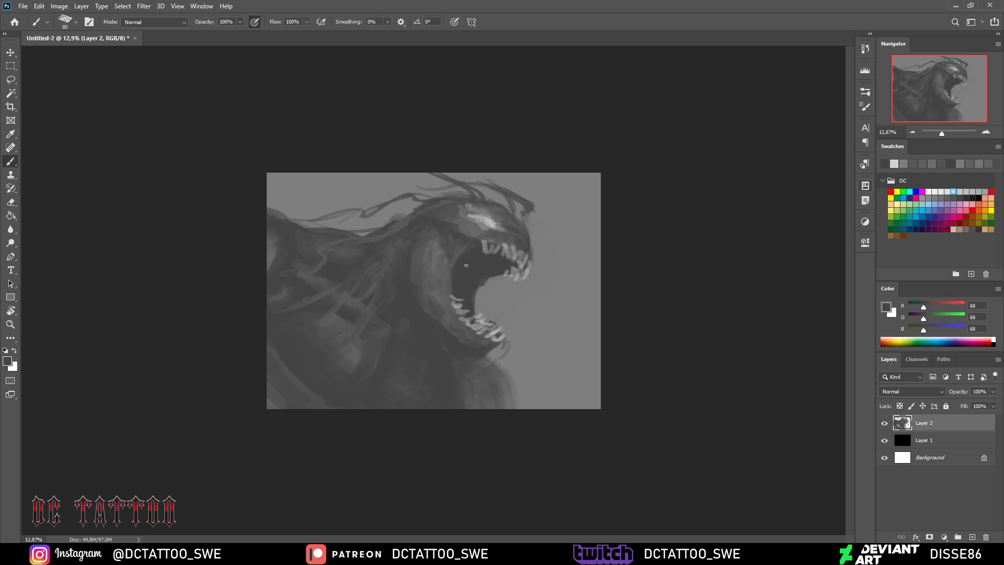
pyautogui.moveTo(479, 287)
pyautogui.mouseDown()
pyautogui.moveTo(523, 334)
pyautogui.moveTo(532, 289)
pyautogui.mouseUp()
pyautogui.keyDown('alt'); pyautogui.click(523, 319); pyautogui.keyUp('alt')
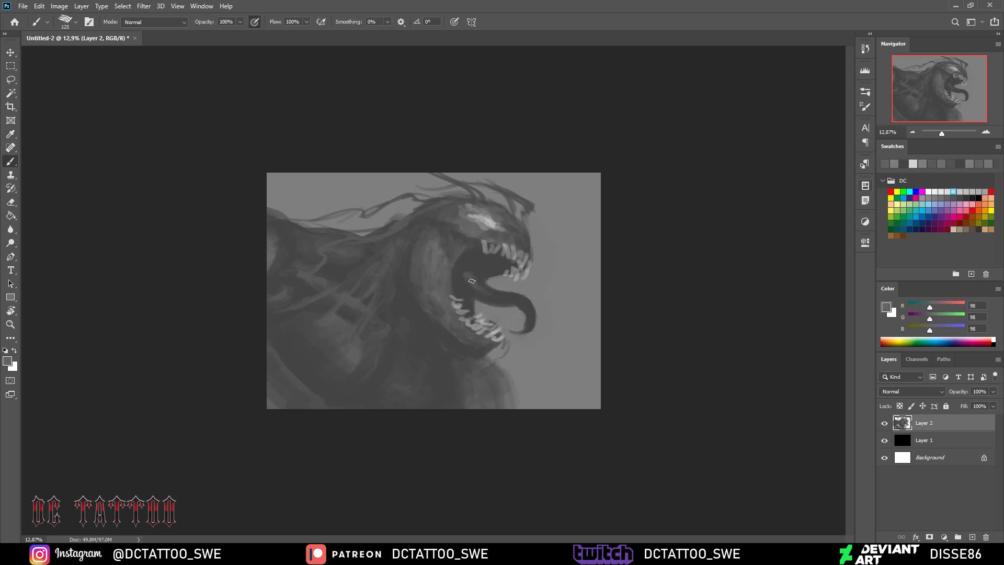
pyautogui.moveTo(525, 324)
pyautogui.mouseDown()
pyautogui.moveTo(508, 331)
pyautogui.moveTo(484, 304)
pyautogui.mouseUp()
pyautogui.keyDown('alt'); pyautogui.click(480, 308); pyautogui.keyUp('alt')
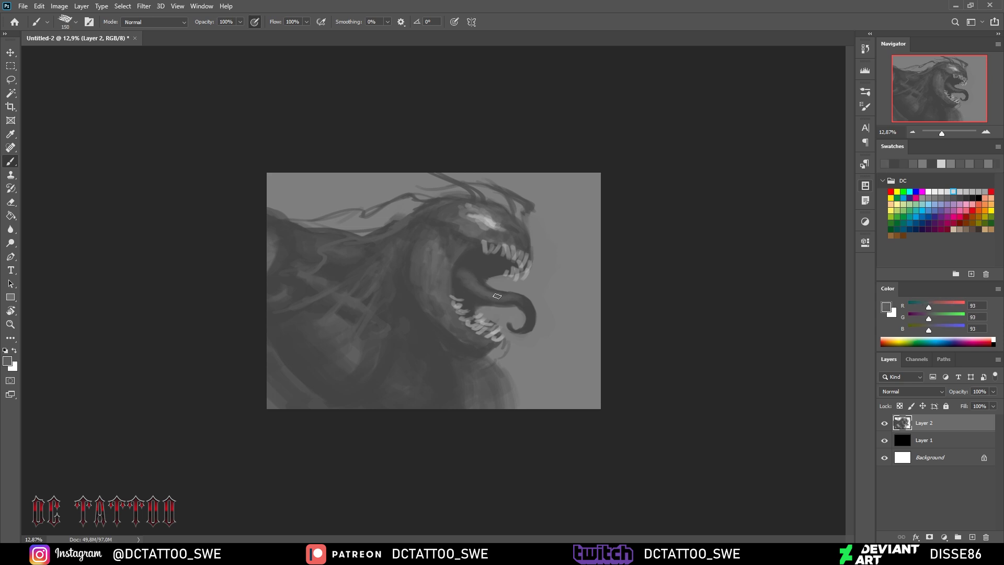
pyautogui.press('[')
pyautogui.press('[')
pyautogui.press('[')
pyautogui.keyDown('alt'); pyautogui.click(483, 319); pyautogui.keyUp('alt')
pyautogui.press(']')
pyautogui.press(']')
pyautogui.press(']')
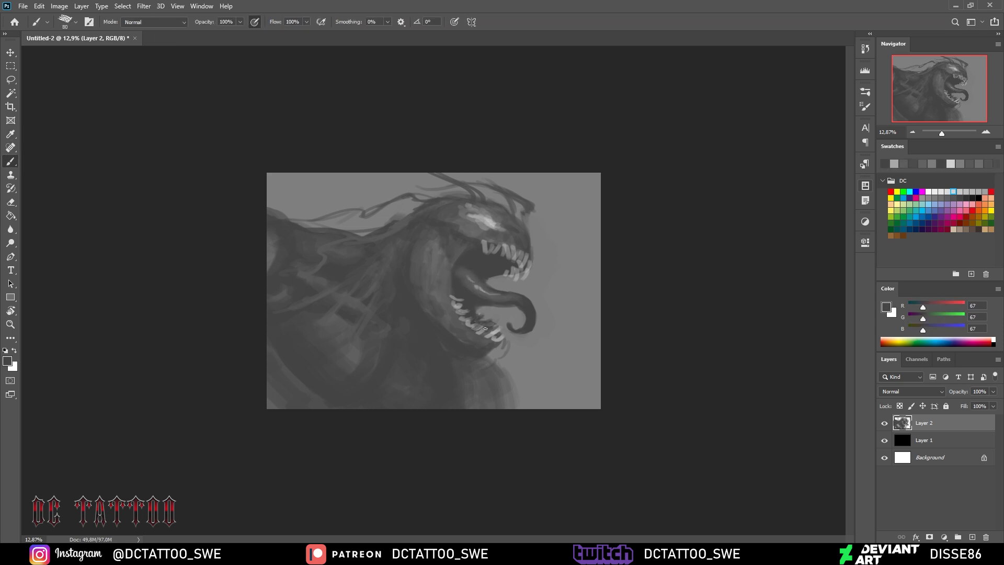
pyautogui.press(']')
pyautogui.press(']')
pyautogui.press(']')
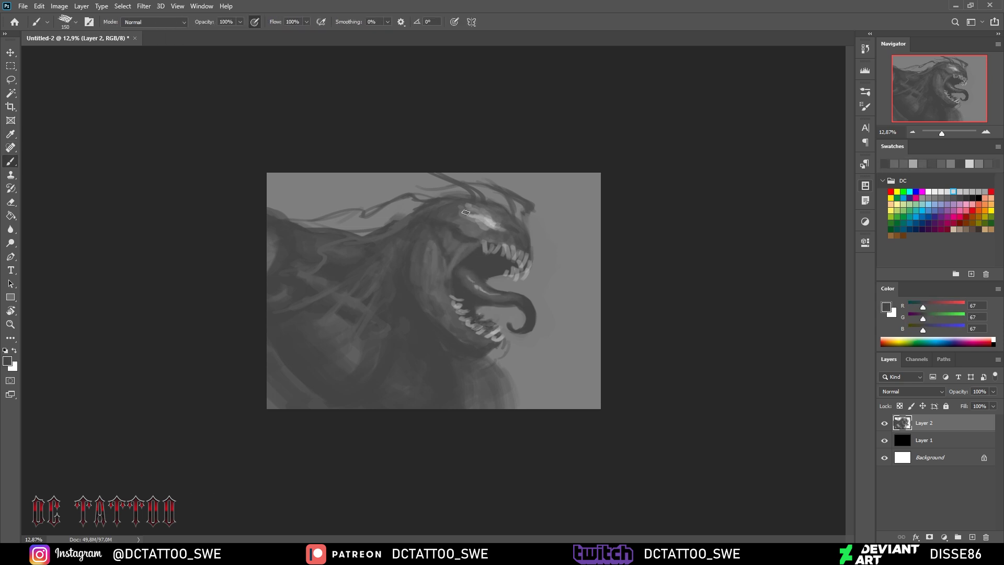
# Paint dark hair-like tendrils streaming from the upper left of the head
pyautogui.keyDown('alt'); pyautogui.click(484, 215); pyautogui.keyUp('alt')
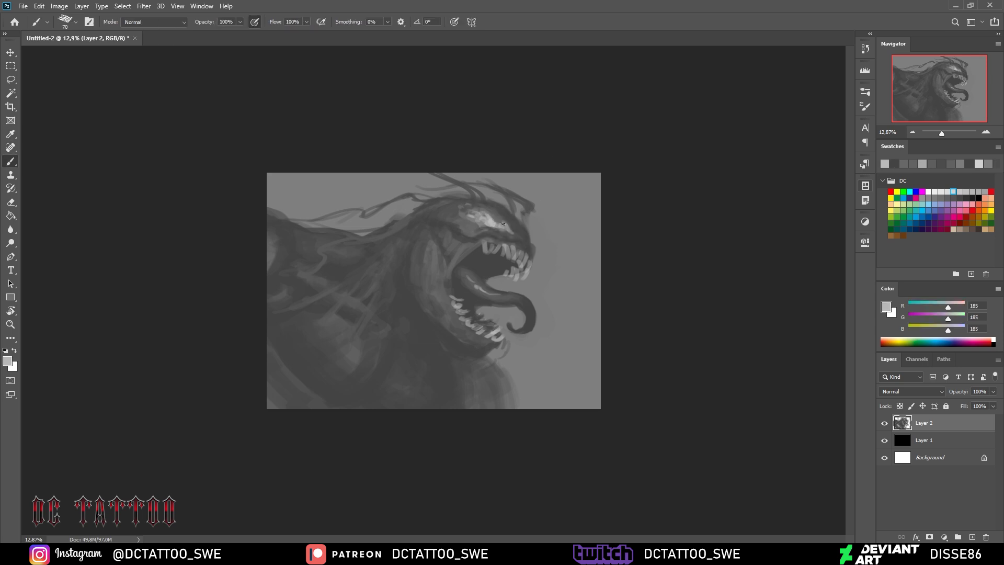
pyautogui.keyDown('alt'); pyautogui.click(494, 220); pyautogui.keyUp('alt')
pyautogui.keyDown('alt'); pyautogui.click(425, 230); pyautogui.keyUp('alt')
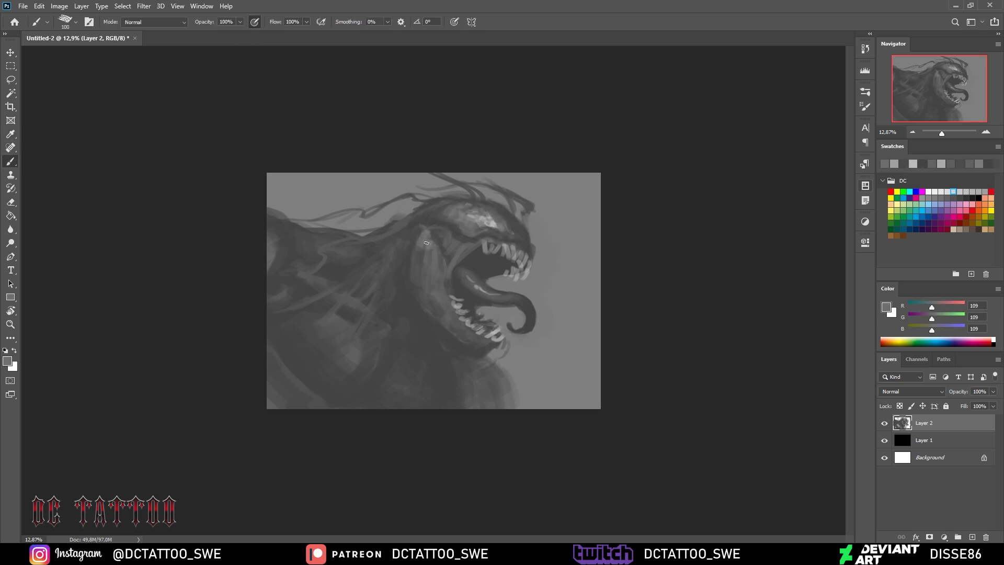
pyautogui.press(']')
pyautogui.press(']')
pyautogui.press(']')
pyautogui.press('[')
pyautogui.press('[')
pyautogui.press('[')
pyautogui.keyDown('alt'); pyautogui.click(426, 306); pyautogui.keyUp('alt')
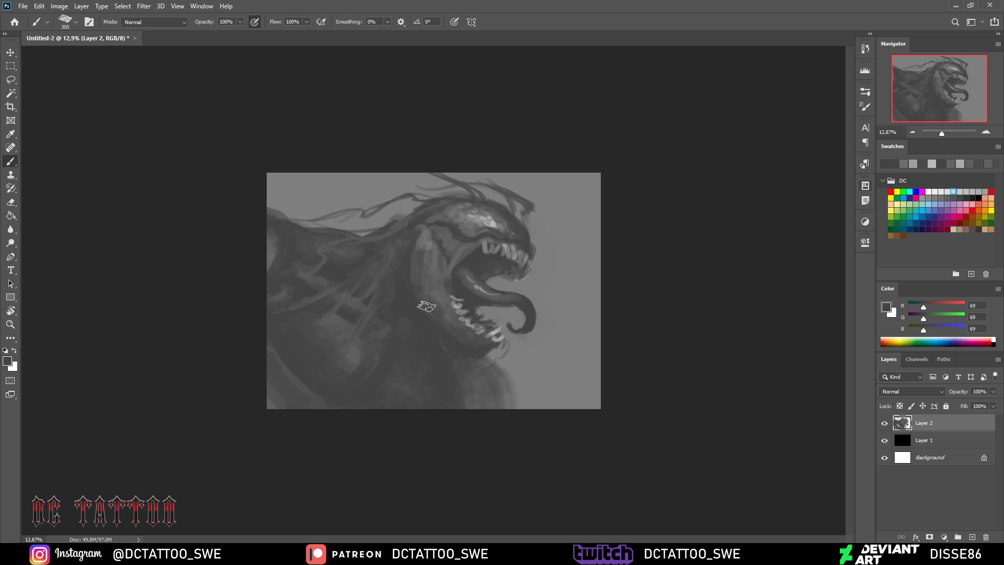
pyautogui.moveTo(314, 227)
pyautogui.mouseDown()
pyautogui.moveTo(298, 175)
pyautogui.moveTo(319, 178)
pyautogui.mouseUp()
# Paint lighter grey streaks across the neck and the lower-left and mid-left body
pyautogui.press('[')
pyautogui.press('[')
pyautogui.keyDown('alt'); pyautogui.click(322, 265); pyautogui.keyUp('alt')
pyautogui.moveTo(300, 267); pyautogui.dragTo(379, 250)
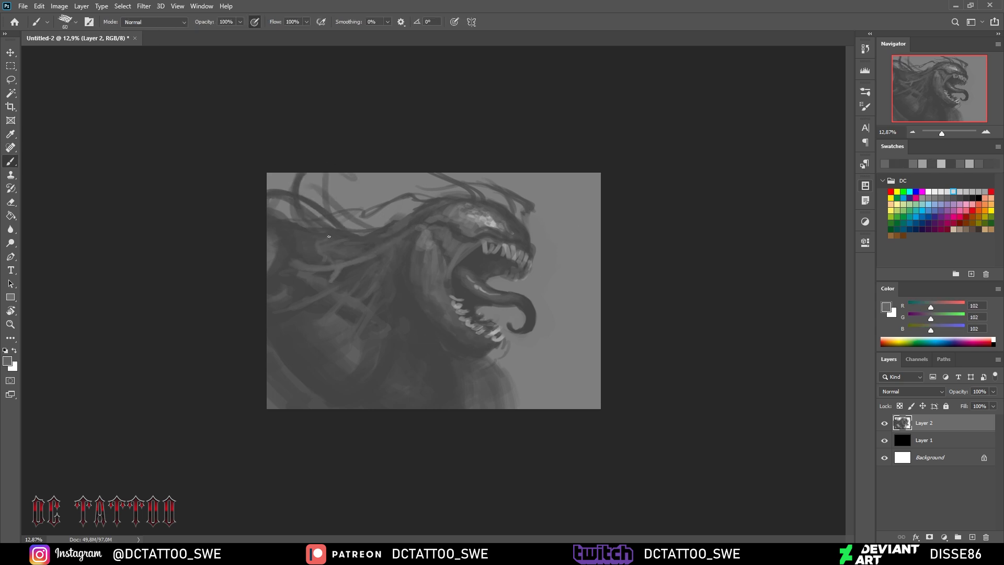
pyautogui.moveTo(453, 378); pyautogui.dragTo(317, 351)
pyautogui.keyDown('alt'); pyautogui.click(388, 352); pyautogui.keyUp('alt')
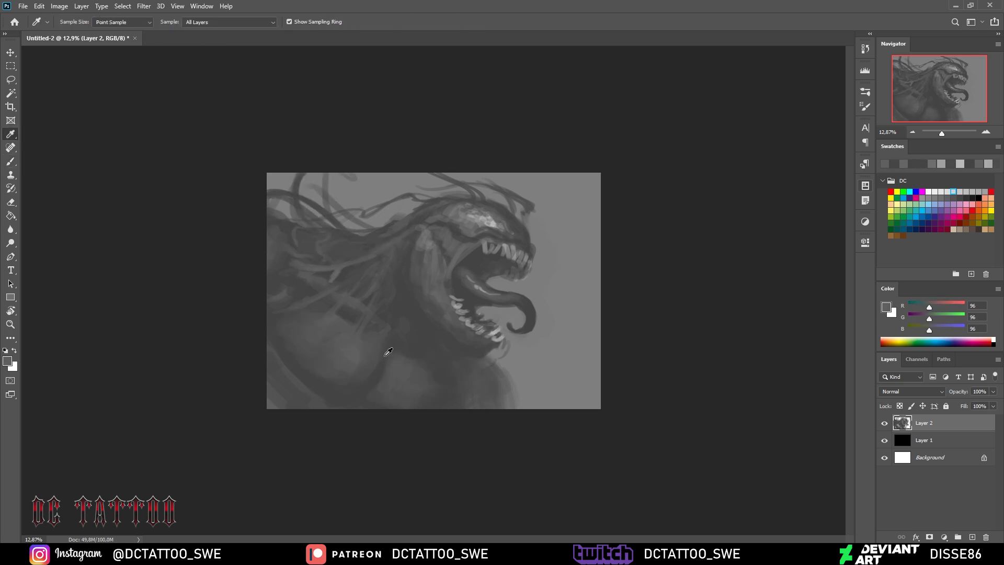
pyautogui.keyDown('alt'); pyautogui.click(319, 271); pyautogui.keyUp('alt')
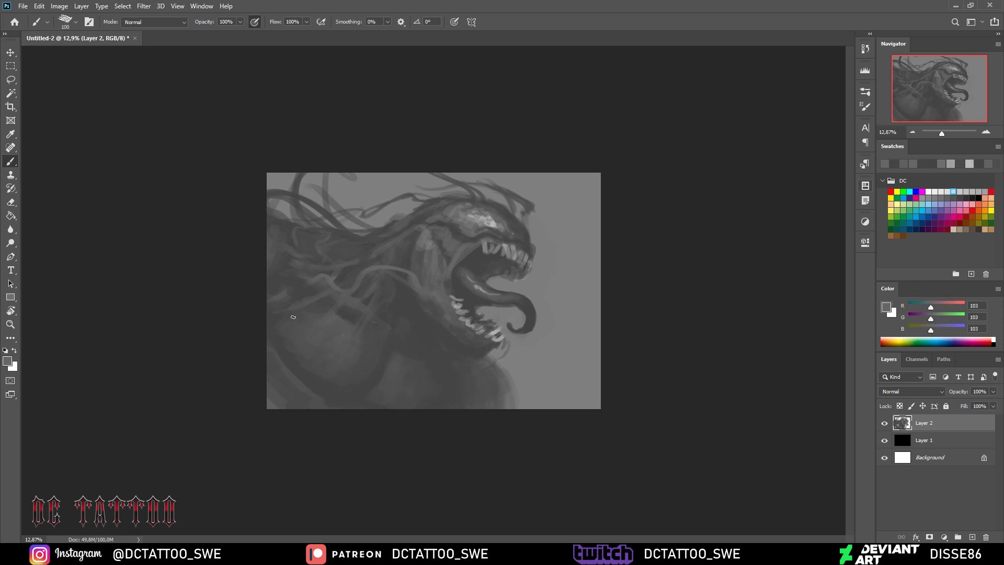
pyautogui.press('[')
pyautogui.press('[')
pyautogui.moveTo(277, 280)
pyautogui.mouseDown()
pyautogui.moveTo(440, 295)
pyautogui.moveTo(440, 355)
pyautogui.mouseUp()
# Sample light, dark and mid greys from the head, body and teeth while resizing the brush
pyautogui.keyDown('alt'); pyautogui.click(444, 319); pyautogui.keyUp('alt')
pyautogui.press(']')
pyautogui.press(']')
pyautogui.press(']')
pyautogui.keyDown('alt'); pyautogui.click(352, 296); pyautogui.keyUp('alt')
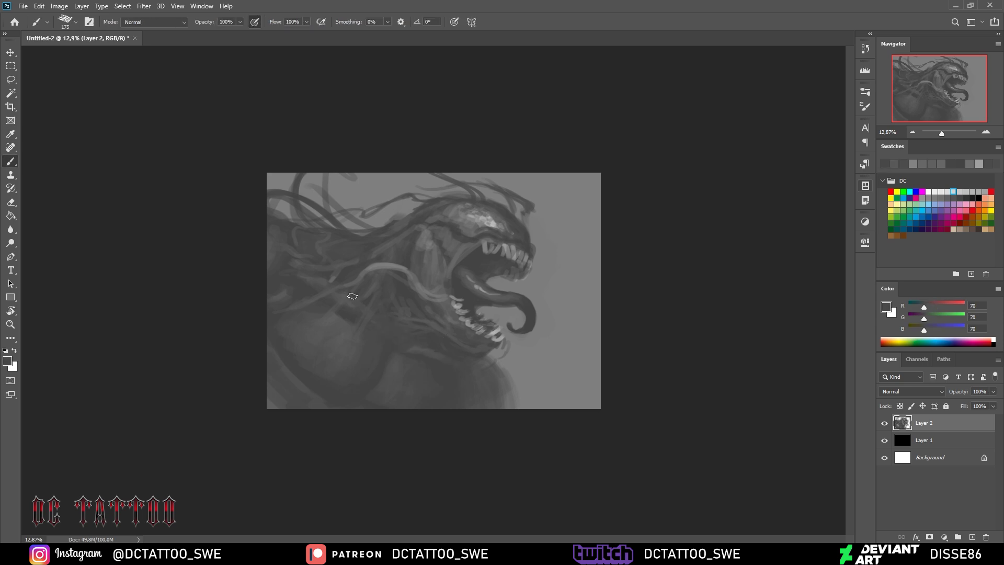
pyautogui.press(']')
pyautogui.press(']')
pyautogui.keyDown('alt'); pyautogui.click(507, 226); pyautogui.keyUp('alt')
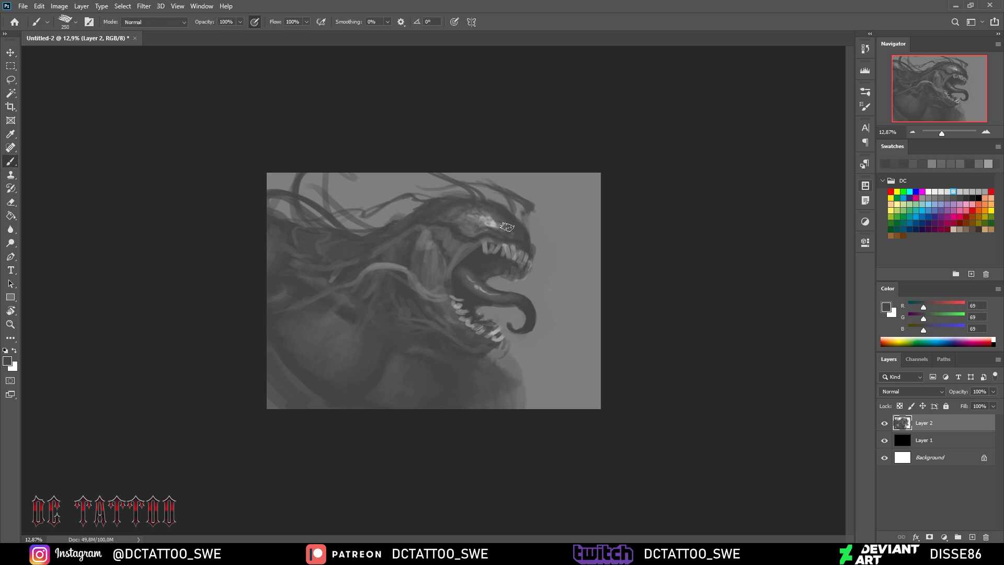
pyautogui.press('[')
pyautogui.press('[')
pyautogui.press('[')
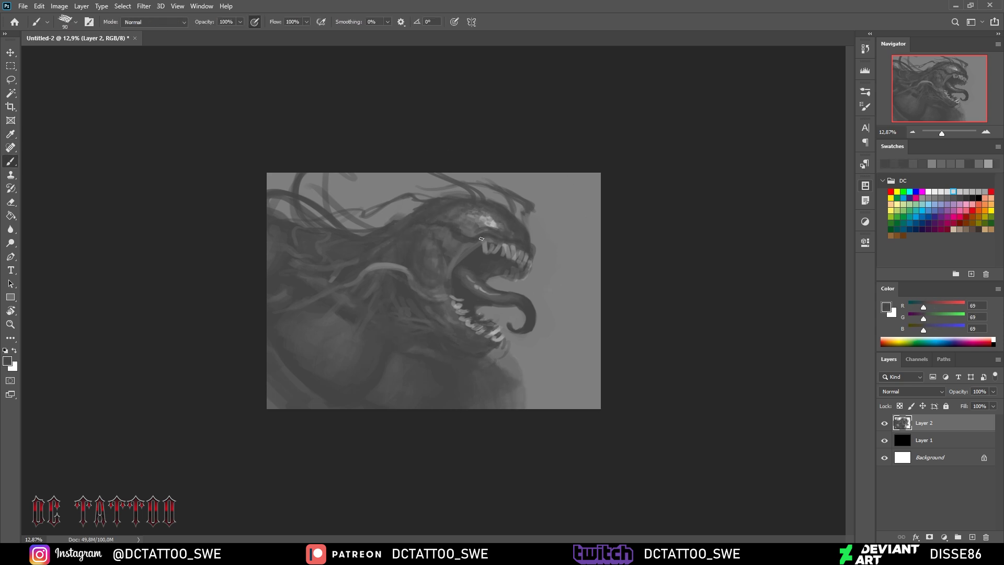
pyautogui.keyDown('alt'); pyautogui.click(466, 349); pyautogui.keyUp('alt')
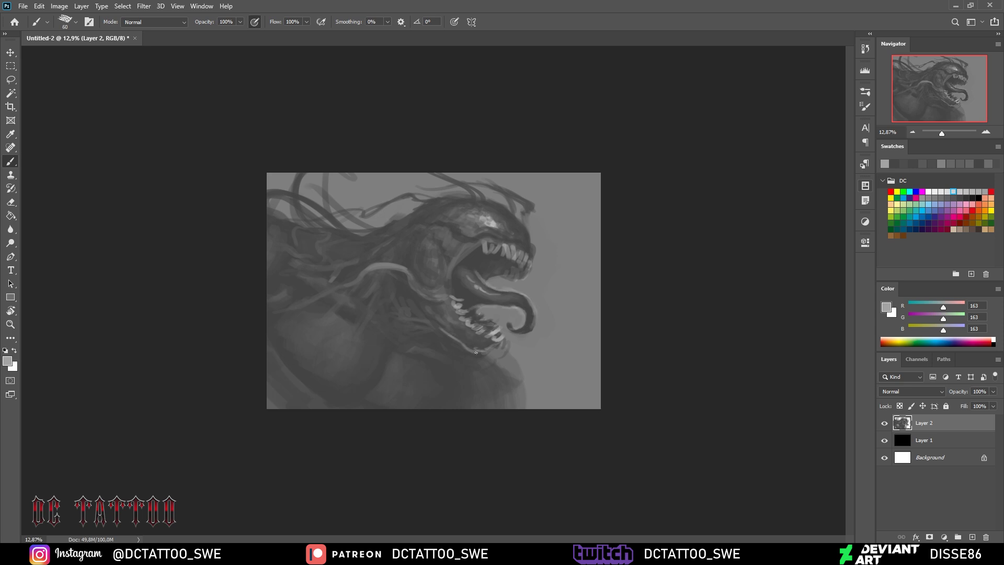
pyautogui.press(']')
pyautogui.press(']')
pyautogui.press(']')
pyautogui.keyDown('alt'); pyautogui.click(367, 264); pyautogui.keyUp('alt')
pyautogui.press('[')
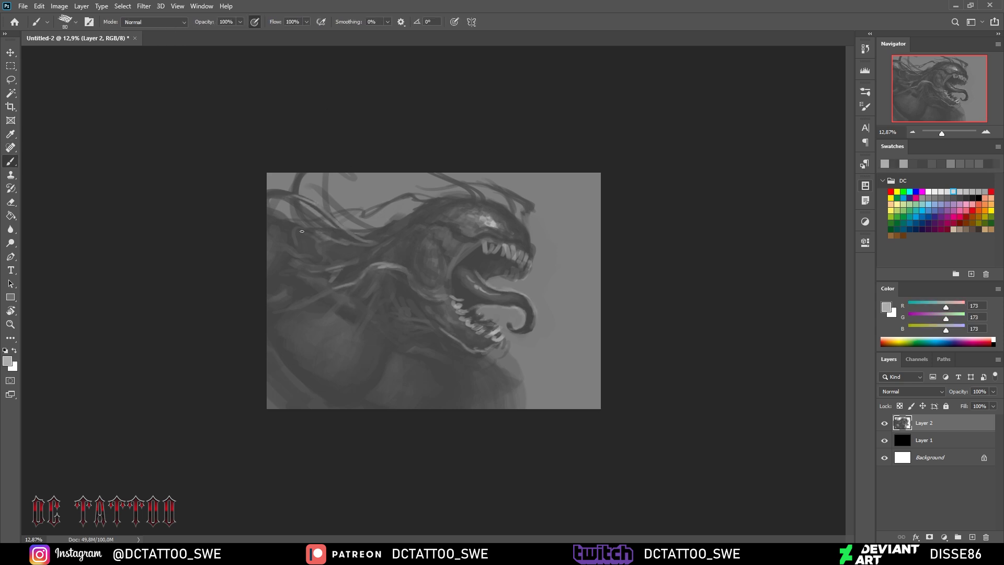
pyautogui.keyDown('alt'); pyautogui.click(443, 201); pyautogui.keyUp('alt')
pyautogui.press(']')
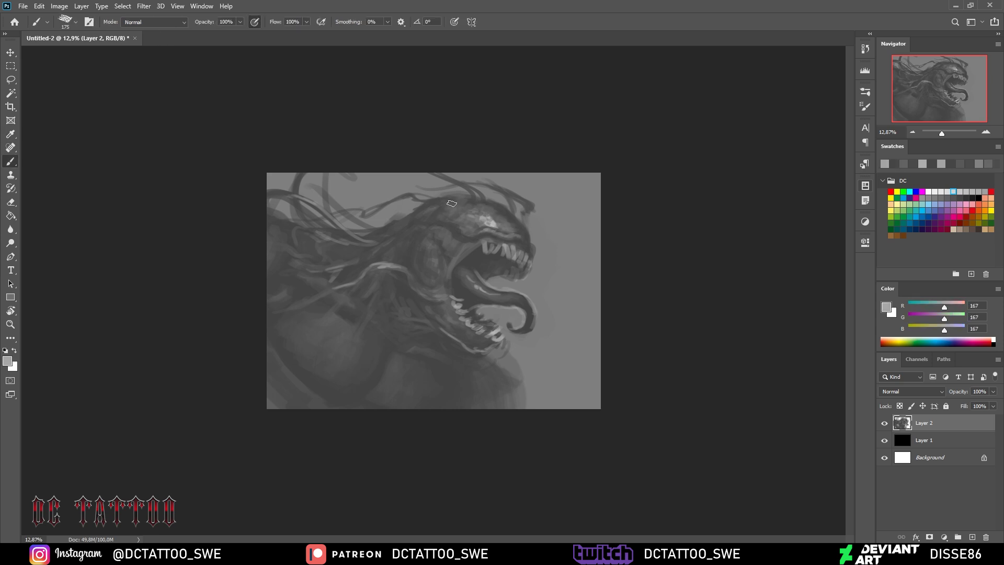
pyautogui.keyDown('alt'); pyautogui.click(402, 257); pyautogui.keyUp('alt')
# Flip the canvas horizontally, add a new layer, and paint over the lower jaw with a soft round brush
pyautogui.press('h')
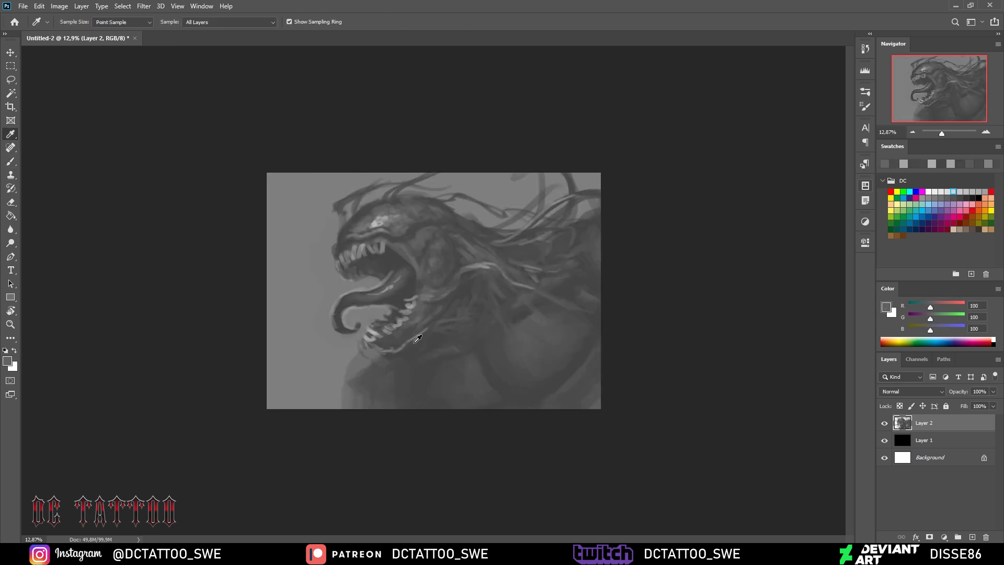
pyautogui.keyDown('alt'); pyautogui.click(391, 304); pyautogui.keyUp('alt')
pyautogui.hotkey('ctrl', 'shift', 'alt', 'n')
pyautogui.rightClick(440, 157)
pyautogui.doubleClick(545, 377)
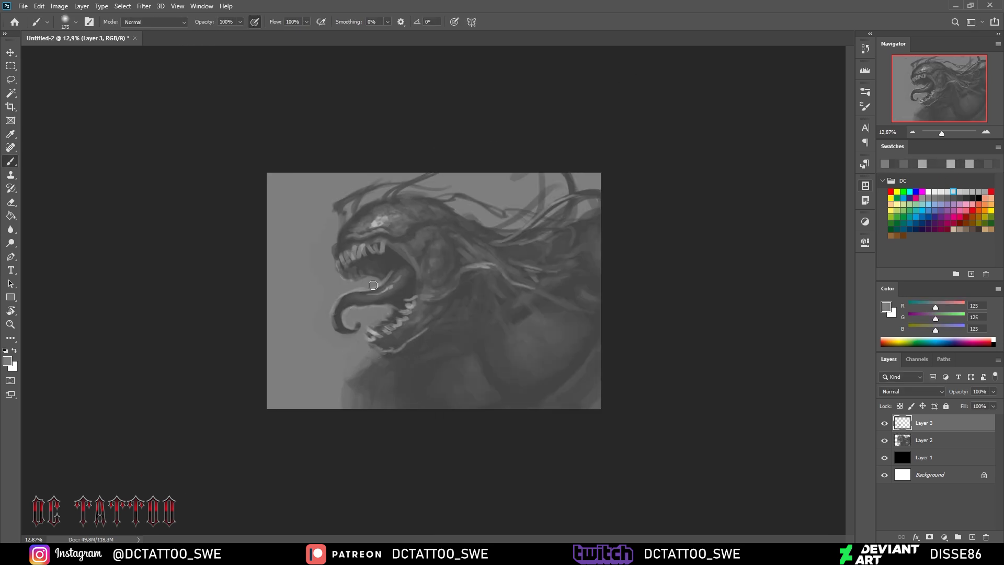
pyautogui.moveTo(373, 285); pyautogui.dragTo(417, 426)
# Erase part of the jaw strokes and paint small dark grey strokes on the head
pyautogui.press('e')
pyautogui.moveTo(422, 366); pyautogui.dragTo(440, 282)
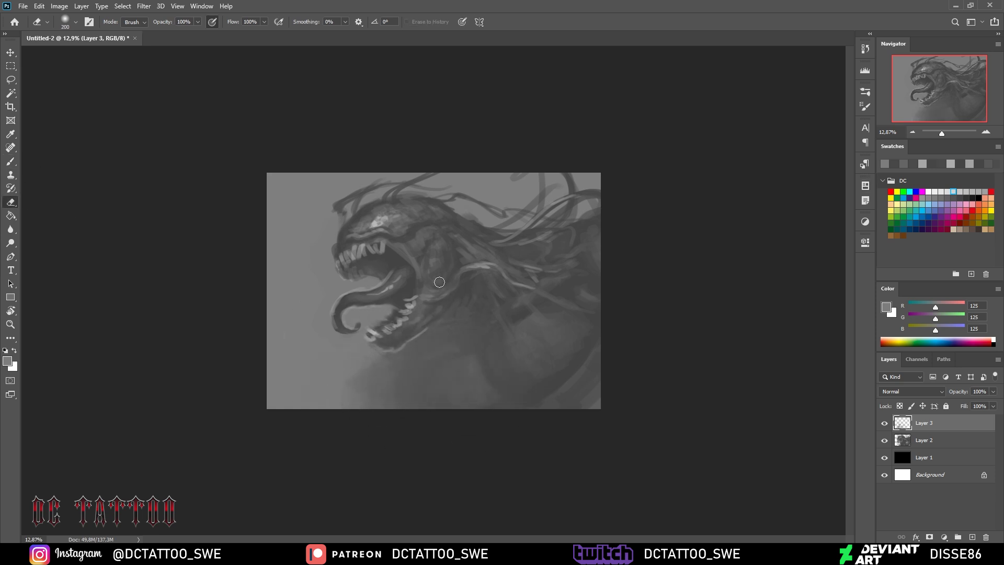
pyautogui.press('b')
pyautogui.press('[')
pyautogui.press('[')
pyautogui.press('[')
pyautogui.keyDown('alt'); pyautogui.click(395, 237); pyautogui.keyUp('alt')
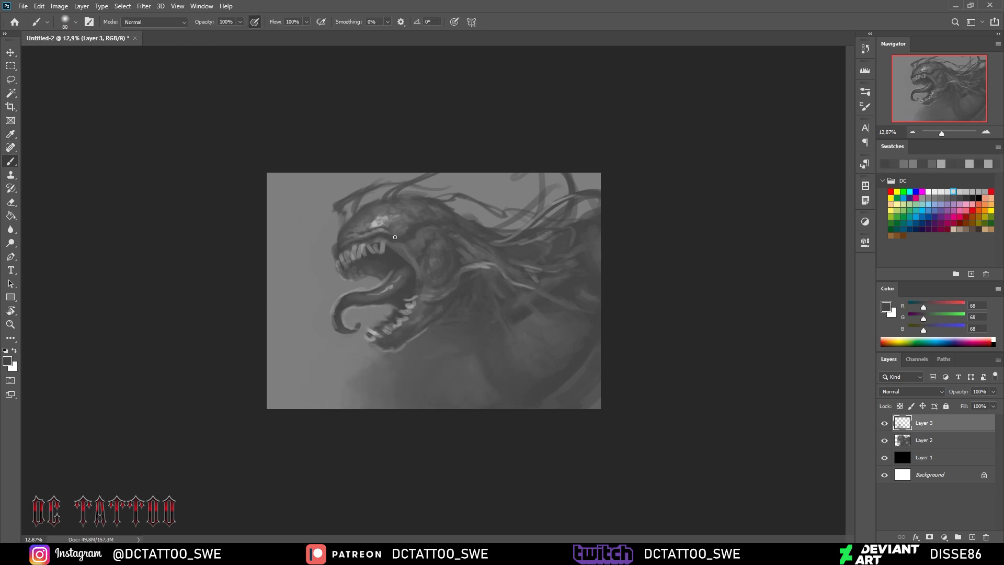
pyautogui.moveTo(395, 237)
pyautogui.mouseDown()
pyautogui.moveTo(374, 224)
pyautogui.moveTo(388, 206)
pyautogui.mouseUp()
# Darken the edge of the tongue with a dark grey
pyautogui.press(']')
pyautogui.keyDown('alt'); pyautogui.click(389, 209); pyautogui.keyUp('alt')
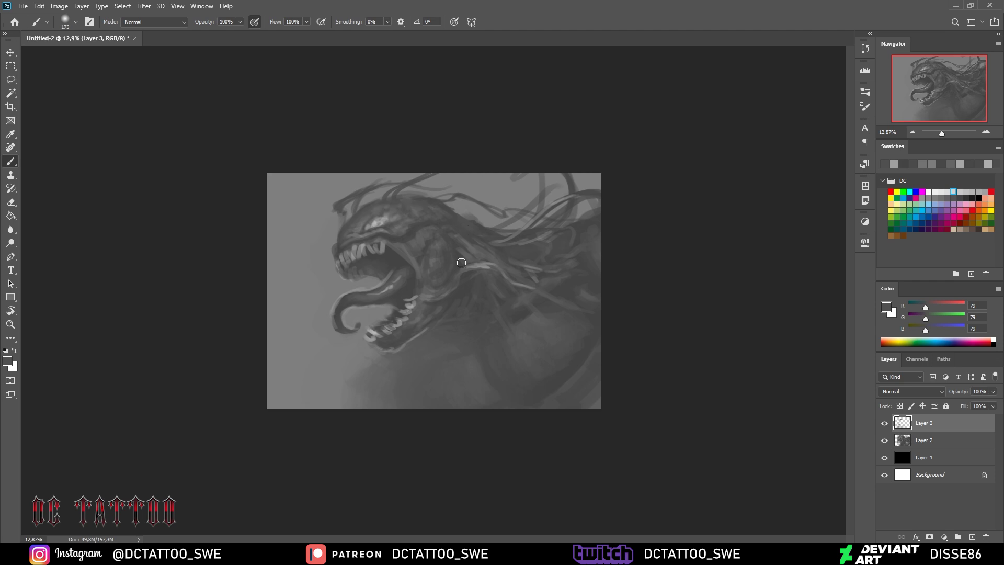
pyautogui.press('[')
pyautogui.press('[')
pyautogui.press('[')
pyautogui.keyDown('alt'); pyautogui.click(356, 321); pyautogui.keyUp('alt')
pyautogui.moveTo(339, 327); pyautogui.dragTo(335, 307)
# Haze over the upper-right tendrils with background grey using a huge soft brush
pyautogui.press(']')
pyautogui.keyDown('alt'); pyautogui.click(388, 301); pyautogui.keyUp('alt')
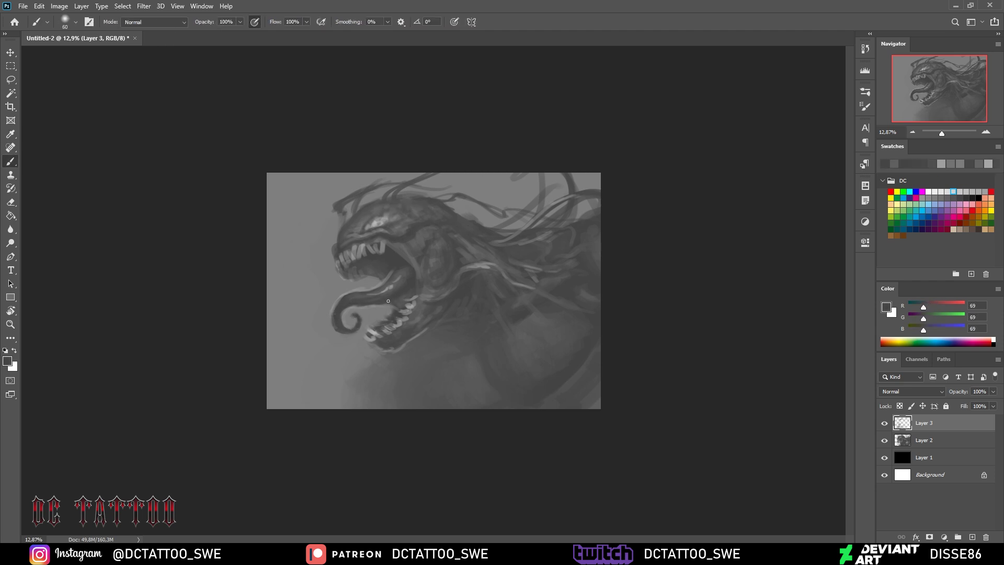
pyautogui.keyDown('alt'); pyautogui.click(445, 284); pyautogui.keyUp('alt')
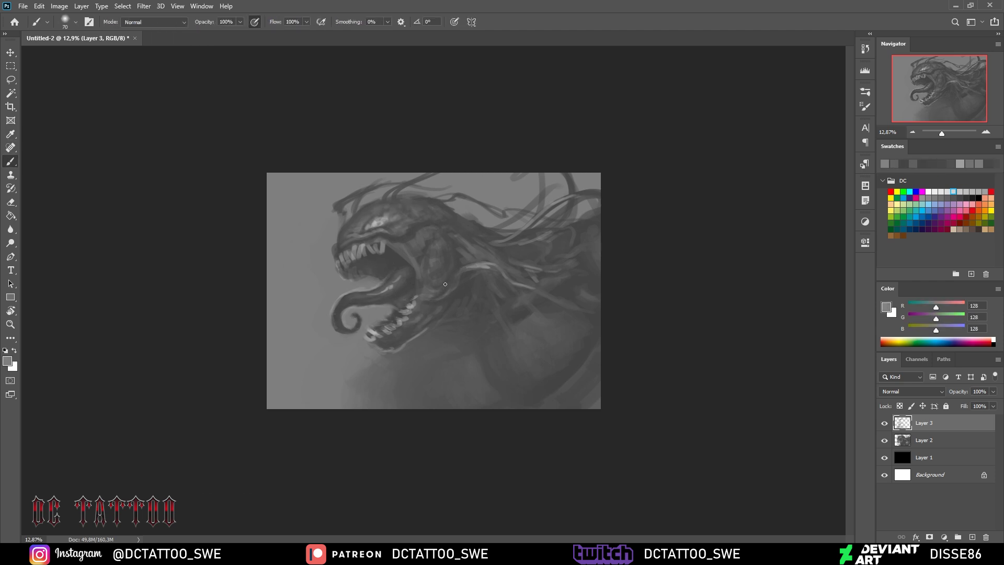
pyautogui.keyDown('alt'); pyautogui.click(479, 295); pyautogui.keyUp('alt')
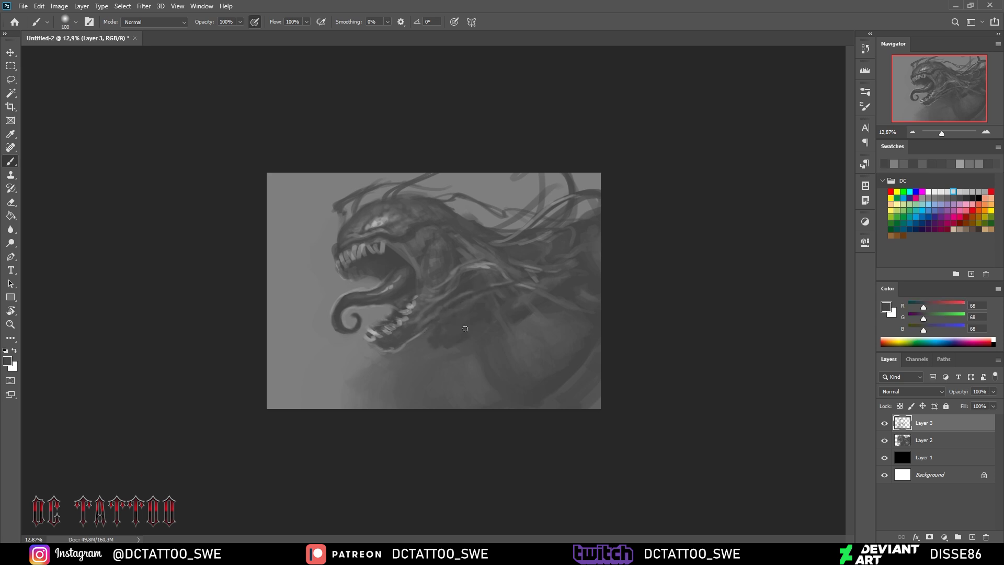
pyautogui.press(']')
pyautogui.press(']')
pyautogui.press(']')
pyautogui.keyDown('alt'); pyautogui.click(429, 406); pyautogui.keyUp('alt')
pyautogui.moveTo(570, 246); pyautogui.dragTo(521, 152)
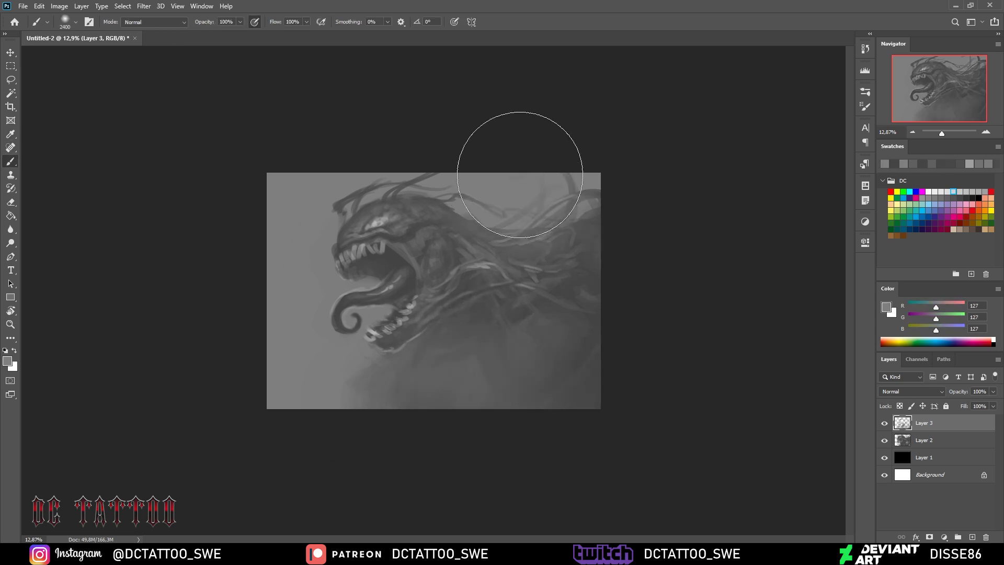
# Add a Curves adjustment that darkens the image and deepens contrast, plus a new layer above
pyautogui.click(944, 537)
pyautogui.click(889, 399)
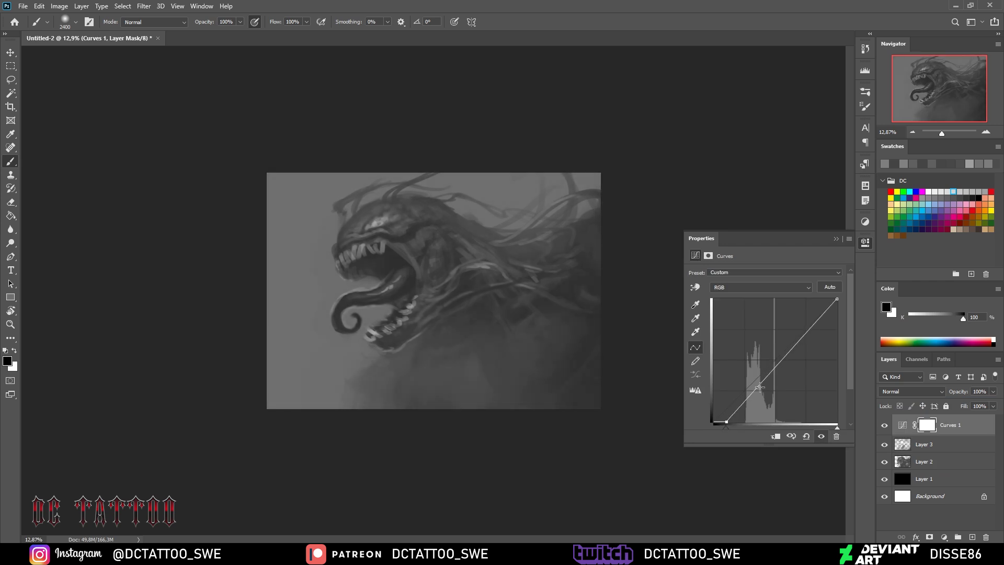
pyautogui.moveTo(762, 372); pyautogui.dragTo(762, 387)
pyautogui.moveTo(837, 299); pyautogui.dragTo(814, 298)
pyautogui.moveTo(762, 387); pyautogui.dragTo(753, 400)
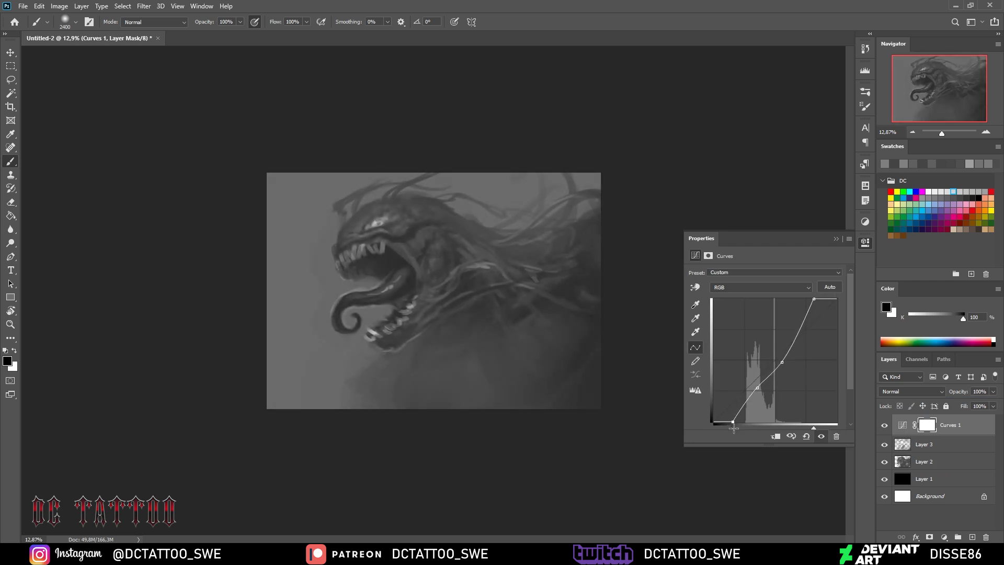
pyautogui.hotkey('ctrl', 'shift', 'alt', 'n')
# Set the new layer to Color blending and wash light blue over the symbiote's body
pyautogui.click(913, 392)
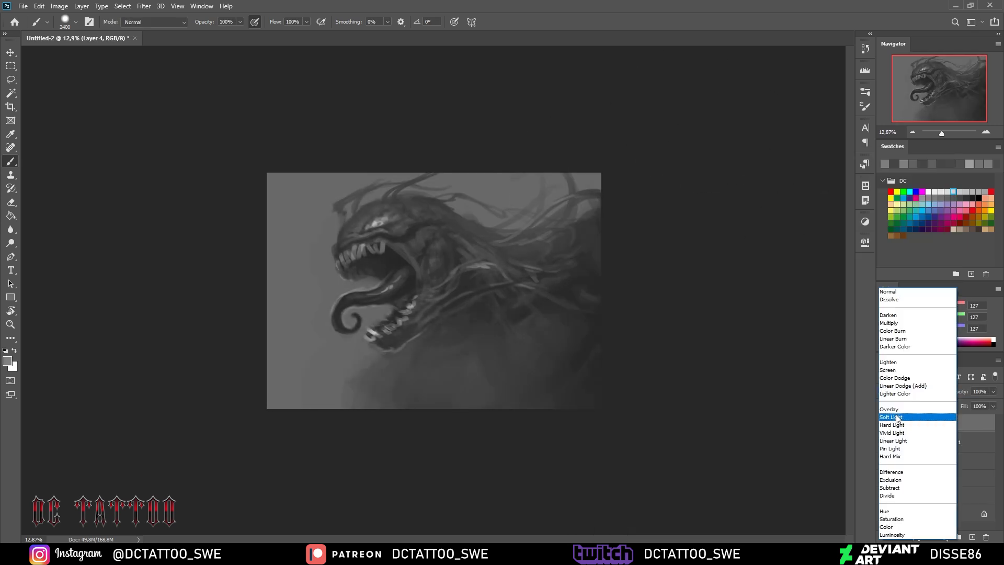
pyautogui.click(899, 511)
pyautogui.click(953, 191)
pyautogui.moveTo(575, 235)
pyautogui.mouseDown()
pyautogui.moveTo(482, 269)
pyautogui.moveTo(407, 321)
pyautogui.mouseUp()
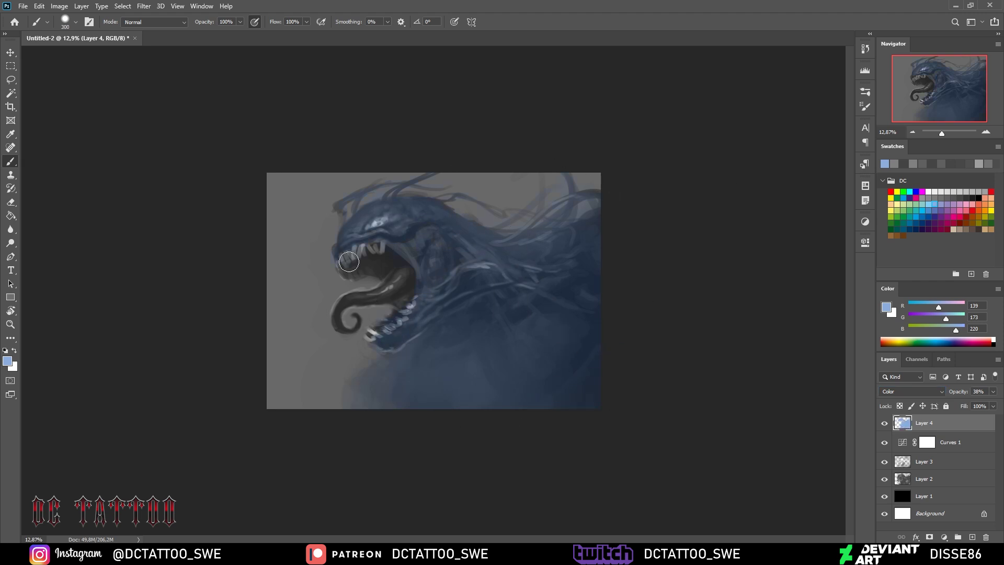
# Paint warm orange-gold over the eye with a smaller brush
pyautogui.click(985, 198)
pyautogui.press('[')
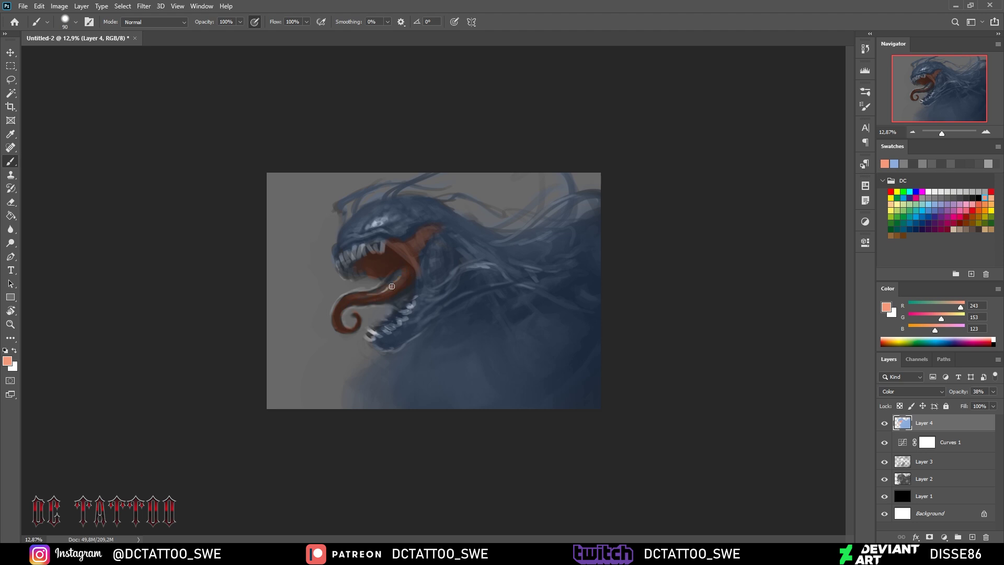
pyautogui.click(989, 210)
pyautogui.moveTo(403, 214); pyautogui.dragTo(379, 224)
pyautogui.press('[')
pyautogui.press('[')
pyautogui.press('[')
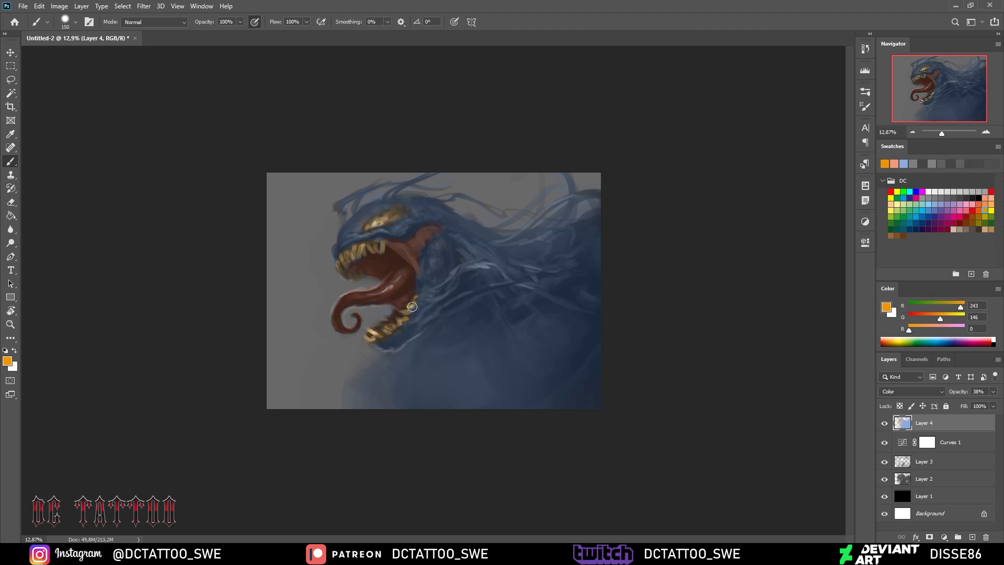
# Set the tint layer to Color blending at 20% opacity and add a new empty layer
pyautogui.moveTo(959, 391); pyautogui.dragTo(983, 391)
pyautogui.click(913, 391)
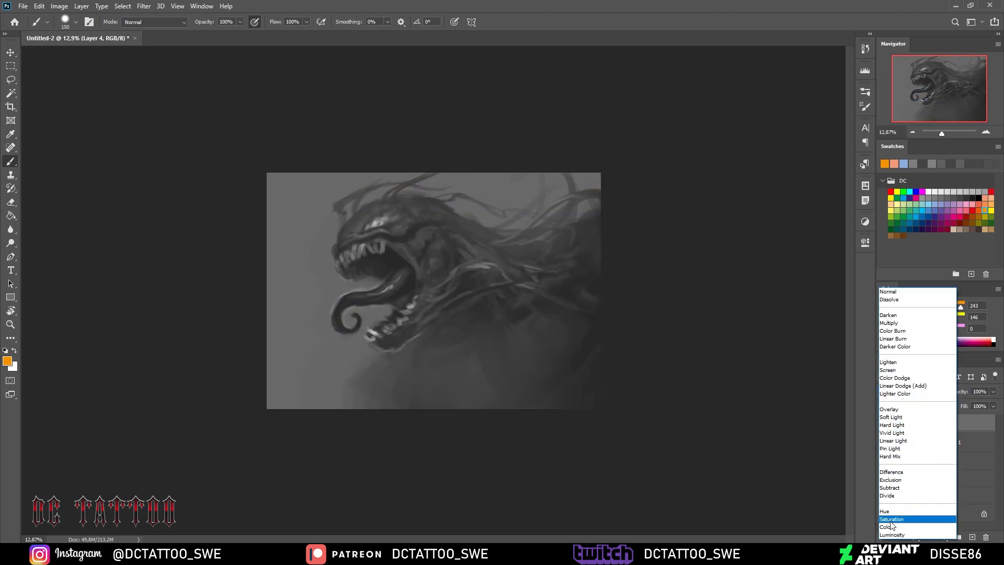
pyautogui.click(888, 527)
pyautogui.press('2')
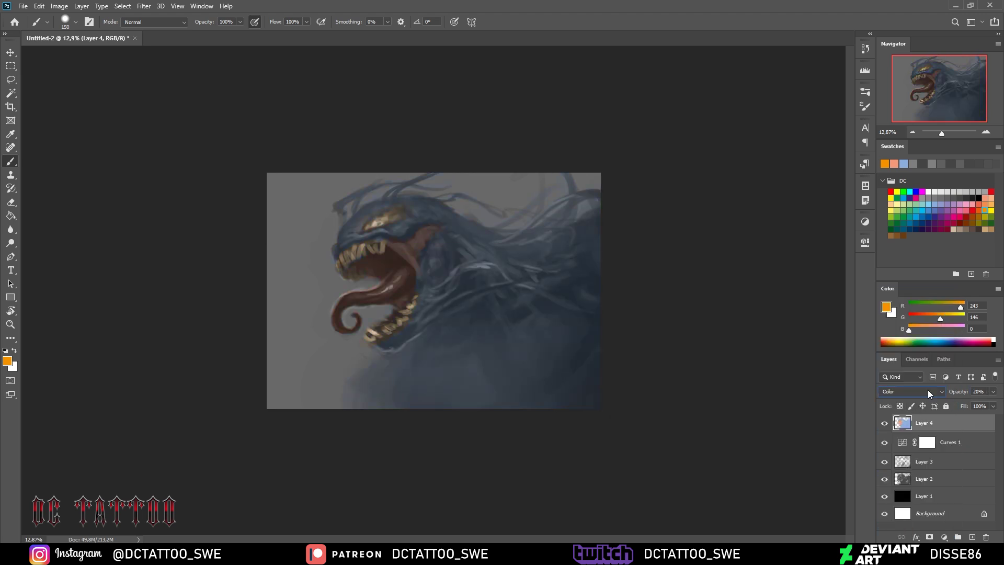
pyautogui.hotkey('ctrl', 'shift', 'alt', 'n')
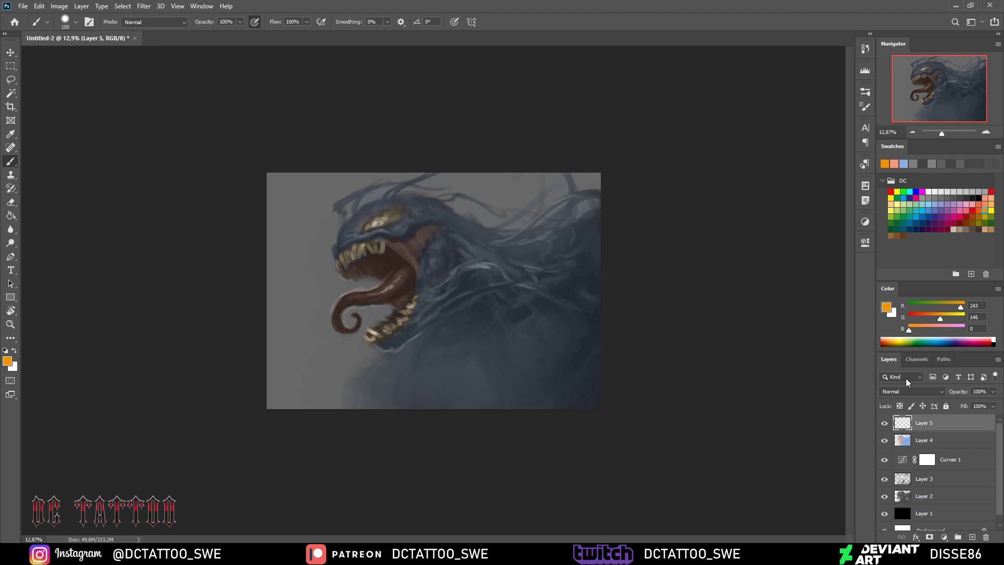
# Set the new layer to Overlay and paint light grey highlights across the head and face
pyautogui.hotkey('shift', 'alt', 'o')
pyautogui.click(953, 191)
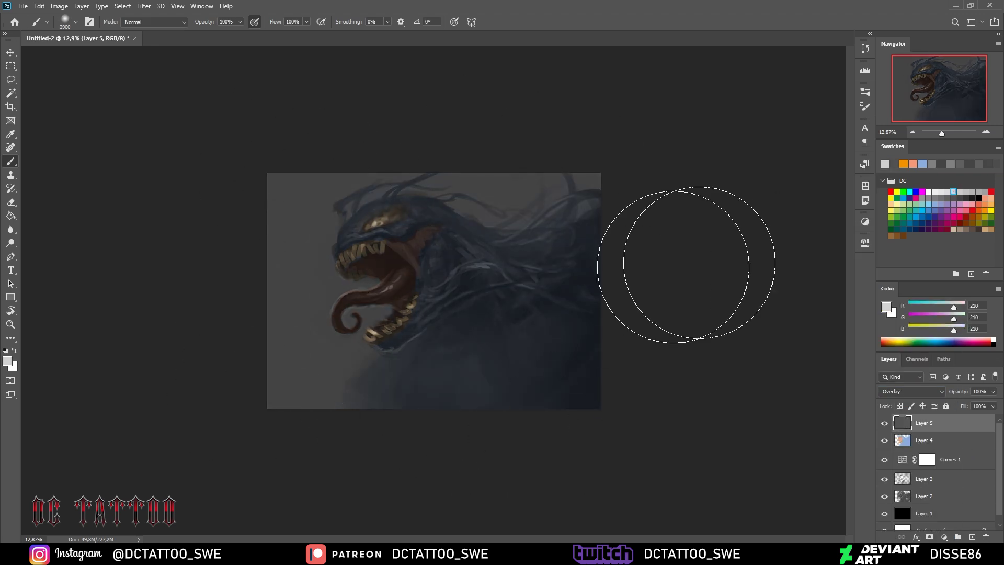
pyautogui.moveTo(366, 220); pyautogui.dragTo(523, 251)
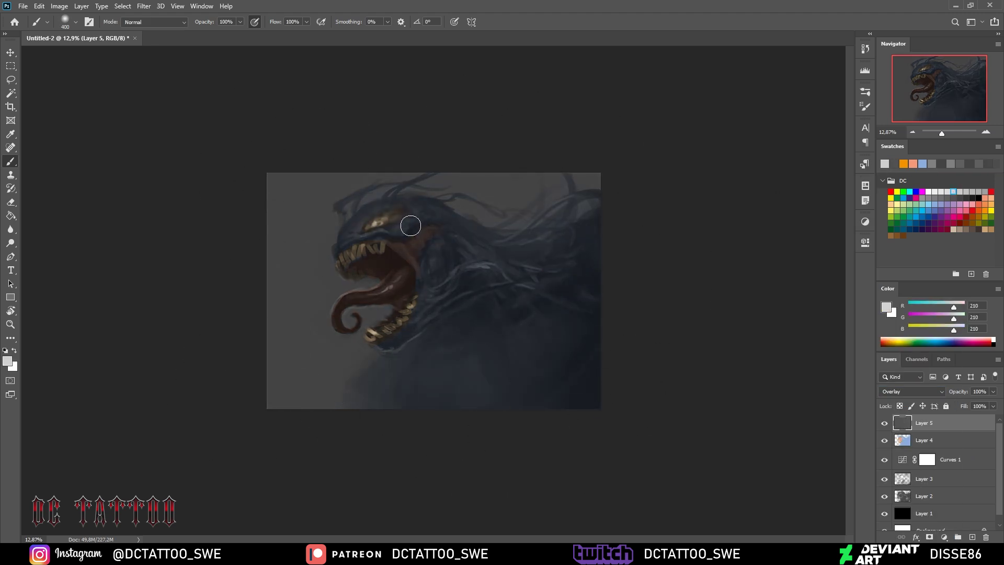
# Erase parts of the Overlay highlights on the head, around the jaw and near the mouth
pyautogui.click(11, 204)
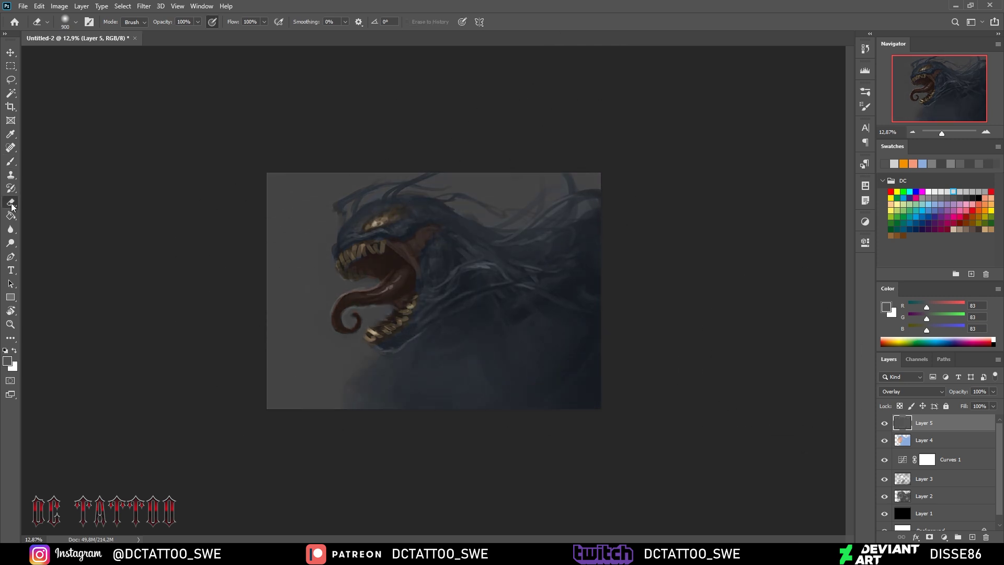
pyautogui.moveTo(366, 219)
pyautogui.mouseDown()
pyautogui.moveTo(422, 224)
pyautogui.moveTo(471, 277)
pyautogui.mouseUp()
pyautogui.moveTo(345, 256); pyautogui.dragTo(376, 282)
pyautogui.moveTo(393, 319); pyautogui.dragTo(401, 276)
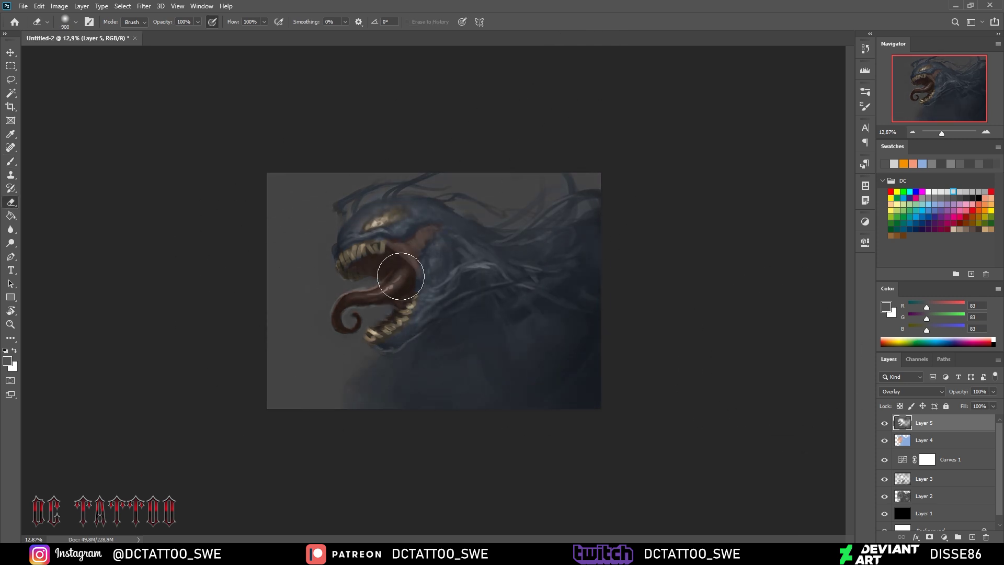
# Create Layer 6 above Layer 5 and sample the dark mouth and reddish tongue colours
pyautogui.press('b')
pyautogui.hotkey('ctrl', 'shift', 'n')
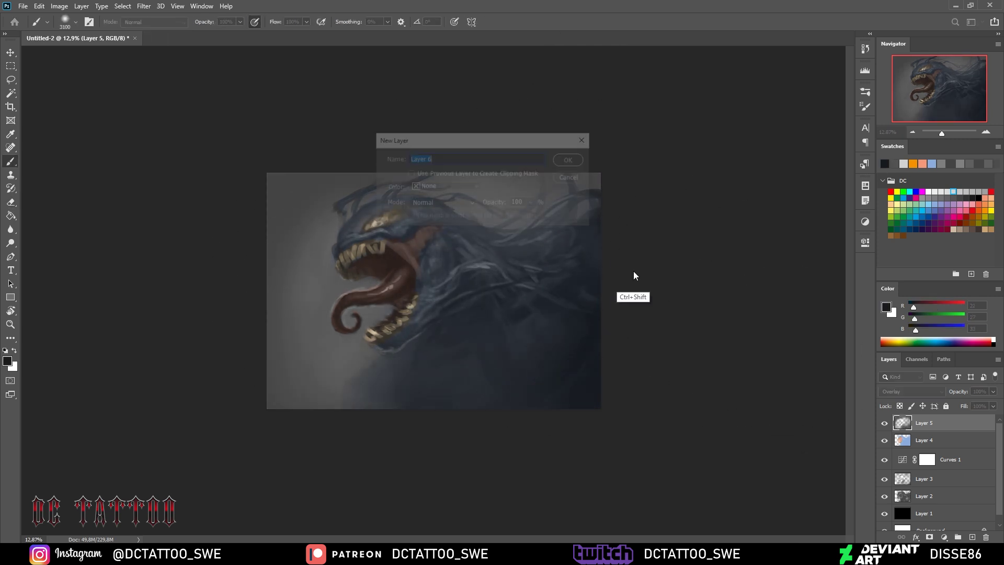
pyautogui.press('Return')
pyautogui.keyDown('alt'); pyautogui.click(394, 253); pyautogui.keyUp('alt')
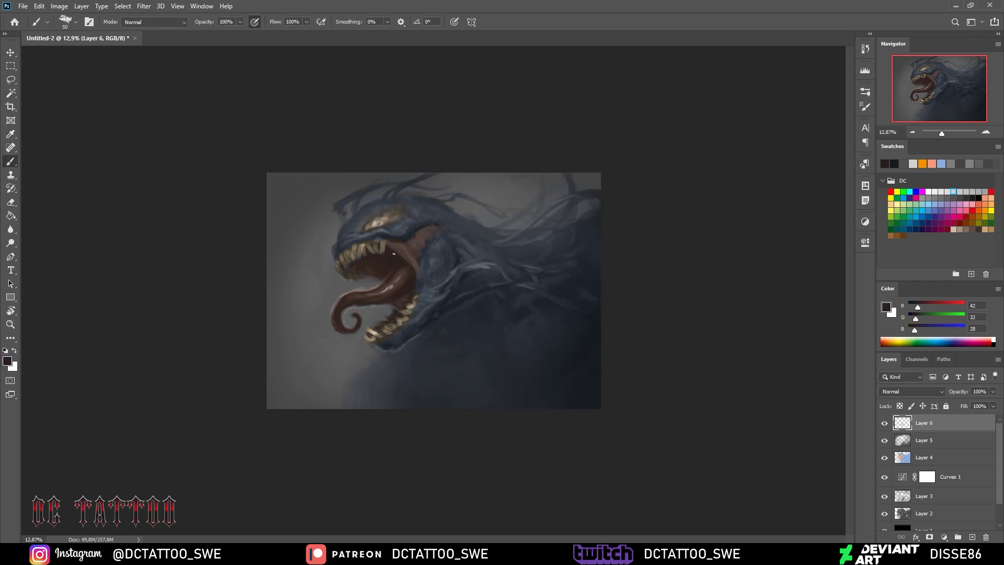
pyautogui.keyDown('alt'); pyautogui.click(390, 260); pyautogui.keyUp('alt')
pyautogui.keyDown('alt'); pyautogui.click(398, 264); pyautogui.keyUp('alt')
# Paint dark brown strokes inside the mouth and refine the tongue and upper jaw shading
pyautogui.press(']')
pyautogui.press(']')
pyautogui.press(']')
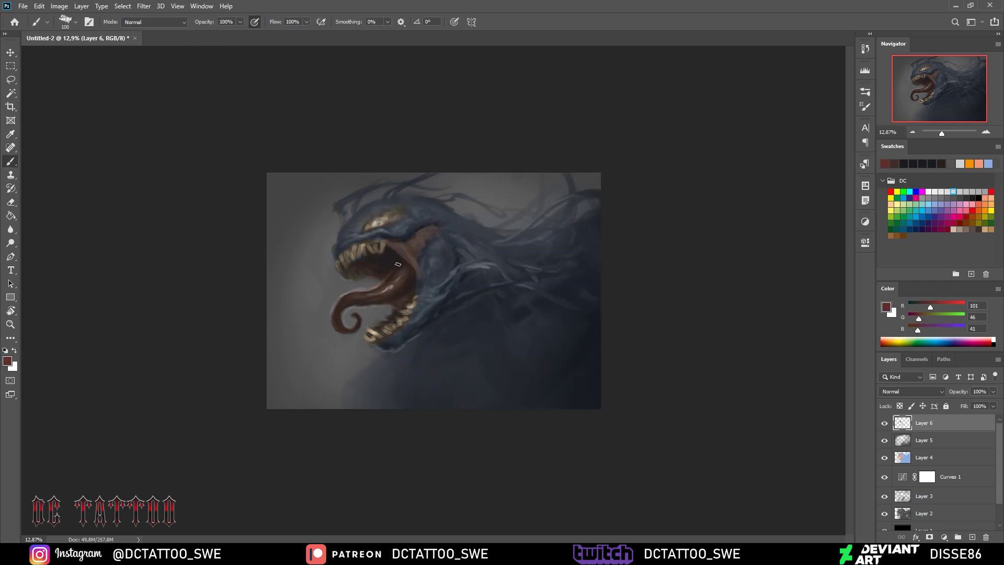
pyautogui.keyDown('alt'); pyautogui.click(387, 288); pyautogui.keyUp('alt')
pyautogui.press('[')
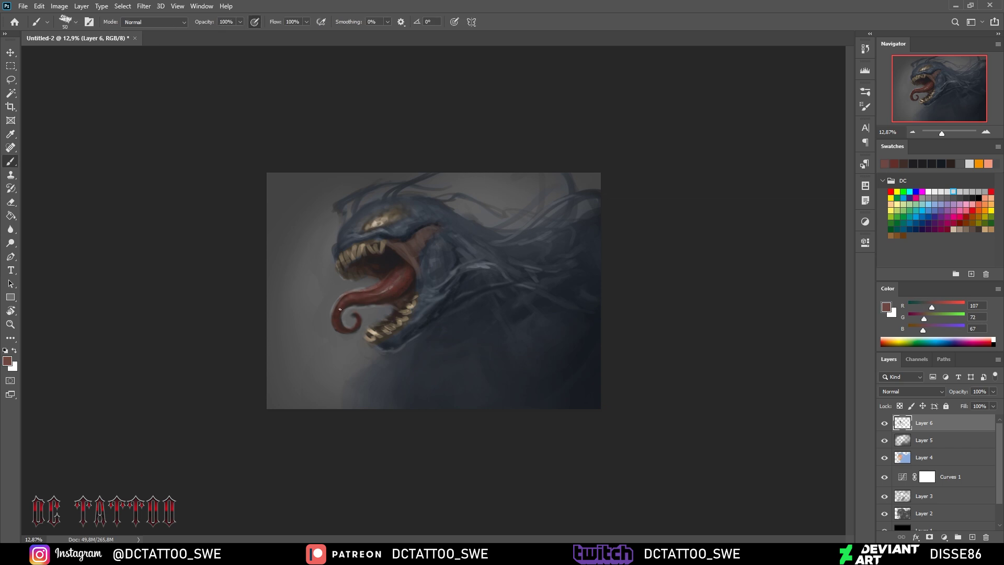
pyautogui.press(']')
pyautogui.press(']')
pyautogui.keyDown('alt'); pyautogui.click(377, 282); pyautogui.keyUp('alt')
pyautogui.keyDown('alt'); pyautogui.click(403, 268); pyautogui.keyUp('alt')
pyautogui.moveTo(414, 275); pyautogui.dragTo(402, 299)
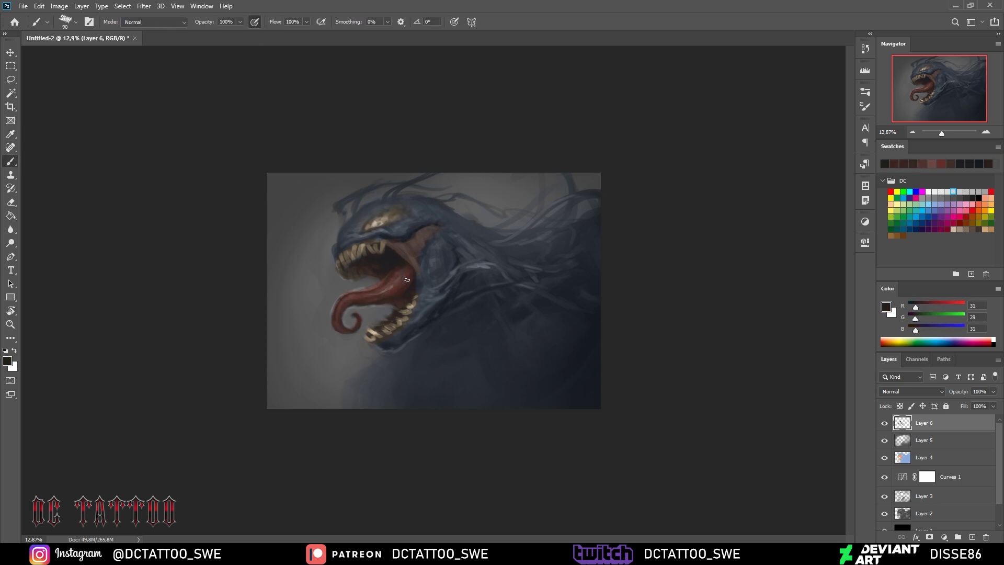
pyautogui.moveTo(435, 230); pyautogui.dragTo(393, 237)
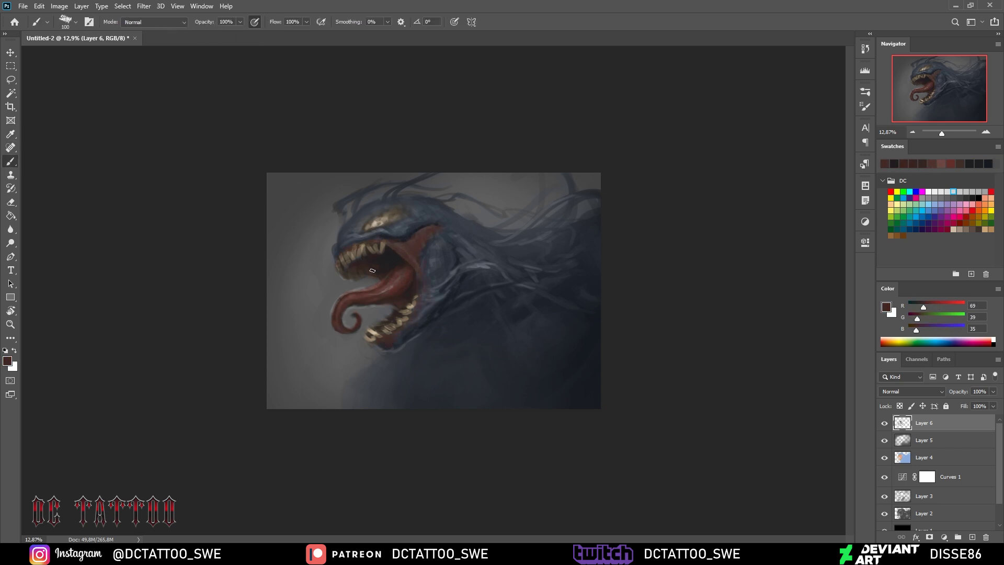
# Paint dark blue strokes on the upper head near the eye and a tendril across the upper right
pyautogui.keyDown('alt'); pyautogui.click(447, 249); pyautogui.keyUp('alt')
pyautogui.press('[')
pyautogui.press(']')
pyautogui.press(']')
pyautogui.press(']')
pyautogui.moveTo(362, 237); pyautogui.dragTo(364, 215)
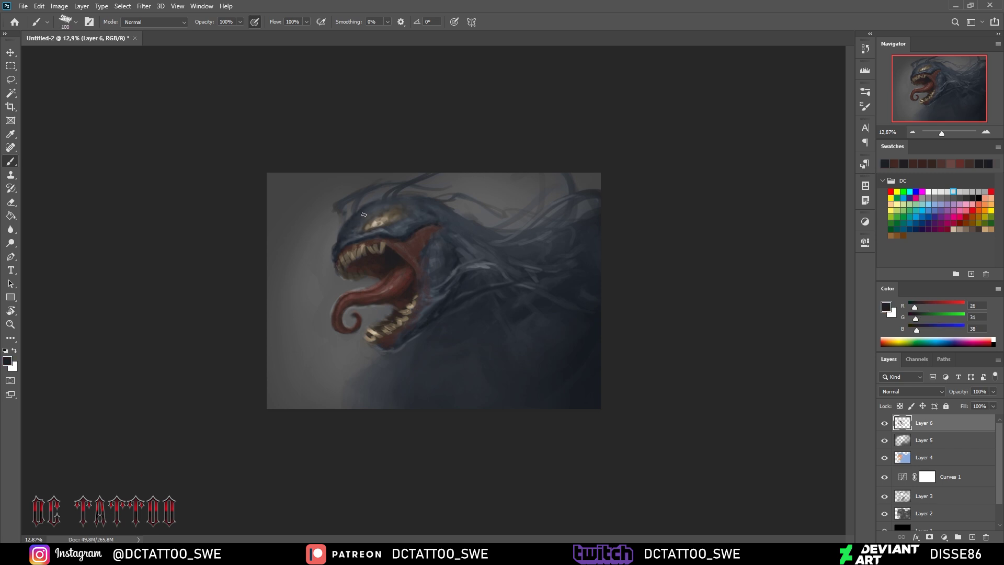
pyautogui.moveTo(460, 188); pyautogui.dragTo(551, 212)
pyautogui.press('[')
pyautogui.keyDown('alt'); pyautogui.click(499, 223); pyautogui.keyUp('alt')
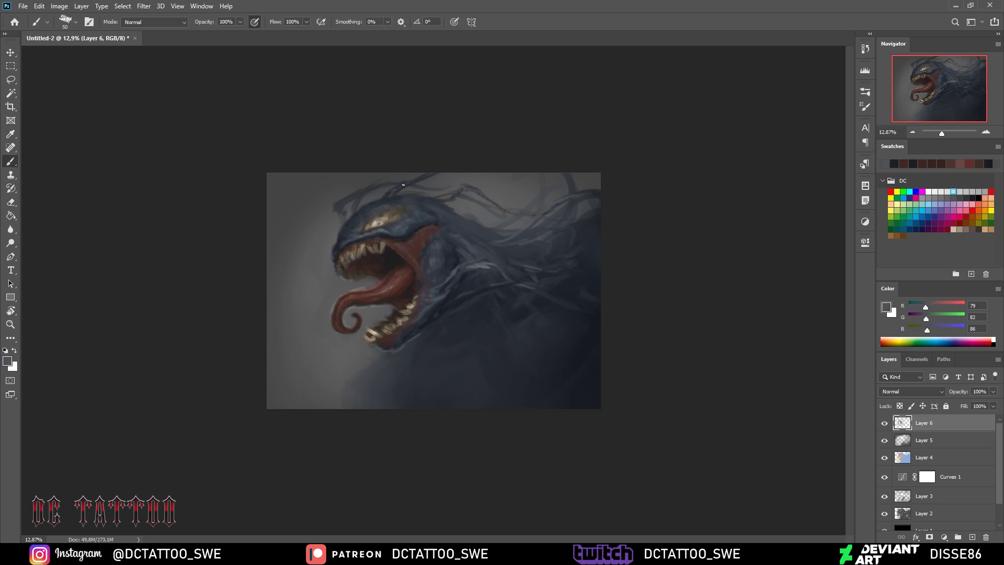
# Darken around the teeth and the gaps between them with near-black
pyautogui.keyDown('alt'); pyautogui.click(391, 213); pyautogui.keyUp('alt')
pyautogui.press('[')
pyautogui.press('[')
pyautogui.press('[')
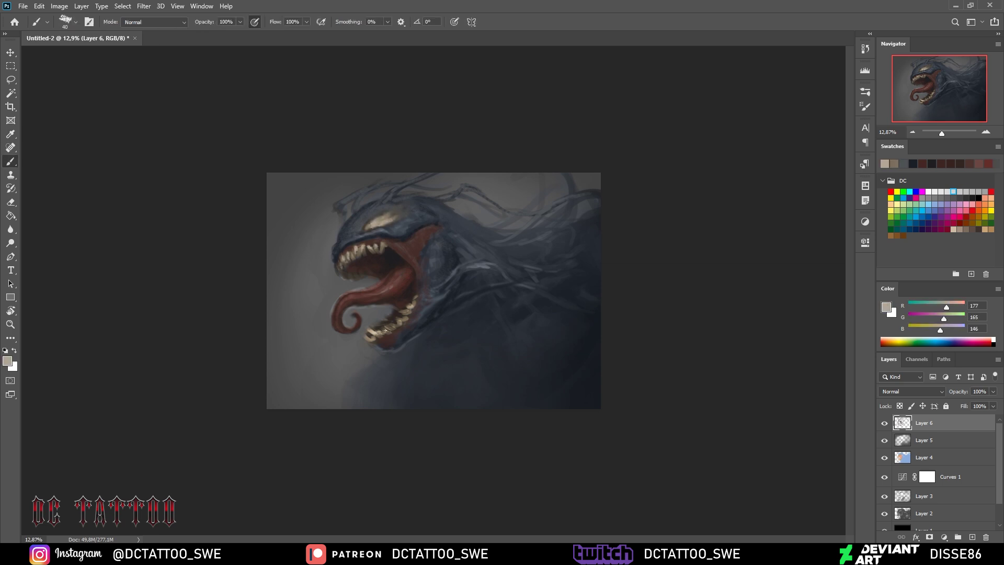
pyautogui.keyDown('alt'); pyautogui.click(413, 305); pyautogui.keyUp('alt')
pyautogui.press(']')
pyautogui.press(']')
pyautogui.press(']')
pyautogui.moveTo(373, 335); pyautogui.dragTo(403, 317)
pyautogui.moveTo(347, 264); pyautogui.dragTo(366, 251)
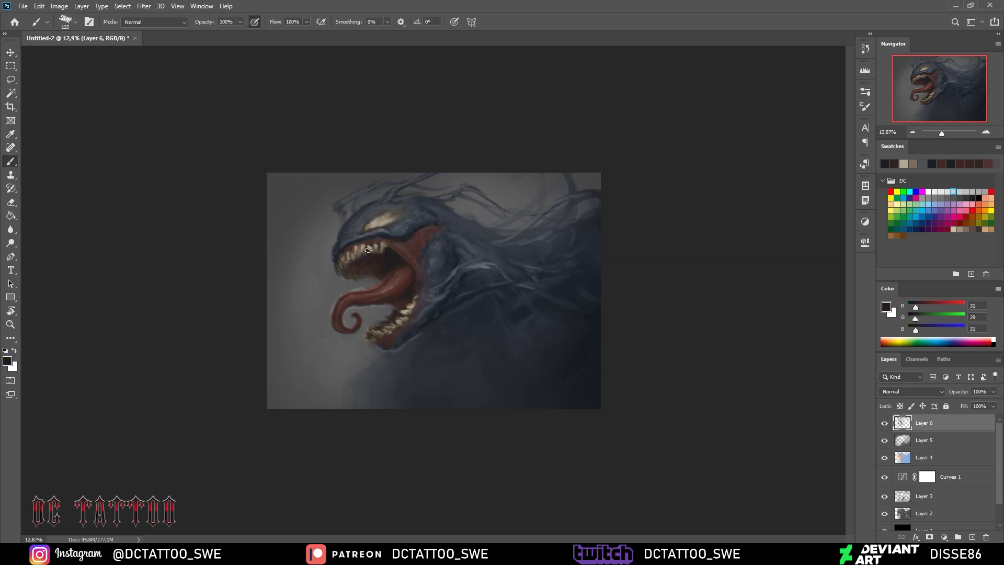
# Darken the upper-right tendrils with blue-grey and mirror the image horizontally
pyautogui.press(']')
pyautogui.press(']')
pyautogui.press(']')
pyautogui.keyDown('alt'); pyautogui.click(481, 210); pyautogui.keyUp('alt')
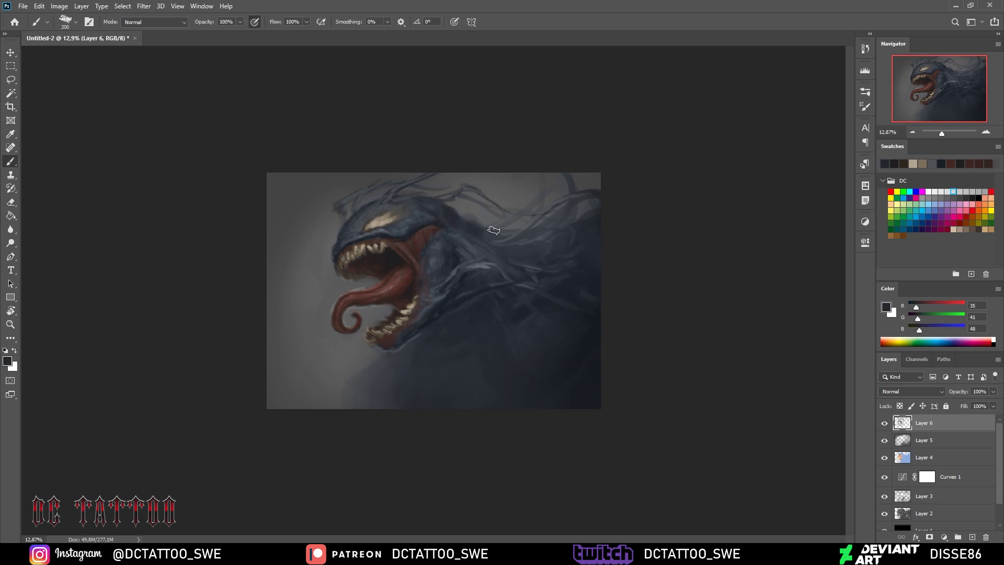
pyautogui.moveTo(493, 225)
pyautogui.mouseDown()
pyautogui.moveTo(563, 220)
pyautogui.moveTo(510, 250)
pyautogui.mouseUp()
pyautogui.press('[')
pyautogui.press('[')
pyautogui.press('[')
pyautogui.keyDown('alt'); pyautogui.click(463, 308); pyautogui.keyUp('alt')
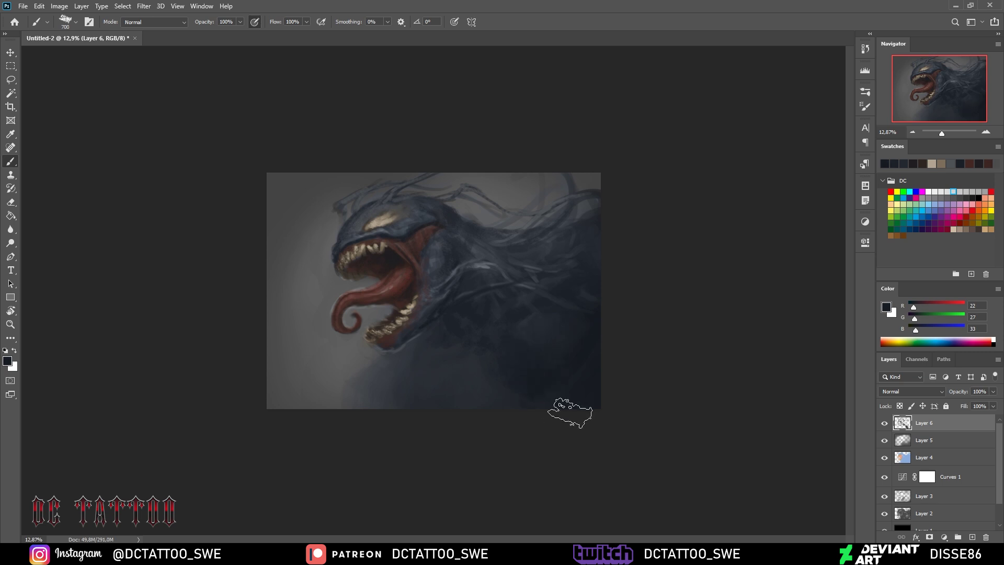
pyautogui.press('h')
pyautogui.keyDown('alt'); pyautogui.click(327, 260); pyautogui.keyUp('alt')
# Paint dark strokes into the upper-left tendrils, sampling dark and blue-grey body colours
pyautogui.moveTo(326, 260); pyautogui.dragTo(285, 257)
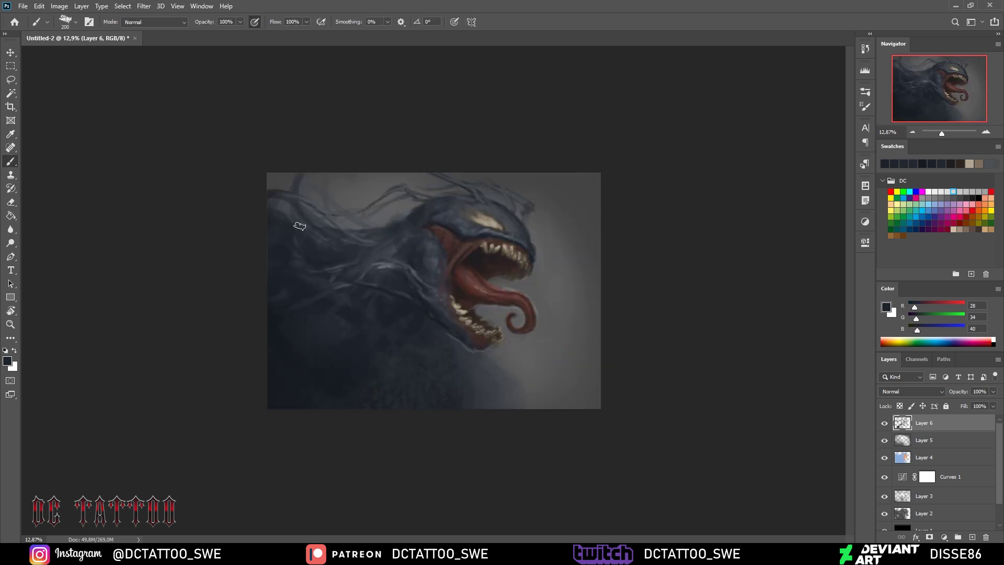
pyautogui.moveTo(301, 215); pyautogui.dragTo(387, 246)
pyautogui.keyDown('alt'); pyautogui.click(393, 230); pyautogui.keyUp('alt')
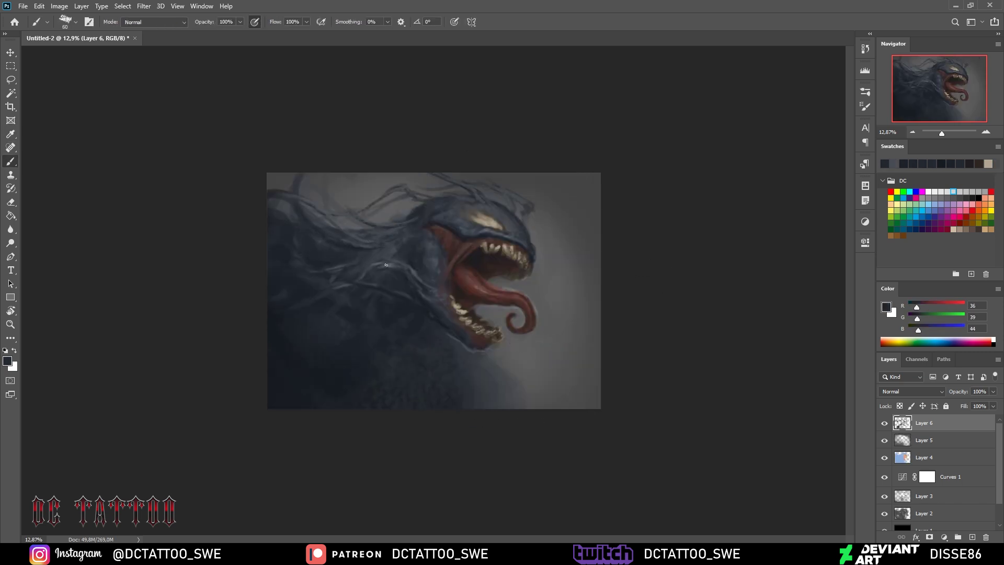
pyautogui.press(']')
pyautogui.press(']')
pyautogui.press(']')
pyautogui.keyDown('alt'); pyautogui.click(397, 241); pyautogui.keyUp('alt')
pyautogui.moveTo(403, 382); pyautogui.dragTo(386, 348)
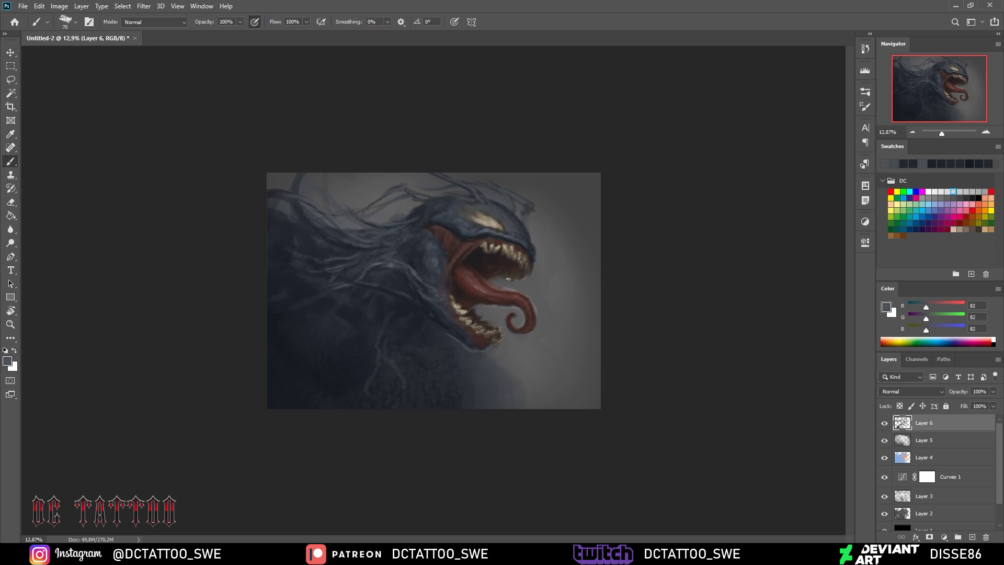
pyautogui.press('[')
pyautogui.press('[')
pyautogui.press('[')
# Sample warm browns from the teeth, near-black from the mouth, and dark body blues
pyautogui.keyDown('alt'); pyautogui.click(523, 274); pyautogui.keyUp('alt')
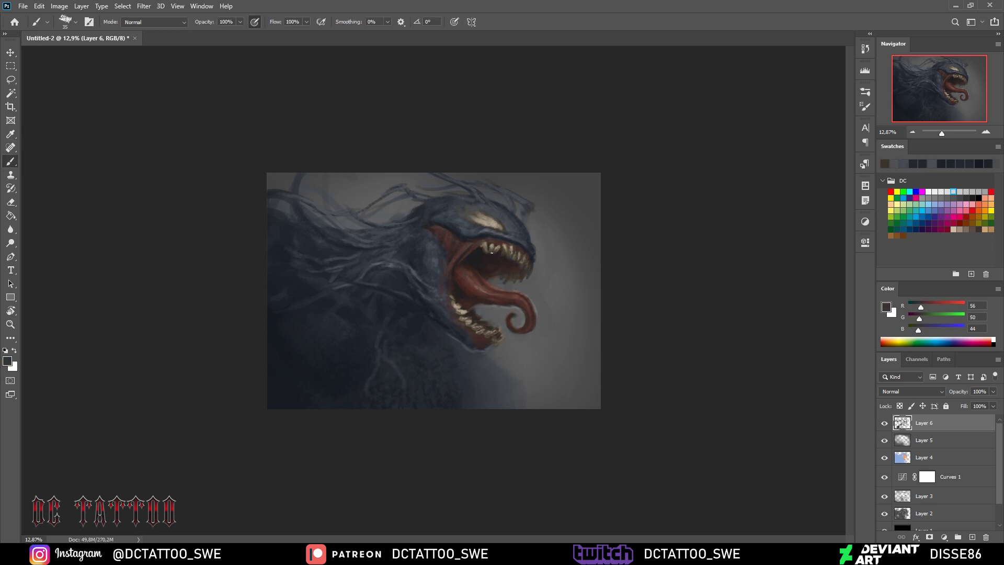
pyautogui.keyDown('alt'); pyautogui.click(475, 308); pyautogui.keyUp('alt')
pyautogui.press('[')
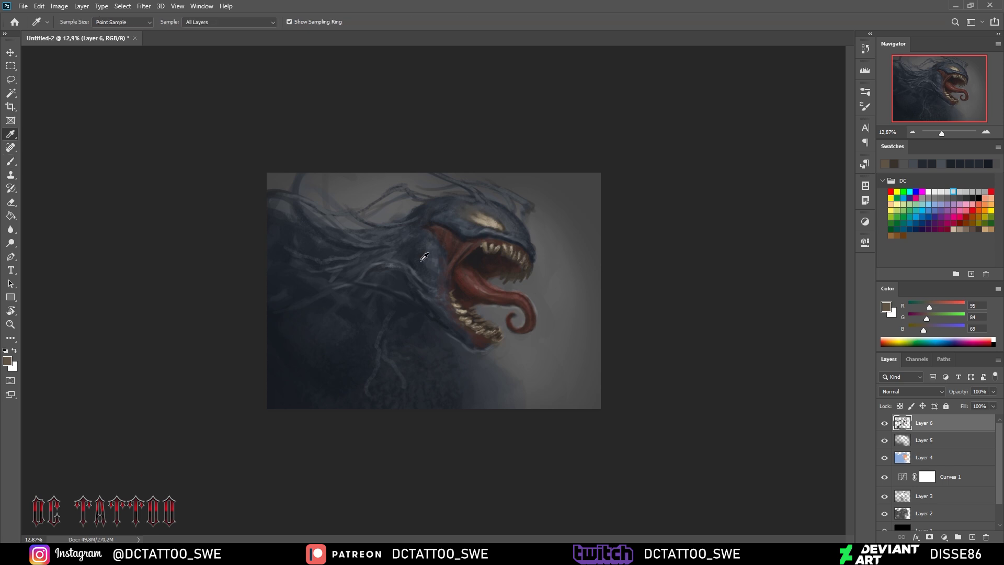
pyautogui.keyDown('alt'); pyautogui.click(433, 216); pyautogui.keyUp('alt')
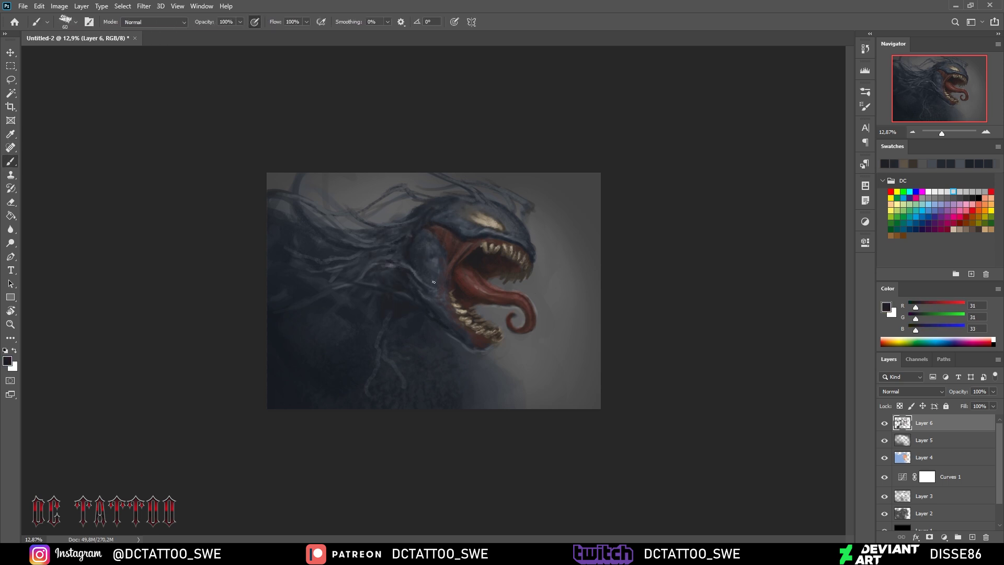
pyautogui.keyDown('alt'); pyautogui.click(413, 272); pyautogui.keyUp('alt')
pyautogui.press(']')
pyautogui.press(']')
pyautogui.press(']')
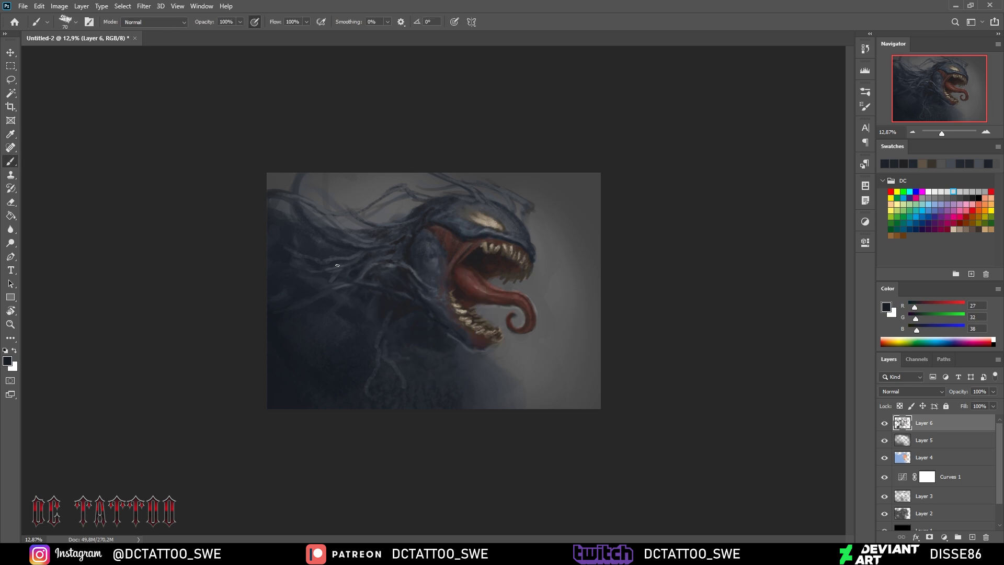
pyautogui.press(']')
pyautogui.press(']')
pyautogui.press(']')
pyautogui.press('[')
pyautogui.press('[')
pyautogui.press('[')
pyautogui.keyDown('alt'); pyautogui.click(324, 339); pyautogui.keyUp('alt')
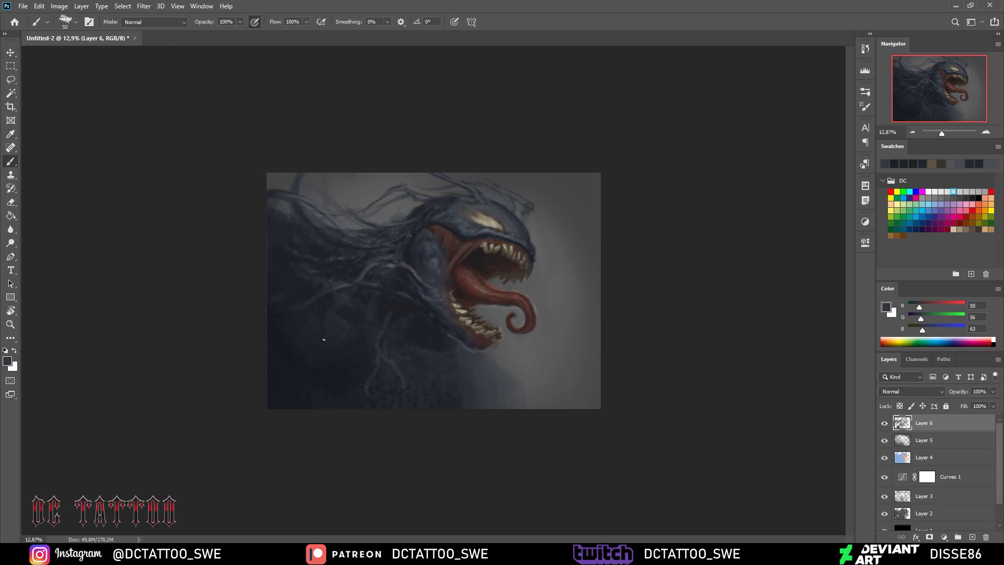
# Darken the area below the jaw with a large brush in the dark body colour
pyautogui.press(']')
pyautogui.press(']')
pyautogui.press(']')
pyautogui.keyDown('alt'); pyautogui.click(270, 284); pyautogui.keyUp('alt')
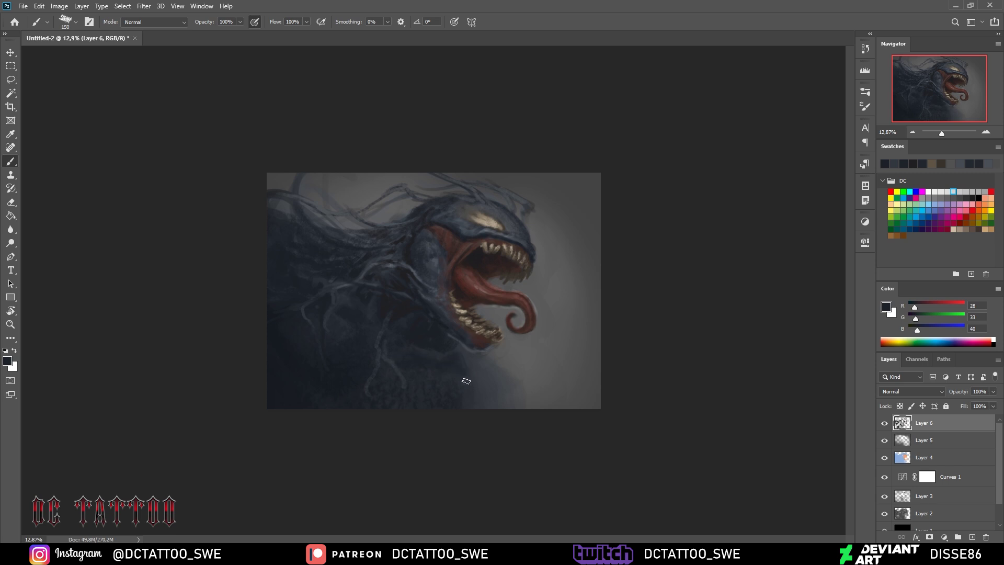
pyautogui.press(']')
pyautogui.press(']')
pyautogui.press(']')
pyautogui.keyDown('alt'); pyautogui.click(378, 371); pyautogui.keyUp('alt')
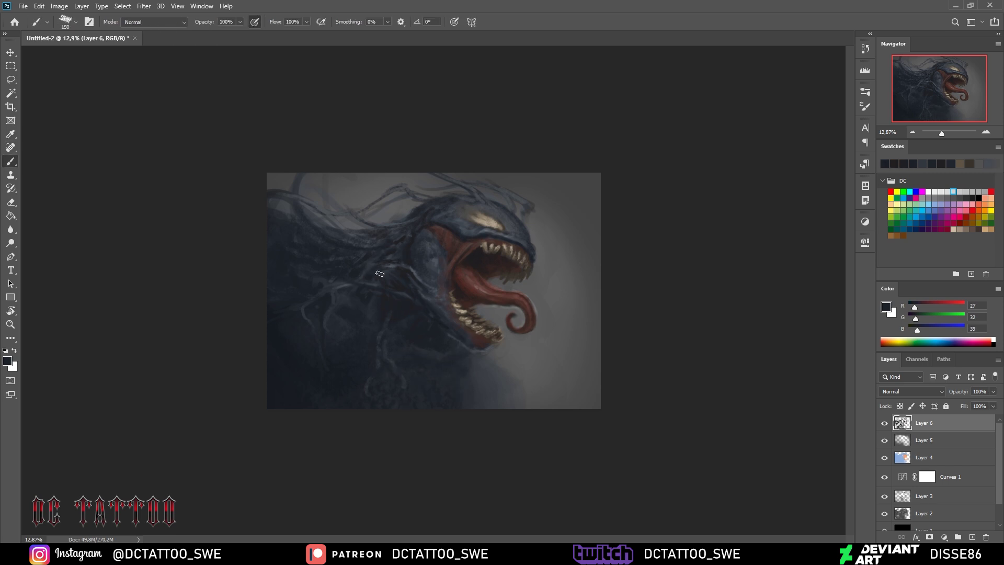
pyautogui.press(']')
pyautogui.press(']')
pyautogui.press(']')
pyautogui.keyDown('alt'); pyautogui.click(294, 302); pyautogui.keyUp('alt')
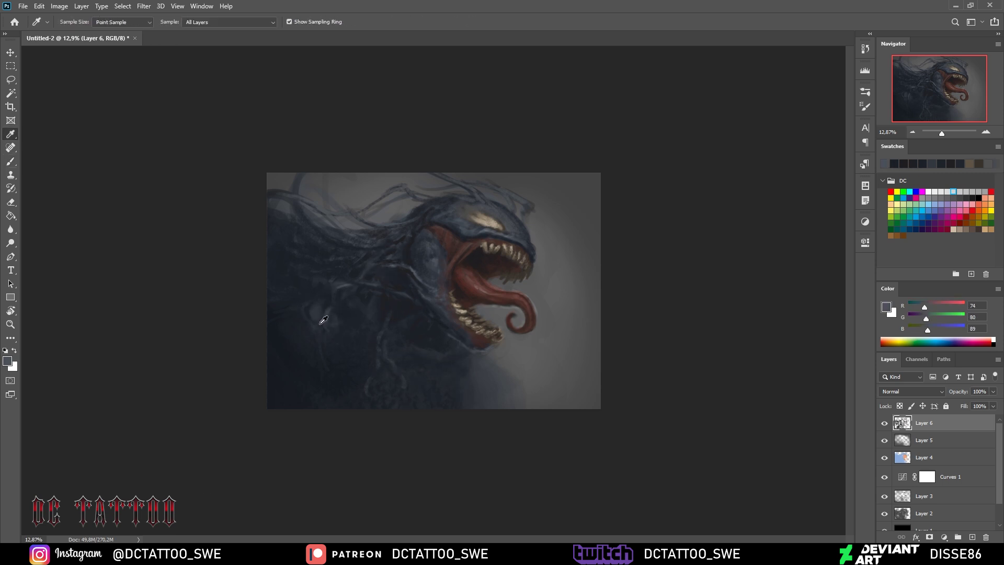
pyautogui.keyDown('alt'); pyautogui.click(390, 369); pyautogui.keyUp('alt')
pyautogui.press(']')
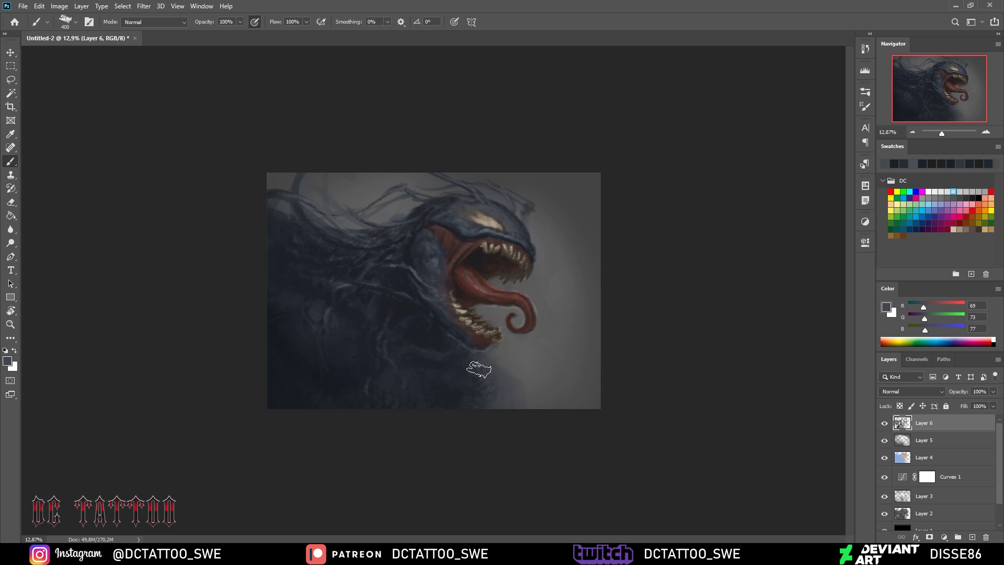
pyautogui.moveTo(471, 352); pyautogui.dragTo(487, 388)
# Make the brush much larger and sample a dark blue-grey from the body
pyautogui.rightClick(292, 140)
pyautogui.press('Escape')
pyautogui.keyDown('alt'); pyautogui.click(495, 396); pyautogui.keyUp('alt')
pyautogui.press(']')
pyautogui.press(']')
pyautogui.press(']')
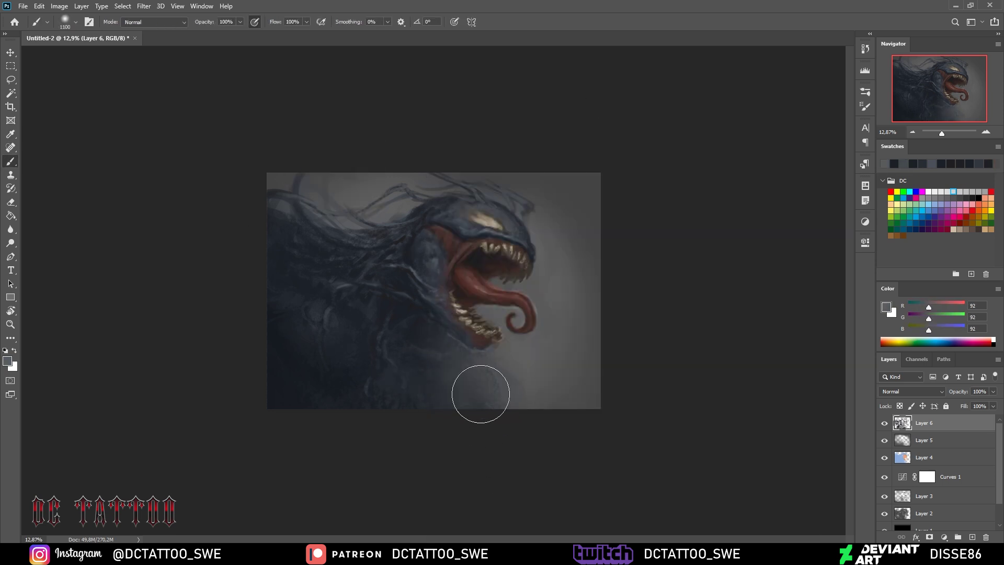
pyautogui.press(']')
pyautogui.keyDown('alt'); pyautogui.click(504, 392); pyautogui.keyUp('alt')
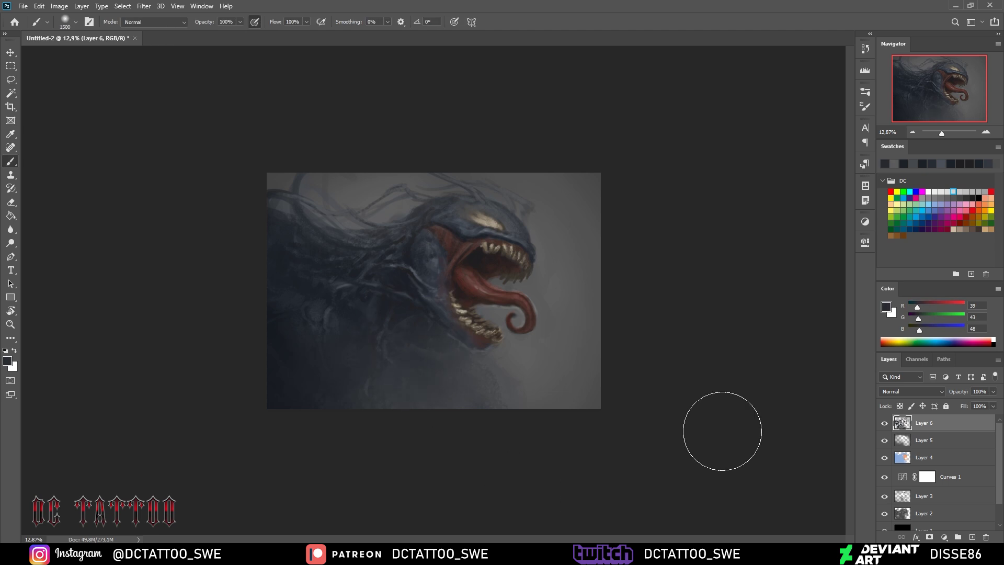
# On new Layer 7, brush mid-grey haze over the lower body near the jaw
pyautogui.hotkey('ctrl', 'shift', 'alt', 'n')
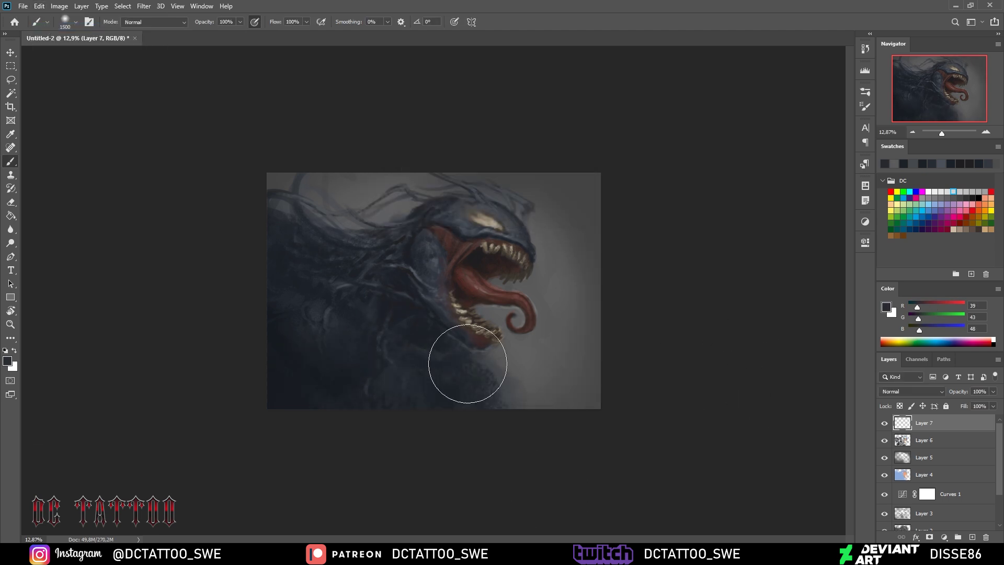
pyautogui.press('[')
pyautogui.press('[')
pyautogui.press('[')
pyautogui.keyDown('alt'); pyautogui.click(511, 355); pyautogui.keyUp('alt')
pyautogui.moveTo(510, 356); pyautogui.dragTo(513, 415)
# On new Layer 8, hide the Layer 7 haze, sample dark body shades, then reshow the haze
pyautogui.press('e')
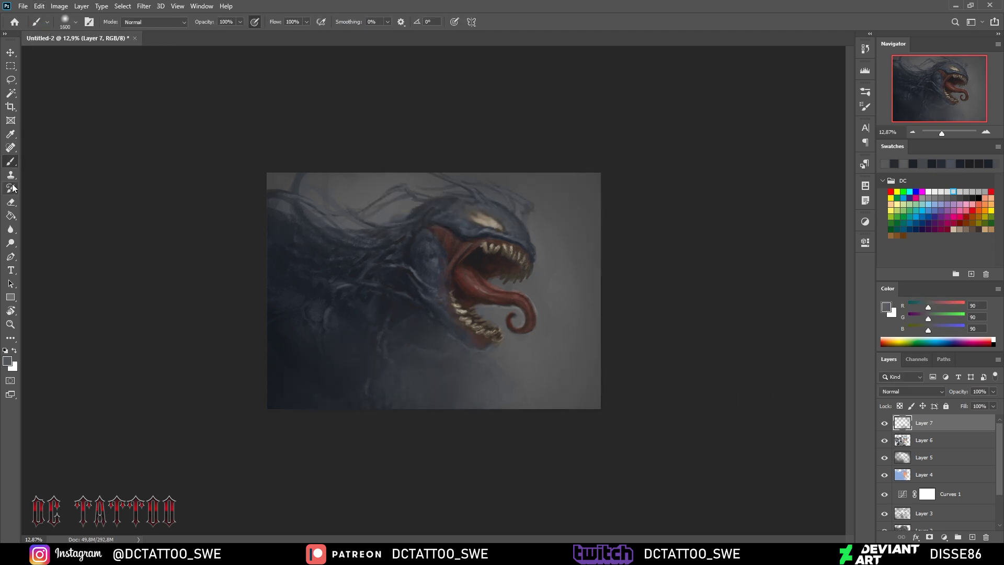
pyautogui.press('b')
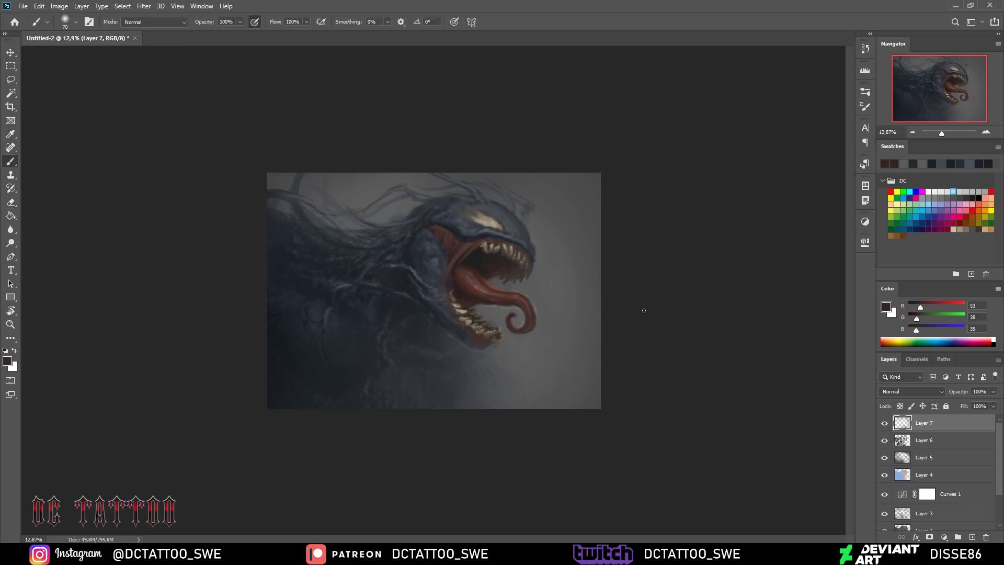
pyautogui.keyDown('alt'); pyautogui.click(463, 241); pyautogui.keyUp('alt')
pyautogui.click(936, 439)
pyautogui.hotkey('ctrl', 'shift', 'alt', 'n')
pyautogui.click(885, 422)
pyautogui.press('[')
pyautogui.press('[')
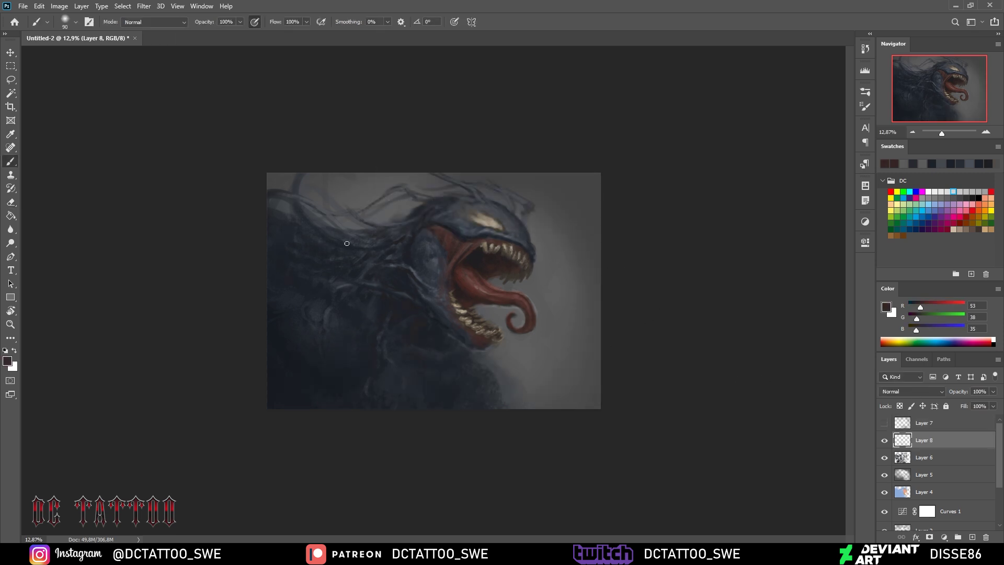
pyautogui.keyDown('alt'); pyautogui.click(454, 236); pyautogui.keyUp('alt')
pyautogui.press(']')
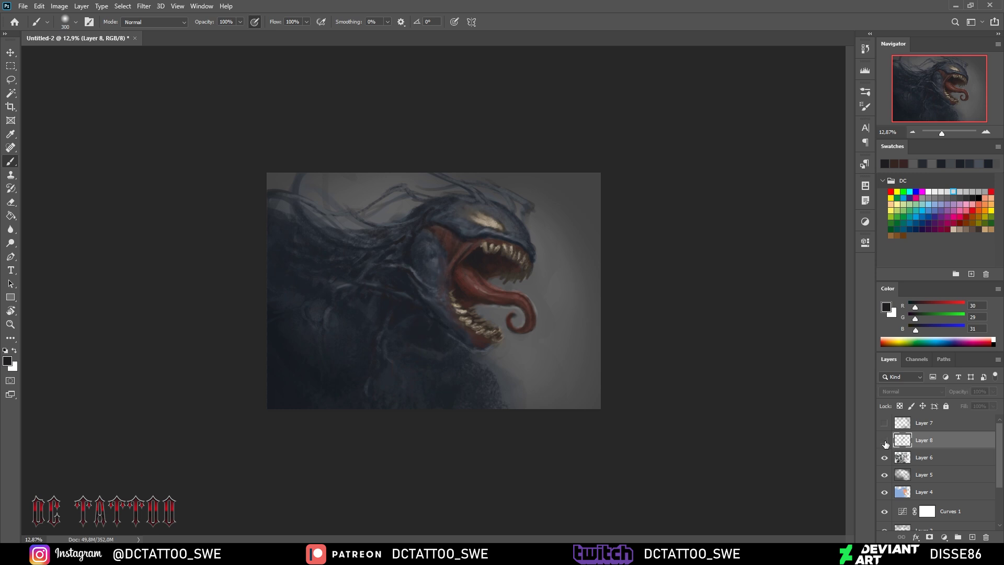
pyautogui.keyDown('alt'); pyautogui.click(353, 317); pyautogui.keyUp('alt')
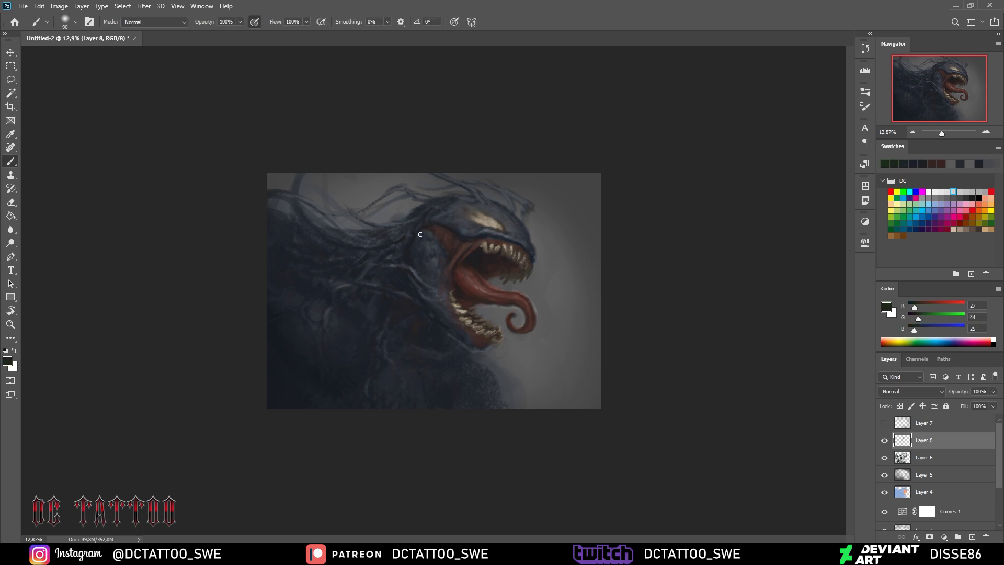
pyautogui.press(']')
pyautogui.press(']')
pyautogui.press(']')
pyautogui.click(884, 423)
# Add Overlay Layer 9, brighten around the tongue with light grey, and set opacity to 83%
pyautogui.click(884, 422)
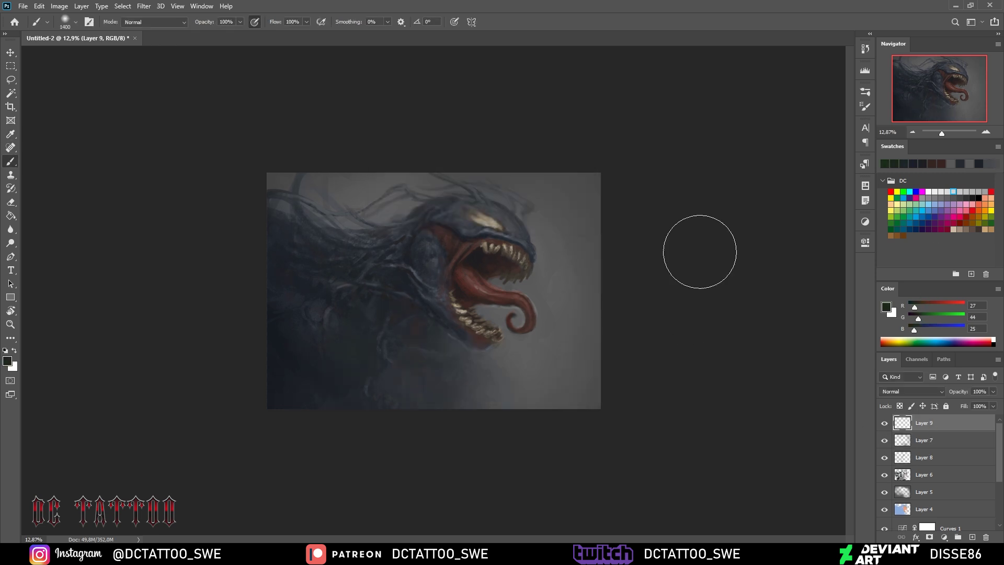
pyautogui.hotkey('ctrl', 'shift', 'alt', 'n')
pyautogui.press('[')
pyautogui.press('[')
pyautogui.press('[')
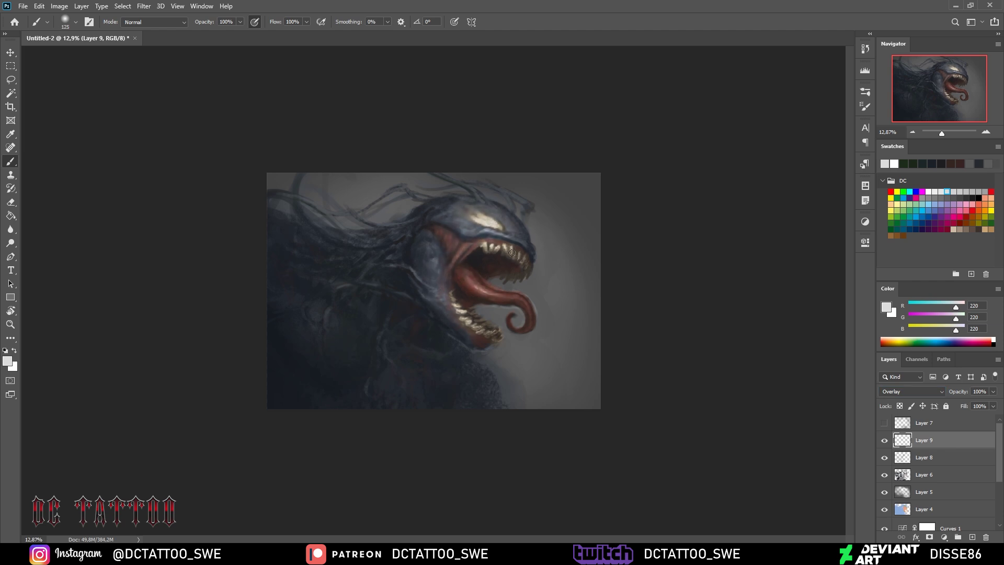
pyautogui.moveTo(483, 283); pyautogui.dragTo(314, 309)
pyautogui.press(']')
pyautogui.press(']')
pyautogui.press(']')
pyautogui.click(884, 422)
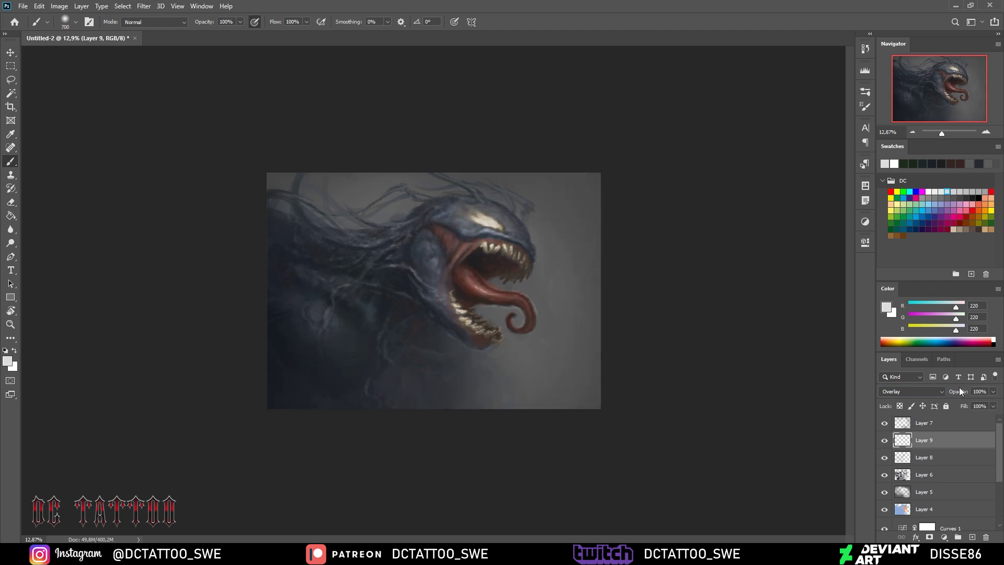
pyautogui.moveTo(963, 392); pyautogui.dragTo(950, 393)
pyautogui.press('[')
pyautogui.press('[')
pyautogui.press('[')
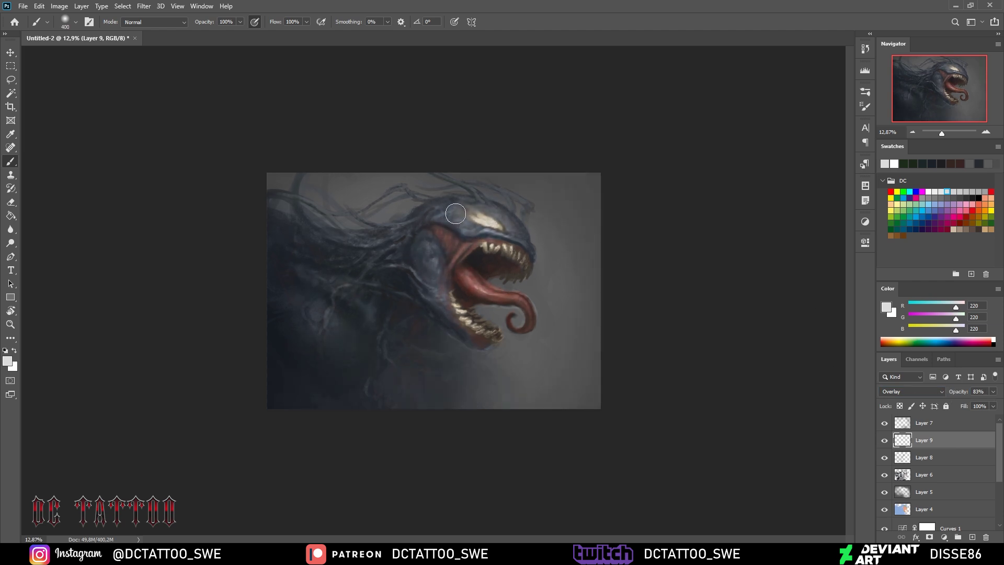
# Sample a mid grey from the background and switch to Layer 8, hiding the haze and overlay layers
pyautogui.press('i')
pyautogui.hotkey('alt', ']')
pyautogui.click(519, 363)
pyautogui.press('b')
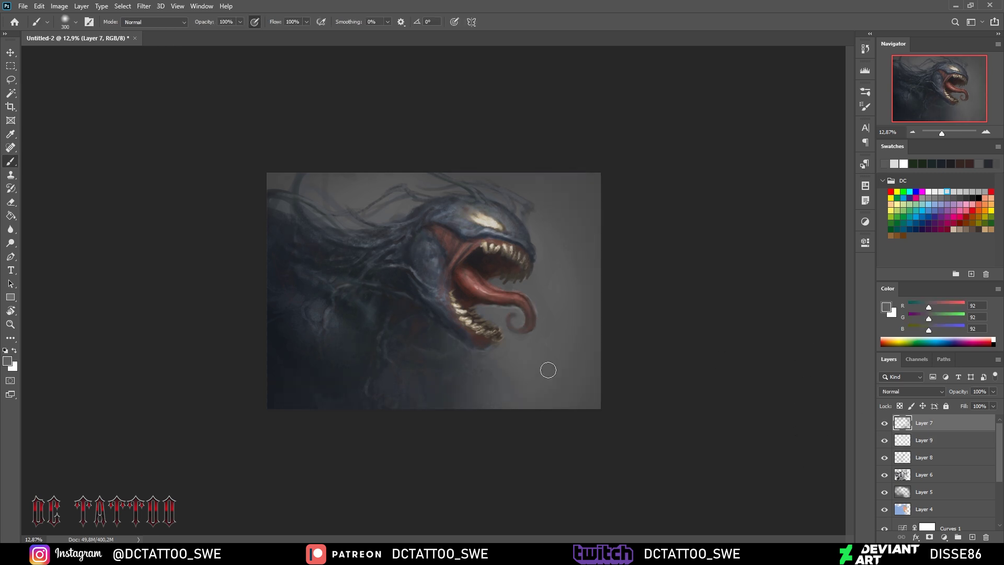
pyautogui.press('[')
pyautogui.press('[')
pyautogui.press('[')
pyautogui.hotkey('alt', '[')
pyautogui.hotkey('alt', '[')
pyautogui.moveTo(885, 423); pyautogui.dragTo(885, 440)
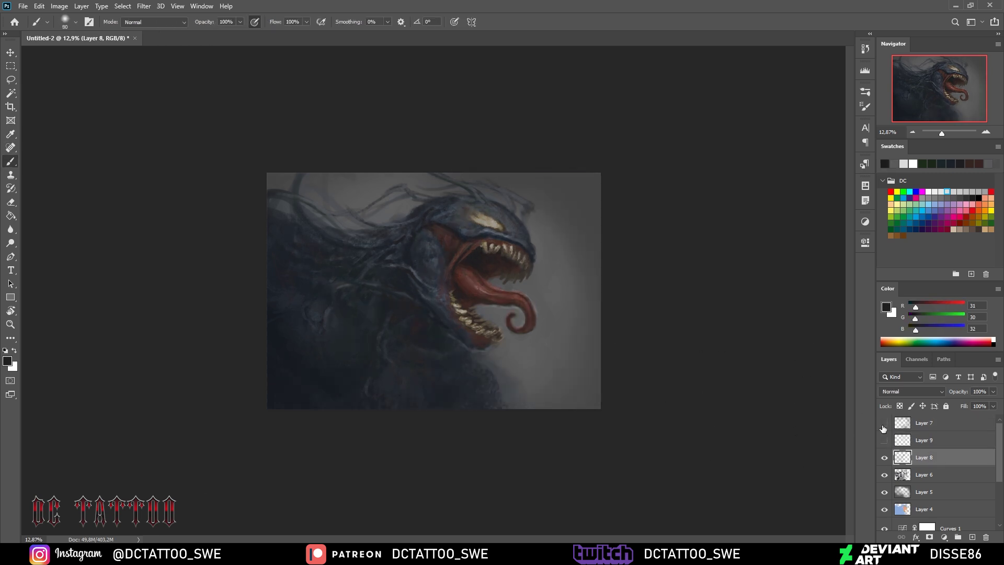
pyautogui.keyDown('alt'); pyautogui.click(361, 270); pyautogui.keyUp('alt')
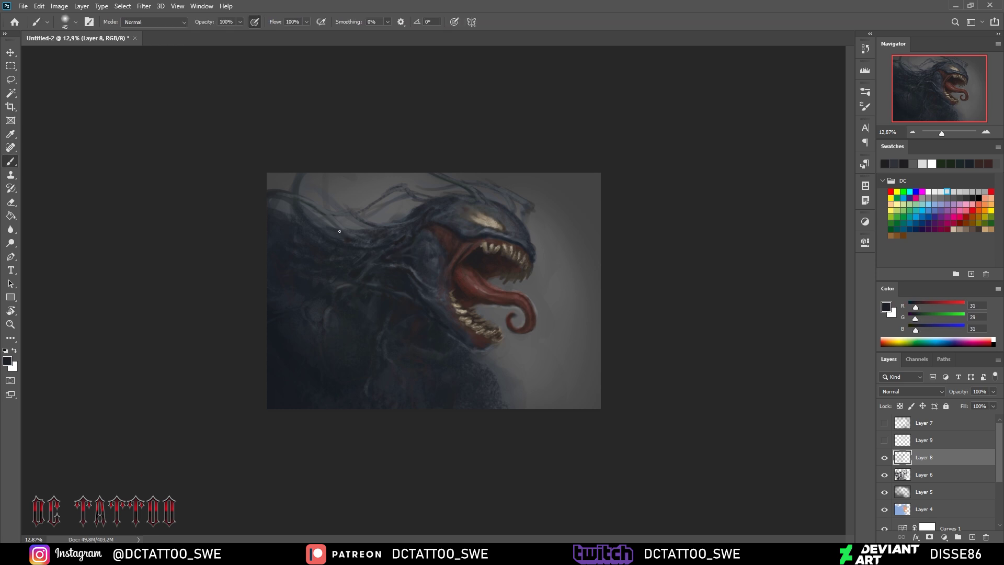
# Sample blue-grey and grey tones from the body, head and tongue area for Layer 8
pyautogui.keyDown('alt'); pyautogui.click(294, 195); pyautogui.keyUp('alt')
pyautogui.keyDown('alt'); pyautogui.click(526, 214); pyautogui.keyUp('alt')
pyautogui.press('[')
pyautogui.press('[')
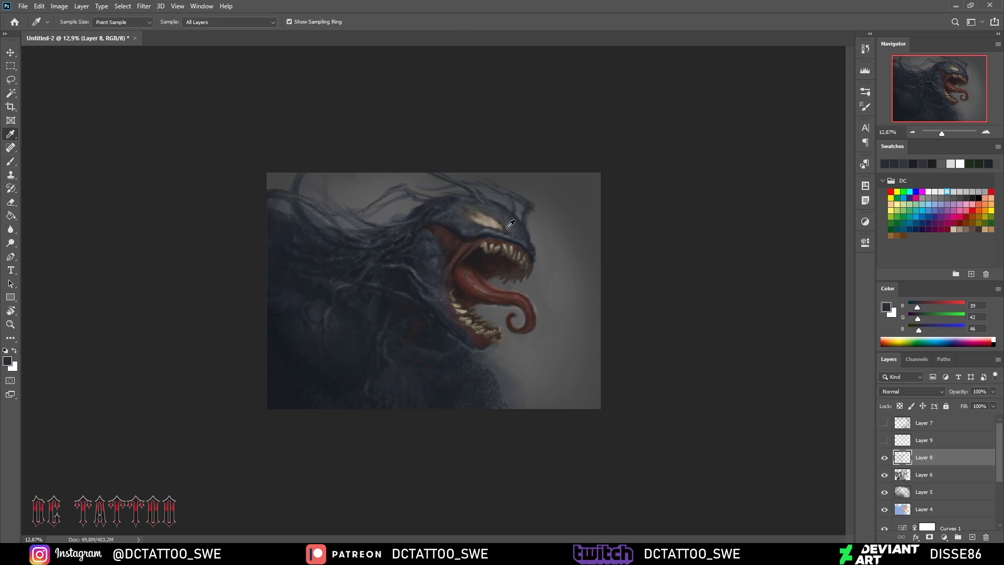
pyautogui.keyDown('alt'); pyautogui.click(512, 197); pyautogui.keyUp('alt')
pyautogui.keyDown('alt'); pyautogui.click(386, 191); pyautogui.keyUp('alt')
pyautogui.press(']')
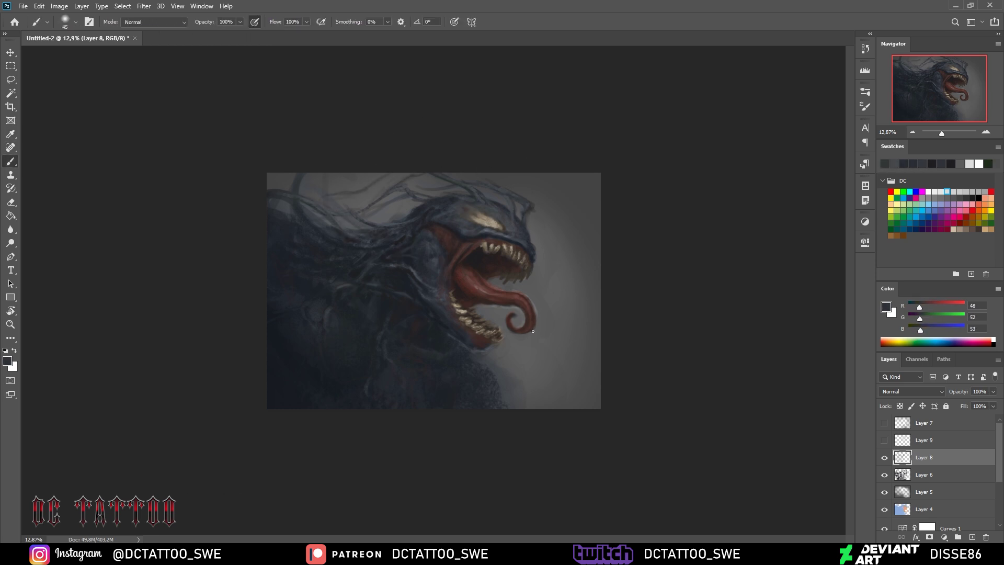
# Mirror the painting, add new Layer 10, and zoom to about 30% on the open mouth
pyautogui.press('h')
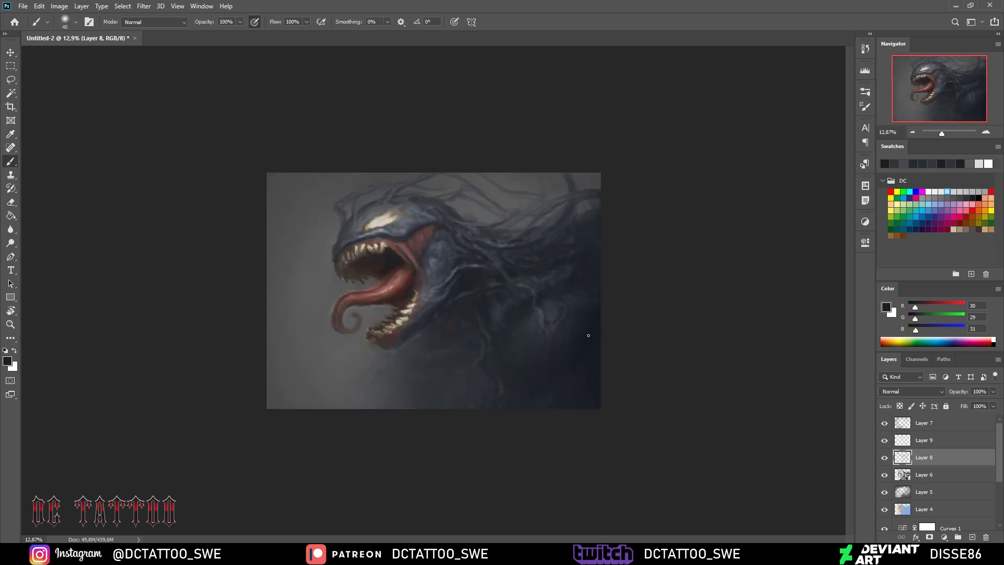
pyautogui.click(885, 423)
pyautogui.hotkey('ctrl', 'shift', 'n')
pyautogui.press('Return')
pyautogui.moveTo(942, 133); pyautogui.dragTo(945, 134)
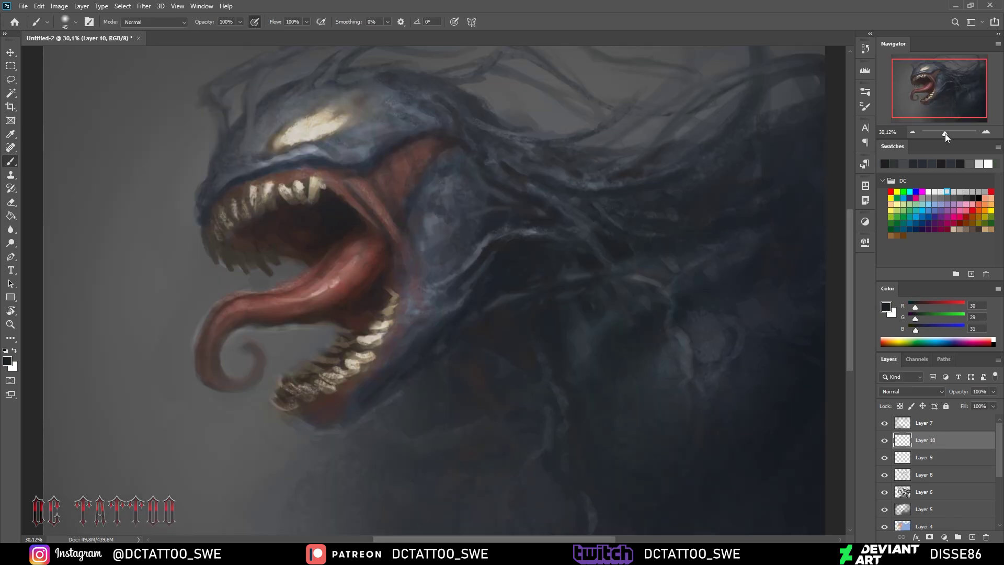
pyautogui.moveTo(942, 99); pyautogui.dragTo(940, 96)
# Sample reds and dark greys from the mouth and tongue, resizing the brush
pyautogui.keyDown('alt'); pyautogui.click(357, 295); pyautogui.keyUp('alt')
pyautogui.press(']')
pyautogui.press(']')
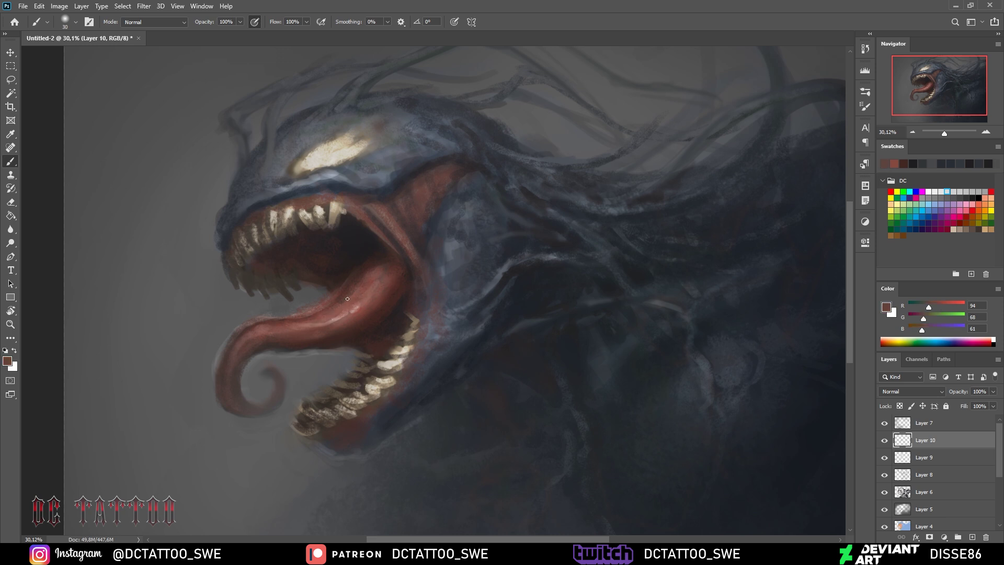
pyautogui.keyDown('alt'); pyautogui.click(378, 249); pyautogui.keyUp('alt')
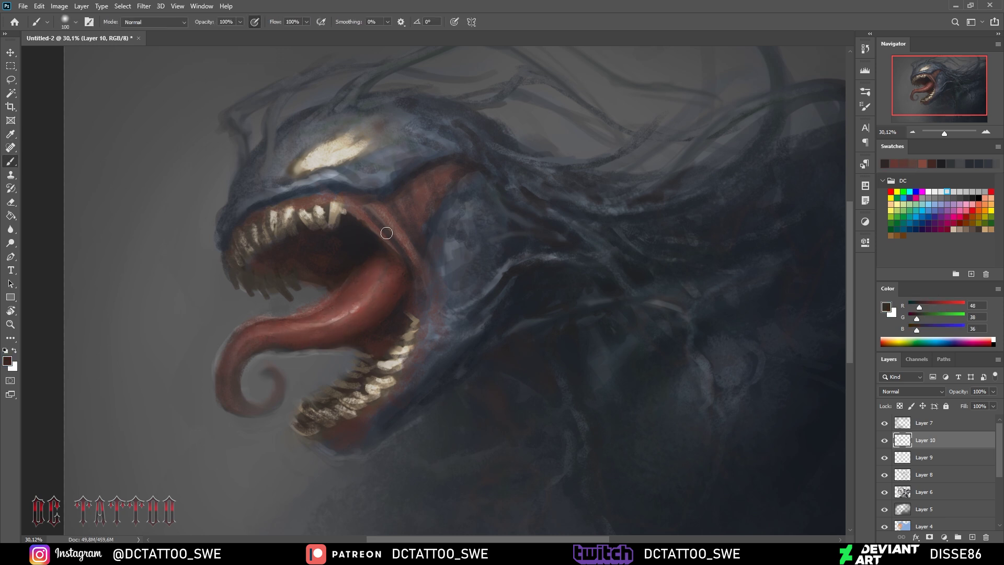
pyautogui.press('[')
pyautogui.press('[')
pyautogui.press('[')
pyautogui.press(']')
pyautogui.press(']')
pyautogui.press(']')
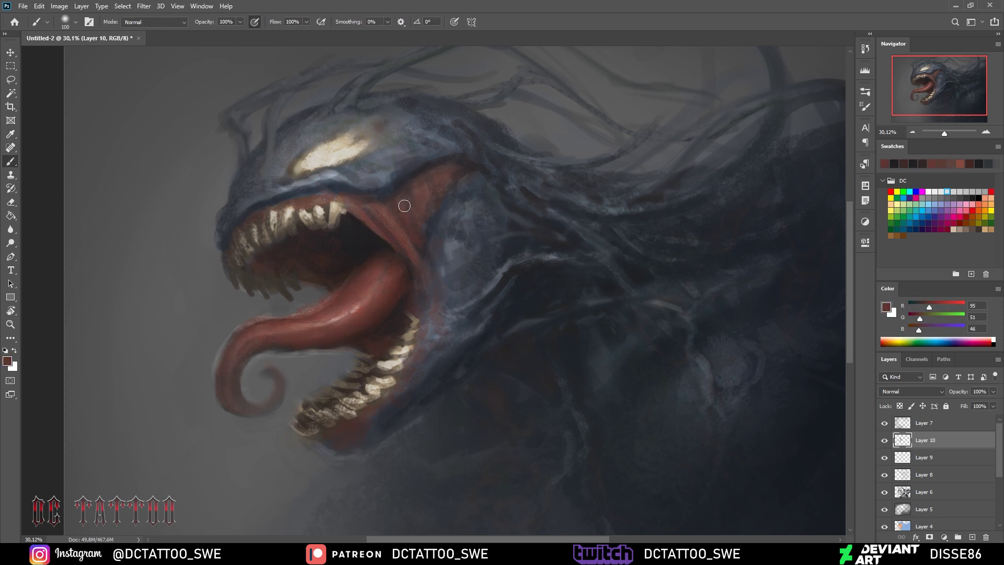
pyautogui.keyDown('alt'); pyautogui.click(341, 249); pyautogui.keyUp('alt')
pyautogui.keyDown('alt'); pyautogui.click(390, 264); pyautogui.keyUp('alt')
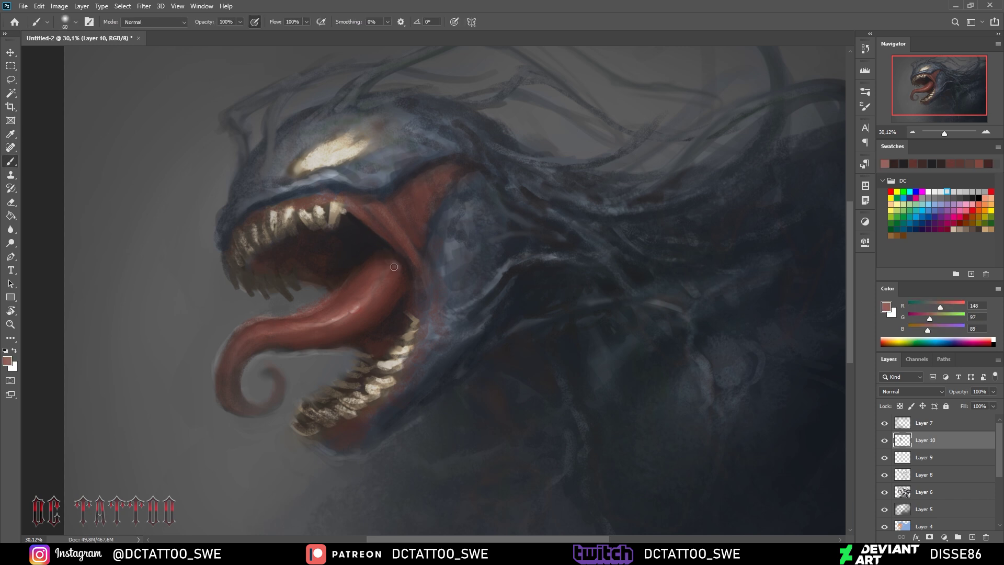
pyautogui.press(']')
pyautogui.press(']')
pyautogui.press(']')
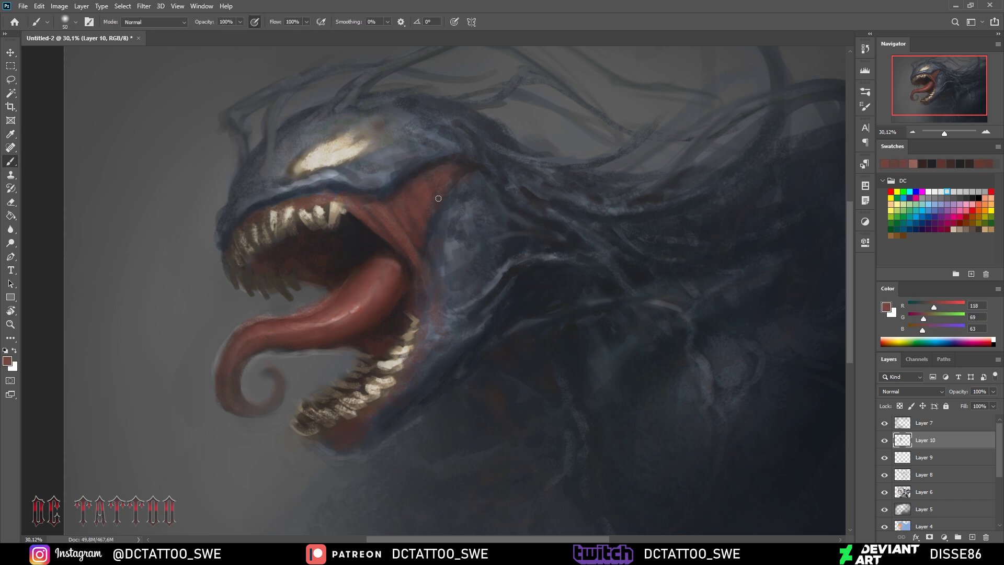
pyautogui.keyDown('alt'); pyautogui.click(398, 272); pyautogui.keyUp('alt')
pyautogui.press('[')
# Sample dark gum reds, mouth greys and beige teeth tones, adjusting the brush size
pyautogui.keyDown('alt'); pyautogui.click(371, 335); pyautogui.keyUp('alt')
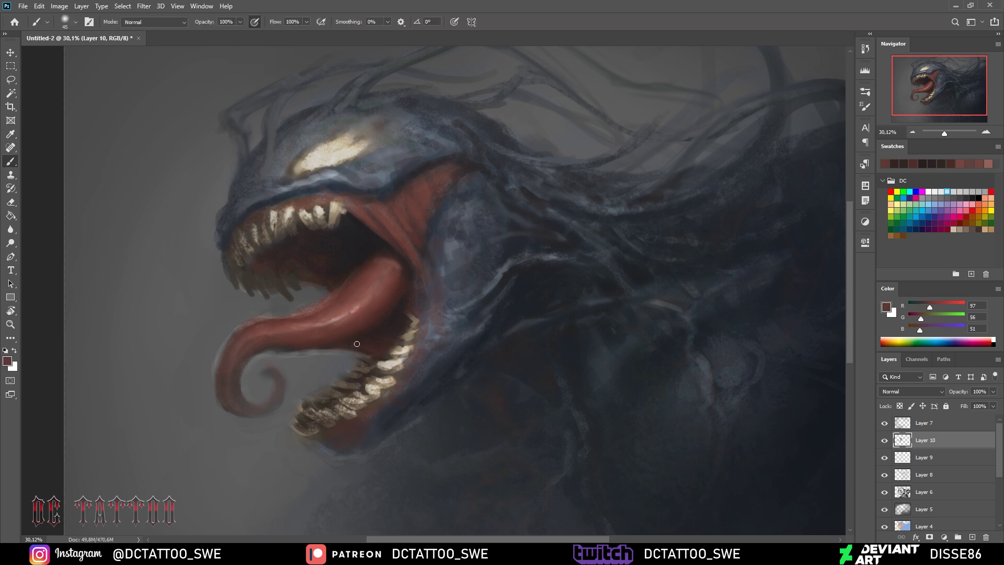
pyautogui.press(']')
pyautogui.press(']')
pyautogui.press(']')
pyautogui.keyDown('alt'); pyautogui.click(408, 308); pyautogui.keyUp('alt')
pyautogui.press(']')
pyautogui.press(']')
pyautogui.press(']')
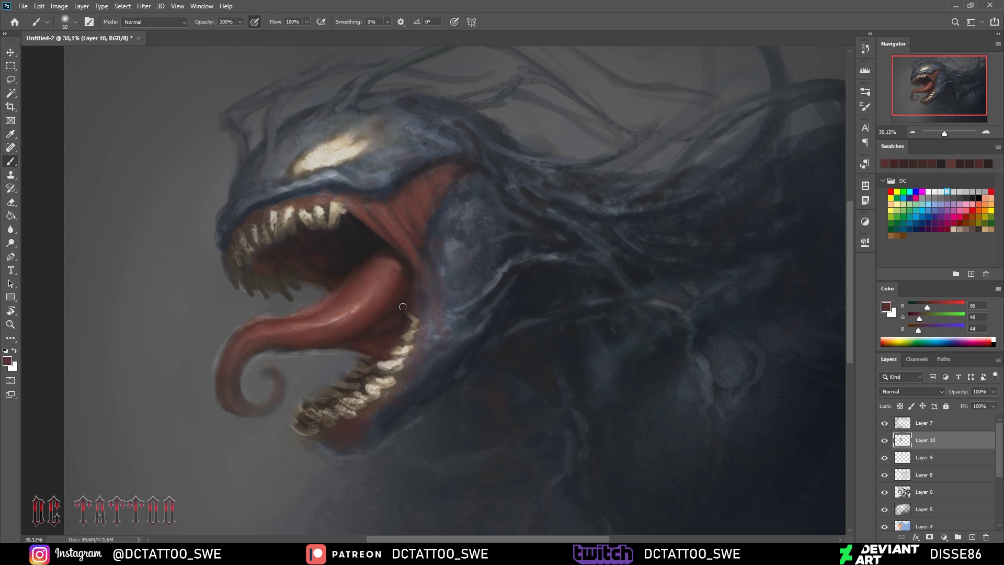
pyautogui.keyDown('alt'); pyautogui.click(347, 252); pyautogui.keyUp('alt')
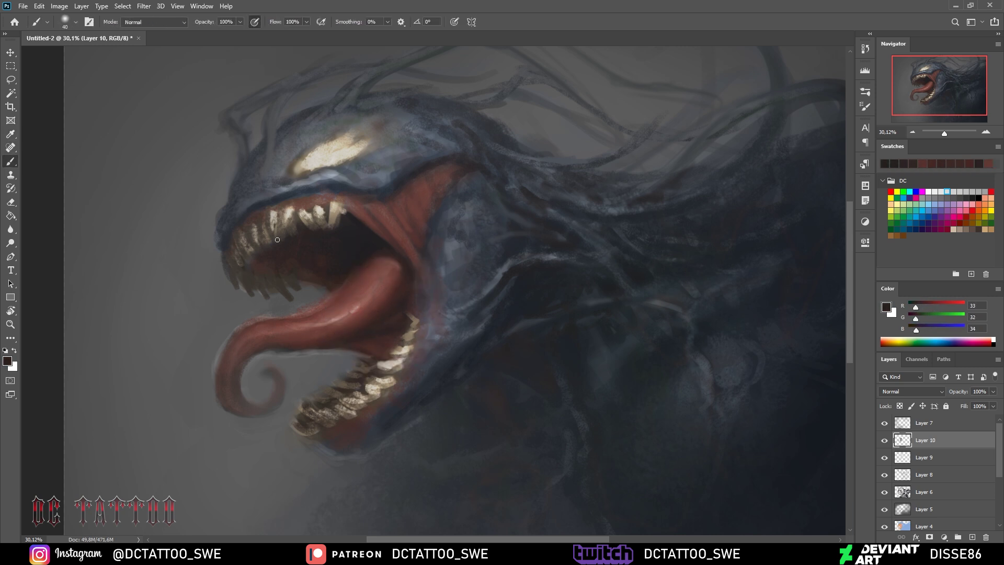
pyautogui.keyDown('alt'); pyautogui.click(392, 361); pyautogui.keyUp('alt')
pyautogui.press(']')
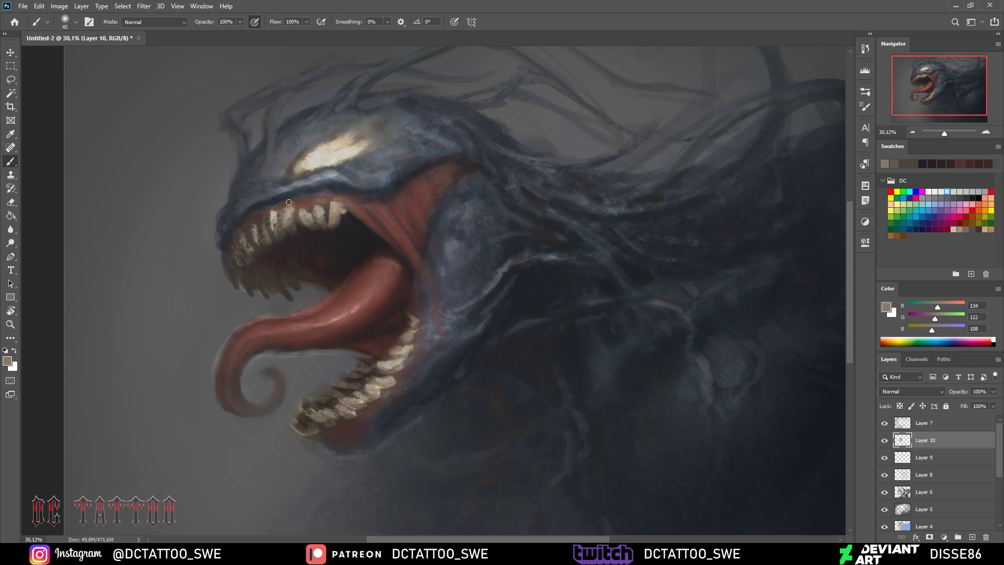
pyautogui.keyDown('alt'); pyautogui.click(370, 223); pyautogui.keyUp('alt')
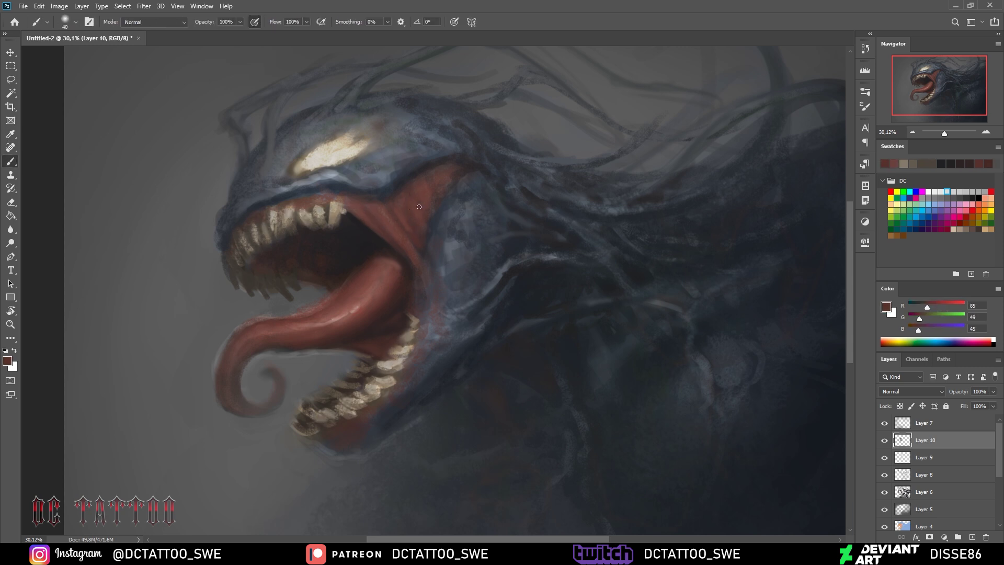
# Sample blue-grey skin, near-black shadows and the dark tone near the eye
pyautogui.keyDown('alt'); pyautogui.click(391, 190); pyautogui.keyUp('alt')
pyautogui.press(']')
pyautogui.press(']')
pyautogui.press(']')
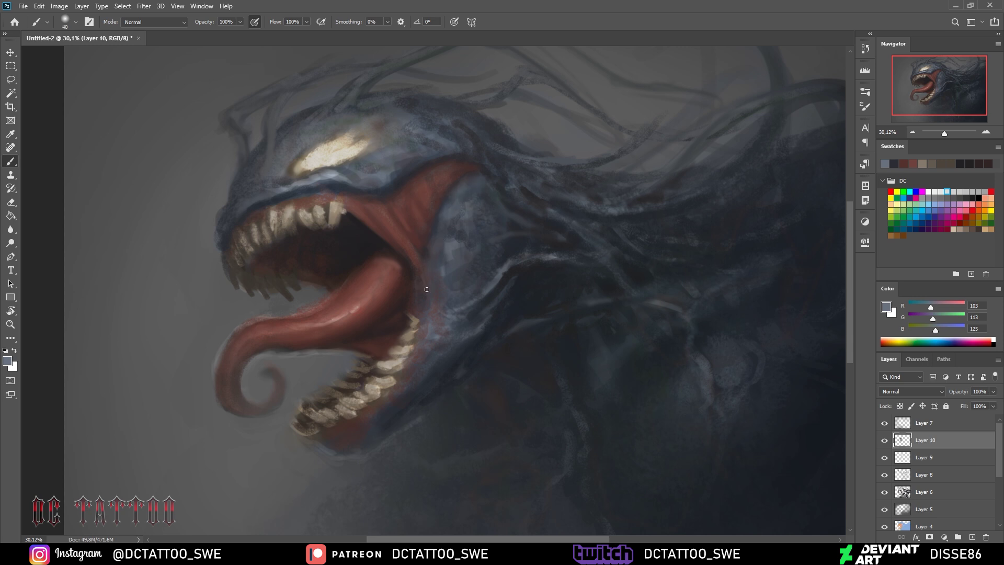
pyautogui.keyDown('alt'); pyautogui.click(477, 178); pyautogui.keyUp('alt')
pyautogui.keyDown('alt'); pyautogui.click(450, 220); pyautogui.keyUp('alt')
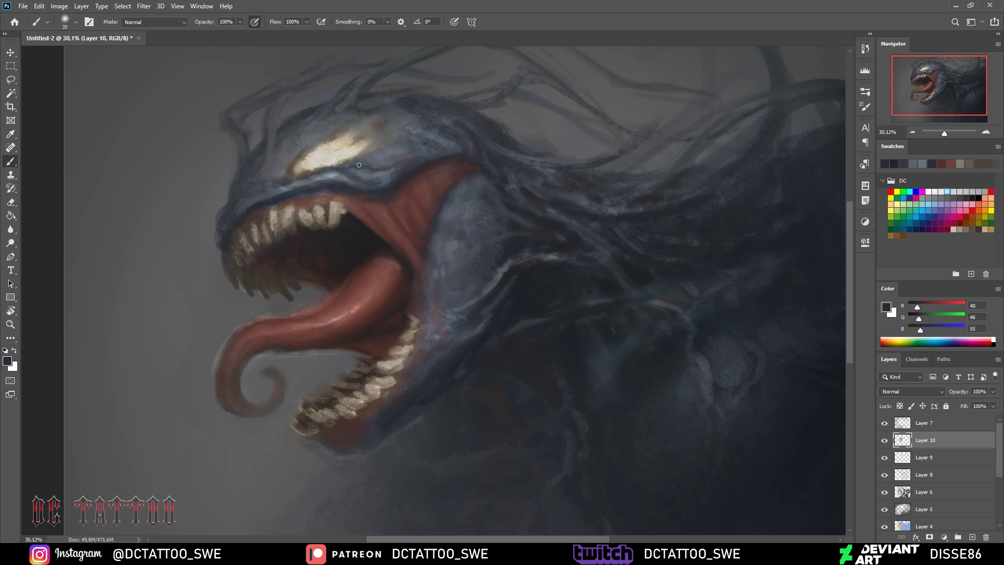
pyautogui.keyDown('alt'); pyautogui.click(361, 241); pyautogui.keyUp('alt')
pyautogui.keyDown('alt'); pyautogui.click(429, 156); pyautogui.keyUp('alt')
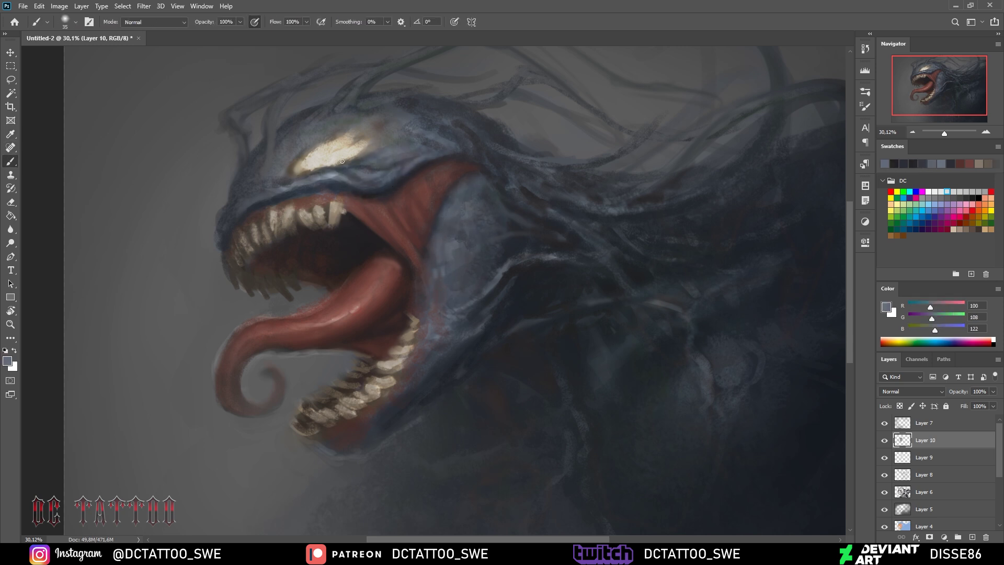
pyautogui.keyDown('alt'); pyautogui.click(369, 141); pyautogui.keyUp('alt')
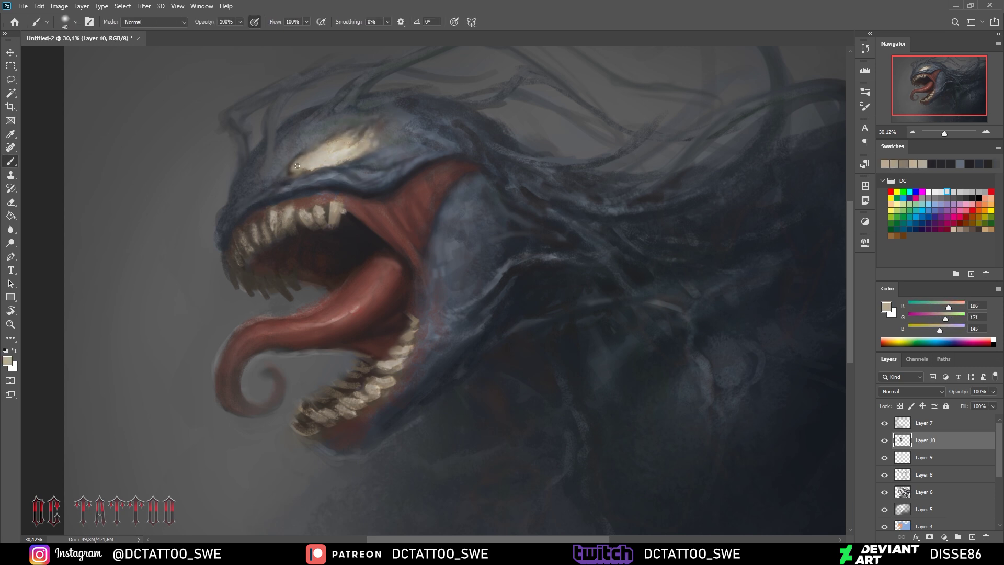
# Paint beige strokes over the eye highlight, then sample shadow and tongue colours
pyautogui.moveTo(366, 123); pyautogui.dragTo(282, 167)
pyautogui.press('[')
pyautogui.press('[')
pyautogui.press('[')
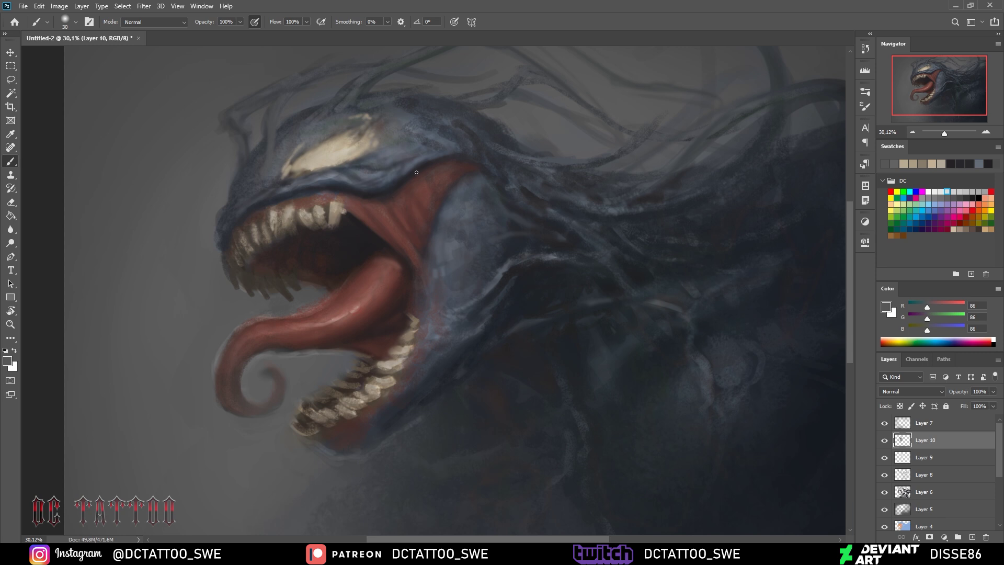
pyautogui.keyDown('alt'); pyautogui.click(421, 173); pyautogui.keyUp('alt')
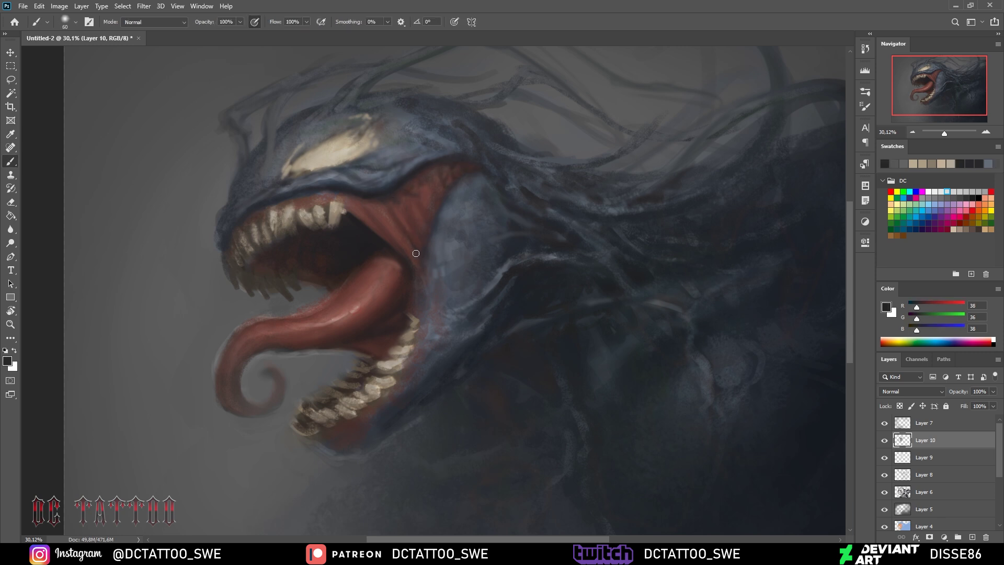
pyautogui.keyDown('alt'); pyautogui.click(379, 278); pyautogui.keyUp('alt')
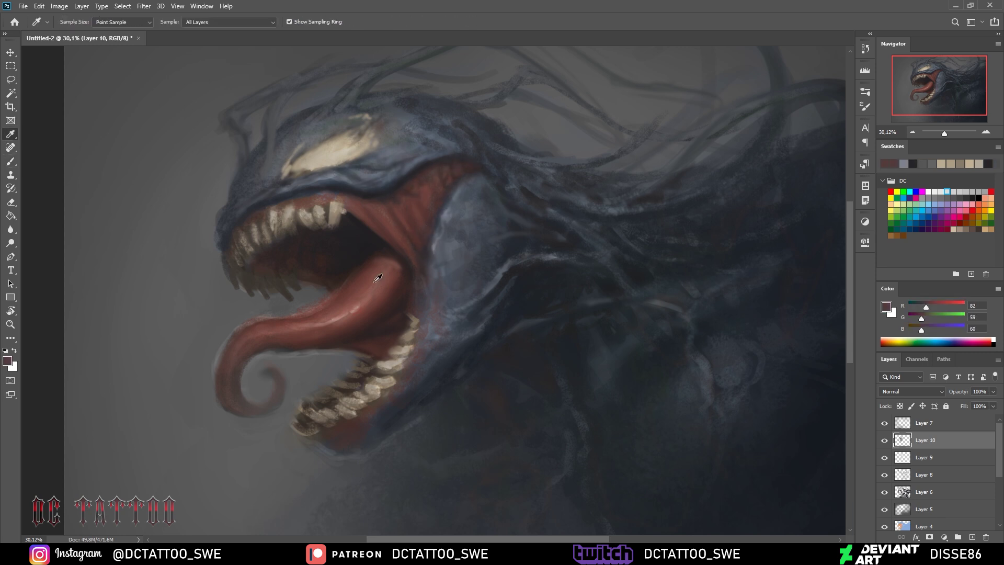
# Darken the mouth edge beside the cheek with a dark blue-black stroke
pyautogui.keyDown('alt'); pyautogui.click(487, 292); pyautogui.keyUp('alt')
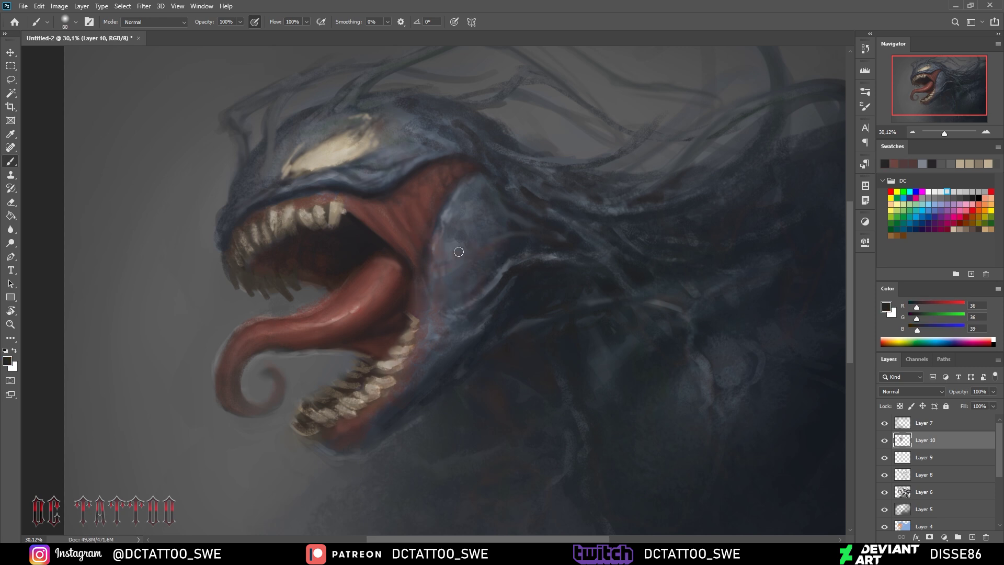
pyautogui.keyDown('alt'); pyautogui.click(446, 228); pyautogui.keyUp('alt')
pyautogui.keyDown('alt'); pyautogui.click(476, 228); pyautogui.keyUp('alt')
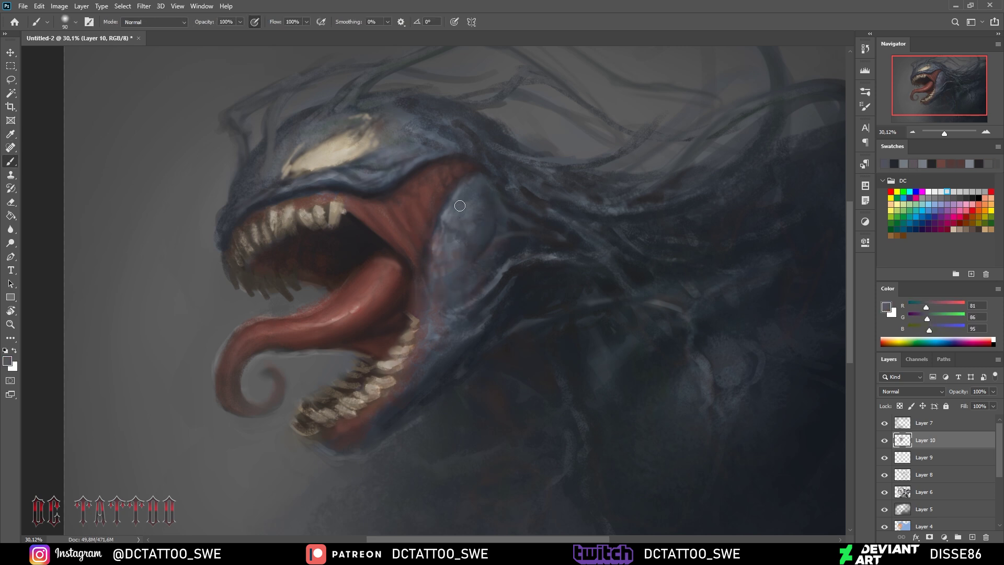
pyautogui.press(']')
pyautogui.press(']')
pyautogui.press(']')
pyautogui.moveTo(478, 169); pyautogui.dragTo(463, 207)
pyautogui.press(']')
pyautogui.press(']')
pyautogui.press(']')
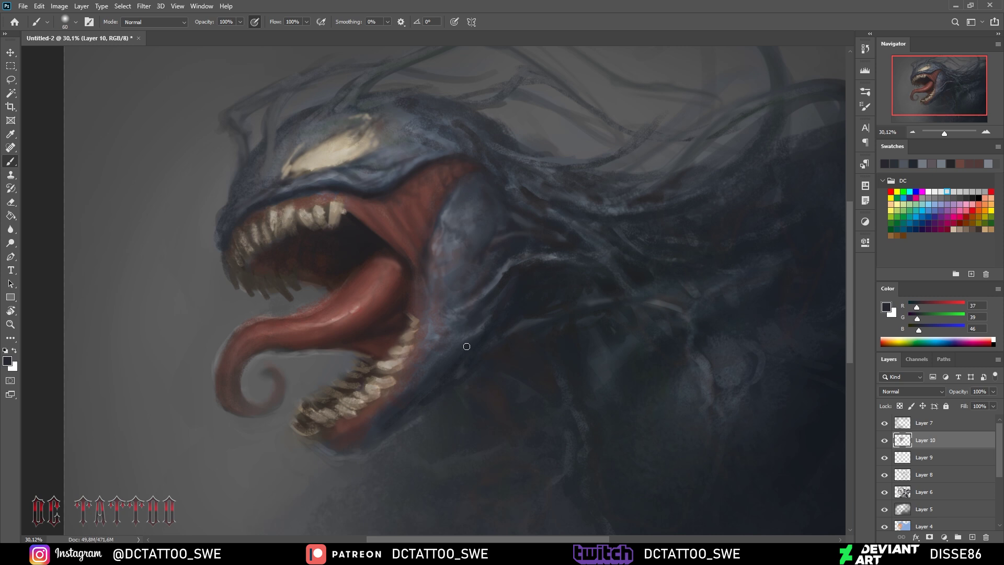
pyautogui.press('[')
# Paint mid-grey strokes across the top of the head
pyautogui.keyDown('alt'); pyautogui.click(390, 426); pyautogui.keyUp('alt')
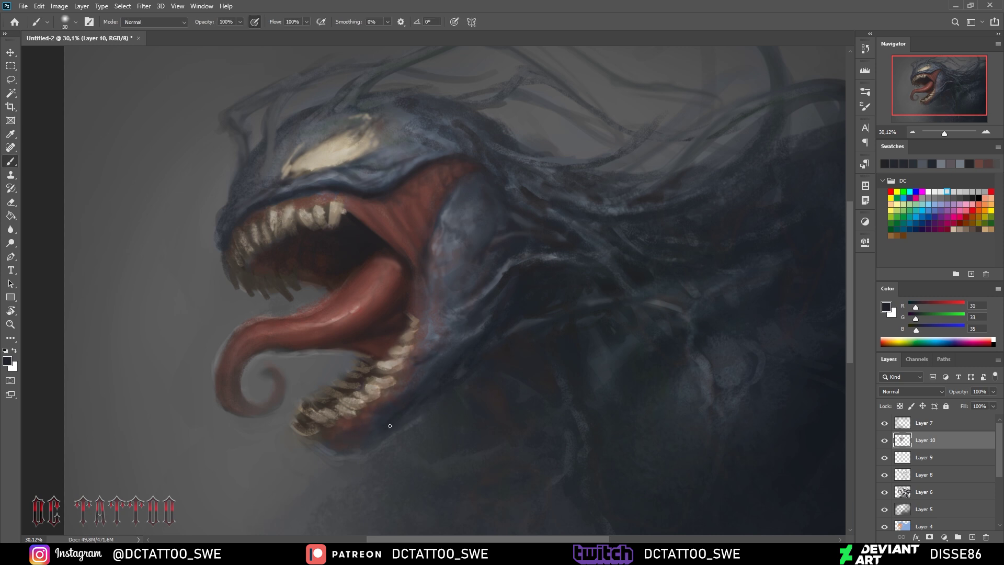
pyautogui.keyDown('alt'); pyautogui.click(526, 350); pyautogui.keyUp('alt')
pyautogui.keyDown('alt'); pyautogui.click(183, 236); pyautogui.keyUp('alt')
pyautogui.moveTo(251, 188); pyautogui.dragTo(460, 104)
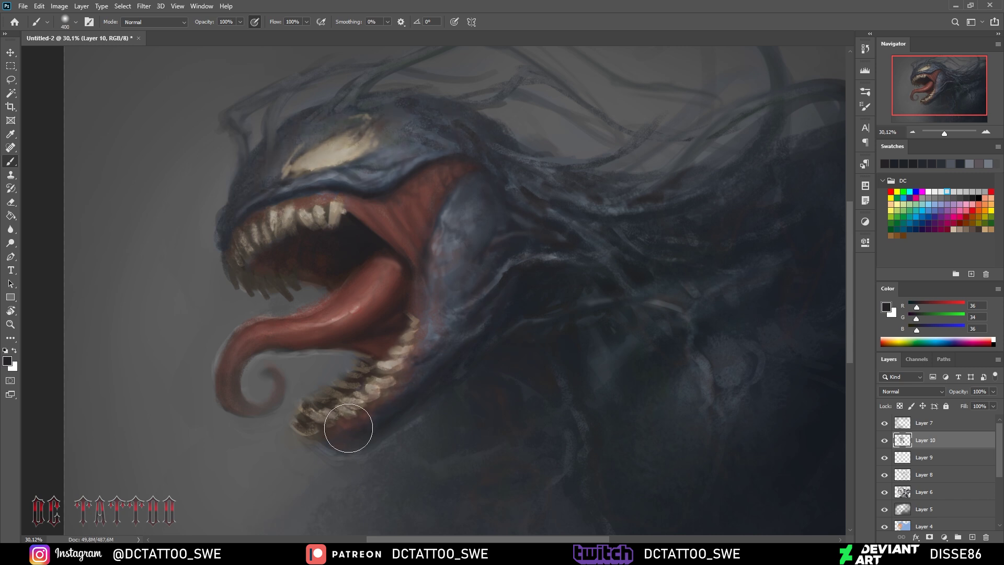
pyautogui.press(']')
pyautogui.press(']')
pyautogui.press(']')
pyautogui.press('[')
pyautogui.press('[')
pyautogui.press('[')
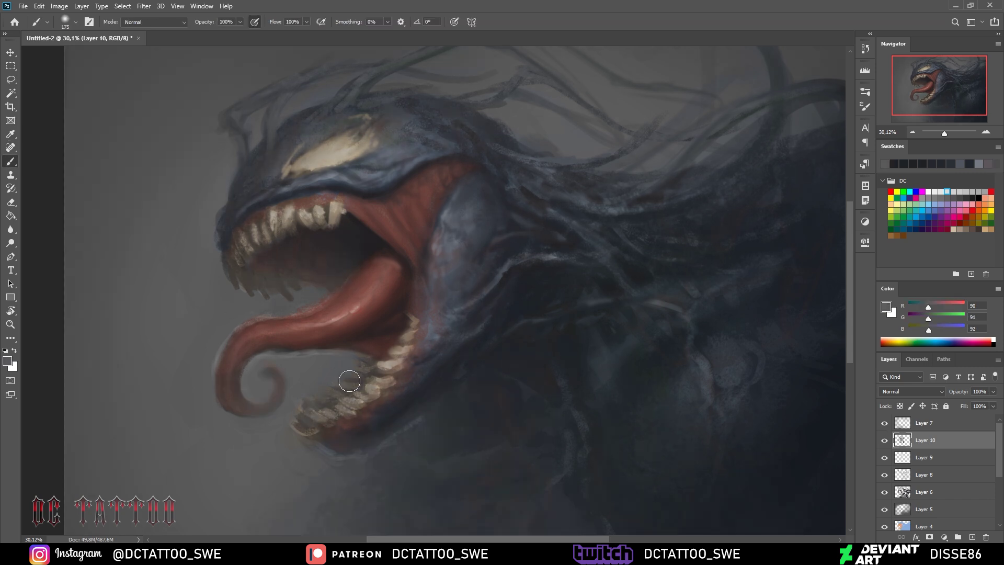
# Sample mouth, gum and tooth tones, then paint lavender highlights on the cheek
pyautogui.keyDown('alt'); pyautogui.click(349, 381); pyautogui.keyUp('alt')
pyautogui.press('[')
pyautogui.press('[')
pyautogui.press('[')
pyautogui.keyDown('alt'); pyautogui.click(330, 205); pyautogui.keyUp('alt')
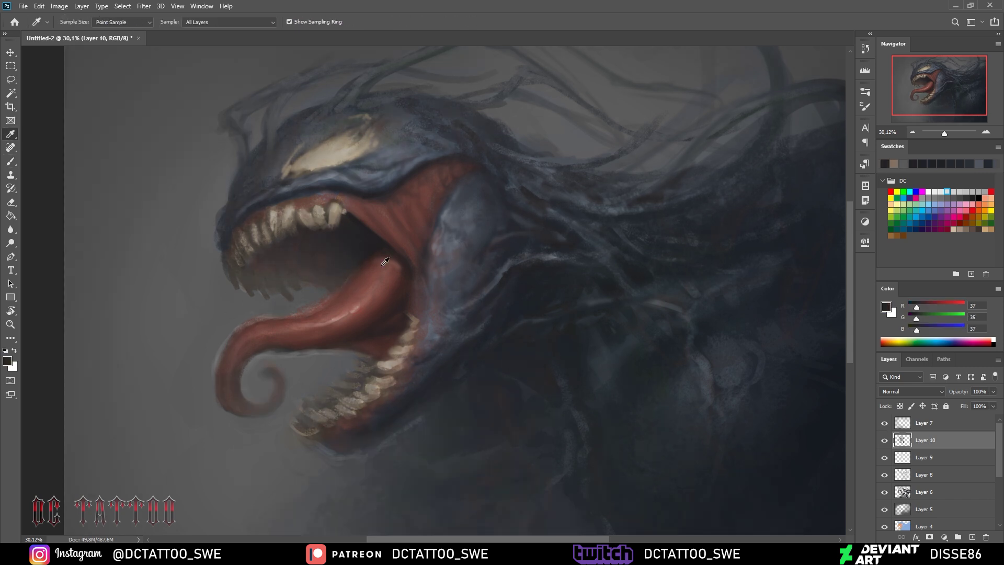
pyautogui.keyDown('alt'); pyautogui.click(340, 197); pyautogui.keyUp('alt')
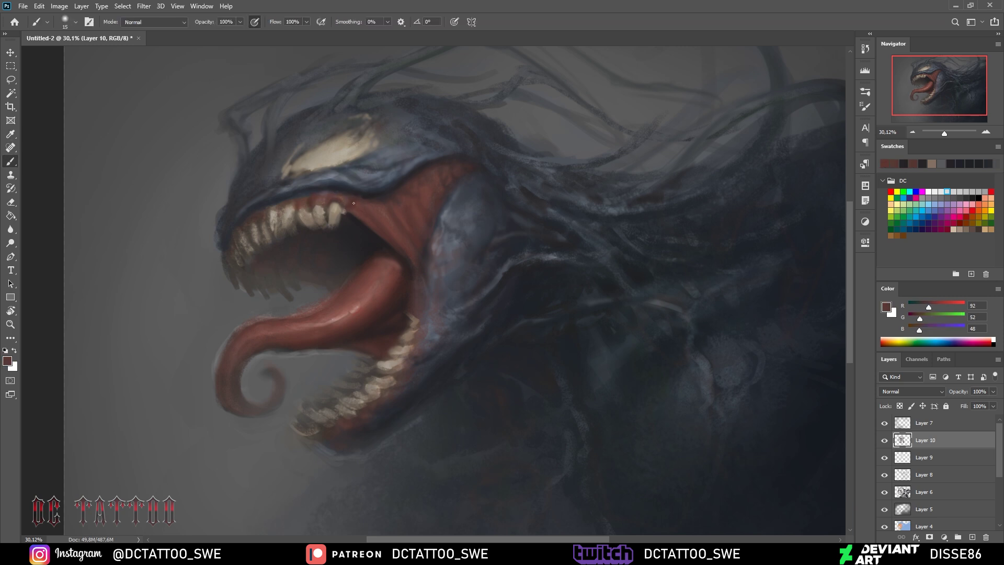
pyautogui.keyDown('alt'); pyautogui.click(355, 194); pyautogui.keyUp('alt')
pyautogui.keyDown('alt'); pyautogui.click(384, 217); pyautogui.keyUp('alt')
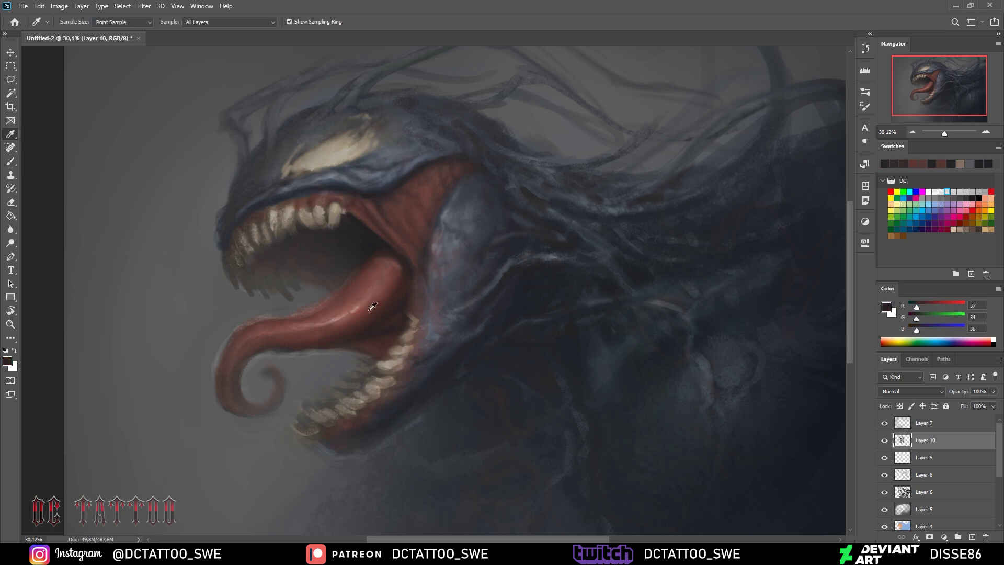
pyautogui.press(']')
pyautogui.press(']')
pyautogui.press(']')
pyautogui.keyDown('alt'); pyautogui.click(413, 285); pyautogui.keyUp('alt')
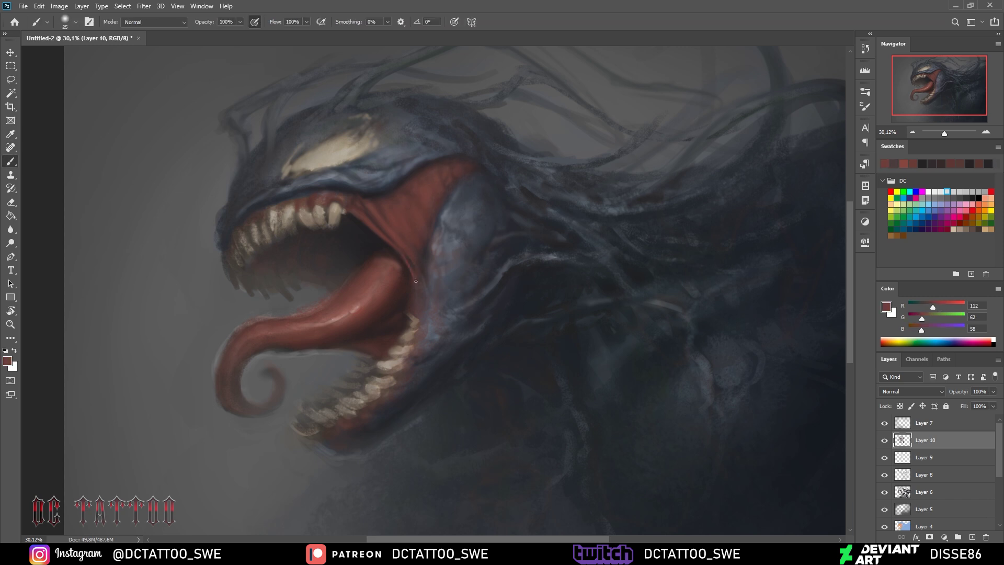
pyautogui.press('[')
pyautogui.press('[')
pyautogui.press('[')
pyautogui.keyDown('alt'); pyautogui.click(345, 220); pyautogui.keyUp('alt')
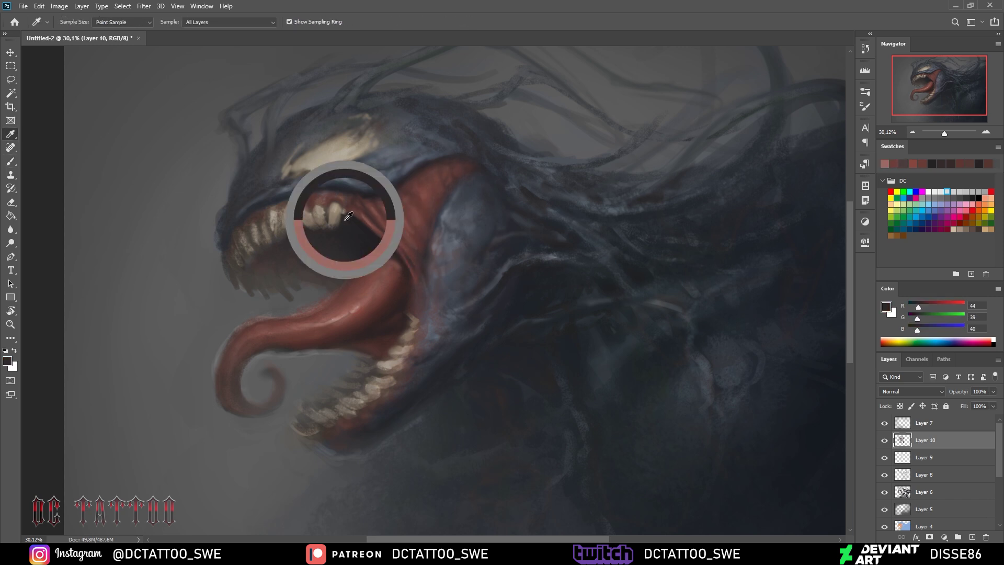
pyautogui.keyDown('alt'); pyautogui.click(344, 219); pyautogui.keyUp('alt')
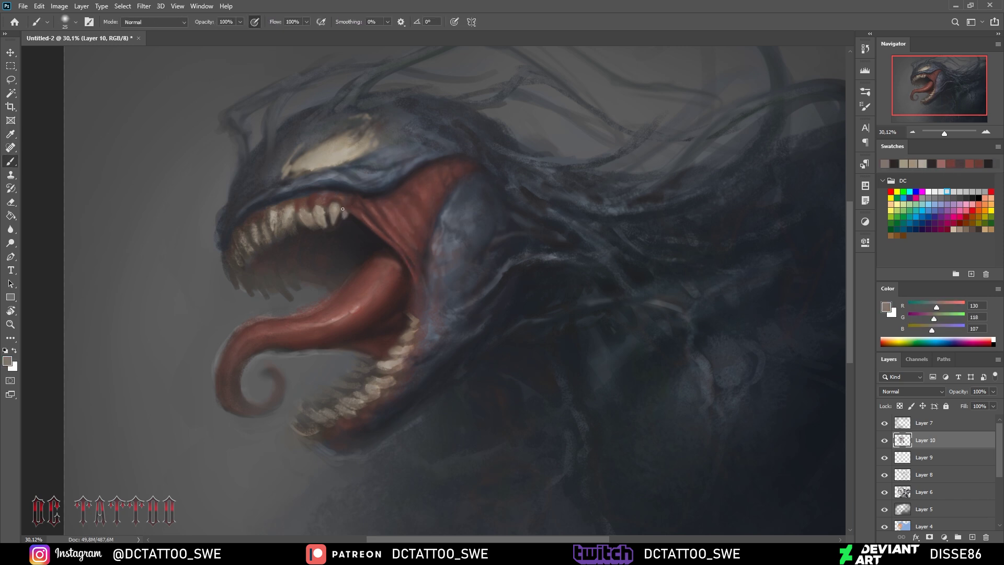
pyautogui.keyDown('alt'); pyautogui.click(367, 253); pyautogui.keyUp('alt')
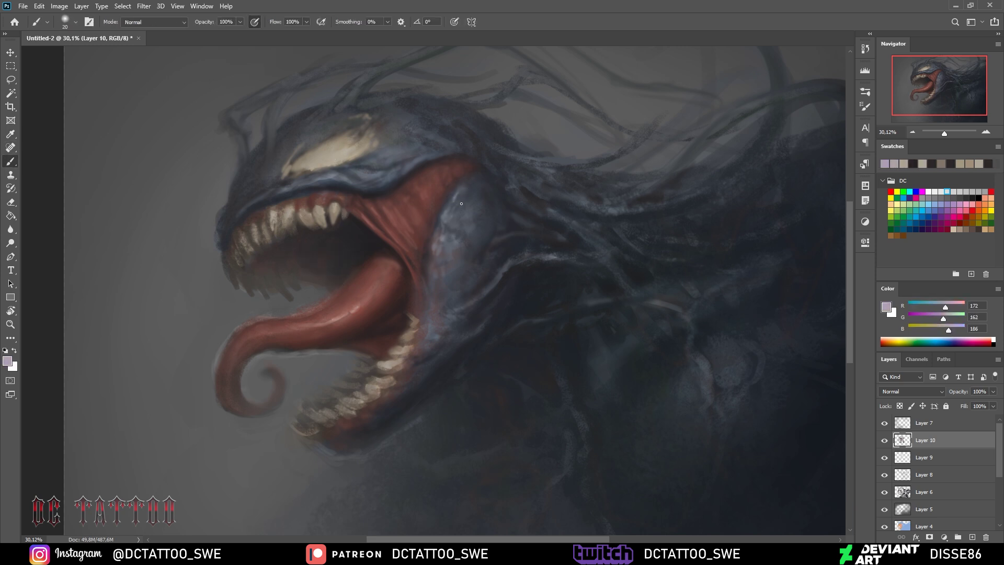
pyautogui.moveTo(471, 228); pyautogui.dragTo(473, 206)
# Sample cheek greys, blue-black, off-white, dark red and mauve tones at varying brush sizes
pyautogui.press('[')
pyautogui.press('[')
pyautogui.press('[')
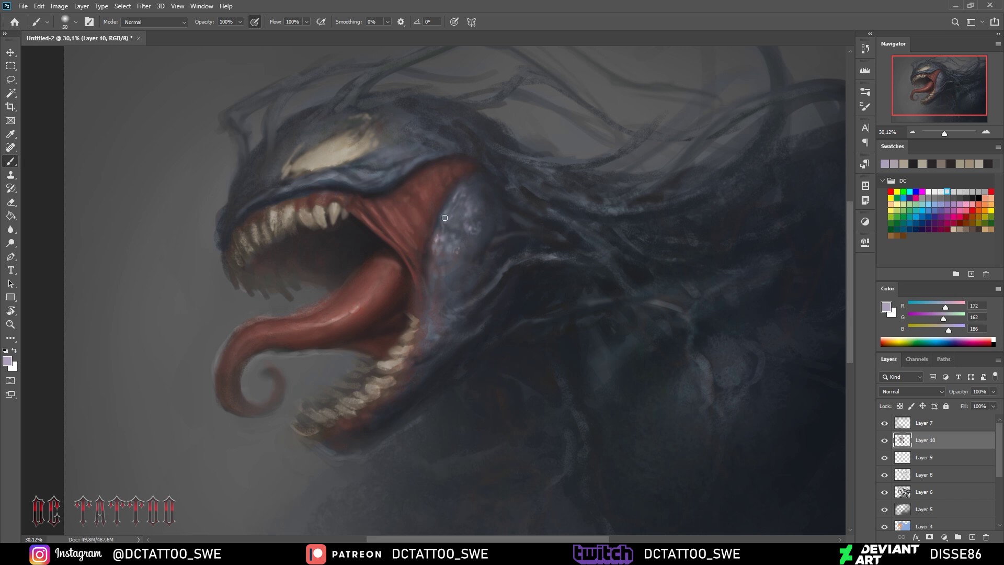
pyautogui.keyDown('alt'); pyautogui.click(483, 204); pyautogui.keyUp('alt')
pyautogui.press(']')
pyautogui.press(']')
pyautogui.press(']')
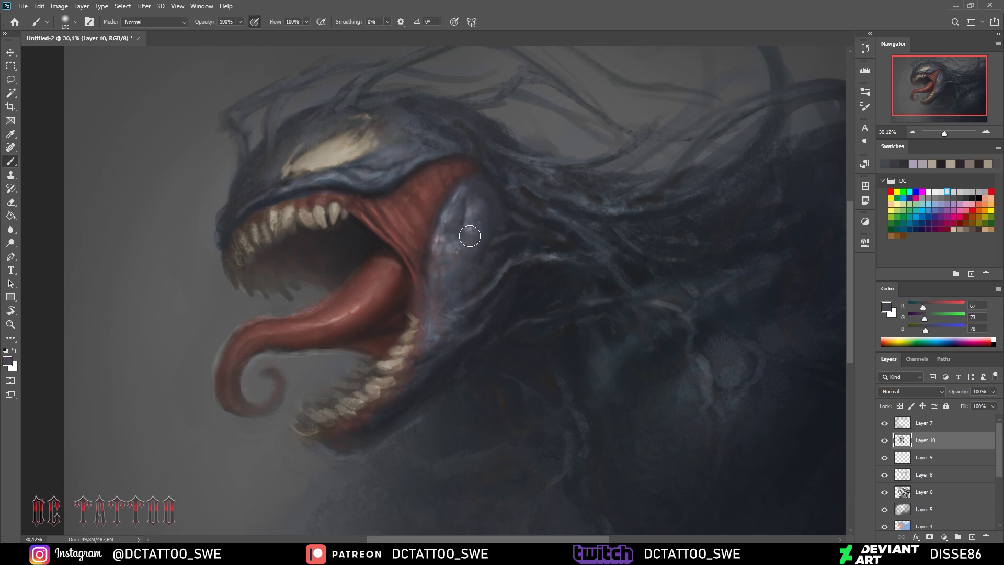
pyautogui.keyDown('alt'); pyautogui.click(497, 181); pyautogui.keyUp('alt')
pyautogui.press('[')
pyautogui.press('[')
pyautogui.press('[')
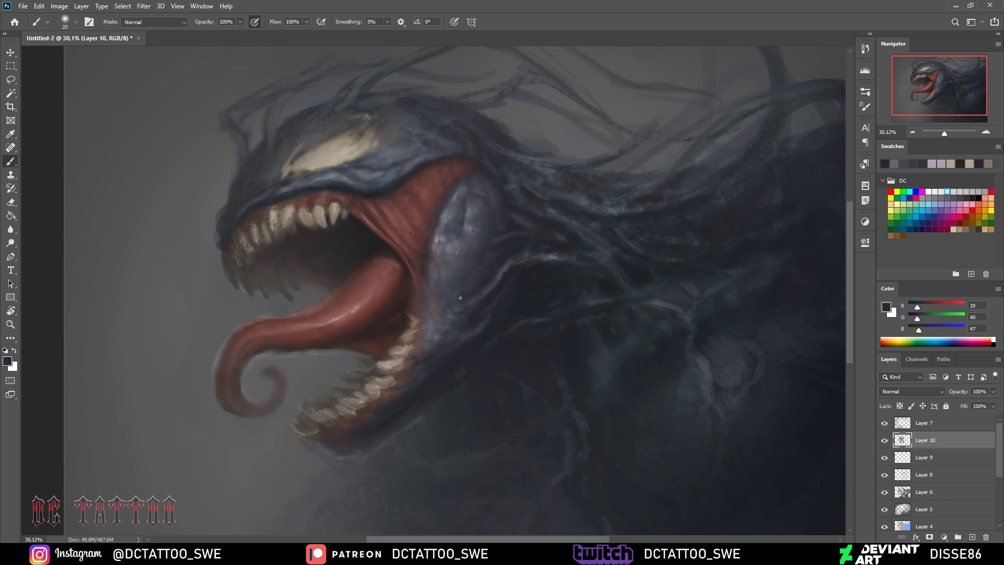
pyautogui.keyDown('alt'); pyautogui.click(394, 362); pyautogui.keyUp('alt')
pyautogui.press(']')
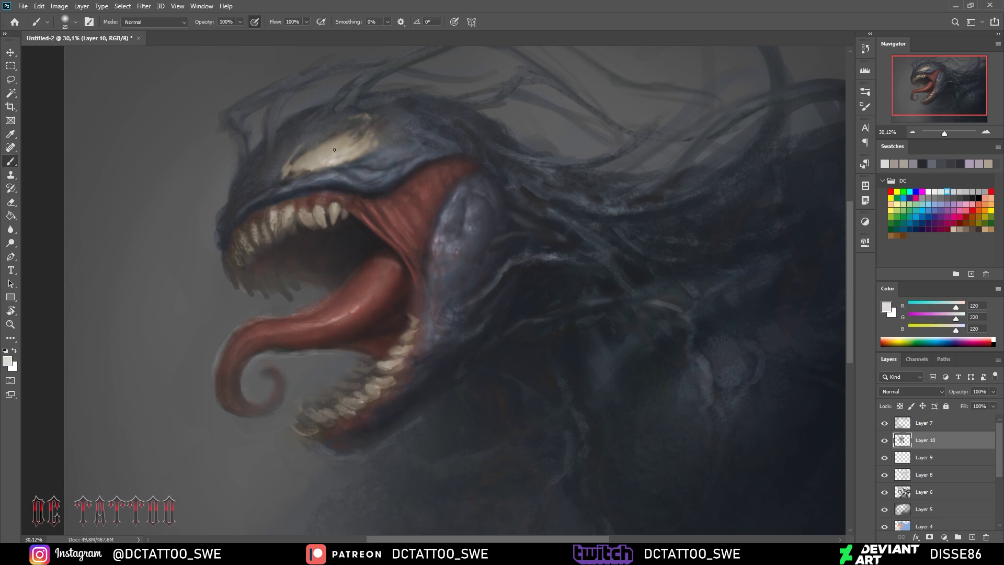
pyautogui.keyDown('alt'); pyautogui.click(314, 155); pyautogui.keyUp('alt')
pyautogui.press(']')
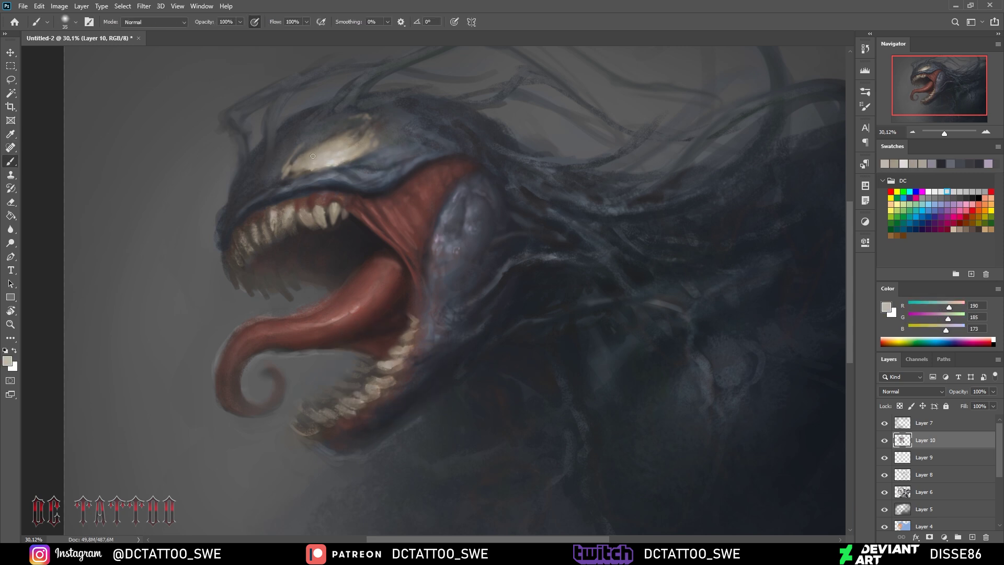
pyautogui.keyDown('alt'); pyautogui.click(397, 232); pyautogui.keyUp('alt')
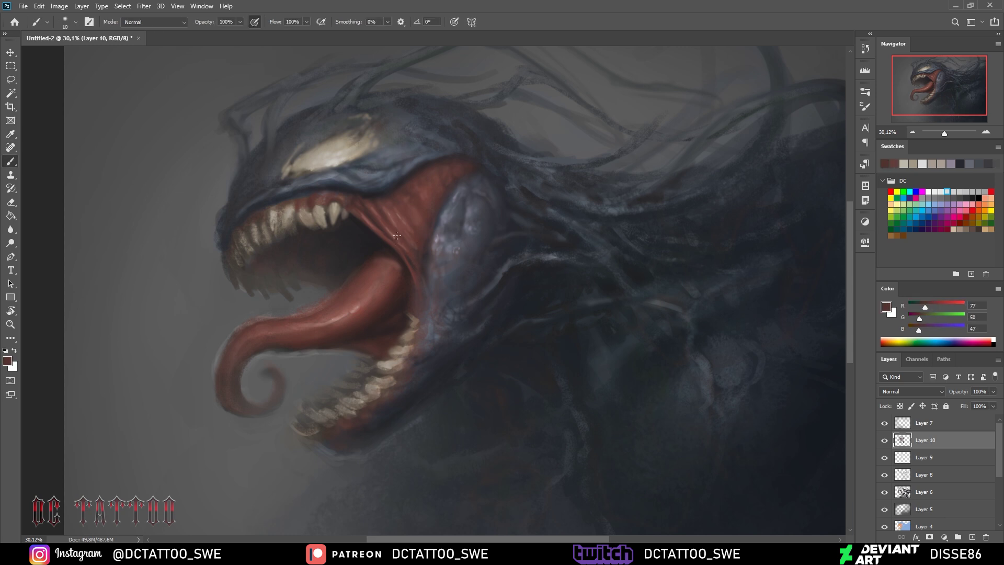
pyautogui.press(']')
pyautogui.press(']')
pyautogui.press(']')
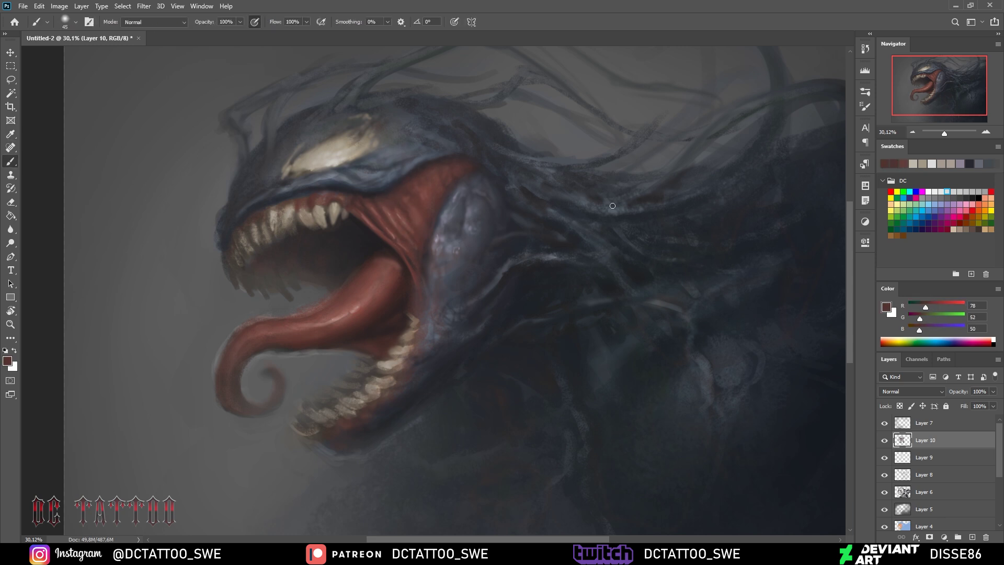
pyautogui.keyDown('alt'); pyautogui.click(613, 205); pyautogui.keyUp('alt')
pyautogui.press('[')
pyautogui.press('[')
pyautogui.press('[')
pyautogui.keyDown('alt'); pyautogui.click(428, 296); pyautogui.keyUp('alt')
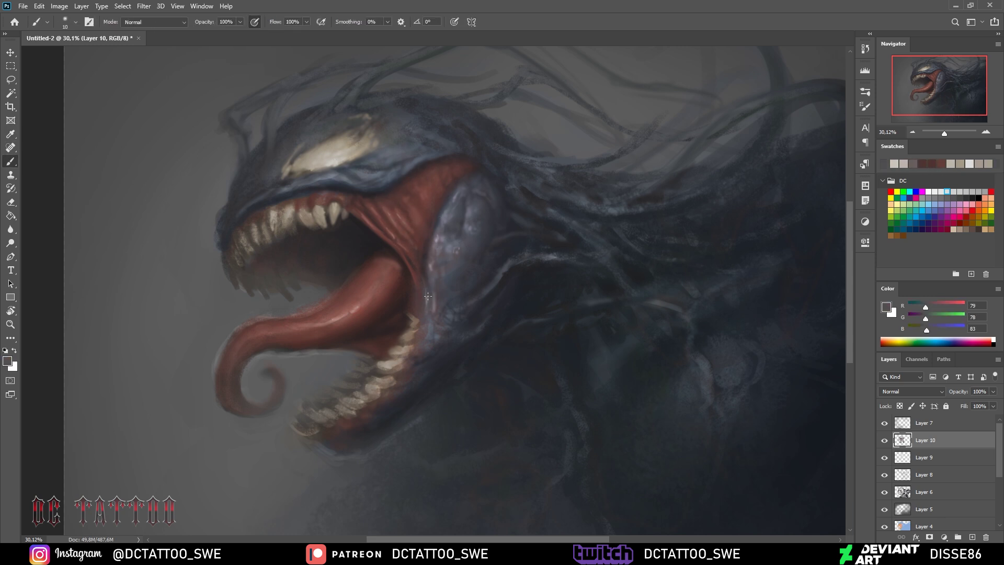
pyautogui.press(']')
pyautogui.keyDown('alt'); pyautogui.click(422, 328); pyautogui.keyUp('alt')
pyautogui.keyDown('alt'); pyautogui.click(418, 306); pyautogui.keyUp('alt')
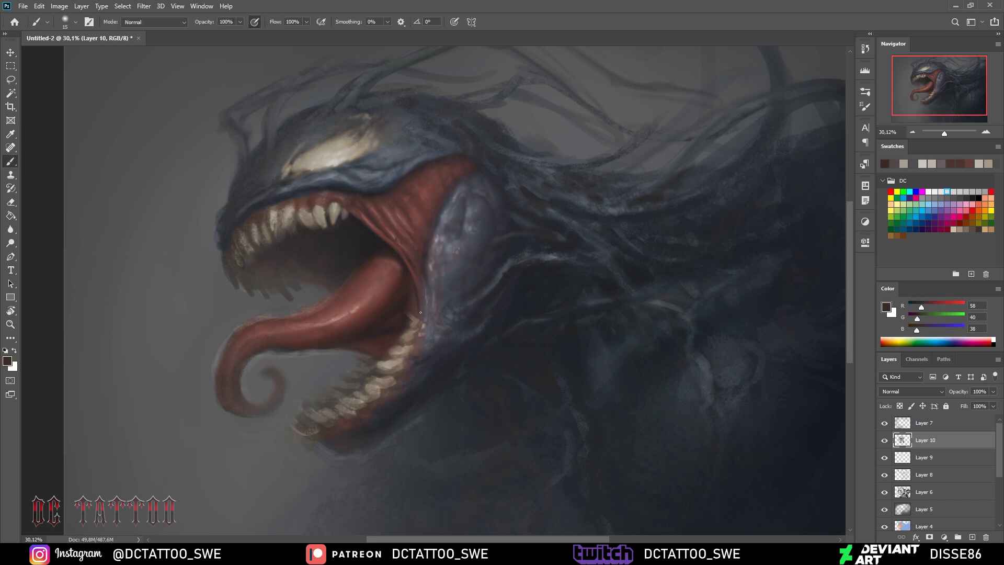
# Paint a short near-black stroke among the neck tendrils
pyautogui.press(']')
pyautogui.press(']')
pyautogui.press(']')
pyautogui.keyDown('alt'); pyautogui.click(395, 264); pyautogui.keyUp('alt')
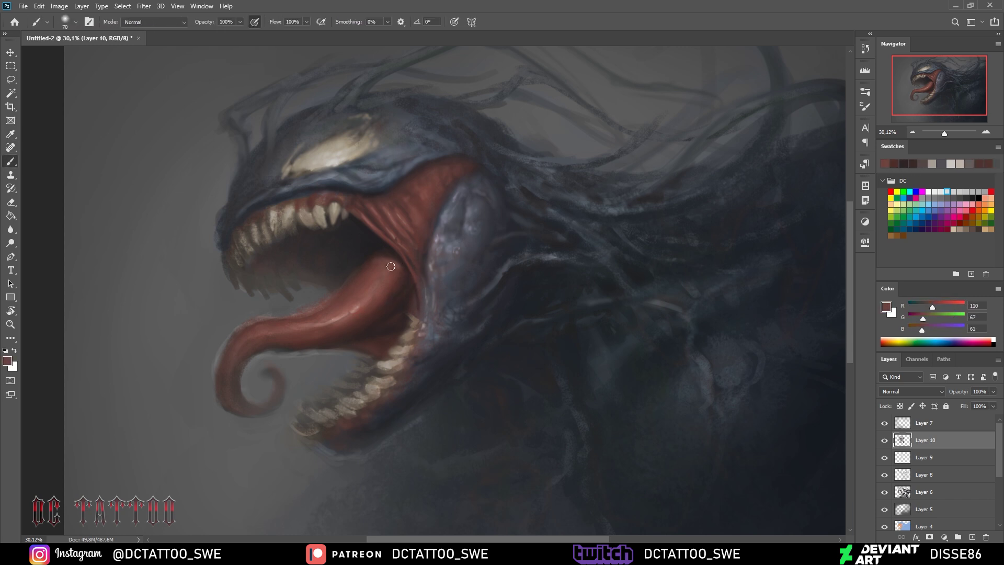
pyautogui.keyDown('alt'); pyautogui.click(398, 270); pyautogui.keyUp('alt')
pyautogui.press(']')
pyautogui.press(']')
pyautogui.press(']')
pyautogui.keyDown('alt'); pyautogui.click(417, 252); pyautogui.keyUp('alt')
pyautogui.press('[')
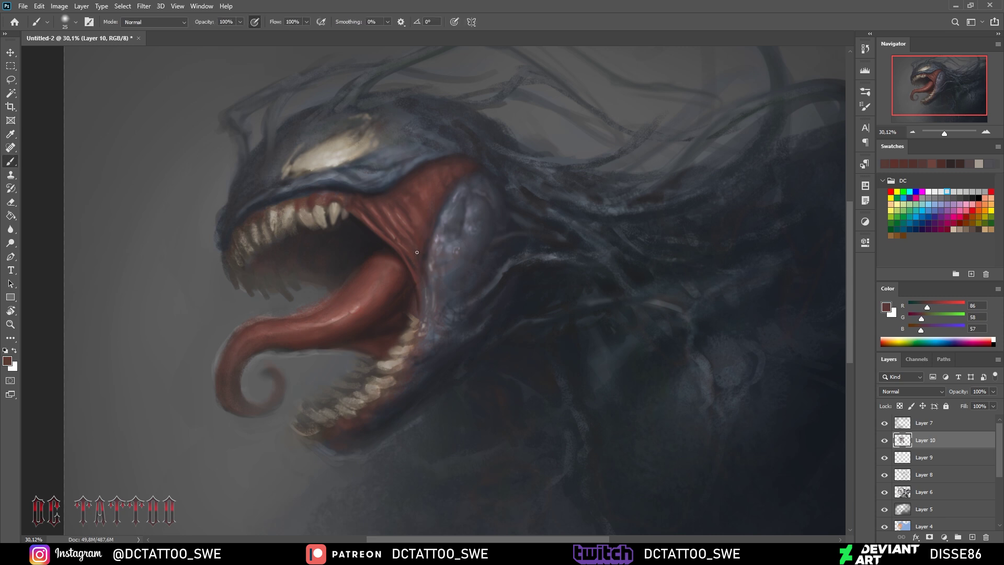
pyautogui.keyDown('alt'); pyautogui.click(539, 256); pyautogui.keyUp('alt')
pyautogui.press(']')
pyautogui.press(']')
pyautogui.press(']')
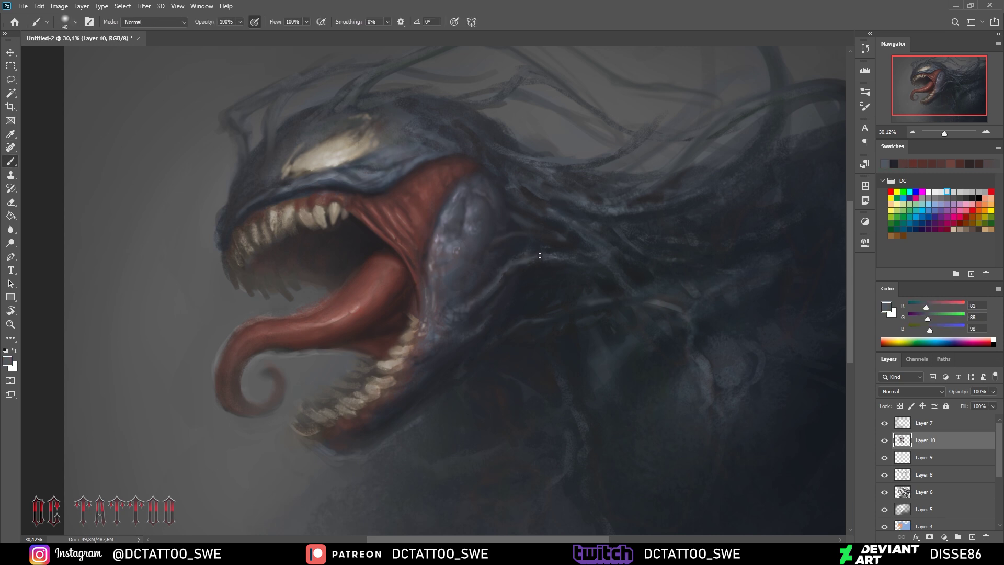
pyautogui.press('[')
pyautogui.press('[')
pyautogui.press('[')
pyautogui.keyDown('alt'); pyautogui.click(464, 267); pyautogui.keyUp('alt')
pyautogui.press('[')
pyautogui.press('[')
pyautogui.press('[')
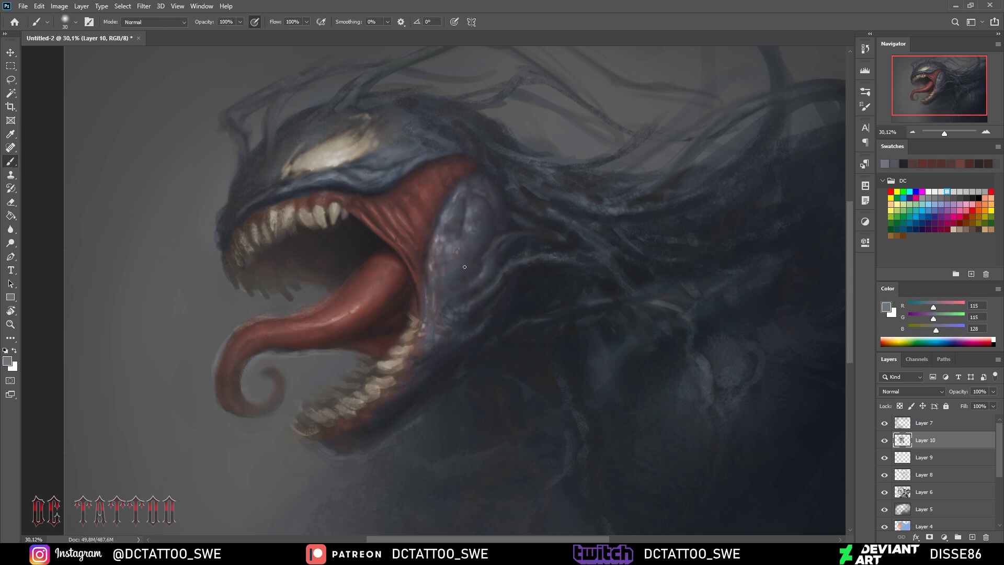
pyautogui.keyDown('alt'); pyautogui.click(529, 247); pyautogui.keyUp('alt')
pyautogui.press(']')
pyautogui.press(']')
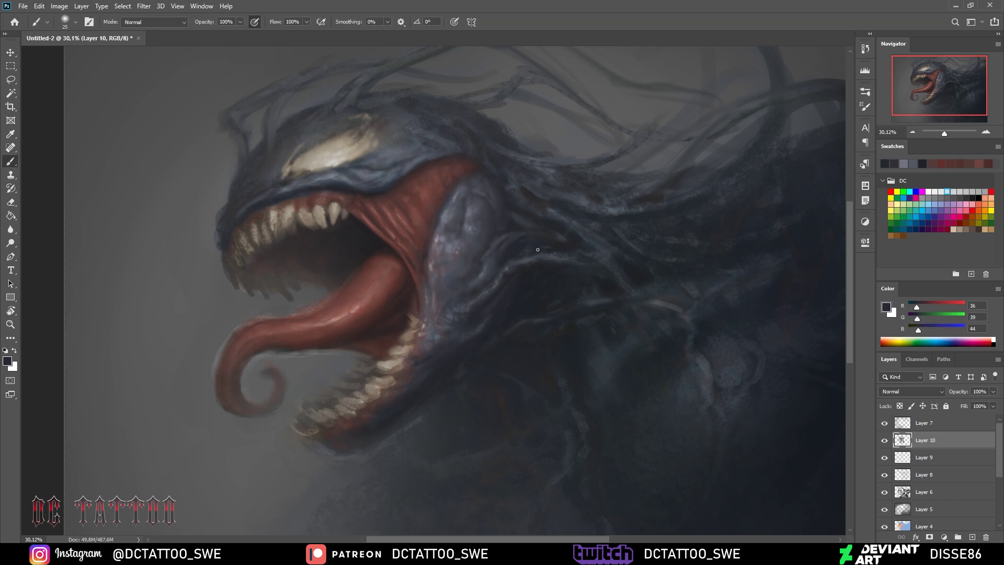
pyautogui.press(']')
pyautogui.press(']')
pyautogui.keyDown('alt'); pyautogui.click(519, 295); pyautogui.keyUp('alt')
pyautogui.keyDown('alt'); pyautogui.click(554, 176); pyautogui.keyUp('alt')
pyautogui.press('[')
pyautogui.press('[')
pyautogui.press('[')
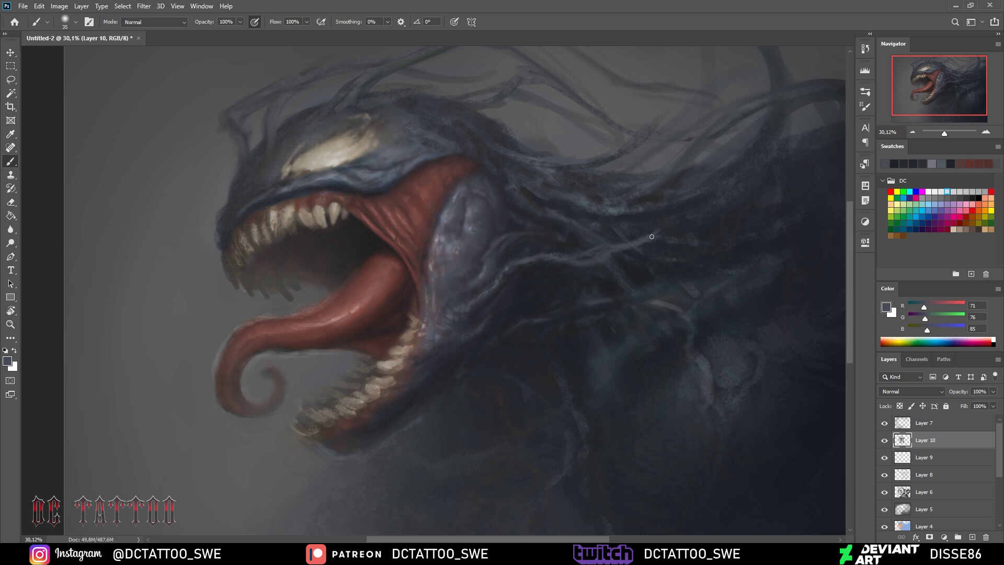
pyautogui.keyDown('alt'); pyautogui.click(528, 290); pyautogui.keyUp('alt')
pyautogui.press(']')
pyautogui.press(']')
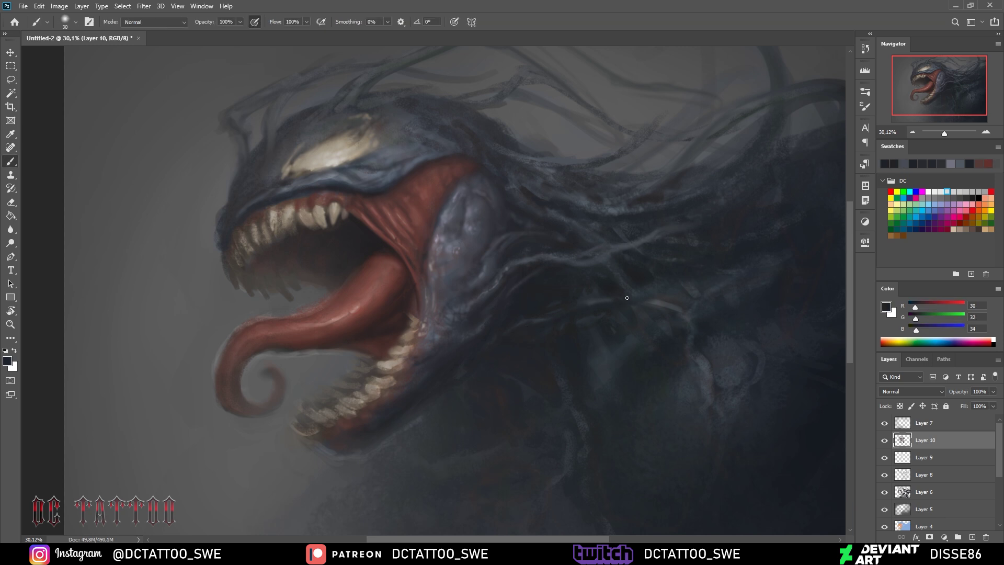
pyautogui.press(']')
pyautogui.press(']')
pyautogui.press(']')
pyautogui.moveTo(578, 262); pyautogui.dragTo(620, 247)
# Sample tooth, gum shadow, mouth red and tongue colours while resizing the brush
pyautogui.keyDown('alt'); pyautogui.click(340, 430); pyautogui.keyUp('alt')
pyautogui.press('[')
pyautogui.press('[')
pyautogui.press('[')
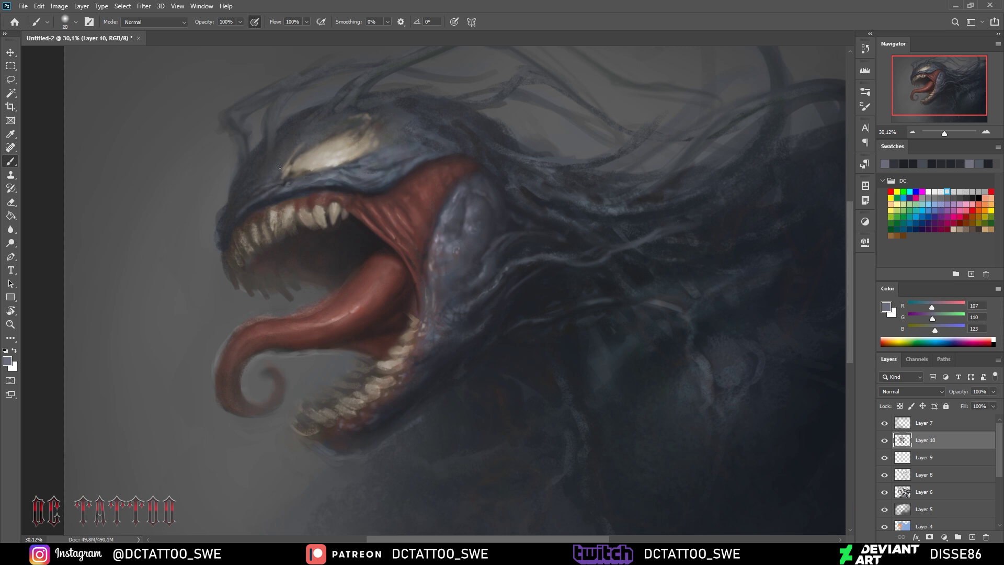
pyautogui.keyDown('alt'); pyautogui.click(294, 301); pyautogui.keyUp('alt')
pyautogui.keyDown('alt'); pyautogui.click(317, 299); pyautogui.keyUp('alt')
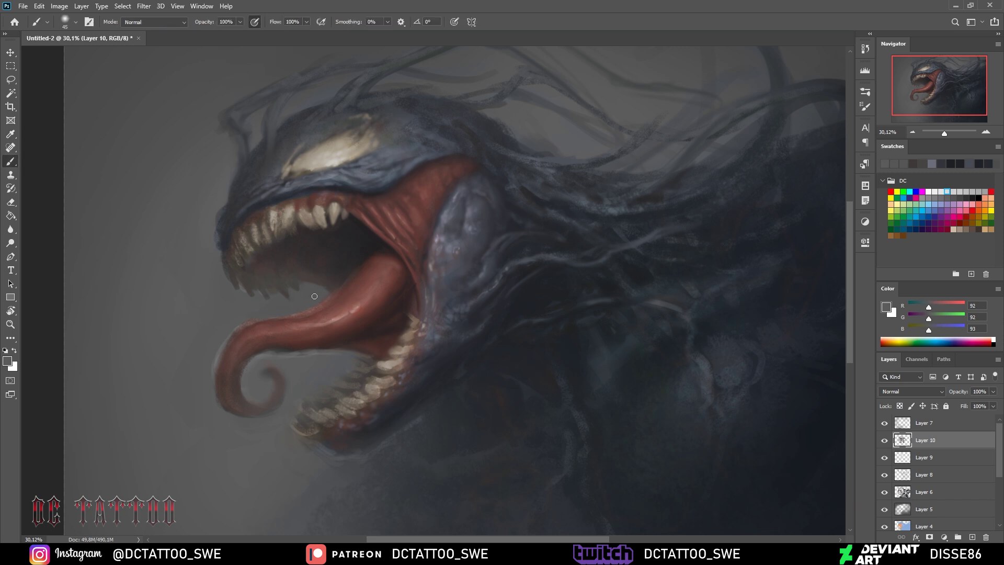
pyautogui.press(']')
pyautogui.press(']')
pyautogui.press(']')
pyautogui.keyDown('alt'); pyautogui.click(336, 207); pyautogui.keyUp('alt')
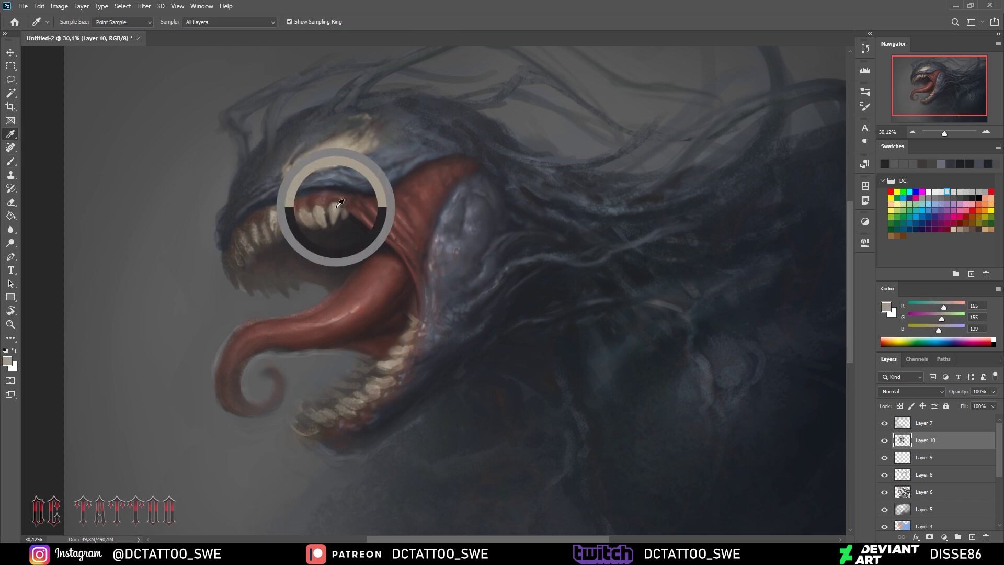
pyautogui.press('[')
pyautogui.press('[')
pyautogui.press('[')
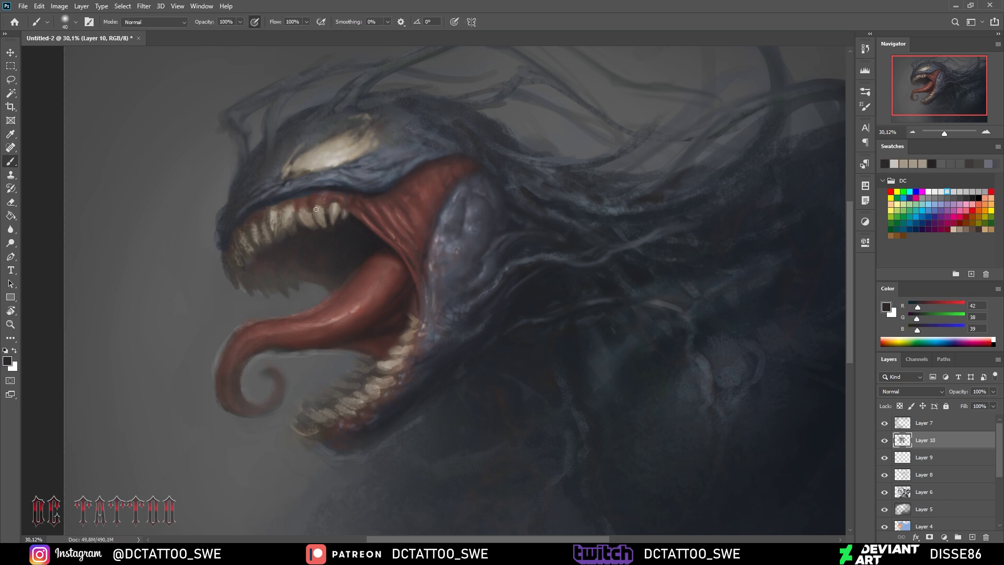
pyautogui.keyDown('alt'); pyautogui.click(332, 213); pyautogui.keyUp('alt')
pyautogui.press(']')
pyautogui.keyDown('alt'); pyautogui.click(311, 217); pyautogui.keyUp('alt')
pyautogui.press('[')
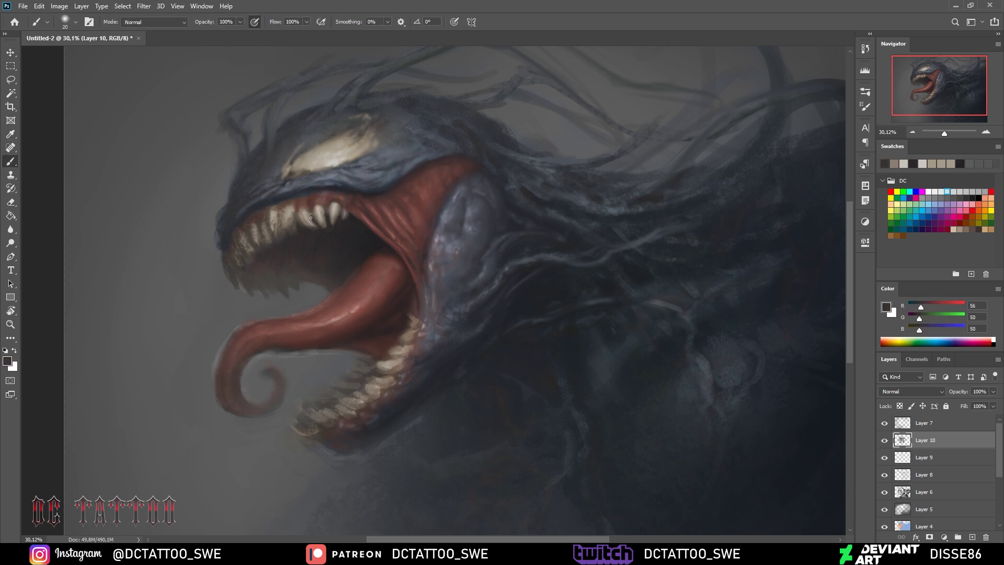
pyautogui.keyDown('alt'); pyautogui.click(312, 195); pyautogui.keyUp('alt')
pyautogui.press(']')
pyautogui.press(']')
pyautogui.keyDown('alt'); pyautogui.click(432, 188); pyautogui.keyUp('alt')
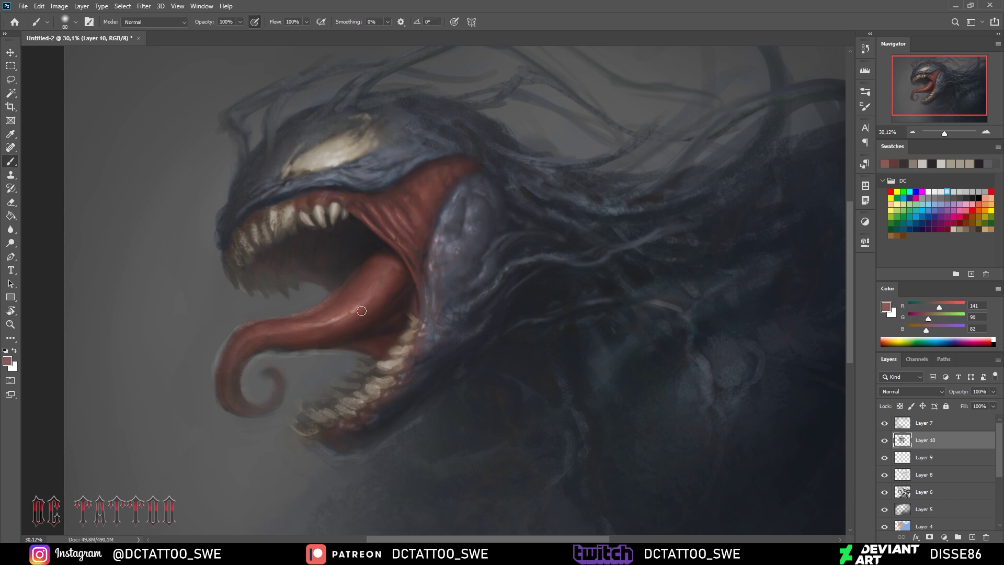
pyautogui.press(']')
pyautogui.press(']')
pyautogui.press(']')
# Paint a light purple-grey stroke on the cheek, then select Layer 7
pyautogui.press('b')
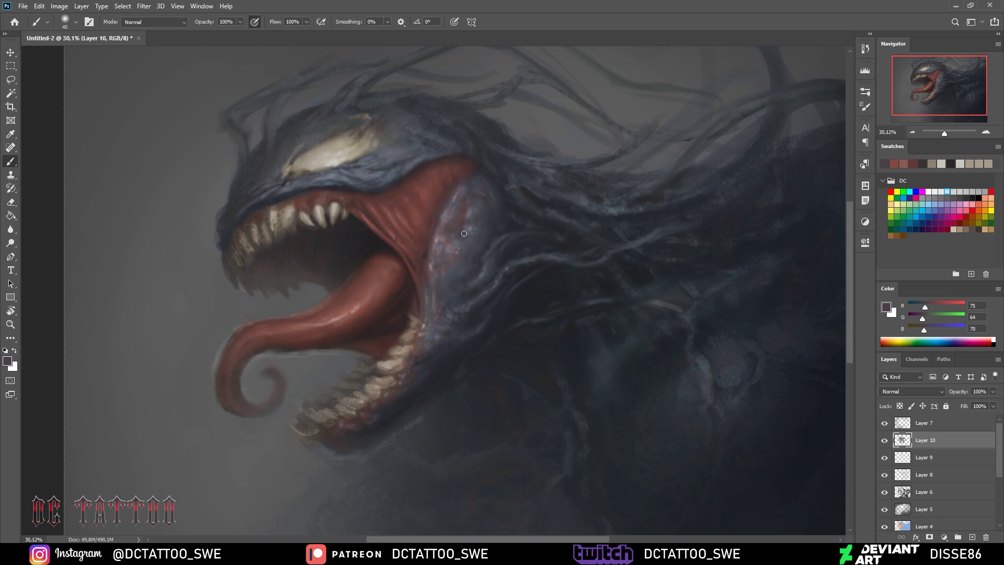
pyautogui.keyDown('alt'); pyautogui.click(486, 211); pyautogui.keyUp('alt')
pyautogui.keyDown('alt'); pyautogui.click(457, 265); pyautogui.keyUp('alt')
pyautogui.moveTo(456, 299); pyautogui.dragTo(450, 270)
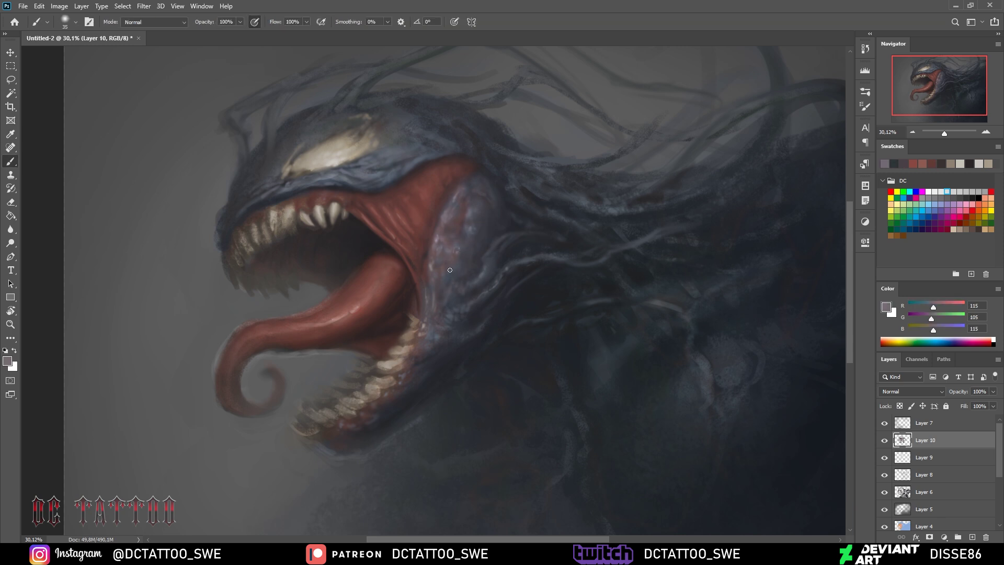
pyautogui.press(']')
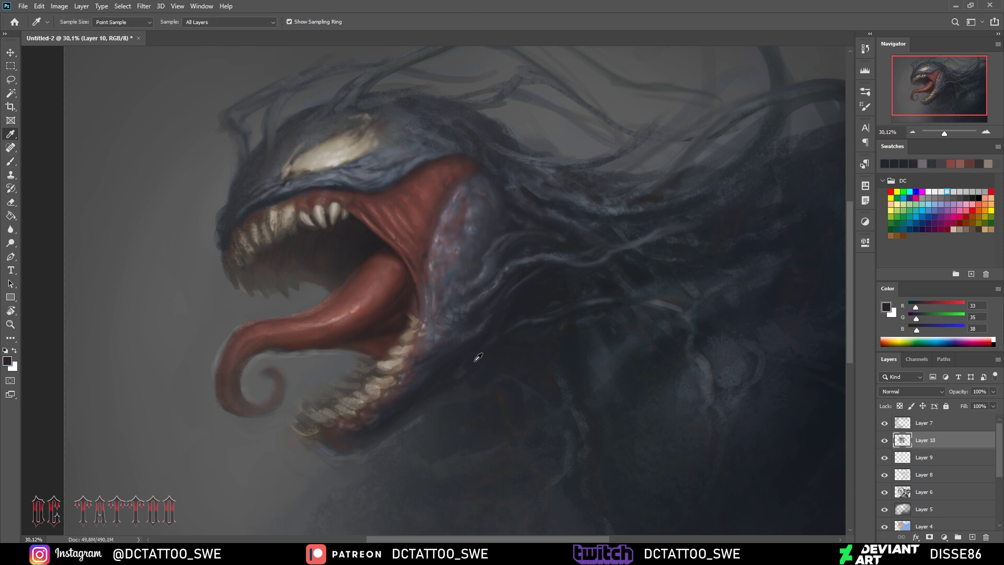
pyautogui.keyDown('alt'); pyautogui.click(462, 400); pyautogui.keyUp('alt')
pyautogui.keyDown('alt'); pyautogui.click(549, 303); pyautogui.keyUp('alt')
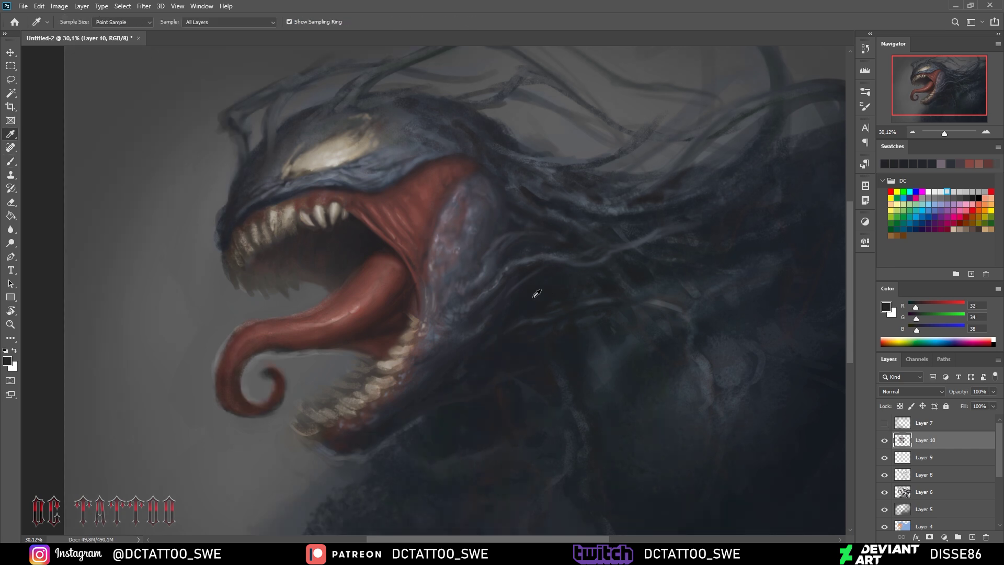
pyautogui.hotkey('alt', ']')
# Add a new Layer 11 above Layer 7 and sample inner-mouth red and tooth beige
pyautogui.hotkey('ctrl', 'shift', 'alt', 'n')
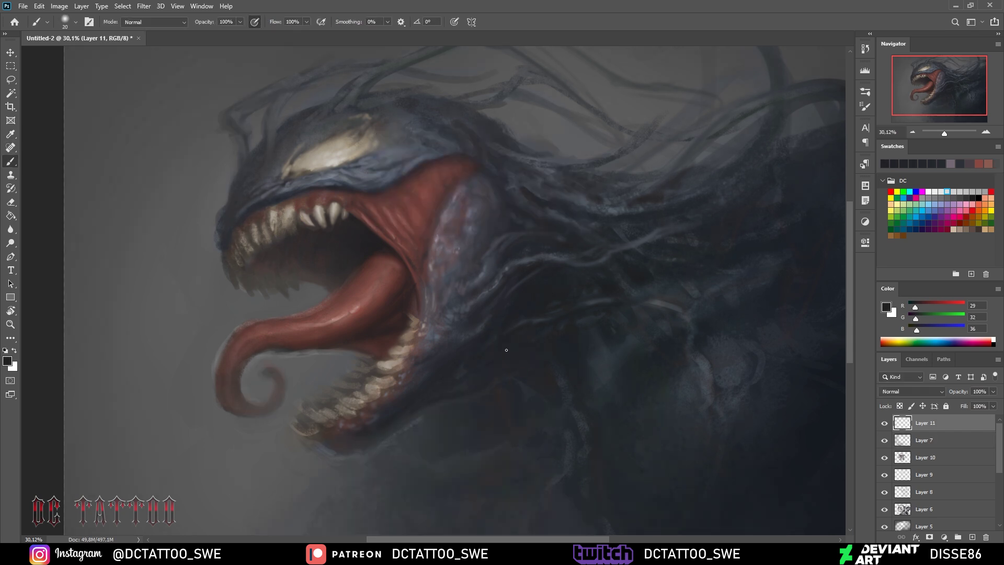
pyautogui.keyDown('alt'); pyautogui.click(408, 223); pyautogui.keyUp('alt')
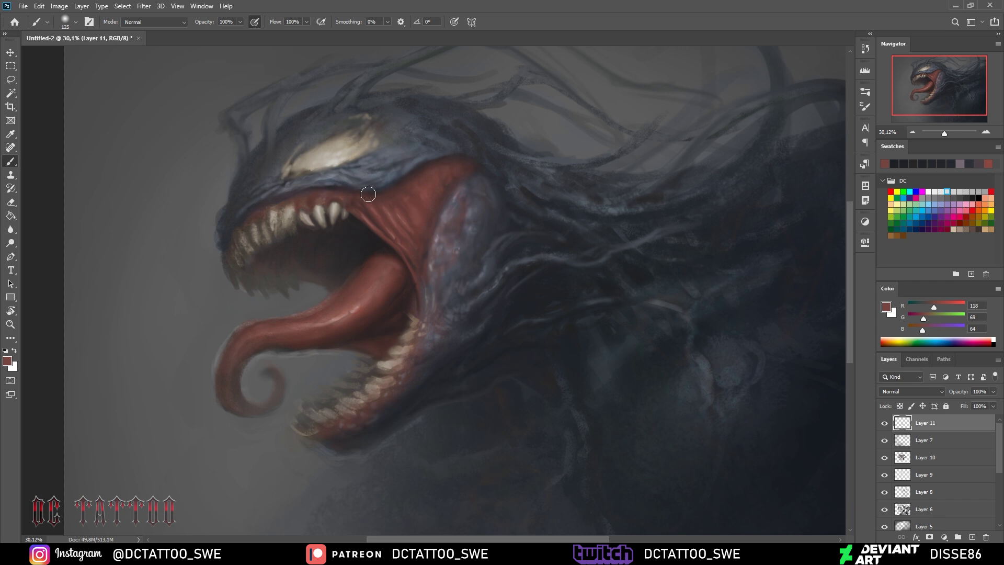
pyautogui.press(']')
pyautogui.press(']')
pyautogui.press(']')
pyautogui.press('[')
pyautogui.press('[')
pyautogui.press('[')
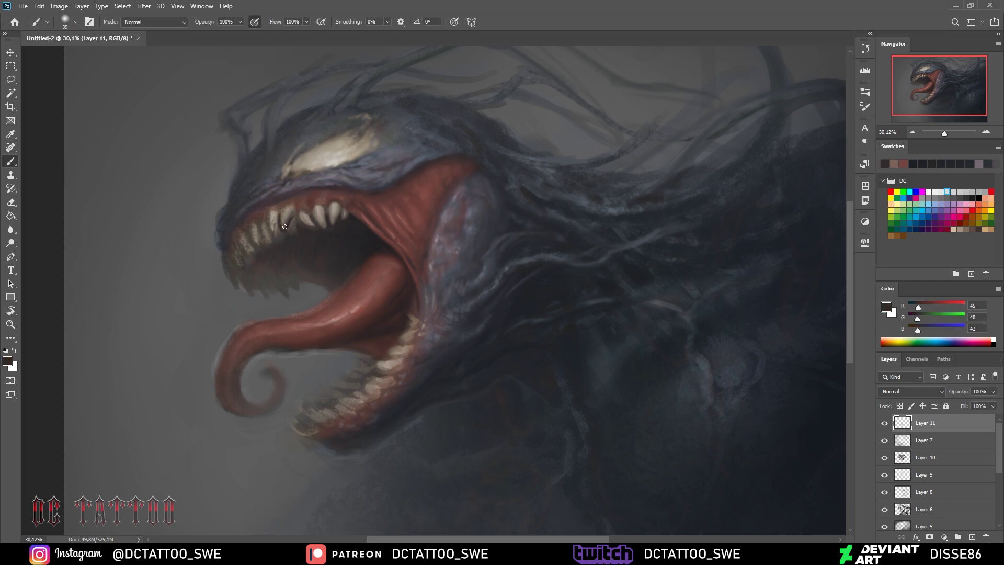
pyautogui.keyDown('alt'); pyautogui.click(291, 205); pyautogui.keyUp('alt')
pyautogui.press(']')
pyautogui.keyDown('alt'); pyautogui.click(295, 222); pyautogui.keyUp('alt')
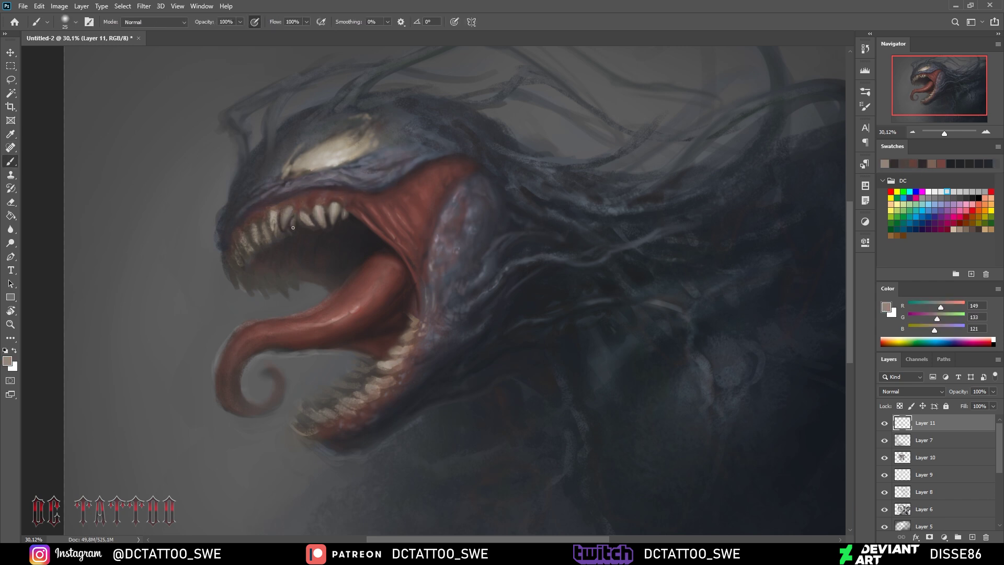
pyautogui.keyDown('alt'); pyautogui.click(293, 227); pyautogui.keyUp('alt')
pyautogui.press(']')
pyautogui.press(']')
pyautogui.press(']')
pyautogui.keyDown('alt'); pyautogui.click(286, 214); pyautogui.keyUp('alt')
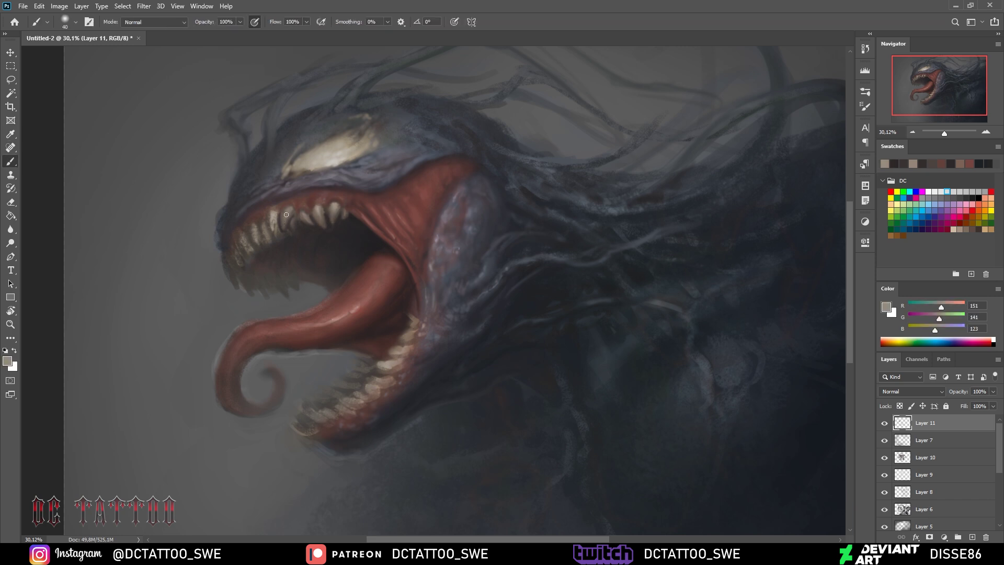
# Try dark reddish, maroon and blue-grey tones, then pick pale off-white for tongue highlights
pyautogui.keyDown('alt'); pyautogui.click(327, 230); pyautogui.keyUp('alt')
pyautogui.press(']')
pyautogui.press(']')
pyautogui.press(']')
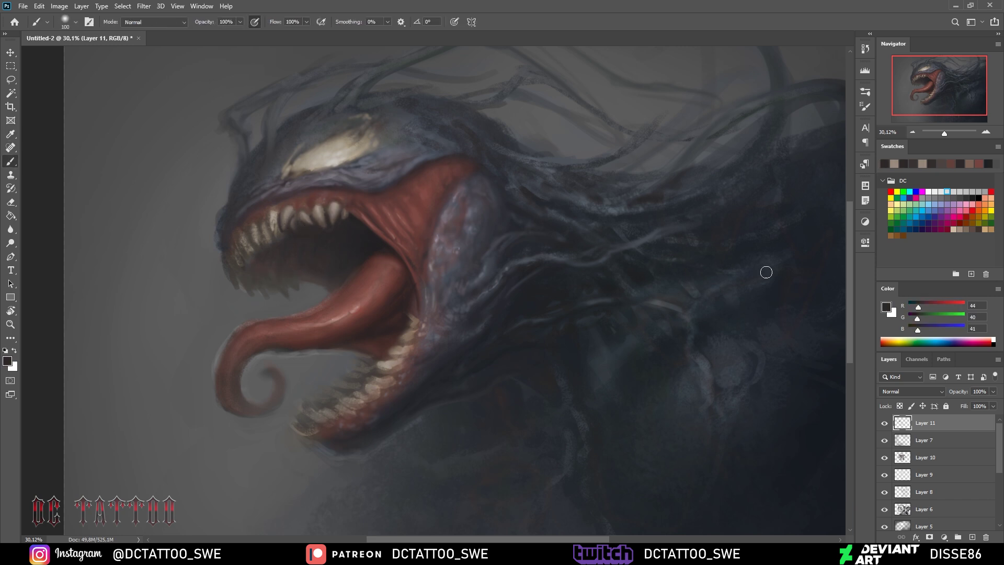
pyautogui.click(891, 235)
pyautogui.press('[')
pyautogui.keyDown('alt'); pyautogui.click(430, 249); pyautogui.keyUp('alt')
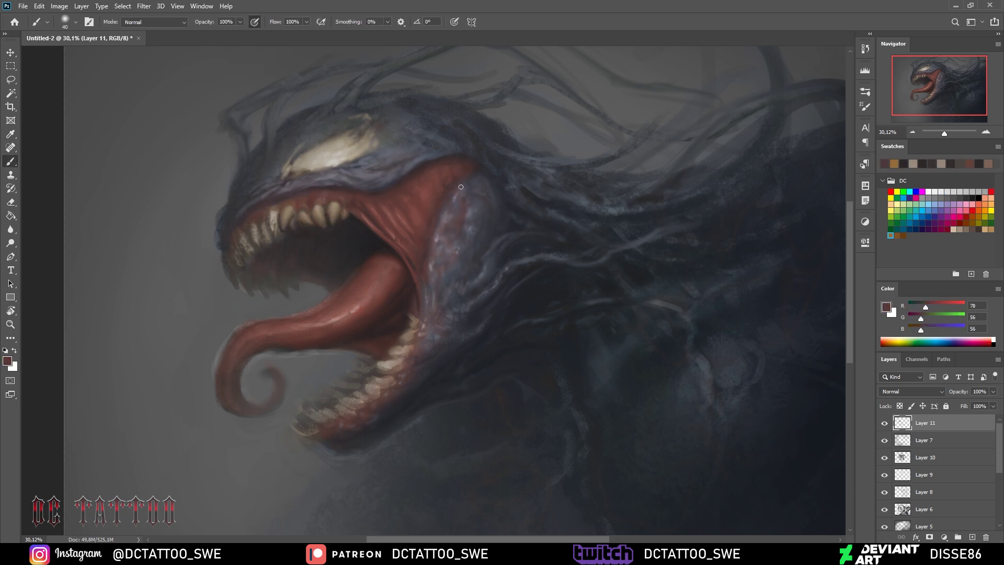
pyautogui.press('[')
pyautogui.keyDown('alt'); pyautogui.click(493, 257); pyautogui.keyUp('alt')
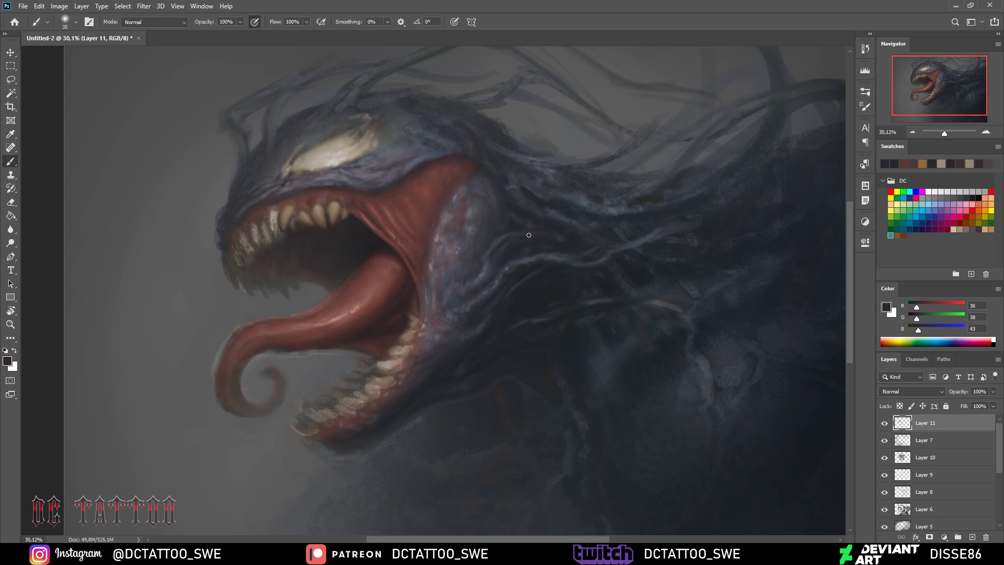
pyautogui.press(']')
pyautogui.keyDown('alt'); pyautogui.click(466, 250); pyautogui.keyUp('alt')
pyautogui.keyDown('alt'); pyautogui.click(417, 392); pyautogui.keyUp('alt')
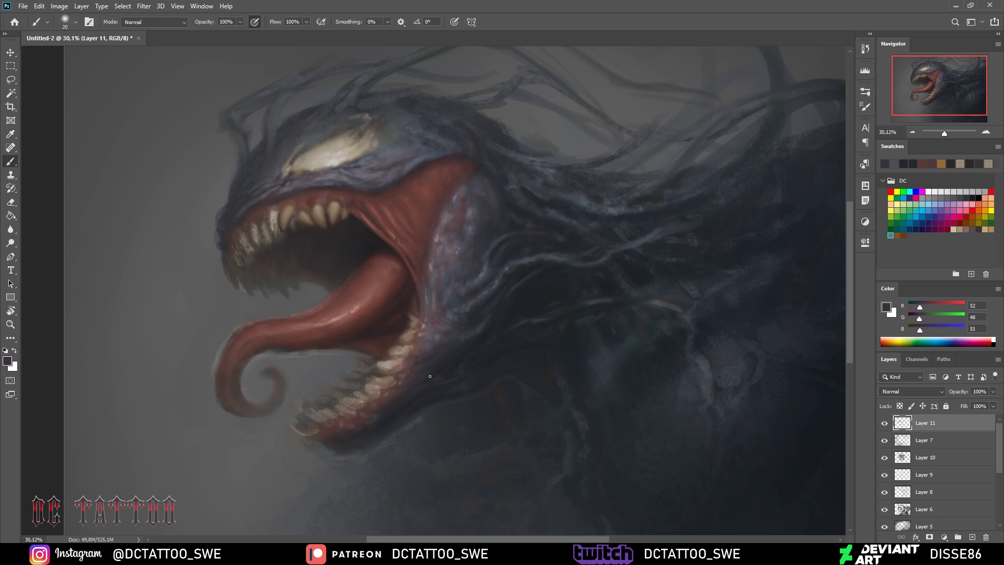
pyautogui.press(']')
pyautogui.keyDown('alt'); pyautogui.click(524, 391); pyautogui.keyUp('alt')
pyautogui.keyDown('alt'); pyautogui.click(390, 361); pyautogui.keyUp('alt')
pyautogui.press('[')
pyautogui.press('[')
pyautogui.press('[')
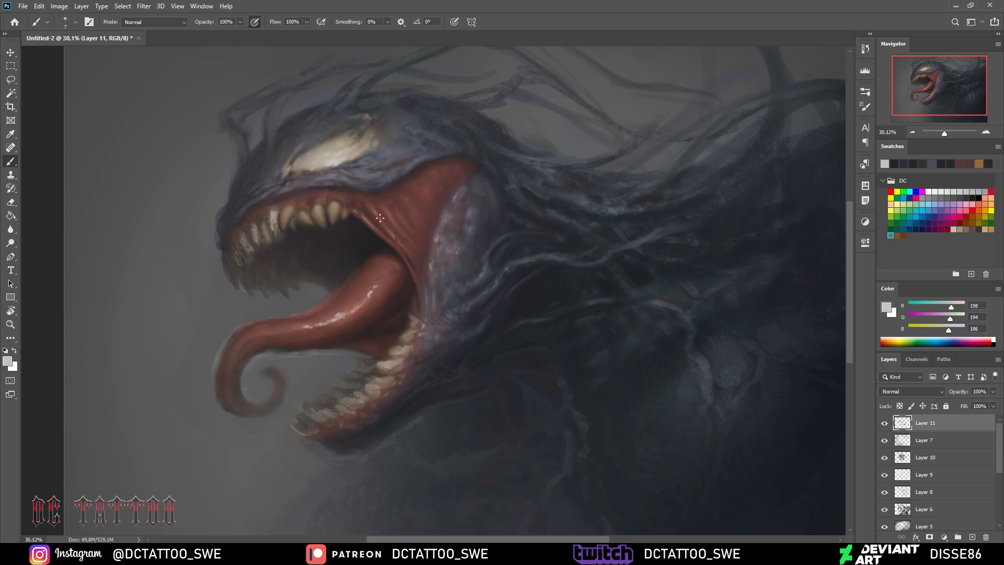
# Paint small beige strokes on the upper teeth and zoom in on the head
pyautogui.keyDown('alt'); pyautogui.click(394, 235); pyautogui.keyUp('alt')
pyautogui.press(']')
pyautogui.press(']')
pyautogui.press(']')
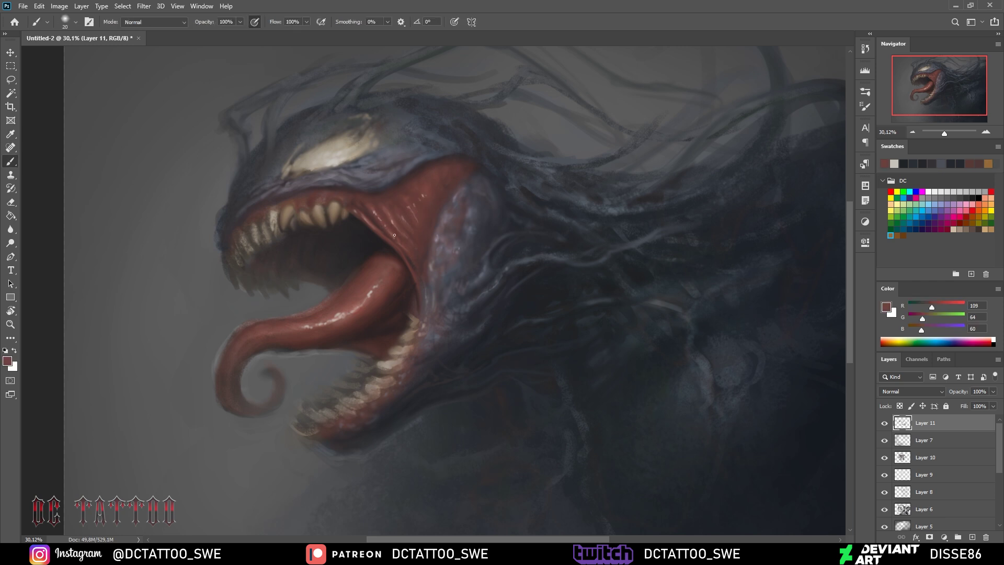
pyautogui.keyDown('alt'); pyautogui.click(276, 222); pyautogui.keyUp('alt')
pyautogui.press(']')
pyautogui.press(']')
pyautogui.press(']')
pyautogui.moveTo(248, 241); pyautogui.dragTo(238, 259)
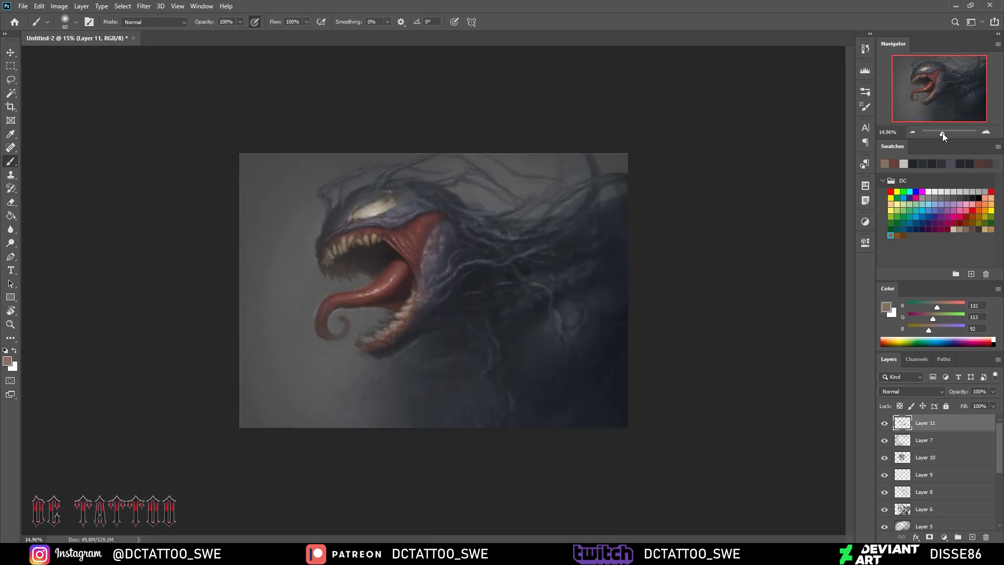
pyautogui.moveTo(942, 133); pyautogui.dragTo(947, 132)
# Zoom in on the mouth and paint dark grey shadows between the upper teeth
pyautogui.keyDown('alt'); pyautogui.click(426, 298); pyautogui.keyUp('alt')
pyautogui.press(']')
pyautogui.press(']')
pyautogui.press(']')
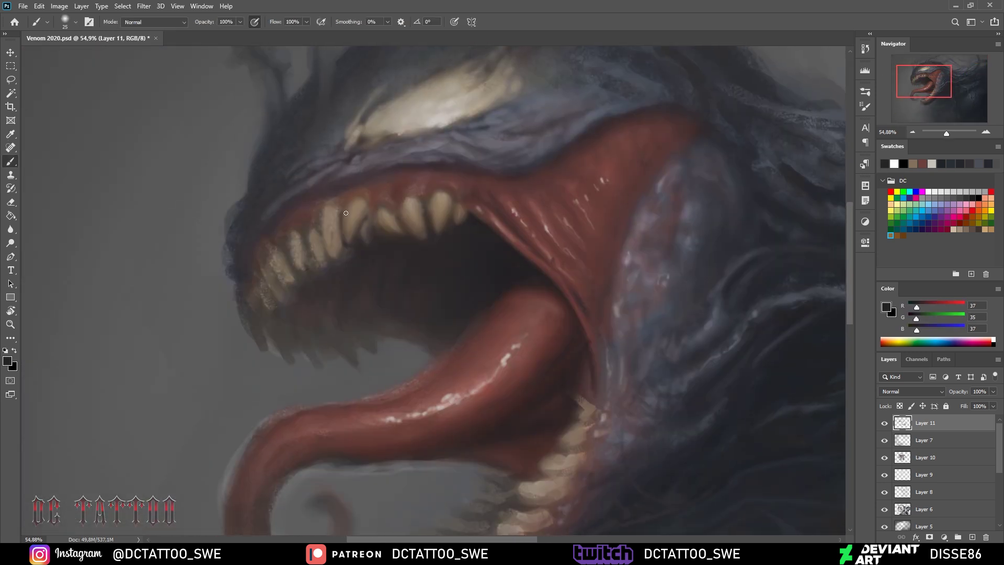
pyautogui.keyDown('alt'); pyautogui.click(367, 200); pyautogui.keyUp('alt')
pyautogui.keyDown('alt'); pyautogui.click(306, 240); pyautogui.keyUp('alt')
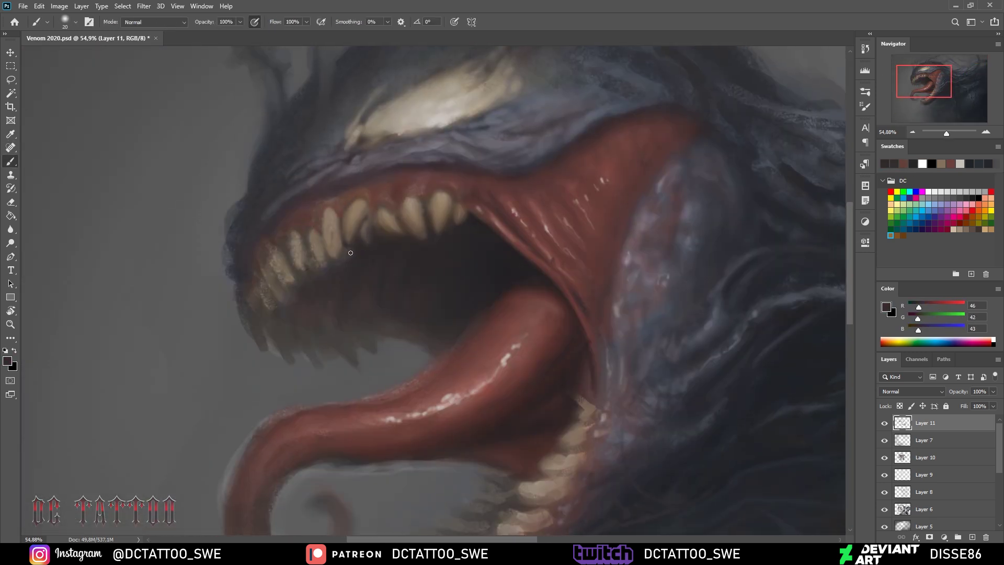
pyautogui.moveTo(342, 259)
pyautogui.mouseDown()
pyautogui.moveTo(360, 236)
pyautogui.moveTo(310, 249)
pyautogui.moveTo(312, 238)
pyautogui.mouseUp()
# Add dark grey-brown strokes on the teeth and sample the reddish gum tones
pyautogui.press('[')
pyautogui.press('[')
pyautogui.press(']')
pyautogui.press(']')
pyautogui.press(']')
pyautogui.keyDown('alt'); pyautogui.click(329, 273); pyautogui.keyUp('alt')
pyautogui.keyDown('alt'); pyautogui.click(332, 221); pyautogui.keyUp('alt')
pyautogui.press('[')
pyautogui.press('[')
pyautogui.press('[')
pyautogui.keyDown('alt'); pyautogui.click(340, 179); pyautogui.keyUp('alt')
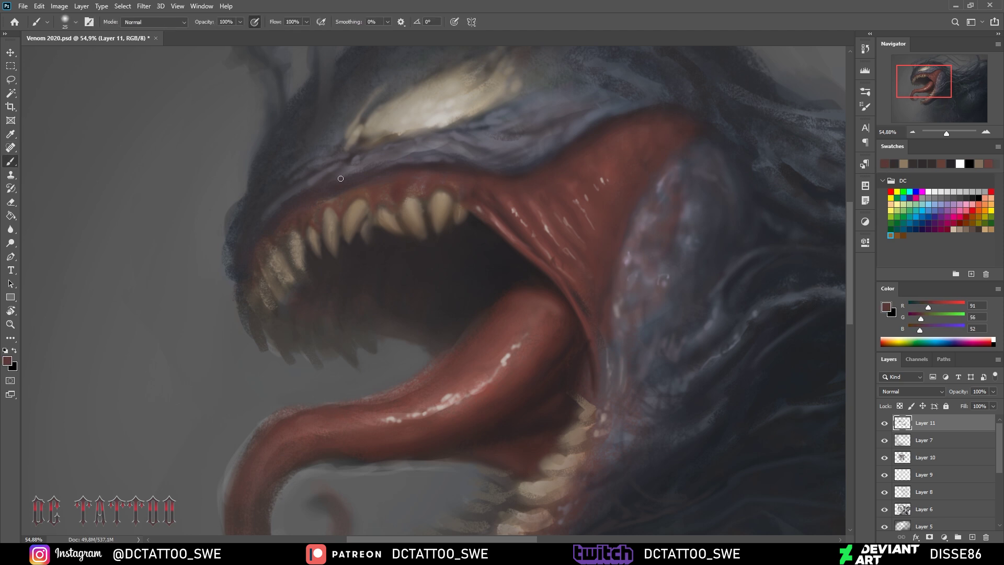
pyautogui.keyDown('alt'); pyautogui.click(315, 208); pyautogui.keyUp('alt')
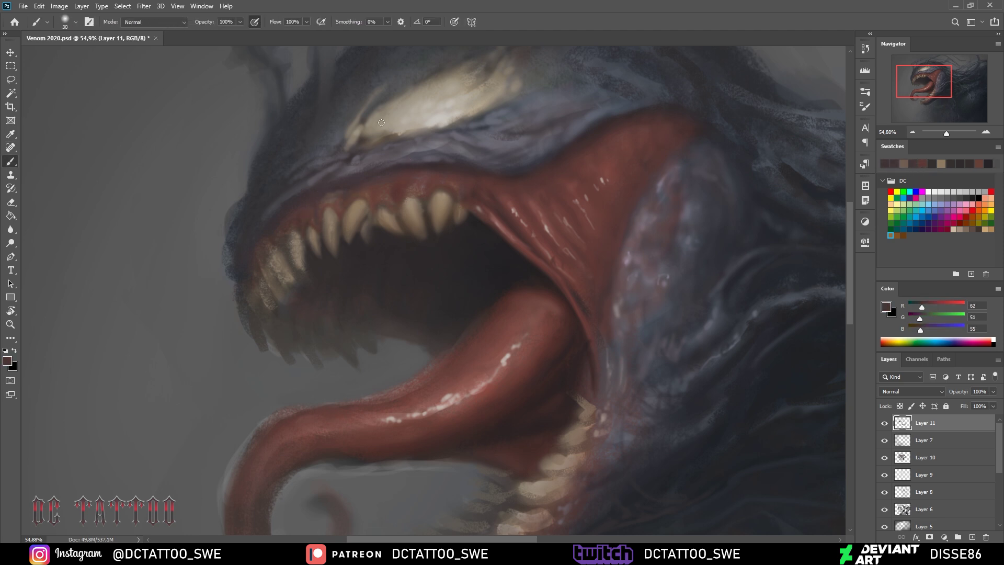
pyautogui.press('[')
pyautogui.keyDown('alt'); pyautogui.click(341, 215); pyautogui.keyUp('alt')
# Outline the left upper tooth in a dark tone with a fine-tipped brush
pyautogui.press(']')
pyautogui.press(']')
pyautogui.press(']')
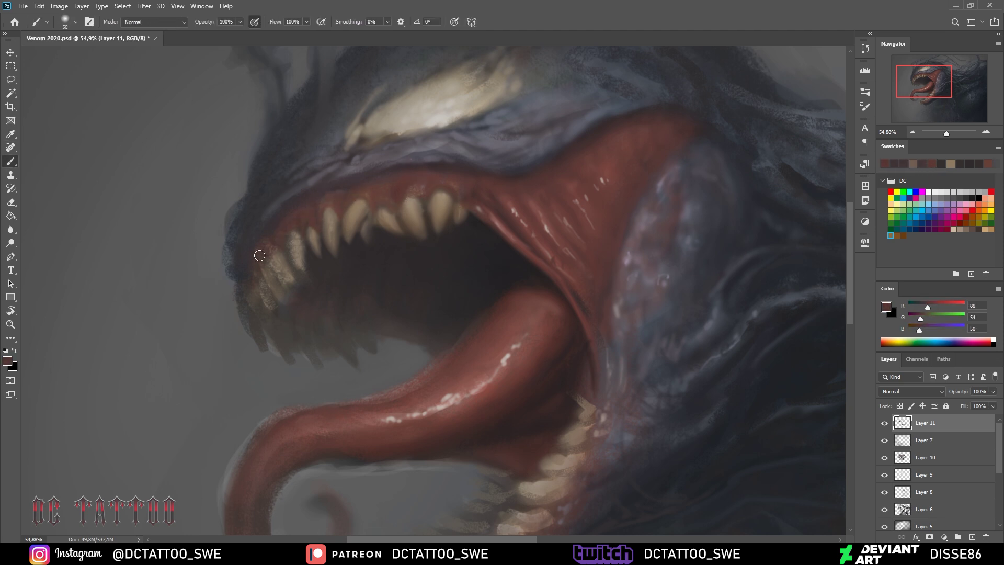
pyautogui.keyDown('alt'); pyautogui.click(489, 209); pyautogui.keyUp('alt')
pyautogui.press('[')
pyautogui.press('[')
pyautogui.press('[')
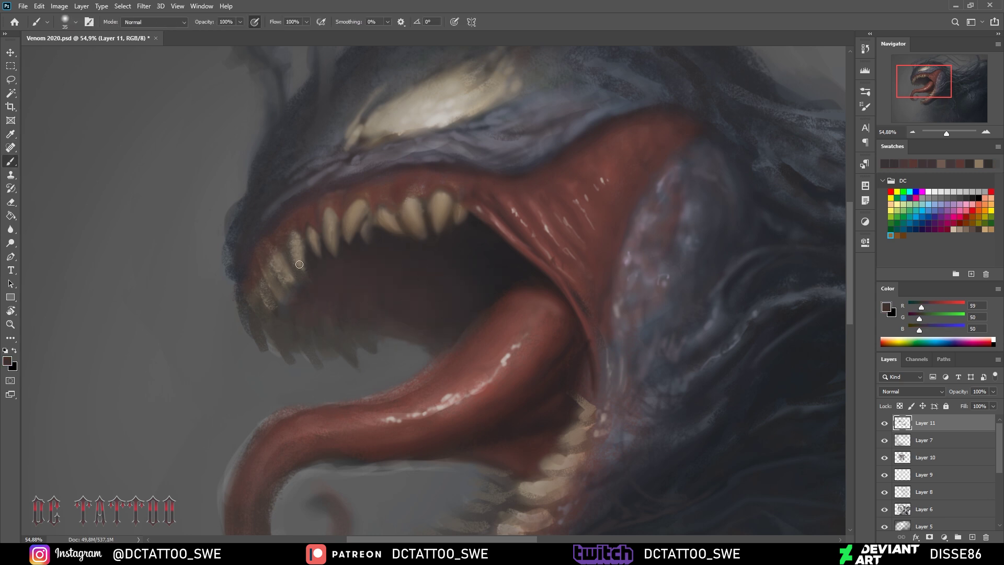
pyautogui.press('[')
pyautogui.press('[')
pyautogui.press('[')
pyautogui.keyDown('alt'); pyautogui.click(300, 251); pyautogui.keyUp('alt')
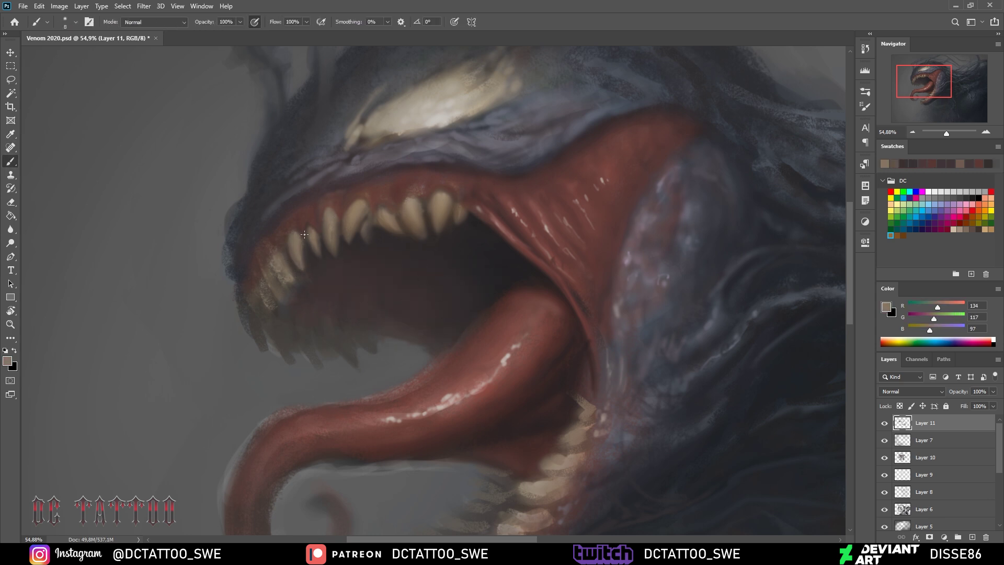
pyautogui.keyDown('alt'); pyautogui.click(304, 234); pyautogui.keyUp('alt')
pyautogui.press(']')
pyautogui.press(']')
pyautogui.press(']')
pyautogui.moveTo(272, 250); pyautogui.dragTo(288, 257)
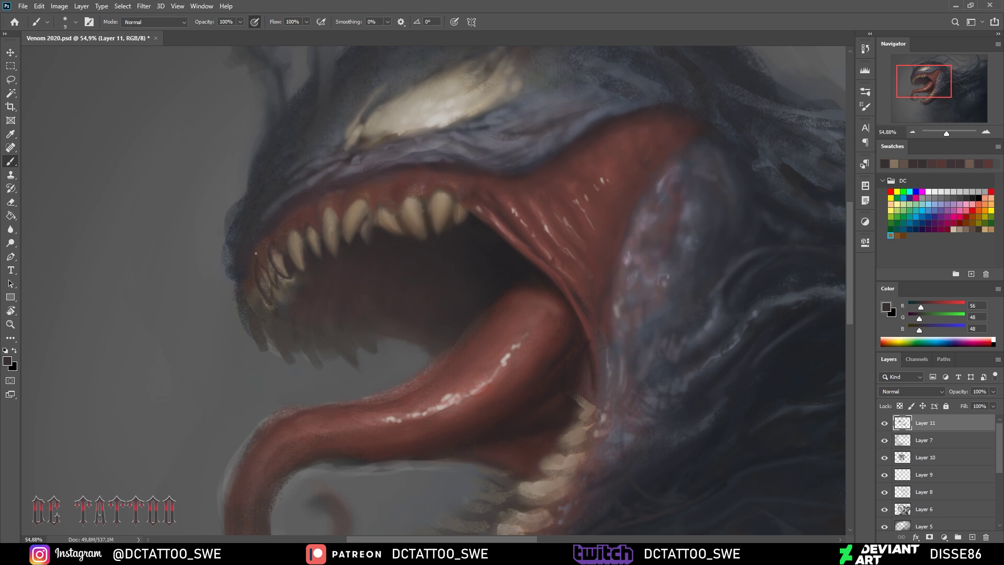
# Lighten the left upper teeth with small tooth-toned strokes
pyautogui.press(']')
pyautogui.keyDown('alt'); pyautogui.click(311, 231); pyautogui.keyUp('alt')
pyautogui.keyDown('alt'); pyautogui.click(313, 238); pyautogui.keyUp('alt')
pyautogui.keyDown('alt'); pyautogui.click(278, 251); pyautogui.keyUp('alt')
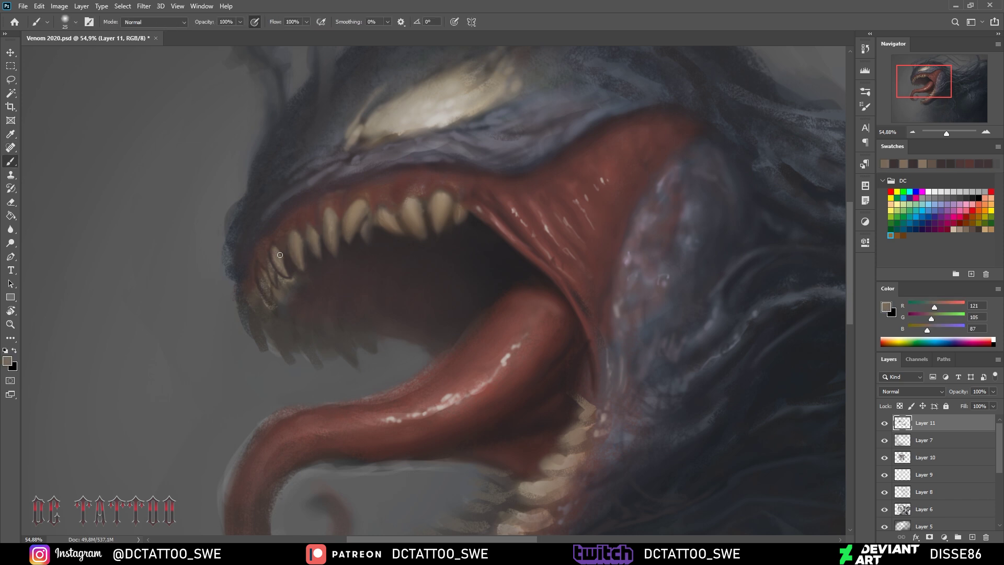
pyautogui.moveTo(277, 249)
pyautogui.mouseDown()
pyautogui.moveTo(264, 293)
pyautogui.moveTo(276, 250)
pyautogui.mouseUp()
# Paint a dark stroke beside the lower-left teeth and darken their edges
pyautogui.keyDown('alt'); pyautogui.click(259, 263); pyautogui.keyUp('alt')
pyautogui.press(']')
pyautogui.press(']')
pyautogui.press(']')
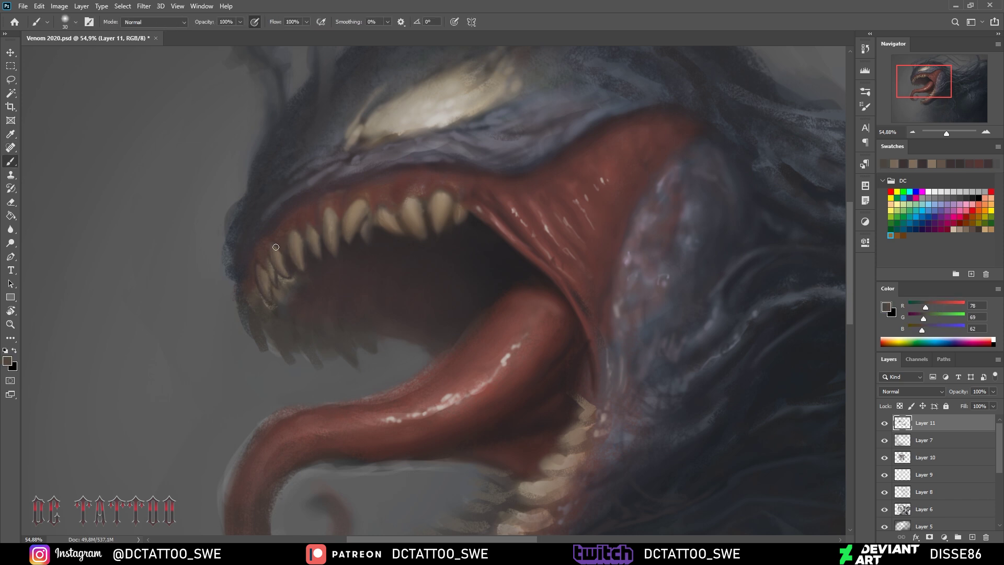
pyautogui.keyDown('alt'); pyautogui.click(284, 263); pyautogui.keyUp('alt')
pyautogui.press('[')
pyautogui.press('[')
pyautogui.keyDown('alt'); pyautogui.click(269, 284); pyautogui.keyUp('alt')
pyautogui.press(']')
pyautogui.press(']')
pyautogui.press(']')
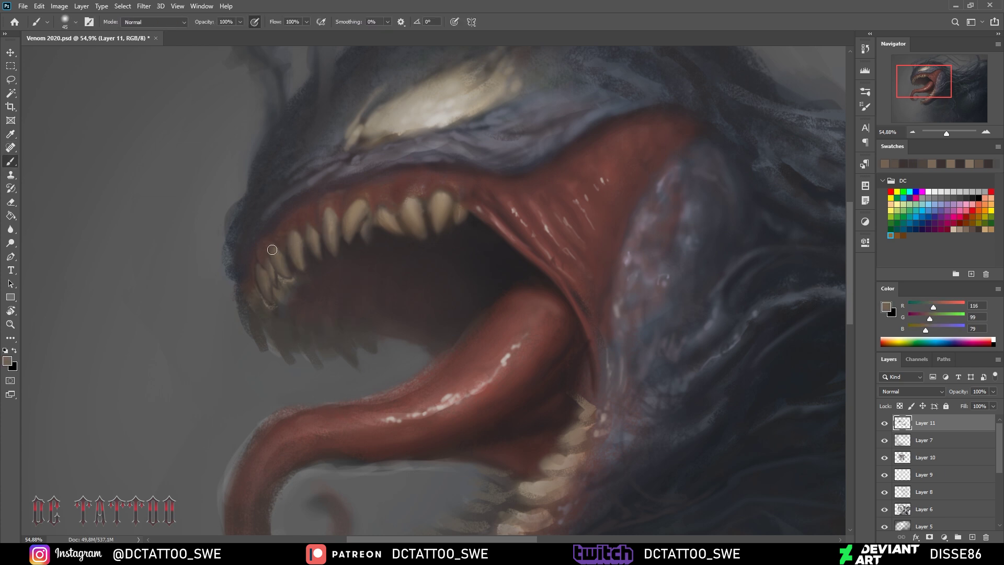
pyautogui.keyDown('alt'); pyautogui.click(323, 298); pyautogui.keyUp('alt')
pyautogui.moveTo(280, 280)
pyautogui.mouseDown()
pyautogui.moveTo(293, 300)
pyautogui.moveTo(246, 301)
pyautogui.moveTo(264, 311)
pyautogui.moveTo(246, 316)
pyautogui.mouseUp()
pyautogui.keyDown('alt'); pyautogui.click(260, 295); pyautogui.keyUp('alt')
# Paint small dark spikes along the lower jaw
pyautogui.press('[')
pyautogui.press('[')
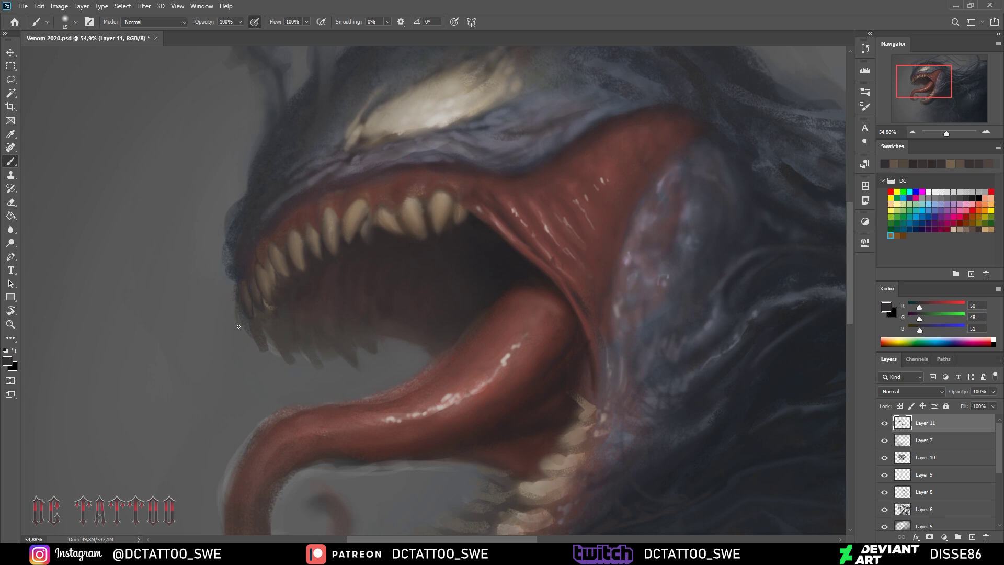
pyautogui.keyDown('alt'); pyautogui.click(258, 289); pyautogui.keyUp('alt')
pyautogui.press(']')
pyautogui.keyDown('alt'); pyautogui.click(232, 301); pyautogui.keyUp('alt')
pyautogui.press('[')
pyautogui.press('[')
pyautogui.press('[')
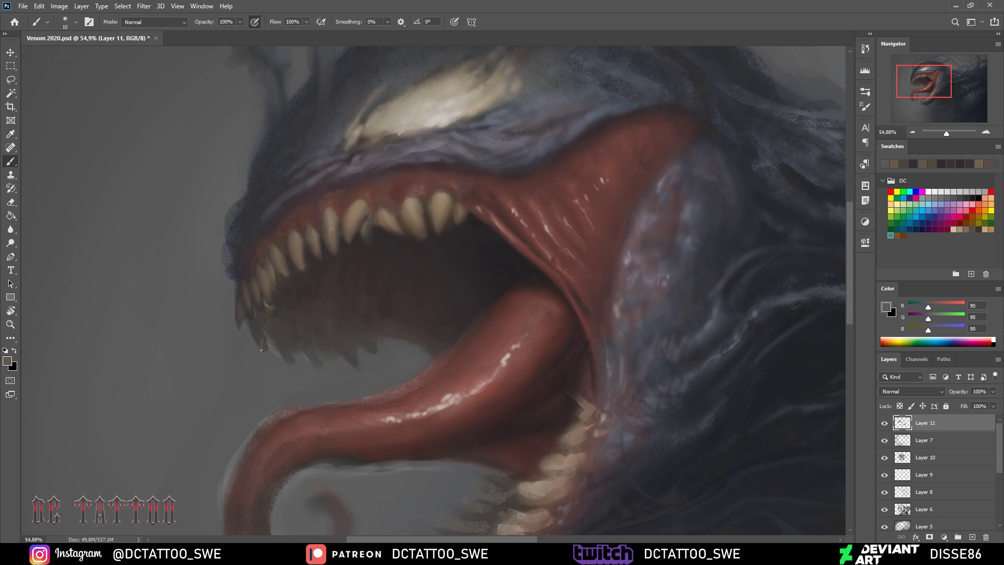
pyautogui.keyDown('alt'); pyautogui.click(261, 350); pyautogui.keyUp('alt')
pyautogui.press(']')
pyautogui.moveTo(265, 327); pyautogui.dragTo(272, 345)
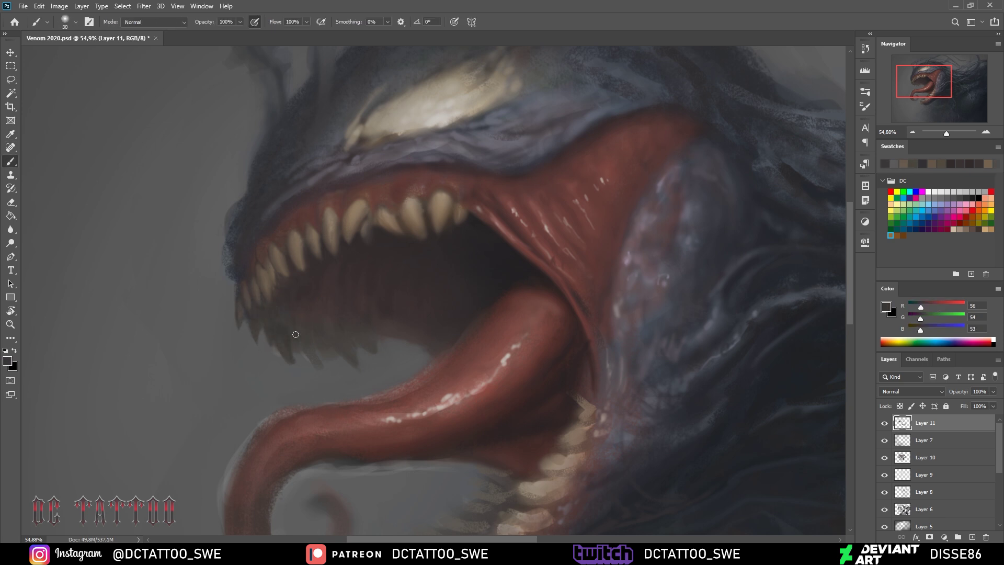
# Sample the grey background, dark red and darker mouth tones for further shading
pyautogui.keyDown('alt'); pyautogui.click(301, 345); pyautogui.keyUp('alt')
pyautogui.keyDown('alt'); pyautogui.click(275, 350); pyautogui.keyUp('alt')
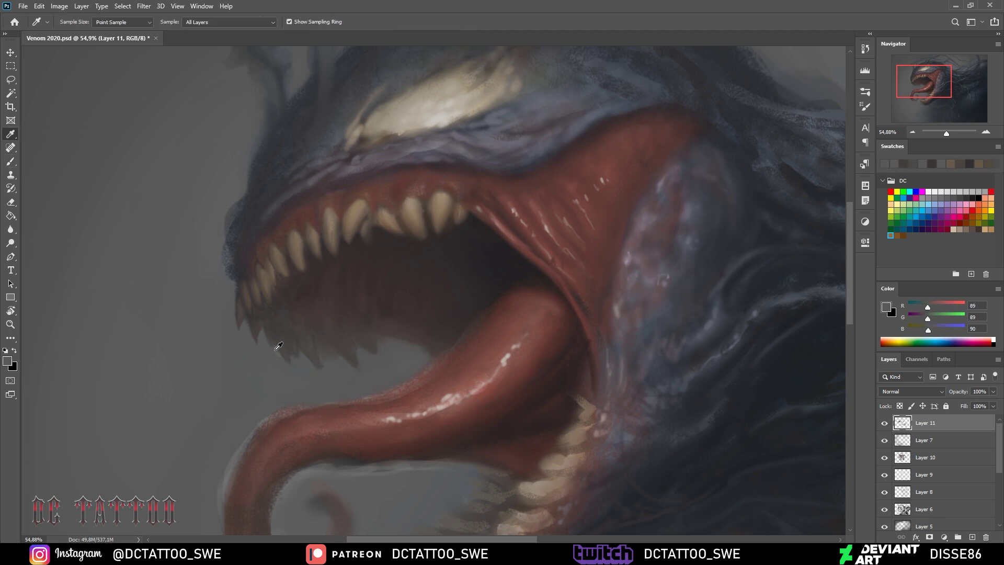
pyautogui.keyDown('alt'); pyautogui.click(305, 309); pyautogui.keyUp('alt')
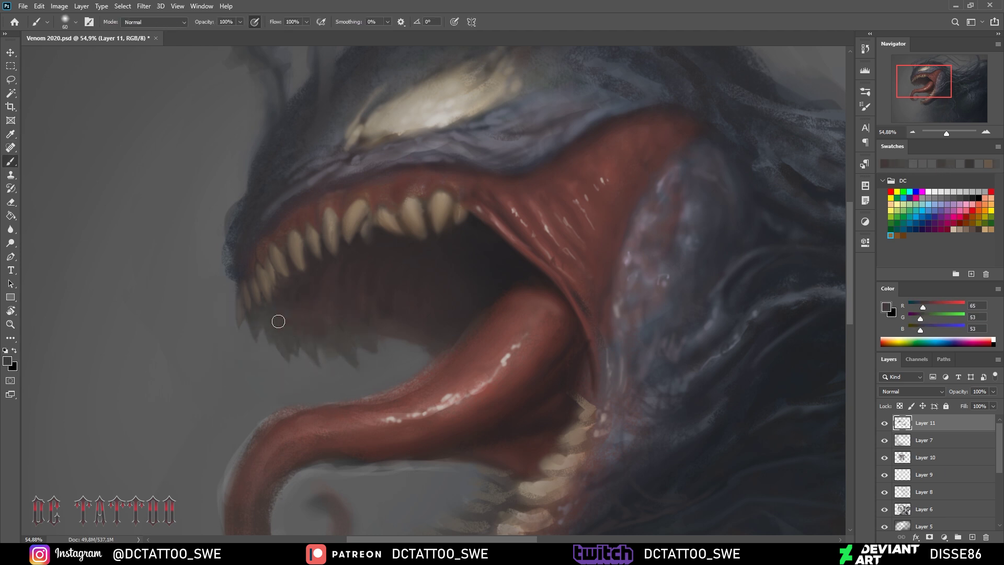
pyautogui.keyDown('alt'); pyautogui.click(335, 267); pyautogui.keyUp('alt')
pyautogui.press('[')
pyautogui.press('[')
pyautogui.press('[')
pyautogui.press('[')
pyautogui.keyDown('alt'); pyautogui.click(261, 309); pyautogui.keyUp('alt')
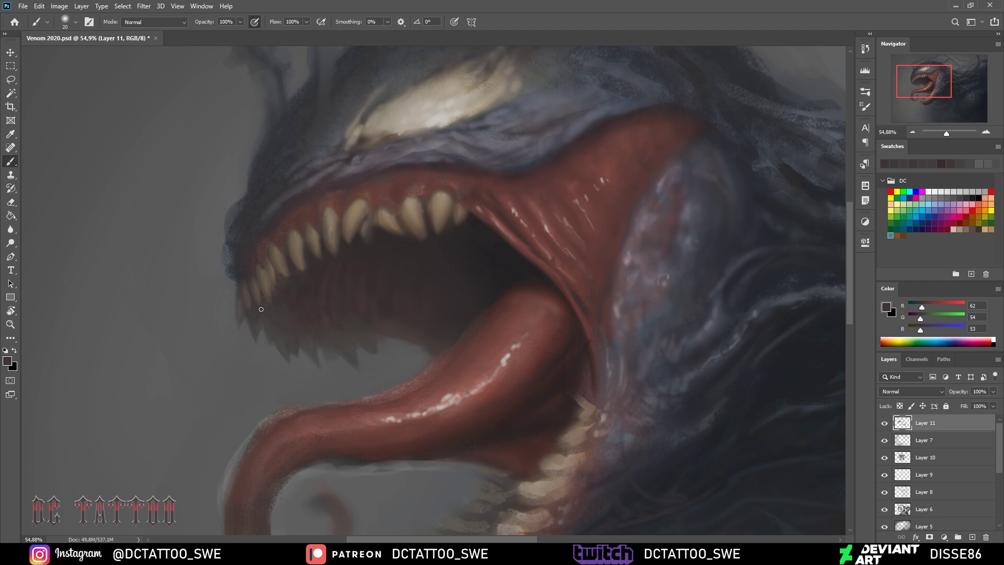
pyautogui.press(']')
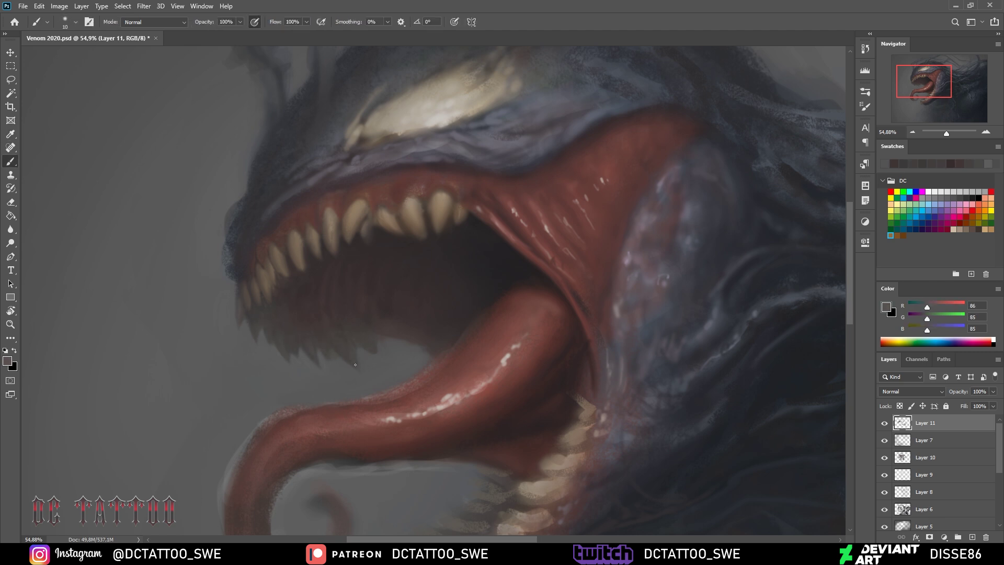
pyautogui.press(']')
# Pick the darkest mouth interior tones while adjusting the brush size
pyautogui.keyDown('alt'); pyautogui.click(347, 359); pyautogui.keyUp('alt')
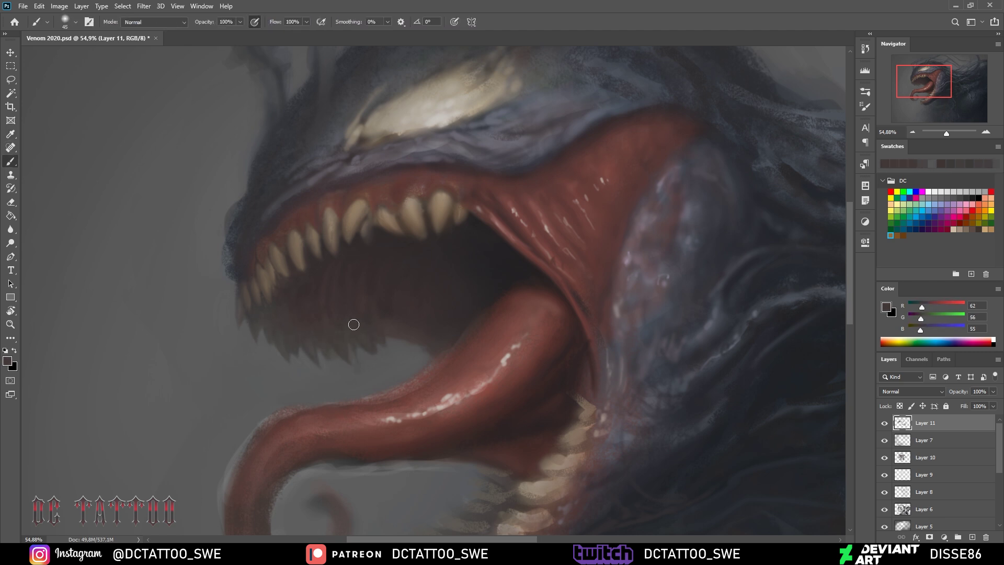
pyautogui.press(']')
pyautogui.press(']')
pyautogui.press(']')
pyautogui.keyDown('alt'); pyautogui.click(385, 327); pyautogui.keyUp('alt')
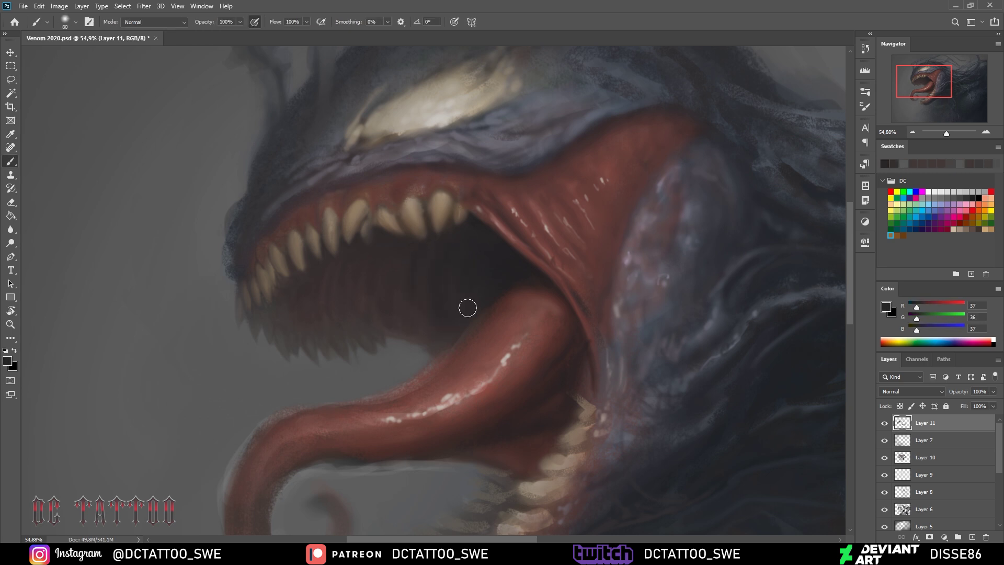
pyautogui.press('[')
pyautogui.press('[')
pyautogui.press('[')
pyautogui.press('[')
pyautogui.keyDown('alt'); pyautogui.click(354, 356); pyautogui.keyUp('alt')
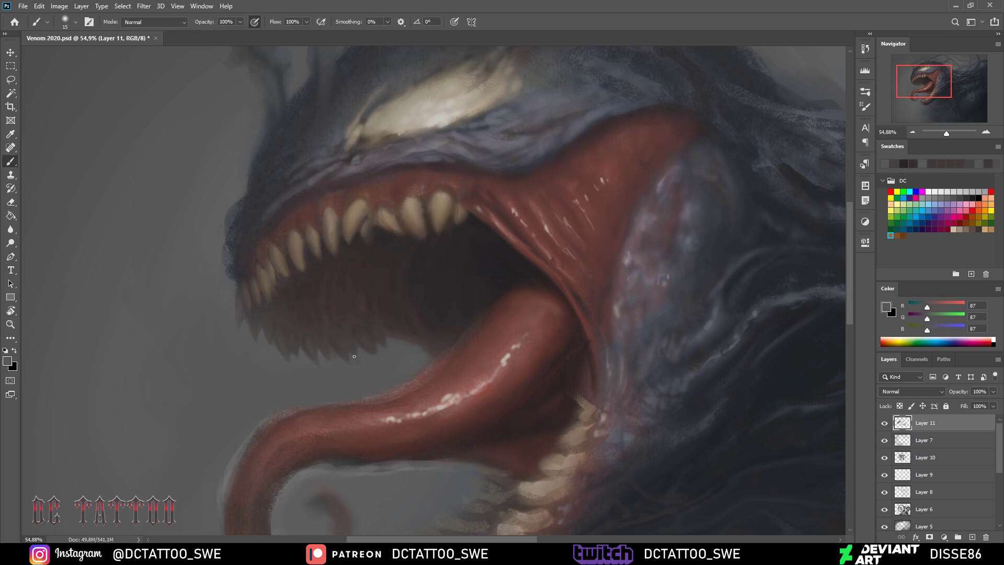
pyautogui.keyDown('alt'); pyautogui.click(361, 250); pyautogui.keyUp('alt')
pyautogui.press(']')
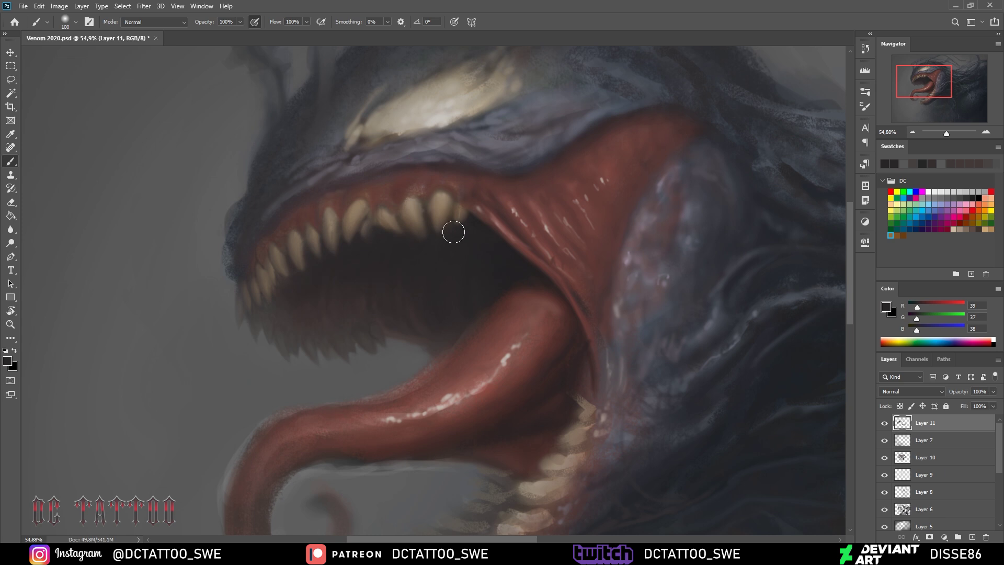
pyautogui.keyDown('alt'); pyautogui.click(471, 217); pyautogui.keyUp('alt')
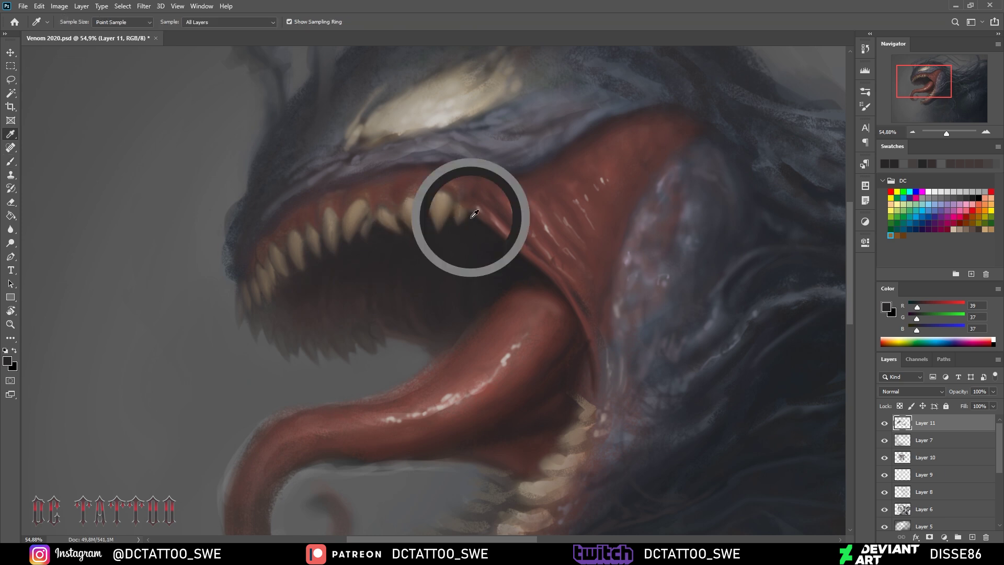
# Sample light and dark tongue reds to shade the tongue and upper gums
pyautogui.press(']')
pyautogui.press(']')
pyautogui.press(']')
pyautogui.keyDown('alt'); pyautogui.click(524, 314); pyautogui.keyUp('alt')
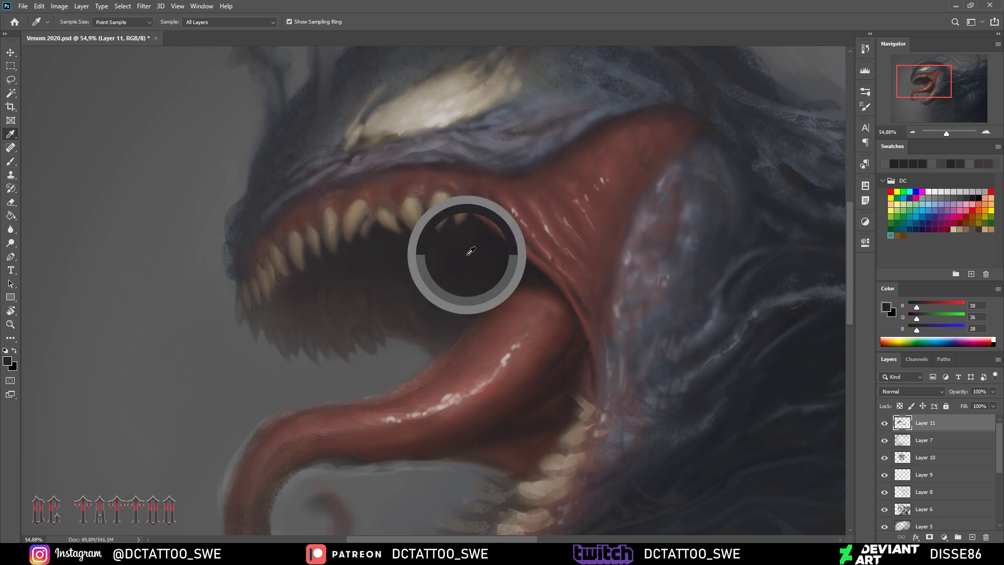
pyautogui.press('[')
pyautogui.press('[')
pyautogui.press('[')
pyautogui.press('[')
pyautogui.press('[')
pyautogui.press('[')
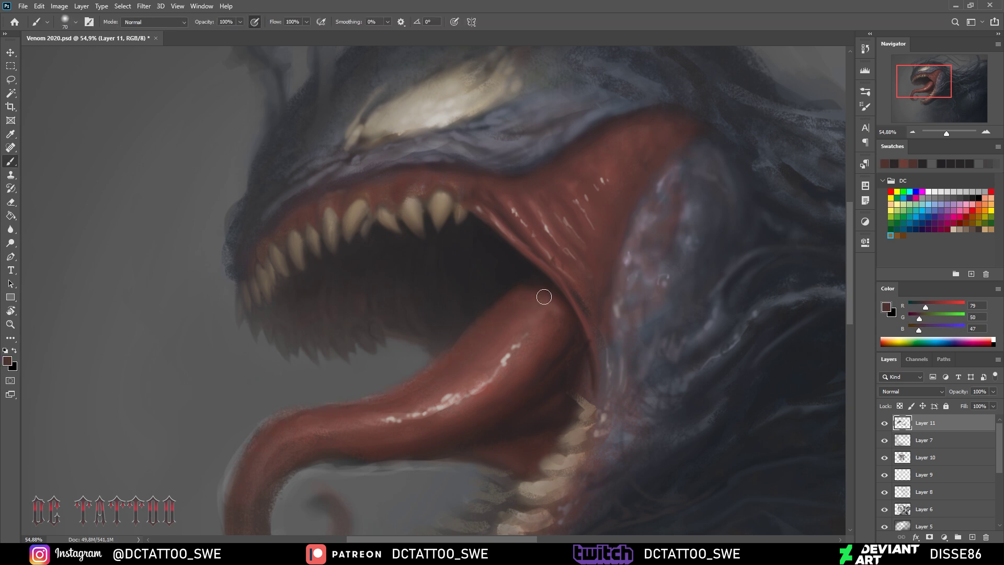
pyautogui.keyDown('alt'); pyautogui.click(467, 336); pyautogui.keyUp('alt')
pyautogui.keyDown('alt'); pyautogui.click(539, 317); pyautogui.keyUp('alt')
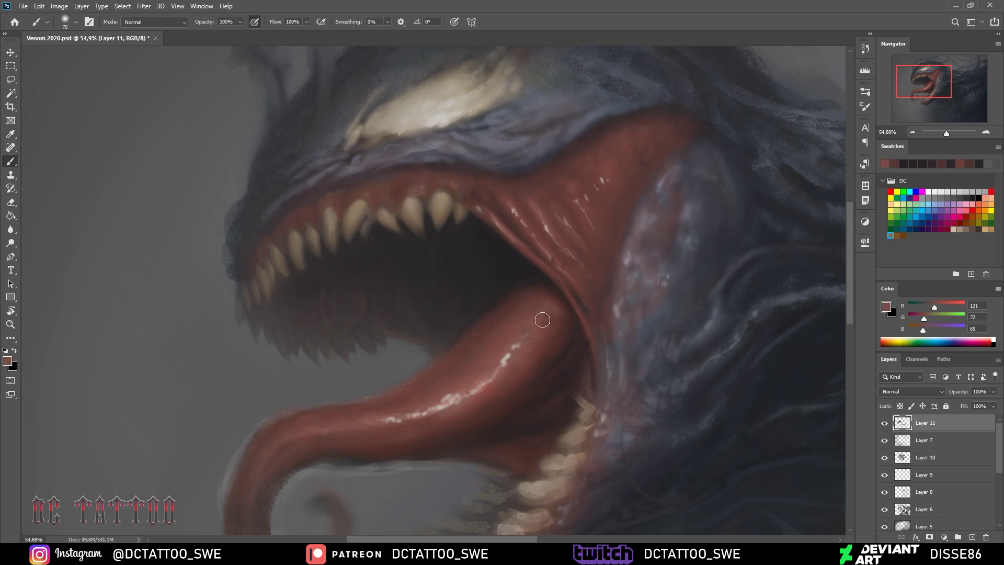
pyautogui.press(']')
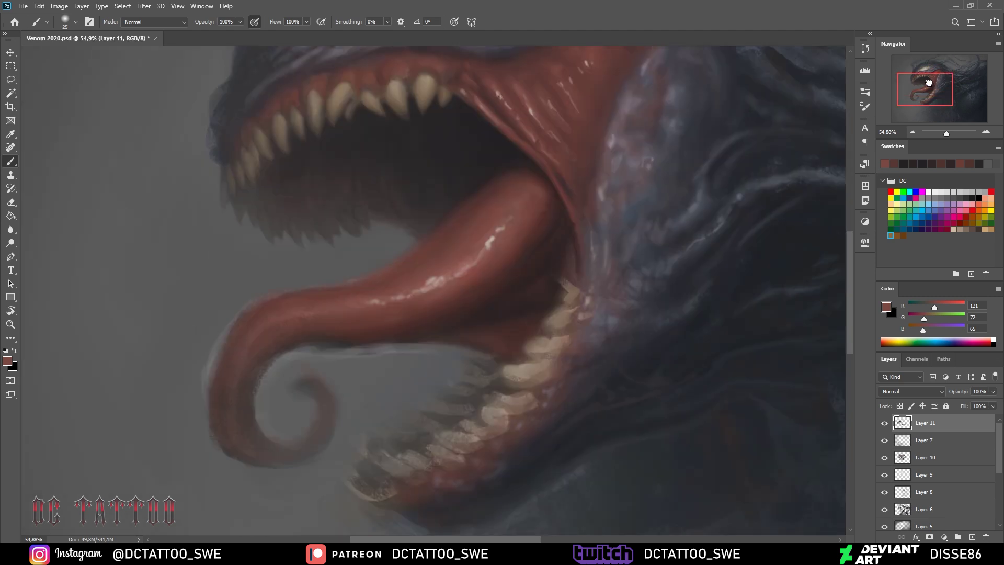
pyautogui.moveTo(654, 287); pyautogui.dragTo(659, 367)
# Sample dark jaw greys and the background grey to darken the muzzle edge
pyautogui.keyDown('alt'); pyautogui.click(245, 338); pyautogui.keyUp('alt')
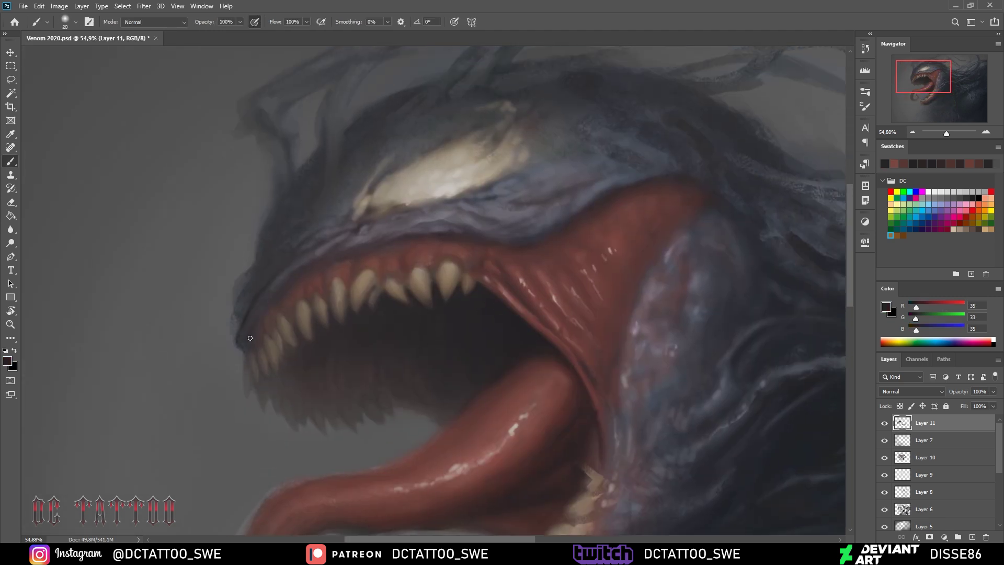
pyautogui.press(']')
pyautogui.keyDown('alt'); pyautogui.click(256, 323); pyautogui.keyUp('alt')
pyautogui.press('[')
pyautogui.keyDown('alt'); pyautogui.click(238, 303); pyautogui.keyUp('alt')
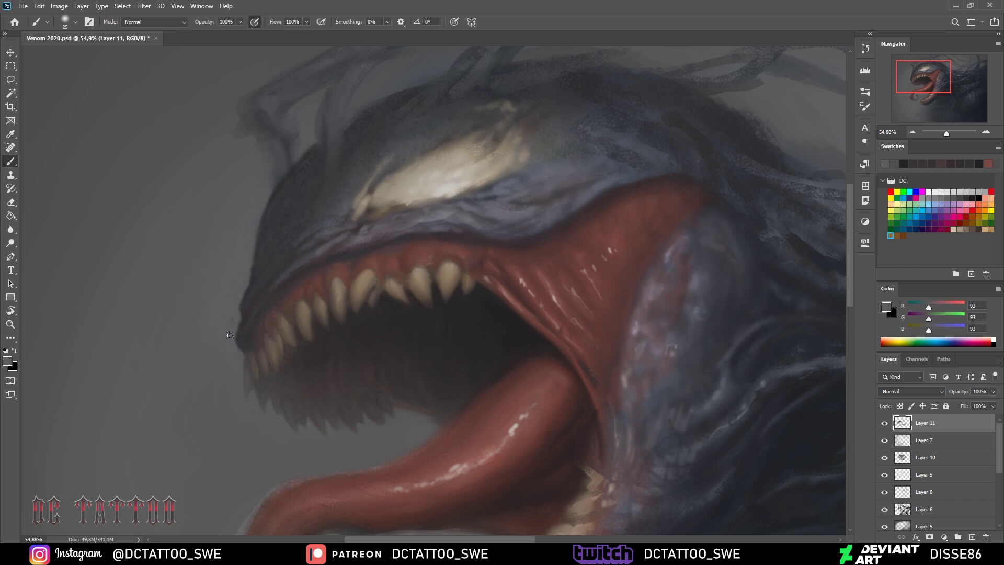
pyautogui.moveTo(923, 79); pyautogui.dragTo(930, 88)
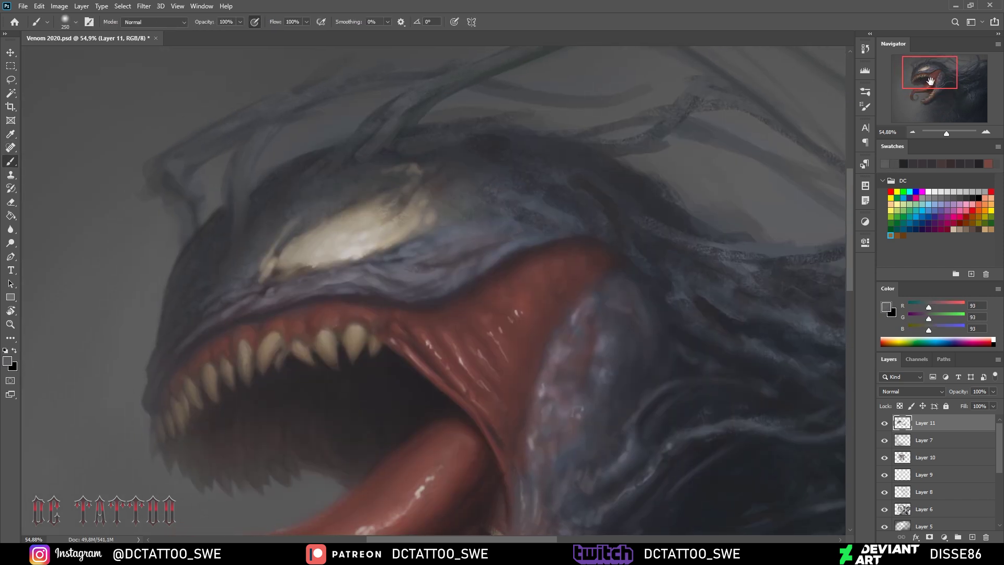
# Paint small red highlight strokes and dabs on the tongue
pyautogui.keyDown('alt'); pyautogui.click(204, 174); pyautogui.keyUp('alt')
pyautogui.press(']')
pyautogui.press(']')
pyautogui.keyDown('alt'); pyautogui.click(219, 268); pyautogui.keyUp('alt')
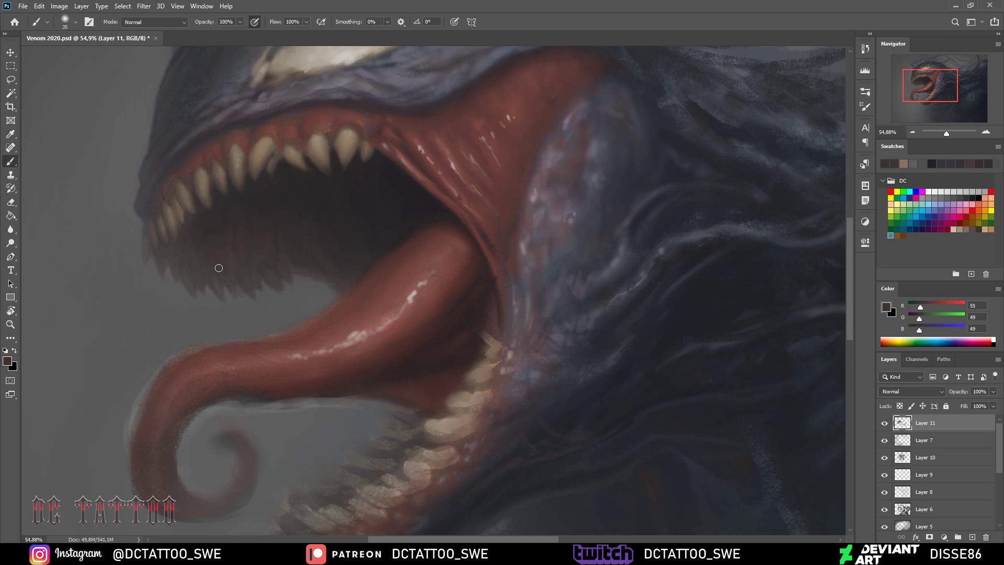
pyautogui.press('[')
pyautogui.press('[')
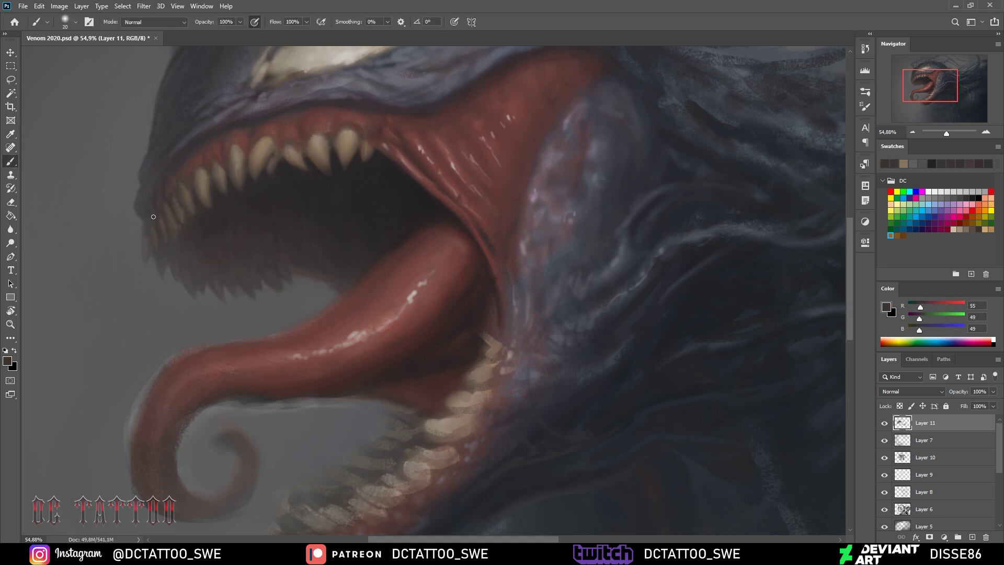
pyautogui.press('[')
pyautogui.press('[')
pyautogui.press('[')
pyautogui.keyDown('alt'); pyautogui.click(410, 298); pyautogui.keyUp('alt')
pyautogui.moveTo(413, 293); pyautogui.dragTo(350, 340)
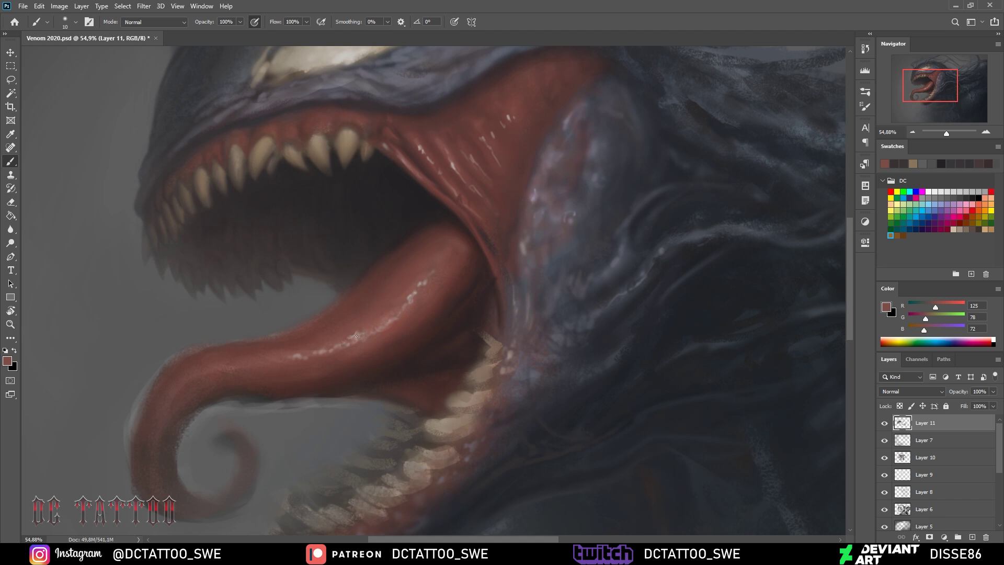
pyautogui.keyDown('alt'); pyautogui.click(399, 298); pyautogui.keyUp('alt')
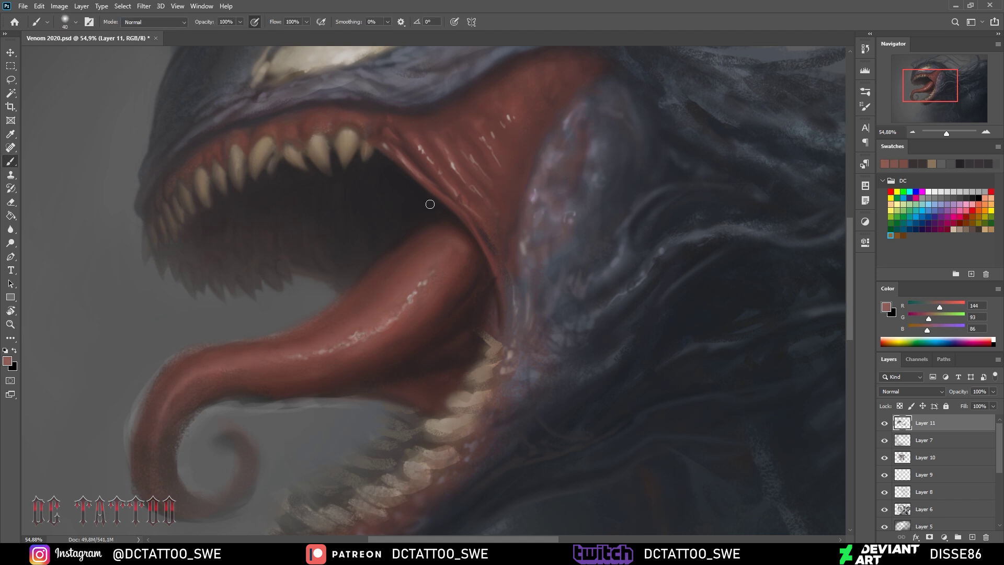
# Paint pale tooth-coloured strokes over the lower teeth
pyautogui.keyDown('alt'); pyautogui.click(464, 201); pyautogui.keyUp('alt')
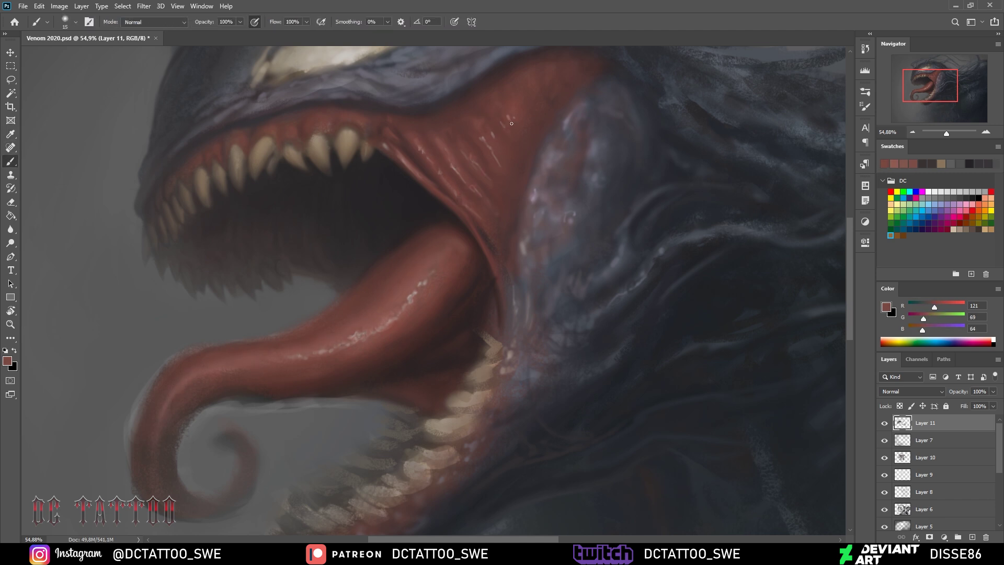
pyautogui.scroll(-1, 512, 123)
pyautogui.press(']')
pyautogui.keyDown('alt'); pyautogui.click(496, 282); pyautogui.keyUp('alt')
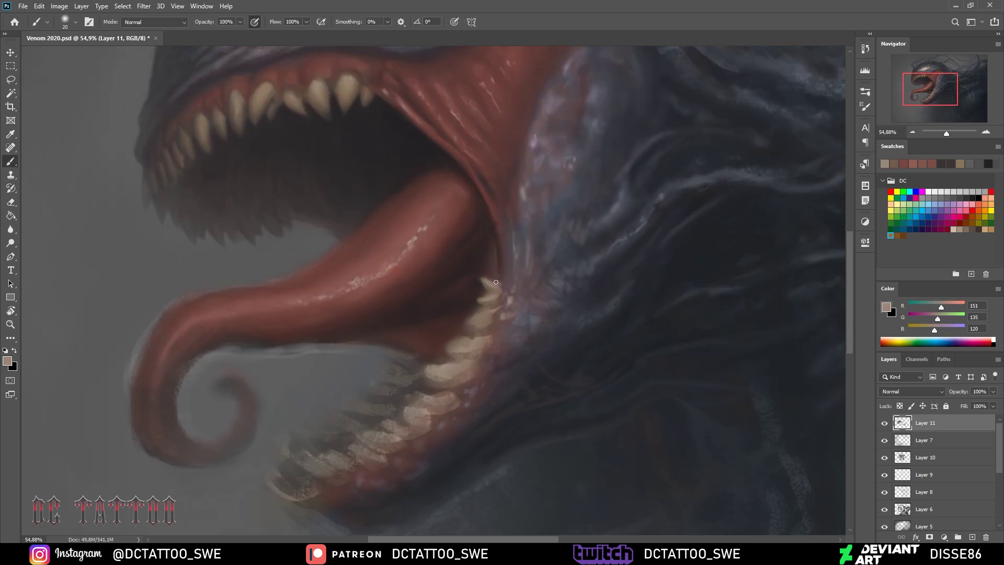
pyautogui.keyDown('alt'); pyautogui.click(494, 284); pyautogui.keyUp('alt')
pyautogui.press(']')
pyautogui.moveTo(492, 280)
pyautogui.mouseDown()
pyautogui.moveTo(499, 287)
pyautogui.moveTo(486, 309)
pyautogui.mouseUp()
pyautogui.keyDown('alt'); pyautogui.click(477, 190); pyautogui.keyUp('alt')
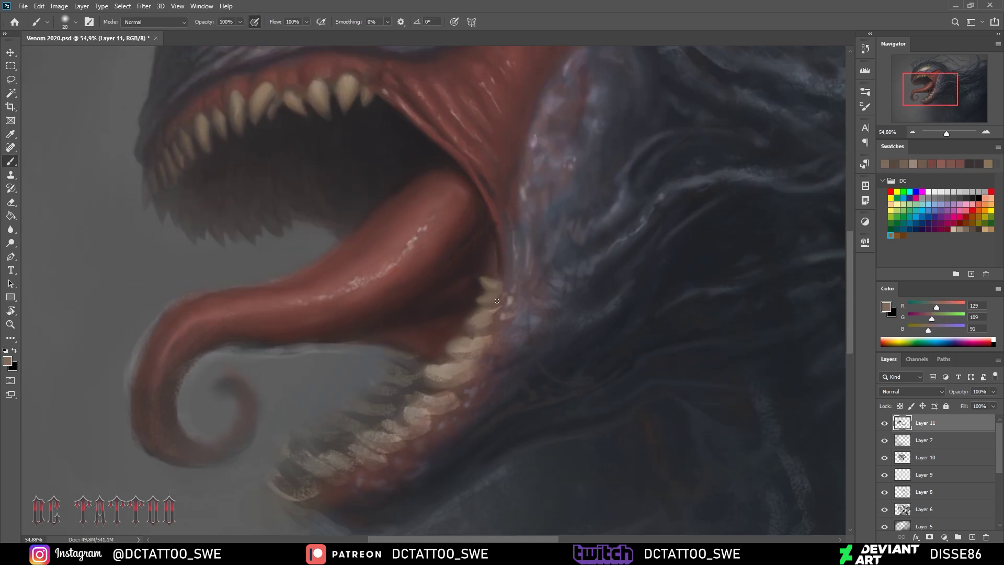
# Brighten an upper tooth with a light tone and sample brown gum tones
pyautogui.press(']')
pyautogui.keyDown('alt'); pyautogui.click(322, 104); pyautogui.keyUp('alt')
pyautogui.press('[')
pyautogui.press('[')
pyautogui.keyDown('alt'); pyautogui.click(481, 308); pyautogui.keyUp('alt')
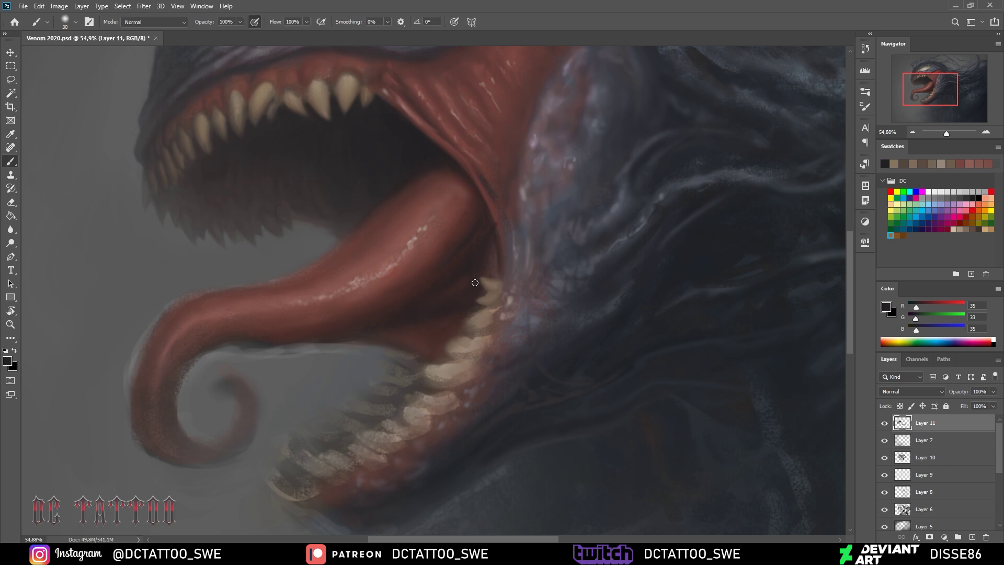
pyautogui.keyDown('alt'); pyautogui.click(494, 244); pyautogui.keyUp('alt')
pyautogui.keyDown('alt'); pyautogui.click(505, 133); pyautogui.keyUp('alt')
pyautogui.keyDown('alt'); pyautogui.click(496, 217); pyautogui.keyUp('alt')
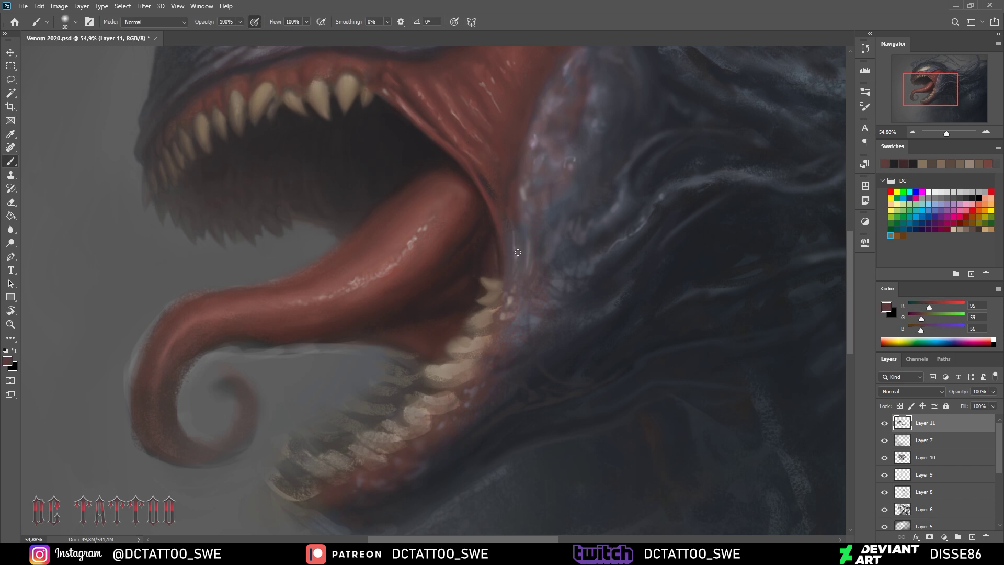
# Paint dark grey jagged spikes along the lower teeth, switching brush size between 9 and 20
pyautogui.press('[')
pyautogui.press('[')
pyautogui.press('[')
pyautogui.keyDown('alt'); pyautogui.click(503, 289); pyautogui.keyUp('alt')
pyautogui.press(']')
pyautogui.press(']')
pyautogui.keyDown('alt'); pyautogui.click(471, 319); pyautogui.keyUp('alt')
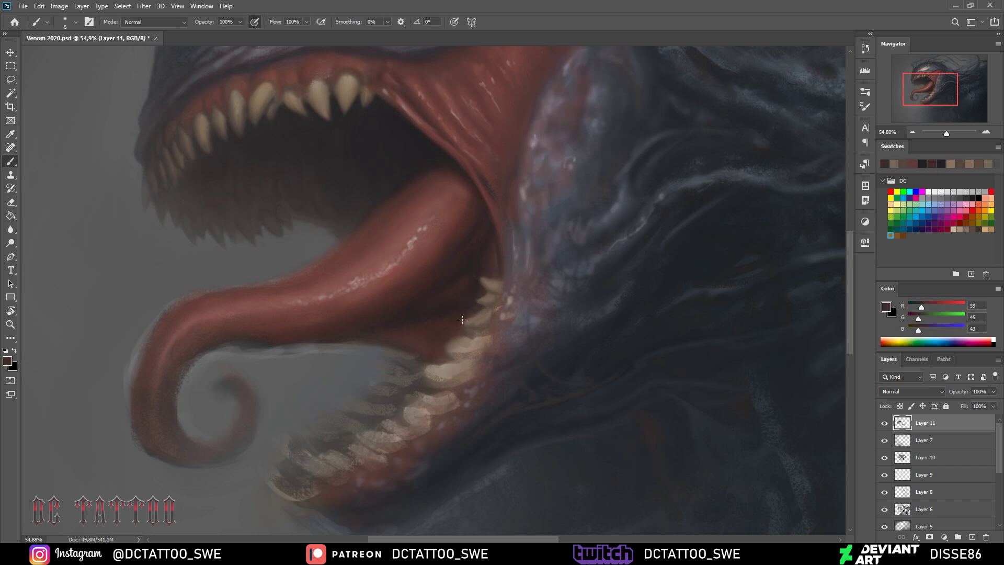
pyautogui.keyDown('alt'); pyautogui.click(463, 313); pyautogui.keyUp('alt')
pyautogui.press('[')
pyautogui.keyDown('alt'); pyautogui.click(481, 324); pyautogui.keyUp('alt')
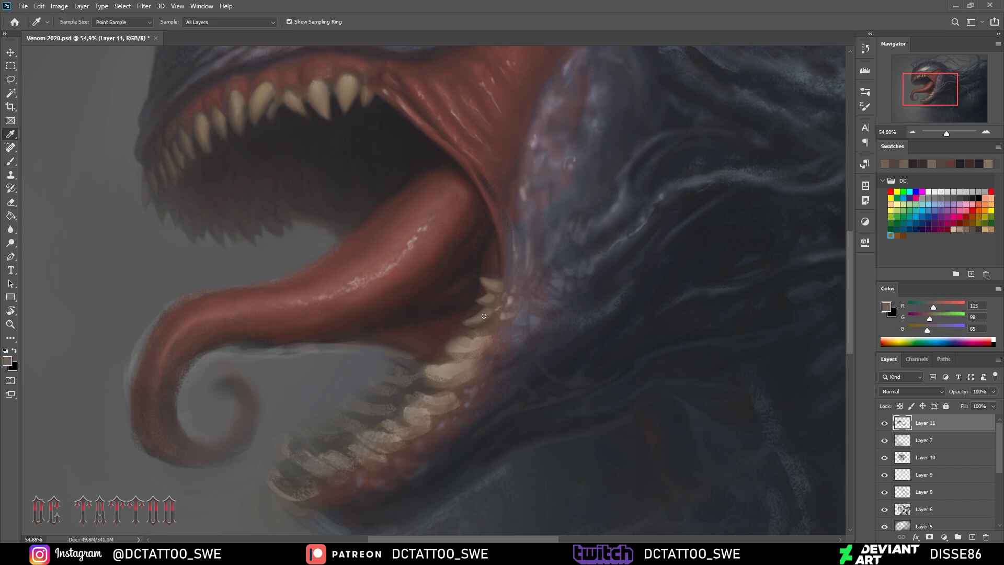
pyautogui.keyDown('alt'); pyautogui.click(413, 362); pyautogui.keyUp('alt')
pyautogui.moveTo(412, 362)
pyautogui.mouseDown()
pyautogui.moveTo(358, 400)
pyautogui.moveTo(408, 366)
pyautogui.moveTo(348, 386)
pyautogui.moveTo(366, 413)
pyautogui.moveTo(287, 467)
pyautogui.moveTo(297, 468)
pyautogui.mouseUp()
# Smooth the spikes with lighter grey, then add new dark spikes at the lower-left teeth
pyautogui.keyDown('alt'); pyautogui.click(387, 398); pyautogui.keyUp('alt')
pyautogui.press(']')
pyautogui.press(']')
pyautogui.keyDown('alt'); pyautogui.click(419, 375); pyautogui.keyUp('alt')
pyautogui.press('[')
pyautogui.keyDown('alt'); pyautogui.click(339, 432); pyautogui.keyUp('alt')
pyautogui.press('[')
pyautogui.keyDown('alt'); pyautogui.click(323, 447); pyautogui.keyUp('alt')
pyautogui.moveTo(284, 475)
pyautogui.mouseDown()
pyautogui.moveTo(252, 487)
pyautogui.moveTo(266, 475)
pyautogui.mouseUp()
# Paint sampled gum red over the back lower teeth with a size-25 brush
pyautogui.press(']')
pyautogui.press(']')
pyautogui.press(']')
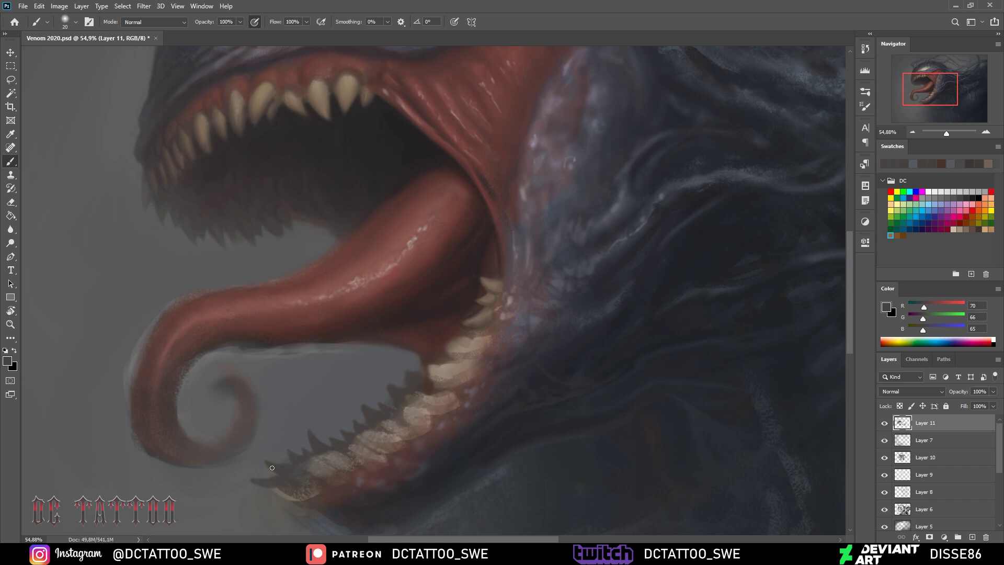
pyautogui.keyDown('alt'); pyautogui.click(271, 391); pyautogui.keyUp('alt')
pyautogui.keyDown('alt'); pyautogui.click(336, 341); pyautogui.keyUp('alt')
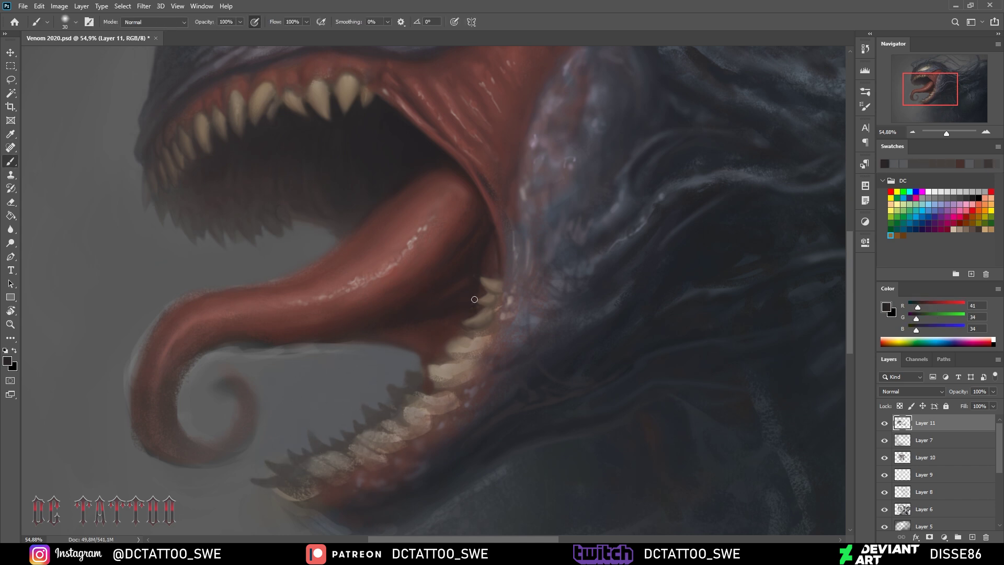
pyautogui.press('[')
pyautogui.press('[')
pyautogui.press('[')
pyautogui.keyDown('alt'); pyautogui.click(460, 314); pyautogui.keyUp('alt')
pyautogui.moveTo(443, 354)
pyautogui.mouseDown()
pyautogui.moveTo(455, 340)
pyautogui.moveTo(433, 363)
pyautogui.moveTo(434, 377)
pyautogui.mouseUp()
# Cover the lower-jaw teeth with a darker gum red using a size-60 brush
pyautogui.press('[')
pyautogui.press(']')
pyautogui.press(']')
pyautogui.press(']')
pyautogui.keyDown('alt'); pyautogui.click(460, 152); pyautogui.keyUp('alt')
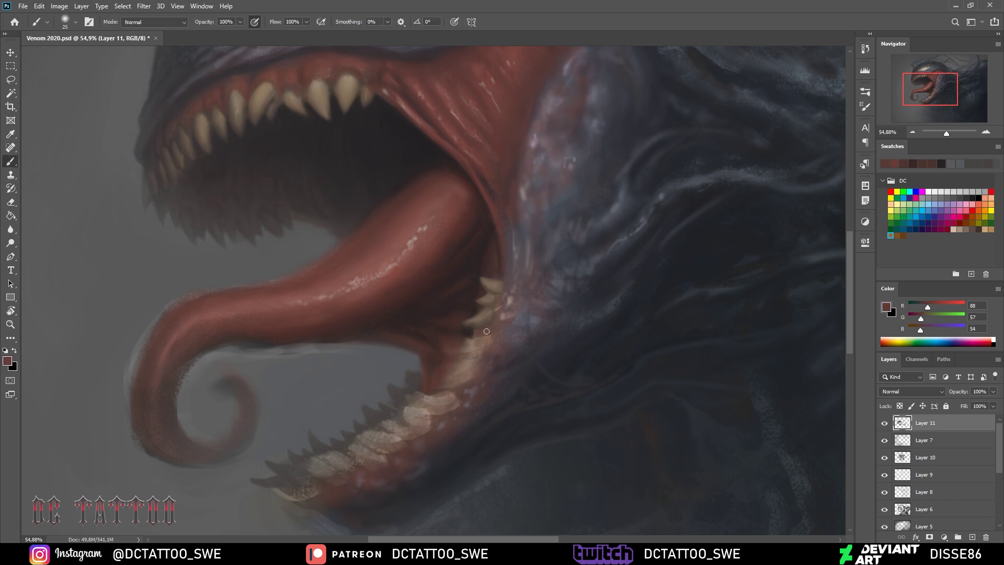
pyautogui.moveTo(482, 335)
pyautogui.mouseDown()
pyautogui.moveTo(435, 408)
pyautogui.moveTo(365, 470)
pyautogui.moveTo(416, 400)
pyautogui.mouseUp()
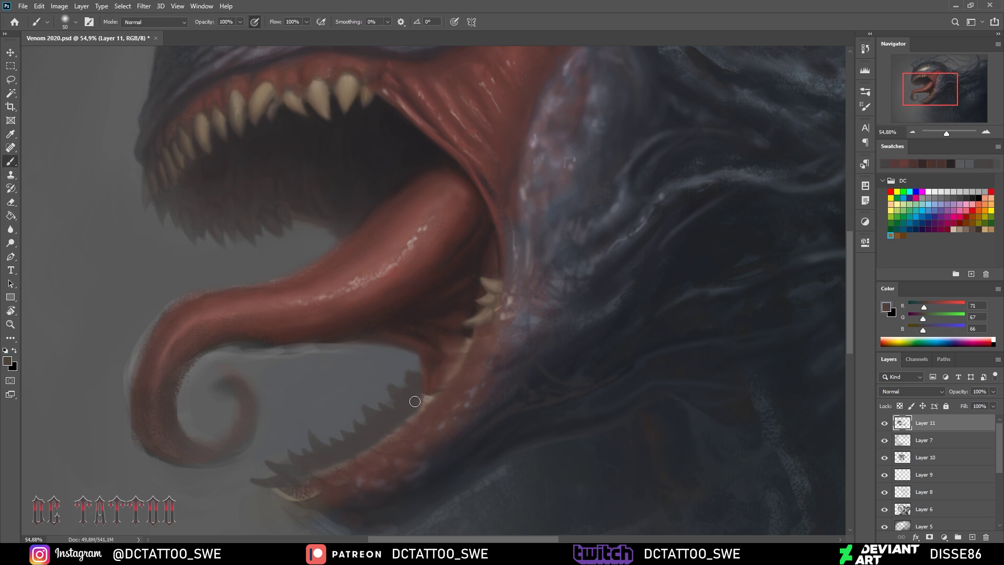
pyautogui.keyDown('alt'); pyautogui.click(495, 289); pyautogui.keyUp('alt')
pyautogui.click(487, 321)
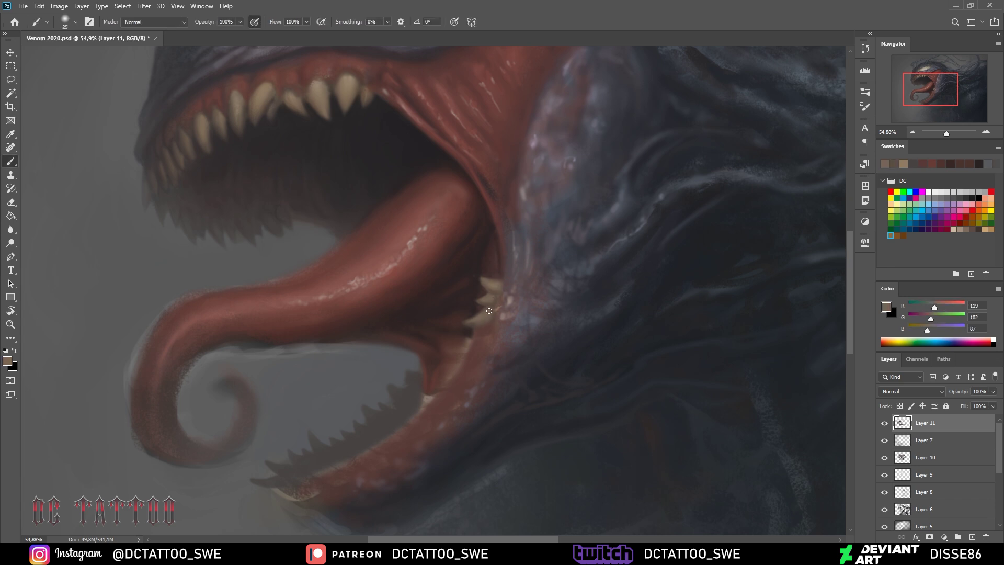
pyautogui.keyDown('alt'); pyautogui.click(507, 289); pyautogui.keyUp('alt')
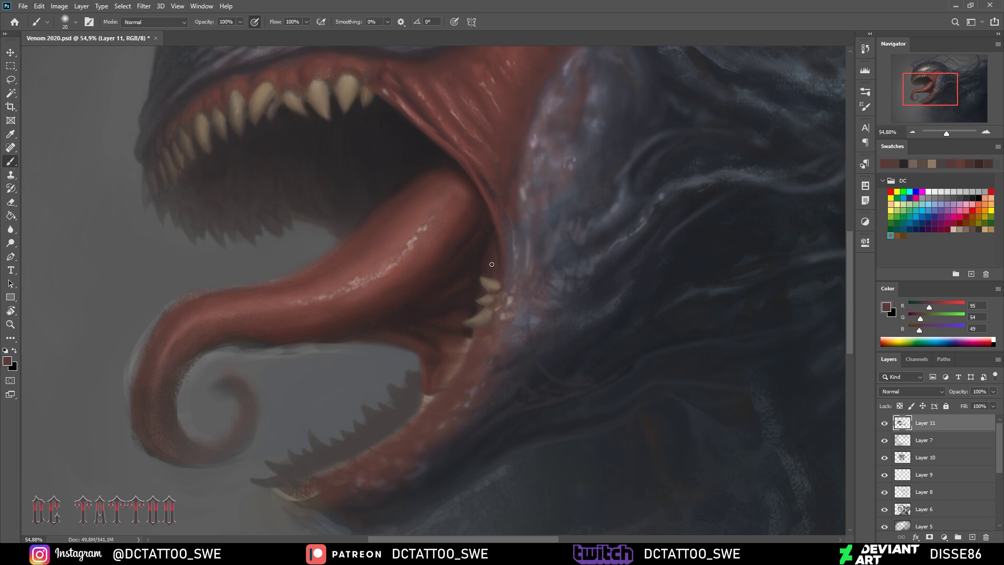
# Shade along the lower gum with dark red strokes at brush size 20
pyautogui.keyDown('alt'); pyautogui.click(256, 127); pyautogui.keyUp('alt')
pyautogui.keyDown('alt'); pyautogui.click(218, 111); pyautogui.keyUp('alt')
pyautogui.press(']')
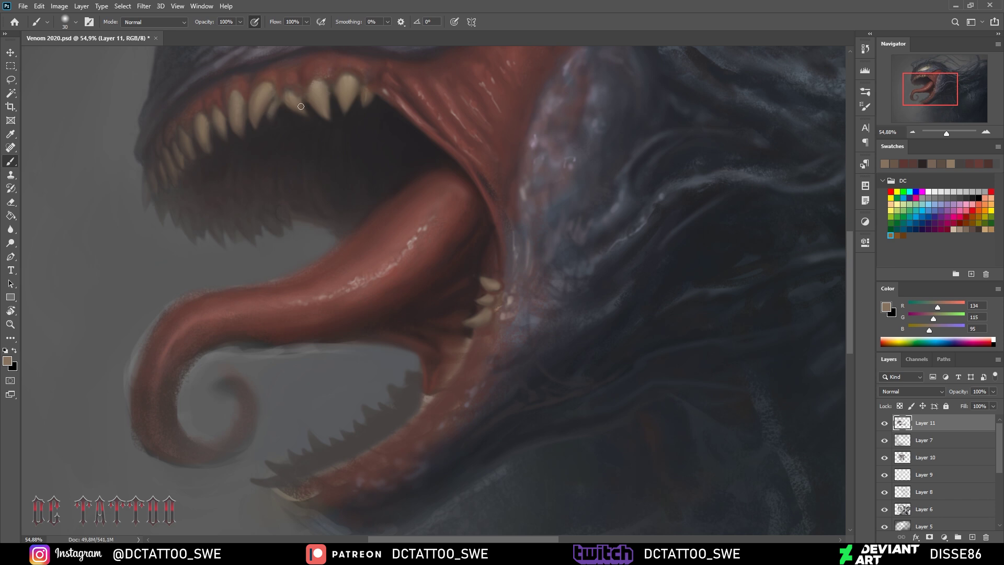
pyautogui.press('[')
pyautogui.press(']')
pyautogui.keyDown('alt'); pyautogui.click(444, 361); pyautogui.keyUp('alt')
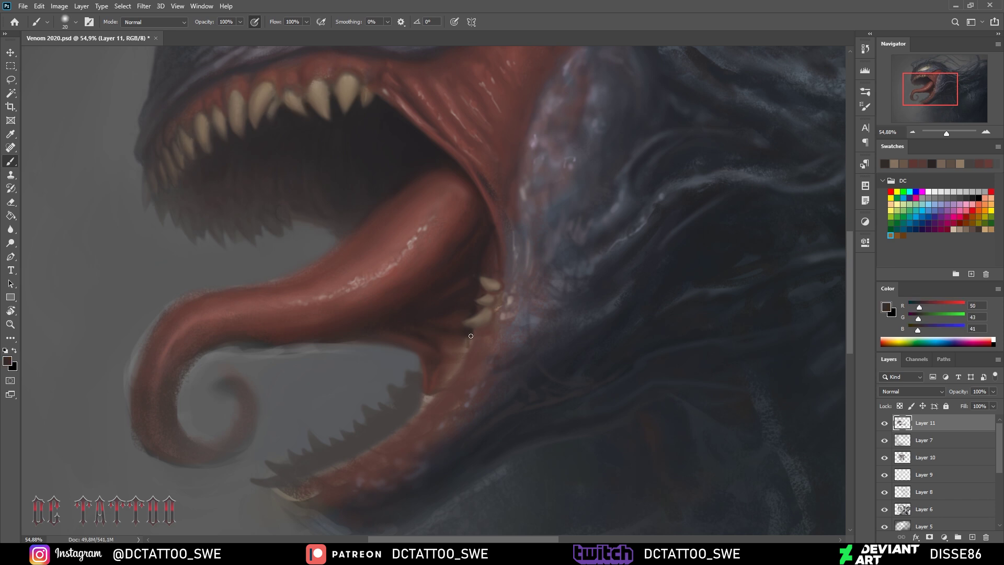
pyautogui.moveTo(468, 335)
pyautogui.mouseDown()
pyautogui.moveTo(445, 387)
pyautogui.moveTo(445, 334)
pyautogui.mouseUp()
pyautogui.moveTo(447, 372); pyautogui.dragTo(423, 406)
# Sketch thin near-black outlines of new fangs along the lower jaw's bottom edge
pyautogui.keyDown('alt'); pyautogui.click(421, 404); pyautogui.keyUp('alt')
pyautogui.press(']')
pyautogui.press(']')
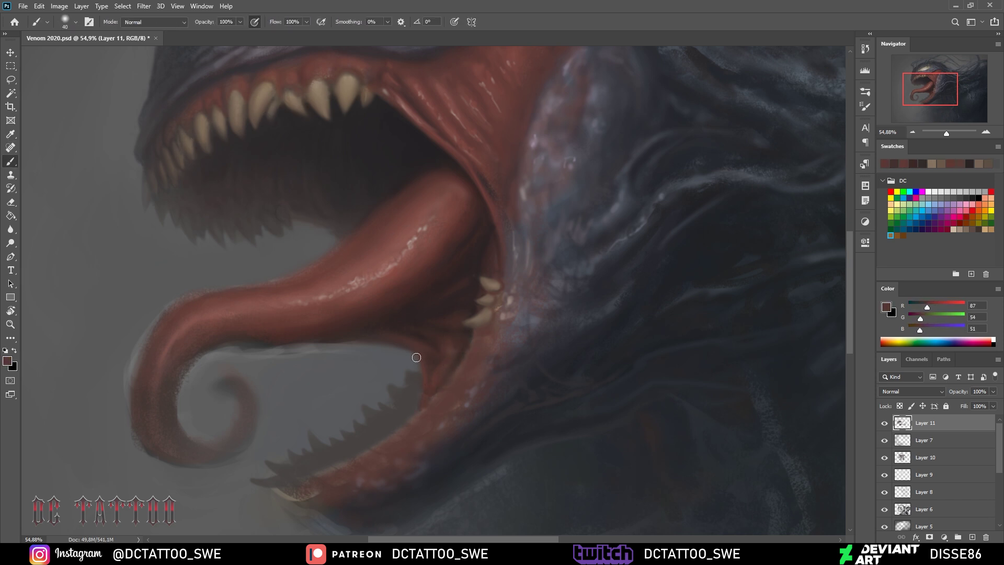
pyautogui.keyDown('alt'); pyautogui.click(395, 319); pyautogui.keyUp('alt')
pyautogui.press('[')
pyautogui.press('[')
pyautogui.press('[')
pyautogui.keyDown('alt'); pyautogui.click(379, 342); pyautogui.keyUp('alt')
pyautogui.press('[')
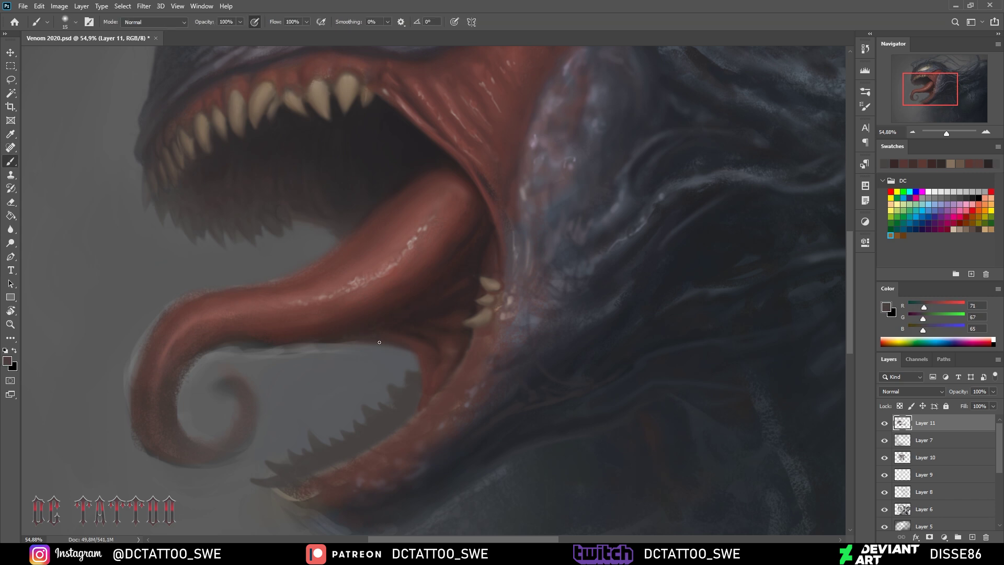
pyautogui.keyDown('alt'); pyautogui.click(483, 327); pyautogui.keyUp('alt')
pyautogui.keyDown('alt'); pyautogui.click(475, 334); pyautogui.keyUp('alt')
pyautogui.press('[')
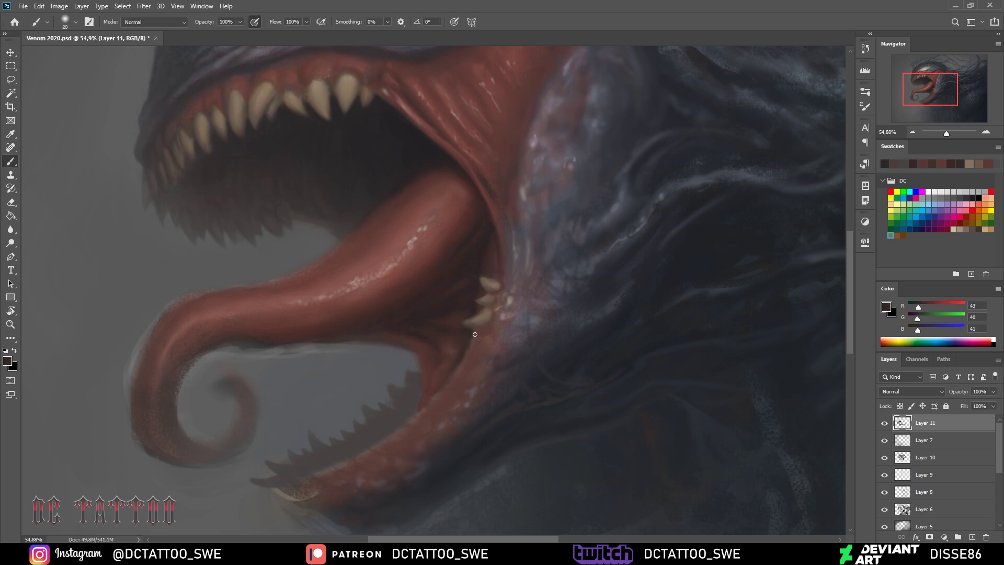
pyautogui.moveTo(261, 469); pyautogui.dragTo(322, 482)
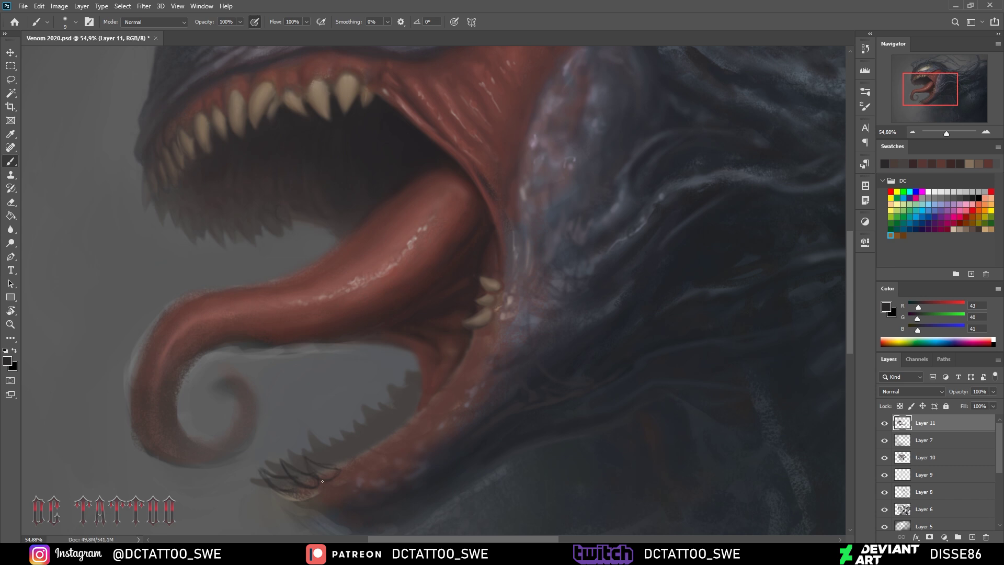
pyautogui.moveTo(344, 417); pyautogui.dragTo(382, 454)
pyautogui.moveTo(286, 494); pyautogui.dragTo(267, 503)
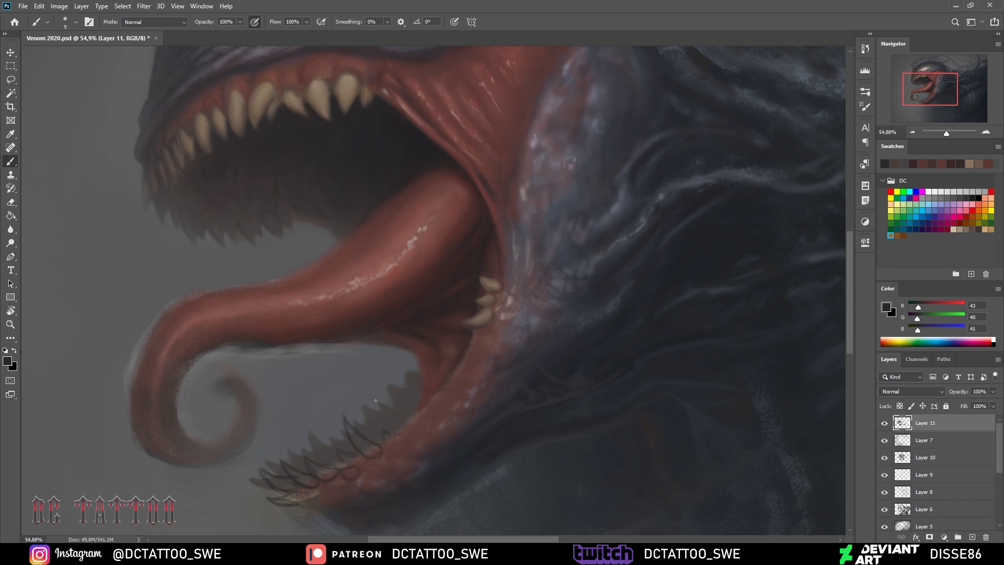
pyautogui.moveTo(392, 432); pyautogui.dragTo(403, 431)
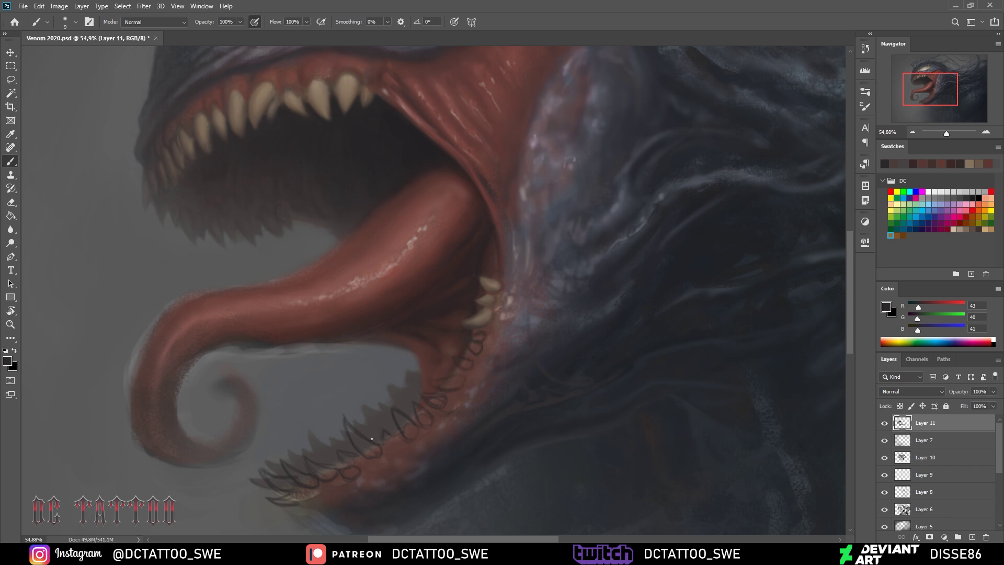
# Fill in the sketched lower-jaw teeth with a warm brown tone using a larger brush
pyautogui.keyDown('alt'); pyautogui.click(297, 498); pyautogui.keyUp('alt')
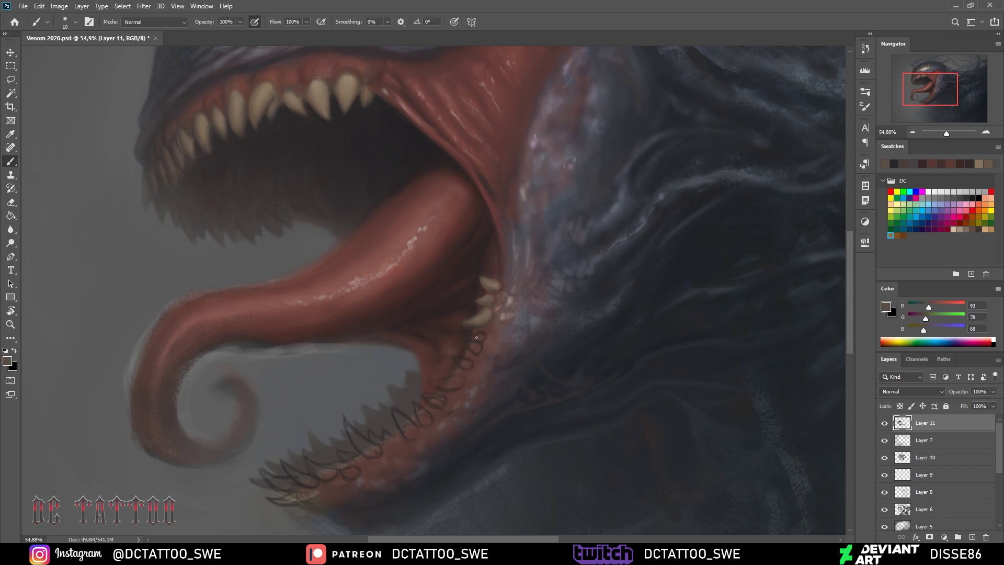
pyautogui.press(']')
pyautogui.press(']')
pyautogui.moveTo(461, 362)
pyautogui.mouseDown()
pyautogui.moveTo(457, 377)
pyautogui.moveTo(398, 417)
pyautogui.mouseUp()
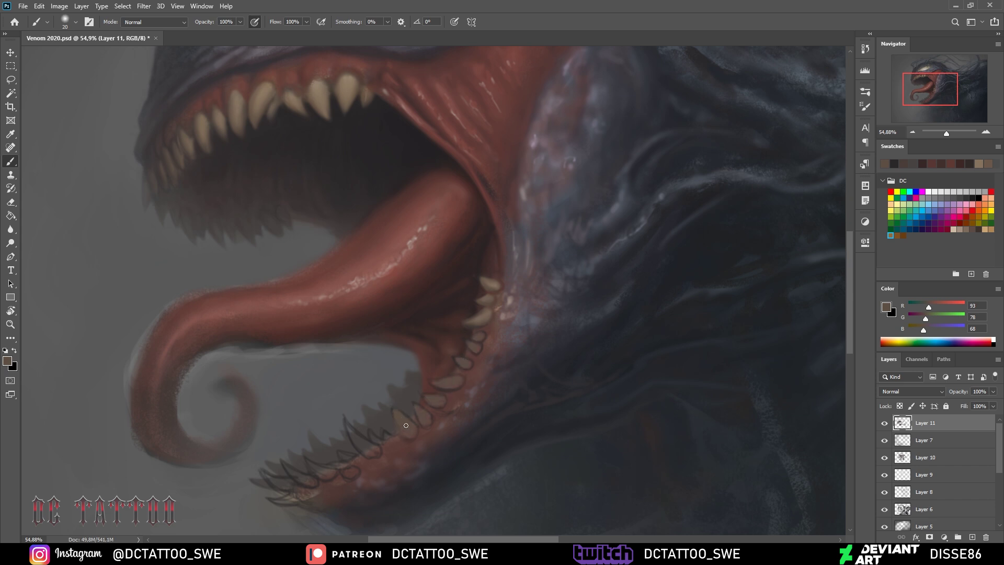
pyautogui.moveTo(368, 450)
pyautogui.mouseDown()
pyautogui.moveTo(348, 471)
pyautogui.moveTo(296, 478)
pyautogui.moveTo(286, 501)
pyautogui.mouseUp()
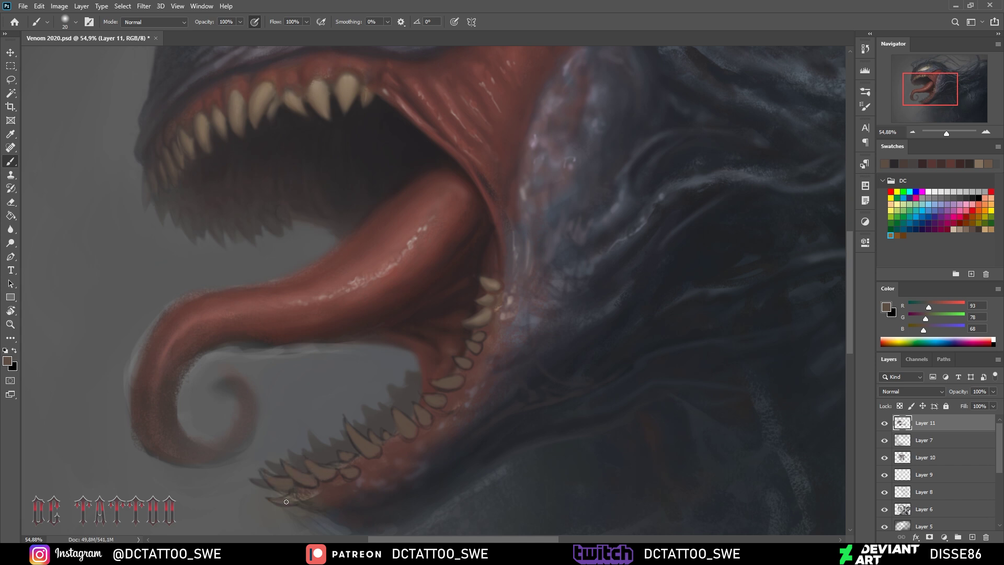
# Lighten the lower-jaw teeth with a tan tooth colour, sampling nearby reds and darks
pyautogui.keyDown('alt'); pyautogui.click(285, 496); pyautogui.keyUp('alt')
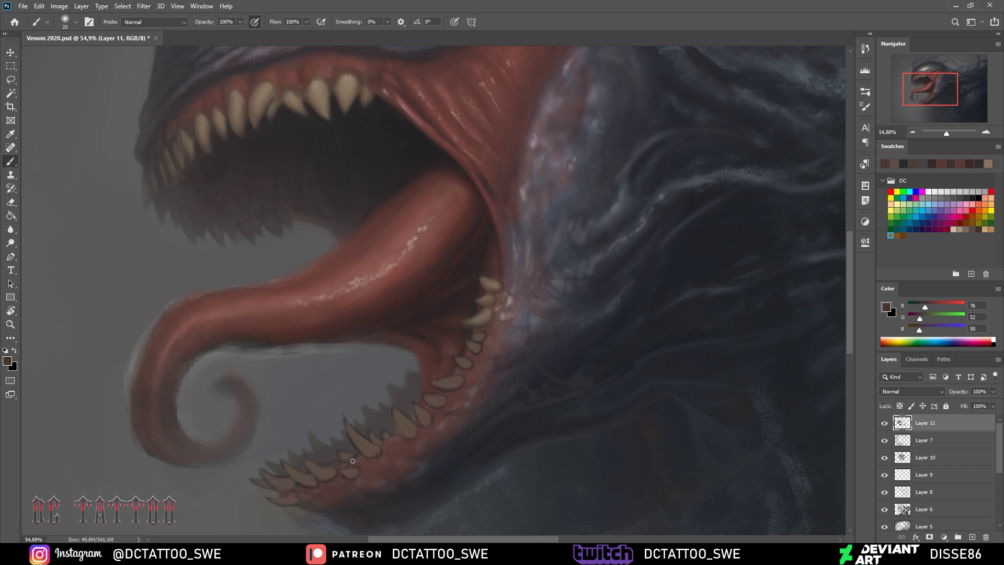
pyautogui.press(']')
pyautogui.press('[')
pyautogui.keyDown('alt'); pyautogui.click(376, 88); pyautogui.keyUp('alt')
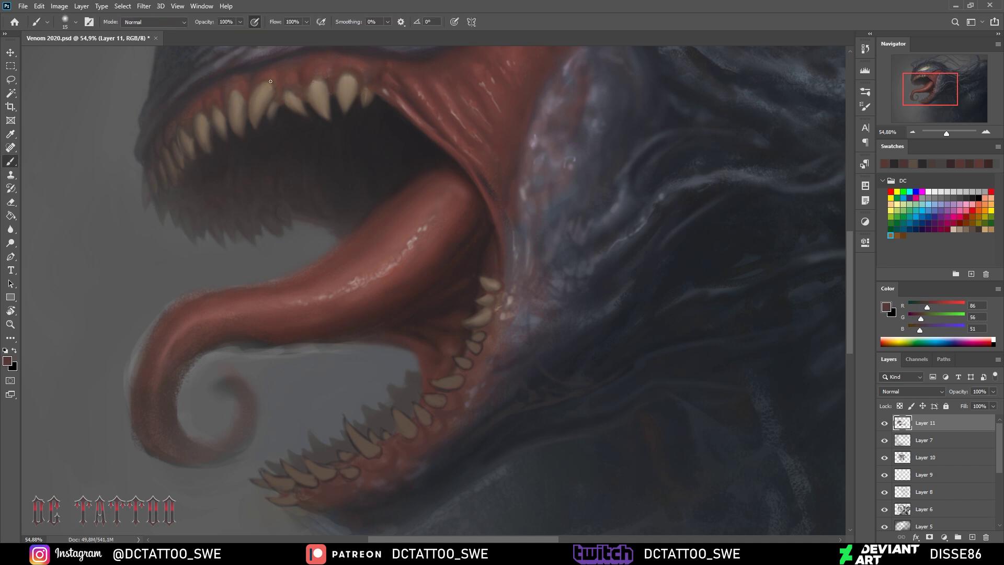
pyautogui.keyDown('alt'); pyautogui.click(477, 318); pyautogui.keyUp('alt')
pyautogui.moveTo(434, 403); pyautogui.dragTo(280, 482)
pyautogui.keyDown('alt'); pyautogui.click(274, 470); pyautogui.keyUp('alt')
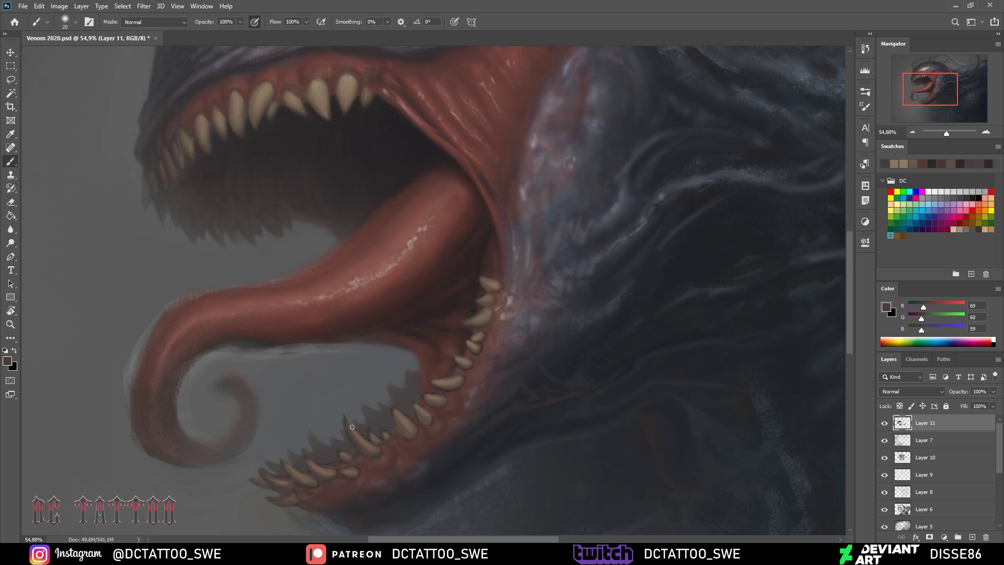
pyautogui.keyDown('alt'); pyautogui.click(408, 427); pyautogui.keyUp('alt')
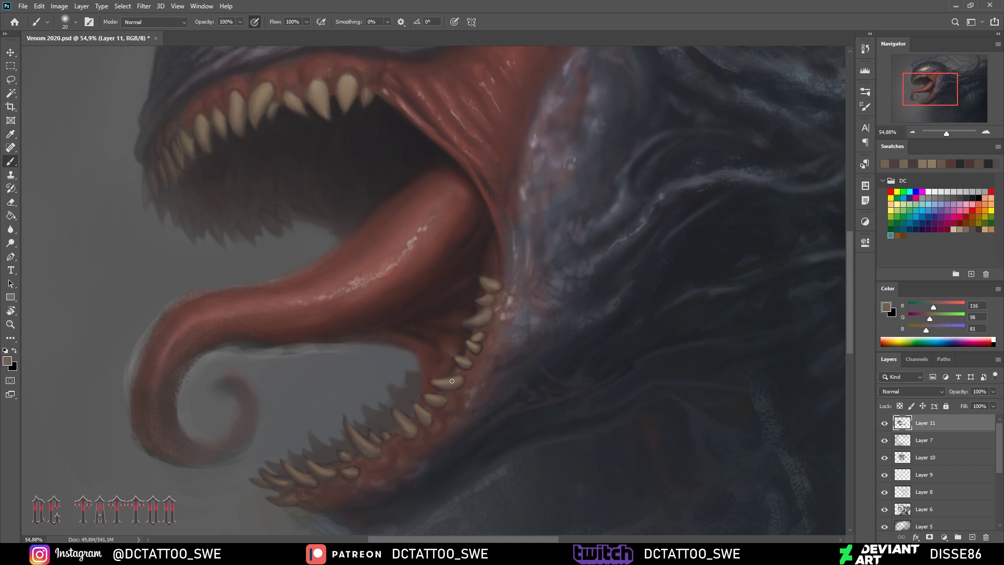
pyautogui.keyDown('alt'); pyautogui.click(179, 382); pyautogui.keyUp('alt')
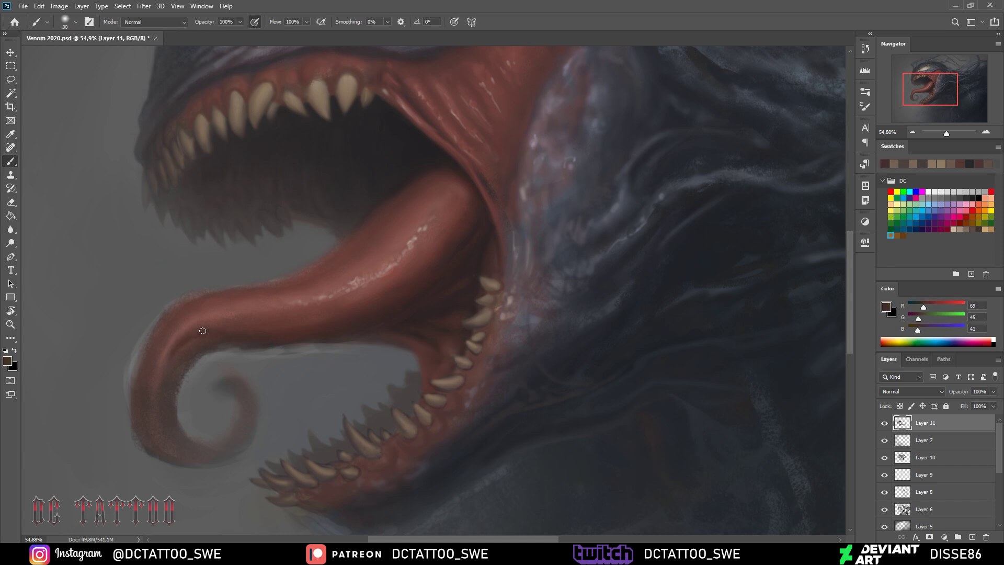
# Trim the outer edge of the tongue curl back with background grey
pyautogui.keyDown('alt'); pyautogui.click(283, 322); pyautogui.keyUp('alt')
pyautogui.press(']')
pyautogui.press(']')
pyautogui.press(']')
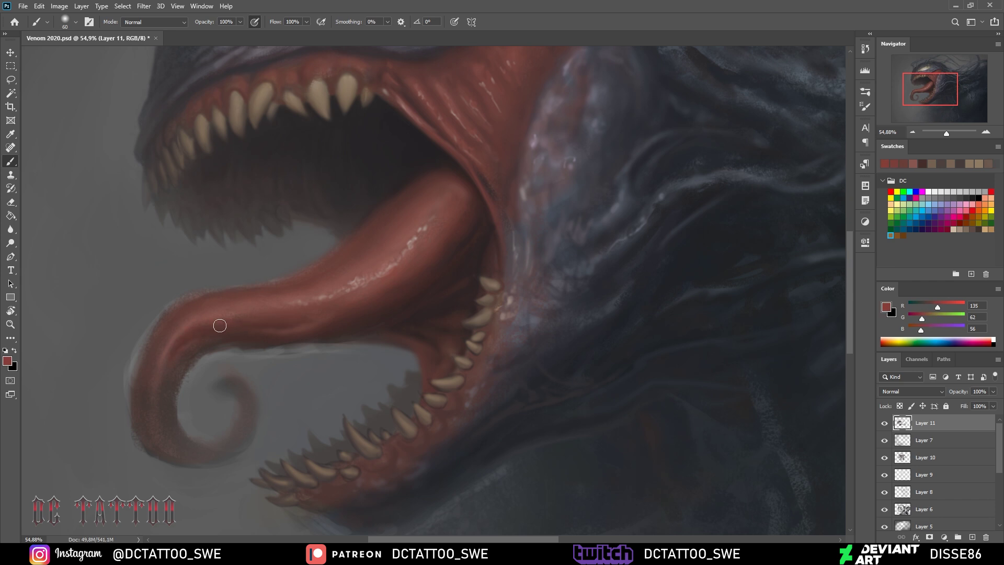
pyautogui.press('[')
pyautogui.press('[')
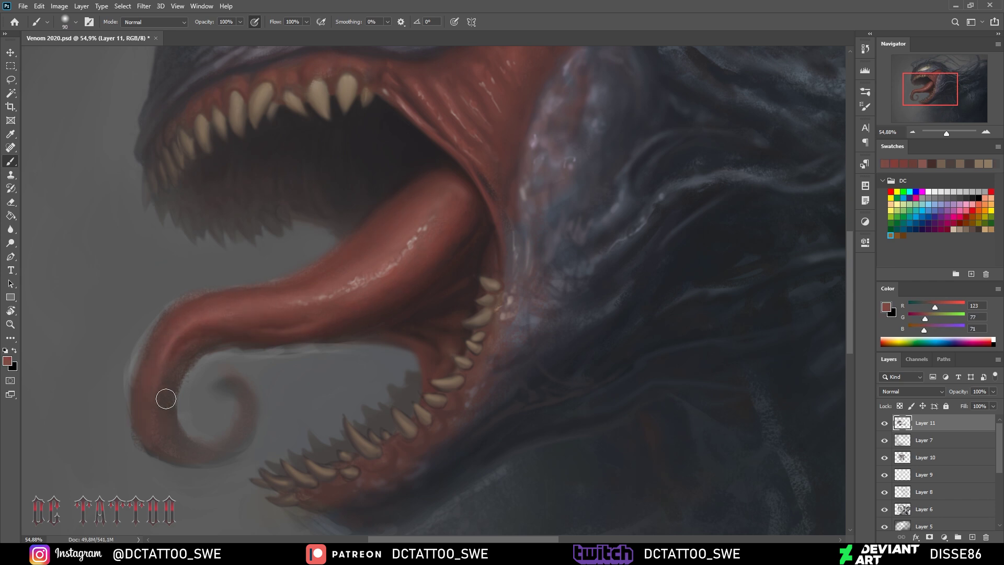
pyautogui.keyDown('alt'); pyautogui.click(157, 403); pyautogui.keyUp('alt')
pyautogui.press('[')
pyautogui.press('[')
pyautogui.press('[')
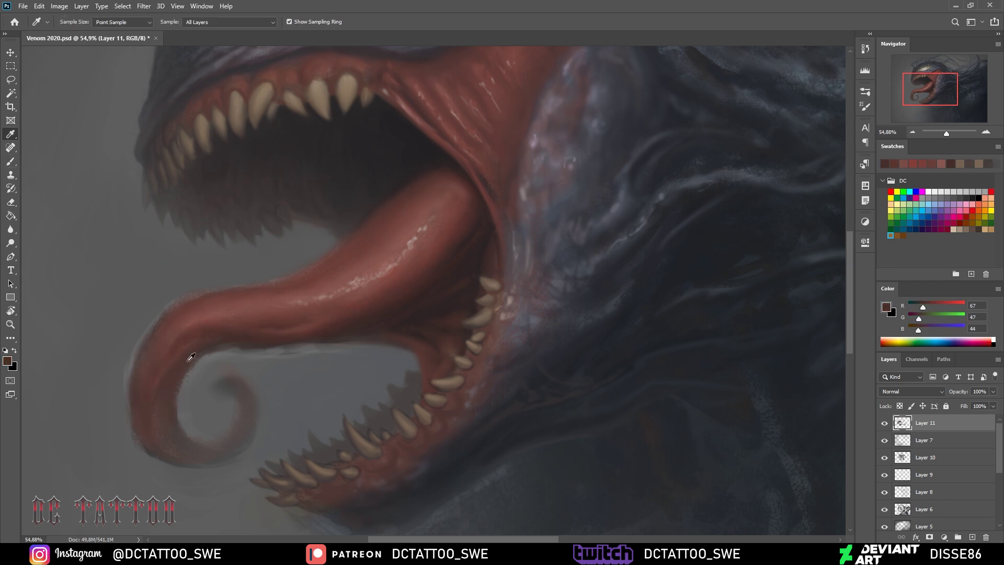
pyautogui.keyDown('alt'); pyautogui.click(157, 366); pyautogui.keyUp('alt')
pyautogui.press(']')
pyautogui.press(']')
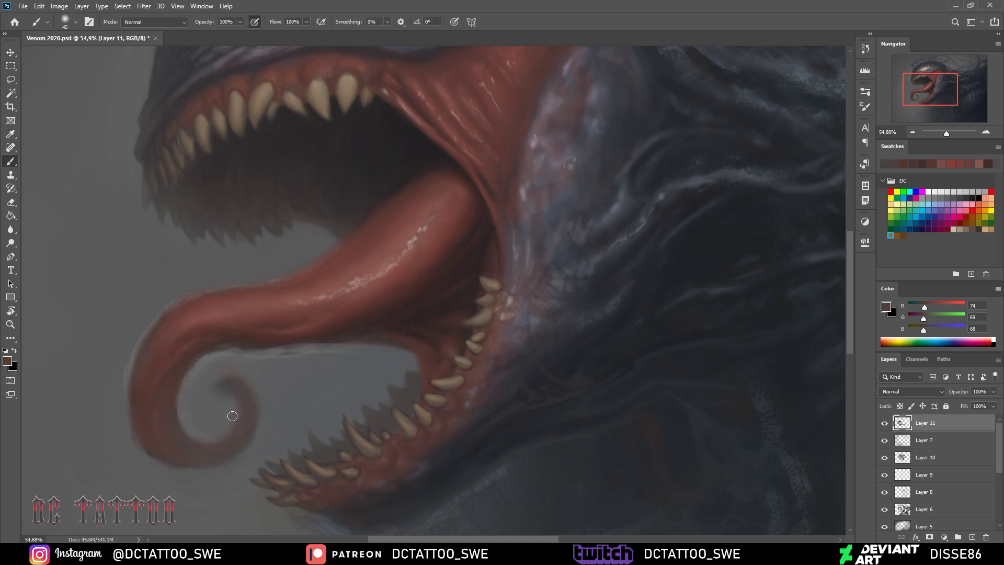
pyautogui.keyDown('alt'); pyautogui.click(227, 412); pyautogui.keyUp('alt')
pyautogui.moveTo(225, 414); pyautogui.dragTo(251, 420)
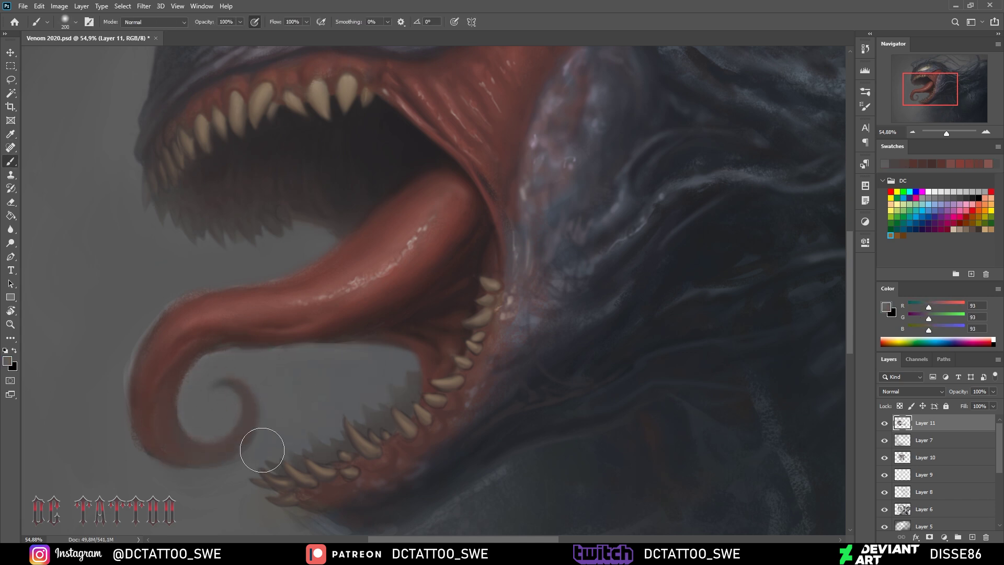
# Sample background greys and tongue reds, resizing the brush for finer tongue-curl edges
pyautogui.keyDown('alt'); pyautogui.click(115, 392); pyautogui.keyUp('alt')
pyautogui.keyDown('alt'); pyautogui.click(181, 378); pyautogui.keyUp('alt')
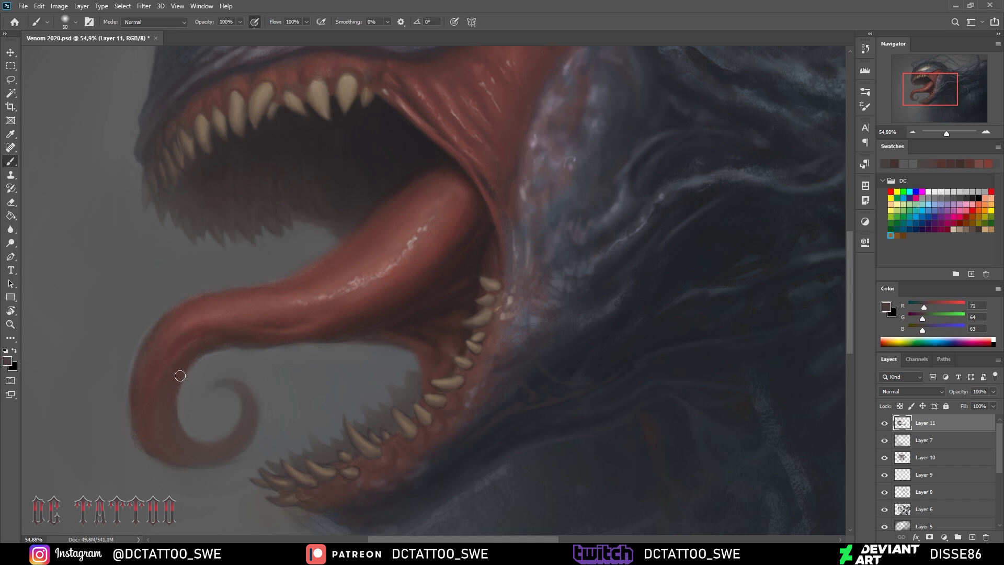
pyautogui.press('[')
pyautogui.press('[')
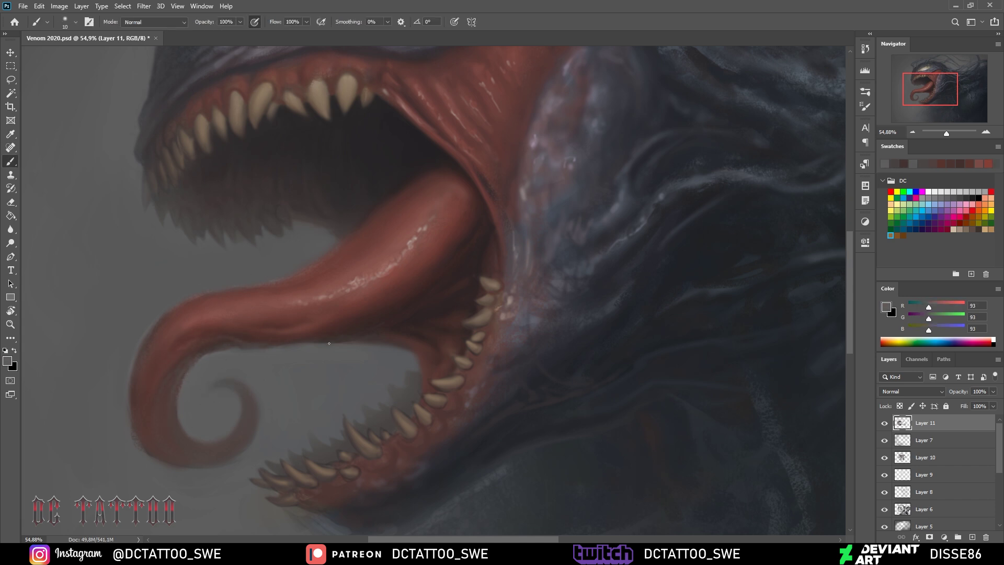
pyautogui.keyDown('alt'); pyautogui.click(298, 338); pyautogui.keyUp('alt')
pyautogui.press(']')
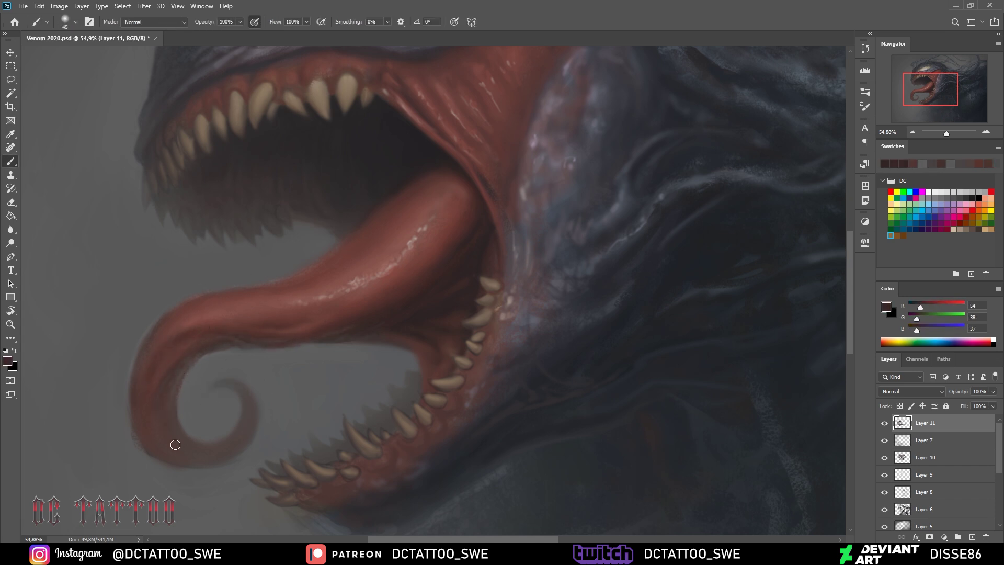
pyautogui.press(']')
pyautogui.press(']')
pyautogui.press(']')
pyautogui.keyDown('alt'); pyautogui.click(156, 399); pyautogui.keyUp('alt')
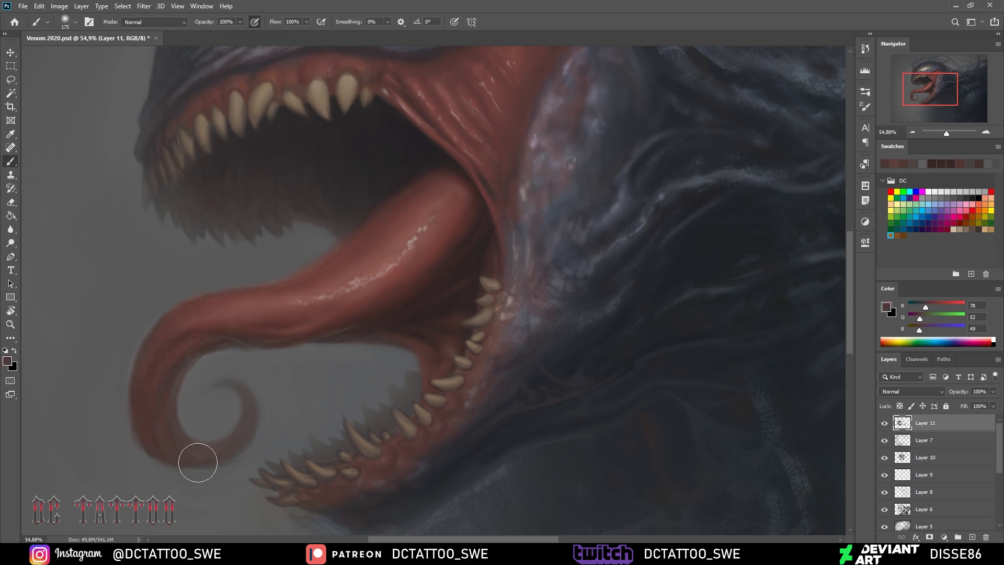
pyautogui.press('[')
pyautogui.press('[')
pyautogui.press('[')
# Pick up grey and grey-brown tones at adjusted brush sizes for blending the tongue tip
pyautogui.keyDown('alt'); pyautogui.click(189, 357); pyautogui.keyUp('alt')
pyautogui.keyDown('alt'); pyautogui.click(124, 473); pyautogui.keyUp('alt')
pyautogui.press(']')
pyautogui.keyDown('alt'); pyautogui.click(146, 201); pyautogui.keyUp('alt')
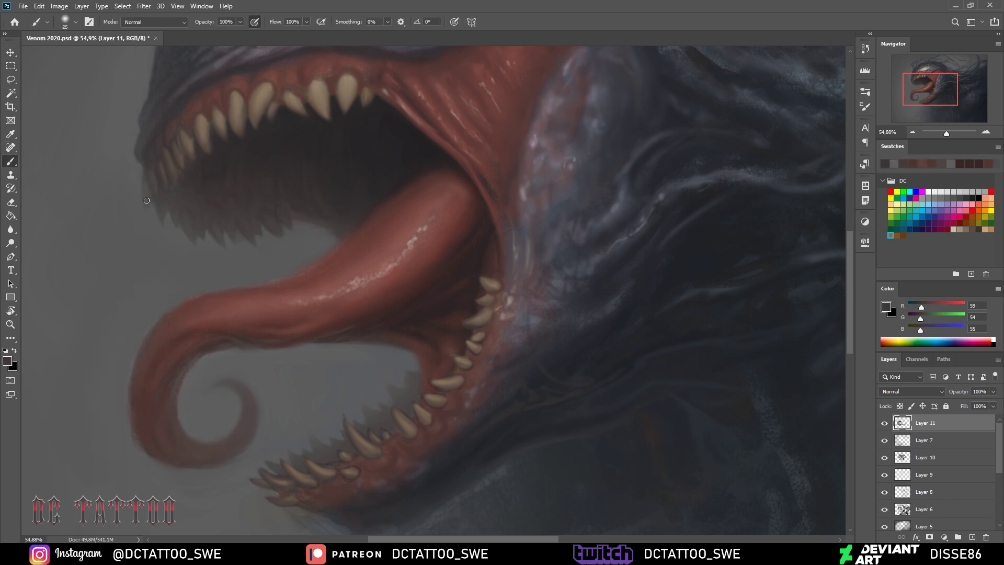
pyautogui.press(']')
pyautogui.keyDown('alt'); pyautogui.click(140, 175); pyautogui.keyUp('alt')
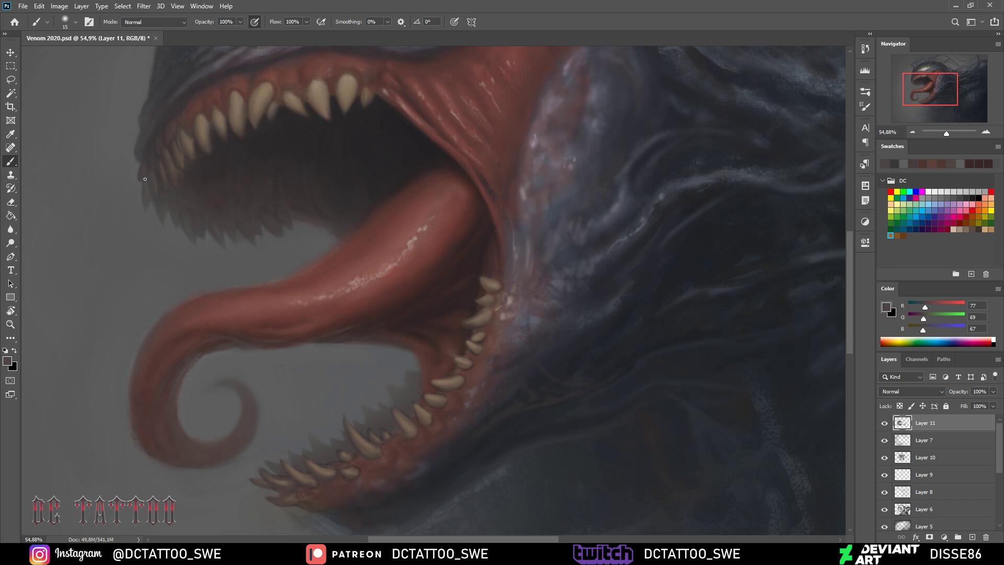
pyautogui.keyDown('alt'); pyautogui.click(157, 194); pyautogui.keyUp('alt')
# Sample inner-mouth reds with an enlarged brush while viewing the upper jaw and tongue
pyautogui.moveTo(459, 129); pyautogui.dragTo(414, 302)
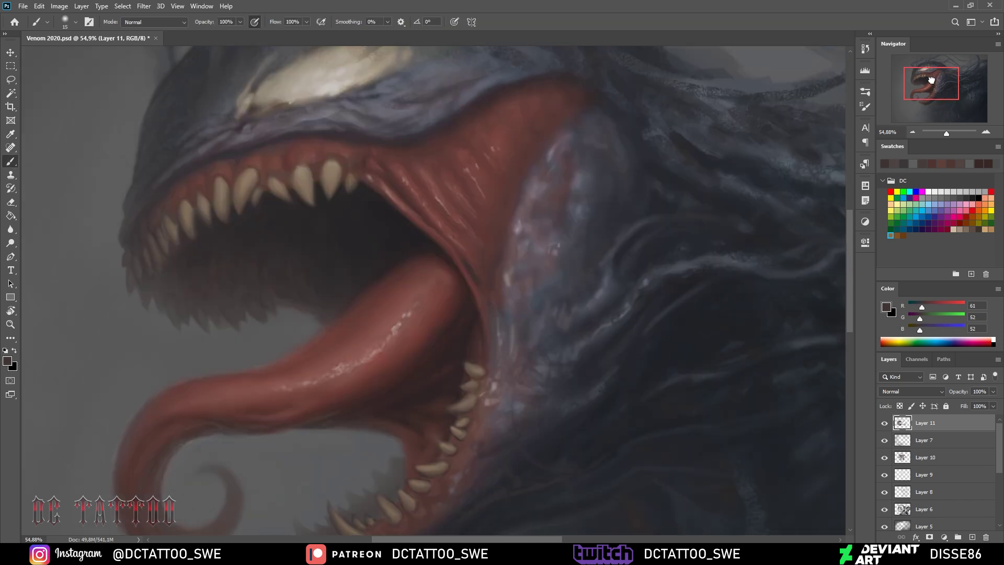
pyautogui.press(']')
pyautogui.press(']')
pyautogui.press(']')
pyautogui.keyDown('alt'); pyautogui.click(414, 302); pyautogui.keyUp('alt')
pyautogui.keyDown('alt'); pyautogui.click(429, 247); pyautogui.keyUp('alt')
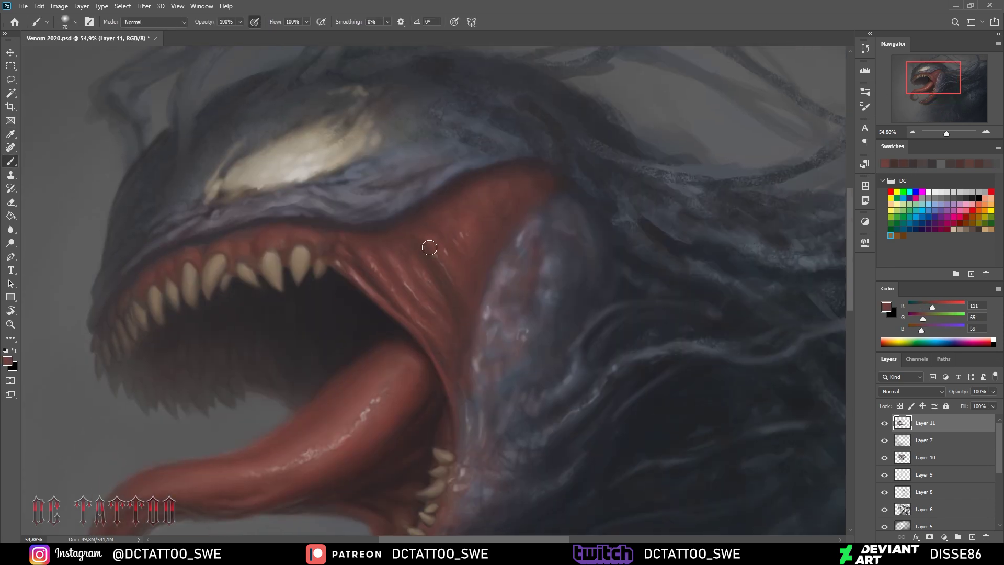
pyautogui.keyDown('alt'); pyautogui.click(453, 334); pyautogui.keyUp('alt')
pyautogui.press(']')
pyautogui.press(']')
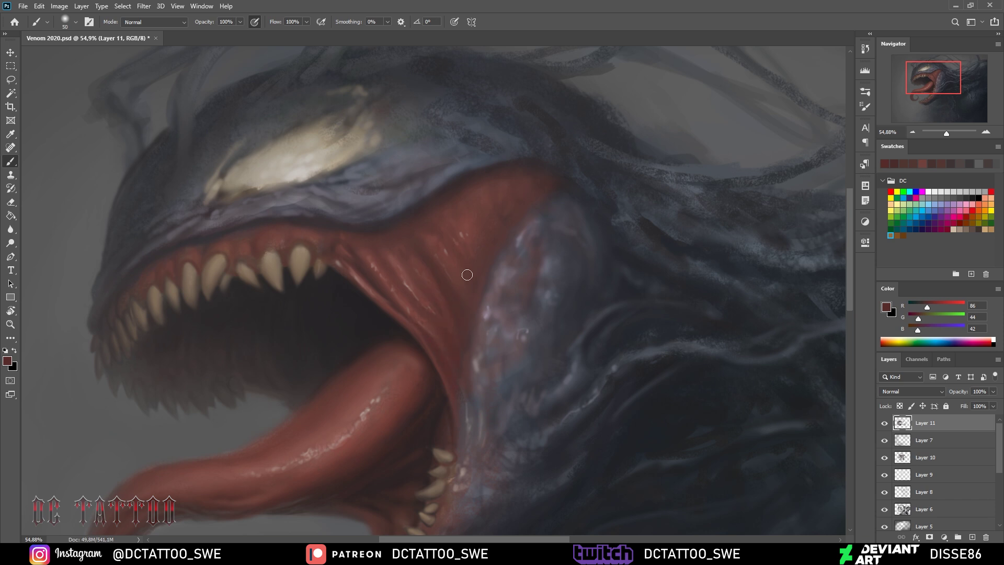
pyautogui.moveTo(477, 410); pyautogui.dragTo(471, 194)
# Sample mouth reds, lower-lip red and dark body greys near the lower jaw
pyautogui.keyDown('alt'); pyautogui.click(269, 448); pyautogui.keyUp('alt')
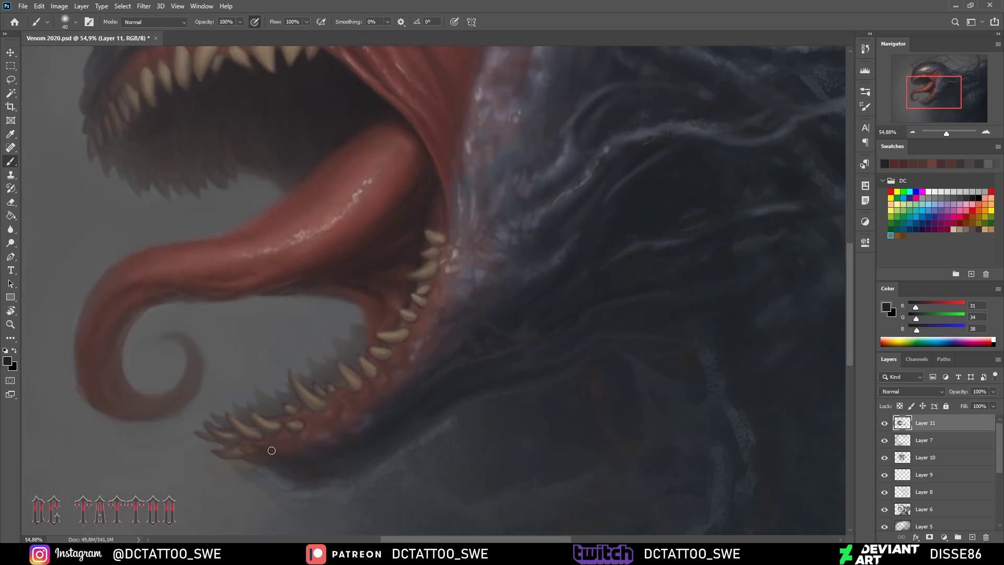
pyautogui.press(']')
pyautogui.keyDown('alt'); pyautogui.click(245, 446); pyautogui.keyUp('alt')
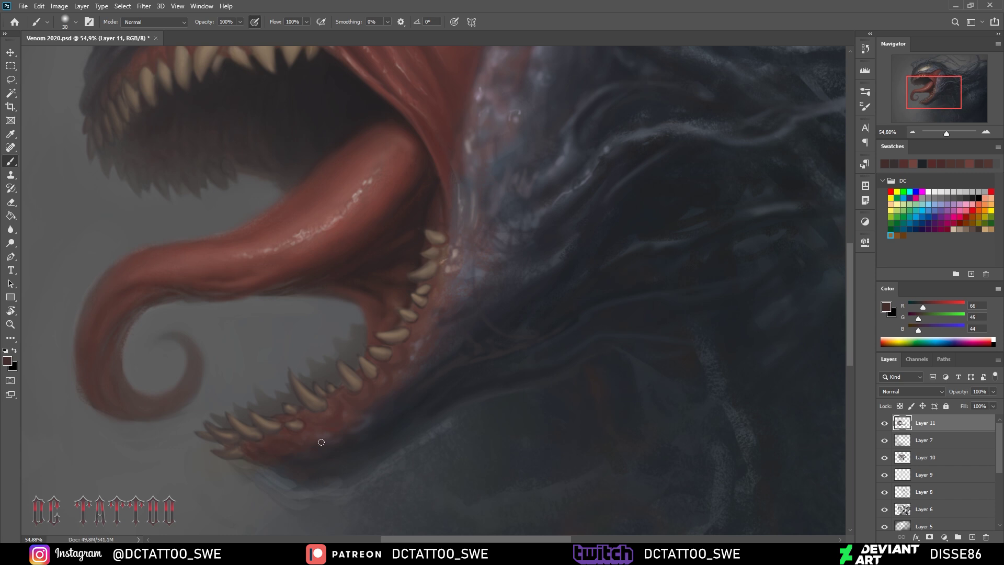
pyautogui.keyDown('alt'); pyautogui.click(322, 442); pyautogui.keyUp('alt')
pyautogui.press(']')
pyautogui.press(']')
pyautogui.press('[')
pyautogui.press('[')
pyautogui.press('[')
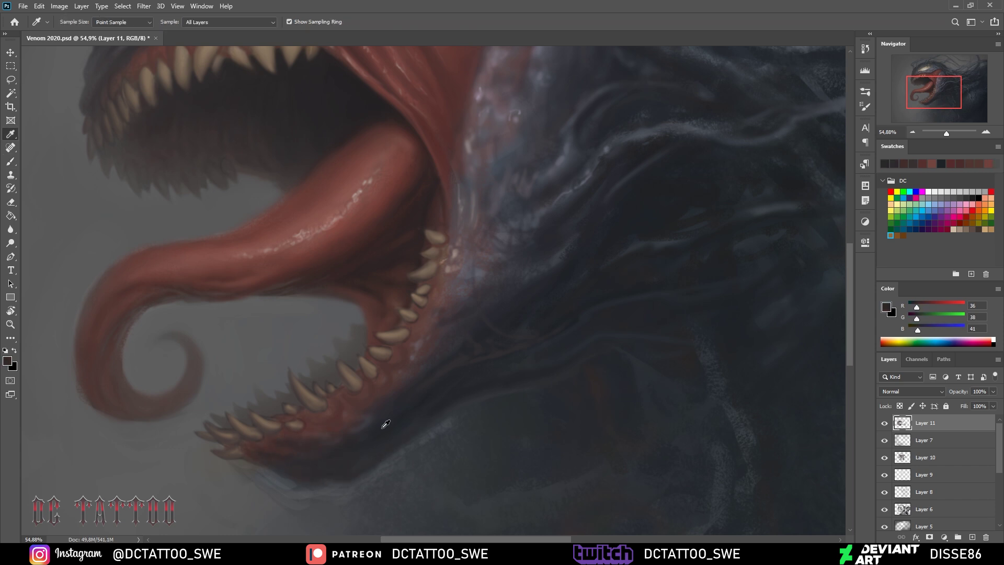
pyautogui.keyDown('alt'); pyautogui.click(313, 473); pyautogui.keyUp('alt')
pyautogui.keyDown('alt'); pyautogui.click(225, 441); pyautogui.keyUp('alt')
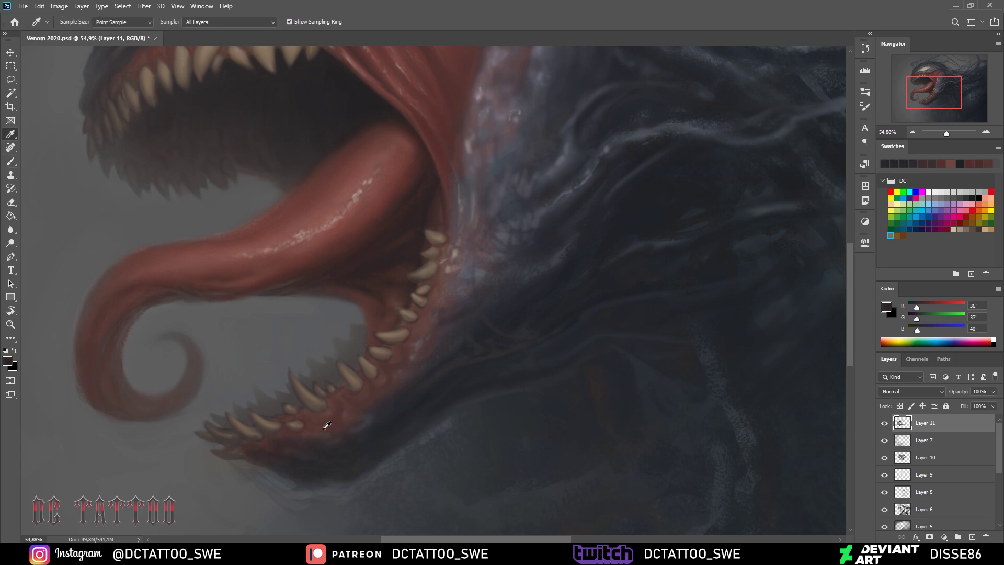
pyautogui.press(']')
pyautogui.press(']')
pyautogui.press(']')
# Pick up tongue reds, shadow tones, background grey and dark body colour for broad shading
pyautogui.keyDown('alt'); pyautogui.click(387, 278); pyautogui.keyUp('alt')
pyautogui.press(']')
pyautogui.press(']')
pyautogui.press(']')
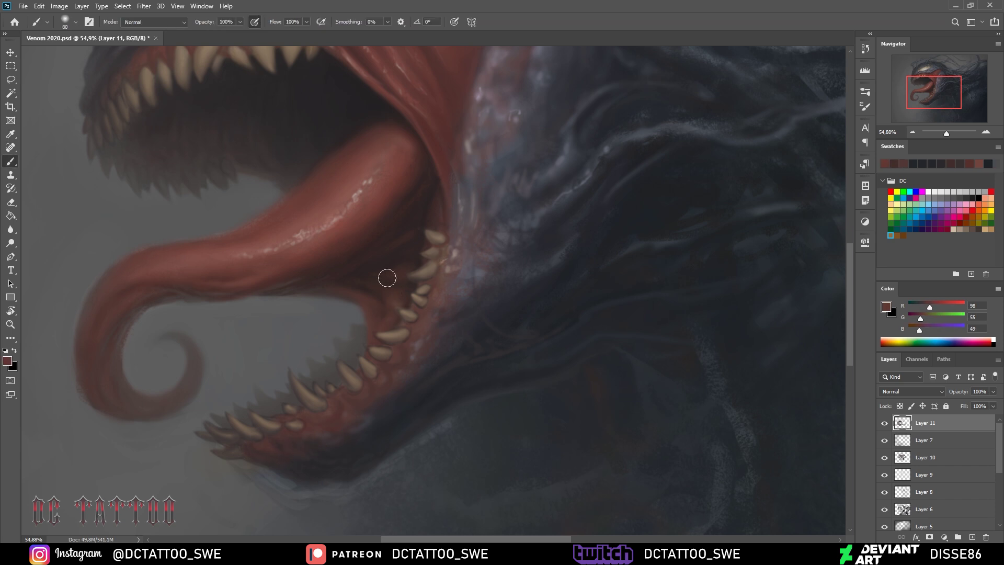
pyautogui.keyDown('alt'); pyautogui.click(397, 318); pyautogui.keyUp('alt')
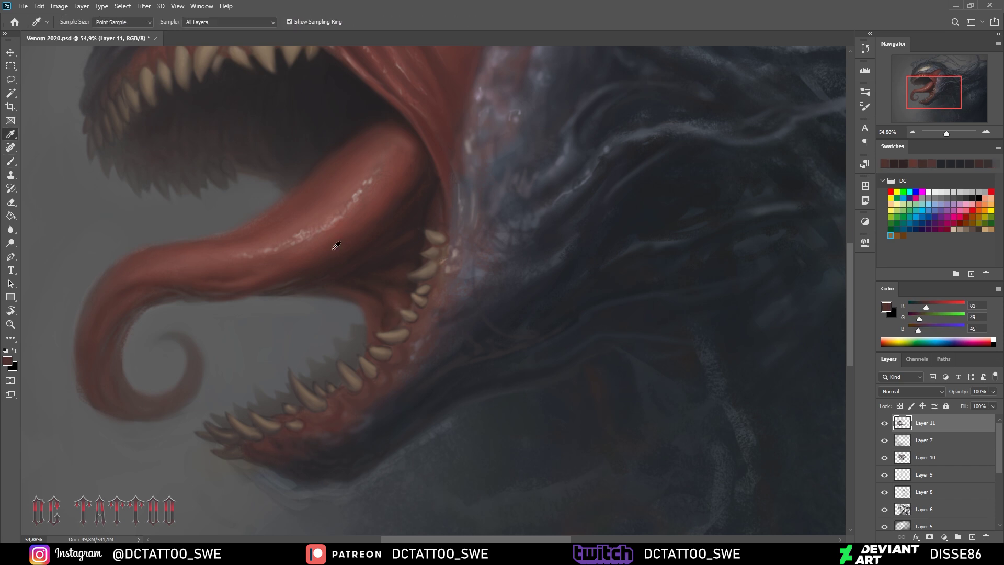
pyautogui.keyDown('alt'); pyautogui.click(388, 286); pyautogui.keyUp('alt')
pyautogui.keyDown('alt'); pyautogui.click(323, 286); pyautogui.keyUp('alt')
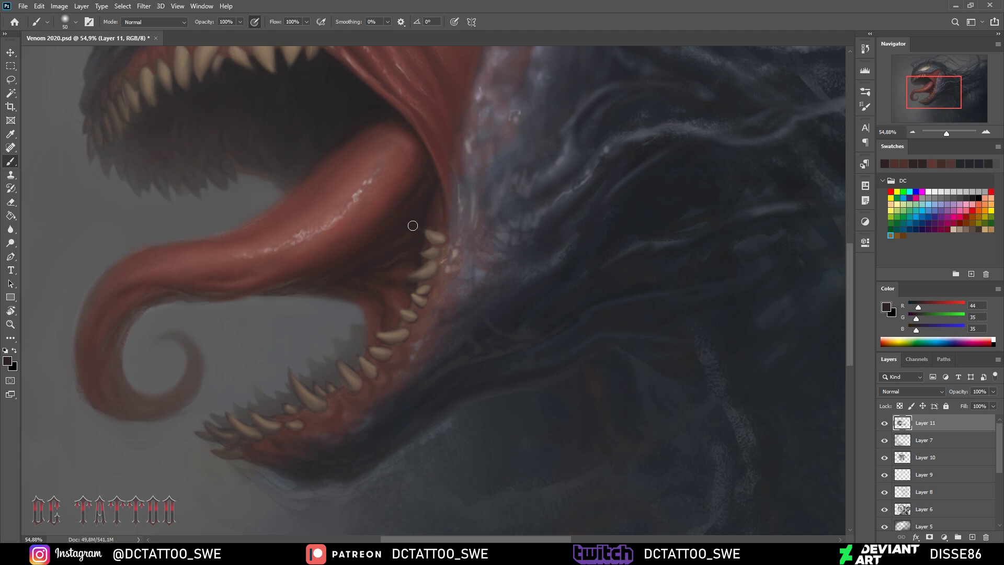
pyautogui.keyDown('alt'); pyautogui.click(390, 253); pyautogui.keyUp('alt')
pyautogui.press('[')
pyautogui.press('[')
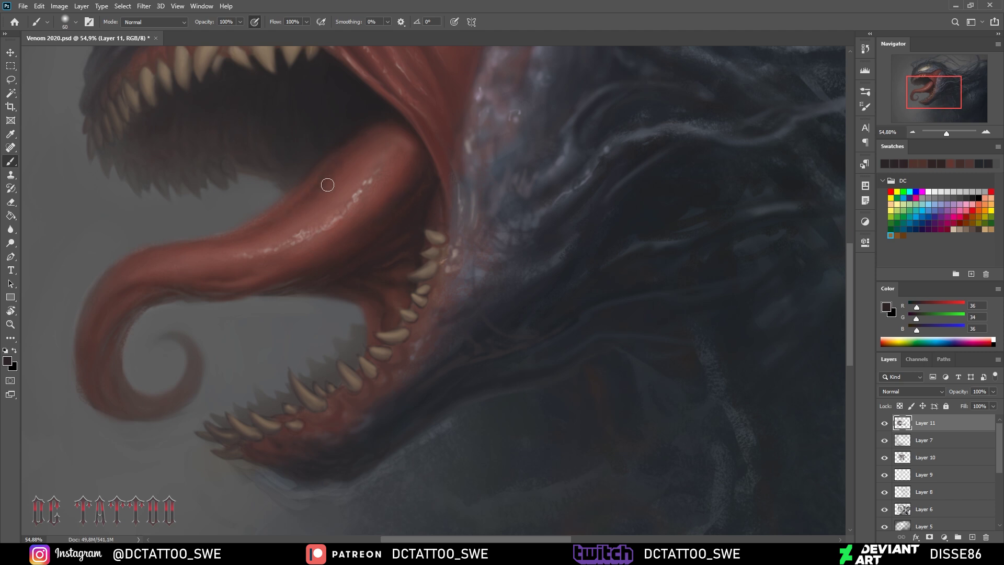
pyautogui.press('[')
pyautogui.press('[')
pyautogui.keyDown('alt'); pyautogui.click(347, 175); pyautogui.keyUp('alt')
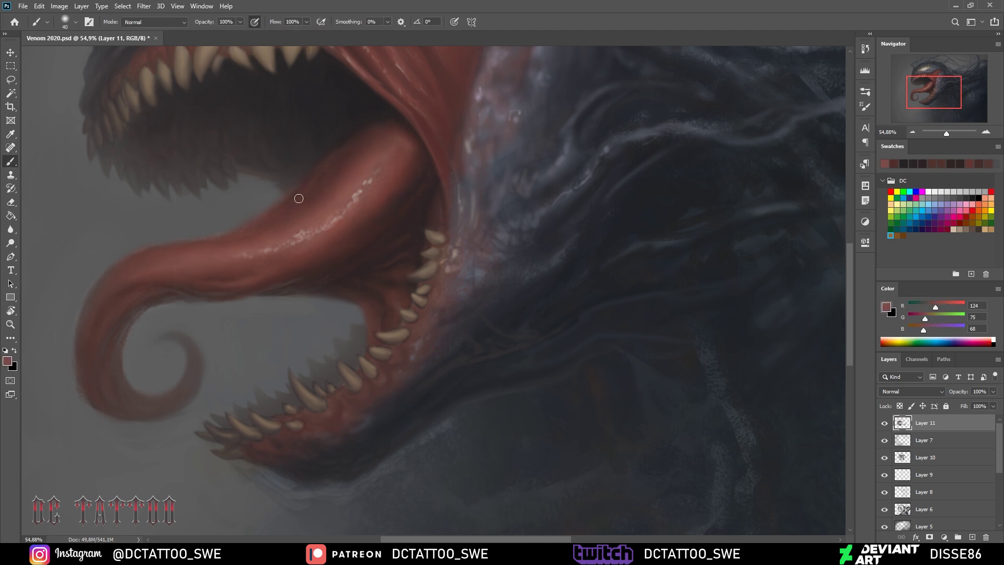
pyautogui.keyDown('alt'); pyautogui.click(234, 218); pyautogui.keyUp('alt')
pyautogui.press('[')
pyautogui.press('[')
pyautogui.press('[')
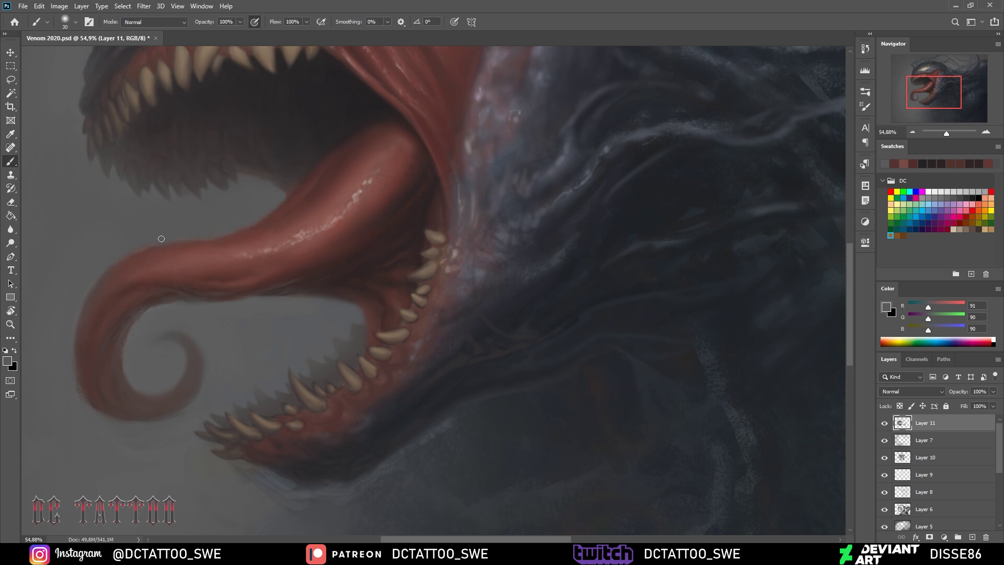
pyautogui.press(']')
pyautogui.press(']')
pyautogui.press(']')
pyautogui.keyDown('alt'); pyautogui.click(431, 440); pyautogui.keyUp('alt')
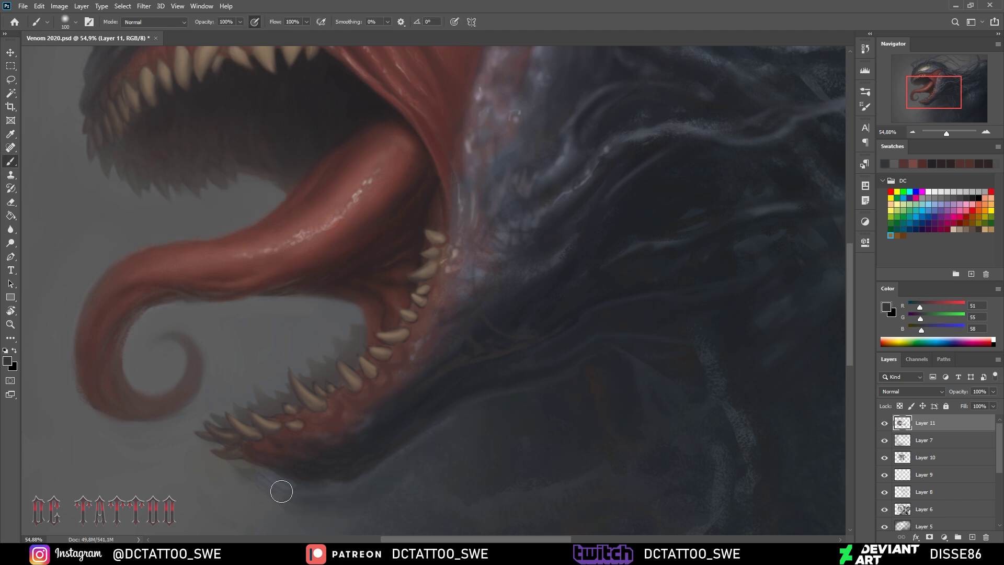
# Shade the area below the lower jaw using the darkest shadow and body greys
pyautogui.moveTo(281, 492); pyautogui.dragTo(235, 345)
pyautogui.keyDown('alt'); pyautogui.click(179, 332); pyautogui.keyUp('alt')
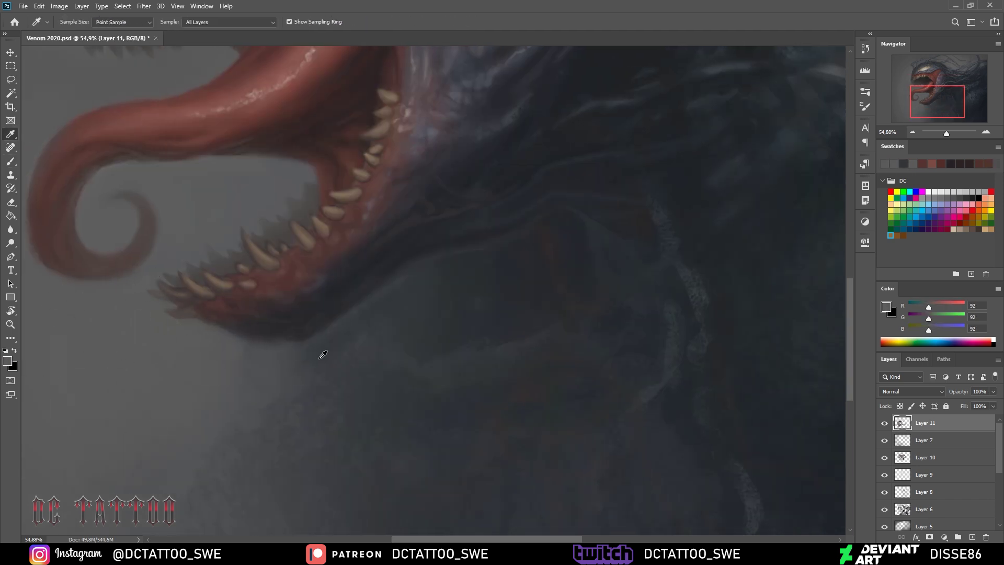
pyautogui.keyDown('alt'); pyautogui.click(352, 419); pyautogui.keyUp('alt')
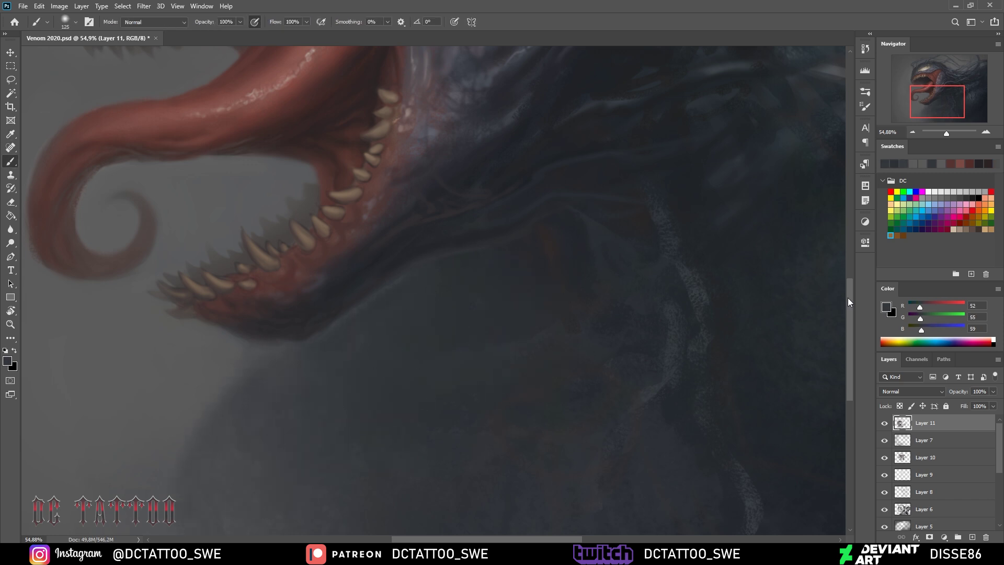
pyautogui.scroll(-3, 849, 302)
pyautogui.keyDown('alt'); pyautogui.click(175, 372); pyautogui.keyUp('alt')
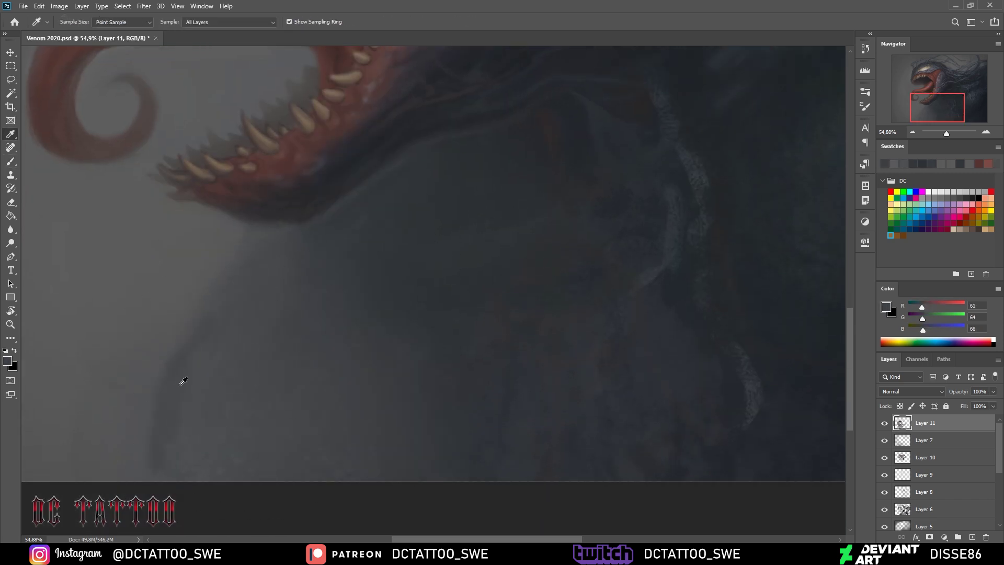
pyautogui.keyDown('alt'); pyautogui.click(204, 325); pyautogui.keyUp('alt')
pyautogui.keyDown('alt'); pyautogui.click(263, 334); pyautogui.keyUp('alt')
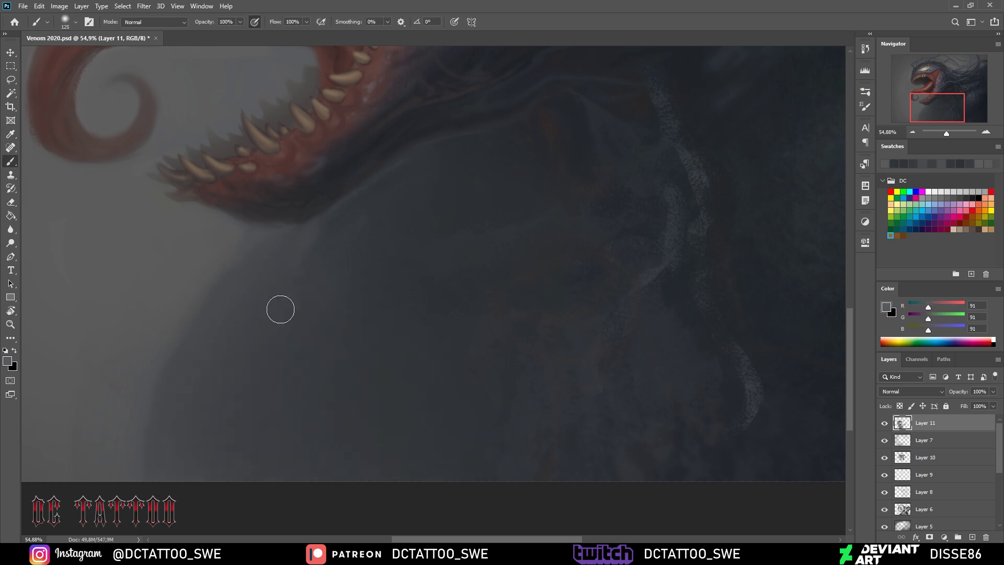
pyautogui.scroll(3, 283, 408)
pyautogui.keyDown('alt'); pyautogui.click(366, 332); pyautogui.keyUp('alt')
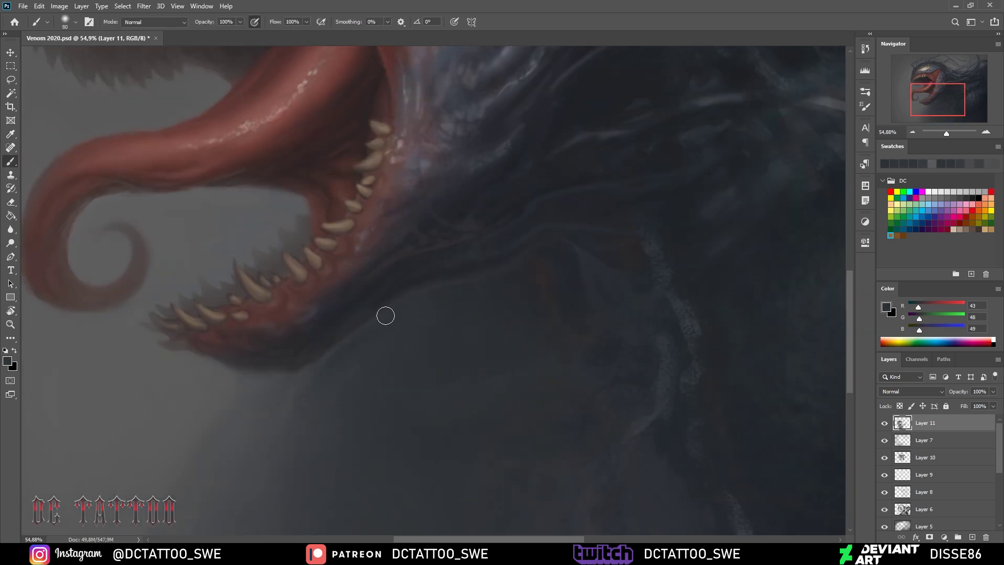
pyautogui.keyDown('alt'); pyautogui.click(479, 403); pyautogui.keyUp('alt')
pyautogui.keyDown('alt'); pyautogui.click(500, 305); pyautogui.keyUp('alt')
pyautogui.press('[')
pyautogui.press('[')
pyautogui.press('[')
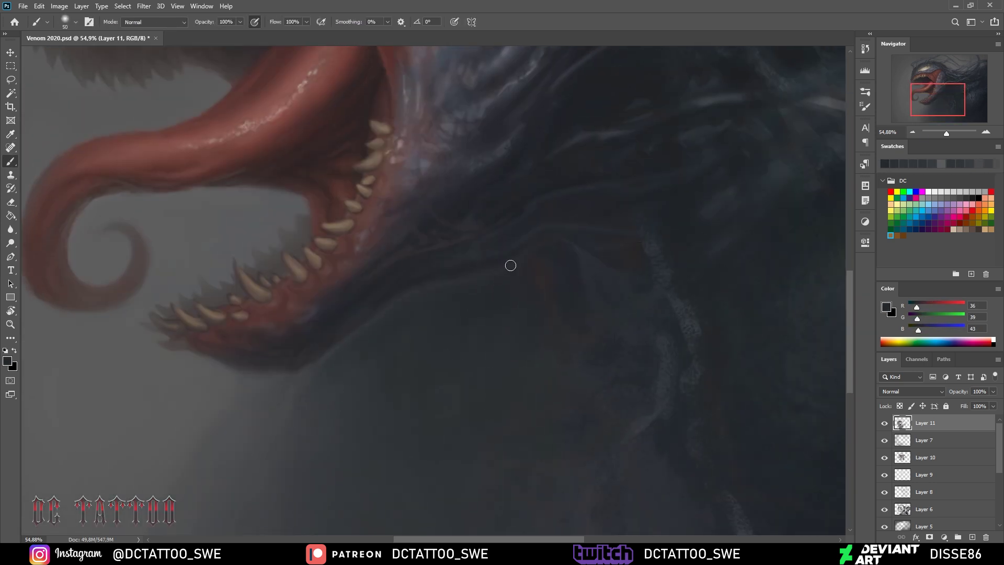
pyautogui.keyDown('alt'); pyautogui.click(437, 314); pyautogui.keyUp('alt')
pyautogui.press(']')
pyautogui.press(']')
pyautogui.press(']')
# Move to Venom's head and paint dark strokes reshaping and darkening the eye's top edge
pyautogui.press(']')
pyautogui.press(']')
pyautogui.press(']')
pyautogui.moveTo(936, 103); pyautogui.dragTo(949, 126)
pyautogui.press(']')
pyautogui.press(']')
pyautogui.press(']')
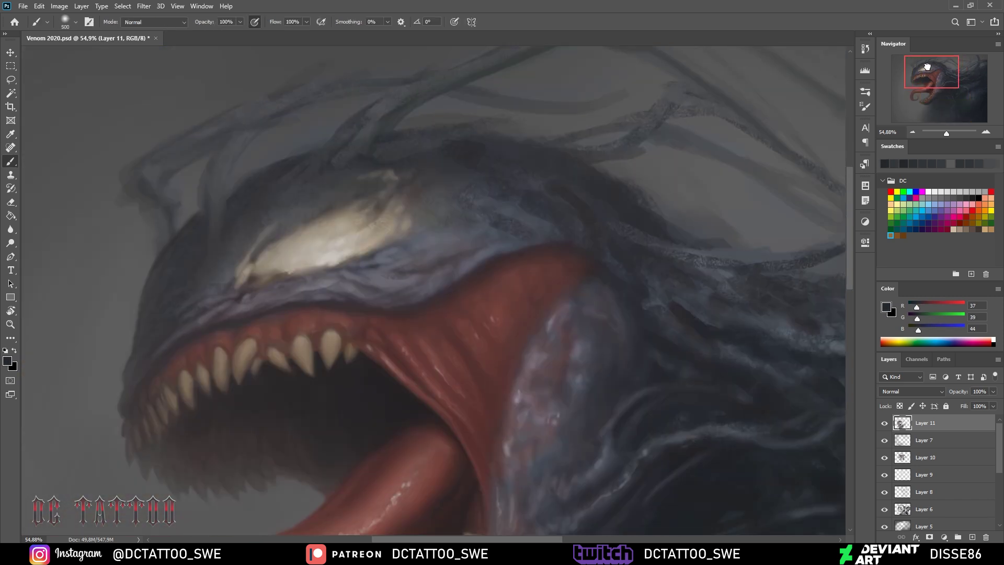
pyautogui.keyDown('alt'); pyautogui.click(333, 175); pyautogui.keyUp('alt')
pyautogui.press('[')
pyautogui.press('[')
pyautogui.press('[')
pyautogui.moveTo(346, 219); pyautogui.dragTo(419, 196)
pyautogui.keyDown('alt'); pyautogui.click(319, 217); pyautogui.keyUp('alt')
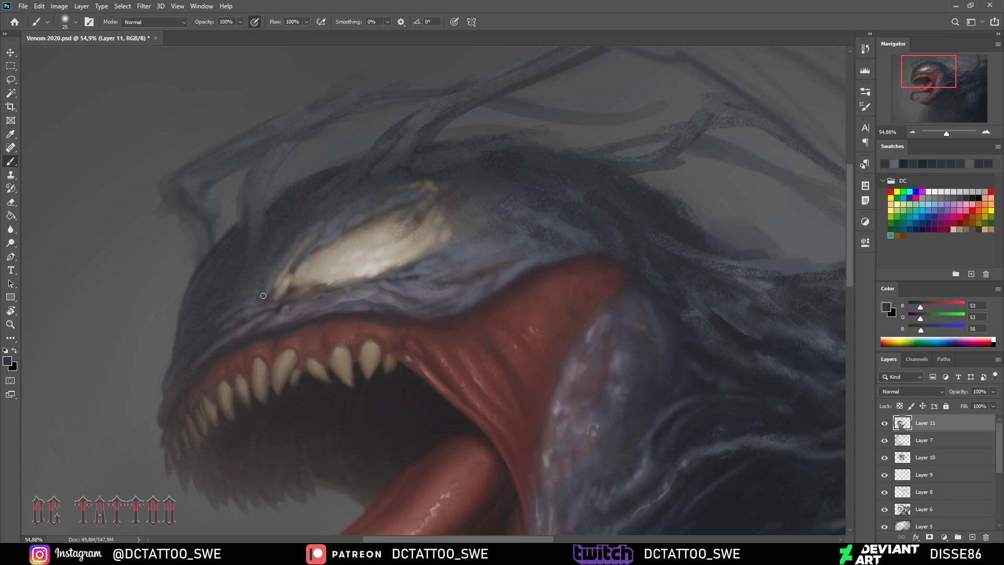
pyautogui.moveTo(272, 285); pyautogui.dragTo(334, 219)
# Add a lighter stroke at the eye's lower-left edge and faint dark marks along its top
pyautogui.press('[')
pyautogui.keyDown('alt'); pyautogui.click(293, 251); pyautogui.keyUp('alt')
pyautogui.moveTo(290, 258); pyautogui.dragTo(273, 286)
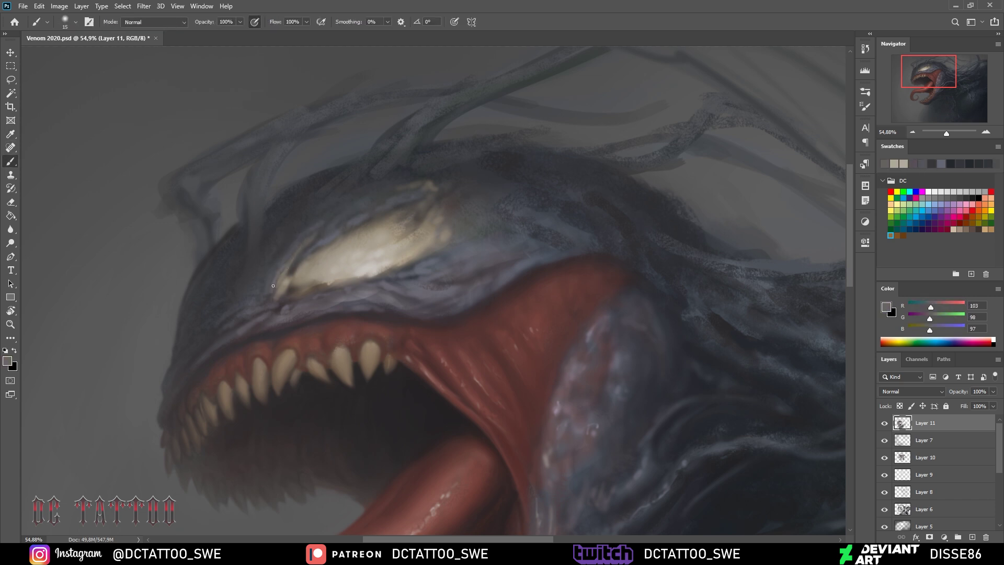
pyautogui.keyDown('alt'); pyautogui.click(311, 254); pyautogui.keyUp('alt')
pyautogui.moveTo(328, 237); pyautogui.dragTo(397, 201)
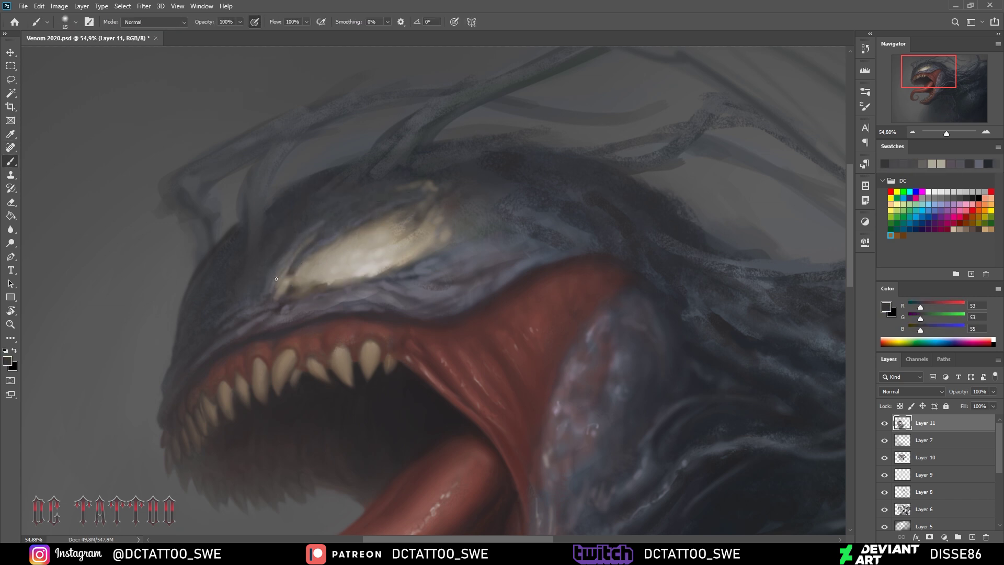
pyautogui.press(']')
pyautogui.press(']')
# Paint dark tendrils above-left of the eye and sample tendril greys
pyautogui.moveTo(262, 196); pyautogui.dragTo(285, 157)
pyautogui.moveTo(251, 206); pyautogui.dragTo(277, 144)
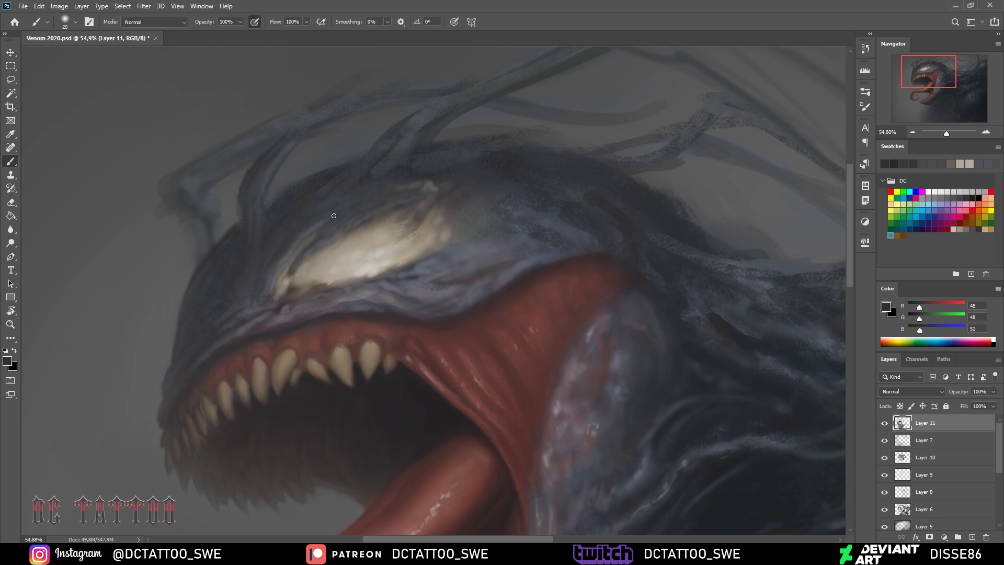
pyautogui.keyDown('alt'); pyautogui.click(284, 145); pyautogui.keyUp('alt')
pyautogui.keyDown('alt'); pyautogui.click(239, 215); pyautogui.keyUp('alt')
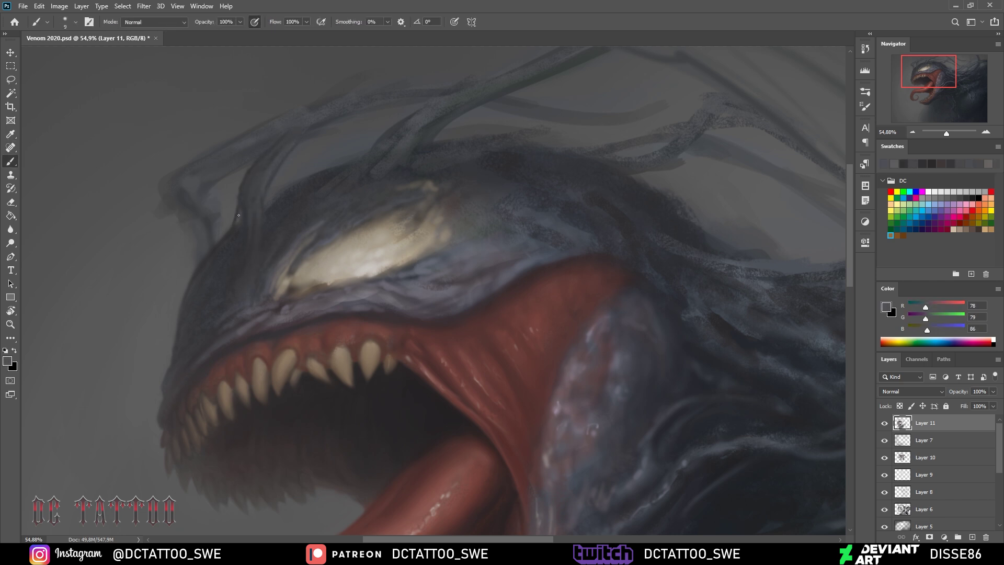
pyautogui.press(']')
pyautogui.keyDown('alt'); pyautogui.click(218, 281); pyautogui.keyUp('alt')
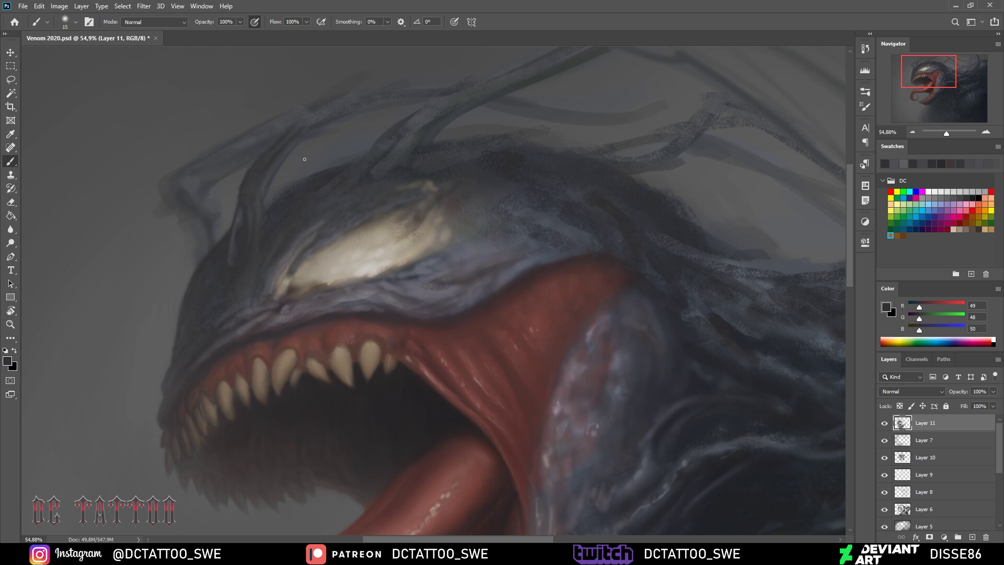
pyautogui.press('[')
pyautogui.press('[')
pyautogui.press('[')
pyautogui.keyDown('alt'); pyautogui.click(347, 178); pyautogui.keyUp('alt')
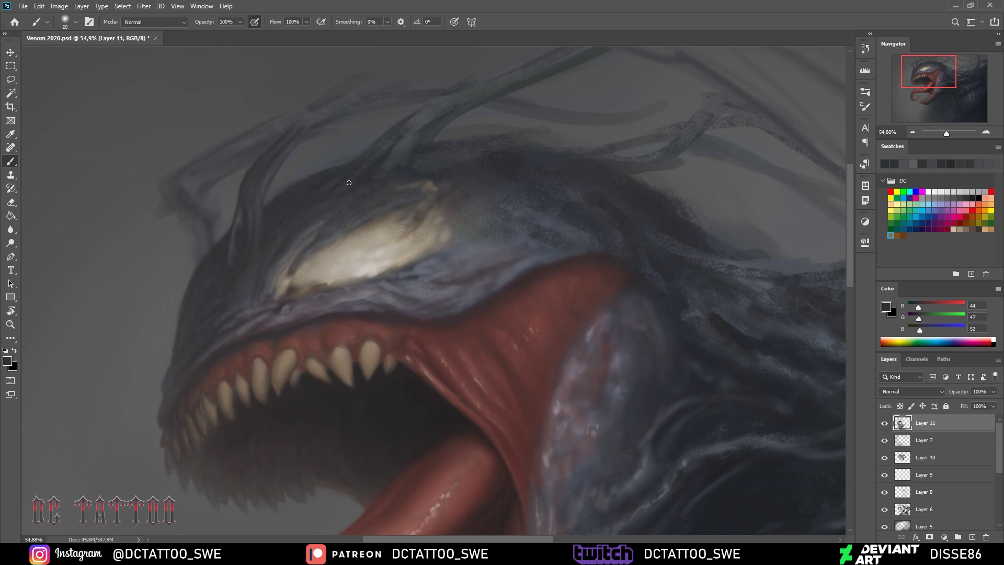
# Mirror the canvas view and paint thin dark tendril strokes atop the head
pyautogui.hotkey('ctrl', 'alt', 'shift', 'h')
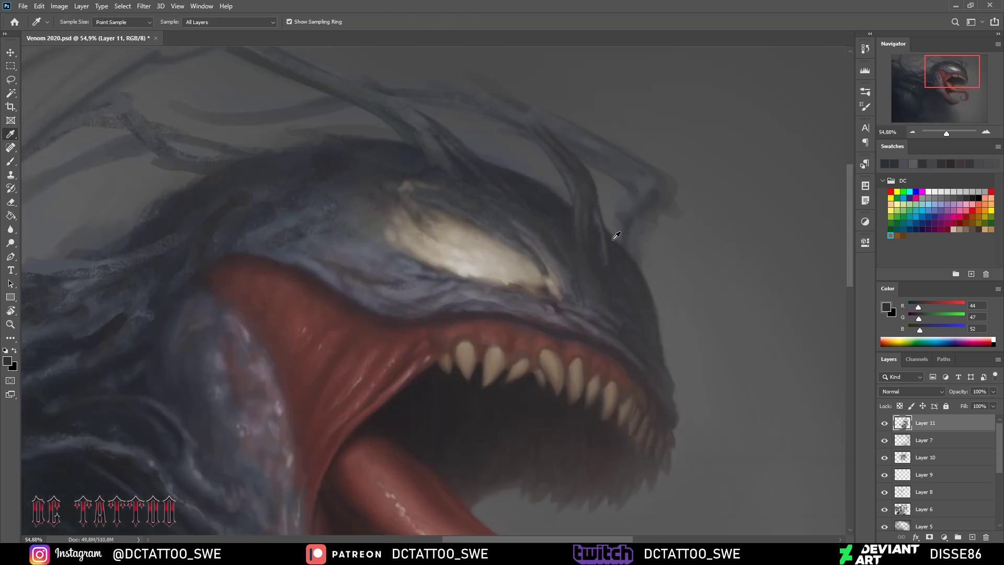
pyautogui.keyDown('alt'); pyautogui.click(632, 237); pyautogui.keyUp('alt')
pyautogui.moveTo(615, 214); pyautogui.dragTo(609, 178)
pyautogui.keyDown('alt'); pyautogui.click(624, 199); pyautogui.keyUp('alt')
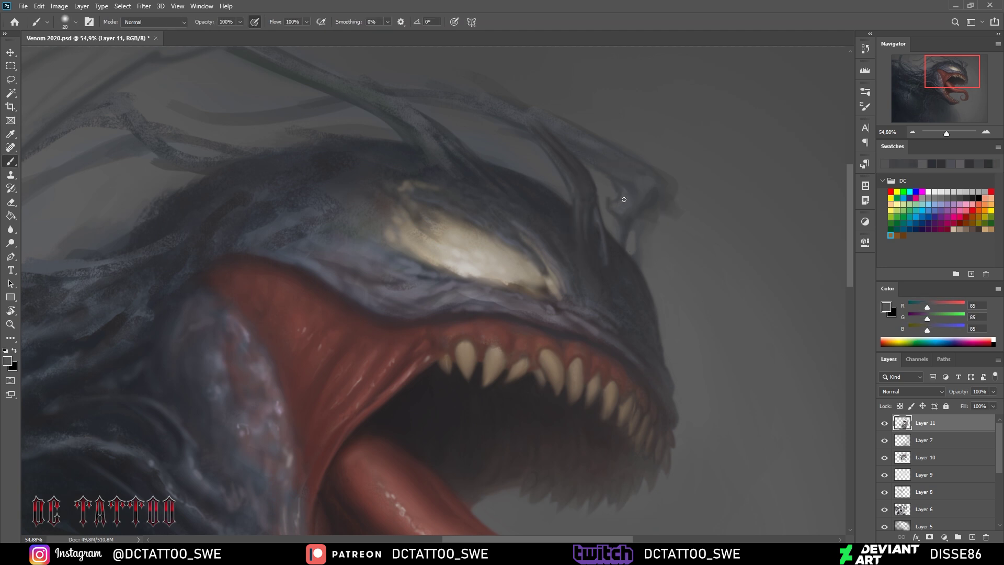
pyautogui.press('[')
pyautogui.press('[')
pyautogui.keyDown('alt'); pyautogui.click(621, 250); pyautogui.keyUp('alt')
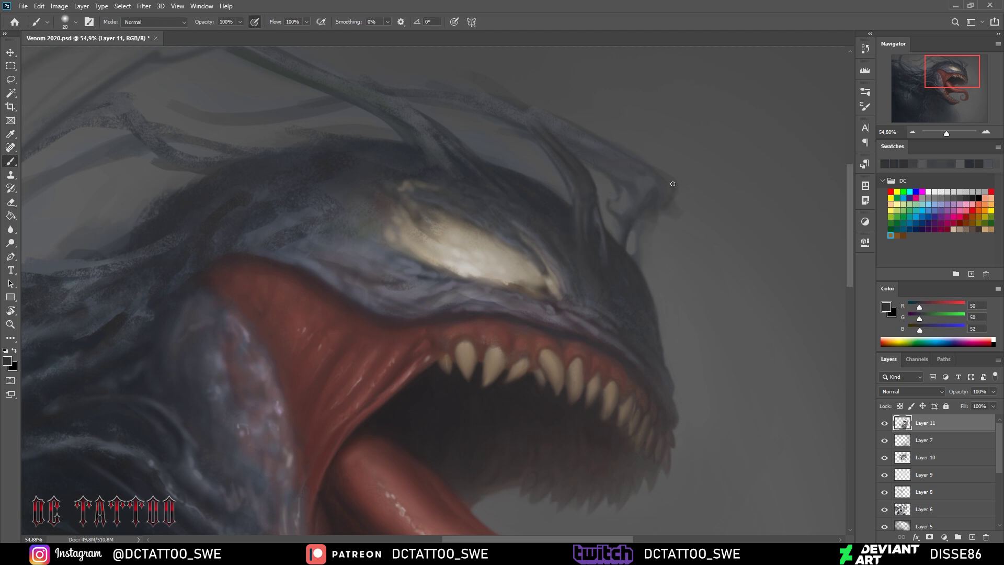
pyautogui.moveTo(645, 202); pyautogui.dragTo(651, 179)
pyautogui.press('[')
pyautogui.press('[')
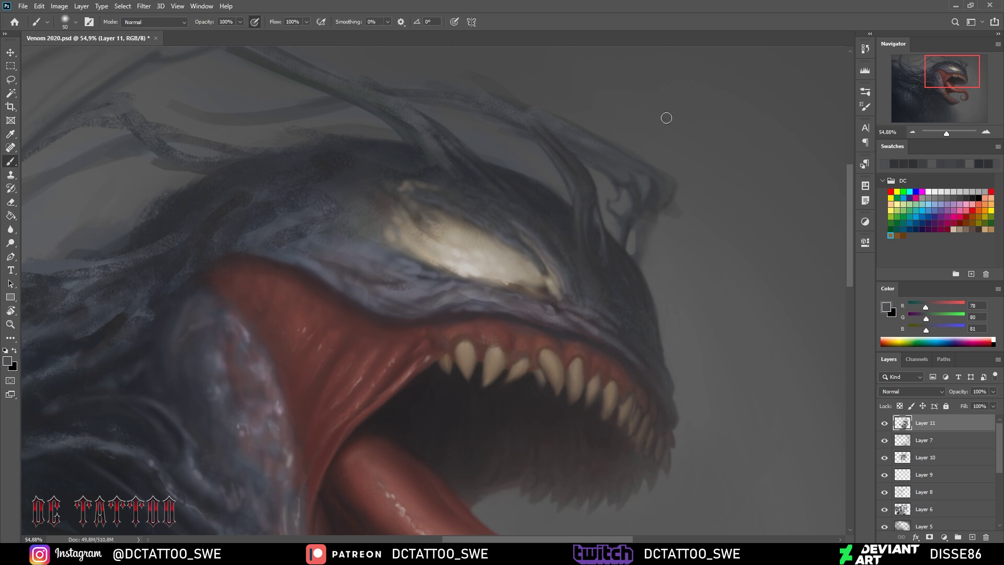
pyautogui.press(']')
# Sample lighter greys and dark blue-greys from the head and tendrils at finer brush sizes
pyautogui.keyDown('alt'); pyautogui.click(366, 133); pyautogui.keyUp('alt')
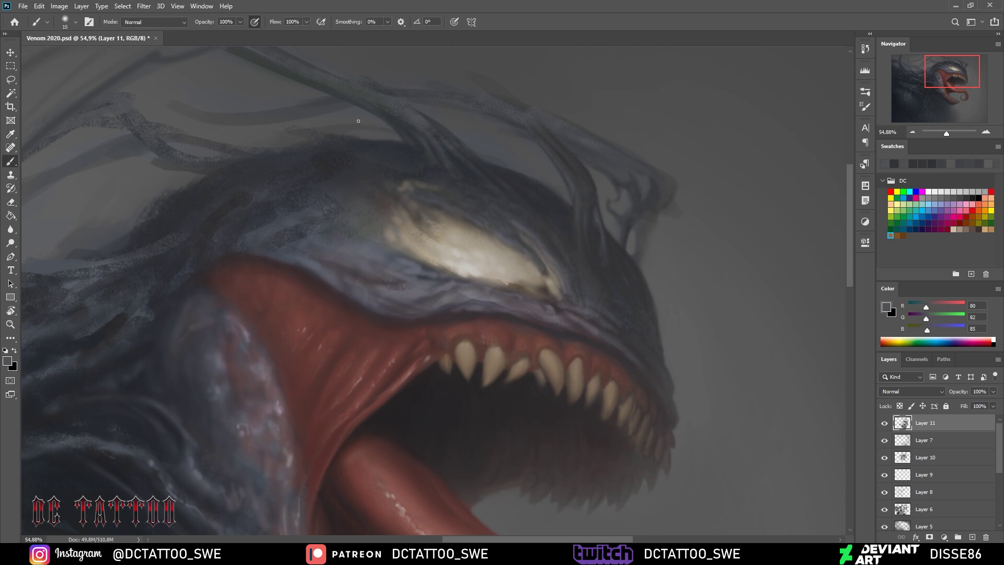
pyautogui.press(']')
pyautogui.press(']')
pyautogui.keyDown('alt'); pyautogui.click(429, 120); pyautogui.keyUp('alt')
pyautogui.press('[')
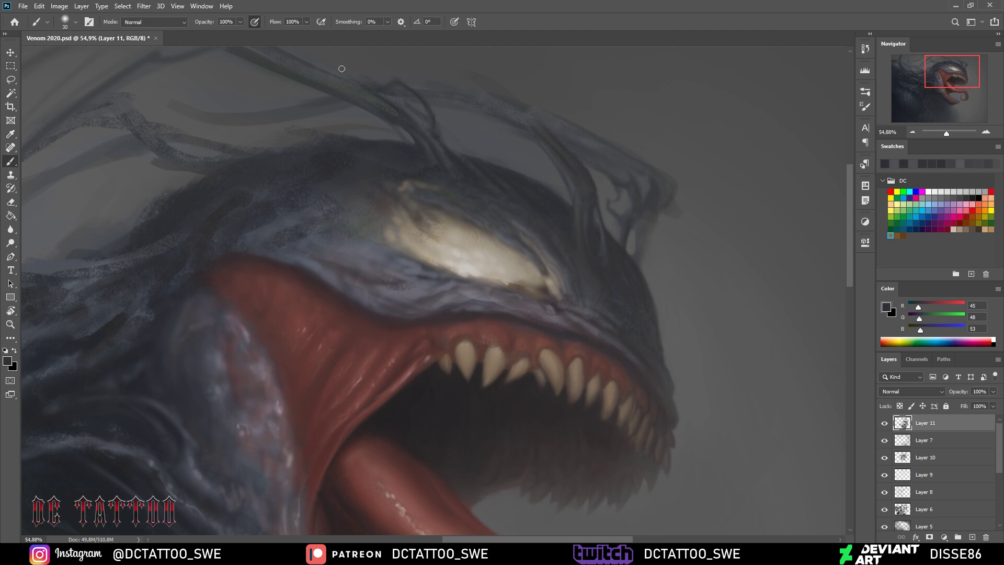
pyautogui.press('[')
pyautogui.press('[')
pyautogui.keyDown('alt'); pyautogui.click(381, 145); pyautogui.keyUp('alt')
pyautogui.keyDown('alt'); pyautogui.click(296, 67); pyautogui.keyUp('alt')
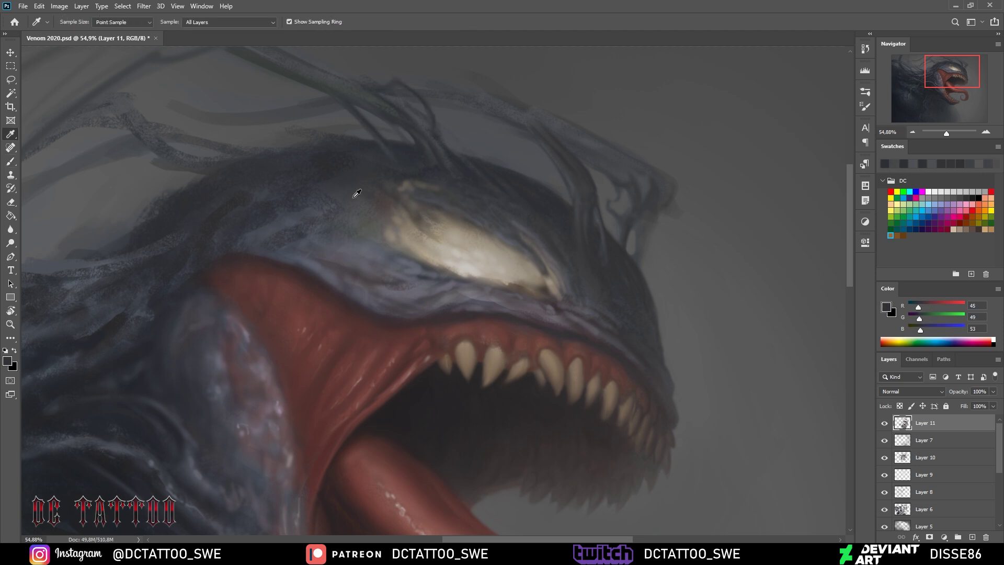
pyautogui.press(']')
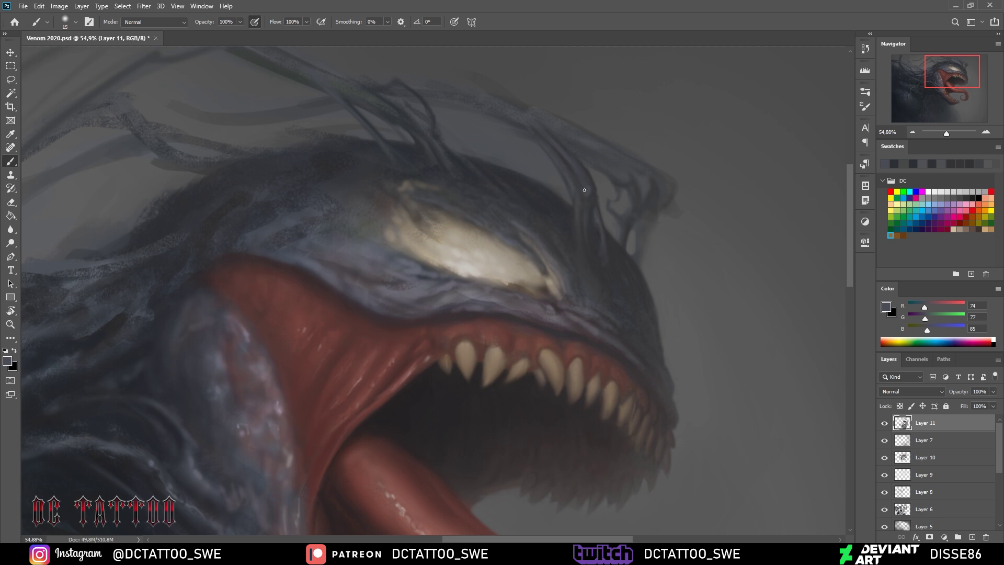
pyautogui.keyDown('alt'); pyautogui.click(648, 253); pyautogui.keyUp('alt')
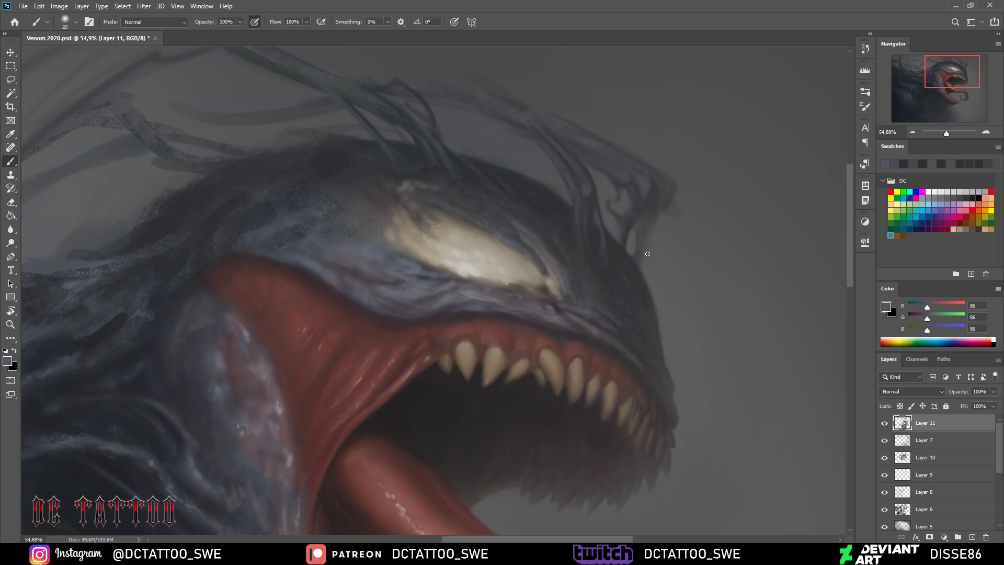
pyautogui.keyDown('alt'); pyautogui.click(675, 202); pyautogui.keyUp('alt')
pyautogui.press('[')
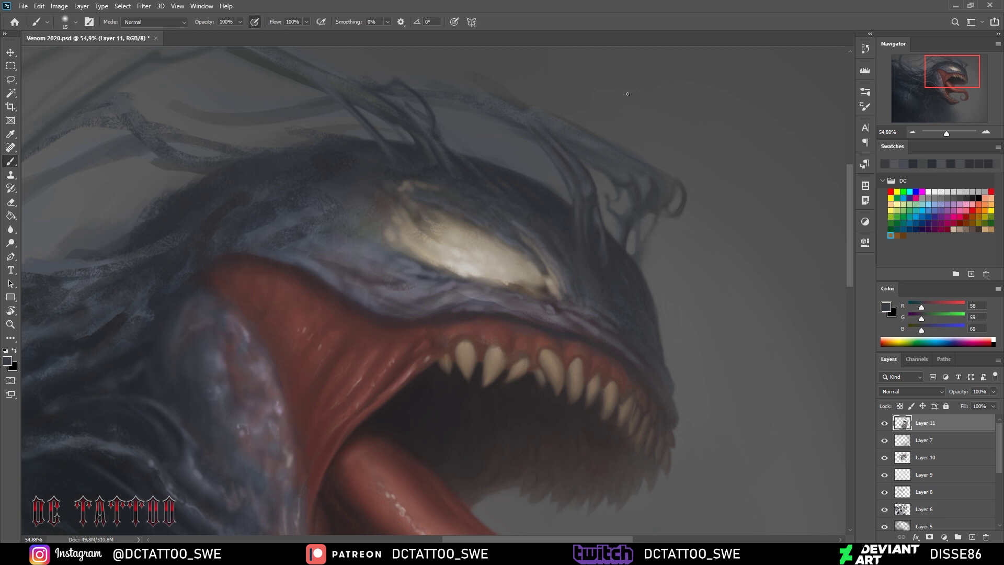
pyautogui.keyDown('alt'); pyautogui.click(605, 202); pyautogui.keyUp('alt')
pyautogui.keyDown('alt'); pyautogui.click(607, 202); pyautogui.keyUp('alt')
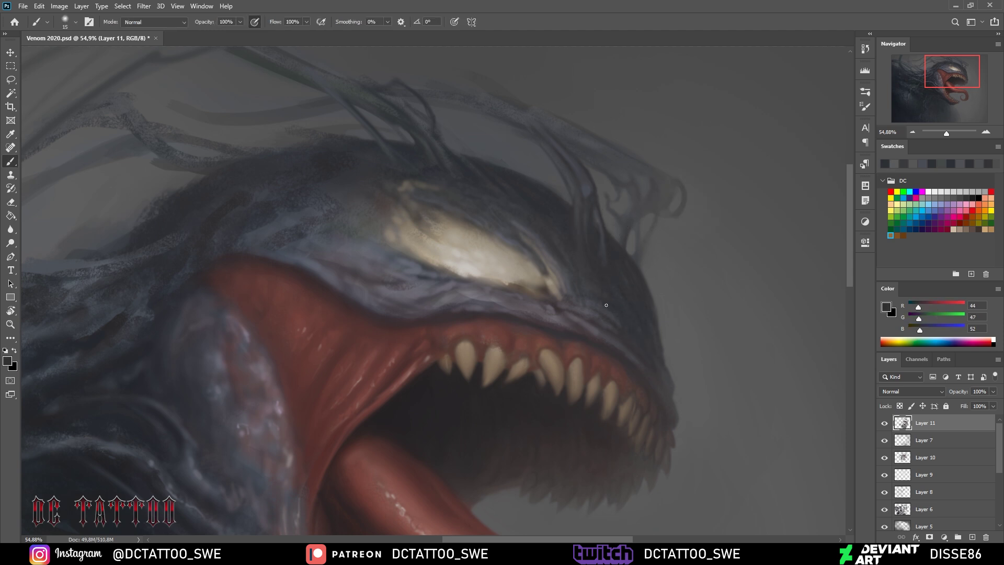
# Darken the skin left of the eye with dark skin-tone strokes
pyautogui.press(']')
pyautogui.press(']')
pyautogui.press(']')
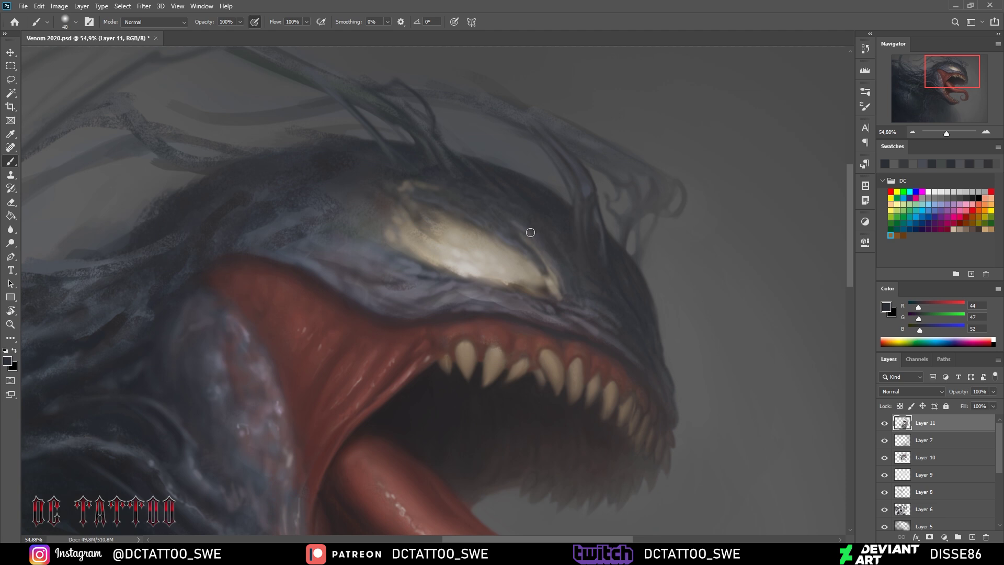
pyautogui.keyDown('alt'); pyautogui.click(534, 230); pyautogui.keyUp('alt')
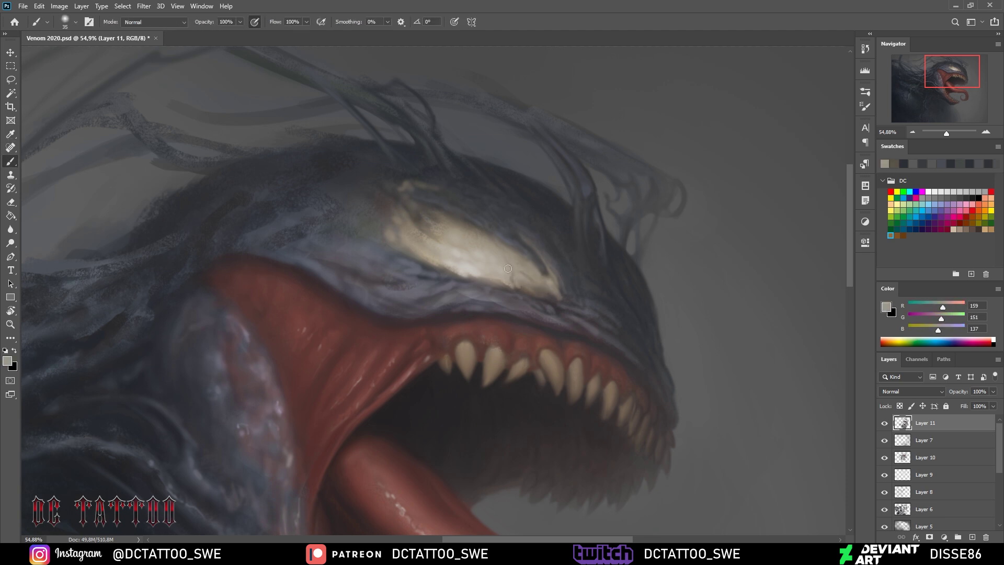
pyautogui.keyDown('alt'); pyautogui.click(364, 226); pyautogui.keyUp('alt')
pyautogui.press('[')
pyautogui.press('[')
pyautogui.moveTo(364, 226)
pyautogui.mouseDown()
pyautogui.moveTo(372, 209)
pyautogui.moveTo(387, 259)
pyautogui.mouseUp()
pyautogui.press(']')
pyautogui.press(']')
pyautogui.press(']')
pyautogui.moveTo(330, 240); pyautogui.dragTo(363, 261)
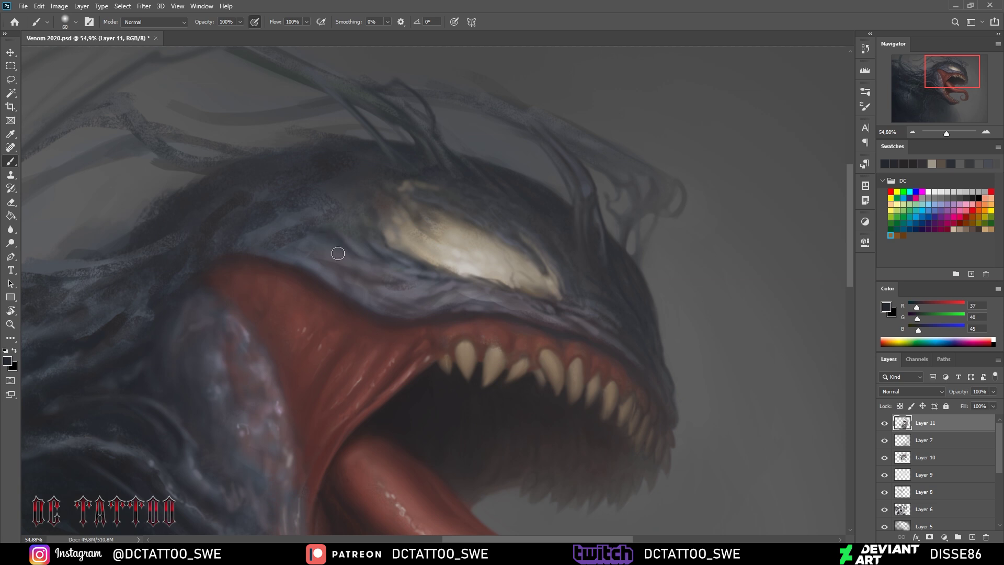
pyautogui.keyDown('alt'); pyautogui.click(340, 204); pyautogui.keyUp('alt')
pyautogui.press('[')
pyautogui.press('[')
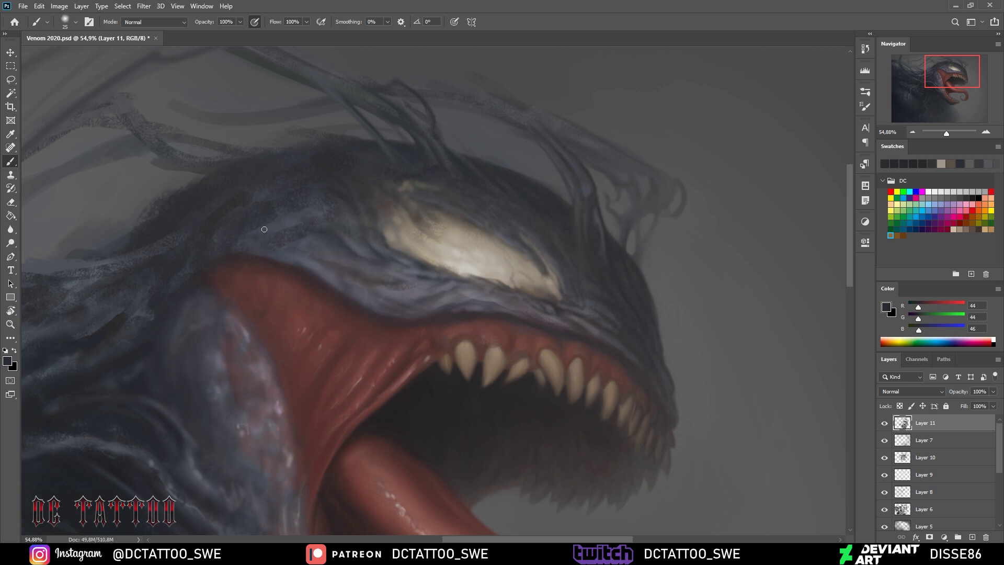
pyautogui.keyDown('alt'); pyautogui.click(209, 254); pyautogui.keyUp('alt')
pyautogui.press('[')
pyautogui.press('[')
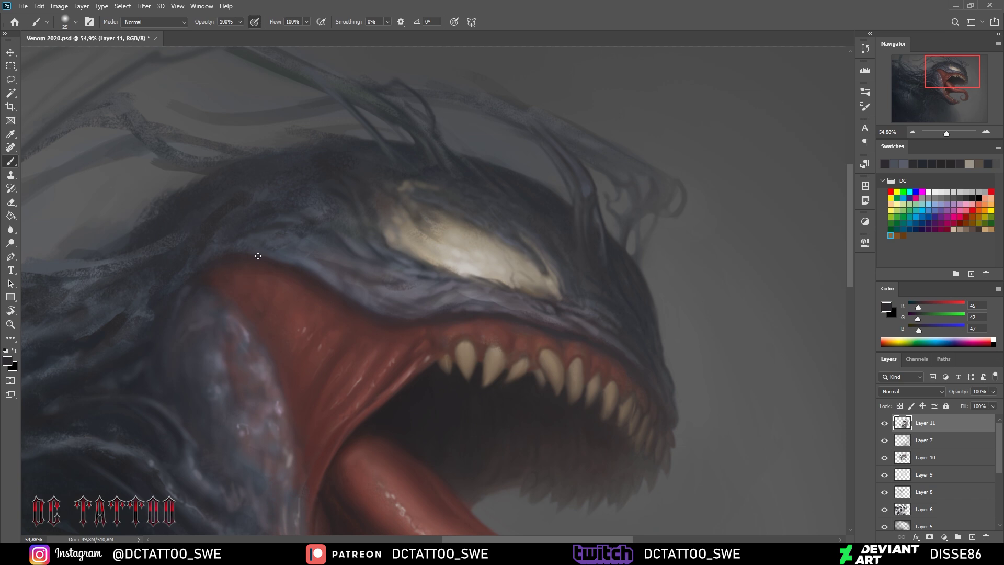
pyautogui.press('[')
# Shade the upper jaw edge with a near-black stroke
pyautogui.keyDown('alt'); pyautogui.click(300, 389); pyautogui.keyUp('alt')
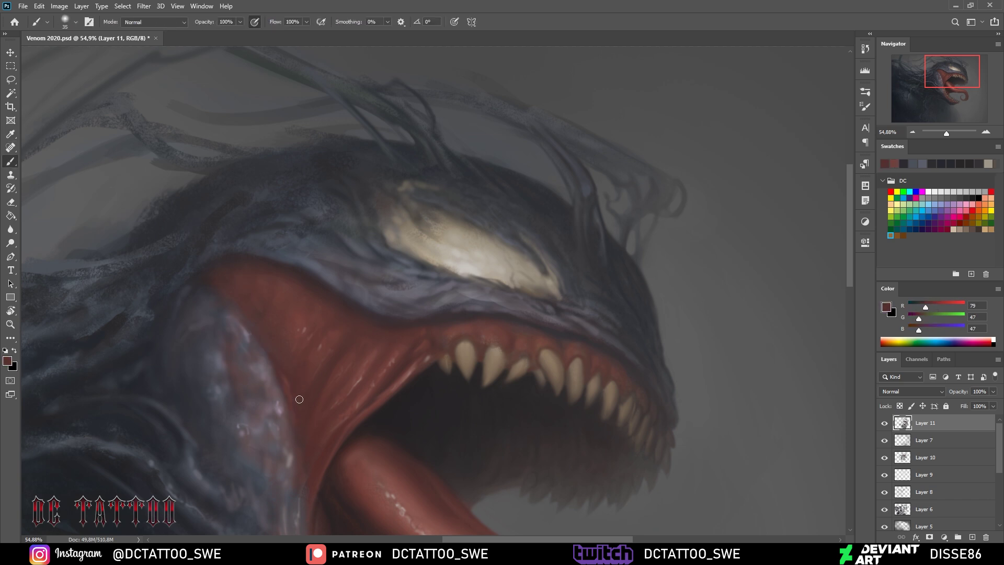
pyautogui.press(']')
pyautogui.keyDown('alt'); pyautogui.click(287, 377); pyautogui.keyUp('alt')
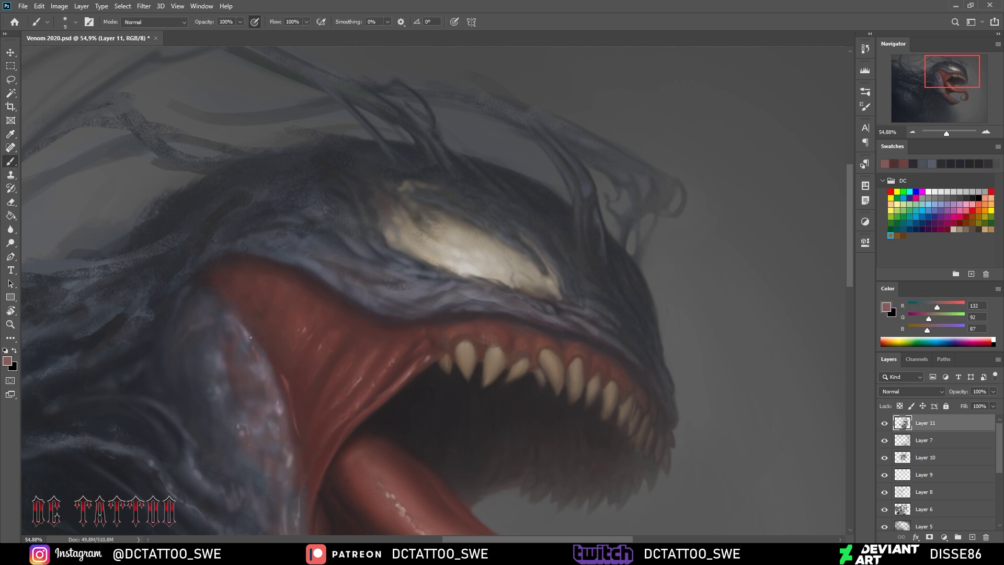
pyautogui.keyDown('alt'); pyautogui.click(203, 287); pyautogui.keyUp('alt')
pyautogui.press(']')
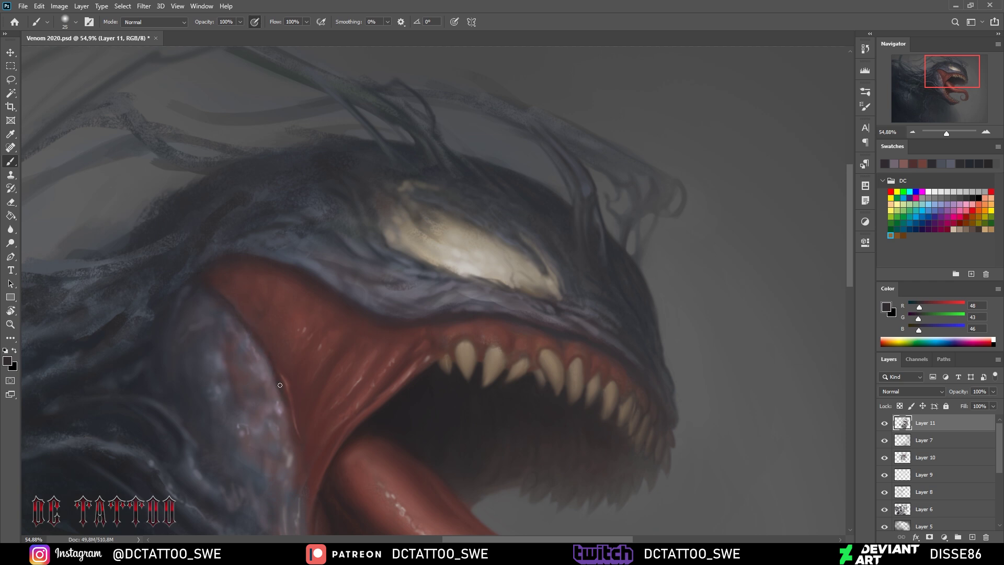
pyautogui.keyDown('alt'); pyautogui.click(221, 300); pyautogui.keyUp('alt')
pyautogui.keyDown('alt'); pyautogui.click(399, 275); pyautogui.keyUp('alt')
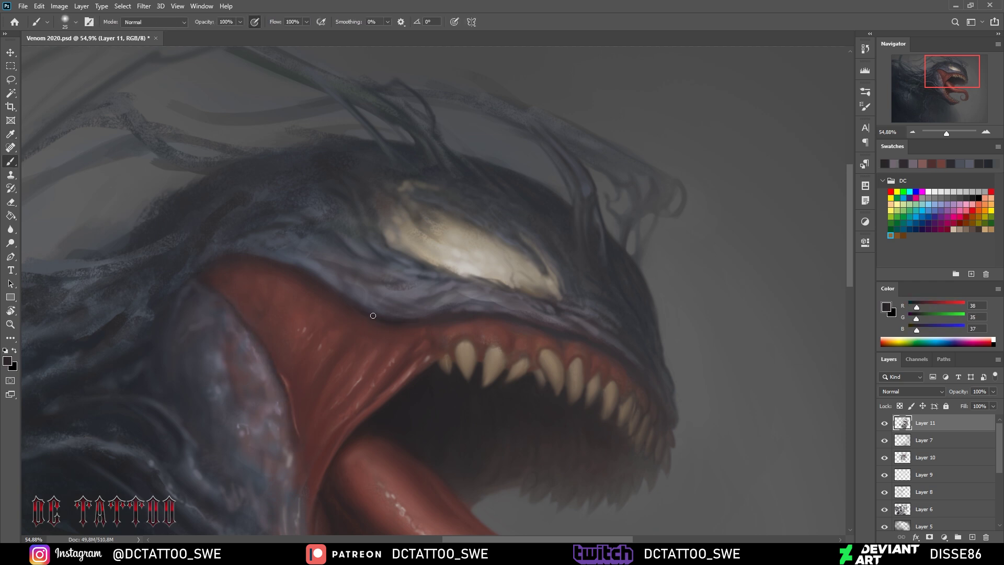
pyautogui.press(']')
pyautogui.moveTo(409, 315); pyautogui.dragTo(430, 315)
pyautogui.press(']')
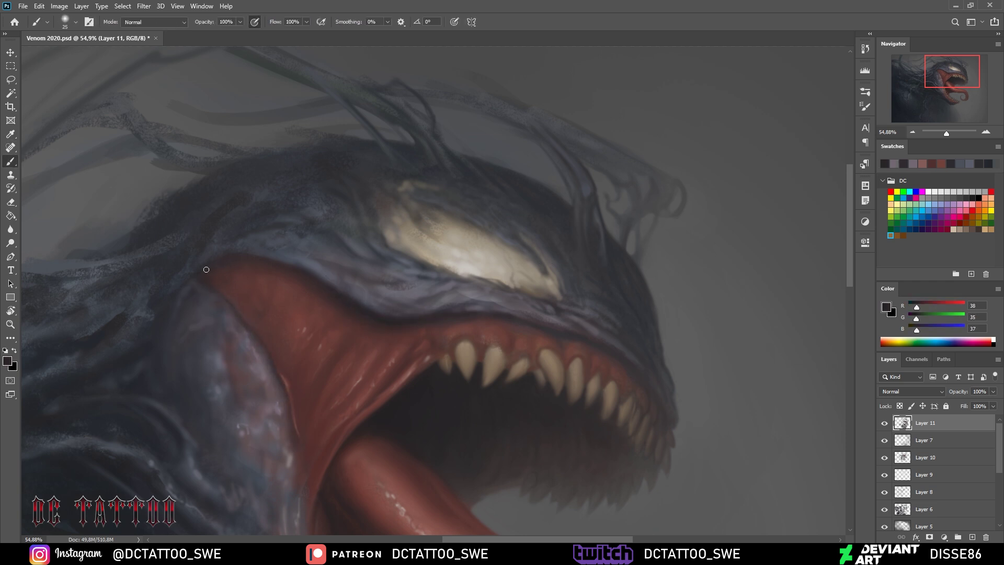
pyautogui.press(']')
pyautogui.press(']')
pyautogui.press(']')
# Paint broad dark blue-grey shading over the hair behind the head
pyautogui.keyDown('alt'); pyautogui.click(332, 212); pyautogui.keyUp('alt')
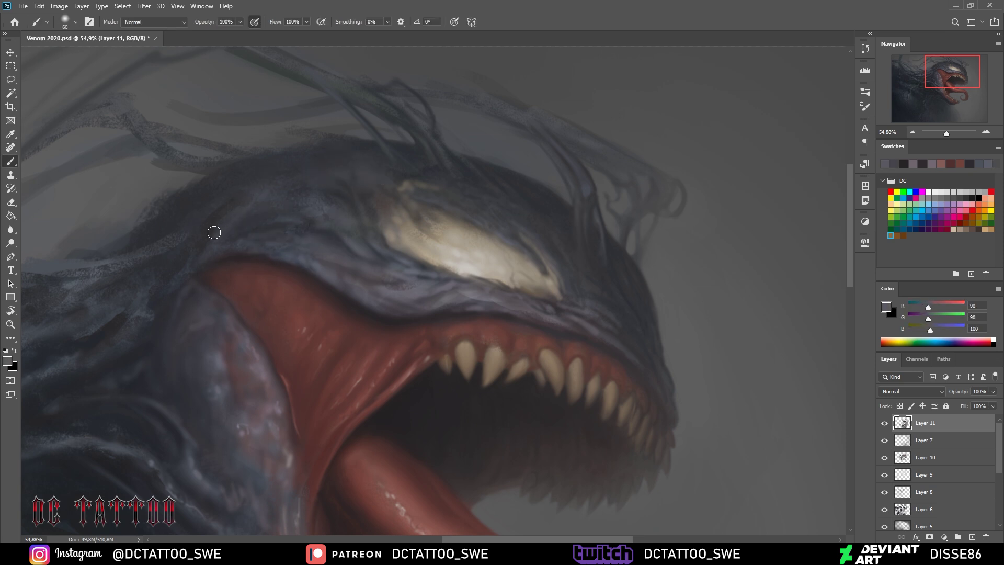
pyautogui.keyDown('alt'); pyautogui.click(219, 208); pyautogui.keyUp('alt')
pyautogui.press('[')
pyautogui.press('[')
pyautogui.keyDown('alt'); pyautogui.click(404, 146); pyautogui.keyUp('alt')
pyautogui.press('[')
pyautogui.press('[')
pyautogui.press('[')
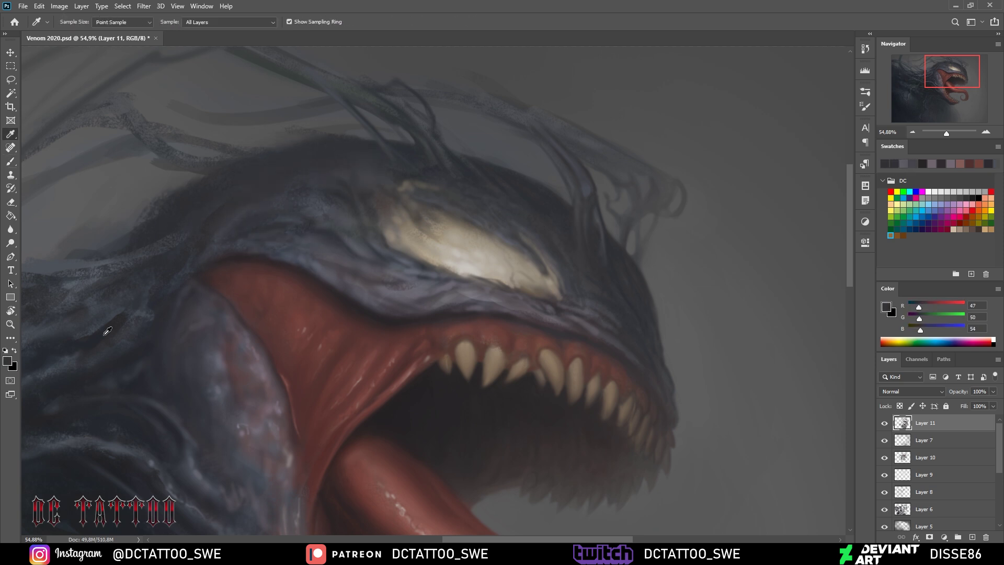
pyautogui.keyDown('alt'); pyautogui.click(117, 305); pyautogui.keyUp('alt')
pyautogui.press(']')
pyautogui.press(']')
pyautogui.press(']')
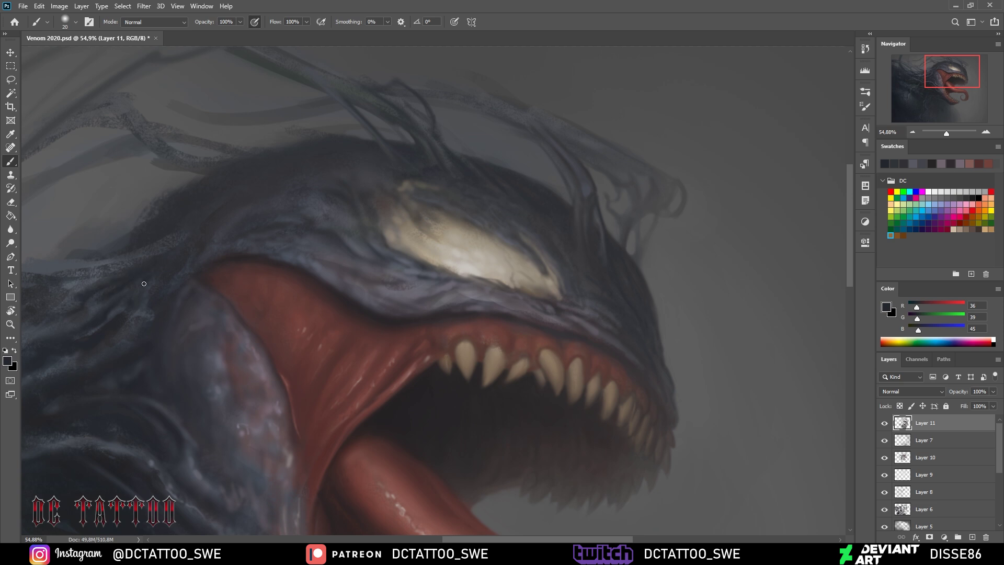
pyautogui.moveTo(107, 316); pyautogui.dragTo(229, 173)
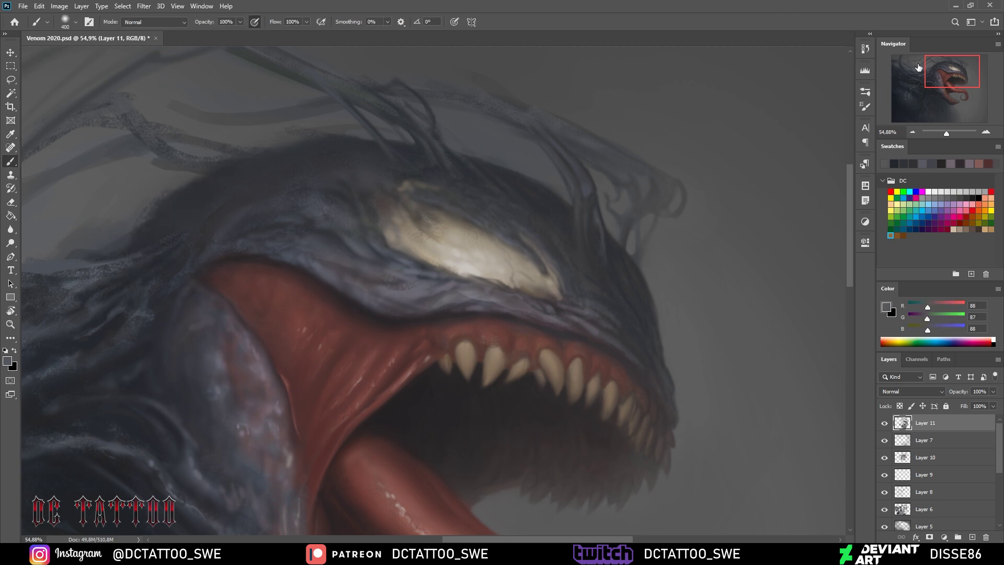
# Add a short grey stroke to a tendril above the head
pyautogui.keyDown('alt'); pyautogui.click(533, 108); pyautogui.keyUp('alt')
pyautogui.keyDown('alt'); pyautogui.click(514, 103); pyautogui.keyUp('alt')
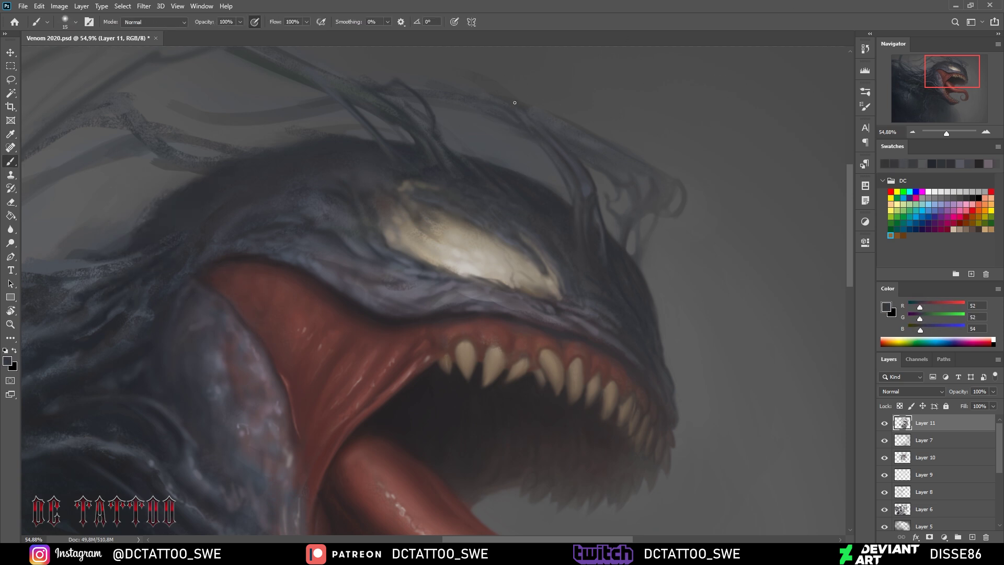
pyautogui.press(']')
pyautogui.keyDown('alt'); pyautogui.click(513, 124); pyautogui.keyUp('alt')
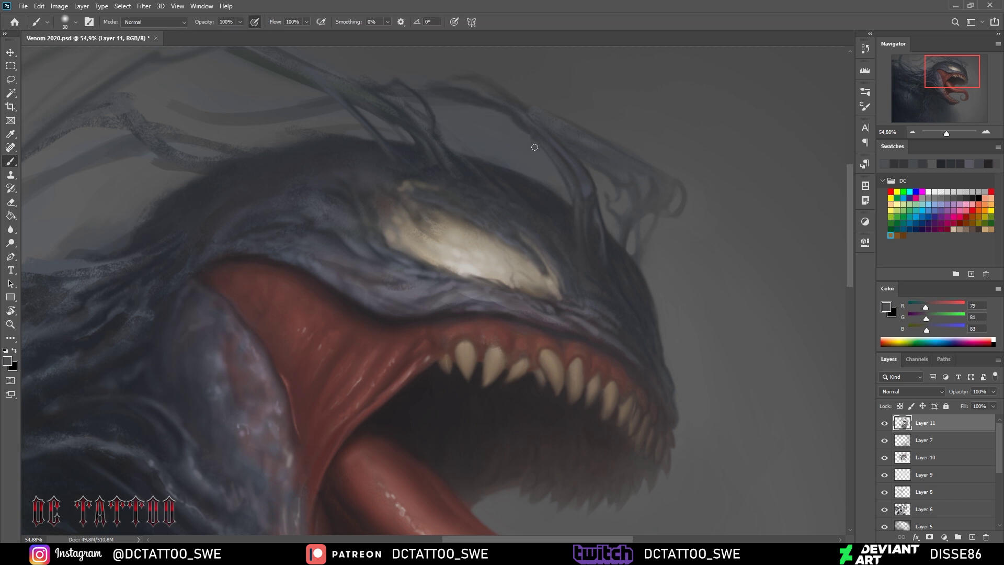
pyautogui.press(']')
pyautogui.moveTo(447, 95); pyautogui.dragTo(476, 97)
pyautogui.keyDown('alt'); pyautogui.click(480, 99); pyautogui.keyUp('alt')
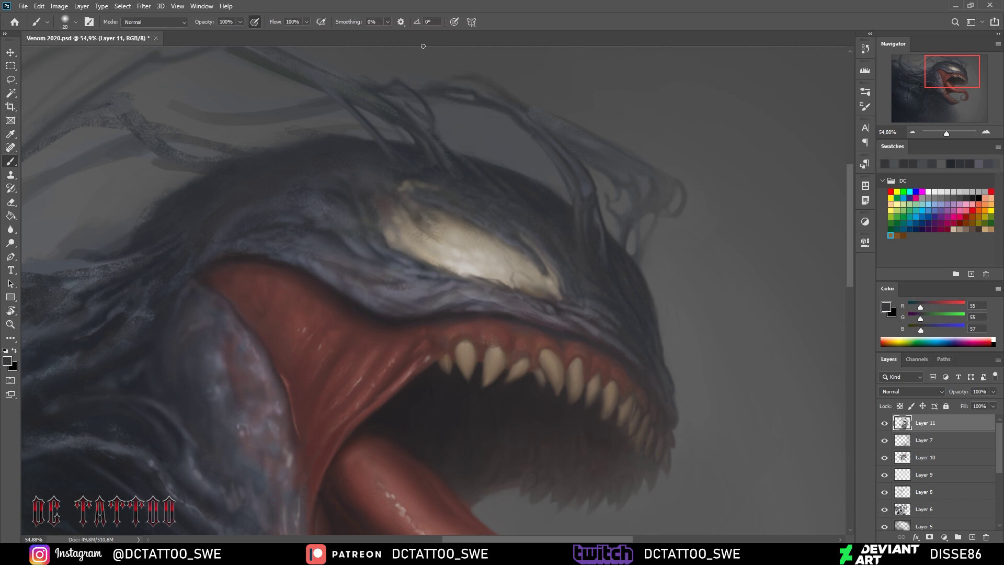
pyautogui.hscroll(-5, 595, 206)
# Paint dark tendril strokes sweeping from the head toward the cheek
pyautogui.keyDown('alt'); pyautogui.click(724, 284); pyautogui.keyUp('alt')
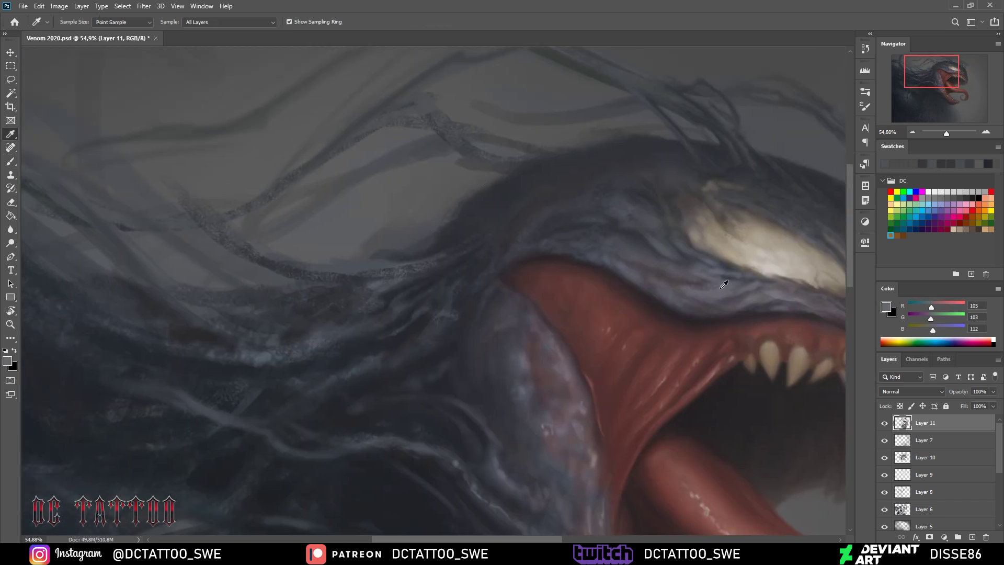
pyautogui.keyDown('alt'); pyautogui.click(495, 203); pyautogui.keyUp('alt')
pyautogui.moveTo(491, 201)
pyautogui.mouseDown()
pyautogui.moveTo(278, 256)
pyautogui.moveTo(454, 204)
pyautogui.moveTo(360, 260)
pyautogui.mouseUp()
pyautogui.keyDown('alt'); pyautogui.click(488, 197); pyautogui.keyUp('alt')
pyautogui.keyDown('alt'); pyautogui.click(438, 217); pyautogui.keyUp('alt')
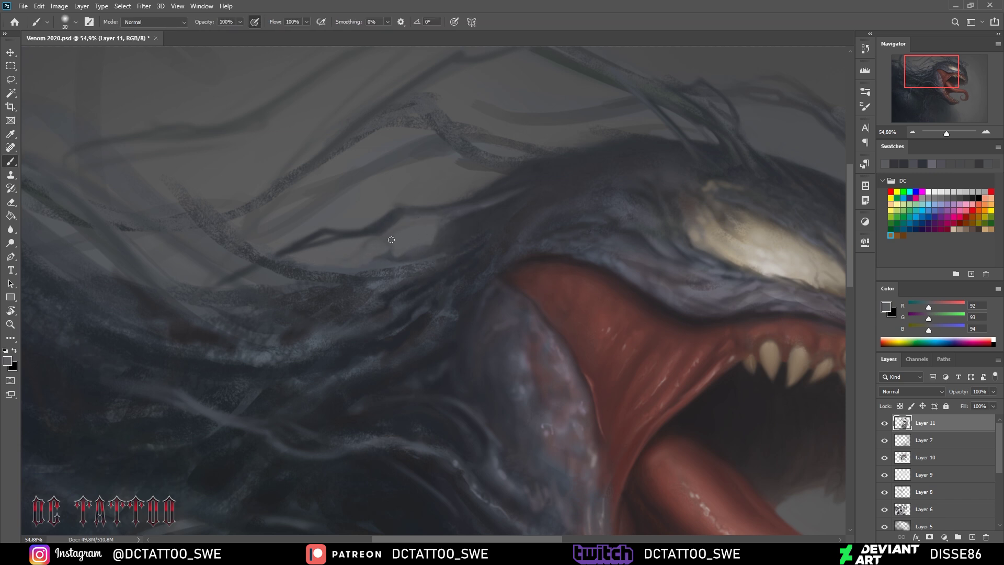
pyautogui.keyDown('alt'); pyautogui.click(374, 233); pyautogui.keyUp('alt')
pyautogui.press('[')
pyautogui.press(']')
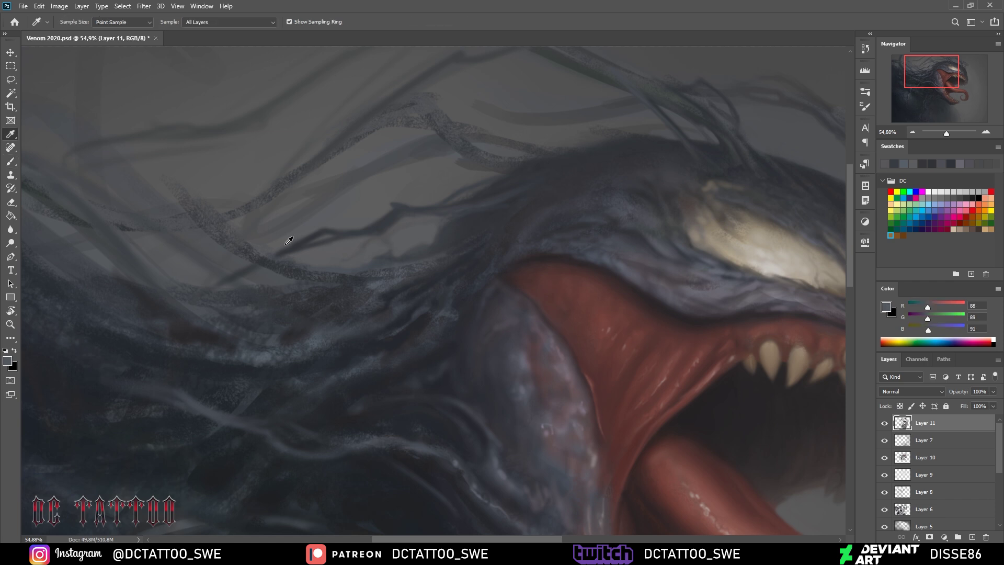
# Sample darker grey and near-black tendril tones, resizing the brush between picks
pyautogui.keyDown('alt'); pyautogui.click(454, 285); pyautogui.keyUp('alt')
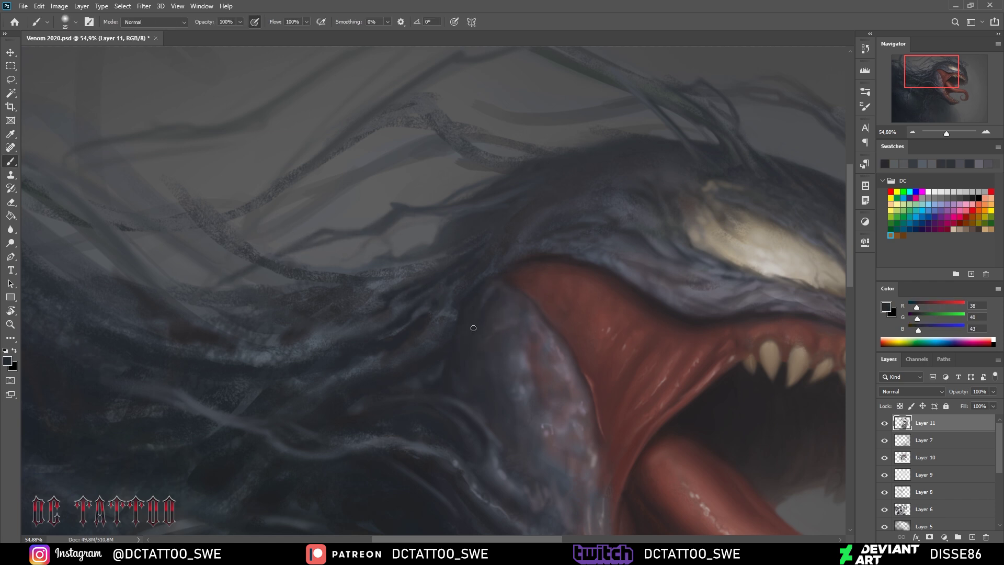
pyautogui.press(']')
pyautogui.keyDown('alt'); pyautogui.click(450, 346); pyautogui.keyUp('alt')
pyautogui.keyDown('alt'); pyautogui.click(435, 301); pyautogui.keyUp('alt')
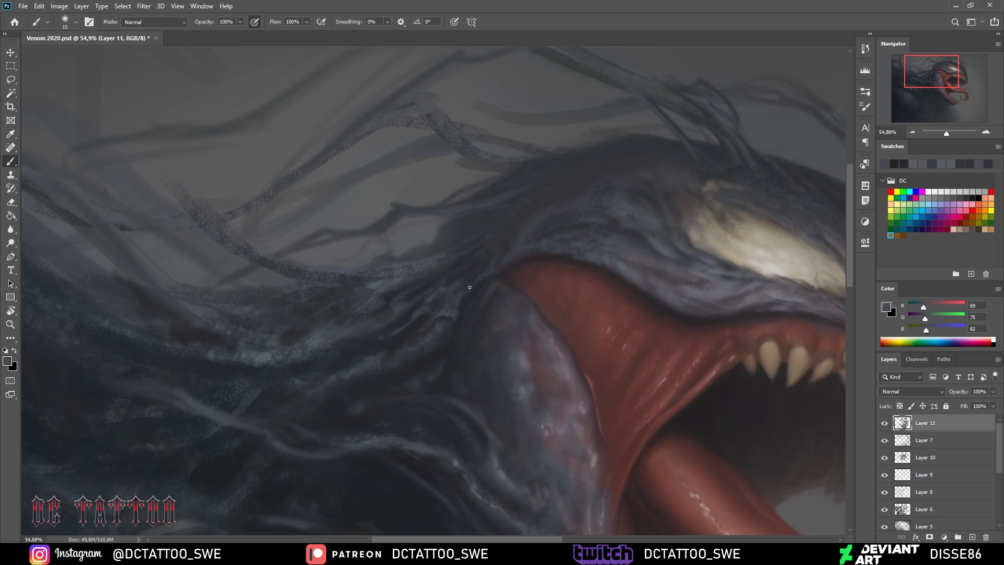
pyautogui.press(']')
pyautogui.press(']')
pyautogui.keyDown('alt'); pyautogui.click(346, 342); pyautogui.keyUp('alt')
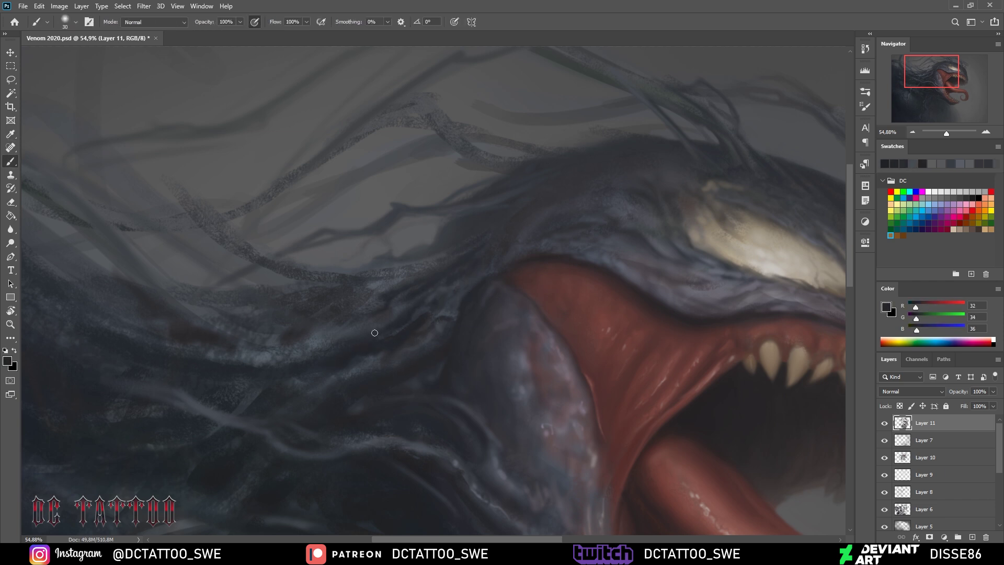
pyautogui.press('[')
pyautogui.press('[')
pyautogui.press('[')
pyautogui.scroll(-5, 447, 335)
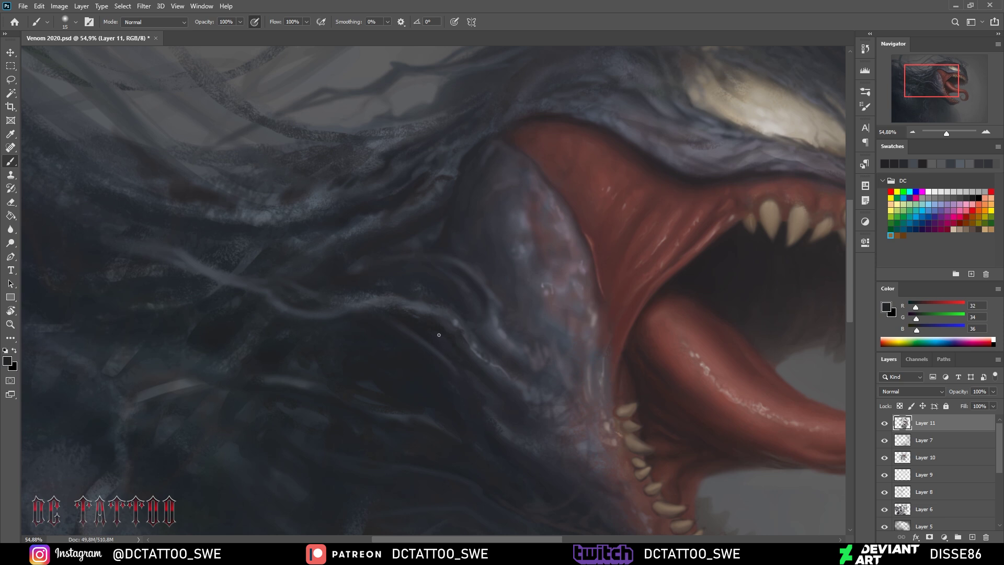
# Pick lighter blue-grey and near-black tones from the tendrils for strand work
pyautogui.keyDown('alt'); pyautogui.click(461, 361); pyautogui.keyUp('alt')
pyautogui.keyDown('alt'); pyautogui.click(418, 315); pyautogui.keyUp('alt')
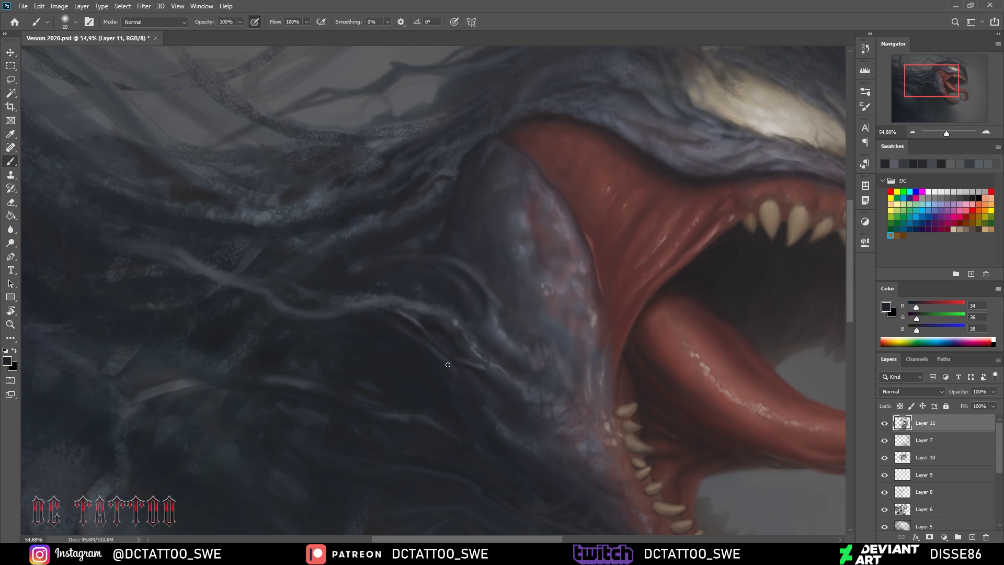
pyautogui.press(']')
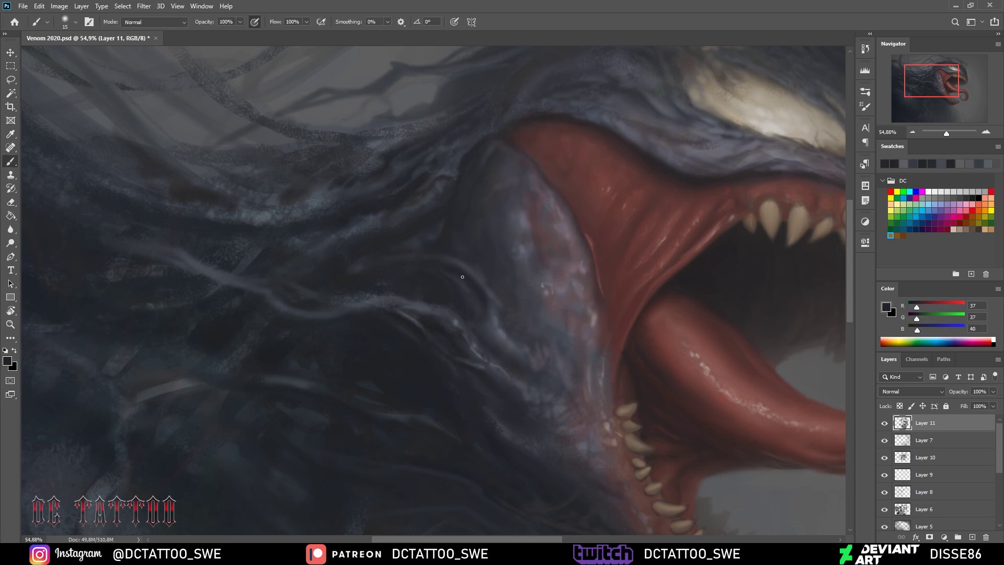
pyautogui.keyDown('alt'); pyautogui.click(387, 265); pyautogui.keyUp('alt')
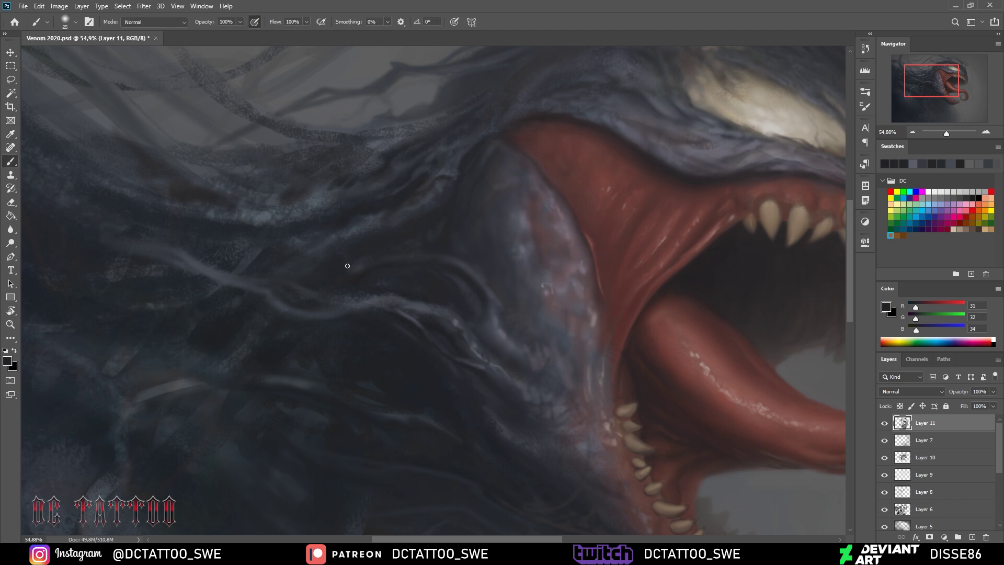
pyautogui.press('[')
pyautogui.keyDown('alt'); pyautogui.click(459, 262); pyautogui.keyUp('alt')
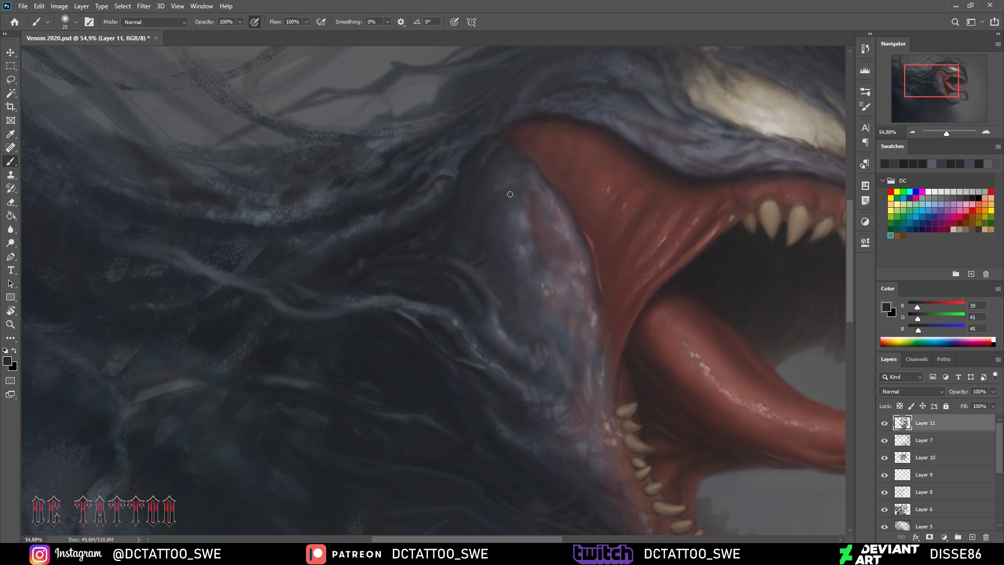
# Sample highlight and mid blue-grey colours with a brush sized for fine strands
pyautogui.press(']')
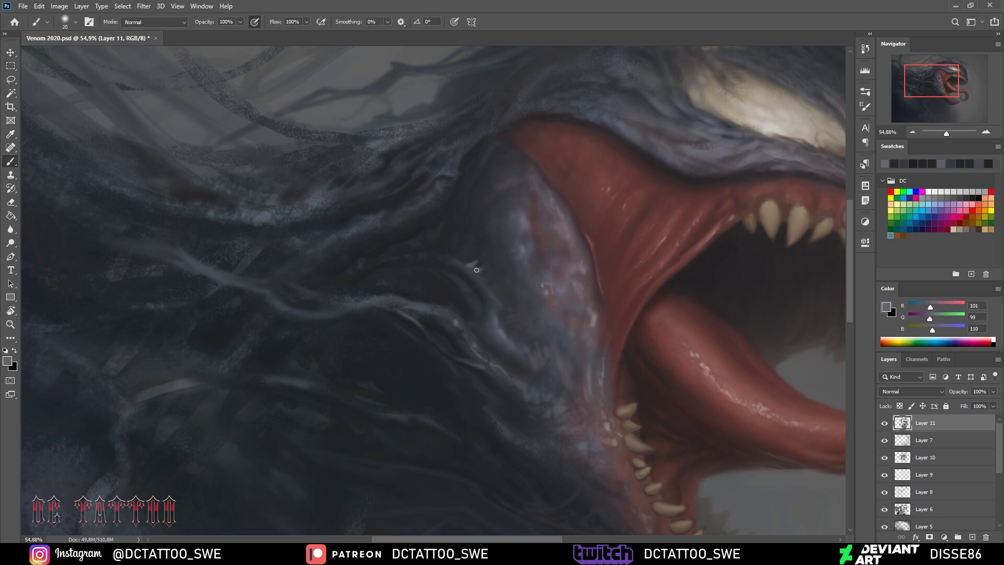
pyautogui.keyDown('alt'); pyautogui.click(474, 268); pyautogui.keyUp('alt')
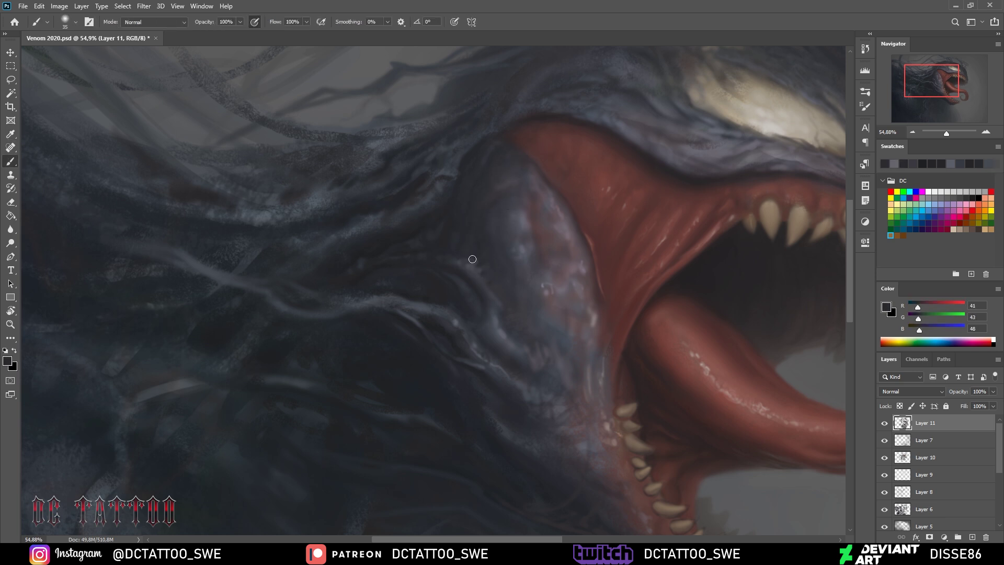
pyautogui.press('[')
pyautogui.press('[')
pyautogui.keyDown('alt'); pyautogui.click(512, 314); pyautogui.keyUp('alt')
pyautogui.keyDown('alt'); pyautogui.click(506, 296); pyautogui.keyUp('alt')
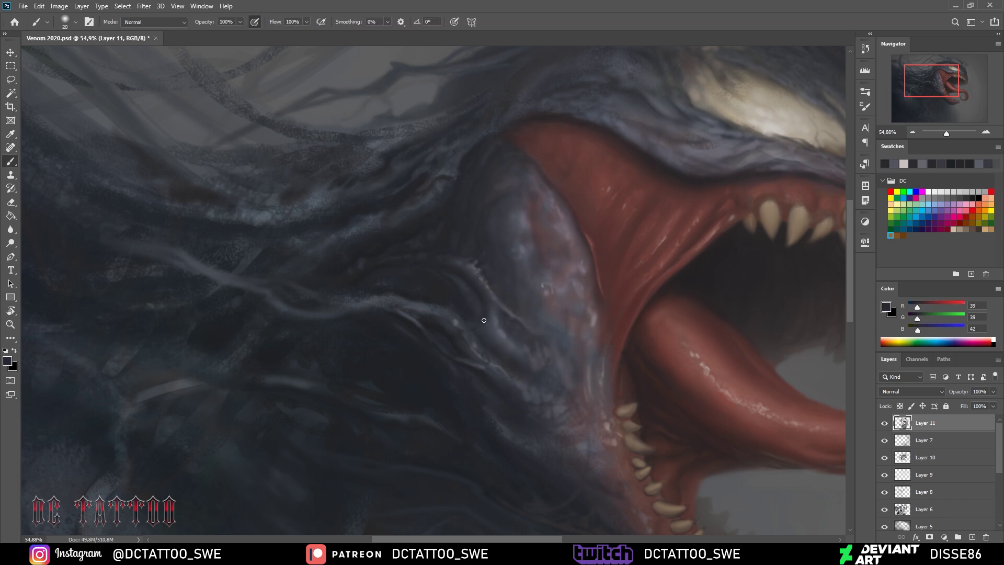
pyautogui.press(']')
pyautogui.press('[')
pyautogui.press('[')
pyautogui.press('[')
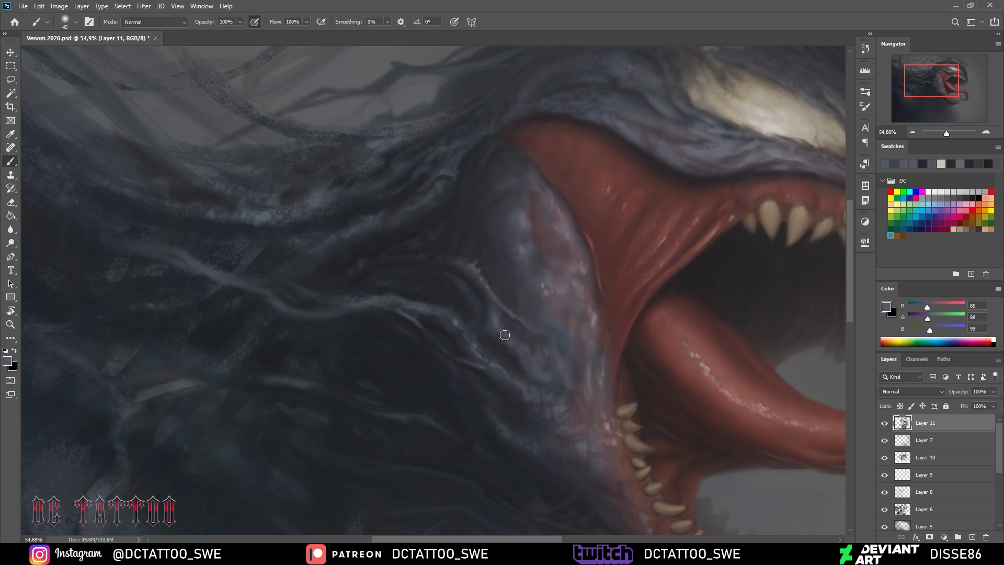
# Pick muted mauve, grey-blue strand highlights and near-black shadow tones with a thin brush
pyautogui.keyDown('alt'); pyautogui.click(526, 346); pyautogui.keyUp('alt')
pyautogui.press(']')
pyautogui.press(']')
pyautogui.keyDown('alt'); pyautogui.click(463, 257); pyautogui.keyUp('alt')
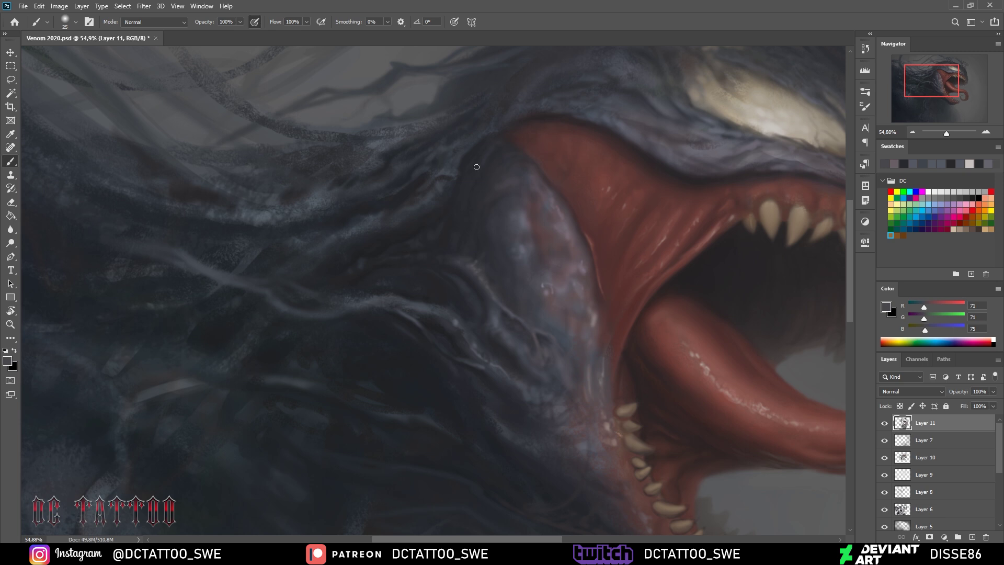
pyautogui.press('[')
pyautogui.press('[')
pyautogui.press('[')
pyautogui.keyDown('alt'); pyautogui.click(467, 286); pyautogui.keyUp('alt')
pyautogui.press('[')
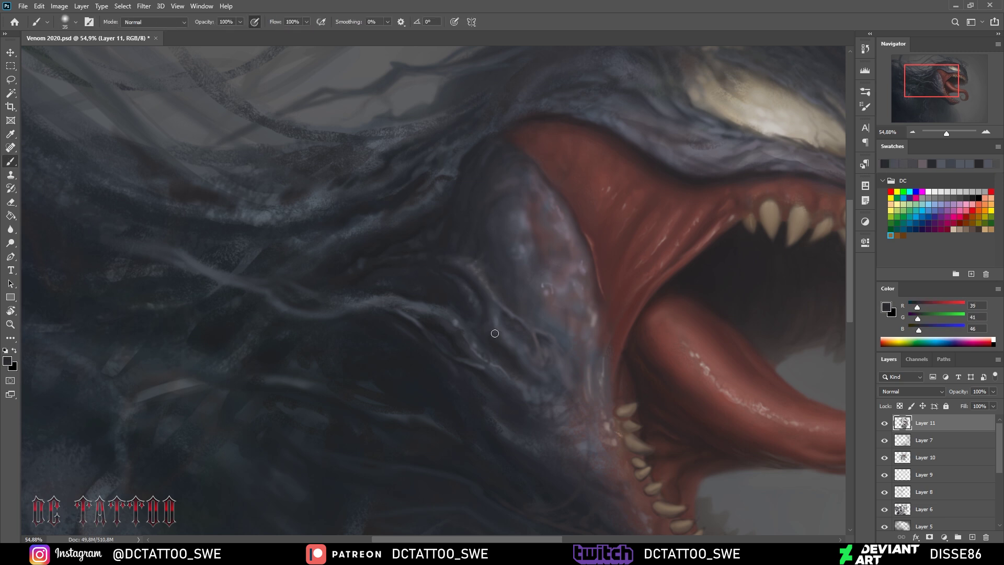
pyautogui.keyDown('alt'); pyautogui.click(398, 306); pyautogui.keyUp('alt')
pyautogui.keyDown('alt'); pyautogui.click(388, 308); pyautogui.keyUp('alt')
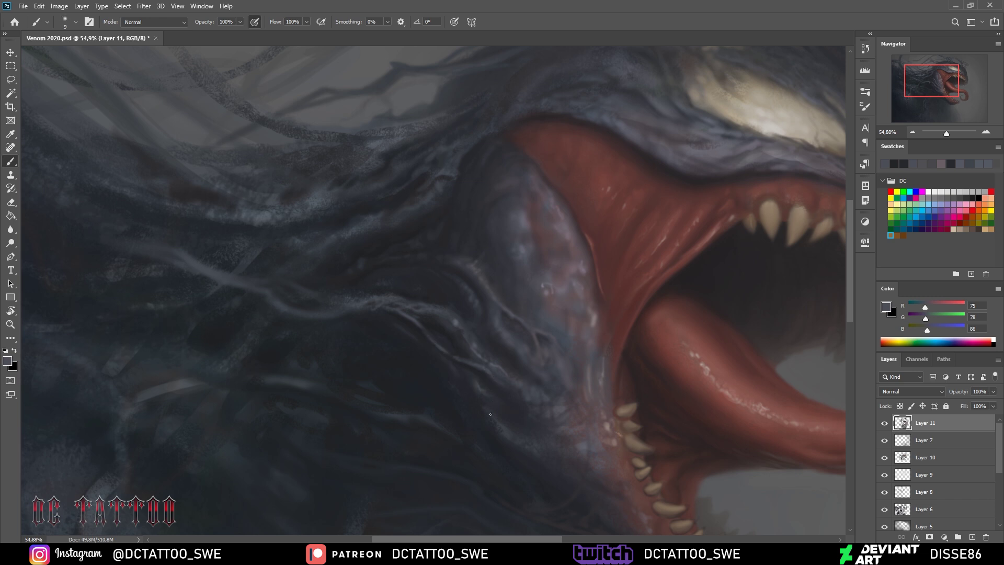
# Sample very dark shadow and strand colours and enlarge the brush
pyautogui.press(']')
pyautogui.press(']')
pyautogui.press(']')
pyautogui.keyDown('alt'); pyautogui.click(540, 451); pyautogui.keyUp('alt')
pyautogui.keyDown('alt'); pyautogui.click(489, 162); pyautogui.keyUp('alt')
pyautogui.press('[')
pyautogui.press('[')
pyautogui.press('[')
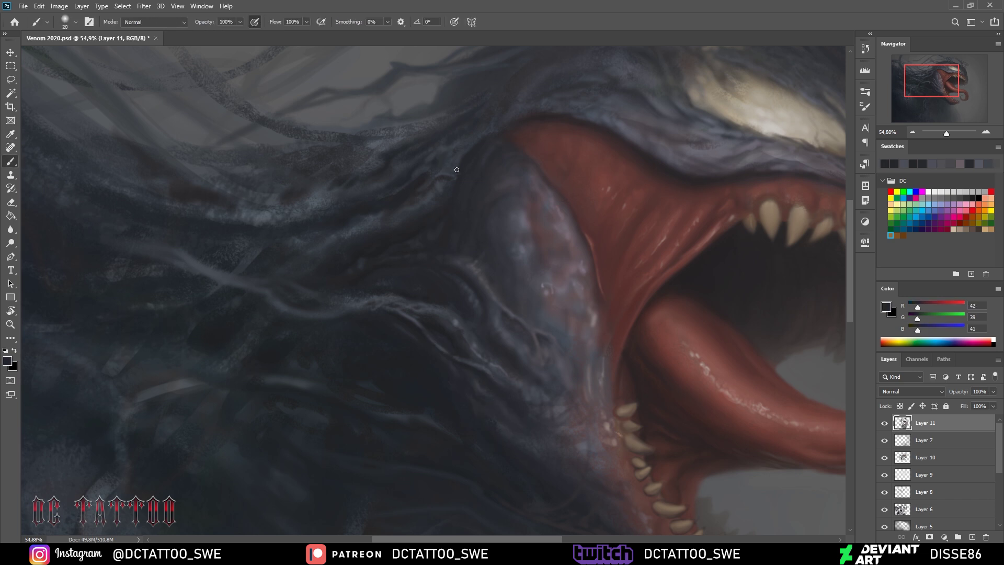
pyautogui.press(']')
pyautogui.press(']')
pyautogui.press(']')
pyautogui.keyDown('alt'); pyautogui.click(392, 152); pyautogui.keyUp('alt')
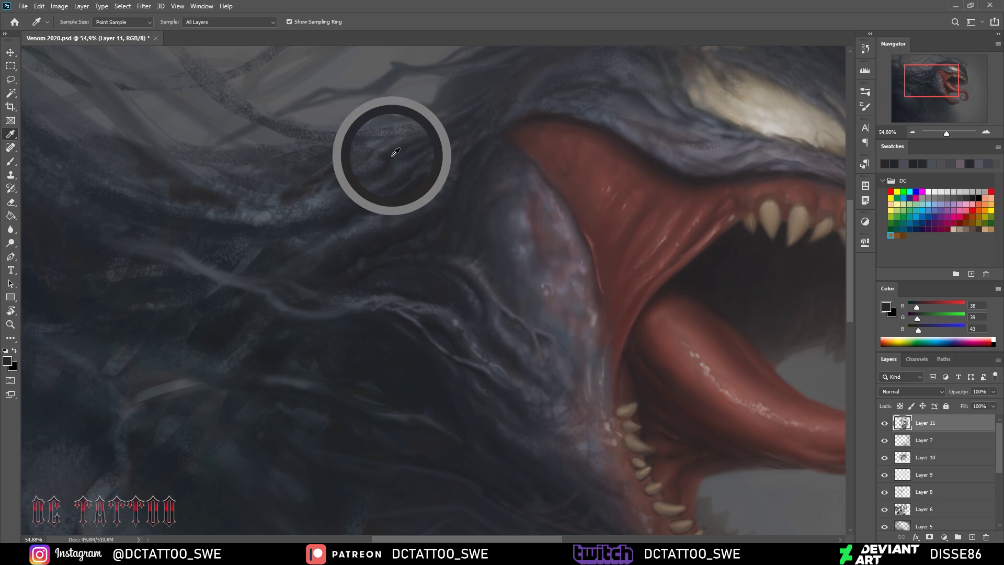
pyautogui.press(']')
pyautogui.keyDown('alt'); pyautogui.click(240, 370); pyautogui.keyUp('alt')
pyautogui.press(']')
pyautogui.press(']')
pyautogui.press(']')
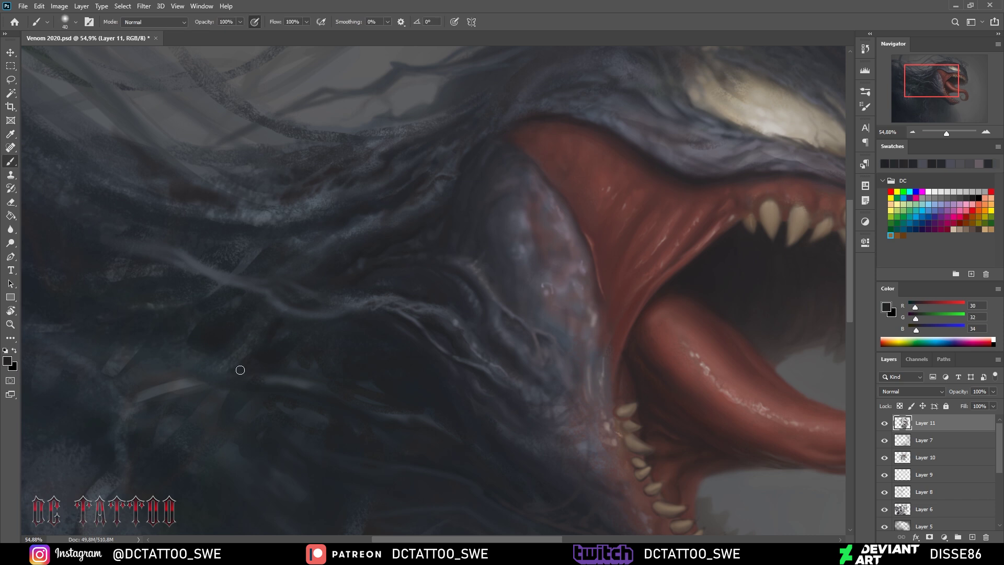
# Paint dark shadows between the tendril strands along the cheek edge
pyautogui.moveTo(242, 269); pyautogui.dragTo(260, 248)
pyautogui.press(']')
pyautogui.moveTo(335, 216); pyautogui.dragTo(232, 260)
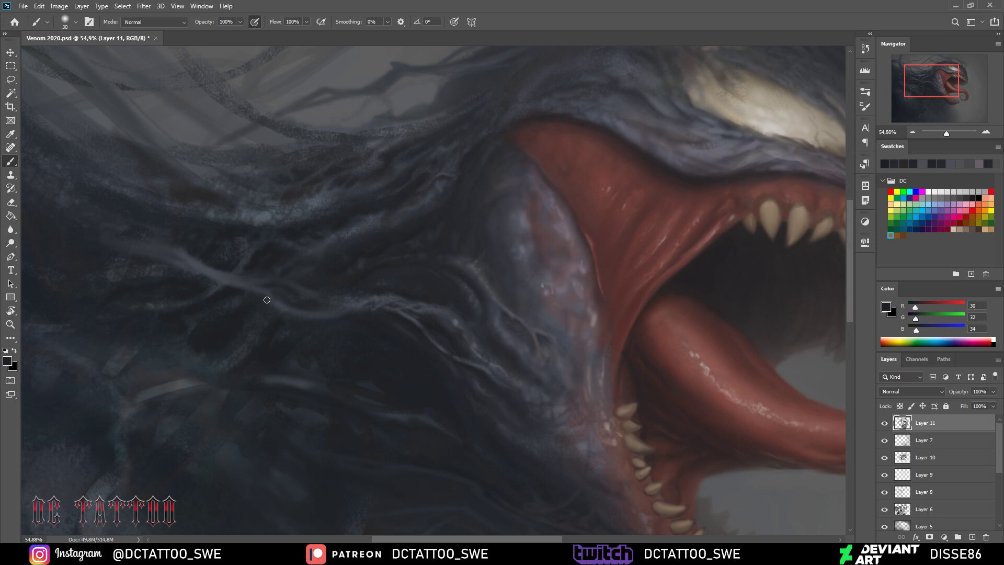
pyautogui.moveTo(267, 299); pyautogui.dragTo(183, 256)
pyautogui.press('[')
pyautogui.keyDown('alt'); pyautogui.click(211, 290); pyautogui.keyUp('alt')
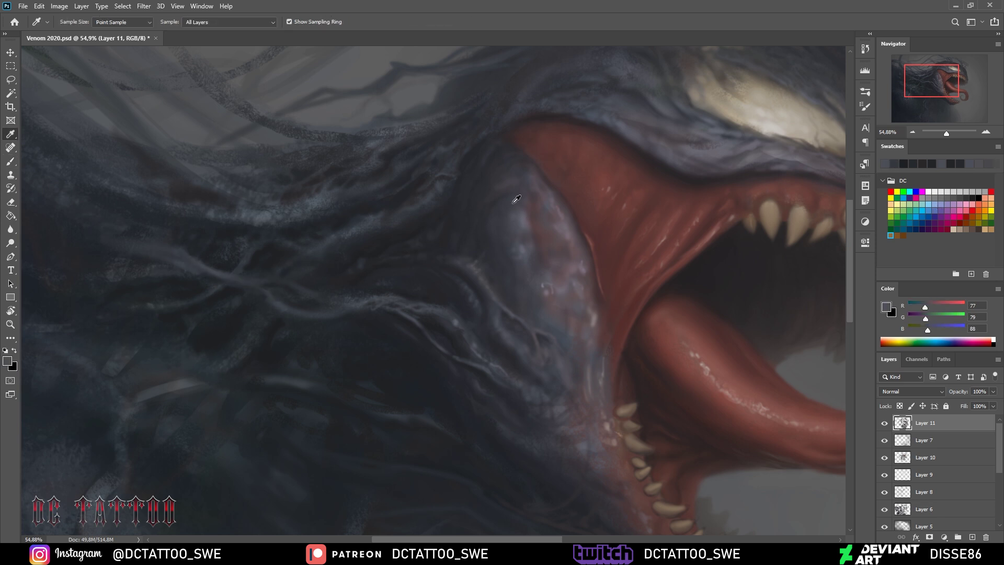
# Confirm a blue-grey colour and shift the view toward the left tendrils
pyautogui.press('Return')
pyautogui.press('[')
pyautogui.press('[')
pyautogui.press('[')
pyautogui.moveTo(945, 83)
pyautogui.mouseDown()
pyautogui.moveTo(954, 83)
pyautogui.moveTo(948, 71)
pyautogui.moveTo(945, 92)
pyautogui.mouseUp()
pyautogui.press(']')
pyautogui.press(']')
pyautogui.press(']')
# Choose a large scattered brush preset and add a new Layer 12 for mouth shading
pyautogui.keyDown('alt'); pyautogui.click(440, 173); pyautogui.keyUp('alt')
pyautogui.press('[')
pyautogui.press('[')
pyautogui.press('[')
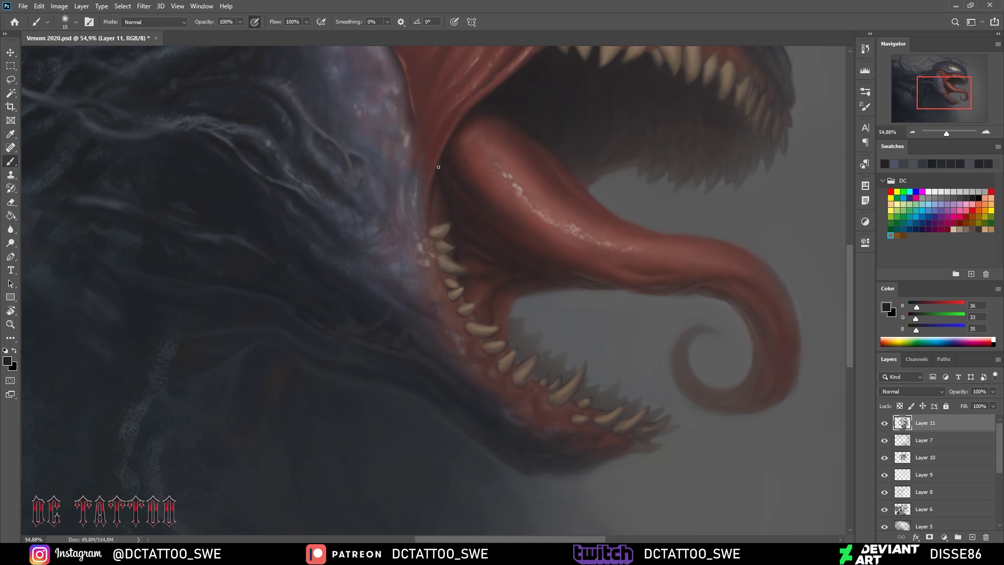
pyautogui.press(']')
pyautogui.press('[')
pyautogui.press(']')
pyautogui.press(']')
pyautogui.press(']')
pyautogui.moveTo(945, 90); pyautogui.dragTo(951, 82)
pyautogui.rightClick(502, 149)
pyautogui.doubleClick(640, 302)
pyautogui.keyDown('alt'); pyautogui.click(460, 321); pyautogui.keyUp('alt')
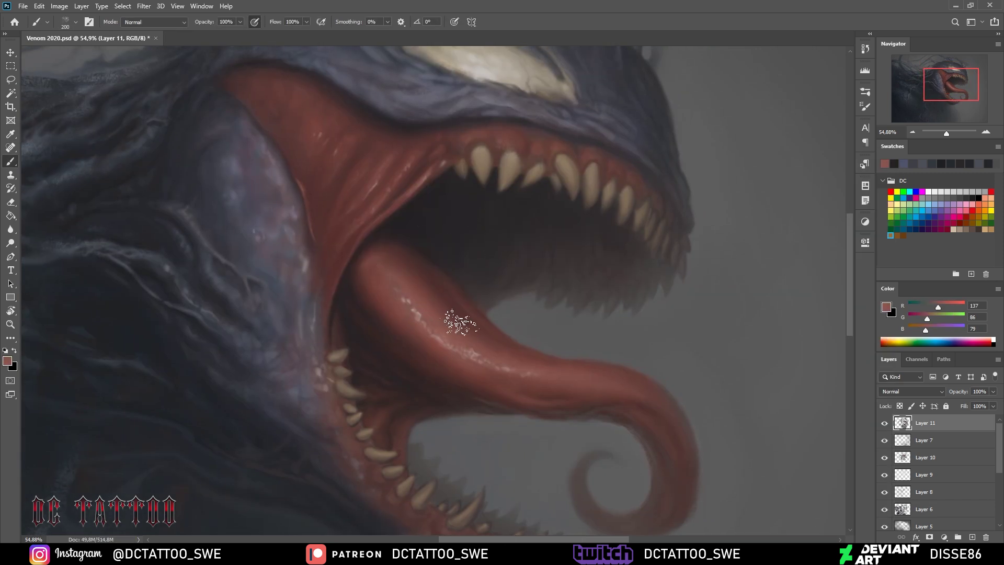
pyautogui.hotkey('ctrl', 'shift', 'alt', 'n')
# Shade the tongue with bright, mid and deep sampled reds on Layer 12
pyautogui.keyDown('alt'); pyautogui.click(415, 281); pyautogui.keyUp('alt')
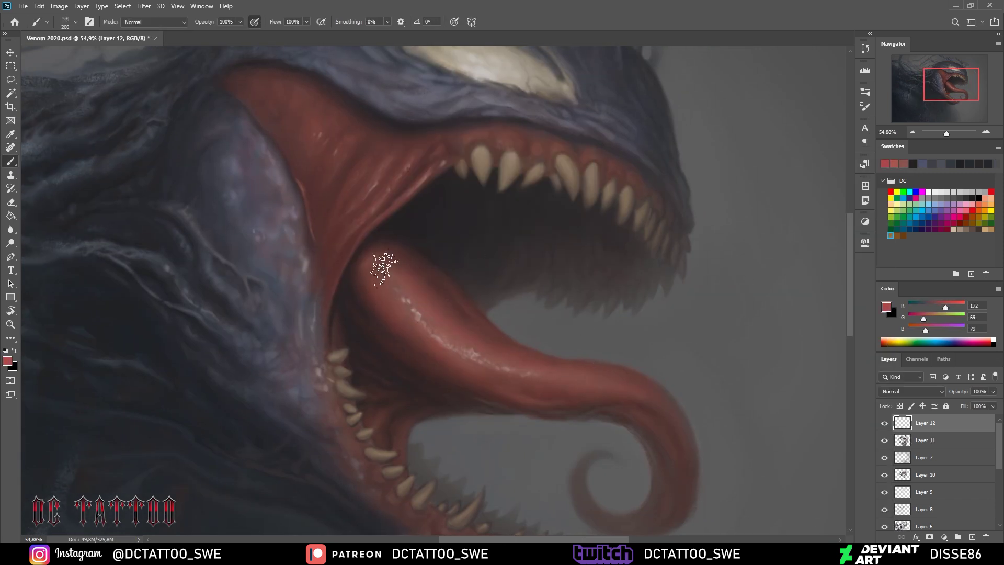
pyautogui.press('[')
pyautogui.press('[')
pyautogui.press('[')
pyautogui.keyDown('alt'); pyautogui.click(389, 434); pyautogui.keyUp('alt')
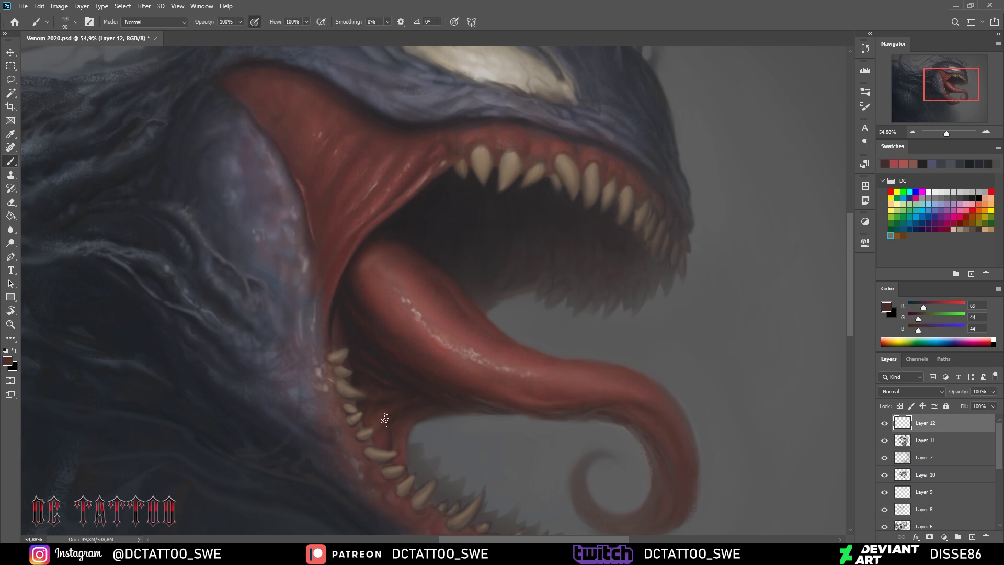
pyautogui.keyDown('alt'); pyautogui.click(390, 140); pyautogui.keyUp('alt')
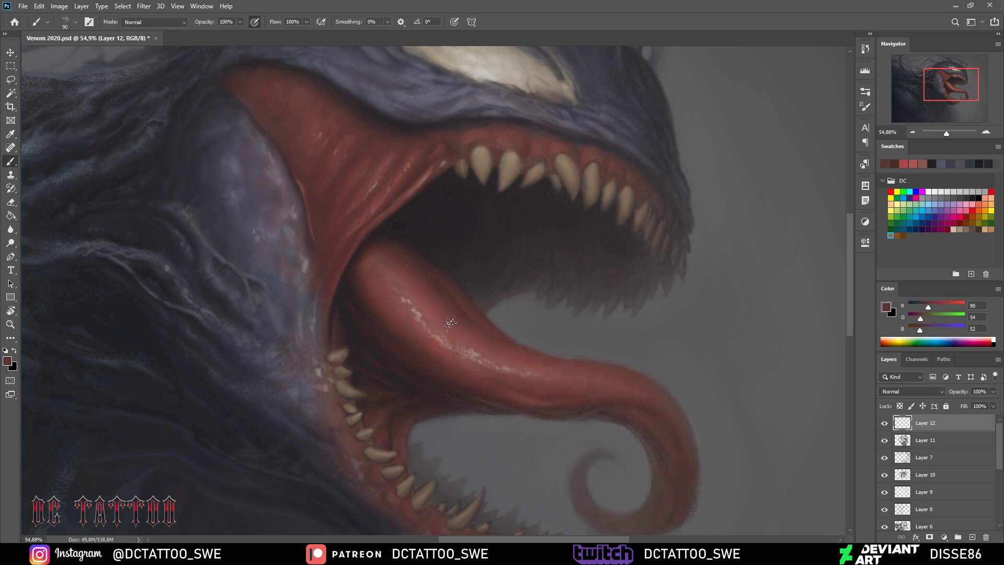
pyautogui.keyDown('alt'); pyautogui.click(485, 348); pyautogui.keyUp('alt')
pyautogui.press(']')
pyautogui.press(']')
pyautogui.press(']')
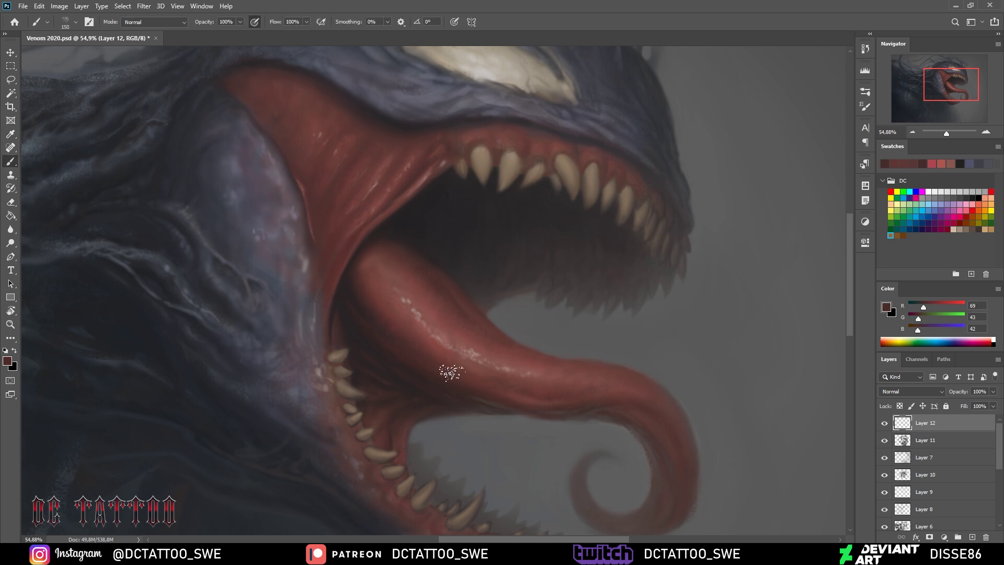
pyautogui.keyDown('alt'); pyautogui.click(442, 358); pyautogui.keyUp('alt')
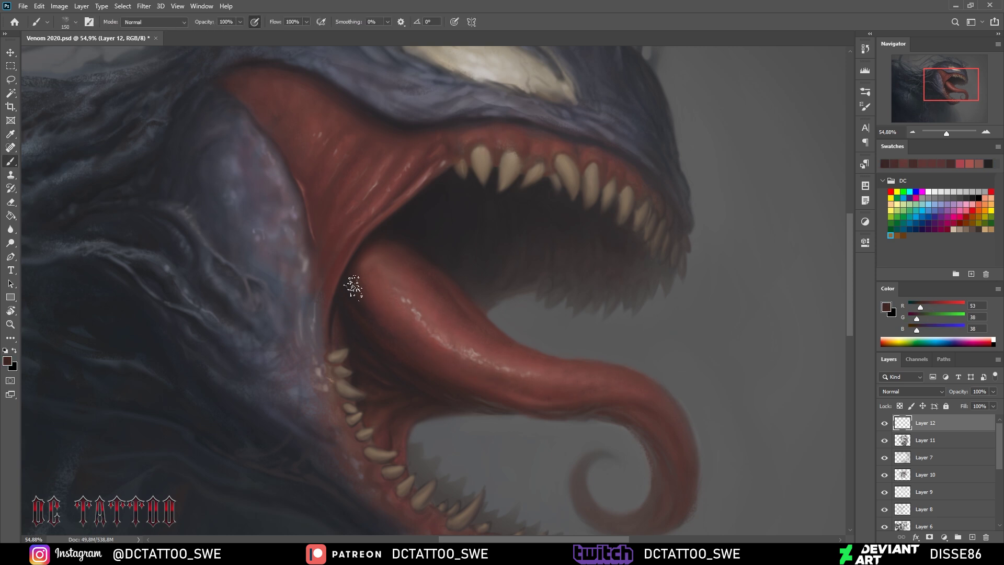
pyautogui.keyDown('alt'); pyautogui.click(414, 341); pyautogui.keyUp('alt')
pyautogui.press('[')
pyautogui.press('[')
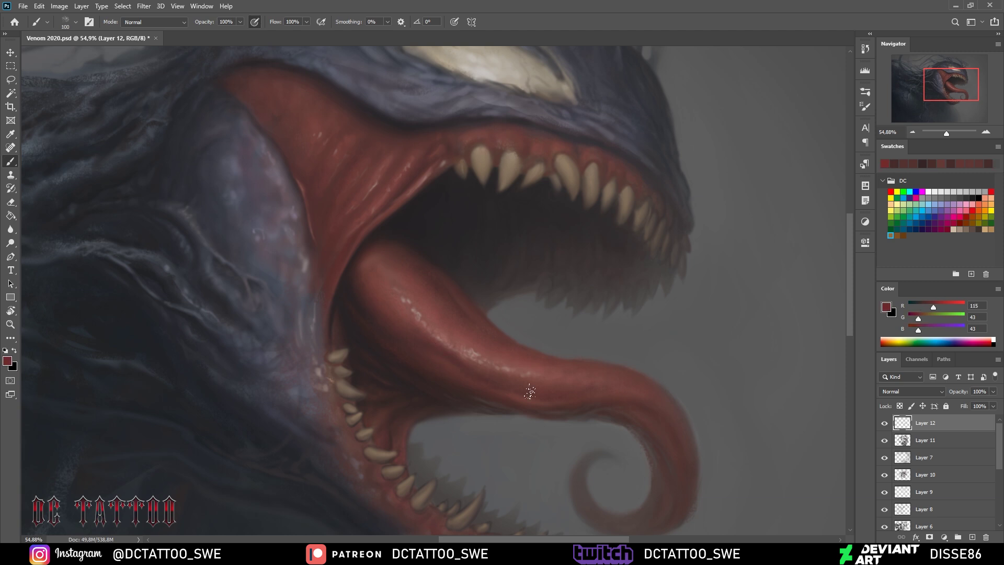
pyautogui.keyDown('alt'); pyautogui.click(353, 309); pyautogui.keyUp('alt')
# Deepen the inner mouth where the tongue meets the throat with dark red shadows
pyautogui.press(']')
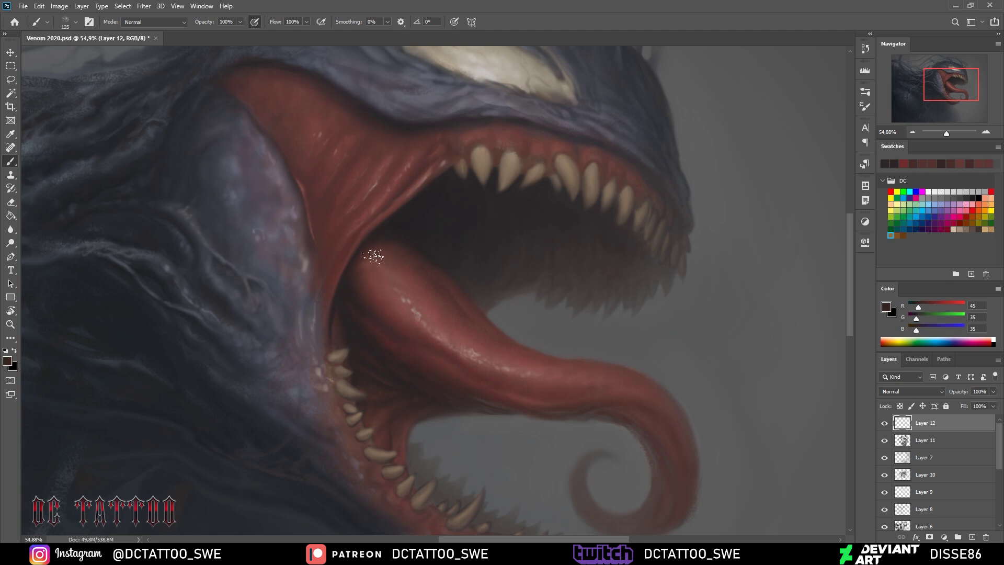
pyautogui.keyDown('alt'); pyautogui.click(430, 311); pyautogui.keyUp('alt')
pyautogui.press('[')
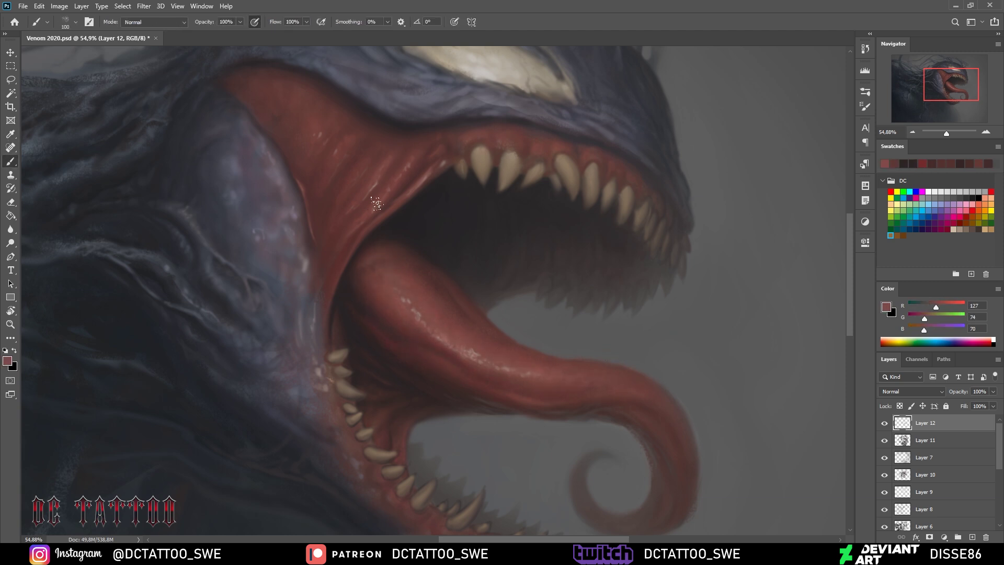
pyautogui.press('[')
pyautogui.press('[')
pyautogui.press('[')
pyautogui.press('[')
pyautogui.press('[')
pyautogui.press('[')
pyautogui.keyDown('alt'); pyautogui.click(329, 141); pyautogui.keyUp('alt')
pyautogui.press('[')
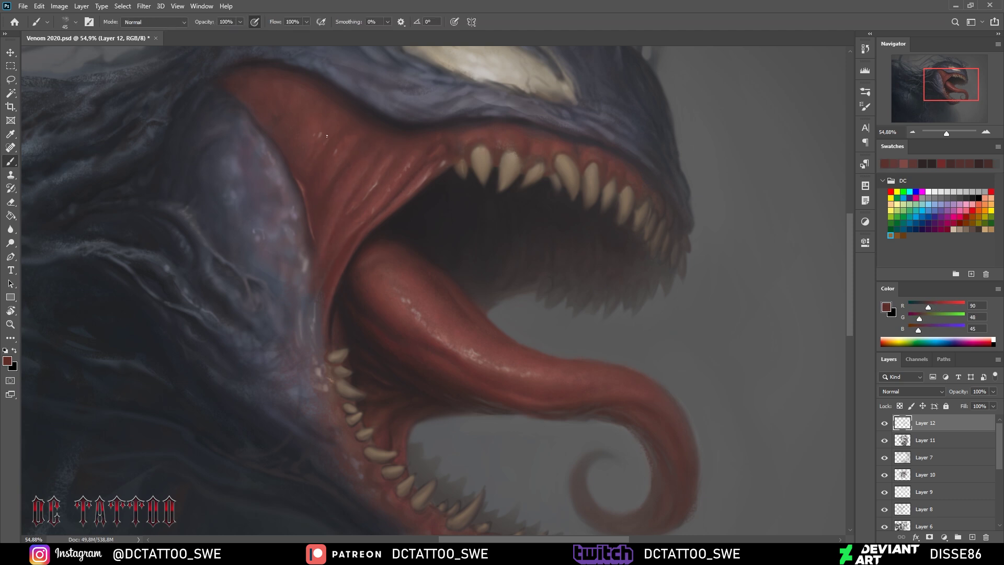
pyautogui.press(']')
pyautogui.press(']')
pyautogui.press(']')
pyautogui.keyDown('alt'); pyautogui.click(385, 261); pyautogui.keyUp('alt')
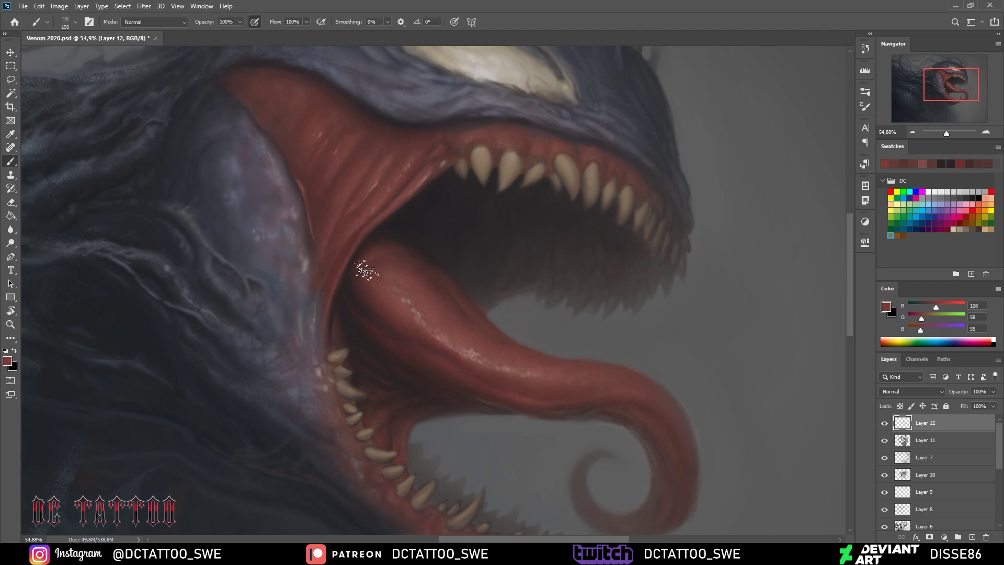
pyautogui.press(']')
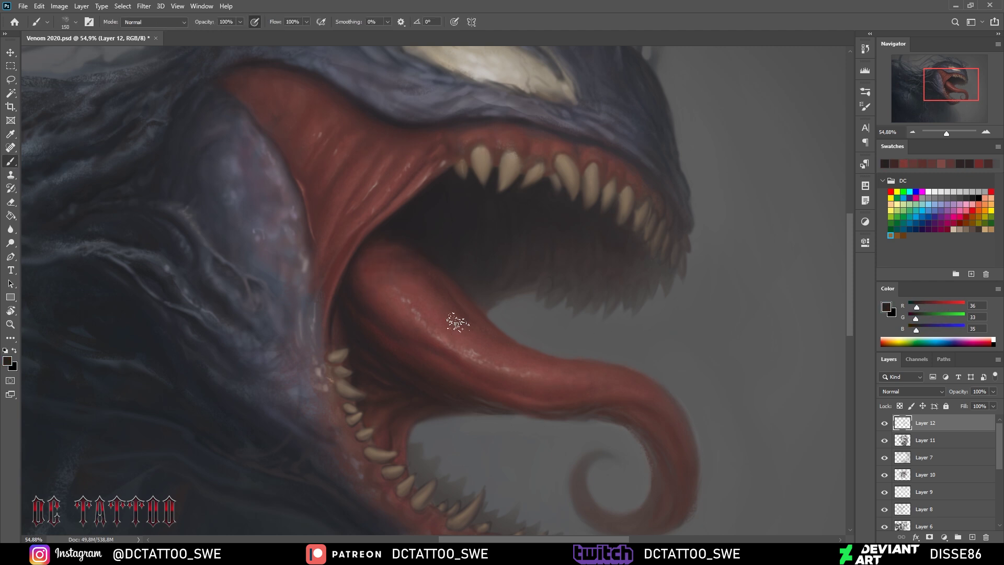
pyautogui.keyDown('alt'); pyautogui.click(424, 262); pyautogui.keyUp('alt')
# Darken the bluish highlight beside the lower jaw with a dark grey-blue
pyautogui.moveTo(643, 359); pyautogui.dragTo(607, 264)
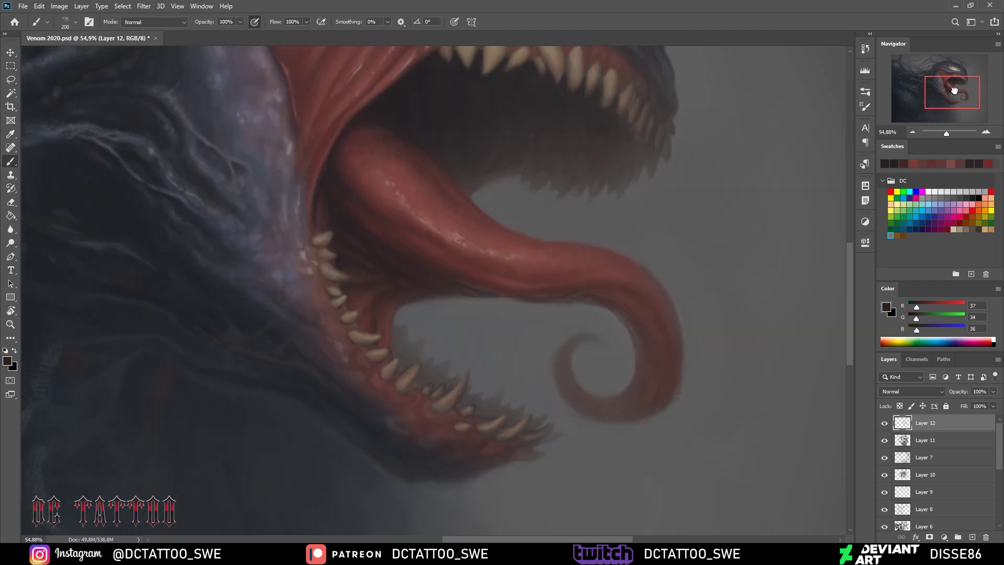
pyautogui.press('[')
pyautogui.press('[')
pyautogui.press('[')
pyautogui.keyDown('alt'); pyautogui.click(411, 467); pyautogui.keyUp('alt')
pyautogui.moveTo(214, 183); pyautogui.dragTo(251, 120)
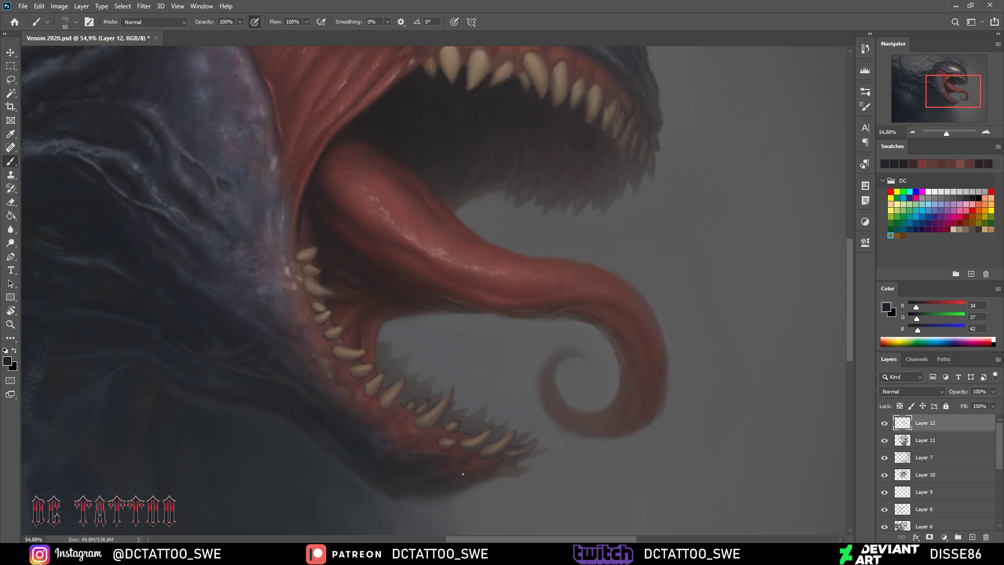
pyautogui.press('[')
pyautogui.press('[')
pyautogui.keyDown('alt'); pyautogui.click(468, 454); pyautogui.keyUp('alt')
pyautogui.keyDown('alt'); pyautogui.click(413, 421); pyautogui.keyUp('alt')
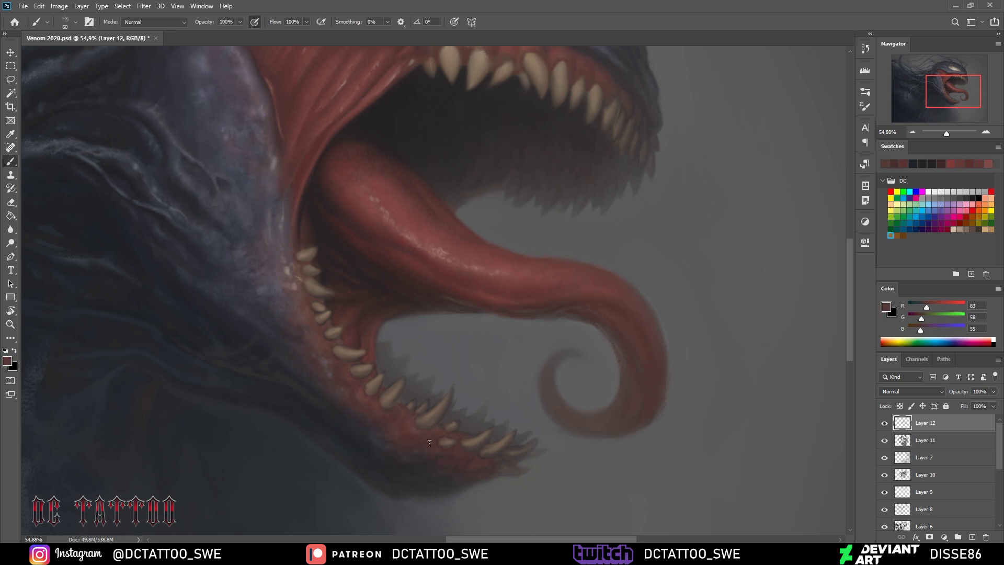
pyautogui.press(']')
pyautogui.press(']')
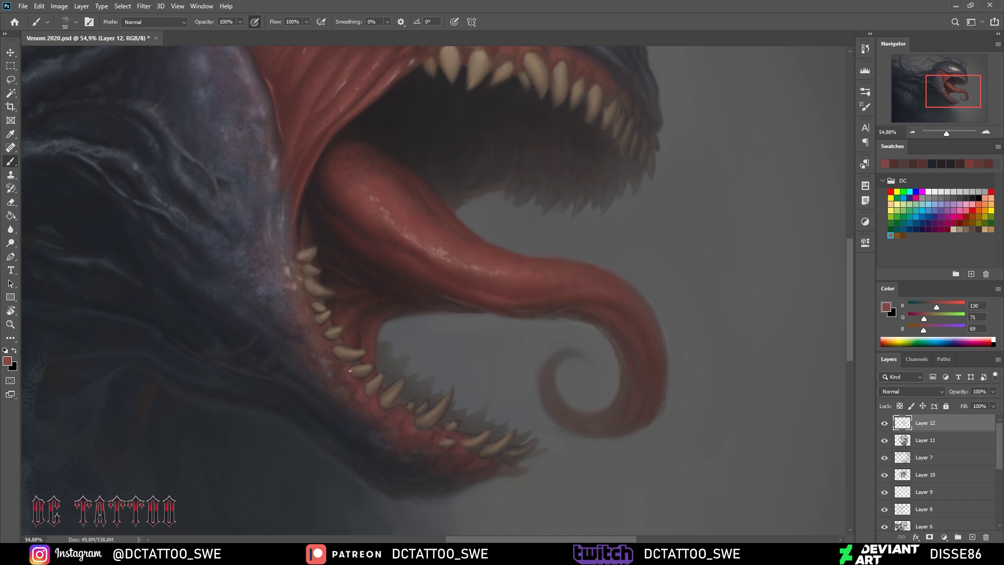
# Refine the gums with dark muted reds, near-black greys and blue-grey tones
pyautogui.keyDown('alt'); pyautogui.click(275, 209); pyautogui.keyUp('alt')
pyautogui.press(']')
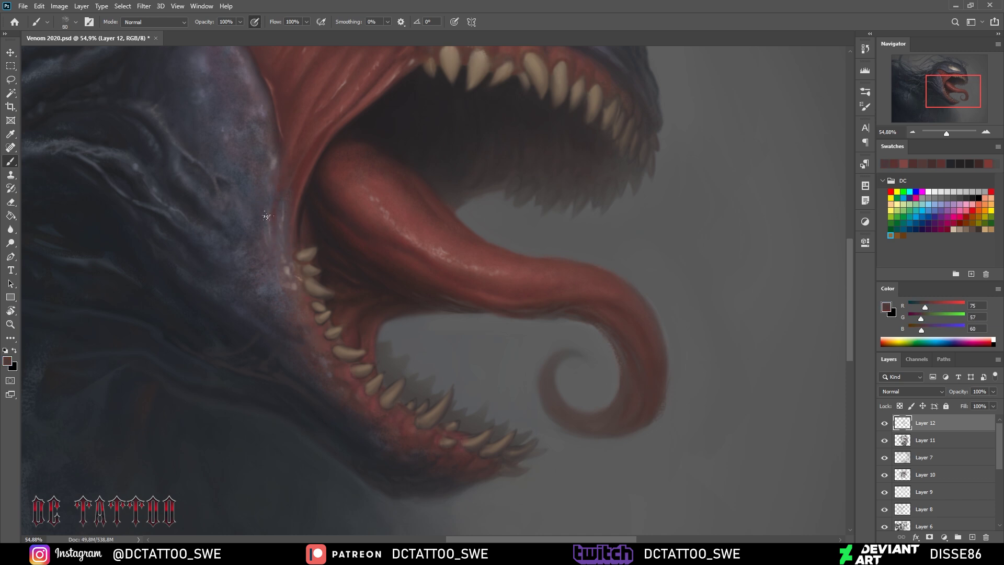
pyautogui.keyDown('alt'); pyautogui.click(410, 458); pyautogui.keyUp('alt')
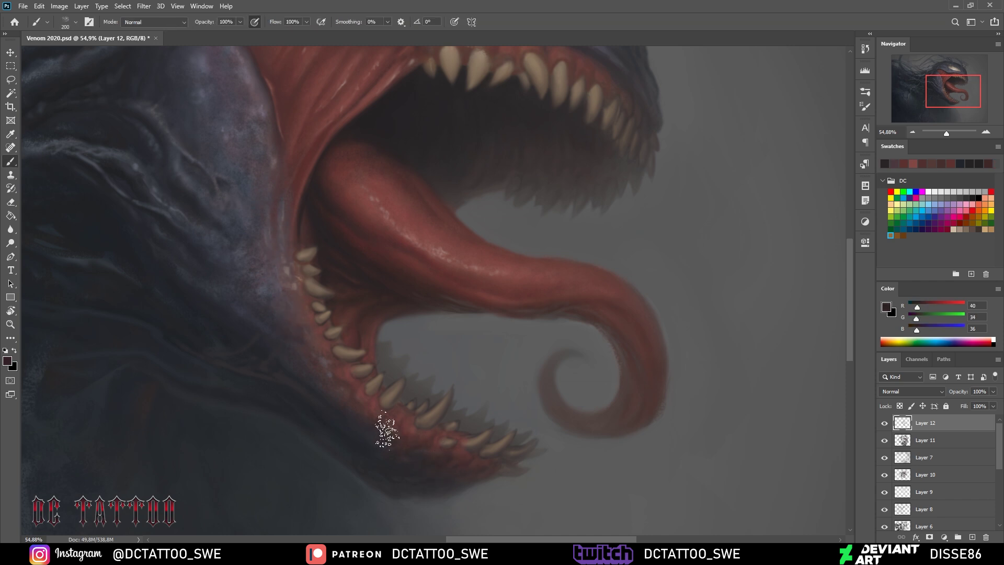
pyautogui.keyDown('alt'); pyautogui.click(354, 459); pyautogui.keyUp('alt')
pyautogui.press('[')
pyautogui.press('[')
pyautogui.keyDown('alt'); pyautogui.click(211, 392); pyautogui.keyUp('alt')
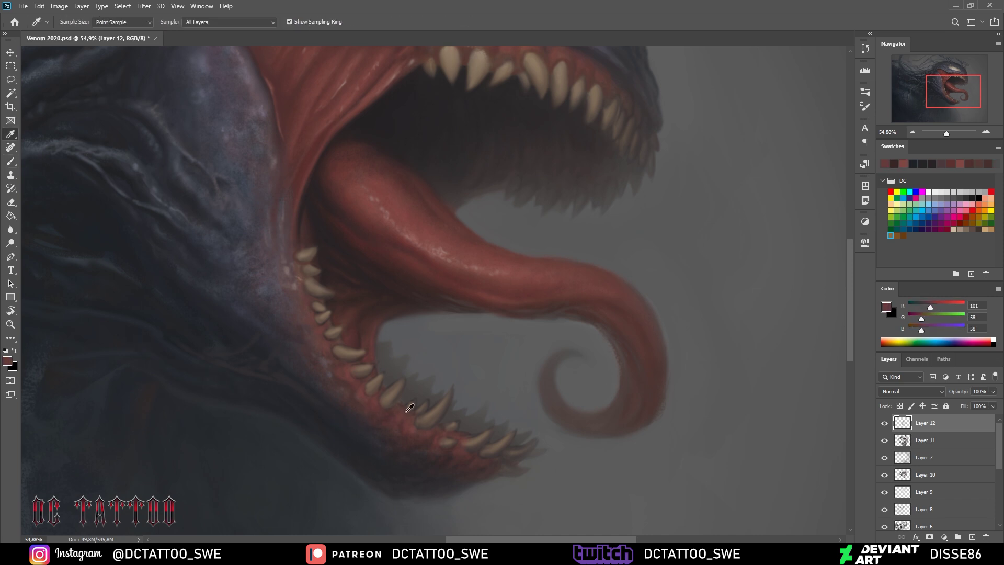
pyautogui.keyDown('alt'); pyautogui.click(387, 387); pyautogui.keyUp('alt')
pyautogui.press(']')
pyautogui.press(']')
pyautogui.press(']')
pyautogui.keyDown('alt'); pyautogui.click(362, 378); pyautogui.keyUp('alt')
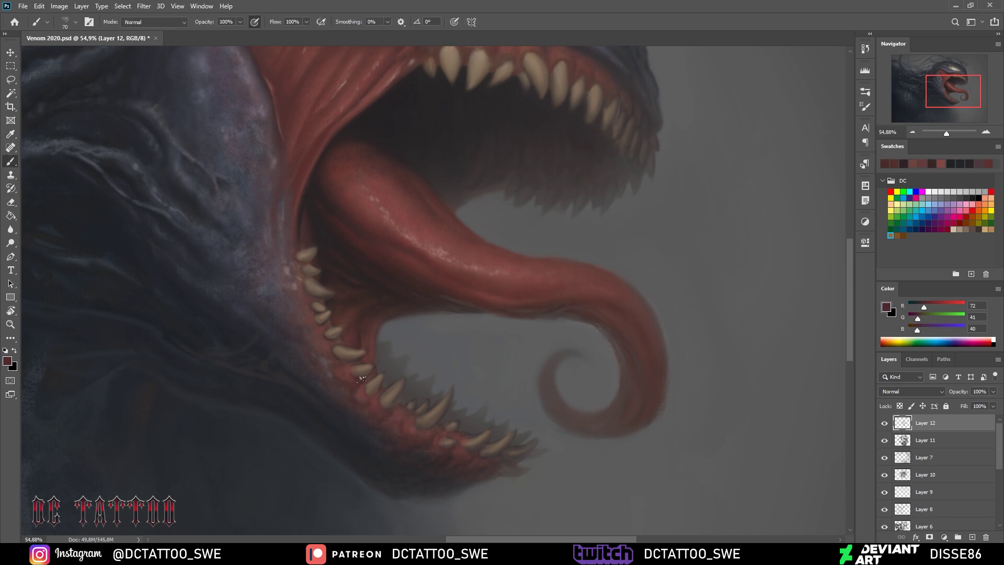
pyautogui.press(']')
pyautogui.press(']')
pyautogui.press(']')
# Paint a thin pale grey highlight along the mouth rim against the dark cheek
pyautogui.moveTo(521, 375); pyautogui.dragTo(642, 532)
pyautogui.keyDown('alt'); pyautogui.click(556, 410); pyautogui.keyUp('alt')
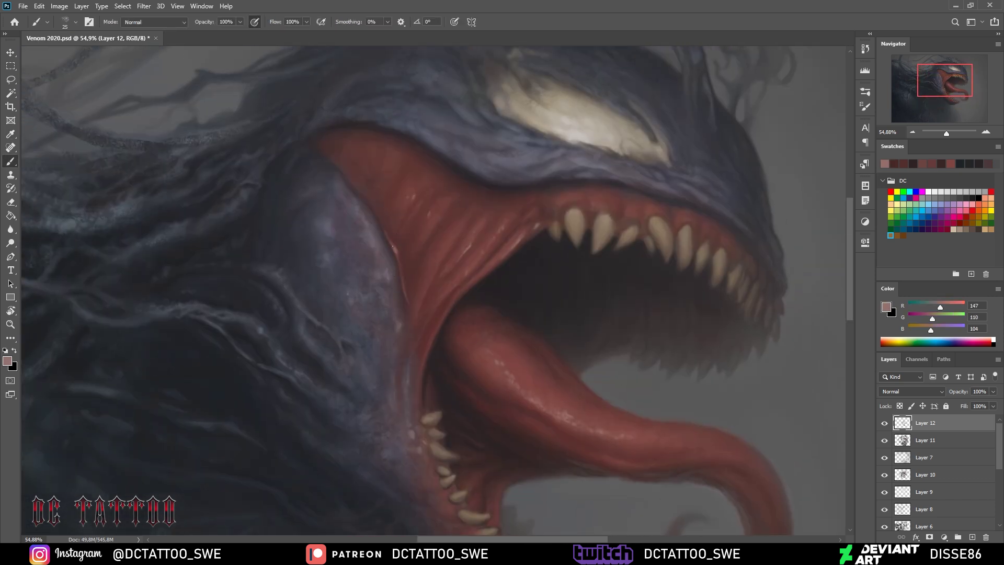
pyautogui.press('[')
pyautogui.press('[')
pyautogui.press('[')
pyautogui.keyDown('alt'); pyautogui.click(407, 350); pyautogui.keyUp('alt')
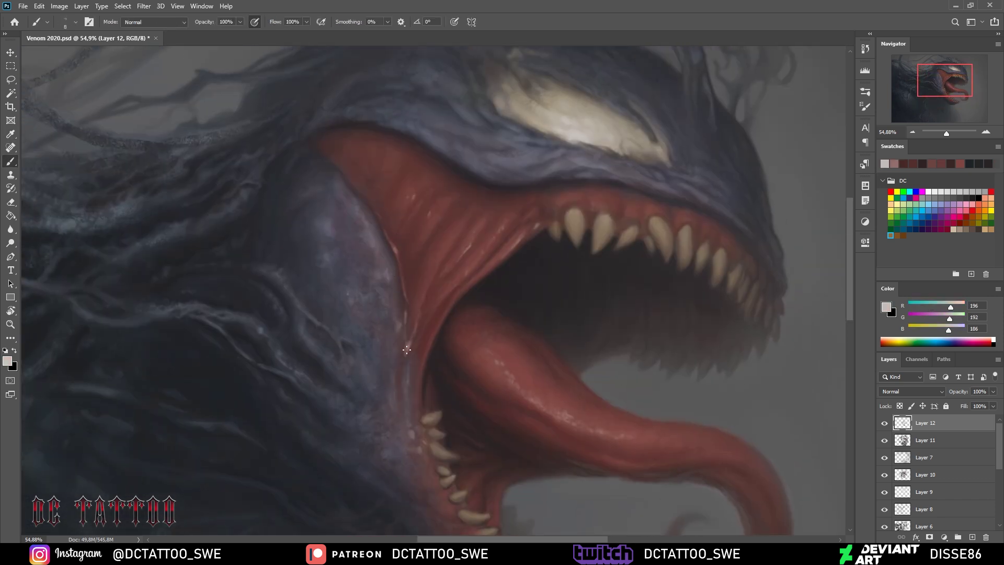
pyautogui.press(']')
pyautogui.press(']')
pyautogui.press(']')
pyautogui.keyDown('alt'); pyautogui.click(396, 250); pyautogui.keyUp('alt')
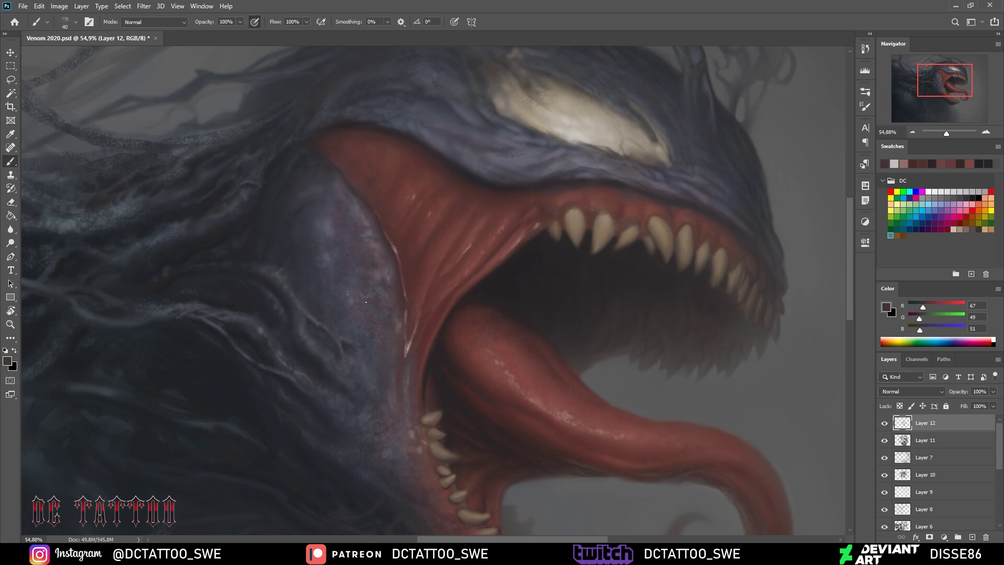
pyautogui.press(']')
pyautogui.keyDown('alt'); pyautogui.click(401, 322); pyautogui.keyUp('alt')
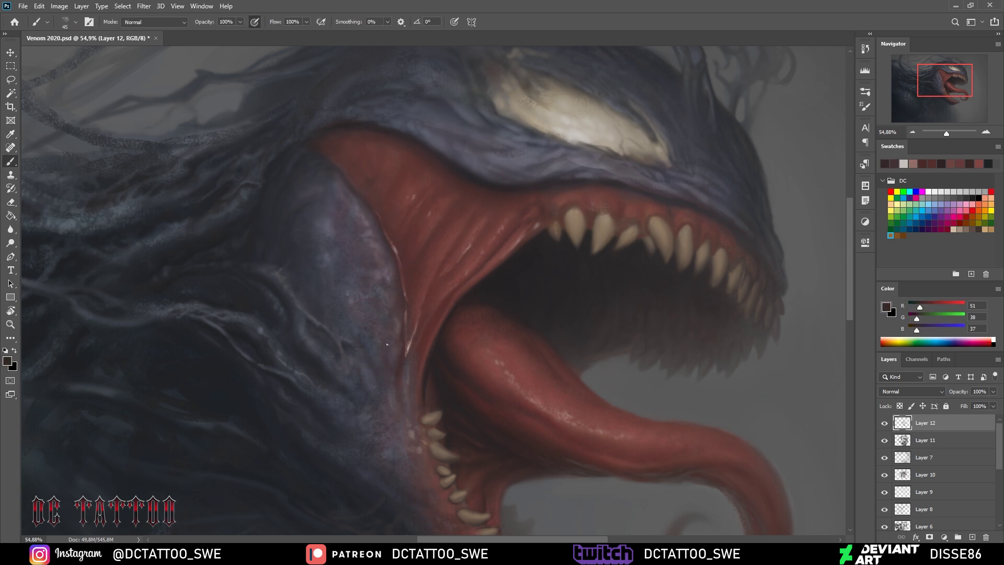
# Paint a darker blue-grey patch along the mouth edge using sampled gum reds
pyautogui.keyDown('alt'); pyautogui.click(413, 390); pyautogui.keyUp('alt')
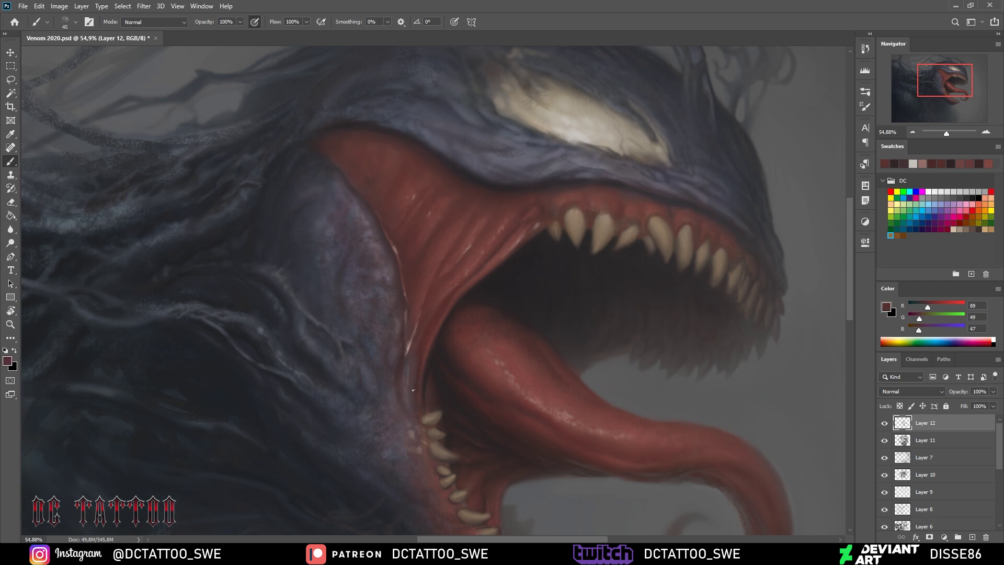
pyautogui.keyDown('alt'); pyautogui.click(468, 288); pyautogui.keyUp('alt')
pyautogui.press('[')
pyautogui.press('[')
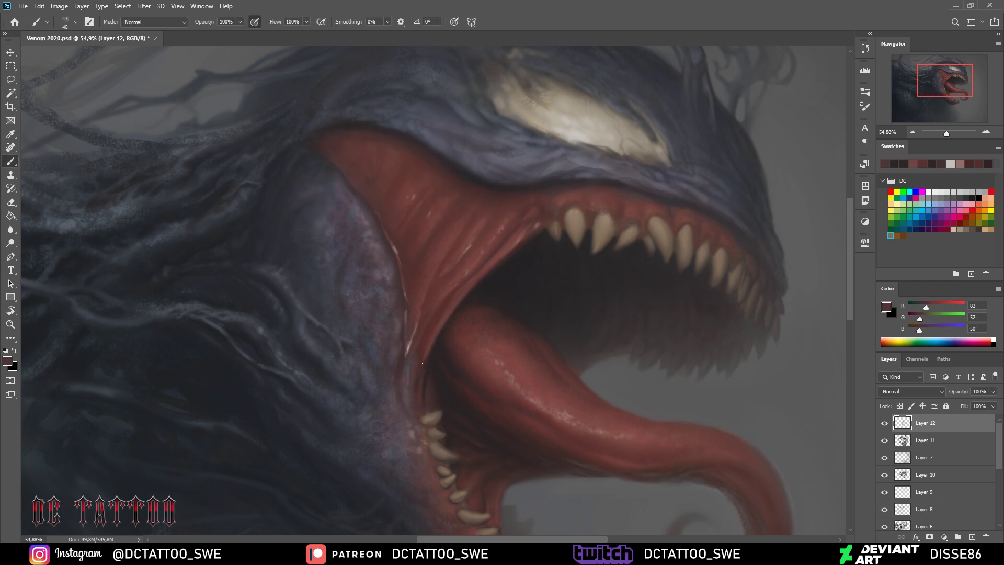
pyautogui.keyDown('alt'); pyautogui.click(428, 378); pyautogui.keyUp('alt')
pyautogui.keyDown('alt'); pyautogui.click(416, 389); pyautogui.keyUp('alt')
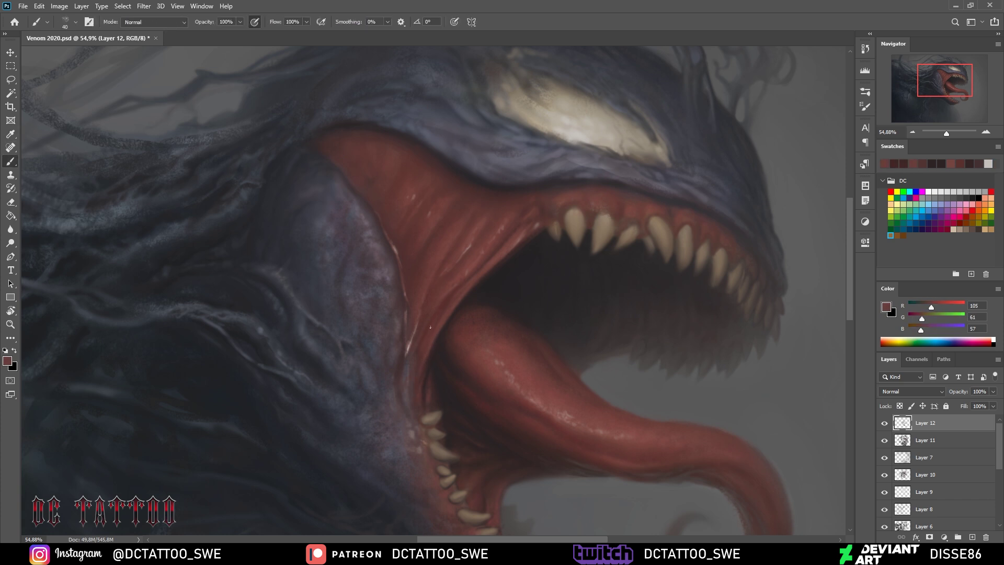
pyautogui.keyDown('alt'); pyautogui.click(366, 445); pyautogui.keyUp('alt')
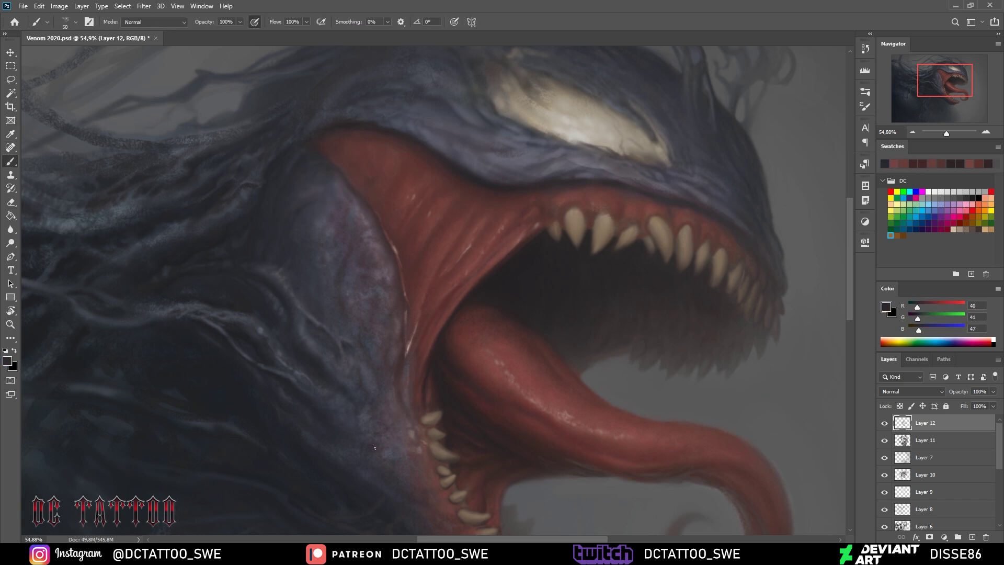
pyautogui.moveTo(401, 424); pyautogui.dragTo(394, 407)
# Shade around the lower jaw with dark reds and near-black tones
pyautogui.moveTo(466, 515); pyautogui.dragTo(388, 368)
pyautogui.keyDown('alt'); pyautogui.click(387, 369); pyautogui.keyUp('alt')
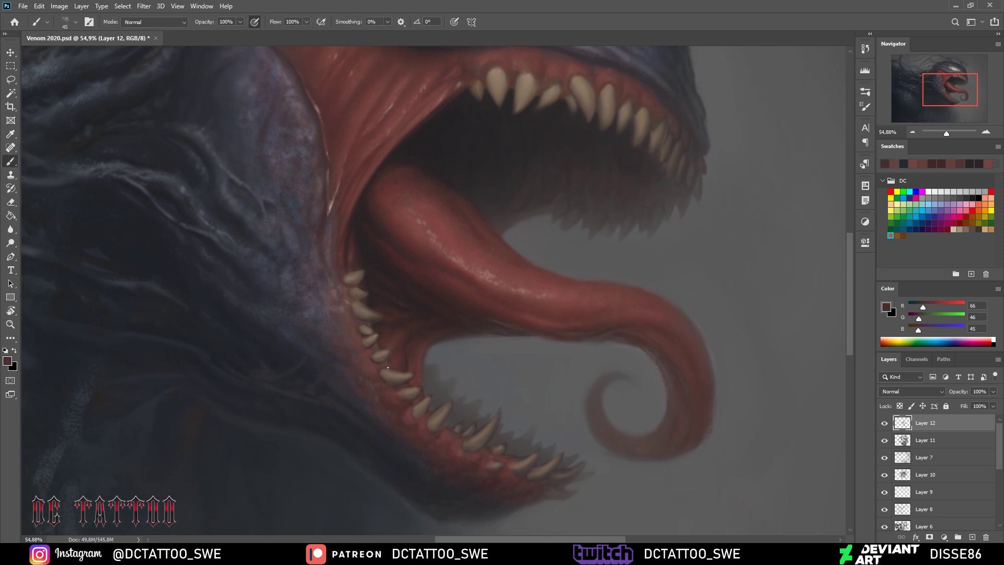
pyautogui.keyDown('alt'); pyautogui.click(346, 323); pyautogui.keyUp('alt')
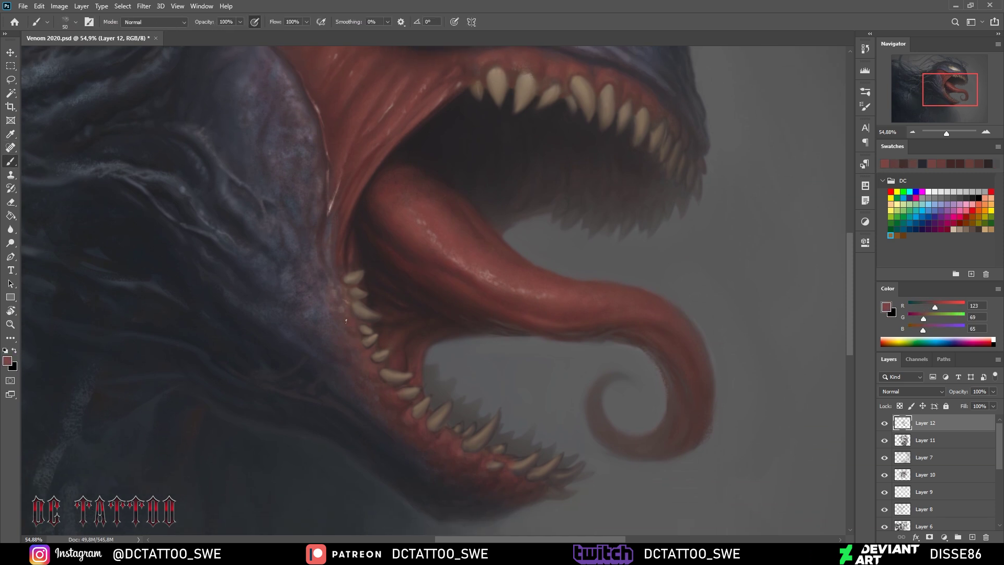
pyautogui.press('[')
pyautogui.press('[')
pyautogui.press('[')
pyautogui.press('[')
pyautogui.press('[')
pyautogui.keyDown('alt'); pyautogui.click(378, 379); pyautogui.keyUp('alt')
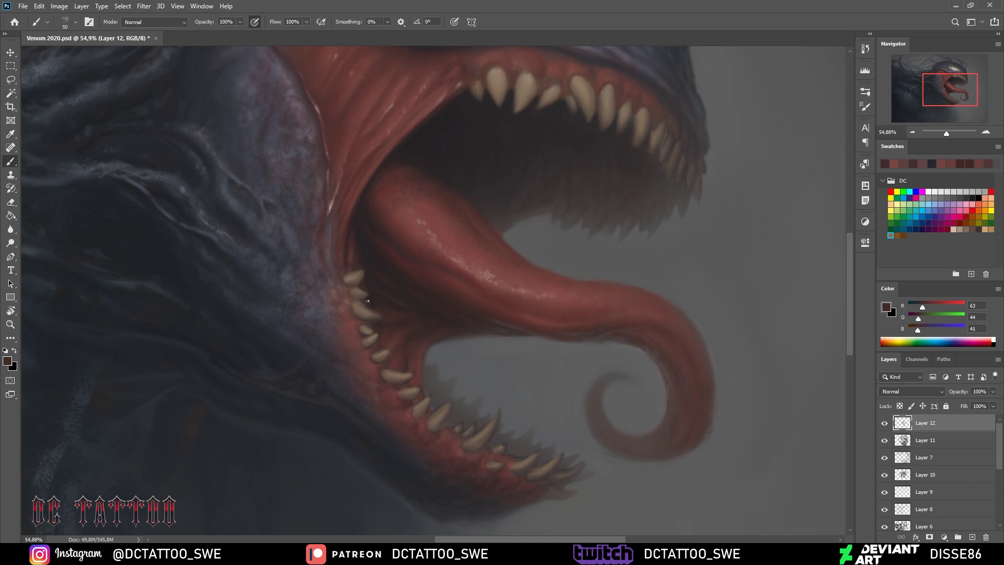
pyautogui.keyDown('alt'); pyautogui.click(362, 263); pyautogui.keyUp('alt')
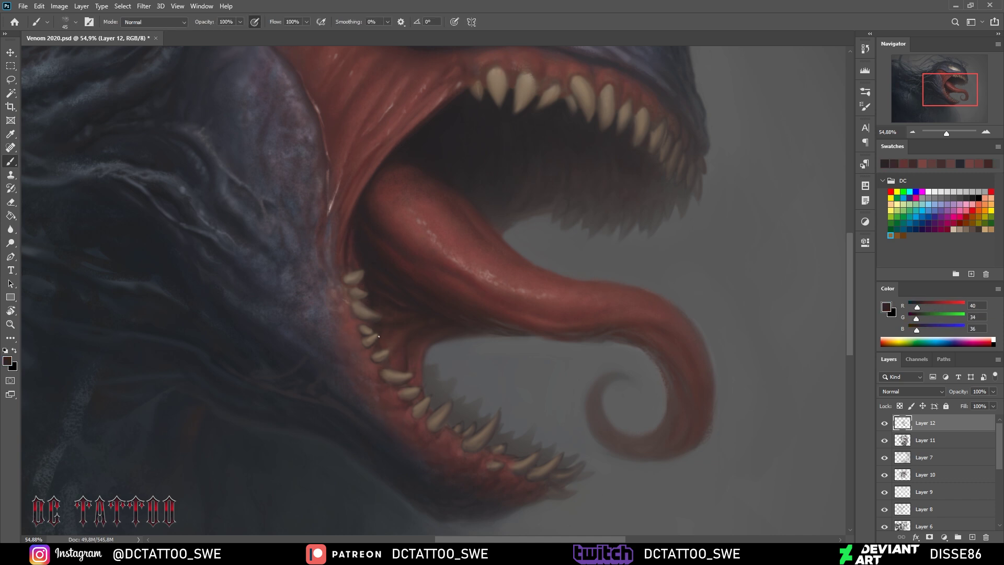
pyautogui.press(']')
pyautogui.keyDown('alt'); pyautogui.click(360, 300); pyautogui.keyUp('alt')
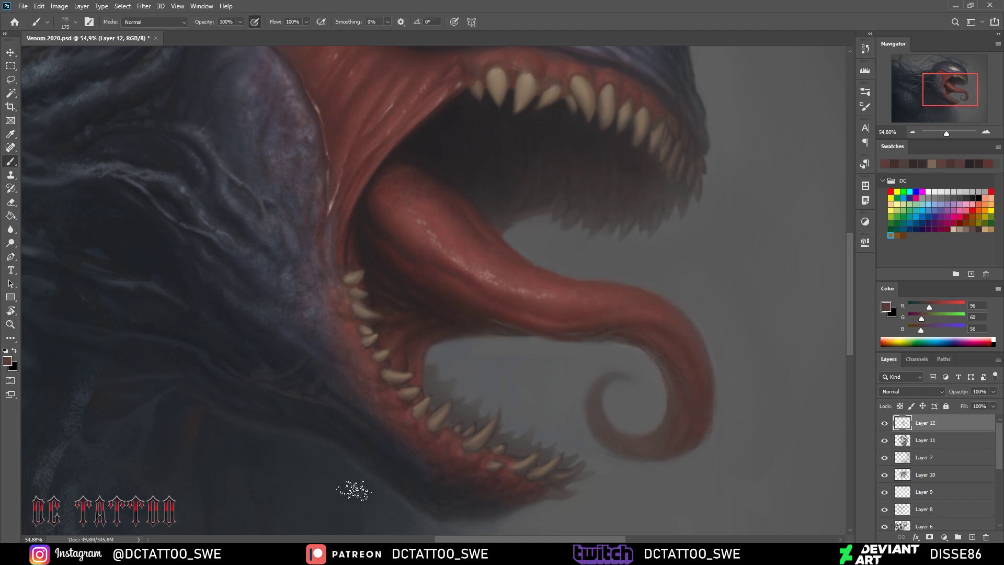
# Deepen the skin below the lower teeth with dark grey and near-black shading
pyautogui.keyDown('alt'); pyautogui.click(432, 455); pyautogui.keyUp('alt')
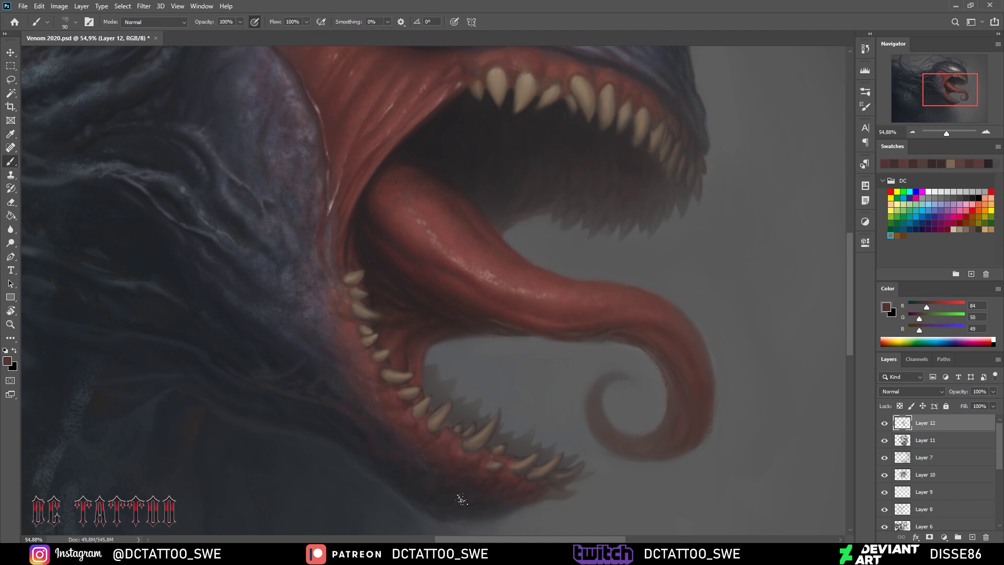
pyautogui.keyDown('alt'); pyautogui.click(473, 499); pyautogui.keyUp('alt')
pyautogui.press(']')
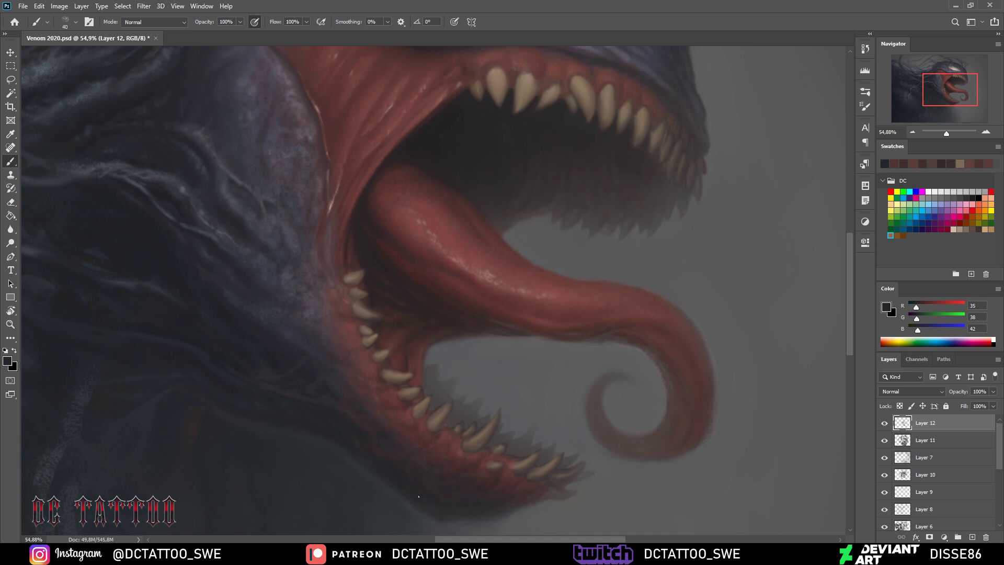
pyautogui.press(']')
pyautogui.keyDown('alt'); pyautogui.click(278, 406); pyautogui.keyUp('alt')
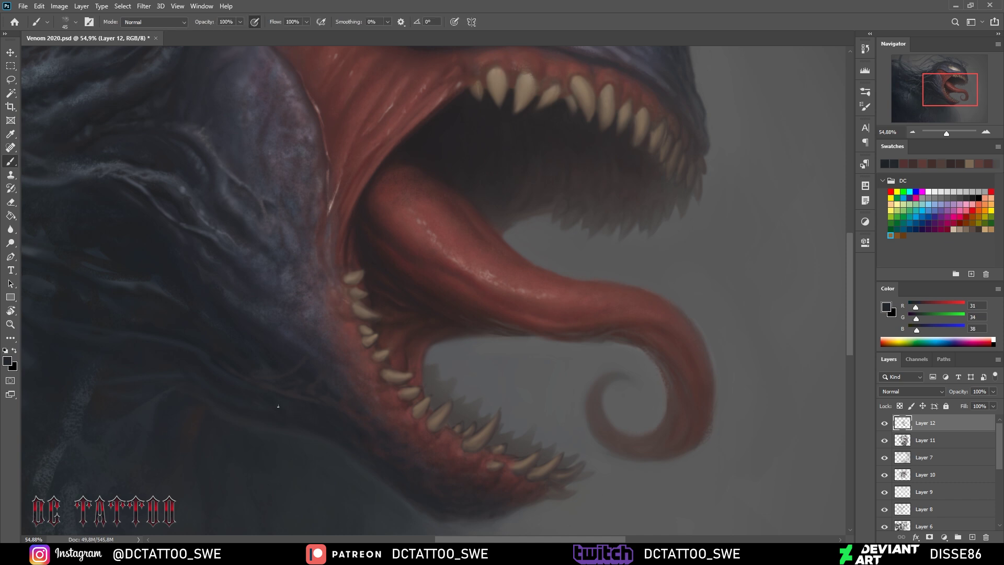
pyautogui.keyDown('alt'); pyautogui.click(210, 320); pyautogui.keyUp('alt')
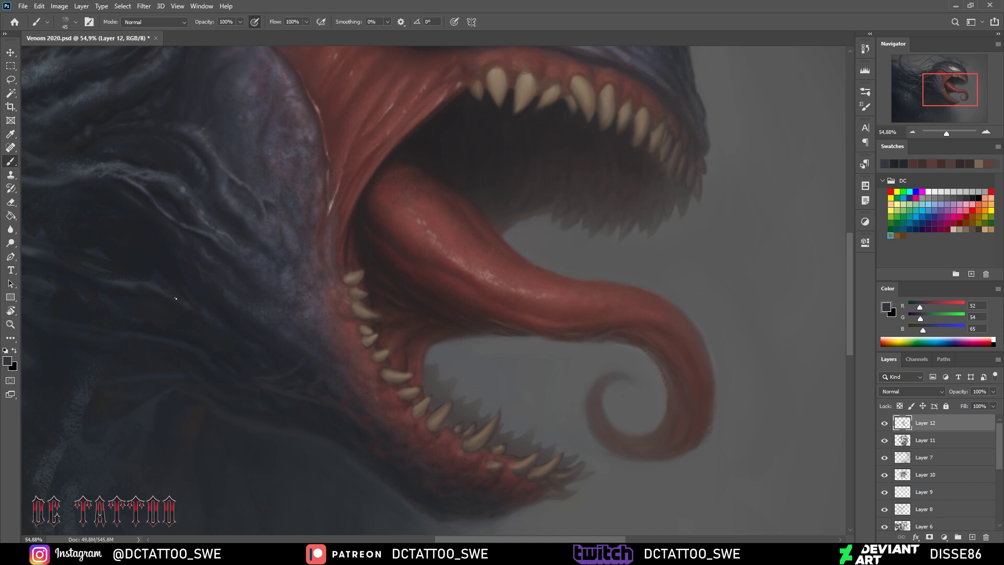
pyautogui.keyDown('alt'); pyautogui.click(282, 414); pyautogui.keyUp('alt')
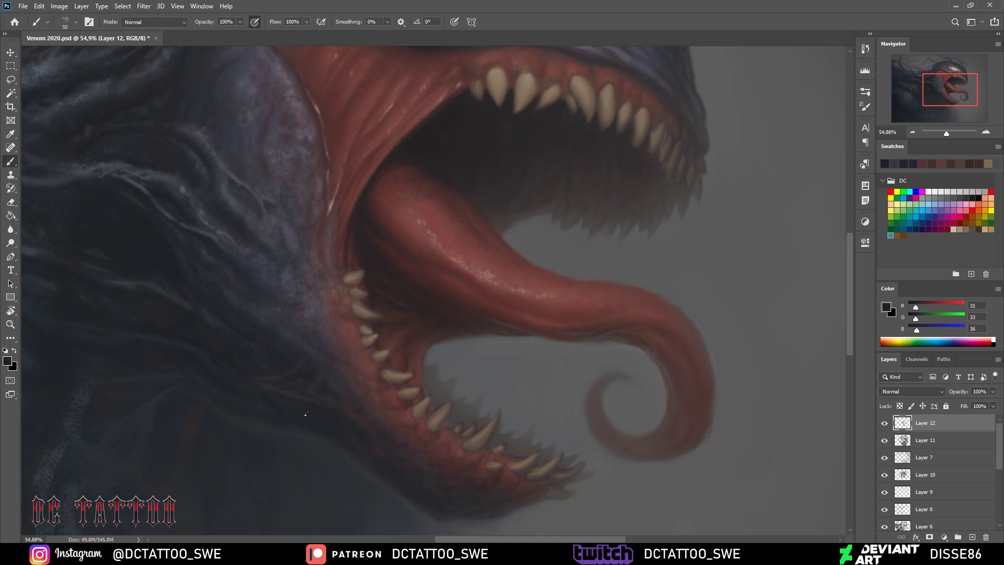
pyautogui.press(']')
pyautogui.press(']')
pyautogui.press(']')
pyautogui.press(']')
pyautogui.press(']')
pyautogui.press(']')
# Add brownish-grey stains to the lower teeth beneath the tongue
pyautogui.moveTo(222, 349); pyautogui.dragTo(465, 383)
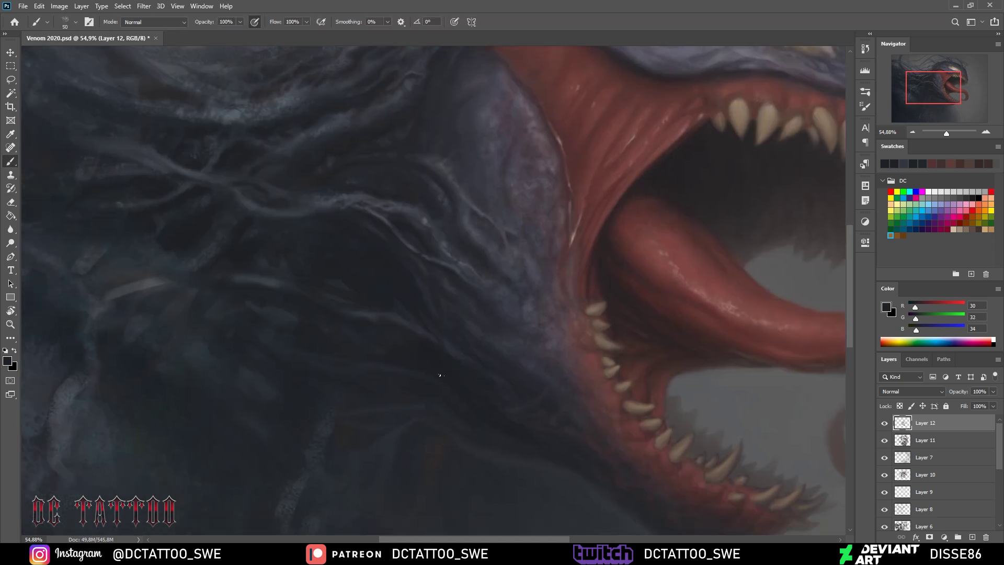
pyautogui.keyDown('alt'); pyautogui.click(409, 372); pyautogui.keyUp('alt')
pyautogui.press('[')
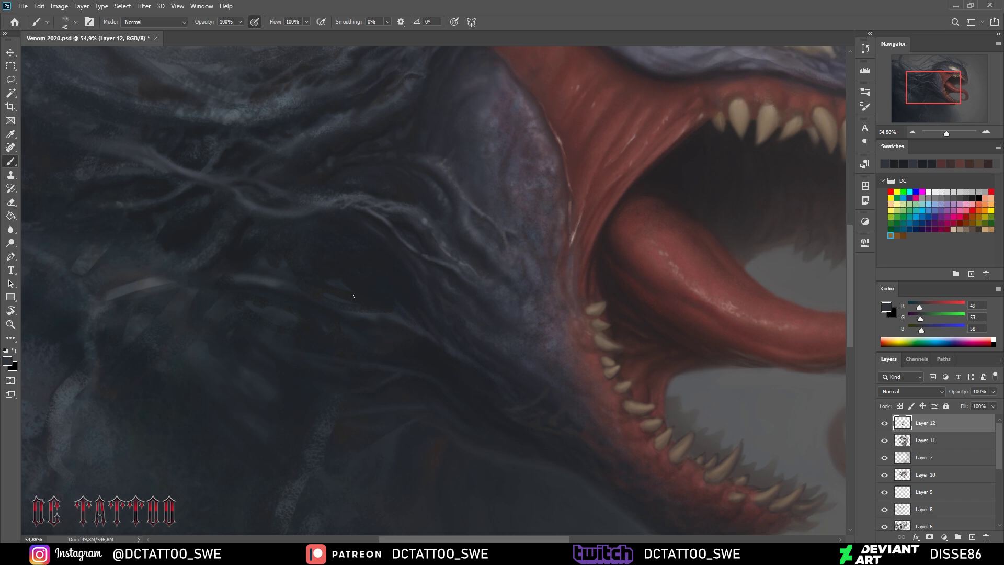
pyautogui.moveTo(934, 87); pyautogui.dragTo(947, 97)
pyautogui.keyDown('alt'); pyautogui.click(471, 176); pyautogui.keyUp('alt')
pyautogui.press('[')
pyautogui.press('[')
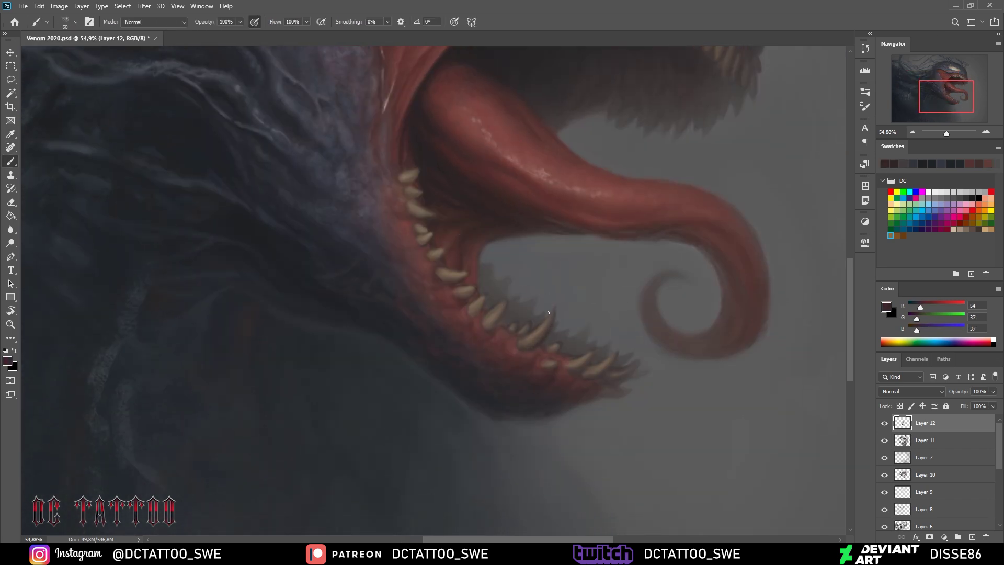
pyautogui.press(']')
pyautogui.keyDown('alt'); pyautogui.click(601, 373); pyautogui.keyUp('alt')
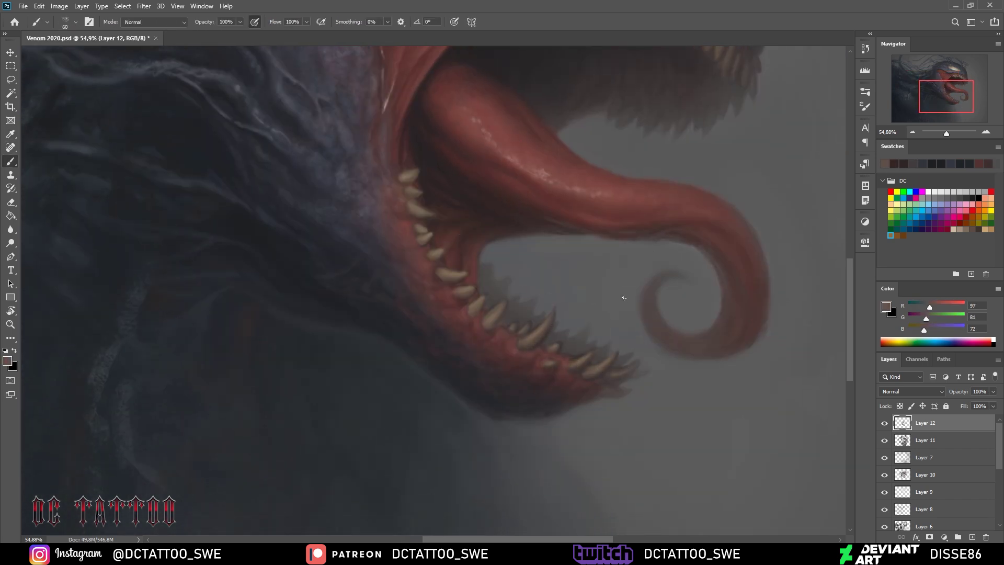
pyautogui.press('[')
pyautogui.press('[')
pyautogui.press('[')
pyautogui.keyDown('alt'); pyautogui.click(541, 327); pyautogui.keyUp('alt')
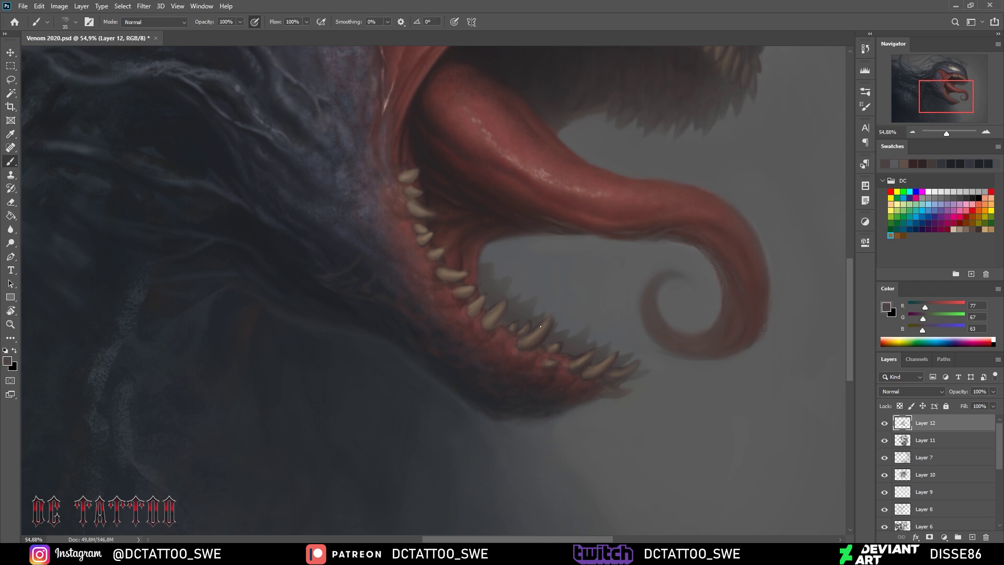
# Touch up the lower gums with dark red and muted brown tones
pyautogui.keyDown('alt'); pyautogui.click(616, 351); pyautogui.keyUp('alt')
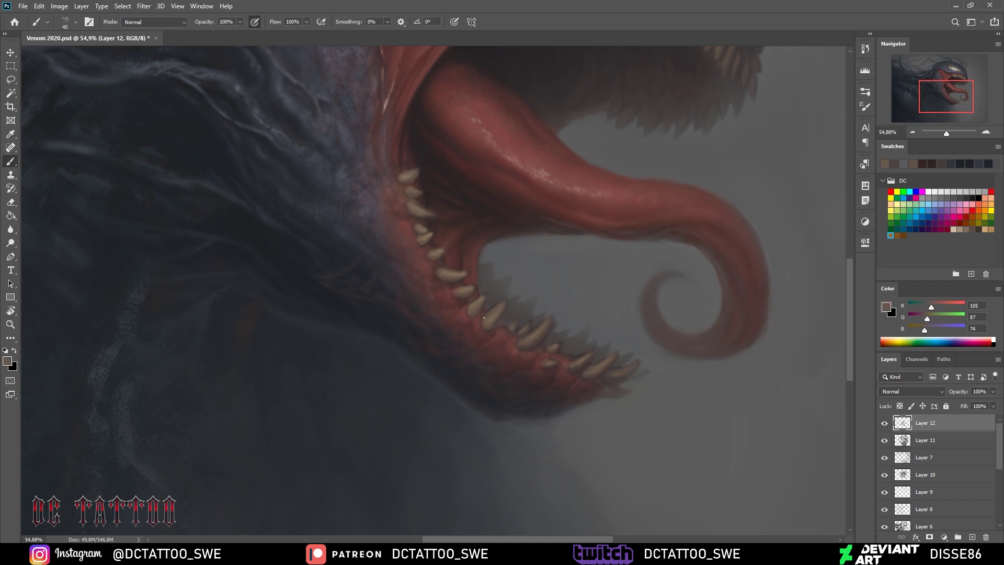
pyautogui.press('[')
pyautogui.press('[')
pyautogui.press('[')
pyautogui.keyDown('alt'); pyautogui.click(500, 312); pyautogui.keyUp('alt')
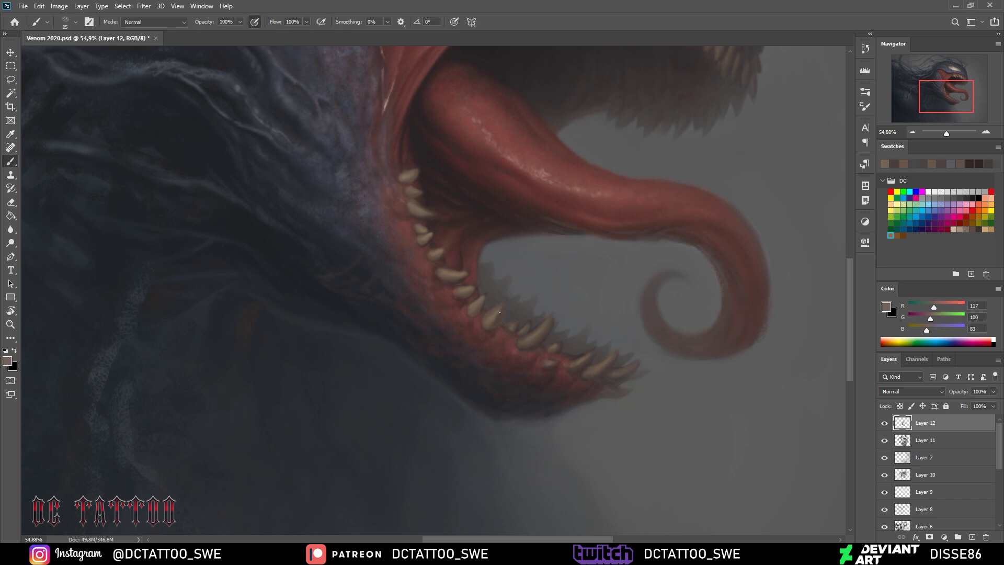
pyautogui.press(']')
pyautogui.keyDown('alt'); pyautogui.click(500, 314); pyautogui.keyUp('alt')
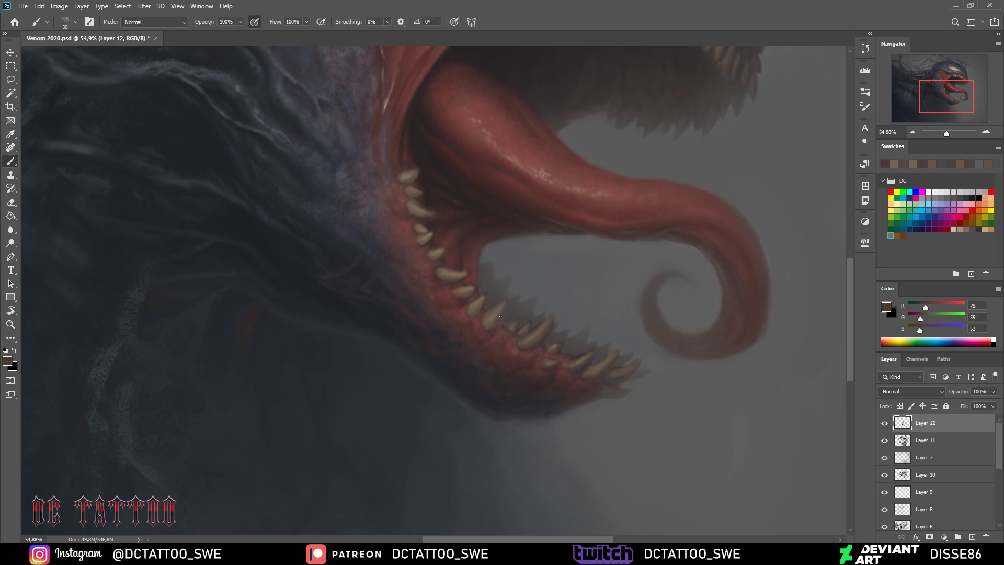
pyautogui.press(']')
pyautogui.press(']')
pyautogui.press(']')
pyautogui.keyDown('alt'); pyautogui.click(520, 337); pyautogui.keyUp('alt')
pyautogui.press('[')
pyautogui.keyDown('alt'); pyautogui.click(470, 293); pyautogui.keyUp('alt')
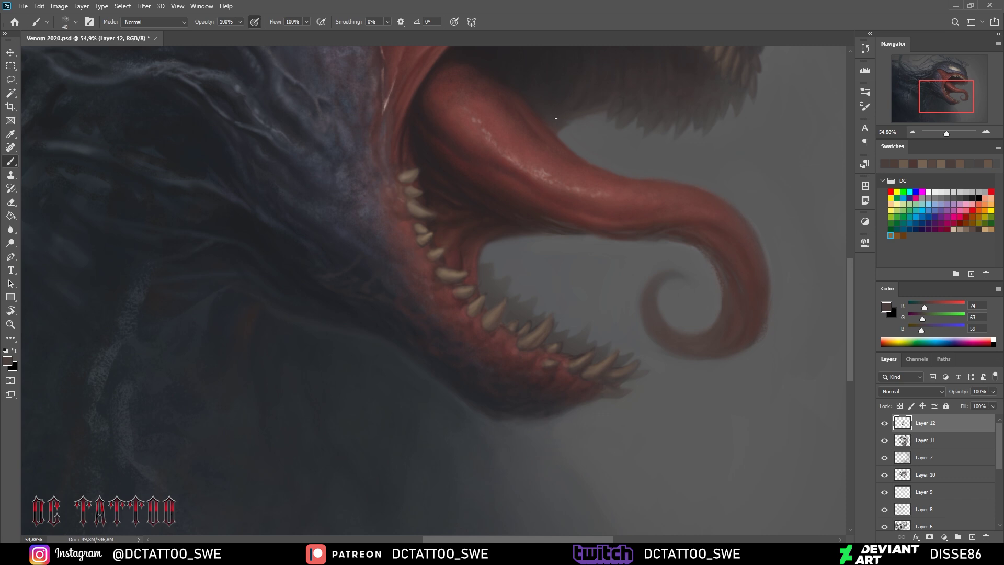
pyautogui.keyDown('alt'); pyautogui.click(459, 267); pyautogui.keyUp('alt')
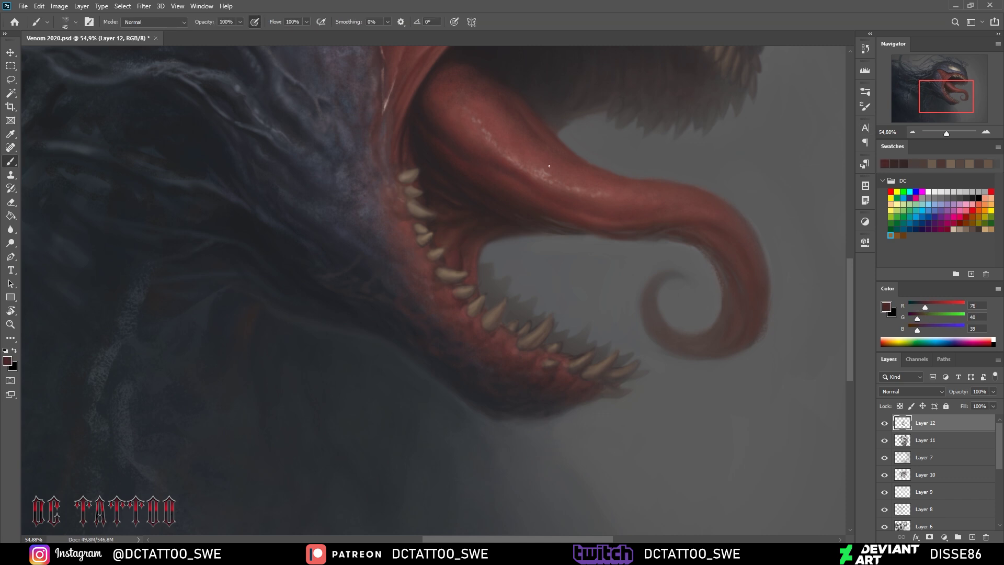
# Shade the skin beside the lower jaw with dark grey and red-brown tones
pyautogui.moveTo(668, 208); pyautogui.dragTo(590, 350)
pyautogui.press(']')
pyautogui.press(']')
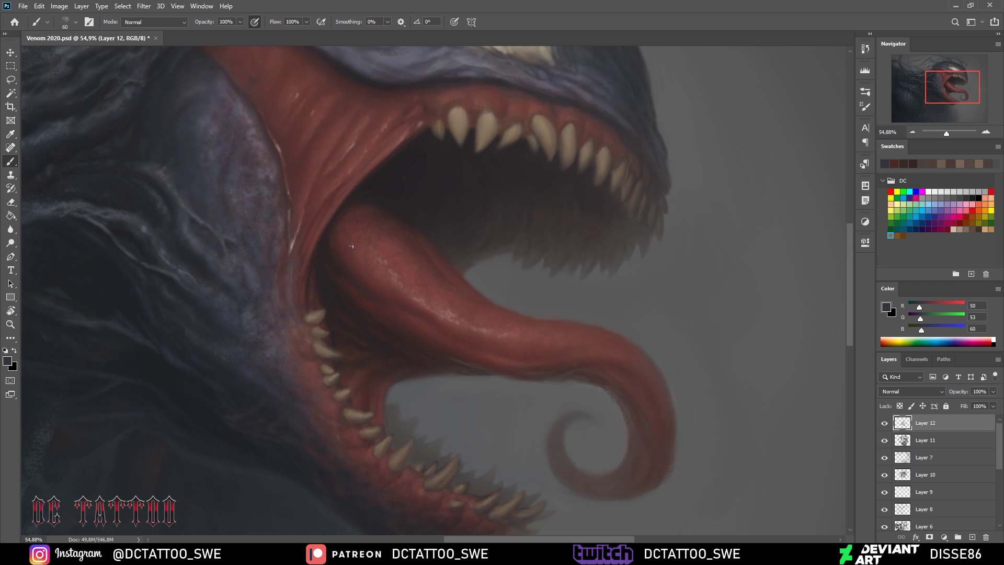
pyautogui.keyDown('alt'); pyautogui.click(179, 127); pyautogui.keyUp('alt')
pyautogui.press(']')
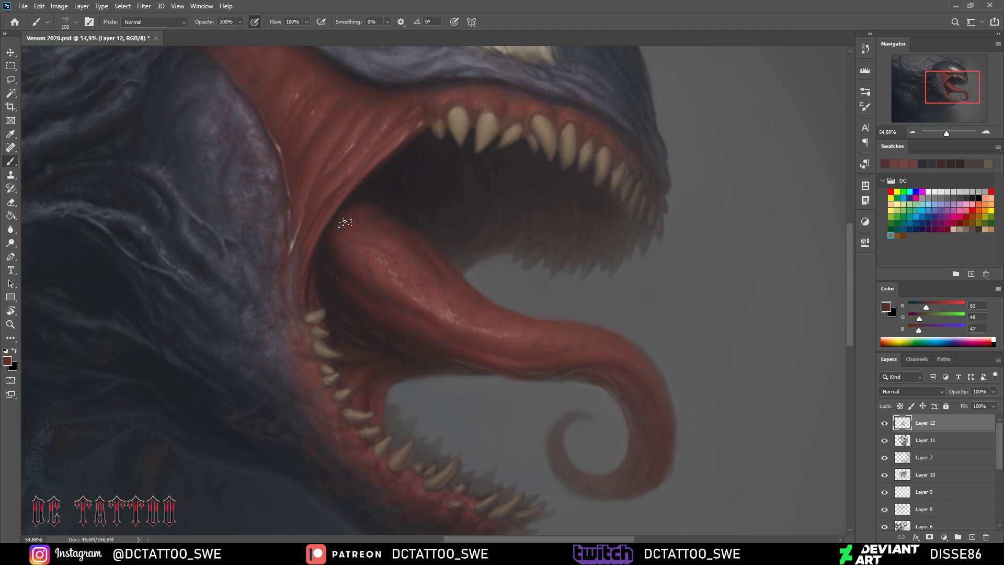
pyautogui.keyDown('alt'); pyautogui.click(449, 325); pyautogui.keyUp('alt')
pyautogui.keyDown('alt'); pyautogui.click(368, 273); pyautogui.keyUp('alt')
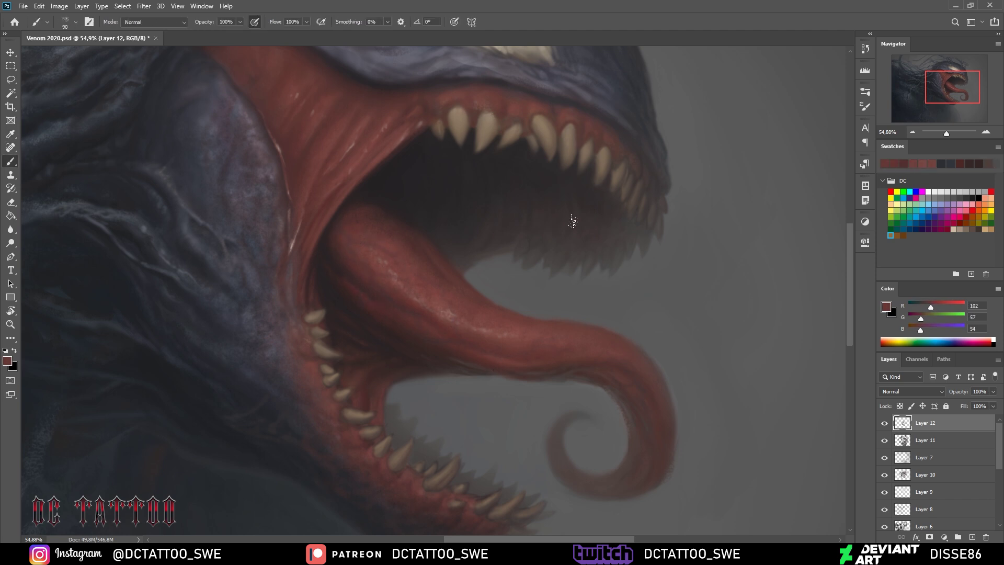
pyautogui.moveTo(518, 446); pyautogui.dragTo(525, 391)
pyautogui.keyDown('alt'); pyautogui.click(443, 438); pyautogui.keyUp('alt')
pyautogui.press(']')
pyautogui.press(']')
pyautogui.press(']')
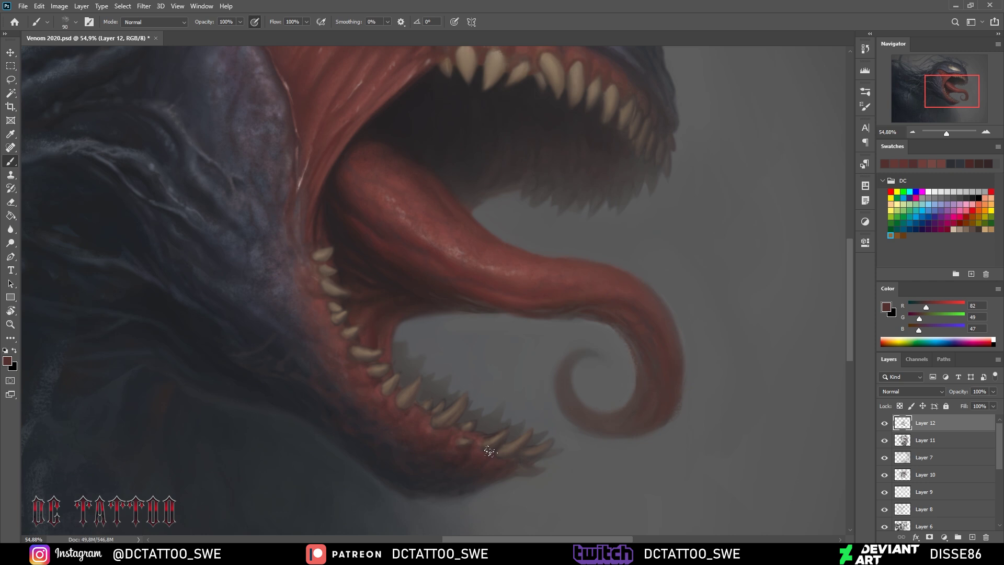
pyautogui.press('[')
pyautogui.press('[')
pyautogui.press('[')
pyautogui.press('[')
pyautogui.press('[')
# Speckle the cheek along the lower gum line with near-black, grey and red-brown
pyautogui.keyDown('alt'); pyautogui.click(287, 337); pyautogui.keyUp('alt')
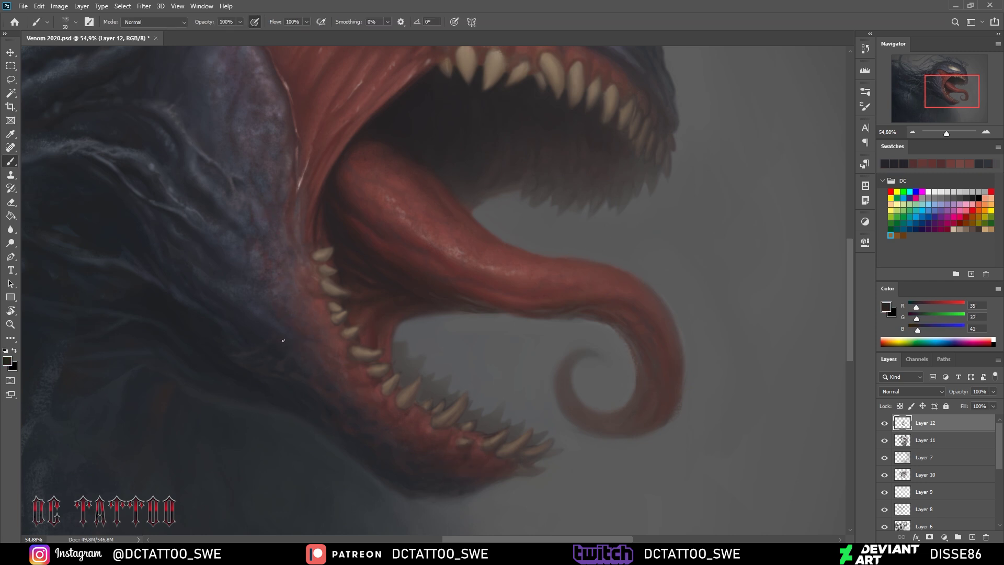
pyautogui.keyDown('alt'); pyautogui.click(271, 353); pyautogui.keyUp('alt')
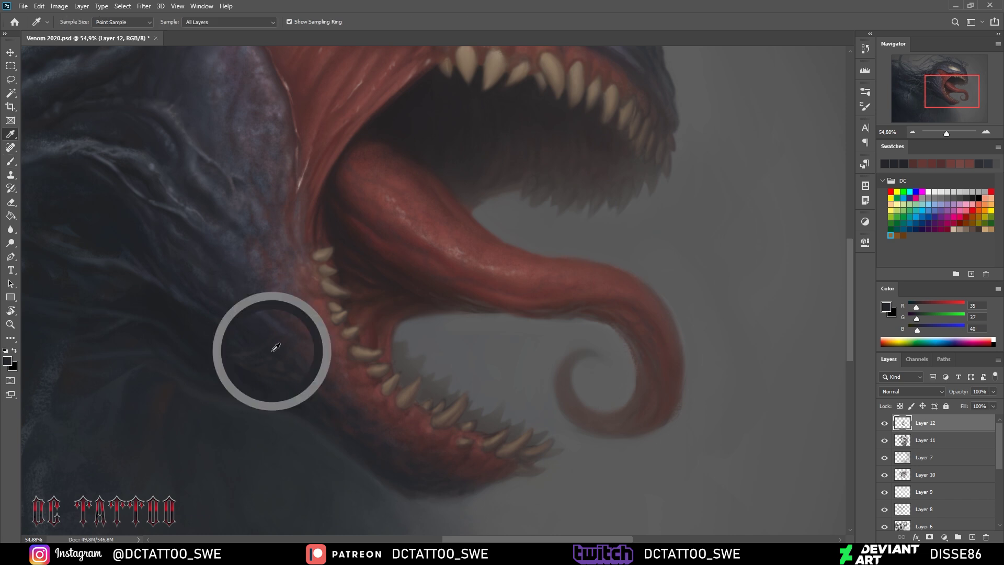
pyautogui.press('[')
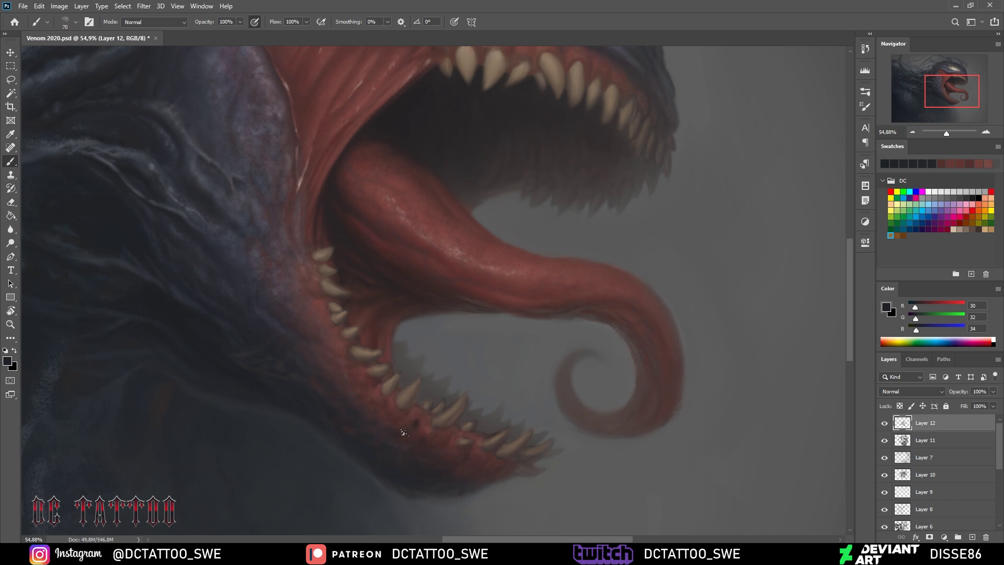
pyautogui.press('i')
pyautogui.click(164, 155)
pyautogui.press('b')
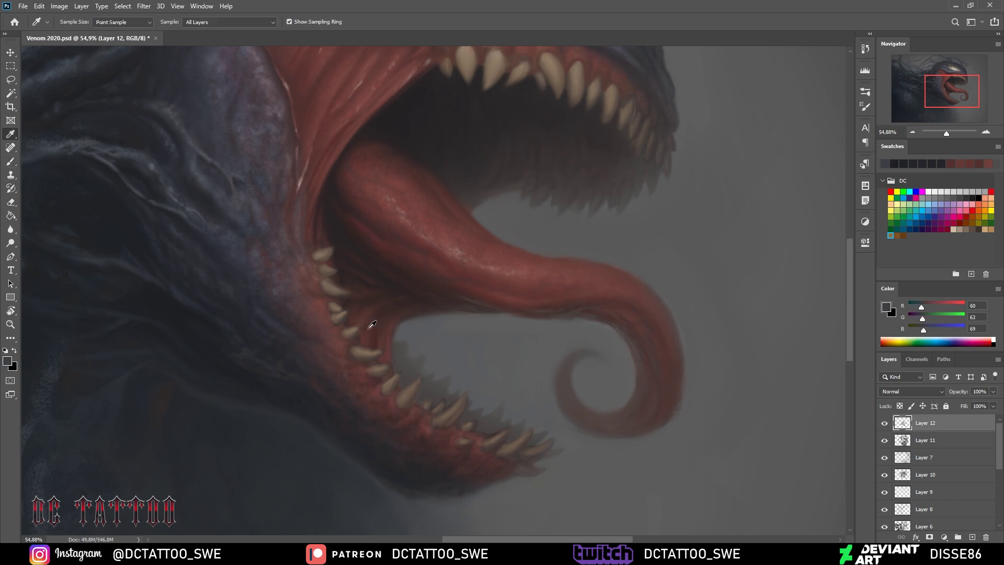
pyautogui.keyDown('alt'); pyautogui.click(319, 328); pyautogui.keyUp('alt')
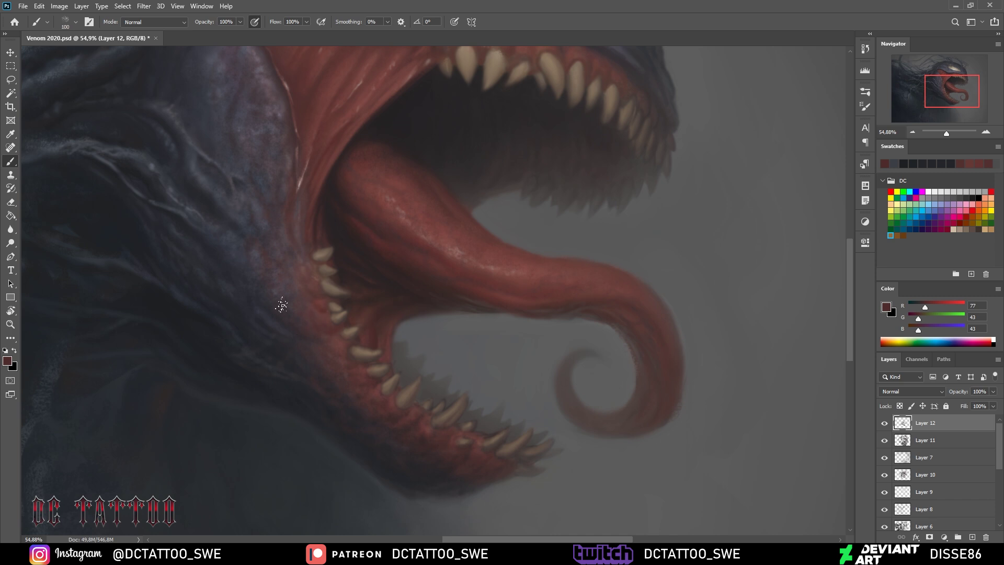
pyautogui.keyDown('alt'); pyautogui.click(353, 413); pyautogui.keyUp('alt')
pyautogui.press('[')
pyautogui.press('[')
pyautogui.press('[')
pyautogui.keyDown('alt'); pyautogui.click(345, 326); pyautogui.keyUp('alt')
# Paint grey haze over the lower jaw edge using greys sampled from the background
pyautogui.moveTo(410, 336); pyautogui.dragTo(458, 251)
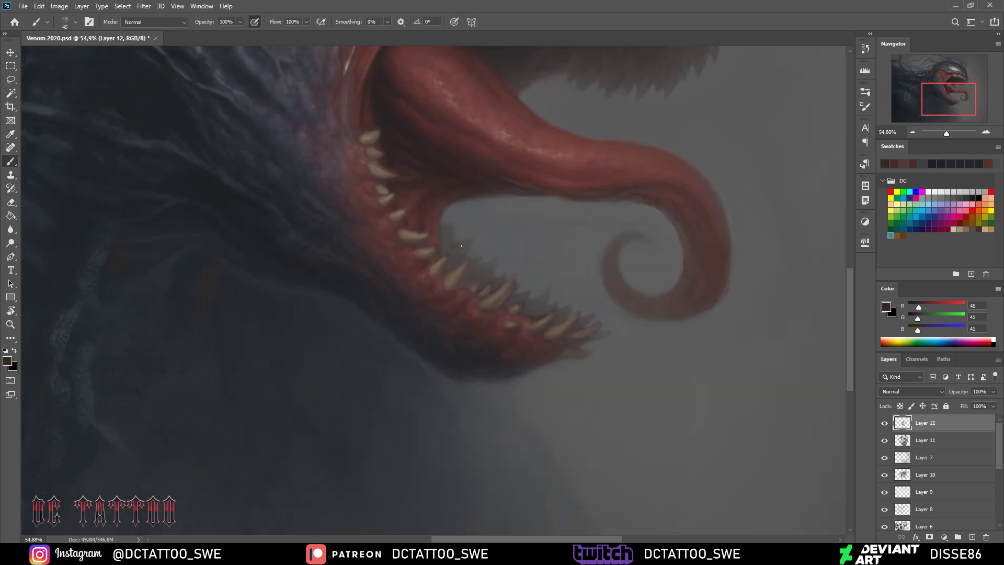
pyautogui.keyDown('alt'); pyautogui.click(457, 250); pyautogui.keyUp('alt')
pyautogui.keyDown('alt'); pyautogui.click(454, 256); pyautogui.keyUp('alt')
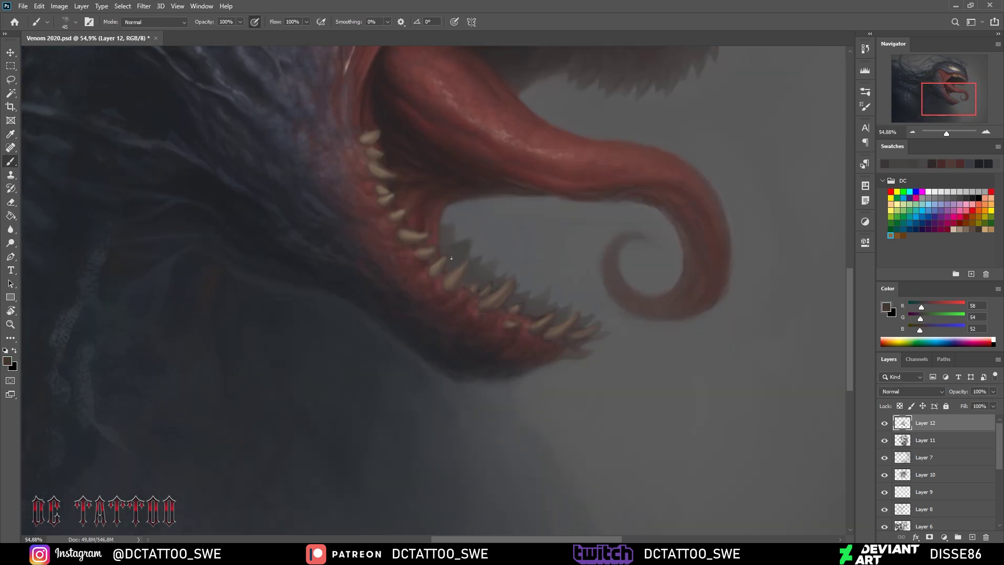
pyautogui.press('[')
pyautogui.keyDown('alt'); pyautogui.click(441, 217); pyautogui.keyUp('alt')
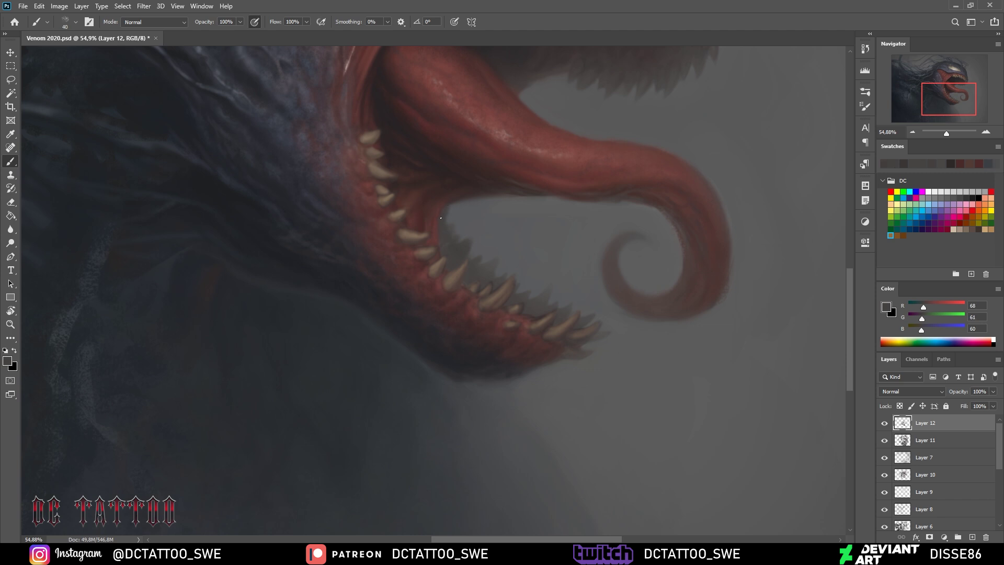
pyautogui.moveTo(505, 217); pyautogui.dragTo(496, 284)
pyautogui.press('[')
pyautogui.press('[')
pyautogui.keyDown('alt'); pyautogui.click(553, 295); pyautogui.keyUp('alt')
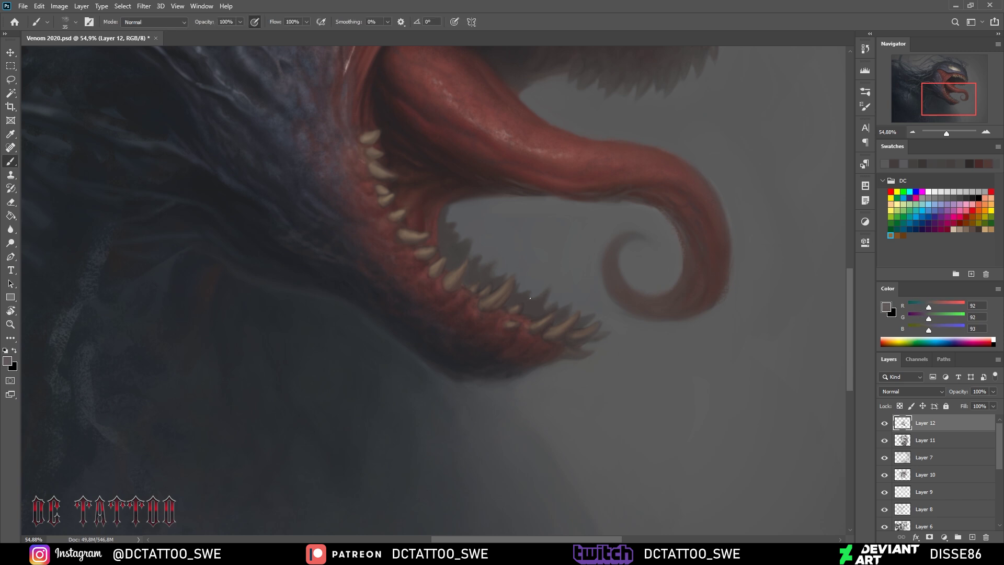
pyautogui.press(']')
pyautogui.press(']')
pyautogui.press(']')
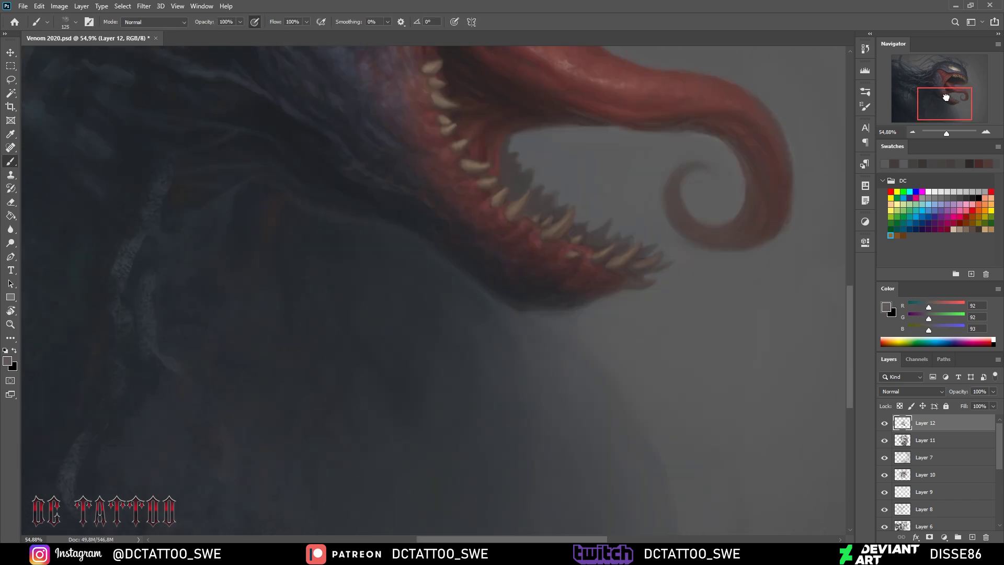
# Sample purple, bluish-grey and near-black cheek tones for bluish-purple cheek shading
pyautogui.moveTo(311, 288); pyautogui.dragTo(447, 413)
pyautogui.keyDown('alt'); pyautogui.click(447, 414); pyautogui.keyUp('alt')
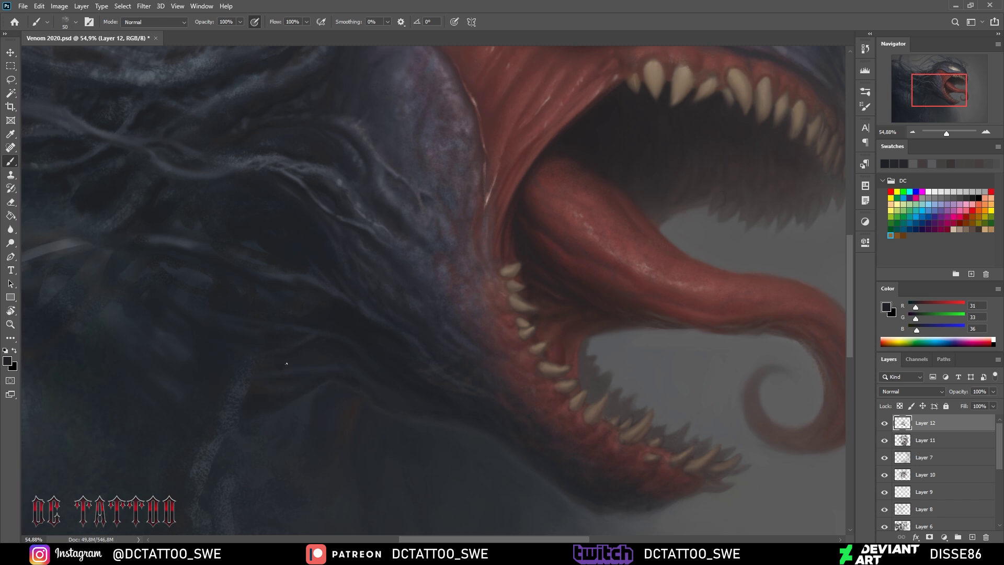
pyautogui.moveTo(287, 363); pyautogui.dragTo(313, 437)
pyautogui.press('i')
pyautogui.click(447, 167)
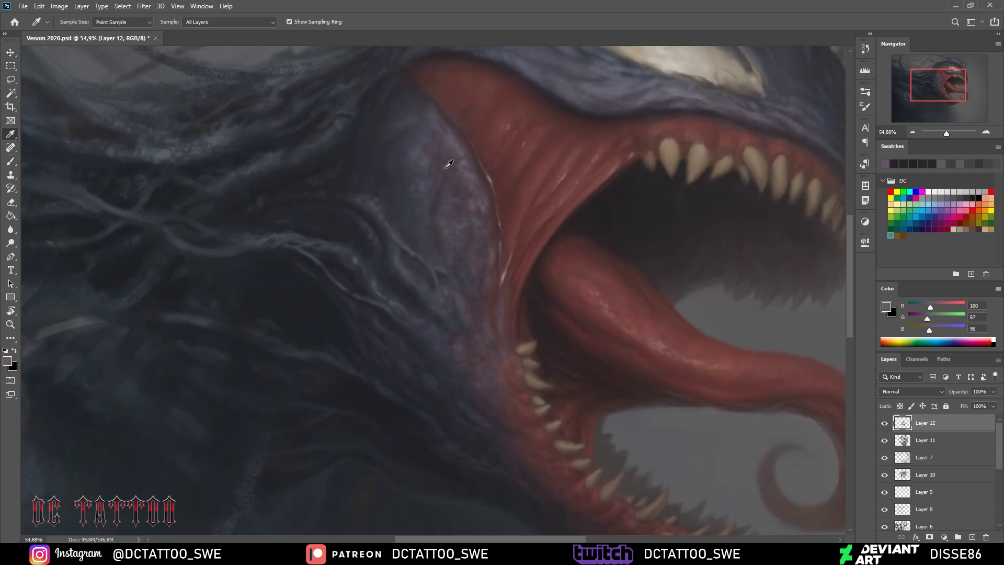
pyautogui.press('b')
pyautogui.keyDown('alt'); pyautogui.click(378, 327); pyautogui.keyUp('alt')
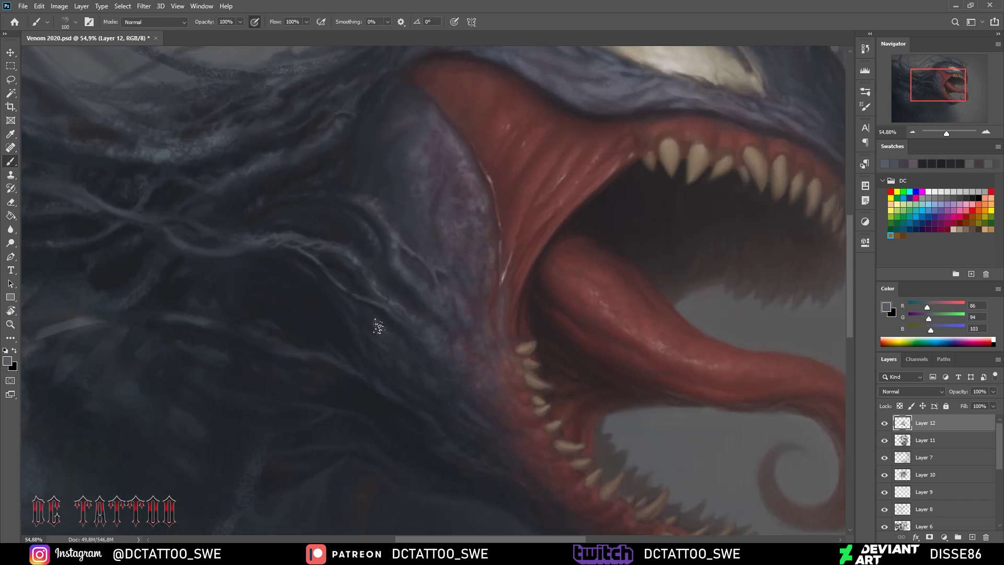
pyautogui.press('[')
pyautogui.press('[')
pyautogui.press('[')
pyautogui.keyDown('alt'); pyautogui.click(309, 342); pyautogui.keyUp('alt')
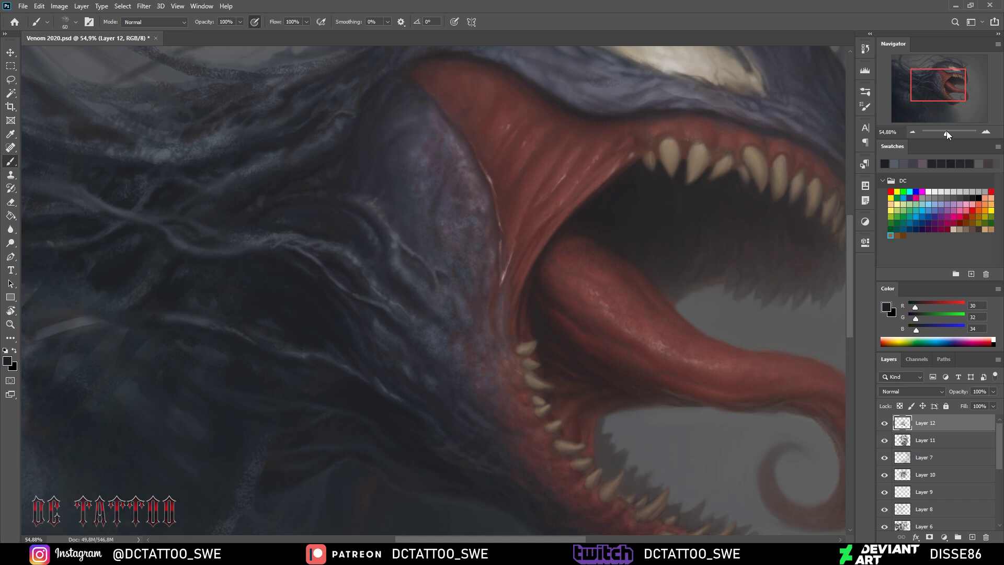
# Zoom out to the whole painting and add the new empty Layer 13
pyautogui.moveTo(946, 131); pyautogui.dragTo(944, 134)
pyautogui.hotkey('ctrl', 'shift', 'alt', 'n')
pyautogui.press(']')
pyautogui.press(']')
pyautogui.press(']')
pyautogui.keyDown('alt'); pyautogui.click(493, 325); pyautogui.keyUp('alt')
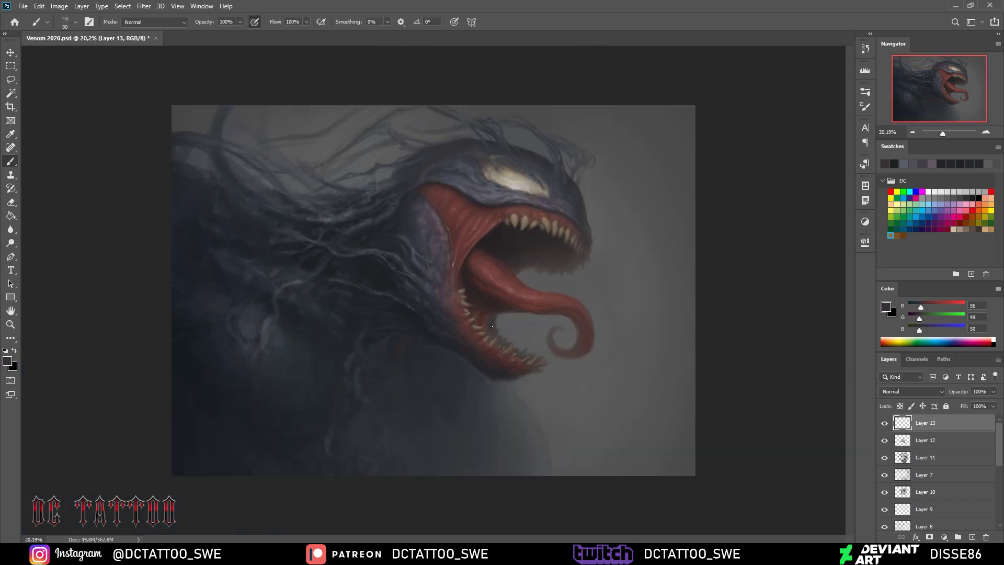
# Sample dark browns, grey-brown and gum red around the mouth edge with a smaller brush
pyautogui.scroll(5, 456, 389)
pyautogui.press('[')
pyautogui.press('[')
pyautogui.press('[')
pyautogui.keyDown('alt'); pyautogui.click(415, 373); pyautogui.keyUp('alt')
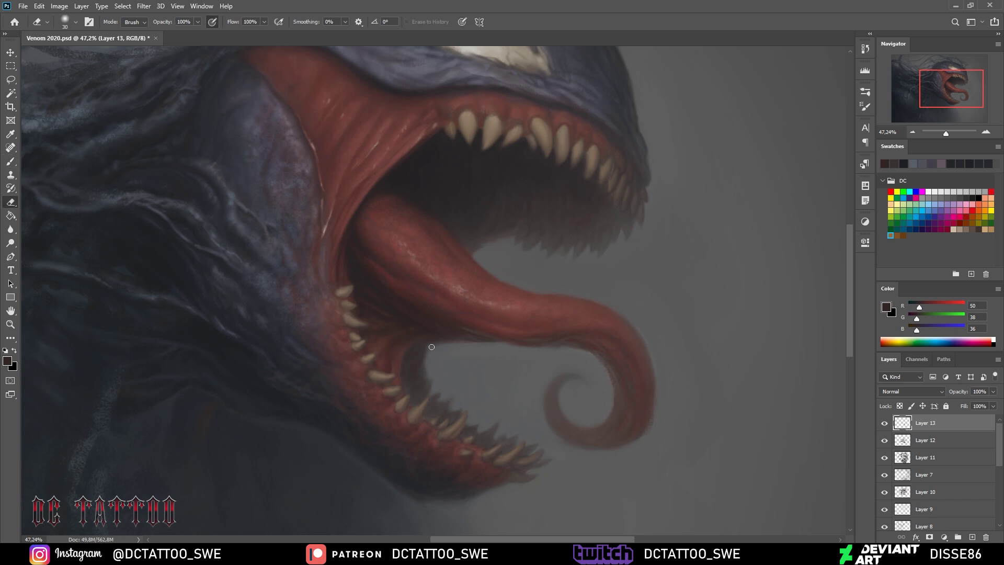
pyautogui.press('[')
pyautogui.keyDown('alt'); pyautogui.click(408, 366); pyautogui.keyUp('alt')
pyautogui.press('[')
pyautogui.keyDown('alt'); pyautogui.click(413, 403); pyautogui.keyUp('alt')
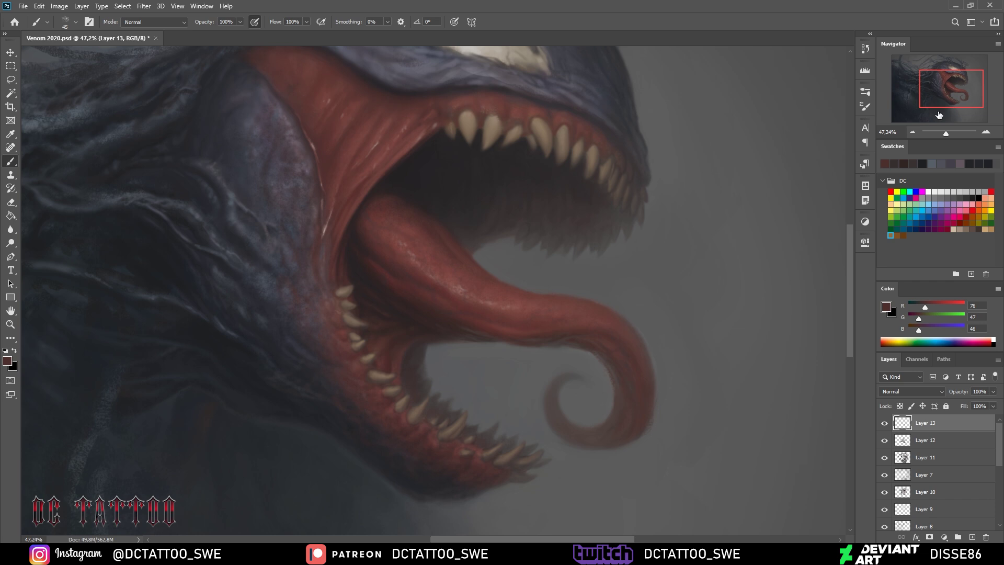
# Bring the upper teeth into view and set a small detail brush tip
pyautogui.moveTo(939, 115); pyautogui.dragTo(943, 107)
pyautogui.keyDown('alt'); pyautogui.click(505, 234); pyautogui.keyUp('alt')
pyautogui.keyDown('alt'); pyautogui.click(498, 250); pyautogui.keyUp('alt')
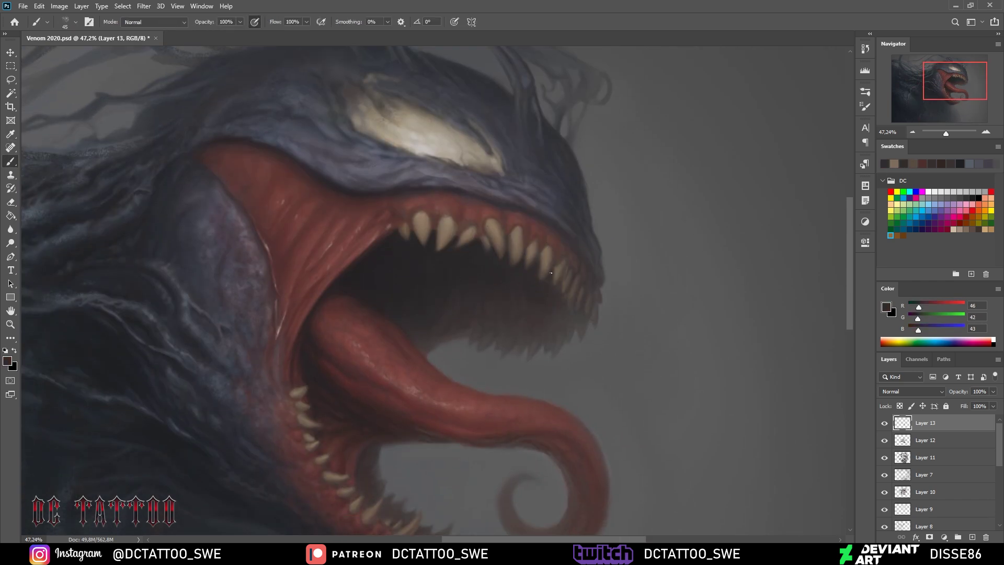
pyautogui.rightClick(563, 272)
pyautogui.press('Return')
# Sample near-black, gum and yellowish stained tooth colours around the upper teeth
pyautogui.keyDown('alt'); pyautogui.click(557, 295); pyautogui.keyUp('alt')
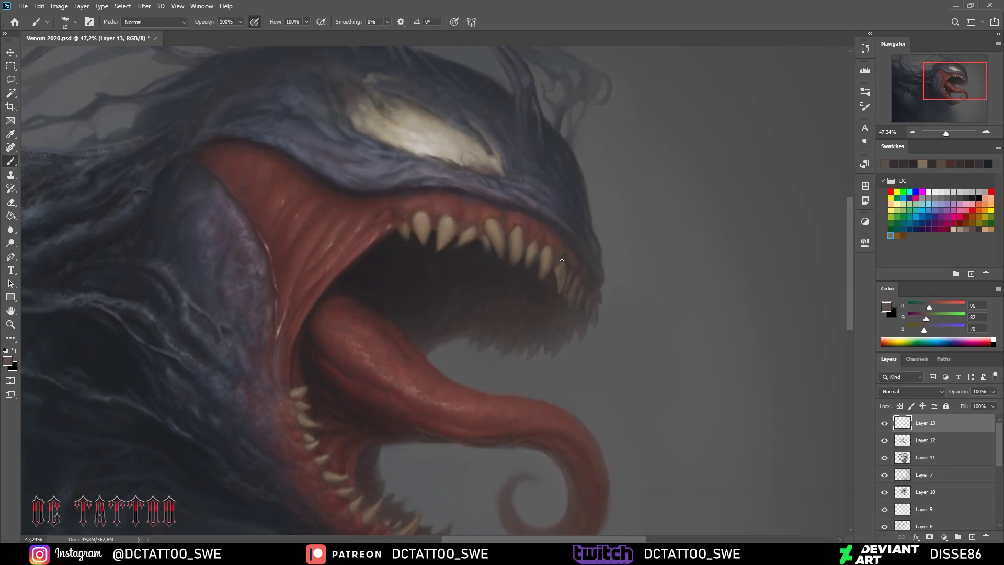
pyautogui.press(']')
pyautogui.keyDown('alt'); pyautogui.click(565, 262); pyautogui.keyUp('alt')
pyautogui.keyDown('alt'); pyautogui.click(573, 245); pyautogui.keyUp('alt')
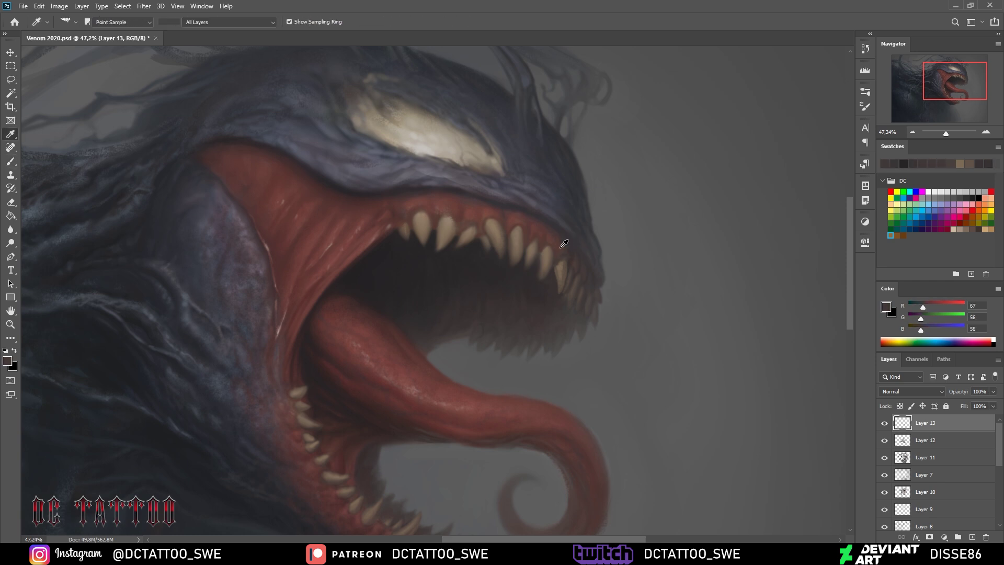
pyautogui.press(']')
pyautogui.press(']')
pyautogui.press(']')
pyautogui.press('[')
pyautogui.press('[')
pyautogui.press('[')
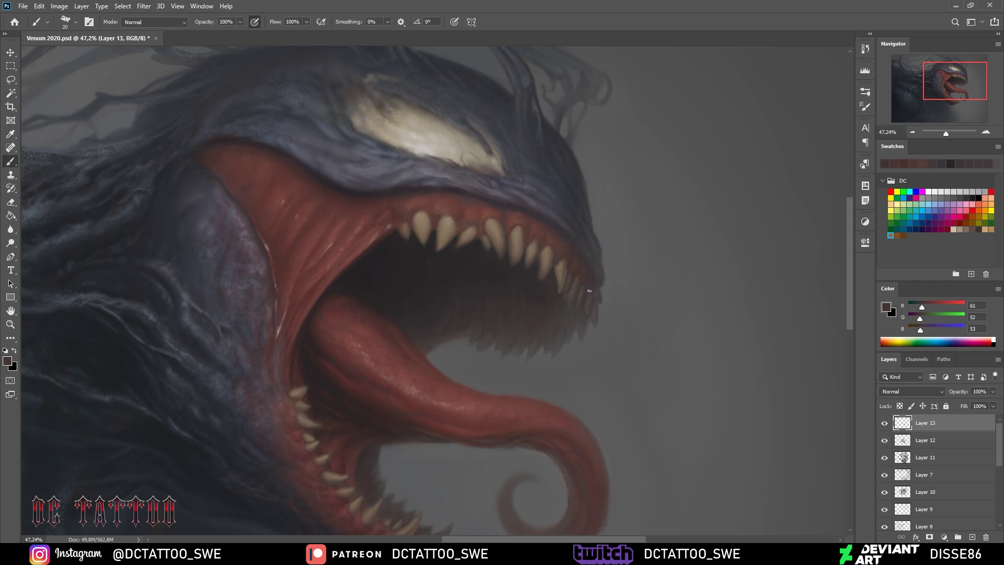
pyautogui.keyDown('alt'); pyautogui.click(545, 291); pyautogui.keyUp('alt')
pyautogui.keyDown('alt'); pyautogui.click(552, 278); pyautogui.keyUp('alt')
pyautogui.keyDown('alt'); pyautogui.click(567, 266); pyautogui.keyUp('alt')
pyautogui.keyDown('alt'); pyautogui.click(556, 278); pyautogui.keyUp('alt')
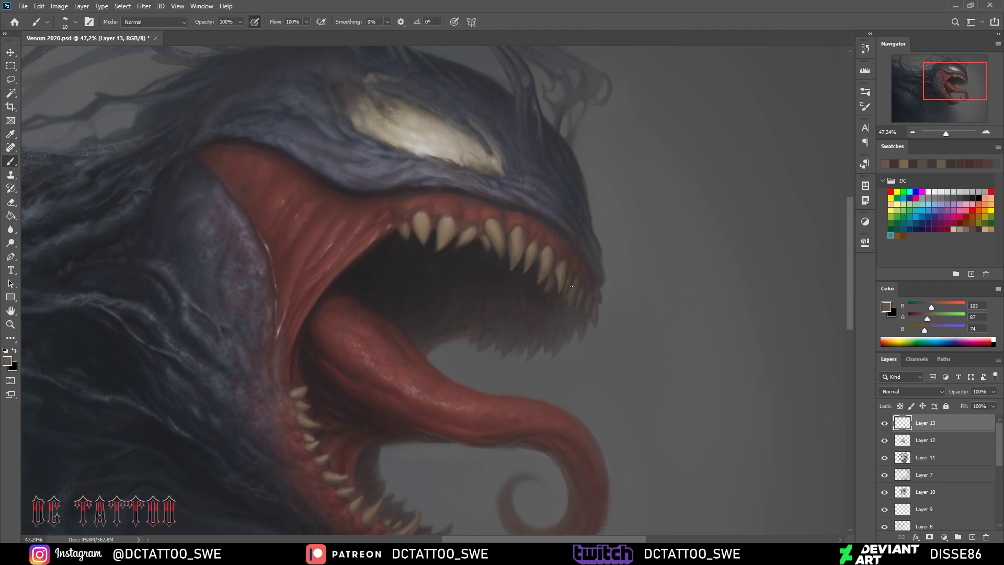
# Add small light touches and a highlight on an upper tooth tip
pyautogui.keyDown('alt'); pyautogui.click(572, 286); pyautogui.keyUp('alt')
pyautogui.keyDown('alt'); pyautogui.click(589, 277); pyautogui.keyUp('alt')
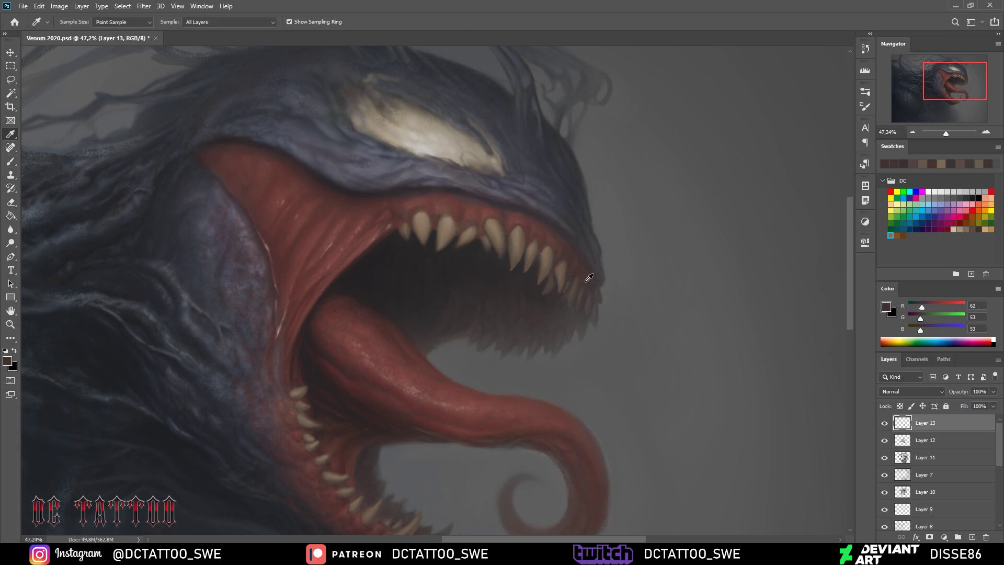
pyautogui.keyDown('alt'); pyautogui.click(574, 272); pyautogui.keyUp('alt')
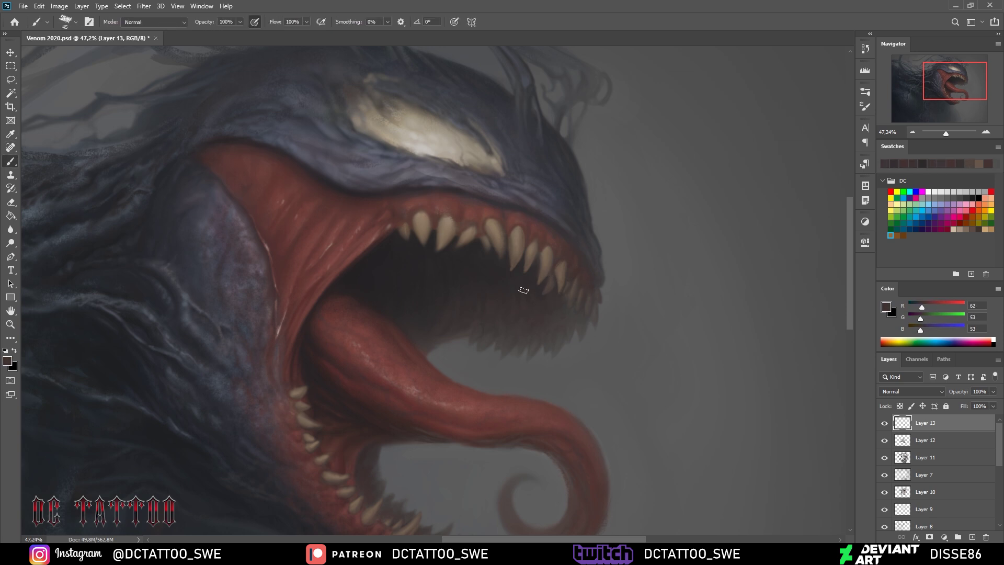
pyautogui.keyDown('alt'); pyautogui.click(568, 267); pyautogui.keyUp('alt')
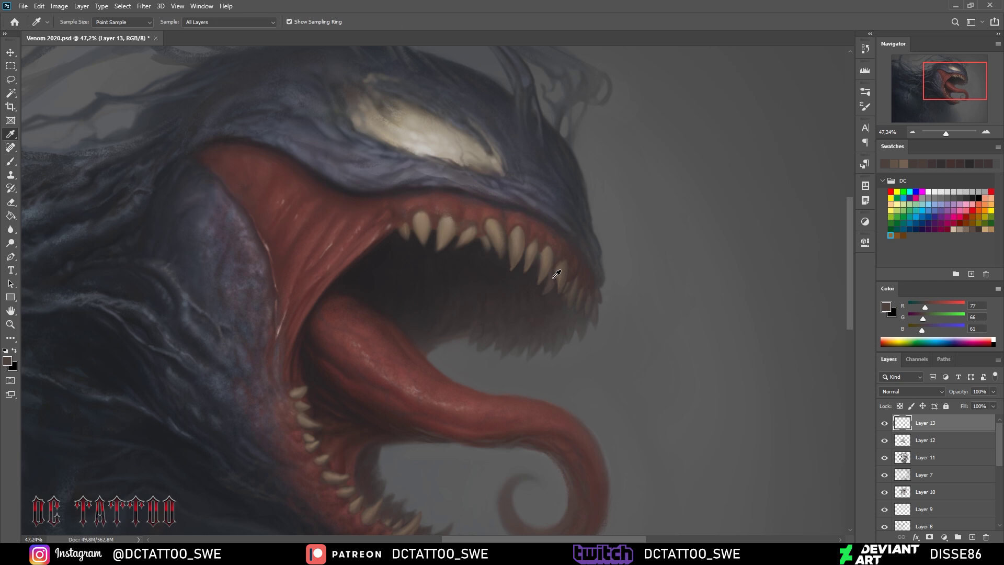
pyautogui.keyDown('alt'); pyautogui.click(568, 289); pyautogui.keyUp('alt')
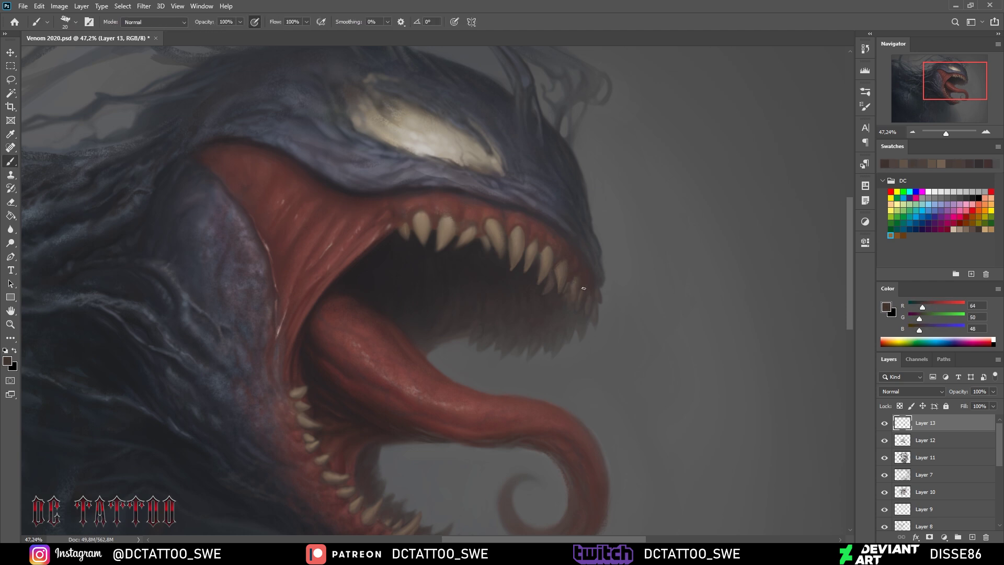
pyautogui.press('[')
pyautogui.keyDown('alt'); pyautogui.click(575, 278); pyautogui.keyUp('alt')
pyautogui.keyDown('alt'); pyautogui.click(575, 300); pyautogui.keyUp('alt')
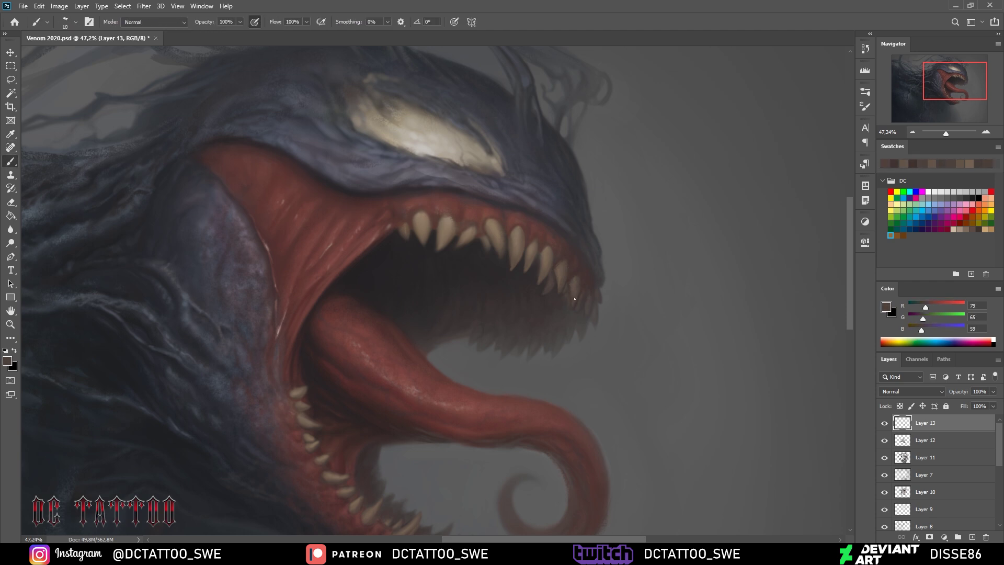
pyautogui.keyDown('alt'); pyautogui.click(588, 272); pyautogui.keyUp('alt')
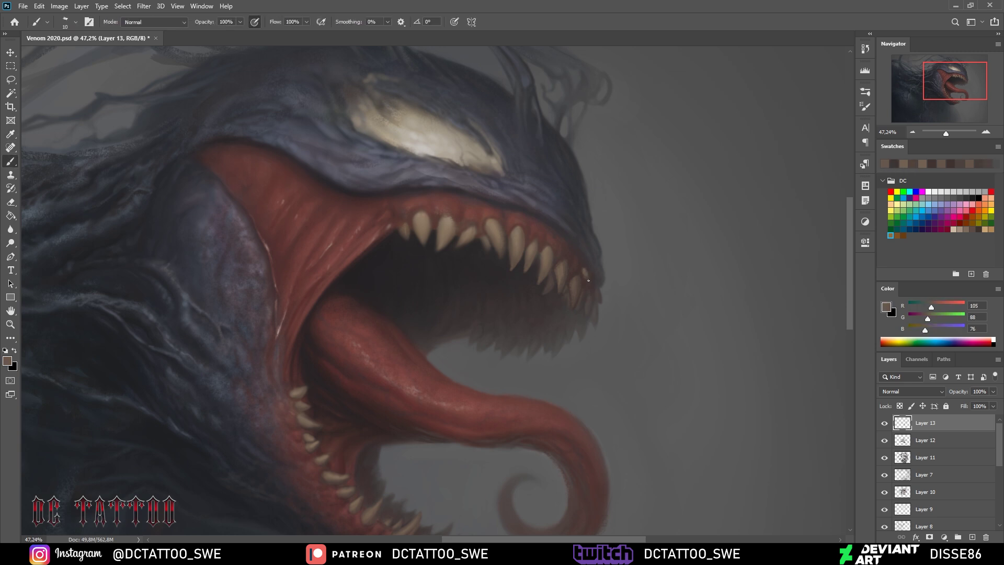
pyautogui.moveTo(587, 268); pyautogui.dragTo(588, 282)
# Sample a dark tone near the upper lip and refine it to dark brown
pyautogui.keyDown('alt'); pyautogui.click(580, 263); pyautogui.keyUp('alt')
pyautogui.keyDown('alt'); pyautogui.click(586, 288); pyautogui.keyUp('alt')
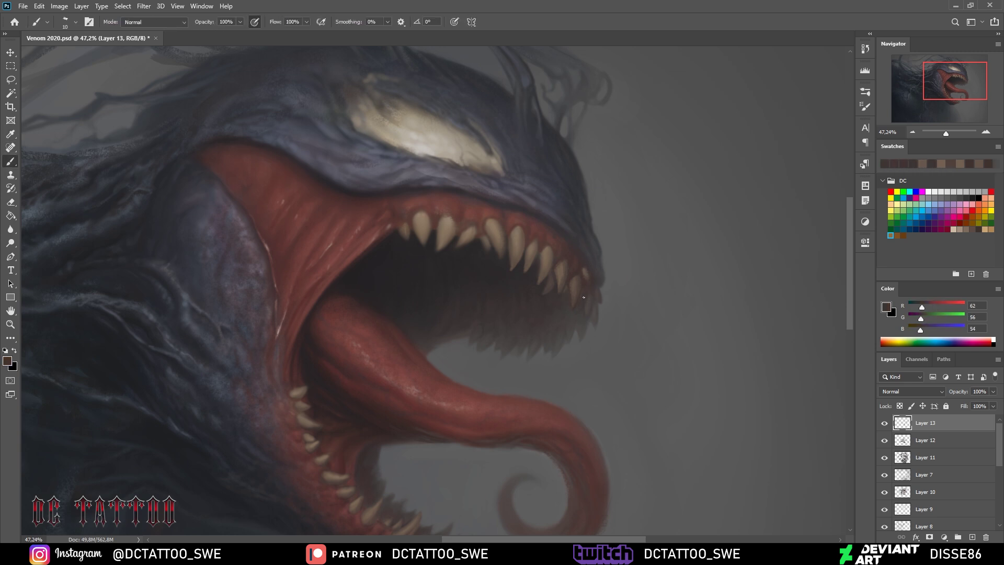
pyautogui.keyDown('alt'); pyautogui.click(592, 313); pyautogui.keyUp('alt')
pyautogui.press(']')
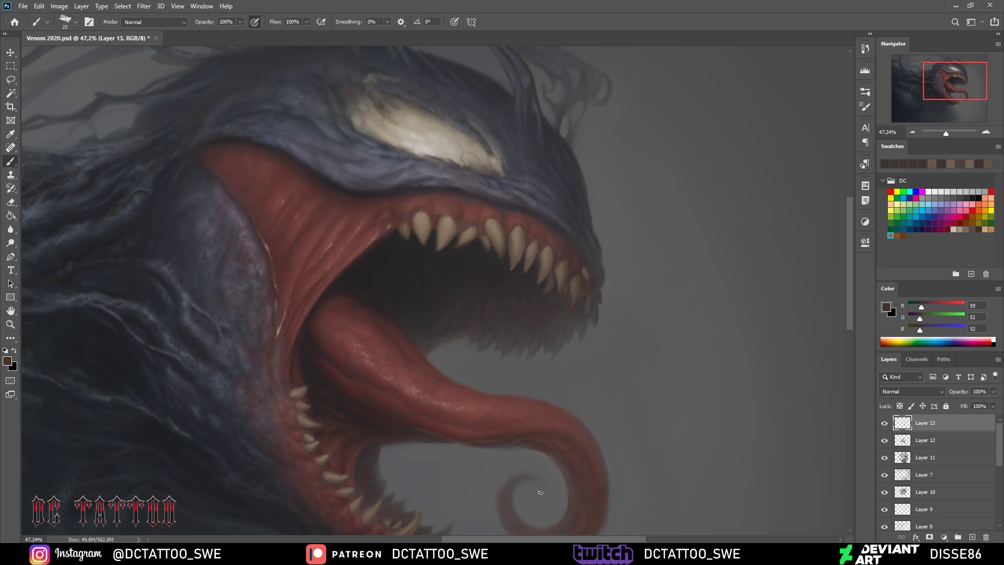
pyautogui.moveTo(949, 88); pyautogui.dragTo(944, 89)
pyautogui.keyDown('alt'); pyautogui.click(404, 175); pyautogui.keyUp('alt')
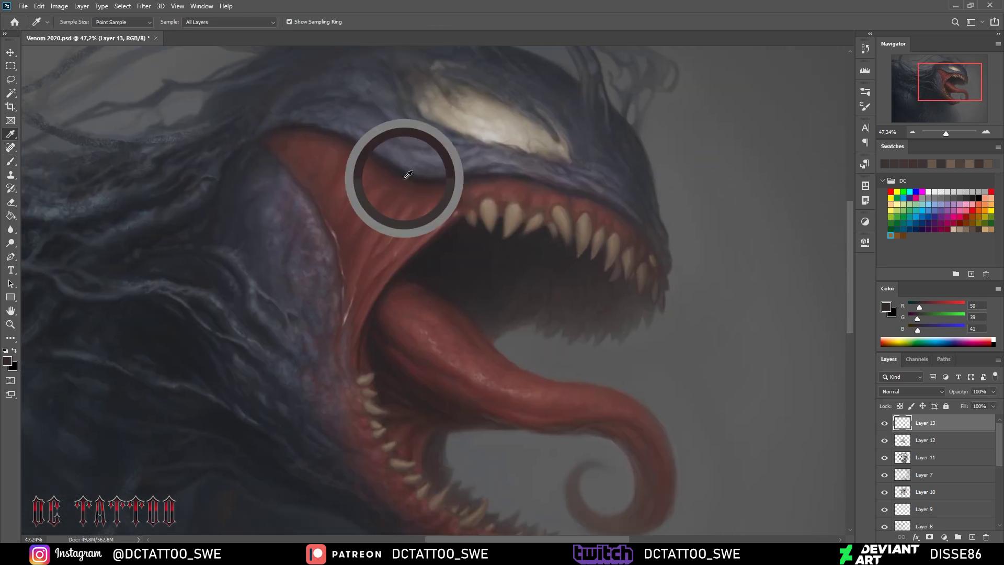
pyautogui.click(268, 267)
# Return to the Brush, dismiss the brush presets and resize the tip
pyautogui.press('Return')
pyautogui.press('b')
pyautogui.rightClick(349, 155)
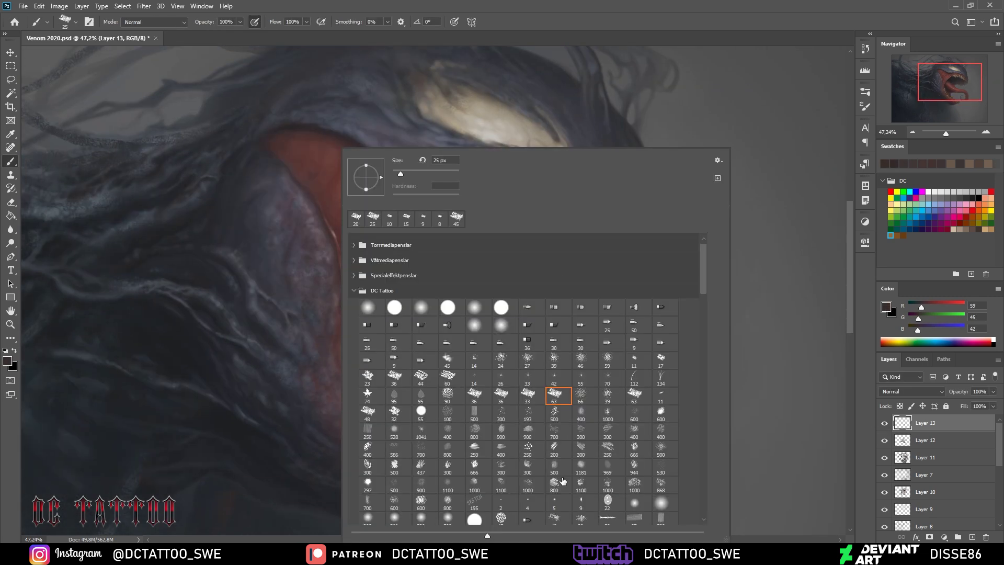
pyautogui.press('Escape')
pyautogui.press('[')
pyautogui.press('[')
pyautogui.press('[')
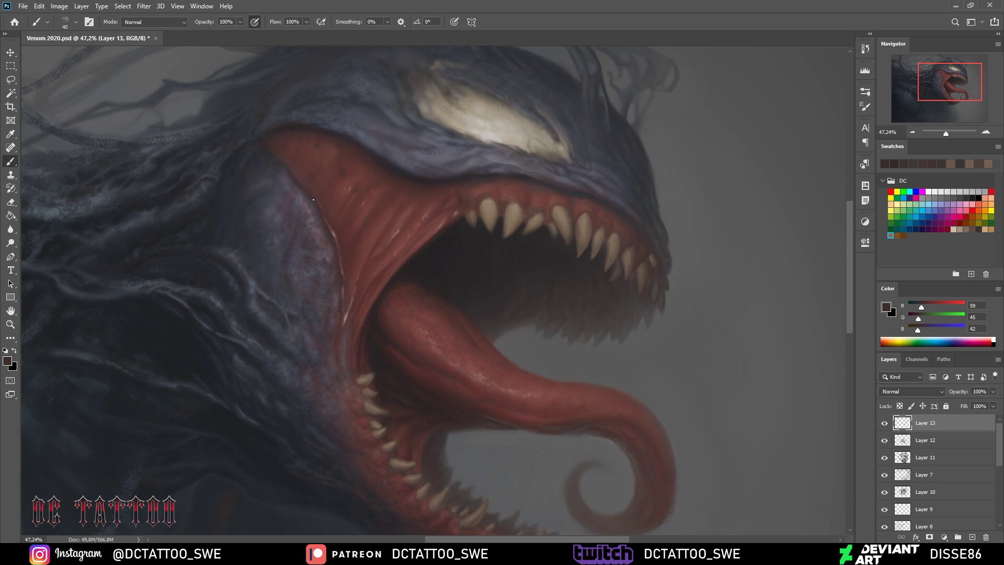
pyautogui.press(']')
pyautogui.press(']')
pyautogui.press(']')
# Stain an upper tooth and the lower teeth yellow-brown near the gums
pyautogui.keyDown('alt'); pyautogui.click(355, 191); pyautogui.keyUp('alt')
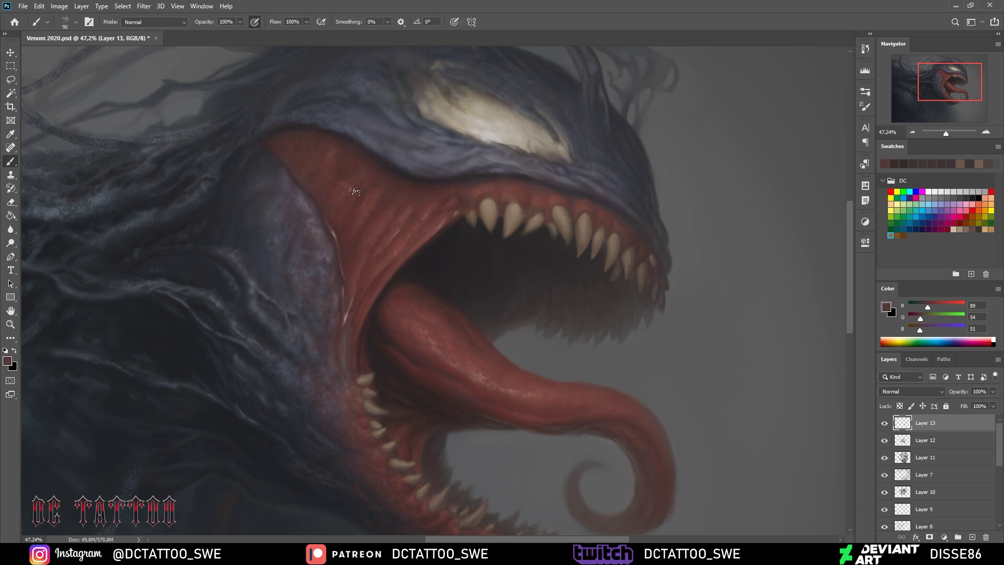
pyautogui.click(904, 236)
pyautogui.press('[')
pyautogui.press('[')
pyautogui.moveTo(508, 205)
pyautogui.mouseDown()
pyautogui.moveTo(520, 220)
pyautogui.moveTo(488, 210)
pyautogui.moveTo(616, 246)
pyautogui.mouseUp()
pyautogui.press('[')
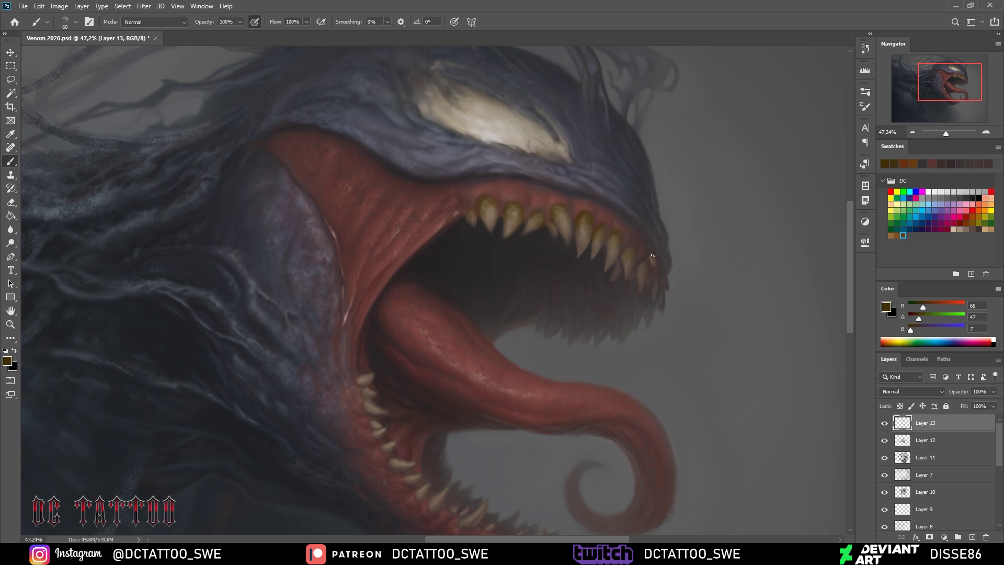
pyautogui.scroll(-3, 651, 255)
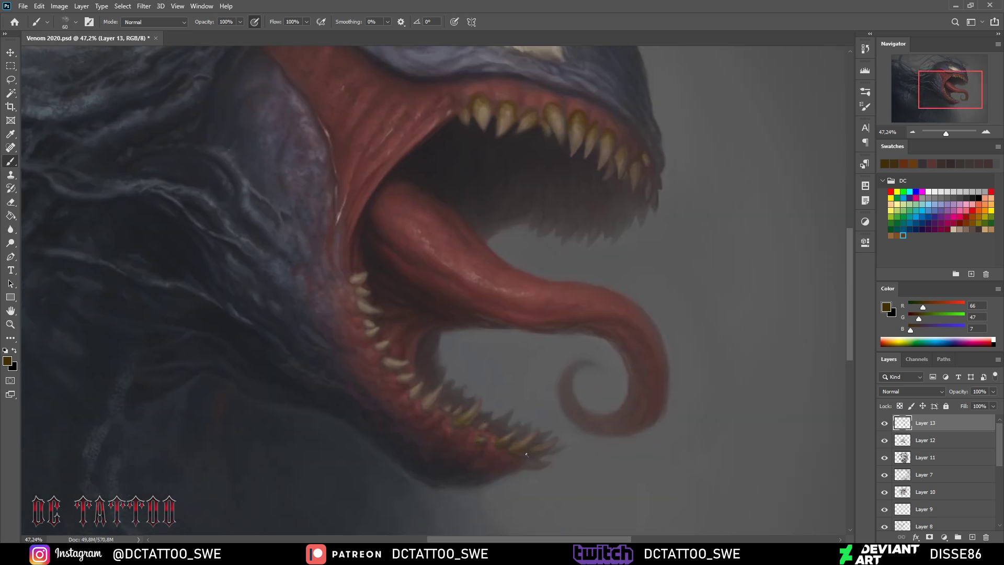
pyautogui.moveTo(388, 361); pyautogui.dragTo(402, 366)
pyautogui.moveTo(360, 304)
pyautogui.mouseDown()
pyautogui.moveTo(366, 310)
pyautogui.moveTo(354, 279)
pyautogui.mouseUp()
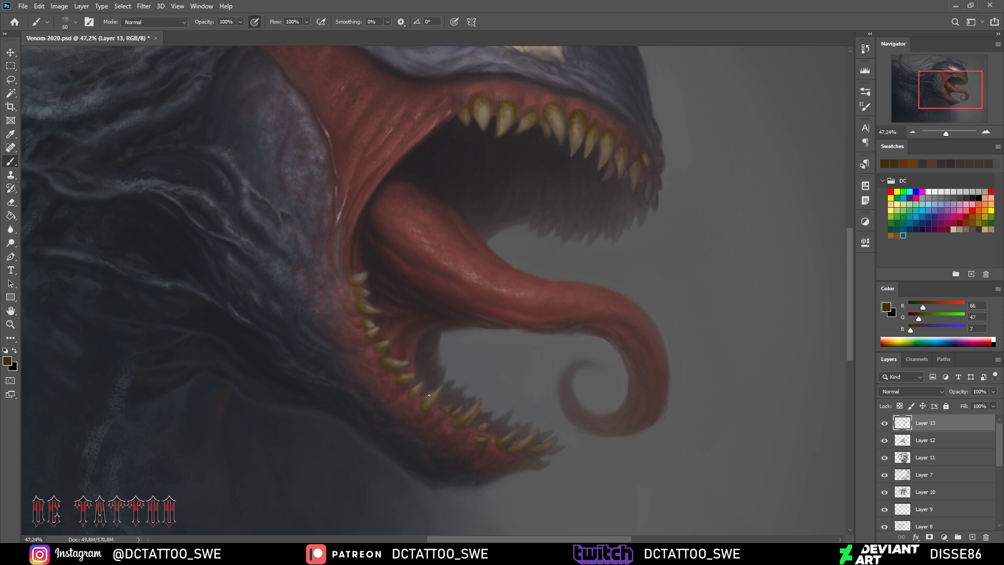
# Highlight the upper and lower teeth with a light tan
pyautogui.keyDown('alt'); pyautogui.click(462, 376); pyautogui.keyUp('alt')
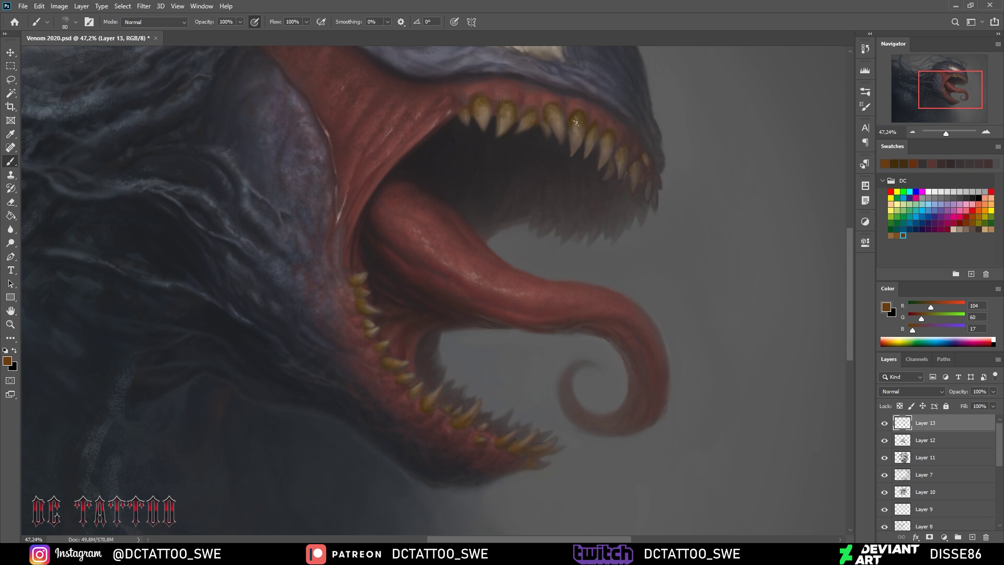
pyautogui.press('[')
pyautogui.press('[')
pyautogui.keyDown('alt'); pyautogui.click(486, 113); pyautogui.keyUp('alt')
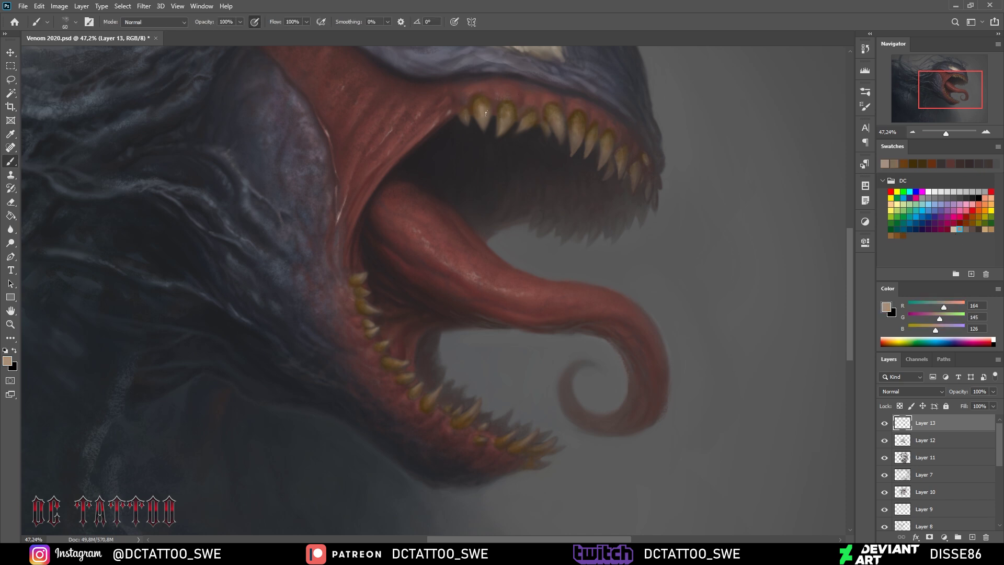
pyautogui.press('[')
pyautogui.moveTo(527, 113); pyautogui.dragTo(529, 128)
pyautogui.moveTo(550, 109)
pyautogui.mouseDown()
pyautogui.moveTo(573, 153)
pyautogui.moveTo(570, 123)
pyautogui.moveTo(590, 128)
pyautogui.mouseUp()
pyautogui.moveTo(606, 143); pyautogui.dragTo(604, 163)
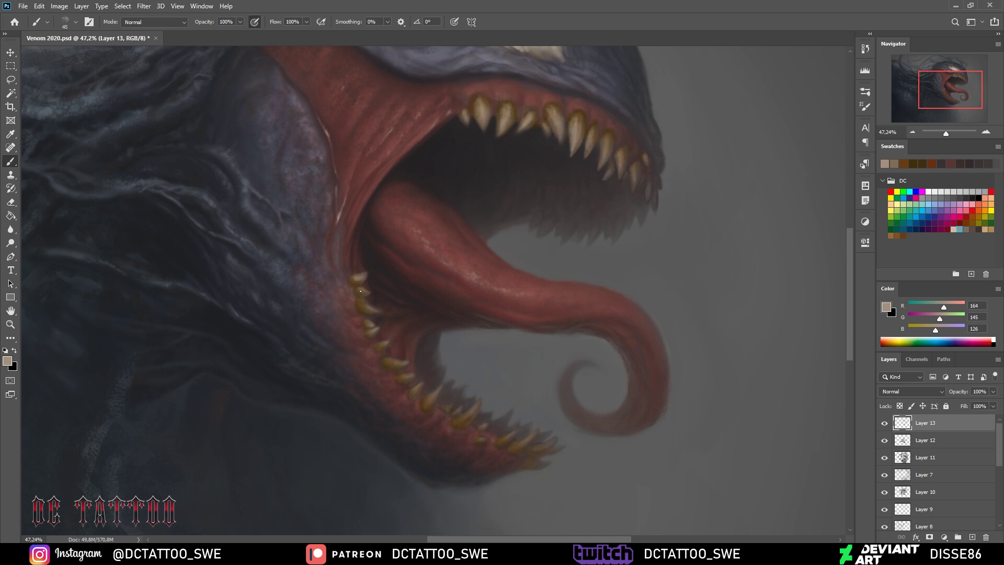
pyautogui.moveTo(373, 306); pyautogui.dragTo(381, 316)
pyautogui.moveTo(414, 388); pyautogui.dragTo(417, 394)
pyautogui.moveTo(426, 399); pyautogui.dragTo(467, 407)
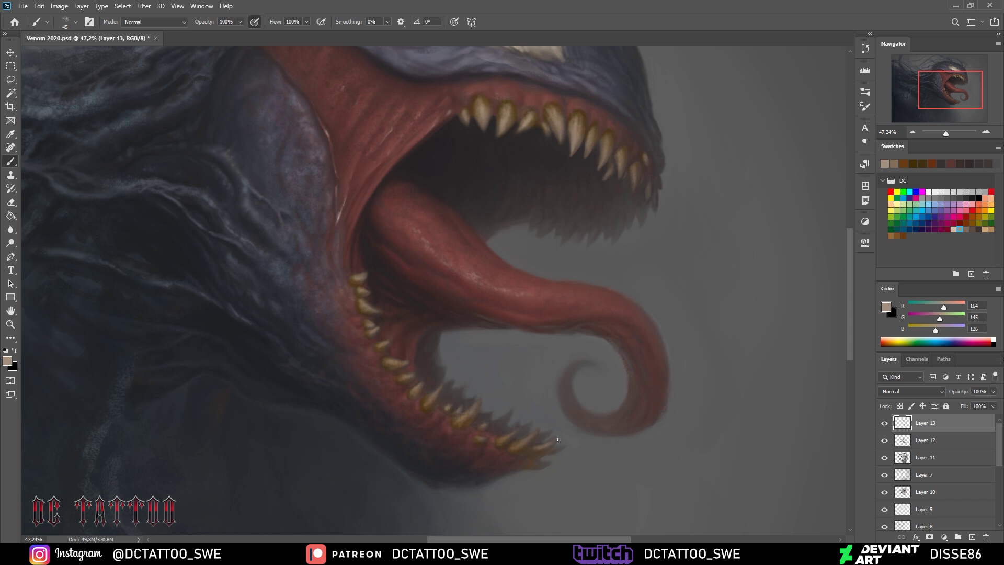
# Sample dark browns and gum greys from the lower-left teeth
pyautogui.keyDown('alt'); pyautogui.click(359, 285); pyautogui.keyUp('alt')
pyautogui.keyDown('alt'); pyautogui.click(361, 304); pyautogui.keyUp('alt')
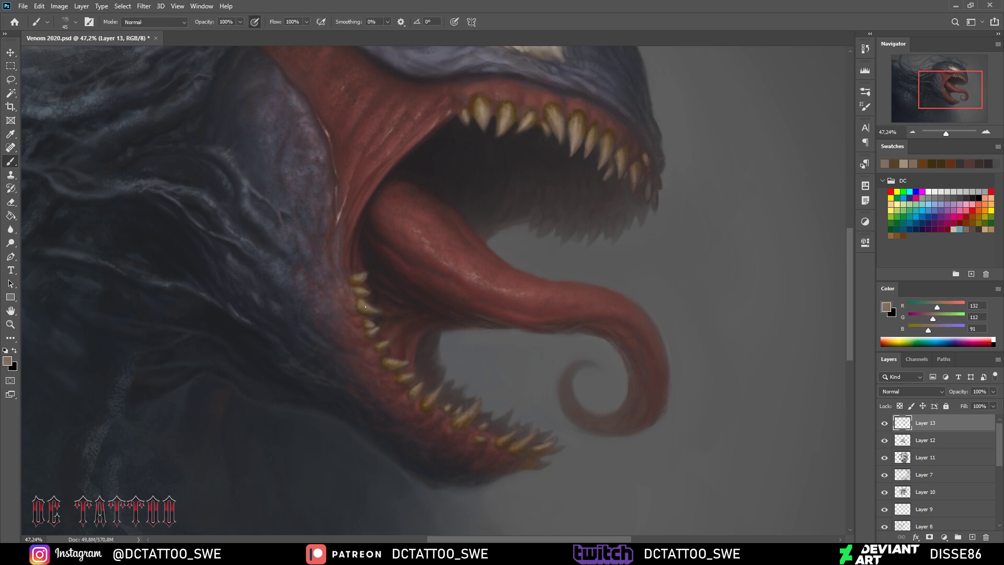
pyautogui.press('[')
pyautogui.press('[')
pyautogui.keyDown('alt'); pyautogui.click(373, 257); pyautogui.keyUp('alt')
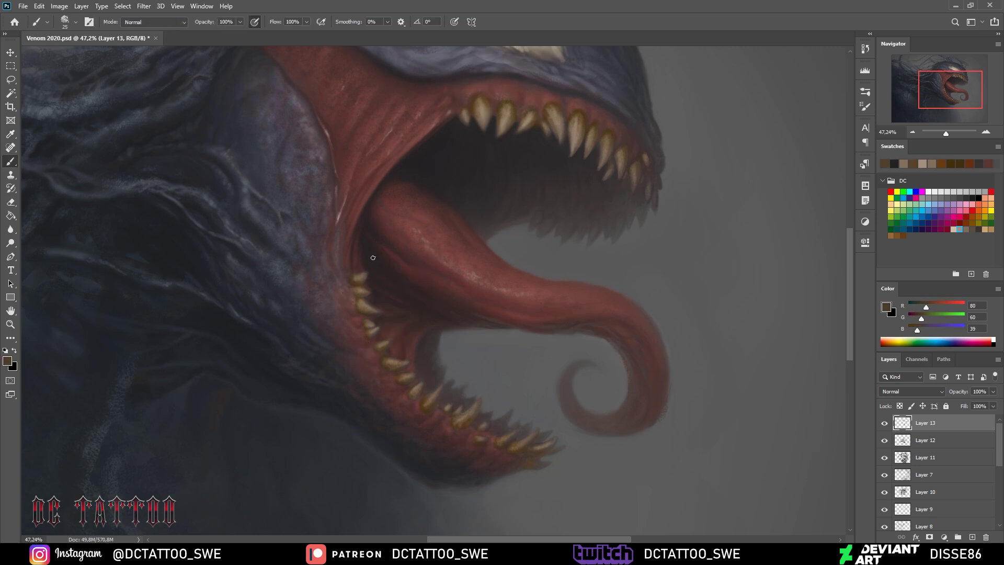
pyautogui.keyDown('alt'); pyautogui.click(364, 275); pyautogui.keyUp('alt')
pyautogui.keyDown('alt'); pyautogui.click(354, 279); pyautogui.keyUp('alt')
pyautogui.press(']')
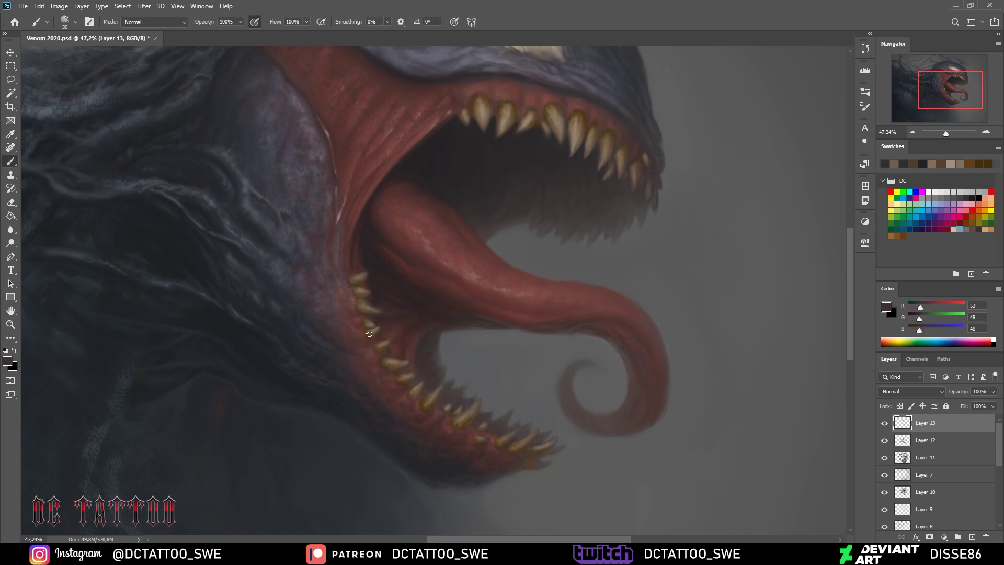
# Lighten a lower tooth with sampled tan, then sample a darker brown
pyautogui.keyDown('alt'); pyautogui.click(403, 369); pyautogui.keyUp('alt')
pyautogui.press('[')
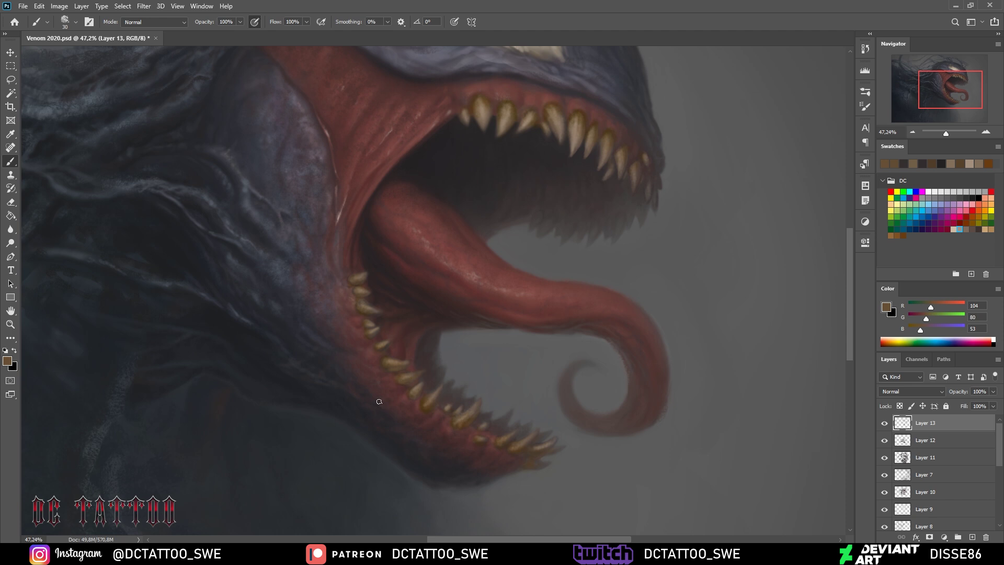
pyautogui.keyDown('alt'); pyautogui.click(404, 373); pyautogui.keyUp('alt')
pyautogui.press(']')
pyautogui.press(']')
pyautogui.keyDown('alt'); pyautogui.click(398, 363); pyautogui.keyUp('alt')
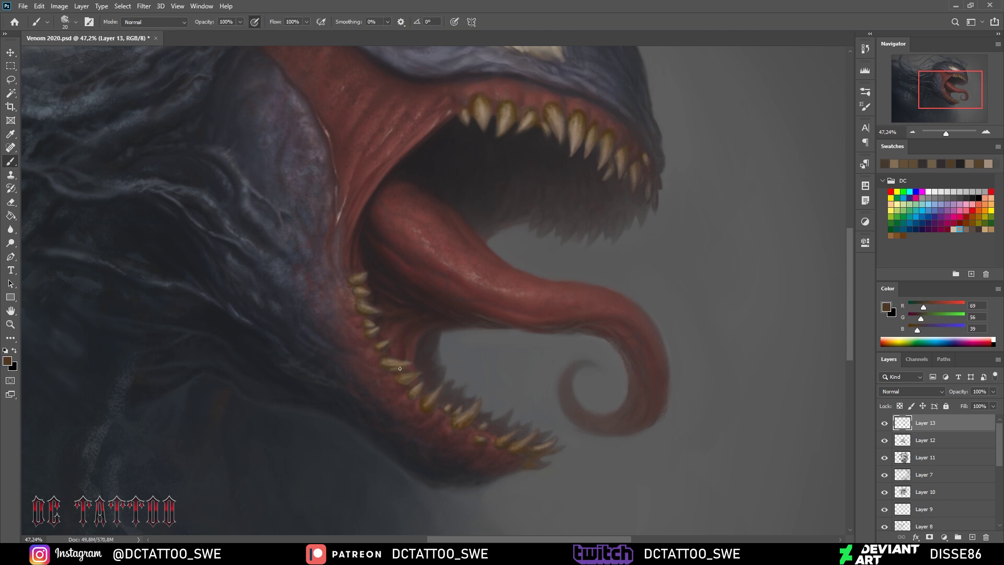
pyautogui.keyDown('alt'); pyautogui.click(367, 325); pyautogui.keyUp('alt')
pyautogui.moveTo(400, 362); pyautogui.dragTo(388, 365)
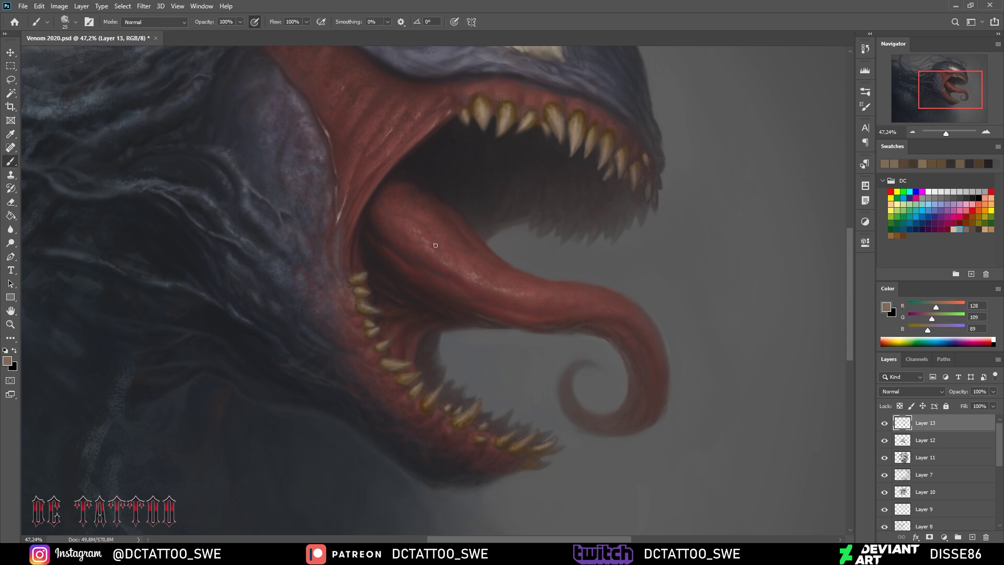
pyautogui.keyDown('alt'); pyautogui.click(535, 445); pyautogui.keyUp('alt')
pyautogui.moveTo(220, 157); pyautogui.dragTo(270, 267)
pyautogui.press('[')
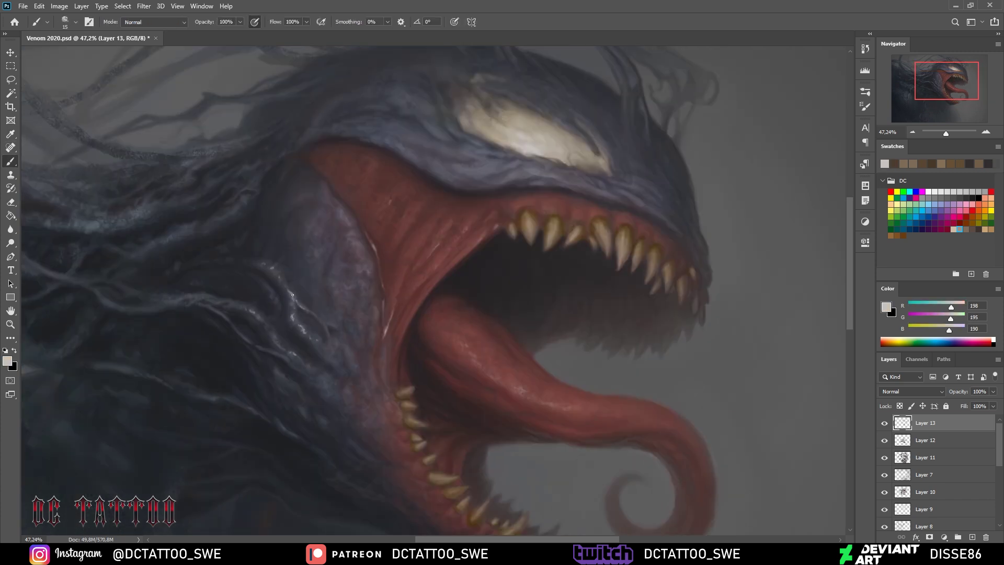
# Paint a thin light streak on the cheek and sample darker purple-grey cheek tones
pyautogui.moveTo(334, 289); pyautogui.dragTo(336, 268)
pyautogui.keyDown('alt'); pyautogui.click(337, 292); pyautogui.keyUp('alt')
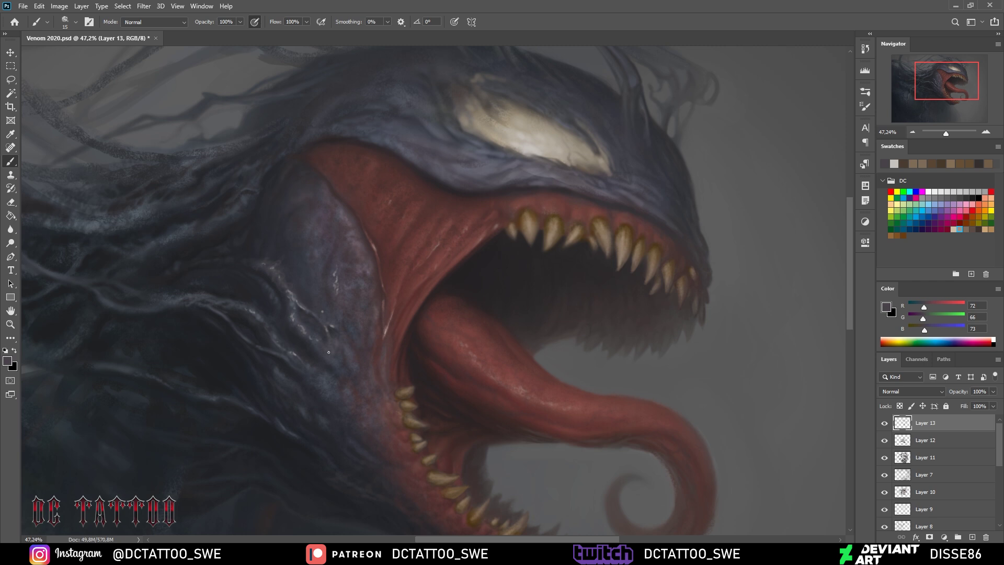
pyautogui.press(']')
pyautogui.keyDown('alt'); pyautogui.click(368, 357); pyautogui.keyUp('alt')
pyautogui.press(']')
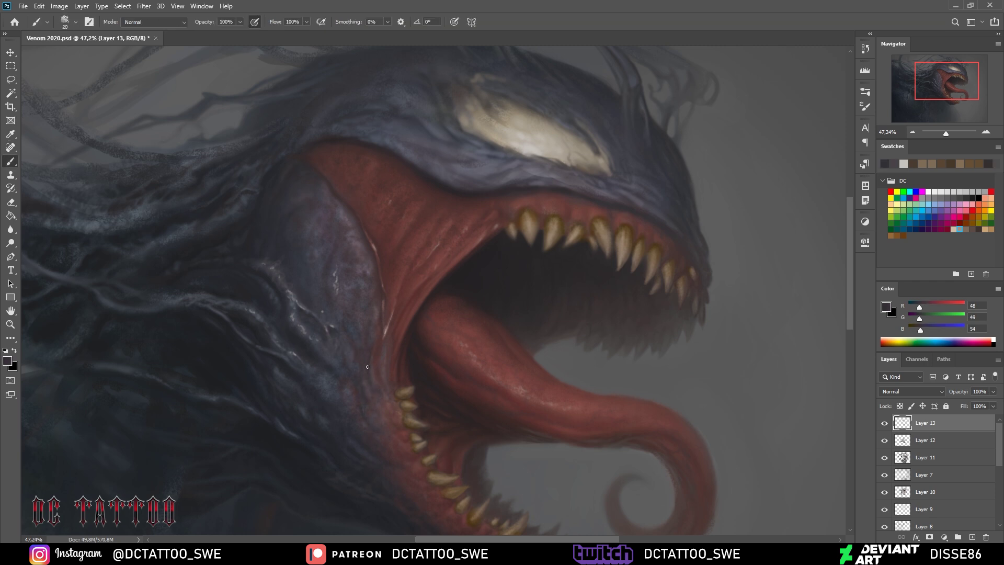
pyautogui.press(']')
pyautogui.press(']')
pyautogui.press(']')
# Paint pale light-grey highlights across the left cheek and down the lip edge
pyautogui.keyDown('alt'); pyautogui.click(341, 287); pyautogui.keyUp('alt')
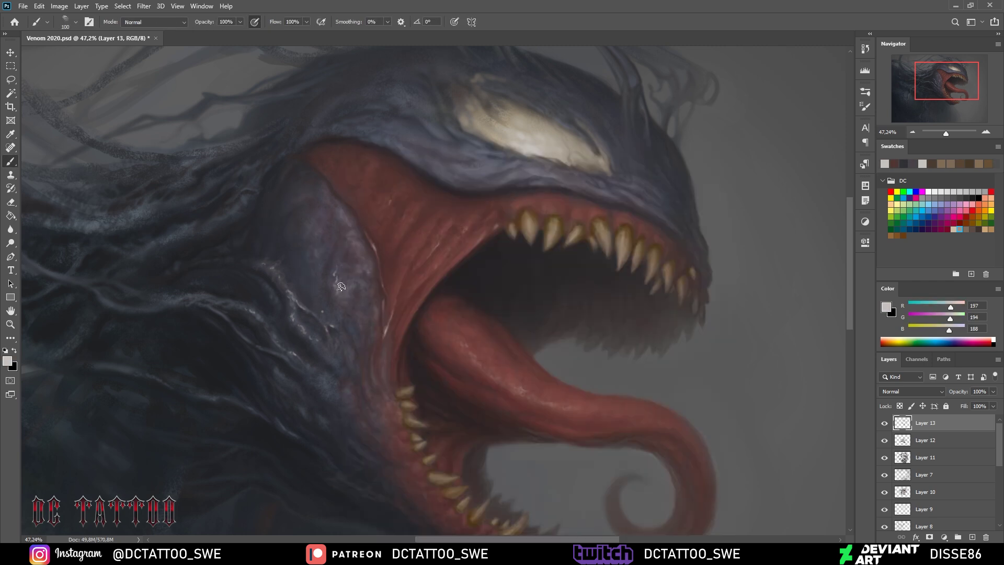
pyautogui.press('[')
pyautogui.press('[')
pyautogui.press('[')
pyautogui.moveTo(320, 295); pyautogui.dragTo(306, 210)
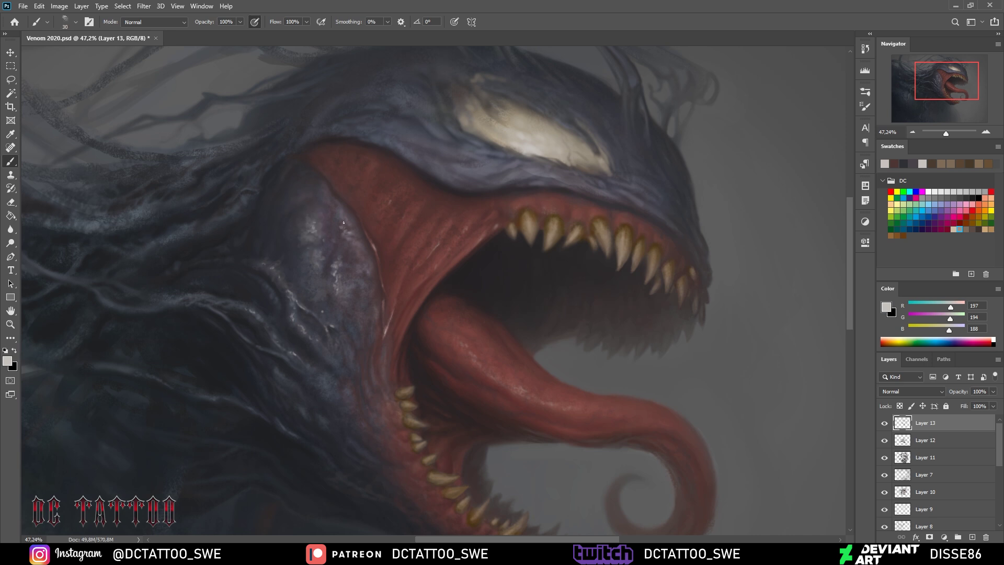
pyautogui.moveTo(376, 329); pyautogui.dragTo(374, 345)
# Shade parts of the cheek with a darker grey-purple
pyautogui.press(']')
pyautogui.keyDown('alt'); pyautogui.click(345, 240); pyautogui.keyUp('alt')
pyautogui.press(']')
pyautogui.press(']')
pyautogui.press(']')
pyautogui.moveTo(314, 220); pyautogui.dragTo(328, 296)
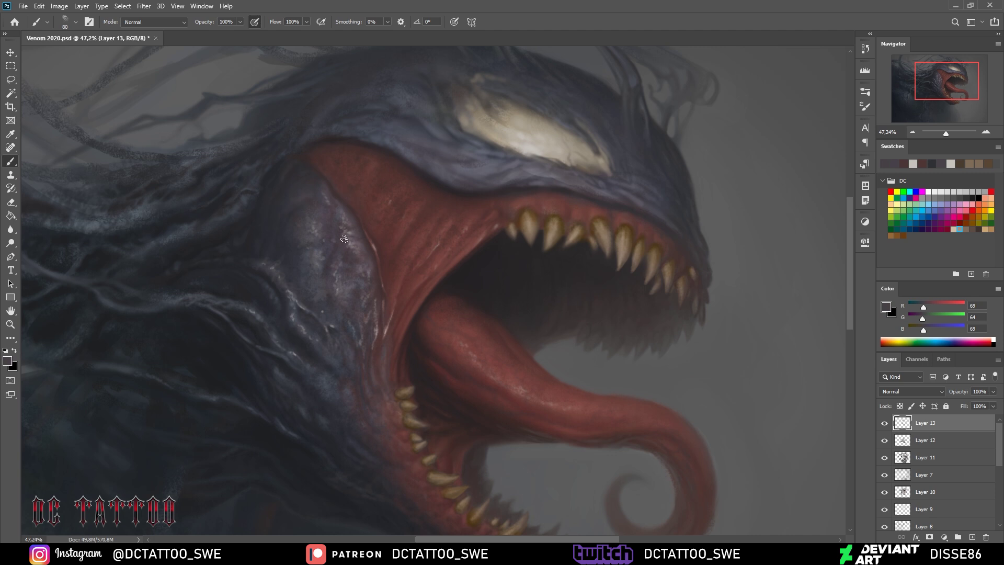
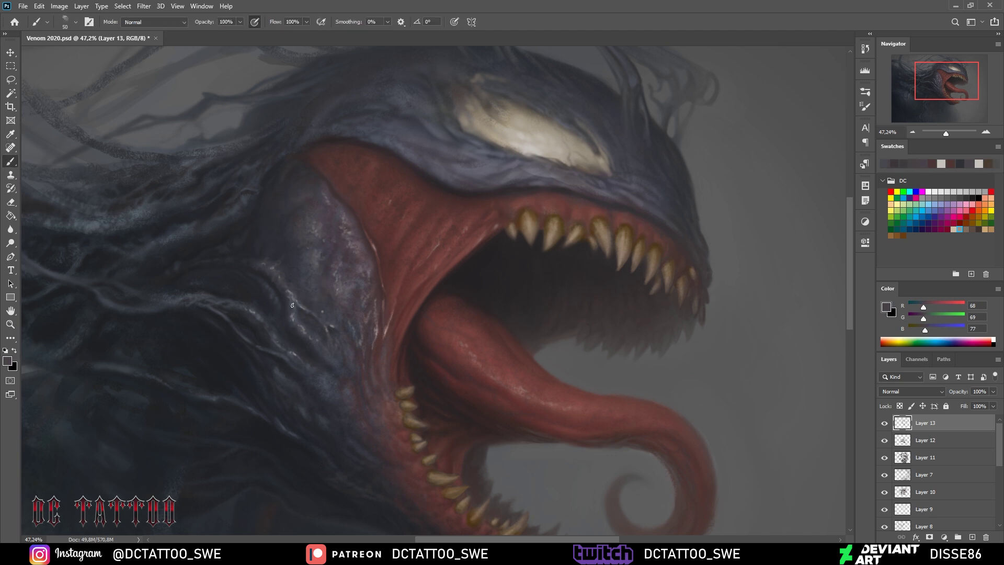
# Paint light highlight strokes on the dark body, sampling its greys and the eye's light colour
pyautogui.keyDown('alt'); pyautogui.click(335, 325); pyautogui.keyUp('alt')
pyautogui.keyDown('alt'); pyautogui.click(265, 196); pyautogui.keyUp('alt')
pyautogui.press('[')
pyautogui.press('[')
pyautogui.keyDown('alt'); pyautogui.click(243, 333); pyautogui.keyUp('alt')
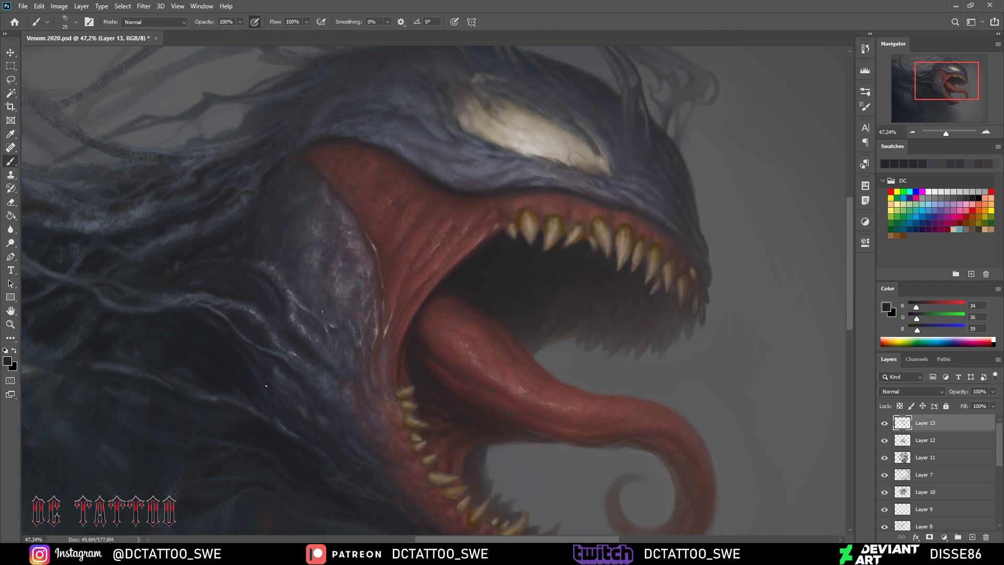
pyautogui.press('[')
pyautogui.press('[')
pyautogui.keyDown('alt'); pyautogui.click(520, 145); pyautogui.keyUp('alt')
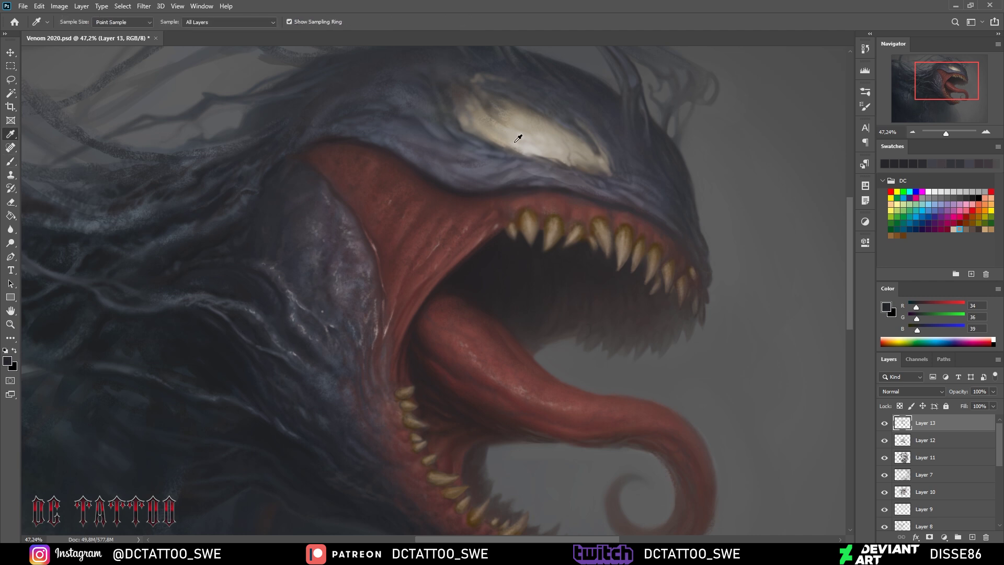
pyautogui.moveTo(337, 268); pyautogui.dragTo(341, 255)
pyautogui.keyDown('alt'); pyautogui.click(345, 262); pyautogui.keyUp('alt')
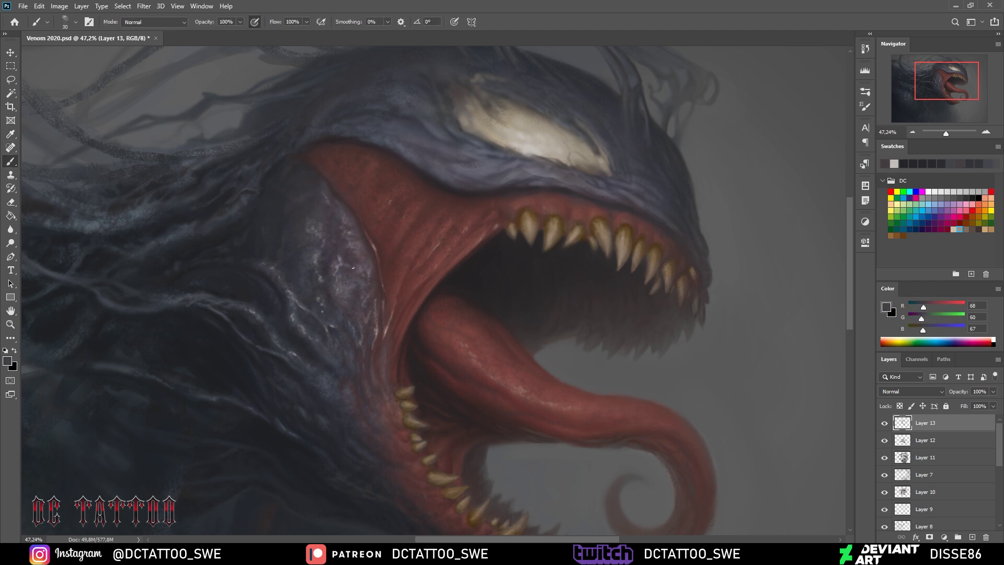
# Paint dark red shadows along the upper inner mouth with sampled flesh and reddish-brown tones
pyautogui.moveTo(424, 181); pyautogui.dragTo(366, 217)
pyautogui.press(']')
pyautogui.keyDown('alt'); pyautogui.click(366, 217); pyautogui.keyUp('alt')
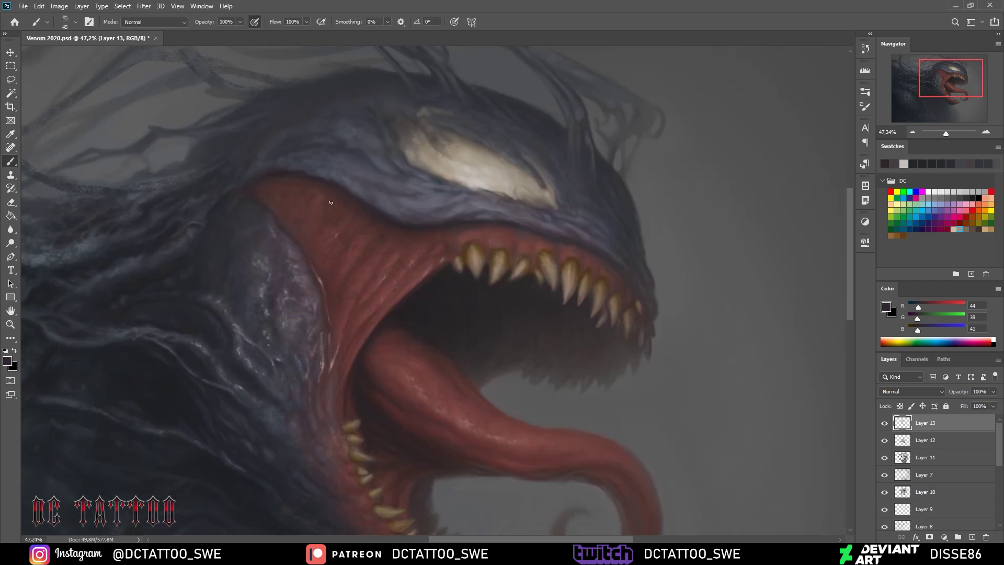
pyautogui.press('[')
pyautogui.keyDown('alt'); pyautogui.click(321, 191); pyautogui.keyUp('alt')
pyautogui.press('[')
pyautogui.press('[')
pyautogui.keyDown('alt'); pyautogui.click(300, 222); pyautogui.keyUp('alt')
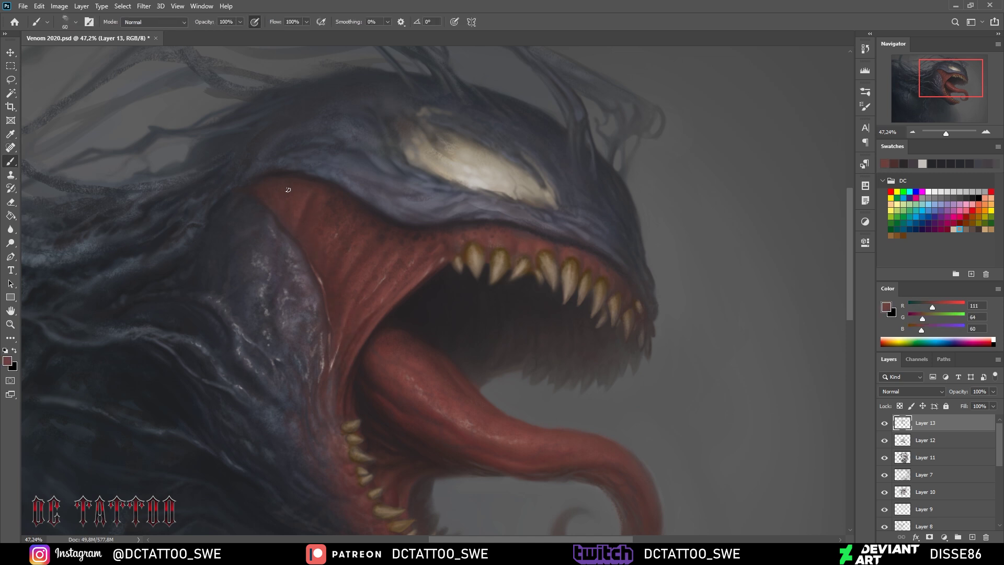
pyautogui.press('[')
pyautogui.press('[')
pyautogui.keyDown('alt'); pyautogui.click(291, 226); pyautogui.keyUp('alt')
pyautogui.press(']')
pyautogui.keyDown('alt'); pyautogui.click(295, 234); pyautogui.keyUp('alt')
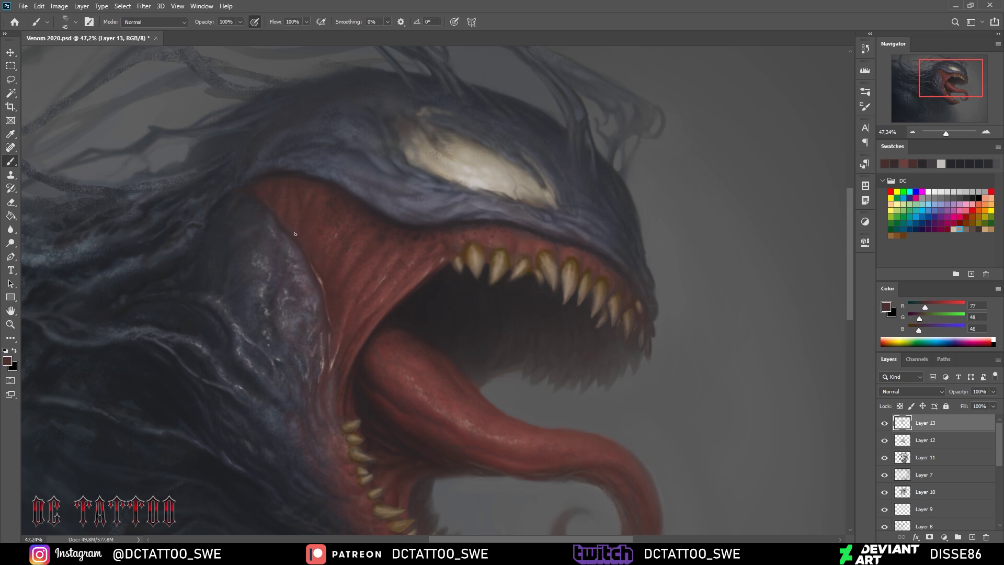
# Deepen the upper lip edge with deep red, near-black and bluish-grey shading
pyautogui.keyDown('alt'); pyautogui.click(272, 184); pyautogui.keyUp('alt')
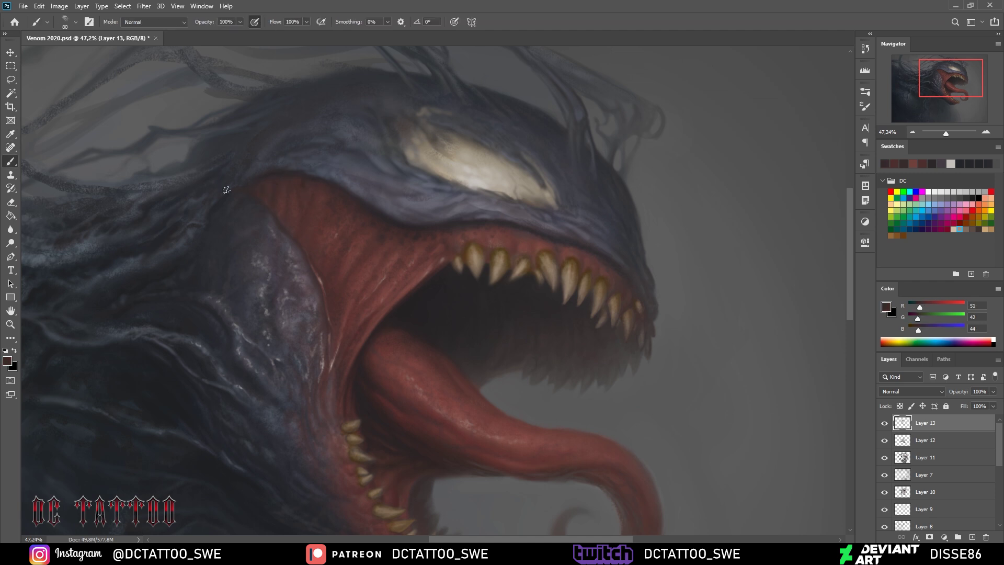
pyautogui.press('[')
pyautogui.press('[')
pyautogui.press('[')
pyautogui.press(']')
pyautogui.press(']')
pyautogui.press(']')
pyautogui.keyDown('alt'); pyautogui.click(348, 240); pyautogui.keyUp('alt')
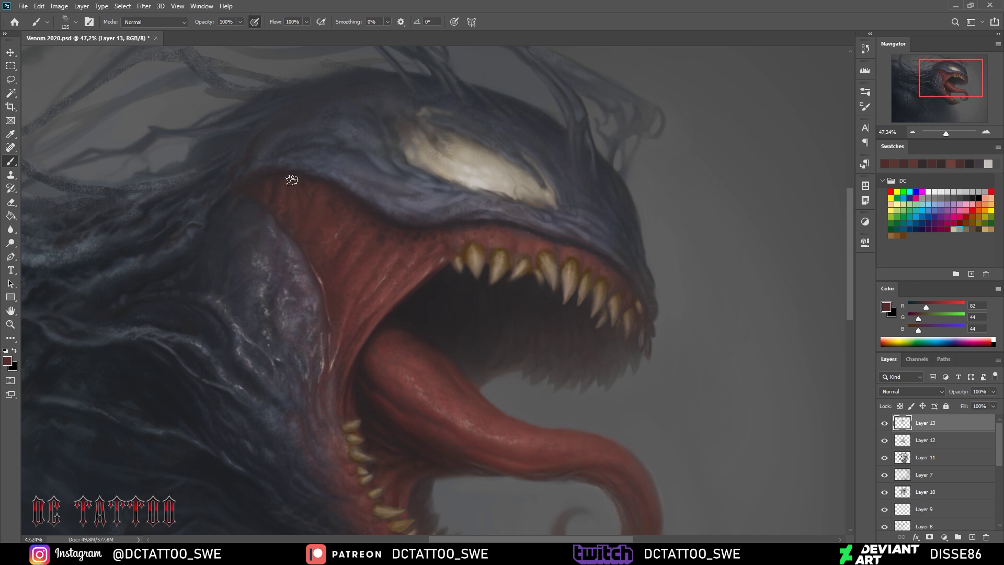
pyautogui.press('[')
pyautogui.press('[')
pyautogui.press('[')
pyautogui.keyDown('alt'); pyautogui.click(348, 195); pyautogui.keyUp('alt')
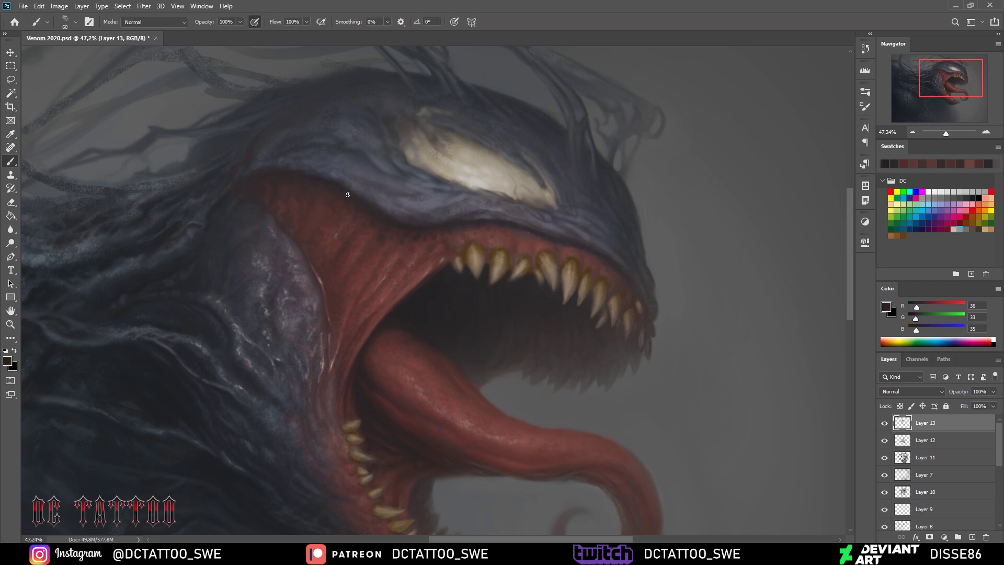
pyautogui.press('[')
pyautogui.press('[')
pyautogui.press('[')
pyautogui.keyDown('alt'); pyautogui.click(249, 160); pyautogui.keyUp('alt')
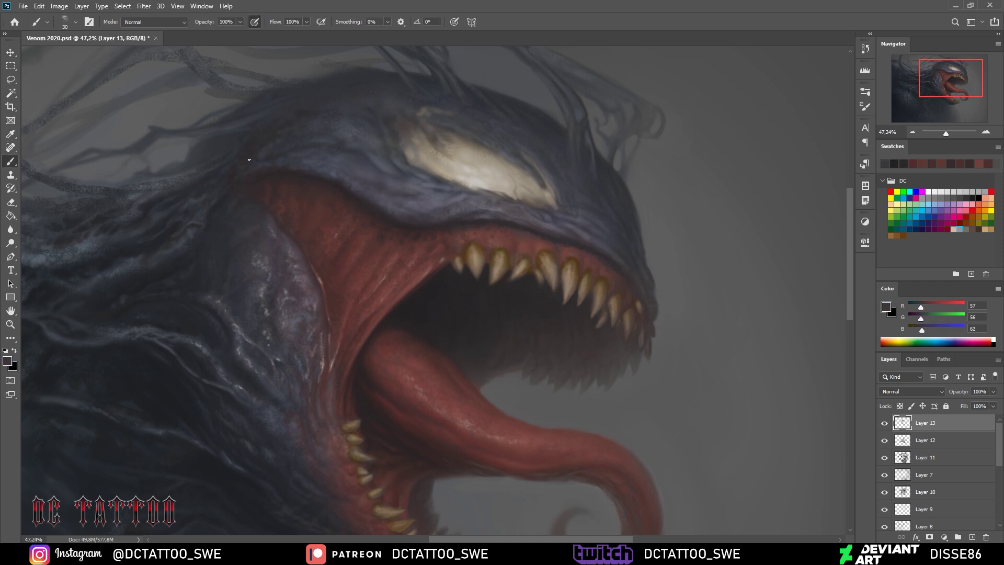
pyautogui.press(']')
pyautogui.keyDown('alt'); pyautogui.click(604, 255); pyautogui.keyUp('alt')
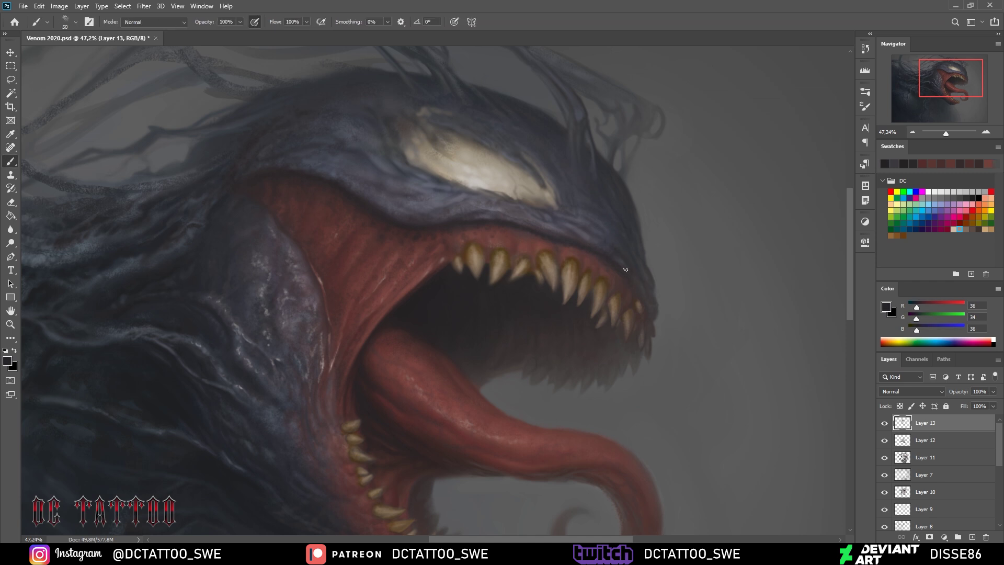
pyautogui.press(']')
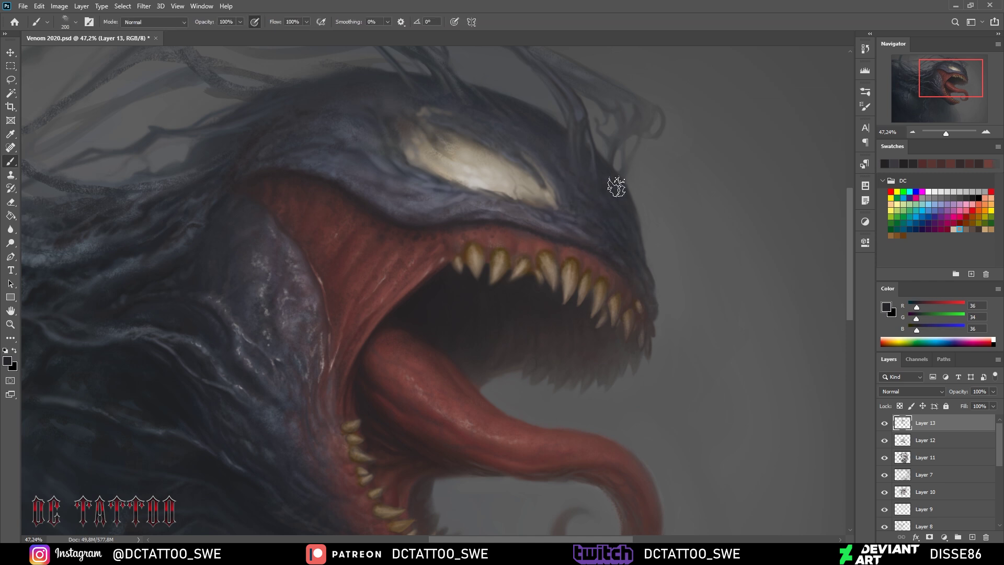
pyautogui.keyDown('alt'); pyautogui.click(473, 175); pyautogui.keyUp('alt')
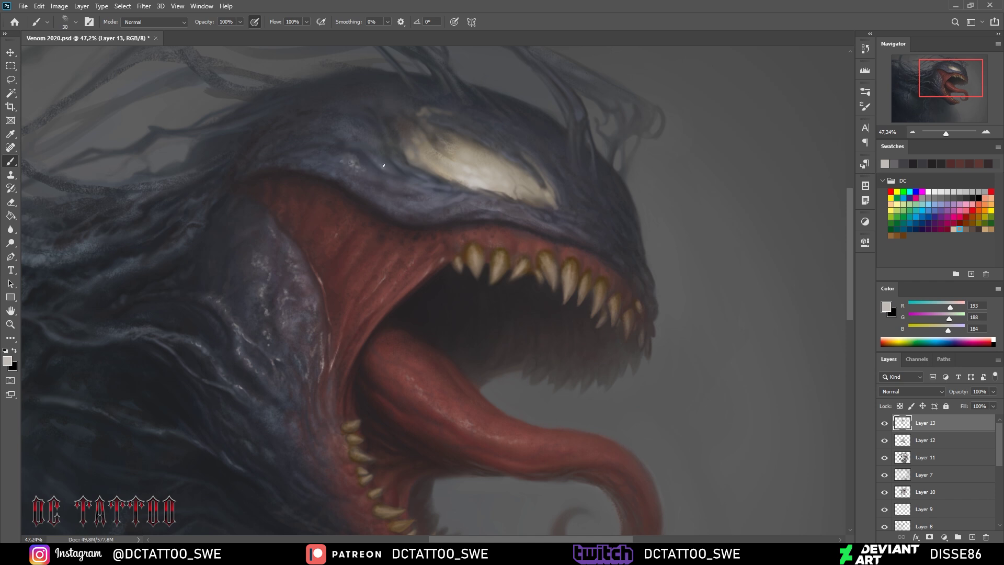
# Paint light highlights around the white eye and faint strokes on the head
pyautogui.moveTo(363, 132); pyautogui.dragTo(343, 137)
pyautogui.keyDown('alt'); pyautogui.click(320, 167); pyautogui.keyUp('alt')
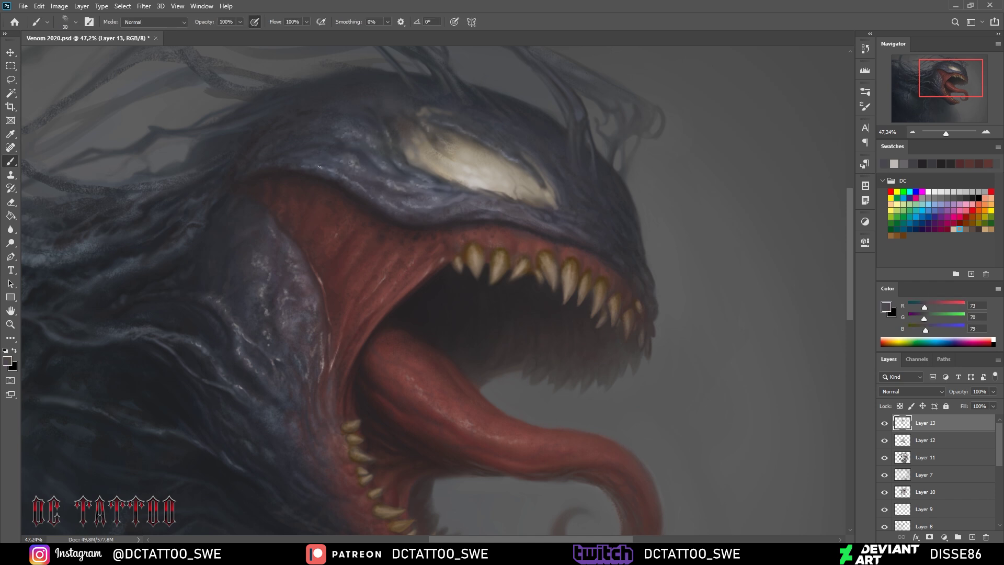
pyautogui.keyDown('alt'); pyautogui.click(361, 164); pyautogui.keyUp('alt')
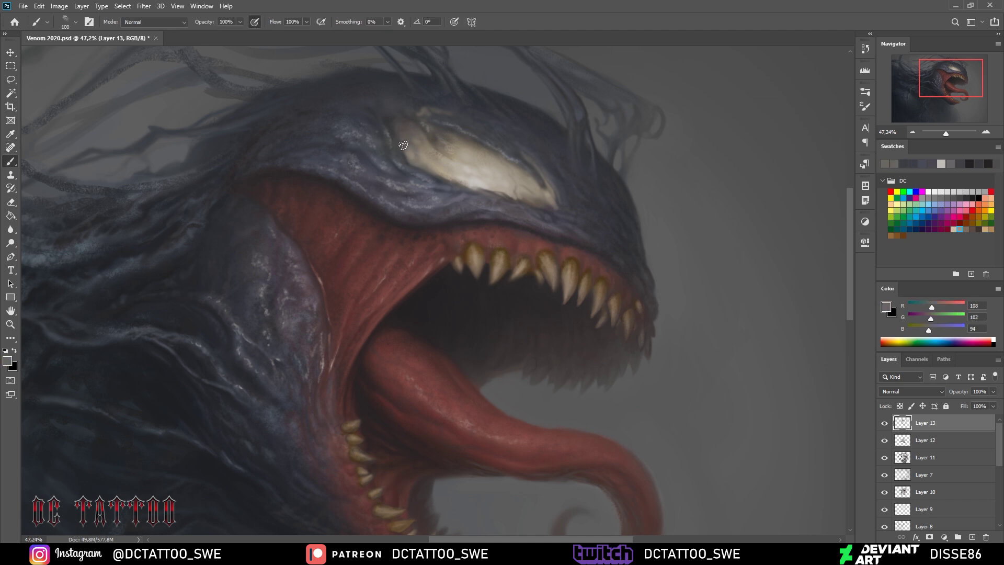
pyautogui.keyDown('alt'); pyautogui.click(512, 163); pyautogui.keyUp('alt')
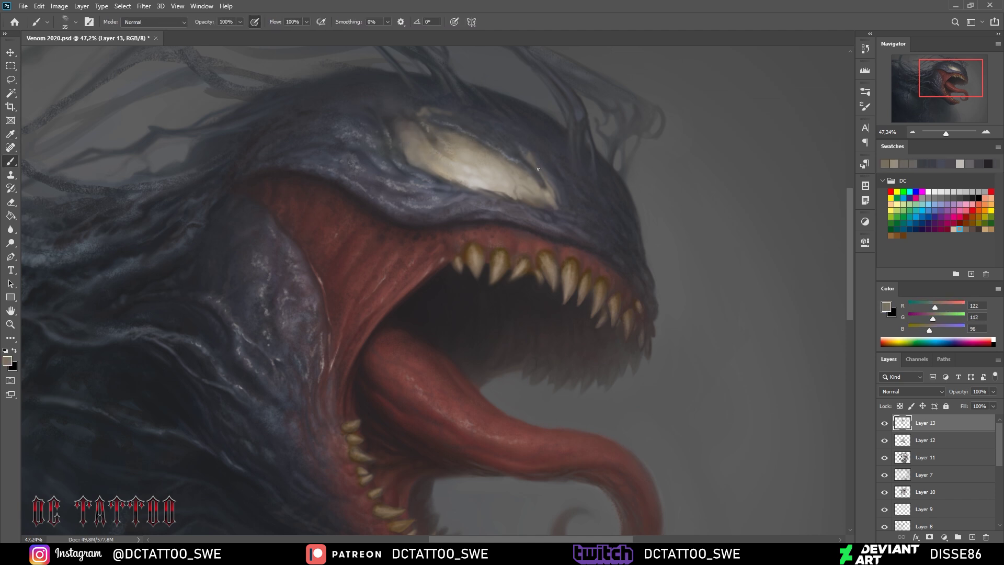
pyautogui.keyDown('alt'); pyautogui.click(547, 198); pyautogui.keyUp('alt')
pyautogui.press('[')
pyautogui.press('[')
pyautogui.press('[')
pyautogui.moveTo(528, 148); pyautogui.dragTo(545, 172)
pyautogui.moveTo(541, 165); pyautogui.dragTo(564, 199)
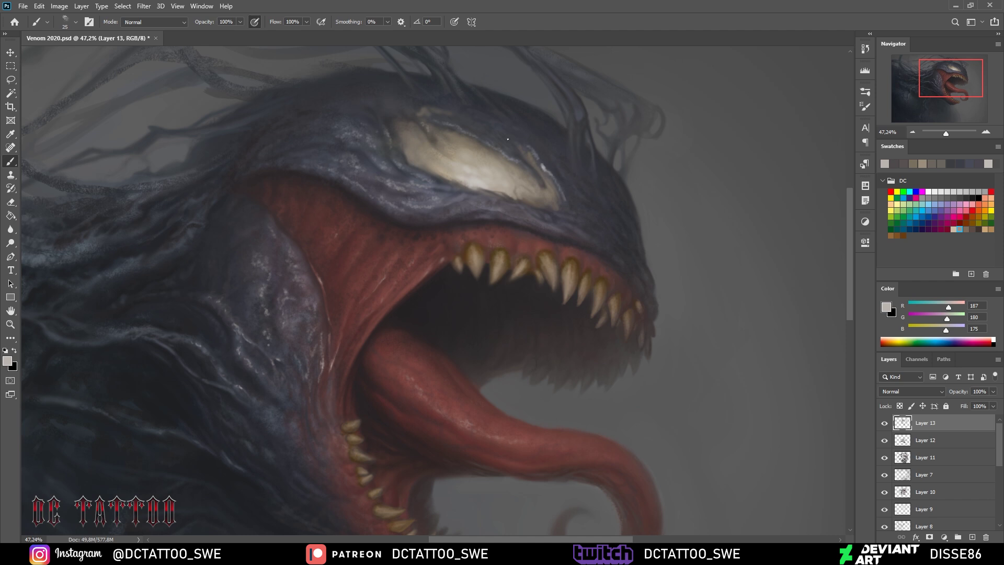
pyautogui.moveTo(477, 136); pyautogui.dragTo(510, 157)
# Refine the dark grey head above the eye using a smaller brush and sampled greys
pyautogui.keyDown('alt'); pyautogui.click(532, 134); pyautogui.keyUp('alt')
pyautogui.press('[')
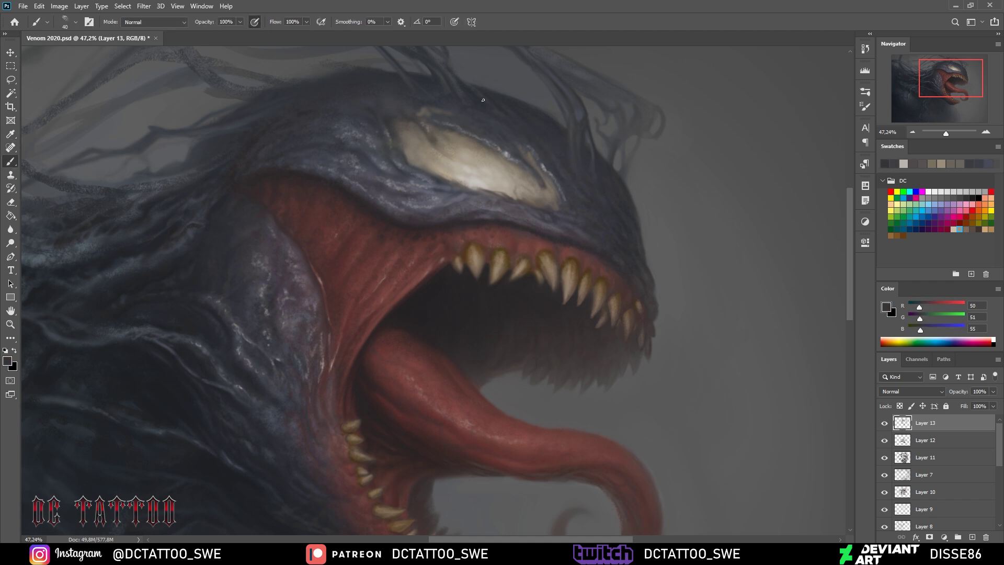
pyautogui.press('[')
pyautogui.keyDown('alt'); pyautogui.click(437, 112); pyautogui.keyUp('alt')
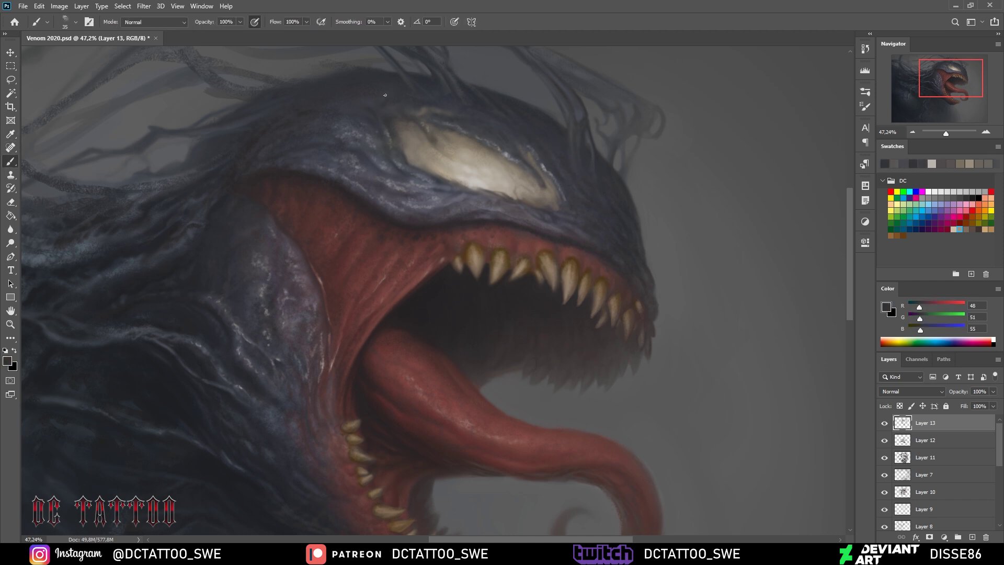
pyautogui.keyDown('alt'); pyautogui.click(303, 108); pyautogui.keyUp('alt')
pyautogui.keyDown('alt'); pyautogui.click(454, 112); pyautogui.keyUp('alt')
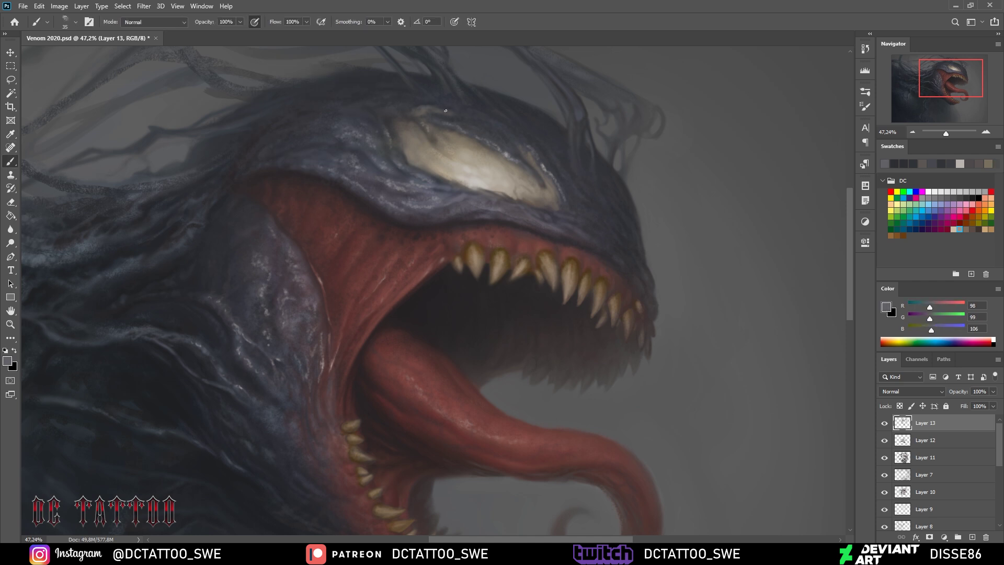
pyautogui.keyDown('alt'); pyautogui.click(409, 110); pyautogui.keyUp('alt')
pyautogui.keyDown('alt'); pyautogui.click(400, 113); pyautogui.keyUp('alt')
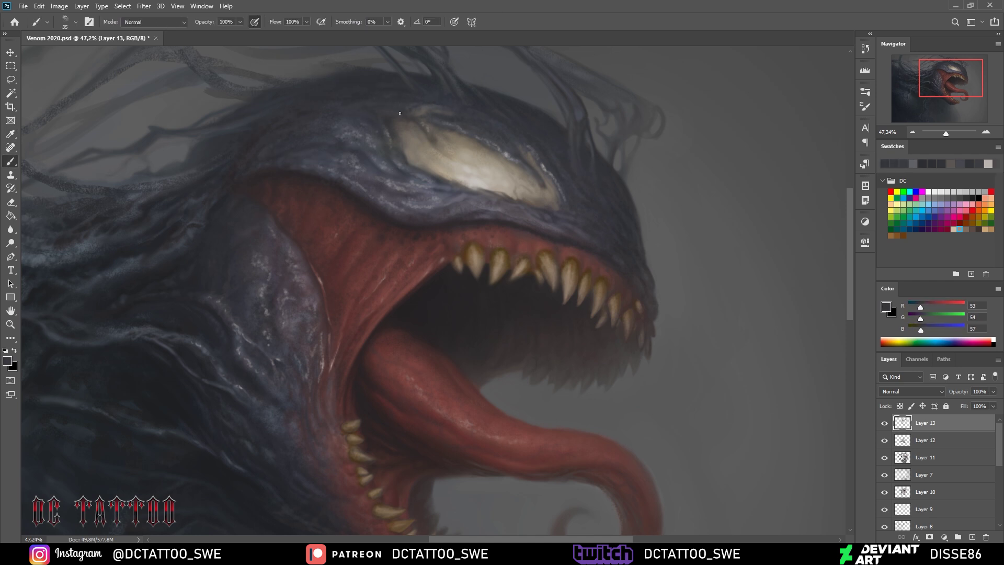
pyautogui.keyDown('alt'); pyautogui.click(468, 100); pyautogui.keyUp('alt')
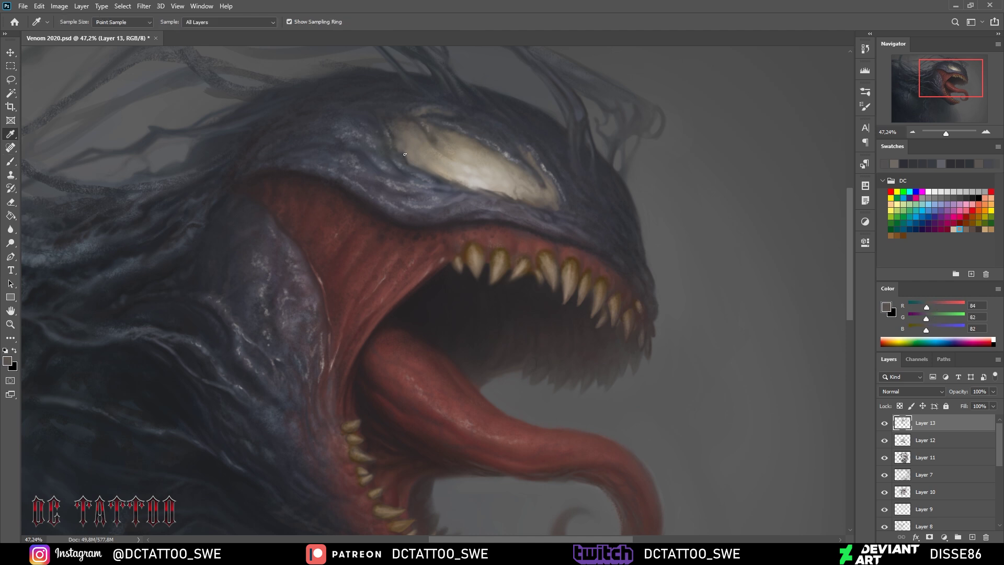
pyautogui.keyDown('alt'); pyautogui.click(428, 112); pyautogui.keyUp('alt')
pyautogui.keyDown('alt'); pyautogui.click(431, 133); pyautogui.keyUp('alt')
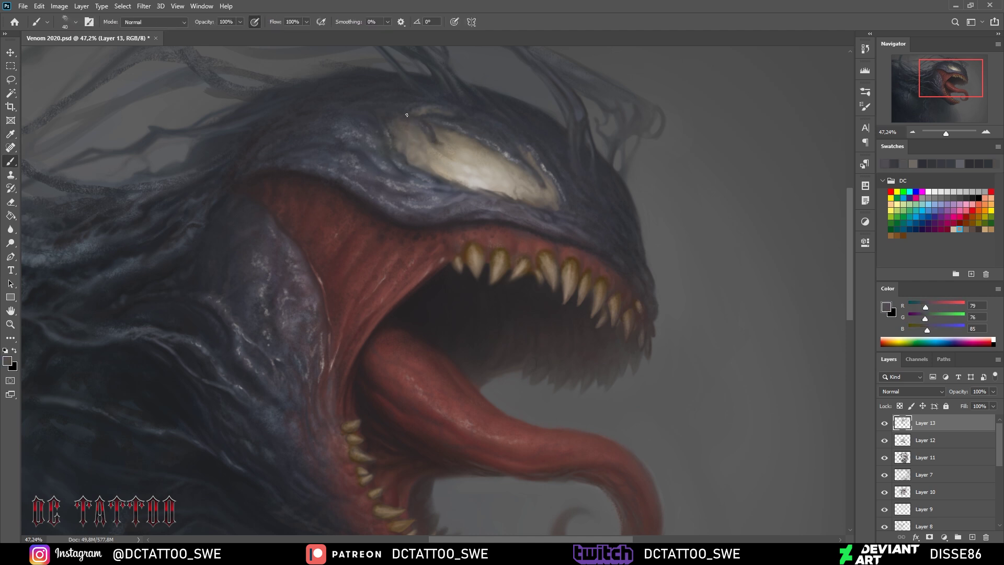
pyautogui.keyDown('alt'); pyautogui.click(453, 154); pyautogui.keyUp('alt')
pyautogui.keyDown('alt'); pyautogui.click(432, 125); pyautogui.keyUp('alt')
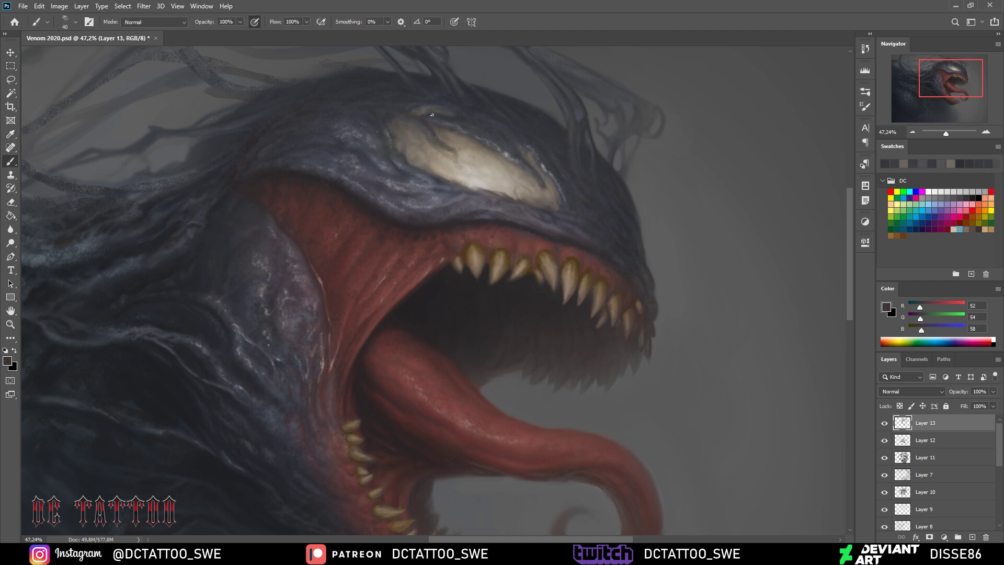
pyautogui.keyDown('alt'); pyautogui.click(404, 127); pyautogui.keyUp('alt')
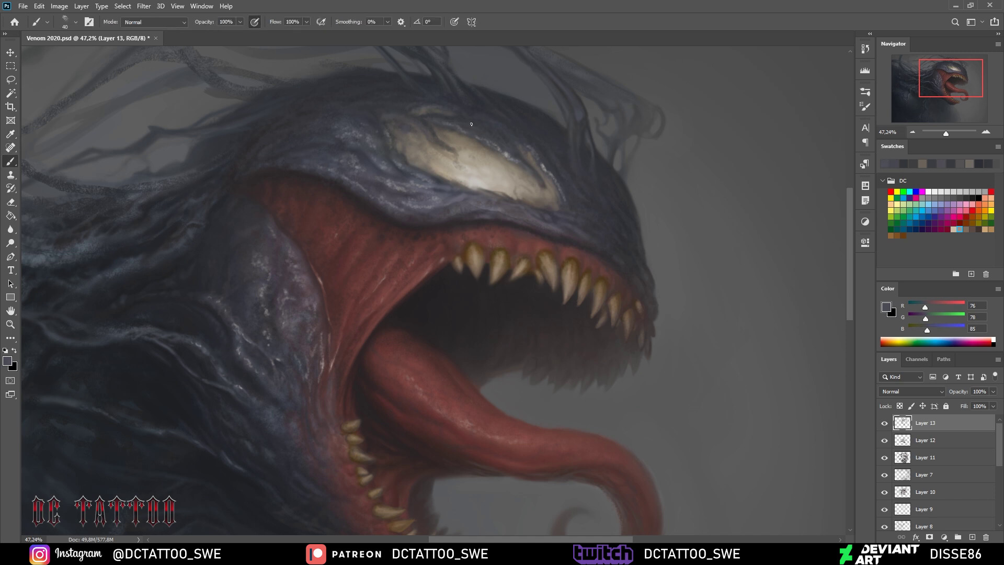
pyautogui.keyDown('alt'); pyautogui.click(506, 149); pyautogui.keyUp('alt')
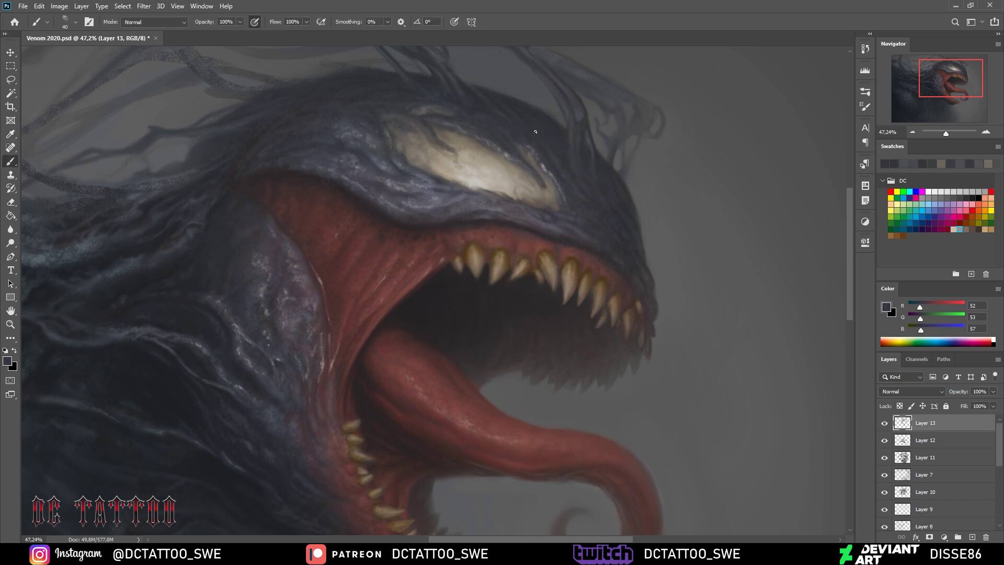
# Add faint light and short dark strokes to the tendrils beside the eye
pyautogui.keyDown('alt'); pyautogui.click(458, 77); pyautogui.keyUp('alt')
pyautogui.press('[')
pyautogui.press(']')
pyautogui.moveTo(464, 104); pyautogui.dragTo(444, 83)
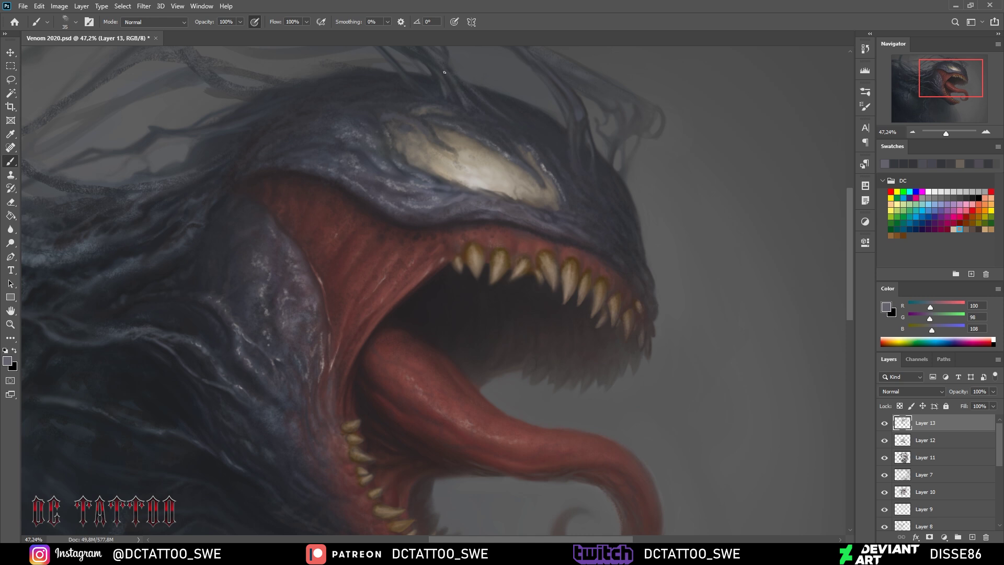
pyautogui.keyDown('alt'); pyautogui.click(578, 125); pyautogui.keyUp('alt')
pyautogui.moveTo(592, 189); pyautogui.dragTo(572, 147)
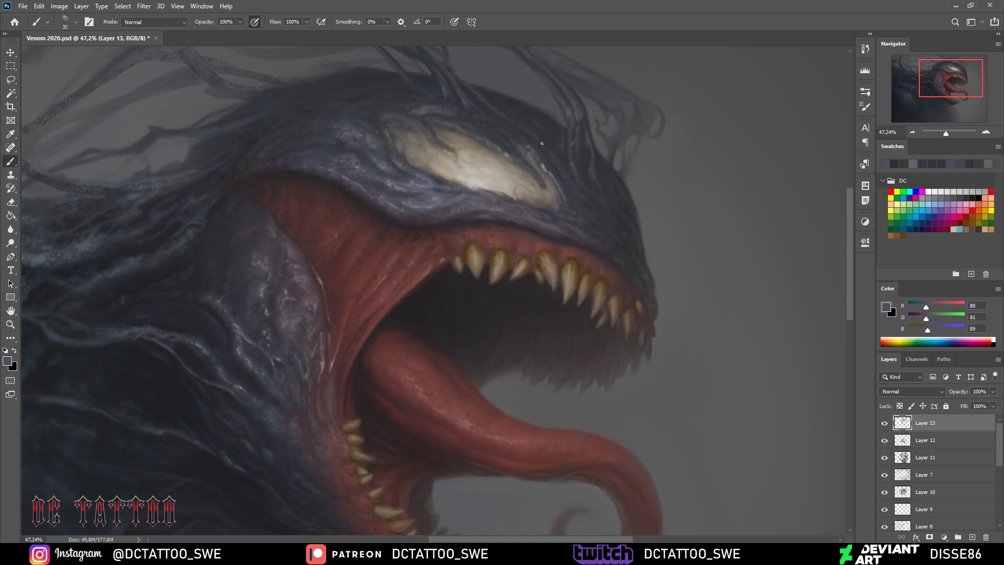
pyautogui.press(']')
pyautogui.press(']')
pyautogui.press(']')
pyautogui.keyDown('alt'); pyautogui.click(570, 277); pyautogui.keyUp('alt')
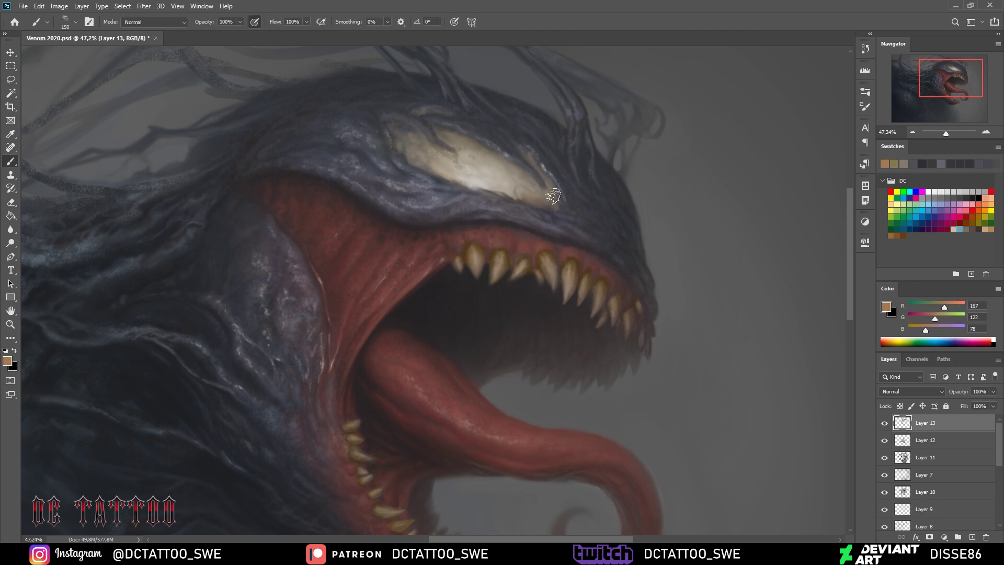
pyautogui.press('[')
pyautogui.press('[')
pyautogui.press('[')
# Paint near-black and bluish-grey texture on the body, shifting the view across the head
pyautogui.keyDown('alt'); pyautogui.click(438, 107); pyautogui.keyUp('alt')
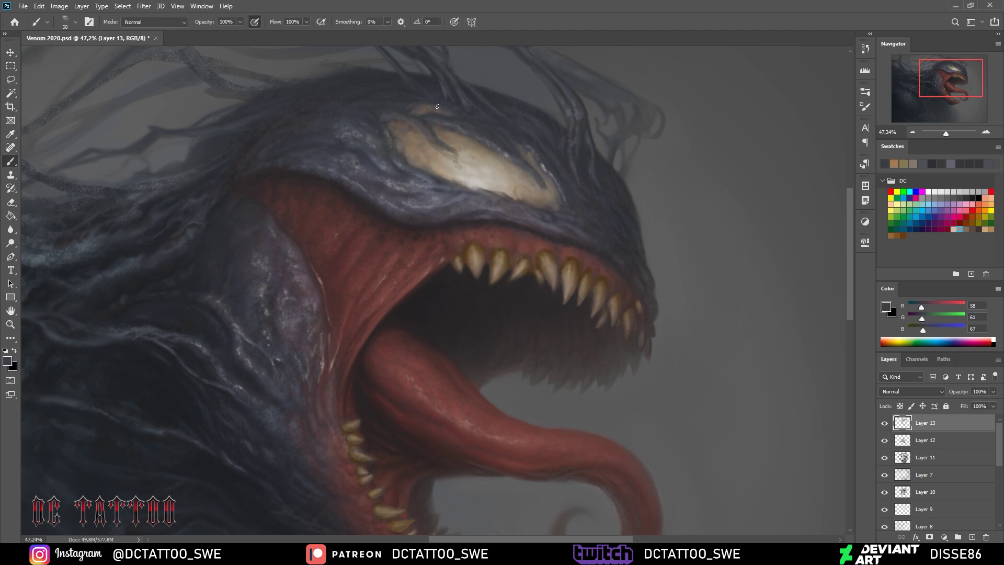
pyautogui.press('[')
pyautogui.press('[')
pyautogui.keyDown('alt'); pyautogui.click(397, 112); pyautogui.keyUp('alt')
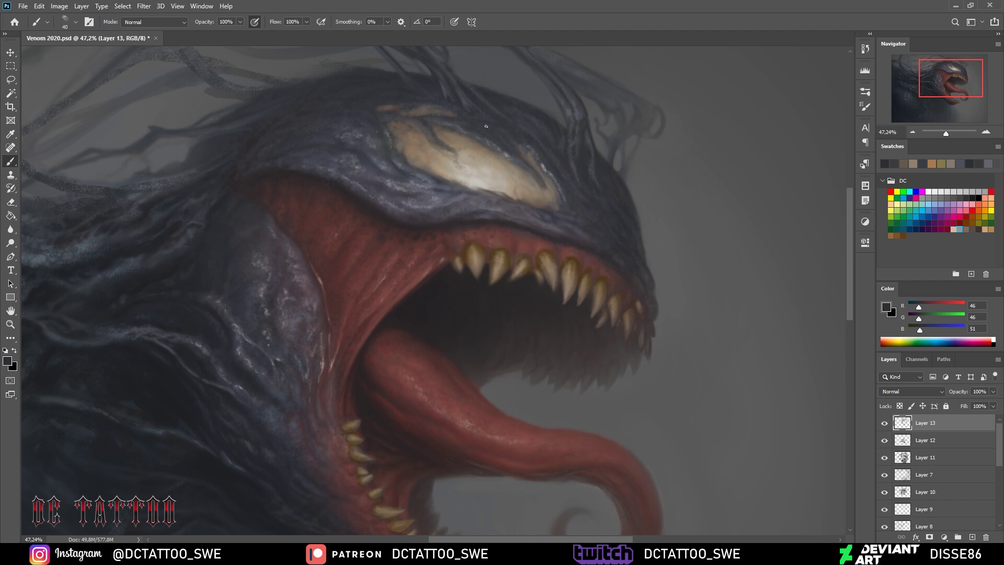
pyautogui.keyDown('alt'); pyautogui.click(473, 78); pyautogui.keyUp('alt')
pyautogui.press(']')
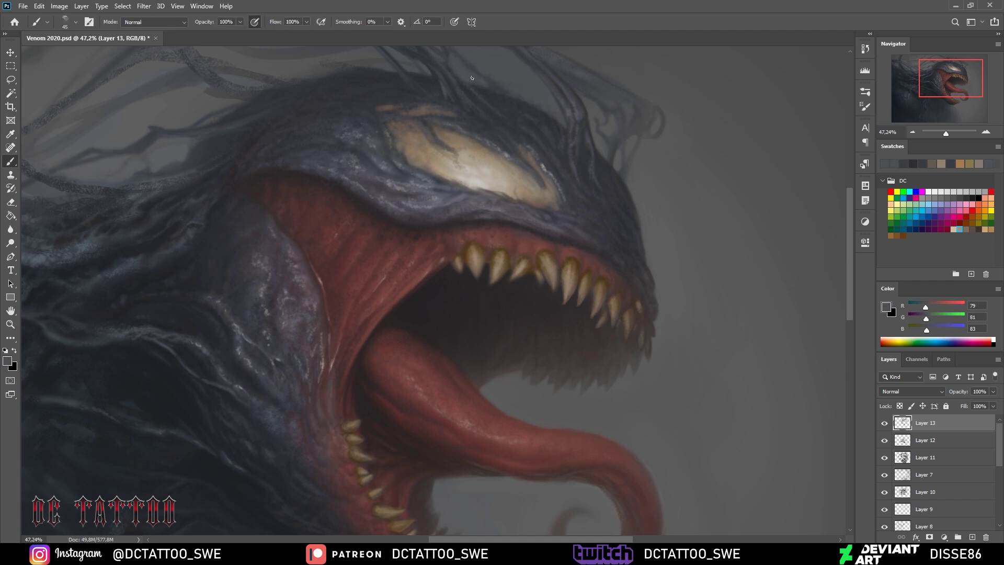
pyautogui.keyDown('alt'); pyautogui.click(476, 77); pyautogui.keyUp('alt')
pyautogui.press('[')
pyautogui.press('[')
pyautogui.keyDown('alt'); pyautogui.click(639, 222); pyautogui.keyUp('alt')
pyautogui.press('[')
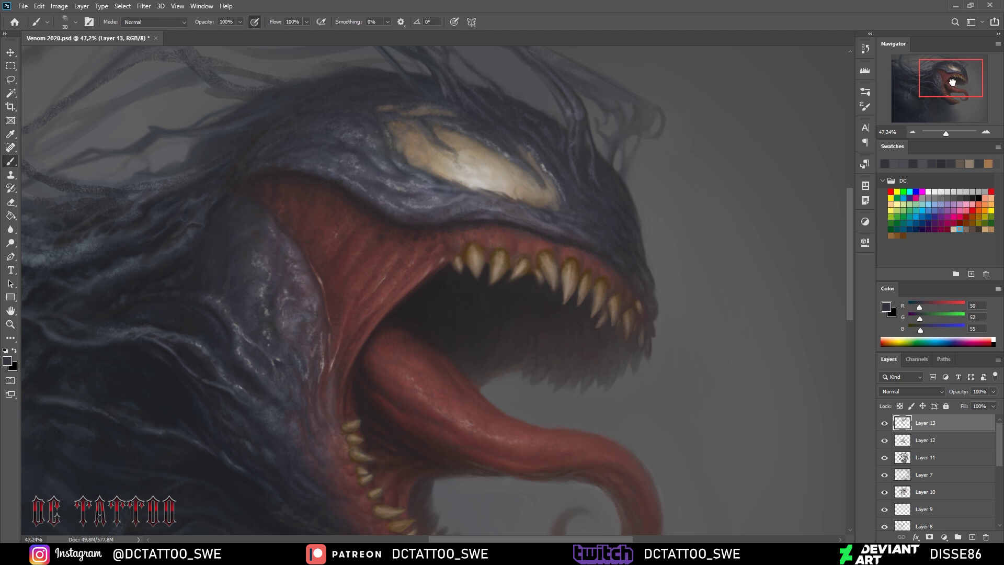
pyautogui.moveTo(953, 82); pyautogui.dragTo(944, 84)
pyautogui.press('[')
pyautogui.keyDown('alt'); pyautogui.click(373, 248); pyautogui.keyUp('alt')
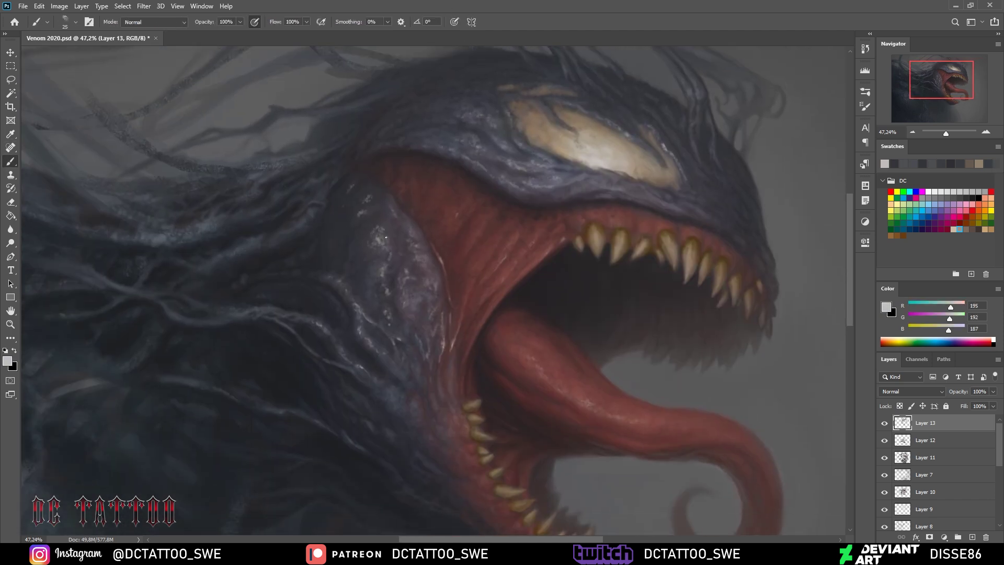
# Add dark bluish-grey and near-black texture to the cheek
pyautogui.press(']')
pyautogui.keyDown('alt'); pyautogui.click(360, 278); pyautogui.keyUp('alt')
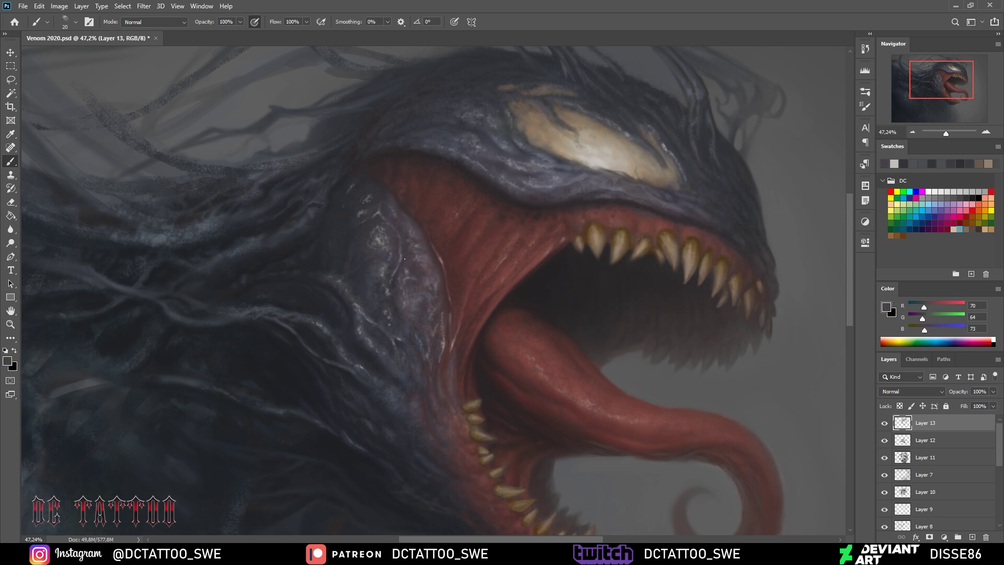
pyautogui.press('[')
pyautogui.keyDown('alt'); pyautogui.click(350, 260); pyautogui.keyUp('alt')
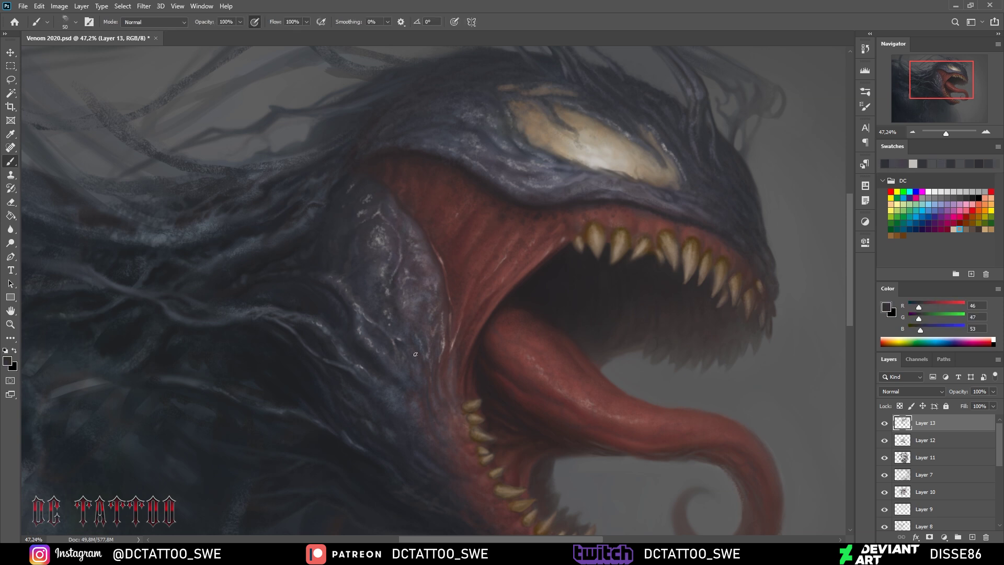
pyautogui.press('[')
pyautogui.press('[')
pyautogui.keyDown('alt'); pyautogui.click(375, 267); pyautogui.keyUp('alt')
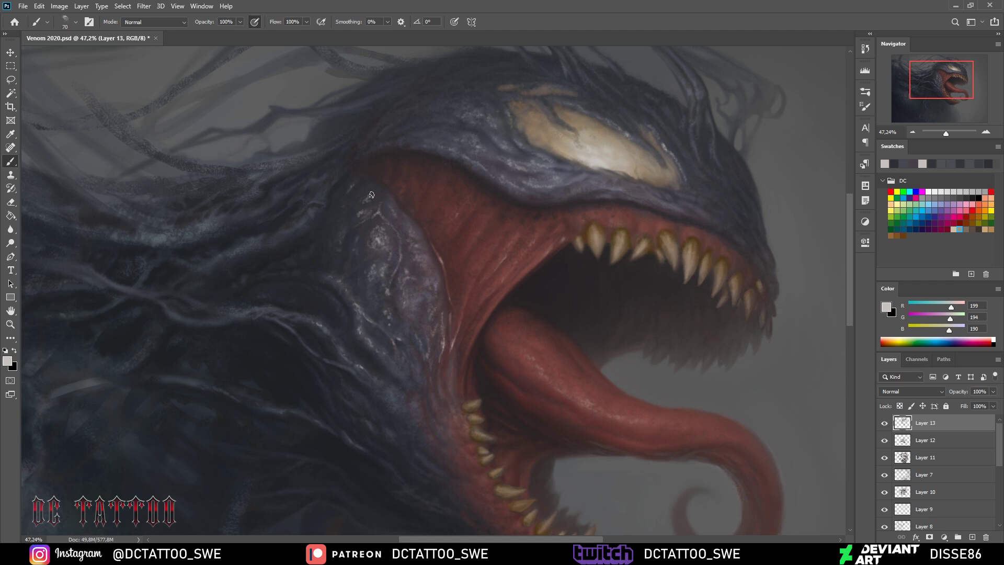
pyautogui.press('[')
pyautogui.press('[')
pyautogui.press('[')
pyautogui.keyDown('alt'); pyautogui.click(378, 245); pyautogui.keyUp('alt')
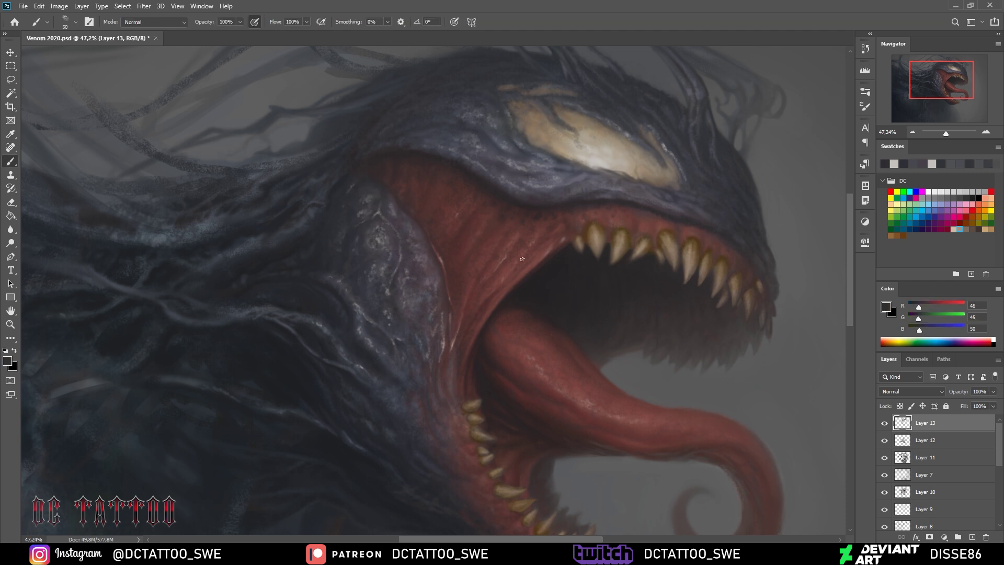
# Paint small dark brown strokes beside the teeth, sampling gum reds and tooth tones
pyautogui.keyDown('alt'); pyautogui.click(447, 165); pyautogui.keyUp('alt')
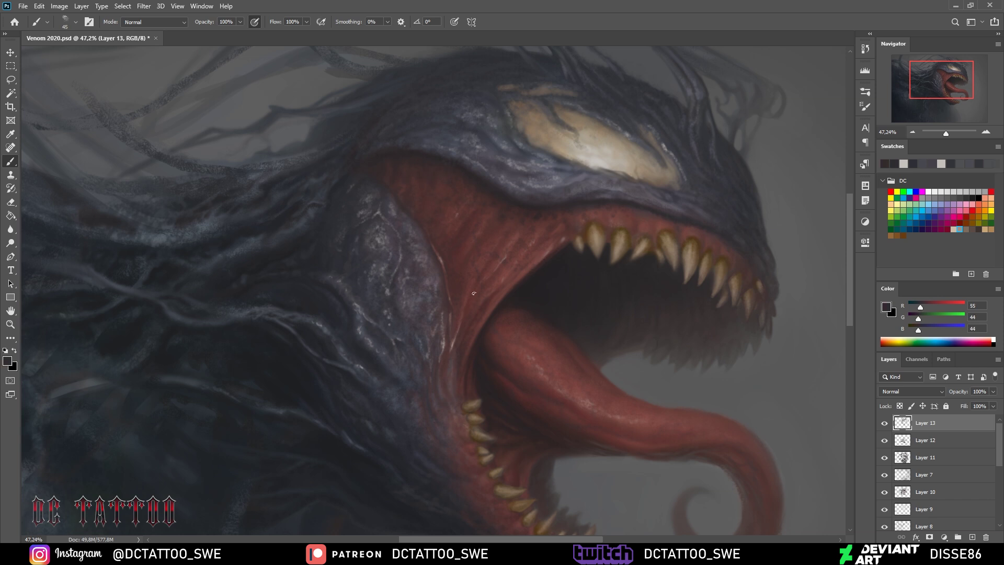
pyautogui.keyDown('alt'); pyautogui.click(462, 203); pyautogui.keyUp('alt')
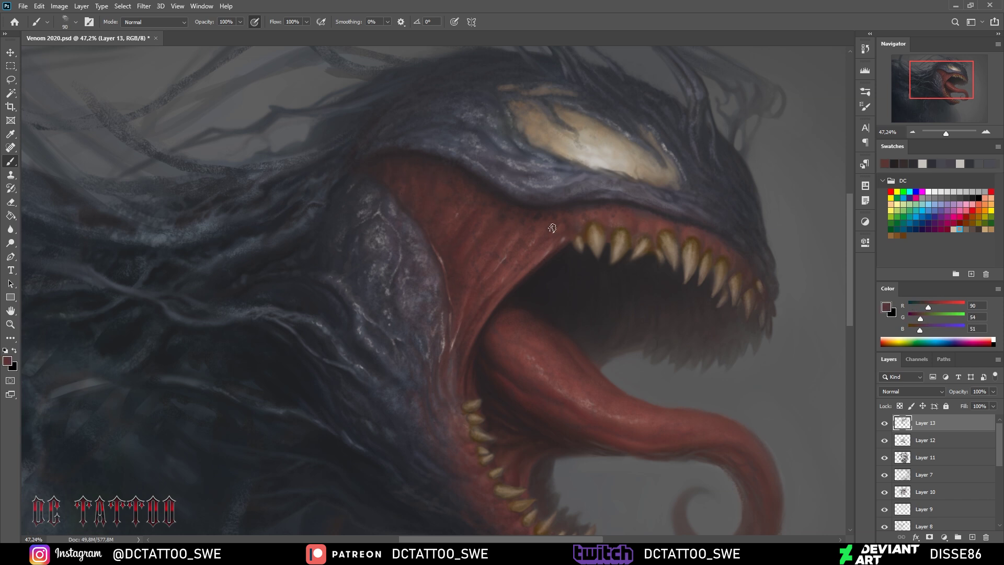
pyautogui.press('[')
pyautogui.keyDown('alt'); pyautogui.click(477, 189); pyautogui.keyUp('alt')
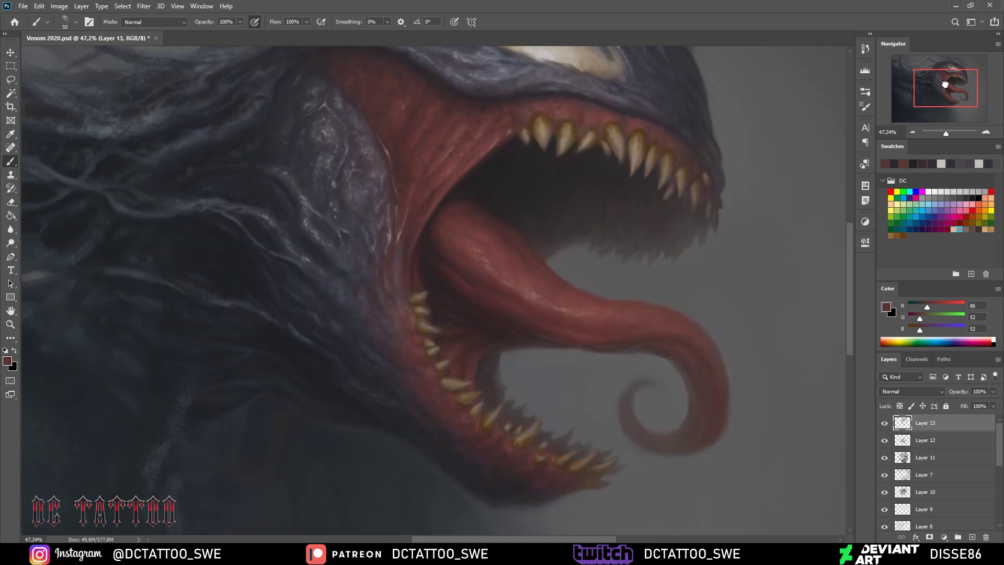
pyautogui.moveTo(760, 254); pyautogui.dragTo(652, 301)
pyautogui.keyDown('alt'); pyautogui.click(442, 271); pyautogui.keyUp('alt')
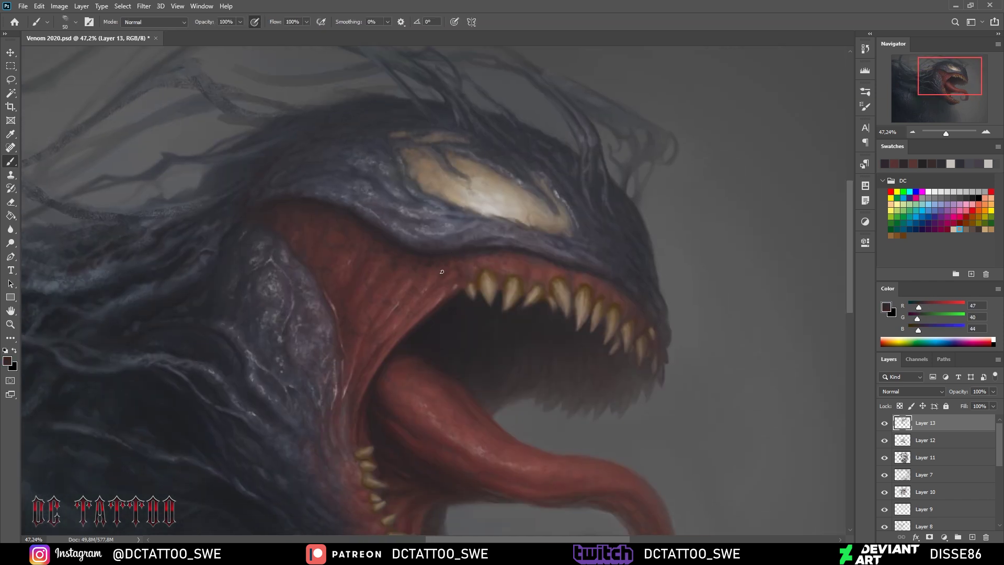
pyautogui.keyDown('alt'); pyautogui.click(490, 273); pyautogui.keyUp('alt')
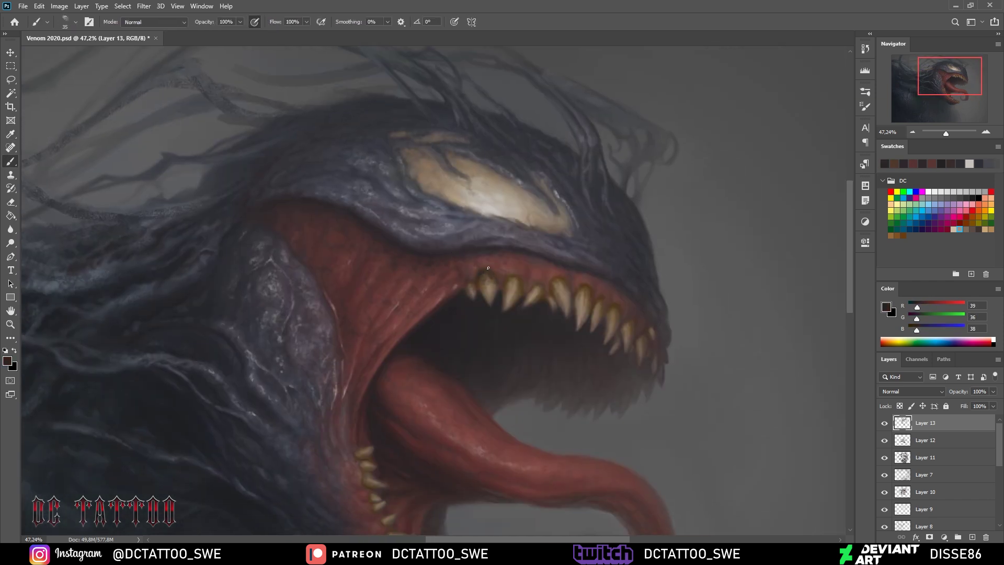
pyautogui.keyDown('alt'); pyautogui.click(497, 275); pyautogui.keyUp('alt')
pyautogui.moveTo(506, 278); pyautogui.dragTo(520, 293)
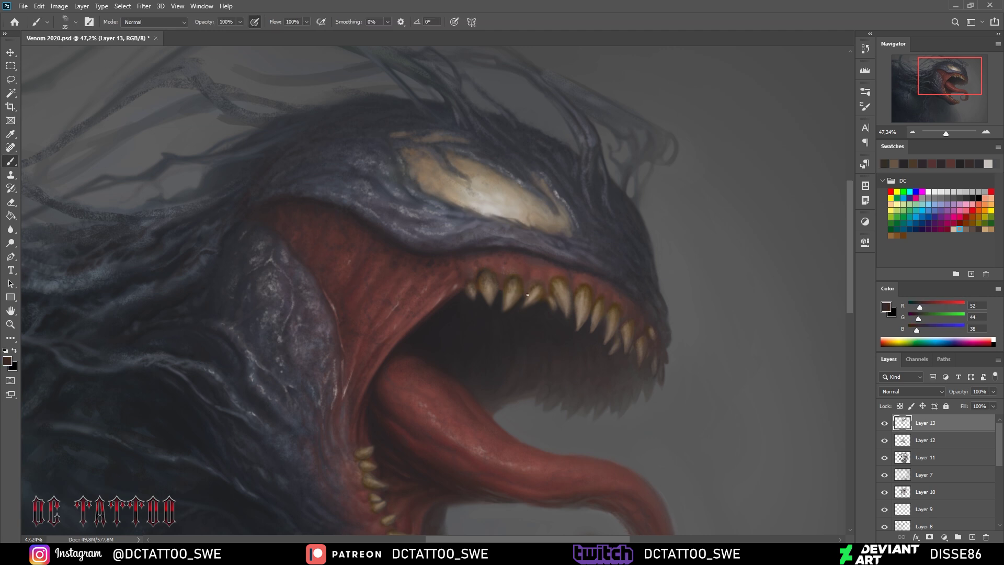
pyautogui.keyDown('alt'); pyautogui.click(527, 291); pyautogui.keyUp('alt')
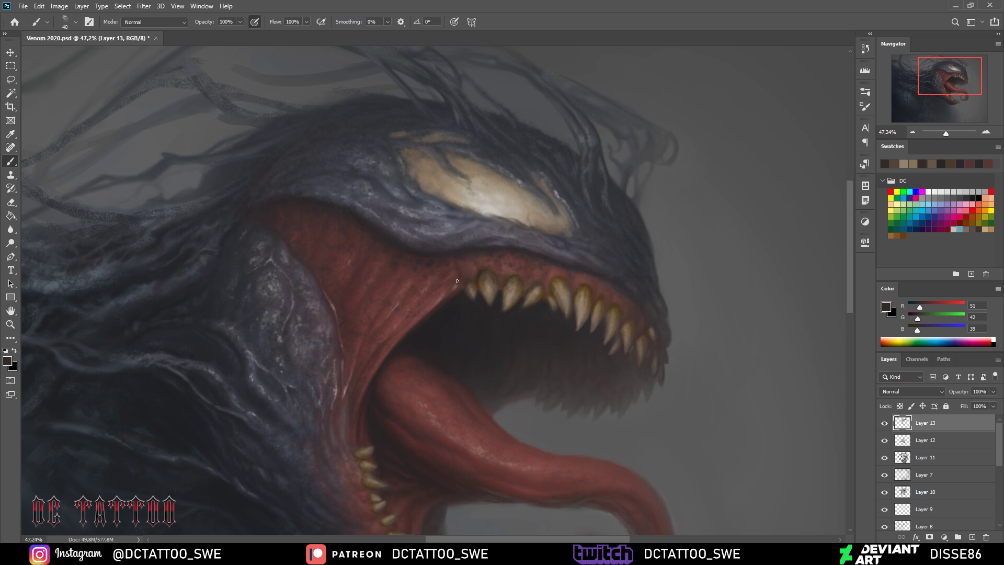
# Add red gum detail and dark grey strokes near the eye
pyautogui.keyDown('alt'); pyautogui.click(429, 302); pyautogui.keyUp('alt')
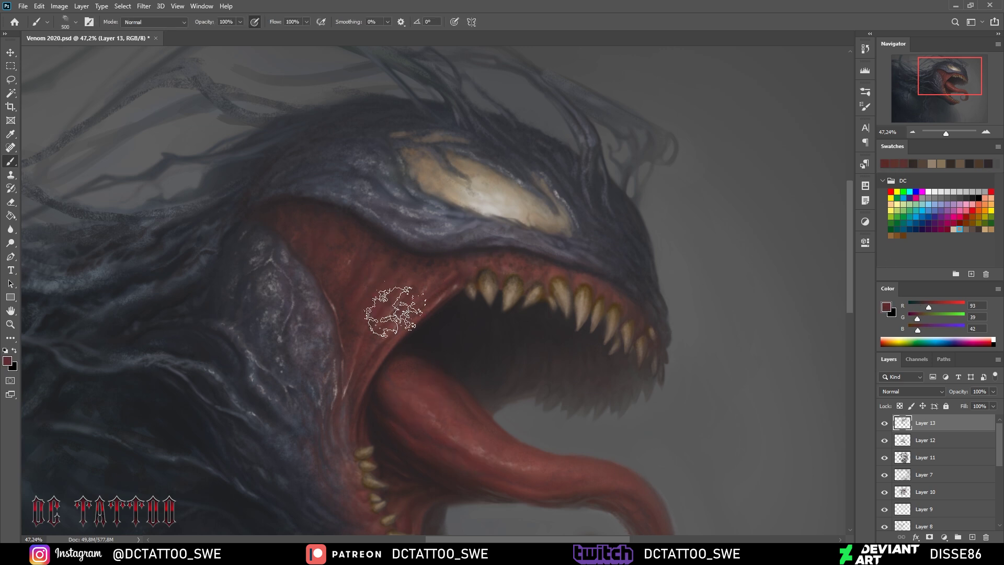
pyautogui.press('[')
pyautogui.keyDown('alt'); pyautogui.click(341, 189); pyautogui.keyUp('alt')
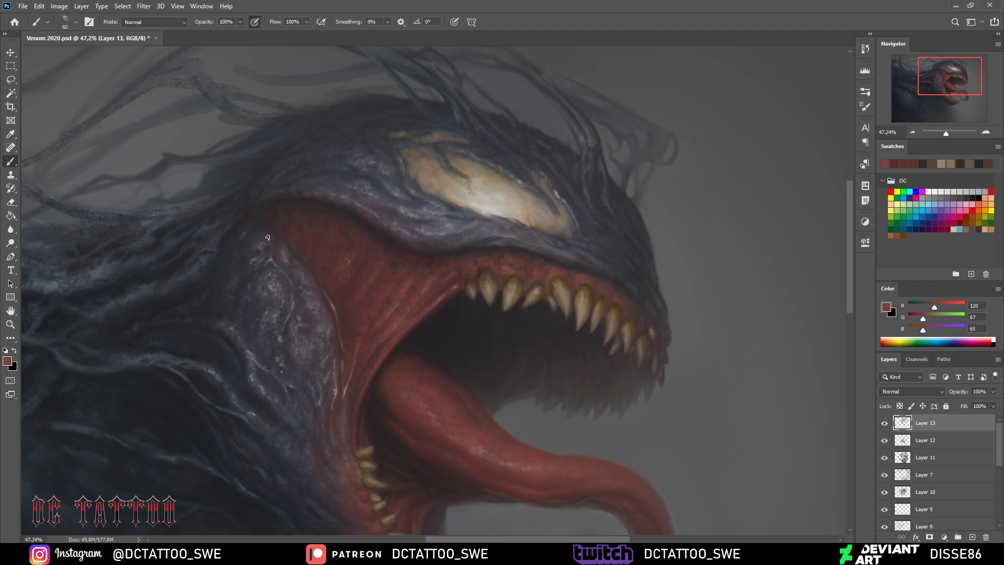
pyautogui.press('[')
pyautogui.press('[')
pyautogui.press('[')
pyautogui.press(']')
pyautogui.keyDown('alt'); pyautogui.click(504, 239); pyautogui.keyUp('alt')
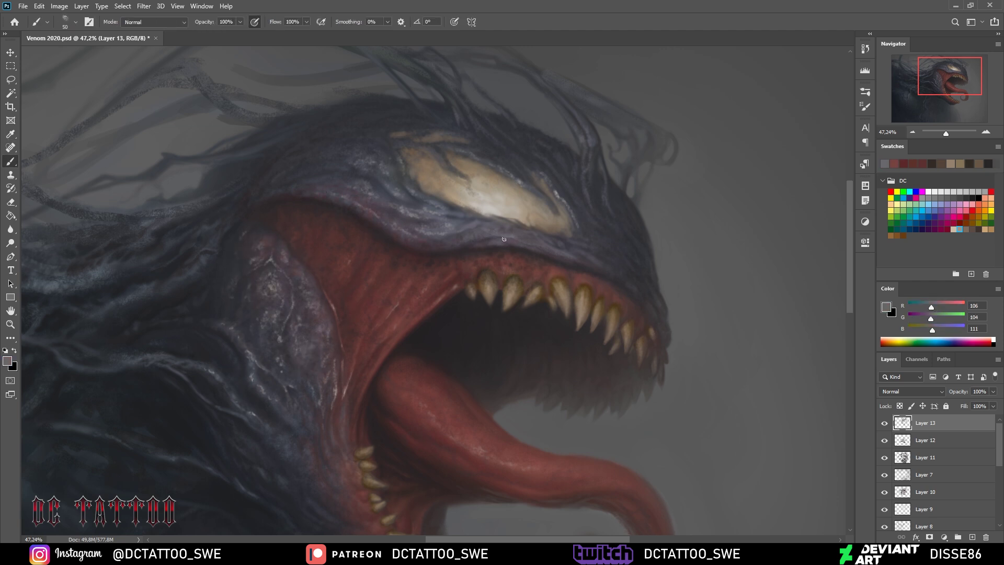
pyautogui.press(']')
pyautogui.keyDown('alt'); pyautogui.click(515, 238); pyautogui.keyUp('alt')
pyautogui.moveTo(520, 244)
pyautogui.mouseDown()
pyautogui.moveTo(494, 241)
pyautogui.moveTo(471, 219)
pyautogui.mouseUp()
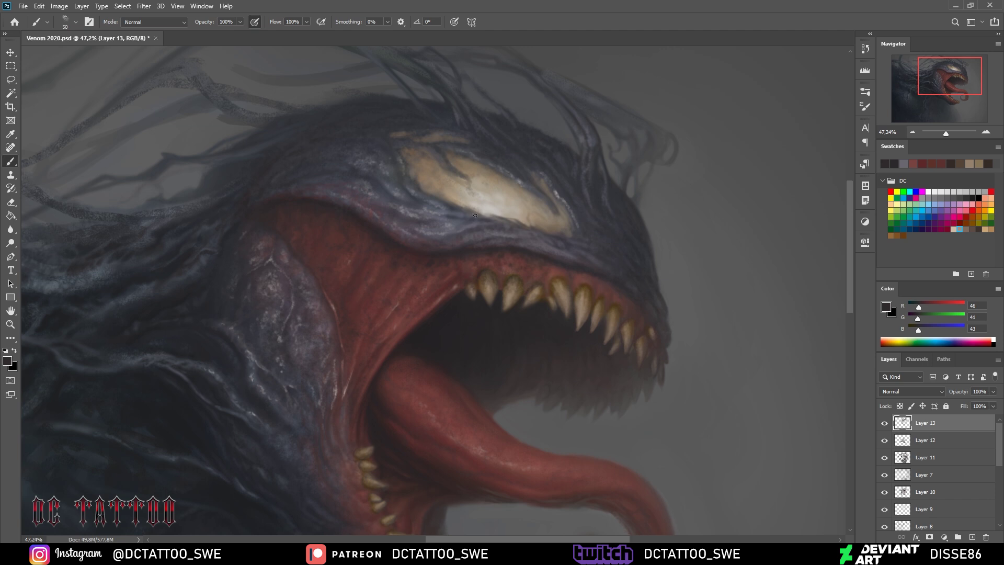
pyautogui.keyDown('alt'); pyautogui.click(509, 234); pyautogui.keyUp('alt')
# Paint light grey strokes along the white eye's lower edge
pyautogui.press('[')
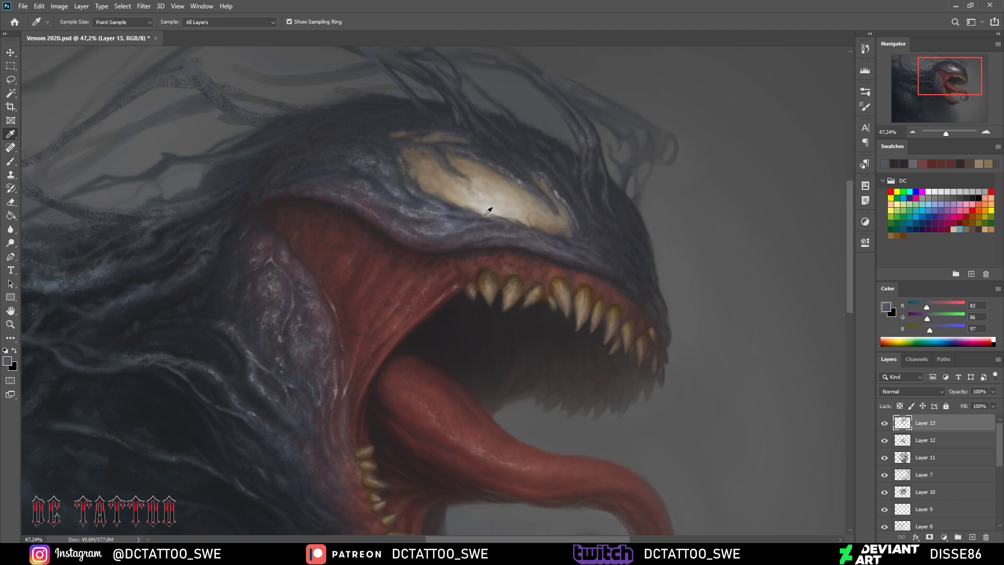
pyautogui.keyDown('alt'); pyautogui.click(489, 207); pyautogui.keyUp('alt')
pyautogui.moveTo(502, 242); pyautogui.dragTo(486, 242)
pyautogui.moveTo(546, 249); pyautogui.dragTo(523, 243)
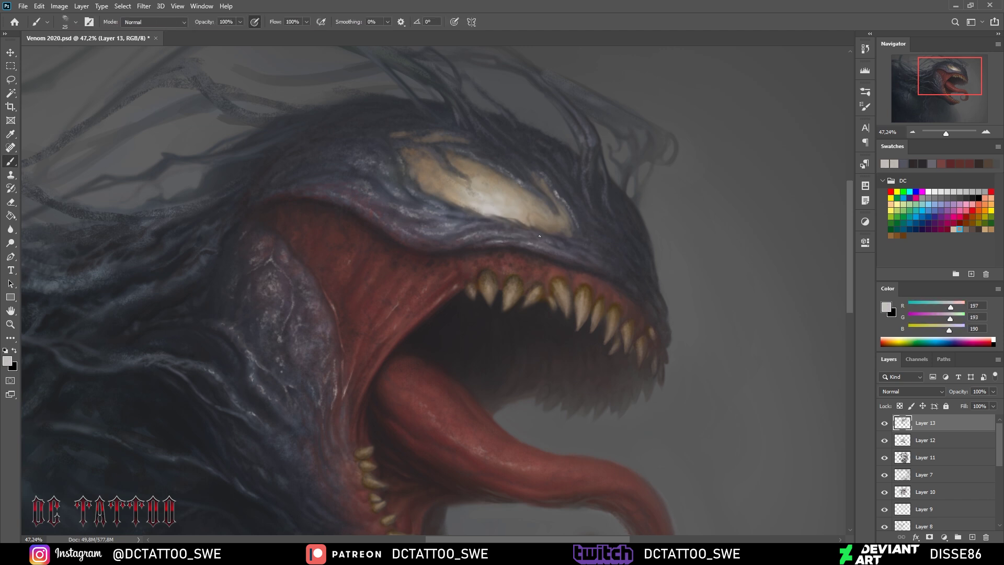
pyautogui.moveTo(433, 245)
pyautogui.mouseDown()
pyautogui.moveTo(410, 236)
pyautogui.moveTo(432, 241)
pyautogui.mouseUp()
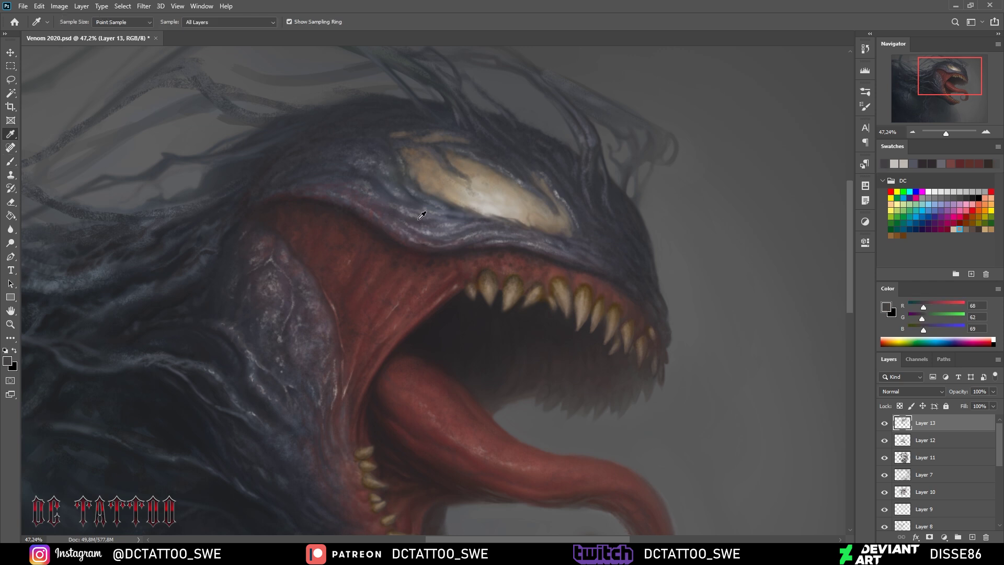
# Paint a glossy light grey highlight across the red tongue
pyautogui.keyDown('alt'); pyautogui.click(385, 195); pyautogui.keyUp('alt')
pyautogui.keyDown('alt'); pyautogui.click(413, 187); pyautogui.keyUp('alt')
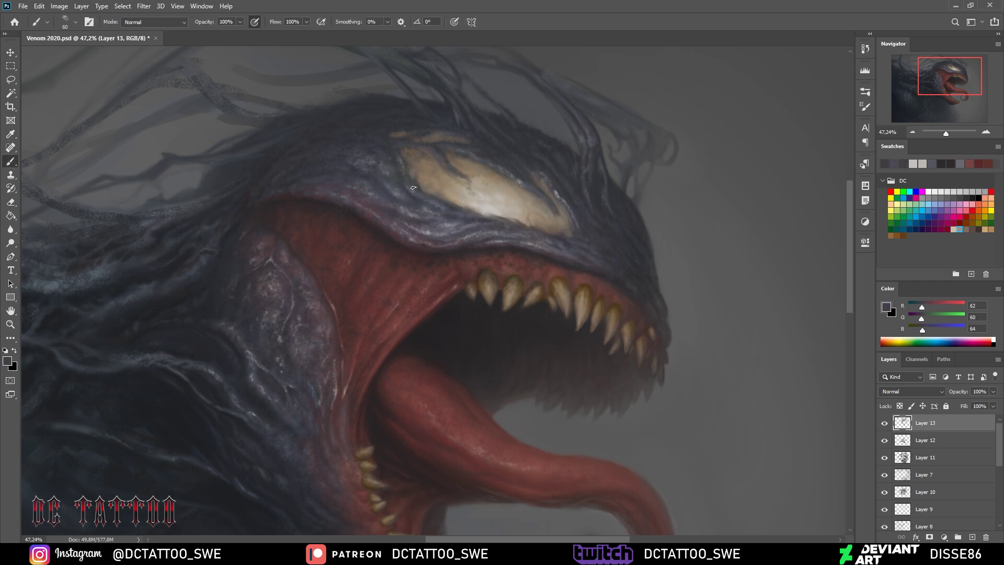
pyautogui.keyDown('alt'); pyautogui.click(405, 193); pyautogui.keyUp('alt')
pyautogui.keyDown('alt'); pyautogui.click(385, 123); pyautogui.keyUp('alt')
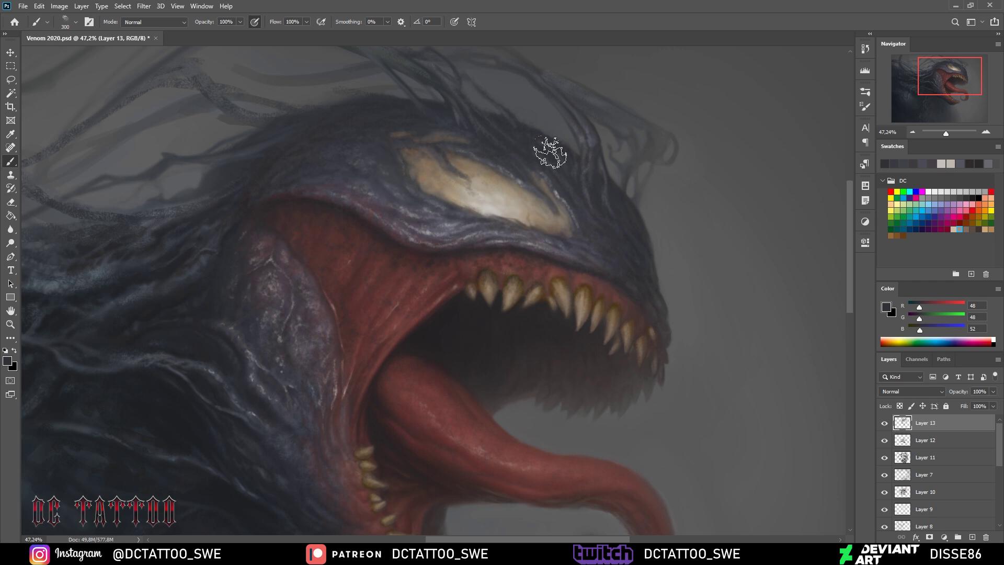
pyautogui.press(']')
pyautogui.press(']')
pyautogui.press(']')
pyautogui.keyDown('alt'); pyautogui.click(603, 352); pyautogui.keyUp('alt')
pyautogui.press('[')
pyautogui.press('[')
pyautogui.press('[')
pyautogui.moveTo(393, 379); pyautogui.dragTo(488, 455)
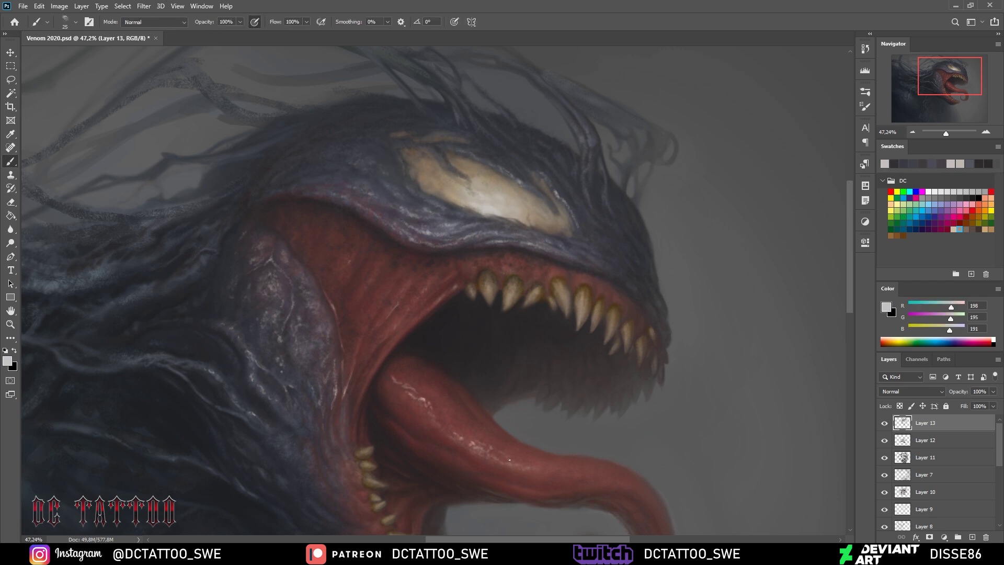
# Shade the tongue toward its root with dark reds and near-black sampled from the mouth
pyautogui.keyDown('alt'); pyautogui.click(393, 376); pyautogui.keyUp('alt')
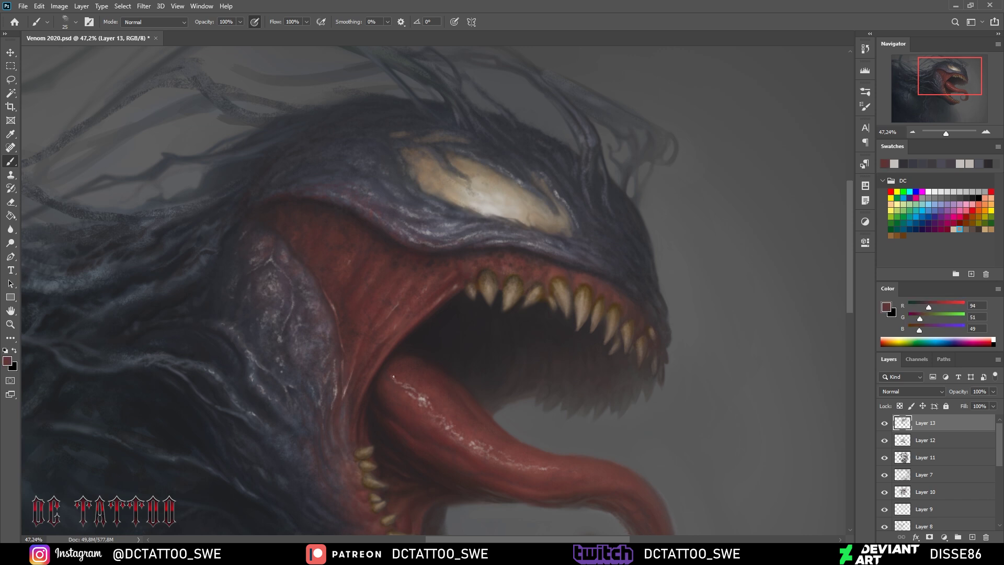
pyautogui.keyDown('alt'); pyautogui.click(426, 388); pyautogui.keyUp('alt')
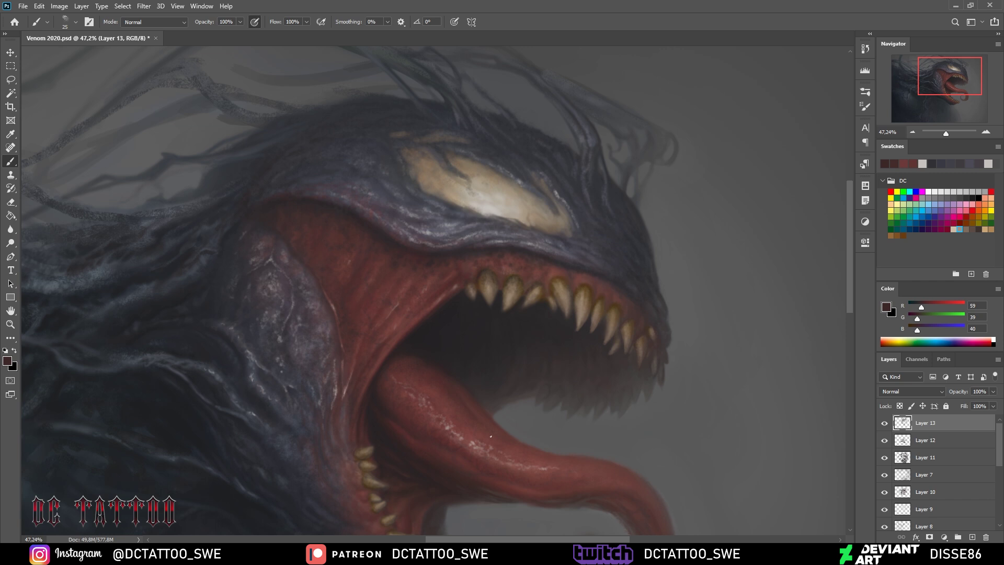
pyautogui.keyDown('alt'); pyautogui.click(421, 366); pyautogui.keyUp('alt')
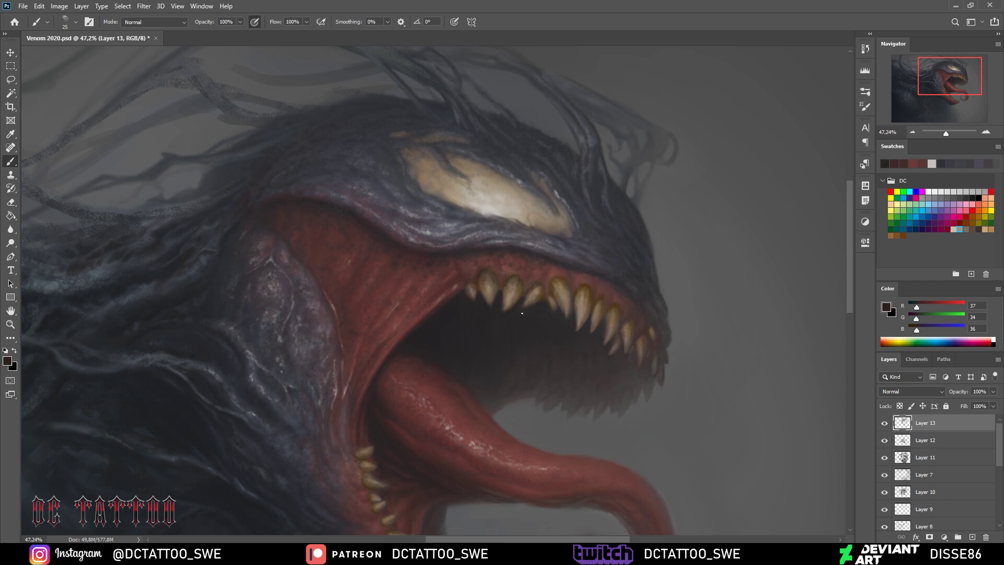
pyautogui.keyDown('alt'); pyautogui.click(565, 479); pyautogui.keyUp('alt')
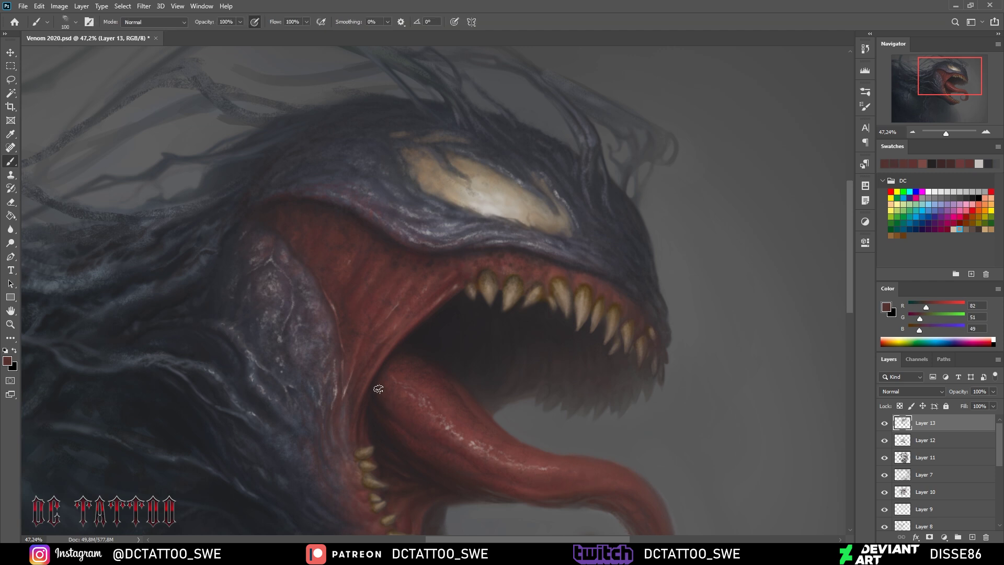
pyautogui.press(']')
pyautogui.press(']')
pyautogui.keyDown('alt'); pyautogui.click(382, 410); pyautogui.keyUp('alt')
pyautogui.keyDown('alt'); pyautogui.click(398, 448); pyautogui.keyUp('alt')
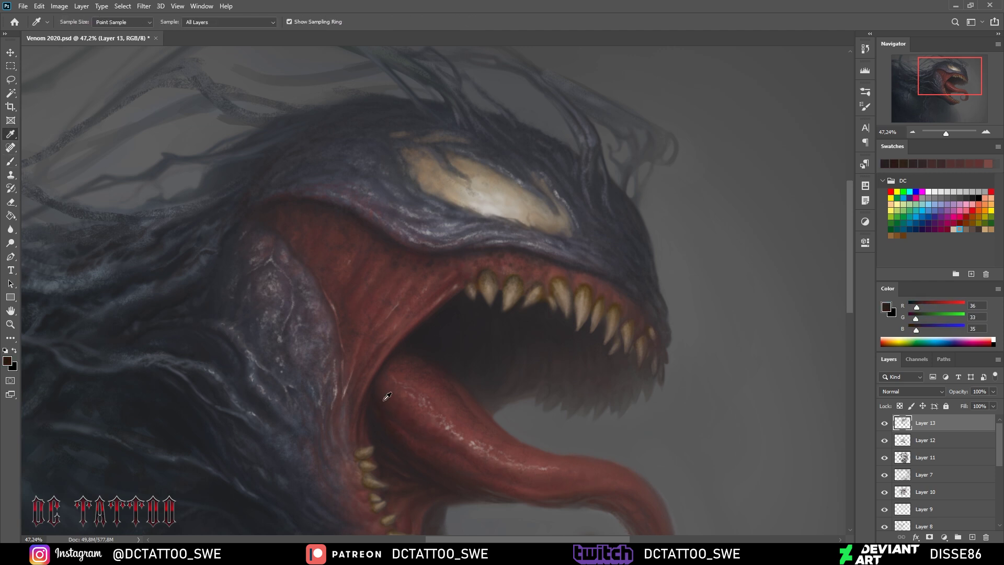
pyautogui.press('[')
pyautogui.press('[')
pyautogui.press('[')
pyautogui.press('[')
pyautogui.press('[')
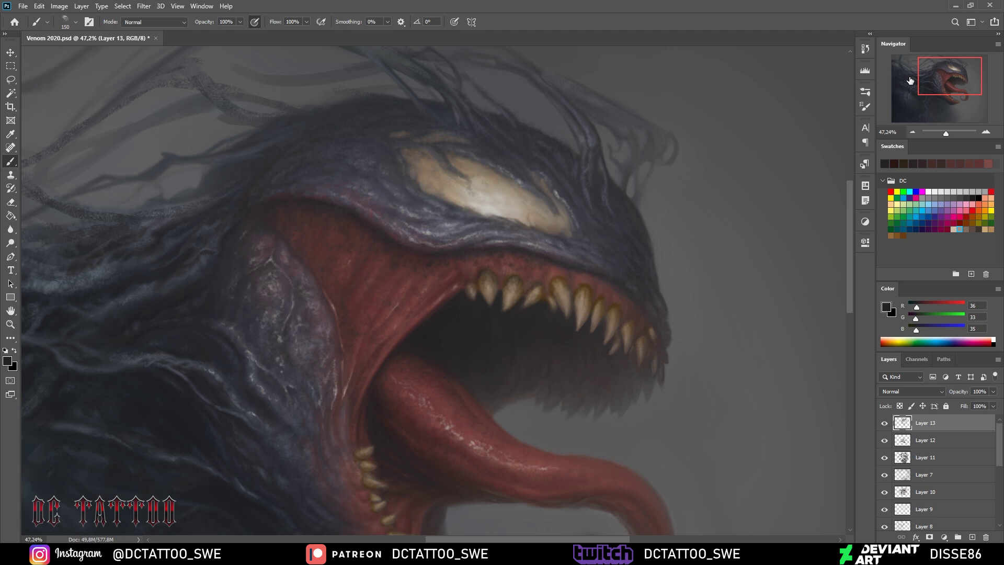
pyautogui.keyDown('alt'); pyautogui.click(489, 285); pyautogui.keyUp('alt')
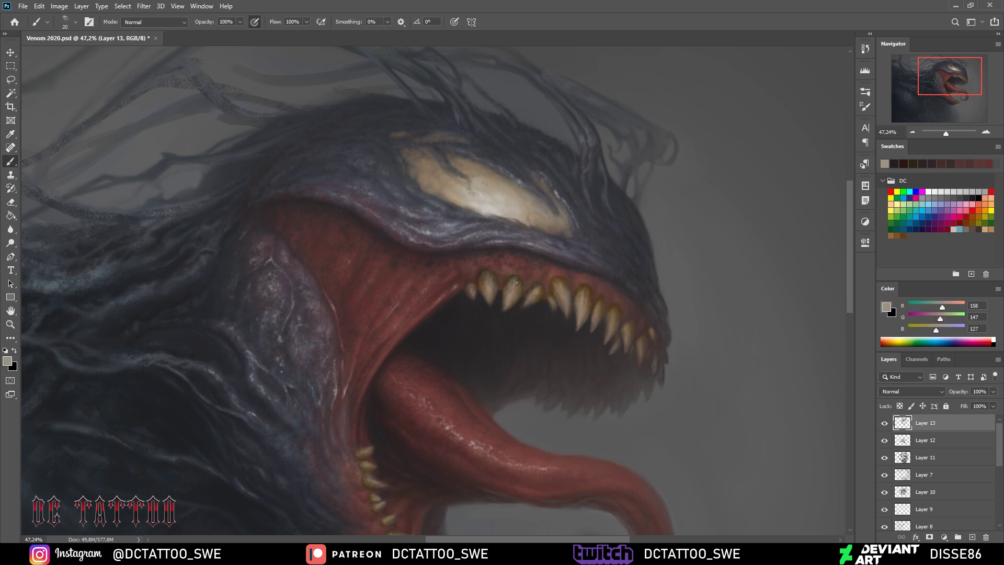
# Brighten two upper teeth along the jaw and darken one tooth edge with sampled brown
pyautogui.moveTo(531, 294); pyautogui.dragTo(538, 285)
pyautogui.moveTo(591, 323); pyautogui.dragTo(593, 307)
pyautogui.press(']')
pyautogui.keyDown('alt'); pyautogui.click(568, 307); pyautogui.keyUp('alt')
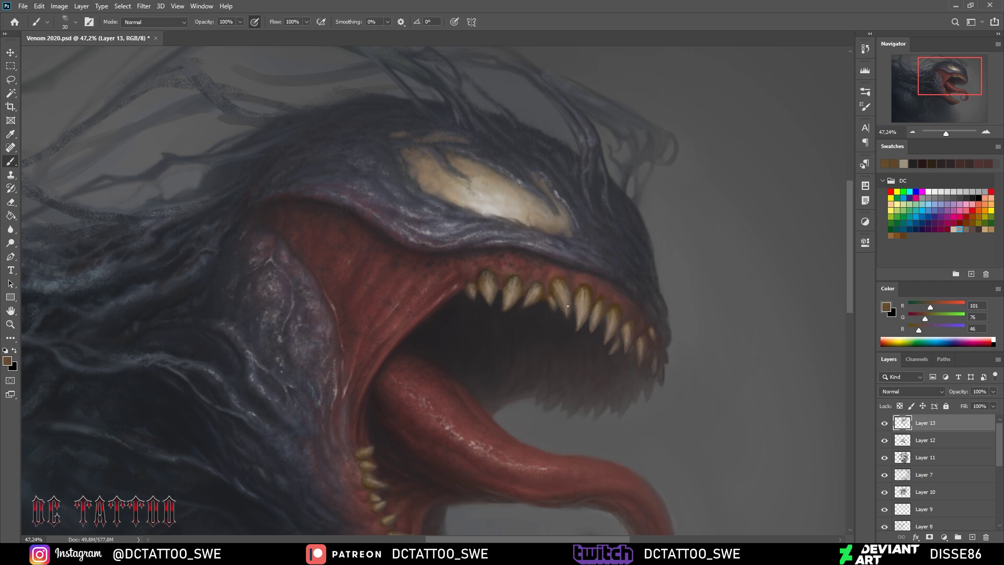
pyautogui.moveTo(579, 323); pyautogui.dragTo(589, 304)
# Rework the skin around the eye with sampled light and dark browns, near-black and pale eye tones
pyautogui.keyDown('alt'); pyautogui.click(645, 349); pyautogui.keyUp('alt')
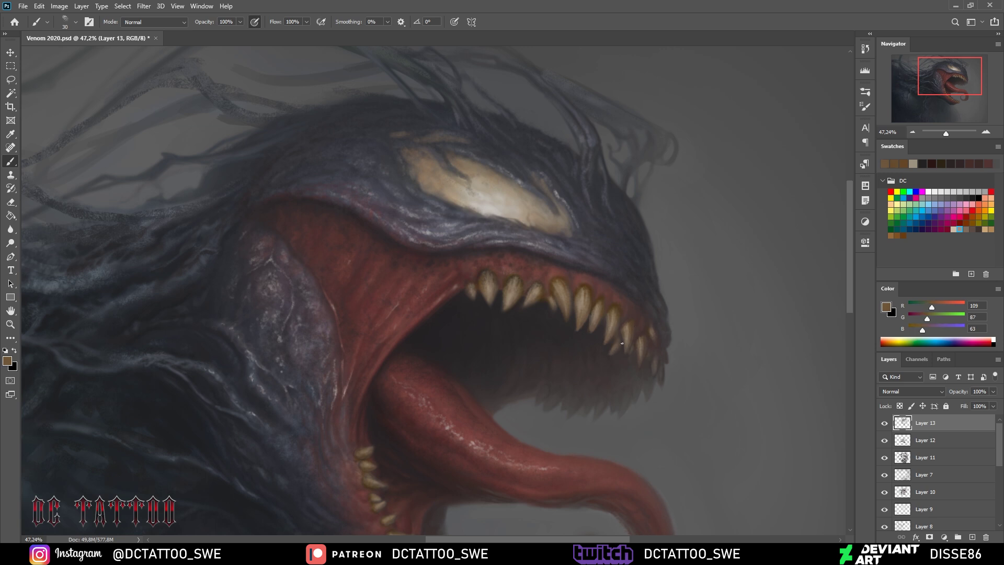
pyautogui.keyDown('alt'); pyautogui.click(519, 280); pyautogui.keyUp('alt')
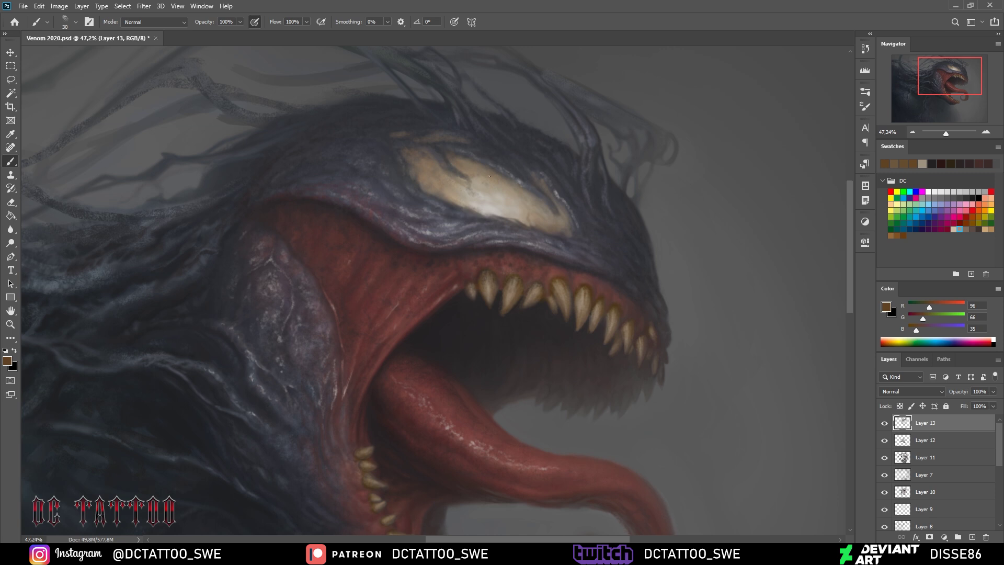
pyautogui.keyDown('alt'); pyautogui.click(501, 284); pyautogui.keyUp('alt')
pyautogui.keyDown('alt'); pyautogui.click(487, 283); pyautogui.keyUp('alt')
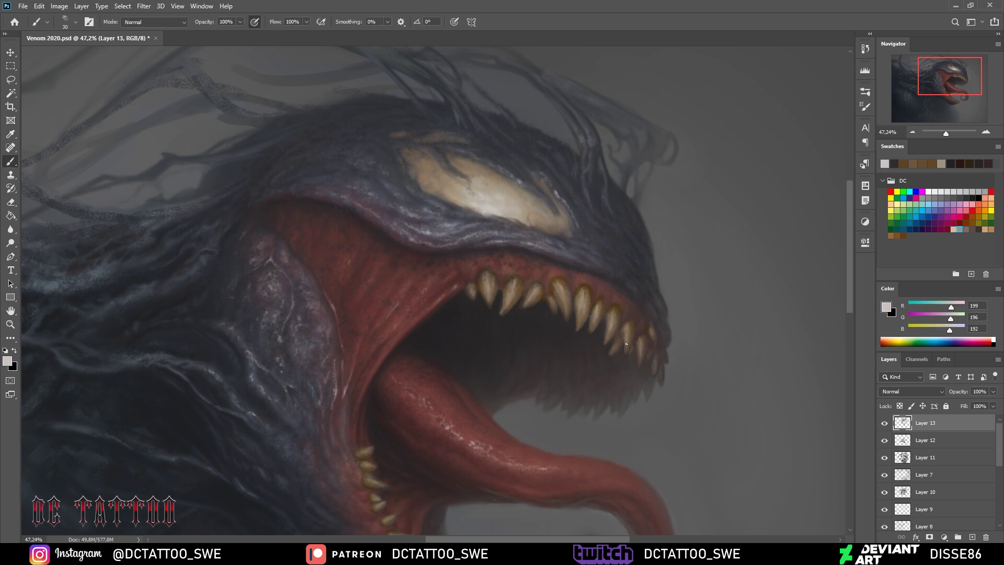
pyautogui.keyDown('alt'); pyautogui.click(478, 285); pyautogui.keyUp('alt')
pyautogui.keyDown('alt'); pyautogui.click(474, 284); pyautogui.keyUp('alt')
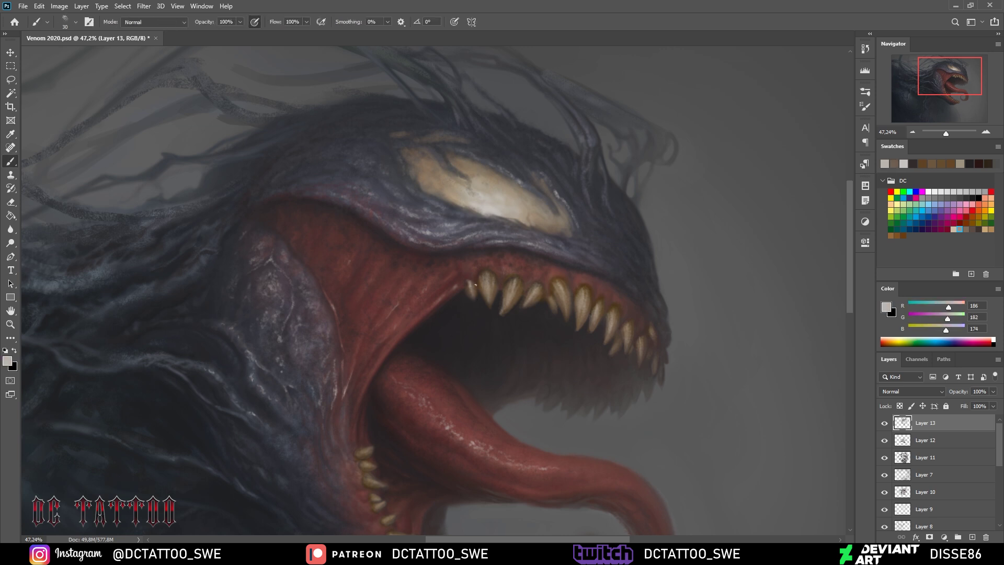
pyautogui.press('i')
pyautogui.press('b')
# Paint dark and mid greys over the upper head with the brush between sizes 70 and 40
pyautogui.keyDown('alt'); pyautogui.click(573, 283); pyautogui.keyUp('alt')
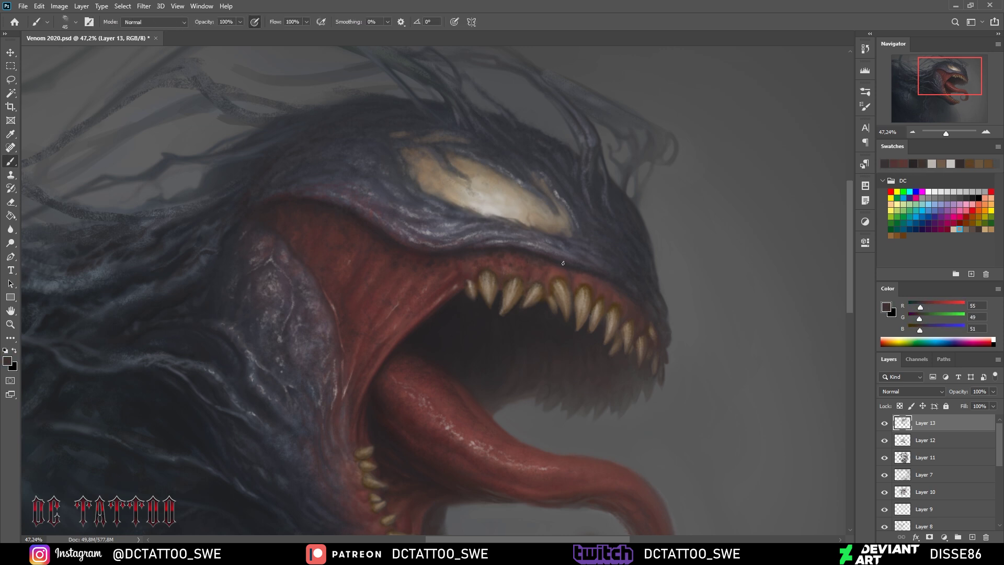
pyautogui.keyDown('alt'); pyautogui.click(599, 288); pyautogui.keyUp('alt')
pyautogui.keyDown('alt'); pyautogui.click(607, 306); pyautogui.keyUp('alt')
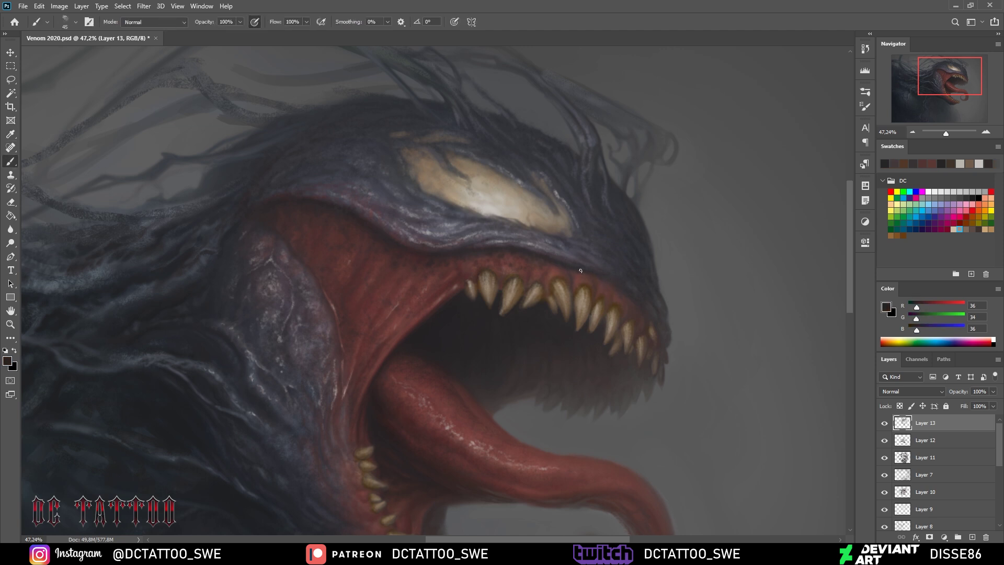
pyautogui.press('[')
pyautogui.press('[')
pyautogui.press('[')
pyautogui.keyDown('alt'); pyautogui.click(591, 258); pyautogui.keyUp('alt')
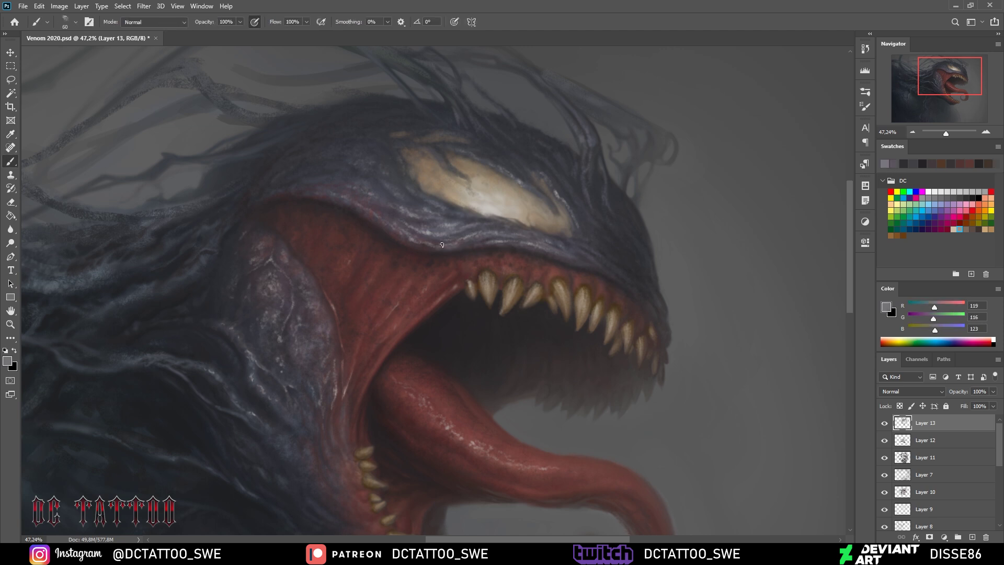
pyautogui.keyDown('alt'); pyautogui.click(468, 248); pyautogui.keyUp('alt')
pyautogui.press('[')
# Add lighter grey highlights at brush size 40, touch in dark mouth red, then zoom out
pyautogui.keyDown('alt'); pyautogui.click(588, 213); pyautogui.keyUp('alt')
pyautogui.keyDown('alt'); pyautogui.click(590, 193); pyautogui.keyUp('alt')
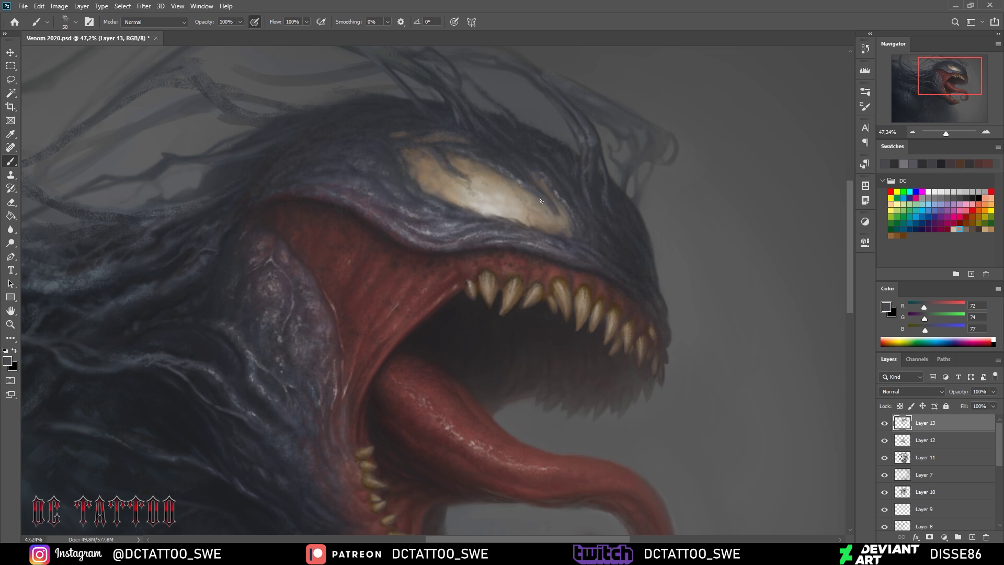
pyautogui.press('[')
pyautogui.keyDown('alt'); pyautogui.click(467, 162); pyautogui.keyUp('alt')
pyautogui.keyDown('alt'); pyautogui.click(209, 191); pyautogui.keyUp('alt')
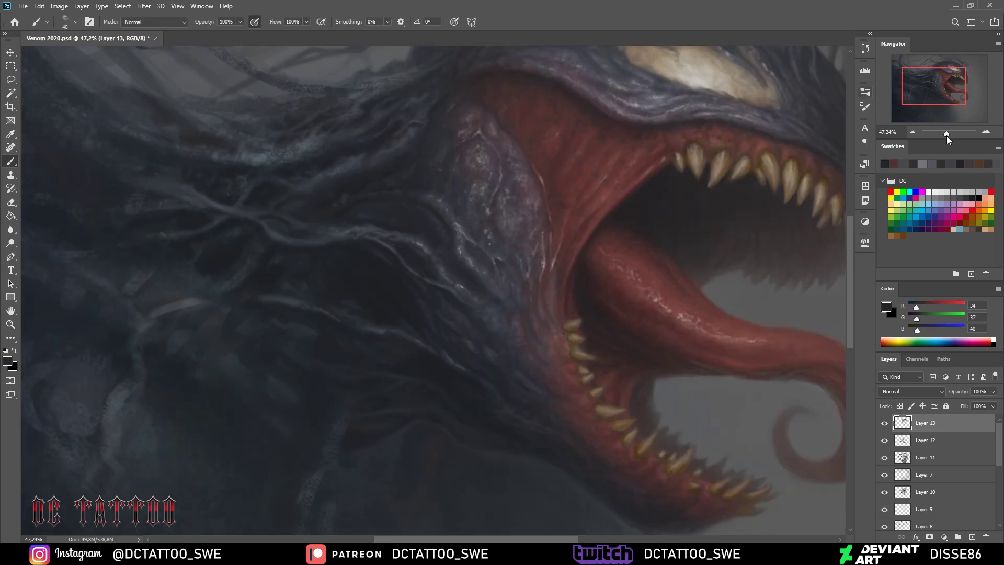
pyautogui.moveTo(947, 133); pyautogui.dragTo(944, 133)
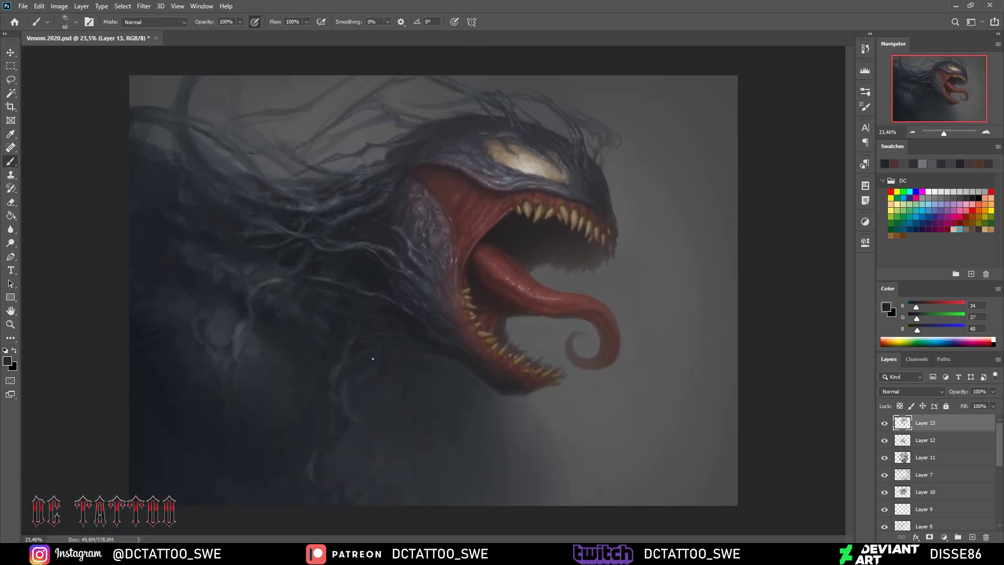
# Paint mid-dark greys, near-blacks and bluish greys on the lower body with the brush shrunk to about 60
pyautogui.keyDown('alt'); pyautogui.click(412, 356); pyautogui.keyUp('alt')
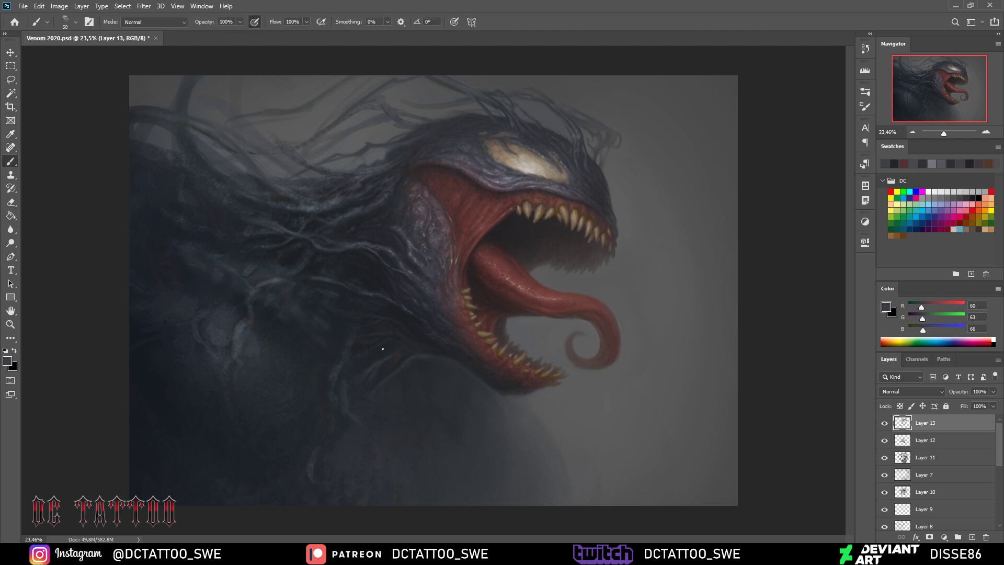
pyautogui.keyDown('alt'); pyautogui.click(408, 360); pyautogui.keyUp('alt')
pyautogui.keyDown('alt'); pyautogui.click(380, 386); pyautogui.keyUp('alt')
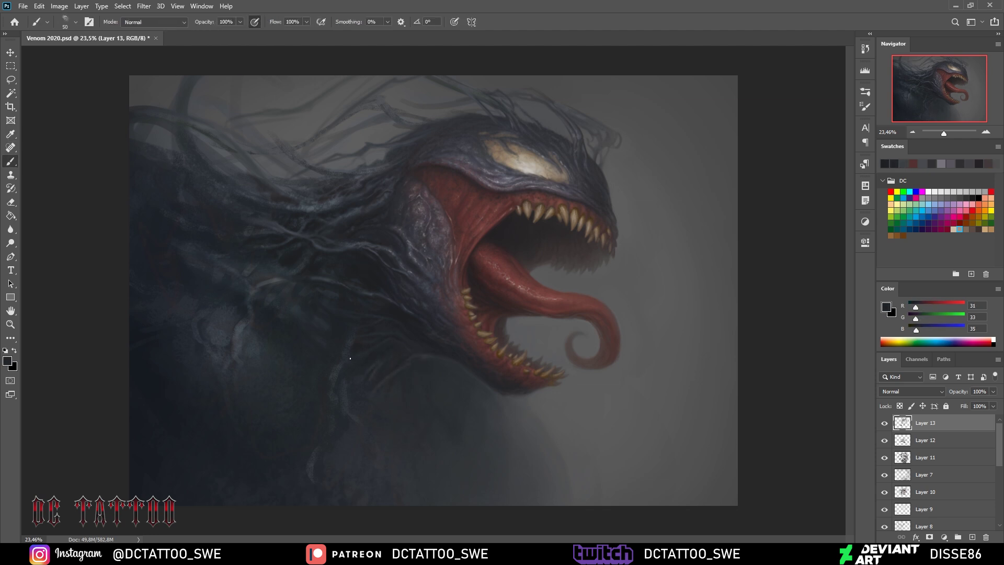
pyautogui.keyDown('alt'); pyautogui.click(319, 370); pyautogui.keyUp('alt')
pyautogui.press('[')
pyautogui.press('[')
pyautogui.press('[')
pyautogui.keyDown('alt'); pyautogui.click(418, 379); pyautogui.keyUp('alt')
pyautogui.press('[')
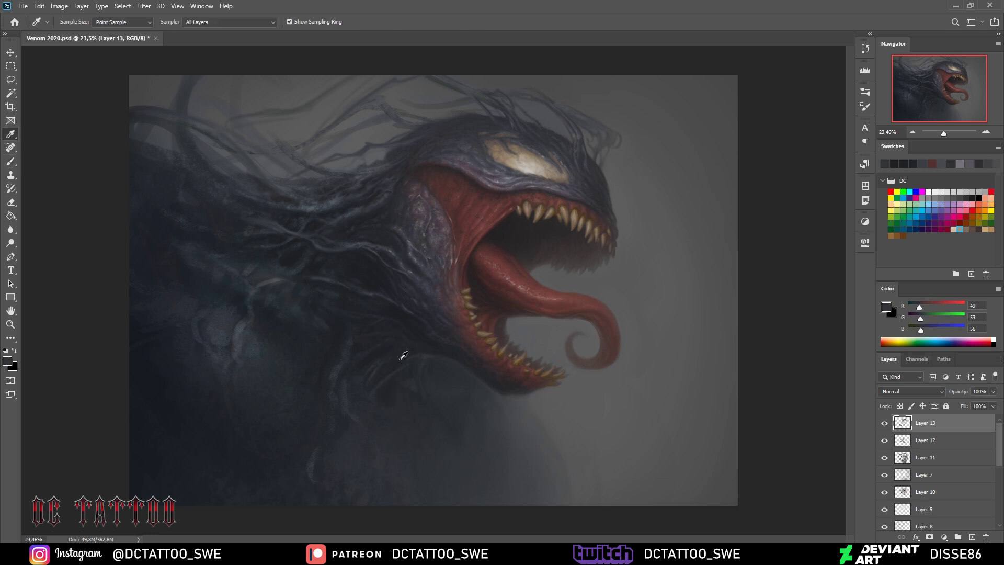
pyautogui.keyDown('alt'); pyautogui.click(398, 380); pyautogui.keyUp('alt')
pyautogui.press('[')
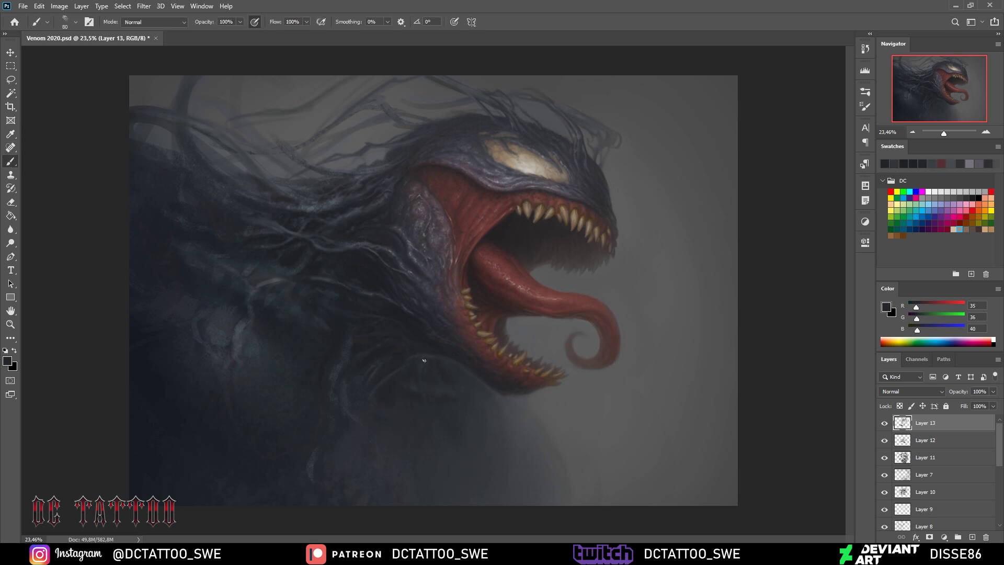
pyautogui.keyDown('alt'); pyautogui.click(392, 313); pyautogui.keyUp('alt')
# Lay broader grey and near-black strokes over the body and tendrils at brush sizes 70 to 175
pyautogui.press(']')
pyautogui.press(']')
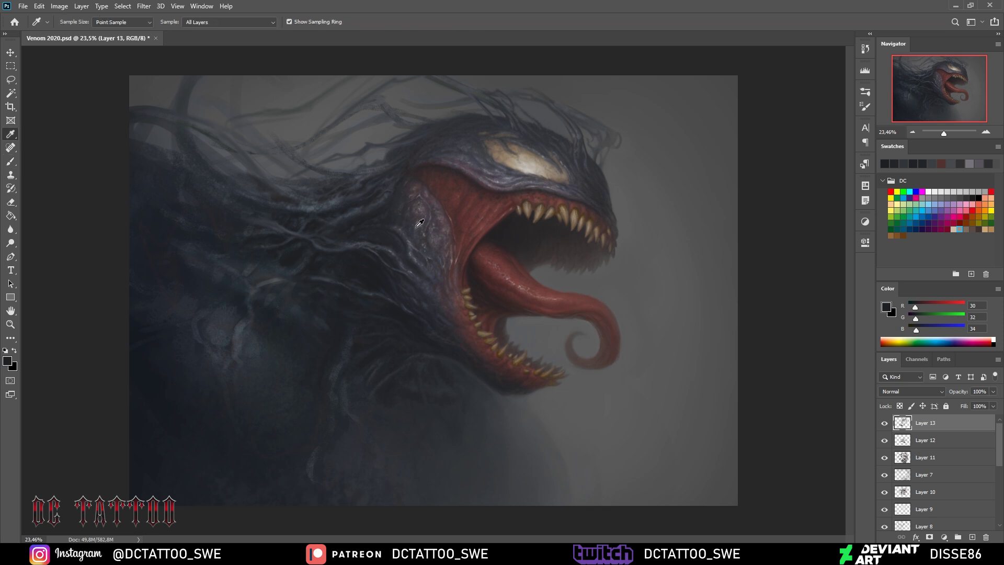
pyautogui.press(']')
pyautogui.press(']')
pyautogui.press(']')
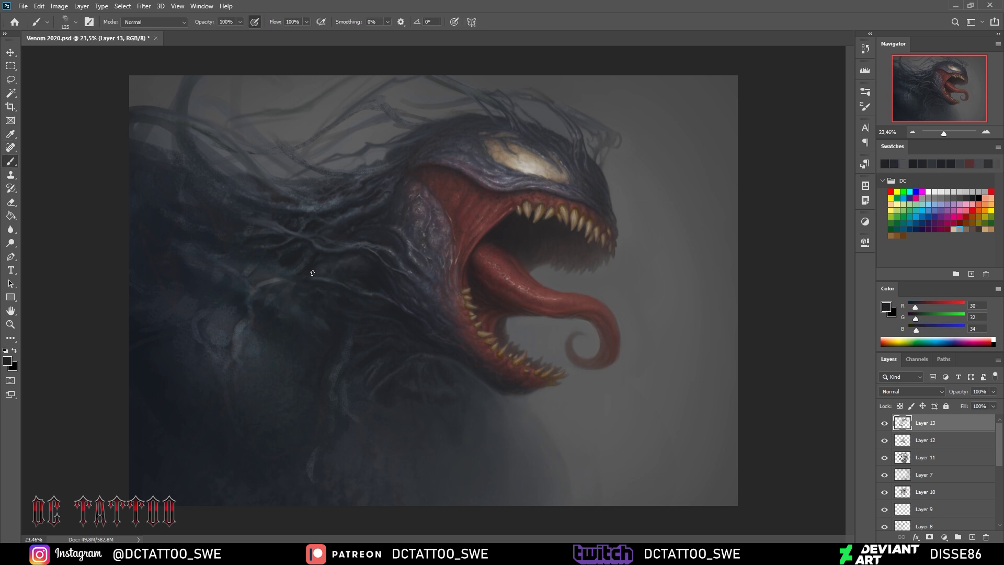
pyautogui.keyDown('alt'); pyautogui.click(374, 253); pyautogui.keyUp('alt')
pyautogui.press('[')
pyautogui.press('[')
pyautogui.press('[')
pyautogui.keyDown('alt'); pyautogui.click(359, 225); pyautogui.keyUp('alt')
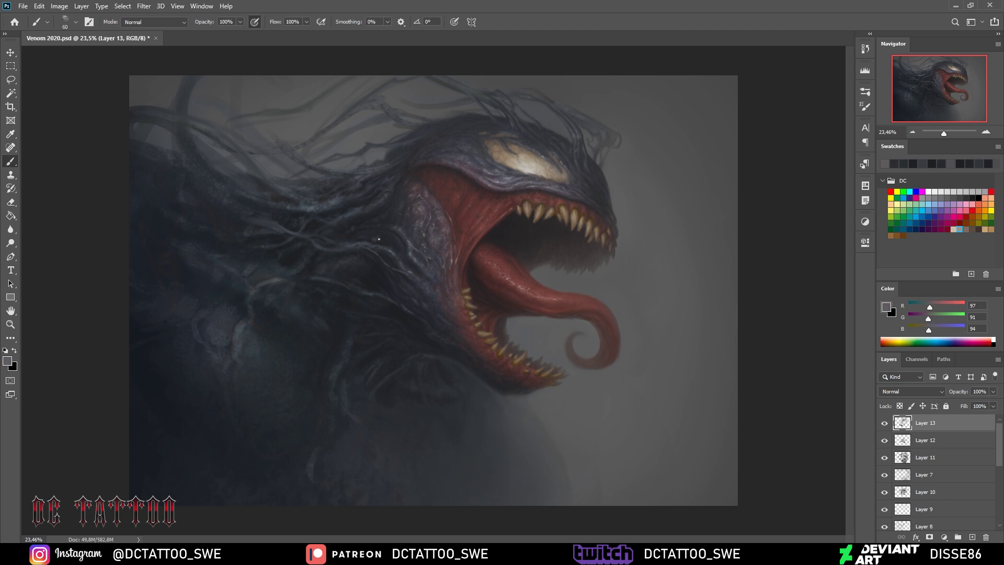
pyautogui.press(']')
pyautogui.keyDown('alt'); pyautogui.click(261, 271); pyautogui.keyUp('alt')
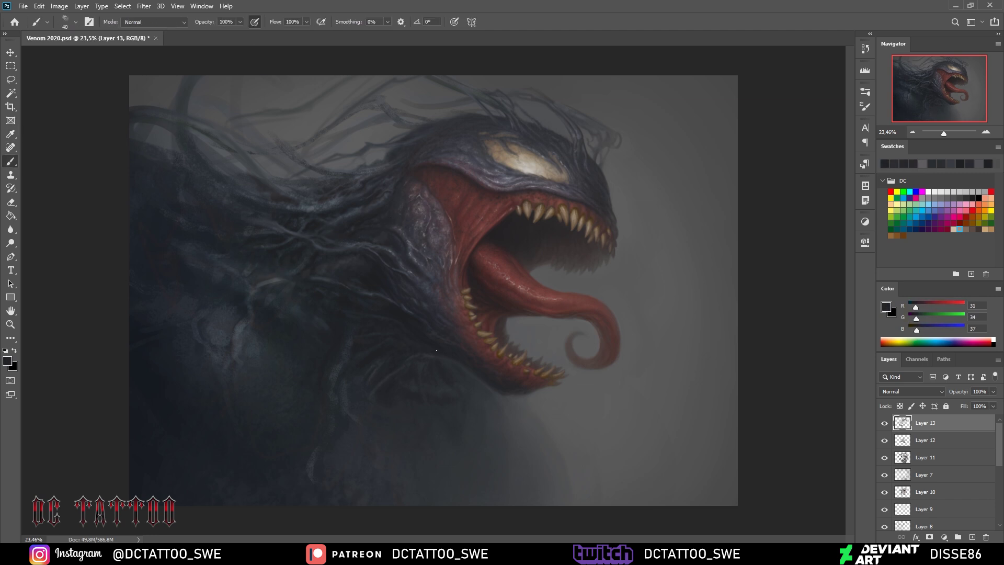
pyautogui.press(']')
pyautogui.press(']')
pyautogui.press(']')
pyautogui.press('[')
pyautogui.keyDown('alt'); pyautogui.click(362, 414); pyautogui.keyUp('alt')
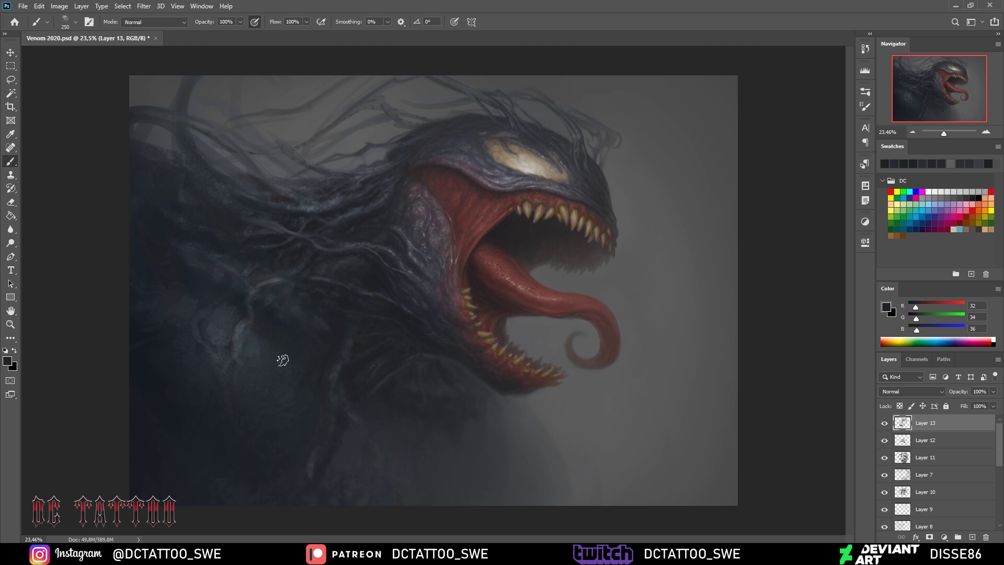
# Soften the lower body with bluish greys and near-black at brush sizes 150 to 400
pyautogui.press('i')
pyautogui.press('b')
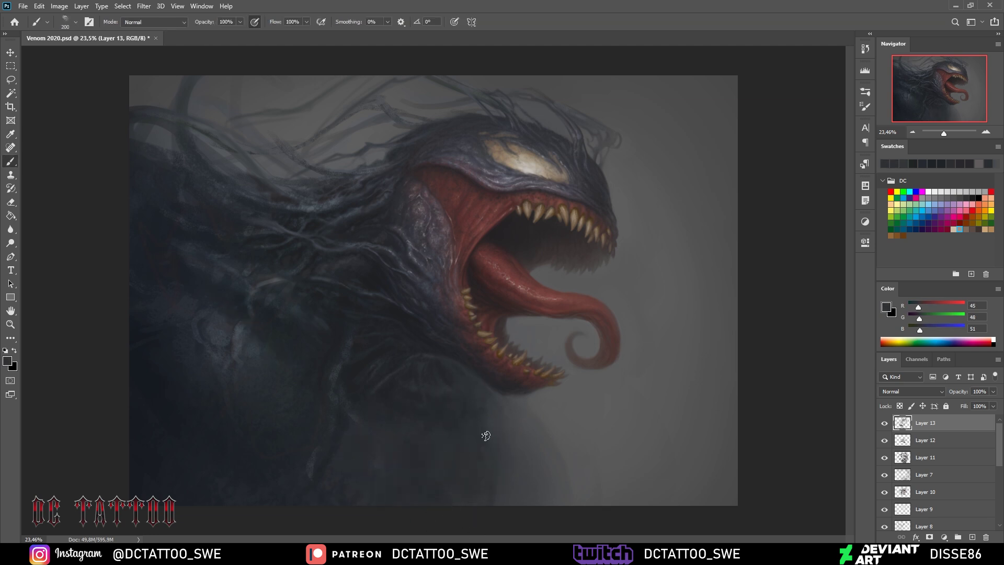
pyautogui.keyDown('alt'); pyautogui.click(332, 330); pyautogui.keyUp('alt')
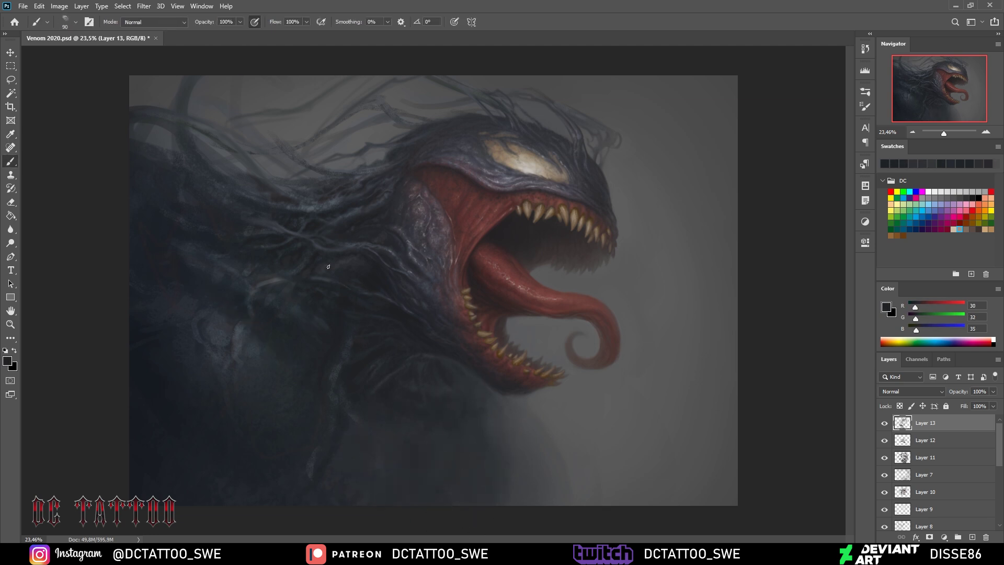
pyautogui.press(']')
pyautogui.press(']')
pyautogui.press(']')
pyautogui.keyDown('alt'); pyautogui.click(284, 321); pyautogui.keyUp('alt')
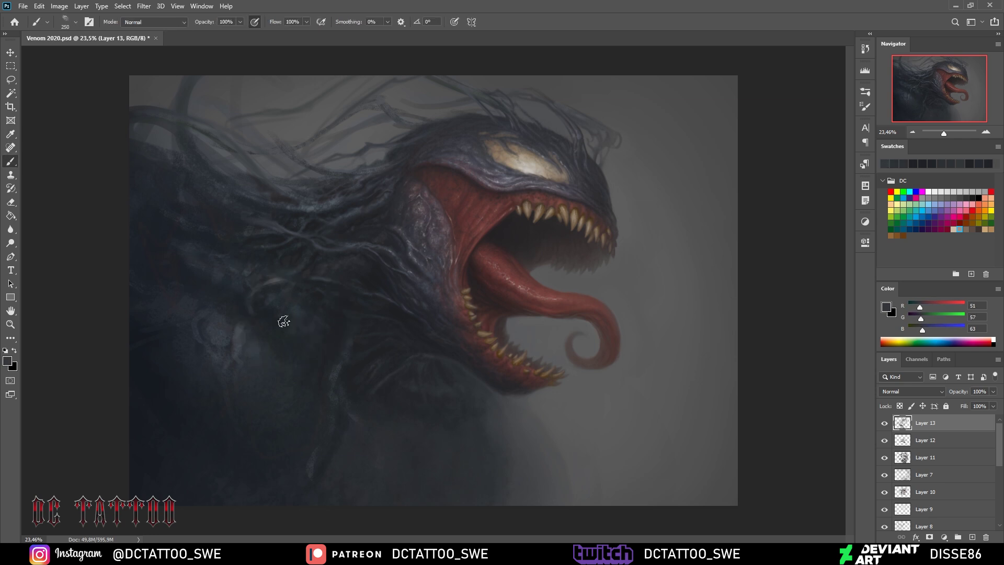
pyautogui.press(']')
pyautogui.press(']')
pyautogui.keyDown('alt'); pyautogui.click(317, 305); pyautogui.keyUp('alt')
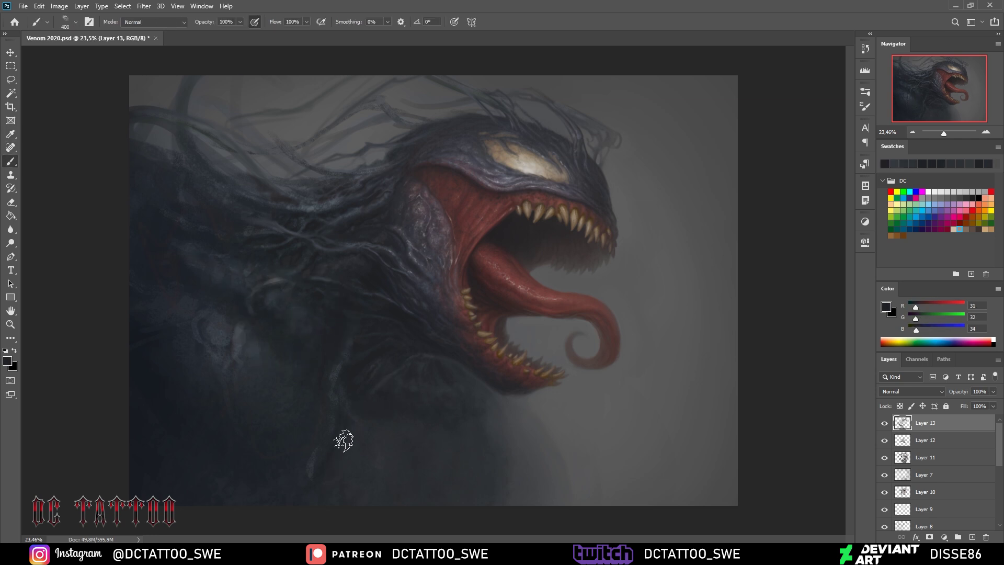
pyautogui.press('[')
pyautogui.press('[')
pyautogui.press('[')
pyautogui.keyDown('alt'); pyautogui.click(253, 335); pyautogui.keyUp('alt')
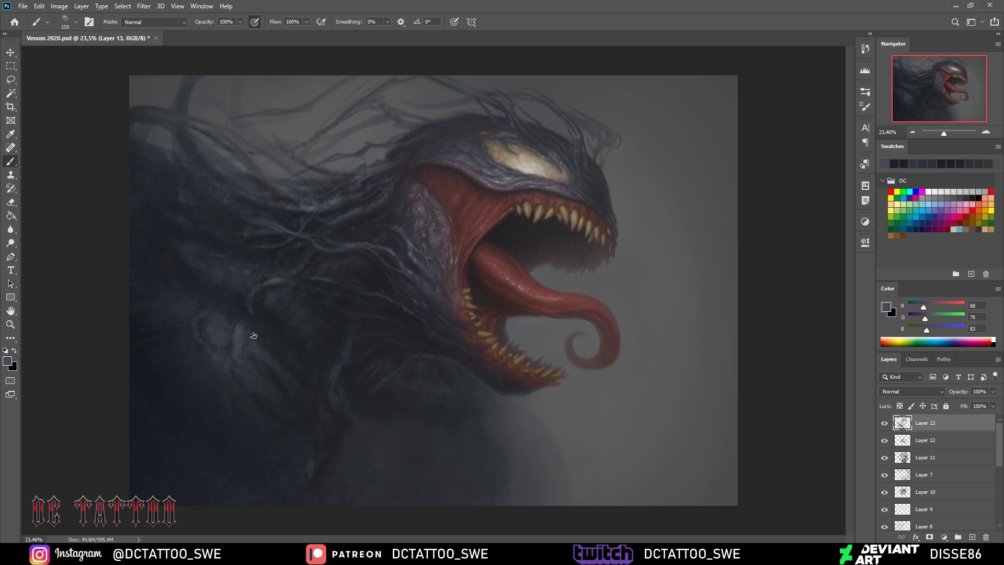
# Paint a soft lighter blue-grey patch with a size-1000 brush, then a small dark tendril stroke
pyautogui.press(']')
pyautogui.press(']')
pyautogui.press(']')
pyautogui.press(']')
pyautogui.press(']')
pyautogui.press(']')
pyautogui.keyDown('alt'); pyautogui.click(298, 437); pyautogui.keyUp('alt')
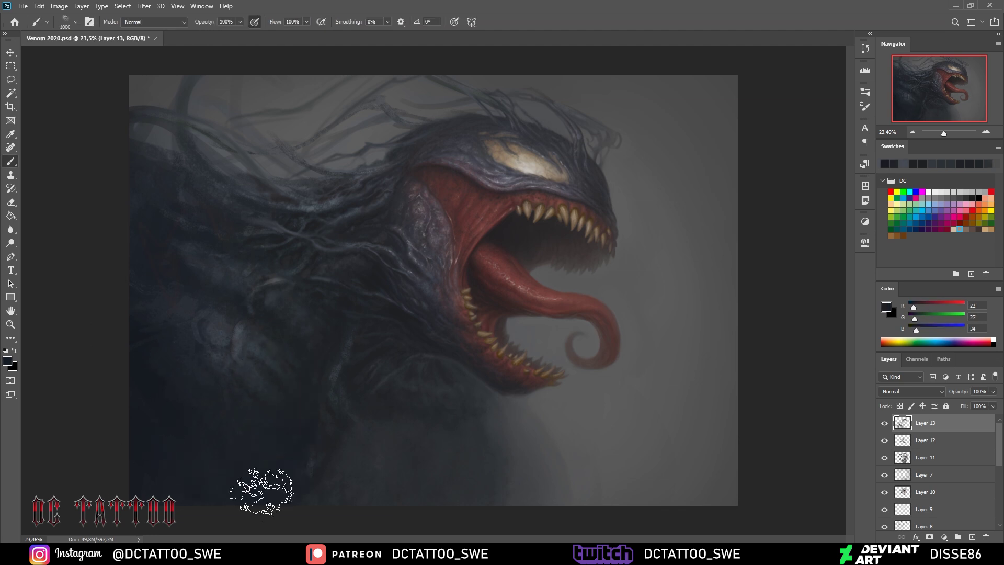
pyautogui.keyDown('alt'); pyautogui.click(361, 429); pyautogui.keyUp('alt')
pyautogui.press(']')
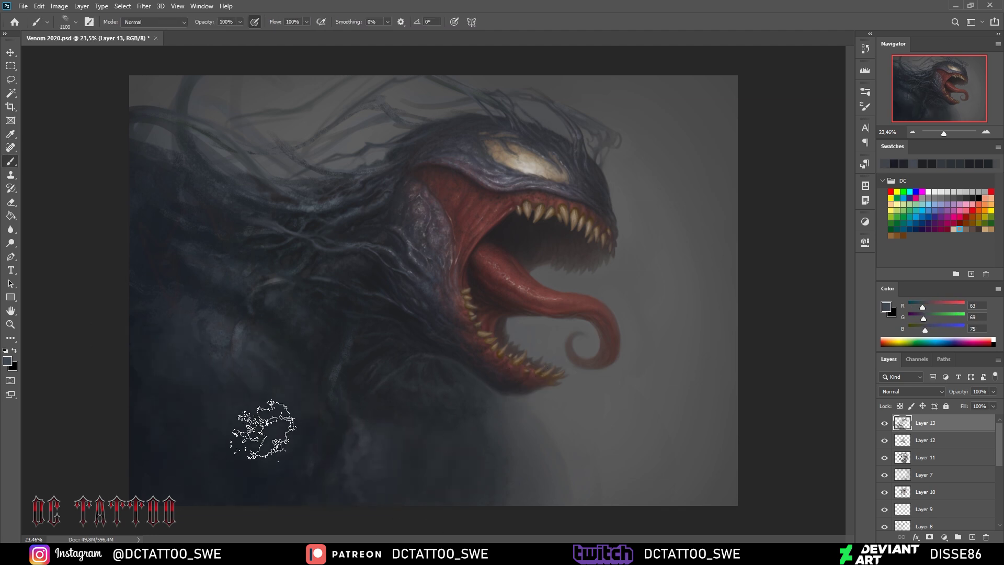
pyautogui.press('[')
pyautogui.press('[')
pyautogui.press('[')
pyautogui.keyDown('alt'); pyautogui.click(155, 284); pyautogui.keyUp('alt')
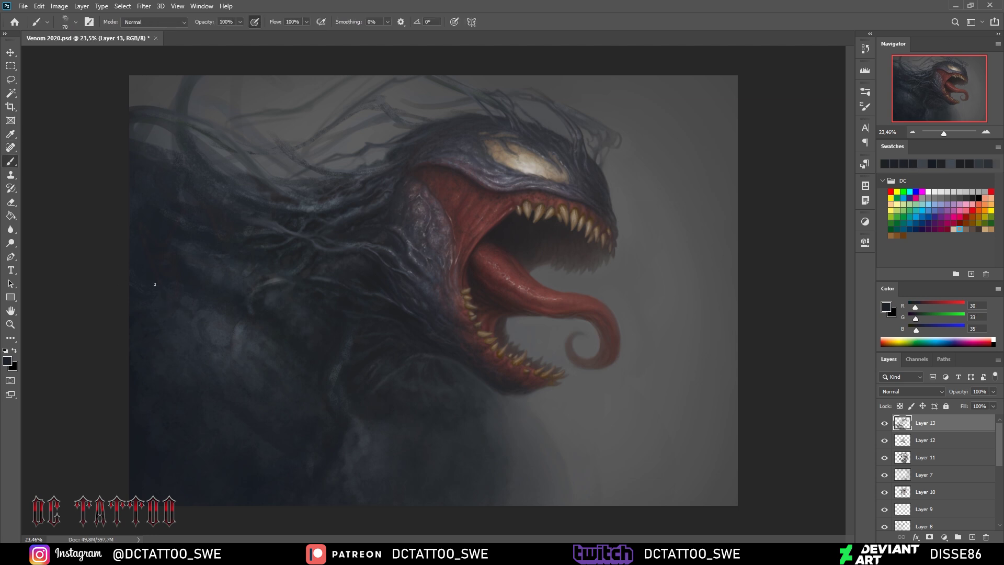
pyautogui.moveTo(182, 202); pyautogui.dragTo(181, 189)
# Sample mid and bluish greys at brush size 80 and flip the canvas horizontally to check
pyautogui.keyDown('alt'); pyautogui.click(239, 332); pyautogui.keyUp('alt')
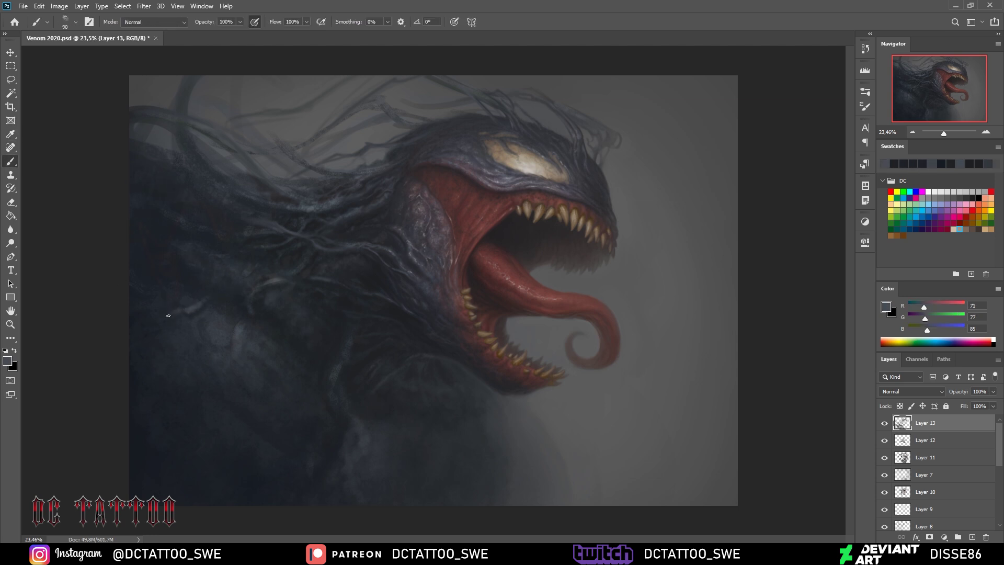
pyautogui.press('[')
pyautogui.press('[')
pyautogui.press('[')
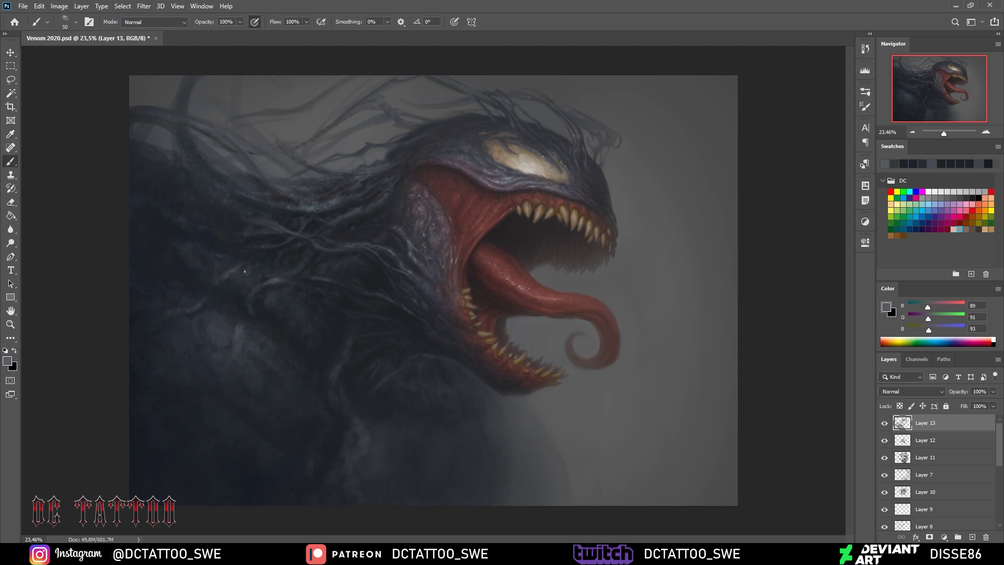
pyautogui.keyDown('alt'); pyautogui.click(232, 265); pyautogui.keyUp('alt')
pyautogui.press(']')
pyautogui.press(']')
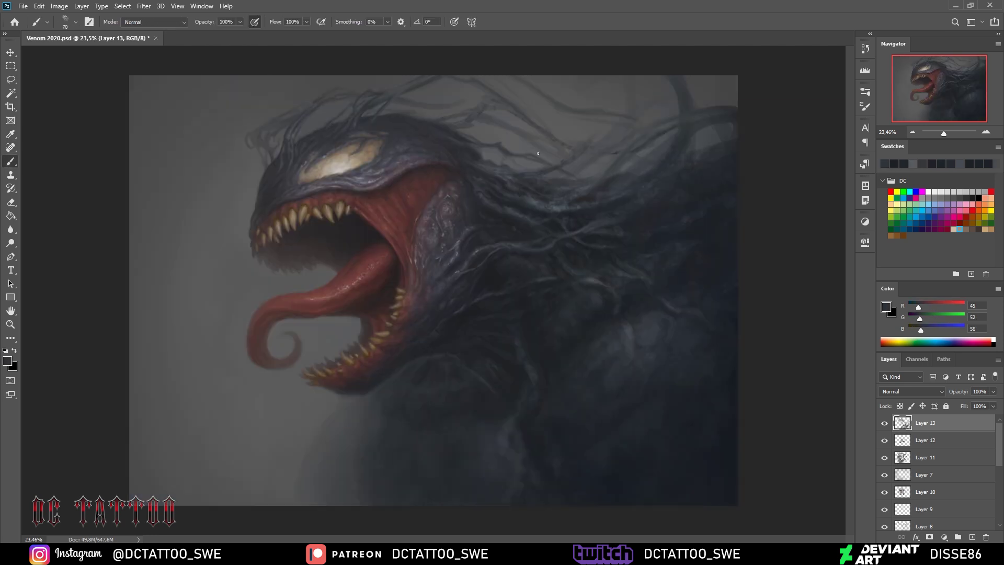
pyautogui.press('h')
pyautogui.keyDown('alt'); pyautogui.click(530, 262); pyautogui.keyUp('alt')
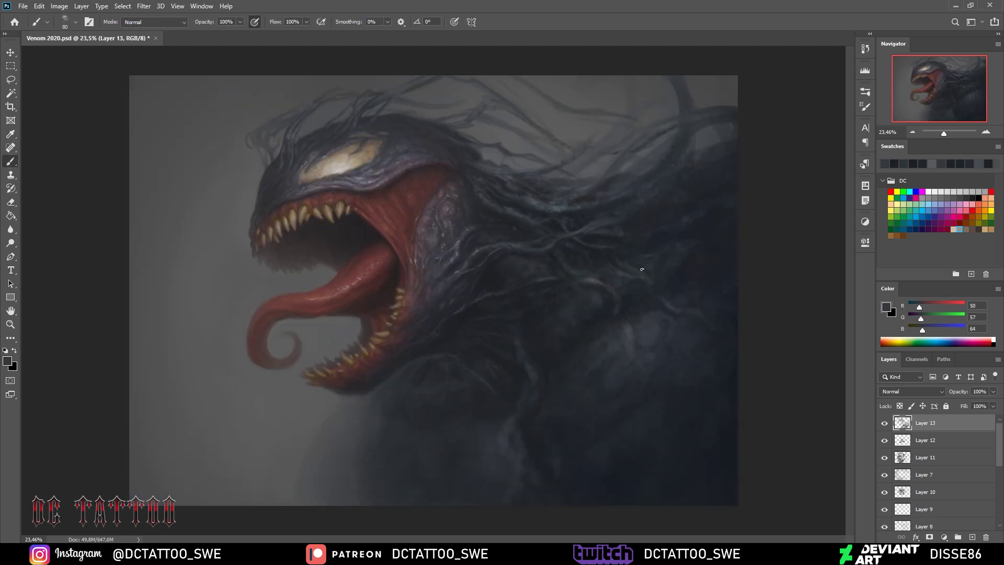
# Paint mid blue-grey strands over the dark lower body behind the jaw
pyautogui.keyDown('alt'); pyautogui.click(532, 260); pyautogui.keyUp('alt')
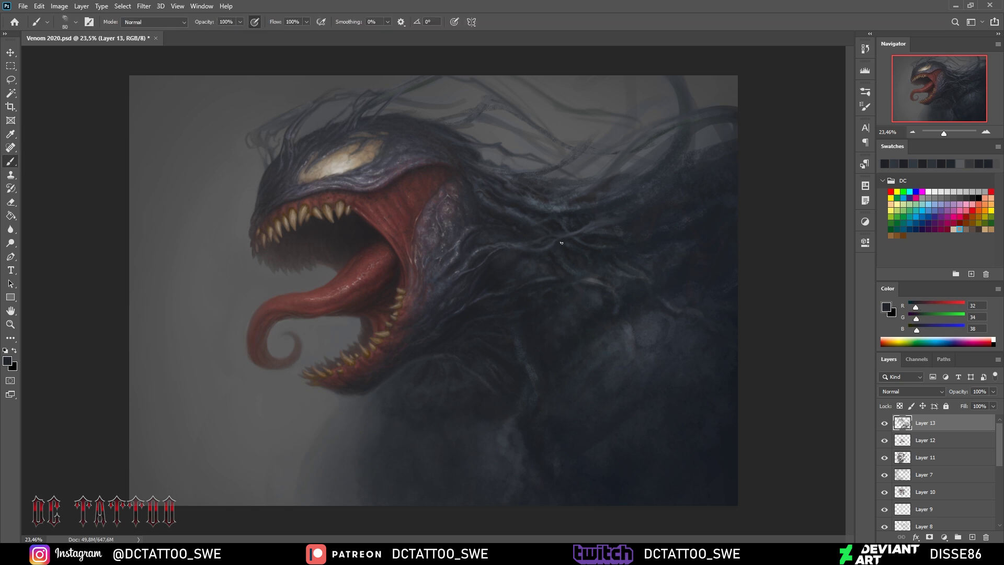
pyautogui.press('i')
pyautogui.keyDown('alt'); pyautogui.click(573, 248); pyautogui.keyUp('alt')
pyautogui.keyDown('alt'); pyautogui.click(443, 396); pyautogui.keyUp('alt')
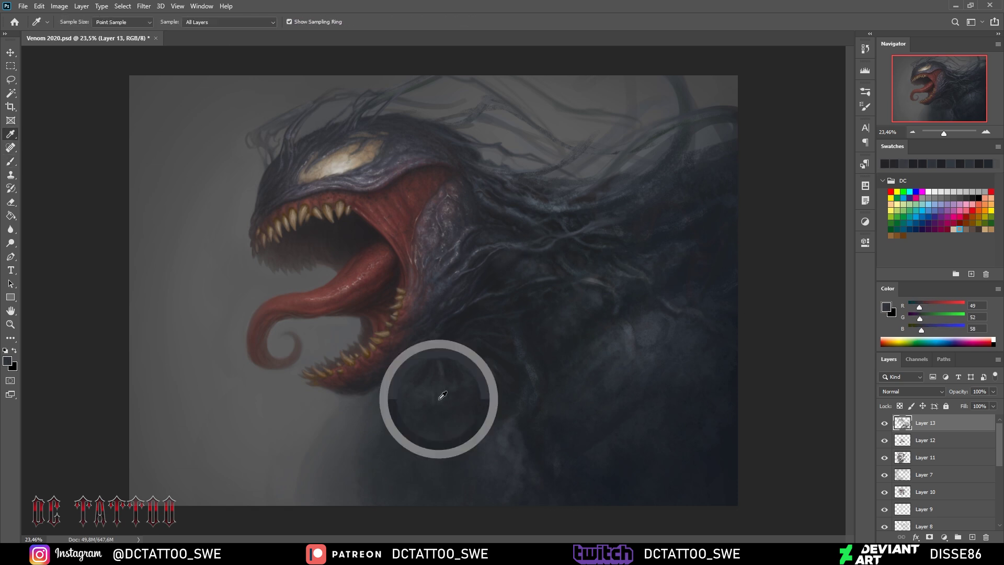
pyautogui.moveTo(443, 396); pyautogui.dragTo(459, 383)
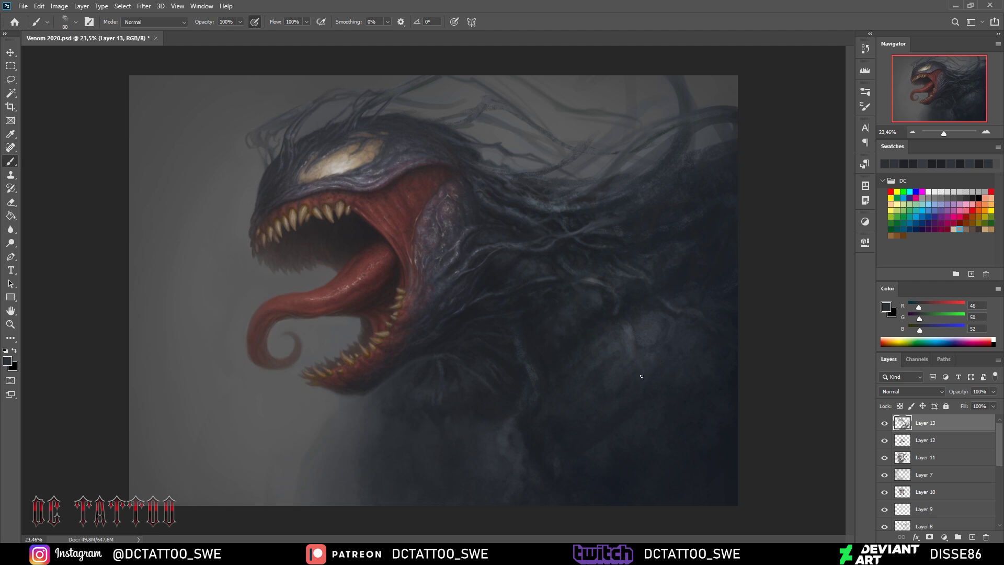
# Add darker and lighter blue-grey strand tones, switching between broad and fine brush sizes
pyautogui.keyDown('alt'); pyautogui.click(521, 366); pyautogui.keyUp('alt')
pyautogui.keyDown('alt'); pyautogui.click(529, 327); pyautogui.keyUp('alt')
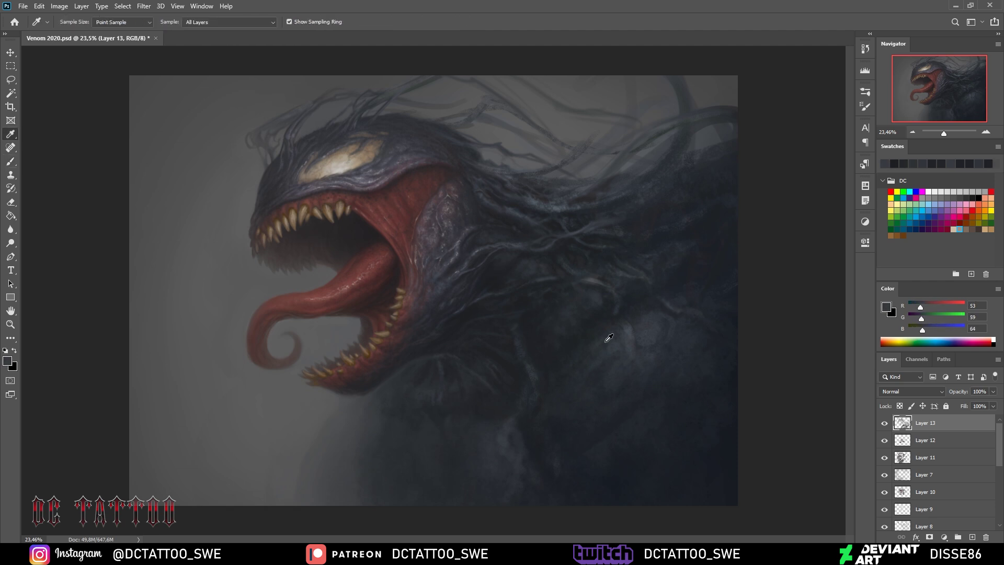
pyautogui.press(']')
pyautogui.press(']')
pyautogui.press(']')
pyautogui.keyDown('alt'); pyautogui.click(548, 317); pyautogui.keyUp('alt')
pyautogui.press('[')
pyautogui.press('[')
pyautogui.press('[')
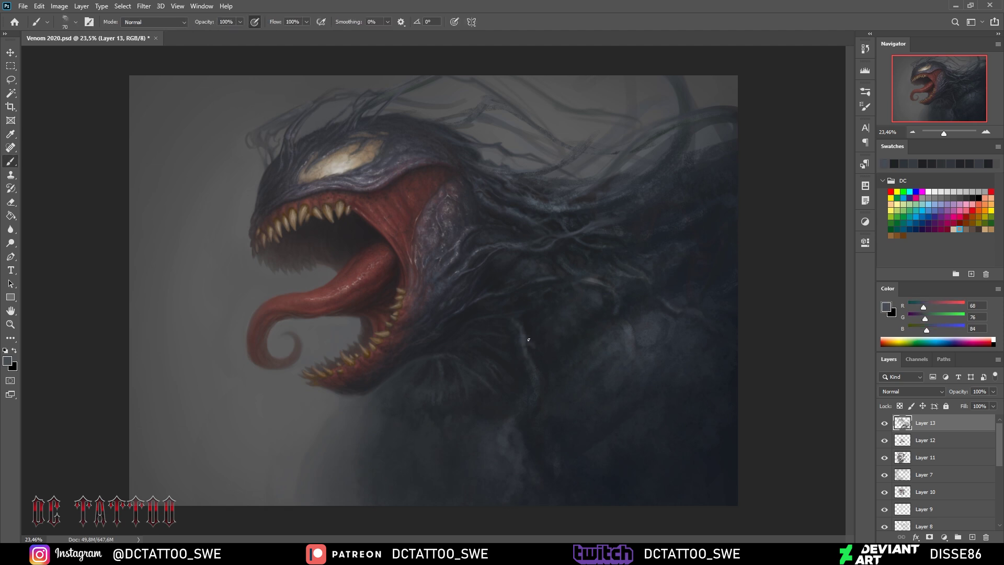
pyautogui.keyDown('alt'); pyautogui.click(559, 349); pyautogui.keyUp('alt')
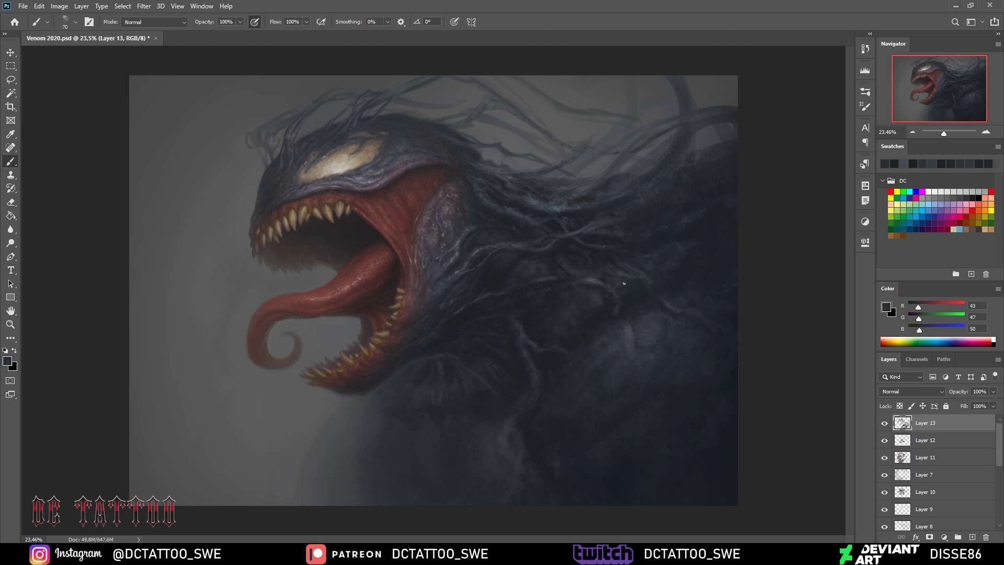
# Cross a lighter strand with a short near-black stroke and highlight strands in lighter grey and mauve
pyautogui.keyDown('alt'); pyautogui.click(406, 151); pyautogui.keyUp('alt')
pyautogui.keyDown('alt'); pyautogui.click(549, 320); pyautogui.keyUp('alt')
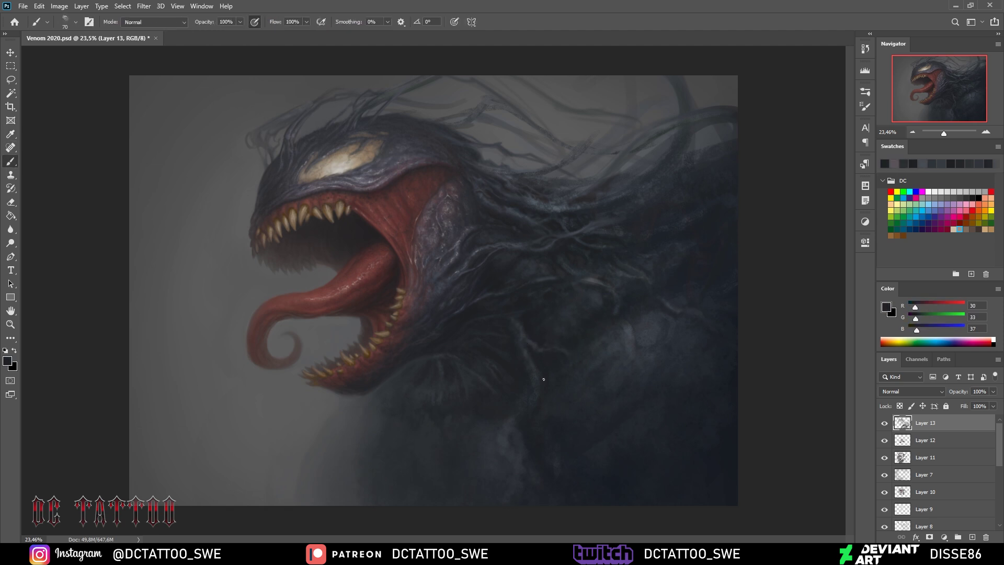
pyautogui.keyDown('alt'); pyautogui.click(537, 377); pyautogui.keyUp('alt')
pyautogui.keyDown('alt'); pyautogui.click(564, 311); pyautogui.keyUp('alt')
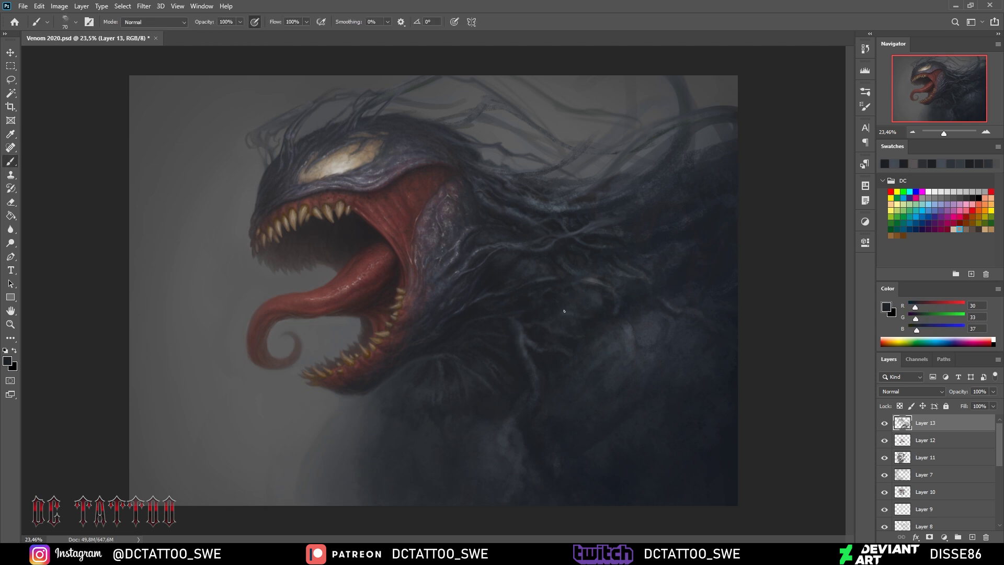
pyautogui.moveTo(596, 282); pyautogui.dragTo(574, 281)
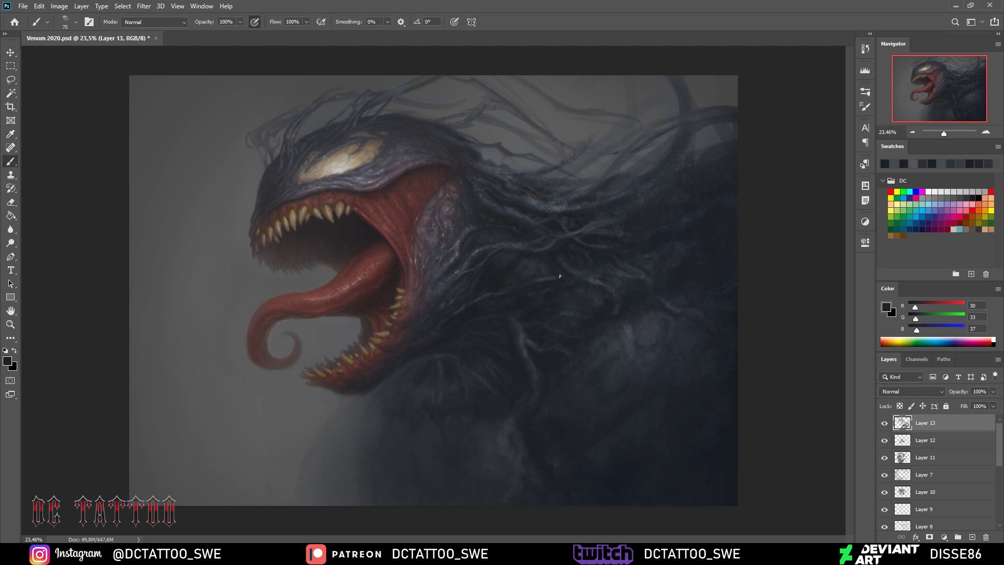
pyautogui.keyDown('alt'); pyautogui.click(590, 286); pyautogui.keyUp('alt')
pyautogui.press(']')
pyautogui.press(']')
pyautogui.press(']')
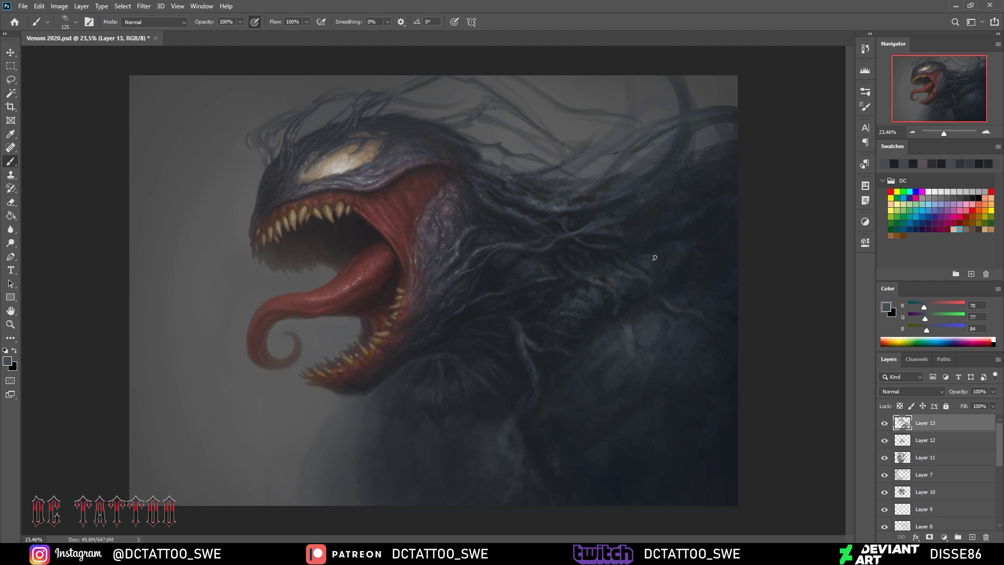
pyautogui.press('[')
# Texture the body with neutral mid grey, lighter grey and near-black vein-like strokes
pyautogui.keyDown('alt'); pyautogui.click(620, 309); pyautogui.keyUp('alt')
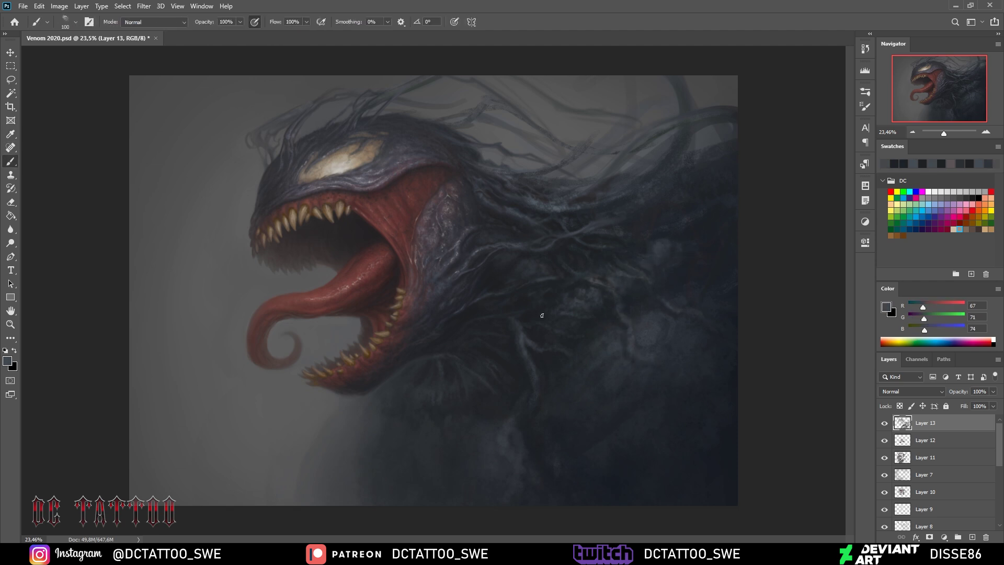
pyautogui.keyDown('alt'); pyautogui.click(539, 317); pyautogui.keyUp('alt')
pyautogui.press('[')
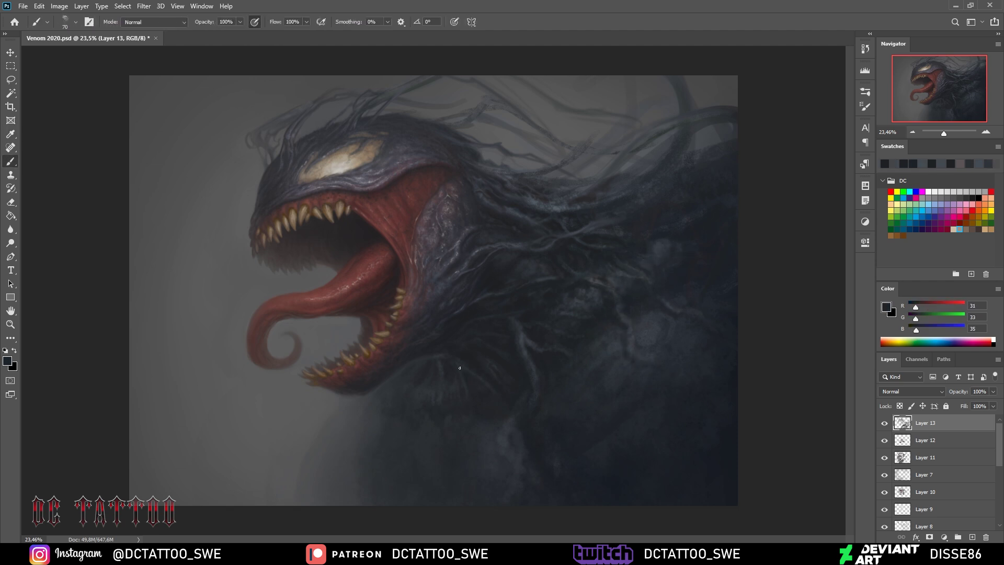
pyautogui.keyDown('alt'); pyautogui.click(448, 375); pyautogui.keyUp('alt')
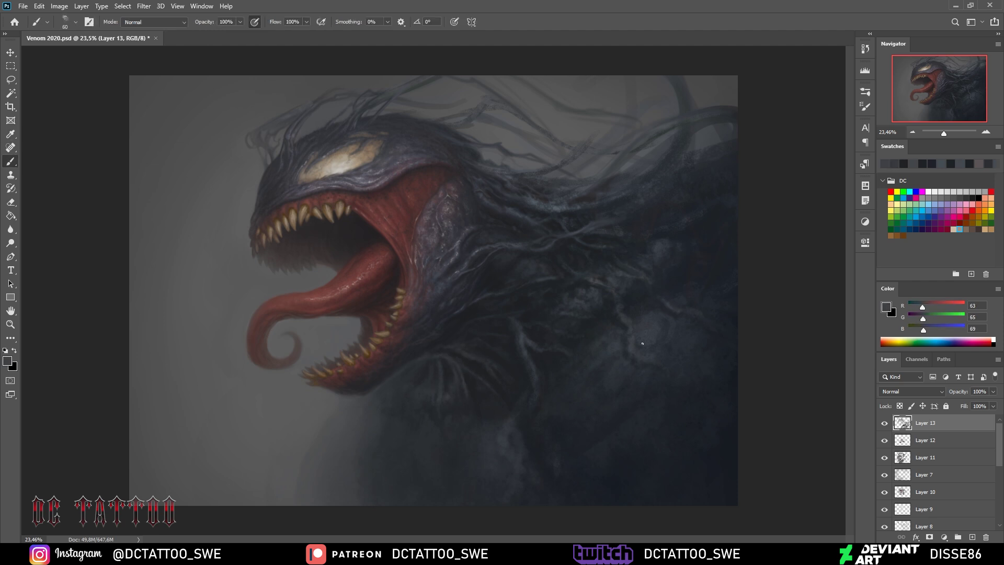
pyautogui.keyDown('alt'); pyautogui.click(458, 371); pyautogui.keyUp('alt')
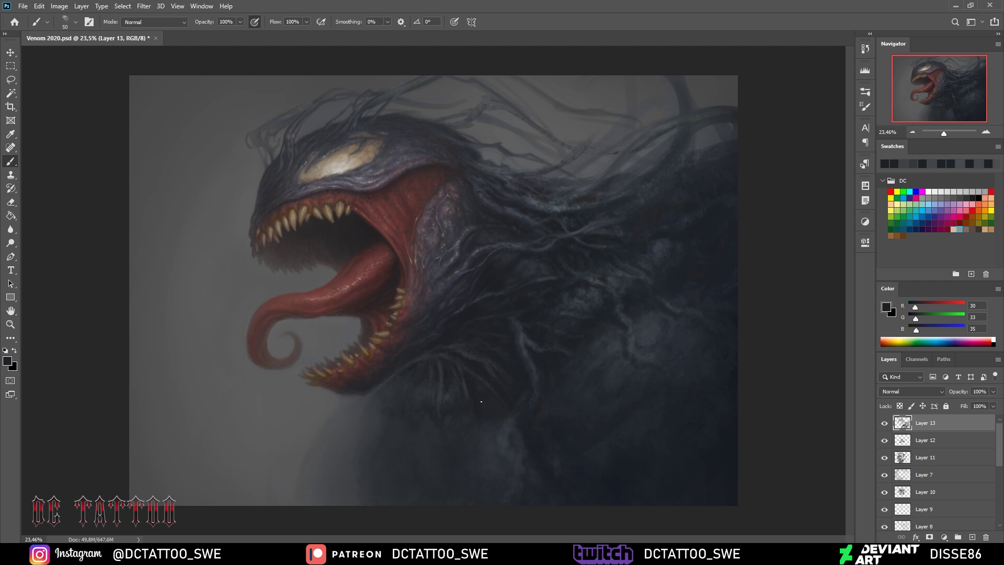
pyautogui.press(']')
pyautogui.press(']')
pyautogui.press(']')
pyautogui.keyDown('alt'); pyautogui.click(538, 390); pyautogui.keyUp('alt')
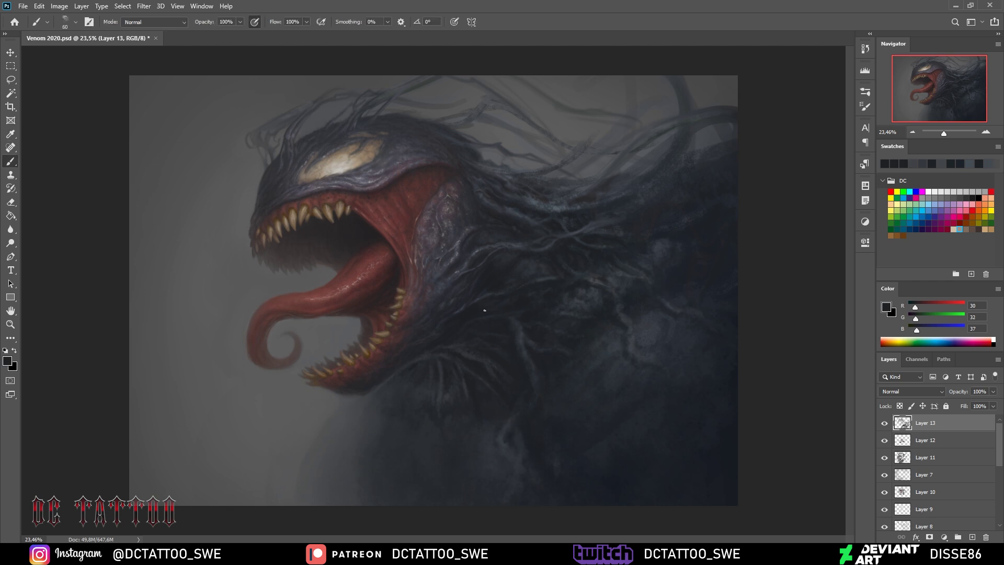
# Deepen the shadows with mid grey highlights and the deepest shadow tones, alternating fine and broad brushes
pyautogui.keyDown('alt'); pyautogui.click(512, 319); pyautogui.keyUp('alt')
pyautogui.keyDown('alt'); pyautogui.click(570, 287); pyautogui.keyUp('alt')
pyautogui.press('[')
pyautogui.press('[')
pyautogui.press('[')
pyautogui.keyDown('alt'); pyautogui.click(668, 408); pyautogui.keyUp('alt')
pyautogui.press(']')
pyautogui.press(']')
pyautogui.press(']')
pyautogui.press('[')
pyautogui.press('[')
pyautogui.press('[')
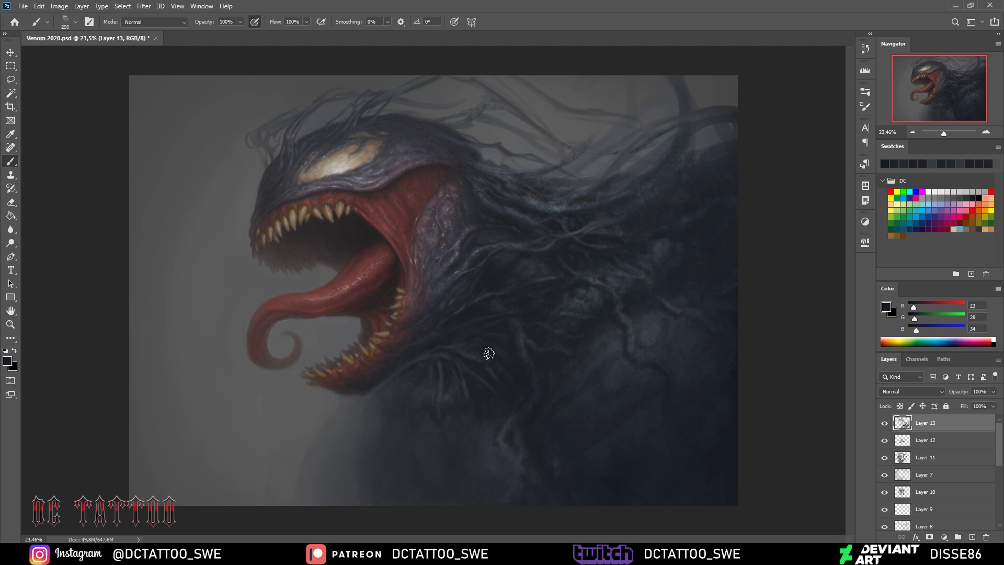
# Paint broad tendril strokes on Layer 13 using sampled mid and dark blue-greys
pyautogui.press(']')
pyautogui.keyDown('alt'); pyautogui.click(643, 333); pyautogui.keyUp('alt')
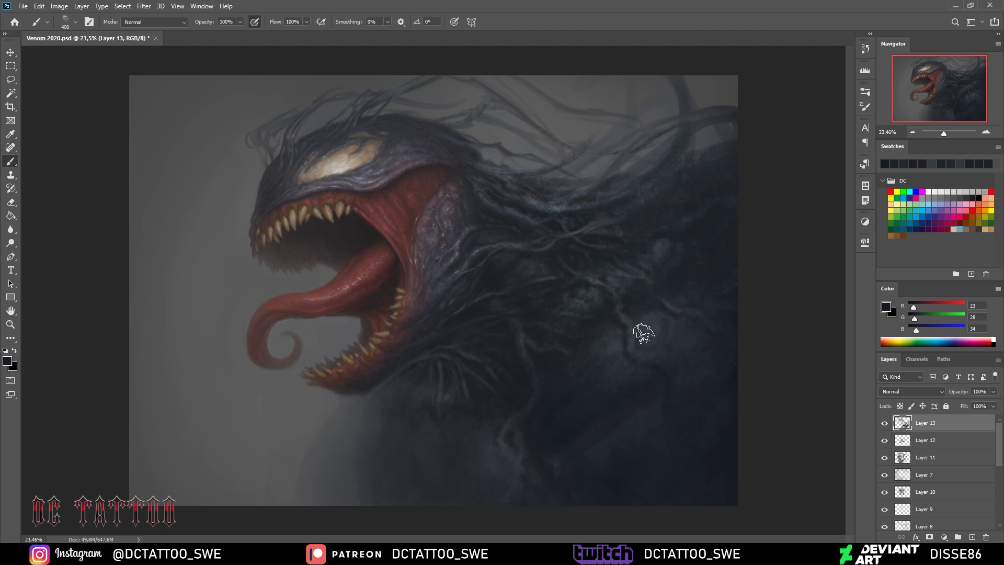
pyautogui.keyDown('alt'); pyautogui.click(699, 375); pyautogui.keyUp('alt')
pyautogui.press(']')
pyautogui.press(']')
pyautogui.press(']')
pyautogui.keyDown('alt'); pyautogui.click(557, 435); pyautogui.keyUp('alt')
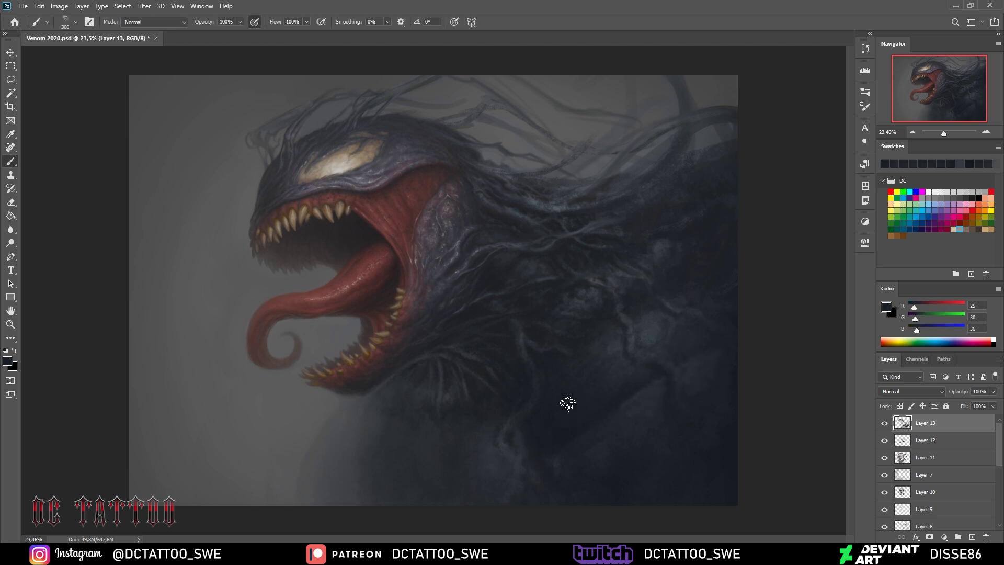
pyautogui.press('i')
pyautogui.press('b')
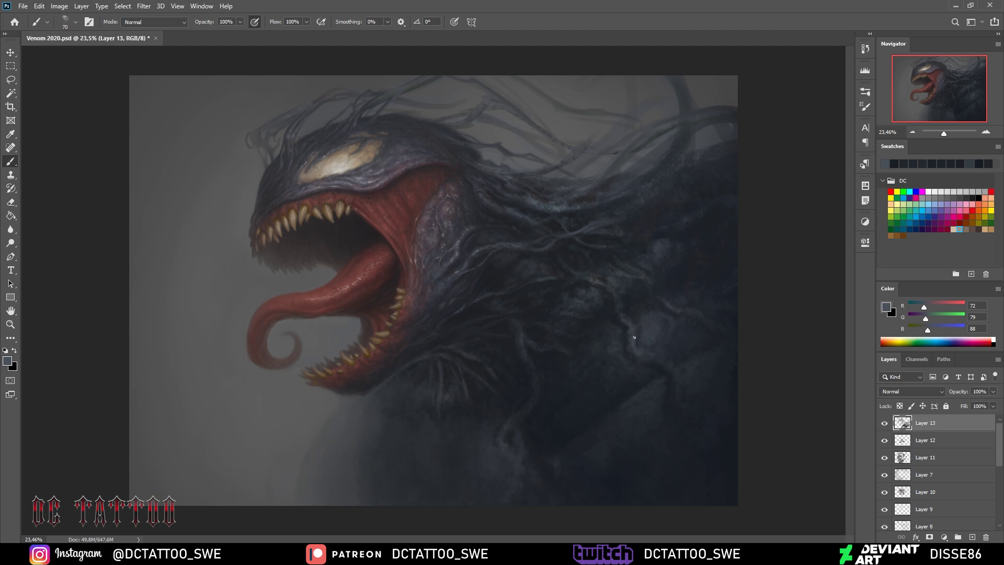
pyautogui.keyDown('alt'); pyautogui.click(672, 336); pyautogui.keyUp('alt')
pyautogui.press('[')
pyautogui.press('[')
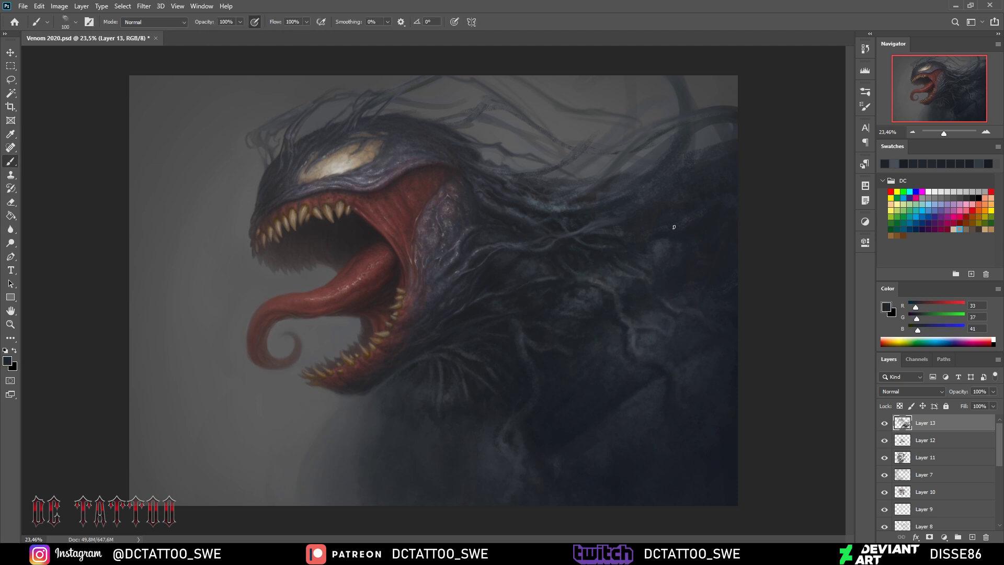
pyautogui.keyDown('alt'); pyautogui.click(713, 393); pyautogui.keyUp('alt')
pyautogui.press(']')
pyautogui.press(']')
pyautogui.keyDown('alt'); pyautogui.click(616, 490); pyautogui.keyUp('alt')
# Paint finer tendril strands in alternating near-black and dark-grey body tones
pyautogui.press(']')
pyautogui.press(']')
pyautogui.press(']')
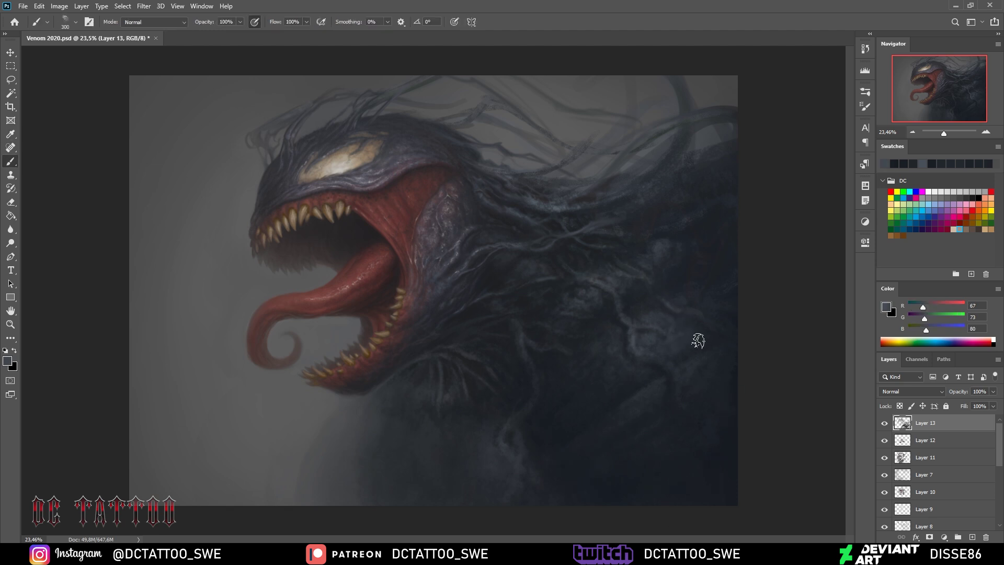
pyautogui.press('[')
pyautogui.press('[')
pyautogui.press('[')
pyautogui.keyDown('alt'); pyautogui.click(630, 378); pyautogui.keyUp('alt')
pyautogui.press(']')
pyautogui.press('[')
pyautogui.press('[')
pyautogui.press('[')
pyautogui.keyDown('alt'); pyautogui.click(633, 392); pyautogui.keyUp('alt')
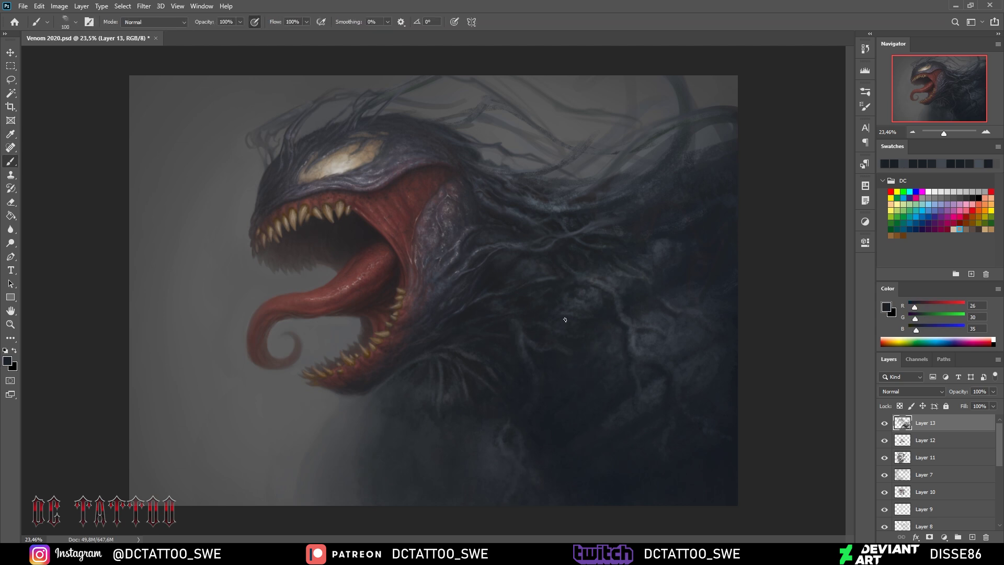
pyautogui.press('[')
pyautogui.press('[')
pyautogui.keyDown('alt'); pyautogui.click(523, 429); pyautogui.keyUp('alt')
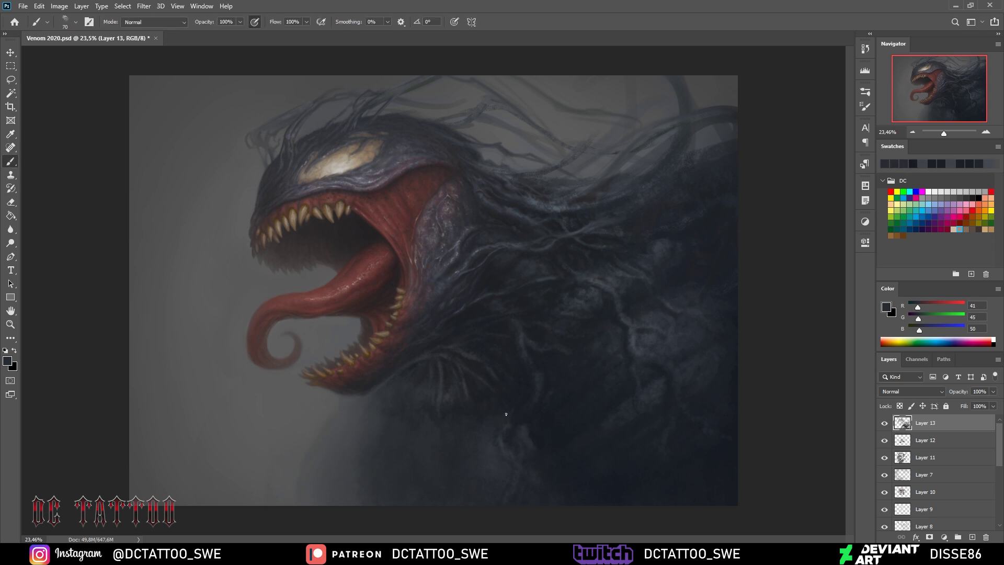
pyautogui.press(']')
pyautogui.press(']')
pyautogui.press(']')
pyautogui.keyDown('alt'); pyautogui.click(617, 323); pyautogui.keyUp('alt')
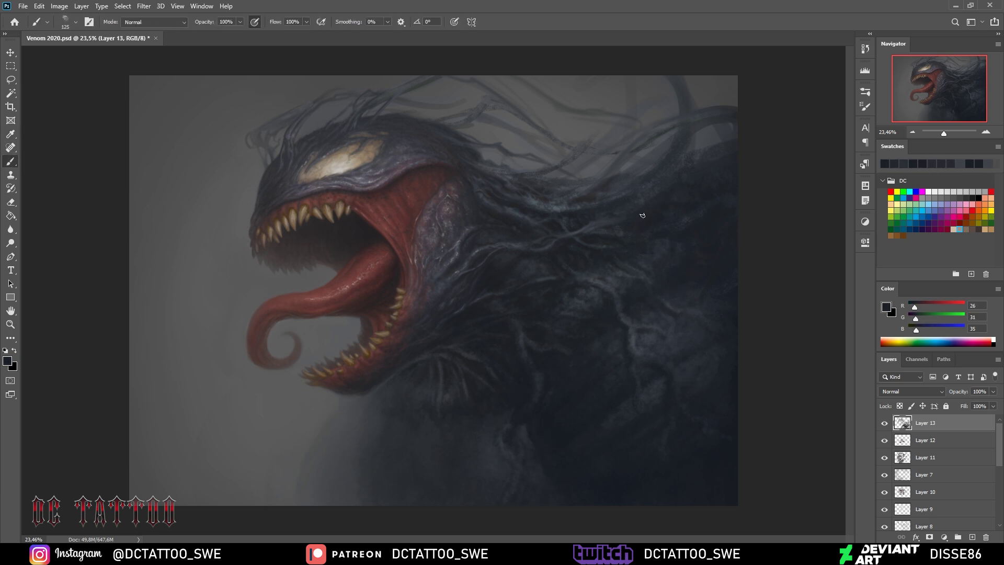
pyautogui.keyDown('alt'); pyautogui.click(680, 264); pyautogui.keyUp('alt')
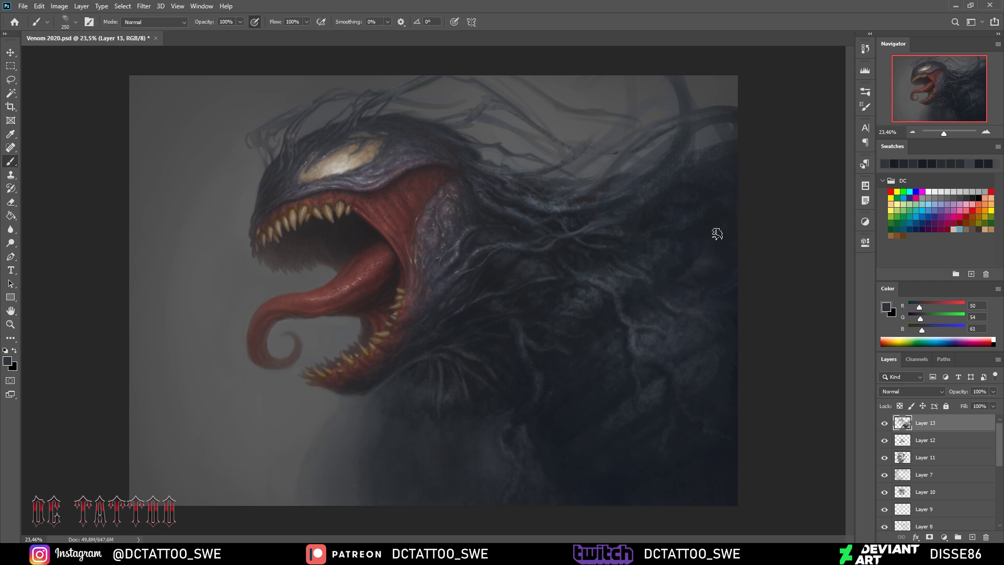
pyautogui.press('[')
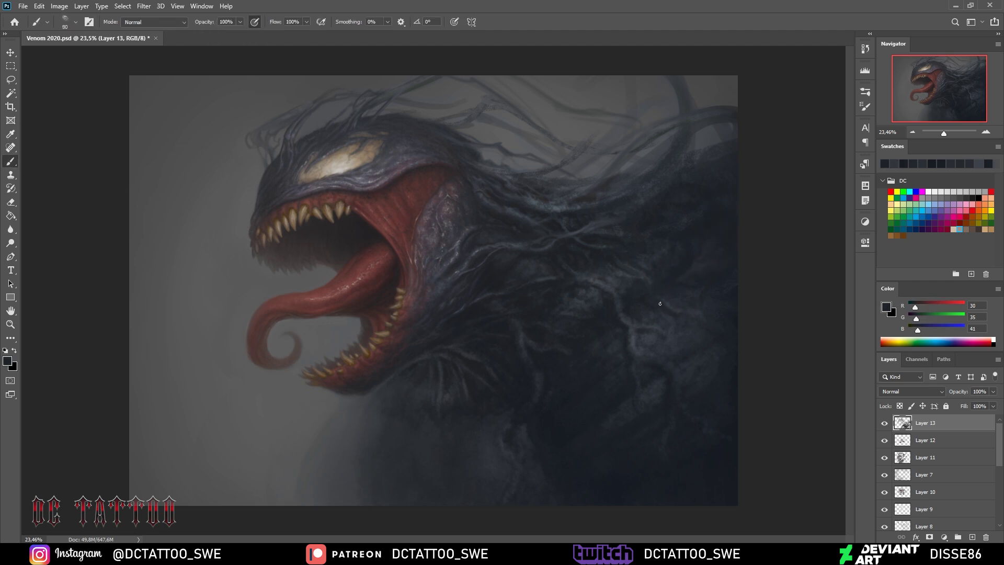
# Add pale blue-grey highlights and near-black shadows along the tendril strands
pyautogui.keyDown('alt'); pyautogui.click(624, 321); pyautogui.keyUp('alt')
pyautogui.press('[')
pyautogui.press('[')
pyautogui.press('[')
pyautogui.keyDown('alt'); pyautogui.click(574, 202); pyautogui.keyUp('alt')
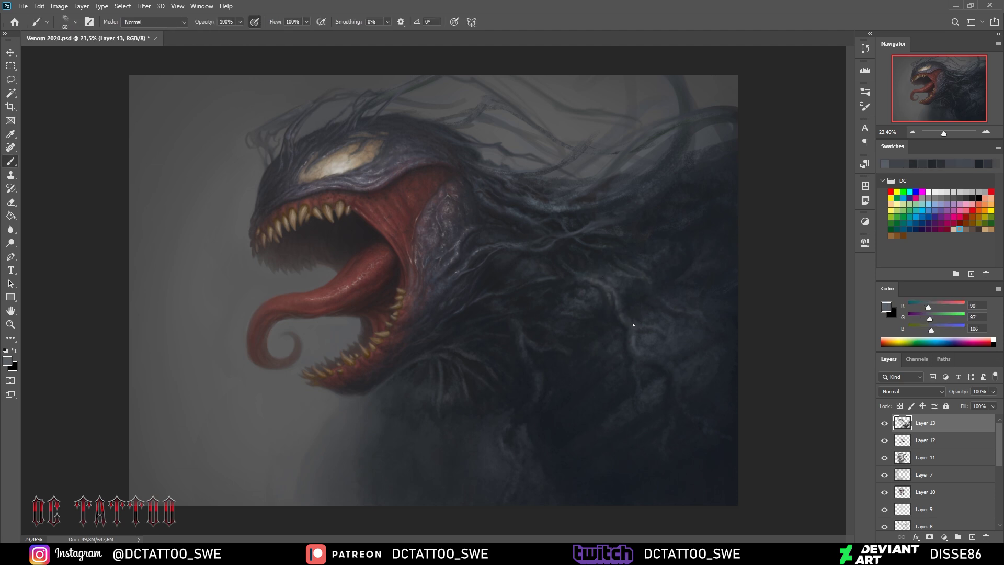
pyautogui.keyDown('alt'); pyautogui.click(671, 423); pyautogui.keyUp('alt')
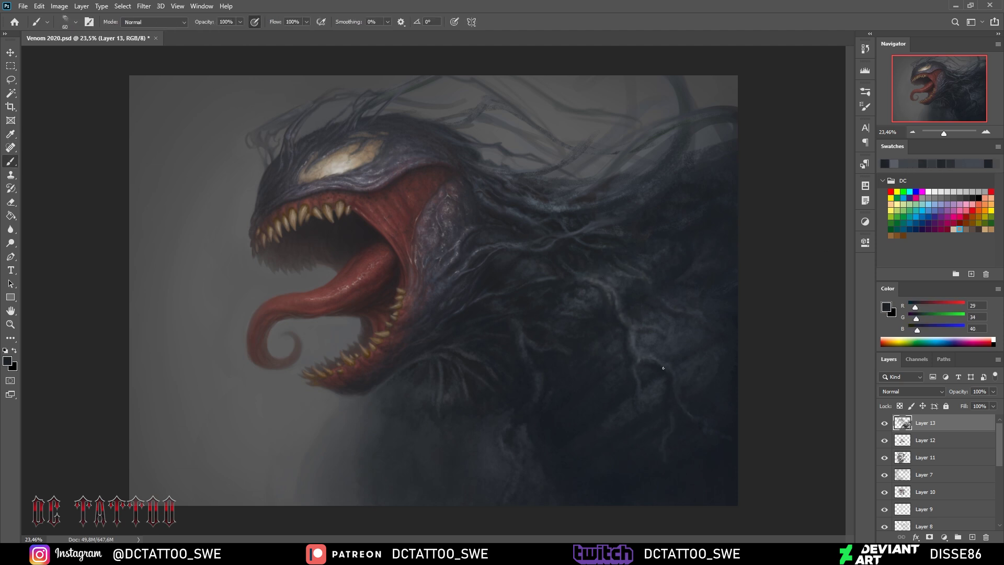
pyautogui.press('[')
pyautogui.keyDown('alt'); pyautogui.click(614, 358); pyautogui.keyUp('alt')
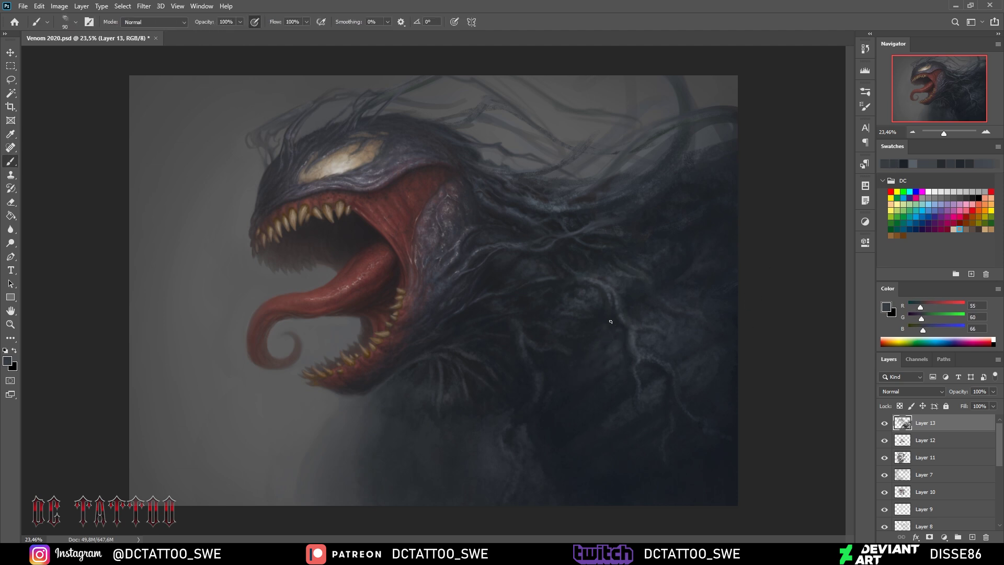
pyautogui.press('[')
pyautogui.keyDown('alt'); pyautogui.click(649, 361); pyautogui.keyUp('alt')
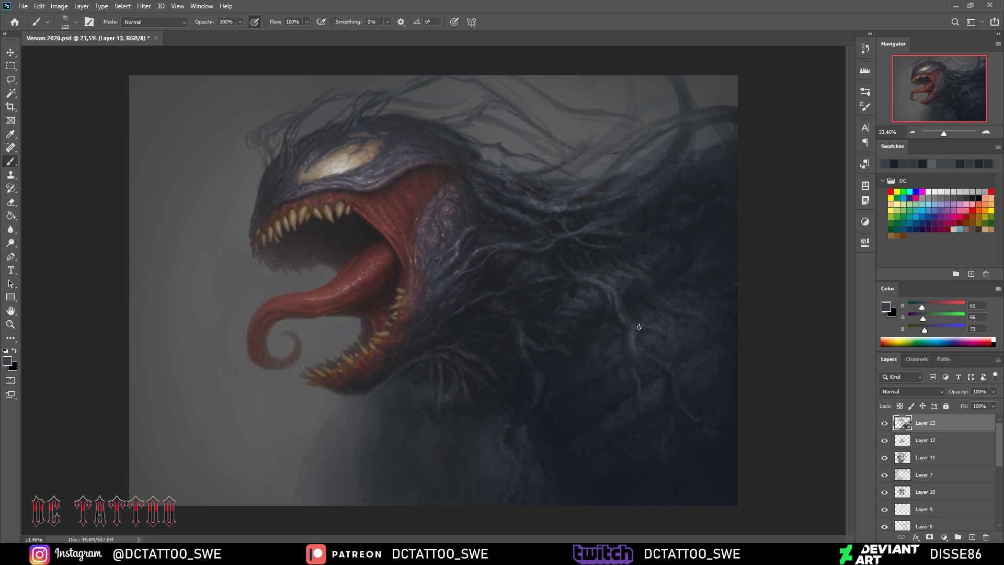
pyautogui.keyDown('alt'); pyautogui.click(695, 356); pyautogui.keyUp('alt')
pyautogui.press('[')
pyautogui.keyDown('alt'); pyautogui.click(590, 338); pyautogui.keyUp('alt')
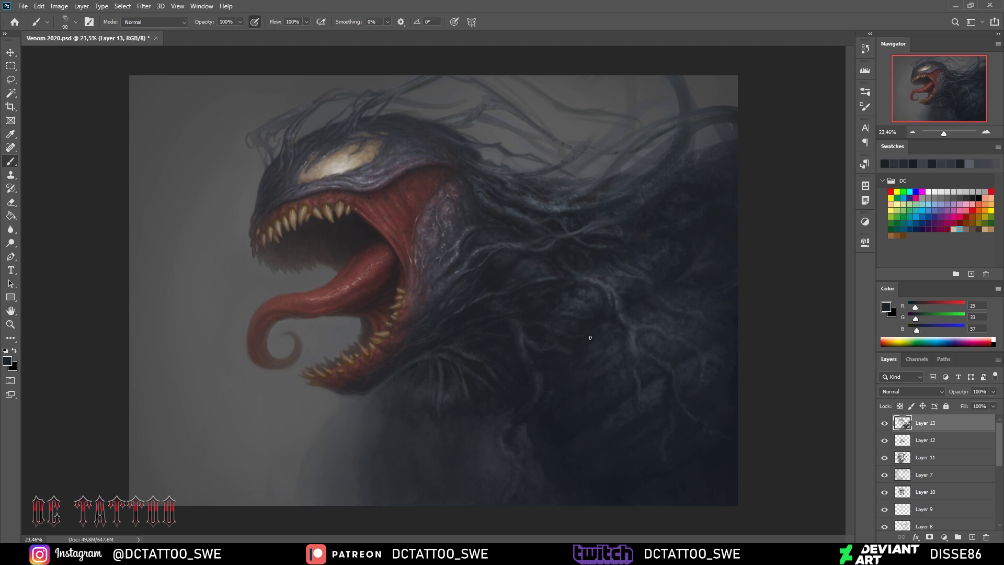
pyautogui.keyDown('alt'); pyautogui.click(568, 405); pyautogui.keyUp('alt')
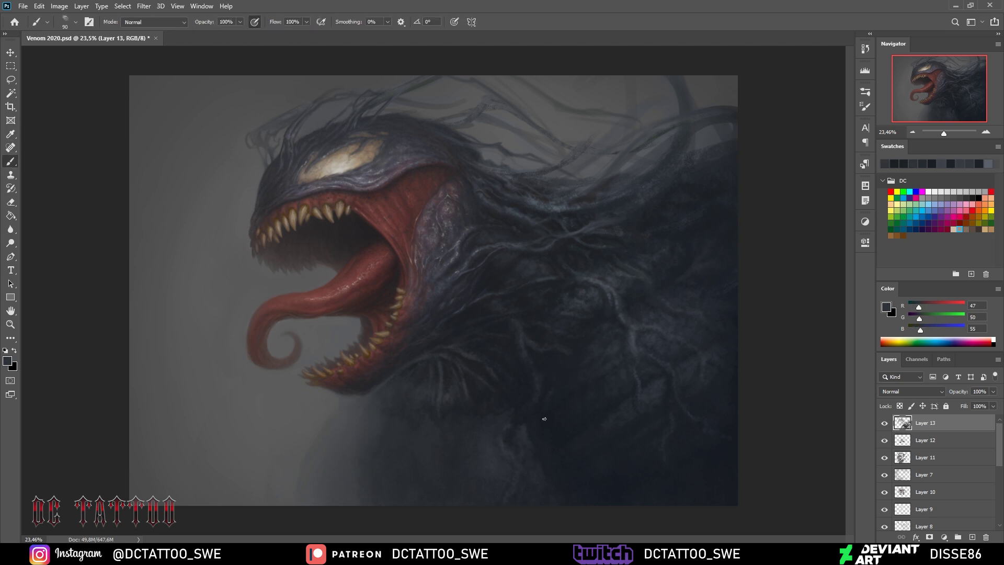
pyautogui.keyDown('alt'); pyautogui.click(626, 491); pyautogui.keyUp('alt')
# Blend the lower tendril mass into shadow with broad soft dark-grey strokes
pyautogui.press(']')
pyautogui.press(']')
pyautogui.press(']')
pyautogui.press(']')
pyautogui.press(']')
pyautogui.press(']')
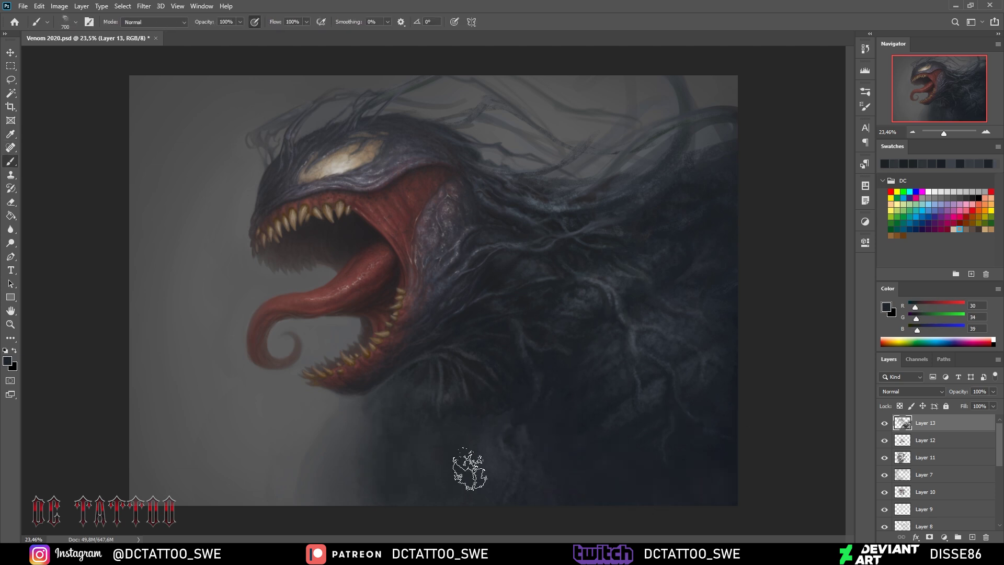
pyautogui.keyDown('alt'); pyautogui.click(538, 456); pyautogui.keyUp('alt')
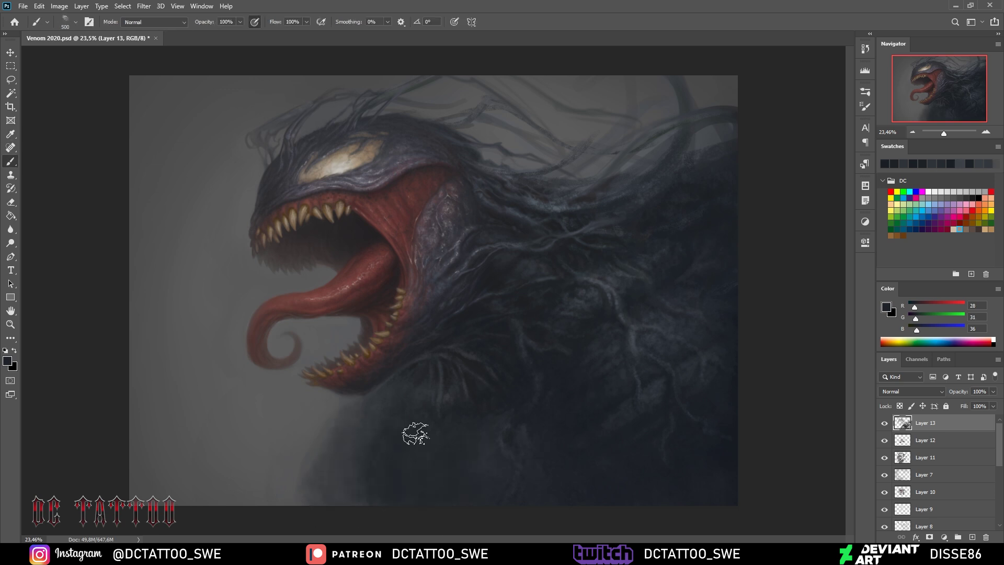
pyautogui.press('[')
pyautogui.press('[')
pyautogui.press('[')
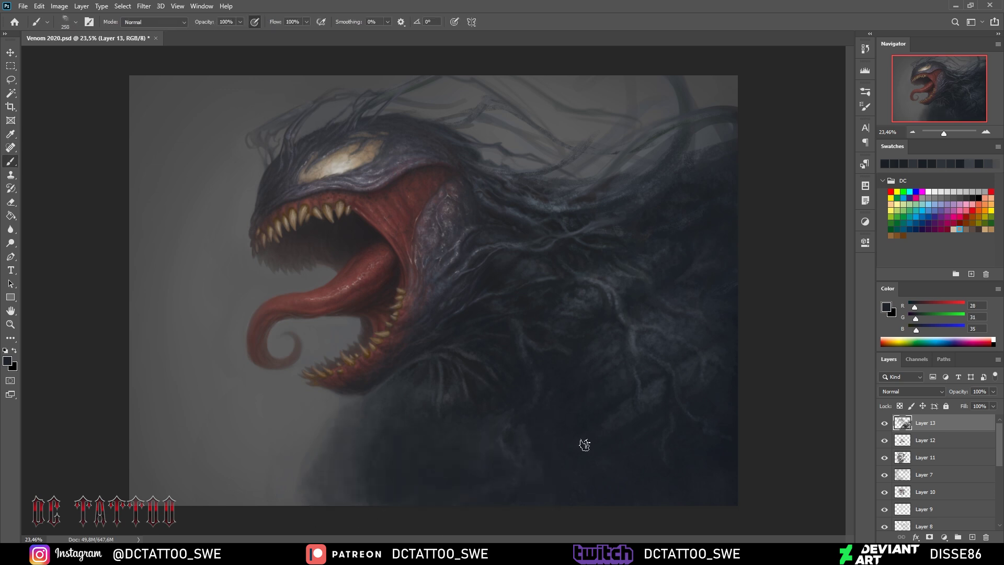
pyautogui.press(']')
pyautogui.press(']')
pyautogui.press(']')
pyautogui.press(']')
pyautogui.press(']')
pyautogui.press(']')
pyautogui.keyDown('alt'); pyautogui.click(252, 389); pyautogui.keyUp('alt')
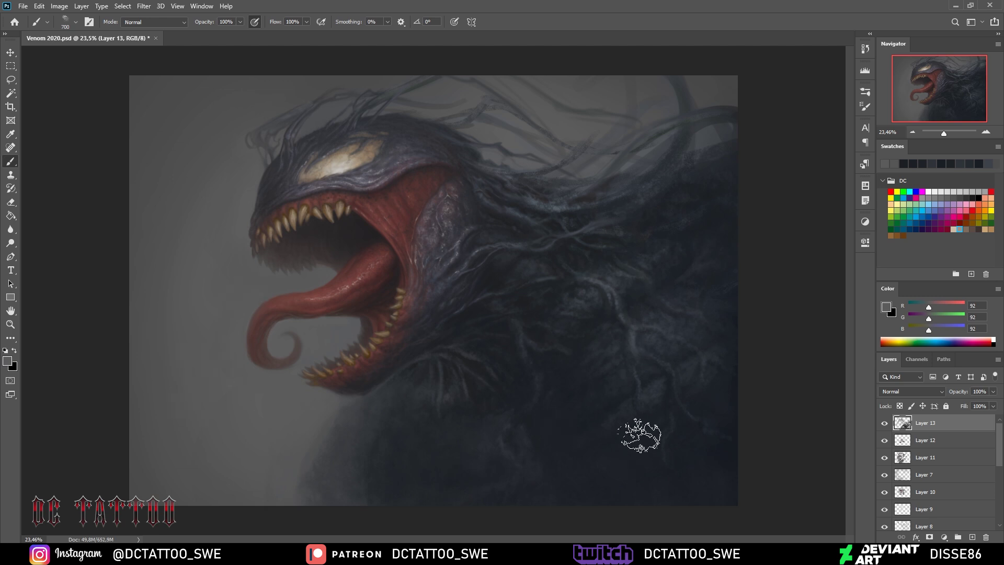
pyautogui.keyDown('alt'); pyautogui.click(647, 223); pyautogui.keyUp('alt')
pyautogui.press('[')
pyautogui.press('[')
pyautogui.press('[')
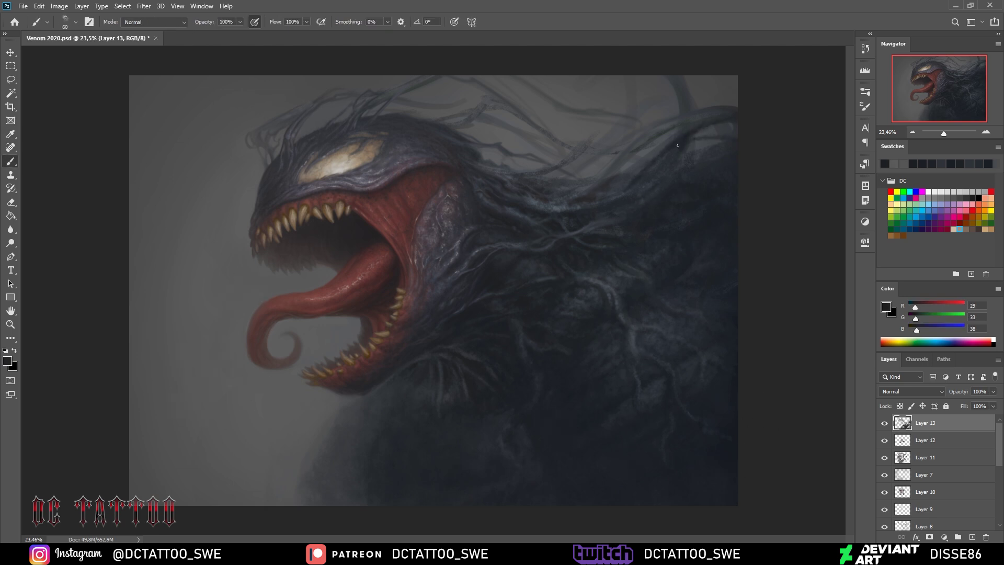
pyautogui.keyDown('alt'); pyautogui.click(647, 169); pyautogui.keyUp('alt')
pyautogui.keyDown('alt'); pyautogui.click(656, 163); pyautogui.keyUp('alt')
pyautogui.press(']')
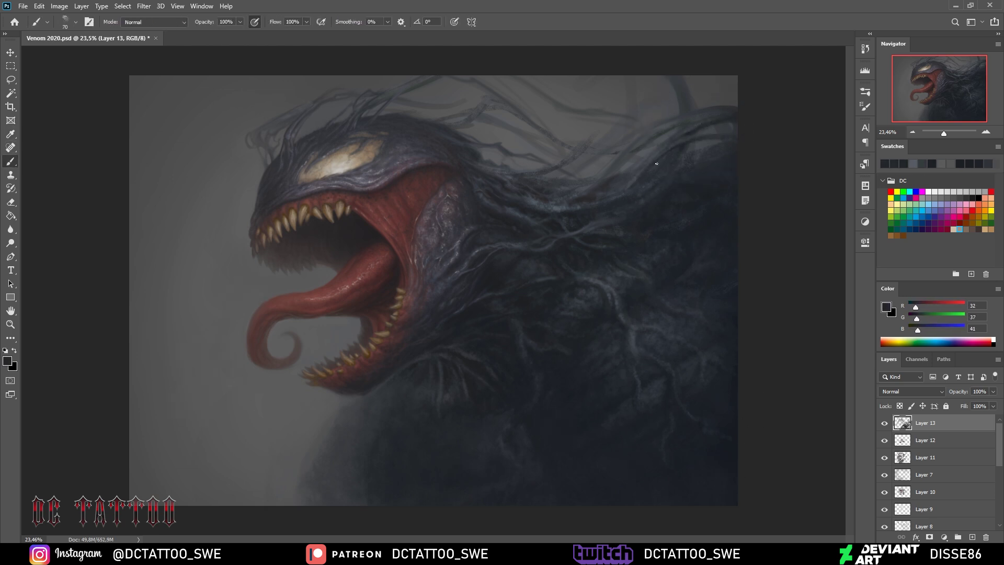
pyautogui.keyDown('alt'); pyautogui.click(529, 280); pyautogui.keyUp('alt')
pyautogui.press(']')
pyautogui.press(']')
pyautogui.press(']')
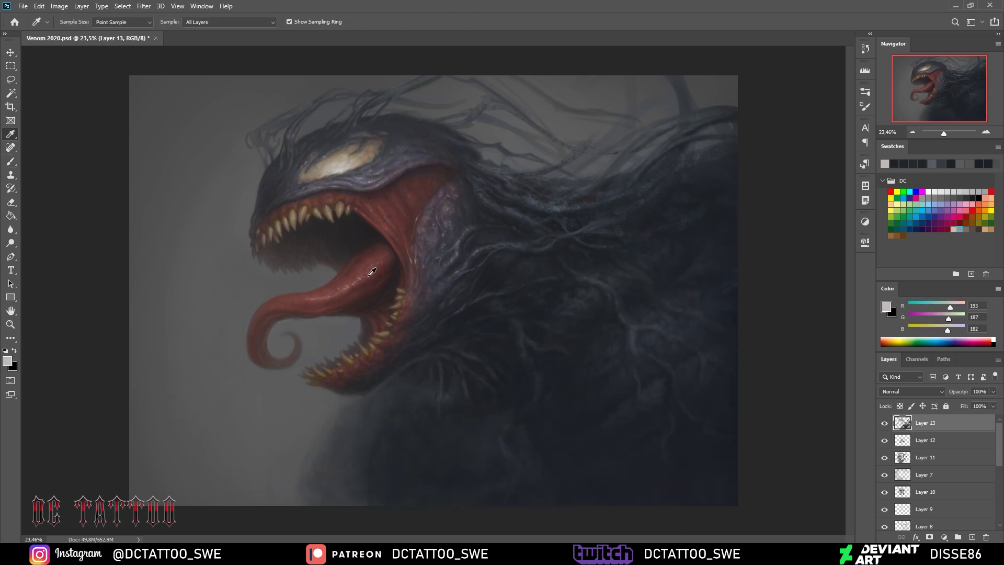
# Streak pale grey highlights on the tendrils, flip the canvas horizontally, and add Layer 14
pyautogui.keyDown('alt'); pyautogui.click(508, 244); pyautogui.keyUp('alt')
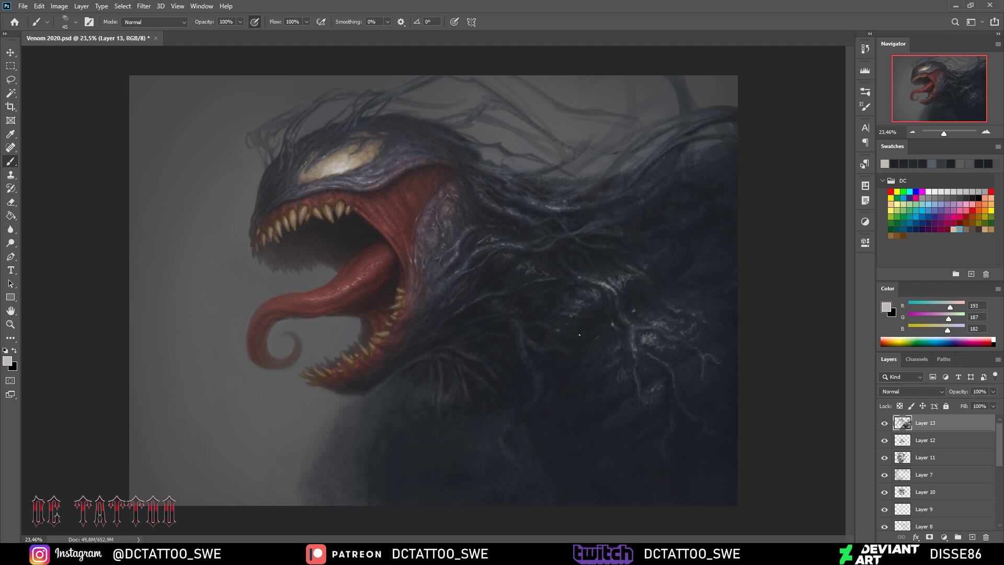
pyautogui.hotkey('ctrl', 'shift', 'h')
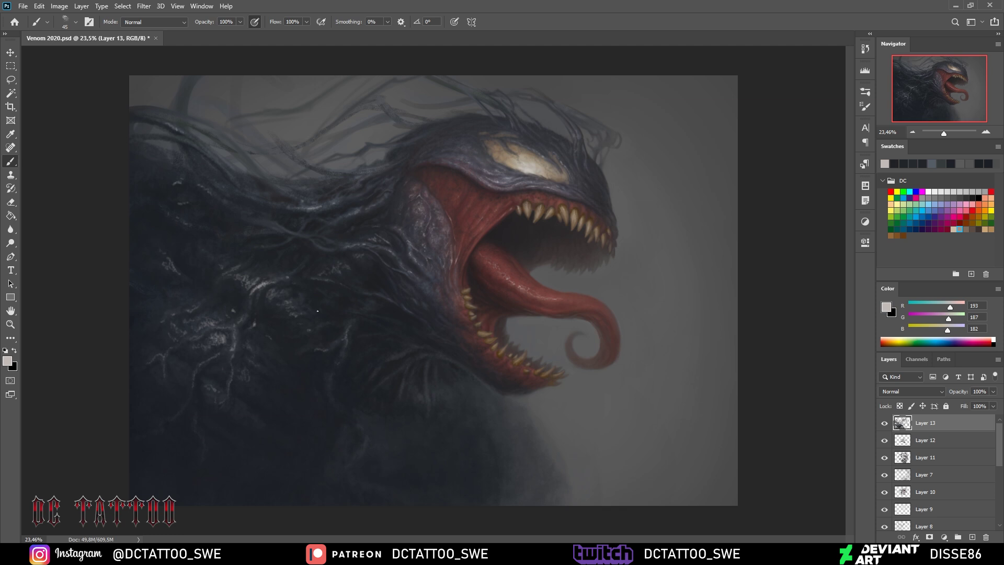
pyautogui.hotkey('ctrl', 'shift', 'n')
pyautogui.press('Return')
# Add Layer 15, try large mid-grey brush and eraser strokes, then hide it
pyautogui.press('x')
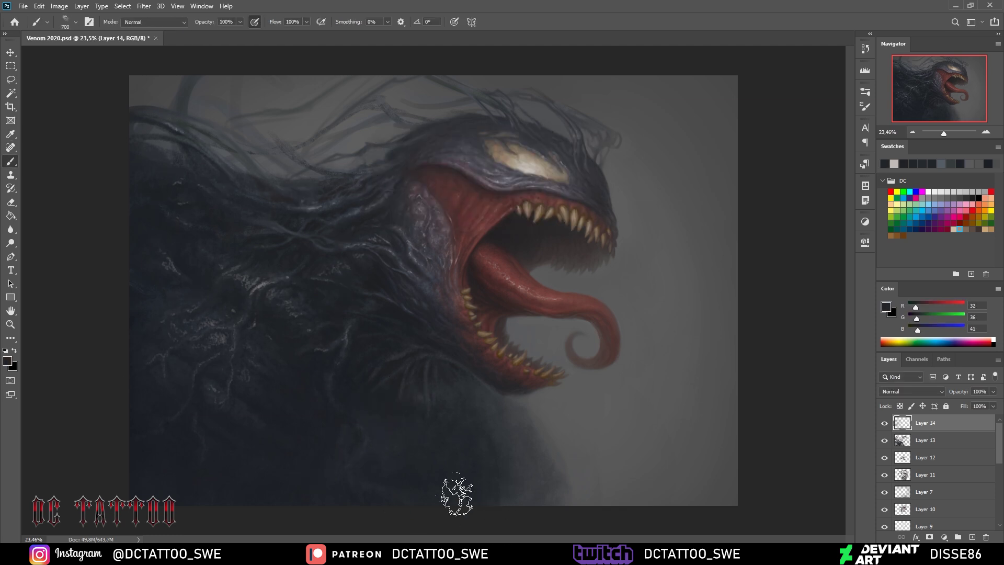
pyautogui.hotkey('ctrl', 'shift', 'n')
pyautogui.press('Return')
pyautogui.press(']')
pyautogui.press(']')
pyautogui.press(']')
pyautogui.keyDown('alt'); pyautogui.click(658, 270); pyautogui.keyUp('alt')
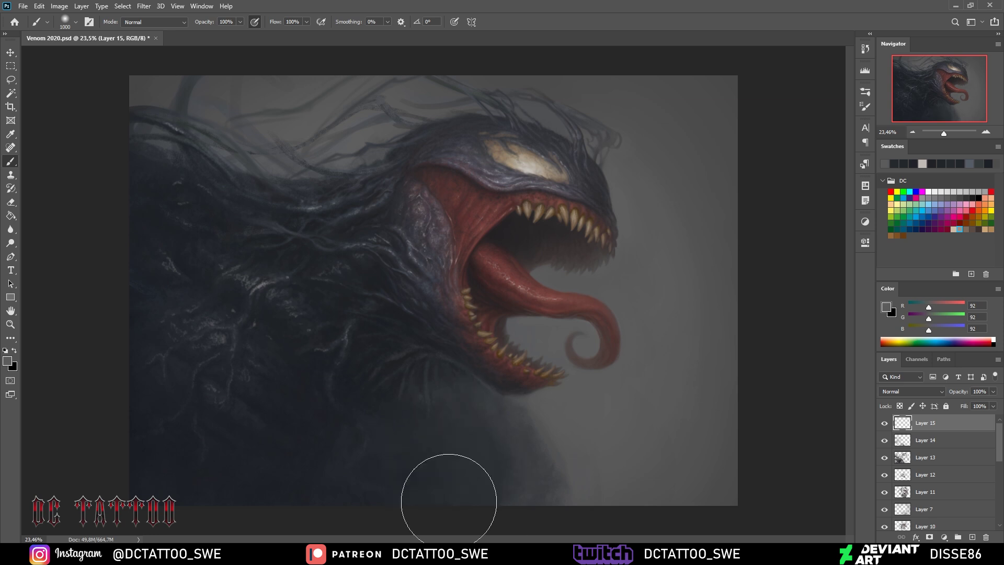
pyautogui.press('e')
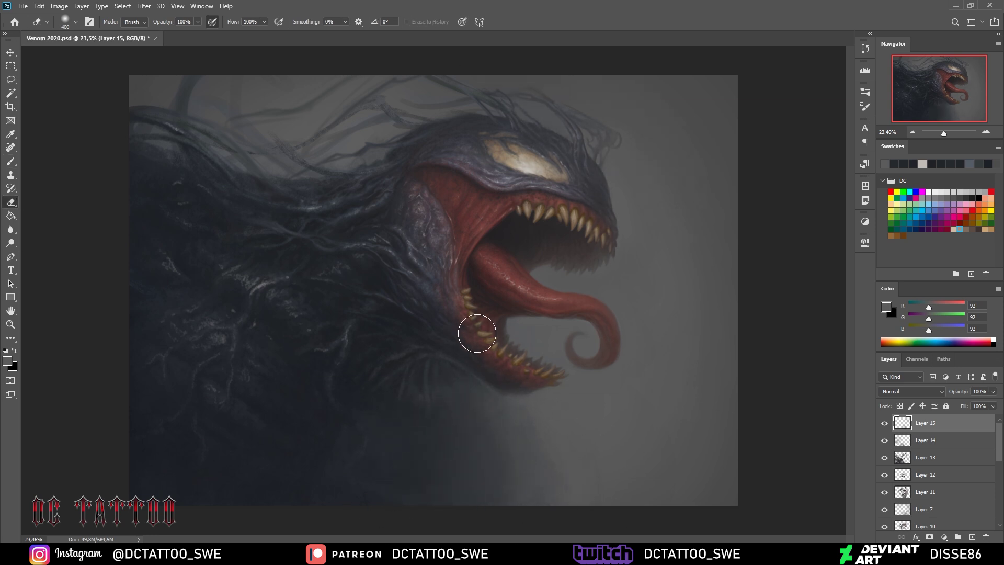
pyautogui.press(']')
pyautogui.press(']')
pyautogui.press(']')
pyautogui.click(884, 425)
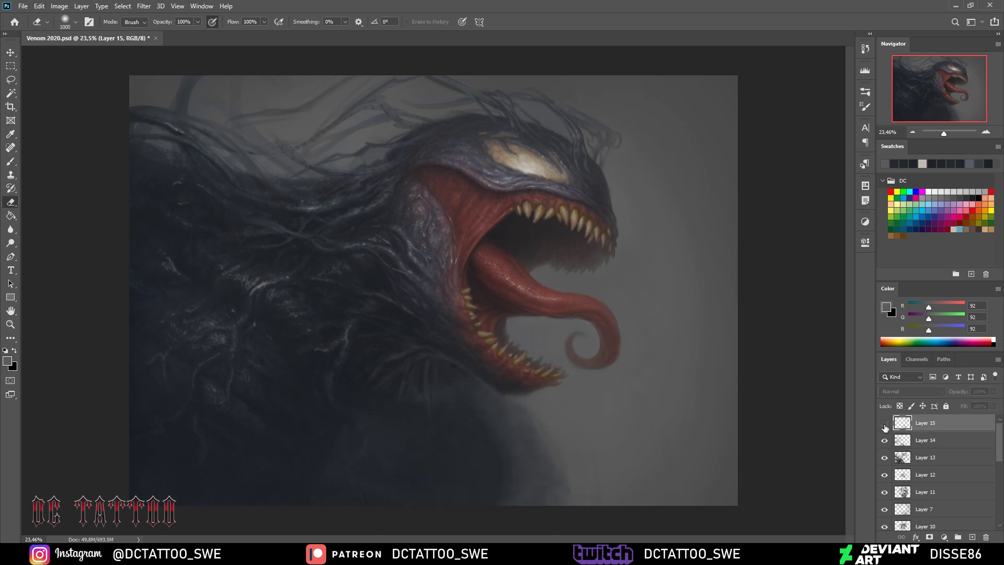
# Group the painting layers into Group 1 and add a new layer above it
pyautogui.hotkey('ctrl', 'alt', 'a')
pyautogui.hotkey('ctrl', 'g')
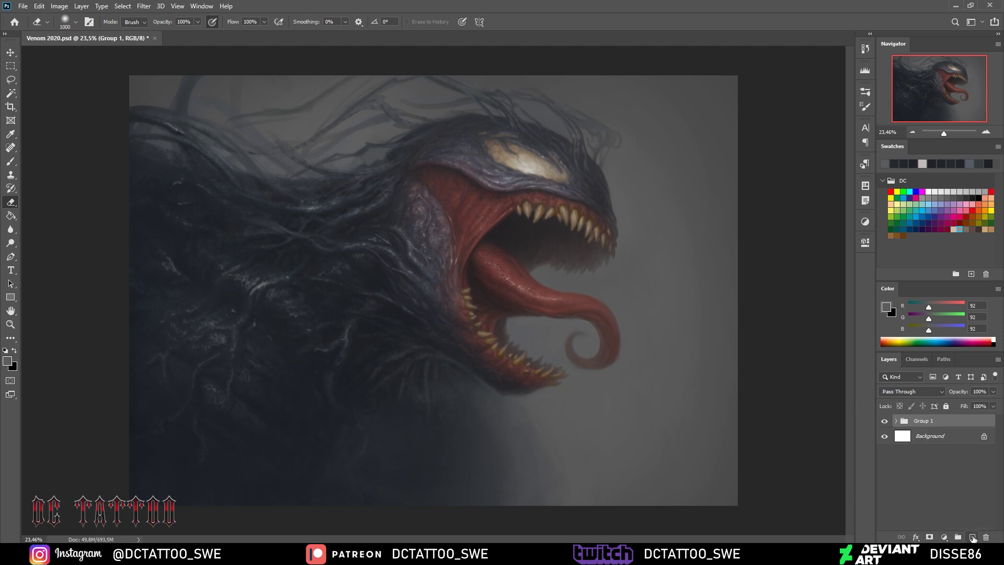
pyautogui.click(973, 538)
# Paint muted purplish strands over the tendril body on Layer 16
pyautogui.press('b')
pyautogui.keyDown('alt'); pyautogui.click(243, 281); pyautogui.keyUp('alt')
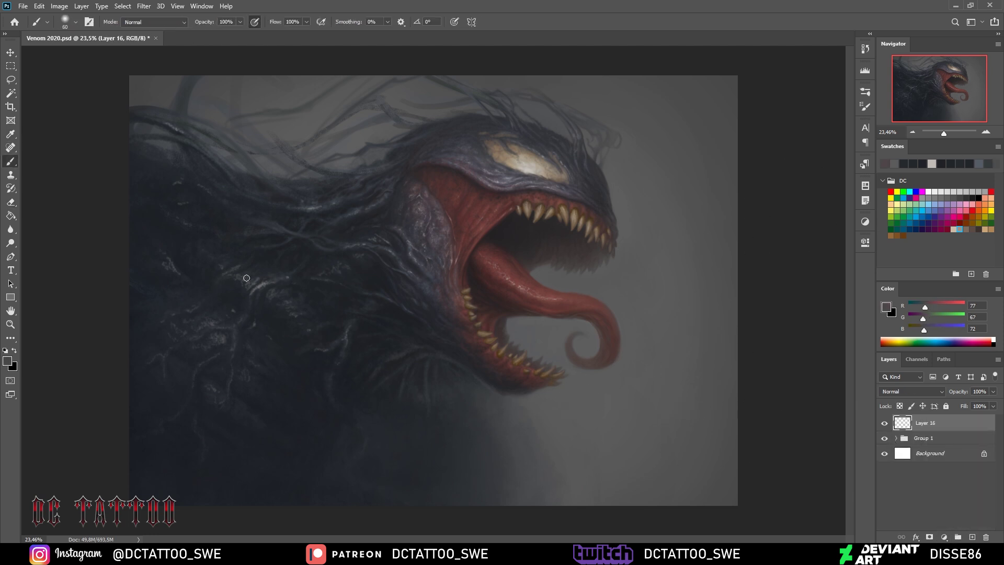
pyautogui.press(']')
pyautogui.press(']')
pyautogui.press(']')
pyautogui.moveTo(230, 406); pyautogui.dragTo(309, 282)
pyautogui.moveTo(272, 223); pyautogui.dragTo(305, 189)
pyautogui.press('[')
pyautogui.press('[')
pyautogui.press('[')
pyautogui.press('[')
pyautogui.press('[')
pyautogui.press('[')
# Erase excess strokes and add Layer 17 in Overlay blend mode
pyautogui.keyDown('alt'); pyautogui.click(515, 395); pyautogui.keyUp('alt')
pyautogui.press(']')
pyautogui.press(']')
pyautogui.press(']')
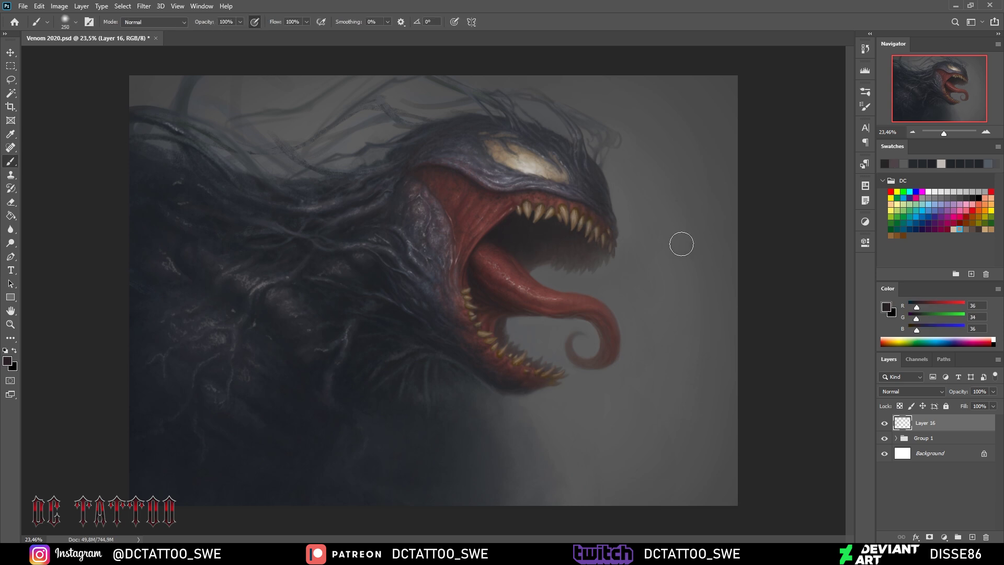
pyautogui.press('e')
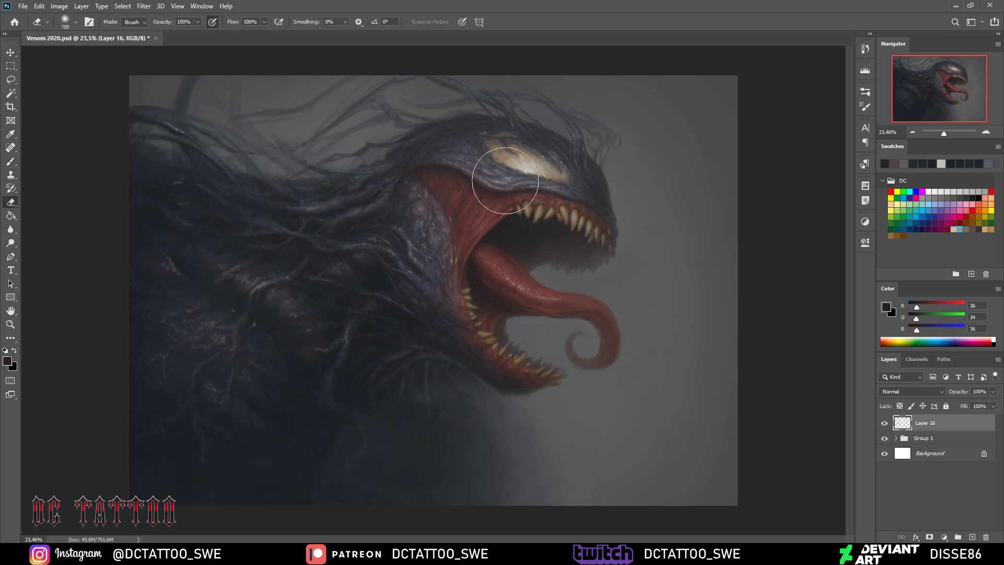
pyautogui.hotkey('ctrl', 'shift', 'n')
pyautogui.click(913, 391)
# Brush warm beige Overlay light over the mouth, upper head, jaw, tongue and tendrils
pyautogui.click(900, 424)
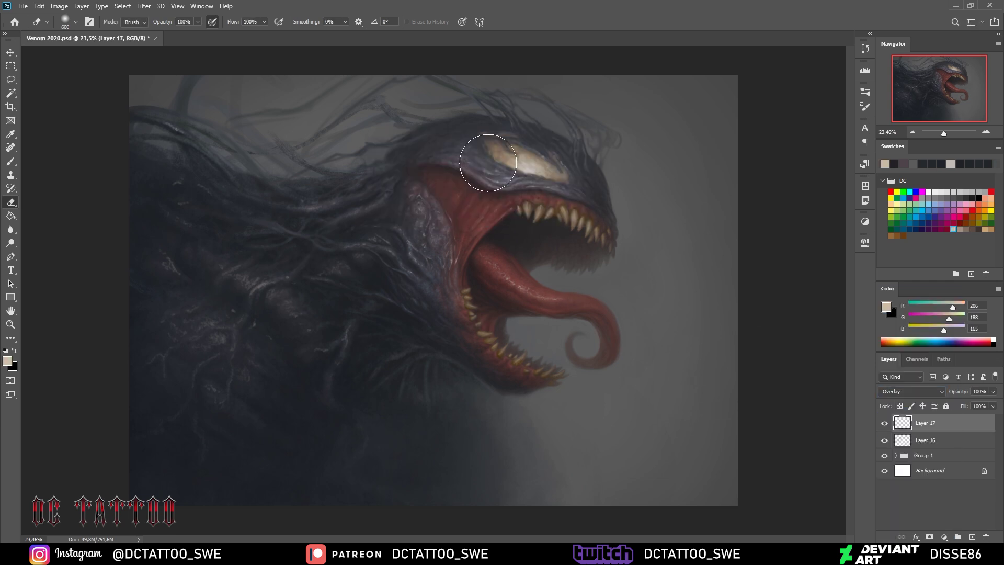
pyautogui.press('b')
pyautogui.keyDown('alt'); pyautogui.click(523, 157); pyautogui.keyUp('alt')
pyautogui.moveTo(474, 220); pyautogui.dragTo(429, 292)
pyautogui.moveTo(445, 146); pyautogui.dragTo(575, 172)
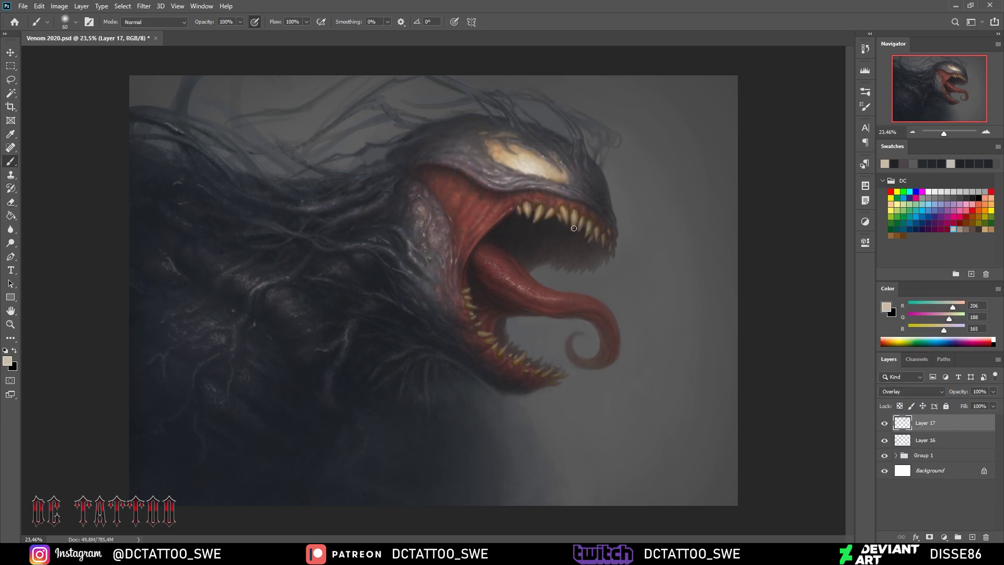
pyautogui.press('[')
pyautogui.press('[')
pyautogui.press('[')
pyautogui.moveTo(503, 344); pyautogui.dragTo(518, 366)
pyautogui.moveTo(489, 259); pyautogui.dragTo(570, 309)
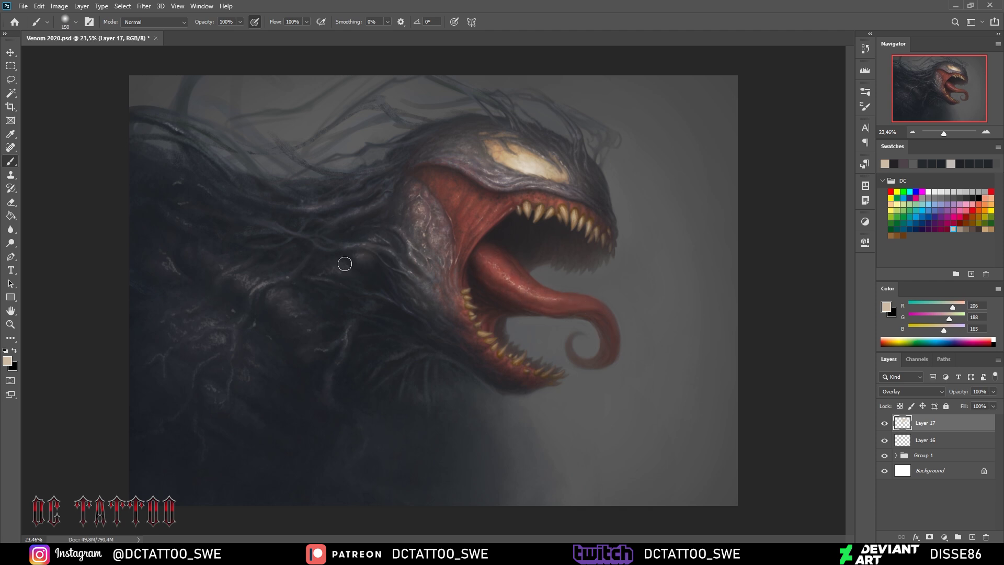
pyautogui.press(']')
pyautogui.press(']')
pyautogui.press(']')
# Erase excess overlay light near the upper mouth and set Layer 17 opacity to 67%
pyautogui.press('e')
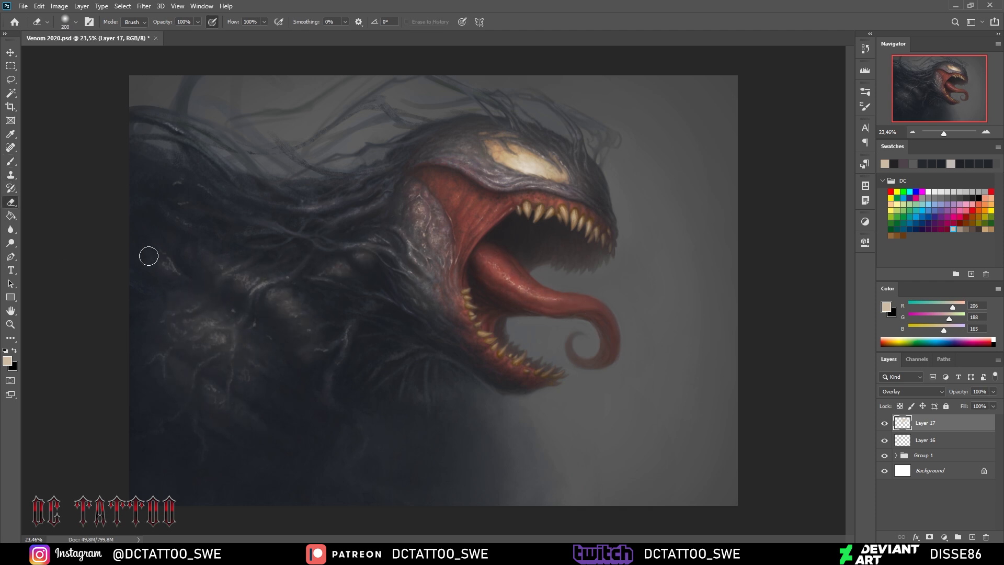
pyautogui.press('b')
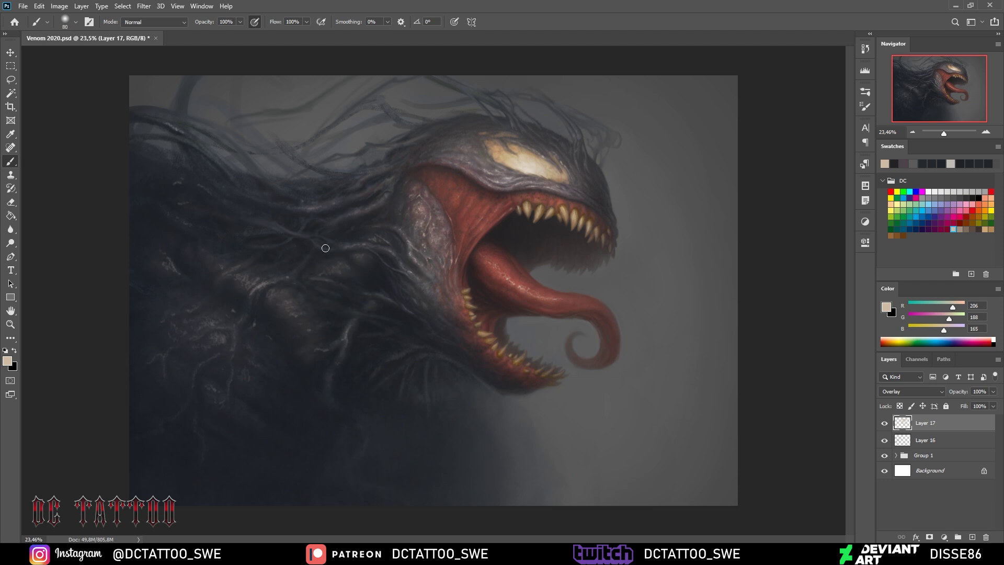
pyautogui.press('e')
pyautogui.press('[')
pyautogui.press('[')
pyautogui.press('[')
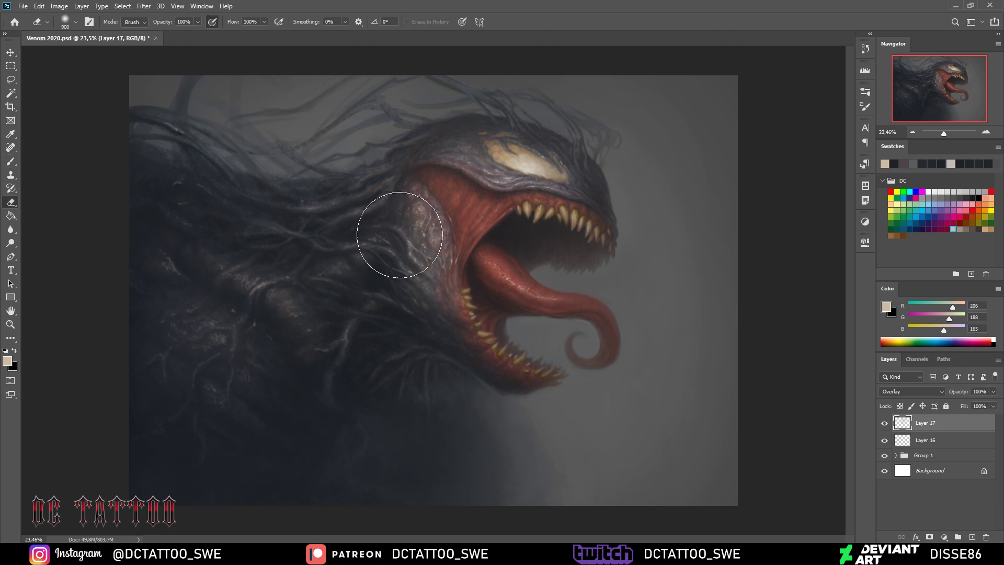
pyautogui.press('[')
pyautogui.press('[')
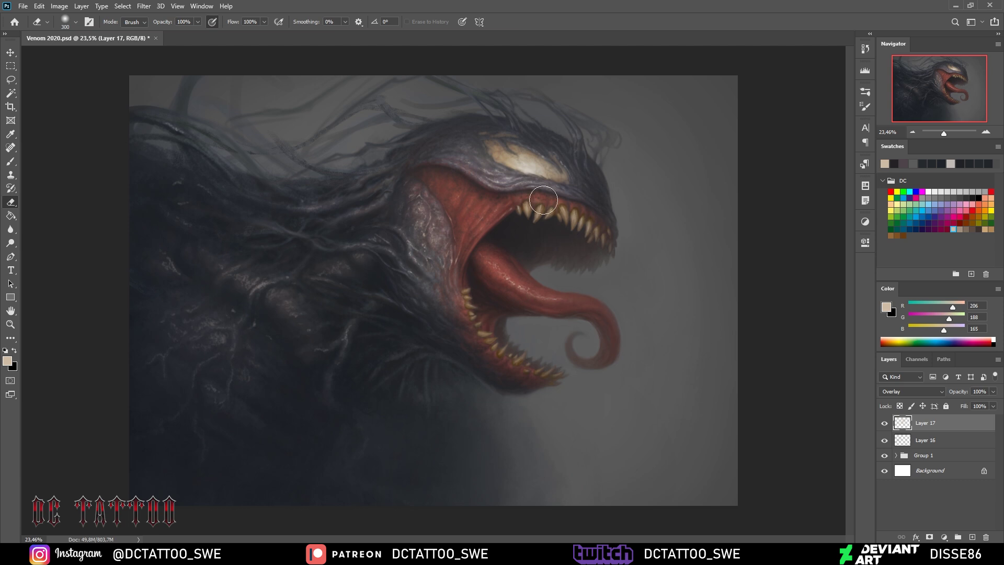
pyautogui.moveTo(966, 393); pyautogui.dragTo(948, 392)
pyautogui.press('b')
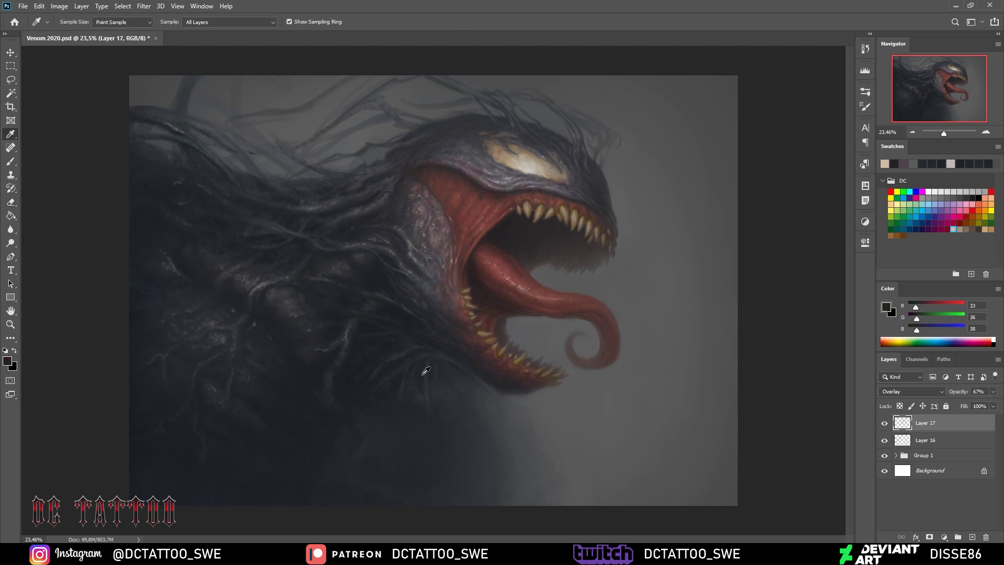
# Resample warm beige and muted red, and dab faint red light below the jaw
pyautogui.hotkey('ctrl', 'shift', 'n')
pyautogui.press('Escape')
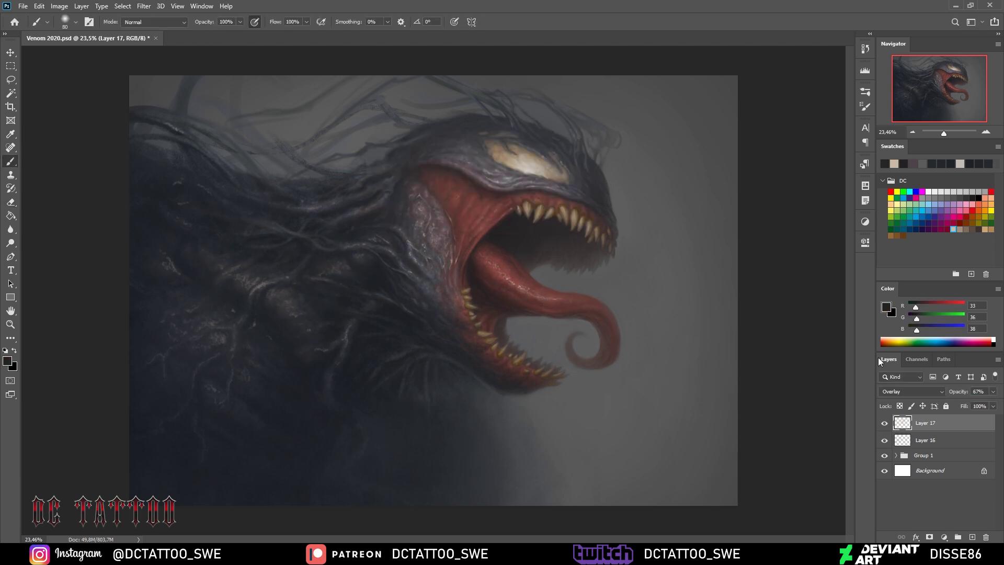
pyautogui.keyDown('alt'); pyautogui.click(499, 153); pyautogui.keyUp('alt')
pyautogui.press('[')
pyautogui.press('[')
pyautogui.press('[')
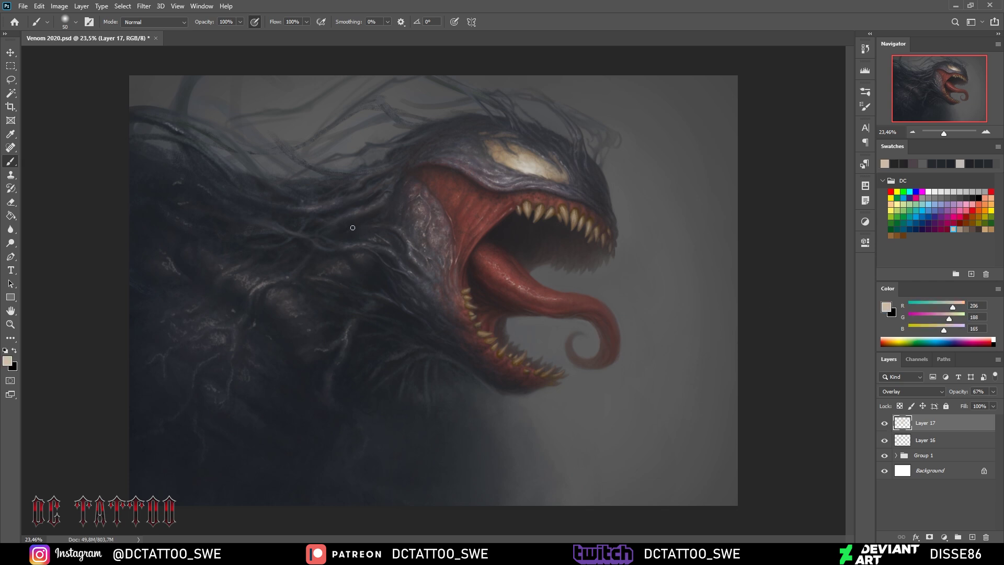
pyautogui.press('[')
pyautogui.press('[')
pyautogui.press('[')
pyautogui.press('[')
pyautogui.press(']')
pyautogui.press(']')
pyautogui.press(']')
pyautogui.keyDown('alt'); pyautogui.click(505, 325); pyautogui.keyUp('alt')
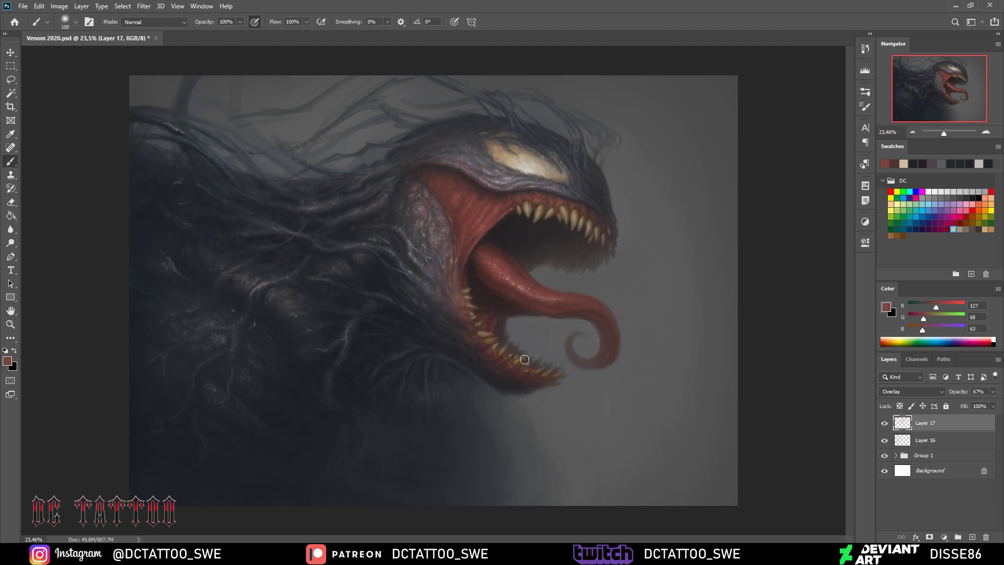
pyautogui.press(']')
pyautogui.press(']')
pyautogui.press(']')
pyautogui.press(']')
pyautogui.click(280, 370)
# Add a new Normal Layer 18 and pick a deep red from the mouth
pyautogui.hotkey('ctrl', 'shift', 'alt', 'n')
pyautogui.keyDown('alt'); pyautogui.click(496, 268); pyautogui.keyUp('alt')
pyautogui.press('[')
pyautogui.press('[')
pyautogui.press('[')
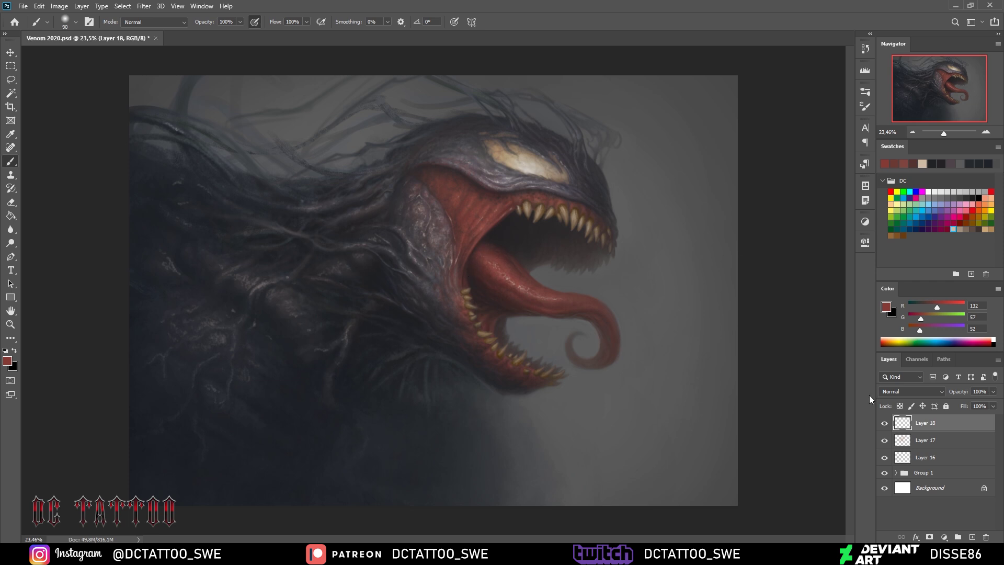
# Paint fine dark-grey and pale strands over the tendrils behind the cheek on Layer 18
pyautogui.press('e')
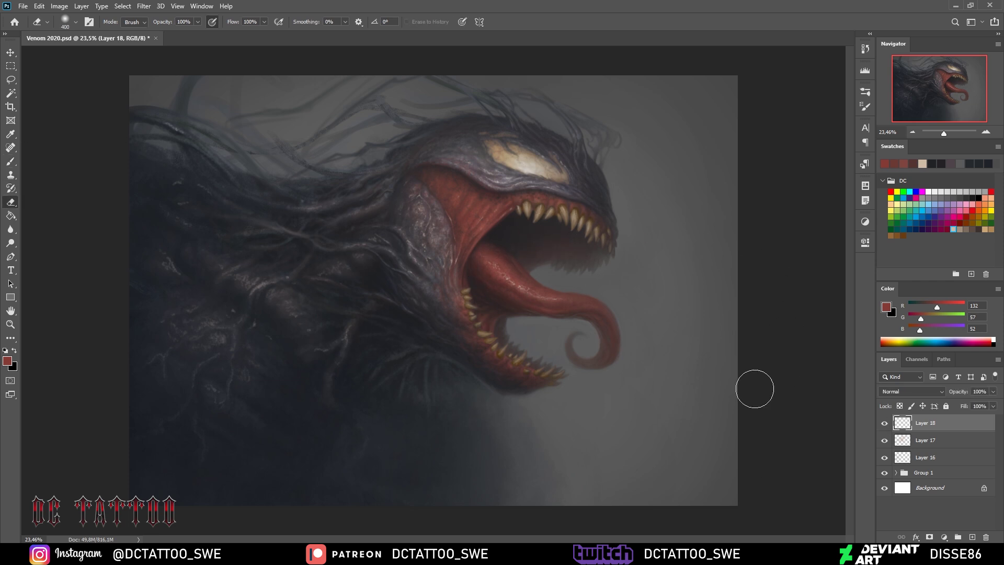
pyautogui.scroll(5, 515, 248)
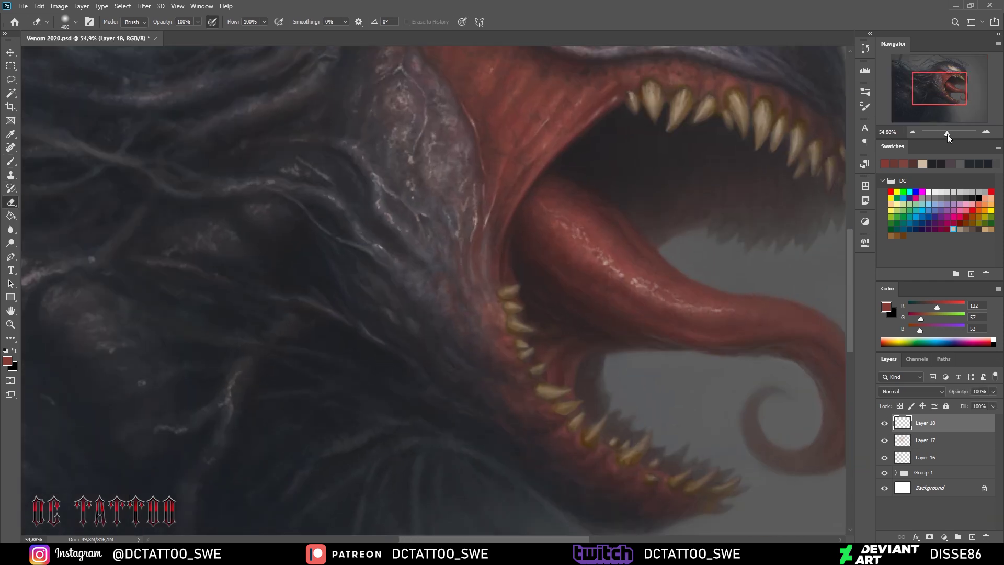
pyautogui.press('i')
pyautogui.click(515, 247)
pyautogui.press('b')
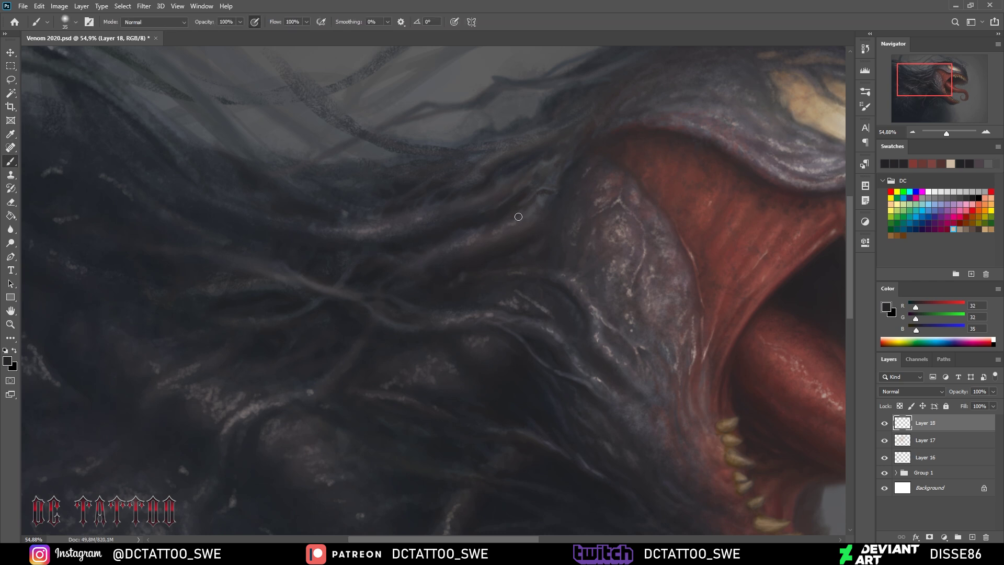
pyautogui.keyDown('alt'); pyautogui.click(483, 242); pyautogui.keyUp('alt')
pyautogui.press('[')
pyautogui.press('[')
pyautogui.press('[')
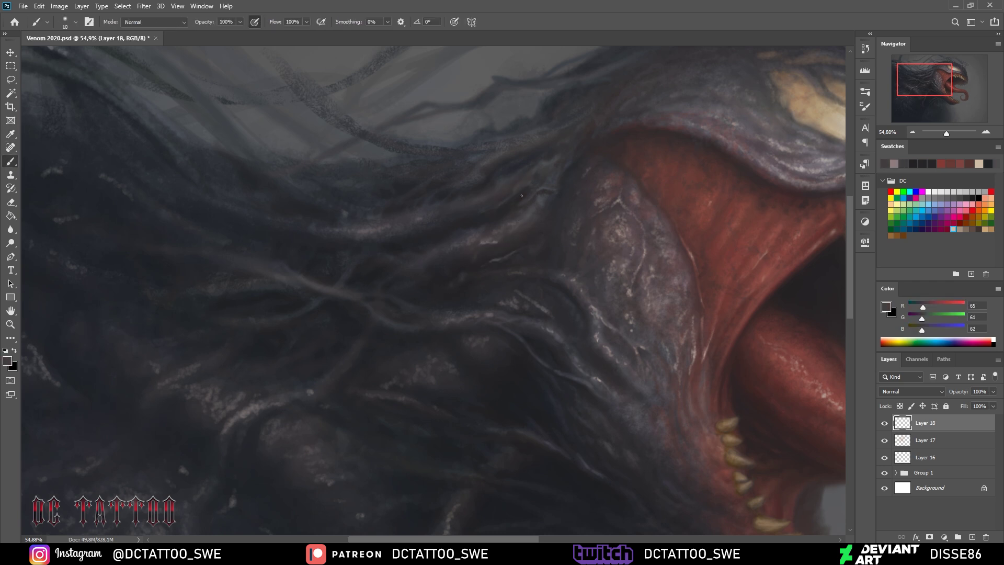
pyautogui.keyDown('alt'); pyautogui.click(484, 242); pyautogui.keyUp('alt')
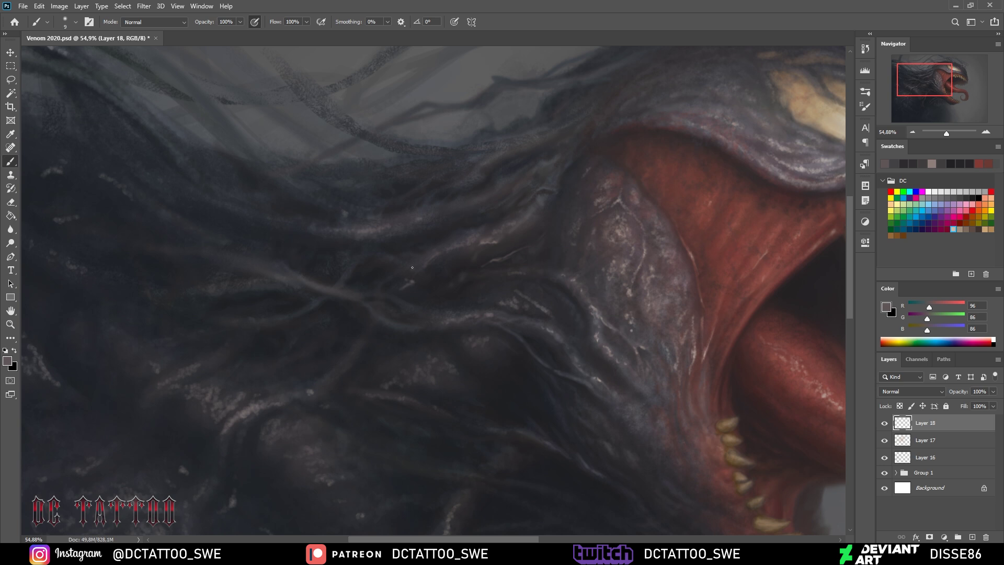
pyautogui.keyDown('alt'); pyautogui.click(450, 253); pyautogui.keyUp('alt')
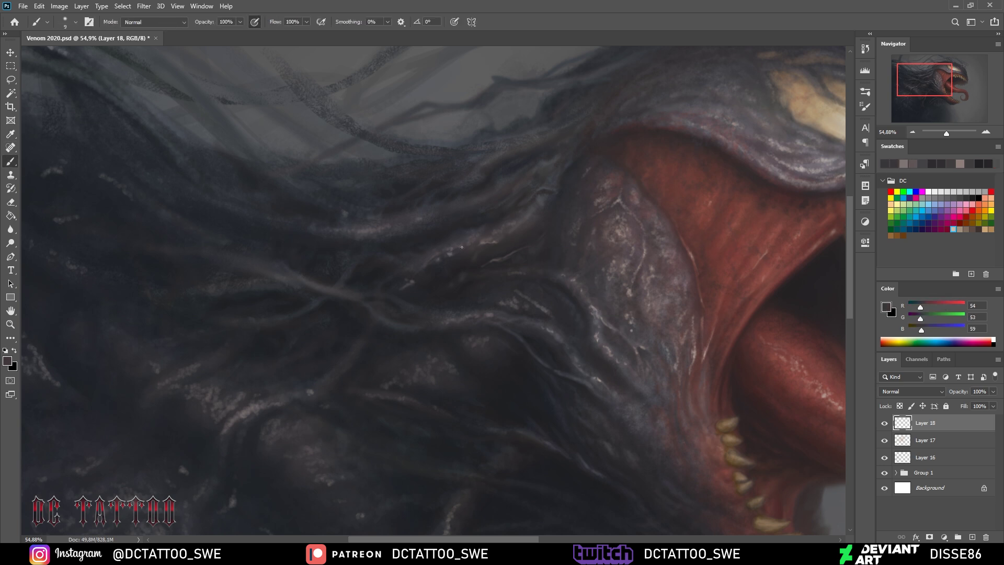
pyautogui.keyDown('alt'); pyautogui.click(433, 267); pyautogui.keyUp('alt')
pyautogui.moveTo(433, 267); pyautogui.dragTo(287, 285)
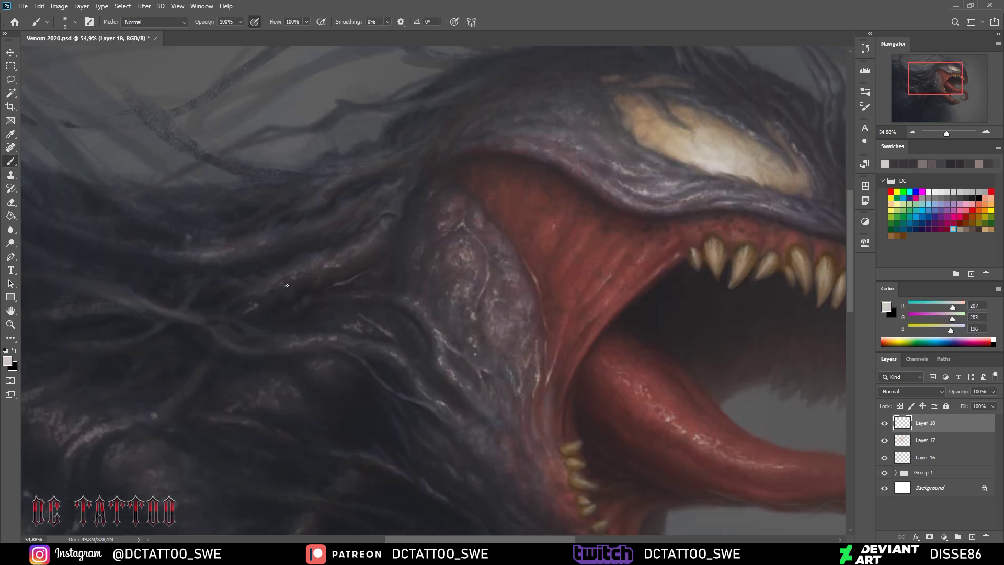
# Paint darker, more defined strands into the tendril mass behind the jaw with sampled mid and near-black greys
pyautogui.keyDown('alt'); pyautogui.click(228, 282); pyautogui.keyUp('alt')
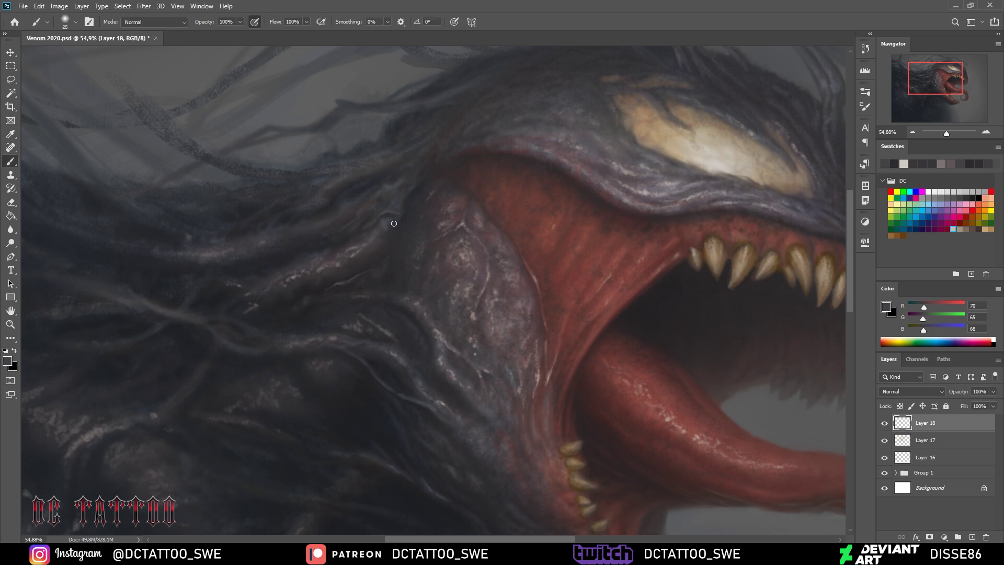
pyautogui.keyDown('alt'); pyautogui.click(308, 288); pyautogui.keyUp('alt')
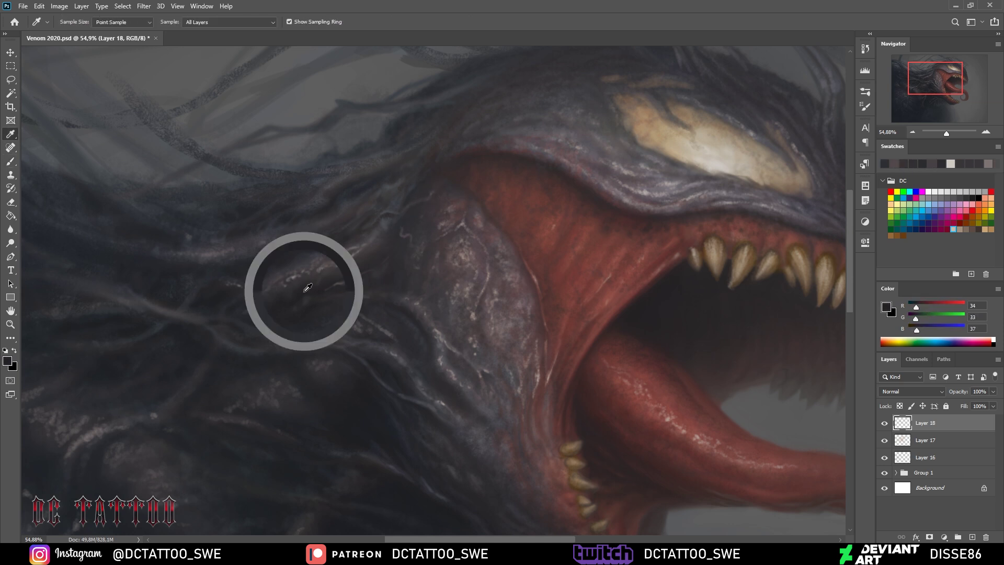
pyautogui.keyDown('alt'); pyautogui.click(366, 261); pyautogui.keyUp('alt')
pyautogui.press(']')
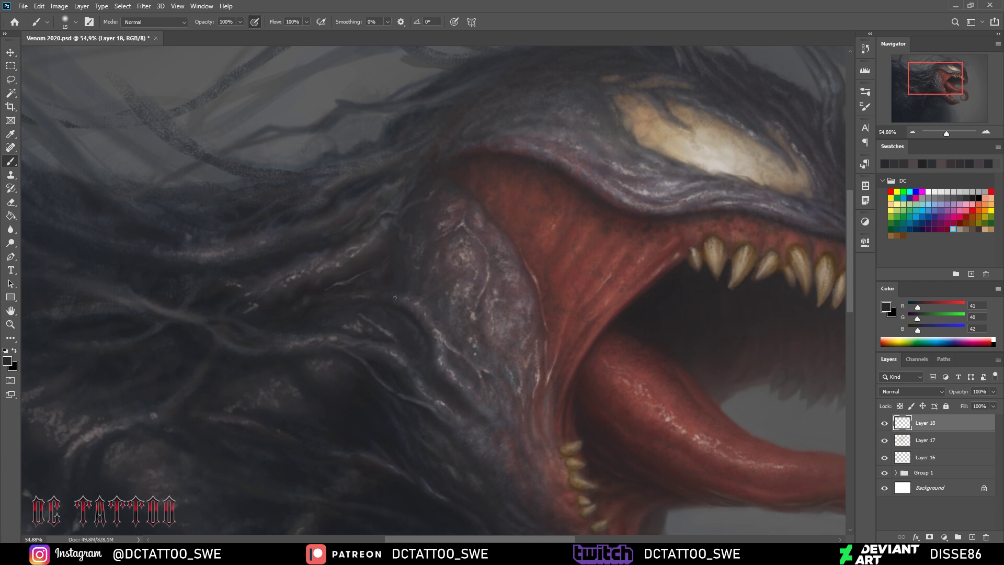
pyautogui.keyDown('alt'); pyautogui.click(394, 308); pyautogui.keyUp('alt')
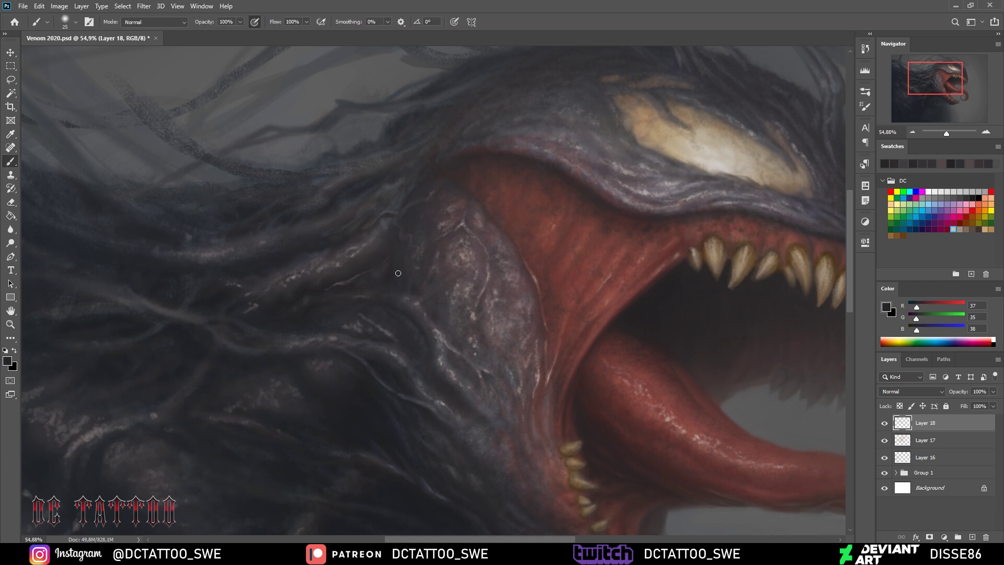
pyautogui.press(']')
pyautogui.press(']')
pyautogui.press(']')
pyautogui.press(']')
pyautogui.press(']')
pyautogui.keyDown('alt'); pyautogui.click(328, 329); pyautogui.keyUp('alt')
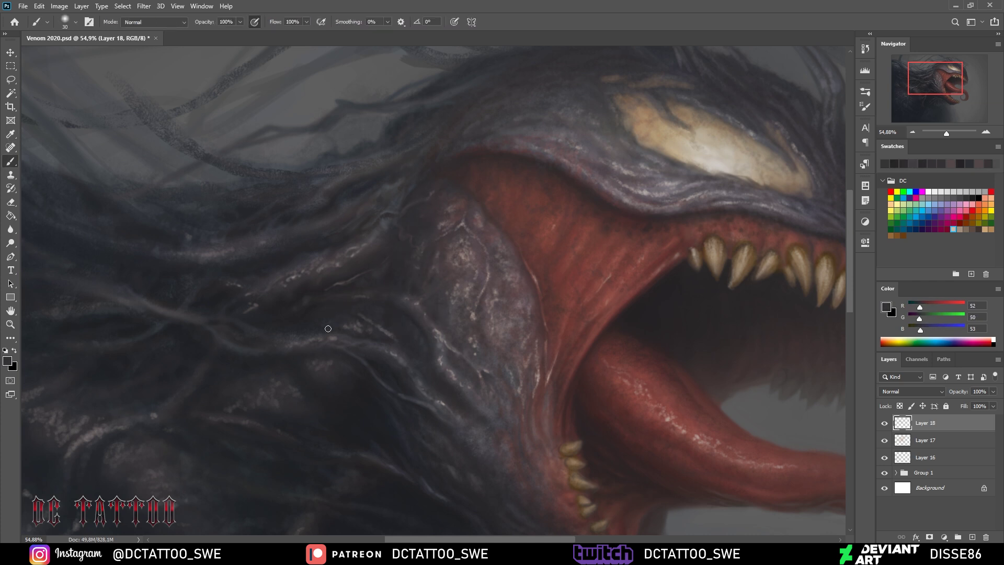
pyautogui.keyDown('alt'); pyautogui.click(382, 289); pyautogui.keyUp('alt')
pyautogui.press('[')
pyautogui.press('[')
pyautogui.press('[')
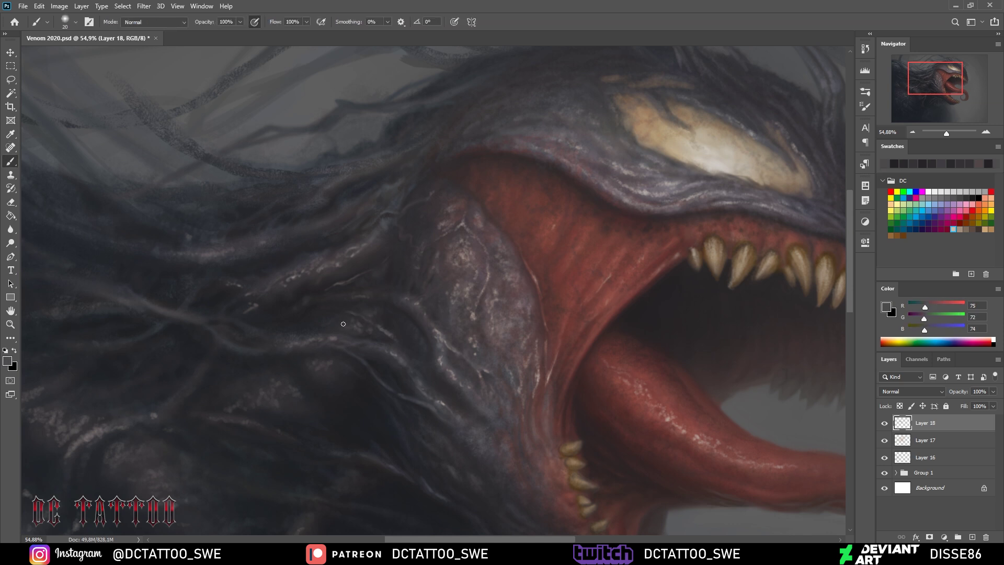
pyautogui.press(']')
pyautogui.press(']')
pyautogui.press(']')
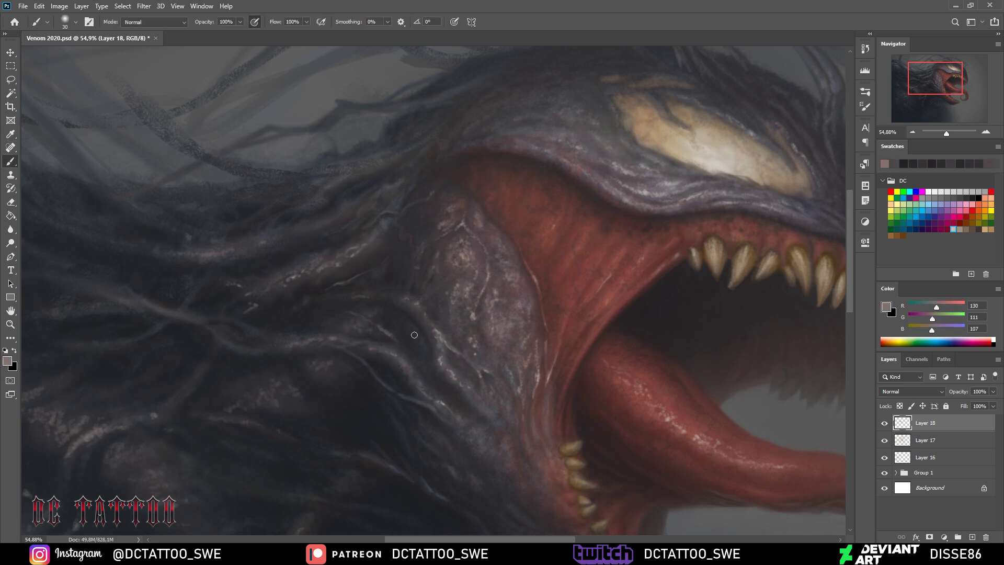
# Deepen the shadows between the lower tendrils with near-black tones
pyautogui.keyDown('alt'); pyautogui.click(413, 379); pyautogui.keyUp('alt')
pyautogui.press('[')
pyautogui.press('[')
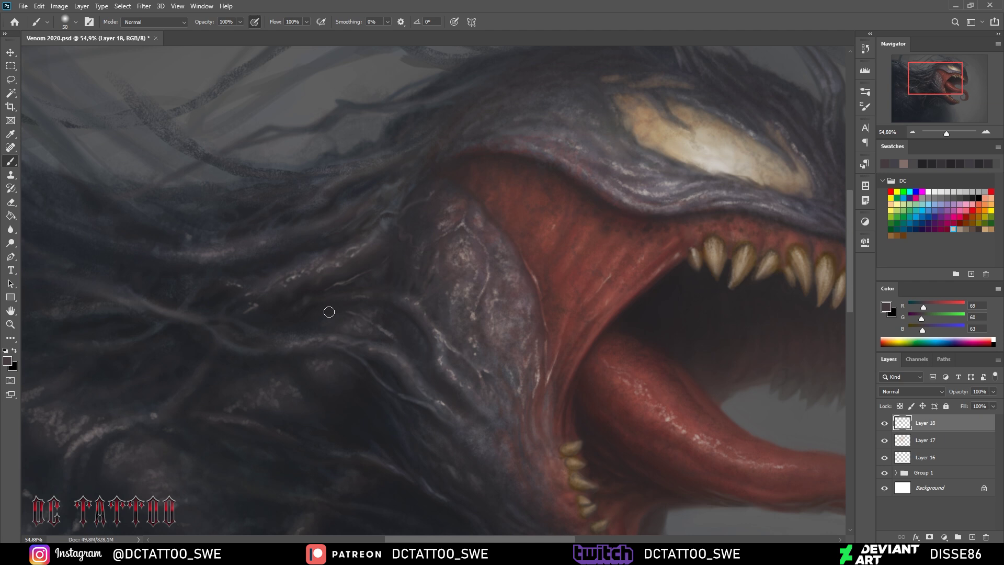
pyautogui.keyDown('alt'); pyautogui.click(295, 379); pyautogui.keyUp('alt')
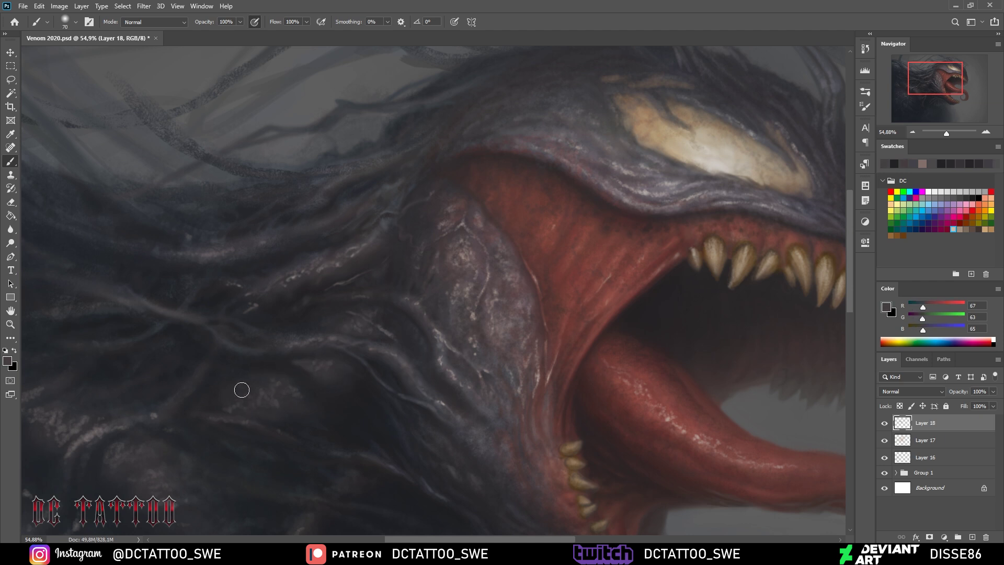
pyautogui.keyDown('alt'); pyautogui.click(367, 385); pyautogui.keyUp('alt')
pyautogui.keyDown('alt'); pyautogui.click(280, 361); pyautogui.keyUp('alt')
pyautogui.press('[')
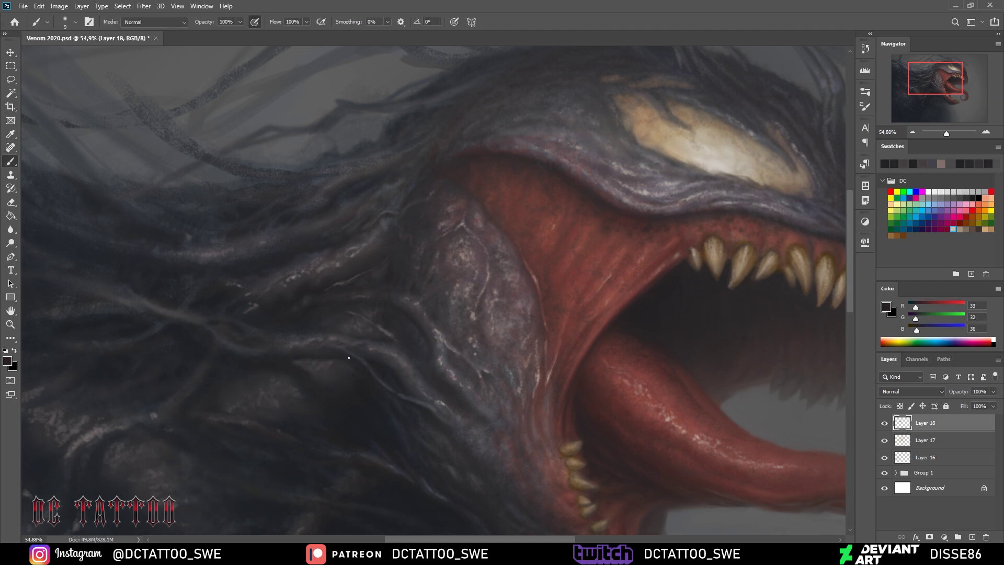
pyautogui.press('[')
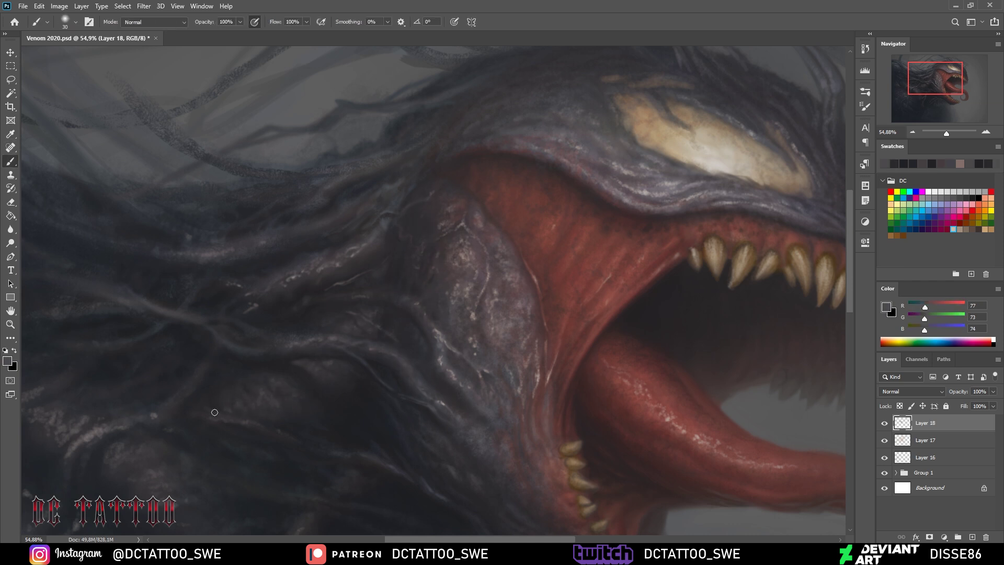
pyautogui.keyDown('alt'); pyautogui.click(349, 422); pyautogui.keyUp('alt')
pyautogui.keyDown('alt'); pyautogui.click(201, 351); pyautogui.keyUp('alt')
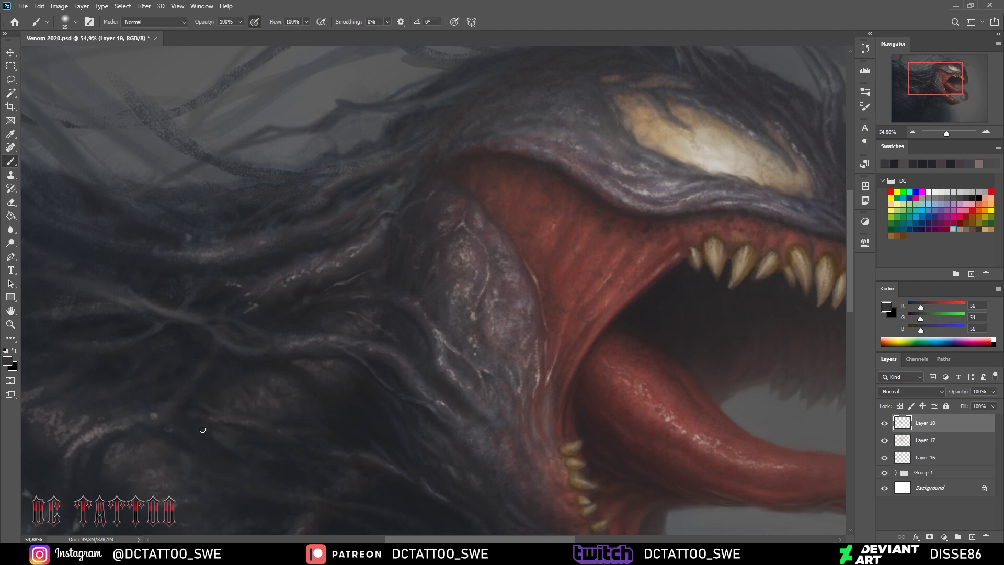
pyautogui.press(']')
pyautogui.press(']')
pyautogui.press(']')
pyautogui.keyDown('alt'); pyautogui.click(227, 440); pyautogui.keyUp('alt')
# Run pale warm-grey and soft mid-grey highlights along the tendril strands with a smaller brush
pyautogui.press('[')
pyautogui.press('[')
pyautogui.press('[')
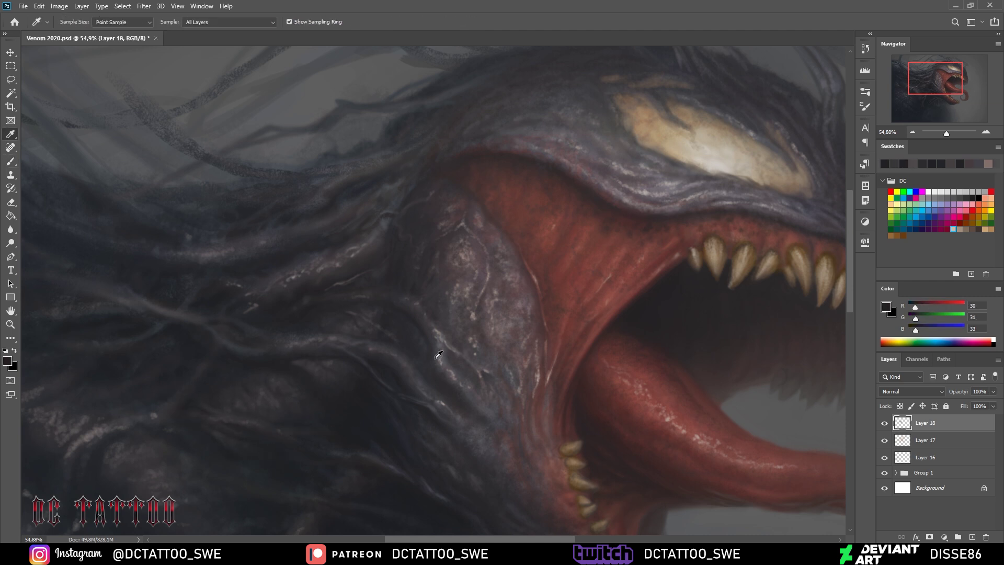
pyautogui.keyDown('alt'); pyautogui.click(243, 421); pyautogui.keyUp('alt')
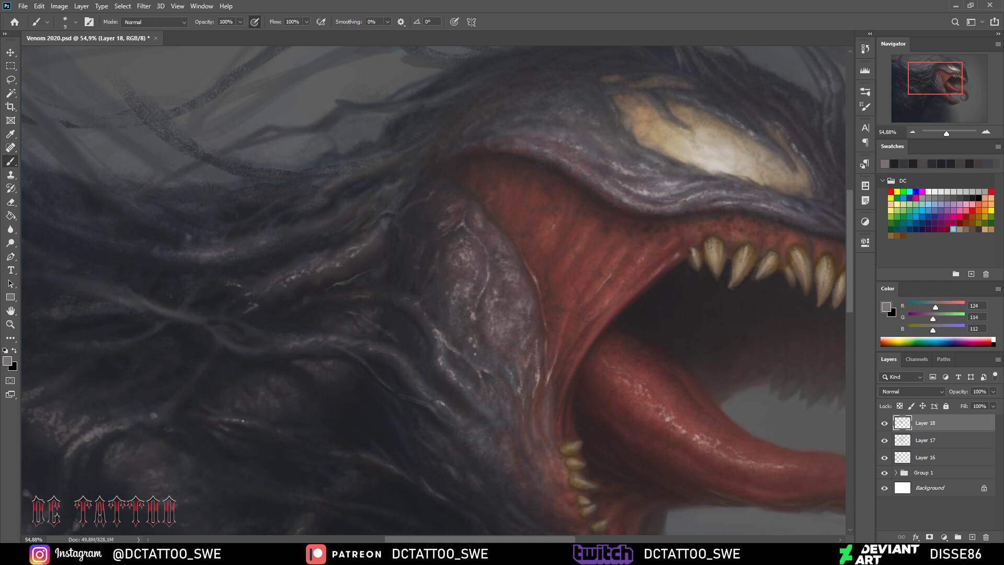
pyautogui.keyDown('alt'); pyautogui.click(280, 385); pyautogui.keyUp('alt')
pyautogui.keyDown('alt'); pyautogui.click(230, 393); pyautogui.keyUp('alt')
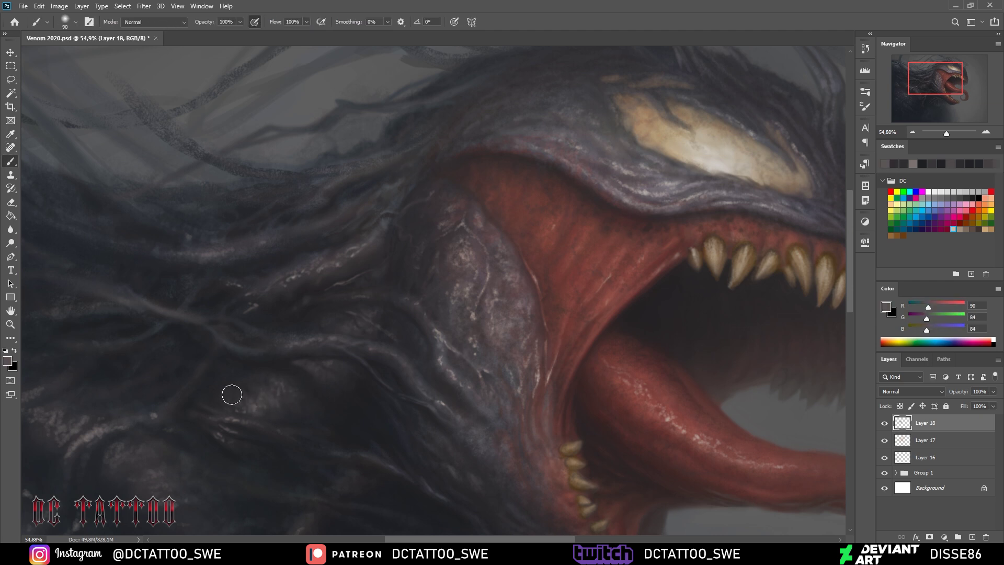
pyautogui.keyDown('alt'); pyautogui.click(316, 361); pyautogui.keyUp('alt')
pyautogui.keyDown('alt'); pyautogui.click(376, 337); pyautogui.keyUp('alt')
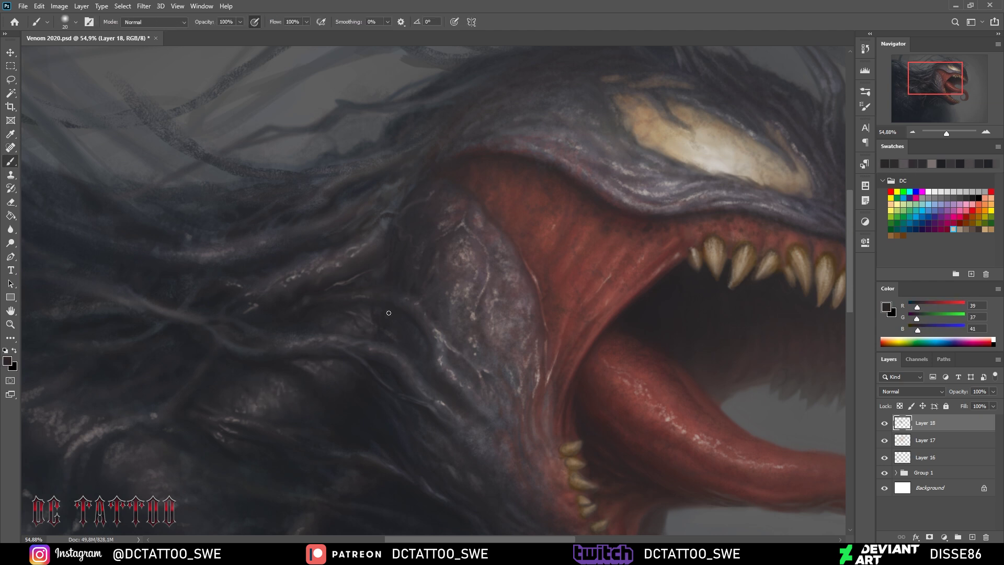
pyautogui.press('[')
pyautogui.press('[')
pyautogui.press('[')
pyautogui.keyDown('alt'); pyautogui.click(256, 306); pyautogui.keyUp('alt')
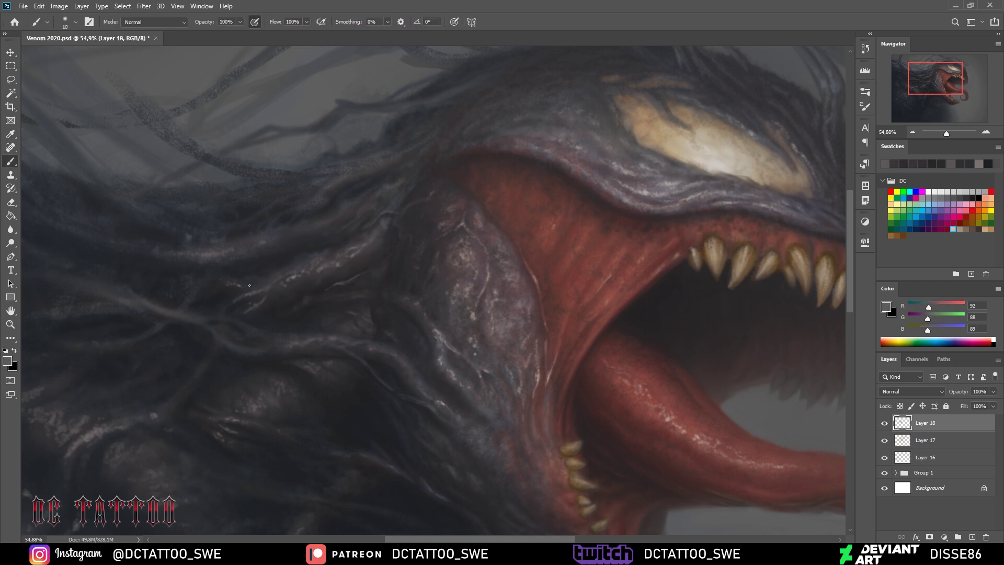
pyautogui.keyDown('alt'); pyautogui.click(237, 302); pyautogui.keyUp('alt')
pyautogui.press(']')
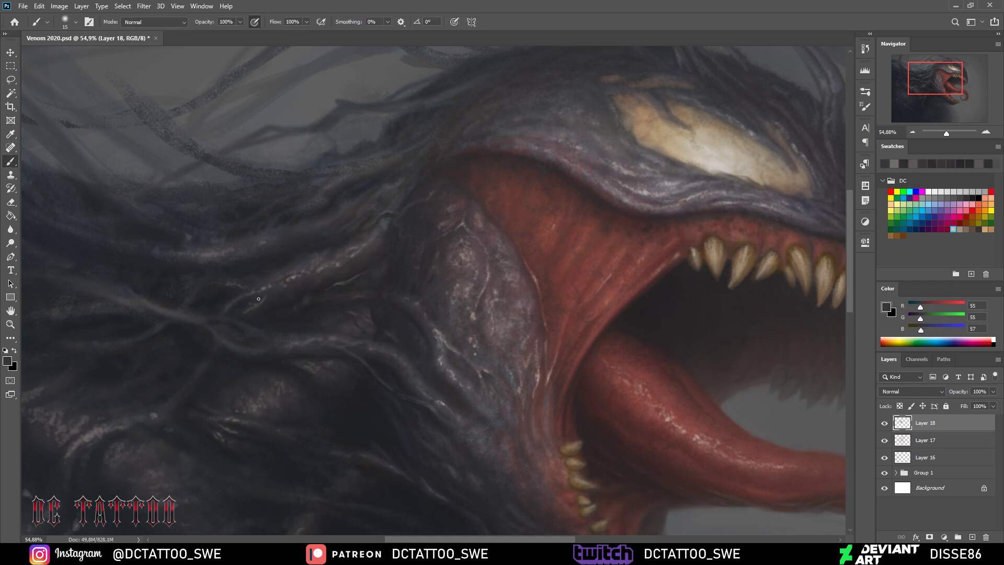
# Shade dark gaps between the upper strands and darken the upper lip edge
pyautogui.keyDown('alt'); pyautogui.click(351, 267); pyautogui.keyUp('alt')
pyautogui.press('[')
pyautogui.press('[')
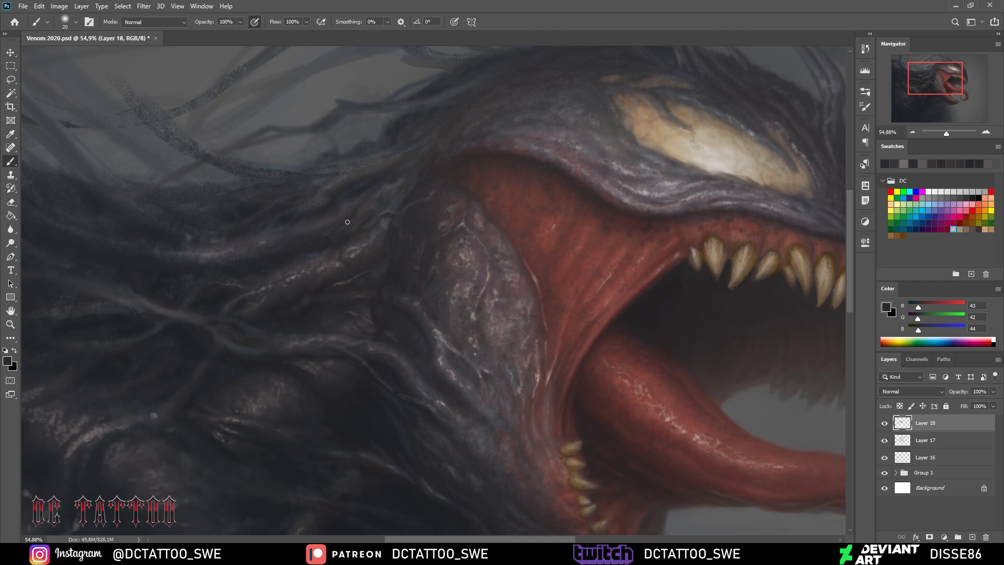
pyautogui.keyDown('alt'); pyautogui.click(370, 204); pyautogui.keyUp('alt')
pyautogui.press(']')
pyautogui.press(']')
pyautogui.press(']')
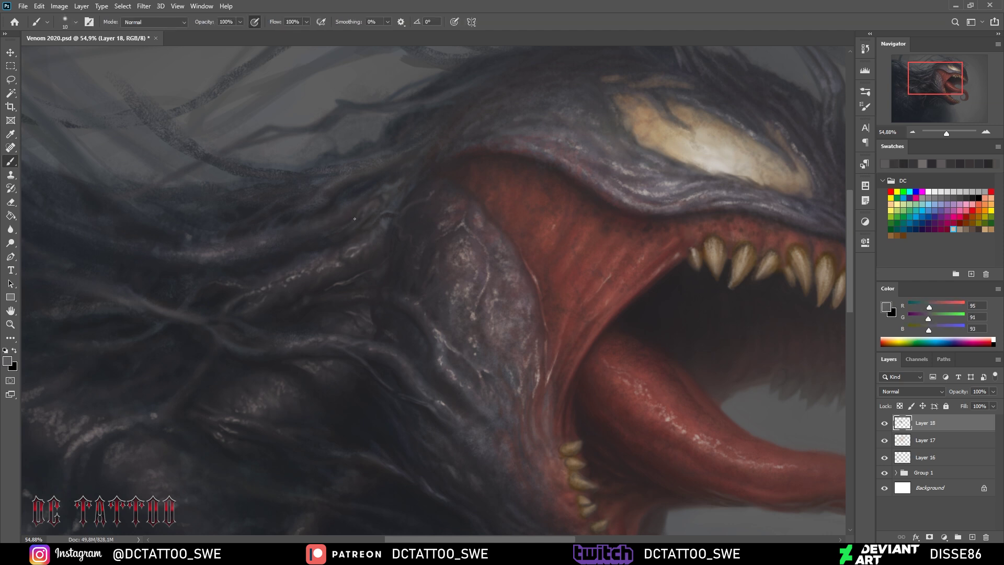
pyautogui.press('[')
pyautogui.press('[')
pyautogui.press('[')
pyautogui.keyDown('alt'); pyautogui.click(432, 267); pyautogui.keyUp('alt')
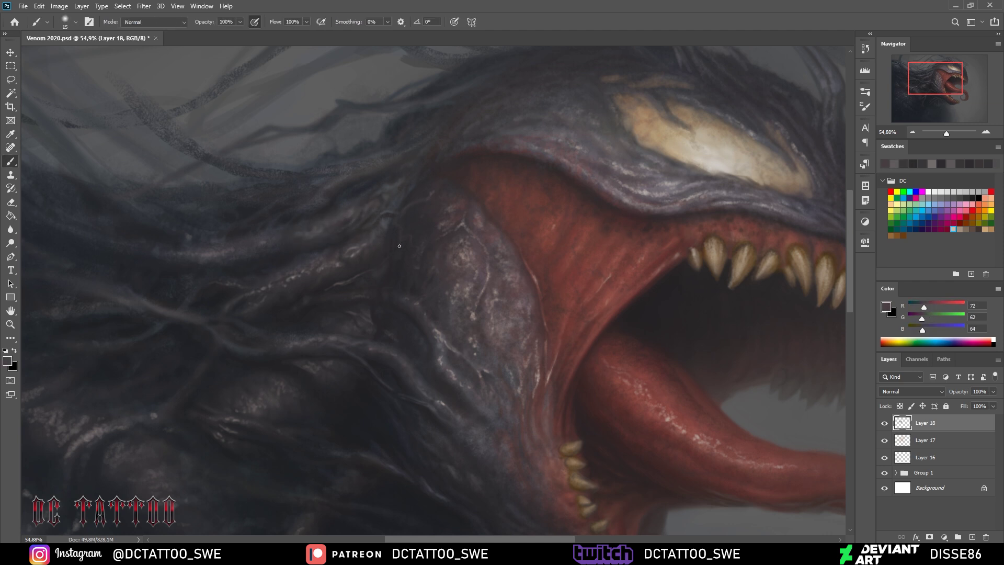
pyautogui.keyDown('alt'); pyautogui.click(383, 250); pyautogui.keyUp('alt')
pyautogui.press(']')
pyautogui.press(']')
pyautogui.press(']')
pyautogui.moveTo(500, 148); pyautogui.dragTo(575, 171)
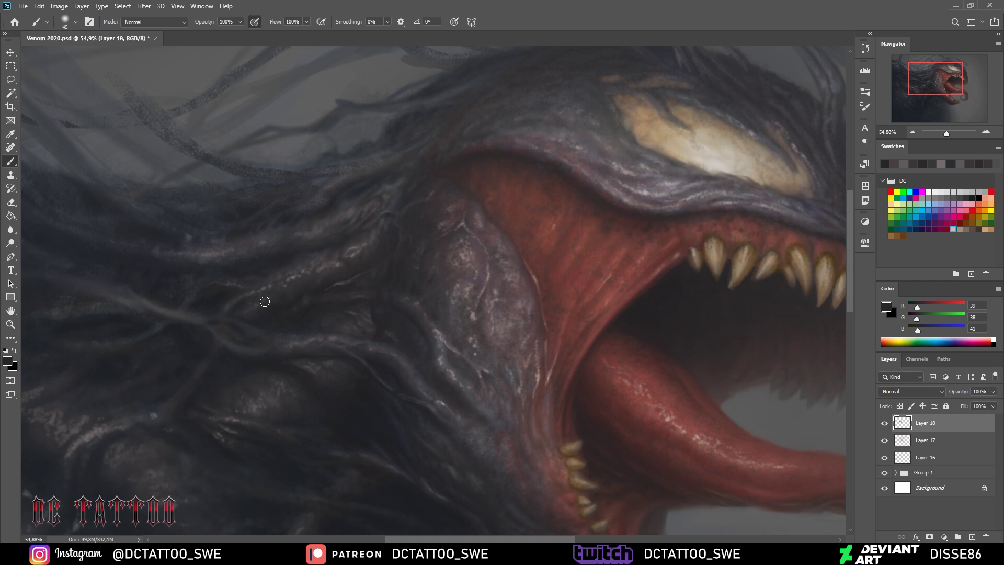
# Refine the left tendrils with light, mid and near-black cool grey tones
pyautogui.keyDown('alt'); pyautogui.click(221, 283); pyautogui.keyUp('alt')
pyautogui.press('[')
pyautogui.press('[')
pyautogui.press('[')
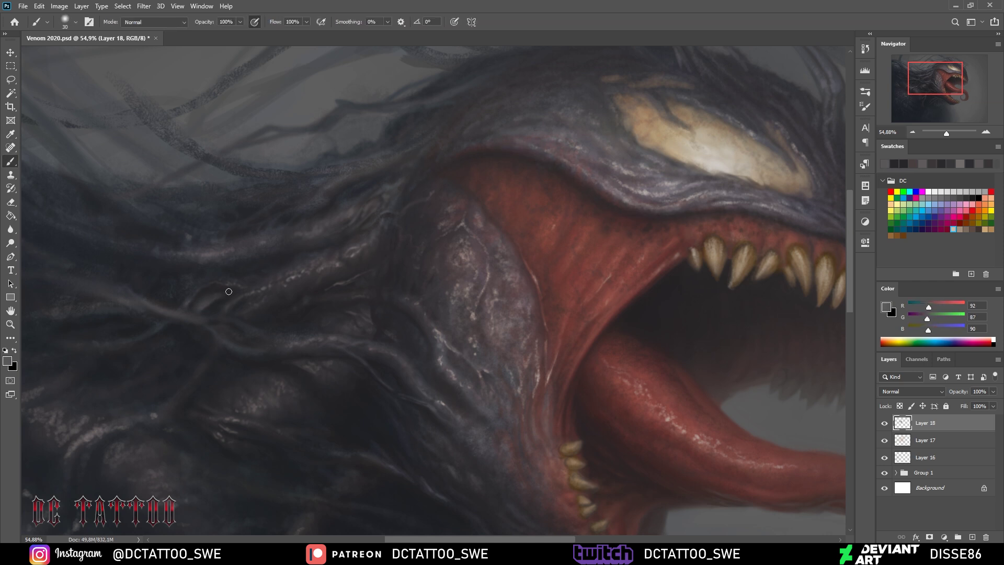
pyautogui.keyDown('alt'); pyautogui.click(225, 293); pyautogui.keyUp('alt')
pyautogui.press('[')
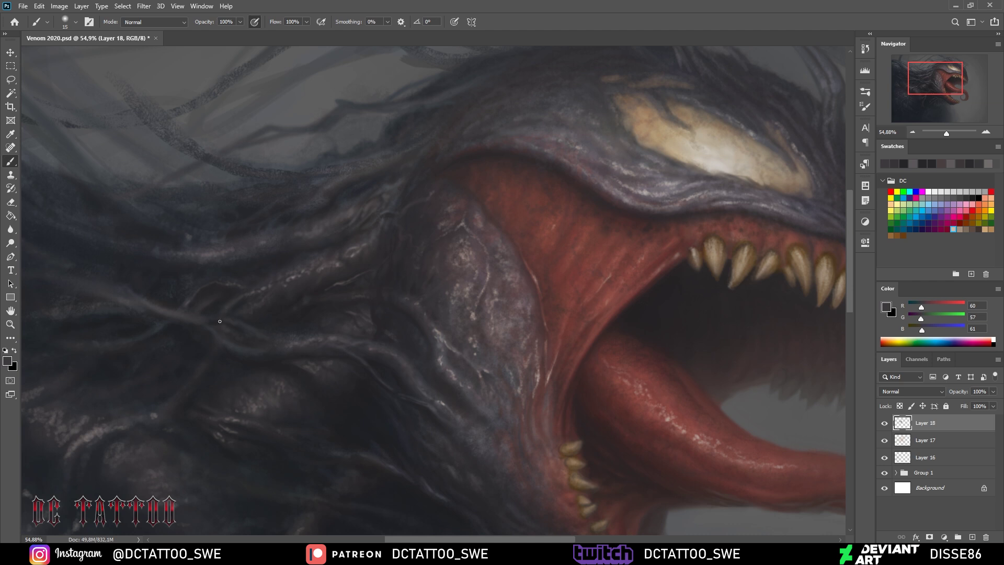
pyautogui.keyDown('alt'); pyautogui.click(241, 276); pyautogui.keyUp('alt')
pyautogui.press(']')
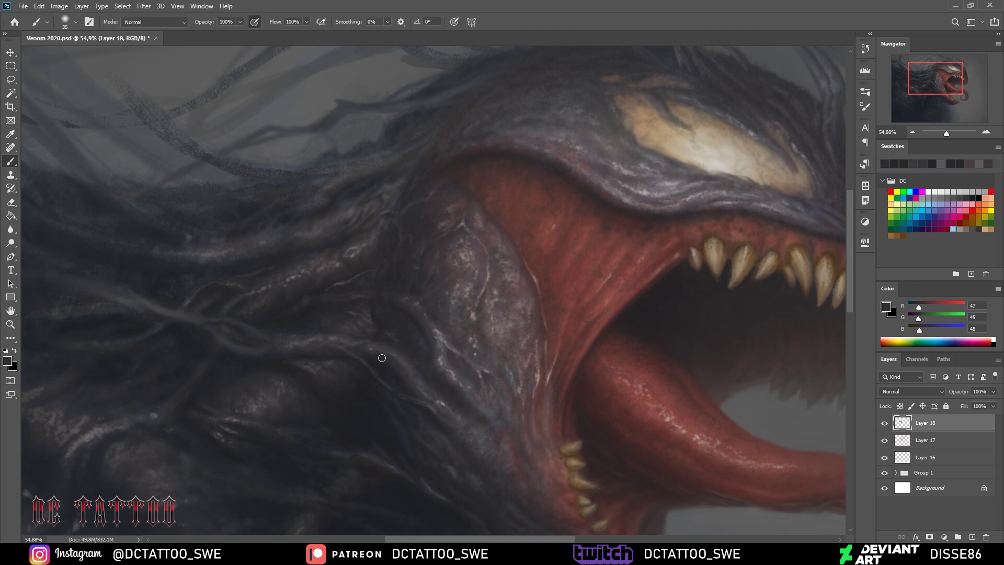
pyautogui.keyDown('alt'); pyautogui.click(203, 304); pyautogui.keyUp('alt')
pyautogui.press(']')
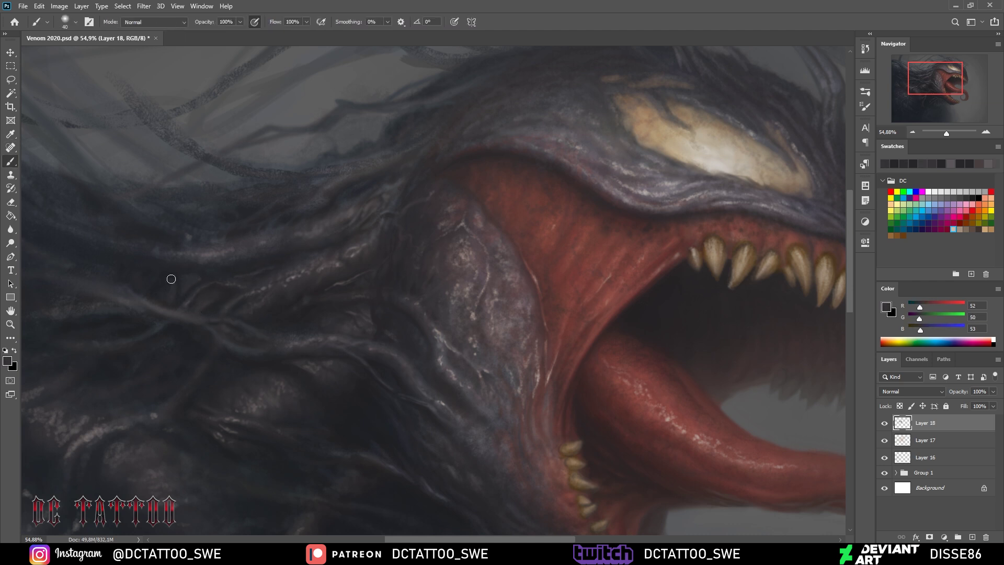
pyautogui.keyDown('alt'); pyautogui.click(164, 293); pyautogui.keyUp('alt')
pyautogui.press(']')
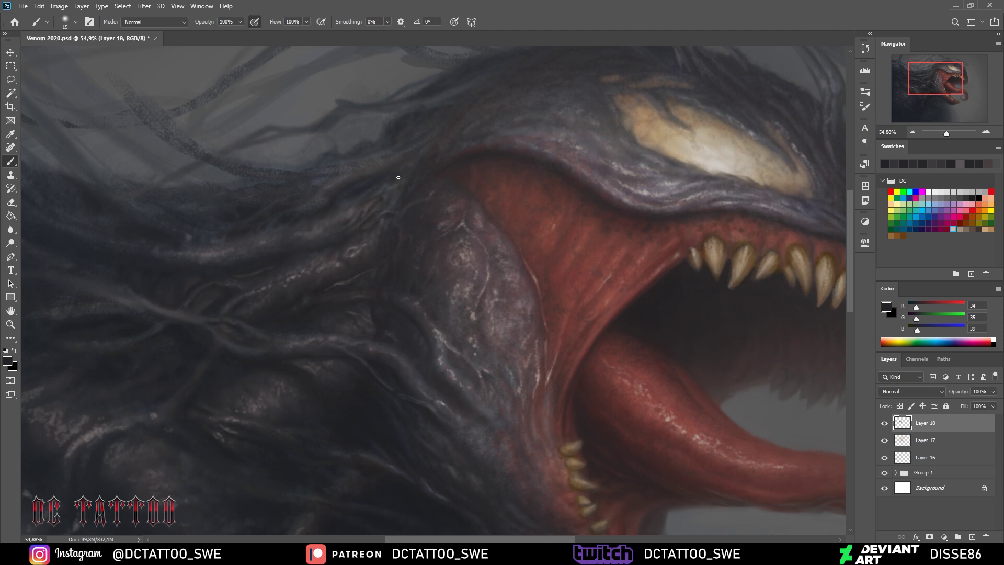
pyautogui.keyDown('alt'); pyautogui.click(408, 167); pyautogui.keyUp('alt')
# Pan to the tendrils left of the mouth and paint a light highlight stroke on one tendril
pyautogui.moveTo(214, 346); pyautogui.dragTo(423, 291)
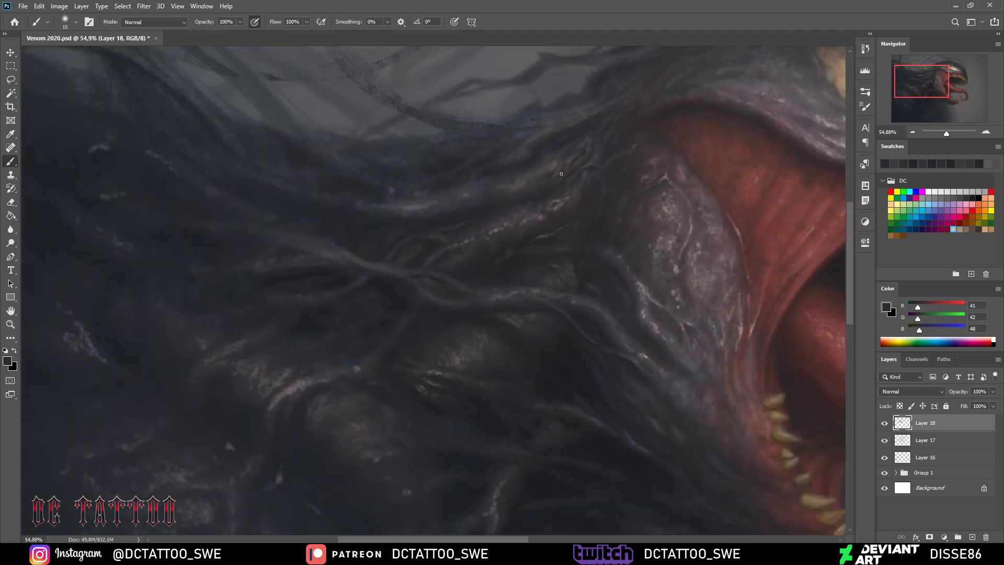
pyautogui.keyDown('alt'); pyautogui.click(408, 281); pyautogui.keyUp('alt')
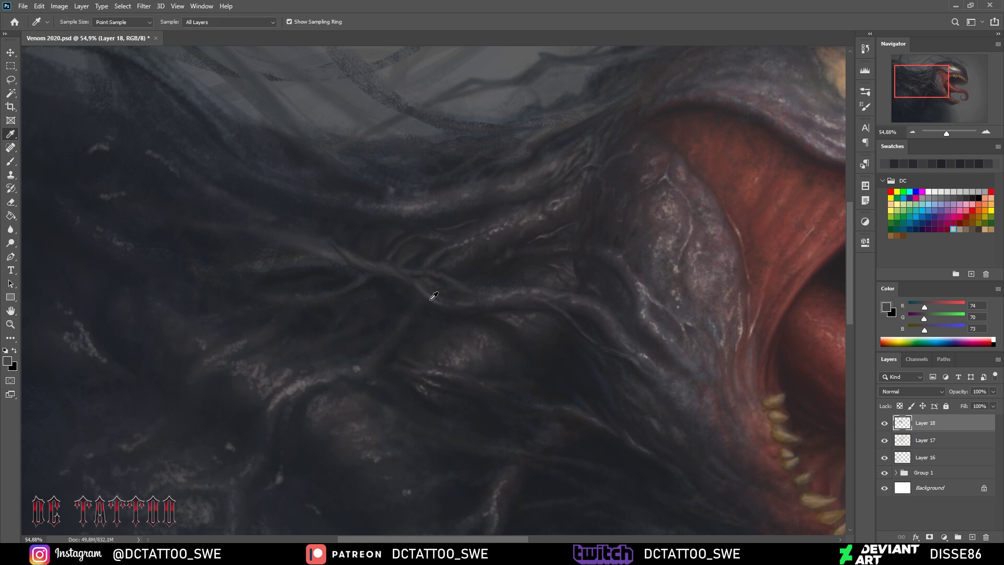
pyautogui.keyDown('alt'); pyautogui.click(419, 316); pyautogui.keyUp('alt')
pyautogui.press(']')
pyautogui.keyDown('alt'); pyautogui.click(381, 287); pyautogui.keyUp('alt')
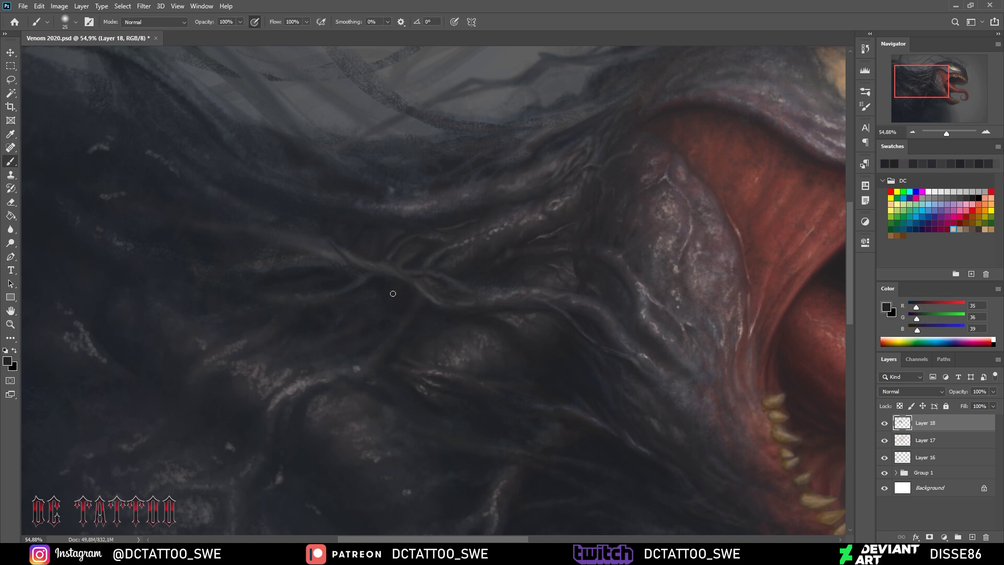
pyautogui.press(']')
pyautogui.press('[')
pyautogui.press('[')
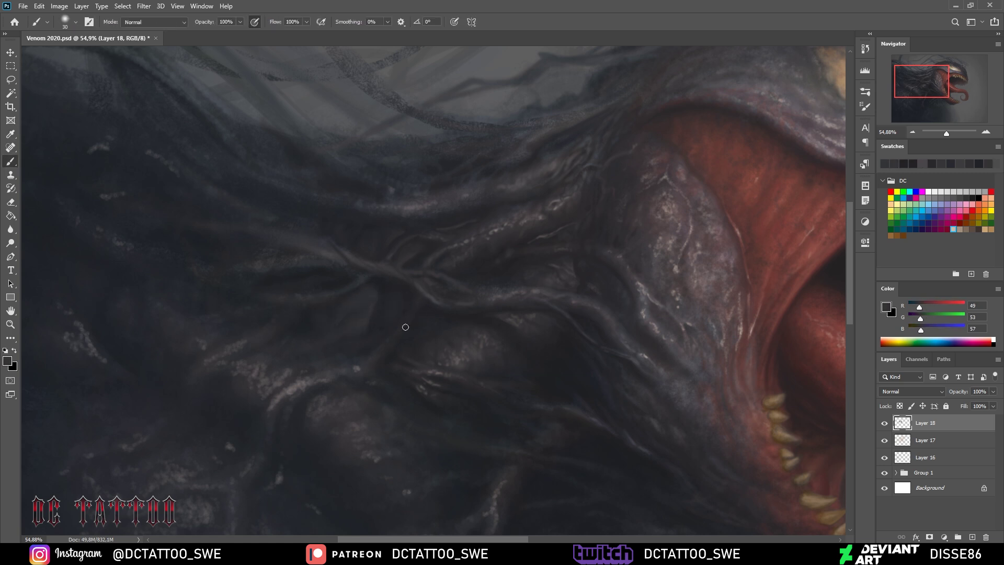
pyautogui.keyDown('alt'); pyautogui.click(455, 327); pyautogui.keyUp('alt')
pyautogui.press('[')
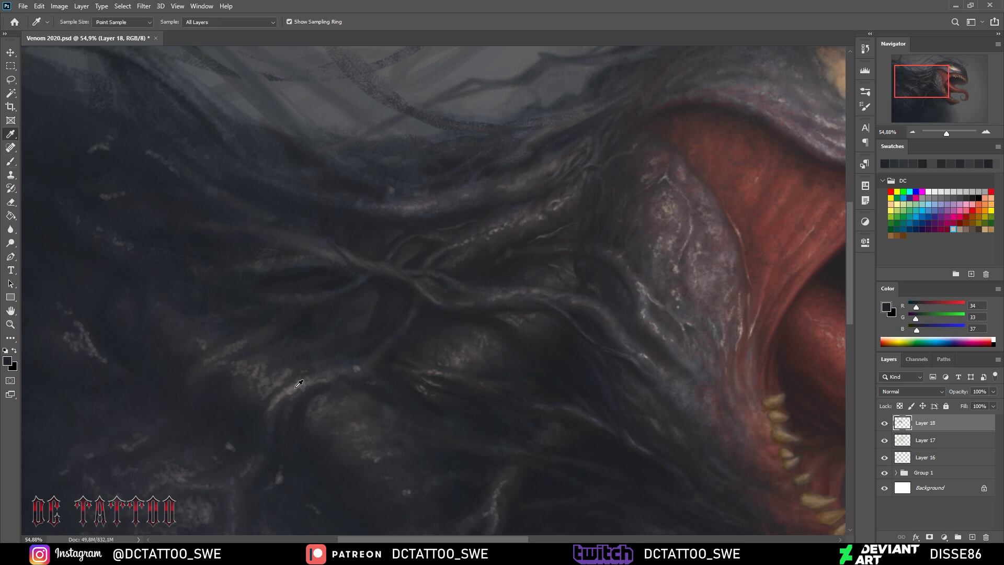
pyautogui.moveTo(369, 314); pyautogui.dragTo(356, 328)
# Add deeper shadow spots among the tendrils left of the mouth
pyautogui.keyDown('alt'); pyautogui.click(361, 296); pyautogui.keyUp('alt')
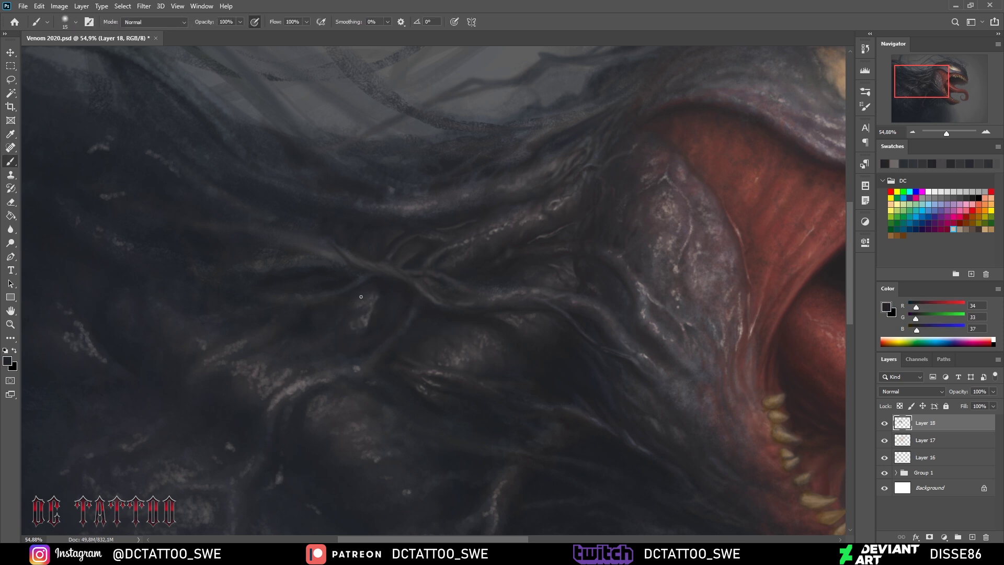
pyautogui.keyDown('alt'); pyautogui.click(347, 351); pyautogui.keyUp('alt')
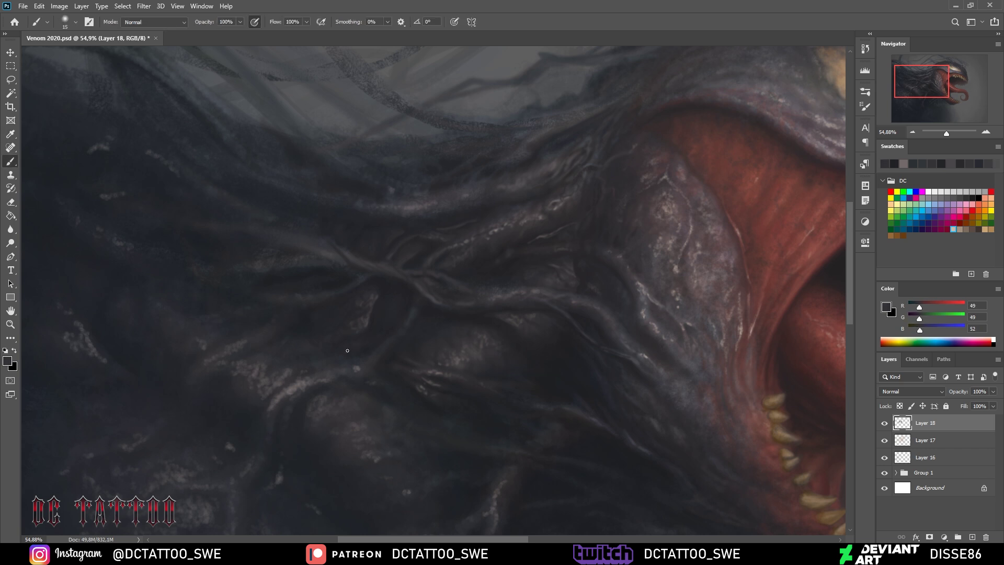
pyautogui.press(']')
pyautogui.press(']')
pyautogui.press(']')
pyautogui.keyDown('alt'); pyautogui.click(397, 302); pyautogui.keyUp('alt')
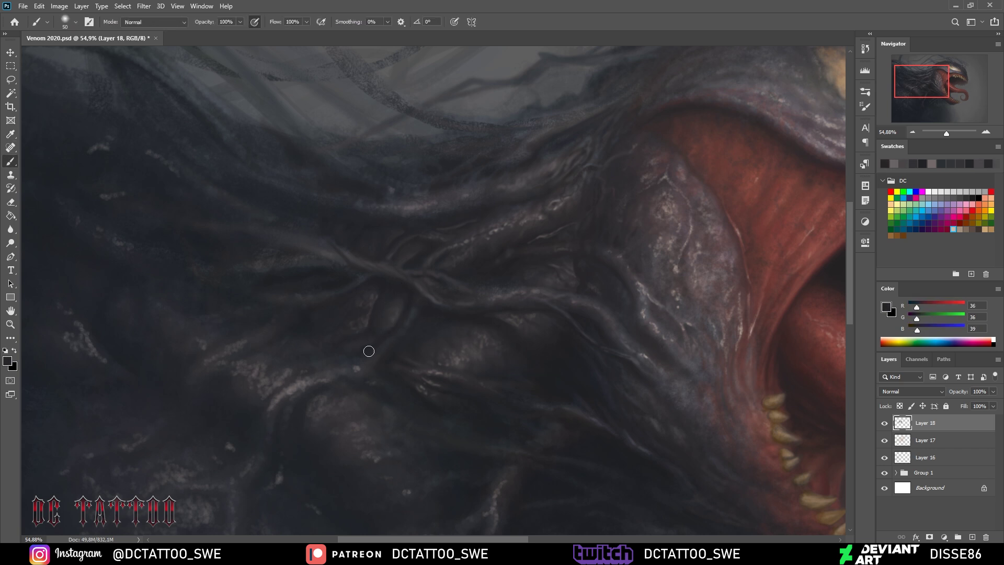
pyautogui.press('[')
pyautogui.press('[')
pyautogui.press('[')
pyautogui.keyDown('alt'); pyautogui.click(322, 320); pyautogui.keyUp('alt')
pyautogui.keyDown('alt'); pyautogui.click(316, 329); pyautogui.keyUp('alt')
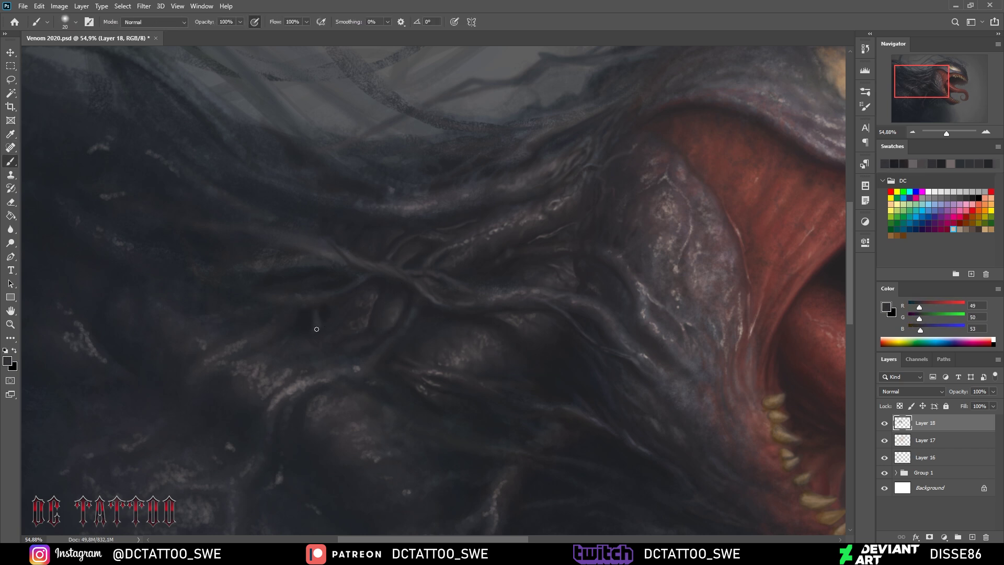
pyautogui.press('[')
pyautogui.keyDown('alt'); pyautogui.click(304, 319); pyautogui.keyUp('alt')
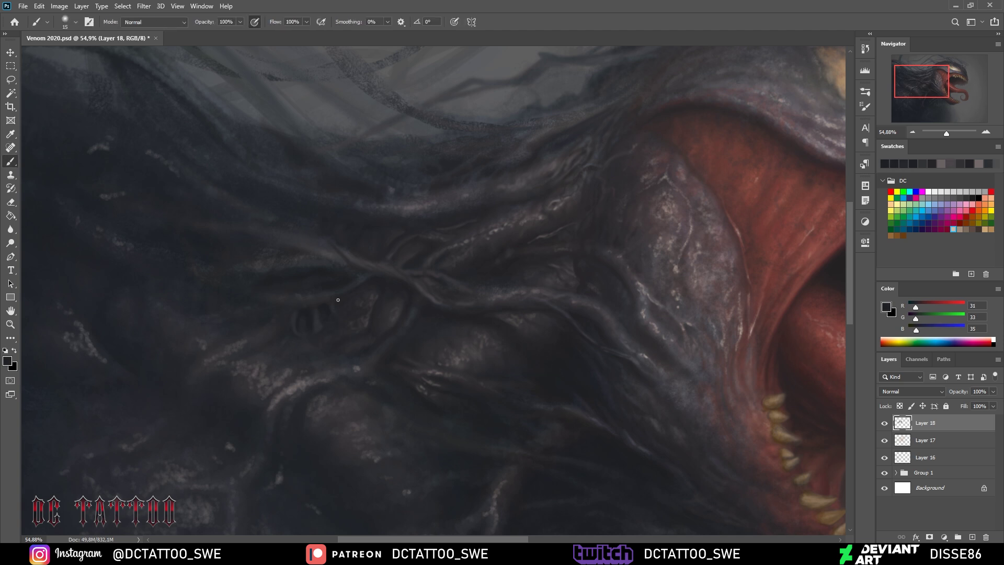
pyautogui.press(']')
pyautogui.keyDown('alt'); pyautogui.click(288, 334); pyautogui.keyUp('alt')
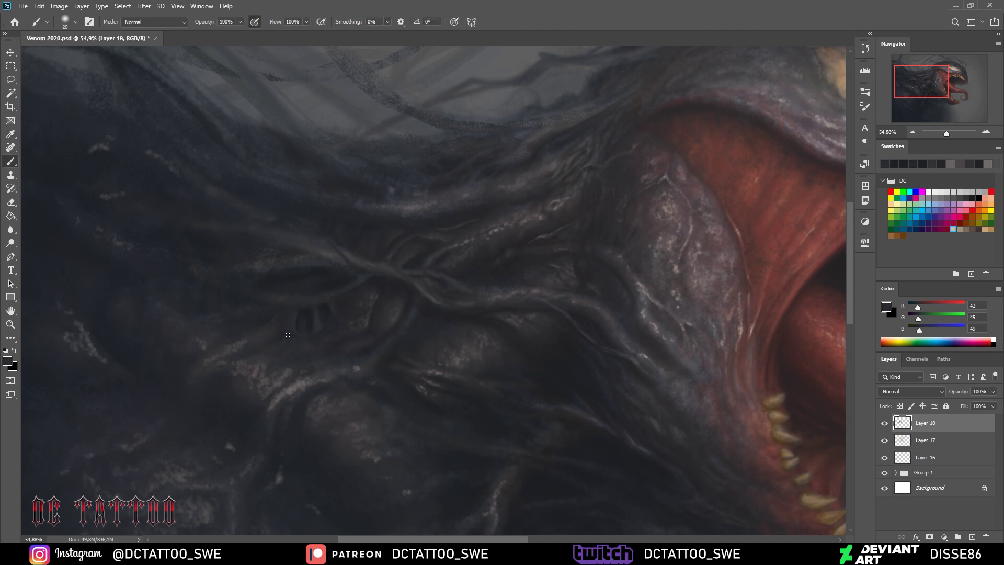
pyautogui.press('[')
pyautogui.press('[')
pyautogui.press('[')
# Paint dark shadow strokes and dabs into the tendril recesses
pyautogui.keyDown('alt'); pyautogui.click(366, 280); pyautogui.keyUp('alt')
pyautogui.keyDown('alt'); pyautogui.click(303, 311); pyautogui.keyUp('alt')
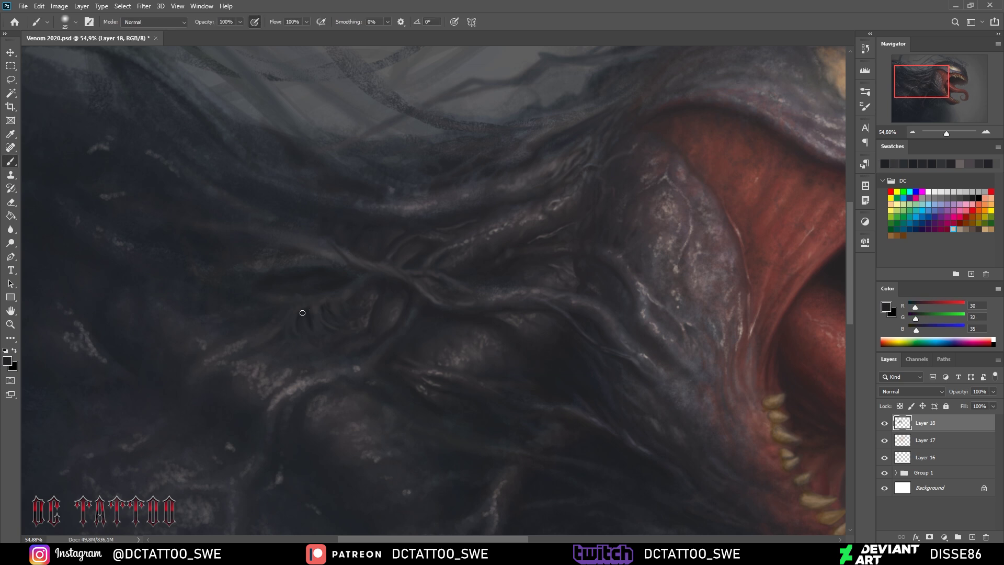
pyautogui.keyDown('alt'); pyautogui.click(334, 331); pyautogui.keyUp('alt')
pyautogui.keyDown('alt'); pyautogui.click(330, 285); pyautogui.keyUp('alt')
pyautogui.press('[')
pyautogui.press('[')
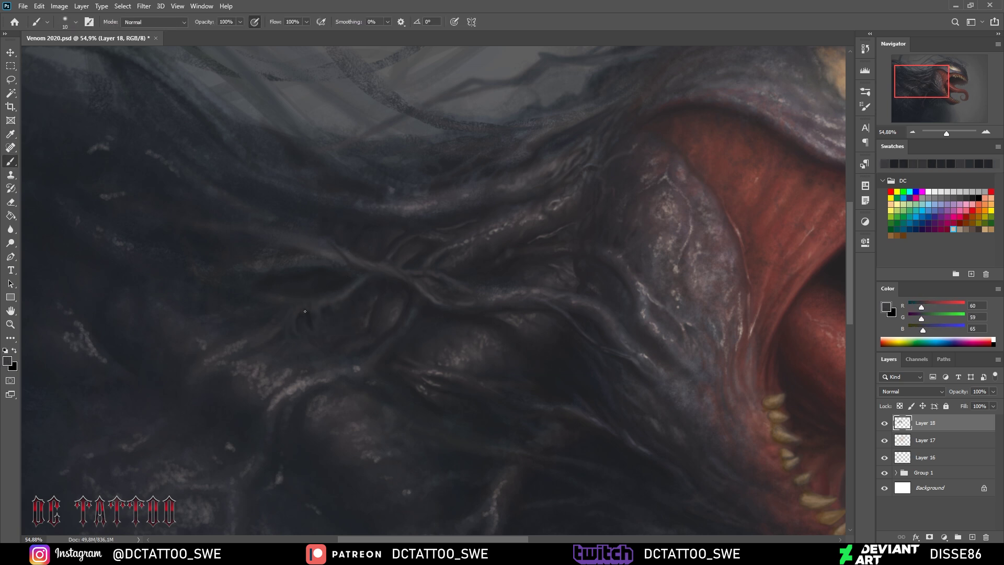
pyautogui.press('[')
pyautogui.keyDown('alt'); pyautogui.click(274, 339); pyautogui.keyUp('alt')
pyautogui.keyDown('alt'); pyautogui.click(361, 318); pyautogui.keyUp('alt')
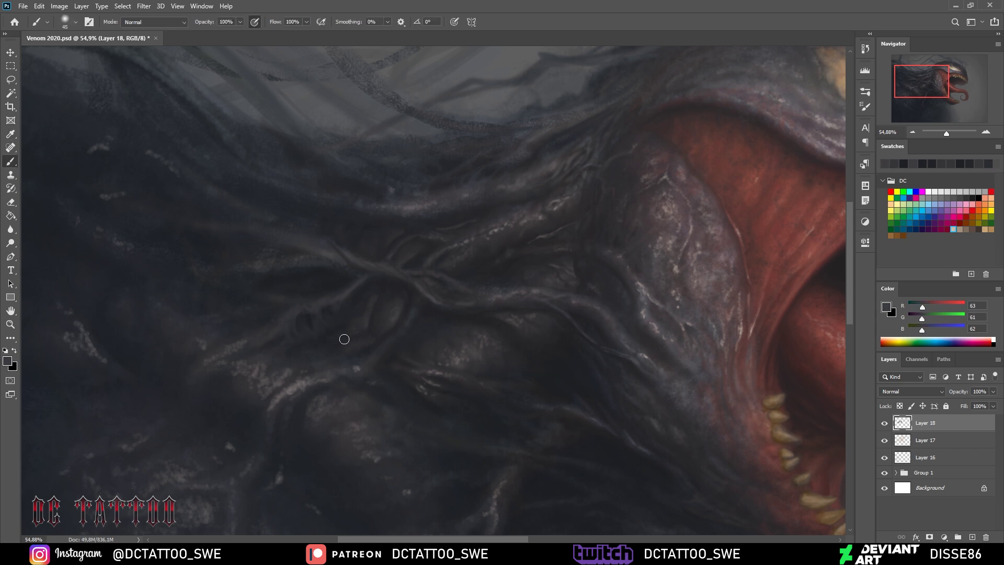
pyautogui.press(']')
pyautogui.keyDown('alt'); pyautogui.click(378, 282); pyautogui.keyUp('alt')
pyautogui.press('[')
pyautogui.press('[')
pyautogui.press('[')
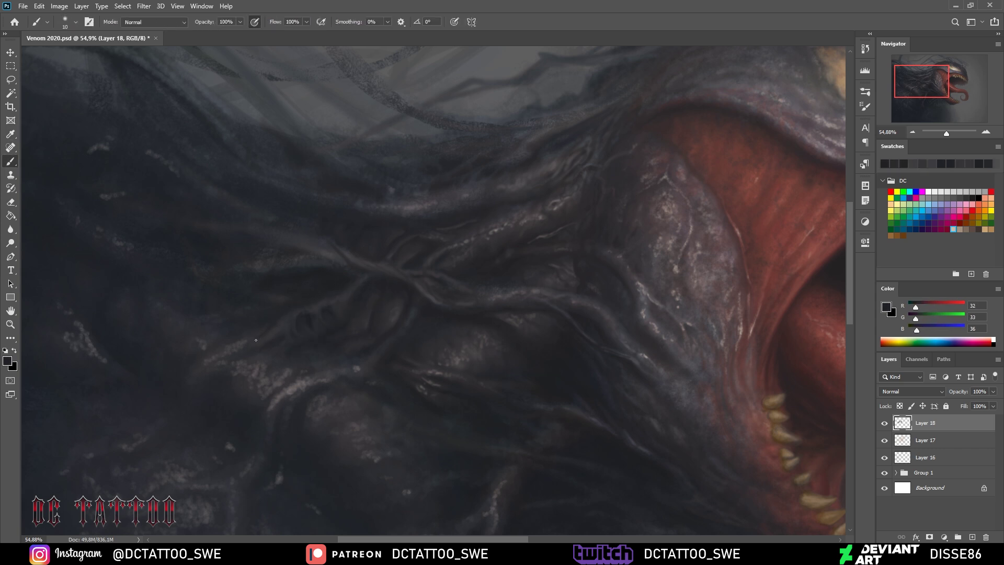
# Add a small pale highlight, darken the socket area and lay mid-tone over the tendrils
pyautogui.keyDown('alt'); pyautogui.click(261, 346); pyautogui.keyUp('alt')
pyautogui.keyDown('alt'); pyautogui.click(284, 328); pyautogui.keyUp('alt')
pyautogui.keyDown('alt'); pyautogui.click(347, 277); pyautogui.keyUp('alt')
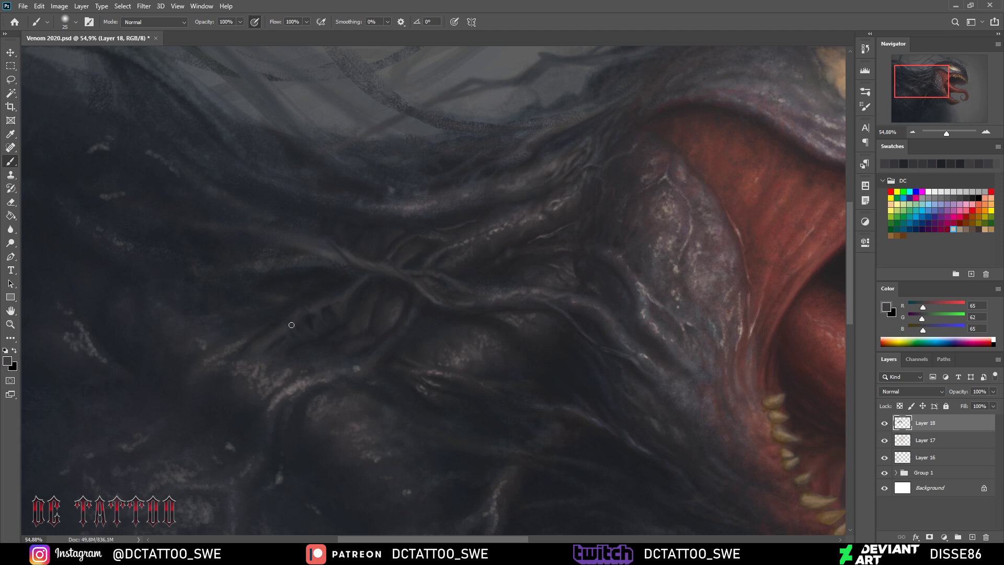
pyautogui.press('[')
pyautogui.press('[')
pyautogui.keyDown('alt'); pyautogui.click(275, 337); pyautogui.keyUp('alt')
pyautogui.press(']')
pyautogui.press(']')
pyautogui.press(']')
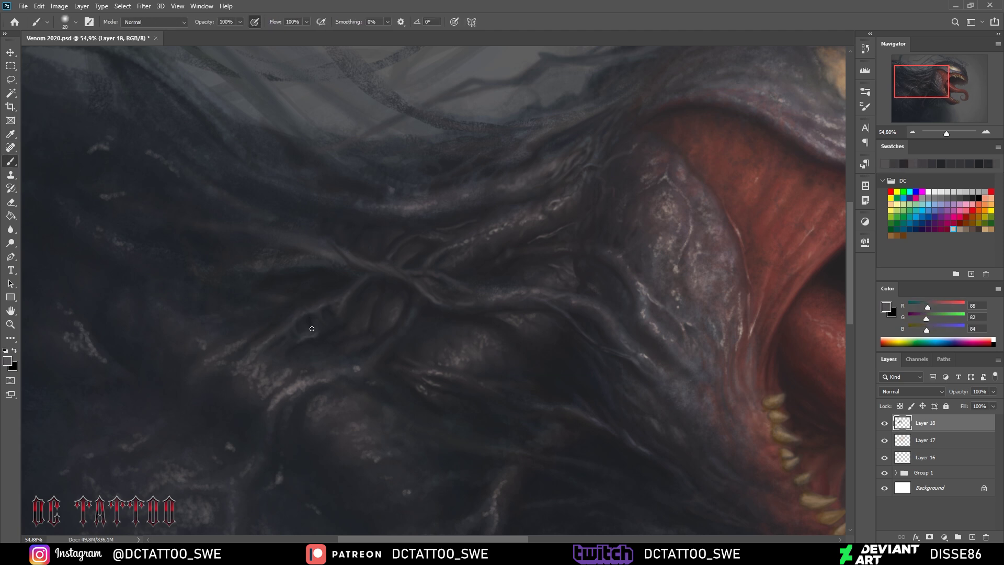
pyautogui.keyDown('alt'); pyautogui.click(287, 334); pyautogui.keyUp('alt')
pyautogui.press(']')
pyautogui.keyDown('alt'); pyautogui.click(343, 331); pyautogui.keyUp('alt')
pyautogui.keyDown('alt'); pyautogui.click(312, 339); pyautogui.keyUp('alt')
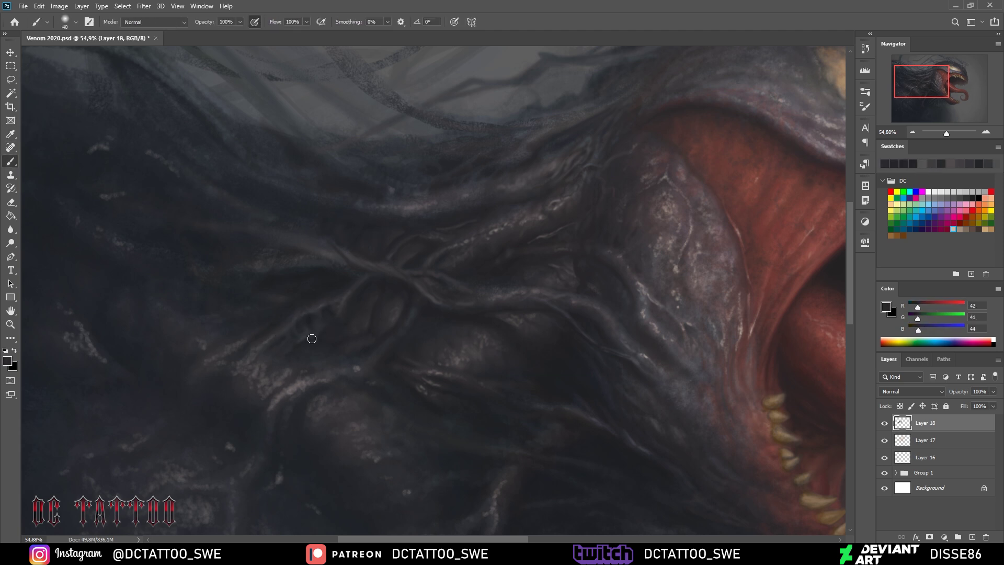
pyautogui.press('[')
pyautogui.press('[')
pyautogui.press('[')
pyautogui.keyDown('alt'); pyautogui.click(369, 349); pyautogui.keyUp('alt')
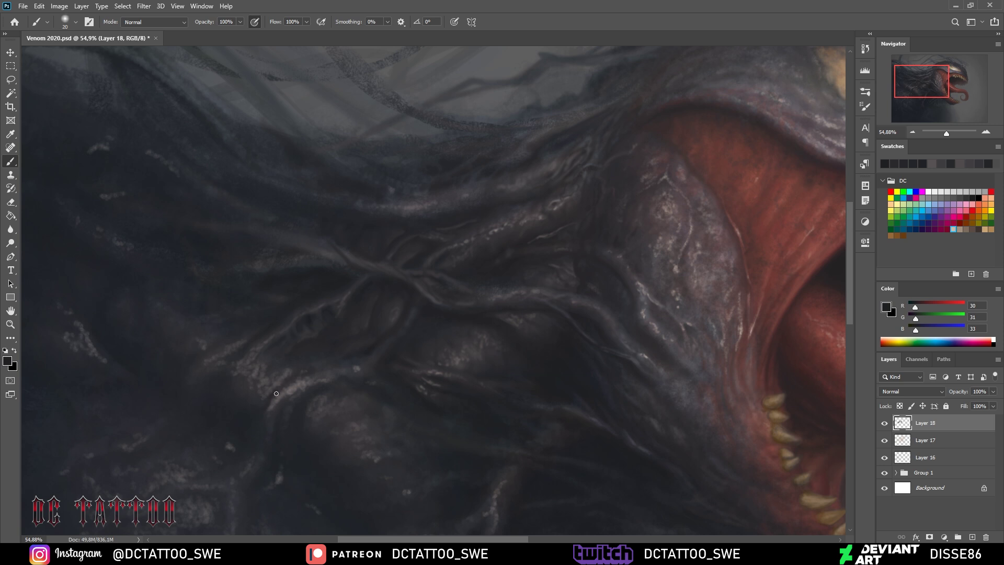
# Paint a light curving tendril at the lower left, touch up dark tones, and save the painting
pyautogui.keyDown('alt'); pyautogui.click(258, 422); pyautogui.keyUp('alt')
pyautogui.moveTo(294, 381); pyautogui.dragTo(242, 474)
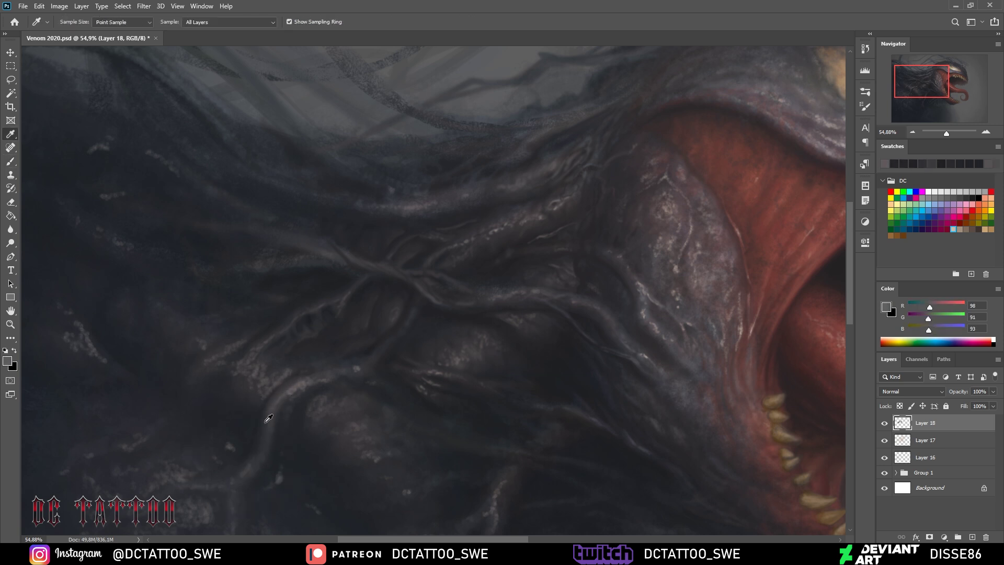
pyautogui.keyDown('alt'); pyautogui.click(405, 291); pyautogui.keyUp('alt')
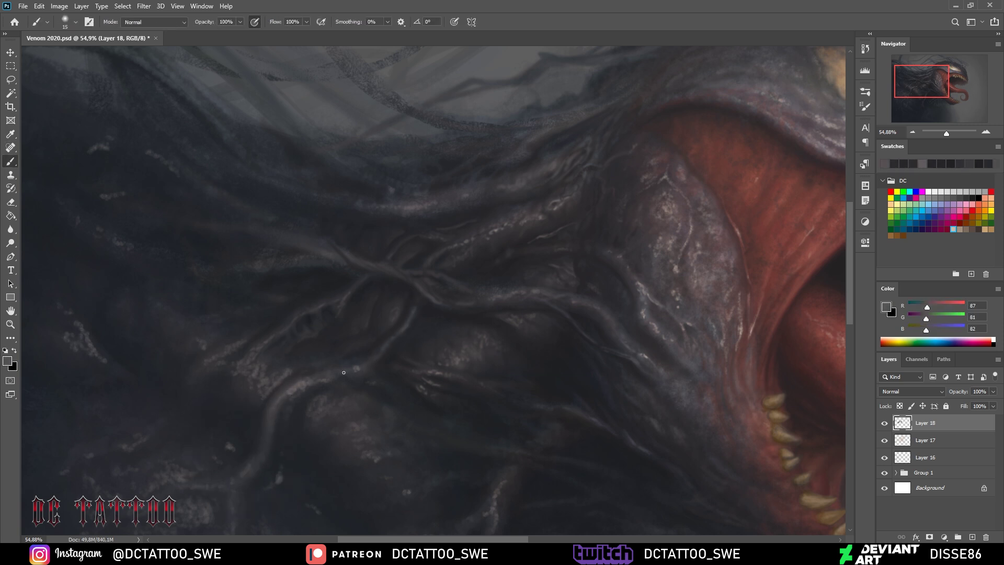
pyautogui.press('[')
pyautogui.press('[')
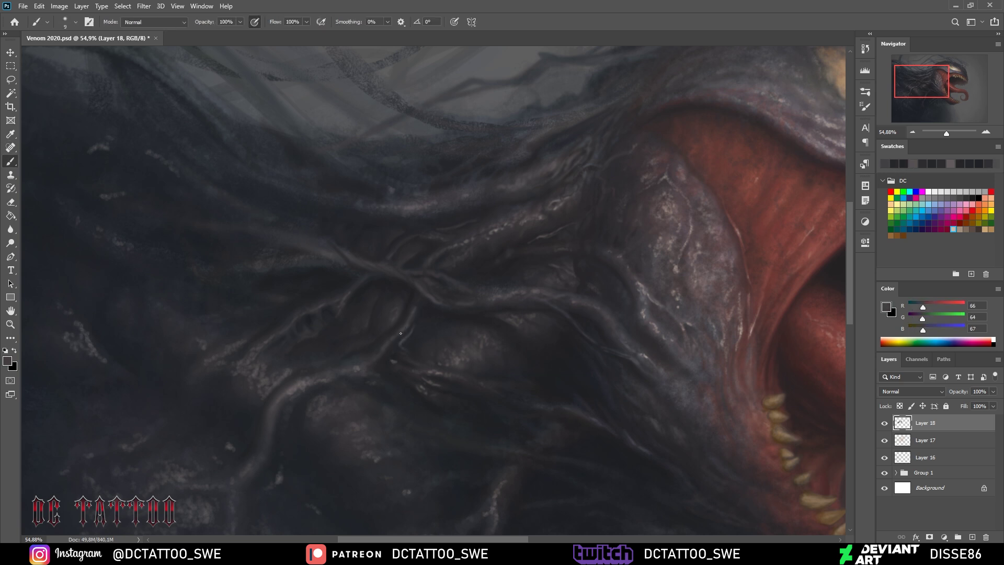
pyautogui.press(']')
pyautogui.keyDown('alt'); pyautogui.click(385, 352); pyautogui.keyUp('alt')
pyautogui.press(']')
pyautogui.press(']')
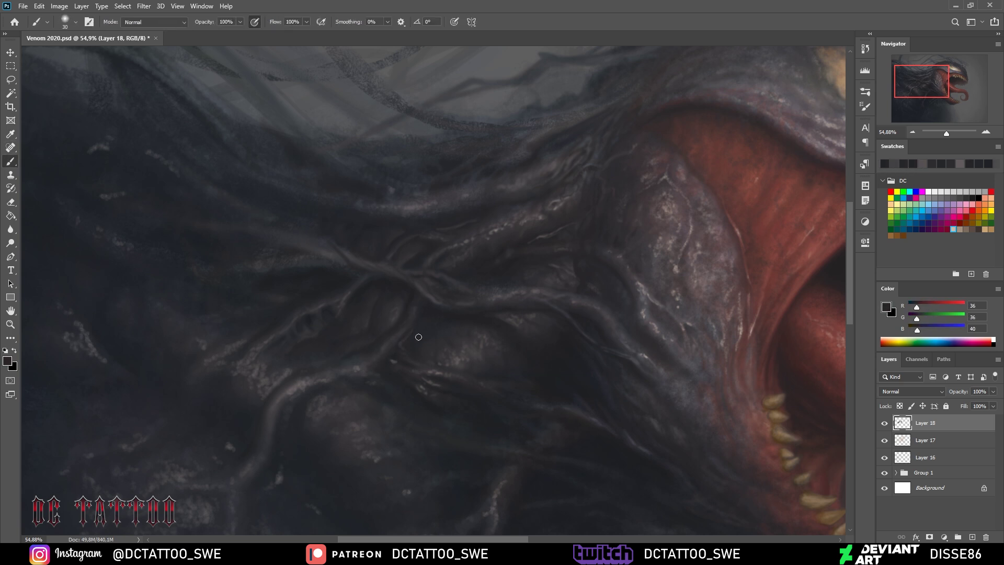
pyautogui.keyDown('alt'); pyautogui.click(418, 336); pyautogui.keyUp('alt')
pyautogui.press('[')
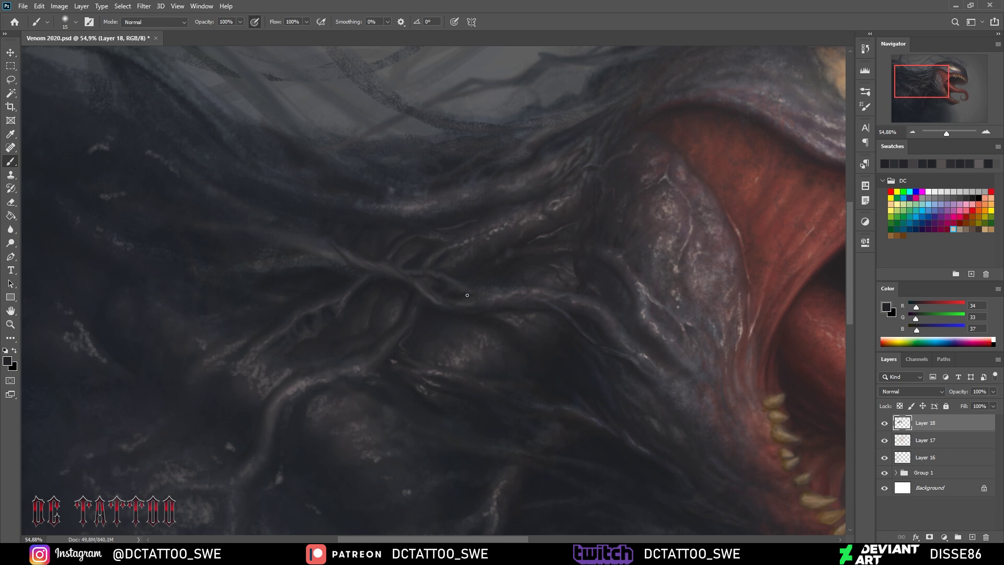
pyautogui.press(']')
pyautogui.hotkey('ctrl', 's')
# Streak light highlights on the upper cheek tendrils and soften them with dark grey
pyautogui.keyDown('alt'); pyautogui.click(532, 139); pyautogui.keyUp('alt')
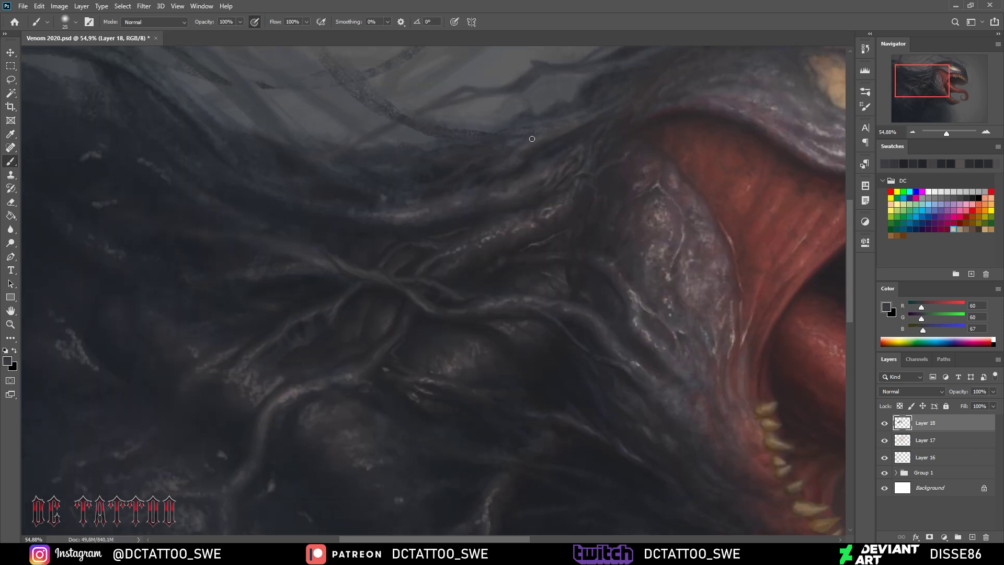
pyautogui.keyDown('alt'); pyautogui.click(552, 212); pyautogui.keyUp('alt')
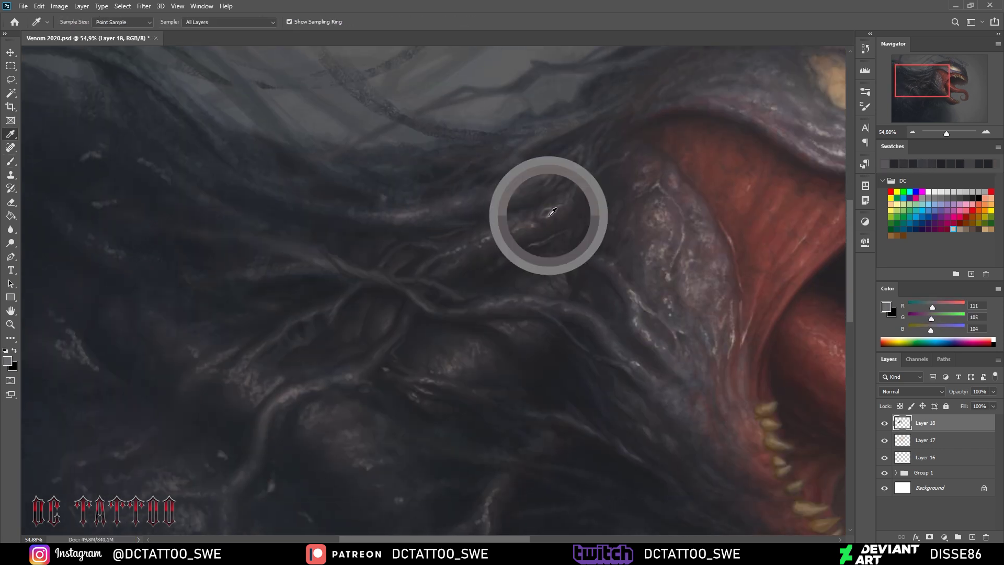
pyautogui.moveTo(472, 224)
pyautogui.mouseDown()
pyautogui.moveTo(402, 219)
pyautogui.moveTo(469, 226)
pyautogui.mouseUp()
pyautogui.keyDown('alt'); pyautogui.click(471, 230); pyautogui.keyUp('alt')
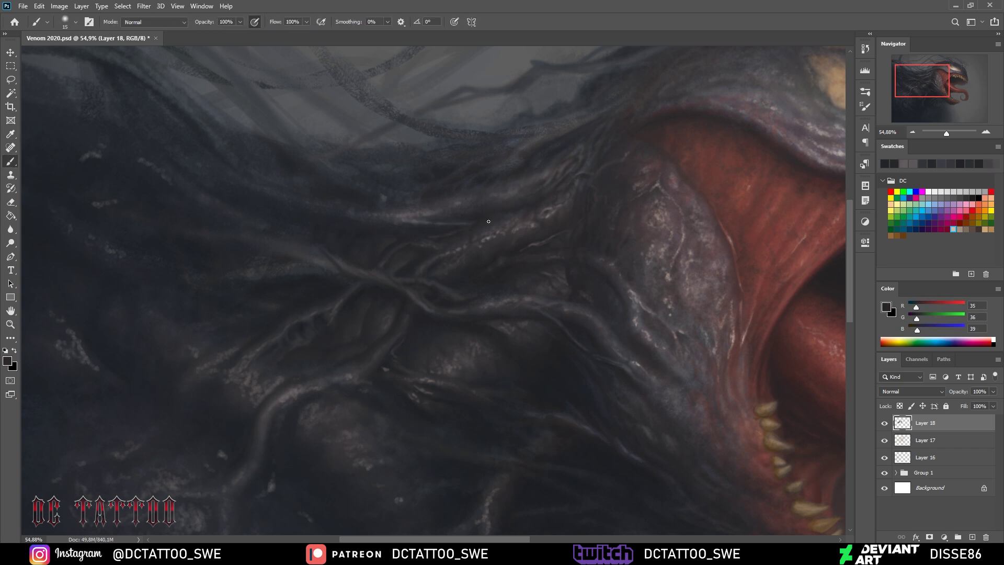
pyautogui.keyDown('alt'); pyautogui.click(453, 266); pyautogui.keyUp('alt')
pyautogui.press(']')
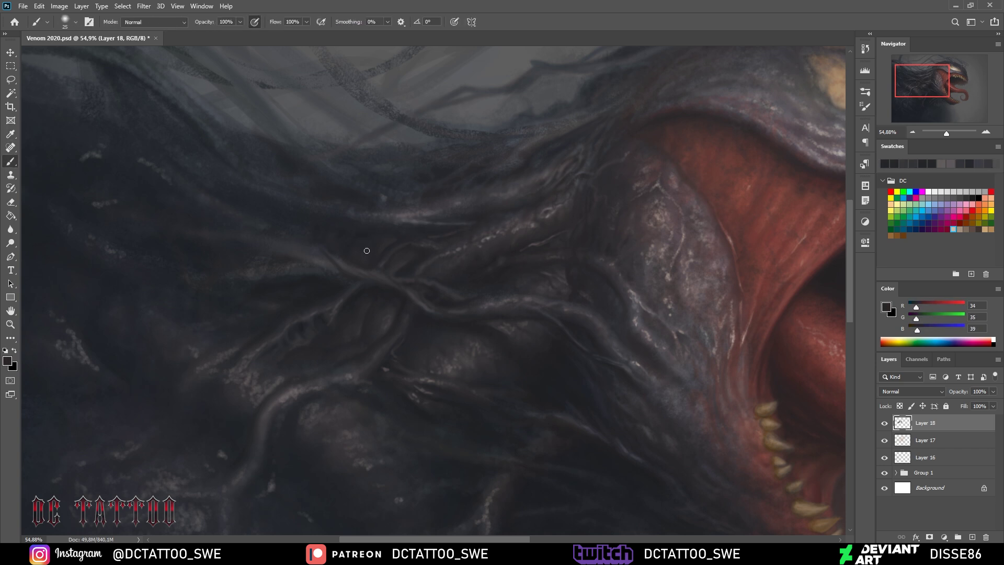
pyautogui.press('[')
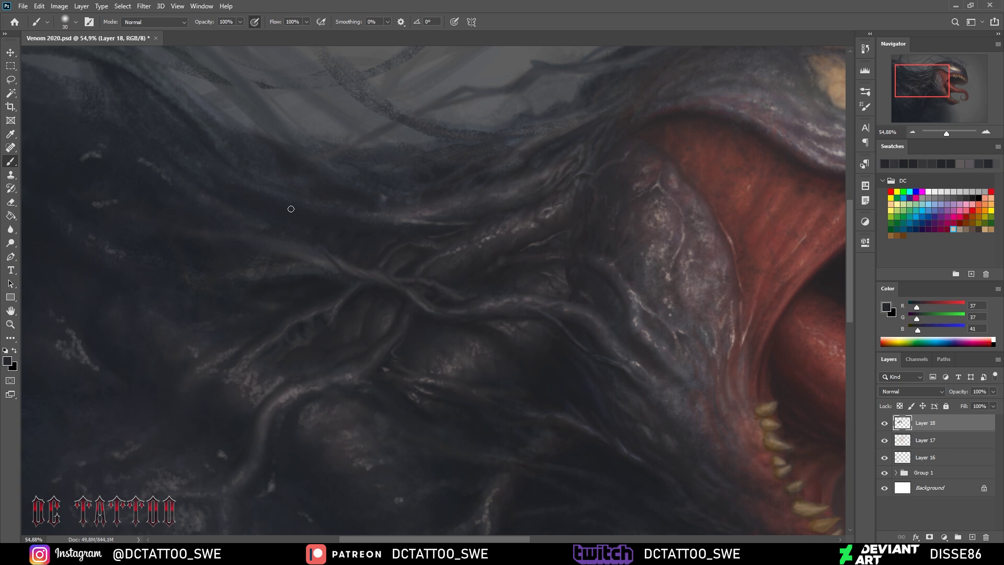
pyautogui.keyDown('alt'); pyautogui.click(356, 240); pyautogui.keyUp('alt')
pyautogui.press('[')
pyautogui.press('[')
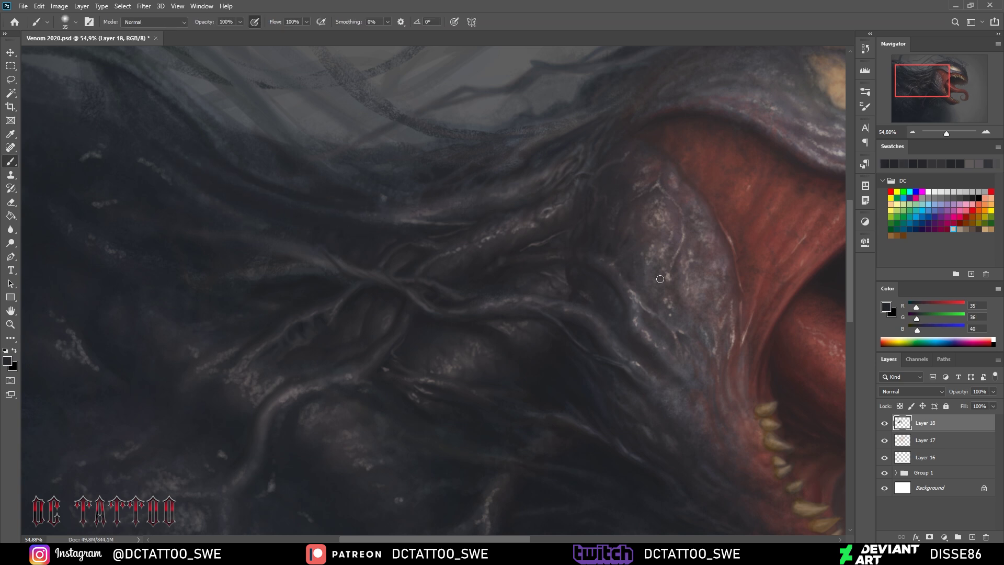
pyautogui.press('[')
# Pan toward the open jaw and set up a pale pinkish tone with a thin brush for highlight lines
pyautogui.moveTo(712, 260); pyautogui.dragTo(560, 182)
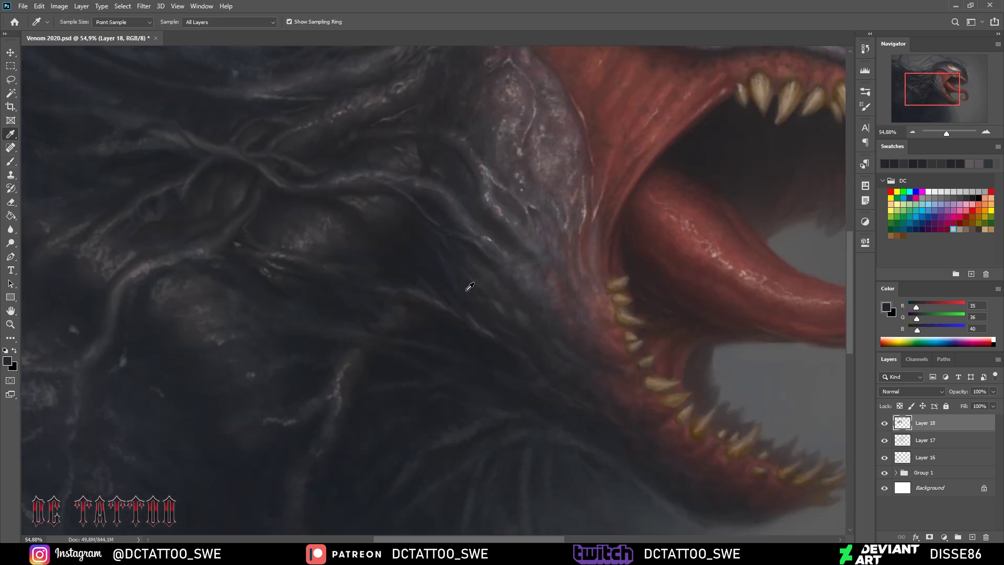
pyautogui.keyDown('alt'); pyautogui.click(333, 248); pyautogui.keyUp('alt')
pyautogui.press('[')
pyautogui.press(']')
pyautogui.keyDown('alt'); pyautogui.click(331, 241); pyautogui.keyUp('alt')
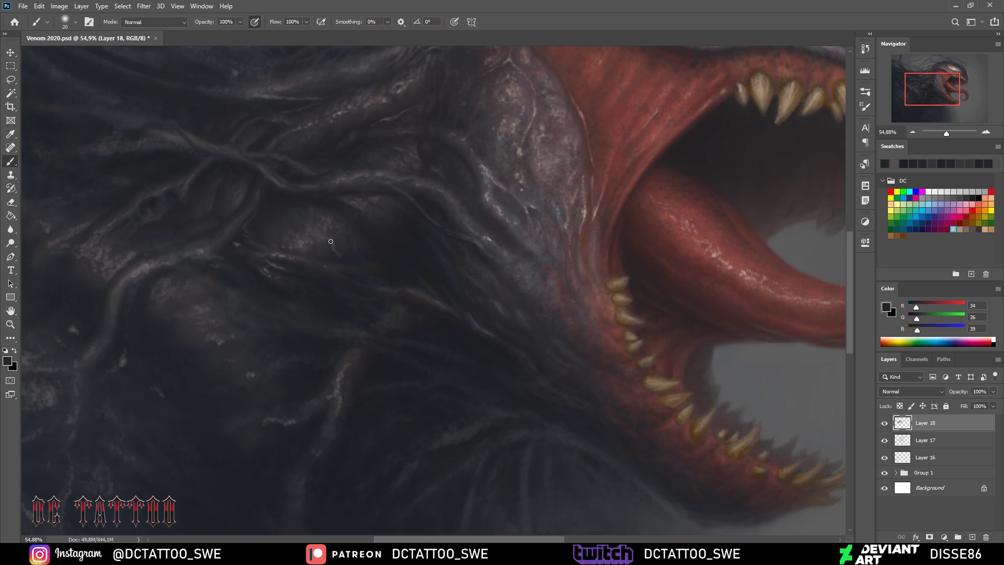
pyautogui.keyDown('alt'); pyautogui.click(502, 152); pyautogui.keyUp('alt')
pyautogui.press('[')
pyautogui.press('[')
pyautogui.press('[')
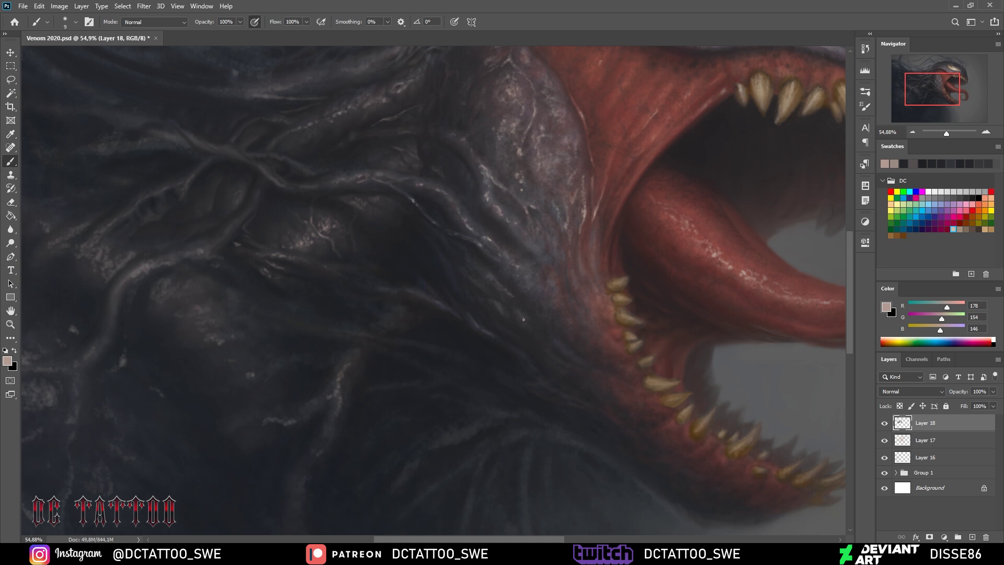
# Sample dark and mid greys and paint a grey strand along the cheek's dark band
pyautogui.keyDown('alt'); pyautogui.click(392, 319); pyautogui.keyUp('alt')
pyautogui.press(']')
pyautogui.press(']')
pyautogui.press(']')
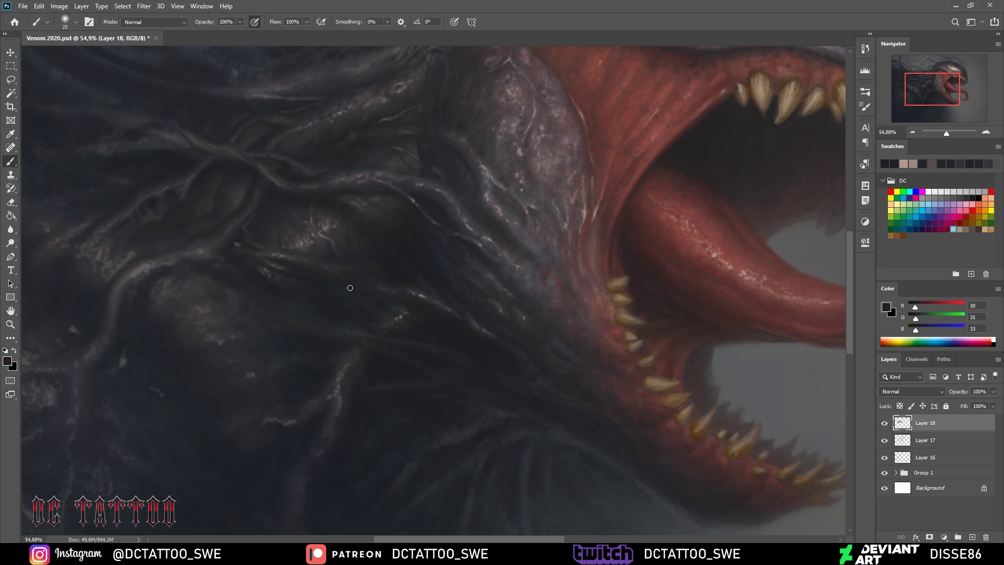
pyautogui.keyDown('alt'); pyautogui.click(321, 275); pyautogui.keyUp('alt')
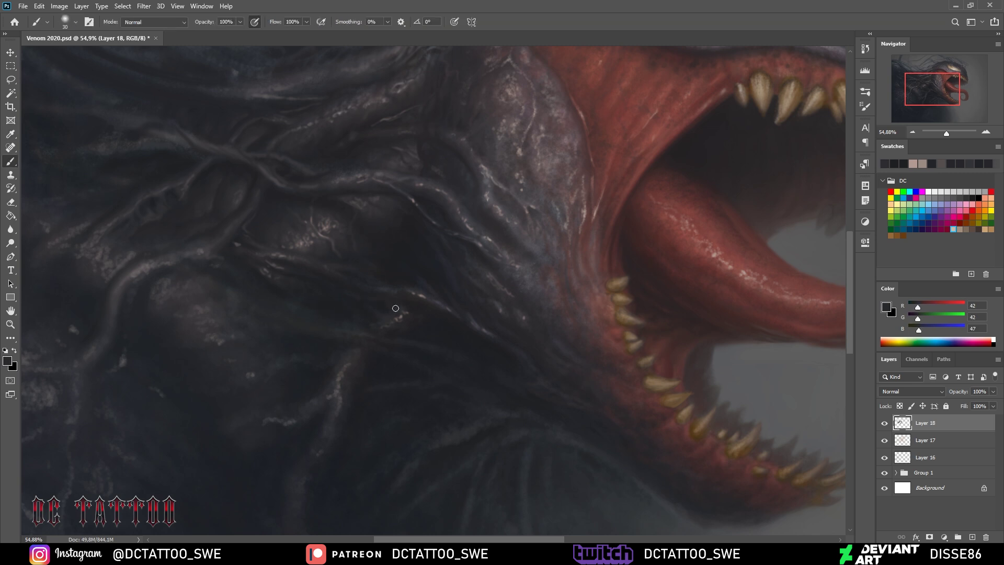
pyautogui.press(']')
pyautogui.press(']')
pyautogui.press(']')
pyautogui.keyDown('alt'); pyautogui.click(392, 321); pyautogui.keyUp('alt')
pyautogui.press('[')
pyautogui.press('[')
pyautogui.press('[')
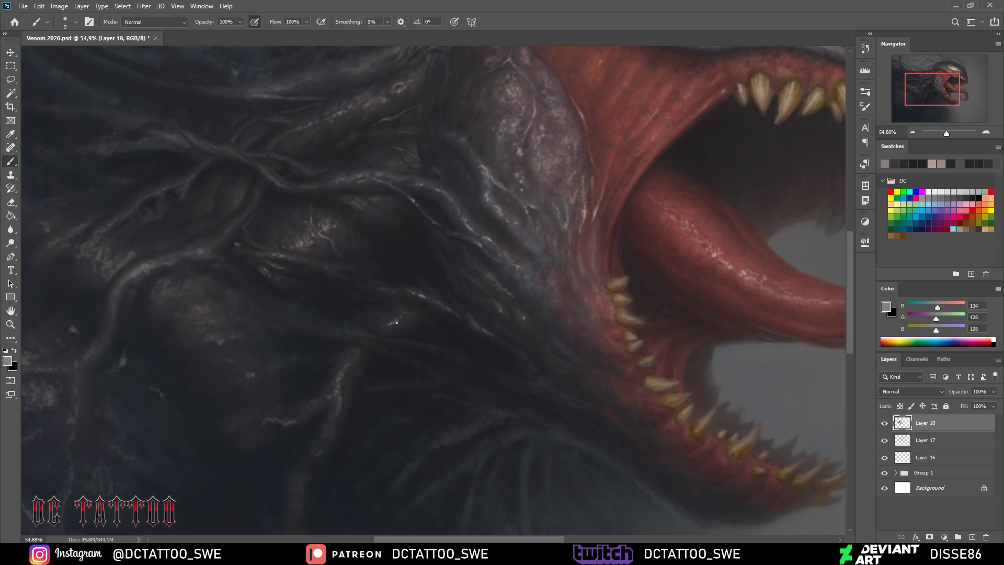
pyautogui.keyDown('alt'); pyautogui.click(425, 312); pyautogui.keyUp('alt')
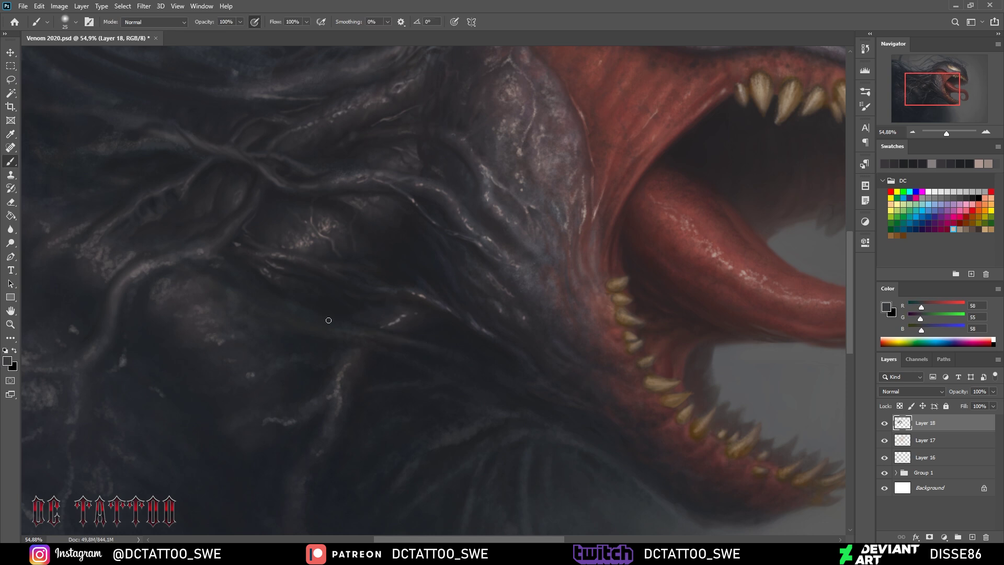
pyautogui.press(']')
pyautogui.press(']')
pyautogui.keyDown('alt'); pyautogui.click(411, 354); pyautogui.keyUp('alt')
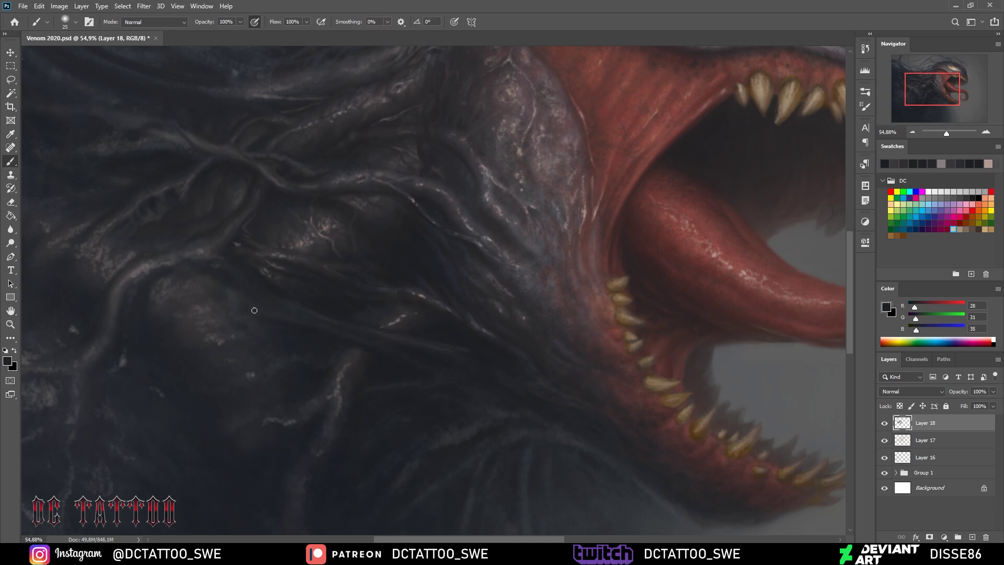
pyautogui.keyDown('alt'); pyautogui.click(429, 344); pyautogui.keyUp('alt')
pyautogui.press('[')
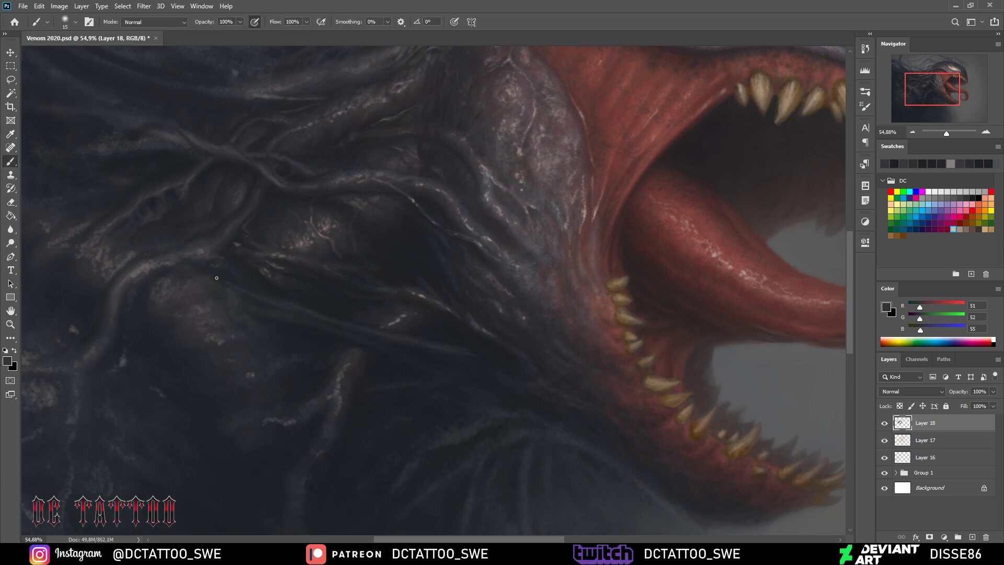
pyautogui.press('[')
pyautogui.keyDown('alt'); pyautogui.click(242, 298); pyautogui.keyUp('alt')
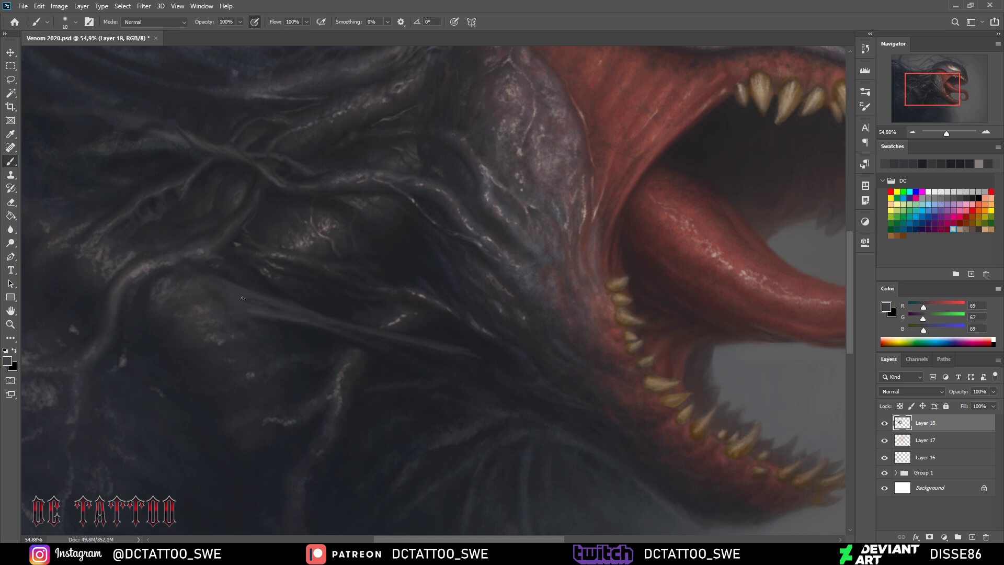
pyautogui.press(']')
pyautogui.moveTo(243, 292)
pyautogui.mouseDown()
pyautogui.moveTo(208, 292)
pyautogui.moveTo(277, 313)
pyautogui.moveTo(215, 304)
pyautogui.mouseUp()
# Dab pale highlight strokes on the cheek tendrils, alternating with dark shadow tones
pyautogui.keyDown('alt'); pyautogui.click(560, 426); pyautogui.keyUp('alt')
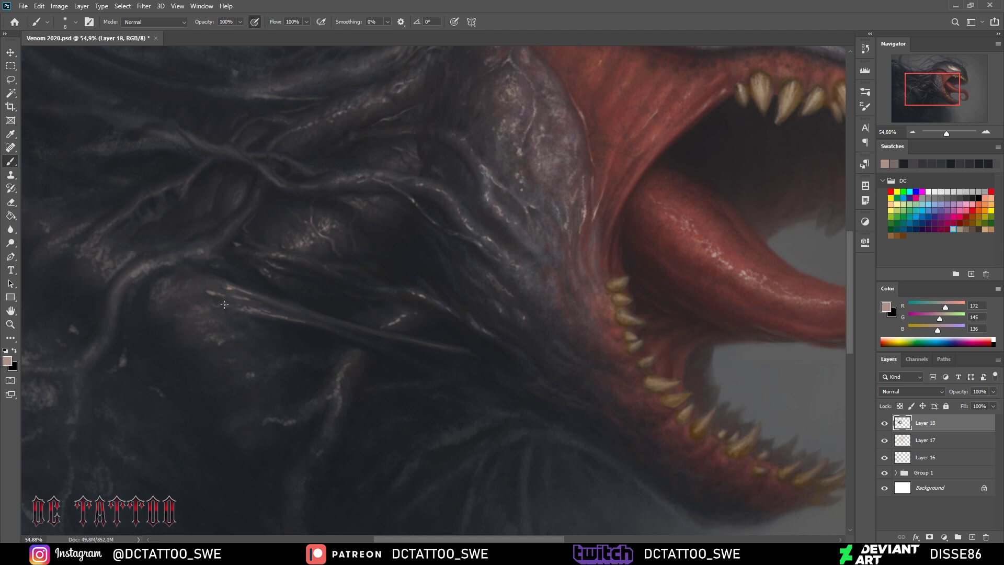
pyautogui.keyDown('alt'); pyautogui.click(282, 318); pyautogui.keyUp('alt')
pyautogui.press(']')
pyautogui.press(']')
pyautogui.press(']')
pyautogui.keyDown('alt'); pyautogui.click(474, 363); pyautogui.keyUp('alt')
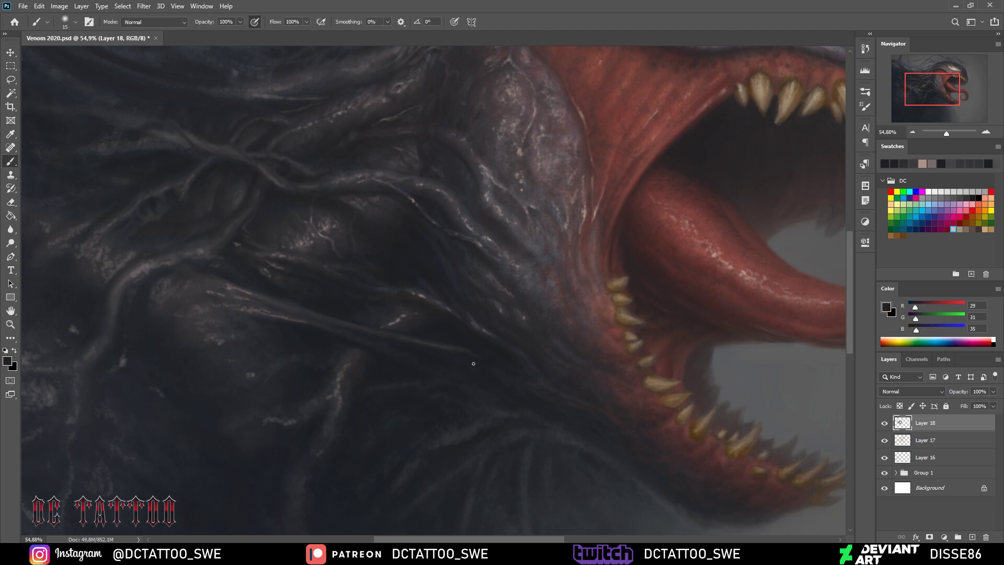
pyautogui.keyDown('alt'); pyautogui.click(431, 337); pyautogui.keyUp('alt')
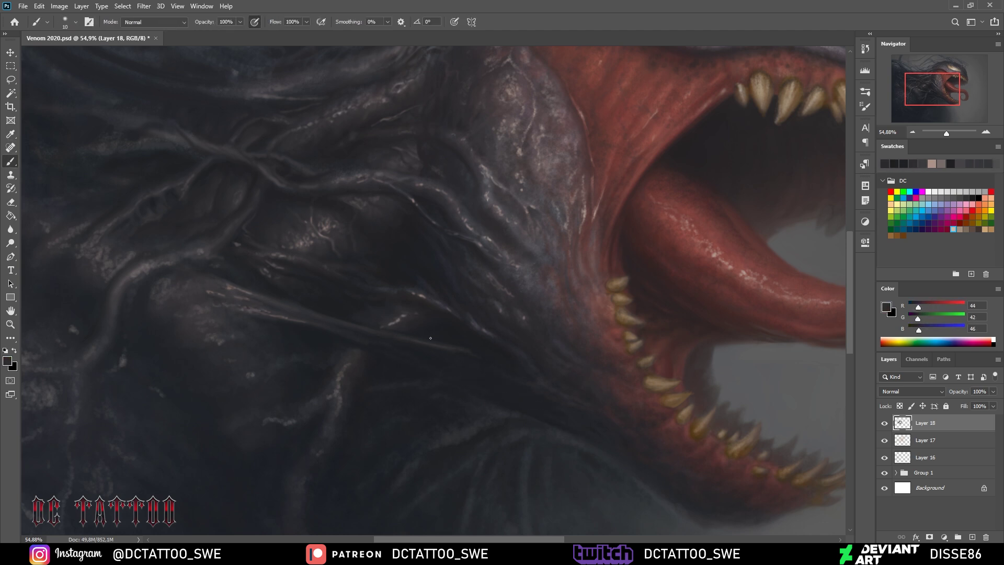
pyautogui.keyDown('alt'); pyautogui.click(505, 352); pyautogui.keyUp('alt')
pyautogui.keyDown('alt'); pyautogui.click(269, 294); pyautogui.keyUp('alt')
pyautogui.press('[')
pyautogui.press('[')
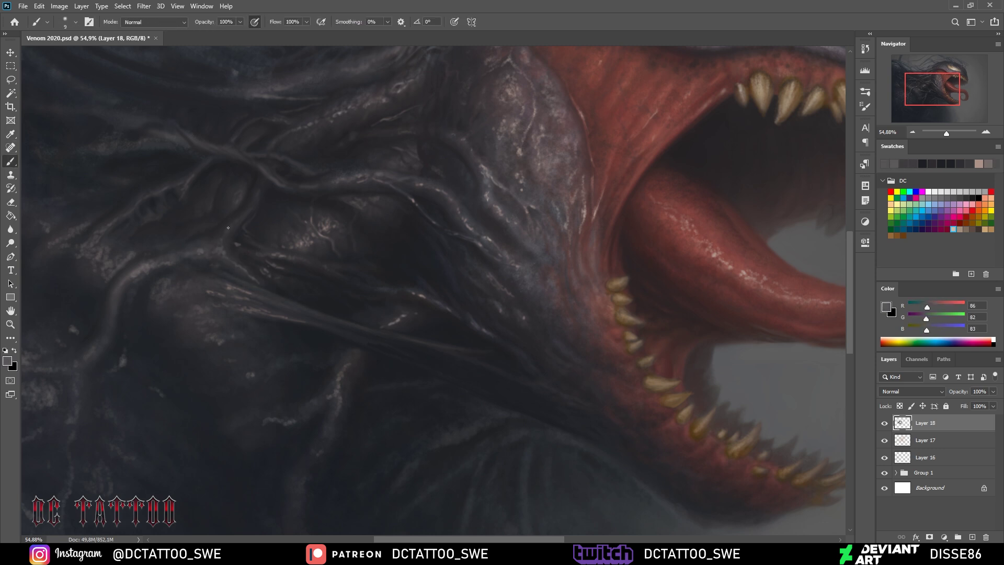
# Paint more grey tendril strands across the cheek with varied brush sizes
pyautogui.keyDown('alt'); pyautogui.click(233, 261); pyautogui.keyUp('alt')
pyautogui.press(']')
pyautogui.press(']')
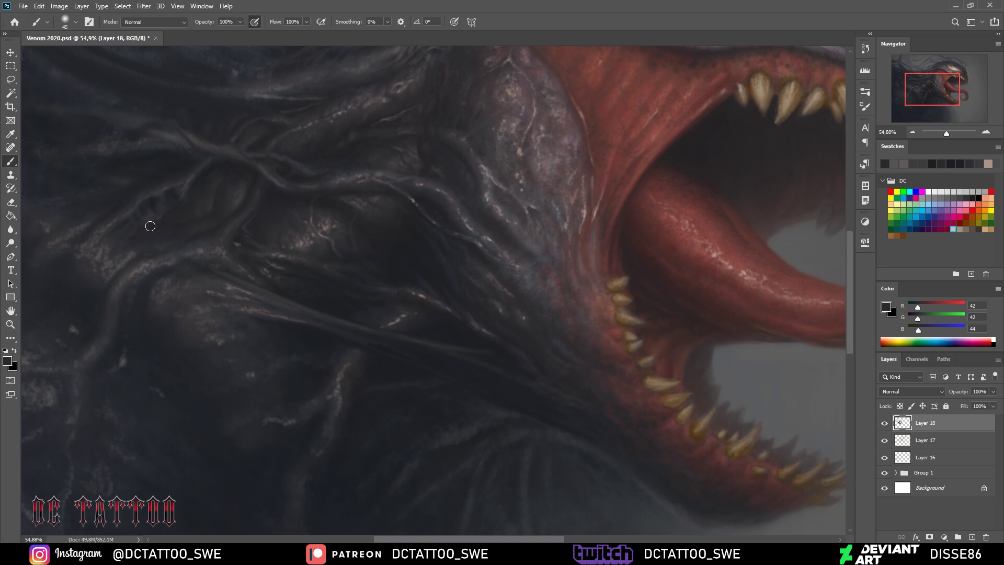
pyautogui.keyDown('alt'); pyautogui.click(150, 227); pyautogui.keyUp('alt')
pyautogui.press(']')
pyautogui.press(']')
pyautogui.press(']')
pyautogui.keyDown('alt'); pyautogui.click(125, 273); pyautogui.keyUp('alt')
pyautogui.press('[')
pyautogui.press('[')
pyautogui.press('[')
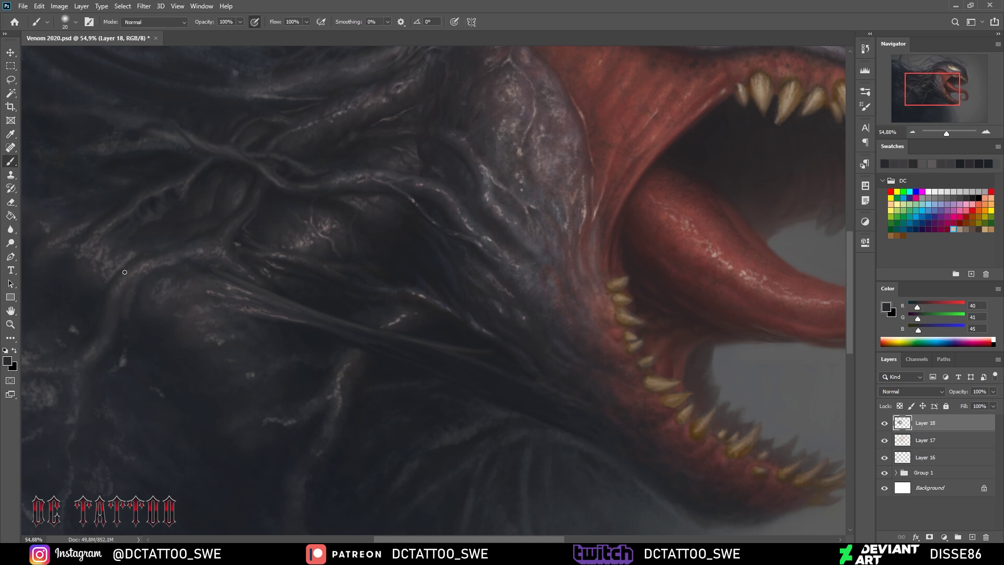
pyautogui.keyDown('alt'); pyautogui.click(414, 247); pyautogui.keyUp('alt')
pyautogui.press('[')
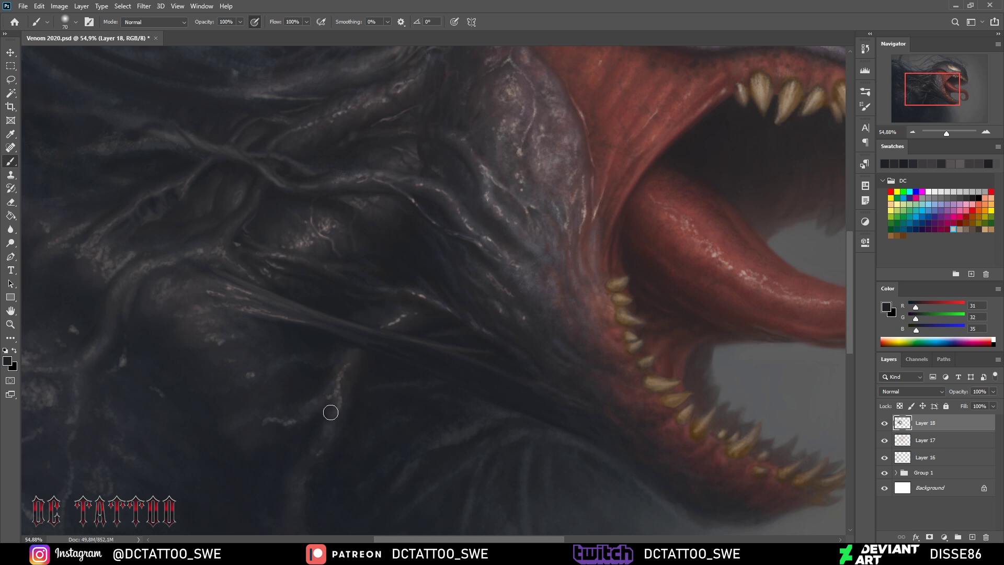
pyautogui.keyDown('alt'); pyautogui.click(346, 369); pyautogui.keyUp('alt')
pyautogui.press('[')
# Add dark shadow tones and fine strands along the lower cheek and jaw
pyautogui.keyDown('alt'); pyautogui.click(319, 400); pyautogui.keyUp('alt')
pyautogui.press(']')
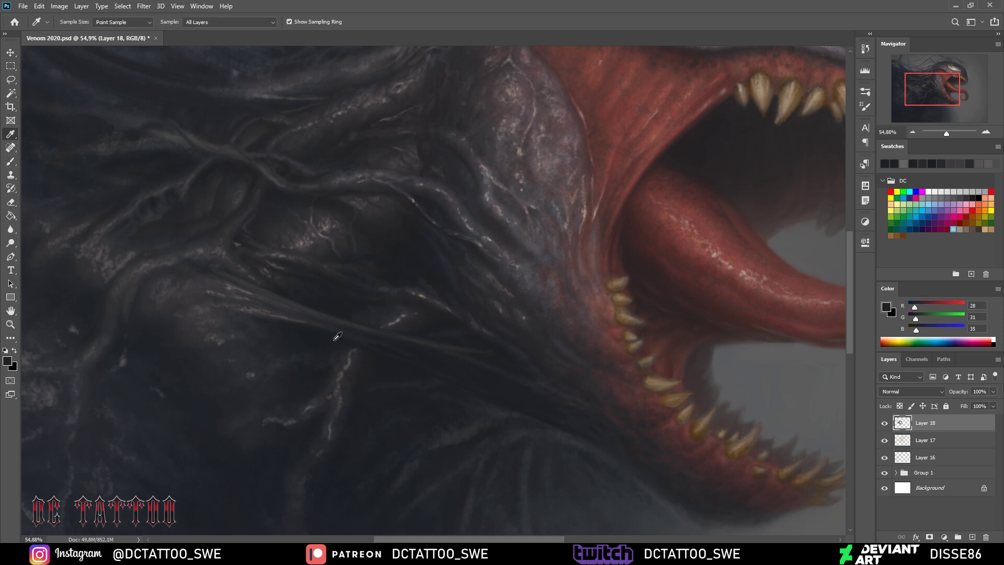
pyautogui.press(']')
pyautogui.keyDown('alt'); pyautogui.click(269, 337); pyautogui.keyUp('alt')
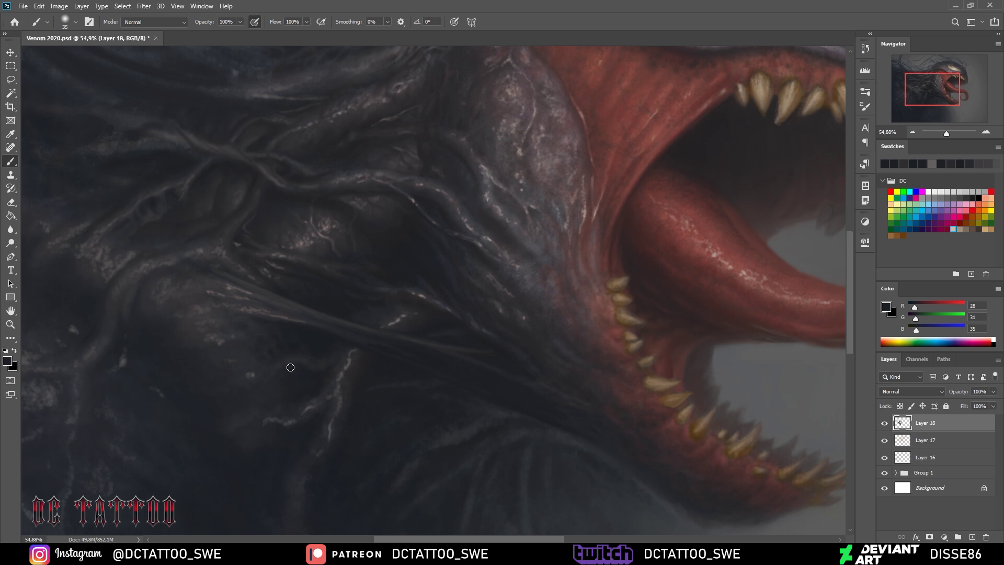
pyautogui.keyDown('alt'); pyautogui.click(349, 364); pyautogui.keyUp('alt')
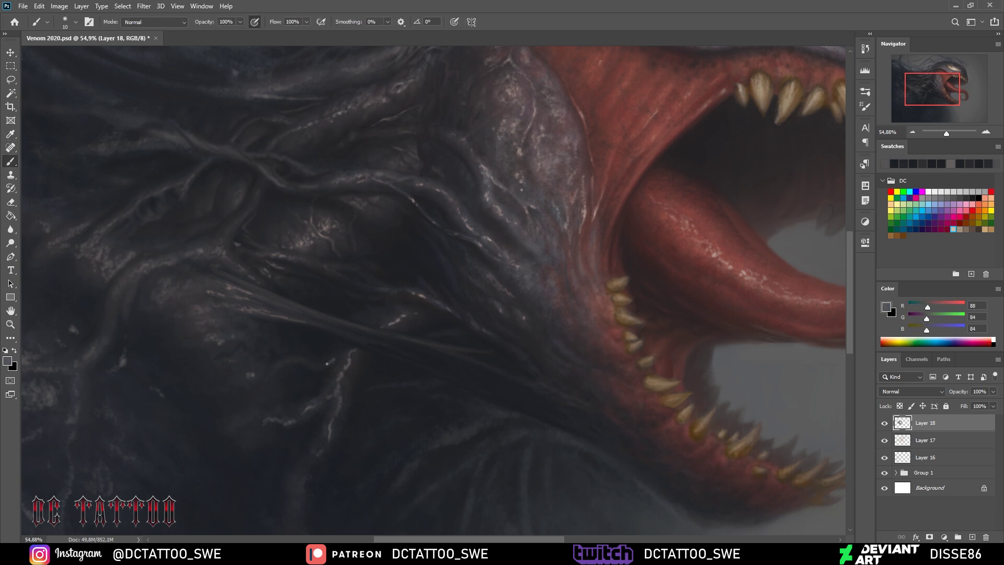
pyautogui.press('[')
pyautogui.press('[')
pyautogui.keyDown('alt'); pyautogui.click(277, 408); pyautogui.keyUp('alt')
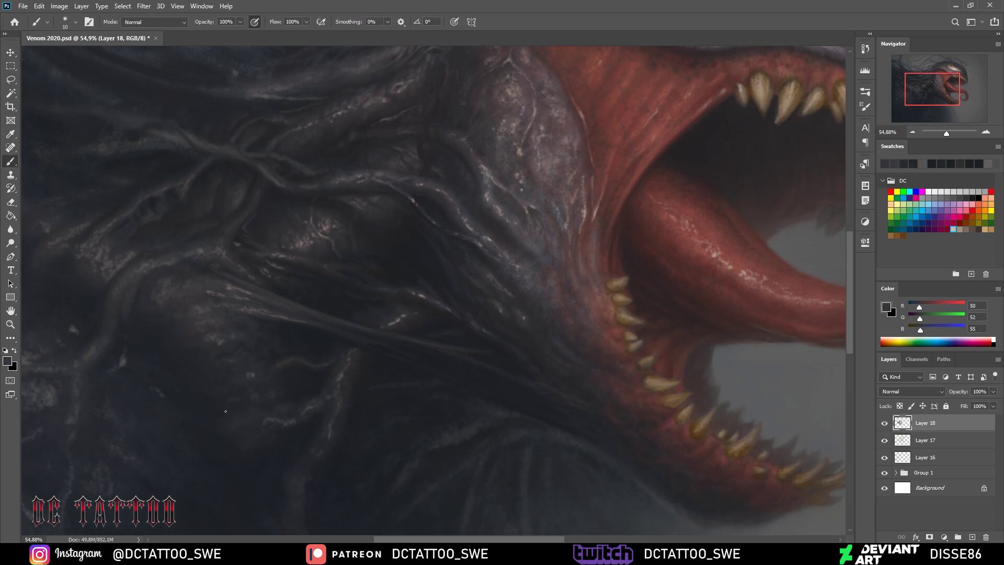
pyautogui.press(']')
pyautogui.press(']')
pyautogui.press(']')
pyautogui.keyDown('alt'); pyautogui.click(268, 429); pyautogui.keyUp('alt')
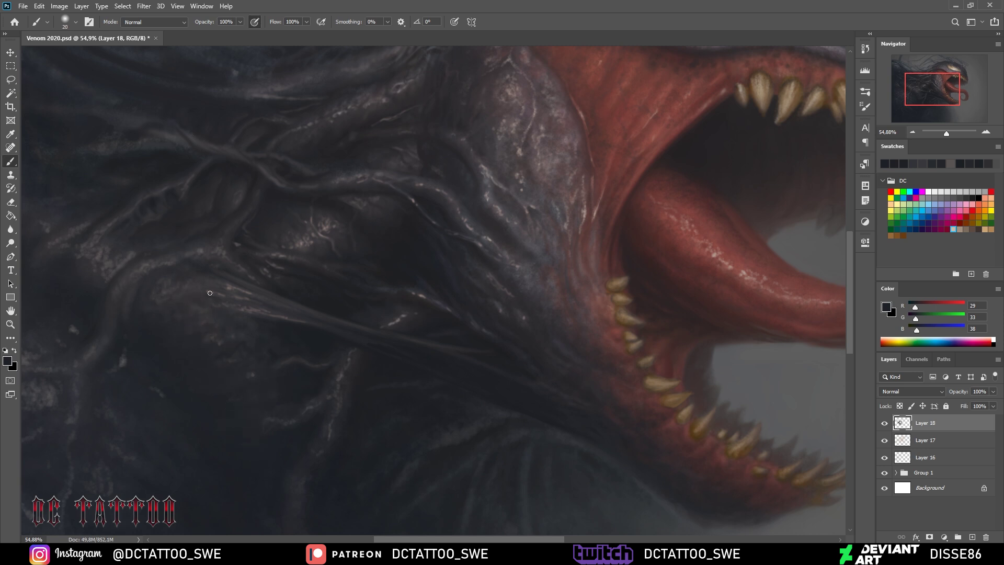
pyautogui.press('[')
# Bring the area below the mouth into view and paint dark strands beneath the teeth
pyautogui.moveTo(475, 311); pyautogui.dragTo(436, 181)
pyautogui.keyDown('alt'); pyautogui.click(384, 242); pyautogui.keyUp('alt')
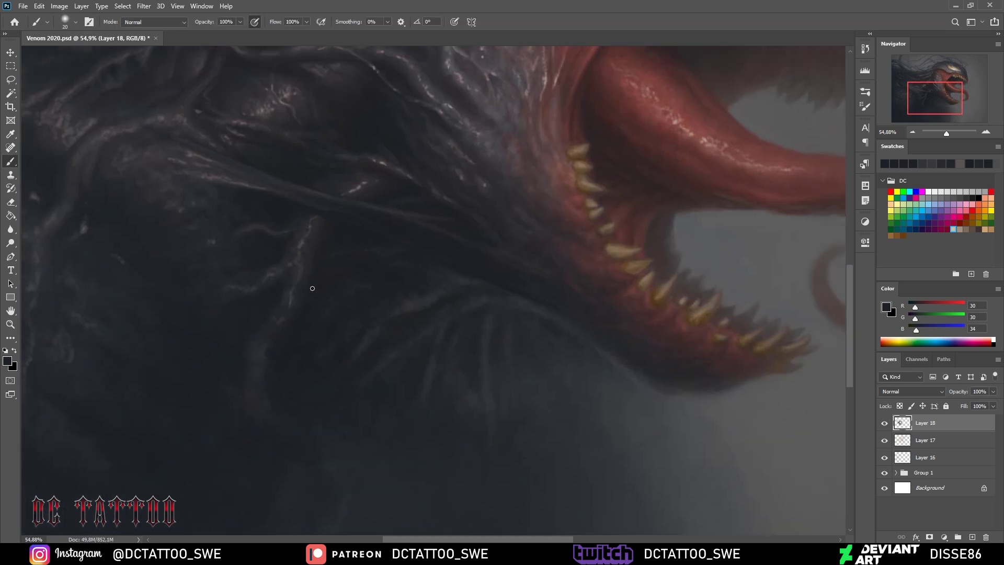
pyautogui.press(']')
pyautogui.press(']')
pyautogui.press(']')
pyautogui.press('[')
pyautogui.press('[')
pyautogui.press('[')
pyautogui.keyDown('alt'); pyautogui.click(286, 262); pyautogui.keyUp('alt')
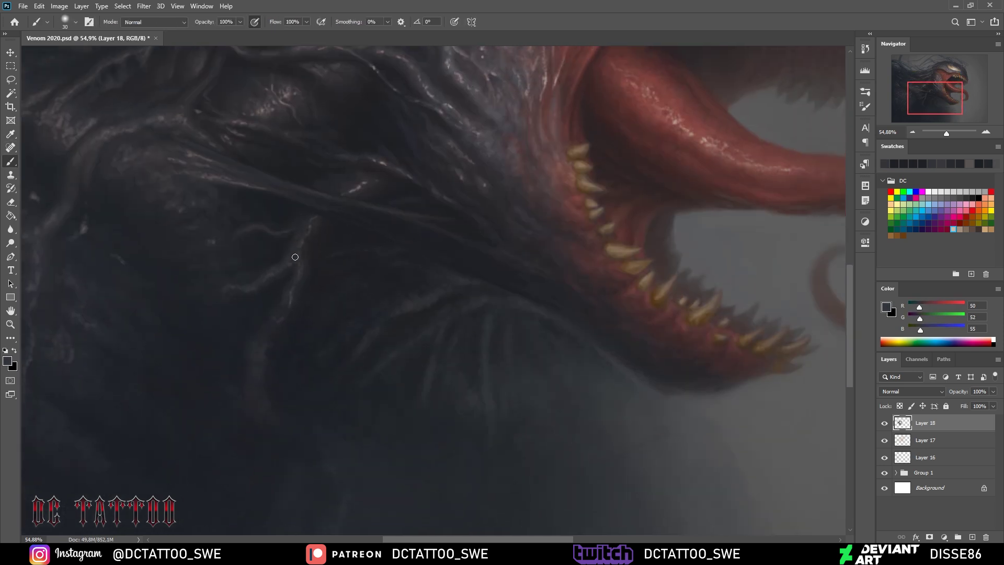
pyautogui.press('[')
pyautogui.press('[')
pyautogui.keyDown('alt'); pyautogui.click(214, 294); pyautogui.keyUp('alt')
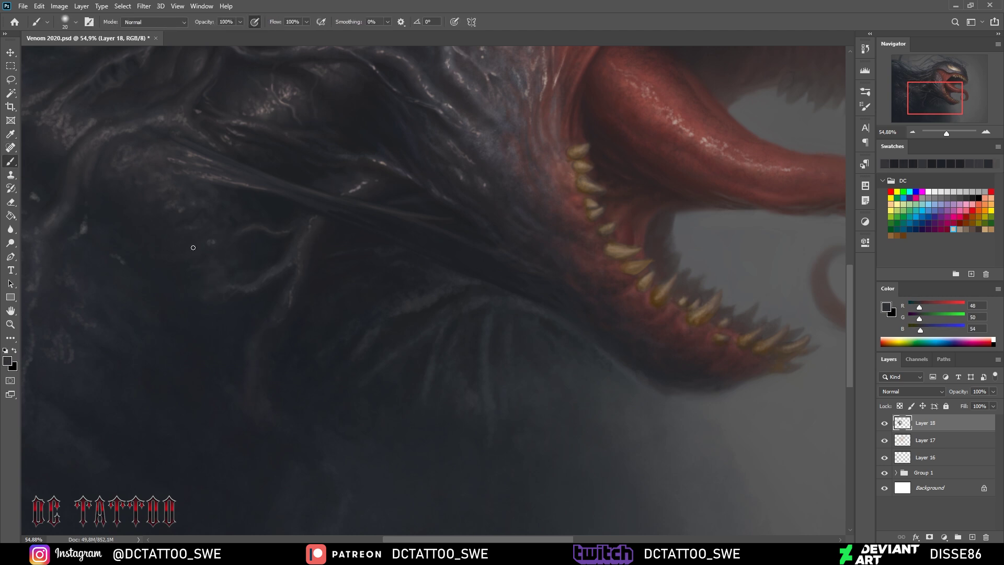
pyautogui.keyDown('alt'); pyautogui.click(231, 303); pyautogui.keyUp('alt')
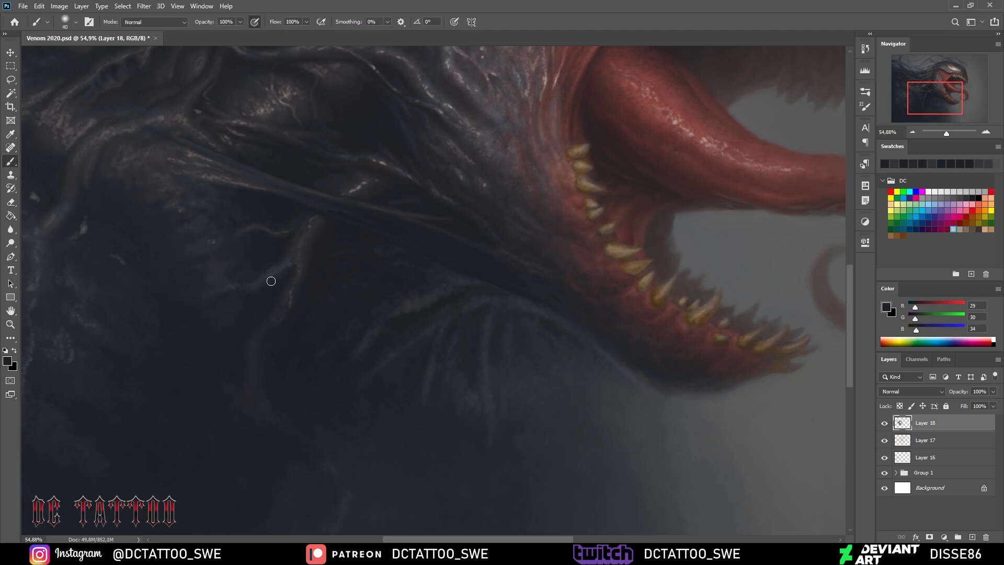
pyautogui.keyDown('alt'); pyautogui.click(277, 210); pyautogui.keyUp('alt')
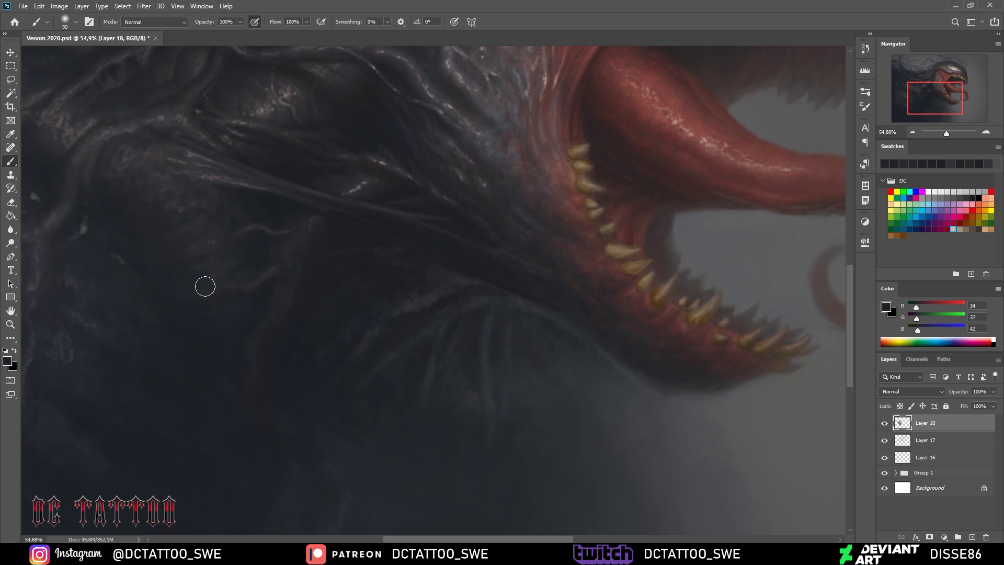
pyautogui.keyDown('alt'); pyautogui.click(319, 267); pyautogui.keyUp('alt')
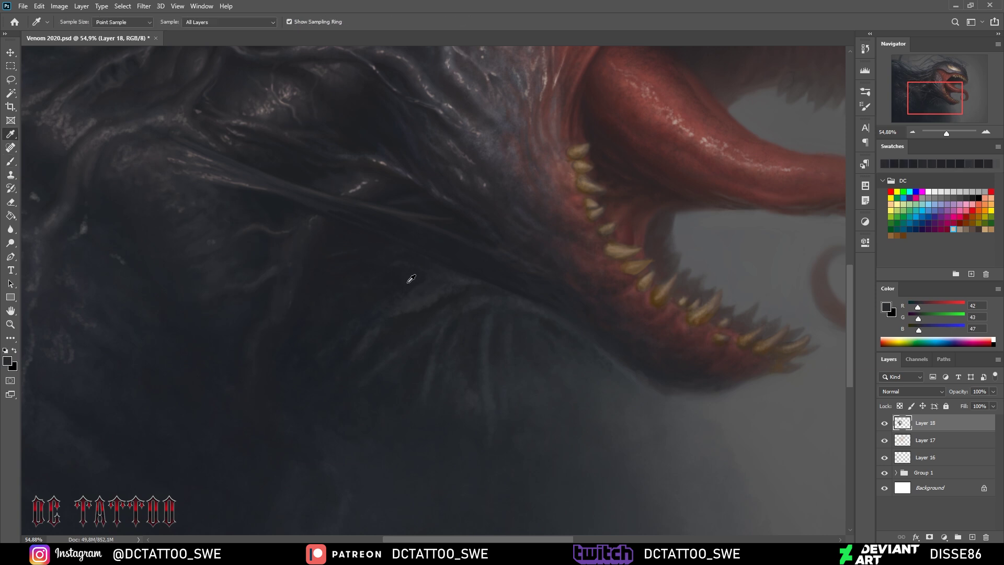
pyautogui.keyDown('alt'); pyautogui.click(504, 156); pyautogui.keyUp('alt')
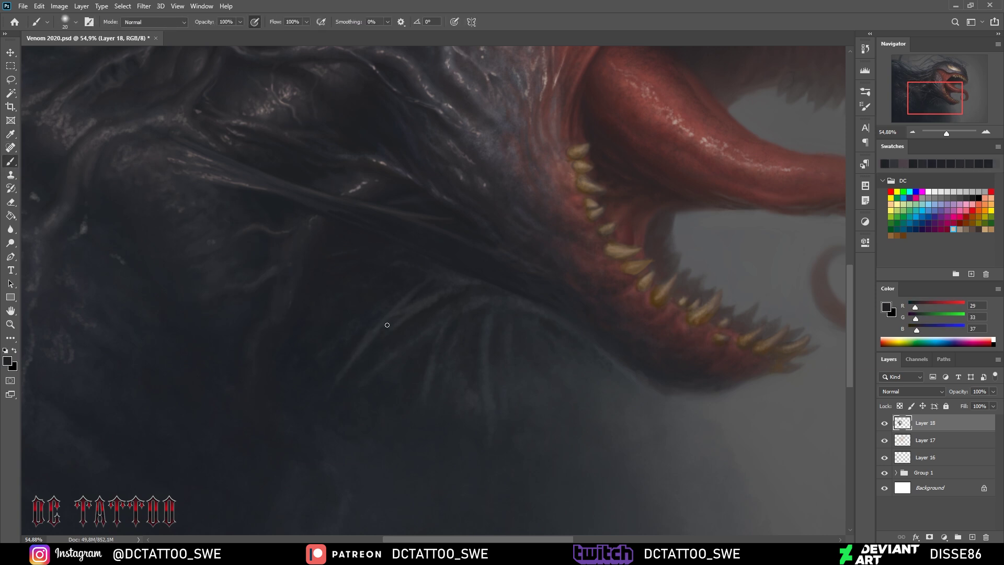
# Paint thin dark strands hanging down into the shadowed neck
pyautogui.press('[')
pyautogui.keyDown('alt'); pyautogui.click(331, 358); pyautogui.keyUp('alt')
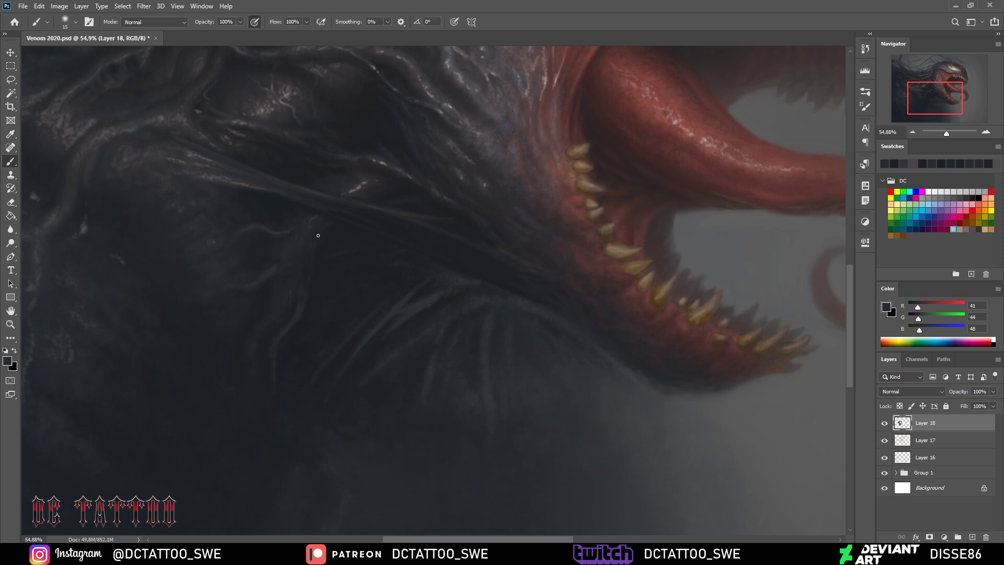
pyautogui.keyDown('alt'); pyautogui.click(282, 339); pyautogui.keyUp('alt')
pyautogui.keyDown('alt'); pyautogui.click(258, 262); pyautogui.keyUp('alt')
pyautogui.press(']')
pyautogui.press(']')
pyautogui.press(']')
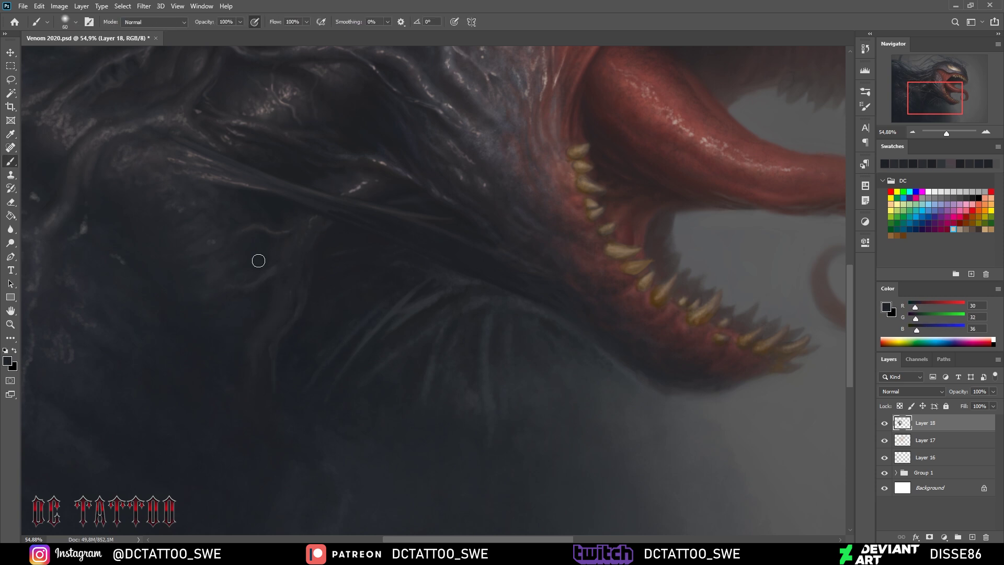
pyautogui.keyDown('alt'); pyautogui.click(281, 274); pyautogui.keyUp('alt')
pyautogui.press(']')
pyautogui.press(']')
pyautogui.press(']')
pyautogui.press('[')
pyautogui.press('[')
pyautogui.press('[')
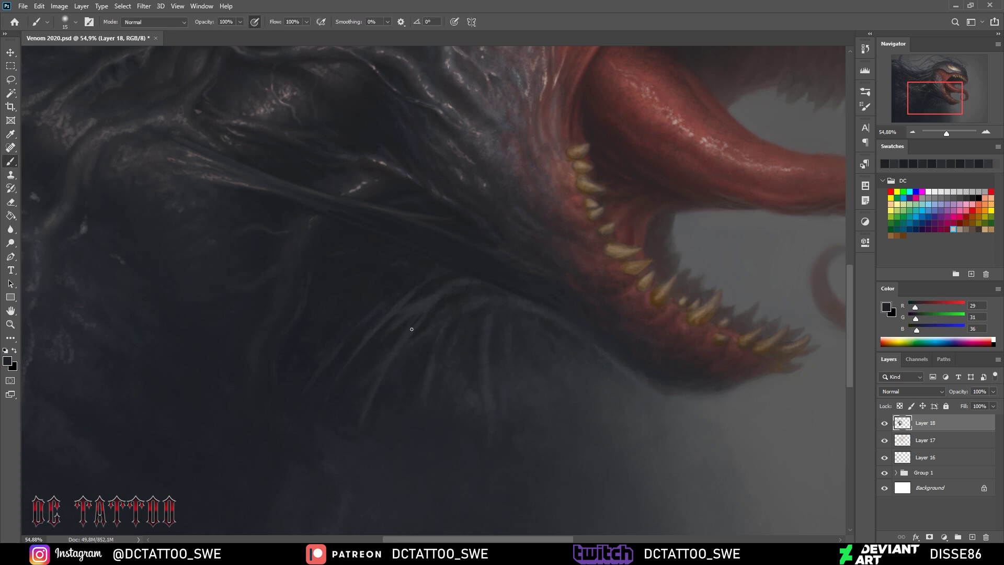
pyautogui.press(']')
pyautogui.keyDown('alt'); pyautogui.click(384, 347); pyautogui.keyUp('alt')
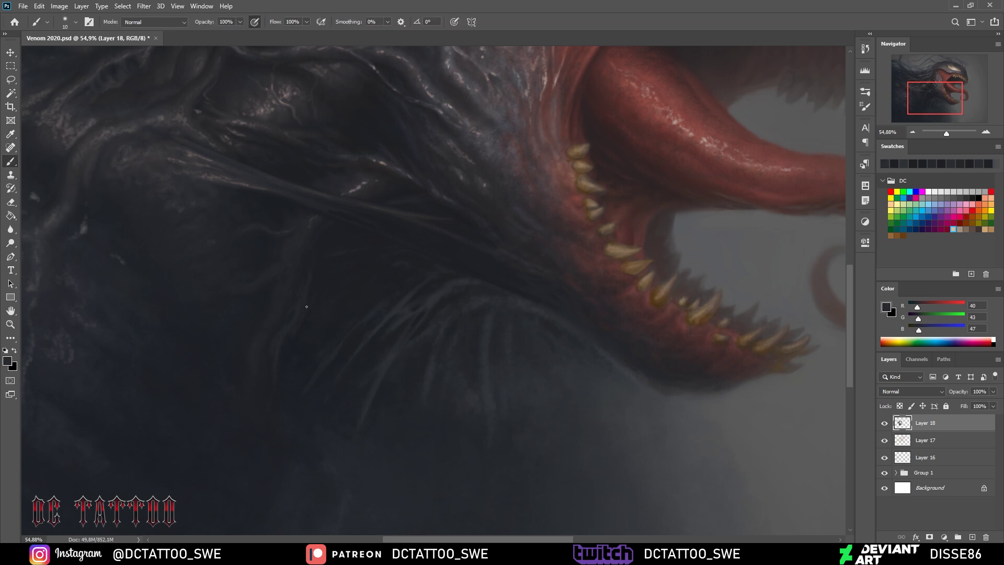
pyautogui.press(']')
pyautogui.keyDown('alt'); pyautogui.click(335, 323); pyautogui.keyUp('alt')
pyautogui.press(']')
pyautogui.press(']')
pyautogui.press(']')
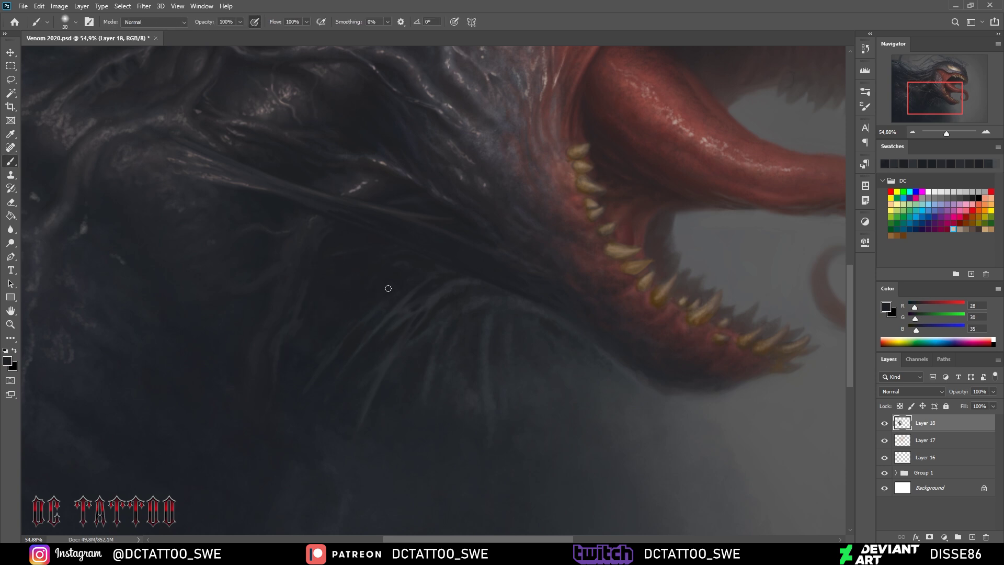
# Add lighter grey highlights and fine hair-like strands fanning across the neck
pyautogui.moveTo(377, 357); pyautogui.dragTo(325, 309)
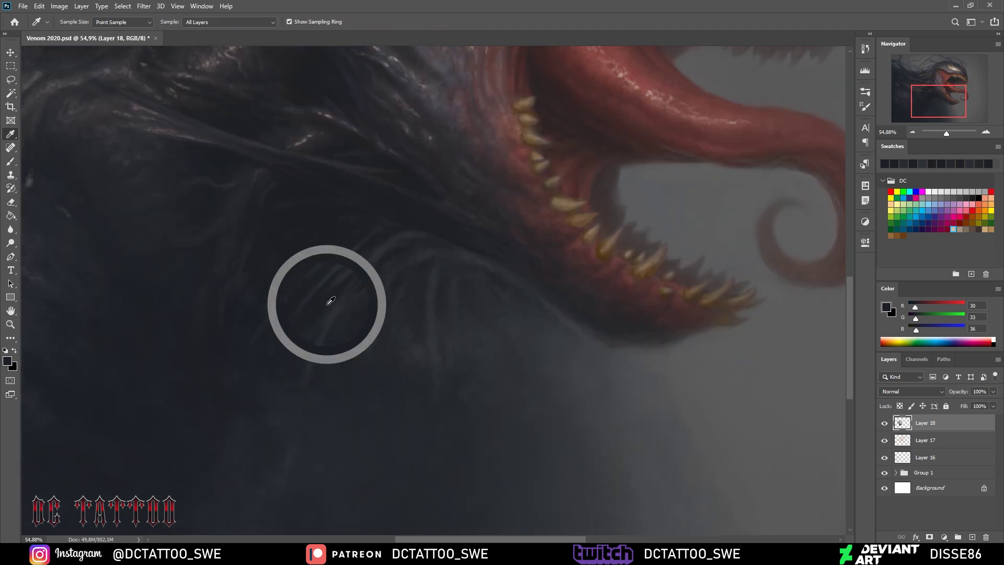
pyautogui.keyDown('alt'); pyautogui.click(326, 309); pyautogui.keyUp('alt')
pyautogui.press('[')
pyautogui.press('[')
pyautogui.press('[')
pyautogui.press('[')
pyautogui.keyDown('alt'); pyautogui.click(347, 310); pyautogui.keyUp('alt')
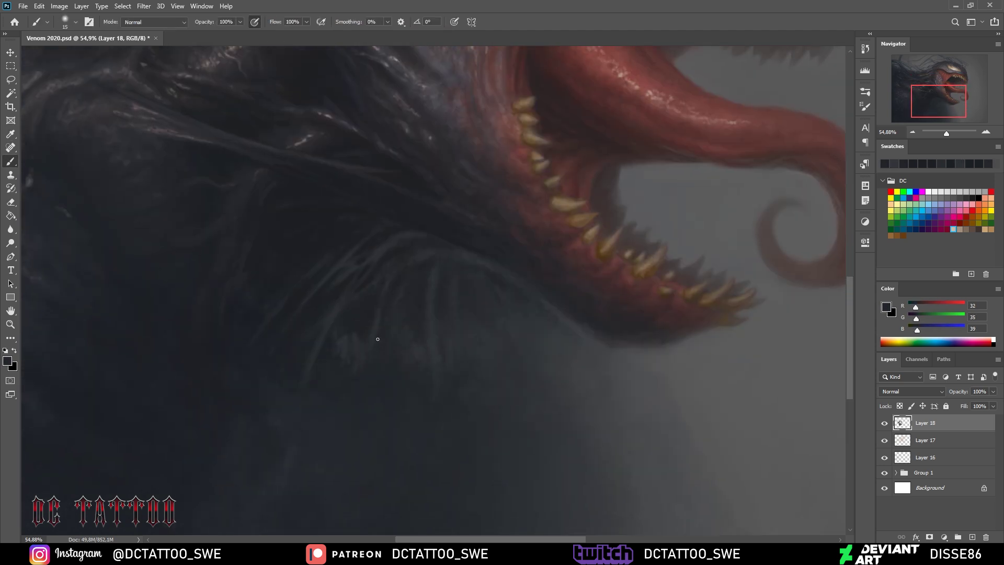
pyautogui.press(']')
pyautogui.press(']')
pyautogui.keyDown('alt'); pyautogui.click(435, 285); pyautogui.keyUp('alt')
pyautogui.keyDown('alt'); pyautogui.click(493, 134); pyautogui.keyUp('alt')
pyautogui.press('[')
pyautogui.press('[')
pyautogui.press('[')
pyautogui.press('[')
pyautogui.press('[')
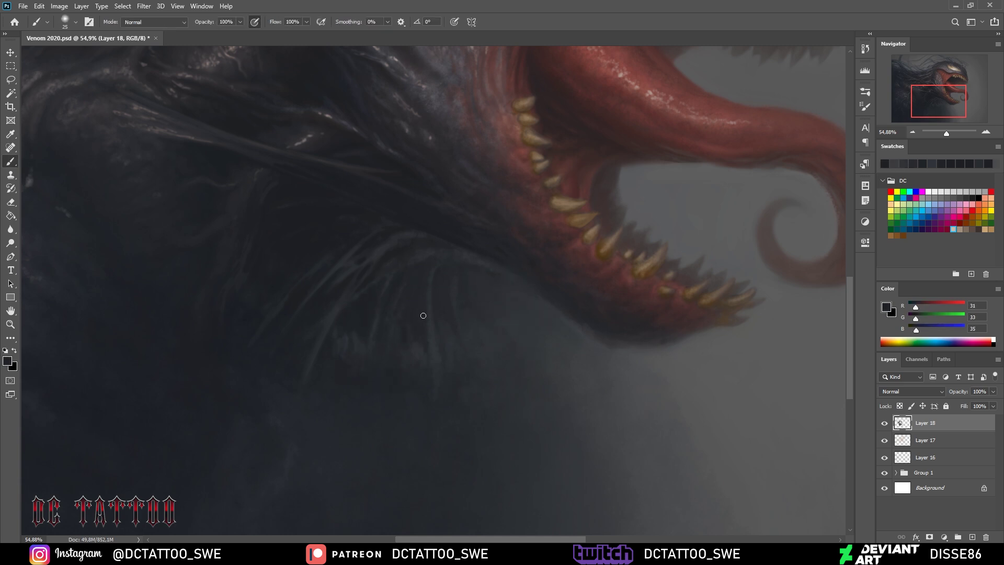
pyautogui.keyDown('alt'); pyautogui.click(439, 297); pyautogui.keyUp('alt')
pyautogui.press('[')
pyautogui.press('[')
pyautogui.press('[')
pyautogui.press('[')
pyautogui.press('[')
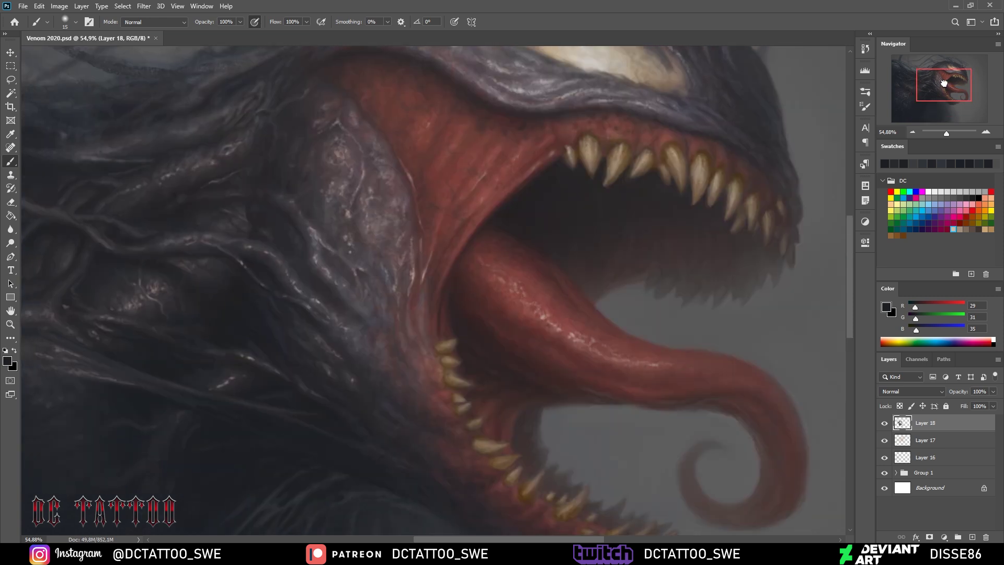
# Move to the lower neck and body and block in broad dark shading
pyautogui.moveTo(561, 323); pyautogui.dragTo(315, 288)
pyautogui.keyDown('alt'); pyautogui.click(315, 288); pyautogui.keyUp('alt')
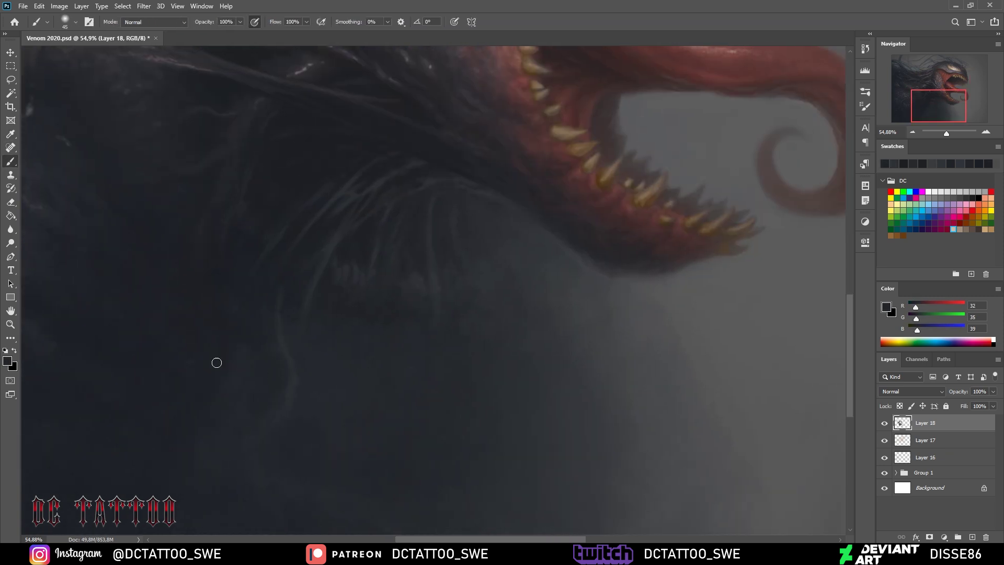
pyautogui.keyDown('alt'); pyautogui.click(198, 322); pyautogui.keyUp('alt')
pyautogui.press(']')
pyautogui.press(']')
pyautogui.press(']')
pyautogui.hscroll(-5, 366, 309)
pyautogui.press('[')
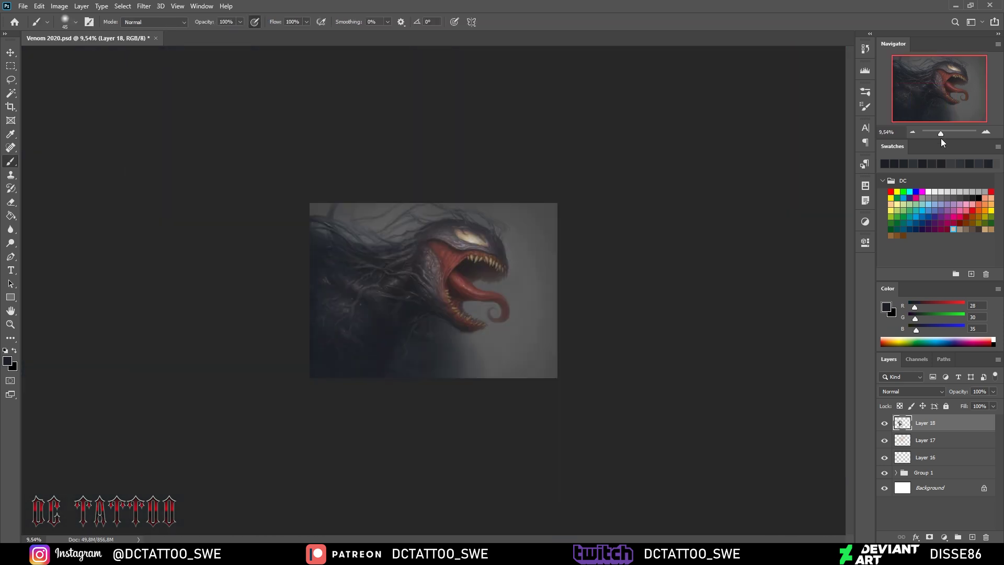
pyautogui.scroll(-3, 337, 415)
pyautogui.keyDown('alt'); pyautogui.click(306, 497); pyautogui.keyUp('alt')
pyautogui.press('[')
pyautogui.press('[')
pyautogui.press('[')
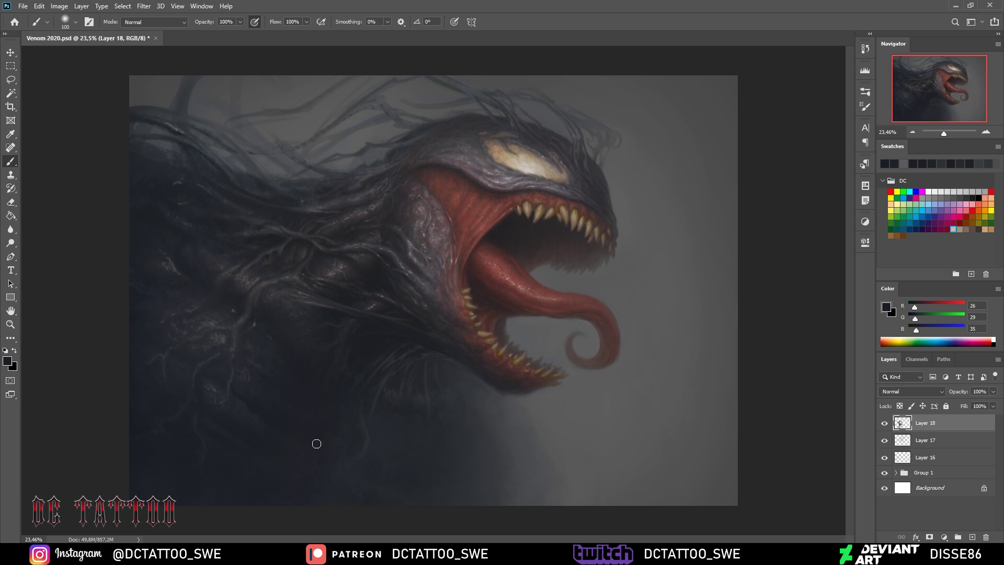
pyautogui.press(']')
pyautogui.press(']')
pyautogui.press(']')
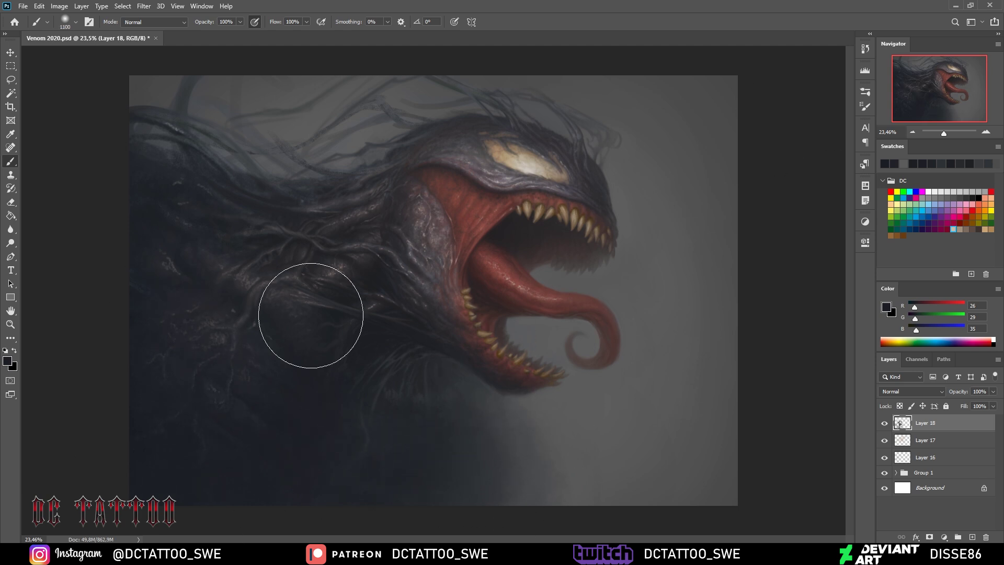
pyautogui.press('[')
pyautogui.press('[')
pyautogui.press('[')
# Zoom into the neck left of the mouth and paint thin dark tendril strands
pyautogui.keyDown('alt'); pyautogui.click(235, 292); pyautogui.keyUp('alt')
pyautogui.scroll(2, 236, 291)
pyautogui.scroll(2, 278, 337)
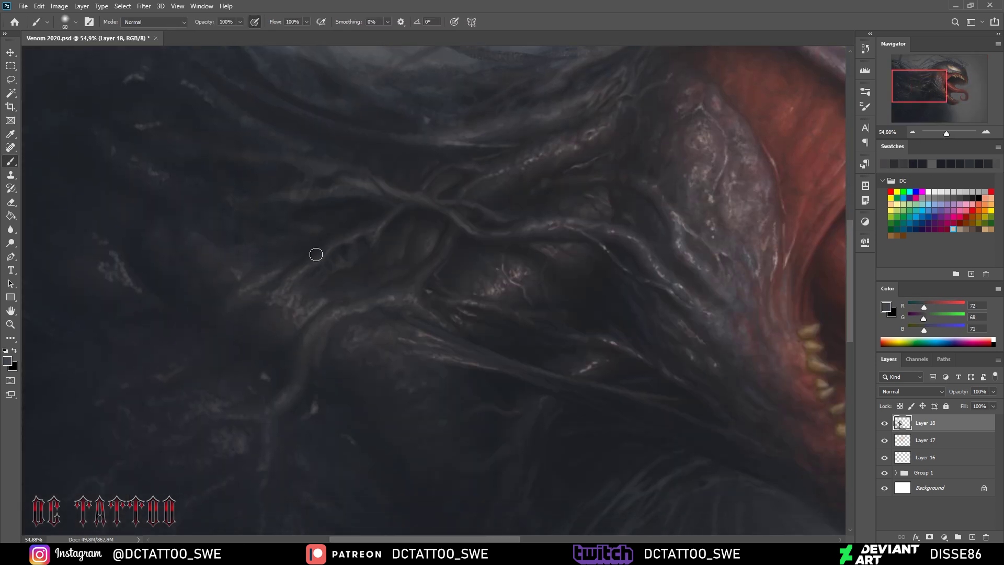
pyautogui.press('[')
pyautogui.press('[')
pyautogui.press('[')
pyautogui.keyDown('alt'); pyautogui.click(346, 219); pyautogui.keyUp('alt')
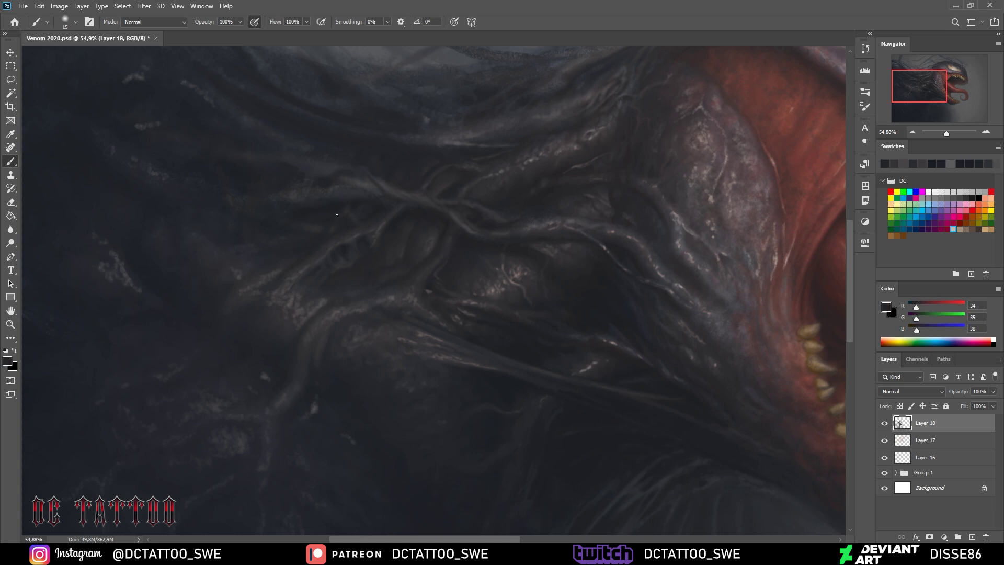
pyautogui.keyDown('alt'); pyautogui.click(253, 185); pyautogui.keyUp('alt')
pyautogui.press('[')
pyautogui.press('[')
pyautogui.press('[')
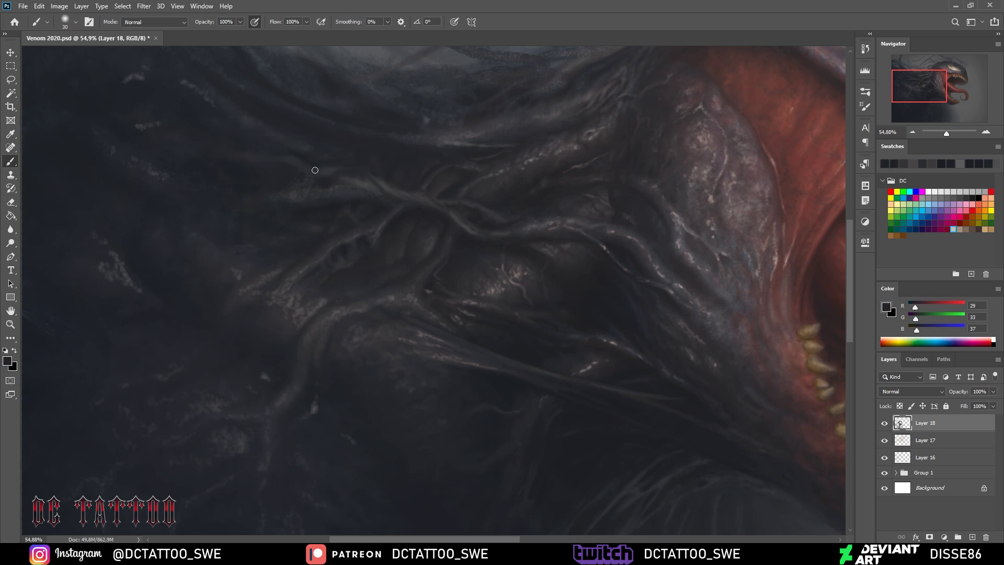
pyautogui.keyDown('alt'); pyautogui.click(308, 180); pyautogui.keyUp('alt')
pyautogui.press(']')
pyautogui.keyDown('alt'); pyautogui.click(282, 230); pyautogui.keyUp('alt')
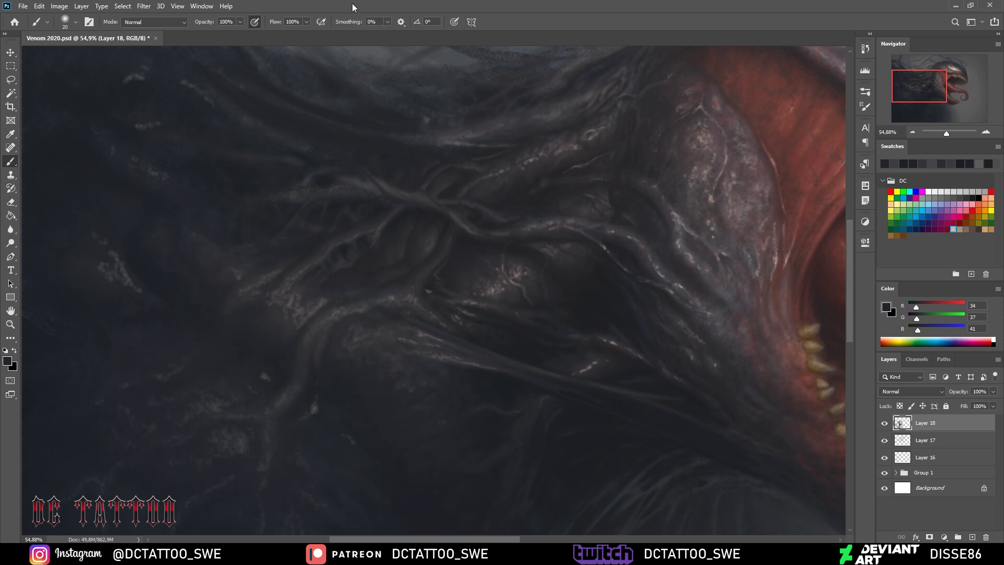
pyautogui.press('[')
pyautogui.press('[')
pyautogui.press('[')
# Add warm pale highlights and muted purple mid tones to the neck tendrils
pyautogui.keyDown('alt'); pyautogui.click(356, 257); pyautogui.keyUp('alt')
pyautogui.press(']')
pyautogui.press(']')
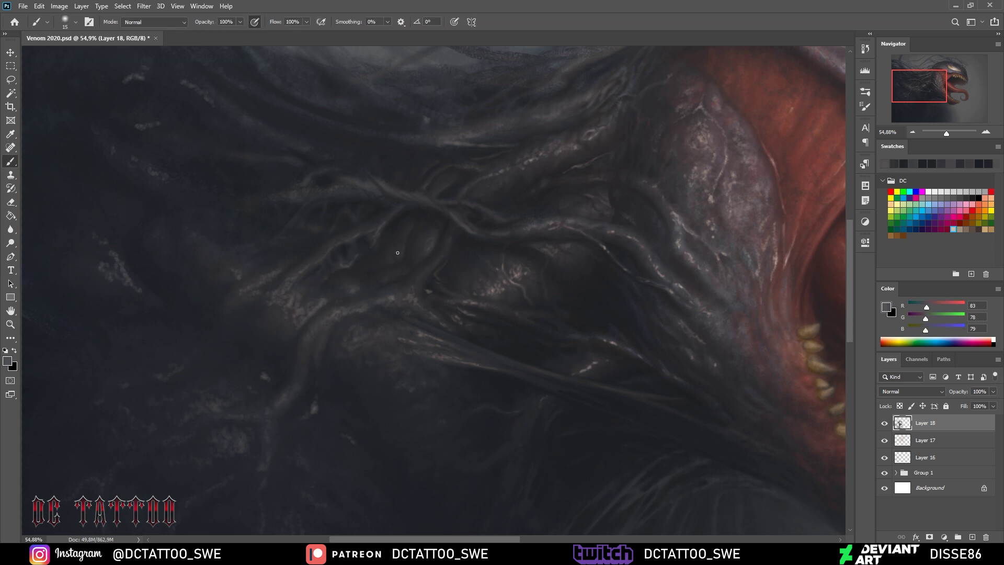
pyautogui.keyDown('alt'); pyautogui.click(357, 255); pyautogui.keyUp('alt')
pyautogui.keyDown('alt'); pyautogui.click(276, 310); pyautogui.keyUp('alt')
pyautogui.press(']')
pyautogui.press(']')
pyautogui.press(']')
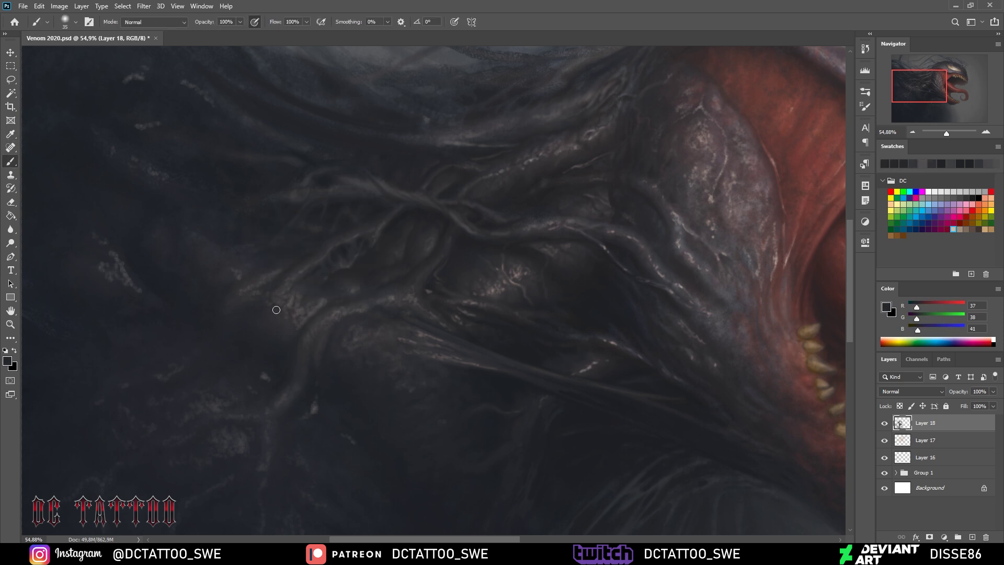
pyautogui.keyDown('alt'); pyautogui.click(293, 304); pyautogui.keyUp('alt')
pyautogui.keyDown('alt'); pyautogui.click(229, 294); pyautogui.keyUp('alt')
pyautogui.keyDown('alt'); pyautogui.click(301, 263); pyautogui.keyUp('alt')
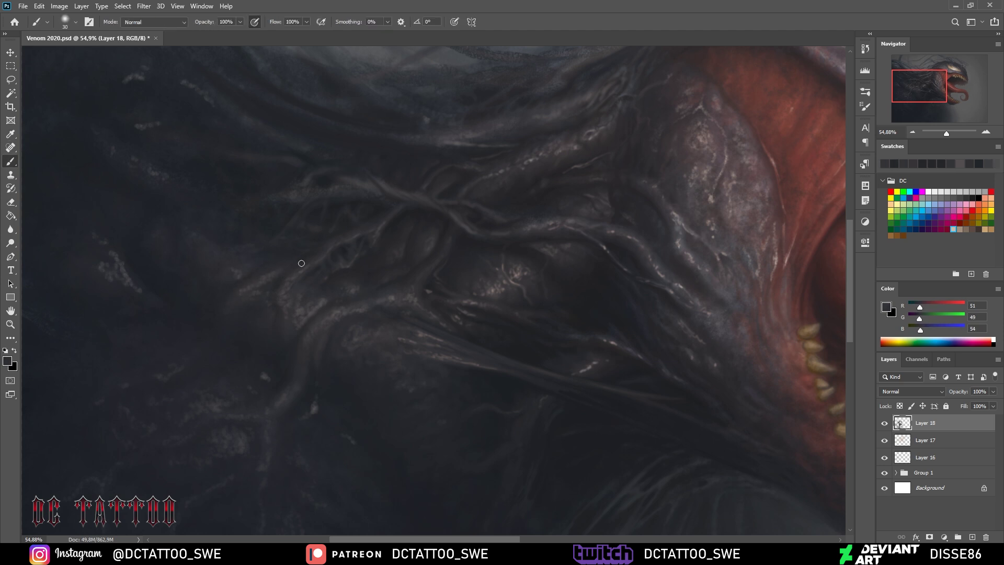
pyautogui.keyDown('alt'); pyautogui.click(162, 209); pyautogui.keyUp('alt')
pyautogui.press(']')
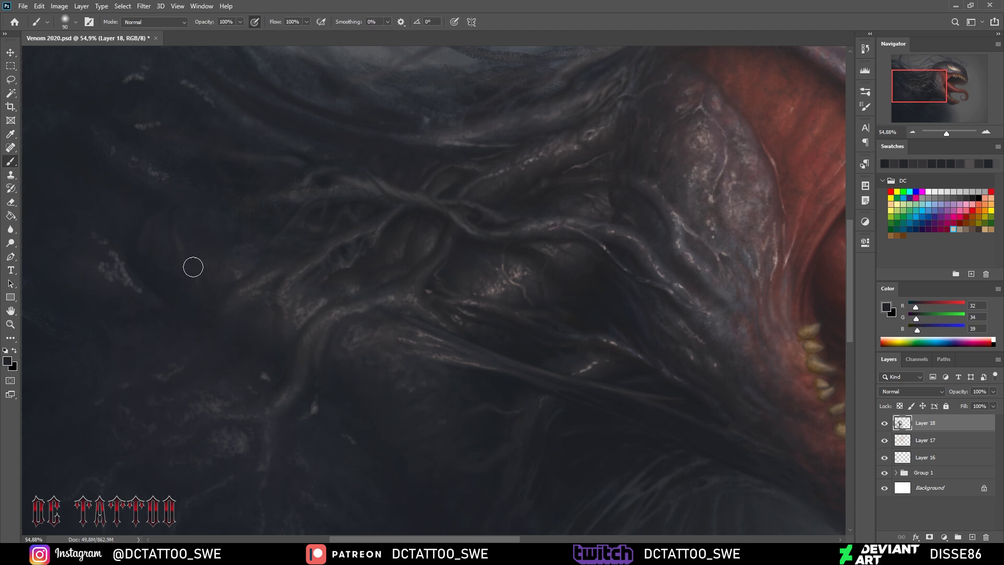
pyautogui.scroll(5, 193, 265)
pyautogui.press('[')
pyautogui.press('[')
pyautogui.press('[')
pyautogui.keyDown('alt'); pyautogui.click(245, 269); pyautogui.keyUp('alt')
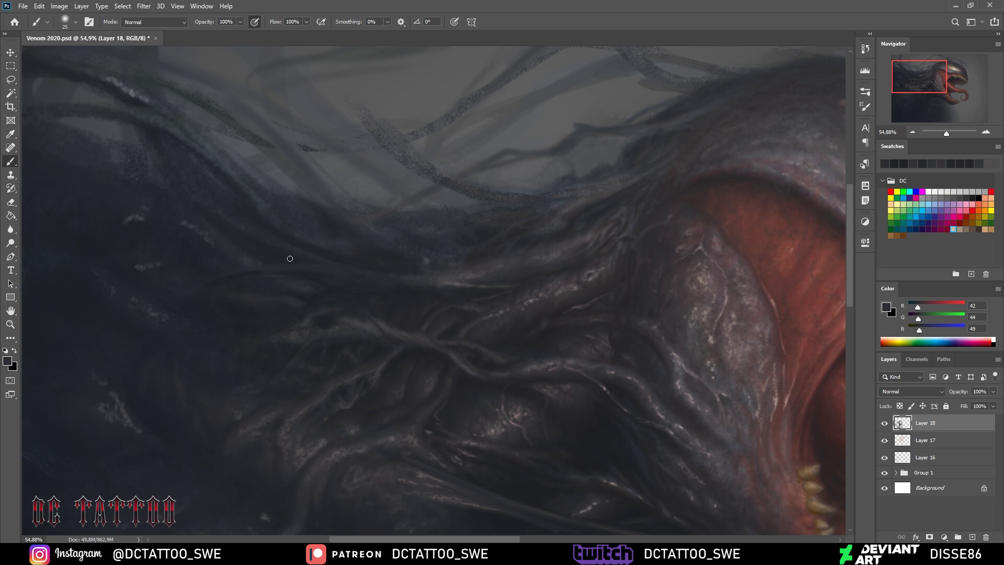
# Sample lighter, mid and dark greys from the tendrils with a very thin brush
pyautogui.keyDown('alt'); pyautogui.click(290, 258); pyautogui.keyUp('alt')
pyautogui.press('[')
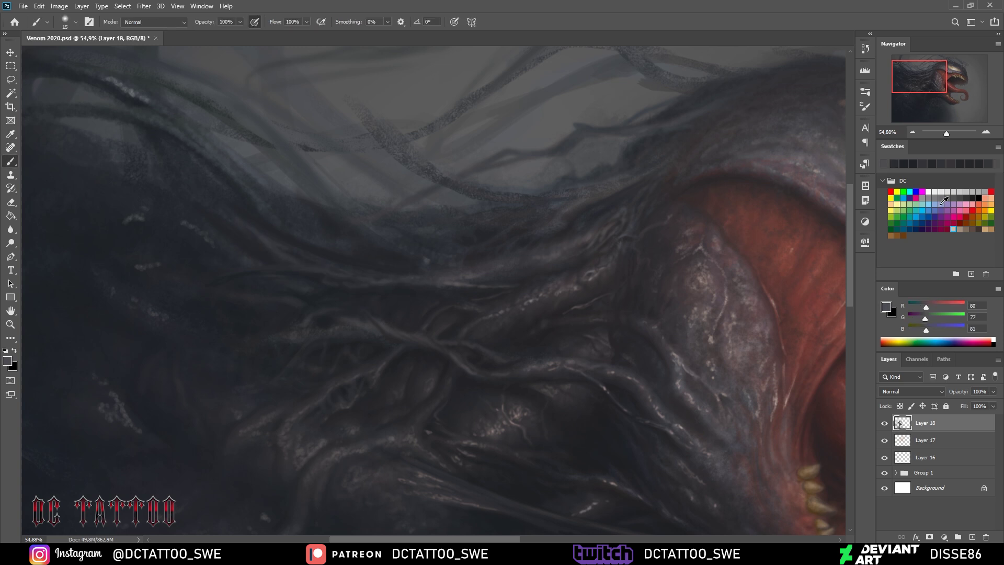
pyautogui.click(942, 199)
pyautogui.press('[')
pyautogui.press('[')
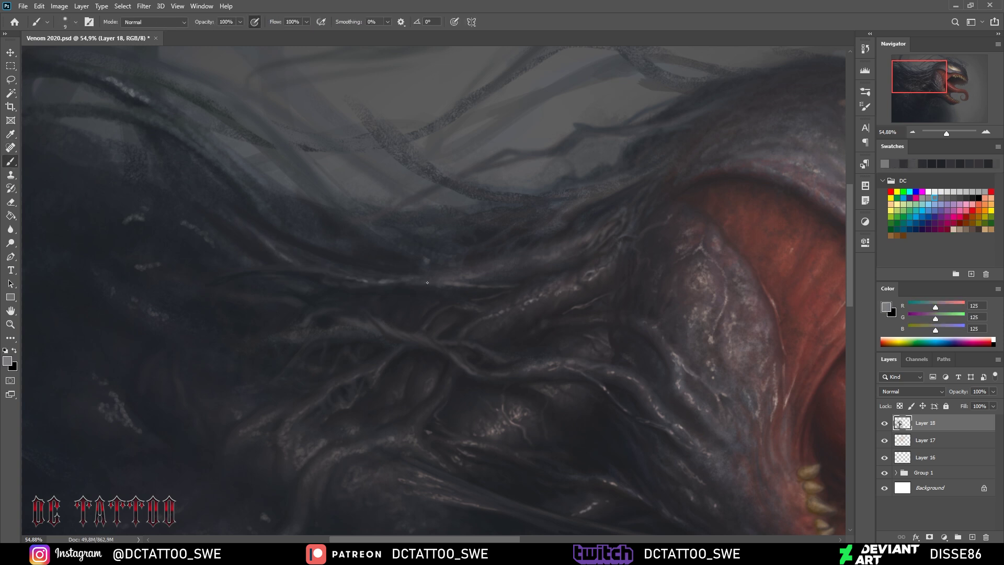
pyautogui.keyDown('alt'); pyautogui.click(471, 259); pyautogui.keyUp('alt')
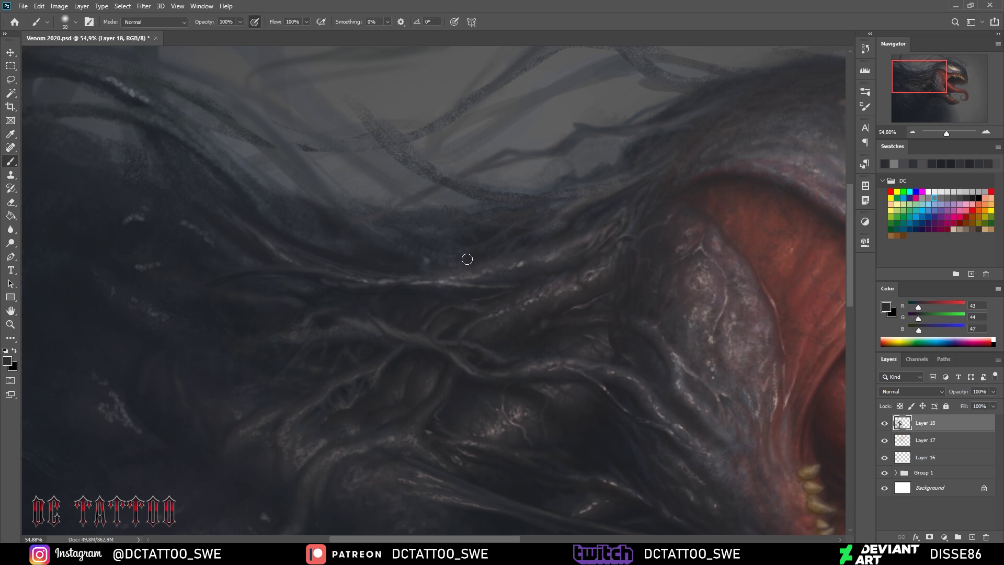
pyautogui.press(']')
pyautogui.keyDown('alt'); pyautogui.click(230, 276); pyautogui.keyUp('alt')
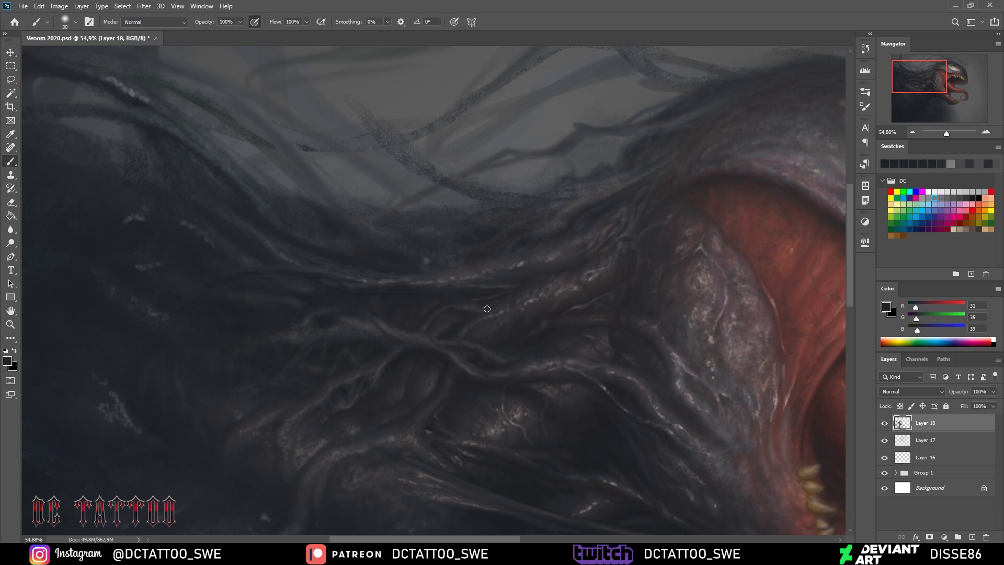
# Resample lighter and dark tendril greys and a light fog grey
pyautogui.keyDown('alt'); pyautogui.click(500, 275); pyautogui.keyUp('alt')
pyautogui.keyDown('alt'); pyautogui.click(435, 240); pyautogui.keyUp('alt')
pyautogui.press('[')
pyautogui.keyDown('alt'); pyautogui.click(601, 172); pyautogui.keyUp('alt')
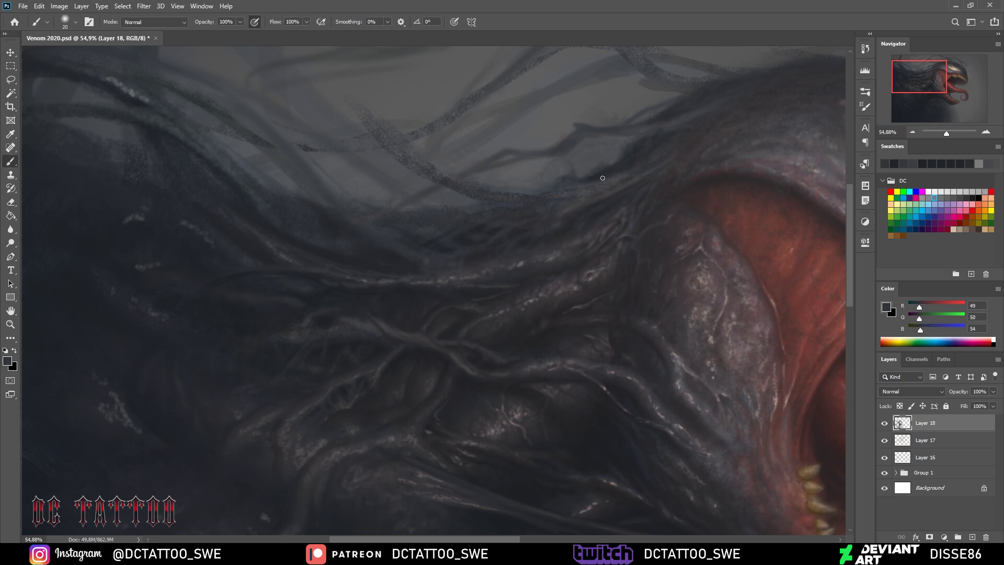
pyautogui.press('i')
pyautogui.press('b')
# Pick dark tendril greys and fog greys near the upper tendrils, adjusting brush width
pyautogui.keyDown('alt'); pyautogui.click(673, 172); pyautogui.keyUp('alt')
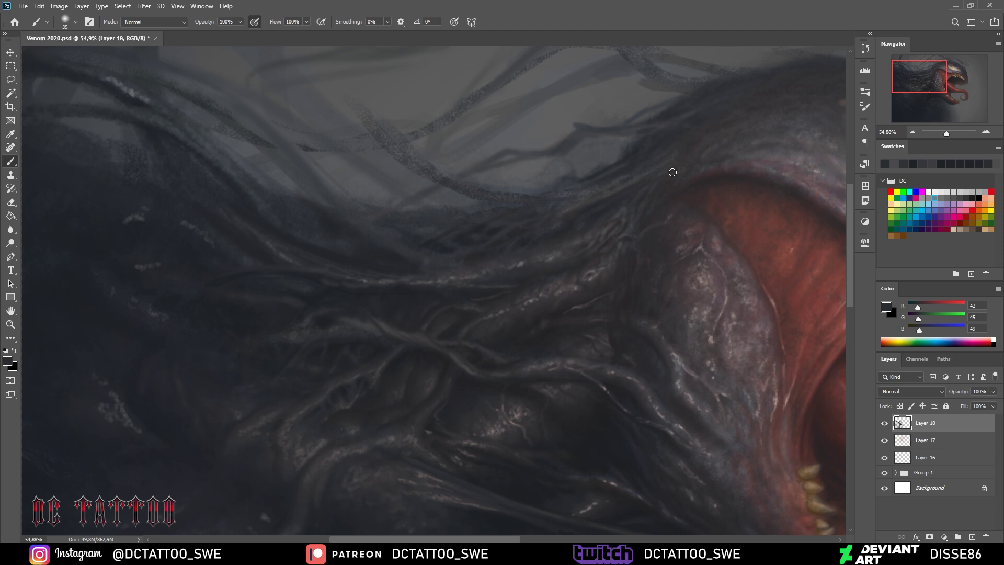
pyautogui.press('[')
pyautogui.press('[')
pyautogui.press('[')
pyautogui.keyDown('alt'); pyautogui.click(611, 217); pyautogui.keyUp('alt')
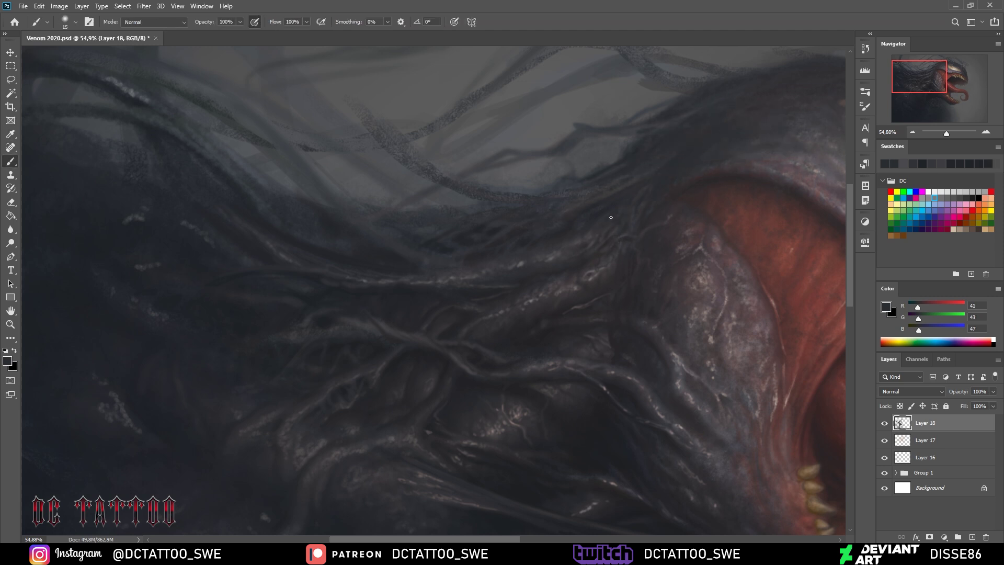
pyautogui.press(']')
pyautogui.keyDown('alt'); pyautogui.click(654, 154); pyautogui.keyUp('alt')
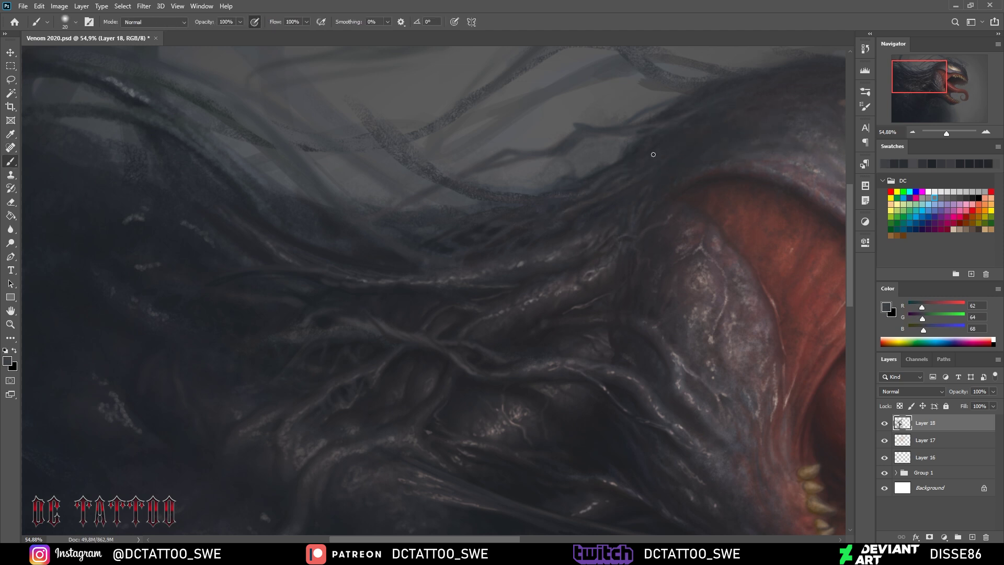
pyautogui.keyDown('alt'); pyautogui.click(568, 213); pyautogui.keyUp('alt')
pyautogui.press('i')
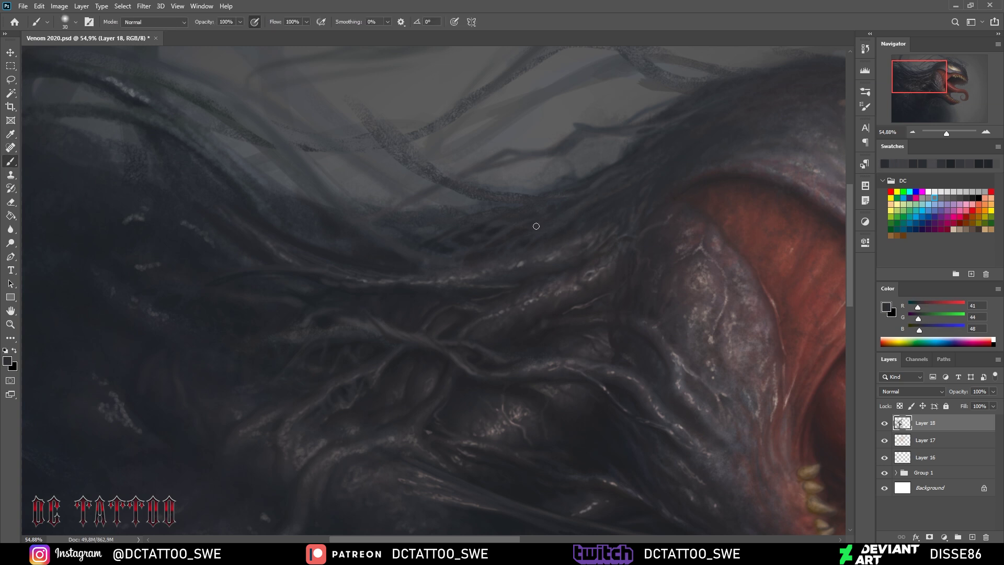
pyautogui.click(609, 155)
pyautogui.press('b')
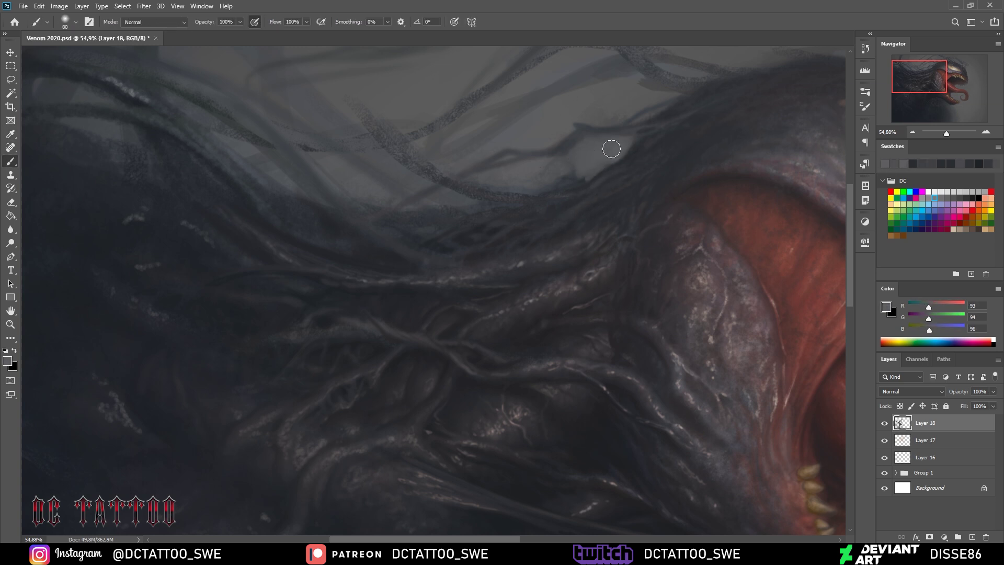
# Sample fog, grey-brown and near-black tendril tones, then pan to the tendrils above the back
pyautogui.keyDown('alt'); pyautogui.click(569, 140); pyautogui.keyUp('alt')
pyautogui.keyDown('alt'); pyautogui.click(522, 363); pyautogui.keyUp('alt')
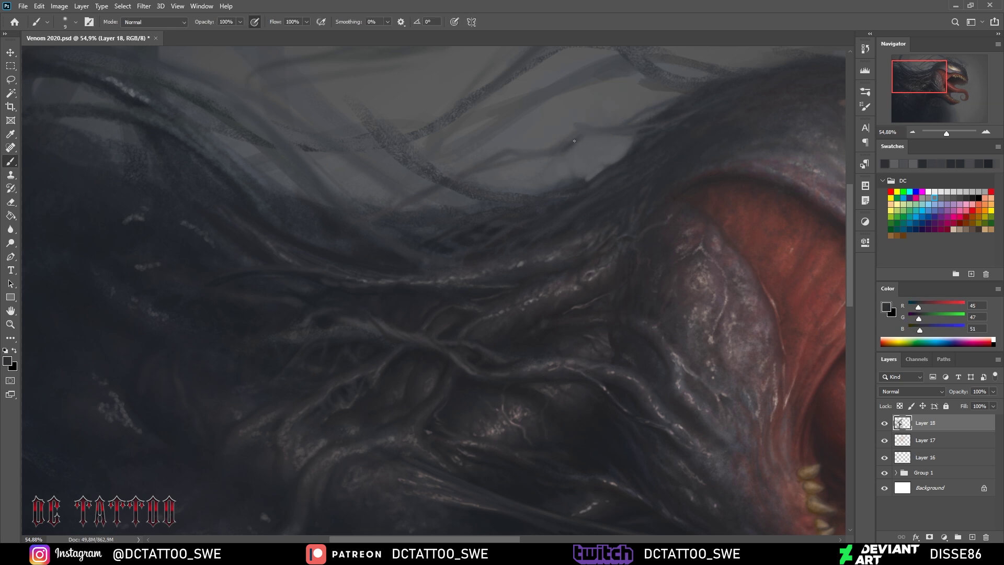
pyautogui.keyDown('alt'); pyautogui.click(743, 141); pyautogui.keyUp('alt')
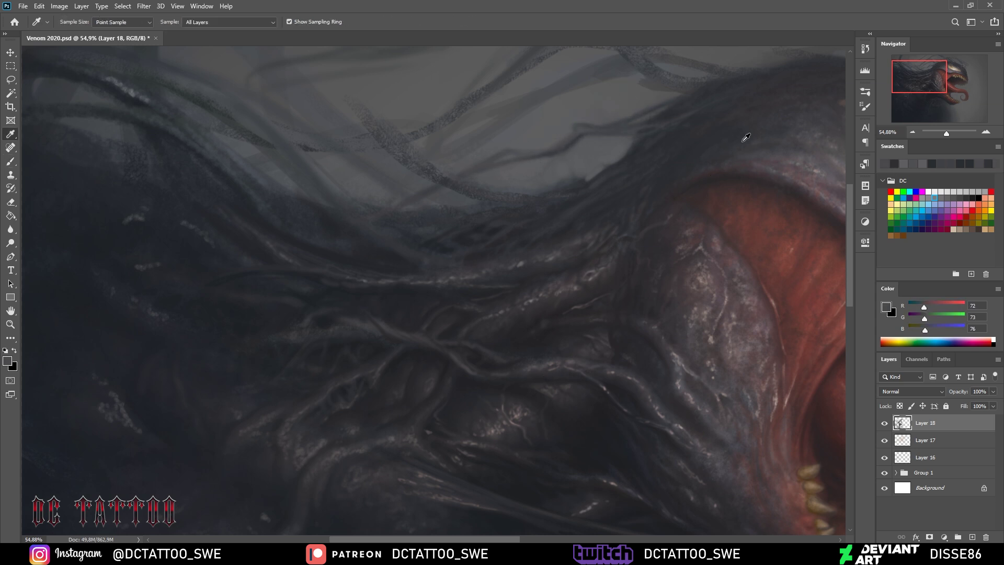
pyautogui.keyDown('alt'); pyautogui.click(657, 107); pyautogui.keyUp('alt')
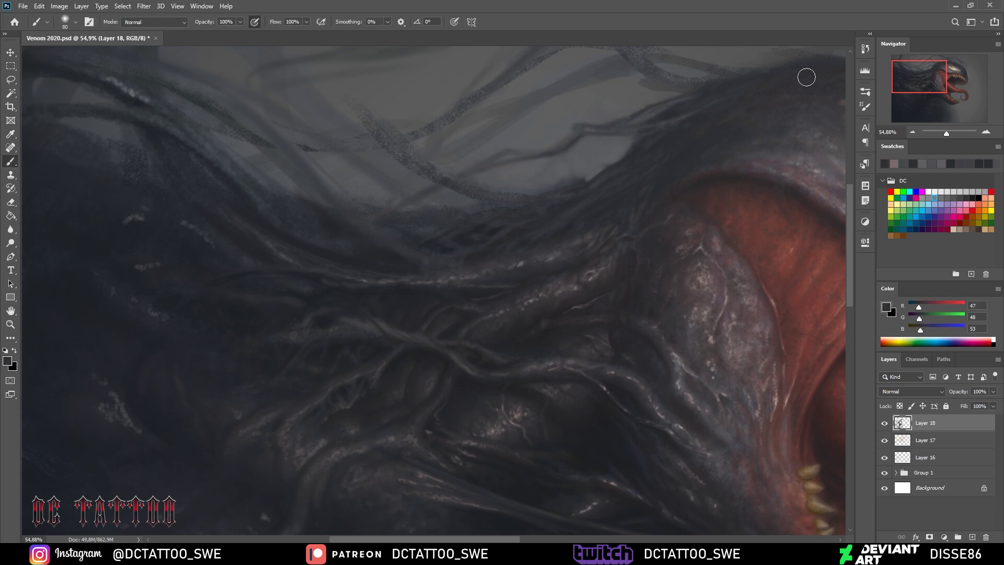
pyautogui.keyDown('alt'); pyautogui.click(602, 183); pyautogui.keyUp('alt')
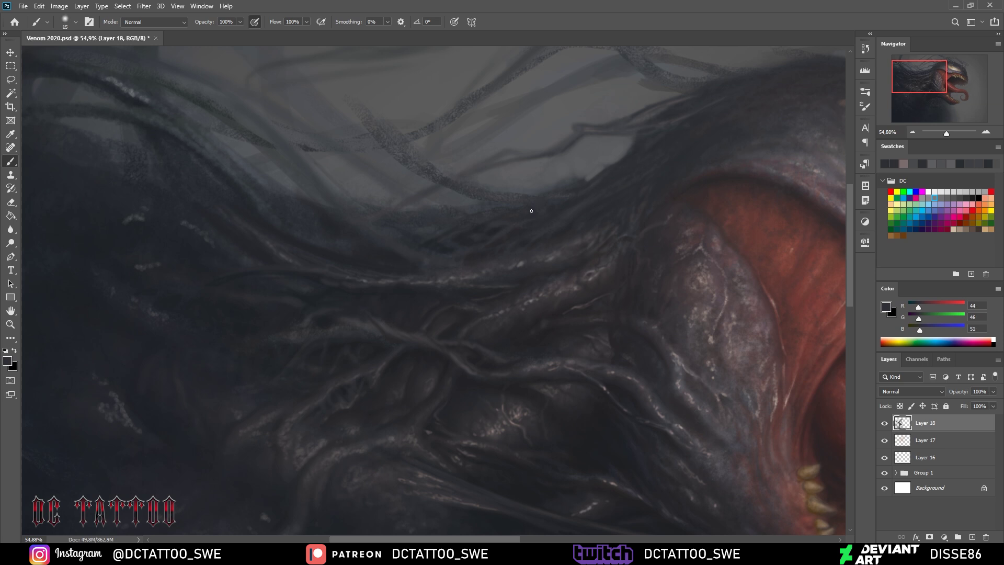
pyautogui.keyDown('alt'); pyautogui.click(464, 226); pyautogui.keyUp('alt')
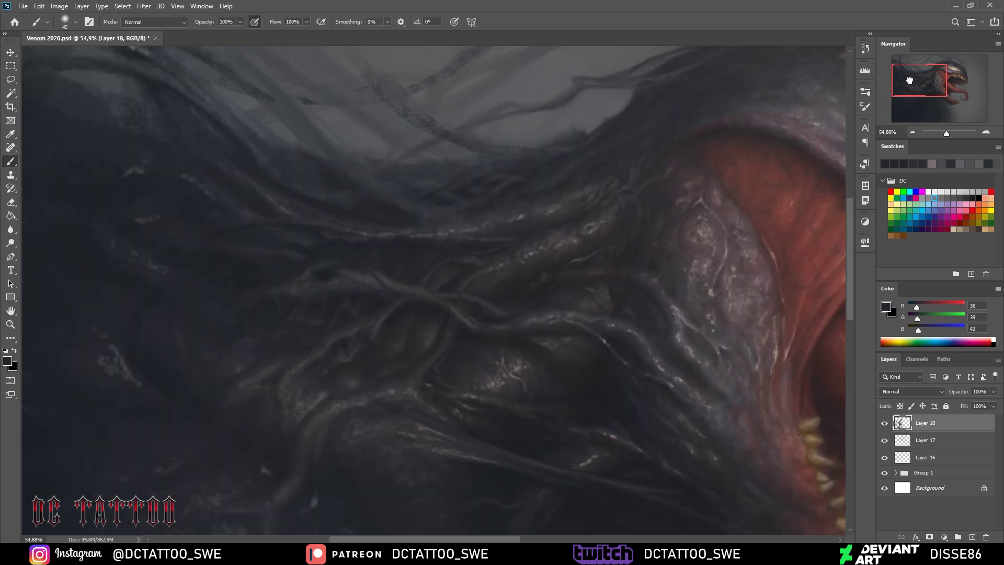
pyautogui.moveTo(623, 169); pyautogui.dragTo(321, 227)
# Paint thin dark tendrils running down-left along the strands
pyautogui.keyDown('alt'); pyautogui.click(600, 137); pyautogui.keyUp('alt')
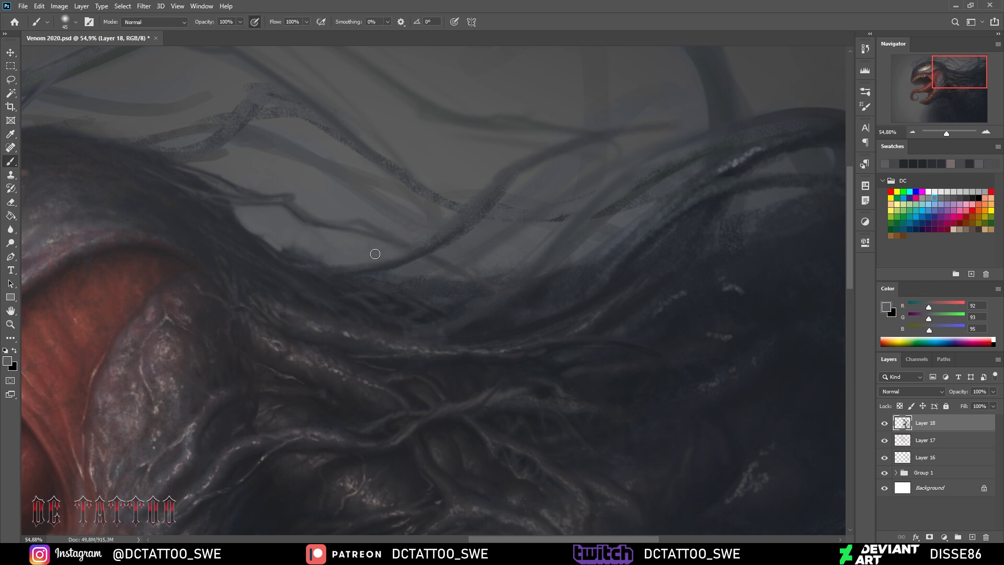
pyautogui.keyDown('alt'); pyautogui.click(301, 257); pyautogui.keyUp('alt')
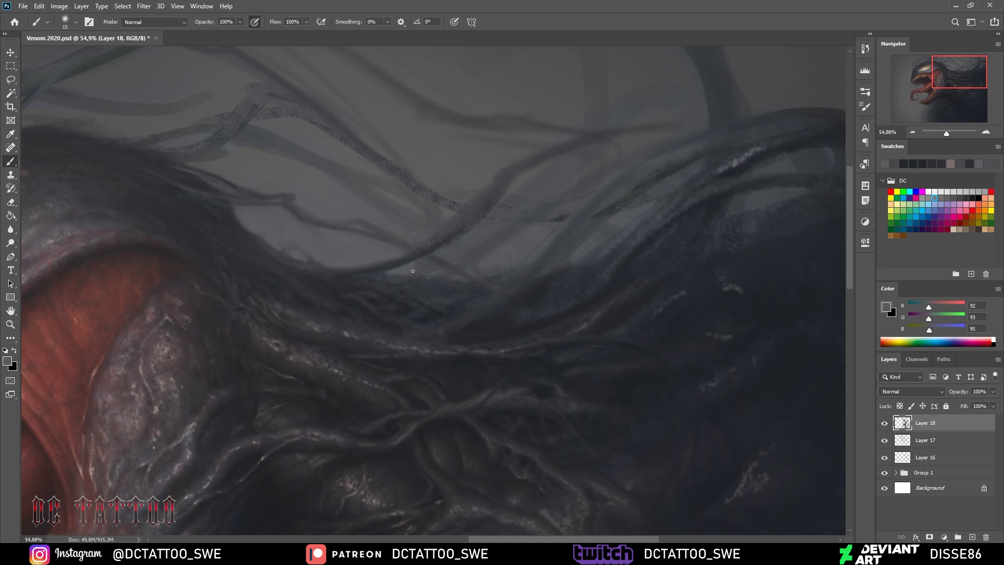
pyautogui.press('[')
pyautogui.moveTo(498, 180); pyautogui.dragTo(439, 225)
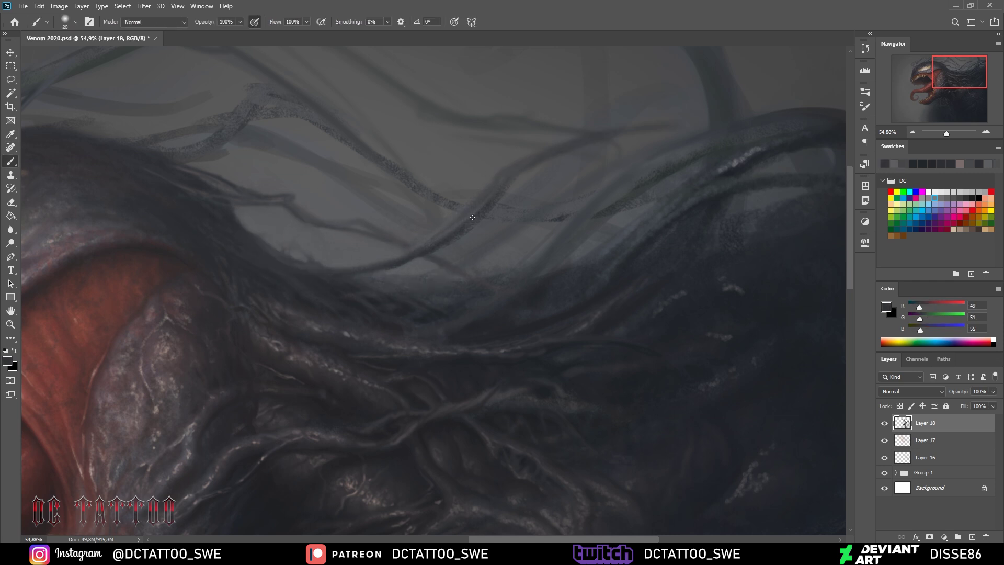
pyautogui.keyDown('alt'); pyautogui.click(399, 267); pyautogui.keyUp('alt')
pyautogui.keyDown('alt'); pyautogui.click(339, 272); pyautogui.keyUp('alt')
pyautogui.moveTo(439, 233); pyautogui.dragTo(368, 296)
pyautogui.keyDown('alt'); pyautogui.click(367, 299); pyautogui.keyUp('alt')
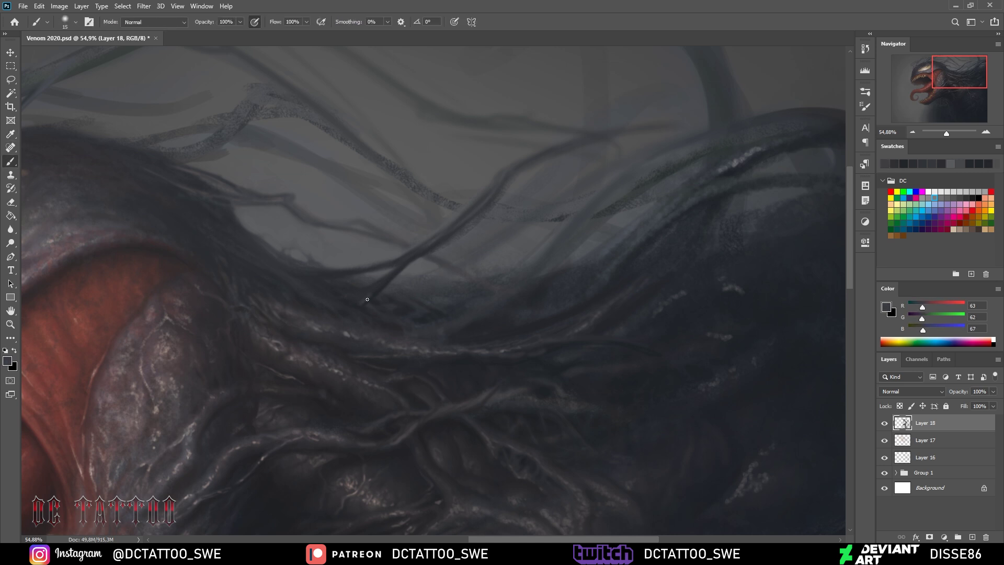
# Lay broad light background grey beside the tendril, then add a short dark stroke
pyautogui.keyDown('alt'); pyautogui.click(379, 285); pyautogui.keyUp('alt')
pyautogui.press(']')
pyautogui.press(']')
pyautogui.press(']')
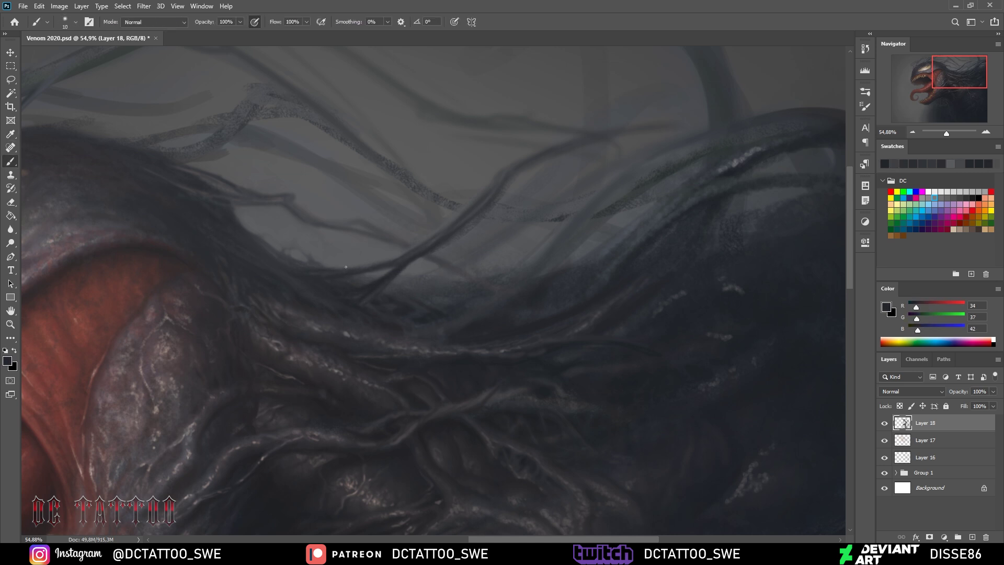
pyautogui.keyDown('alt'); pyautogui.click(319, 258); pyautogui.keyUp('alt')
pyautogui.moveTo(418, 239); pyautogui.dragTo(520, 233)
pyautogui.press('[')
pyautogui.press('[')
pyautogui.press('[')
pyautogui.keyDown('alt'); pyautogui.click(407, 273); pyautogui.keyUp('alt')
pyautogui.press(']')
pyautogui.press(']')
pyautogui.press(']')
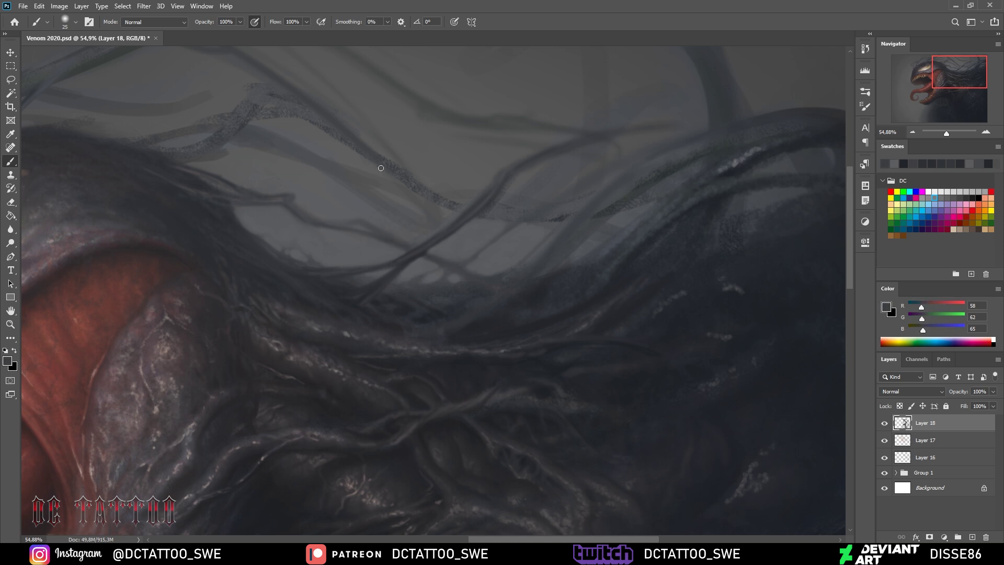
pyautogui.keyDown('alt'); pyautogui.click(443, 294); pyautogui.keyUp('alt')
pyautogui.press('[')
pyautogui.press('[')
pyautogui.press('[')
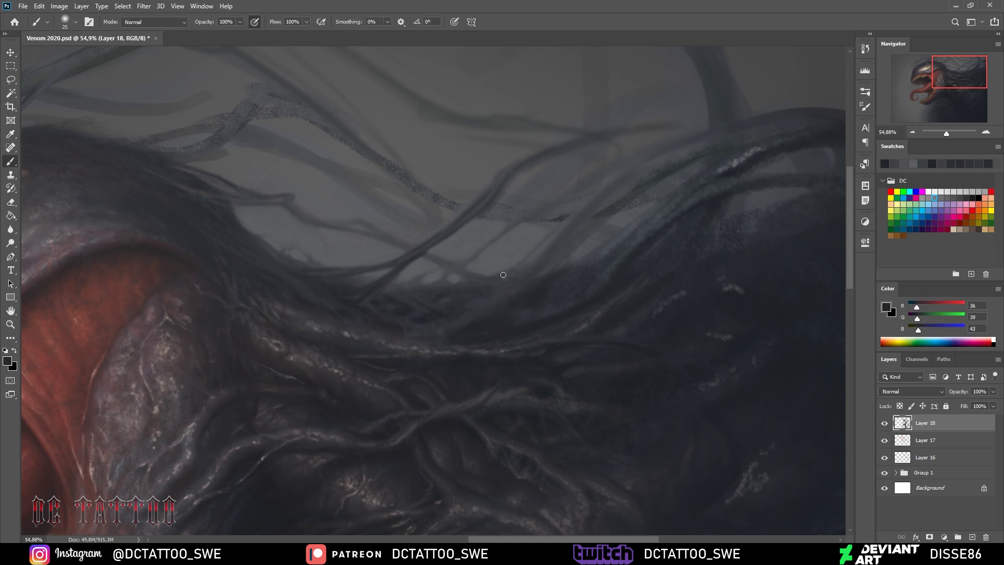
pyautogui.press('[')
pyautogui.moveTo(500, 295); pyautogui.dragTo(477, 308)
# Paint faint near-black strokes along the tendrils with a small brush
pyautogui.press('[')
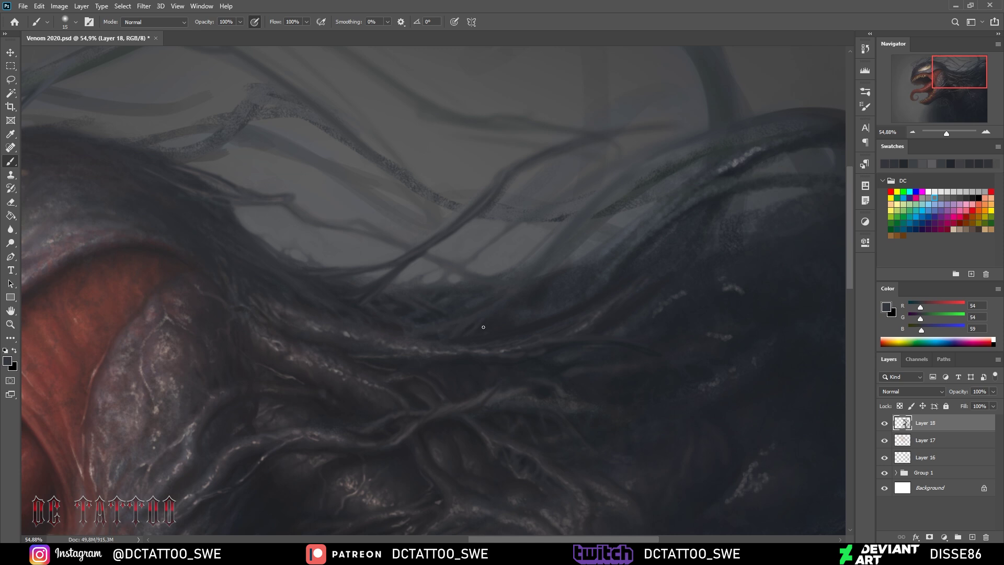
pyautogui.keyDown('alt'); pyautogui.click(551, 278); pyautogui.keyUp('alt')
pyautogui.press(']')
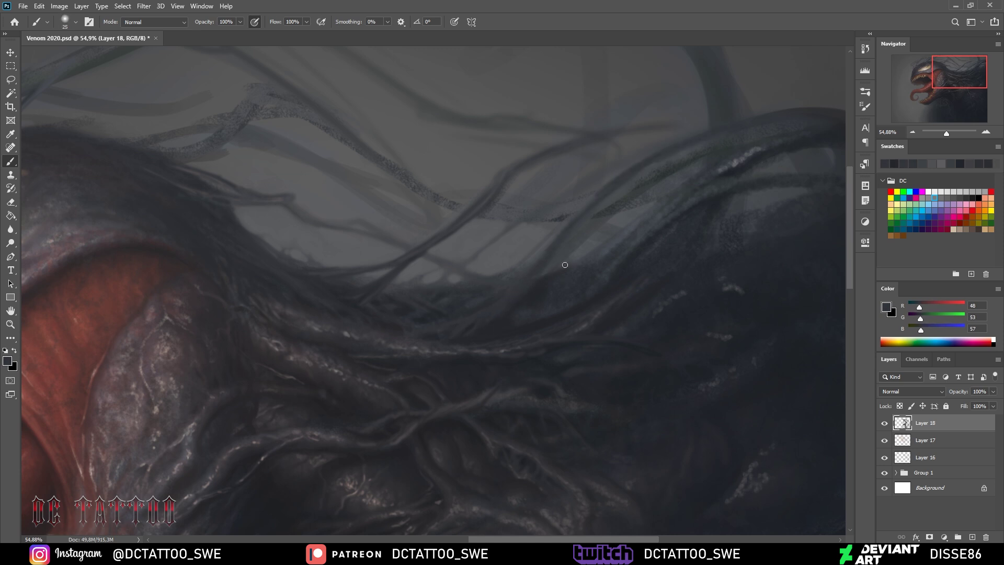
pyautogui.press('[')
pyautogui.keyDown('alt'); pyautogui.click(523, 280); pyautogui.keyUp('alt')
pyautogui.moveTo(555, 241); pyautogui.dragTo(466, 305)
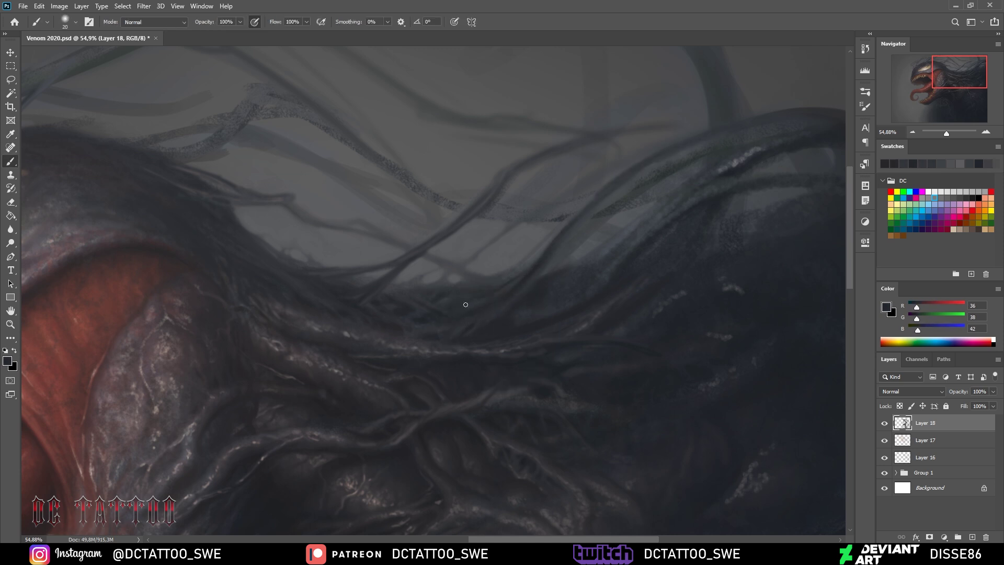
# Add faint dark grey strokes on the right-hand tendrils with a fine brush
pyautogui.keyDown('alt'); pyautogui.click(544, 262); pyautogui.keyUp('alt')
pyautogui.press('[')
pyautogui.press('[')
pyautogui.press('[')
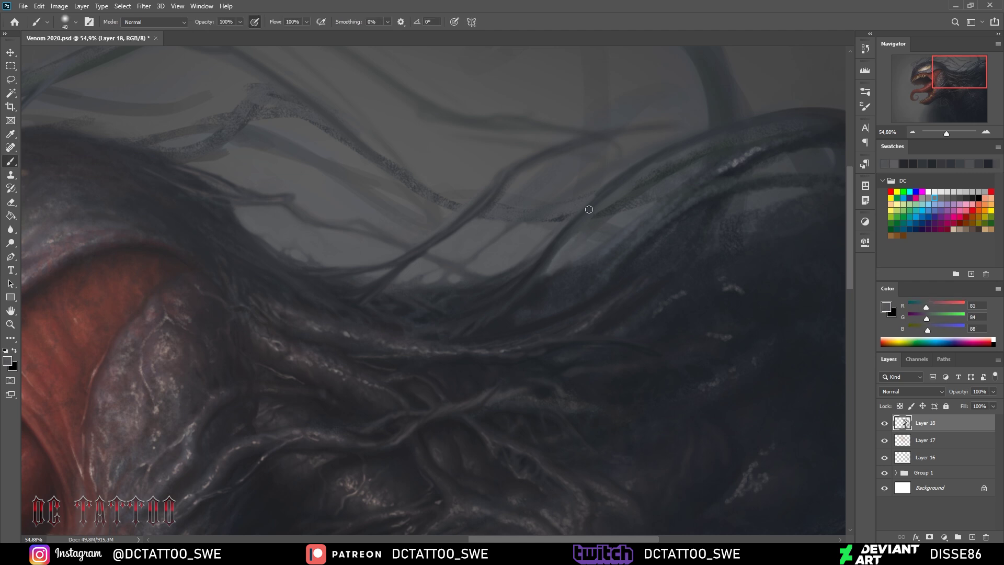
pyautogui.press('[')
pyautogui.keyDown('alt'); pyautogui.click(492, 304); pyautogui.keyUp('alt')
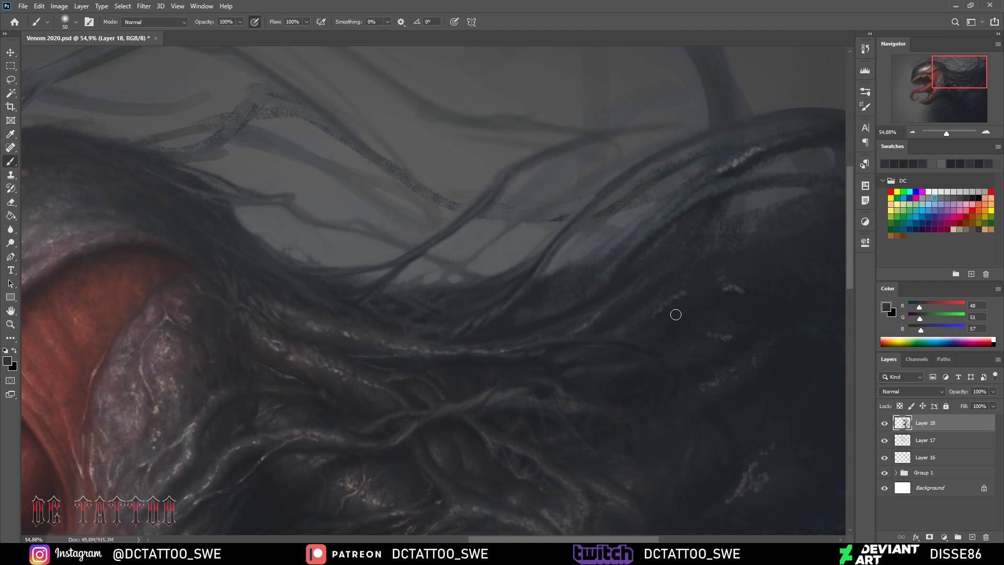
pyautogui.press('[')
pyautogui.press('[')
pyautogui.press('[')
pyautogui.moveTo(530, 268); pyautogui.dragTo(492, 295)
# Sample mid-dark, darker and warm mid greys, adjusting brush size
pyautogui.keyDown('alt'); pyautogui.click(537, 256); pyautogui.keyUp('alt')
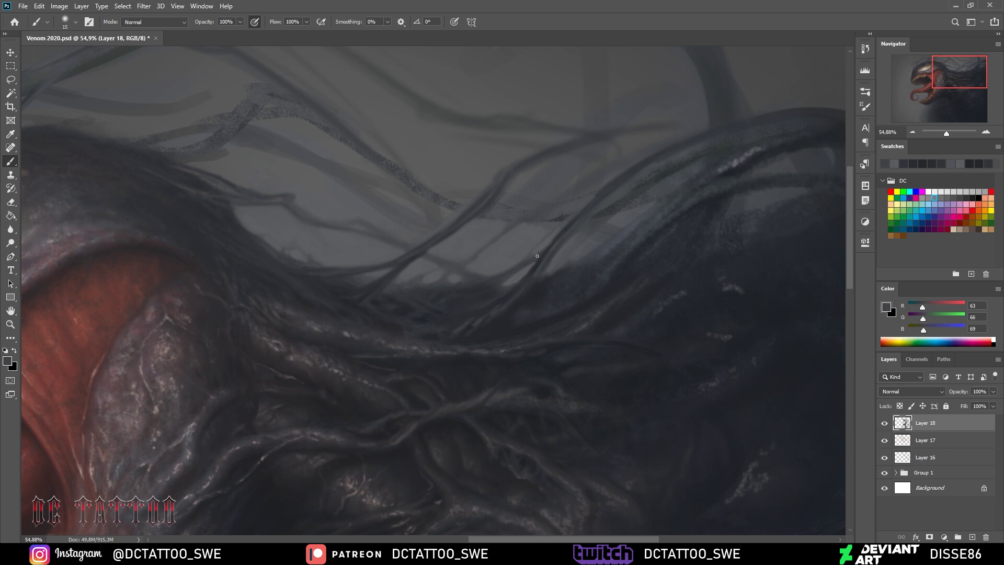
pyautogui.press('[')
pyautogui.keyDown('alt'); pyautogui.click(458, 310); pyautogui.keyUp('alt')
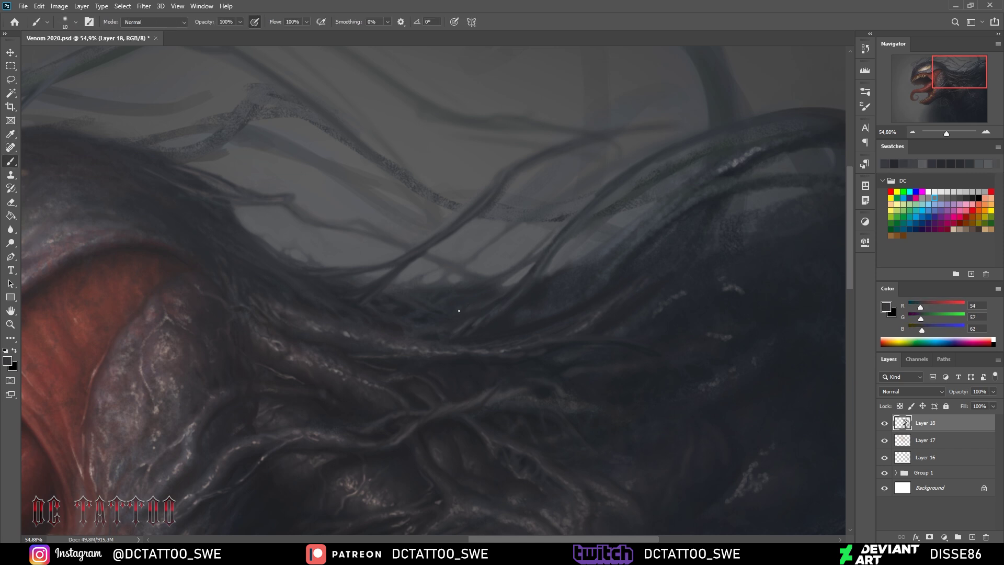
pyautogui.press(']')
pyautogui.press(']')
pyautogui.keyDown('alt'); pyautogui.click(556, 306); pyautogui.keyUp('alt')
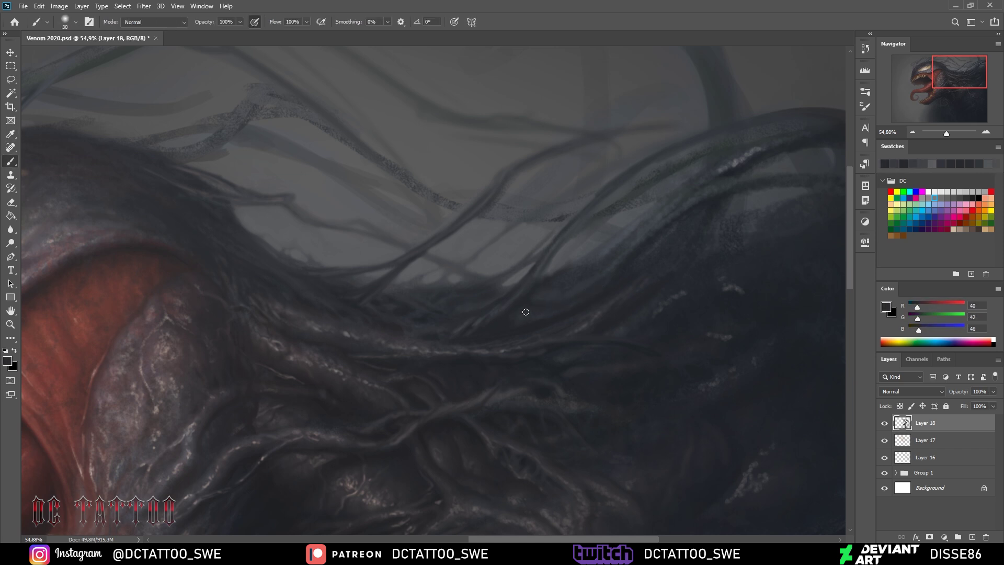
pyautogui.press('[')
pyautogui.keyDown('alt'); pyautogui.click(513, 318); pyautogui.keyUp('alt')
pyautogui.keyDown('alt'); pyautogui.click(530, 153); pyautogui.keyUp('alt')
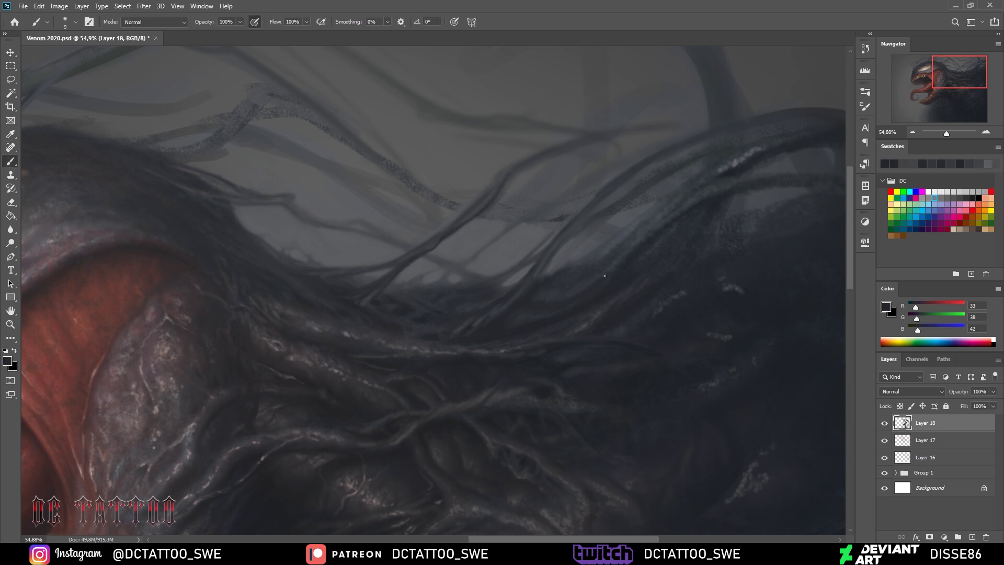
# Paint a mid grey stroke on the upper tendril and a dark blue-grey stroke on the right
pyautogui.keyDown('alt'); pyautogui.click(516, 255); pyautogui.keyUp('alt')
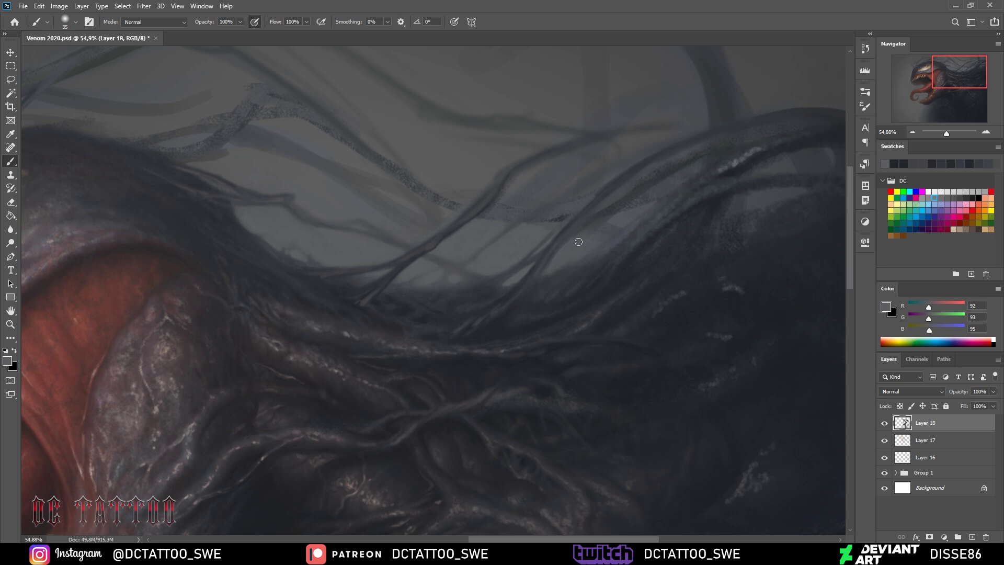
pyautogui.keyDown('alt'); pyautogui.click(467, 202); pyautogui.keyUp('alt')
pyautogui.keyDown('alt'); pyautogui.click(404, 178); pyautogui.keyUp('alt')
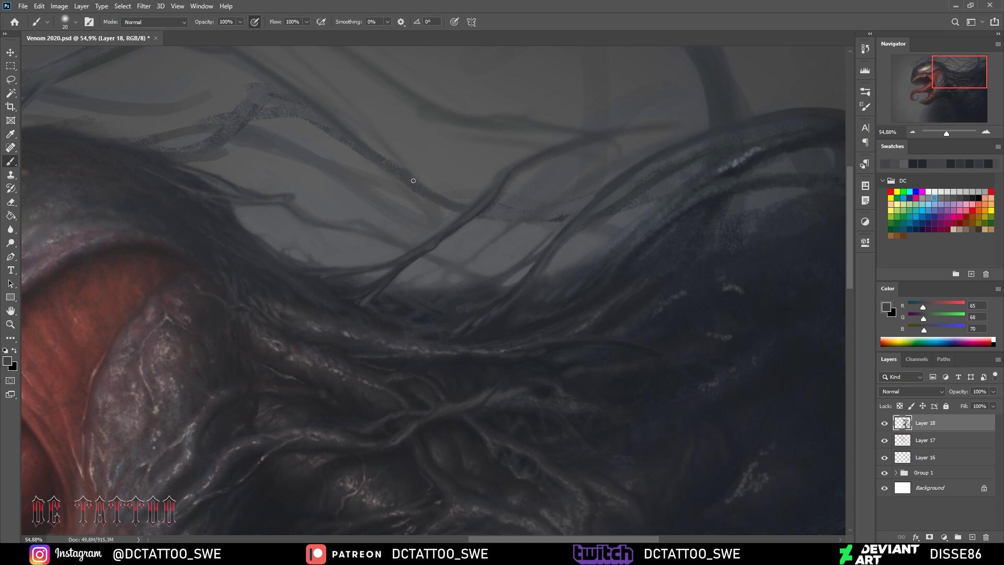
pyautogui.moveTo(485, 216); pyautogui.dragTo(578, 207)
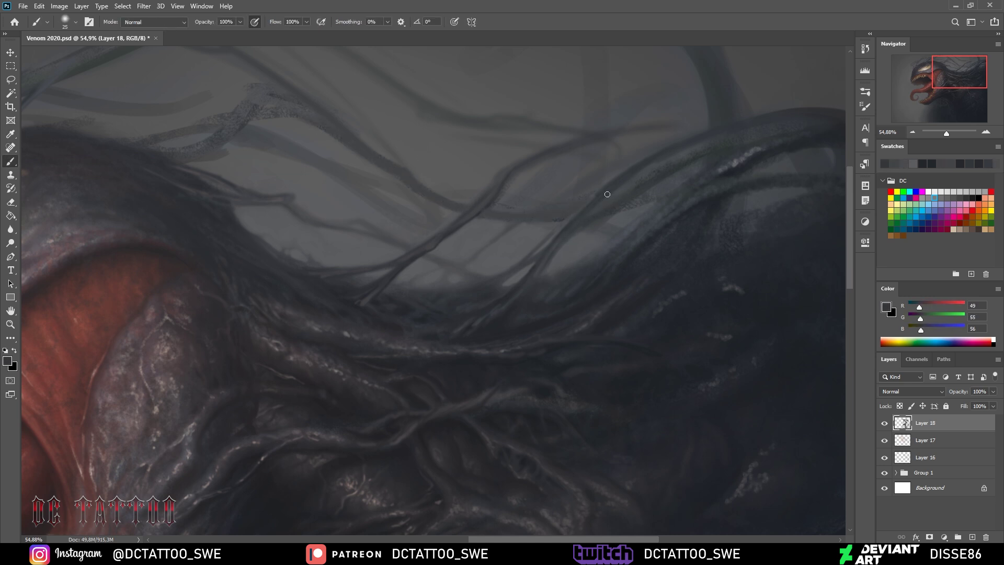
pyautogui.keyDown('alt'); pyautogui.click(631, 178); pyautogui.keyUp('alt')
pyautogui.moveTo(716, 154); pyautogui.dragTo(617, 194)
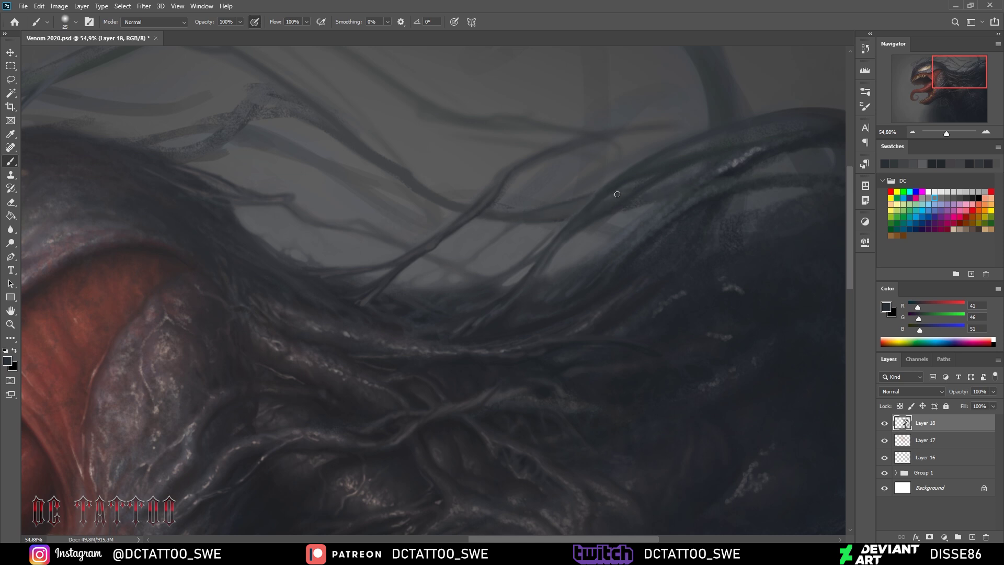
pyautogui.scroll(5, 652, 122)
# Paint several thin dark tendril strokes above the head
pyautogui.hscroll(-5, 651, 122)
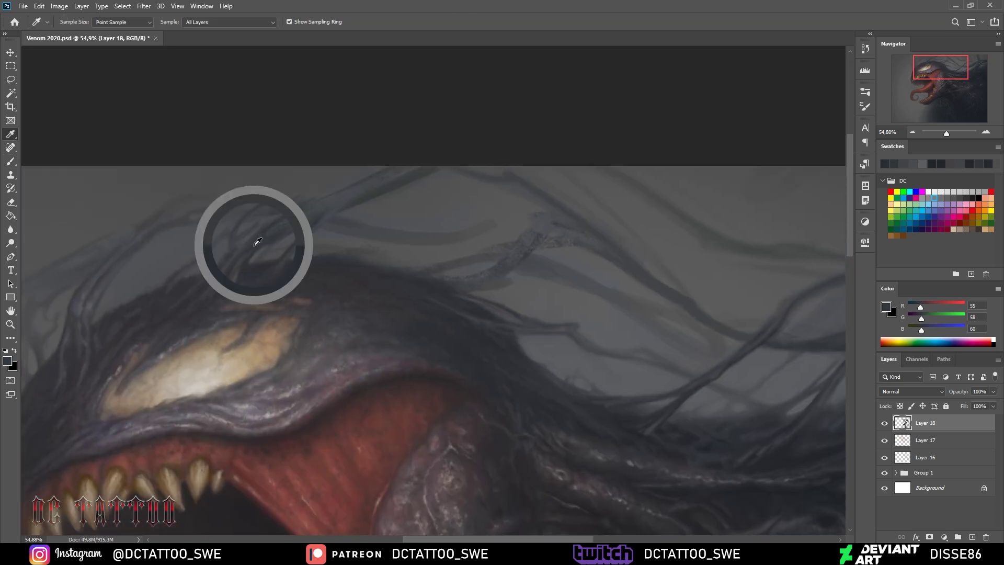
pyautogui.keyDown('alt'); pyautogui.click(295, 195); pyautogui.keyUp('alt')
pyautogui.keyDown('alt'); pyautogui.click(278, 225); pyautogui.keyUp('alt')
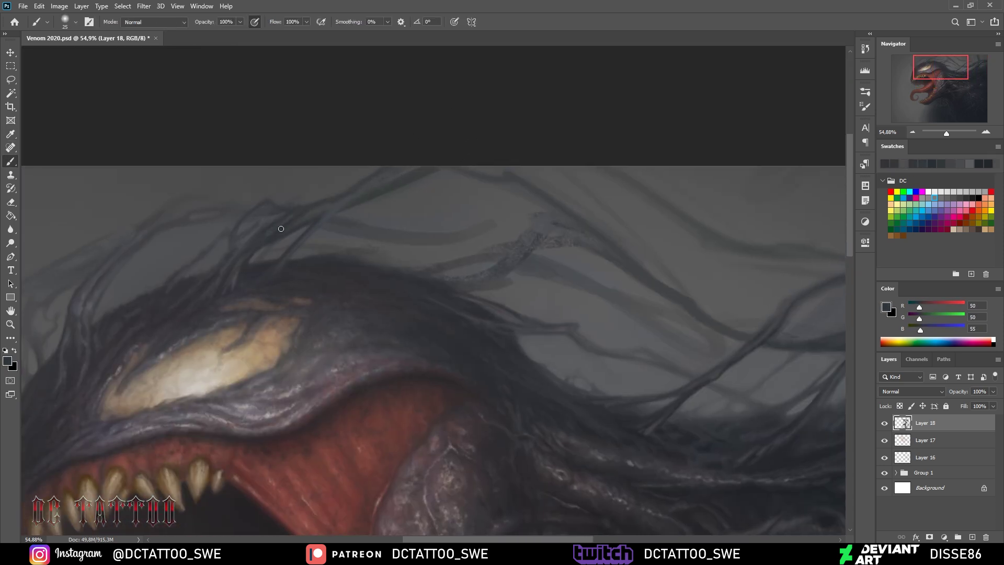
pyautogui.moveTo(278, 224); pyautogui.dragTo(461, 163)
pyautogui.keyDown('alt'); pyautogui.click(272, 275); pyautogui.keyUp('alt')
pyautogui.keyDown('alt'); pyautogui.click(308, 238); pyautogui.keyUp('alt')
pyautogui.keyDown('alt'); pyautogui.click(361, 189); pyautogui.keyUp('alt')
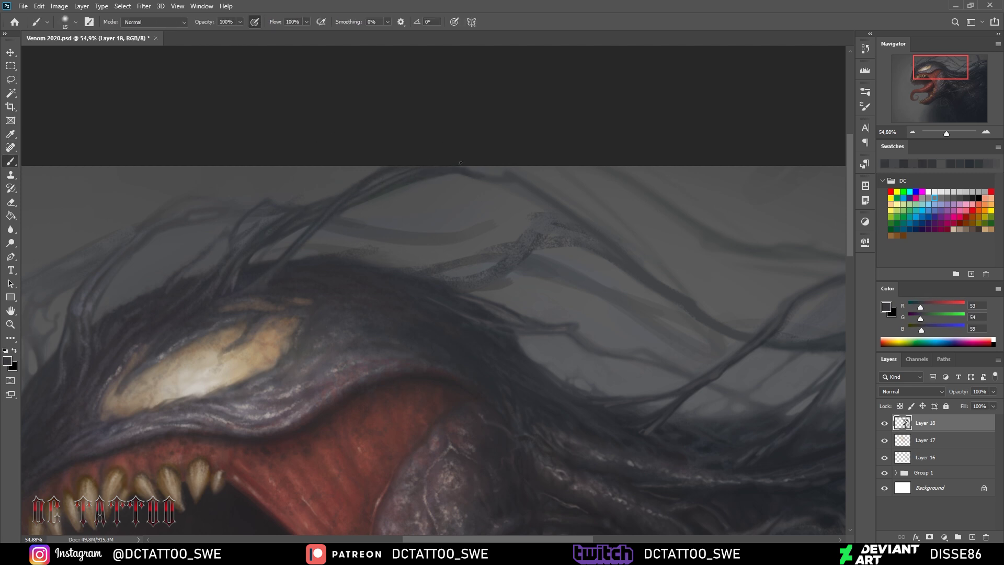
# Paint a dark tendril stroke running down-right with a small brush
pyautogui.keyDown('alt'); pyautogui.click(348, 223); pyautogui.keyUp('alt')
pyautogui.keyDown('alt'); pyautogui.click(417, 249); pyautogui.keyUp('alt')
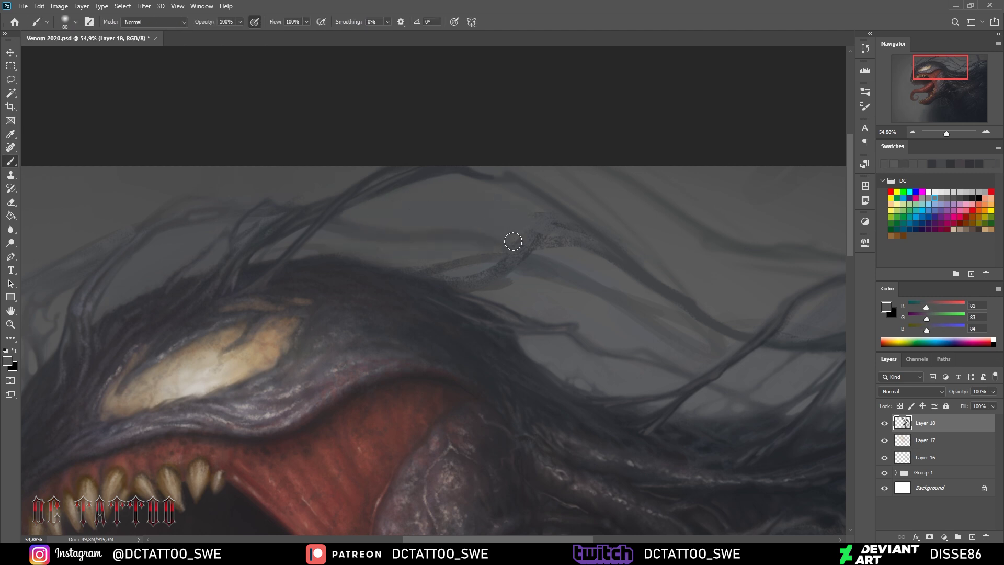
pyautogui.press(']')
pyautogui.press(']')
pyautogui.press(']')
pyautogui.press('[')
pyautogui.press('[')
pyautogui.press('[')
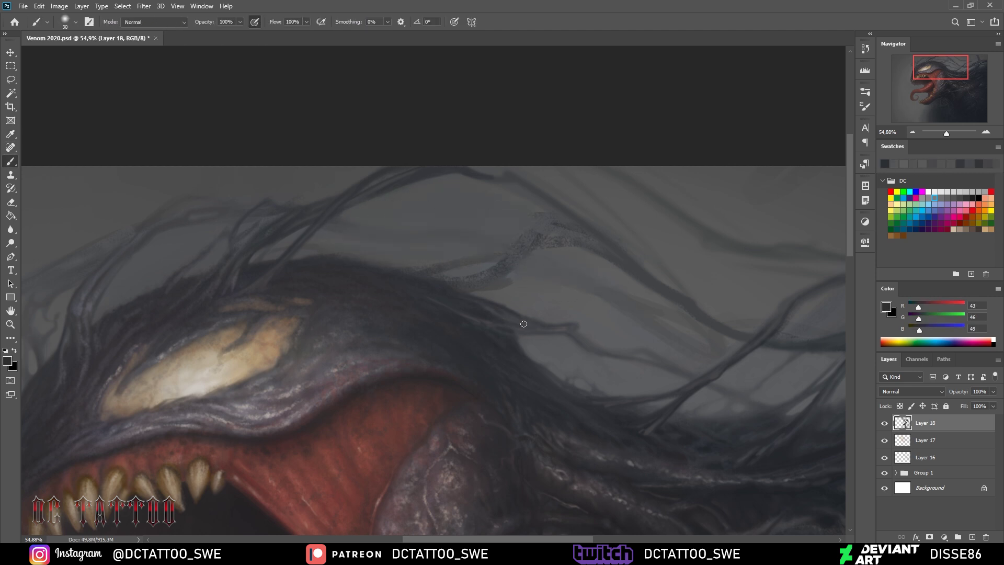
pyautogui.keyDown('alt'); pyautogui.click(572, 328); pyautogui.keyUp('alt')
pyautogui.moveTo(572, 329); pyautogui.dragTo(607, 353)
# Add a fine thin dark strand above the head
pyautogui.press(']')
pyautogui.keyDown('alt'); pyautogui.click(564, 337); pyautogui.keyUp('alt')
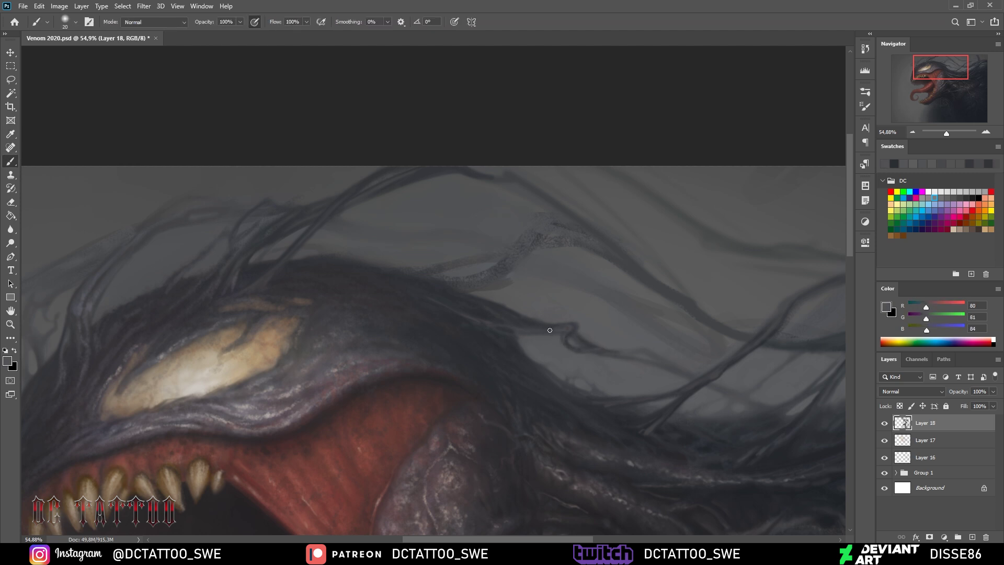
pyautogui.keyDown('alt'); pyautogui.click(534, 325); pyautogui.keyUp('alt')
pyautogui.press('[')
pyautogui.press('[')
pyautogui.press('[')
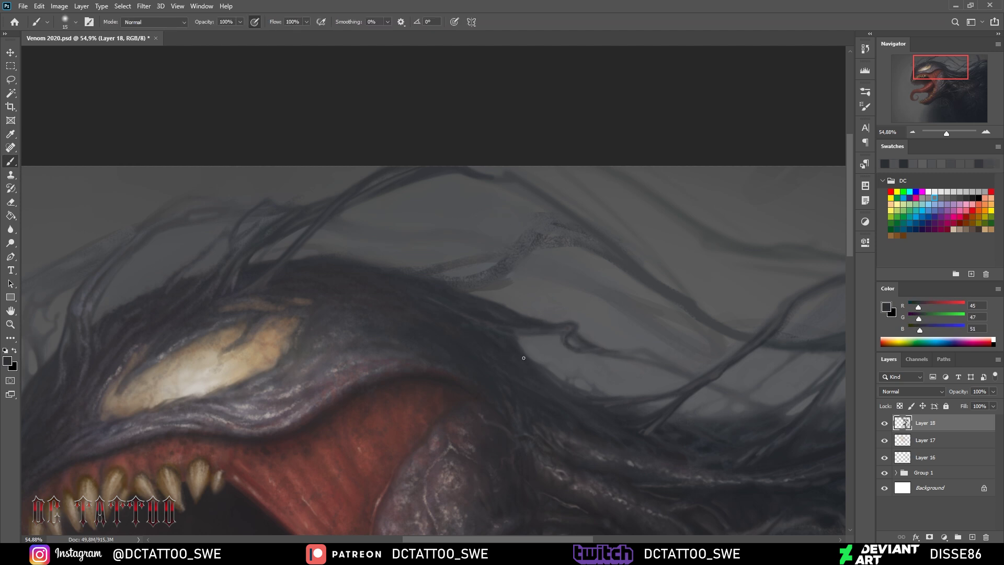
pyautogui.keyDown('alt'); pyautogui.click(523, 357); pyautogui.keyUp('alt')
pyautogui.press('[')
pyautogui.moveTo(528, 361); pyautogui.dragTo(538, 342)
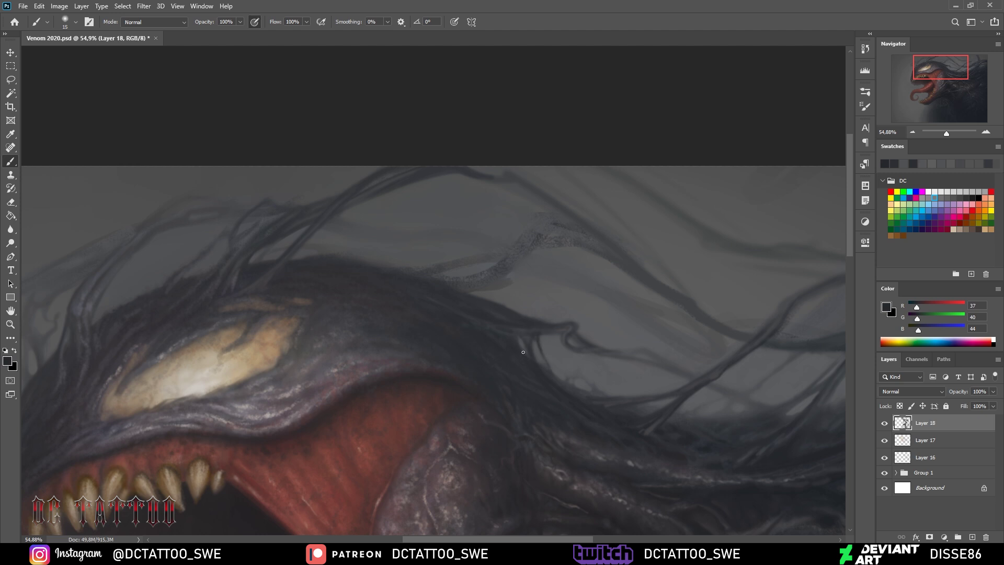
# Paint a dark tendril in the upper sky
pyautogui.keyDown('alt'); pyautogui.click(520, 341); pyautogui.keyUp('alt')
pyautogui.press('[')
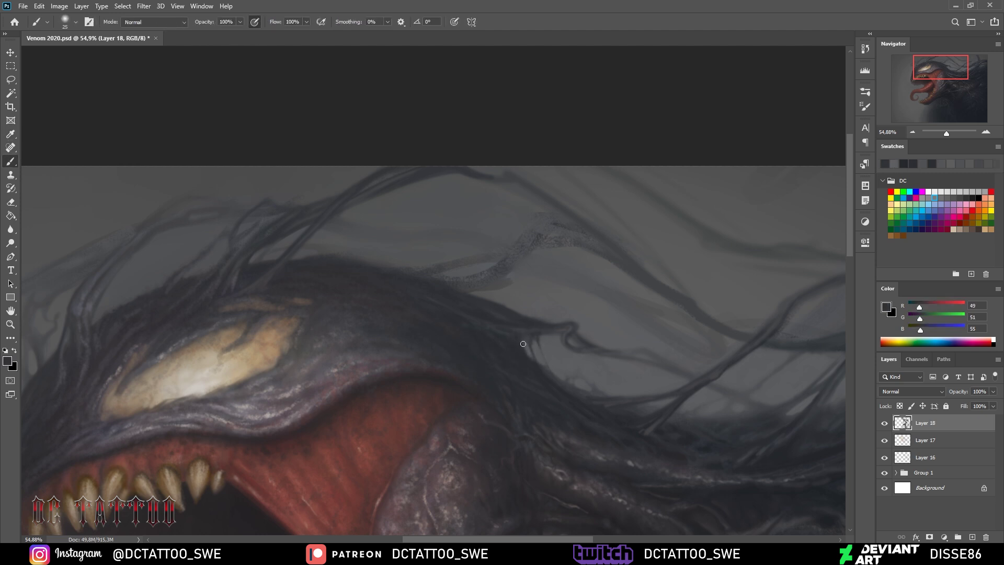
pyautogui.keyDown('alt'); pyautogui.click(542, 351); pyautogui.keyUp('alt')
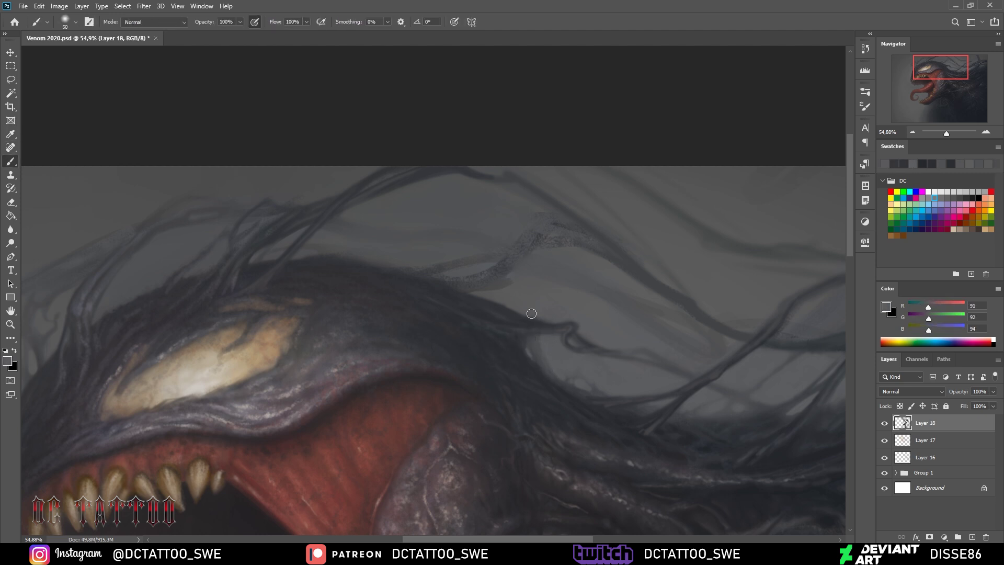
pyautogui.press(']')
pyautogui.press(']')
pyautogui.press(']')
pyautogui.keyDown('alt'); pyautogui.click(760, 294); pyautogui.keyUp('alt')
pyautogui.press('[')
pyautogui.press('[')
pyautogui.press('[')
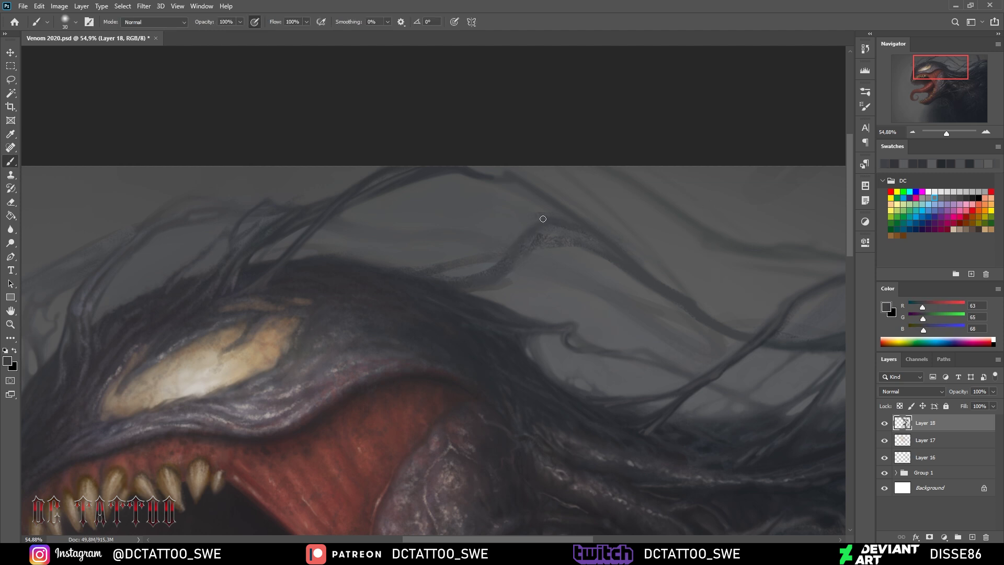
pyautogui.moveTo(544, 219); pyautogui.dragTo(503, 232)
# Sample background and tendril greys from the canvas, adjusting brush size
pyautogui.press(']')
pyautogui.keyDown('alt'); pyautogui.click(512, 234); pyautogui.keyUp('alt')
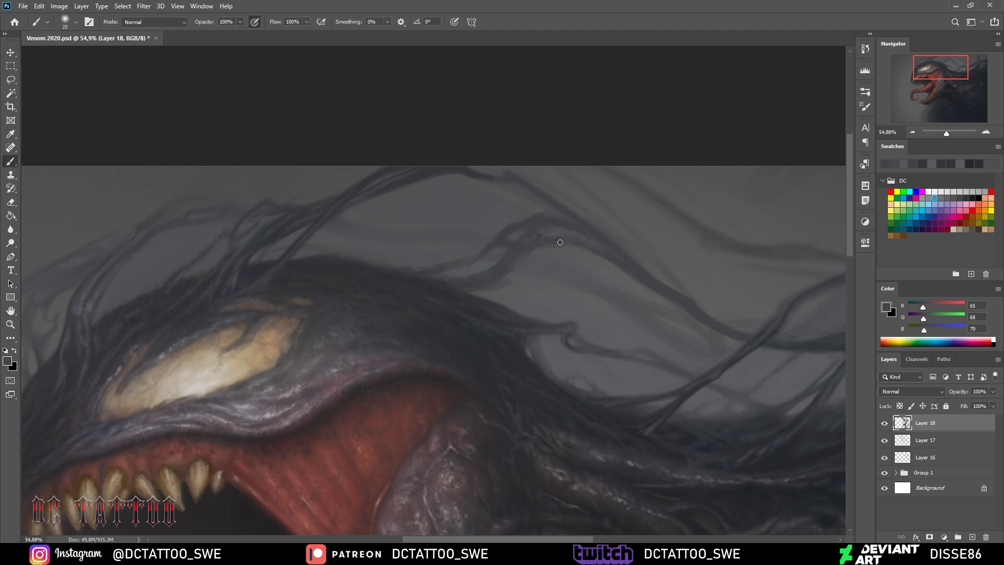
pyautogui.keyDown('alt'); pyautogui.click(516, 251); pyautogui.keyUp('alt')
pyautogui.keyDown('alt'); pyautogui.click(434, 273); pyautogui.keyUp('alt')
pyautogui.keyDown('alt'); pyautogui.click(431, 255); pyautogui.keyUp('alt')
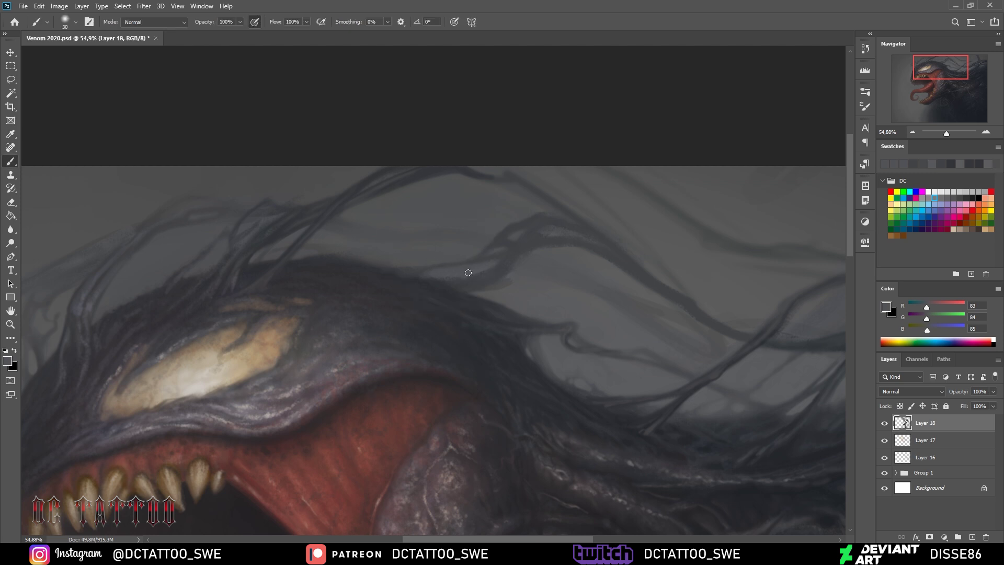
pyautogui.press('[')
pyautogui.press('[')
pyautogui.keyDown('alt'); pyautogui.click(503, 281); pyautogui.keyUp('alt')
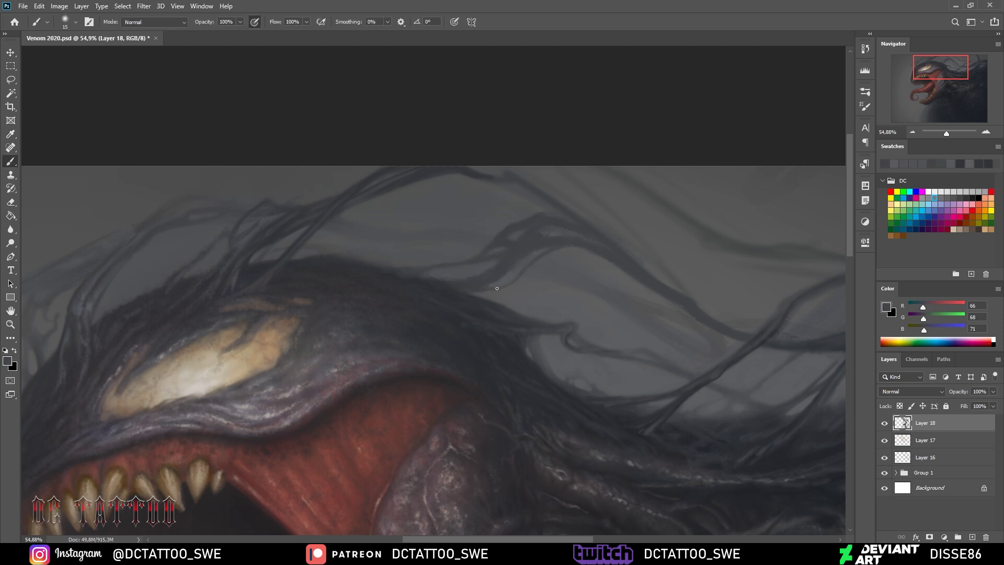
pyautogui.press(']')
pyautogui.keyDown('alt'); pyautogui.click(461, 274); pyautogui.keyUp('alt')
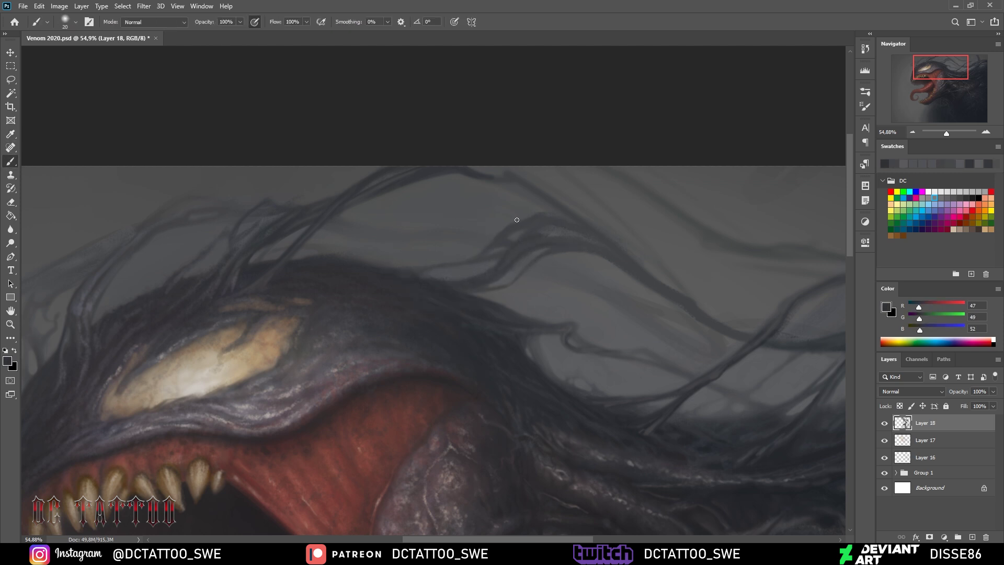
# Paint a long dark tendril diagonally across the sky, then load light background grey on a large brush
pyautogui.keyDown('alt'); pyautogui.click(721, 319); pyautogui.keyUp('alt')
pyautogui.press('[')
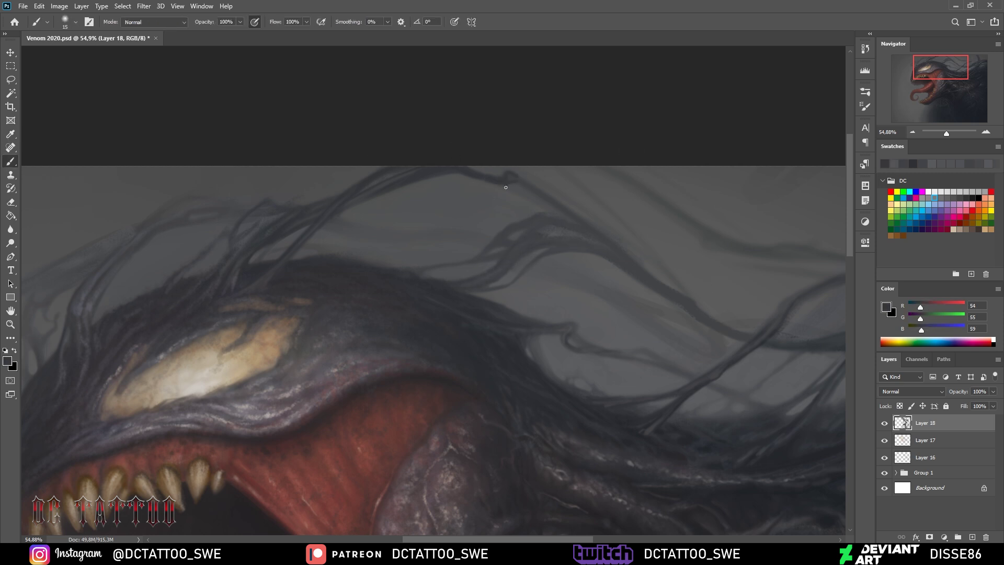
pyautogui.moveTo(517, 182); pyautogui.dragTo(747, 337)
pyautogui.press(']')
pyautogui.press('[')
pyautogui.press('[')
pyautogui.press('[')
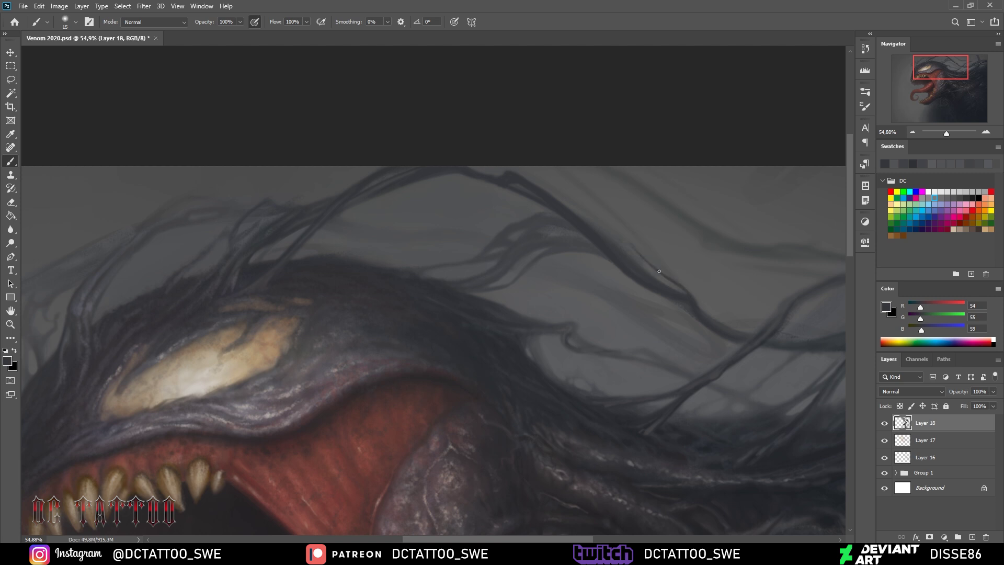
pyautogui.keyDown('alt'); pyautogui.click(650, 271); pyautogui.keyUp('alt')
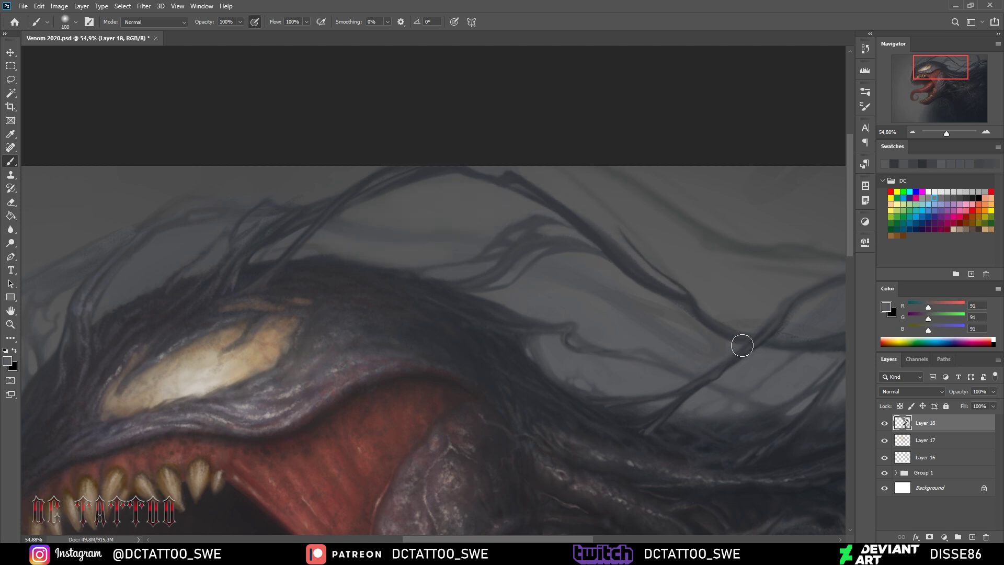
pyautogui.press(']')
pyautogui.press(']')
pyautogui.press(']')
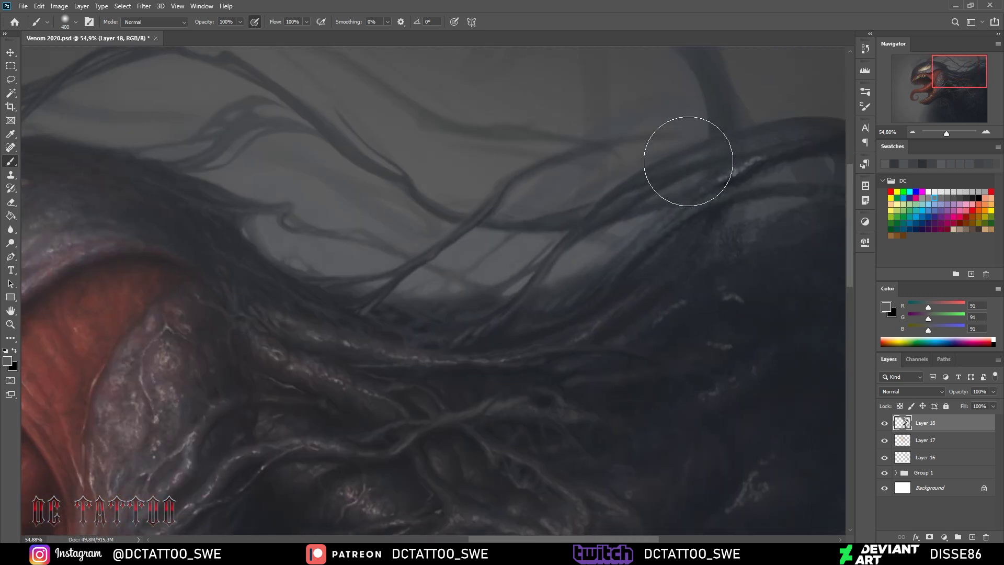
# Paint new dark tendril strands through the upper-right hair on Layer 18 with a small brush
pyautogui.moveTo(729, 285); pyautogui.dragTo(489, 376)
pyautogui.press('[')
pyautogui.press('[')
pyautogui.press('[')
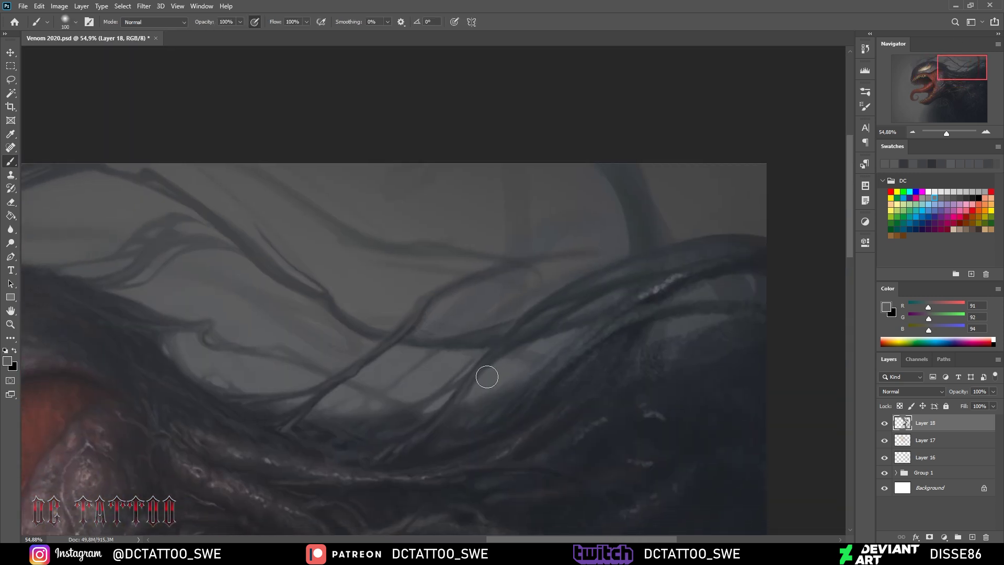
pyautogui.keyDown('alt'); pyautogui.click(586, 311); pyautogui.keyUp('alt')
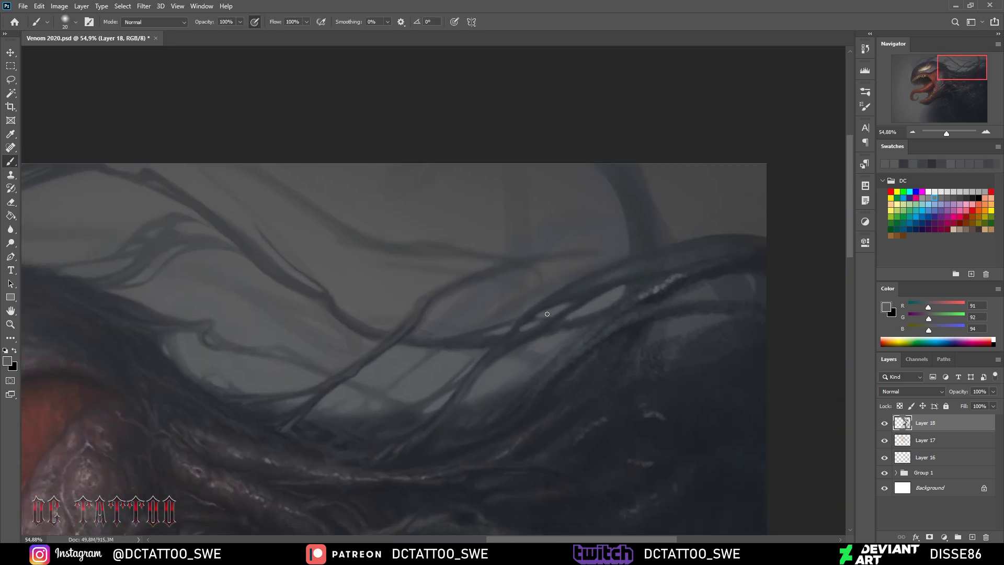
pyautogui.keyDown('alt'); pyautogui.click(609, 283); pyautogui.keyUp('alt')
pyautogui.moveTo(609, 283); pyautogui.dragTo(532, 320)
pyautogui.moveTo(680, 264); pyautogui.dragTo(446, 418)
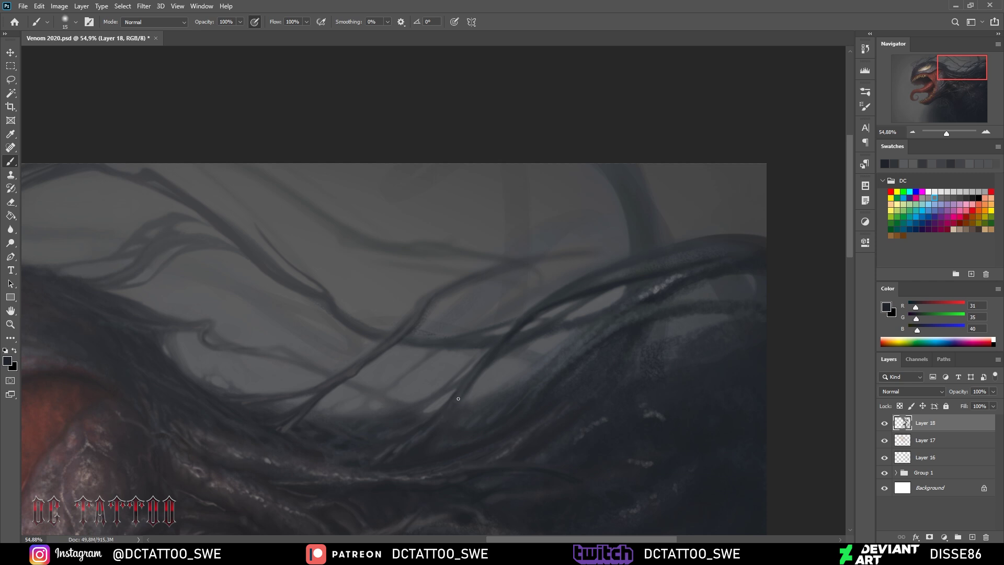
pyautogui.press(']')
pyautogui.press(']')
pyautogui.moveTo(527, 386); pyautogui.dragTo(713, 347)
# Fill light background grey between the tendrils, add a lower dark stroke and a highlight
pyautogui.keyDown('alt'); pyautogui.click(590, 307); pyautogui.keyUp('alt')
pyautogui.moveTo(499, 322); pyautogui.dragTo(452, 351)
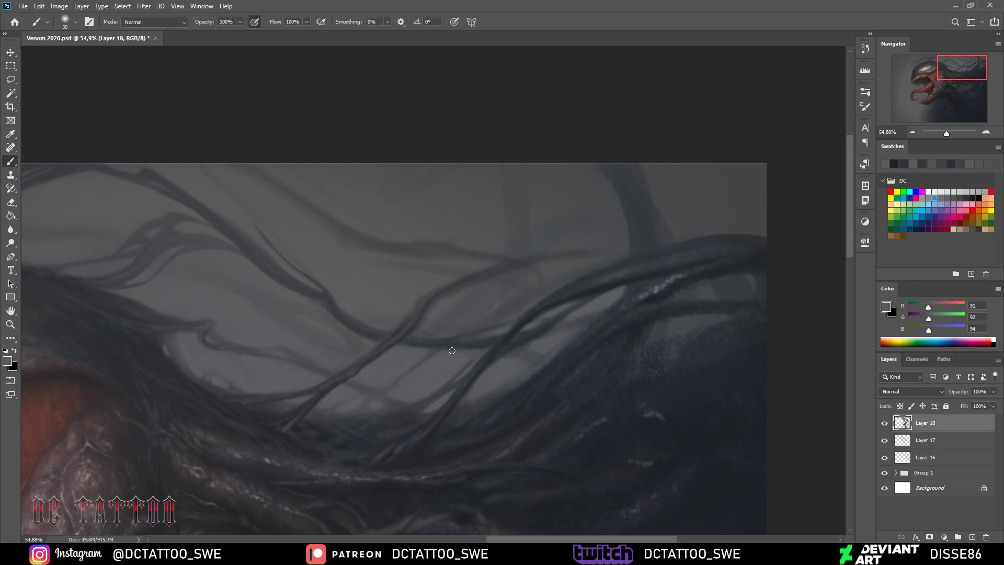
pyautogui.keyDown('alt'); pyautogui.click(486, 340); pyautogui.keyUp('alt')
pyautogui.moveTo(525, 314); pyautogui.dragTo(481, 359)
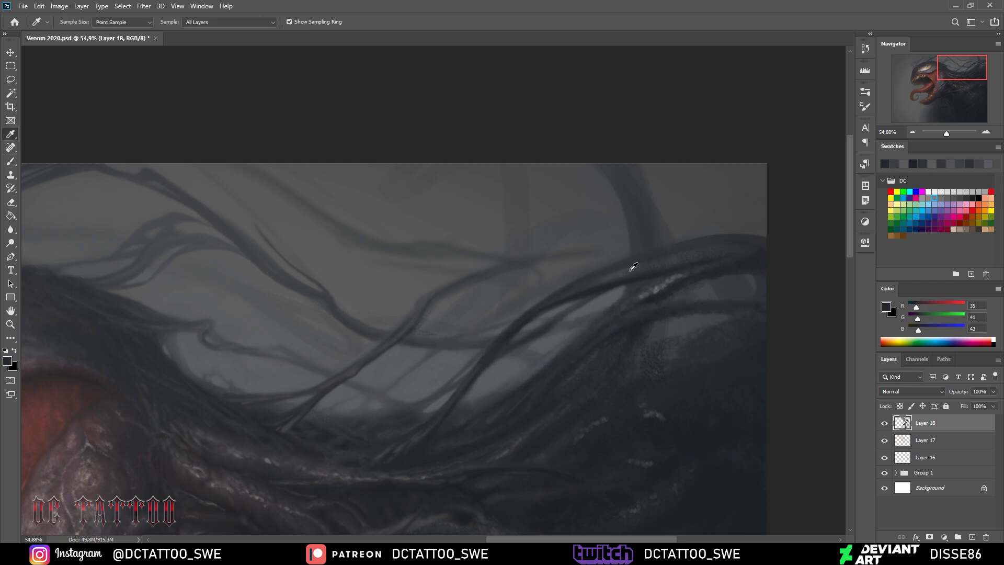
pyautogui.keyDown('alt'); pyautogui.click(569, 383); pyautogui.keyUp('alt')
pyautogui.moveTo(597, 351); pyautogui.dragTo(578, 367)
# With a finer brush, paint a small light-grey stroke between the tendrils
pyautogui.press('[')
pyautogui.keyDown('alt'); pyautogui.click(561, 376); pyautogui.keyUp('alt')
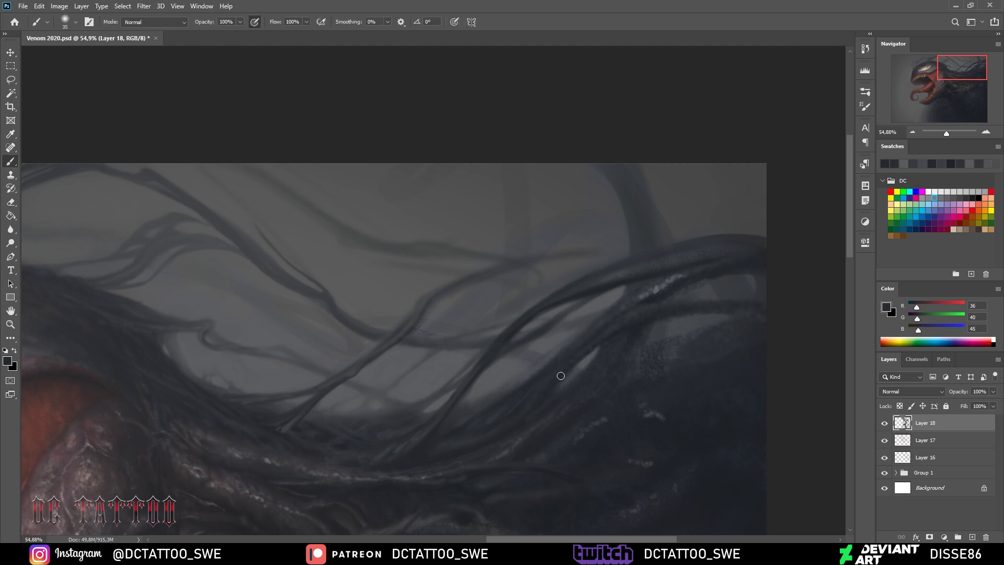
pyautogui.keyDown('alt'); pyautogui.click(578, 357); pyautogui.keyUp('alt')
pyautogui.press('[')
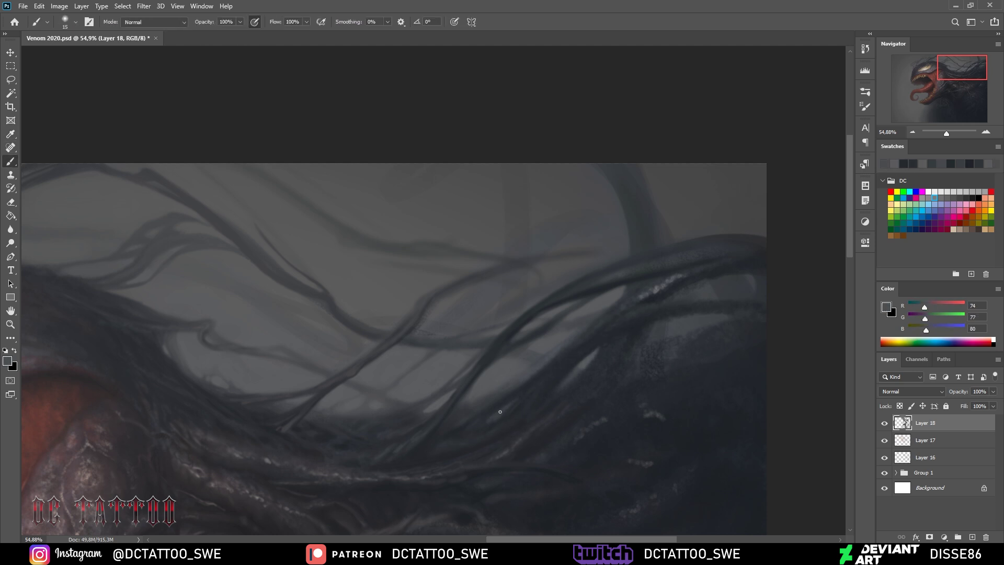
pyautogui.keyDown('alt'); pyautogui.click(476, 352); pyautogui.keyUp('alt')
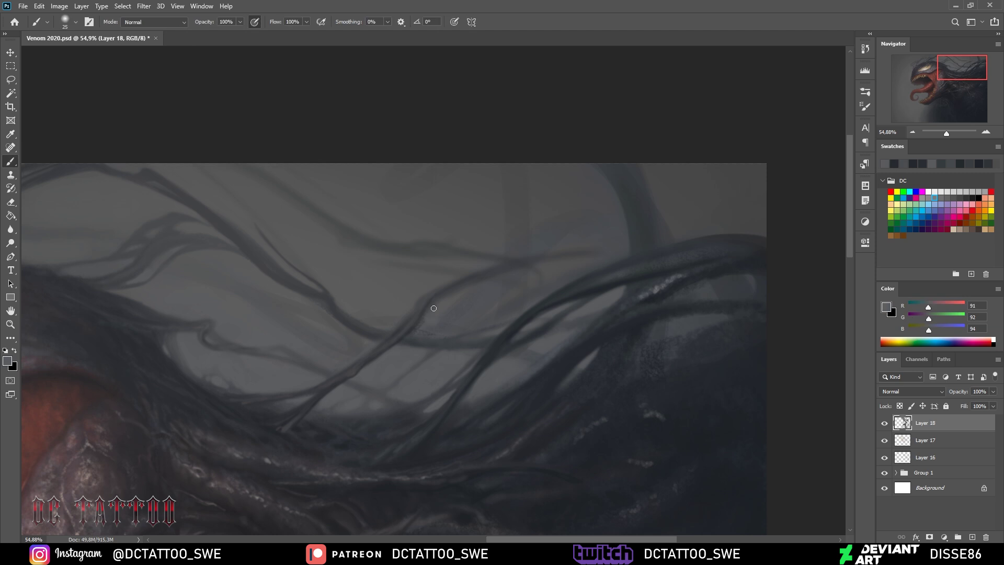
pyautogui.moveTo(474, 287)
pyautogui.mouseDown()
pyautogui.moveTo(428, 321)
pyautogui.moveTo(482, 284)
pyautogui.mouseUp()
pyautogui.press('[')
pyautogui.press('[')
pyautogui.press('[')
pyautogui.press('[')
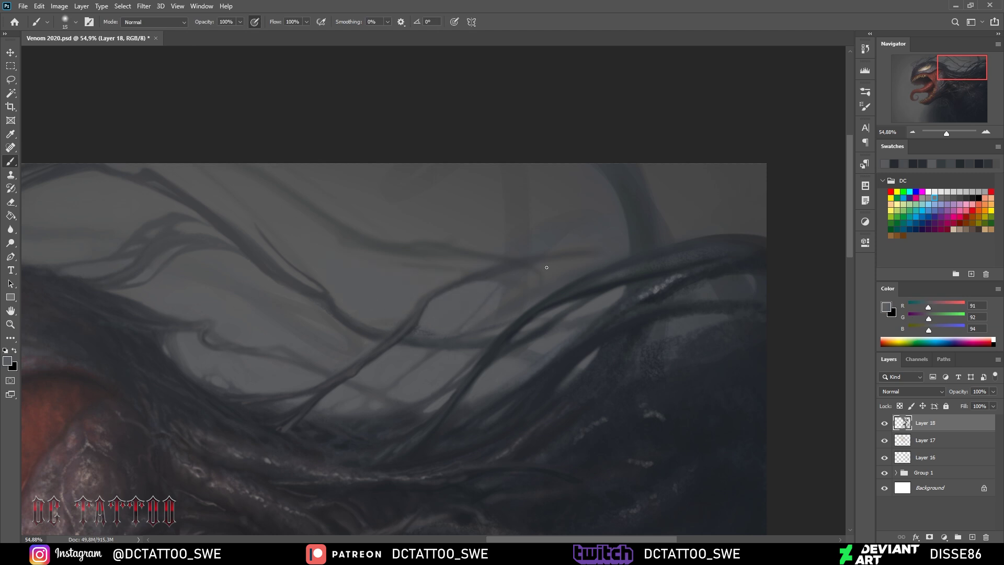
# Sample mid, light and dark greys from the sky and tendrils while varying brush size
pyautogui.press(']')
pyautogui.press(']')
pyautogui.press(']')
pyautogui.press(']')
pyautogui.press(']')
pyautogui.press(']')
pyautogui.press(']')
pyautogui.press(']')
pyautogui.press(']')
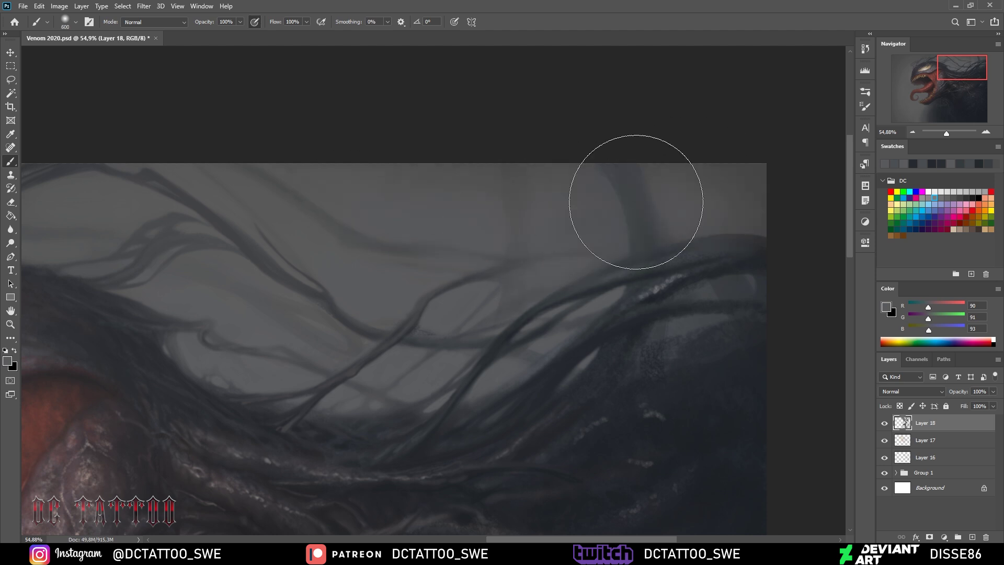
pyautogui.keyDown('alt'); pyautogui.click(521, 344); pyautogui.keyUp('alt')
pyautogui.press('[')
pyautogui.press('[')
pyautogui.press('[')
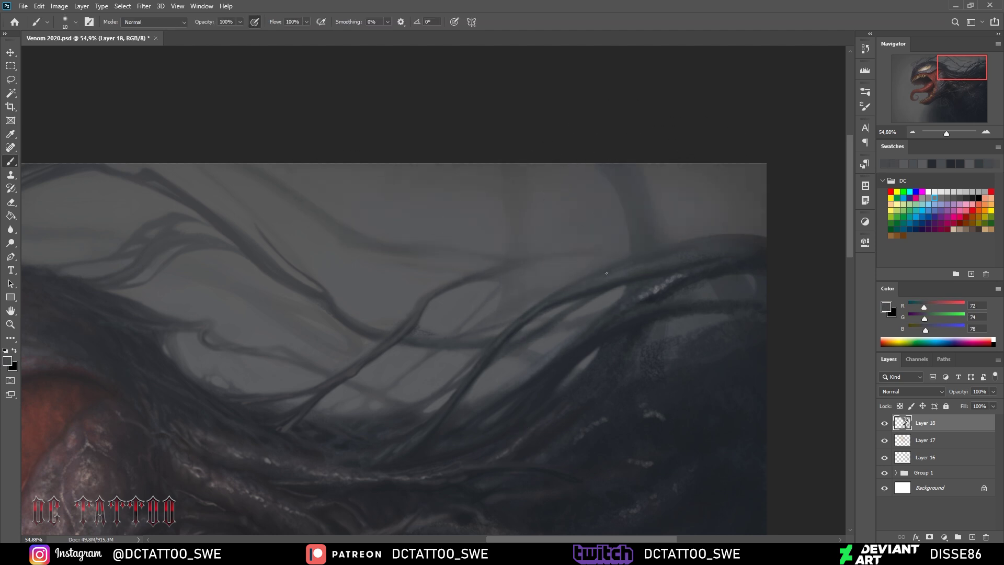
pyautogui.keyDown('alt'); pyautogui.click(603, 220); pyautogui.keyUp('alt')
pyautogui.keyDown('alt'); pyautogui.click(680, 256); pyautogui.keyUp('alt')
pyautogui.press(']')
pyautogui.press(']')
pyautogui.press(']')
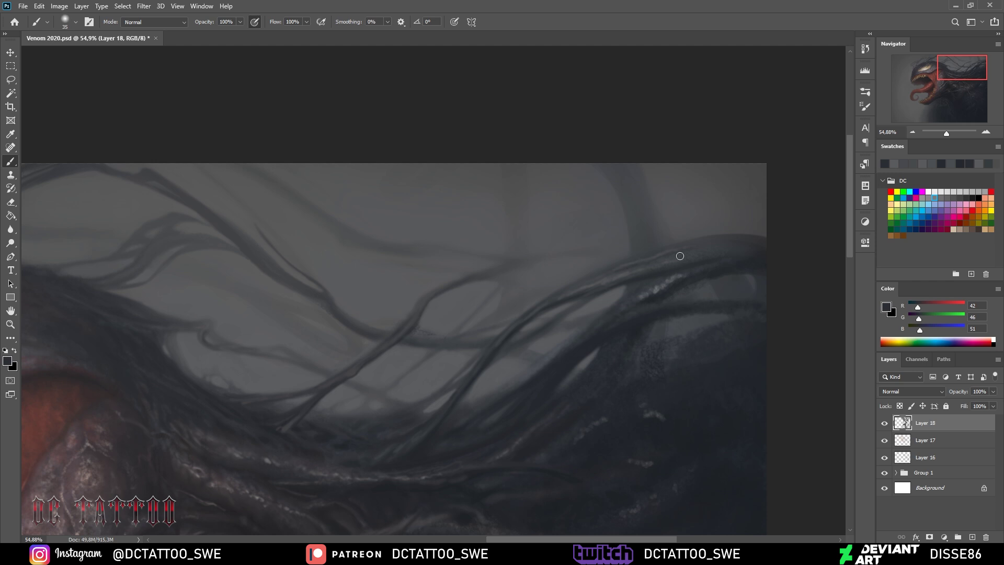
pyautogui.keyDown('alt'); pyautogui.click(588, 283); pyautogui.keyUp('alt')
pyautogui.keyDown('alt'); pyautogui.click(598, 278); pyautogui.keyUp('alt')
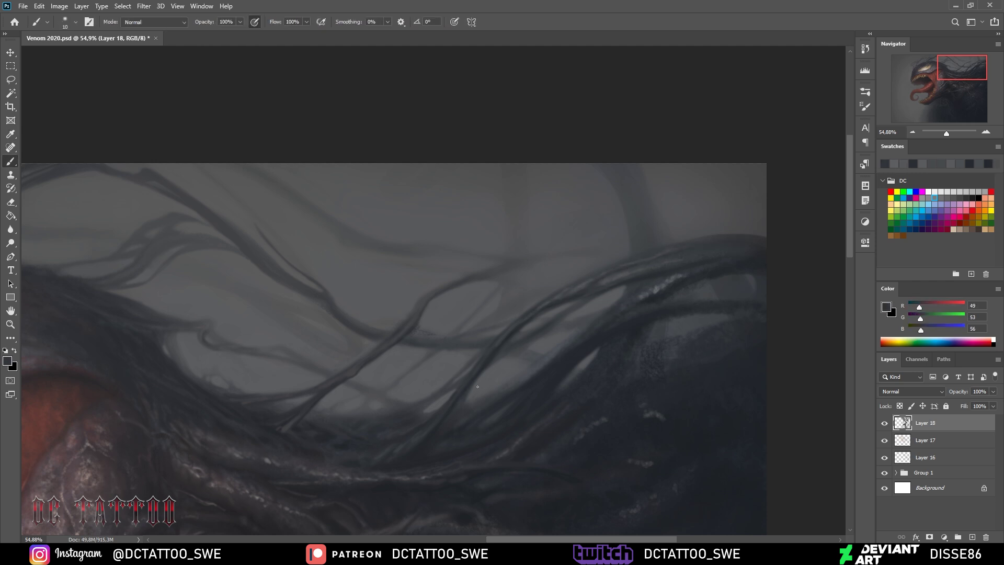
# Pick up darker tendril greys and soft misty grey, then zoom out to view the whole head
pyautogui.keyDown('alt'); pyautogui.click(552, 311); pyautogui.keyUp('alt')
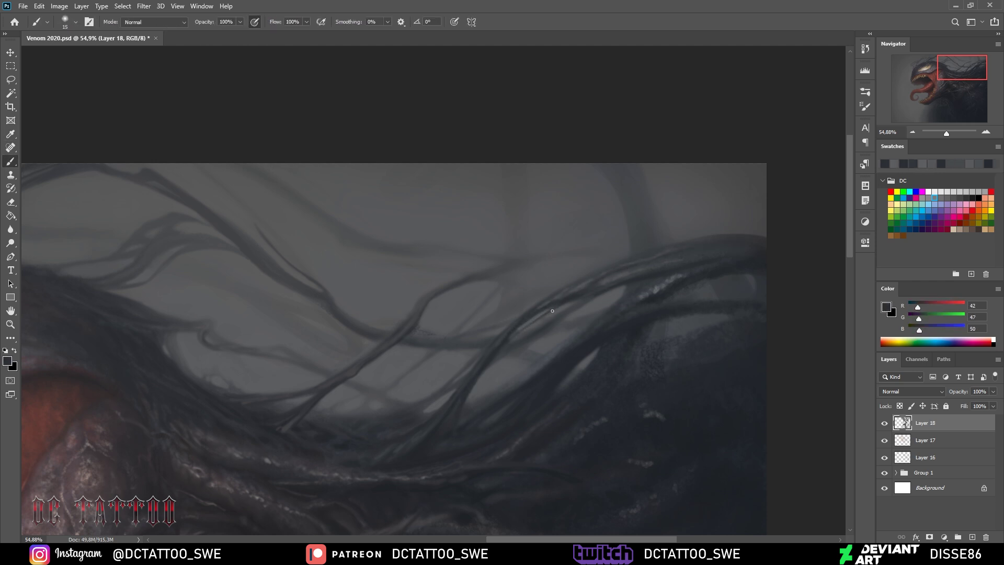
pyautogui.keyDown('alt'); pyautogui.click(639, 247); pyautogui.keyUp('alt')
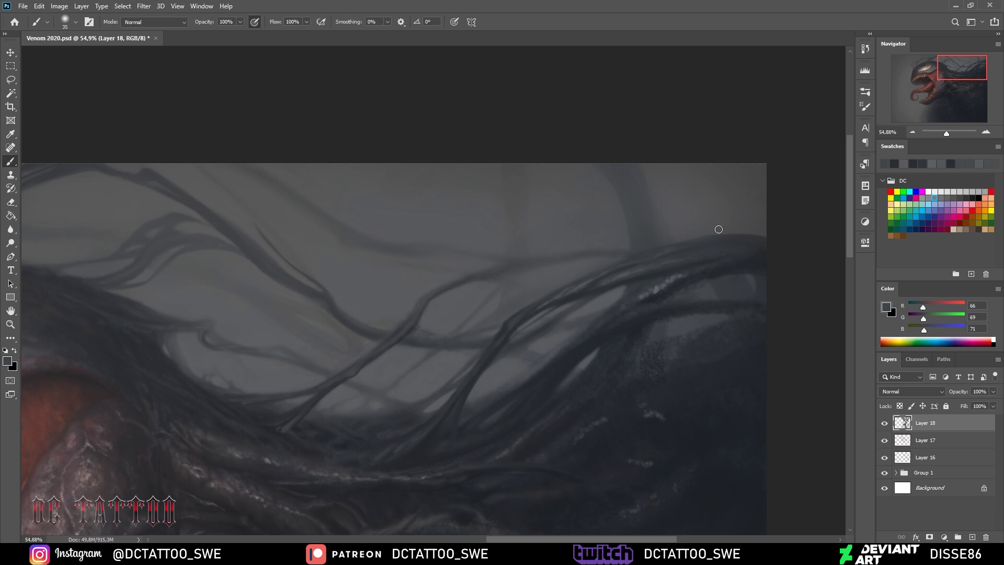
pyautogui.press('[')
pyautogui.press('[')
pyautogui.press('[')
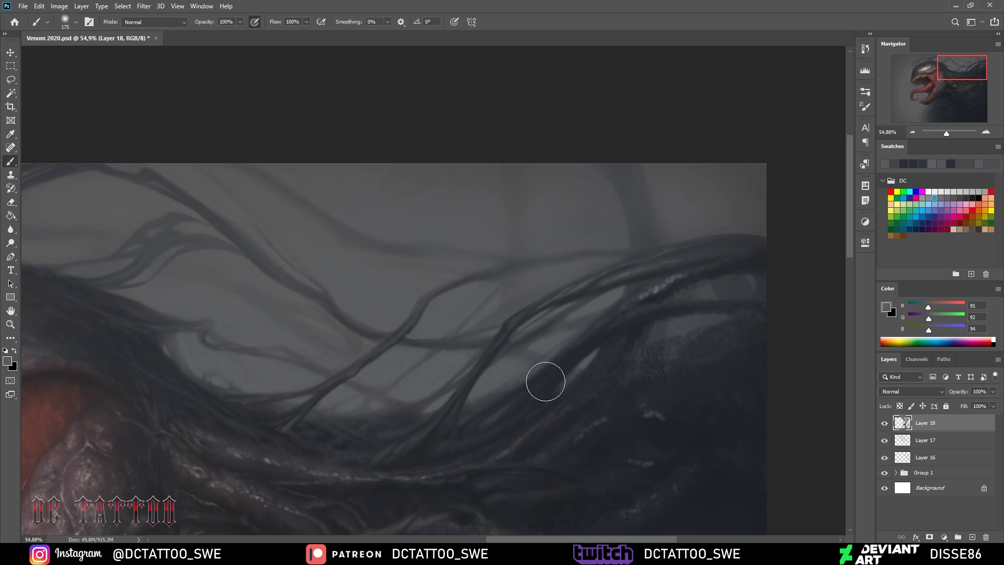
pyautogui.press(']')
pyautogui.press(']')
pyautogui.press(']')
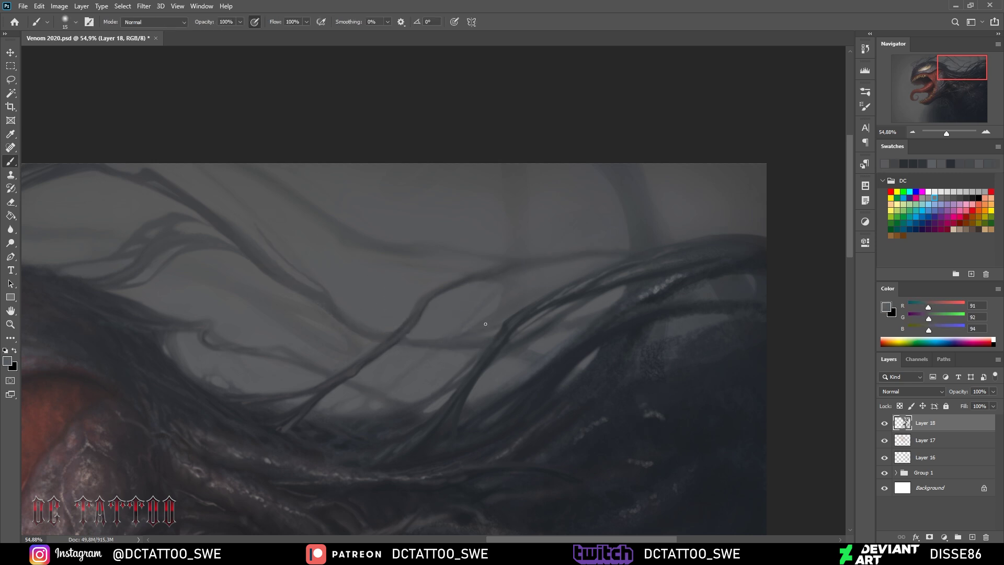
pyautogui.keyDown('alt'); pyautogui.click(468, 374); pyautogui.keyUp('alt')
pyautogui.press('[')
pyautogui.press('[')
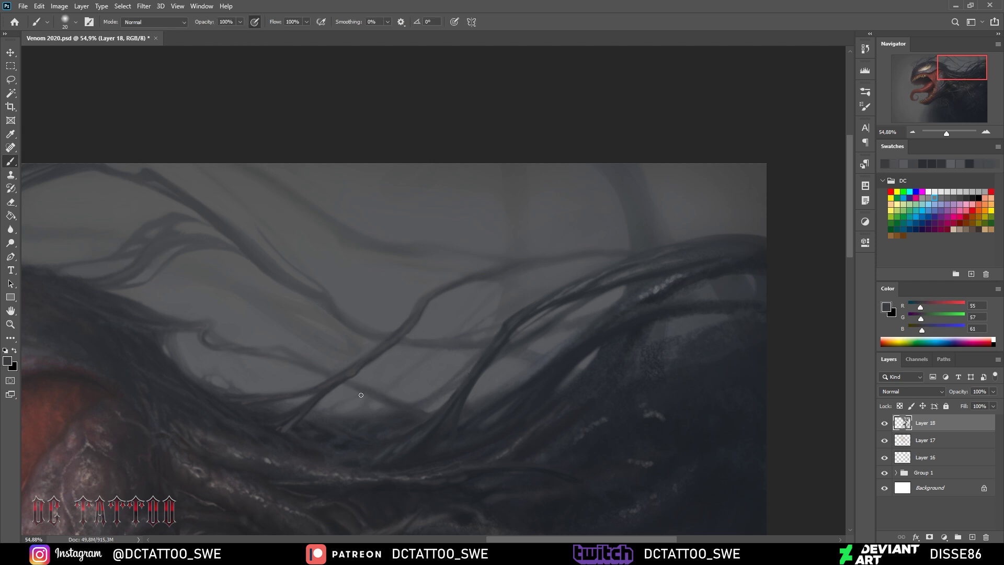
pyautogui.keyDown('alt'); pyautogui.click(377, 398); pyautogui.keyUp('alt')
pyautogui.press(']')
pyautogui.press(']')
pyautogui.press(']')
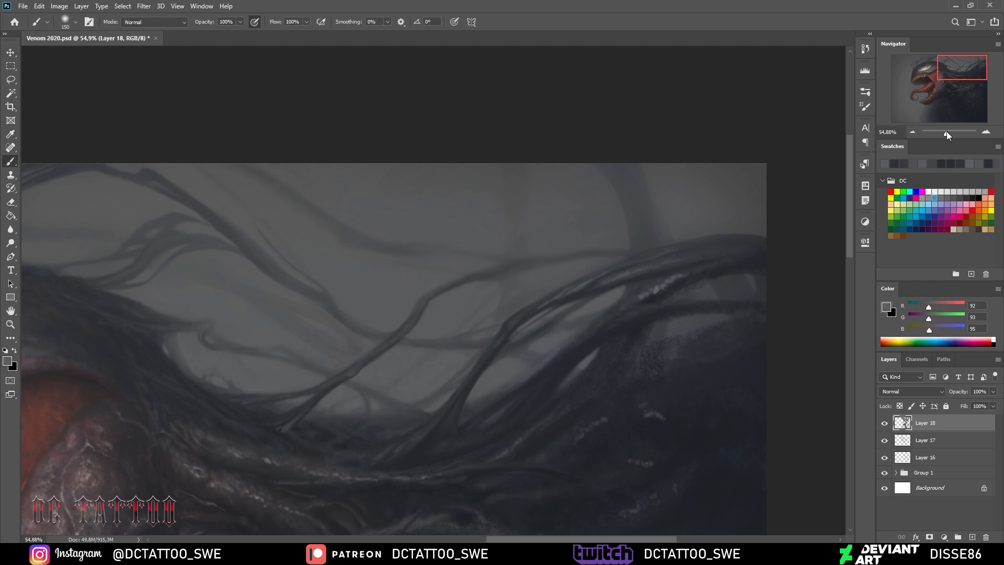
pyautogui.moveTo(947, 131); pyautogui.dragTo(947, 133)
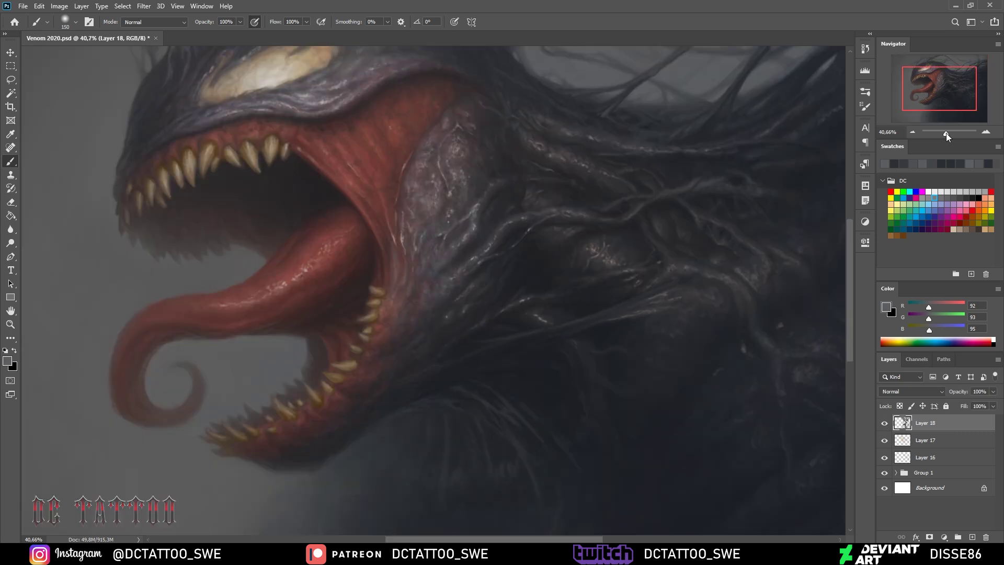
# Zoom back in and paint a long dark strand across the upper-right hair
pyautogui.moveTo(939, 89); pyautogui.dragTo(955, 72)
pyautogui.press('[')
pyautogui.press('[')
pyautogui.press('[')
pyautogui.keyDown('alt'); pyautogui.click(514, 228); pyautogui.keyUp('alt')
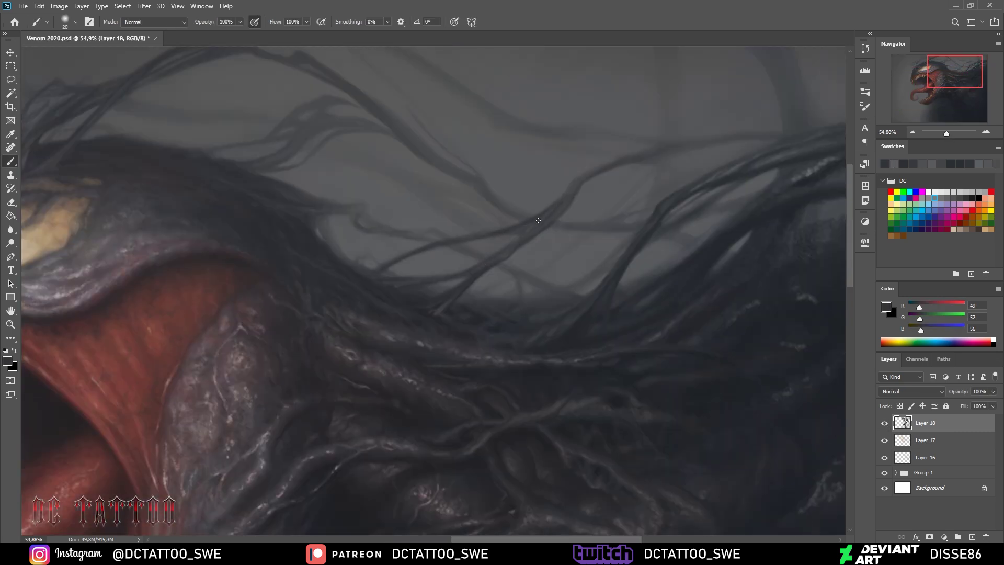
pyautogui.keyDown('alt'); pyautogui.click(371, 265); pyautogui.keyUp('alt')
pyautogui.press(']')
pyautogui.moveTo(366, 265); pyautogui.dragTo(578, 176)
# Add a faint light highlight along one of the dark strands
pyautogui.keyDown('alt'); pyautogui.click(363, 275); pyautogui.keyUp('alt')
pyautogui.press('[')
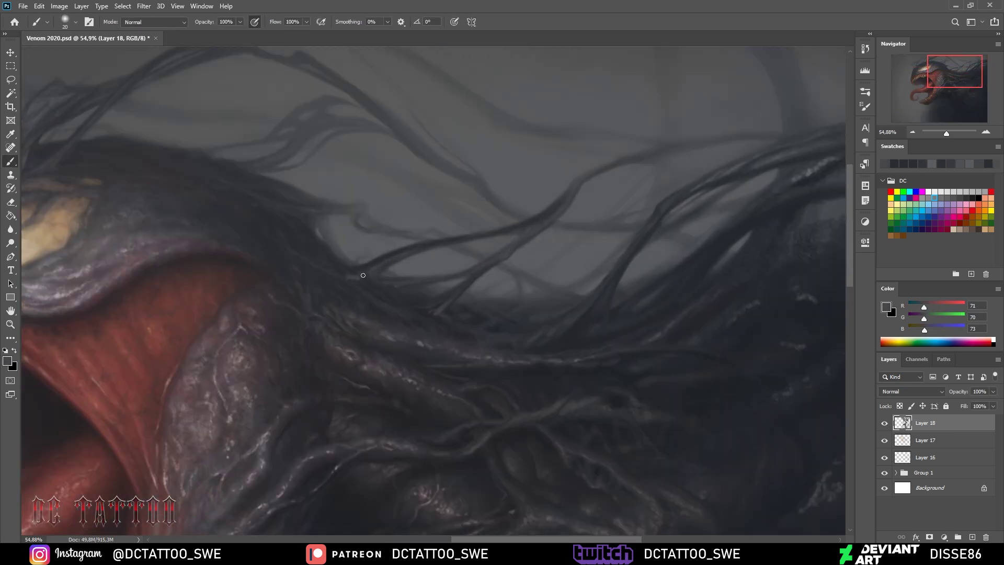
pyautogui.keyDown('alt'); pyautogui.click(361, 269); pyautogui.keyUp('alt')
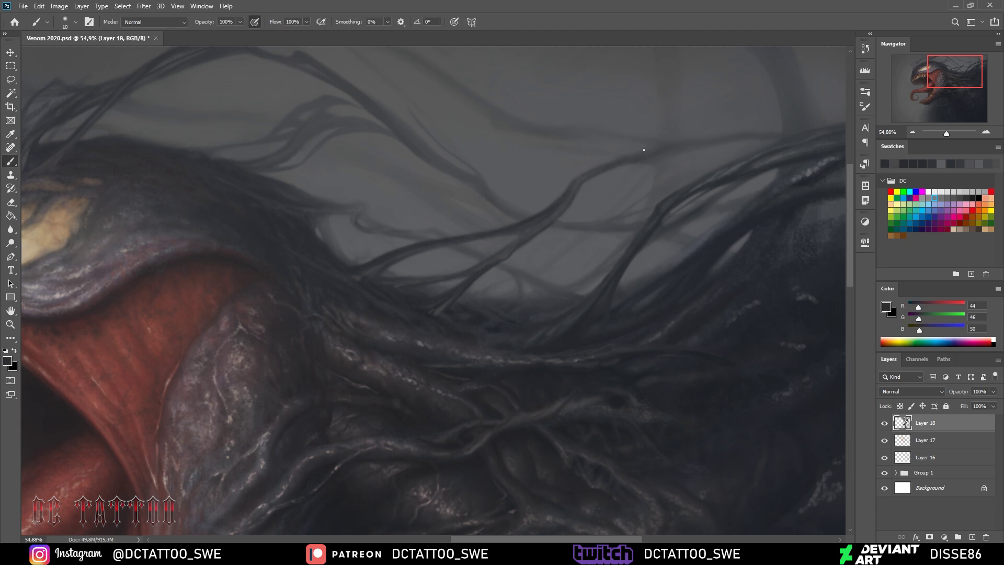
pyautogui.press('i')
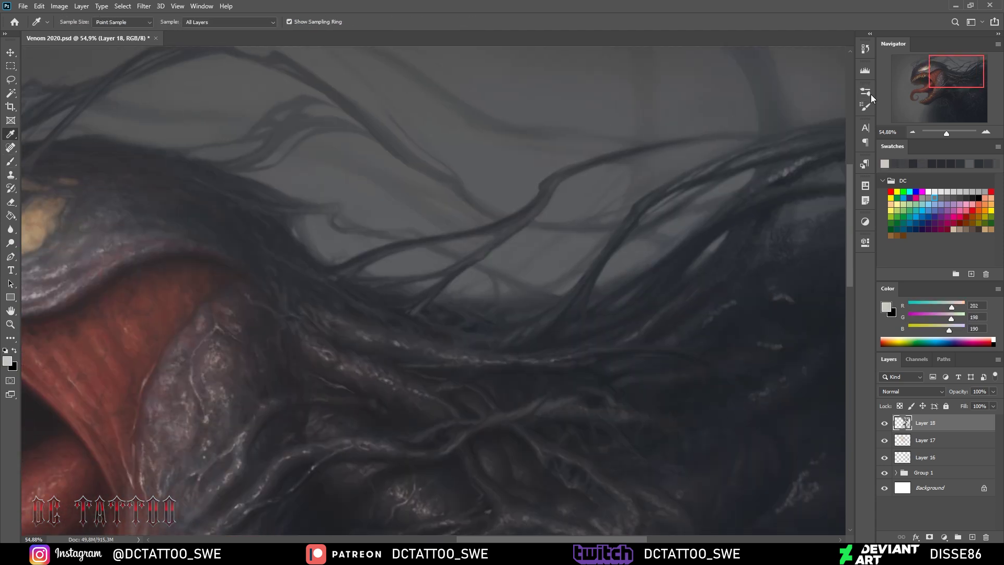
pyautogui.press('b')
pyautogui.moveTo(425, 302); pyautogui.dragTo(483, 253)
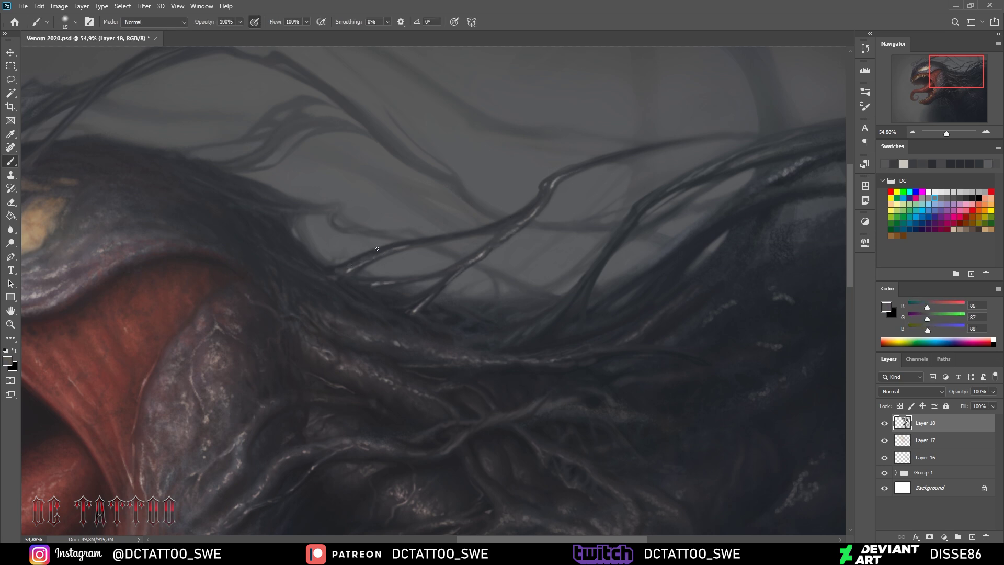
# Sample dark strand and mid mist greys, resizing the brush down for fine strands
pyautogui.keyDown('alt'); pyautogui.click(543, 184); pyautogui.keyUp('alt')
pyautogui.press(']')
pyautogui.press('.')
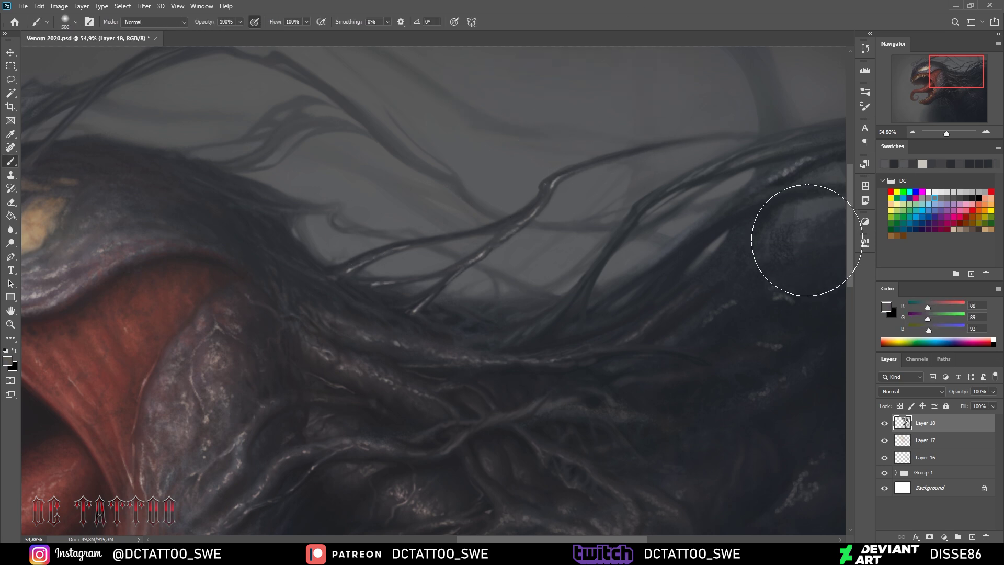
pyautogui.hscroll(1, 327, 249)
pyautogui.keyDown('alt'); pyautogui.click(327, 249); pyautogui.keyUp('alt')
pyautogui.keyDown('alt'); pyautogui.click(313, 268); pyautogui.keyUp('alt')
pyautogui.press(',')
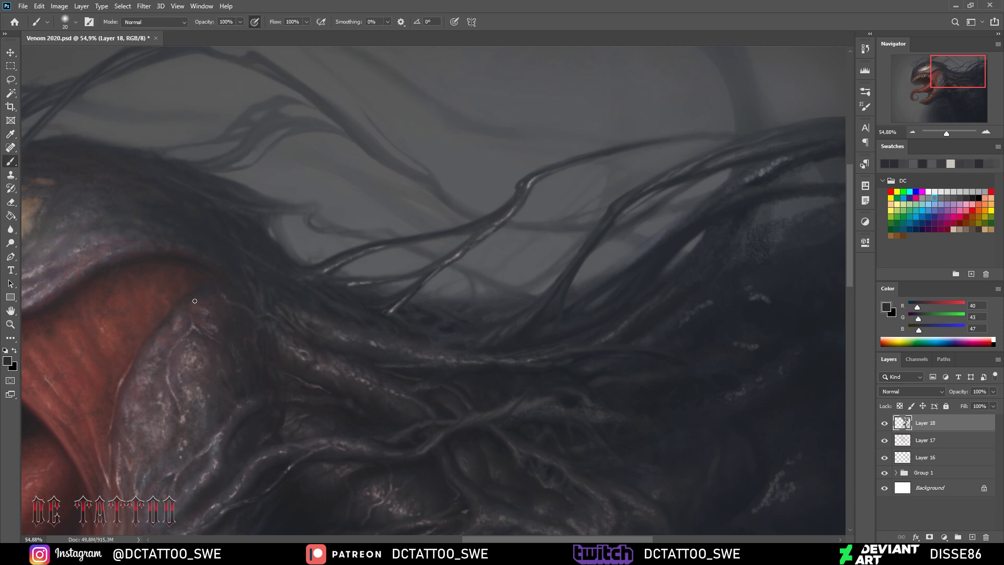
pyautogui.press(',')
# Alternate light mist grey and dark strand colour on the left strands with a thin brush
pyautogui.keyDown('alt'); pyautogui.click(284, 243); pyautogui.keyUp('alt')
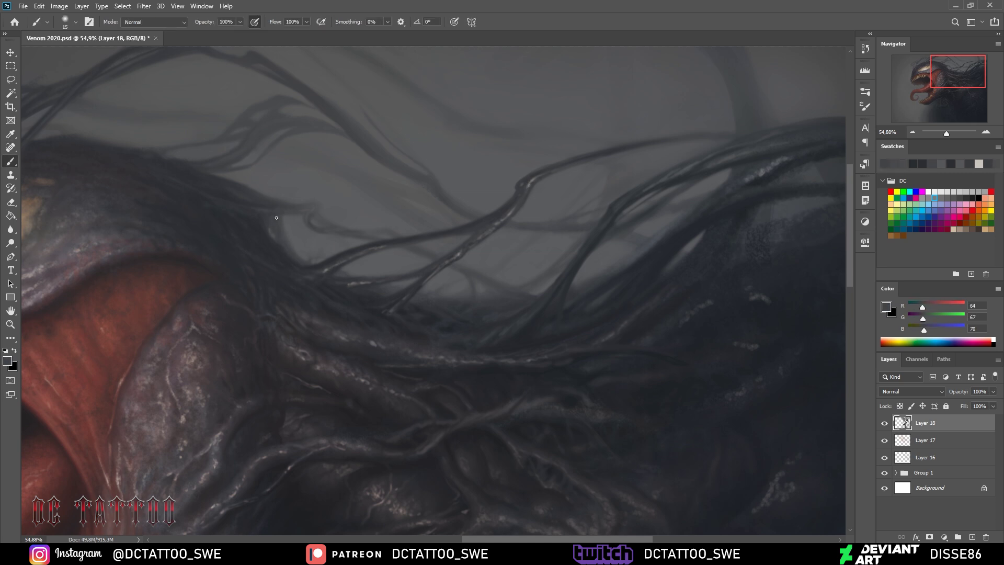
pyautogui.press('.')
pyautogui.keyDown('alt'); pyautogui.click(288, 235); pyautogui.keyUp('alt')
pyautogui.keyDown('alt'); pyautogui.click(284, 226); pyautogui.keyUp('alt')
pyautogui.press(',')
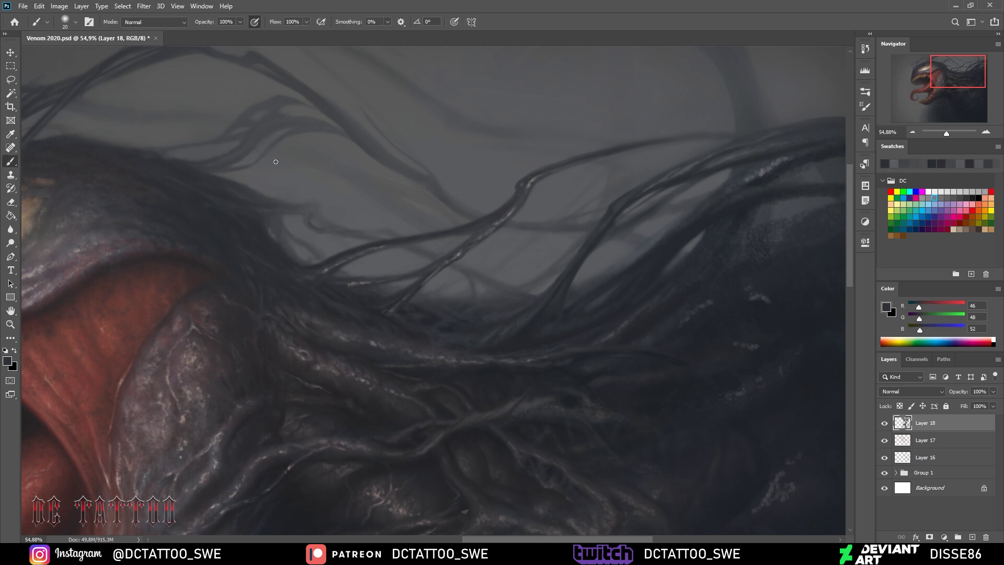
# Shift the view right and paint a light grey highlight along a right-hand strand
pyautogui.moveTo(941, 95); pyautogui.dragTo(944, 95)
pyautogui.keyDown('alt'); pyautogui.click(730, 166); pyautogui.keyUp('alt')
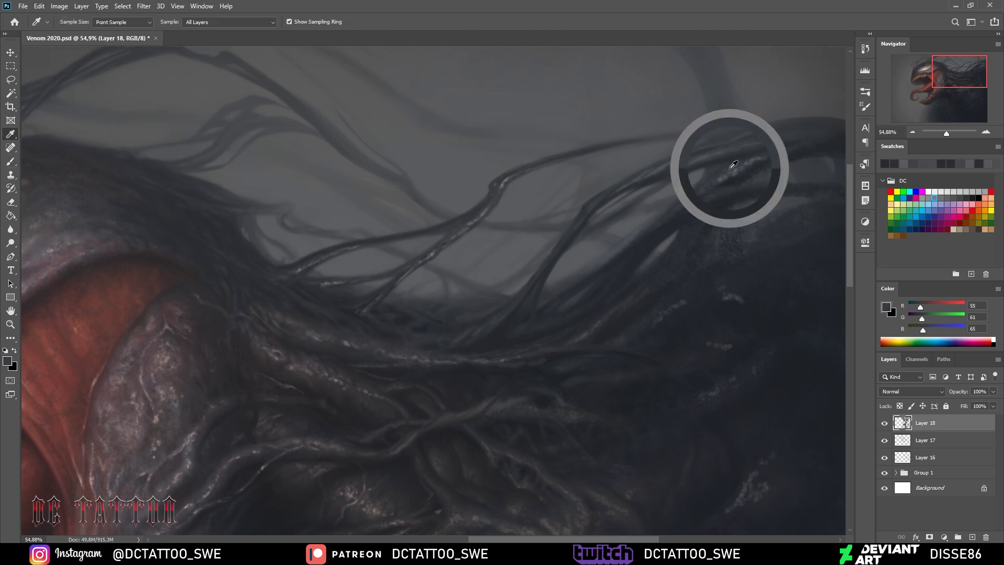
pyautogui.keyDown('alt'); pyautogui.click(633, 255); pyautogui.keyUp('alt')
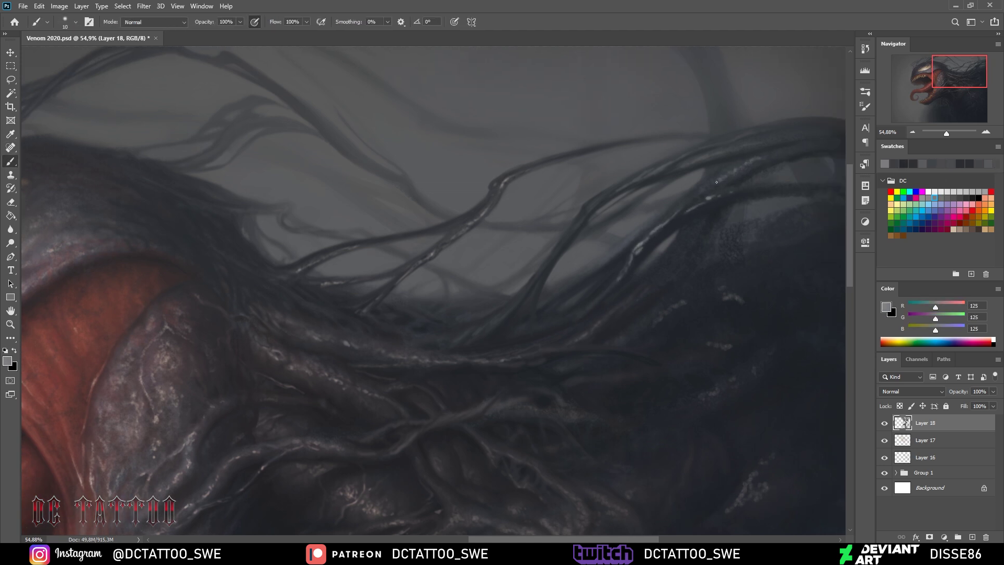
pyautogui.moveTo(724, 179); pyautogui.dragTo(710, 186)
# Refine the right strands with dark and light greys, thinning the brush for highlights
pyautogui.keyDown('alt'); pyautogui.click(694, 193); pyautogui.keyUp('alt')
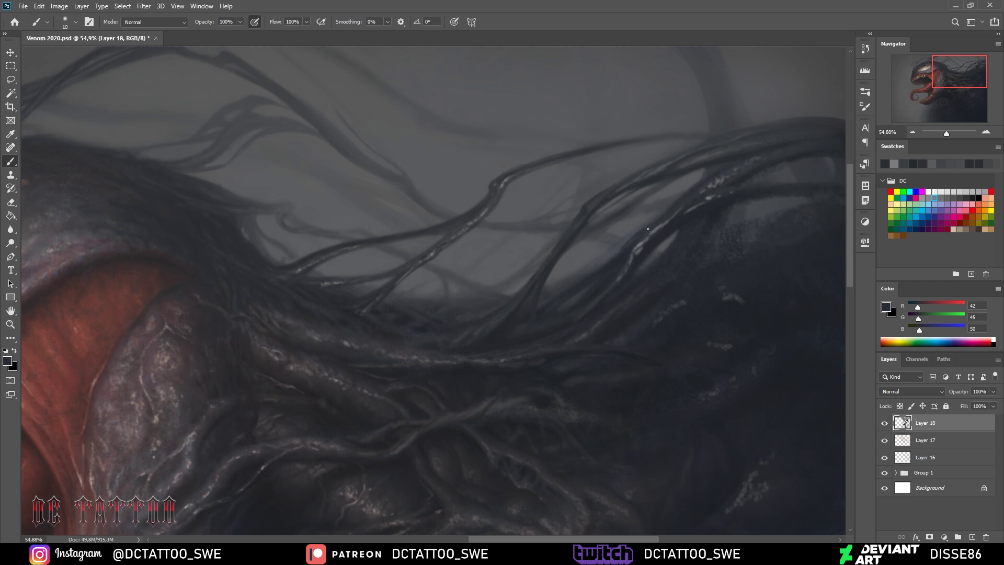
pyautogui.keyDown('alt'); pyautogui.click(665, 209); pyautogui.keyUp('alt')
pyautogui.press(']')
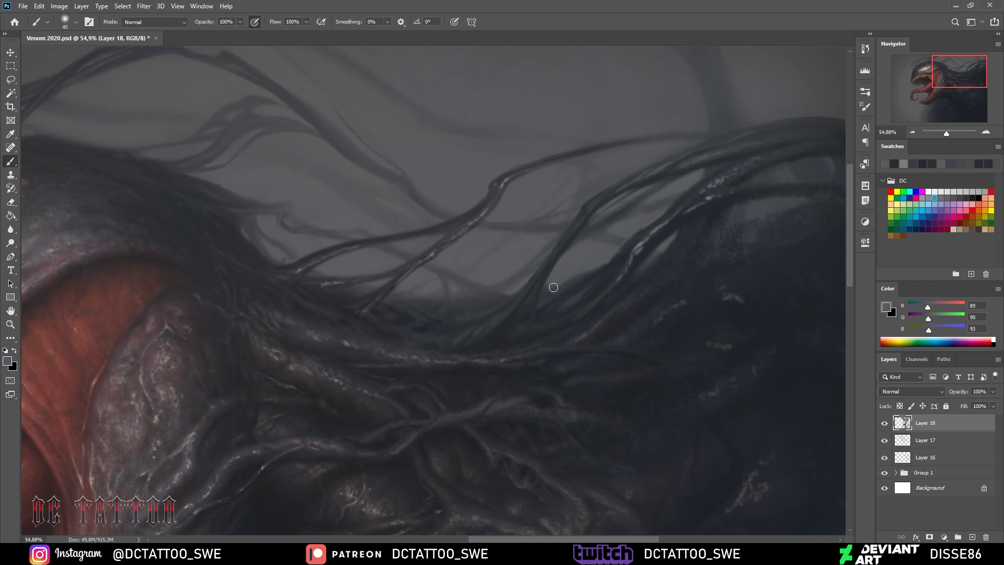
pyautogui.press('[')
pyautogui.keyDown('alt'); pyautogui.click(676, 208); pyautogui.keyUp('alt')
pyautogui.press(']')
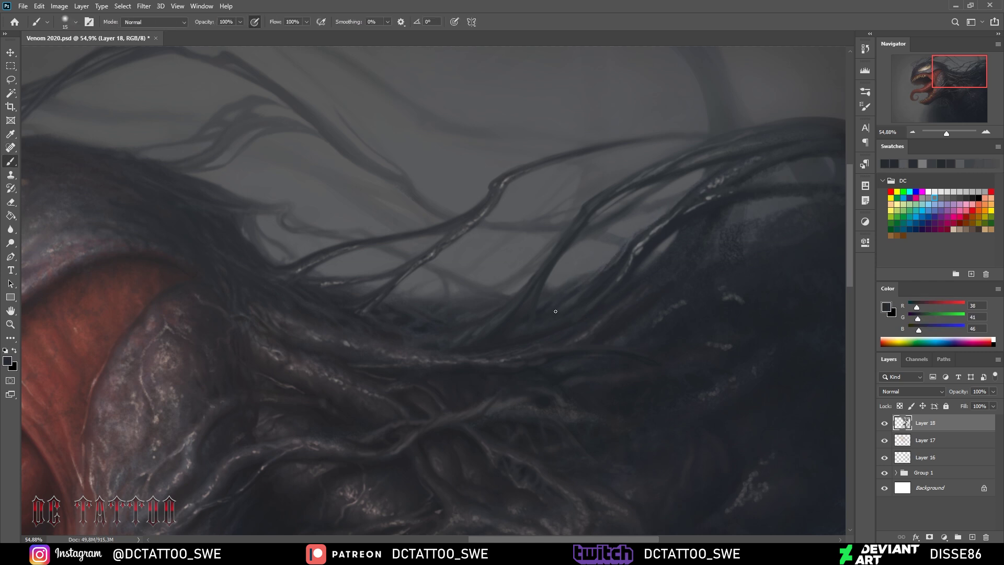
pyautogui.keyDown('alt'); pyautogui.click(605, 271); pyautogui.keyUp('alt')
pyautogui.press('[')
pyautogui.press('[')
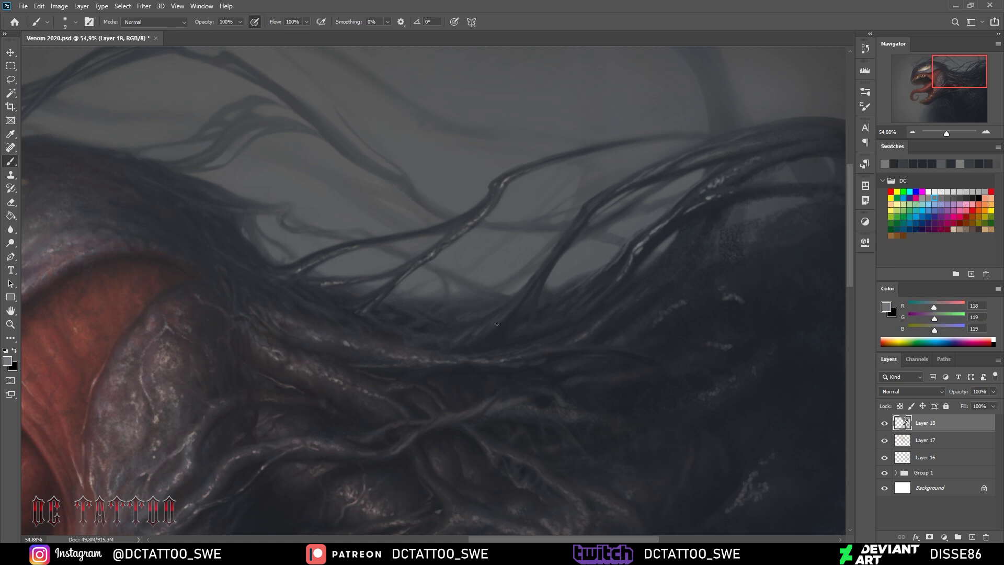
# Work darker strand colours and a light grey into the middle tendrils
pyautogui.keyDown('alt'); pyautogui.click(514, 306); pyautogui.keyUp('alt')
pyautogui.press(']')
pyautogui.press(']')
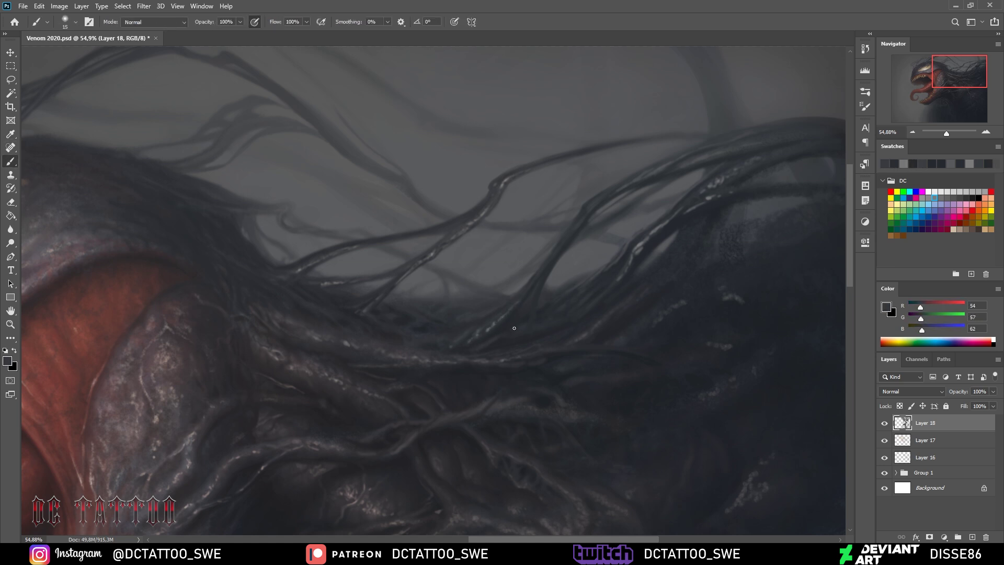
pyautogui.keyDown('alt'); pyautogui.click(538, 337); pyautogui.keyUp('alt')
pyautogui.keyDown('alt'); pyautogui.click(573, 283); pyautogui.keyUp('alt')
pyautogui.press('[')
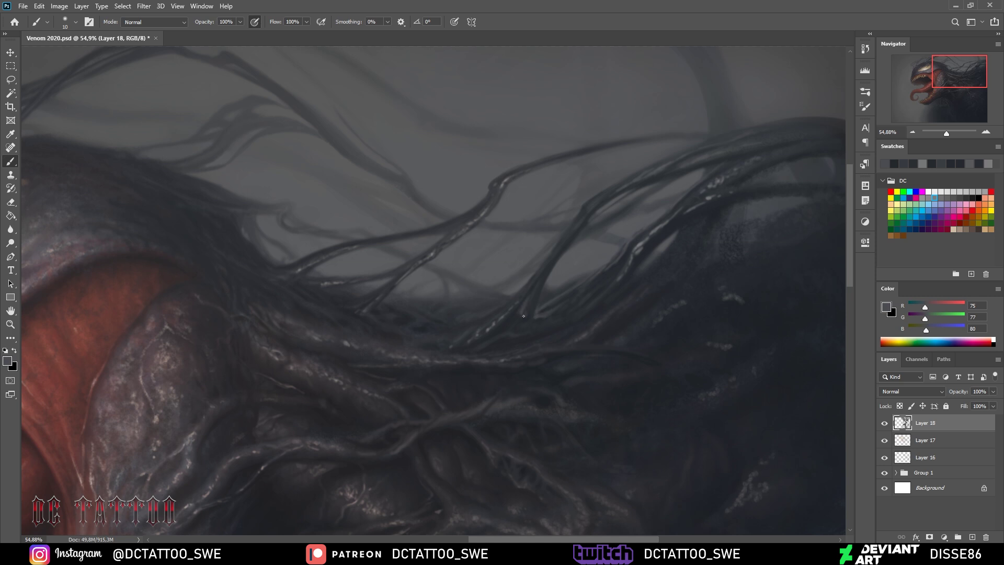
pyautogui.keyDown('alt'); pyautogui.click(641, 255); pyautogui.keyUp('alt')
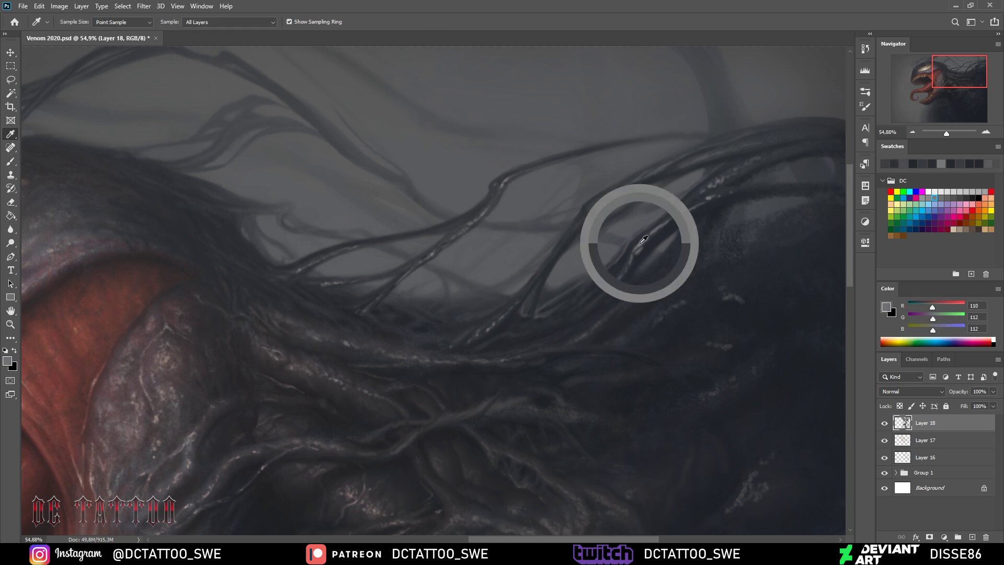
pyautogui.press(']')
# Layer progressively lighter greys onto the strands to build small highlights
pyautogui.keyDown('alt'); pyautogui.click(645, 272); pyautogui.keyUp('alt')
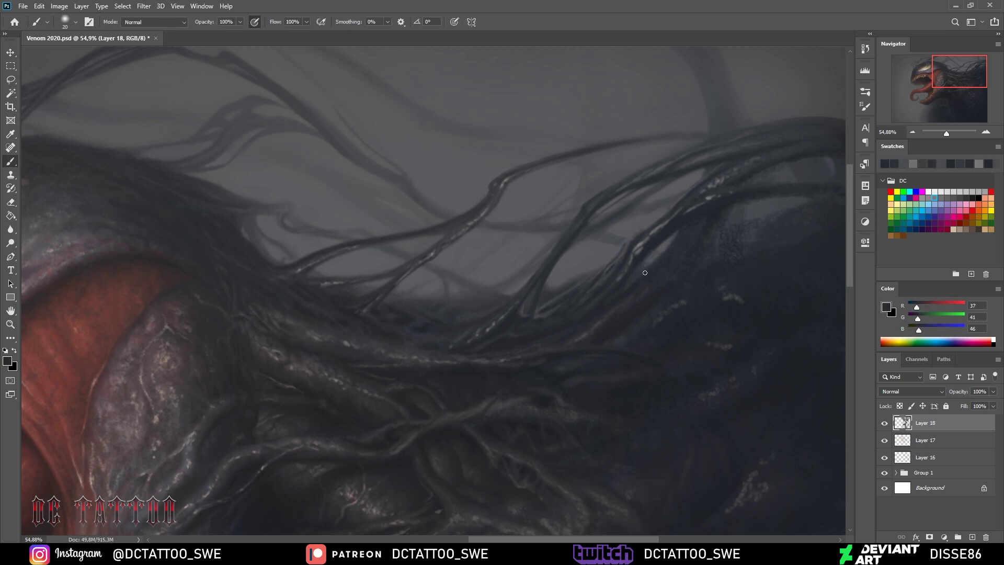
pyautogui.press('[')
pyautogui.press('[')
pyautogui.keyDown('alt'); pyautogui.click(636, 208); pyautogui.keyUp('alt')
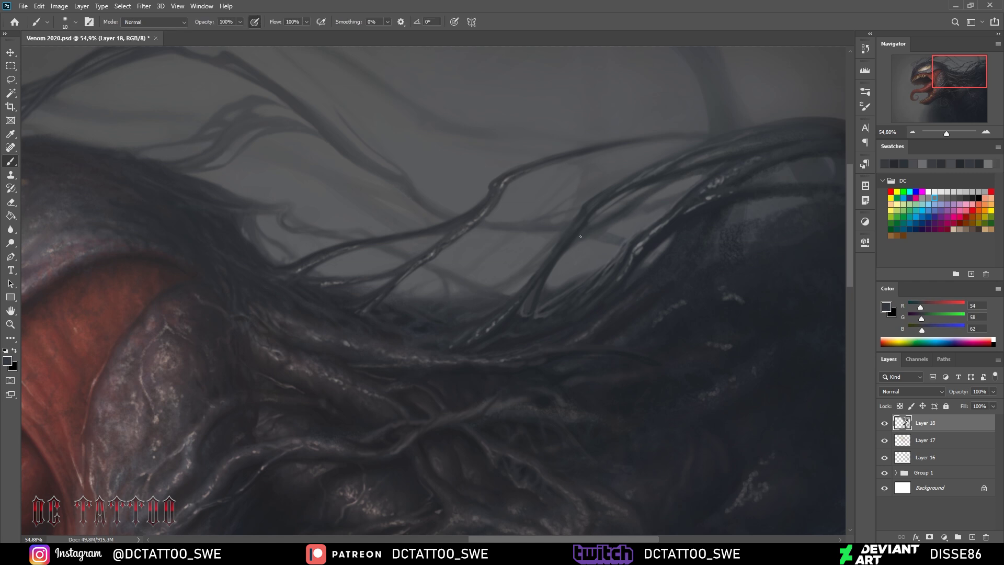
pyautogui.keyDown('alt'); pyautogui.click(634, 230); pyautogui.keyUp('alt')
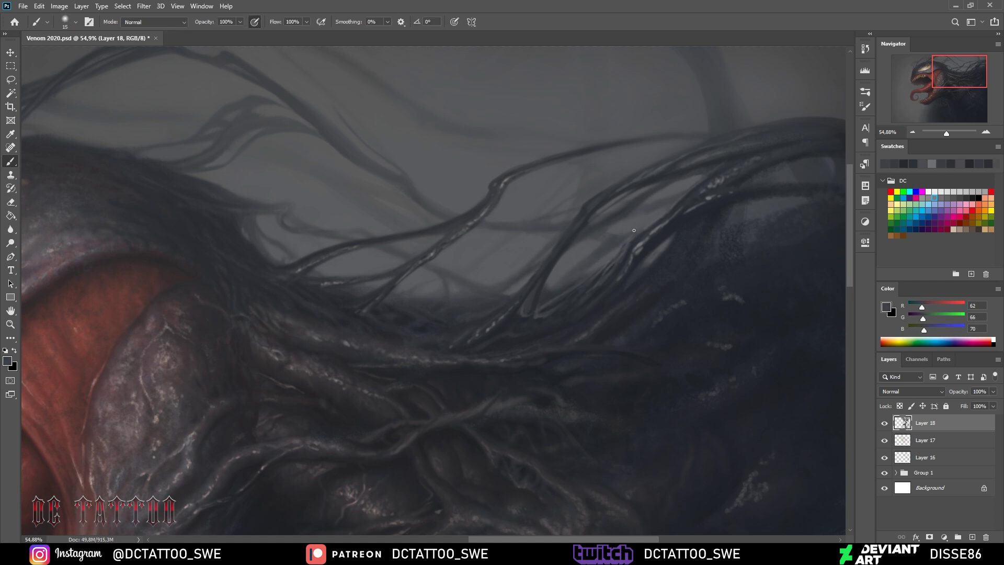
pyautogui.keyDown('alt'); pyautogui.click(618, 250); pyautogui.keyUp('alt')
pyautogui.press(']')
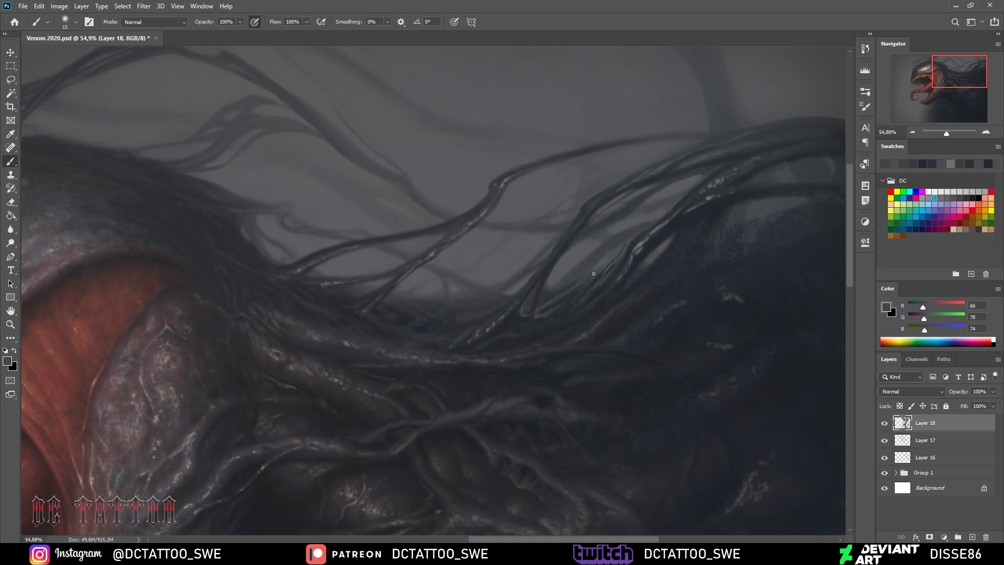
pyautogui.keyDown('alt'); pyautogui.click(596, 257); pyautogui.keyUp('alt')
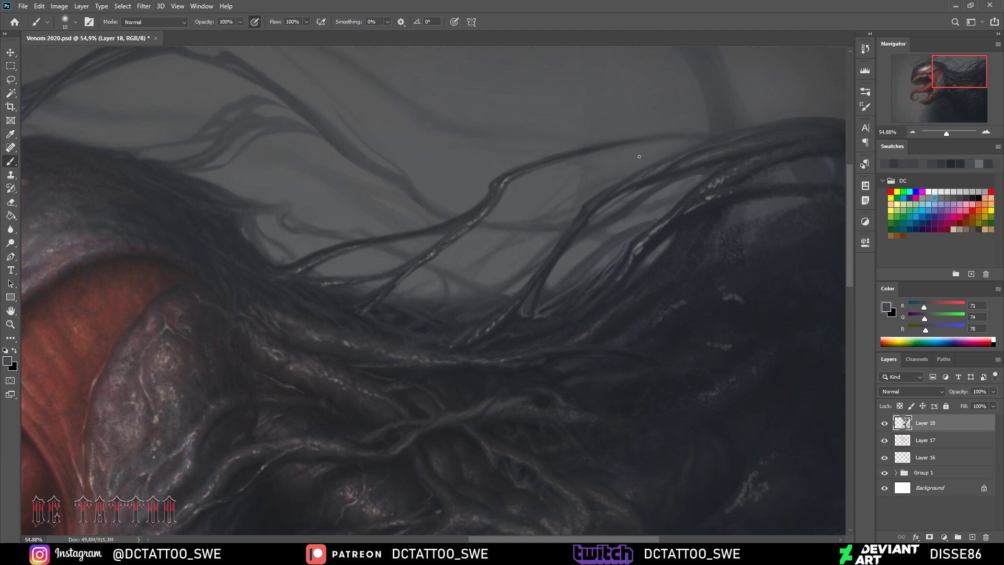
# Blend misty background grey against dark strands using a larger brush
pyautogui.keyDown('alt'); pyautogui.click(506, 246); pyautogui.keyUp('alt')
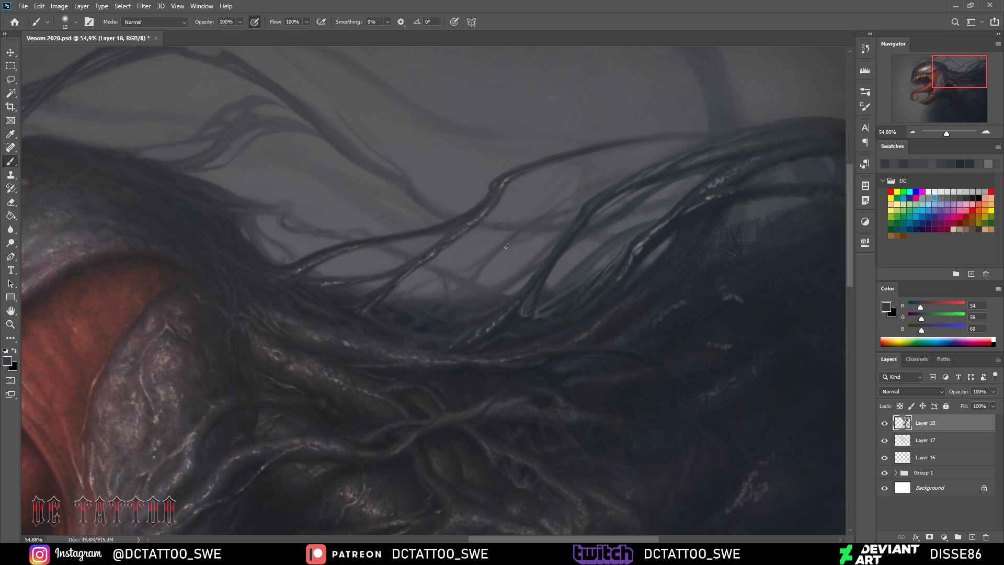
pyautogui.press('[')
pyautogui.press('[')
pyautogui.press('[')
pyautogui.keyDown('alt'); pyautogui.click(466, 293); pyautogui.keyUp('alt')
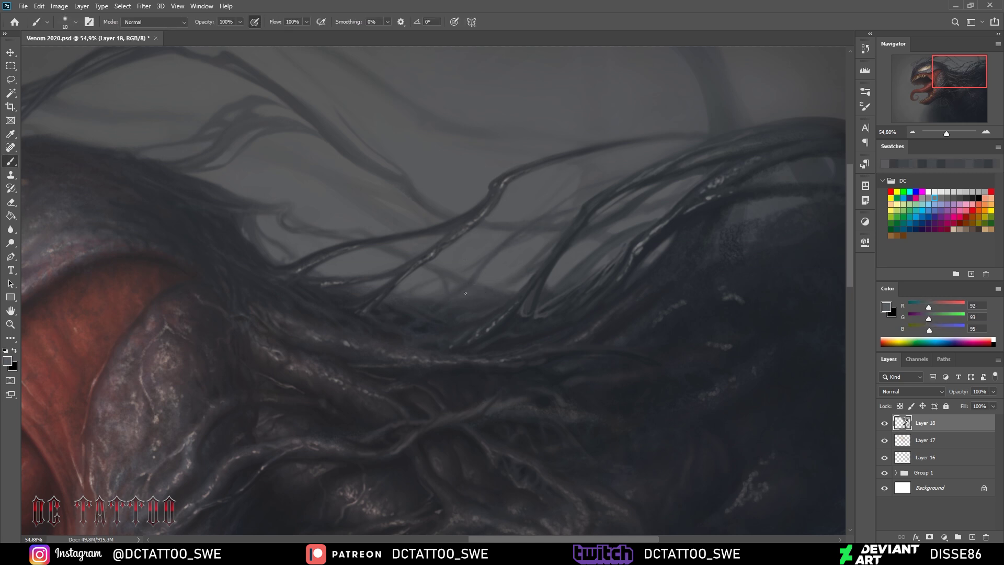
pyautogui.press(']')
pyautogui.keyDown('alt'); pyautogui.click(484, 298); pyautogui.keyUp('alt')
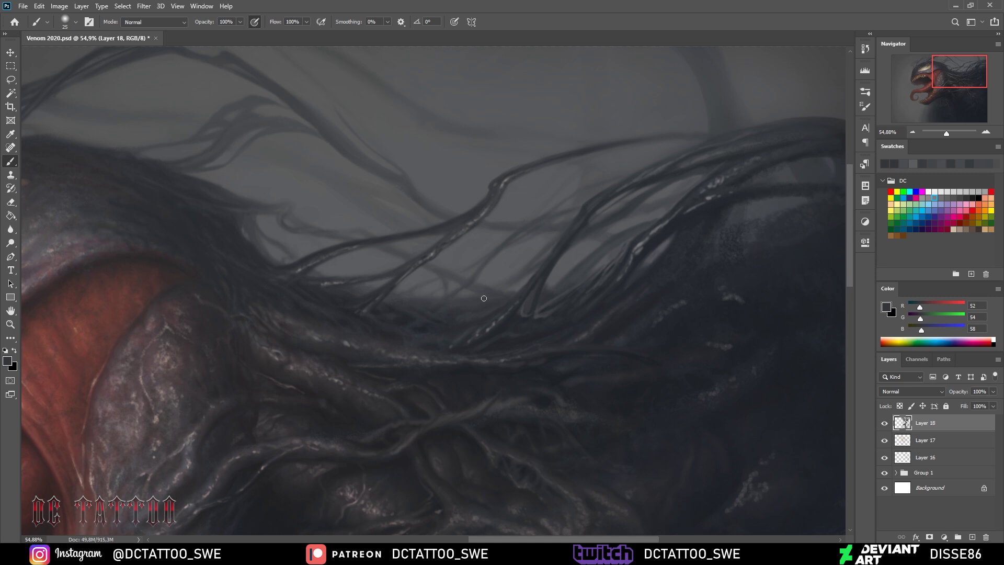
pyautogui.press(']')
pyautogui.press(']')
pyautogui.press(']')
pyautogui.keyDown('alt'); pyautogui.click(461, 275); pyautogui.keyUp('alt')
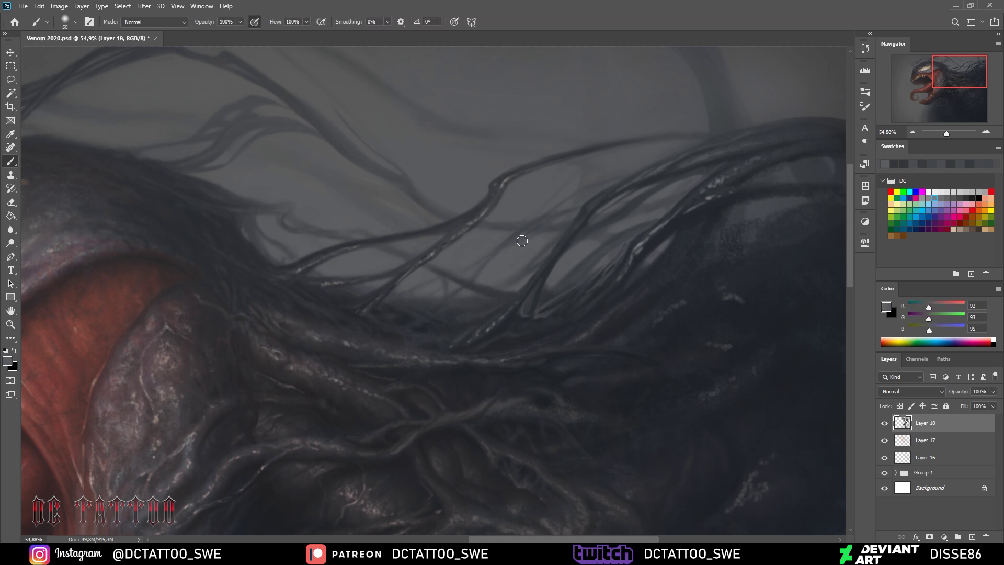
pyautogui.keyDown('alt'); pyautogui.click(562, 280); pyautogui.keyUp('alt')
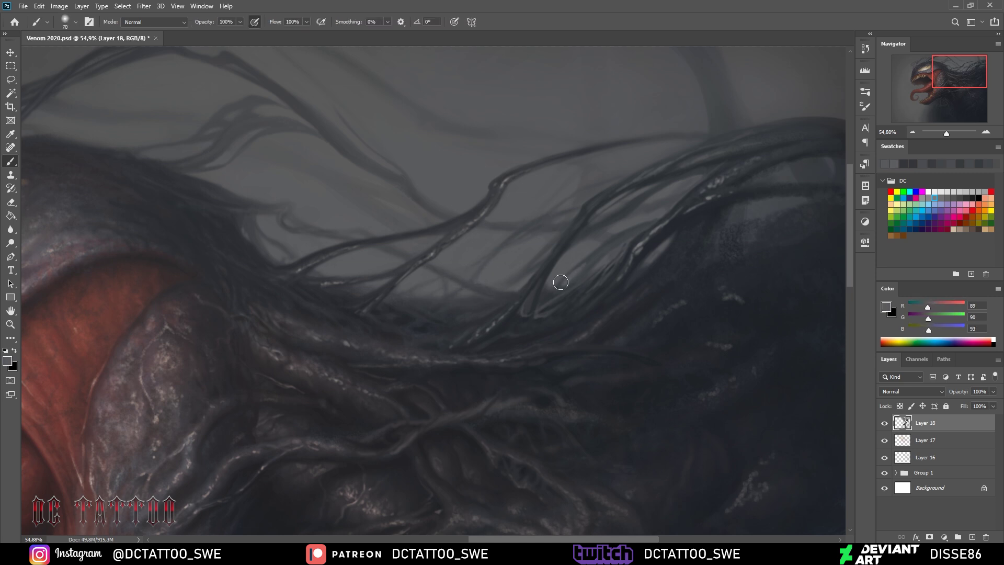
# Add near-black depth and fine light highlights to the tendrils, then pan toward the right edge
pyautogui.keyDown('alt'); pyautogui.click(620, 213); pyautogui.keyUp('alt')
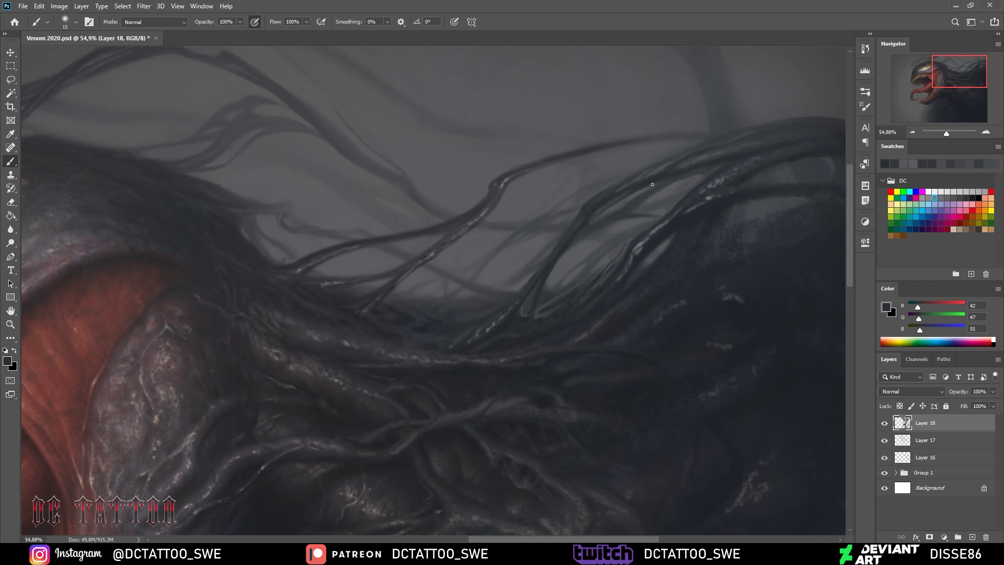
pyautogui.keyDown('alt'); pyautogui.click(478, 328); pyautogui.keyUp('alt')
pyautogui.press(']')
pyautogui.press(']')
pyautogui.press(']')
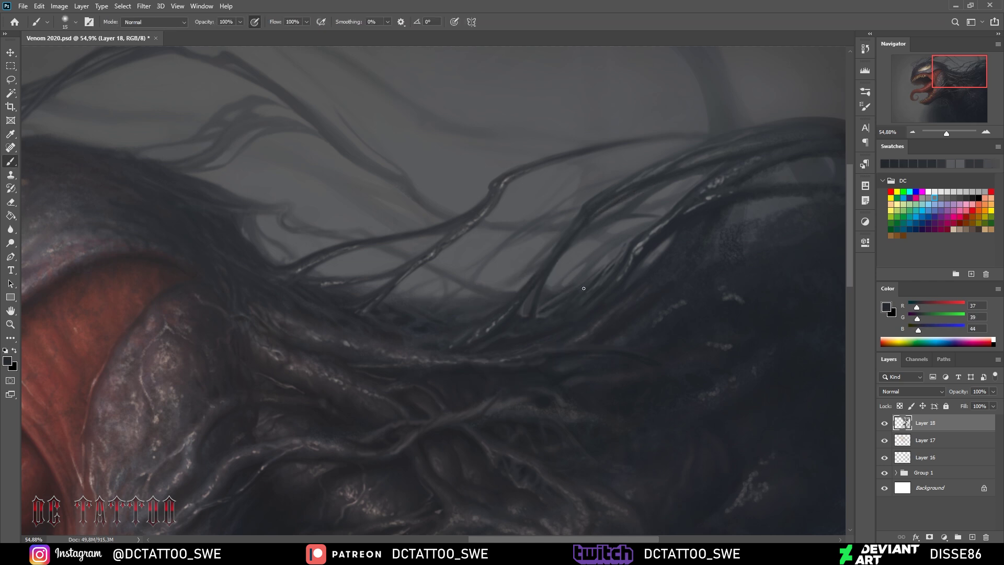
pyautogui.keyDown('alt'); pyautogui.click(623, 291); pyautogui.keyUp('alt')
pyautogui.keyDown('alt'); pyautogui.click(692, 223); pyautogui.keyUp('alt')
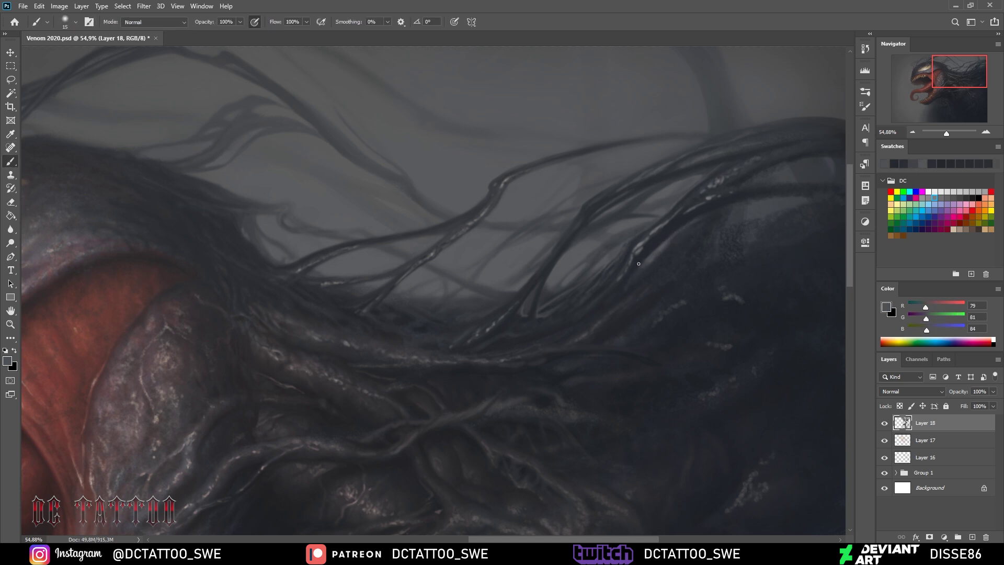
pyautogui.keyDown('alt'); pyautogui.click(512, 321); pyautogui.keyUp('alt')
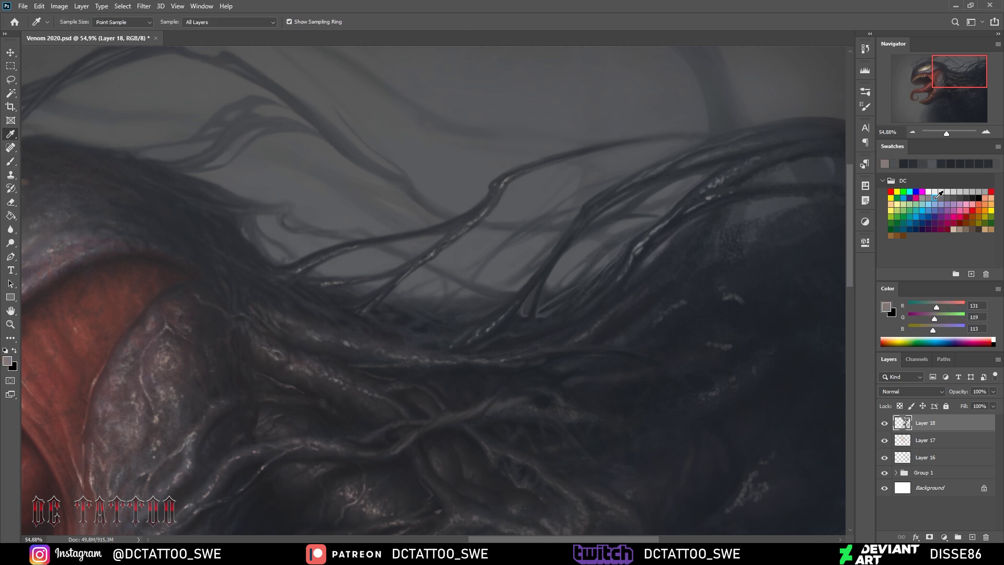
pyautogui.press('[')
pyautogui.press('[')
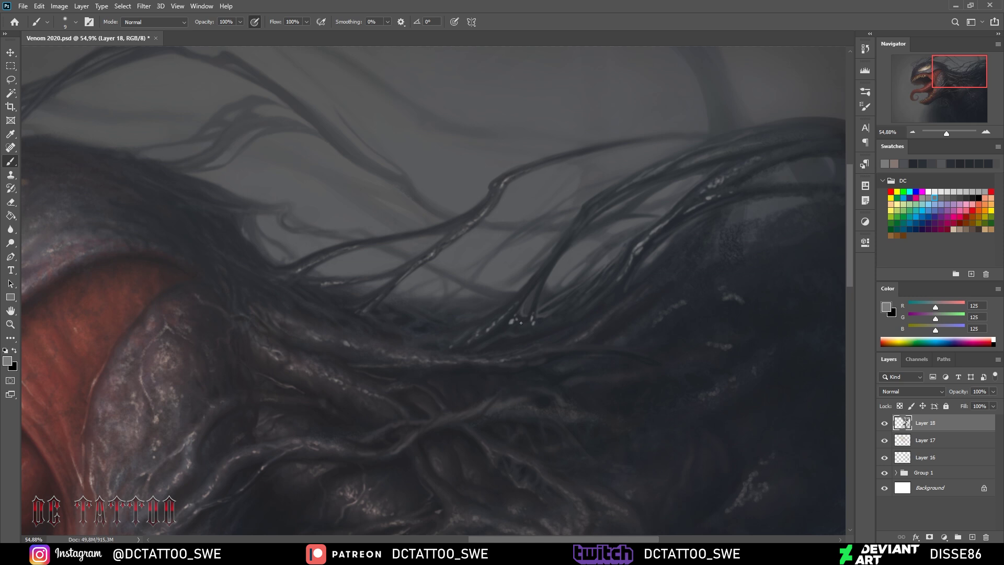
pyautogui.keyDown('alt'); pyautogui.click(512, 322); pyautogui.keyUp('alt')
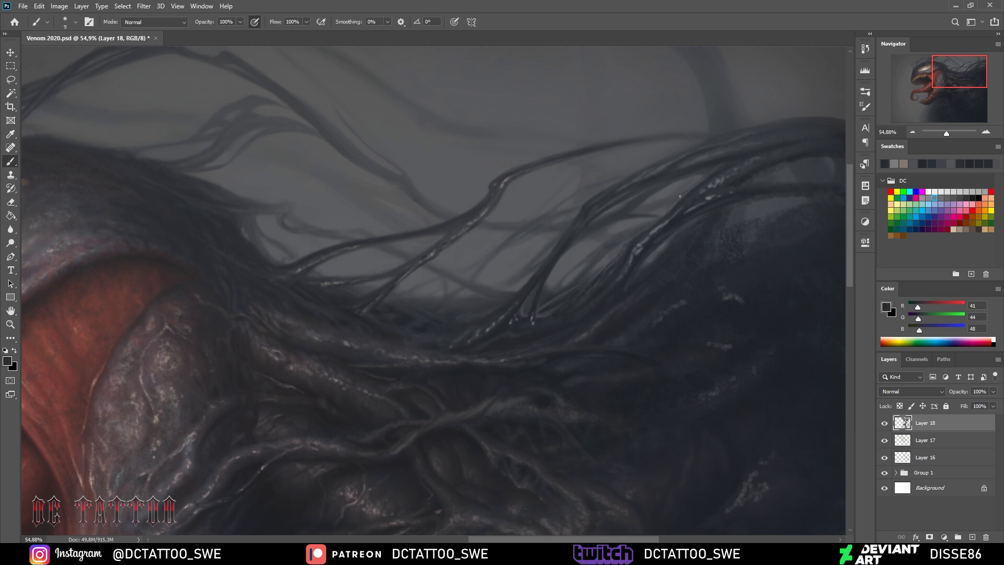
pyautogui.press(']')
pyautogui.moveTo(751, 161); pyautogui.dragTo(584, 190)
# Paint pale grey haze between the upper-right tendrils near the canvas edge
pyautogui.keyDown('alt'); pyautogui.click(397, 360); pyautogui.keyUp('alt')
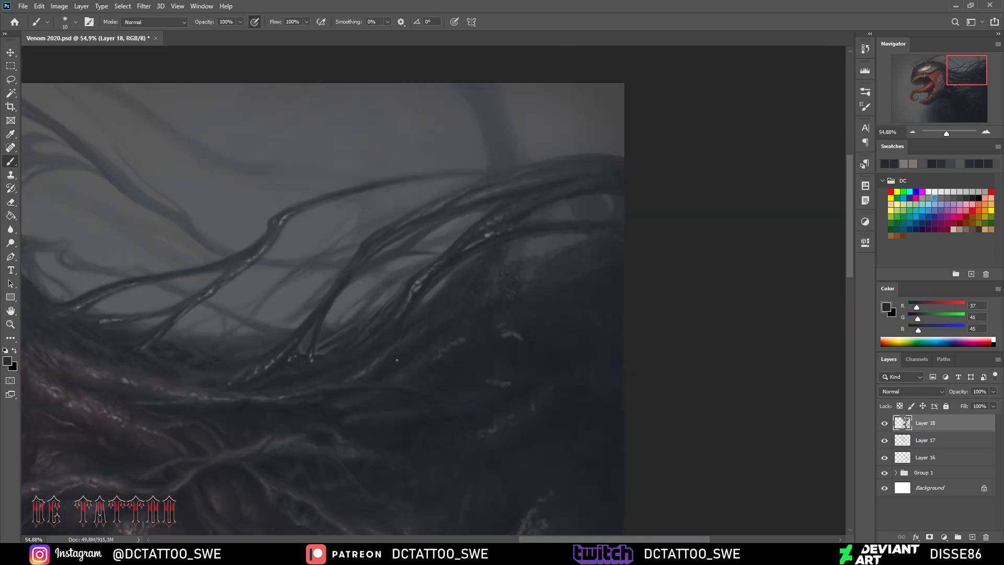
pyautogui.press(']')
pyautogui.press(']')
pyautogui.press(']')
pyautogui.keyDown('alt'); pyautogui.click(536, 286); pyautogui.keyUp('alt')
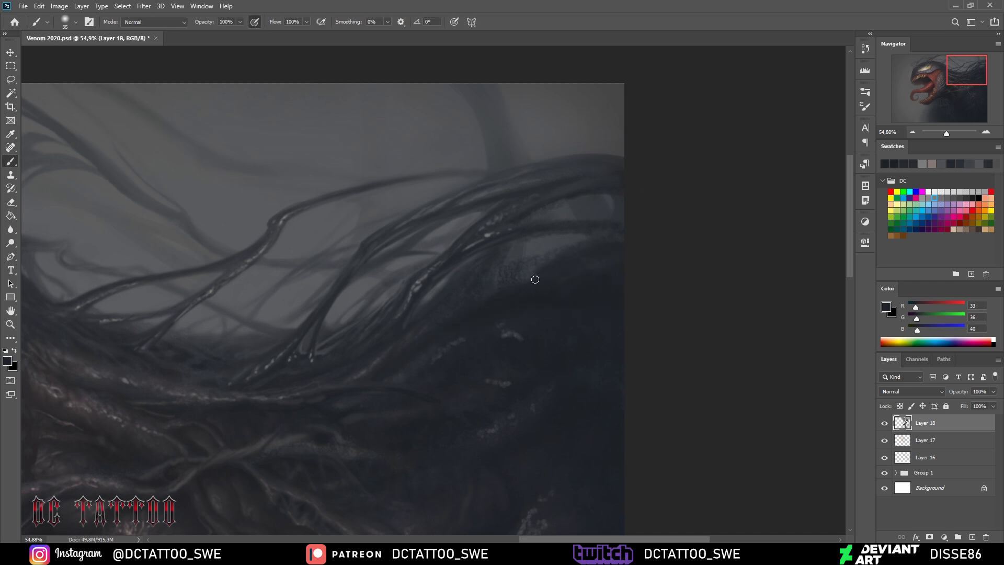
pyautogui.press('[')
pyautogui.press('[')
pyautogui.keyDown('alt'); pyautogui.click(535, 240); pyautogui.keyUp('alt')
pyautogui.moveTo(529, 261)
pyautogui.mouseDown()
pyautogui.moveTo(523, 281)
pyautogui.moveTo(505, 283)
pyautogui.mouseUp()
pyautogui.press(']')
pyautogui.press(']')
pyautogui.keyDown('alt'); pyautogui.click(527, 242); pyautogui.keyUp('alt')
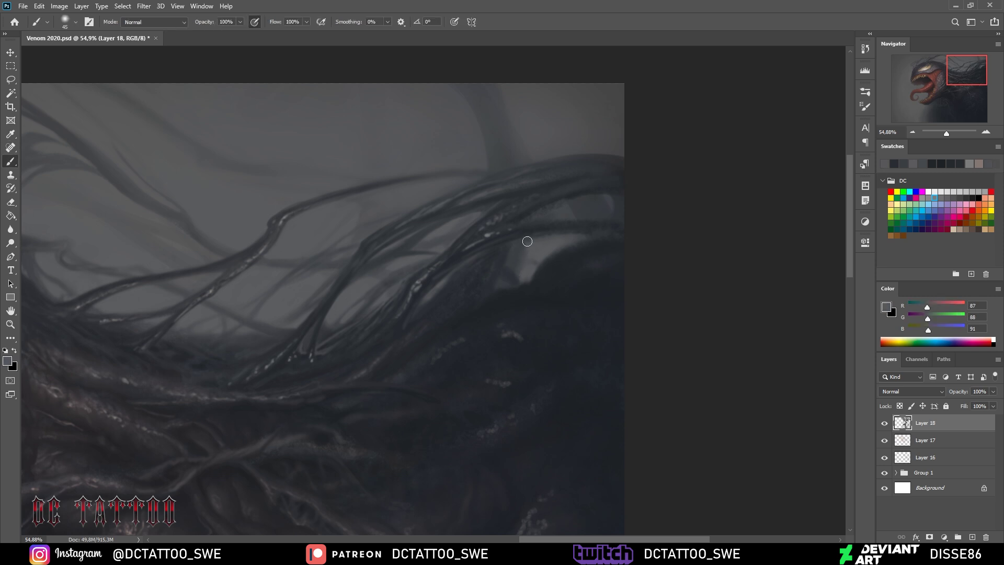
pyautogui.press('[')
# Work dark body tones and mid greys into the central tendrils with a varying brush size
pyautogui.keyDown('alt'); pyautogui.click(533, 263); pyautogui.keyUp('alt')
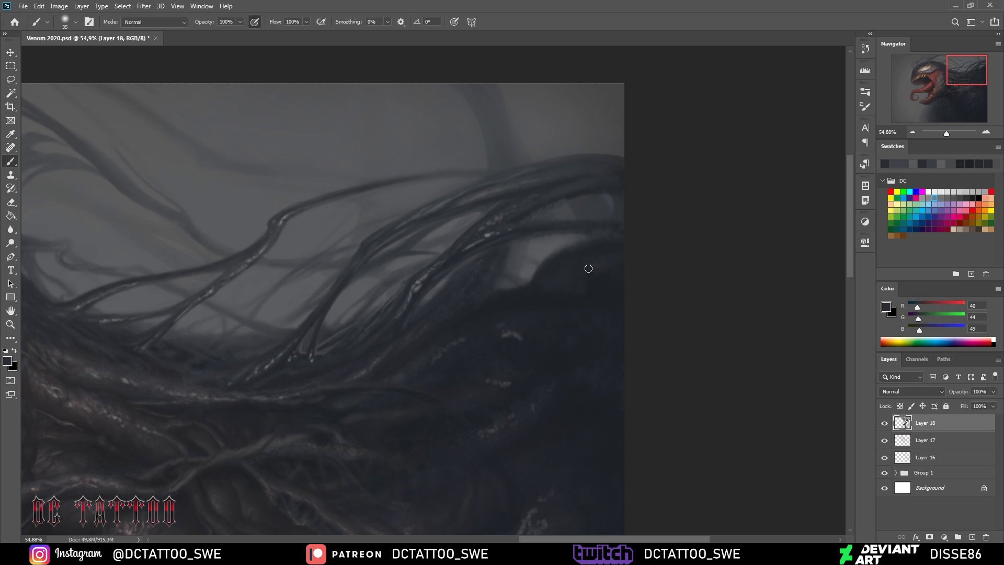
pyautogui.keyDown('alt'); pyautogui.click(549, 265); pyautogui.keyUp('alt')
pyautogui.press(']')
pyautogui.press(']')
pyautogui.press(']')
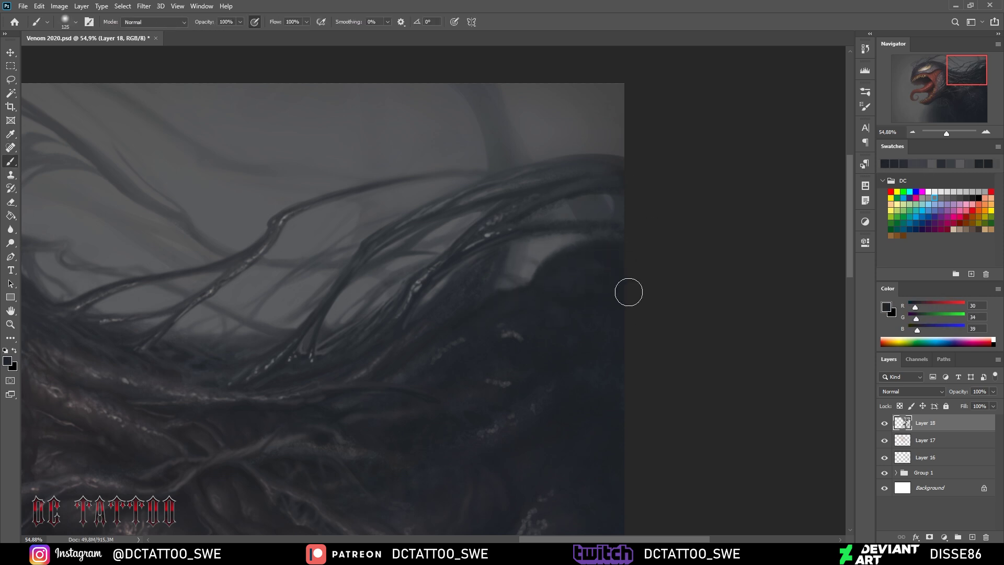
pyautogui.press('[')
pyautogui.press('[')
pyautogui.press('[')
pyautogui.keyDown('alt'); pyautogui.click(471, 262); pyautogui.keyUp('alt')
pyautogui.press('[')
pyautogui.keyDown('alt'); pyautogui.click(390, 284); pyautogui.keyUp('alt')
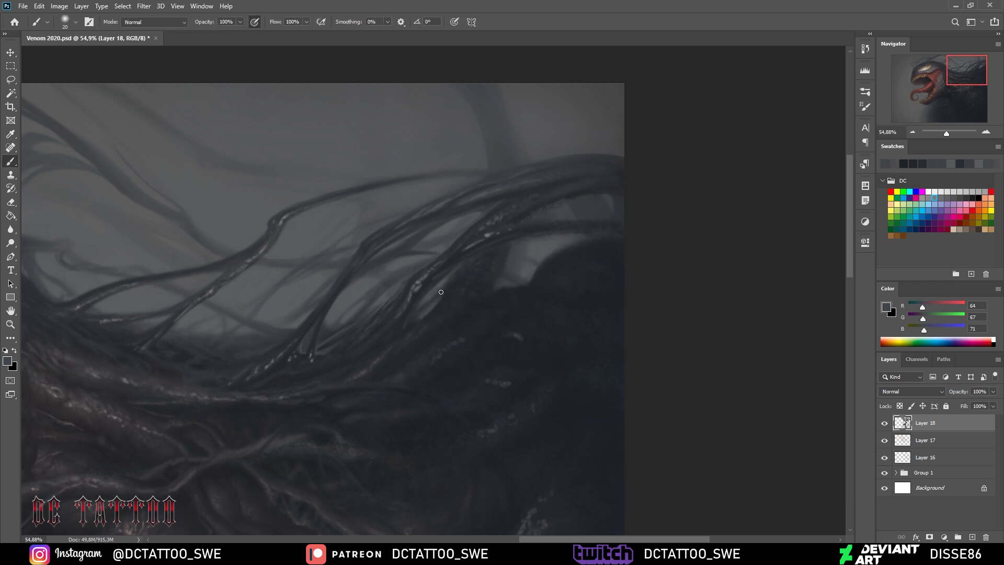
pyautogui.press('[')
pyautogui.keyDown('alt'); pyautogui.click(424, 303); pyautogui.keyUp('alt')
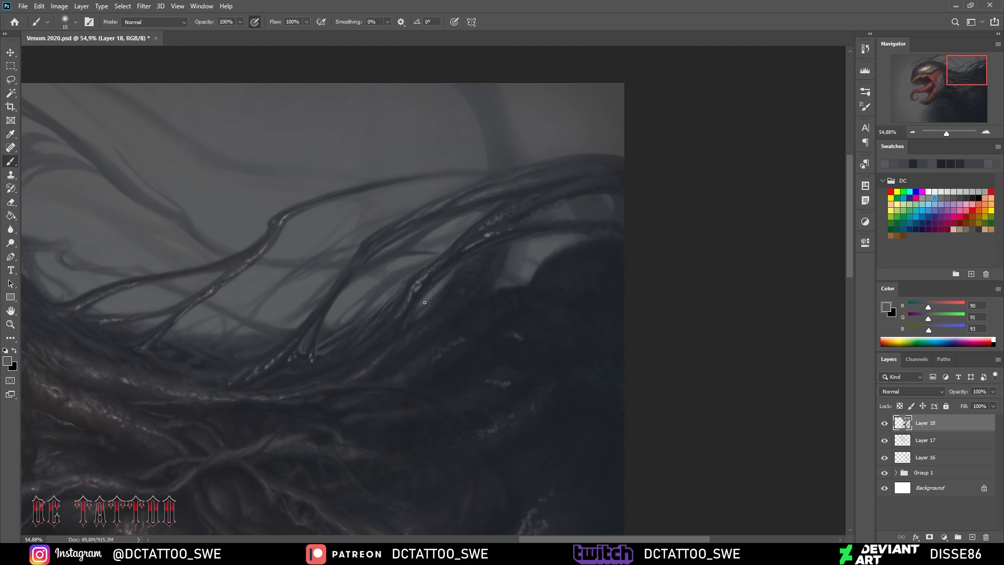
pyautogui.press(']')
pyautogui.press(']')
pyautogui.keyDown('alt'); pyautogui.click(479, 301); pyautogui.keyUp('alt')
pyautogui.press('[')
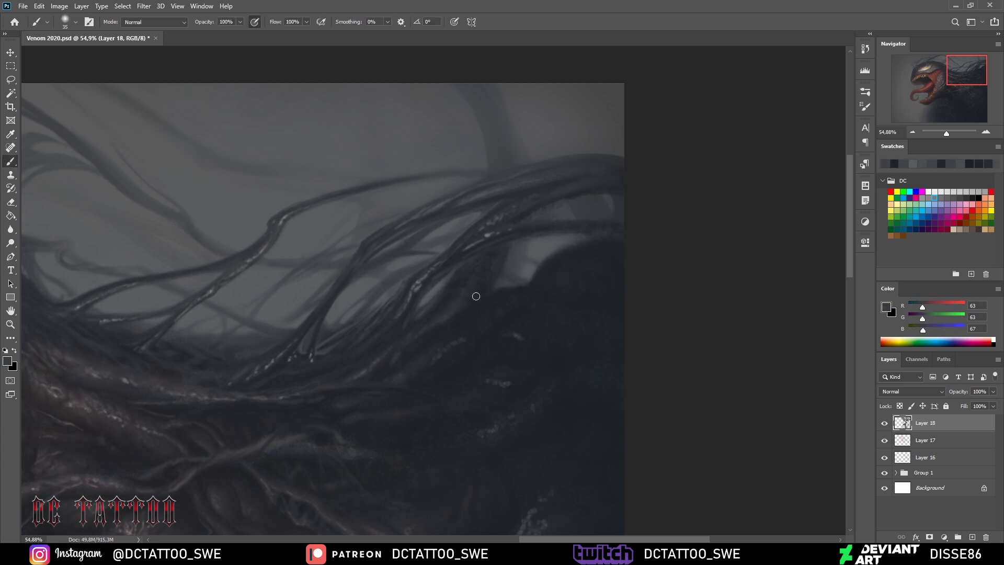
pyautogui.keyDown('alt'); pyautogui.click(474, 270); pyautogui.keyUp('alt')
# Lay dark strokes over the upper-right body near the right edge
pyautogui.press('[')
pyautogui.press('[')
pyautogui.press('[')
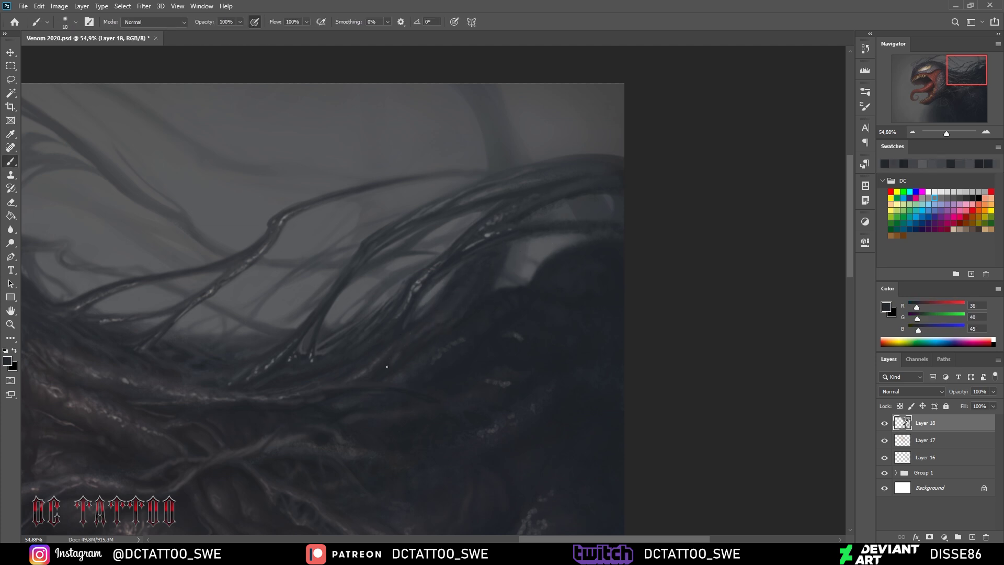
pyautogui.keyDown('alt'); pyautogui.click(478, 320); pyautogui.keyUp('alt')
pyautogui.press(']')
pyautogui.press(']')
pyautogui.press(']')
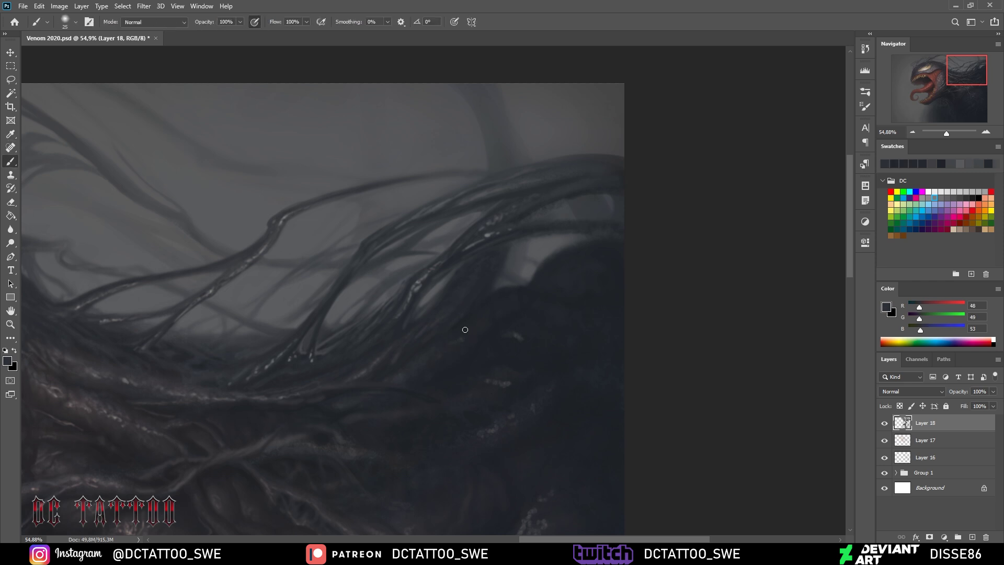
pyautogui.keyDown('alt'); pyautogui.click(489, 324); pyautogui.keyUp('alt')
pyautogui.press('[')
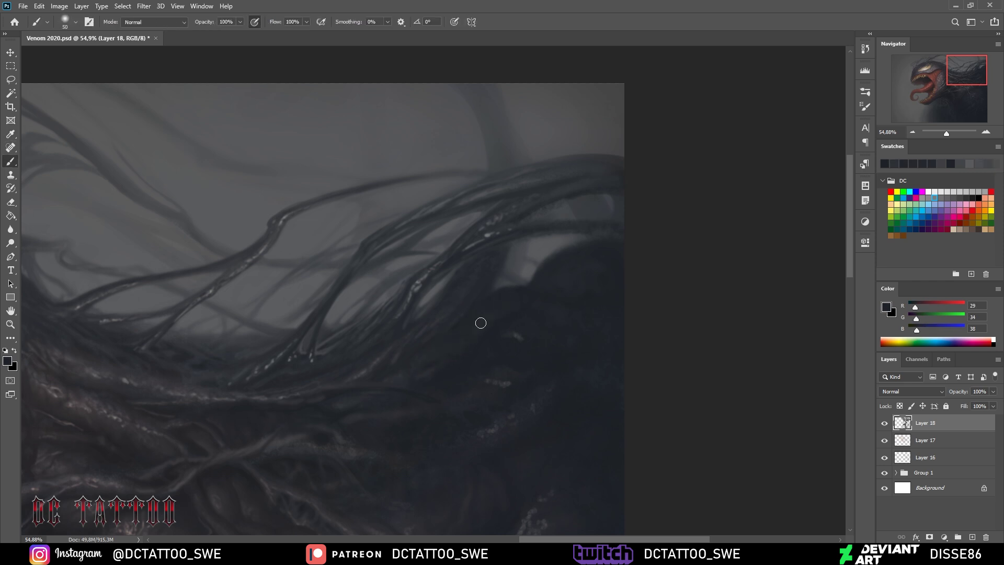
pyautogui.keyDown('alt'); pyautogui.click(550, 395); pyautogui.keyUp('alt')
pyautogui.press('[')
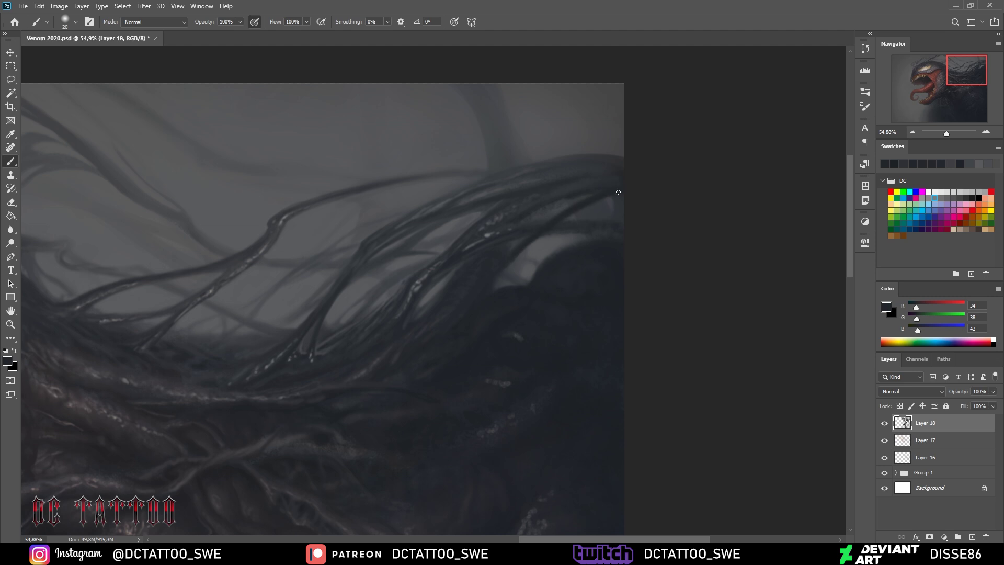
pyautogui.keyDown('alt'); pyautogui.click(497, 267); pyautogui.keyUp('alt')
pyautogui.keyDown('alt'); pyautogui.click(521, 247); pyautogui.keyUp('alt')
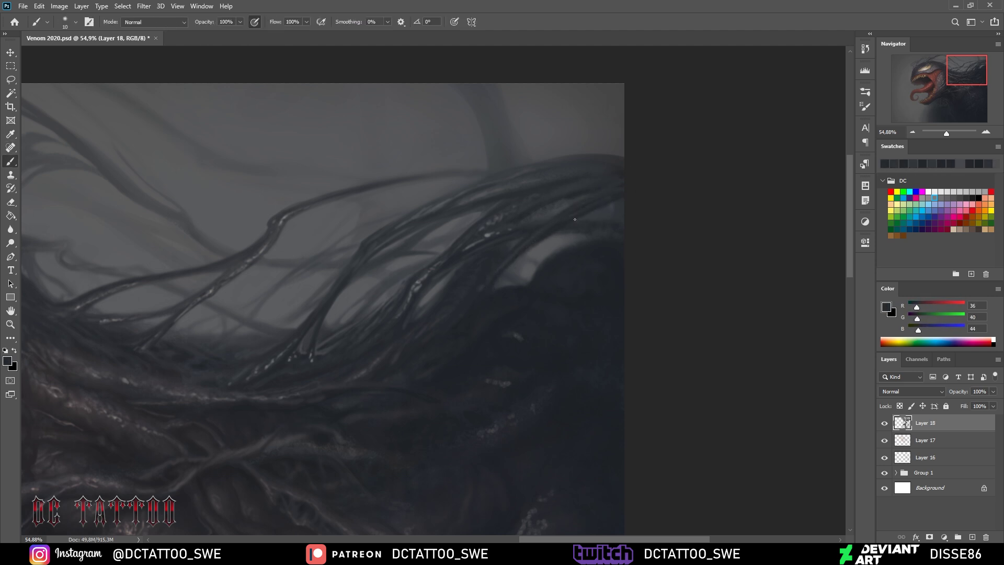
pyautogui.keyDown('alt'); pyautogui.click(511, 215); pyautogui.keyUp('alt')
pyautogui.keyDown('alt'); pyautogui.click(544, 247); pyautogui.keyUp('alt')
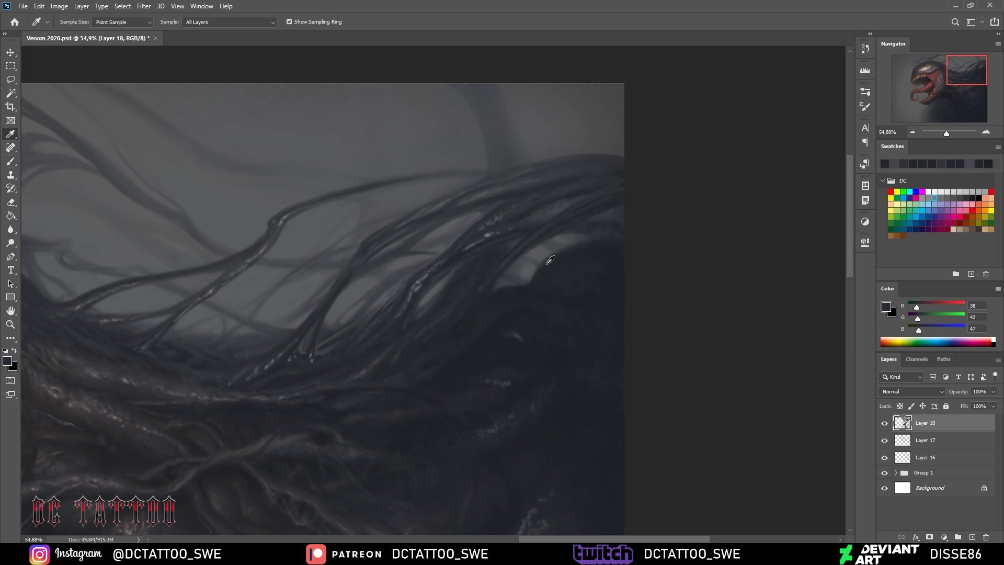
pyautogui.moveTo(543, 262)
pyautogui.mouseDown()
pyautogui.moveTo(515, 280)
pyautogui.moveTo(572, 246)
pyautogui.mouseUp()
# Refine a tendril with a small grey stroke, then pick up darker body tones with a larger brush
pyautogui.keyDown('alt'); pyautogui.click(488, 320); pyautogui.keyUp('alt')
pyautogui.keyDown('alt'); pyautogui.click(410, 301); pyautogui.keyUp('alt')
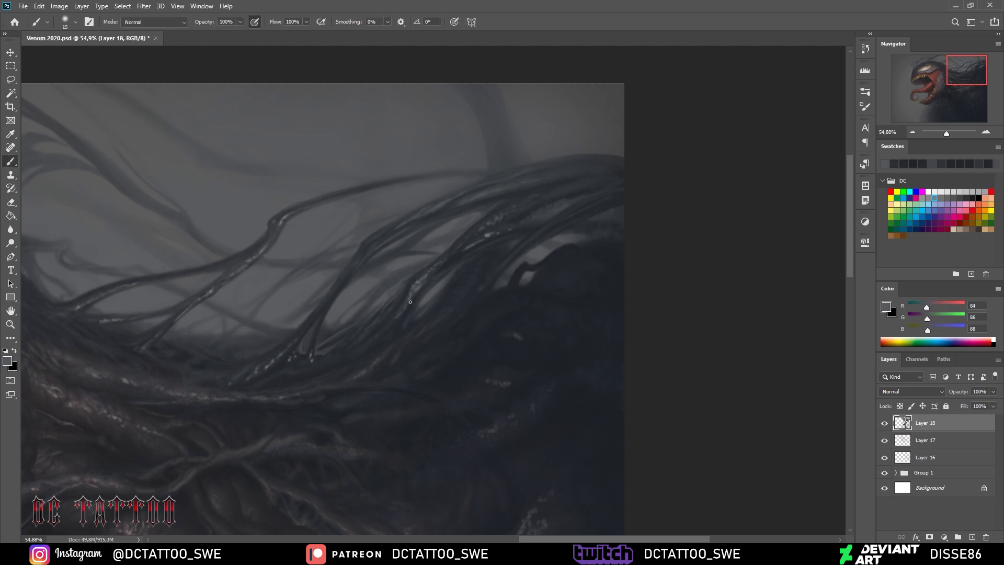
pyautogui.keyDown('alt'); pyautogui.click(385, 344); pyautogui.keyUp('alt')
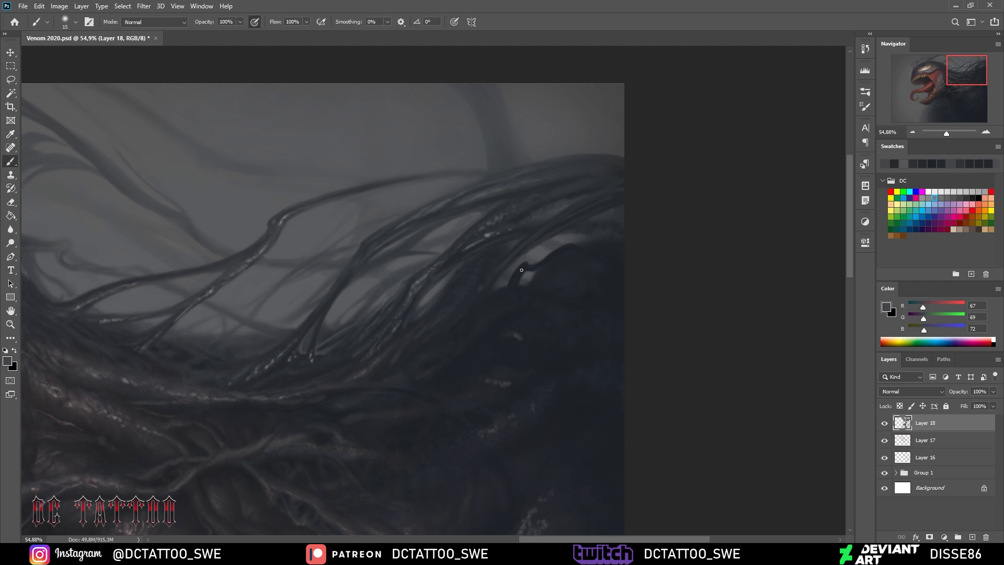
pyautogui.press(']')
pyautogui.moveTo(526, 265); pyautogui.dragTo(518, 280)
pyautogui.press(']')
pyautogui.keyDown('alt'); pyautogui.click(562, 280); pyautogui.keyUp('alt')
pyautogui.press(']')
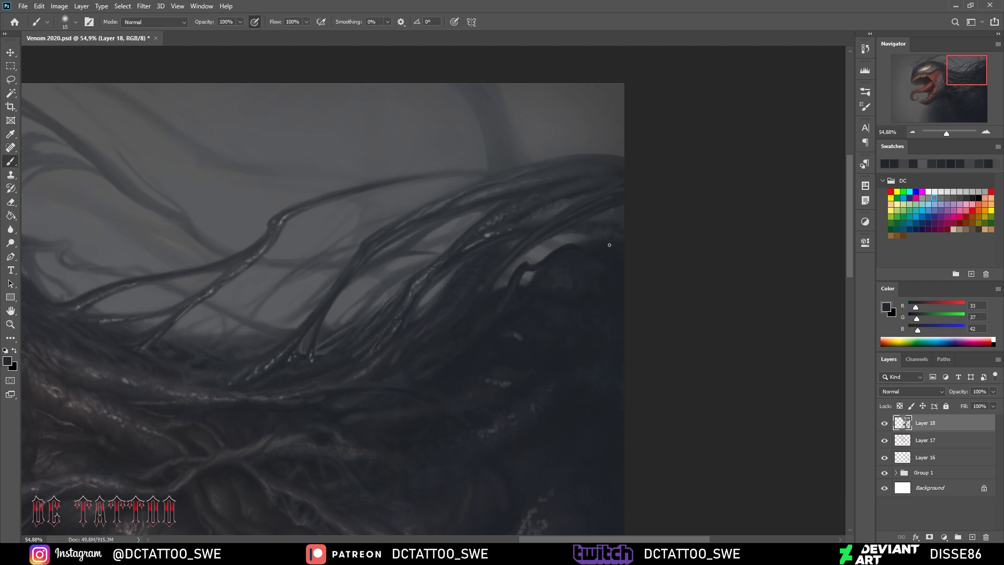
pyautogui.press(']')
pyautogui.keyDown('alt'); pyautogui.click(587, 231); pyautogui.keyUp('alt')
pyautogui.press(']')
pyautogui.press(']')
pyautogui.press(']')
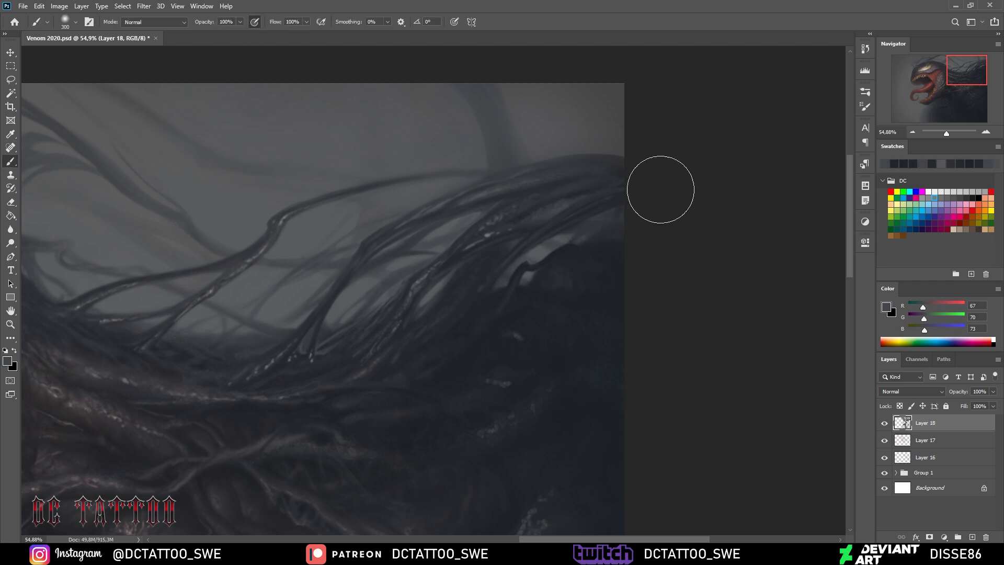
pyautogui.press('[')
pyautogui.press('[')
pyautogui.press('[')
# Deepen the lower tendrils with the darkest body tones and mid-dark greys
pyautogui.keyDown('alt'); pyautogui.click(538, 336); pyautogui.keyUp('alt')
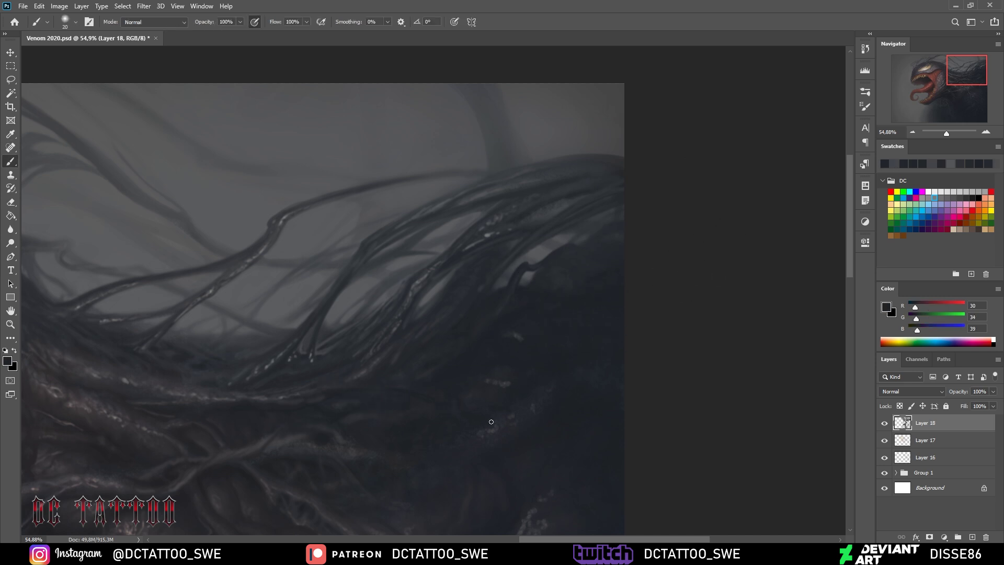
pyautogui.press('[')
pyautogui.keyDown('alt'); pyautogui.click(458, 404); pyautogui.keyUp('alt')
pyautogui.press(']')
pyautogui.press(']')
pyautogui.press(']')
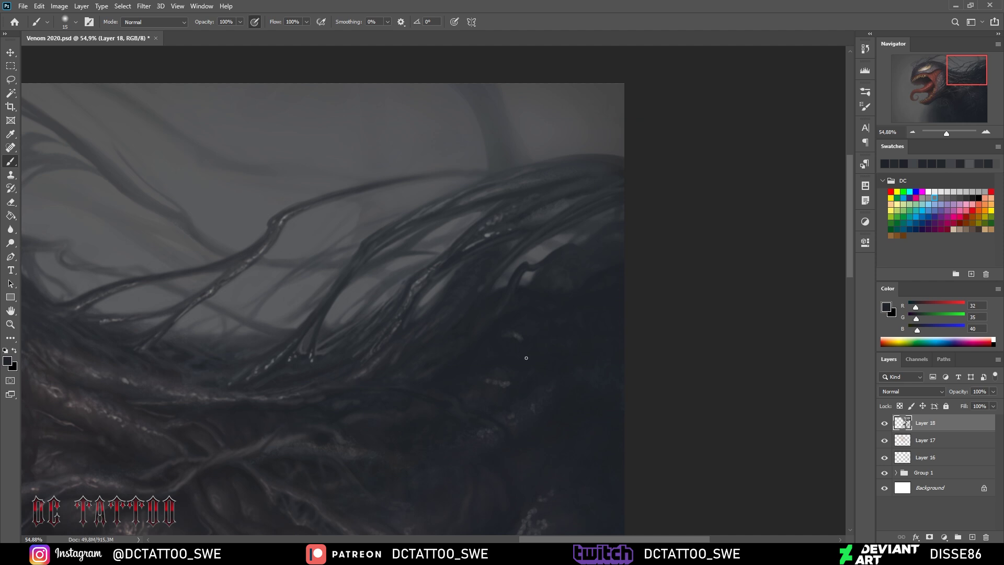
pyautogui.keyDown('alt'); pyautogui.click(480, 433); pyautogui.keyUp('alt')
pyautogui.press('[')
pyautogui.press('[')
pyautogui.press('[')
pyautogui.keyDown('alt'); pyautogui.click(491, 424); pyautogui.keyUp('alt')
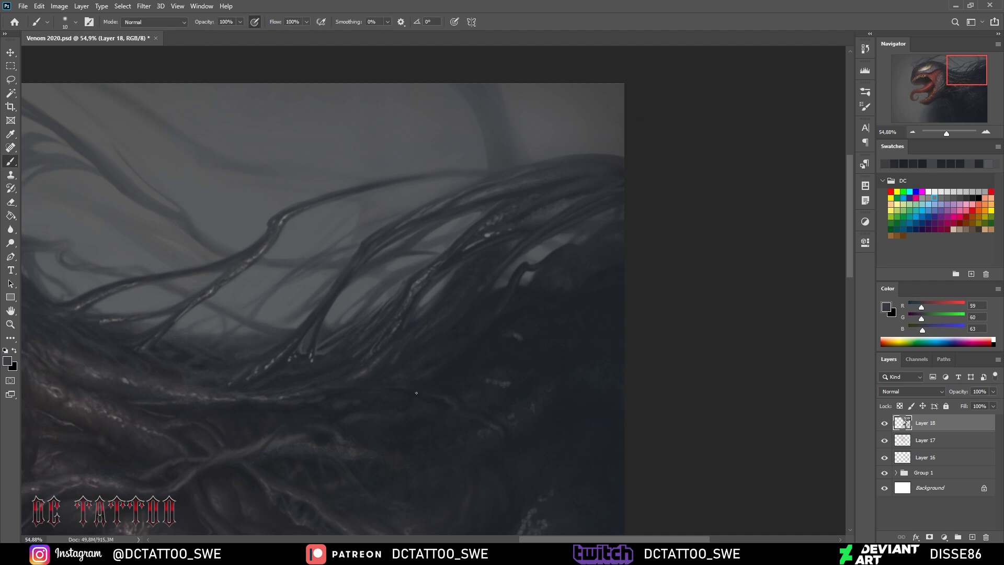
pyautogui.press(']')
pyautogui.keyDown('alt'); pyautogui.click(435, 405); pyautogui.keyUp('alt')
pyautogui.press(']')
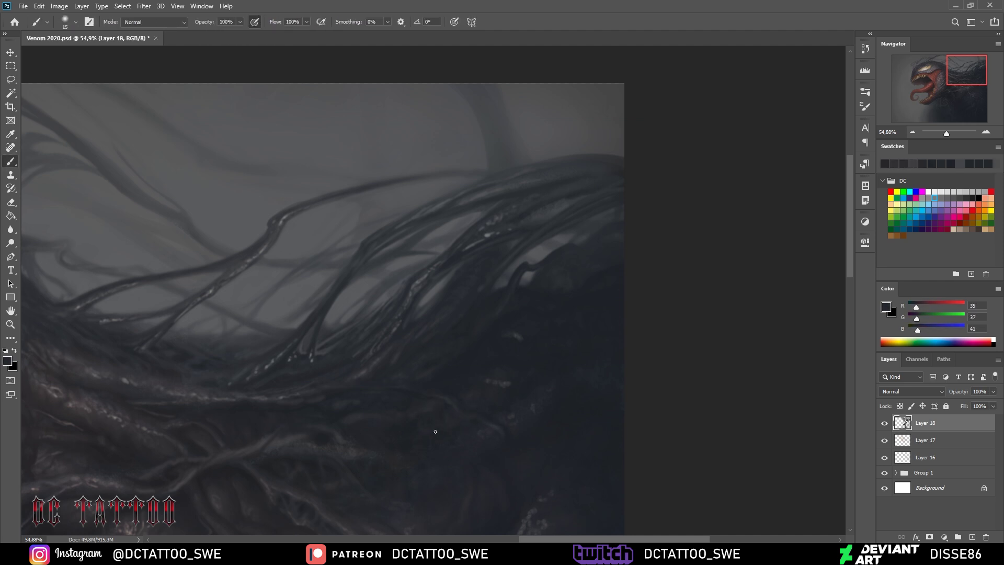
# Add dark blue-grey detail to the lower-right tendril mass
pyautogui.keyDown('alt'); pyautogui.click(434, 433); pyautogui.keyUp('alt')
pyautogui.keyDown('alt'); pyautogui.click(456, 416); pyautogui.keyUp('alt')
pyautogui.press('[')
pyautogui.keyDown('alt'); pyautogui.click(413, 415); pyautogui.keyUp('alt')
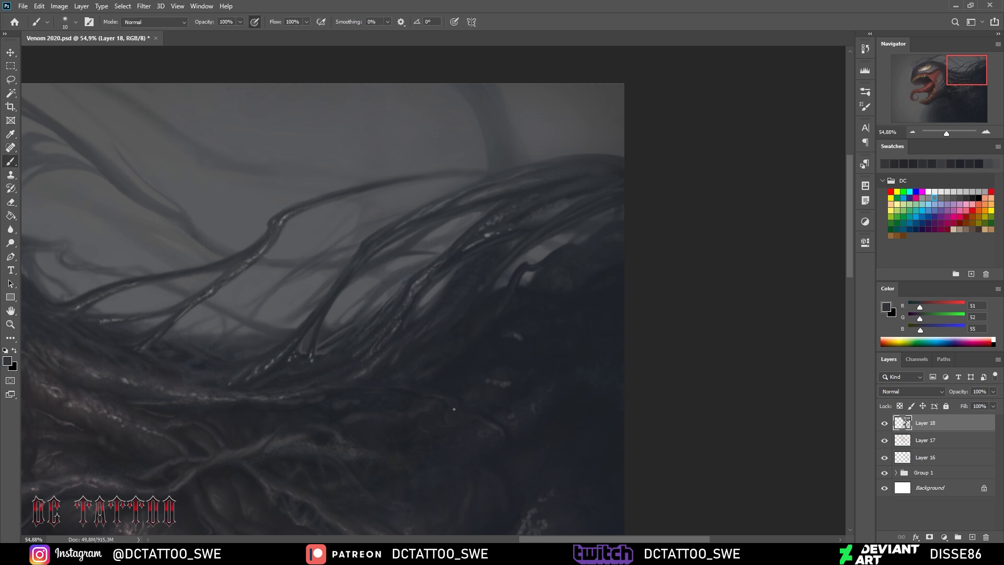
pyautogui.press('[')
pyautogui.keyDown('alt'); pyautogui.click(513, 381); pyautogui.keyUp('alt')
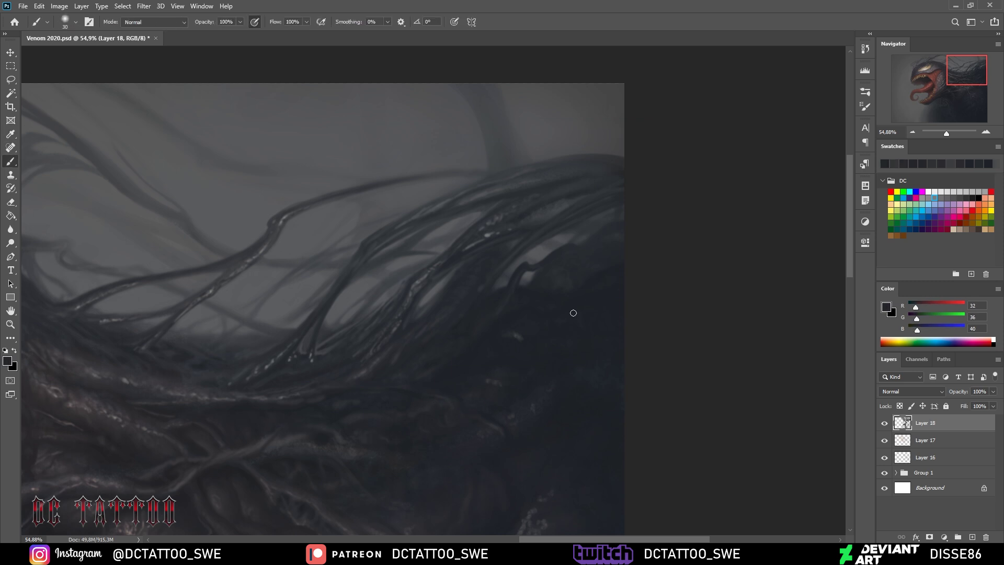
pyautogui.press(']')
pyautogui.press(']')
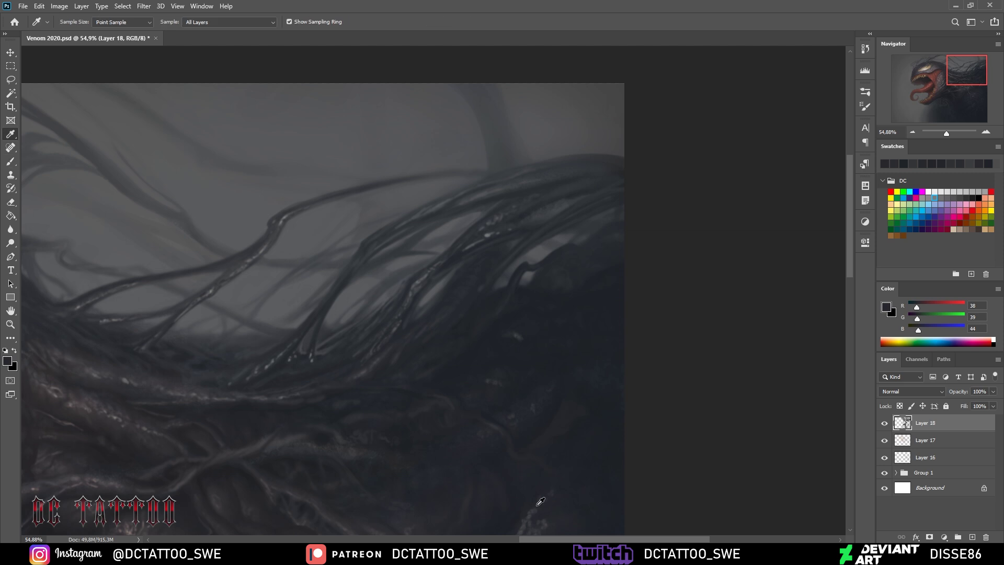
pyautogui.keyDown('alt'); pyautogui.click(570, 414); pyautogui.keyUp('alt')
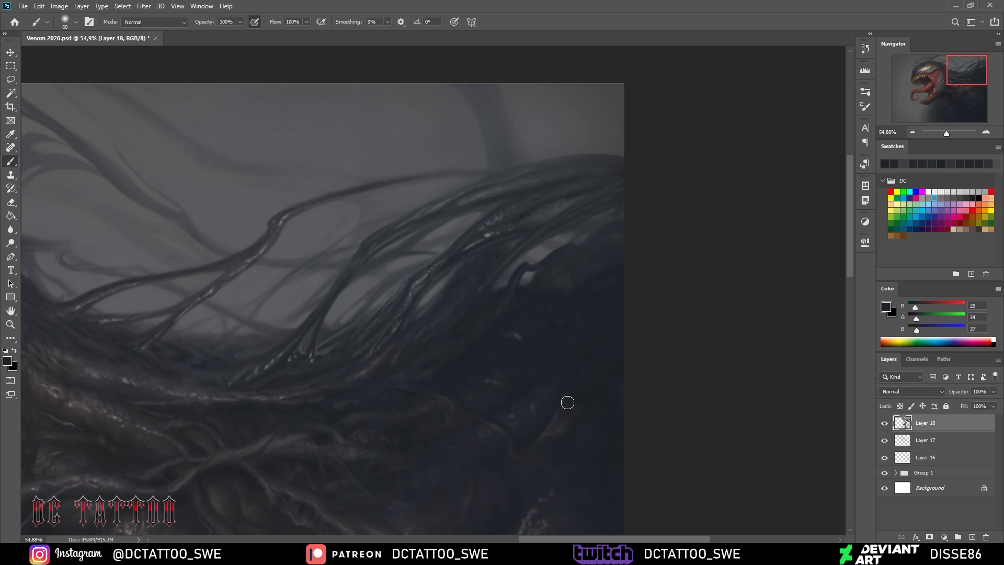
pyautogui.keyDown('alt'); pyautogui.click(611, 397); pyautogui.keyUp('alt')
# Work warm mid greys and deep shadow tones into the central tendril strands
pyautogui.scroll(-5, 510, 297)
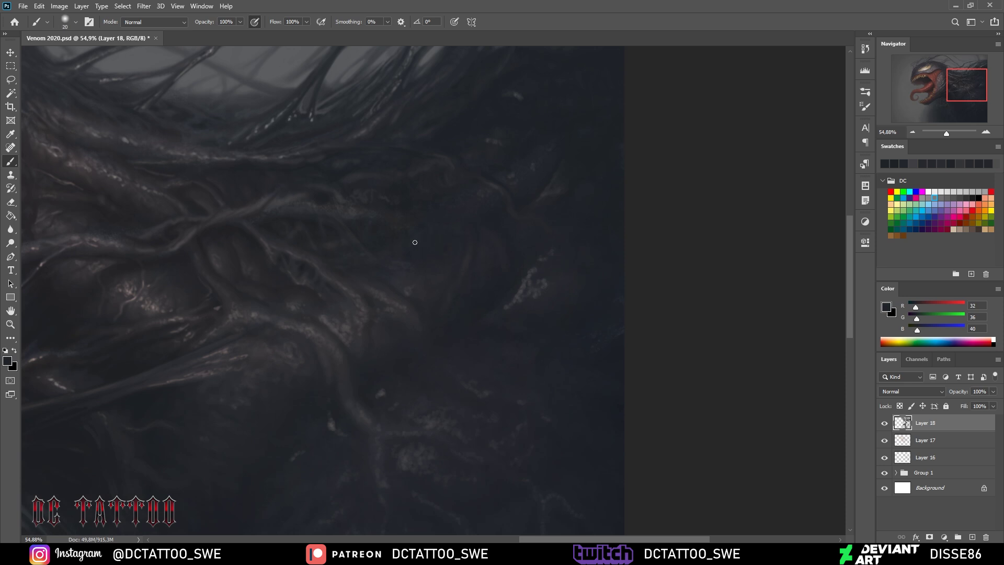
pyautogui.keyDown('alt'); pyautogui.click(377, 311); pyautogui.keyUp('alt')
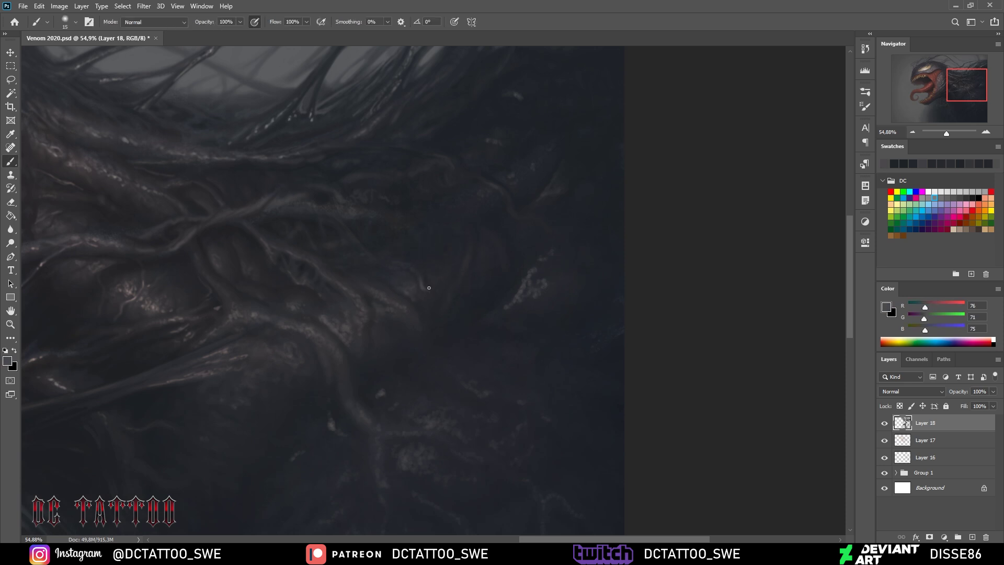
pyautogui.keyDown('alt'); pyautogui.click(464, 227); pyautogui.keyUp('alt')
pyautogui.press(']')
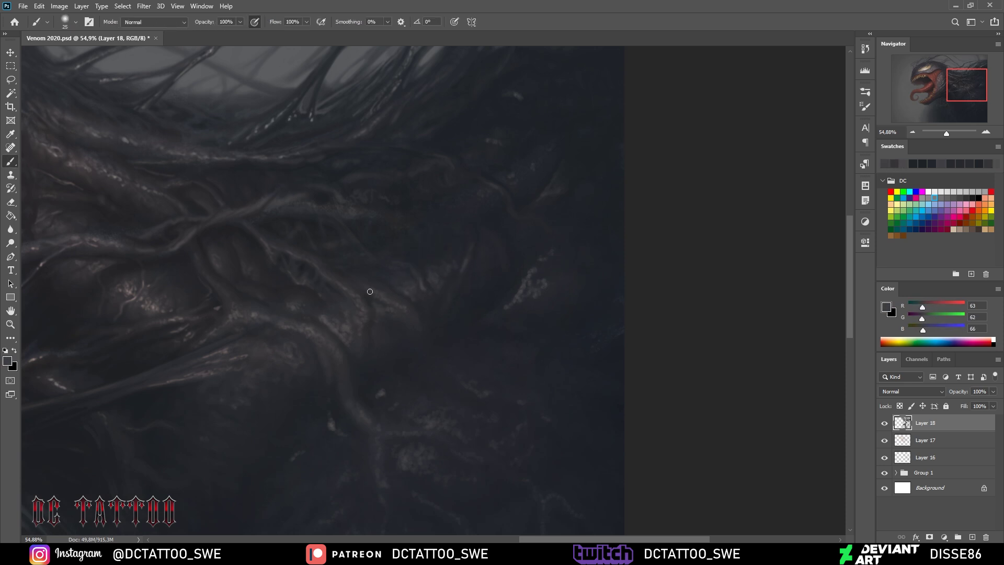
pyautogui.press('[')
pyautogui.keyDown('alt'); pyautogui.click(351, 277); pyautogui.keyUp('alt')
pyautogui.keyDown('alt'); pyautogui.click(377, 263); pyautogui.keyUp('alt')
pyautogui.press('[')
pyautogui.press('[')
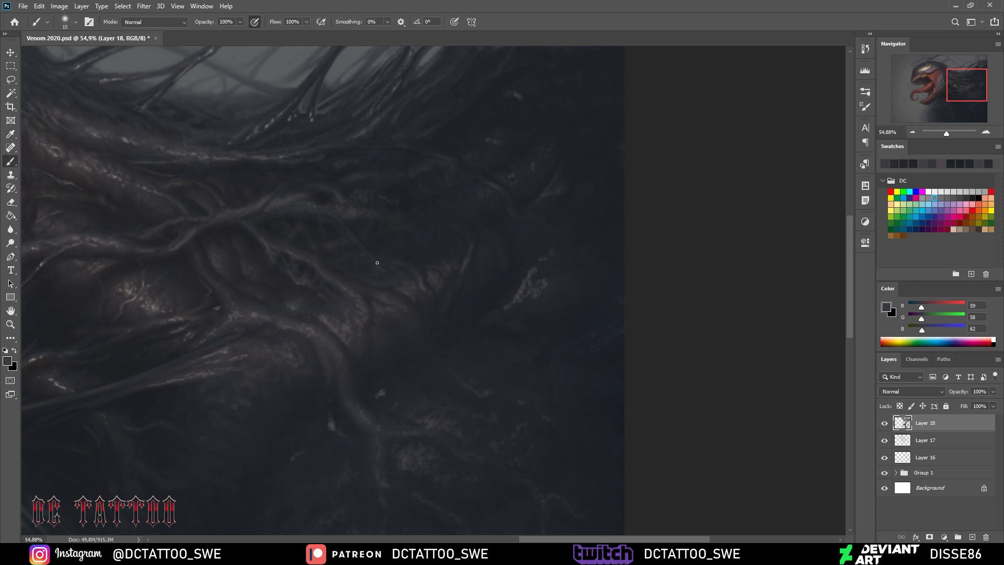
pyautogui.keyDown('alt'); pyautogui.click(381, 270); pyautogui.keyUp('alt')
pyautogui.press(']')
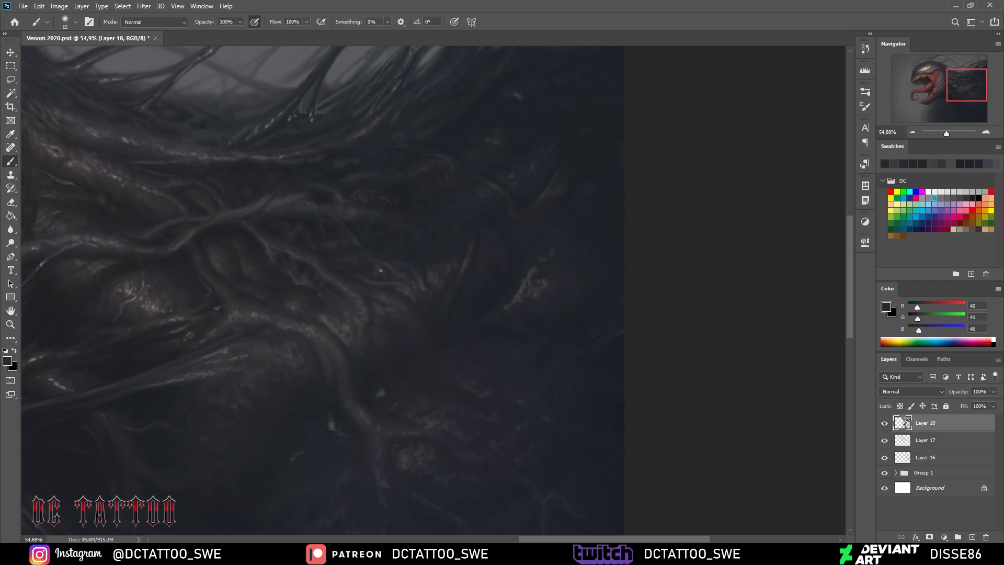
pyautogui.keyDown('alt'); pyautogui.click(453, 327); pyautogui.keyUp('alt')
pyautogui.press('[')
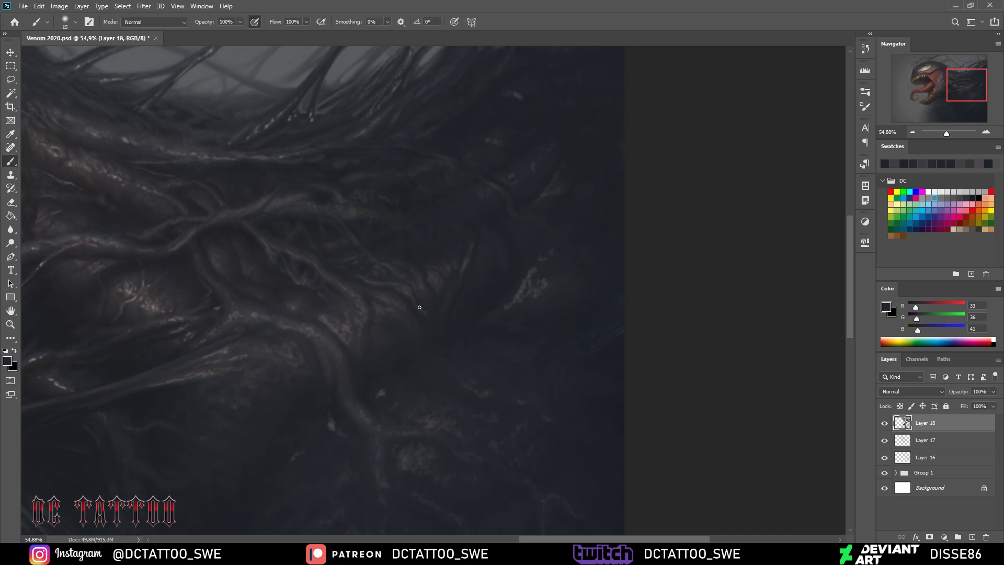
# Add warm pinkish highlights and muted greys to the left tendril strands
pyautogui.keyDown('alt'); pyautogui.click(424, 312); pyautogui.keyUp('alt')
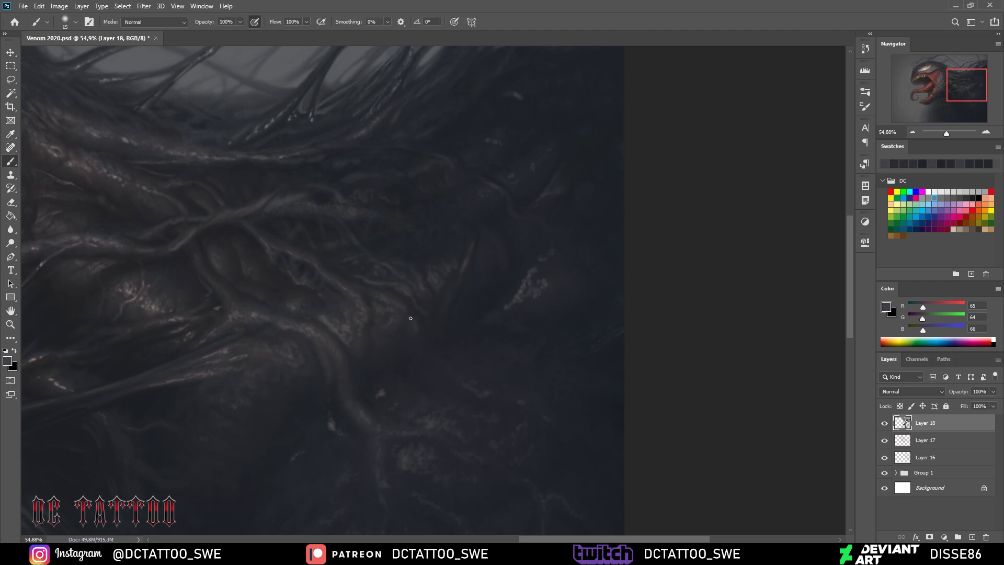
pyautogui.keyDown('alt'); pyautogui.click(417, 325); pyautogui.keyUp('alt')
pyautogui.keyDown('alt'); pyautogui.click(305, 386); pyautogui.keyUp('alt')
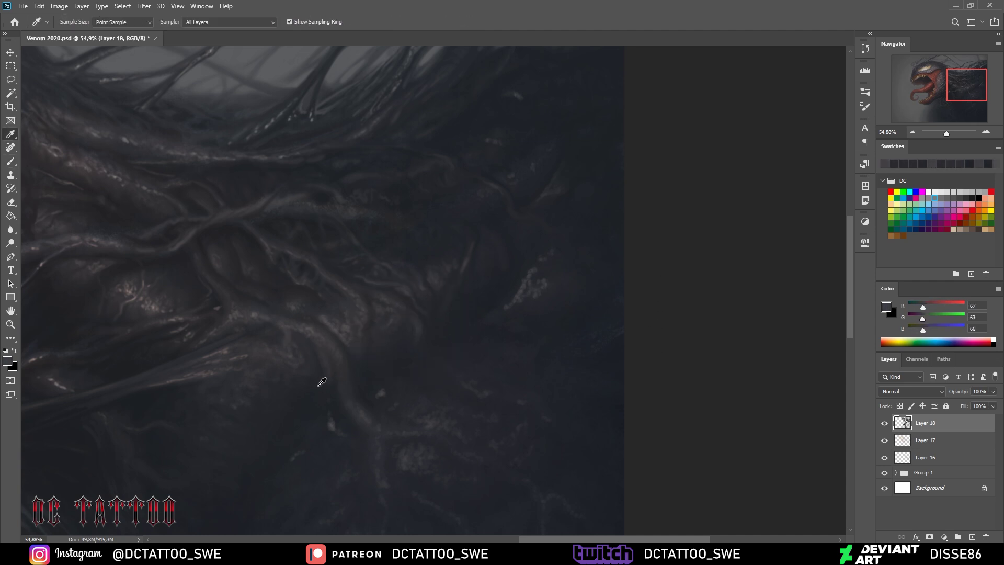
pyautogui.press('[')
pyautogui.keyDown('alt'); pyautogui.click(296, 362); pyautogui.keyUp('alt')
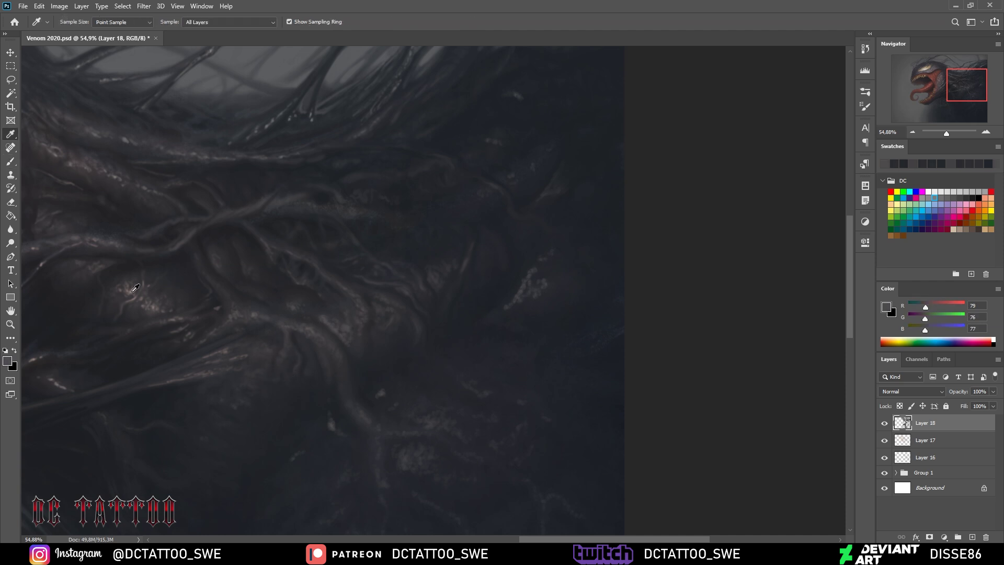
pyautogui.press('[')
pyautogui.keyDown('alt'); pyautogui.click(293, 315); pyautogui.keyUp('alt')
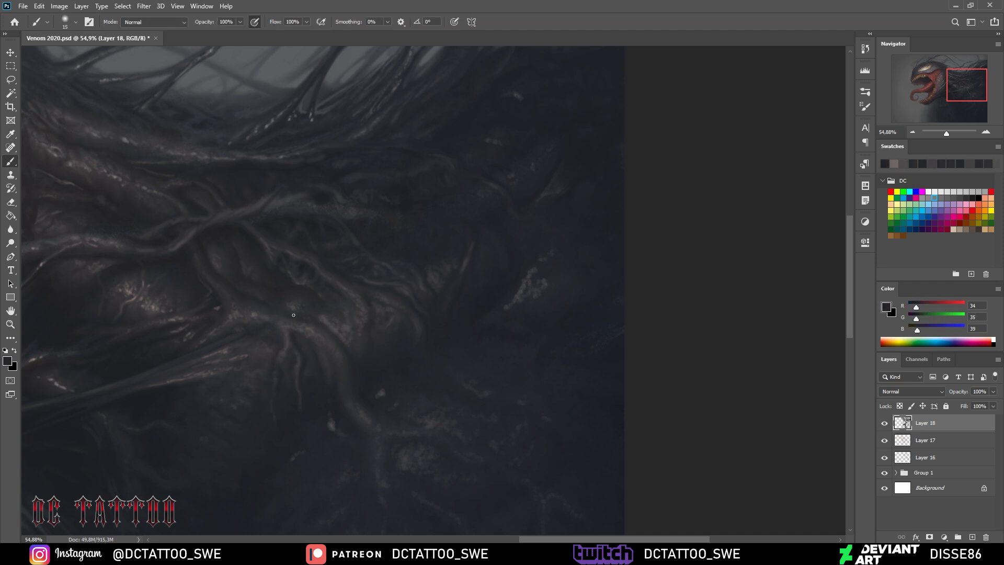
pyautogui.keyDown('alt'); pyautogui.click(280, 356); pyautogui.keyUp('alt')
pyautogui.press(']')
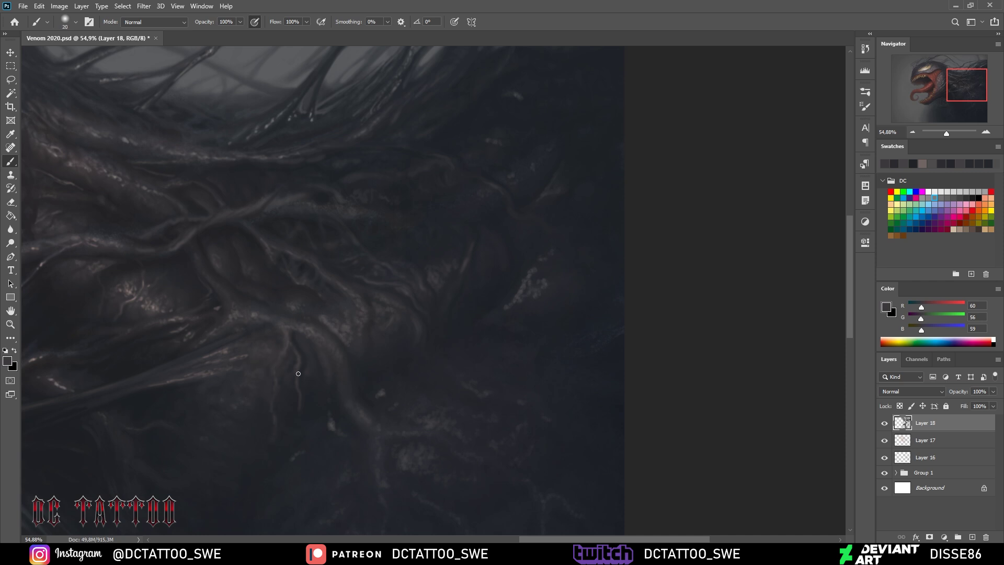
pyautogui.keyDown('alt'); pyautogui.click(299, 365); pyautogui.keyUp('alt')
pyautogui.keyDown('alt'); pyautogui.click(318, 347); pyautogui.keyUp('alt')
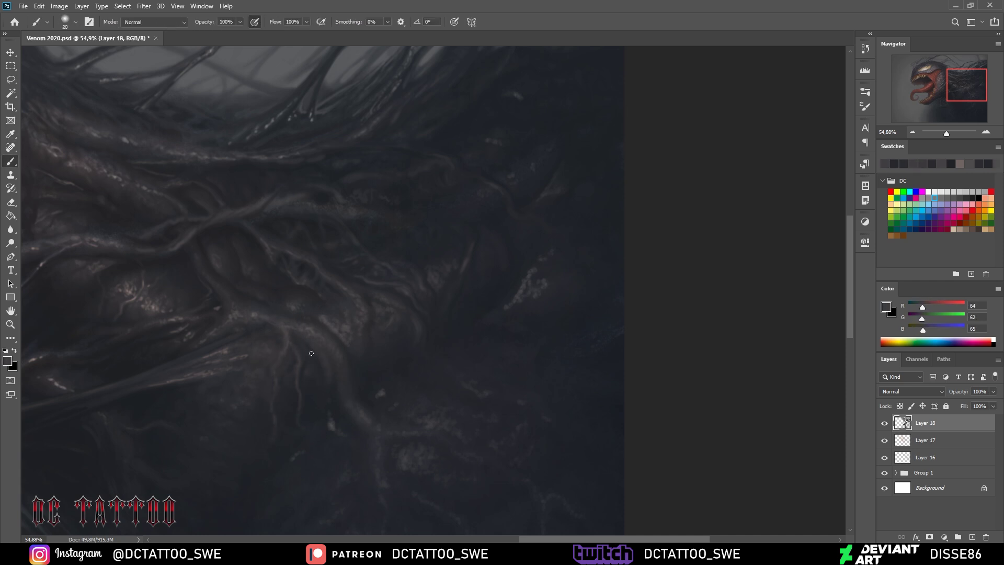
pyautogui.keyDown('alt'); pyautogui.click(320, 364); pyautogui.keyUp('alt')
# Paint muted purplish and light grey strands with a progressively smaller brush
pyautogui.keyDown('alt'); pyautogui.click(171, 303); pyautogui.keyUp('alt')
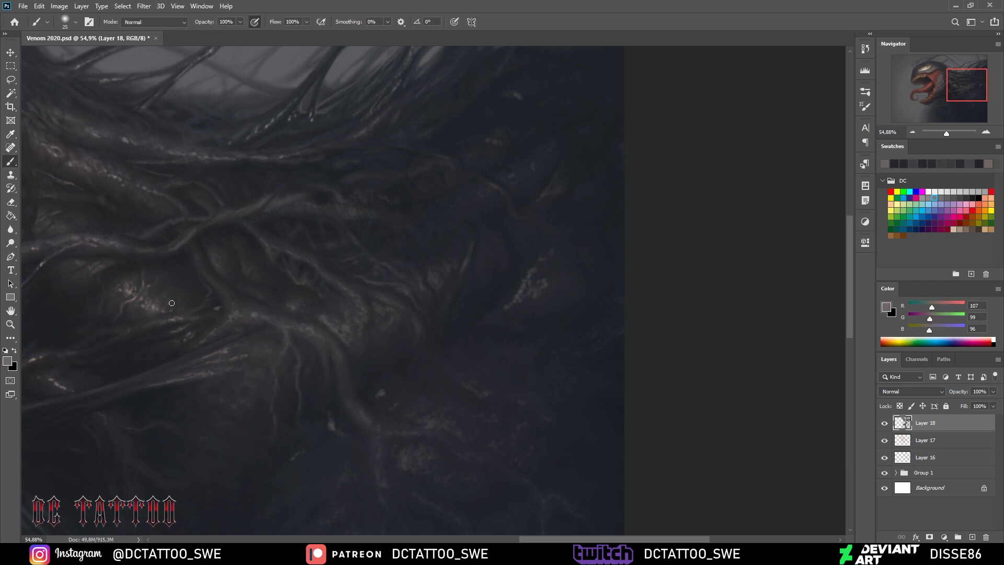
pyautogui.keyDown('alt'); pyautogui.click(340, 364); pyautogui.keyUp('alt')
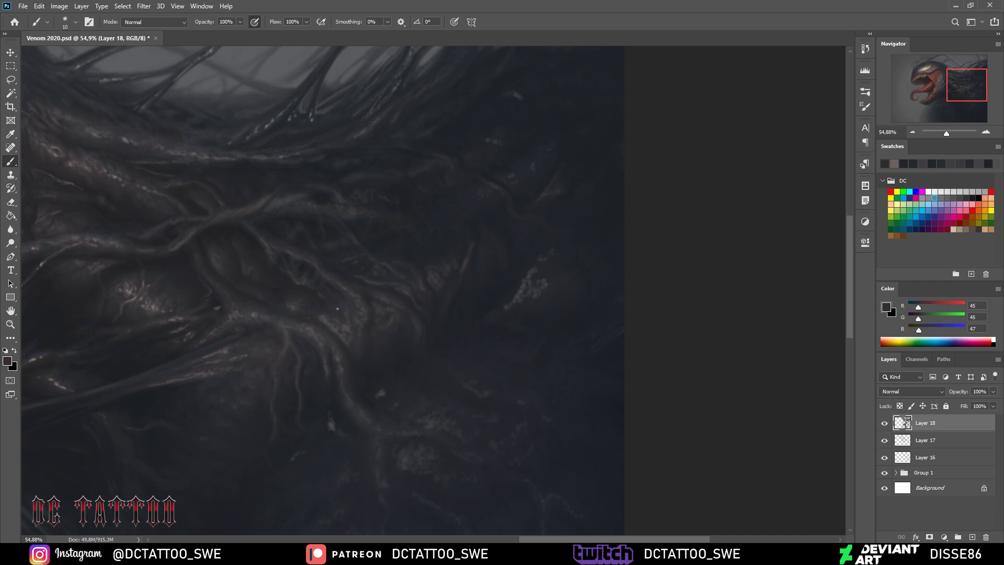
pyautogui.keyDown('alt'); pyautogui.click(301, 329); pyautogui.keyUp('alt')
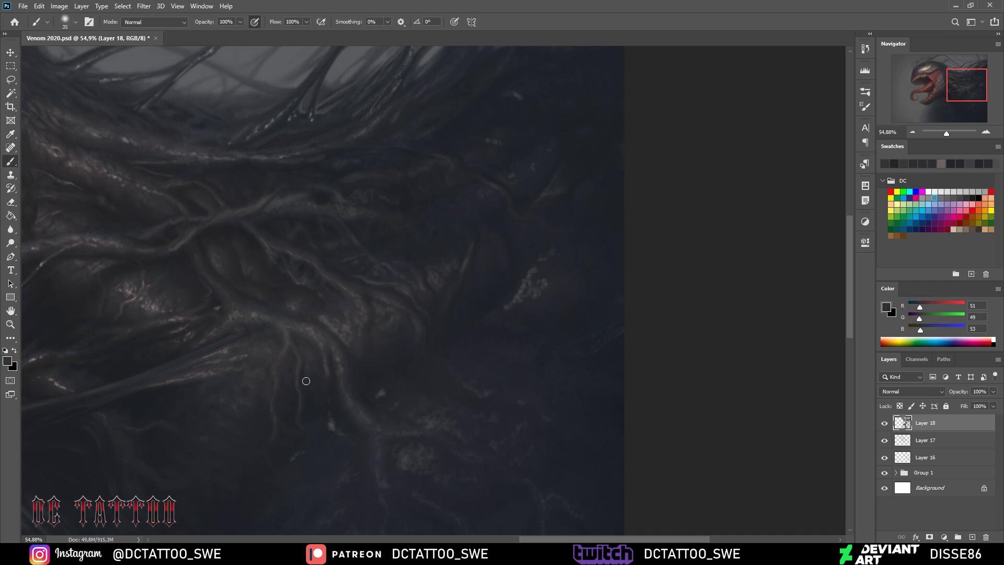
pyautogui.keyDown('alt'); pyautogui.click(582, 314); pyautogui.keyUp('alt')
pyautogui.press('[')
pyautogui.press('[')
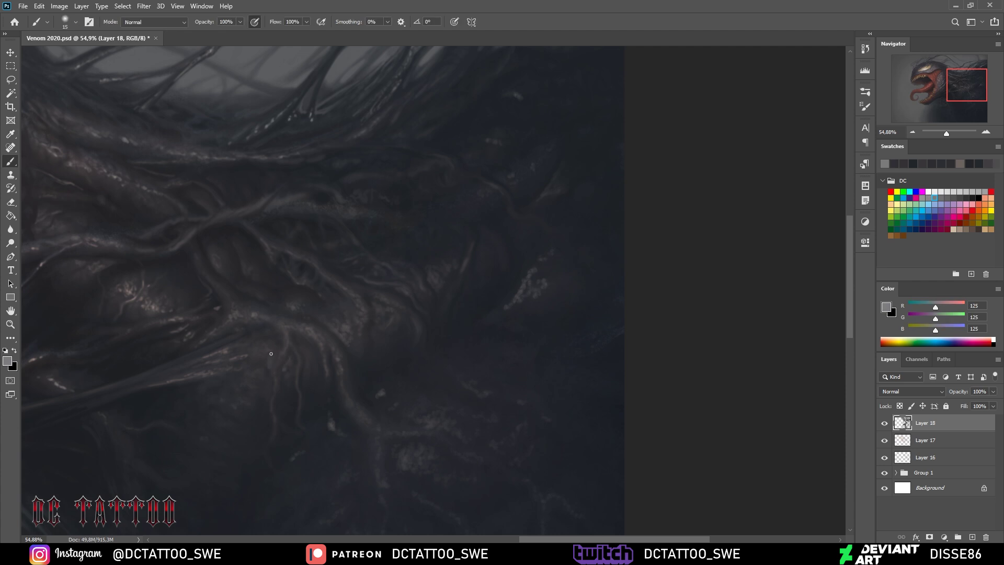
pyautogui.press(']')
pyautogui.press(']')
pyautogui.press(']')
pyautogui.press(']')
pyautogui.press(']')
pyautogui.keyDown('alt'); pyautogui.click(309, 347); pyautogui.keyUp('alt')
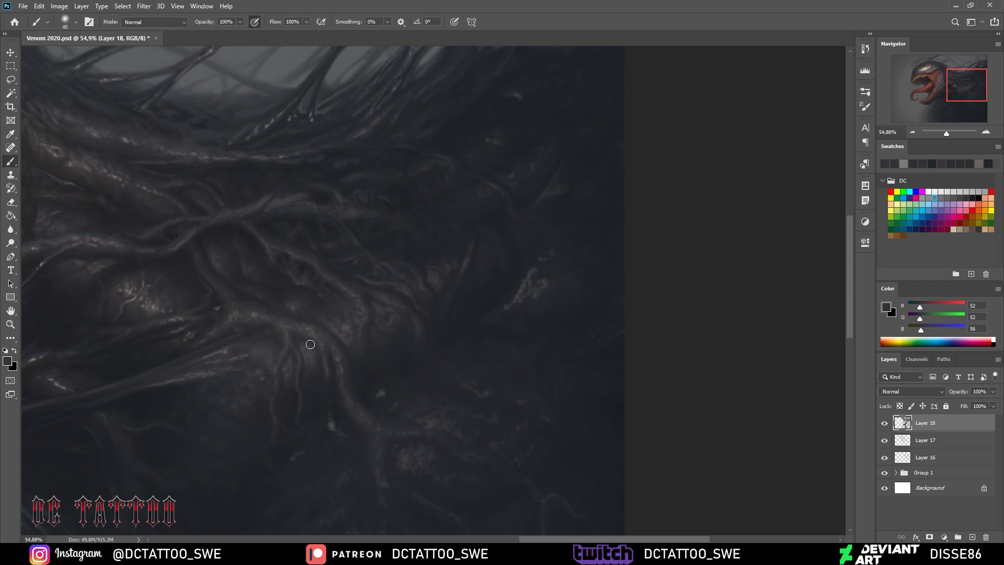
pyautogui.keyDown('alt'); pyautogui.click(303, 393); pyautogui.keyUp('alt')
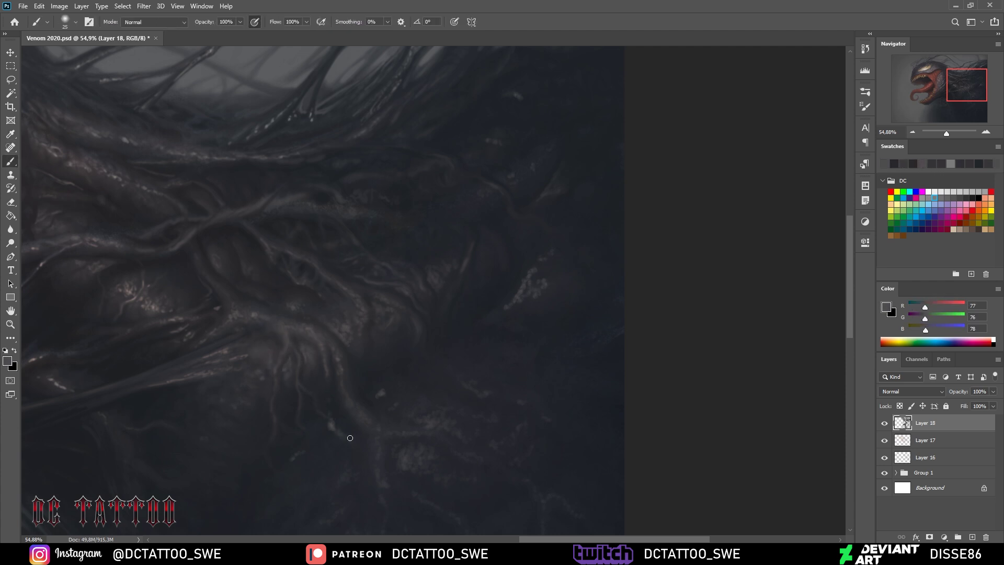
pyautogui.press('[')
pyautogui.press('[')
pyautogui.keyDown('alt'); pyautogui.click(366, 408); pyautogui.keyUp('alt')
pyautogui.press('[')
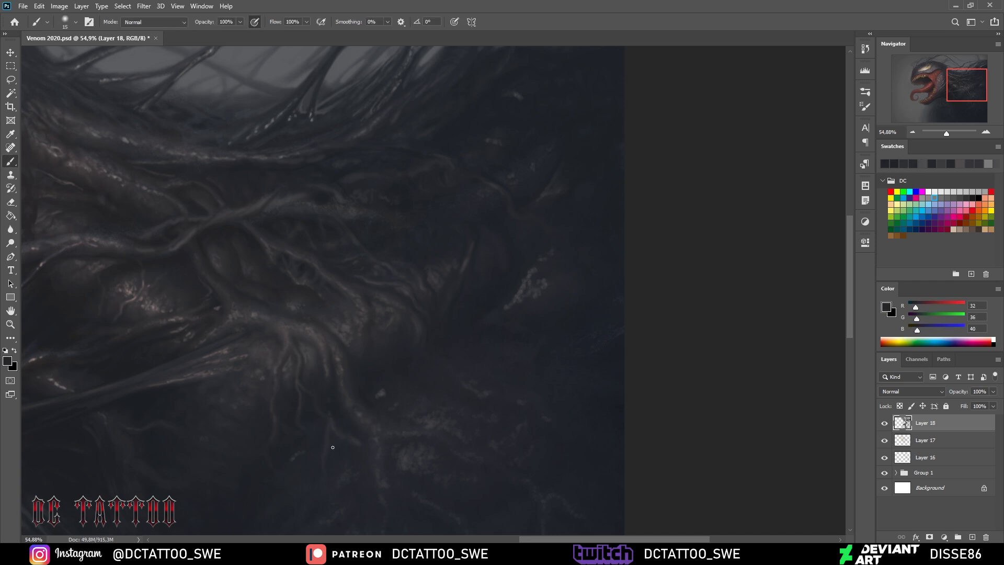
pyautogui.press('[')
pyautogui.press('[')
pyautogui.press('[')
# Thread near-black and dark blue-grey detail through the lower strands
pyautogui.keyDown('alt'); pyautogui.click(336, 372); pyautogui.keyUp('alt')
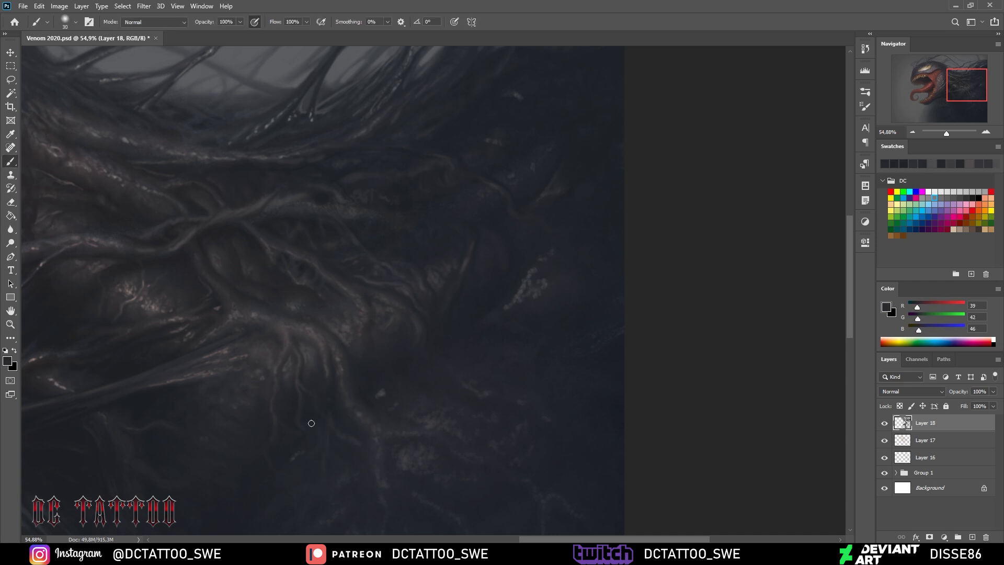
pyautogui.press('[')
pyautogui.keyDown('alt'); pyautogui.click(310, 463); pyautogui.keyUp('alt')
pyautogui.press(']')
pyautogui.keyDown('alt'); pyautogui.click(343, 392); pyautogui.keyUp('alt')
pyautogui.keyDown('alt'); pyautogui.click(370, 331); pyautogui.keyUp('alt')
pyautogui.press(']')
pyautogui.press('[')
pyautogui.keyDown('alt'); pyautogui.click(394, 362); pyautogui.keyUp('alt')
# Add fine warm pinkish highlights alongside darker shadow tones
pyautogui.keyDown('alt'); pyautogui.click(297, 249); pyautogui.keyUp('alt')
pyautogui.press('[')
pyautogui.press('[')
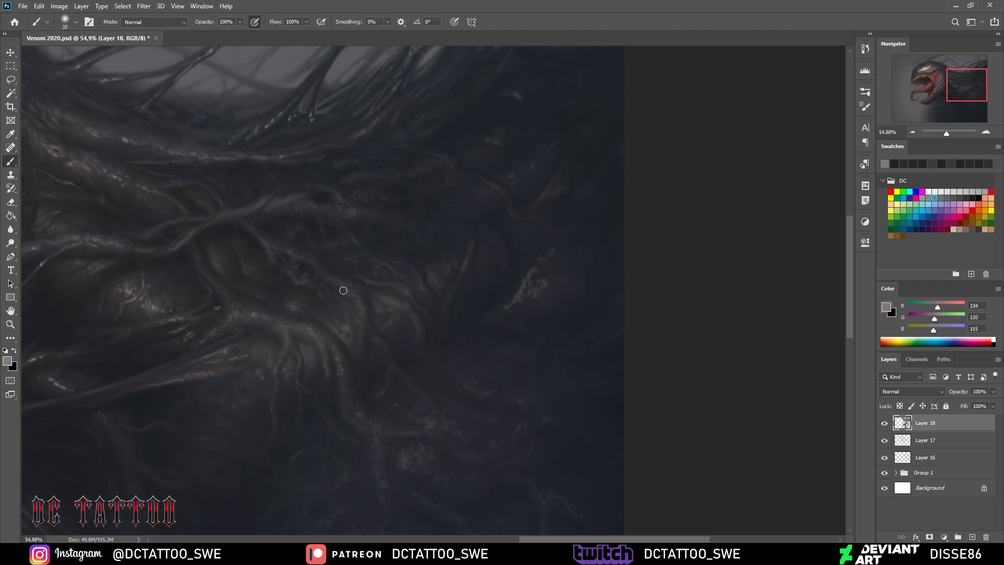
pyautogui.keyDown('alt'); pyautogui.click(408, 316); pyautogui.keyUp('alt')
pyautogui.press(']')
pyautogui.press(']')
pyautogui.press(']')
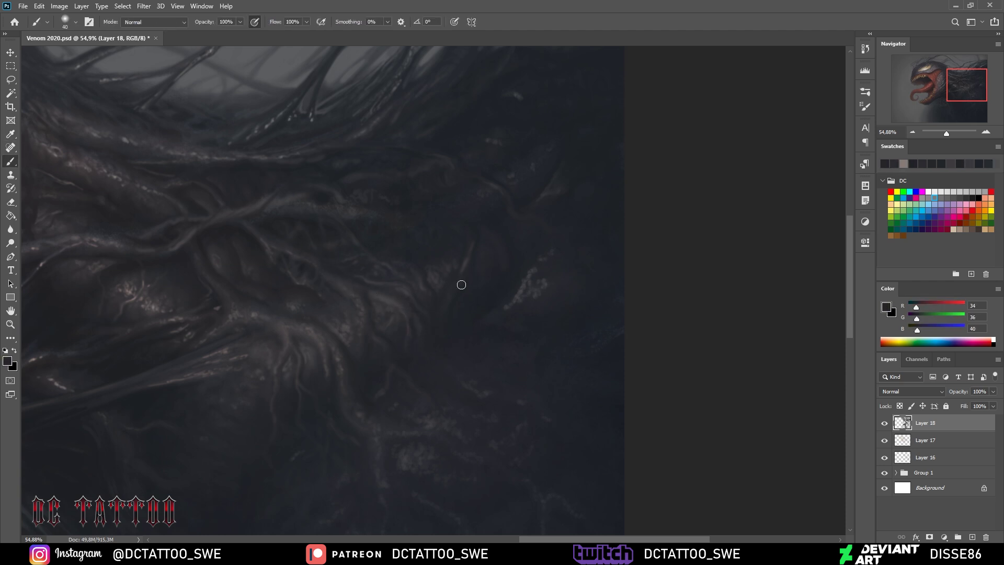
pyautogui.keyDown('alt'); pyautogui.click(461, 284); pyautogui.keyUp('alt')
pyautogui.press(']')
# Darken the light speckles on the lower-right body with a larger brush
pyautogui.moveTo(536, 272); pyautogui.dragTo(515, 300)
pyautogui.press(']')
pyautogui.press(']')
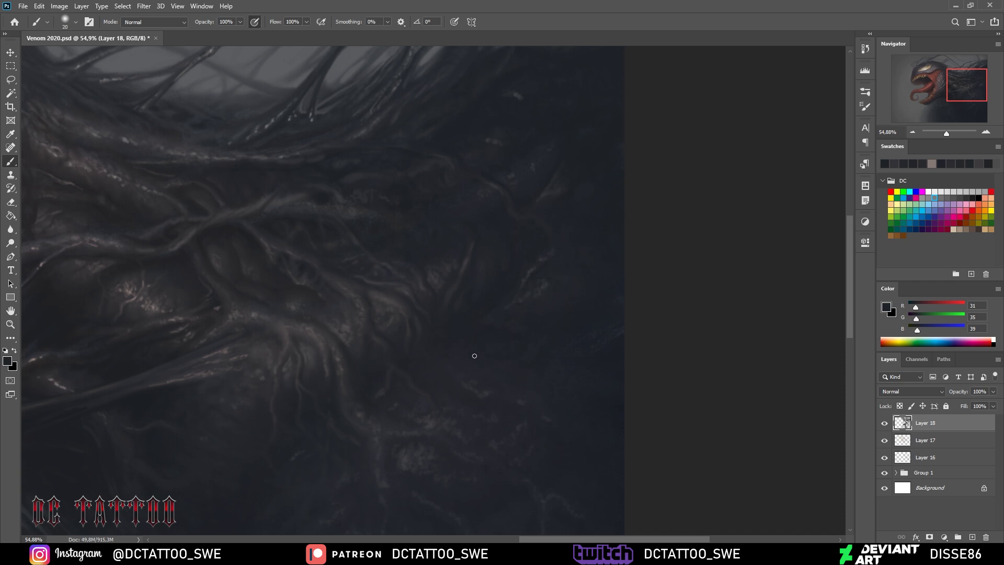
pyautogui.keyDown('alt'); pyautogui.click(564, 408); pyautogui.keyUp('alt')
pyautogui.press('[')
pyautogui.press(']')
pyautogui.keyDown('alt'); pyautogui.click(414, 428); pyautogui.keyUp('alt')
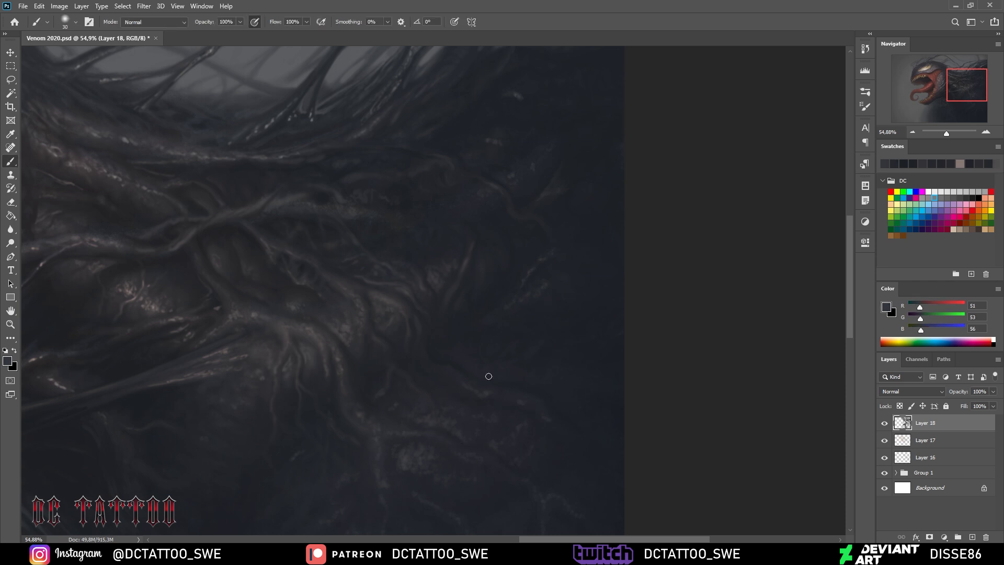
pyautogui.press('[')
pyautogui.press('[')
pyautogui.press('[')
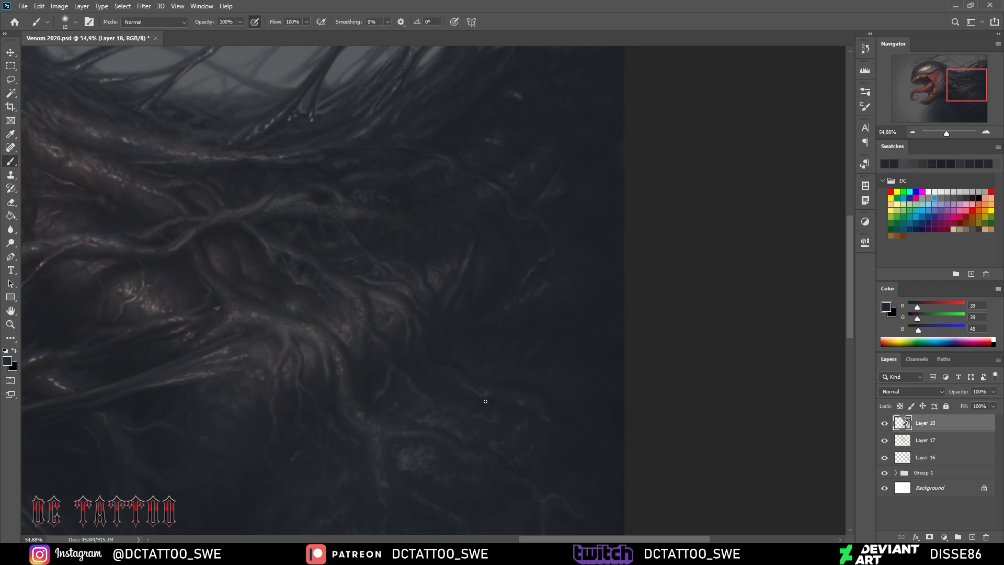
# Refine fine strands with dark blue-grey and warm mid greys
pyautogui.keyDown('alt'); pyautogui.click(394, 317); pyautogui.keyUp('alt')
pyautogui.keyDown('alt'); pyautogui.click(456, 407); pyautogui.keyUp('alt')
pyautogui.keyDown('alt'); pyautogui.click(408, 316); pyautogui.keyUp('alt')
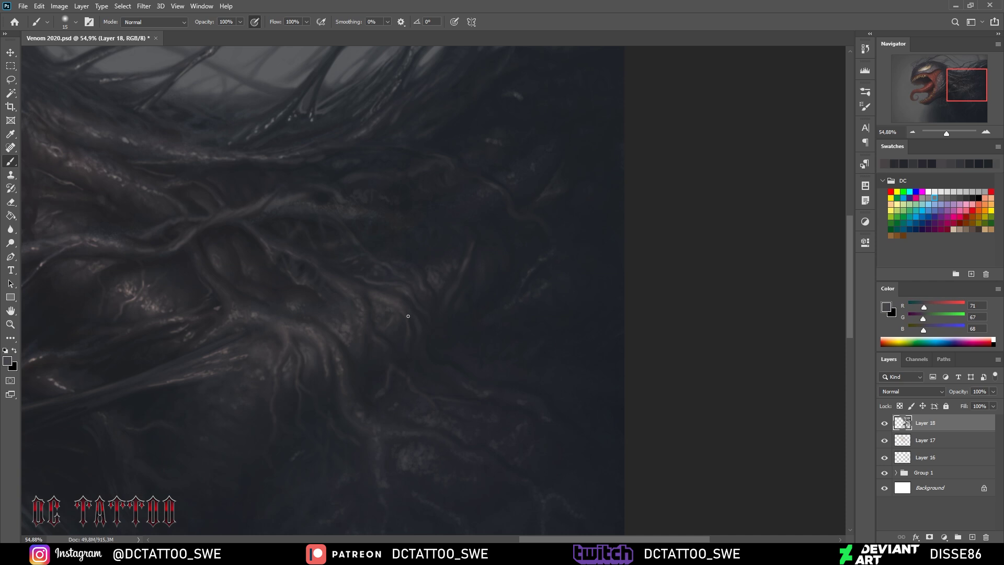
pyautogui.keyDown('alt'); pyautogui.click(432, 325); pyautogui.keyUp('alt')
pyautogui.press(']')
pyautogui.press(']')
pyautogui.press(']')
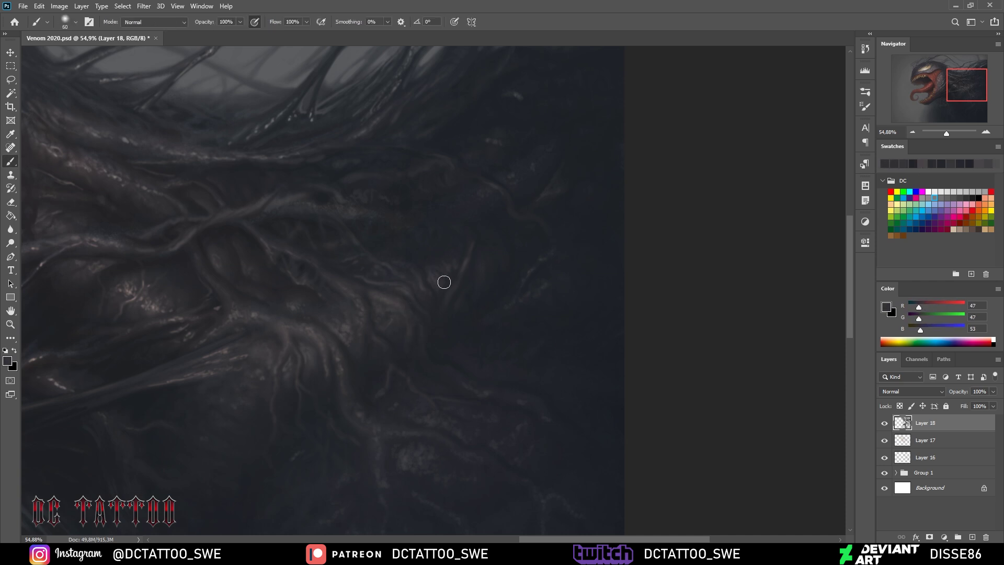
pyautogui.press('[')
pyautogui.press('[')
pyautogui.press('[')
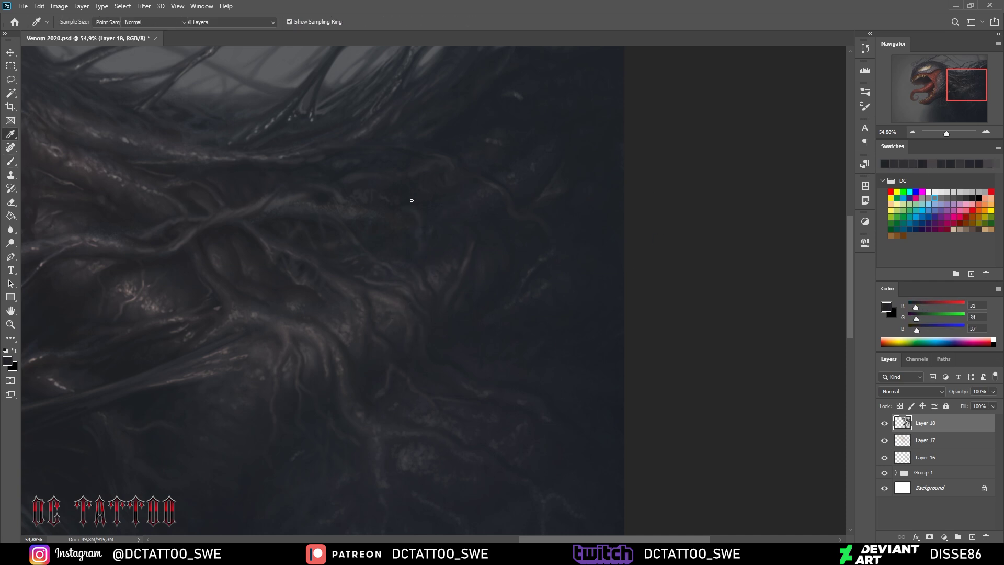
# Pick up upper-body greys with a larger brush and bring the upper tendrils into view
pyautogui.keyDown('alt'); pyautogui.click(404, 210); pyautogui.keyUp('alt')
pyautogui.press(']')
pyautogui.press(']')
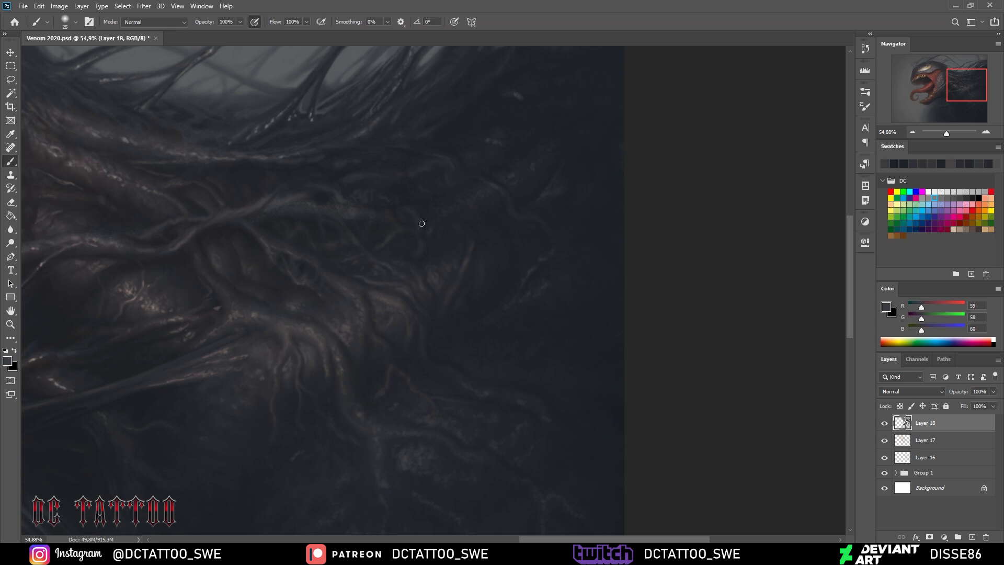
pyautogui.keyDown('alt'); pyautogui.click(281, 201); pyautogui.keyUp('alt')
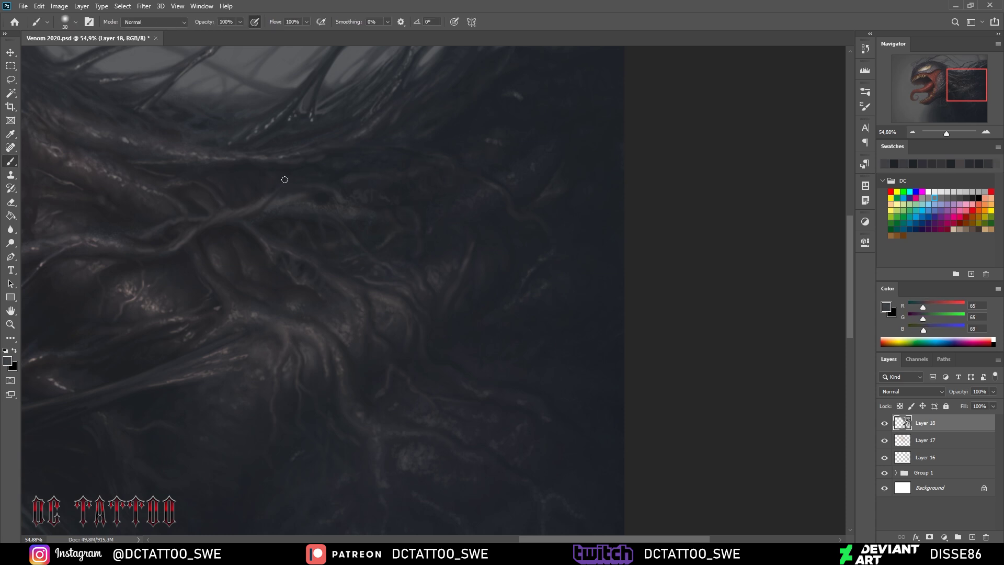
pyautogui.press(']')
pyautogui.press(']')
pyautogui.press('[')
pyautogui.press('[')
pyautogui.keyDown('alt'); pyautogui.click(488, 141); pyautogui.keyUp('alt')
pyautogui.press(']')
pyautogui.press(']')
pyautogui.press(']')
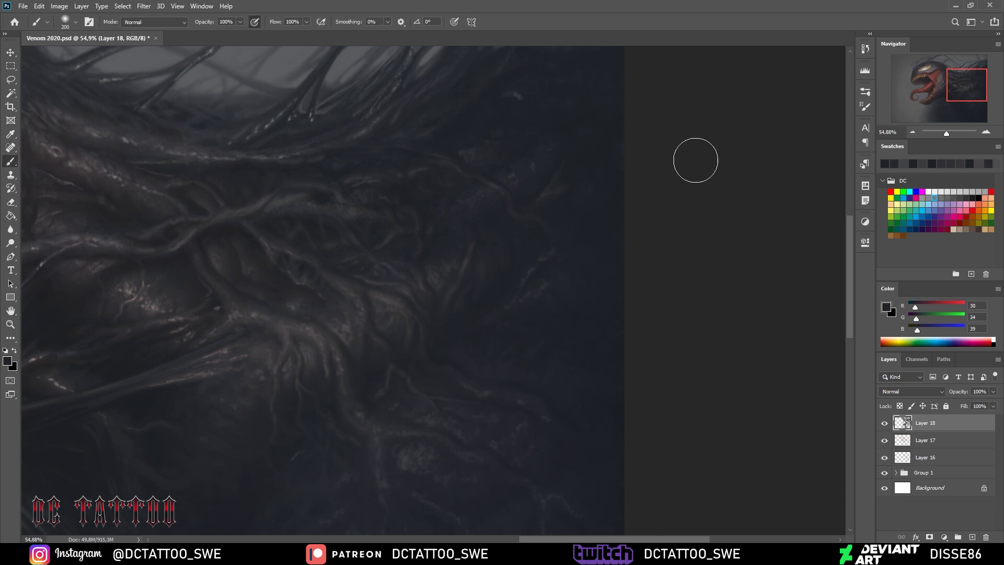
pyautogui.moveTo(970, 73)
pyautogui.mouseDown()
pyautogui.moveTo(962, 59)
pyautogui.moveTo(976, 59)
pyautogui.mouseUp()
# Sample tendril greys and paint a thin light strand up the upper tendrils
pyautogui.press('[')
pyautogui.press('[')
pyautogui.press('[')
pyautogui.keyDown('alt'); pyautogui.click(533, 203); pyautogui.keyUp('alt')
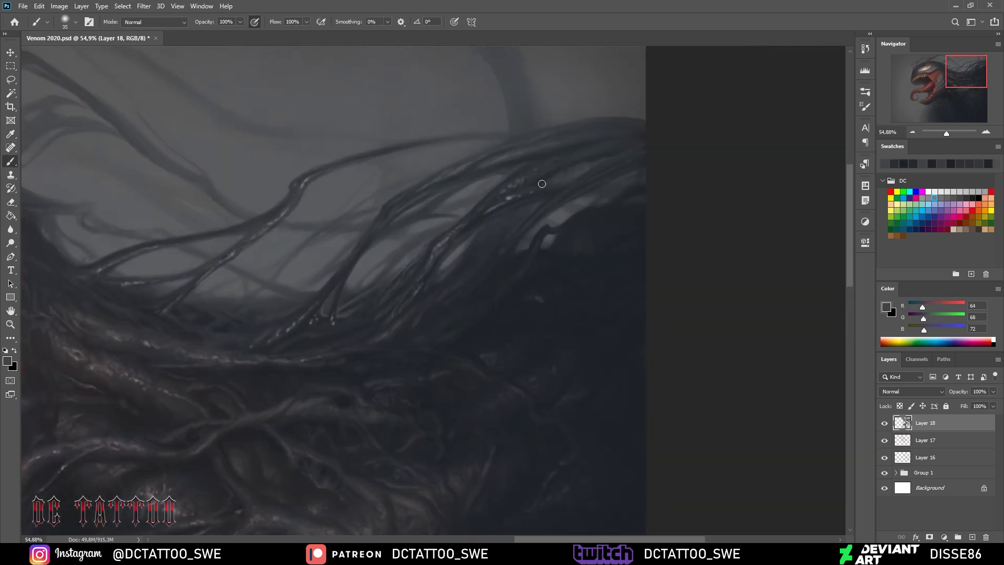
pyautogui.press(']')
pyautogui.press(']')
pyautogui.press(']')
pyautogui.keyDown('alt'); pyautogui.click(577, 111); pyautogui.keyUp('alt')
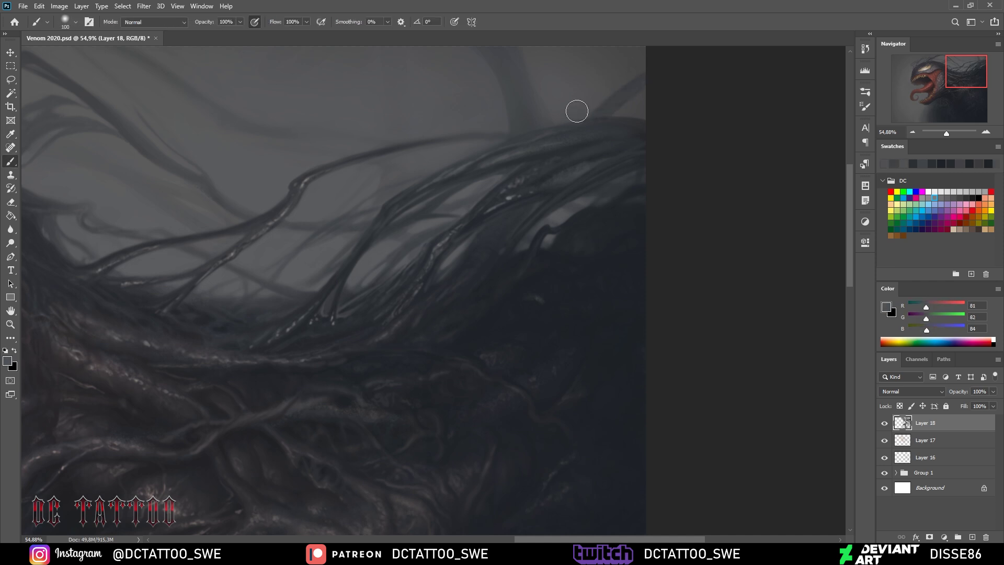
pyautogui.scroll(3, 575, 199)
pyautogui.press('[')
pyautogui.press('[')
pyautogui.press('[')
pyautogui.keyDown('alt'); pyautogui.click(426, 237); pyautogui.keyUp('alt')
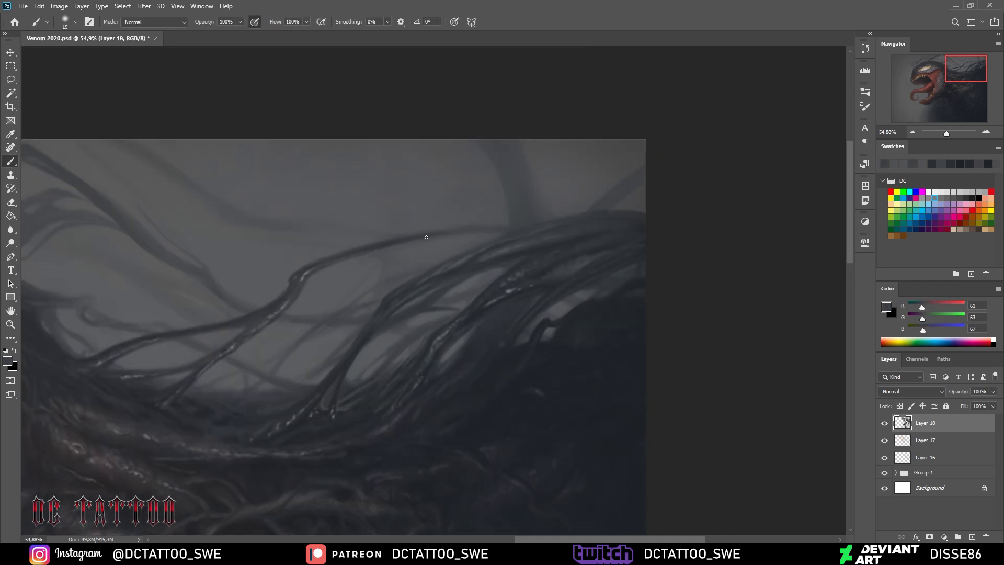
pyautogui.press('[')
pyautogui.keyDown('alt'); pyautogui.click(528, 225); pyautogui.keyUp('alt')
pyautogui.moveTo(528, 225); pyautogui.dragTo(506, 156)
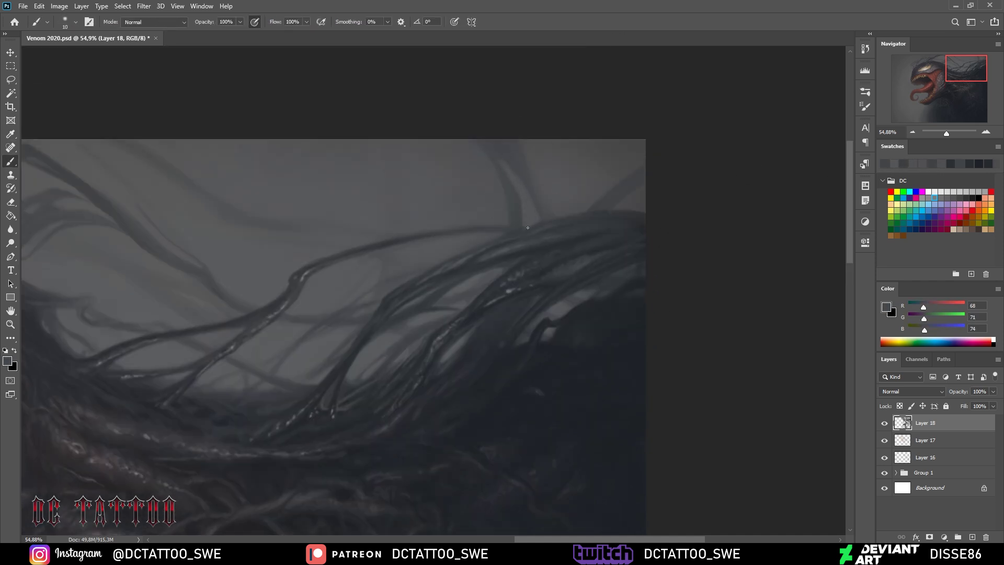
# Resample greys and add a second light highlight stroke along the right-side tendrils
pyautogui.press(']')
pyautogui.press(']')
pyautogui.press(']')
pyautogui.keyDown('alt'); pyautogui.click(527, 230); pyautogui.keyUp('alt')
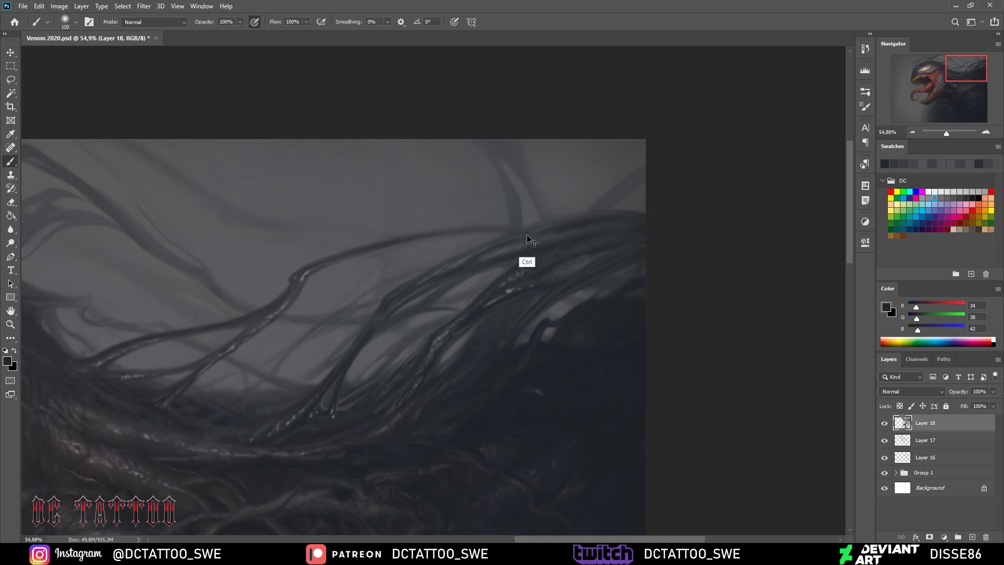
pyautogui.keyDown('alt'); pyautogui.click(601, 202); pyautogui.keyUp('alt')
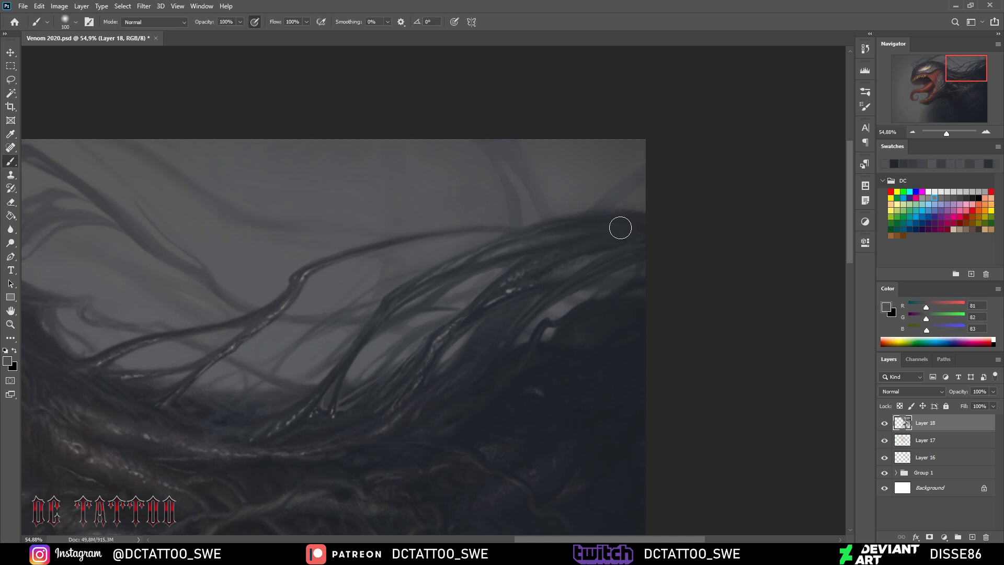
pyautogui.keyDown('alt'); pyautogui.click(568, 271); pyautogui.keyUp('alt')
pyautogui.press('[')
pyautogui.press('[')
pyautogui.press('[')
pyautogui.press('[')
pyautogui.press('[')
pyautogui.moveTo(555, 261); pyautogui.dragTo(578, 238)
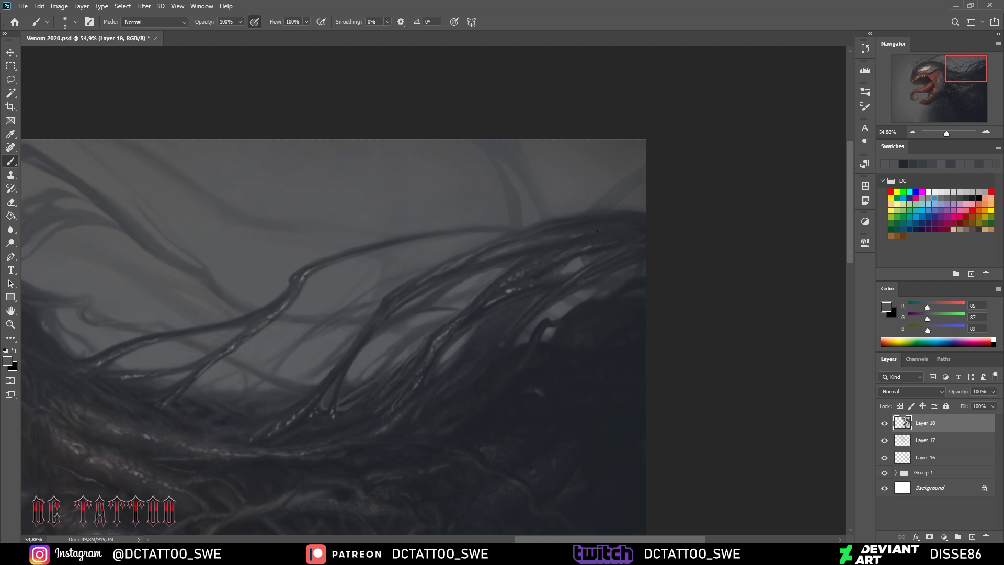
pyautogui.keyDown('alt'); pyautogui.click(617, 231); pyautogui.keyUp('alt')
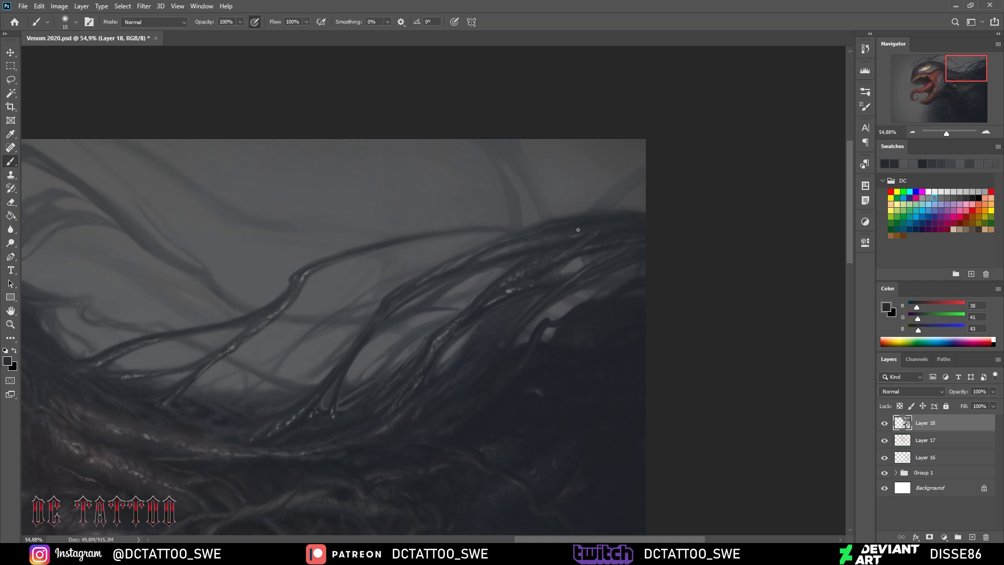
pyautogui.keyDown('alt'); pyautogui.click(501, 271); pyautogui.keyUp('alt')
pyautogui.keyDown('alt'); pyautogui.click(596, 206); pyautogui.keyUp('alt')
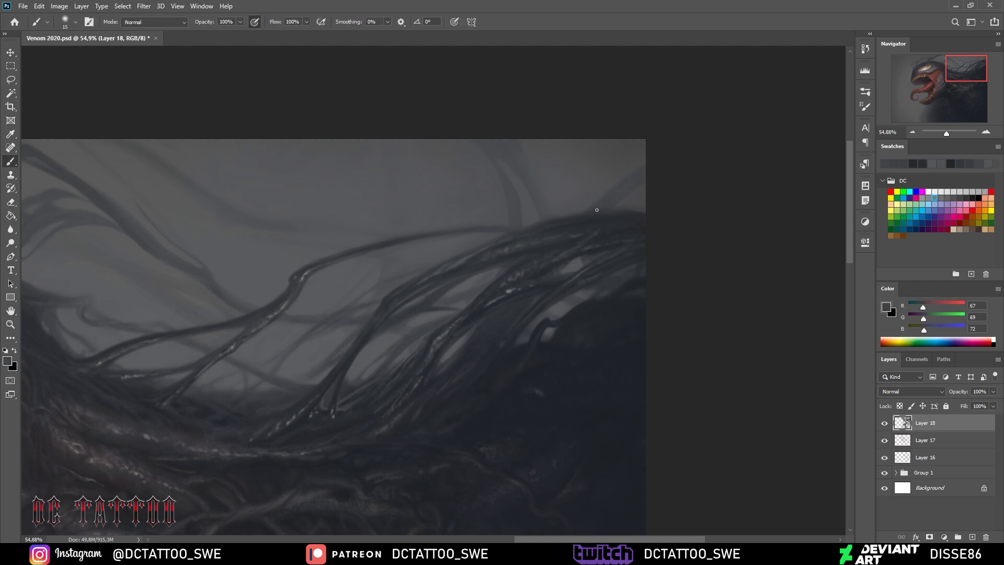
# Paint a dark strand and a light pinkish-grey strand across the top of Venom's head
pyautogui.press('i')
pyautogui.press('b')
pyautogui.keyDown('alt'); pyautogui.click(359, 149); pyautogui.keyUp('alt')
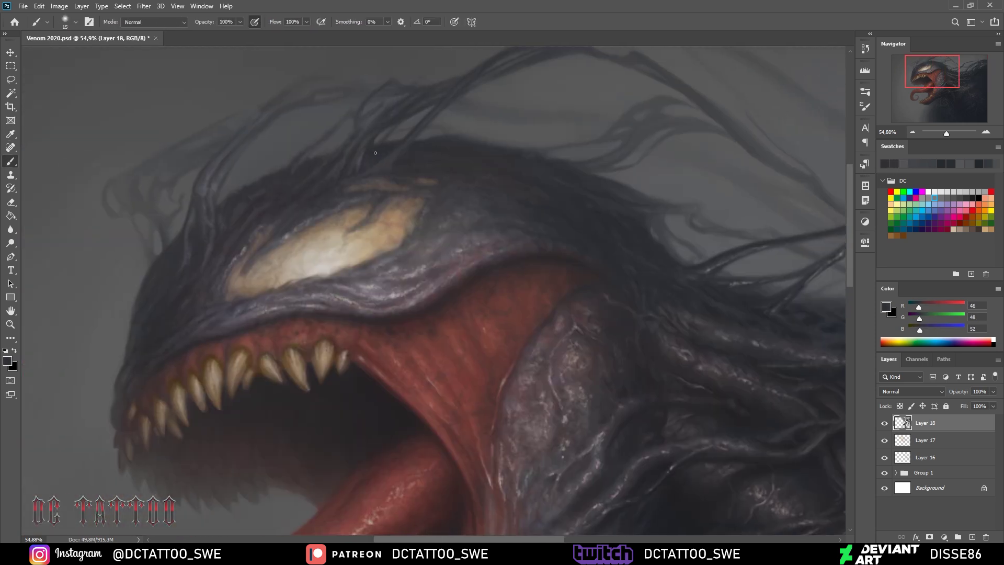
pyautogui.press(']')
pyautogui.moveTo(345, 150); pyautogui.dragTo(371, 122)
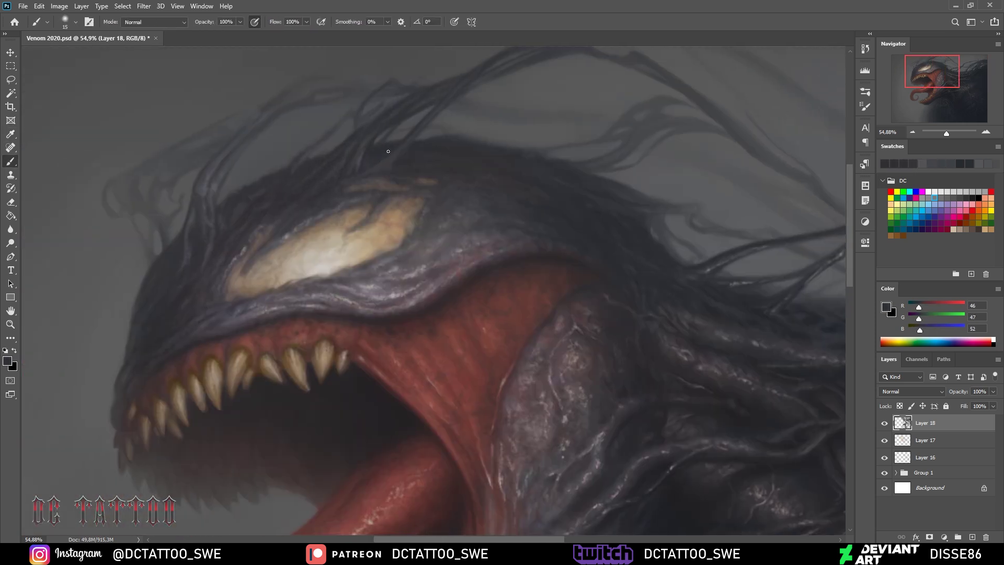
pyautogui.press('[')
pyautogui.keyDown('alt'); pyautogui.click(377, 157); pyautogui.keyUp('alt')
pyautogui.moveTo(384, 167); pyautogui.dragTo(413, 137)
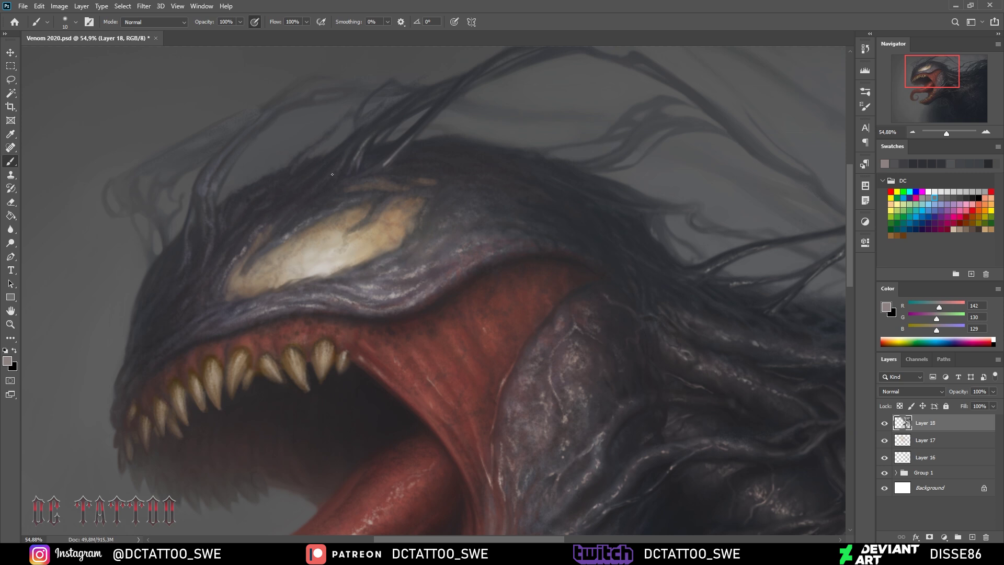
# Paint a pale highlight along the eye's upper edge, then resample head tones
pyautogui.keyDown('alt'); pyautogui.click(369, 137); pyautogui.keyUp('alt')
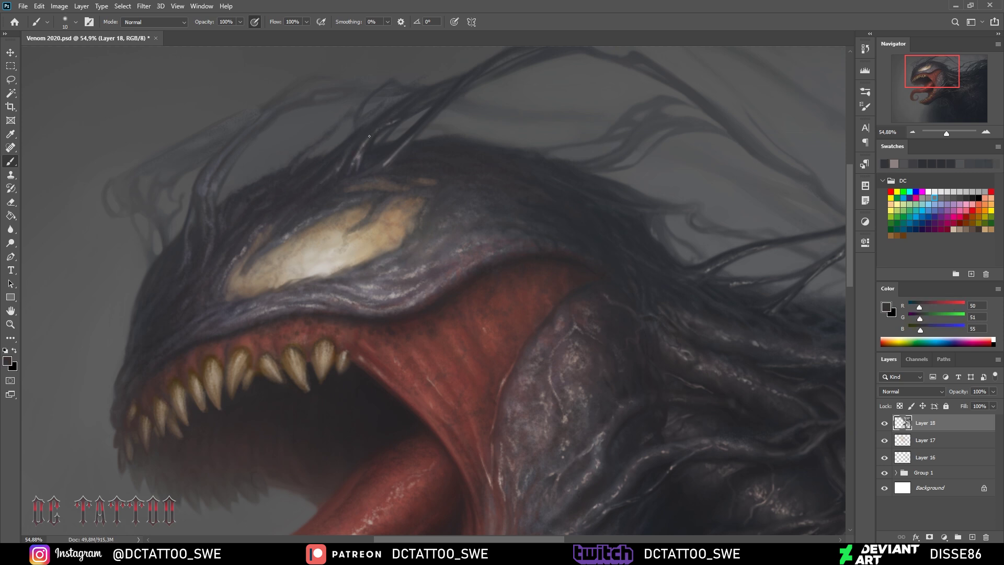
pyautogui.keyDown('alt'); pyautogui.click(391, 159); pyautogui.keyUp('alt')
pyautogui.moveTo(429, 178); pyautogui.dragTo(340, 192)
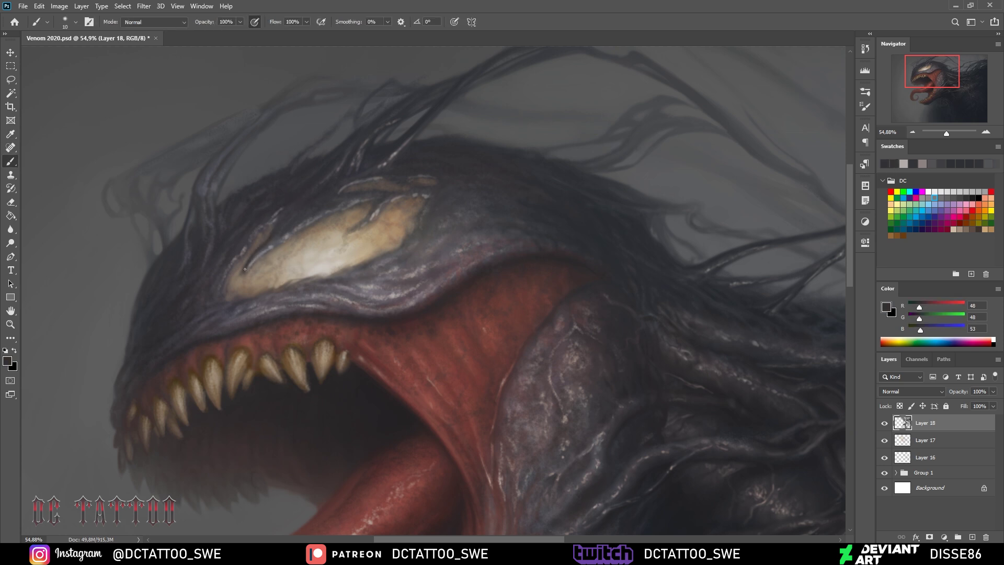
pyautogui.keyDown('alt'); pyautogui.click(283, 218); pyautogui.keyUp('alt')
pyautogui.keyDown('alt'); pyautogui.click(399, 155); pyautogui.keyUp('alt')
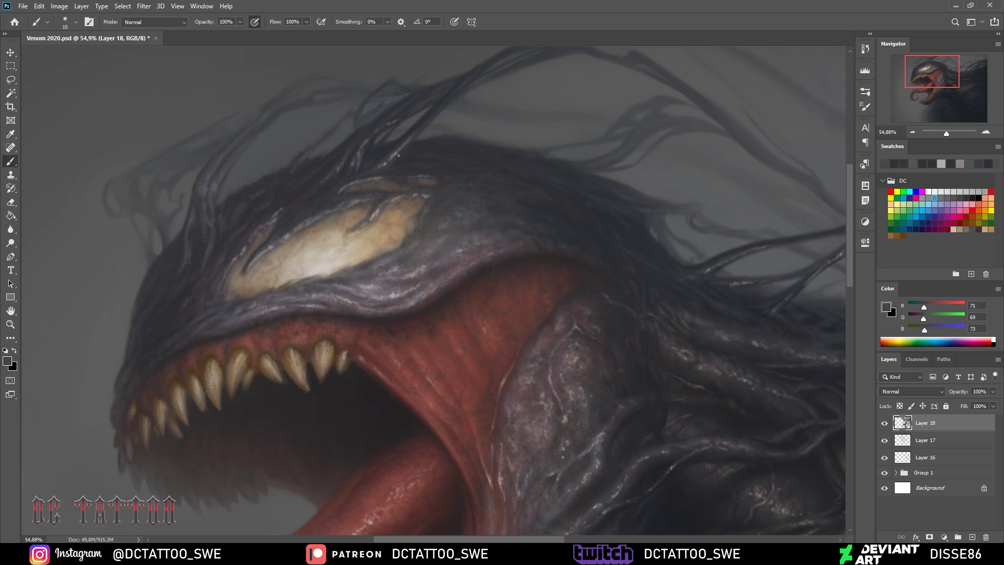
pyautogui.keyDown('alt'); pyautogui.click(368, 140); pyautogui.keyUp('alt')
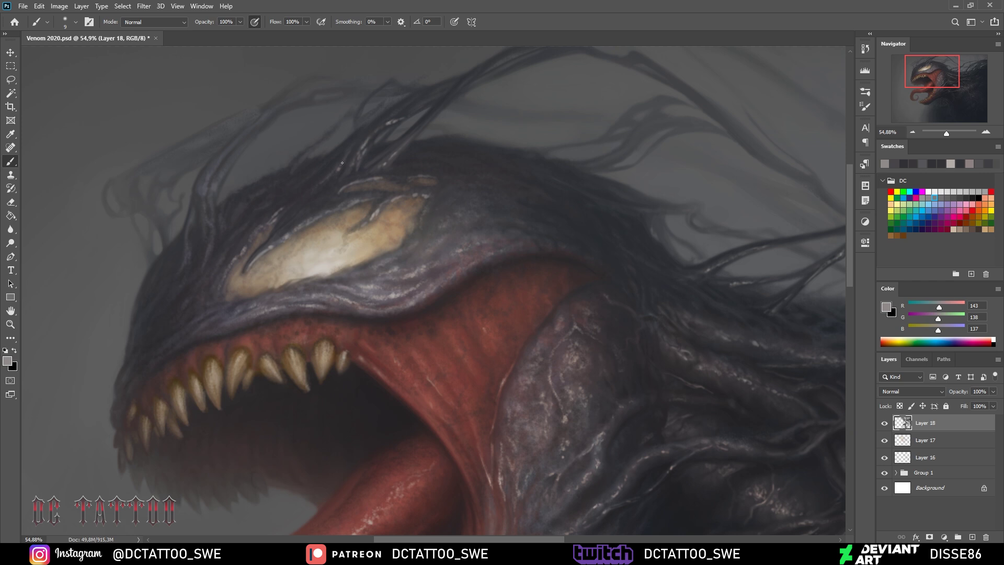
# Sample dark strand tones and background greys while resizing the brush
pyautogui.keyDown('alt'); pyautogui.click(204, 186); pyautogui.keyUp('alt')
pyautogui.keyDown('alt'); pyautogui.click(400, 162); pyautogui.keyUp('alt')
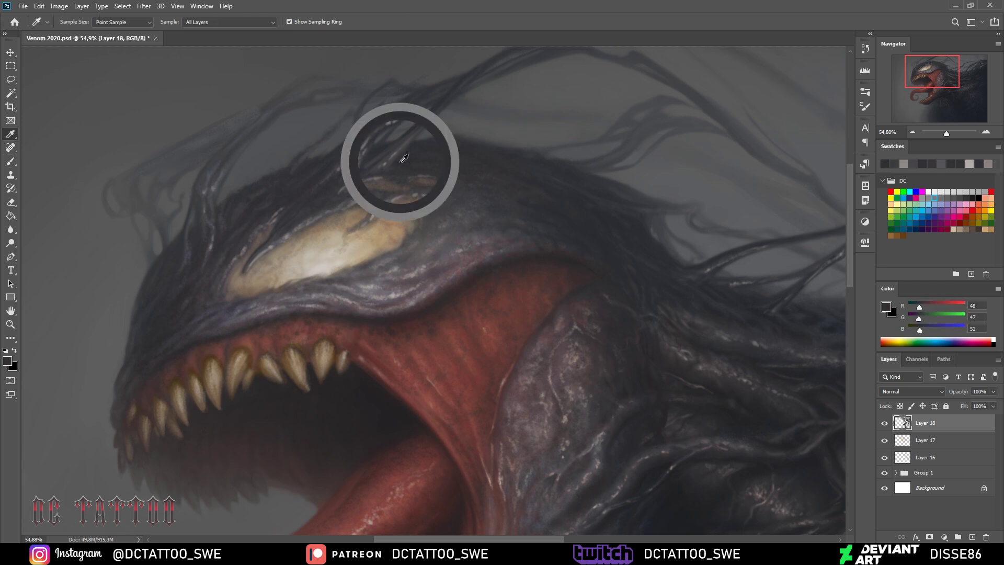
pyautogui.keyDown('alt'); pyautogui.click(293, 167); pyautogui.keyUp('alt')
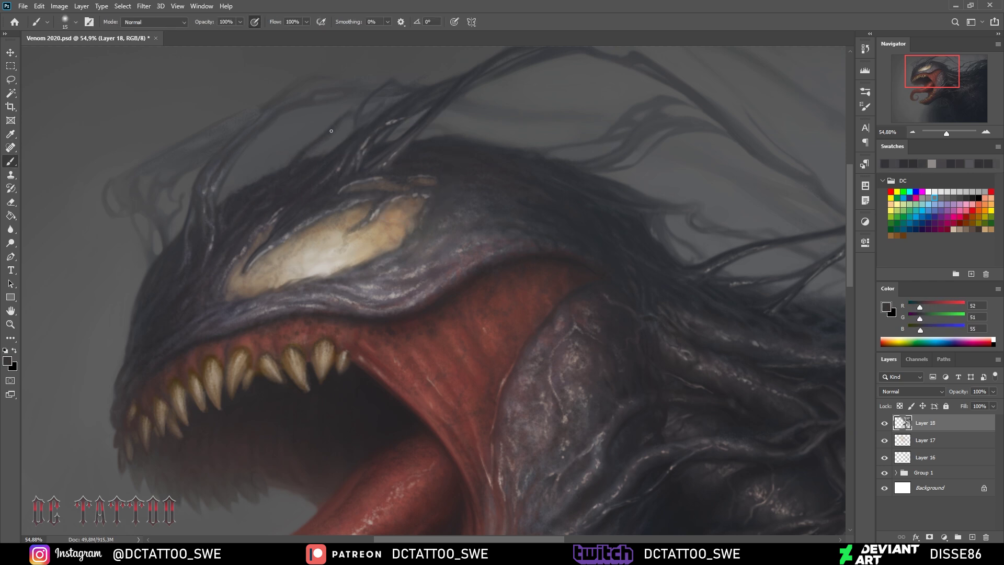
pyautogui.keyDown('alt'); pyautogui.click(311, 152); pyautogui.keyUp('alt')
pyautogui.keyDown('alt'); pyautogui.click(201, 232); pyautogui.keyUp('alt')
pyautogui.keyDown('alt'); pyautogui.click(275, 102); pyautogui.keyUp('alt')
pyautogui.press(']')
pyautogui.press(']')
pyautogui.press(']')
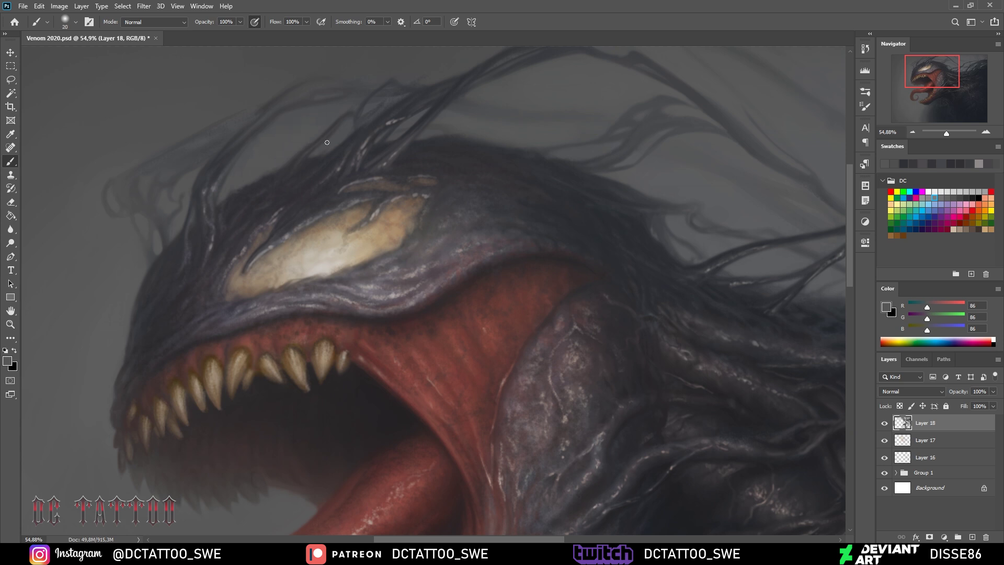
pyautogui.keyDown('alt'); pyautogui.click(199, 131); pyautogui.keyUp('alt')
pyautogui.press('[')
pyautogui.press('[')
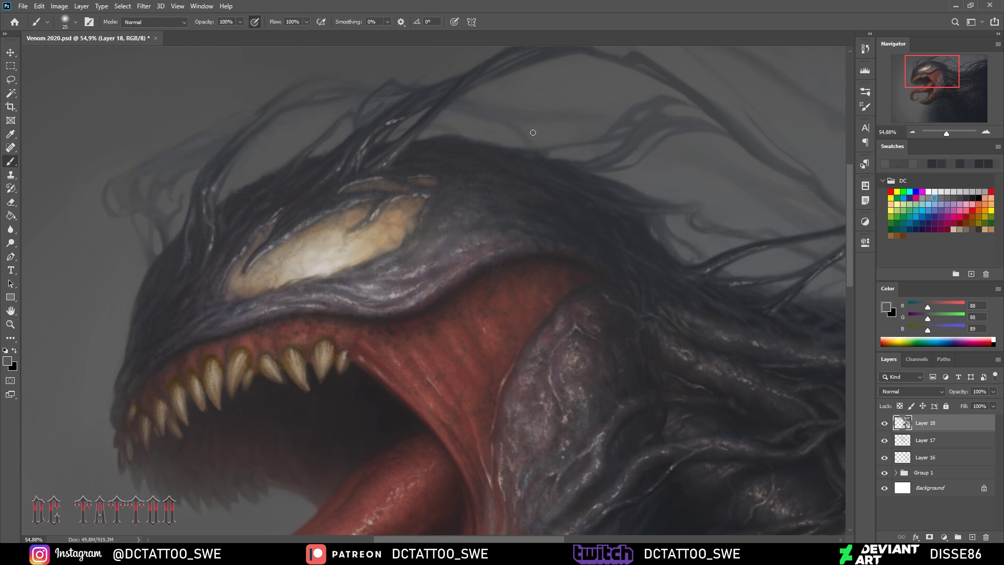
pyautogui.press(']')
pyautogui.press(']')
pyautogui.press(']')
pyautogui.hscroll(10, 442, 56)
pyautogui.keyDown('alt'); pyautogui.click(575, 56); pyautogui.keyUp('alt')
# Fit the whole painting in view and set Layer 19 to Overlay blending
pyautogui.scroll(-5, 720, 78)
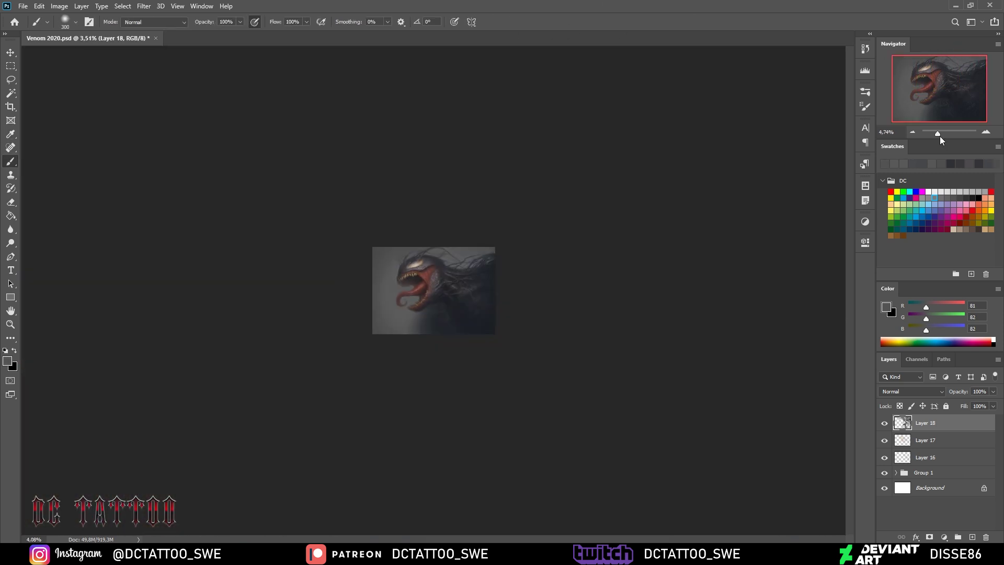
pyautogui.hotkey('ctrl', 'shift', 'alt', 'n')
pyautogui.press(']')
pyautogui.press(']')
pyautogui.press(']')
pyautogui.press(']')
pyautogui.press(']')
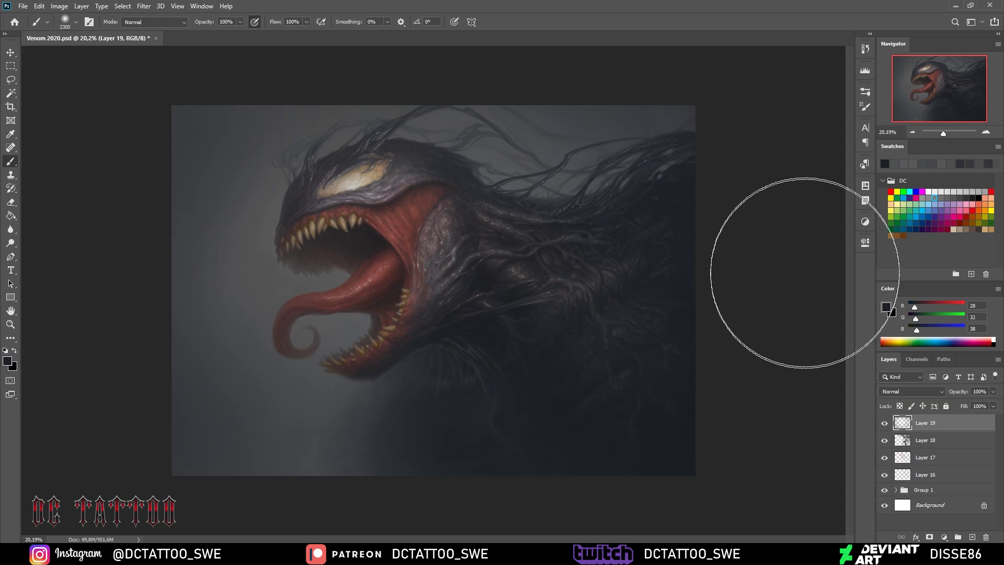
pyautogui.click(913, 391)
pyautogui.click(905, 341)
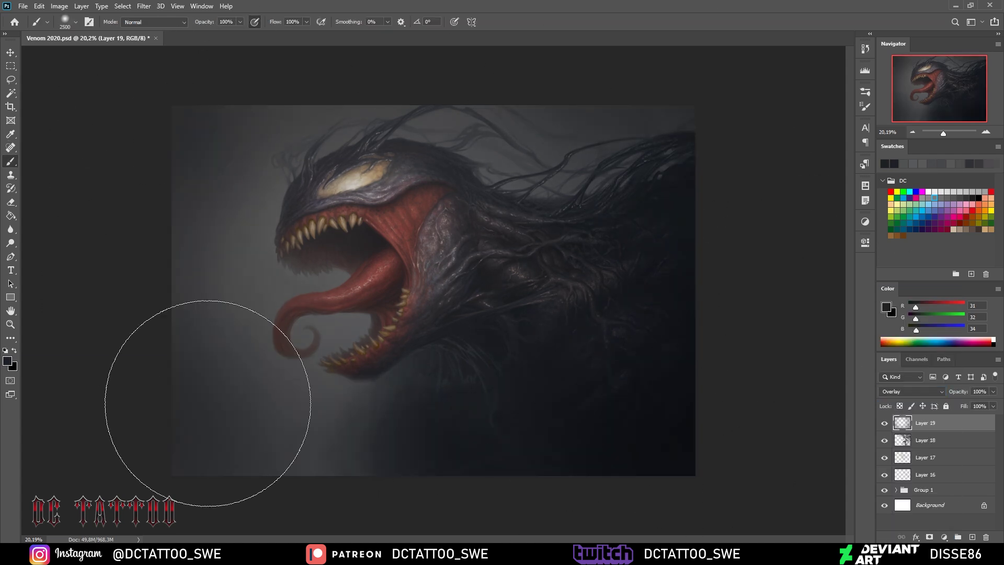
# Erase Layer 19's dark overlay at the upper right and lower left, toggling it to compare
pyautogui.press('e')
pyautogui.press(']')
pyautogui.press(']')
pyautogui.press(']')
pyautogui.press('[')
pyautogui.press('[')
pyautogui.press('[')
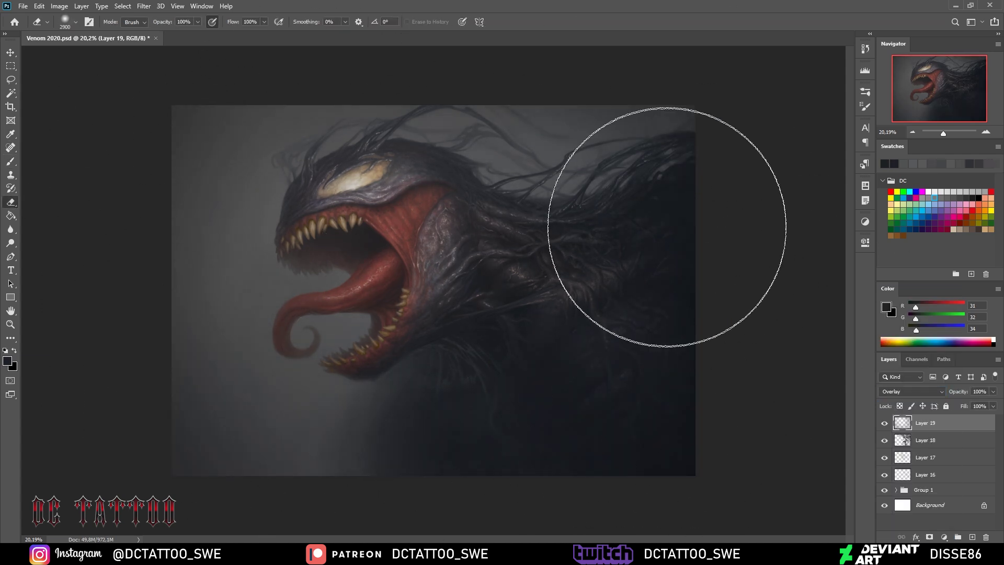
pyautogui.moveTo(695, 190); pyautogui.dragTo(218, 415)
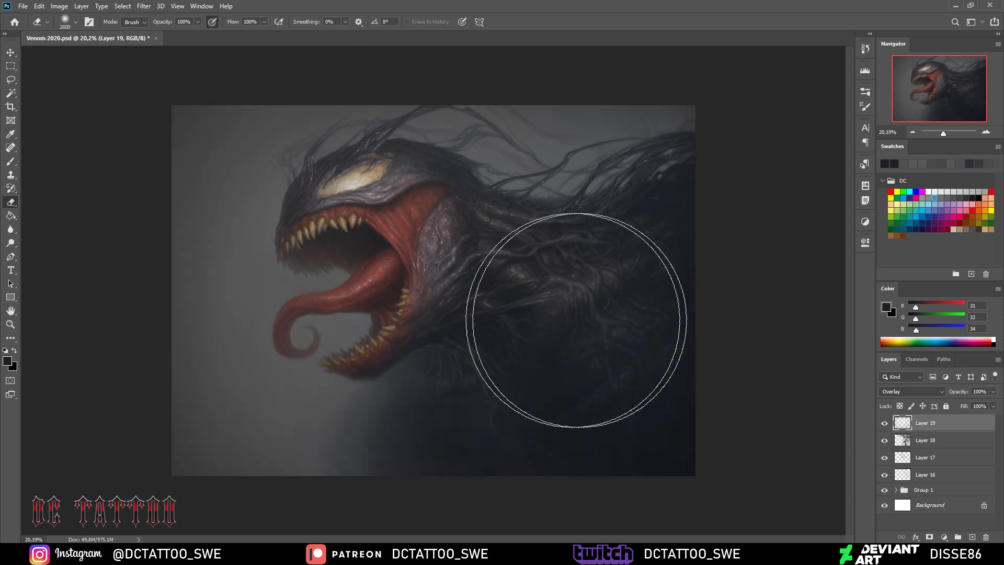
pyautogui.press('b')
pyautogui.click(885, 422)
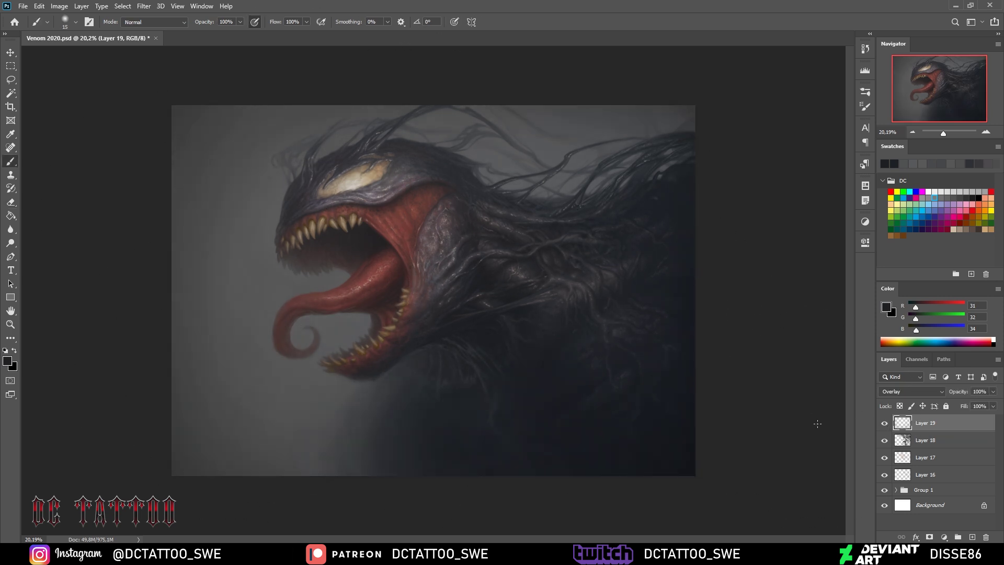
pyautogui.click(884, 422)
pyautogui.click(926, 440)
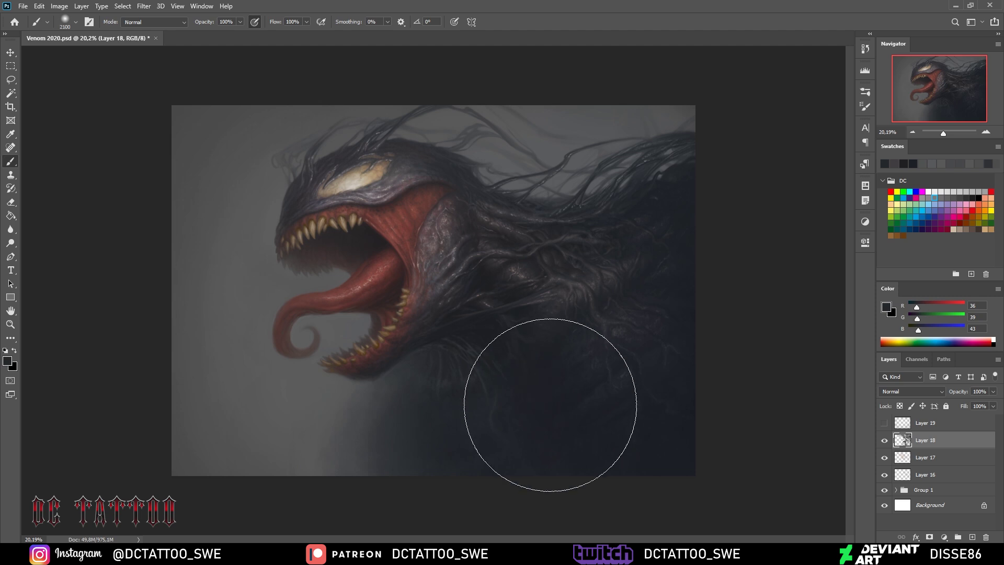
# Add Layer 20 above Layer 18, then return to Layer 19 with a 2600 eraser
pyautogui.hotkey('ctrl', 'shift', 'alt', 'n')
pyautogui.keyDown('alt'); pyautogui.click(520, 307); pyautogui.keyUp('alt')
pyautogui.press('[')
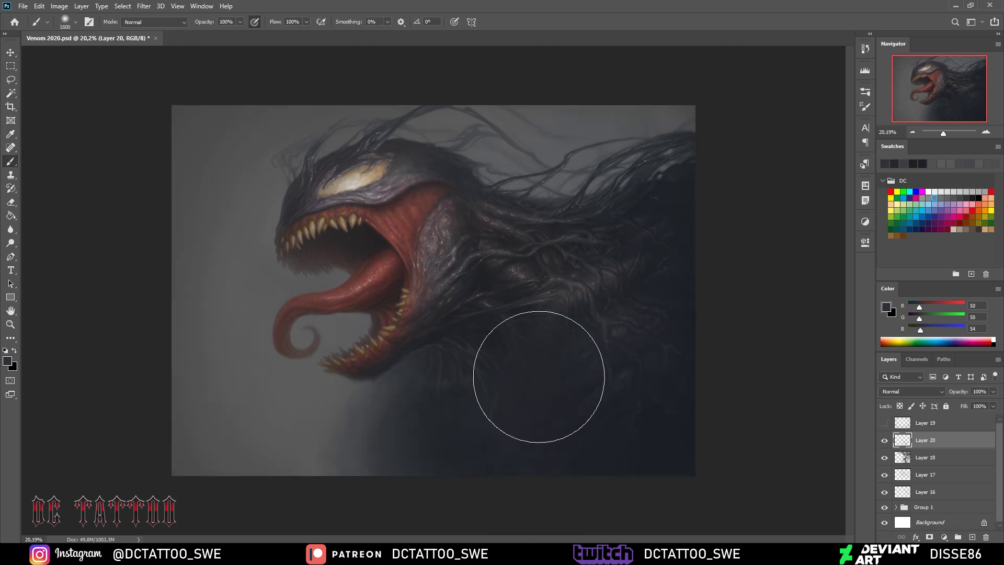
pyautogui.click(884, 422)
pyautogui.click(926, 423)
pyautogui.press('e')
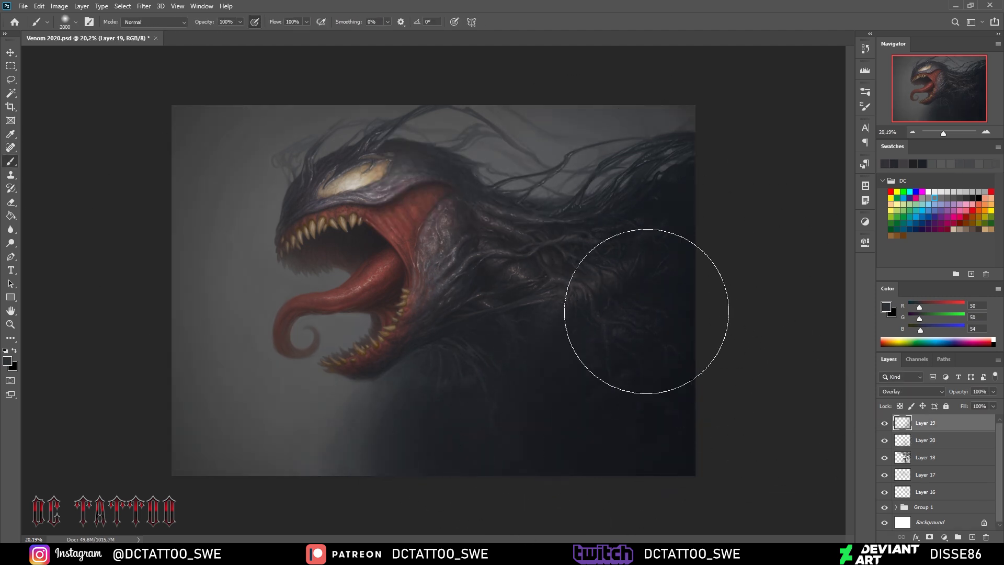
pyautogui.press(']')
pyautogui.press(']')
pyautogui.press(']')
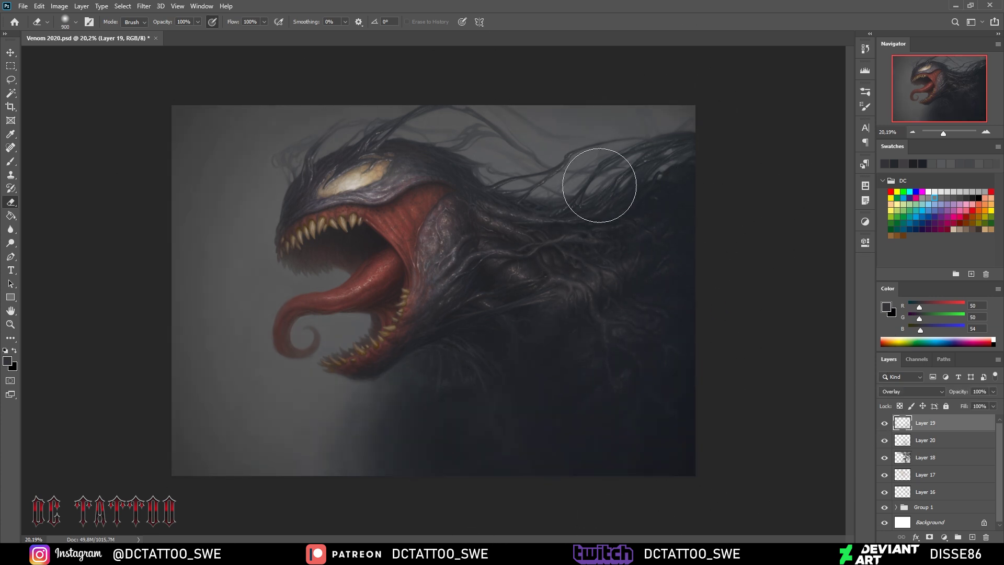
# Sample a lighter grey, erase on Layer 20 at size 1100, then reselect Layer 19
pyautogui.press('i')
pyautogui.click(619, 282)
pyautogui.click(885, 423)
pyautogui.click(926, 440)
pyautogui.press('e')
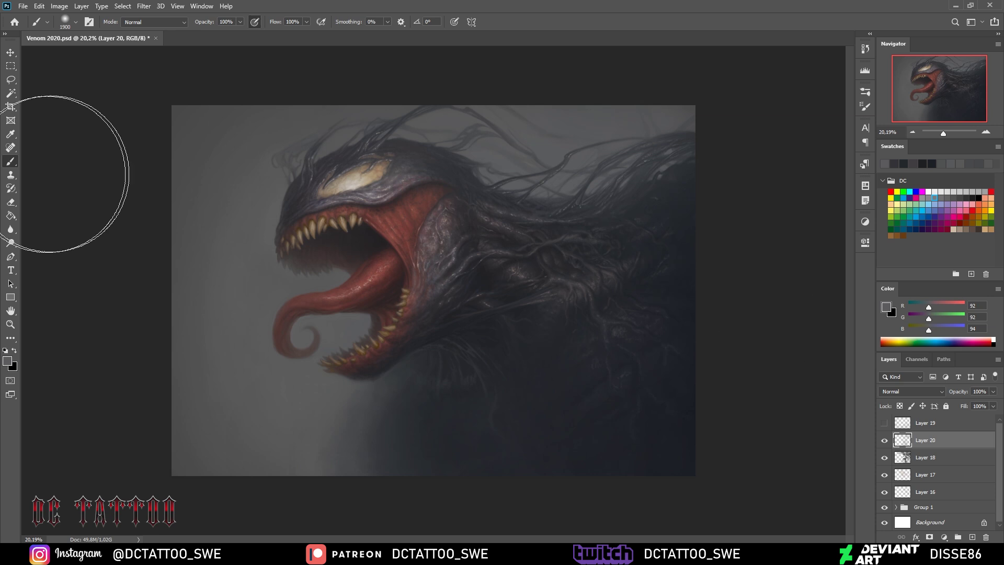
pyautogui.press(']')
pyautogui.press(']')
pyautogui.press(']')
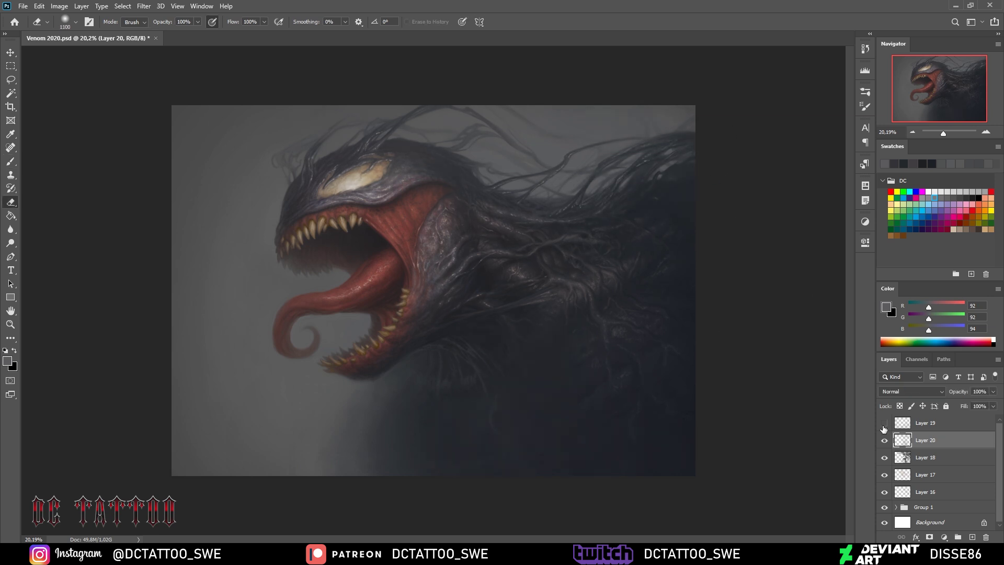
pyautogui.click(885, 423)
pyautogui.click(890, 427)
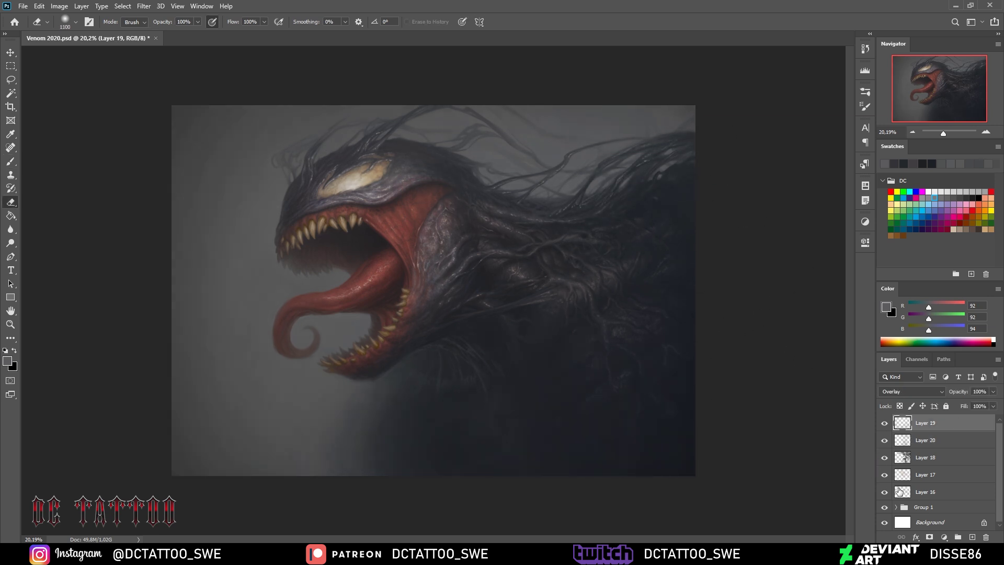
# Add a Color Lookup adjustment, try a few LUTs, hide it, and add Layer 21
pyautogui.click(787, 274)
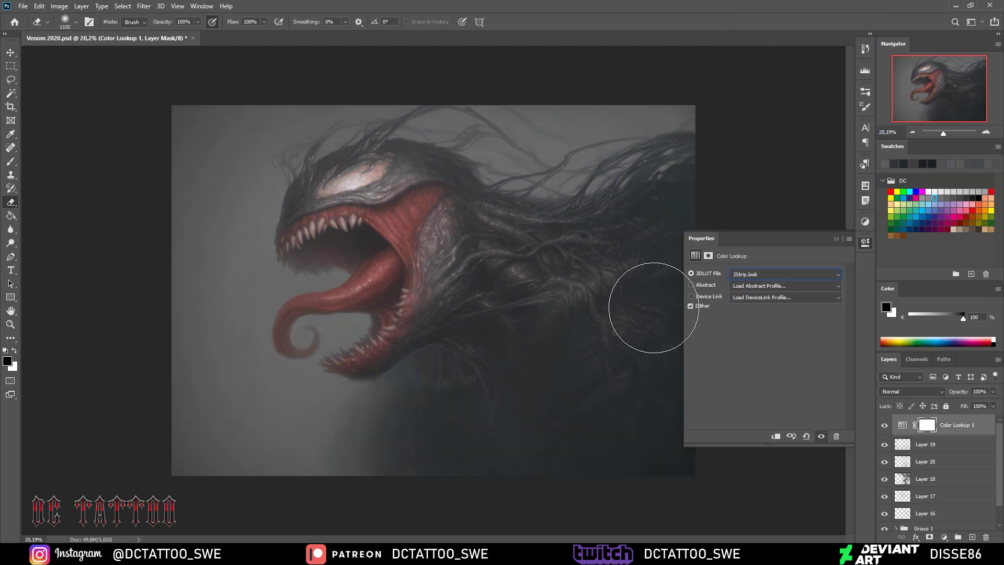
pyautogui.press('Down')
pyautogui.press('Down')
pyautogui.press('Down')
pyautogui.press('Down')
pyautogui.press('Down')
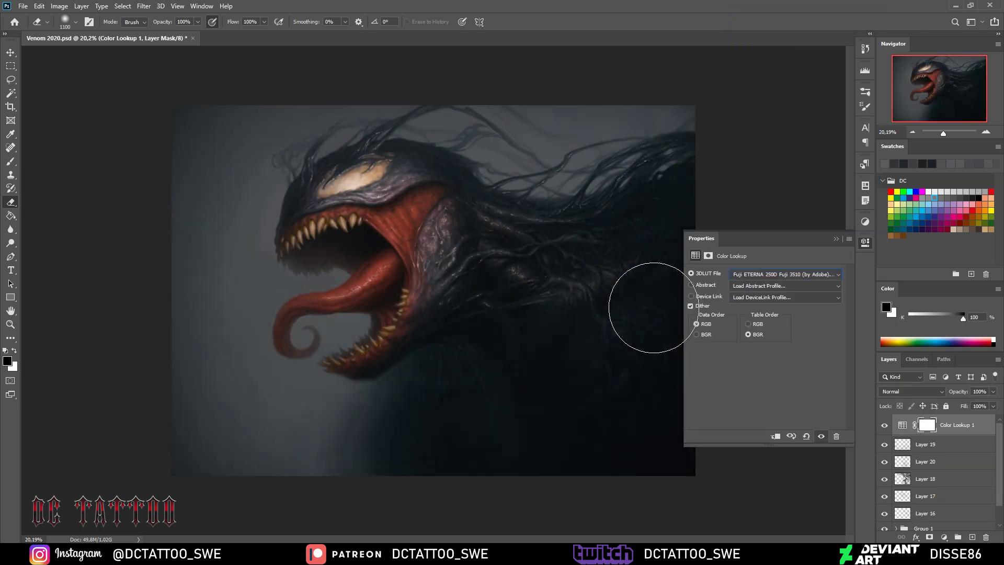
pyautogui.press('Return')
pyautogui.click(884, 425)
pyautogui.click(926, 444)
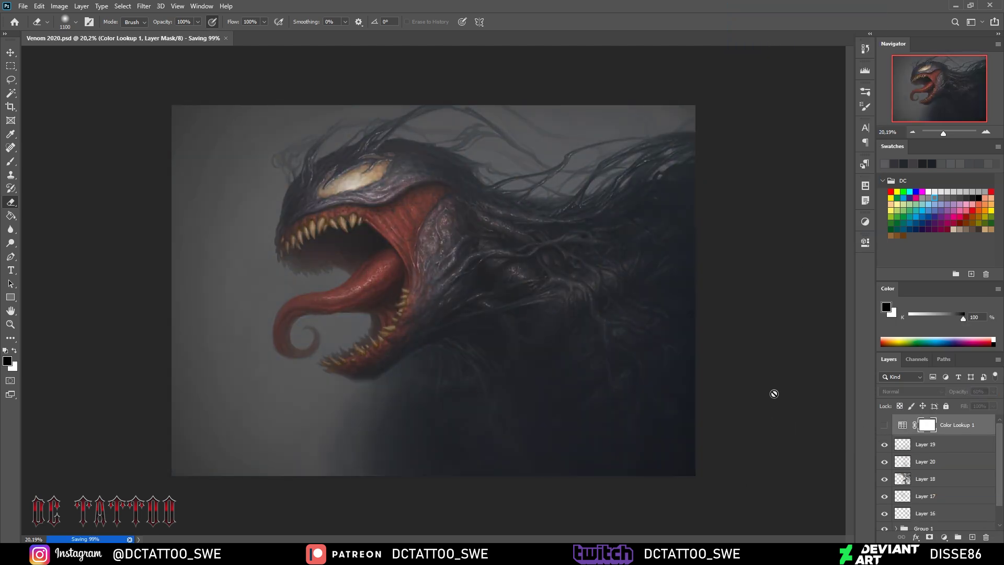
pyautogui.hotkey('ctrl', 'shift', 'alt', 'n')
pyautogui.press('b')
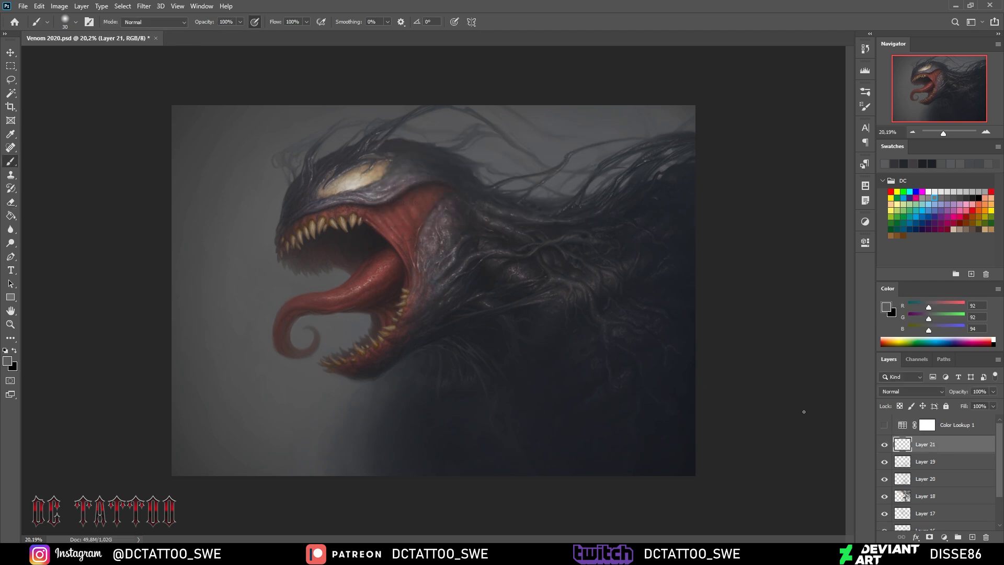
# Zoom to about 41% and choose a speckled texture brush
pyautogui.moveTo(945, 134); pyautogui.dragTo(947, 134)
pyautogui.rightClick(586, 149)
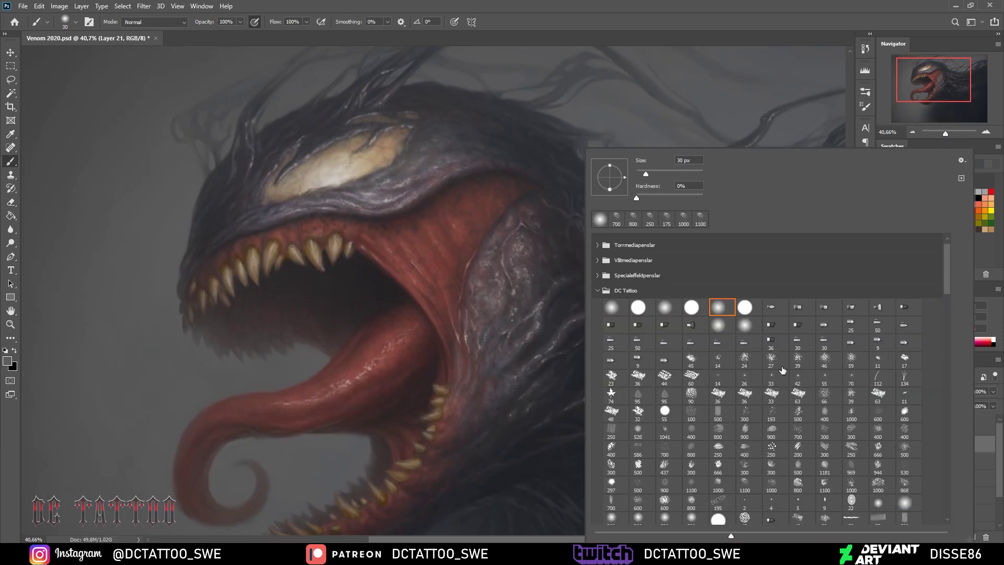
pyautogui.click(696, 484)
pyautogui.press('Return')
# Set Layer 21 to Overlay and dab beige speckles on the head top and neck
pyautogui.click(912, 392)
pyautogui.click(953, 229)
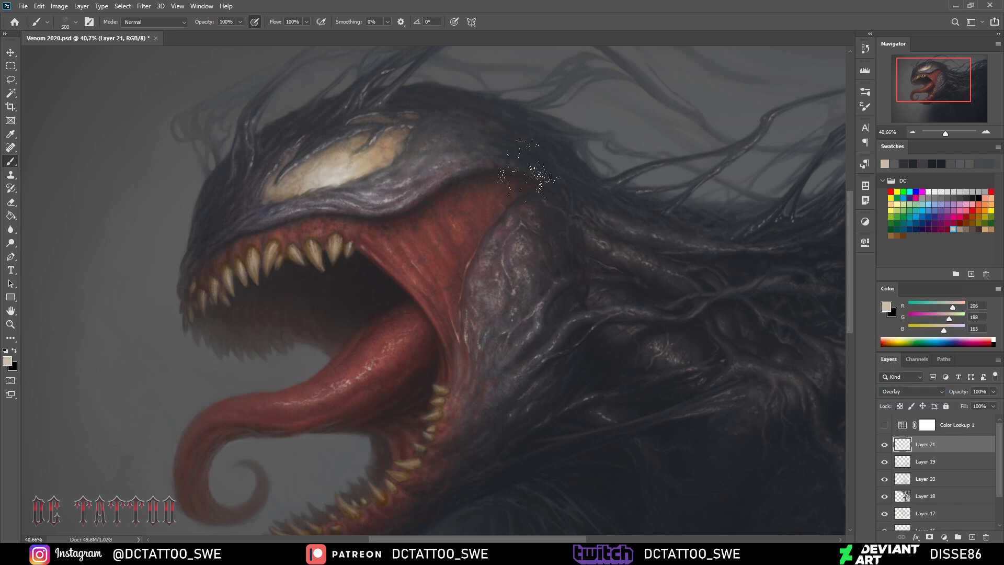
pyautogui.click(448, 246)
pyautogui.press(']')
pyautogui.press(']')
pyautogui.press(']')
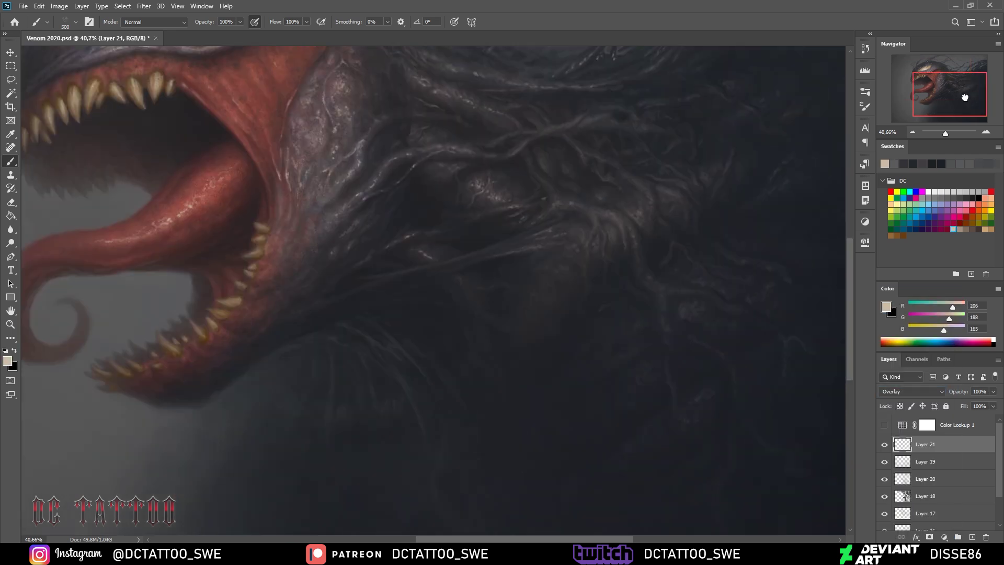
pyautogui.keyDown('space'); pyautogui.moveTo(732, 314); pyautogui.dragTo(555, 246); pyautogui.keyUp('space')
# Make white the paint colour, enlarge the brush to 1800 and lock Layer 21
pyautogui.rightClick(597, 149)
pyautogui.press('Return')
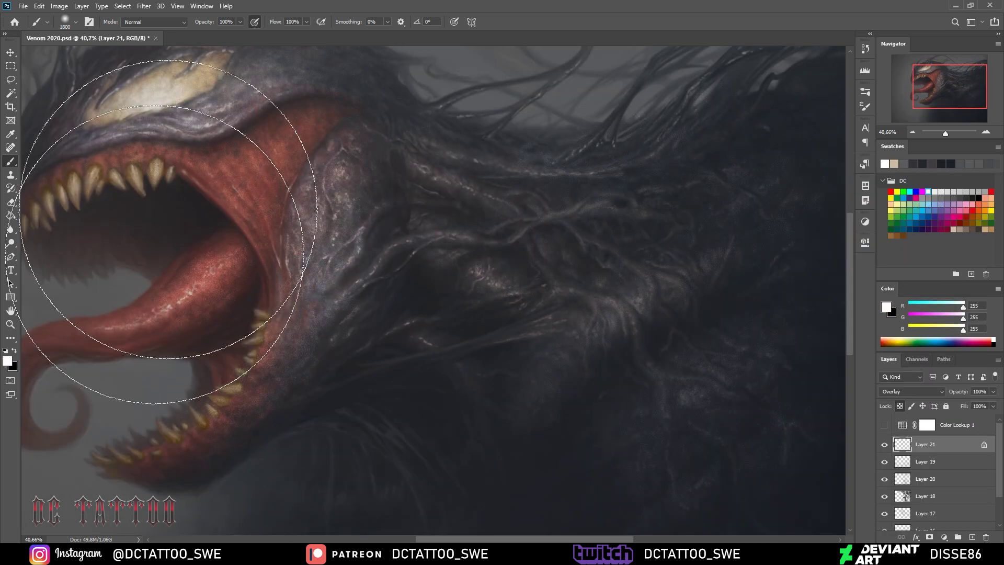
pyautogui.moveTo(946, 134); pyautogui.dragTo(943, 133)
pyautogui.click(928, 192)
pyautogui.press('/')
pyautogui.keyDown('alt'); pyautogui.scroll(5, 380, 220); pyautogui.keyUp('alt')
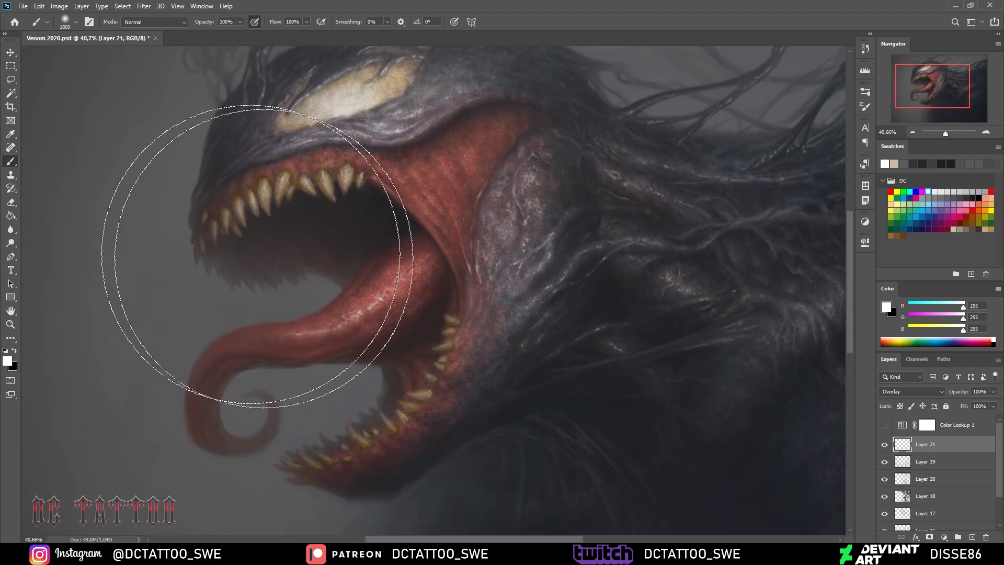
# Erase some speckles with a 90–175 eraser, then add Layer 22 below Layer 21
pyautogui.press('e')
pyautogui.press('[')
pyautogui.press('[')
pyautogui.press('[')
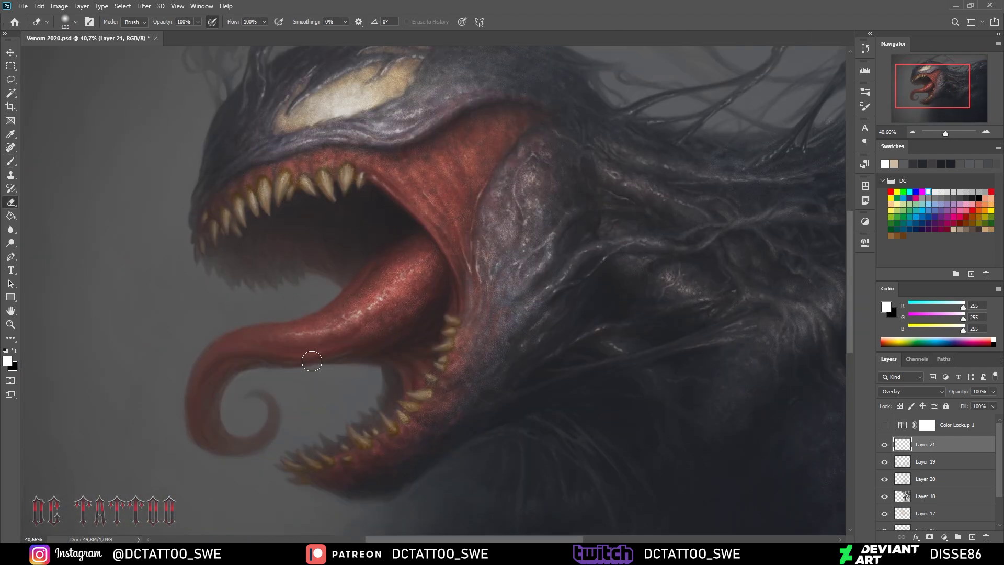
pyautogui.press('[')
pyautogui.press('[')
pyautogui.scroll(2, 560, 112)
pyautogui.hscroll(1, 560, 112)
pyautogui.scroll(-3, 430, 302)
pyautogui.hscroll(3, 431, 302)
pyautogui.press(']')
pyautogui.press(']')
pyautogui.press(']')
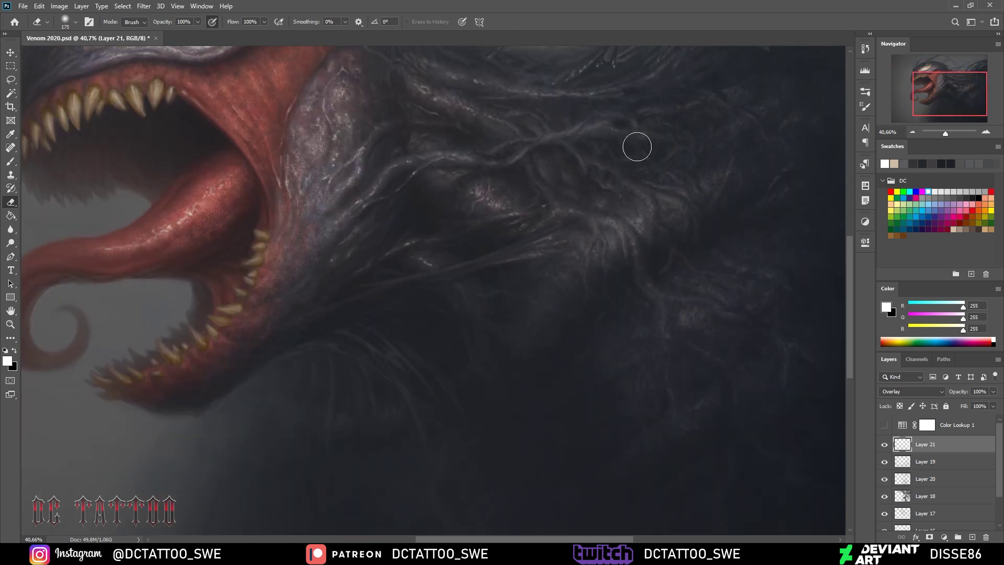
pyautogui.hotkey('ctrl', 'shift', 'alt', 'n')
pyautogui.hotkey('ctrl', '[')
# Set Layer 22 to Multiply and paint deep blue head shadows, alternating brush and eraser
pyautogui.press('b')
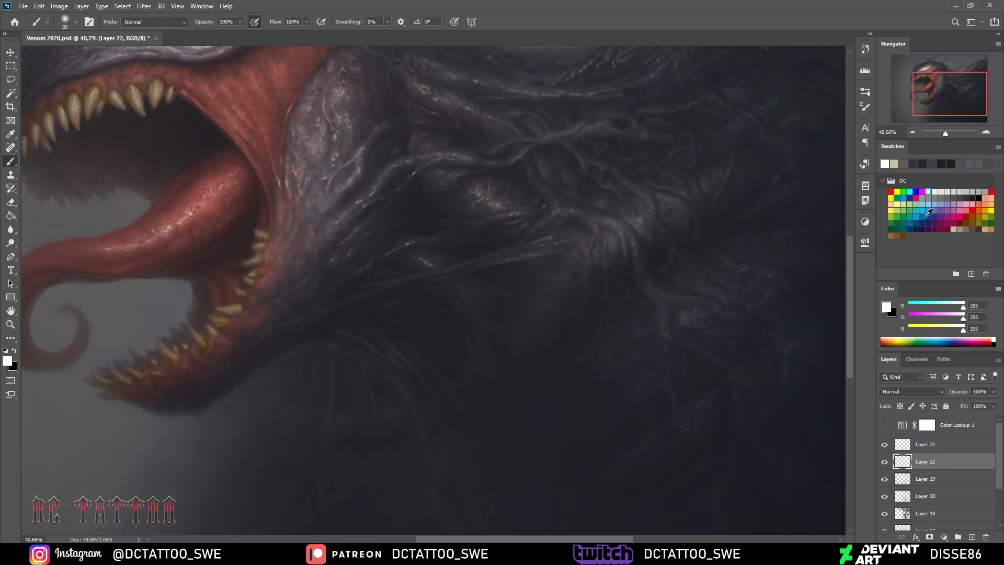
pyautogui.click(921, 216)
pyautogui.scroll(3, 461, 181)
pyautogui.hscroll(-3, 462, 181)
pyautogui.click(912, 391)
pyautogui.click(899, 313)
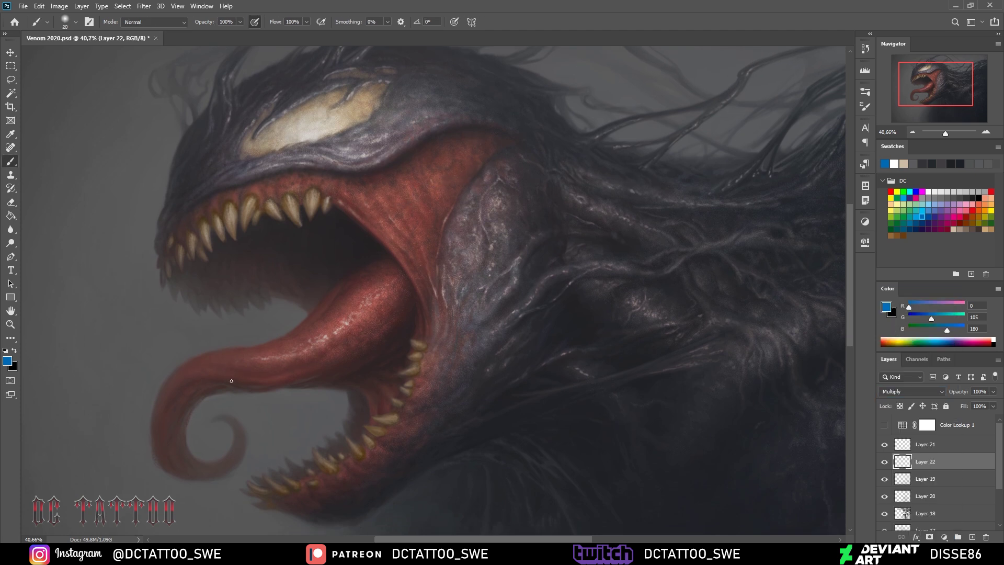
pyautogui.press('e')
pyautogui.press('b')
pyautogui.press('e')
pyautogui.press('b')
pyautogui.press(']')
pyautogui.press(']')
pyautogui.press(']')
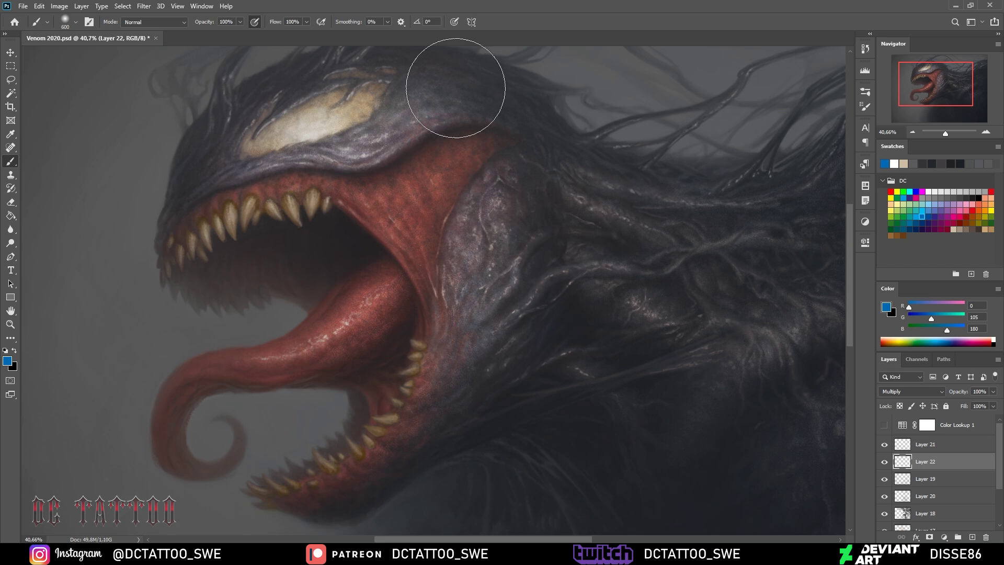
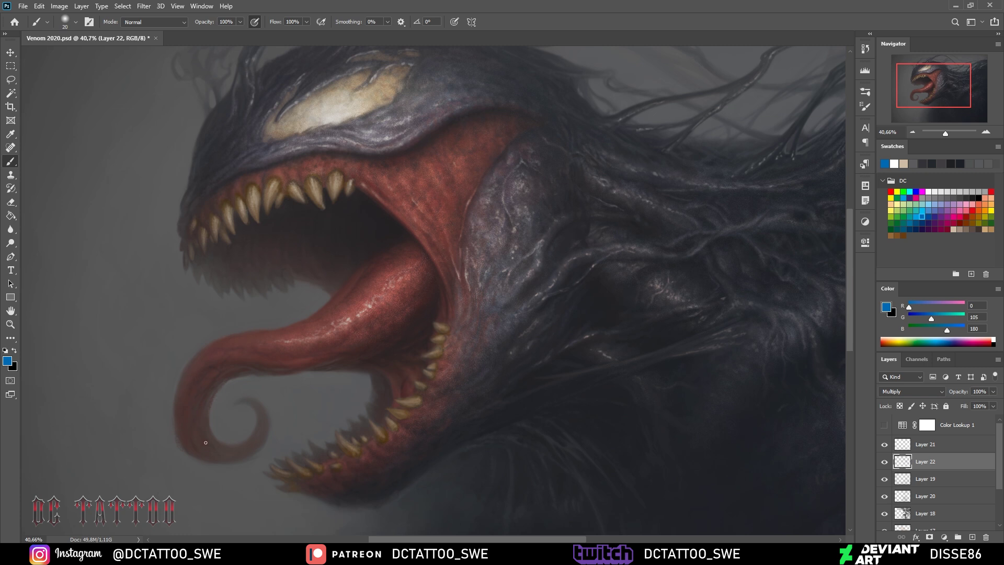
# Briefly switch to the Eraser, then flip the canvas horizontally so Venom faces right
pyautogui.press('e')
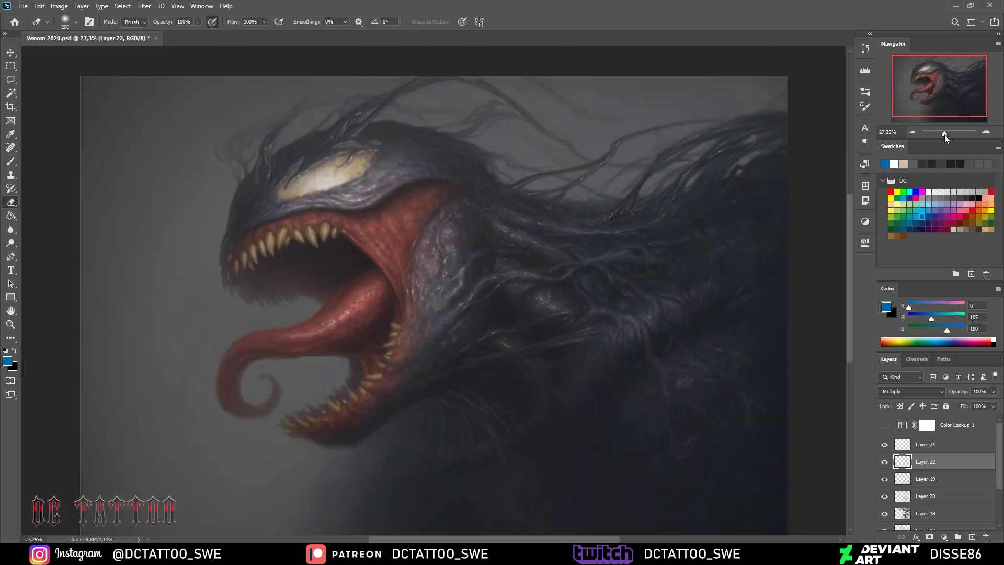
pyautogui.press('e')
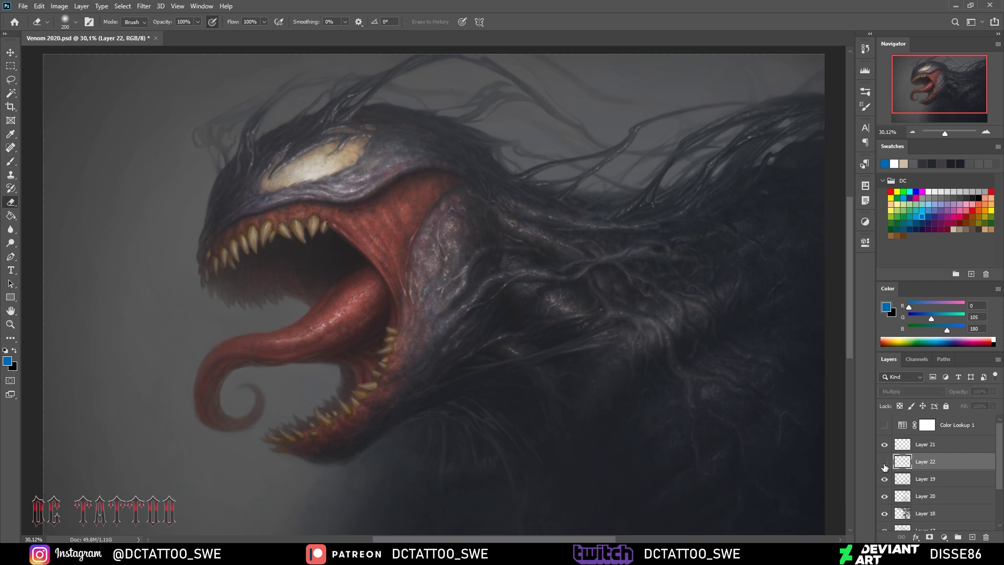
pyautogui.hotkey('ctrl', 'shift', 'h')
pyautogui.press('b')
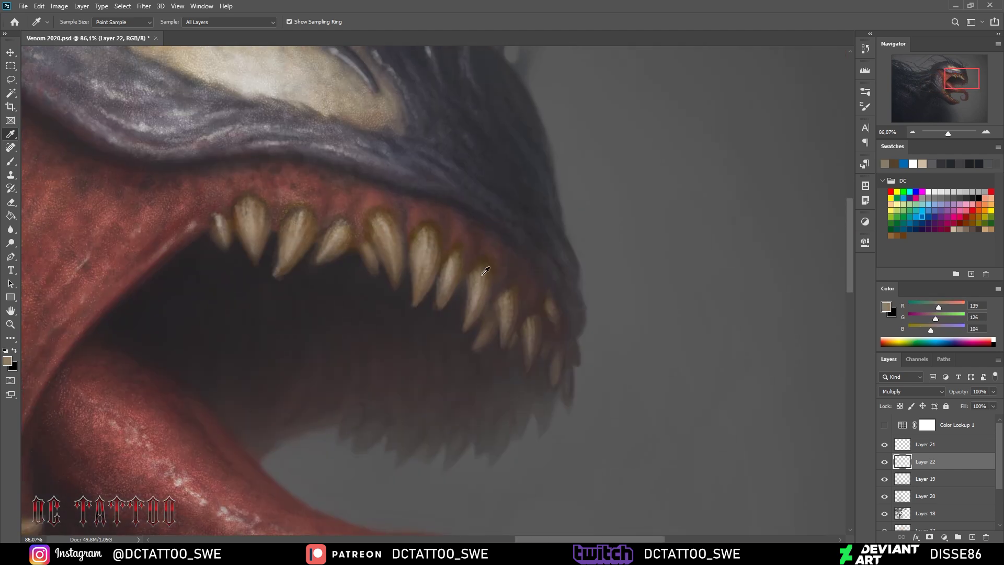
# Add a new empty layer and sample brown and beige tooth tones while resizing the brush
pyautogui.hotkey('ctrl', 'shift', 'alt', 'n')
pyautogui.keyDown('alt'); pyautogui.click(534, 325); pyautogui.keyUp('alt')
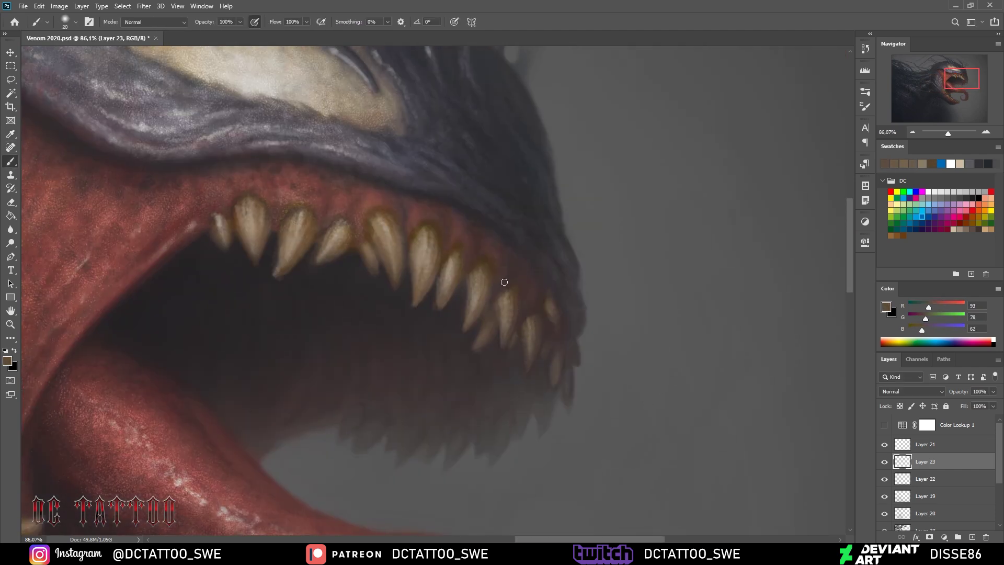
pyautogui.keyDown('alt'); pyautogui.click(481, 327); pyautogui.keyUp('alt')
pyautogui.press(']')
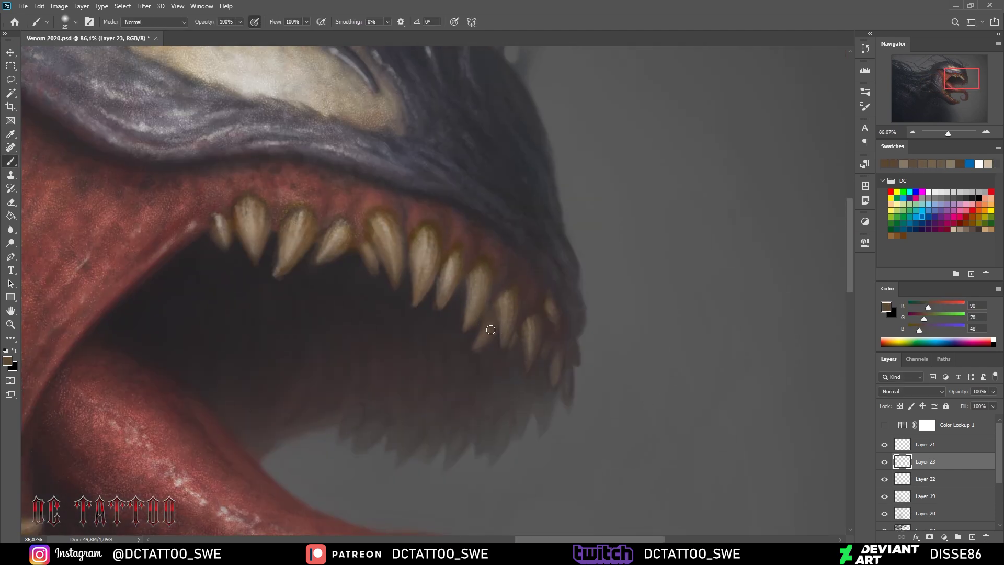
pyautogui.keyDown('alt'); pyautogui.click(509, 287); pyautogui.keyUp('alt')
pyautogui.press('[')
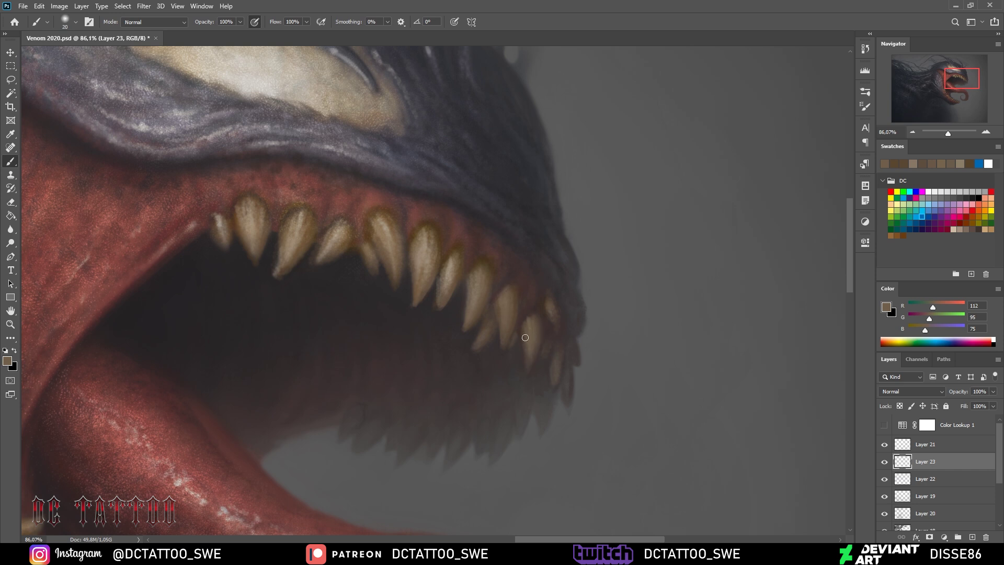
pyautogui.press('[')
# Sample a light fang colour and paint a highlight stroke on a centre tooth
pyautogui.keyDown('alt'); pyautogui.click(539, 313); pyautogui.keyUp('alt')
pyautogui.press(']')
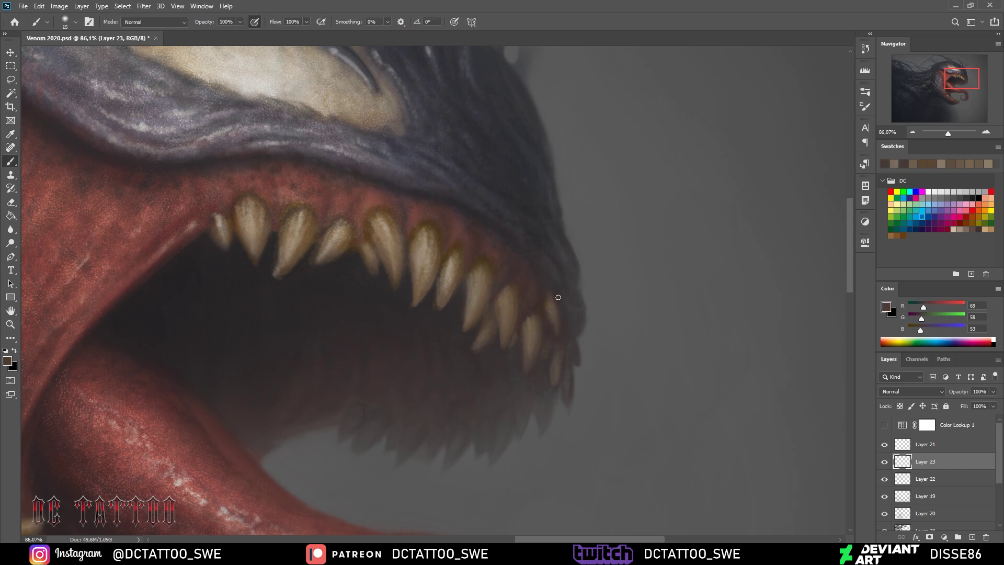
pyautogui.keyDown('alt'); pyautogui.click(547, 361); pyautogui.keyUp('alt')
pyautogui.keyDown('alt'); pyautogui.click(527, 323); pyautogui.keyUp('alt')
pyautogui.press('[')
pyautogui.press('[')
pyautogui.moveTo(530, 338); pyautogui.dragTo(527, 323)
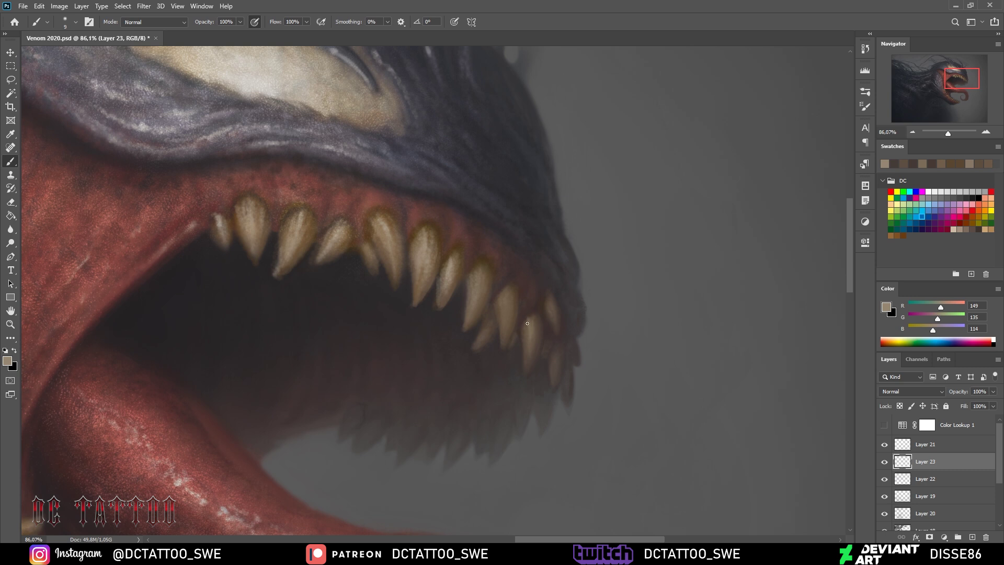
# Sample dark, mid and light tooth tones and shrink the brush to a fine size
pyautogui.keyDown('alt'); pyautogui.click(511, 319); pyautogui.keyUp('alt')
pyautogui.press('[')
pyautogui.press('[')
pyautogui.press('[')
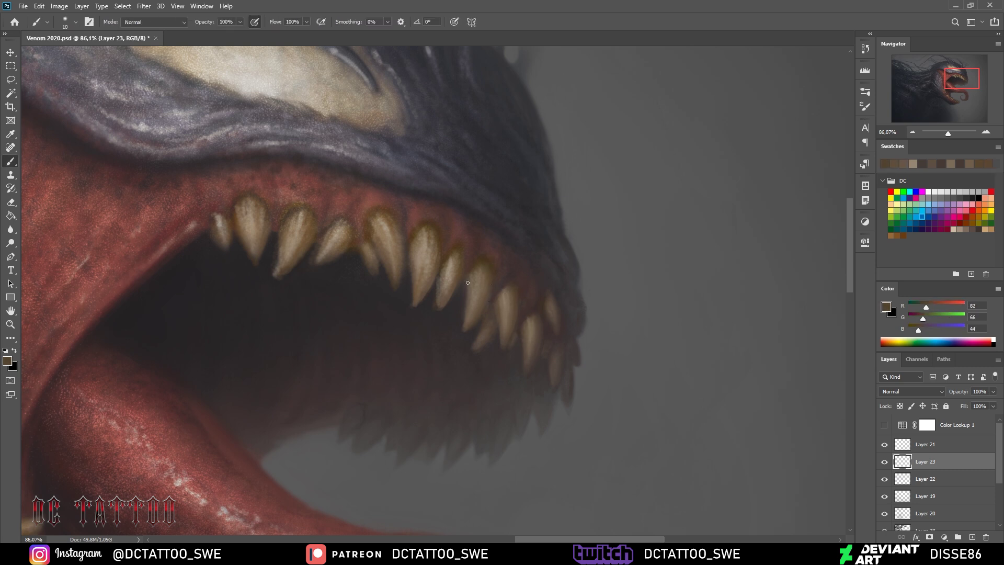
pyautogui.press('[')
pyautogui.keyDown('alt'); pyautogui.click(441, 290); pyautogui.keyUp('alt')
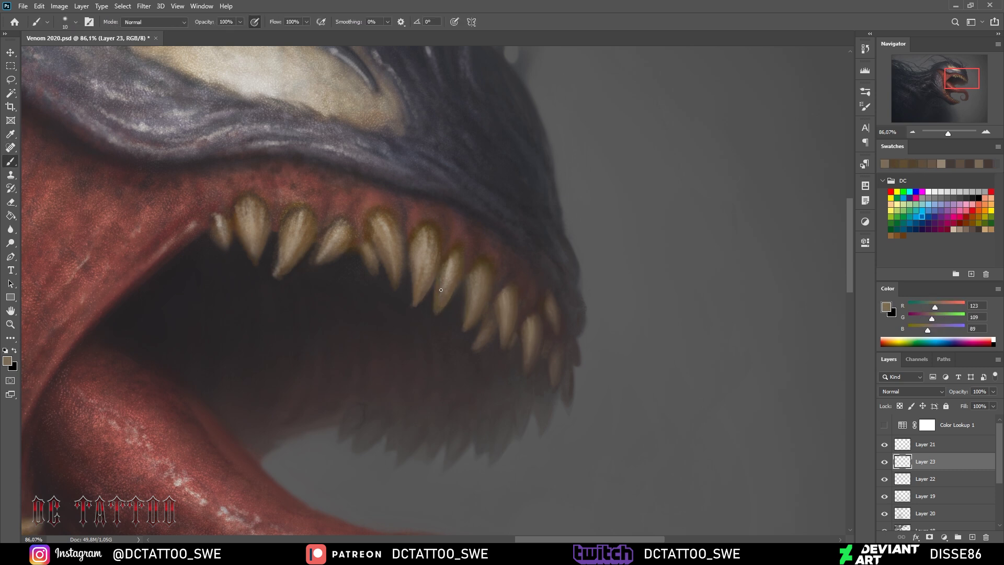
pyautogui.press('[')
pyautogui.press('[')
pyautogui.press('[')
pyautogui.keyDown('alt'); pyautogui.click(423, 233); pyautogui.keyUp('alt')
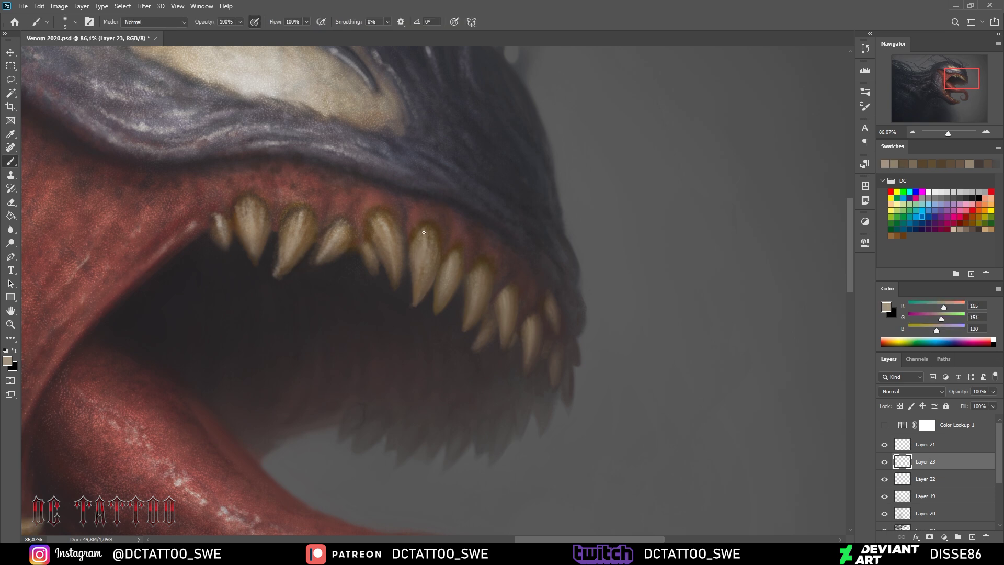
pyautogui.keyDown('alt'); pyautogui.click(418, 290); pyautogui.keyUp('alt')
pyautogui.press(']')
# Paint fine brown strokes on the fang tip with a small brush
pyautogui.keyDown('alt'); pyautogui.click(432, 271); pyautogui.keyUp('alt')
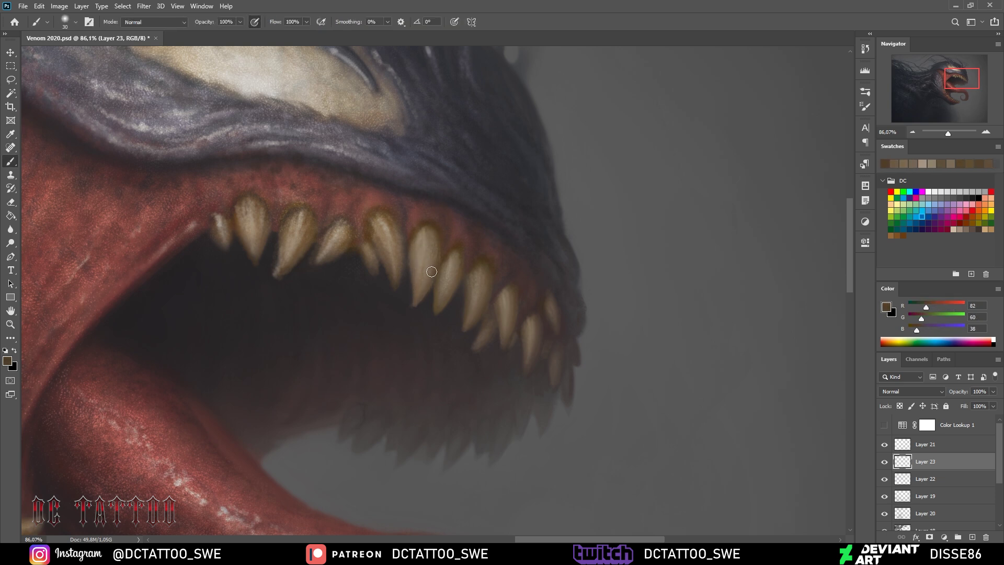
pyautogui.press('[')
pyautogui.press('[')
pyautogui.press('[')
pyautogui.keyDown('alt'); pyautogui.click(483, 320); pyautogui.keyUp('alt')
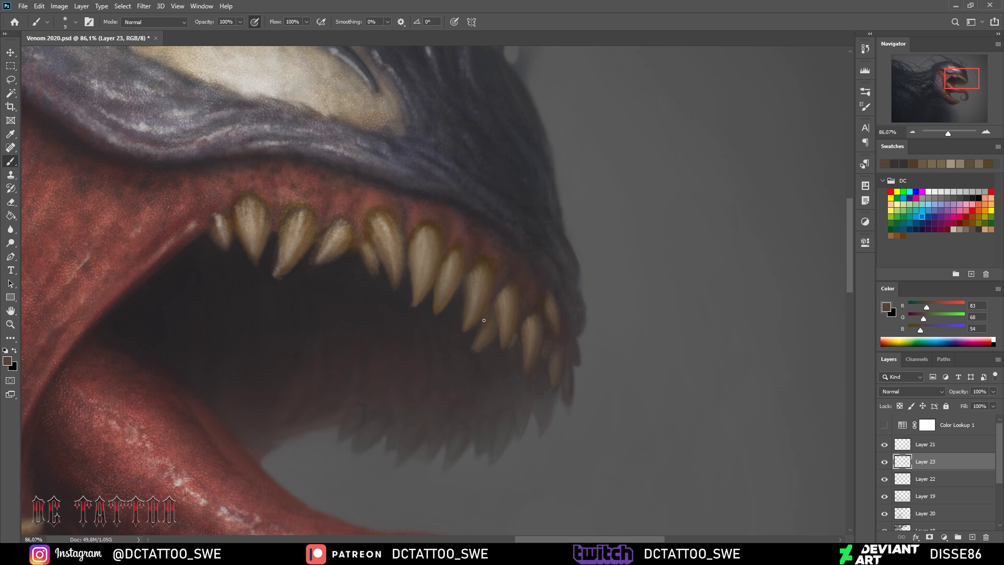
pyautogui.keyDown('alt'); pyautogui.click(488, 261); pyautogui.keyUp('alt')
pyautogui.press('[')
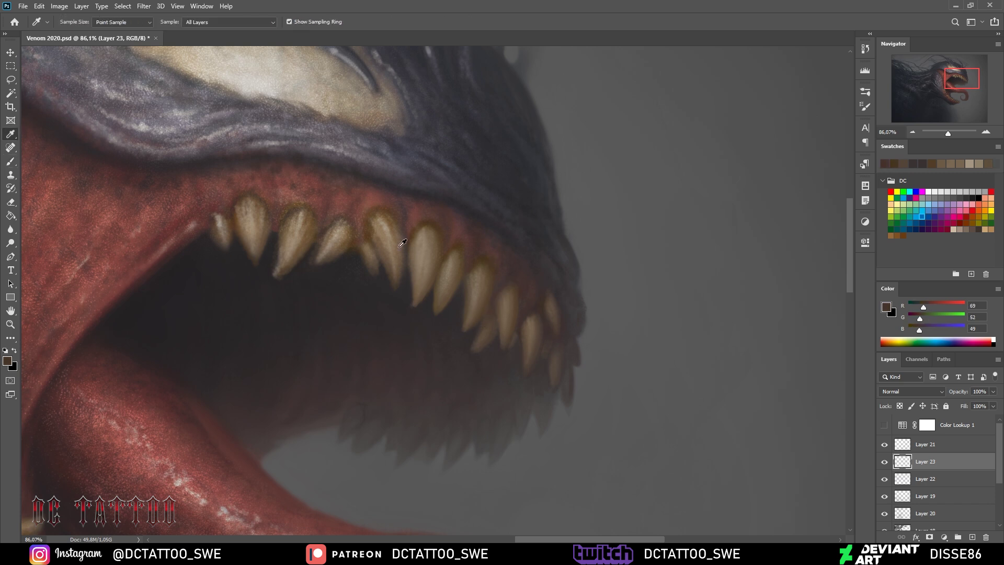
pyautogui.keyDown('alt'); pyautogui.click(402, 272); pyautogui.keyUp('alt')
pyautogui.moveTo(403, 266); pyautogui.dragTo(395, 297)
pyautogui.press('[')
pyautogui.press('[')
pyautogui.press('[')
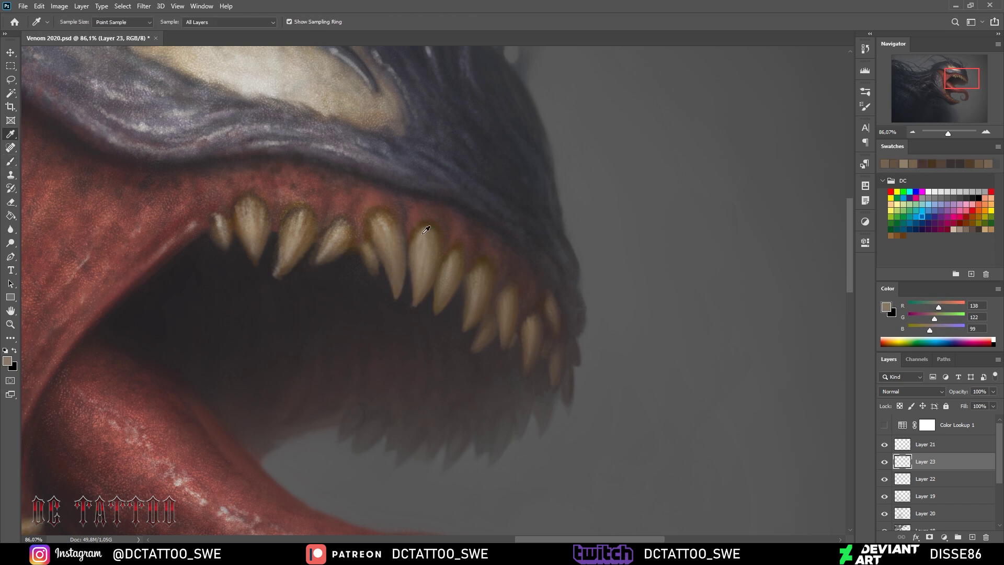
pyautogui.keyDown('alt'); pyautogui.click(390, 251); pyautogui.keyUp('alt')
pyautogui.moveTo(382, 238); pyautogui.dragTo(390, 280)
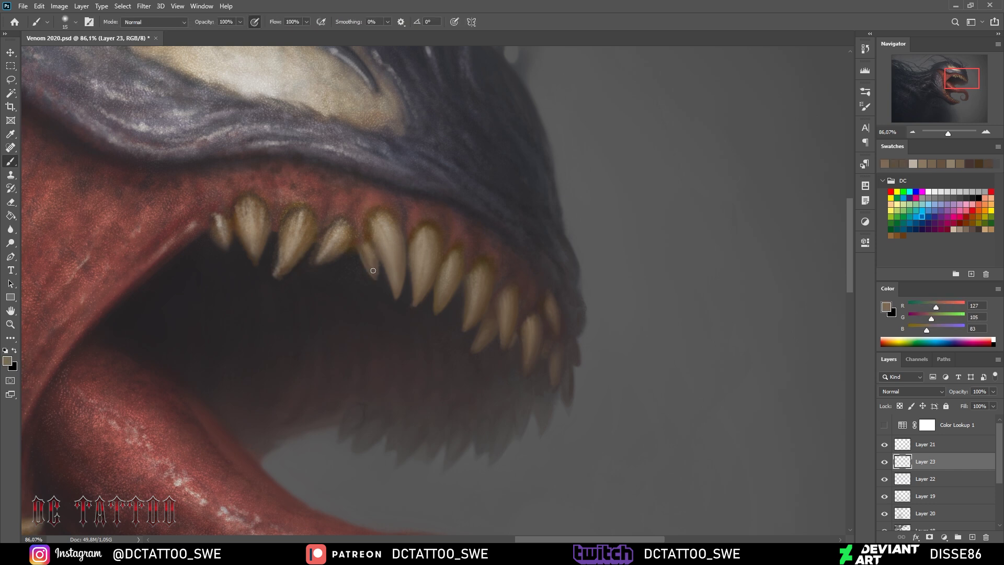
# Enlarge the brush and sample light fang tones and a pale highlight colour
pyautogui.press(']')
pyautogui.press(']')
pyautogui.press(']')
pyautogui.keyDown('alt'); pyautogui.click(394, 241); pyautogui.keyUp('alt')
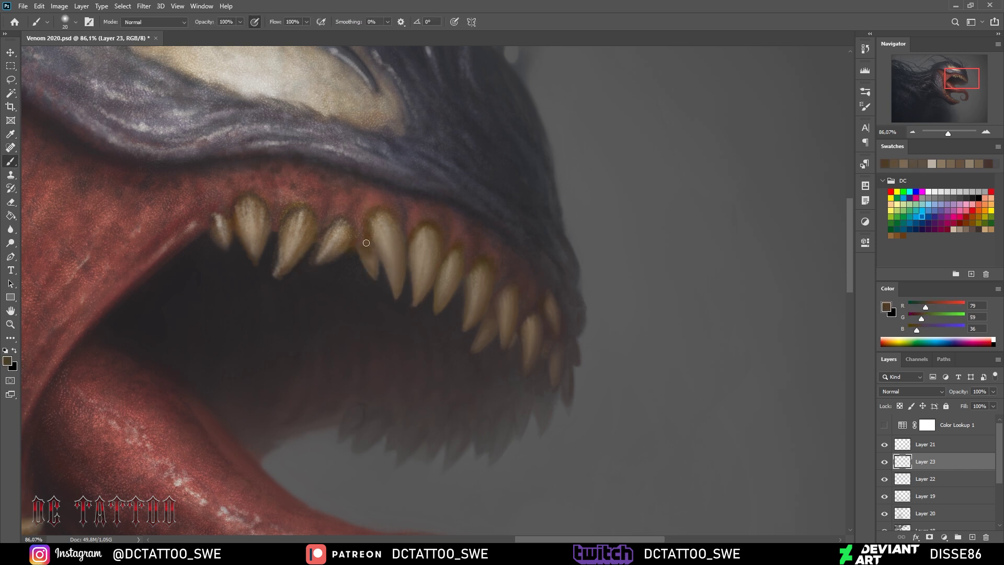
pyautogui.keyDown('alt'); pyautogui.click(374, 272); pyautogui.keyUp('alt')
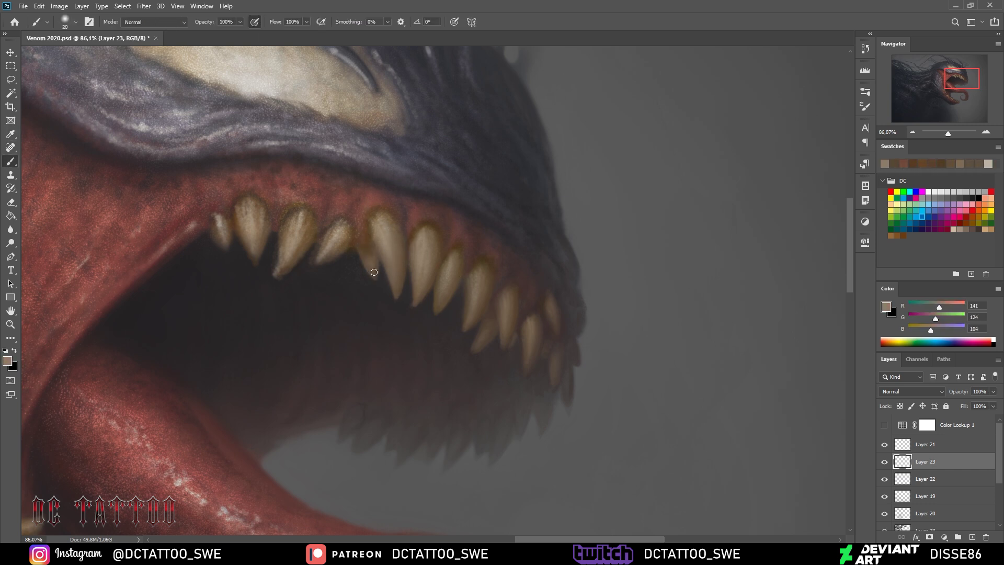
pyautogui.keyDown('alt'); pyautogui.click(374, 249); pyautogui.keyUp('alt')
pyautogui.press(']')
pyautogui.press(']')
pyautogui.keyDown('alt'); pyautogui.click(318, 255); pyautogui.keyUp('alt')
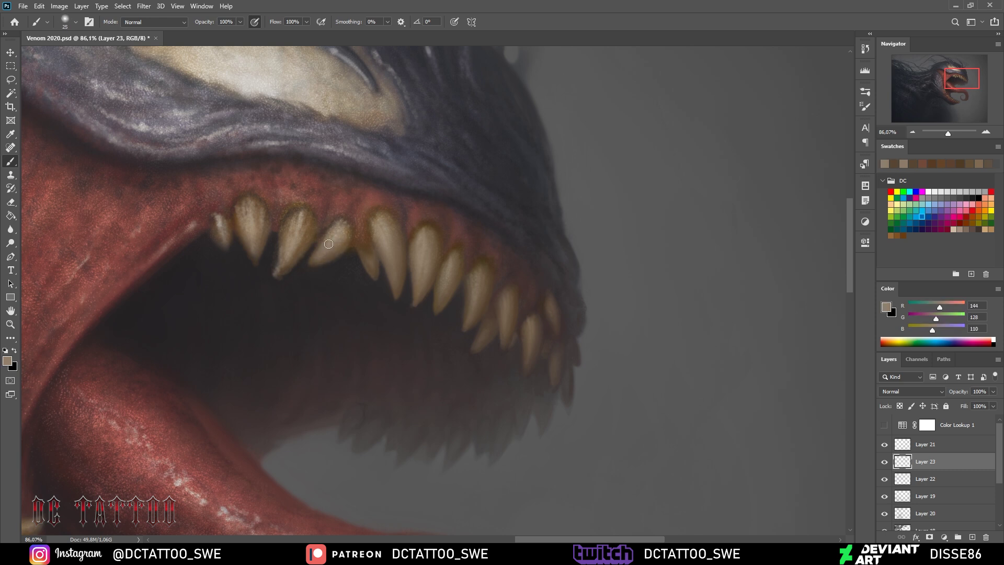
pyautogui.keyDown('alt'); pyautogui.click(314, 235); pyautogui.keyUp('alt')
# Lighten and reshape the left fang with broad pale strokes
pyautogui.moveTo(276, 247); pyautogui.dragTo(276, 272)
pyautogui.press(']')
pyautogui.press(']')
pyautogui.press(']')
pyautogui.moveTo(317, 215); pyautogui.dragTo(280, 270)
pyautogui.keyDown('alt'); pyautogui.click(293, 230); pyautogui.keyUp('alt')
pyautogui.moveTo(342, 224); pyautogui.dragTo(327, 246)
# Move Layer 23 above Layer 21 and return to painting on Layer 23
pyautogui.keyDown('alt'); pyautogui.click(380, 208); pyautogui.keyUp('alt')
pyautogui.press('[')
pyautogui.press('[')
pyautogui.keyDown('alt'); pyautogui.click(361, 243); pyautogui.keyUp('alt')
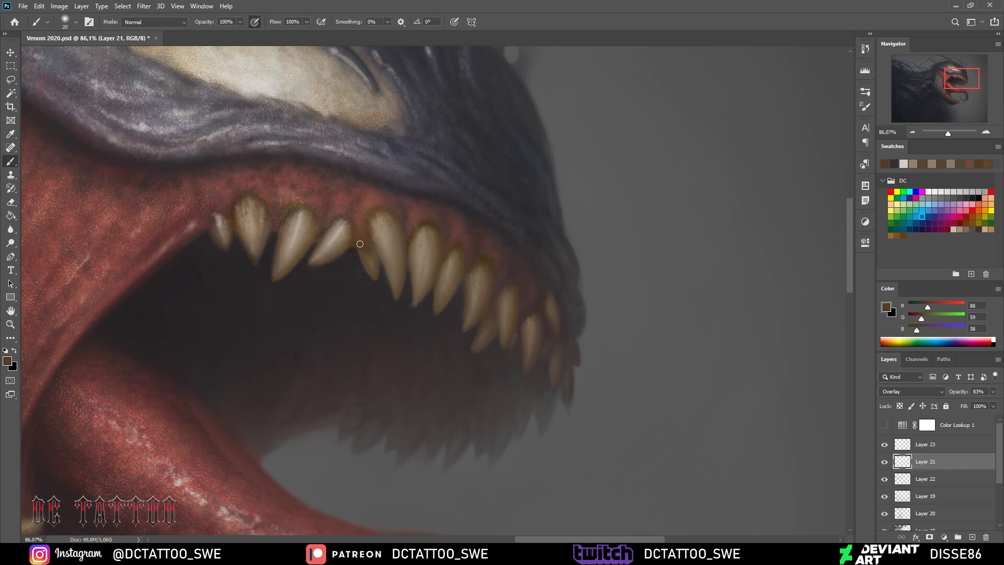
pyautogui.click(891, 445)
pyautogui.hotkey('ctrl', '[')
pyautogui.hotkey('alt', ']')
pyautogui.keyDown('alt'); pyautogui.click(353, 267); pyautogui.keyUp('alt')
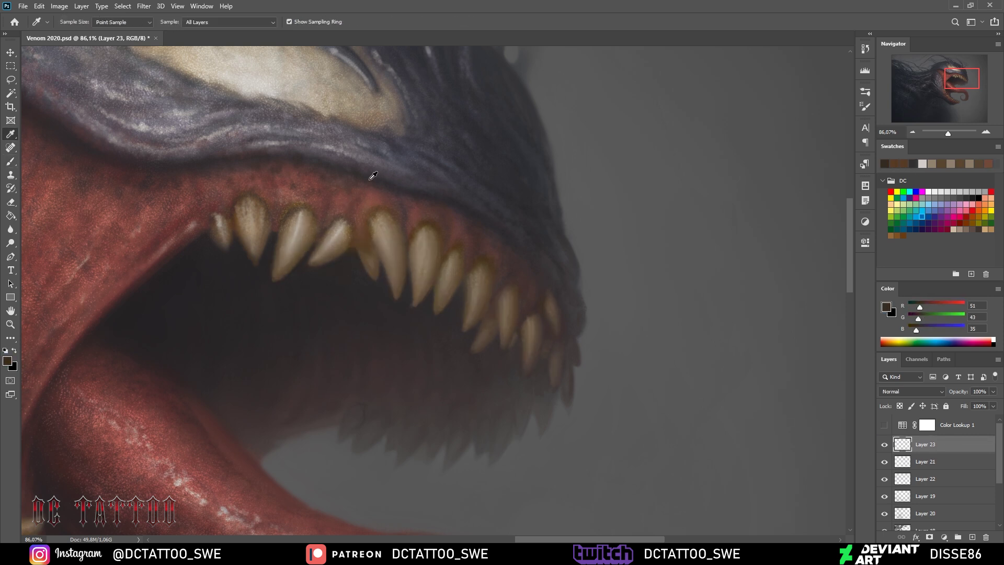
# Sample near-black skin and reddish gum tones, shrinking the brush to size 10
pyautogui.keyDown('alt'); pyautogui.click(366, 243); pyautogui.keyUp('alt')
pyautogui.press('[')
pyautogui.press('[')
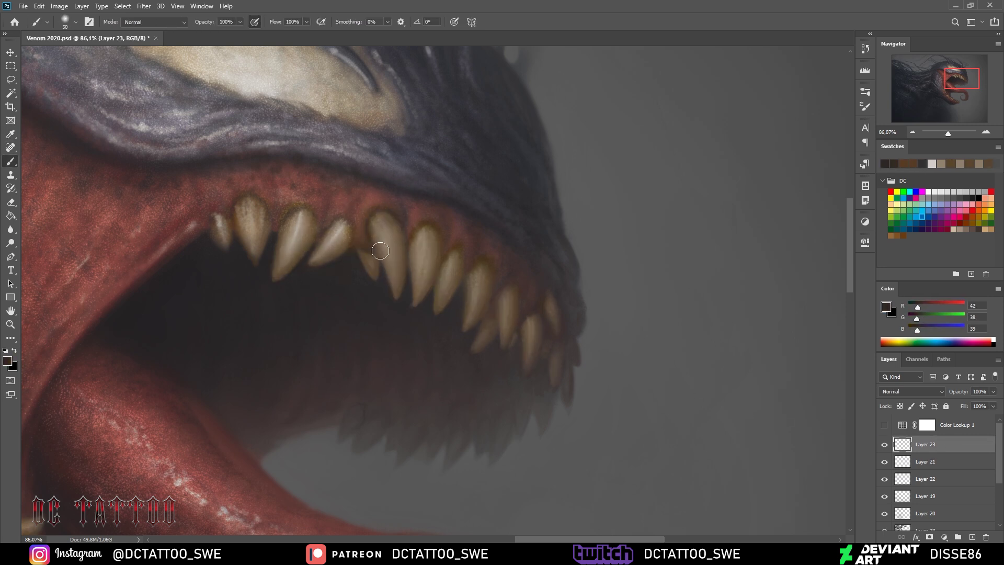
pyautogui.press('[')
pyautogui.keyDown('alt'); pyautogui.click(446, 257); pyautogui.keyUp('alt')
pyautogui.keyDown('alt'); pyautogui.click(429, 212); pyautogui.keyUp('alt')
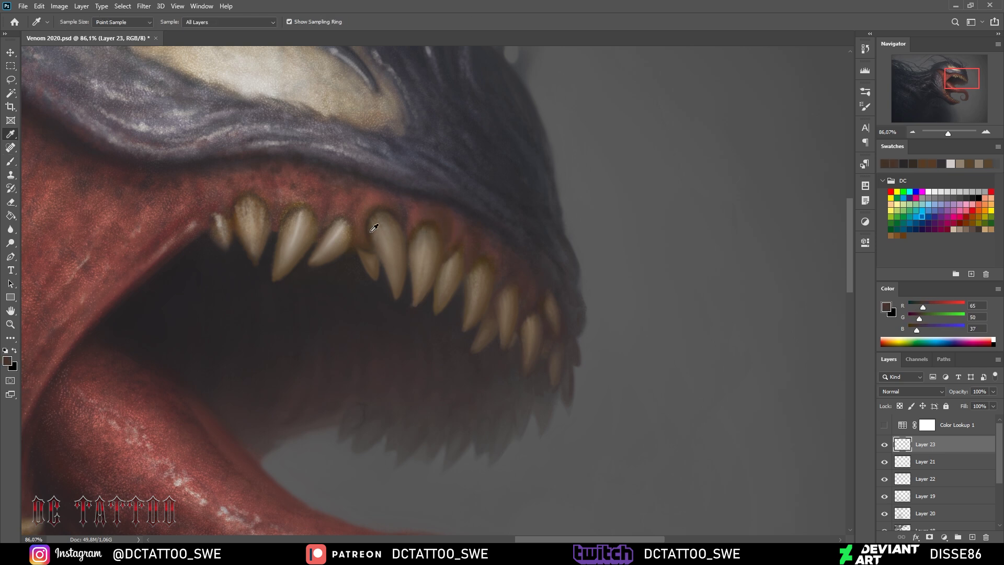
pyautogui.keyDown('alt'); pyautogui.click(396, 215); pyautogui.keyUp('alt')
pyautogui.keyDown('alt'); pyautogui.click(363, 228); pyautogui.keyUp('alt')
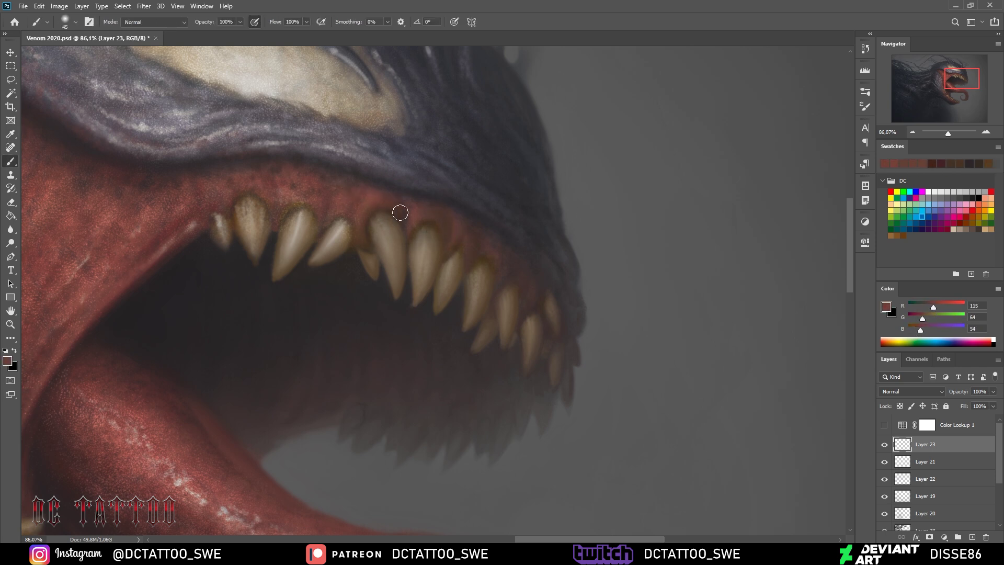
pyautogui.keyDown('alt'); pyautogui.click(483, 235); pyautogui.keyUp('alt')
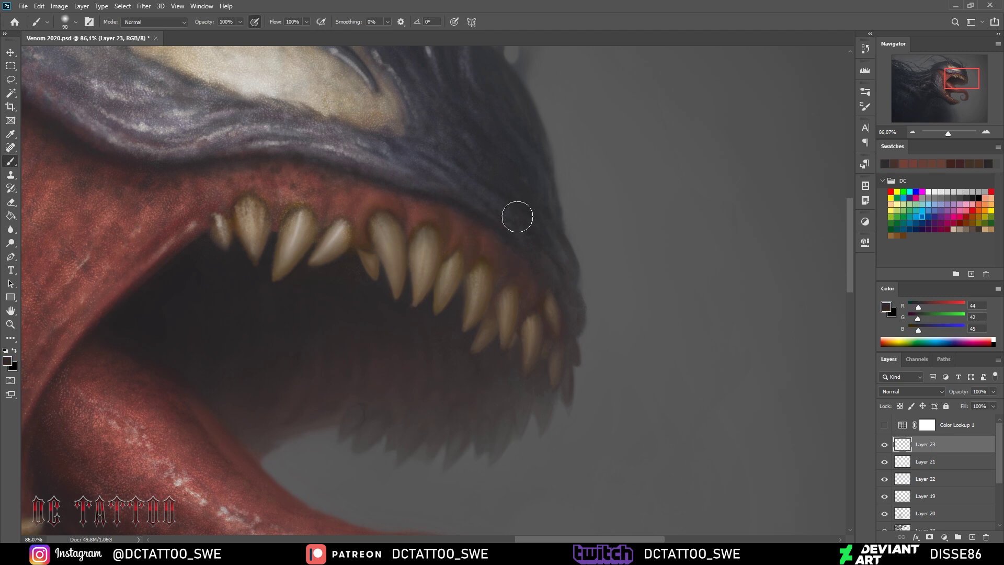
pyautogui.keyDown('alt'); pyautogui.click(376, 218); pyautogui.keyUp('alt')
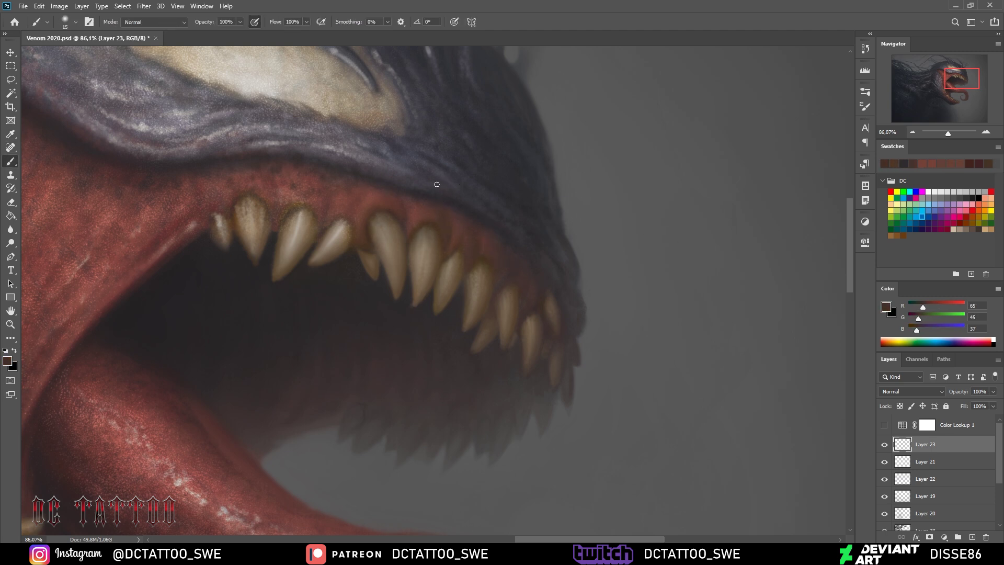
pyautogui.press('[')
pyautogui.press('[')
pyautogui.press('[')
# Sample beige tooth colours and lighten the small left tooth
pyautogui.keyDown('alt'); pyautogui.click(340, 230); pyautogui.keyUp('alt')
pyautogui.press(']')
pyautogui.press(']')
pyautogui.press(']')
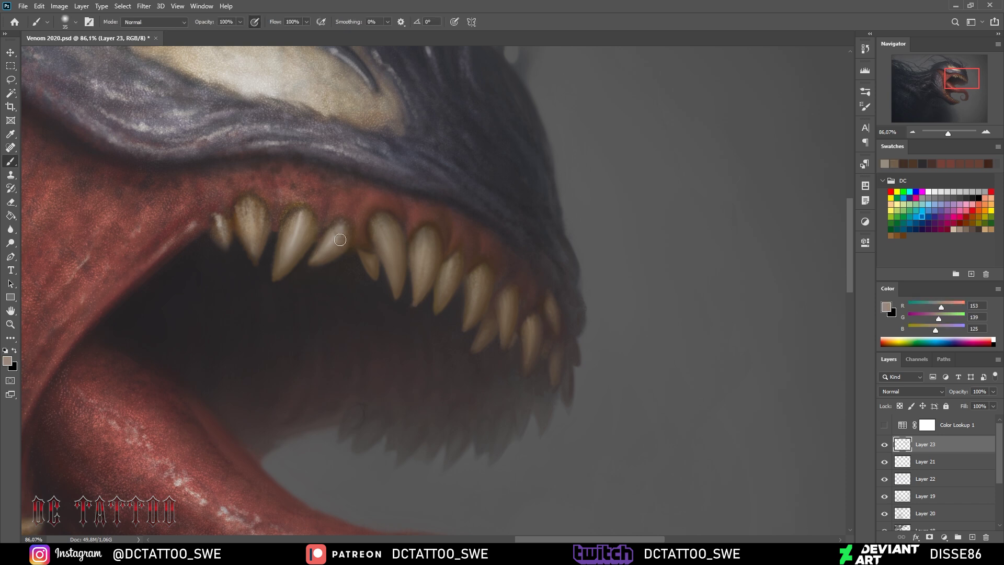
pyautogui.keyDown('alt'); pyautogui.click(253, 252); pyautogui.keyUp('alt')
pyautogui.press('[')
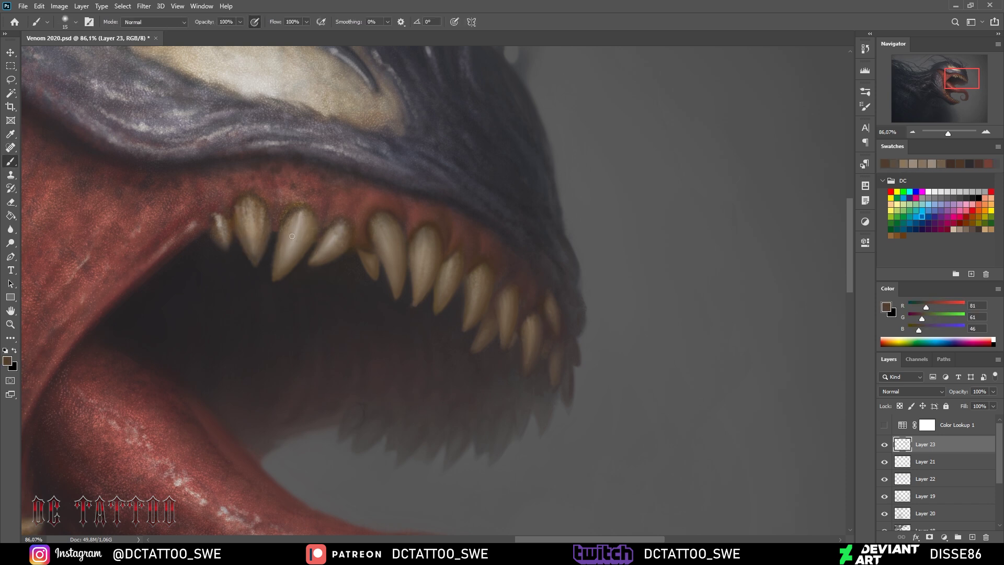
pyautogui.keyDown('alt'); pyautogui.click(256, 246); pyautogui.keyUp('alt')
pyautogui.press('[')
pyautogui.press('[')
pyautogui.press('[')
pyautogui.keyDown('alt'); pyautogui.click(251, 201); pyautogui.keyUp('alt')
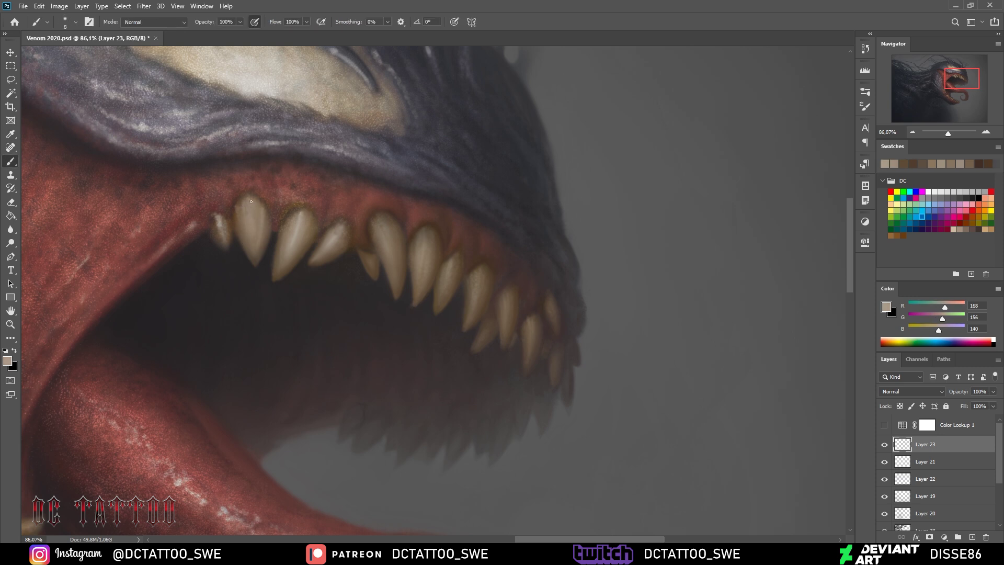
pyautogui.moveTo(224, 232); pyautogui.dragTo(215, 219)
# Paint a light highlight on an upper tooth using a sampled pale tooth colour
pyautogui.keyDown('alt'); pyautogui.click(229, 128); pyautogui.keyUp('alt')
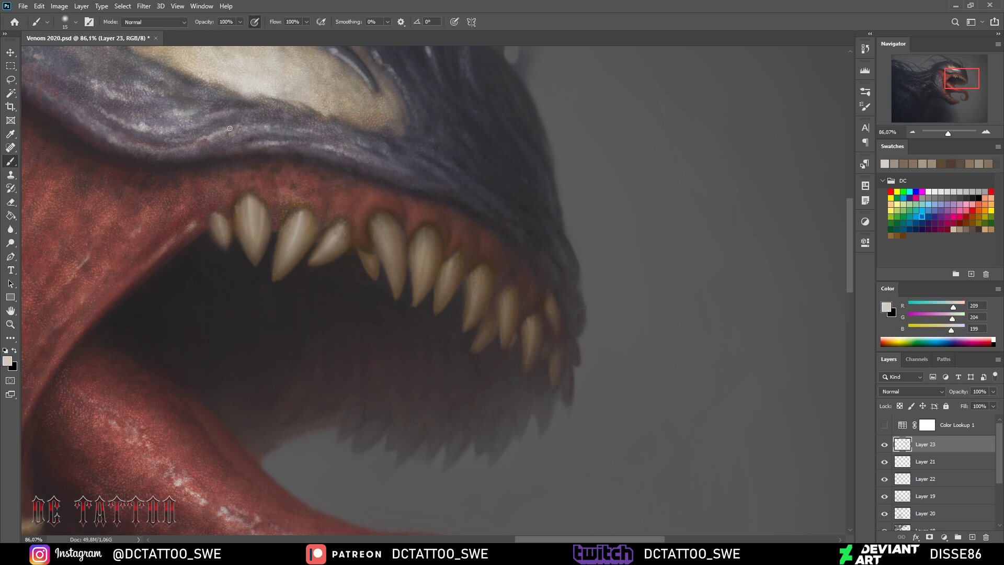
pyautogui.press(']')
pyautogui.press(']')
pyautogui.press(']')
pyautogui.keyDown('alt'); pyautogui.click(383, 232); pyautogui.keyUp('alt')
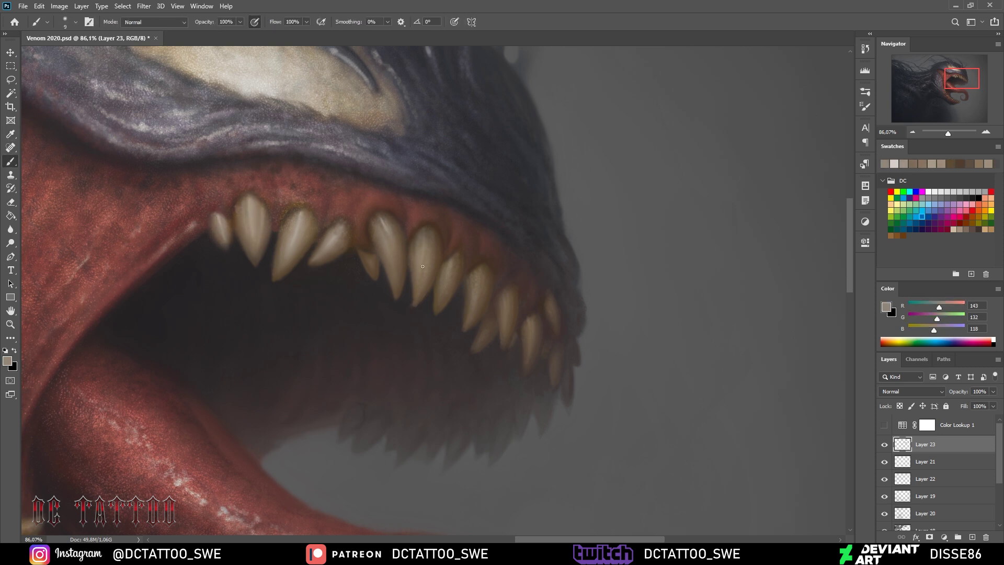
pyautogui.press('[')
pyautogui.keyDown('alt'); pyautogui.click(419, 279); pyautogui.keyUp('alt')
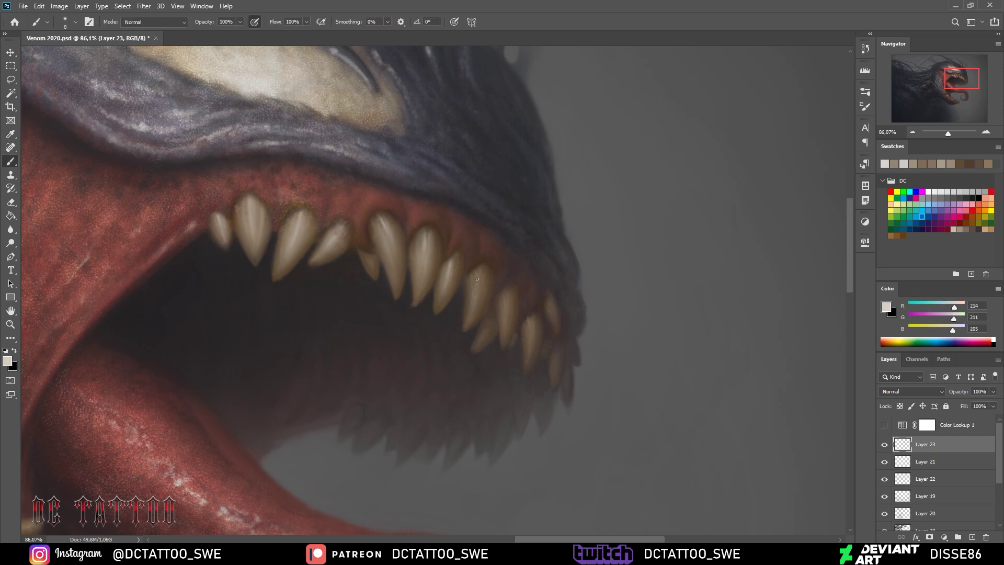
pyautogui.moveTo(478, 279); pyautogui.dragTo(478, 306)
pyautogui.keyDown('alt'); pyautogui.click(373, 234); pyautogui.keyUp('alt')
pyautogui.press(']')
pyautogui.press(']')
pyautogui.press(']')
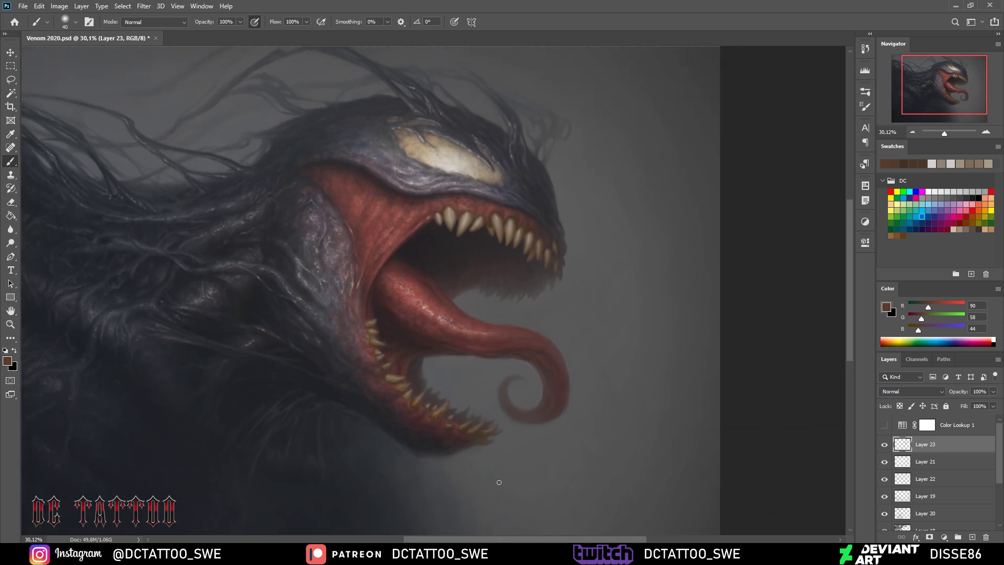
# Look over the head and sample grey tooth-shadow and background tones with a smaller brush
pyautogui.moveTo(950, 87); pyautogui.dragTo(949, 92)
pyautogui.press('[')
pyautogui.press('[')
pyautogui.press('[')
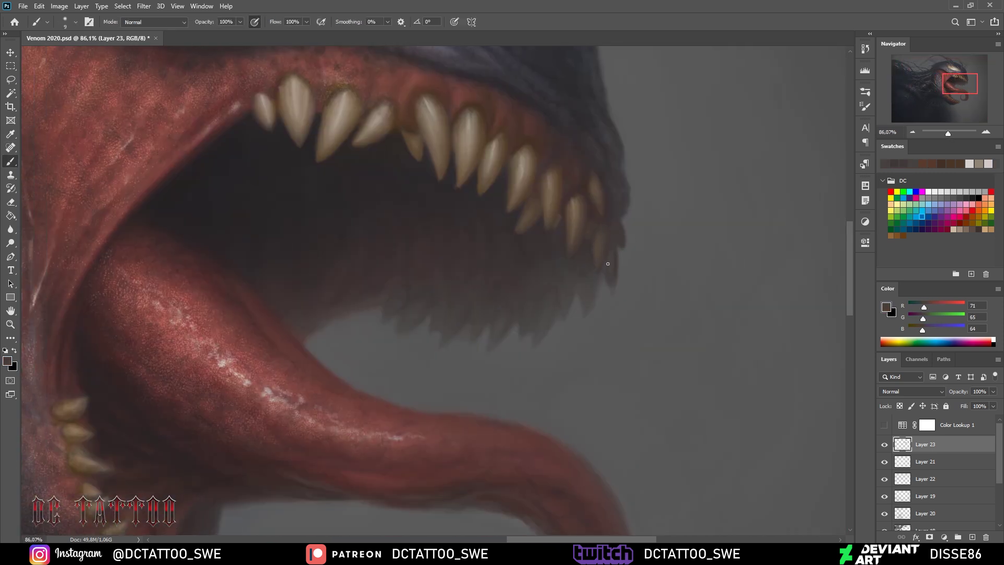
pyautogui.keyDown('alt'); pyautogui.click(614, 272); pyautogui.keyUp('alt')
pyautogui.press(']')
pyautogui.press(']')
pyautogui.press(']')
pyautogui.keyDown('alt'); pyautogui.click(561, 235); pyautogui.keyUp('alt')
pyautogui.keyDown('alt'); pyautogui.click(538, 352); pyautogui.keyUp('alt')
pyautogui.press('[')
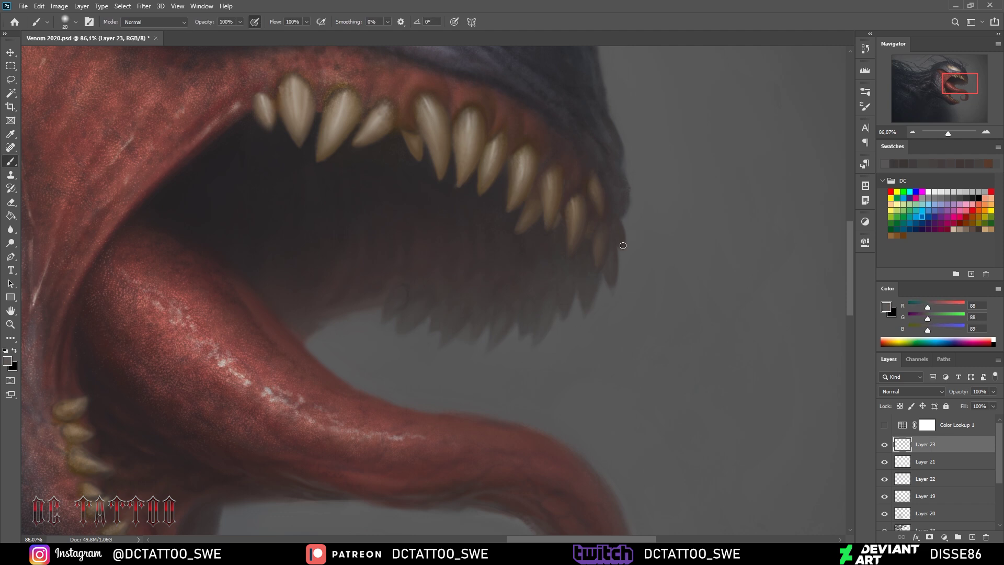
pyautogui.keyDown('alt'); pyautogui.click(535, 344); pyautogui.keyUp('alt')
pyautogui.press('[')
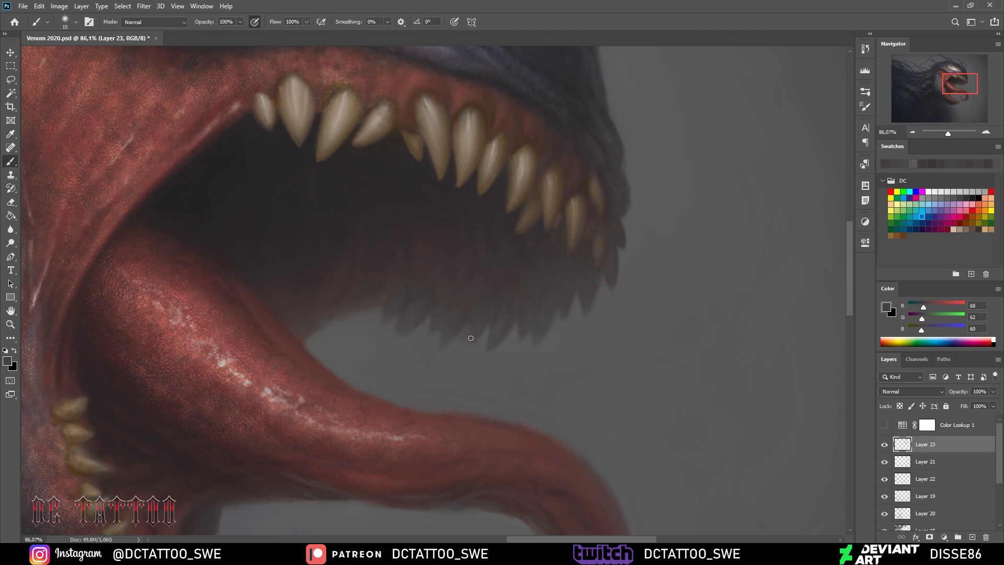
pyautogui.press('[')
# Sample the background grey and shadow grey beside the teeth, adjusting brush size
pyautogui.keyDown('alt'); pyautogui.click(393, 333); pyautogui.keyUp('alt')
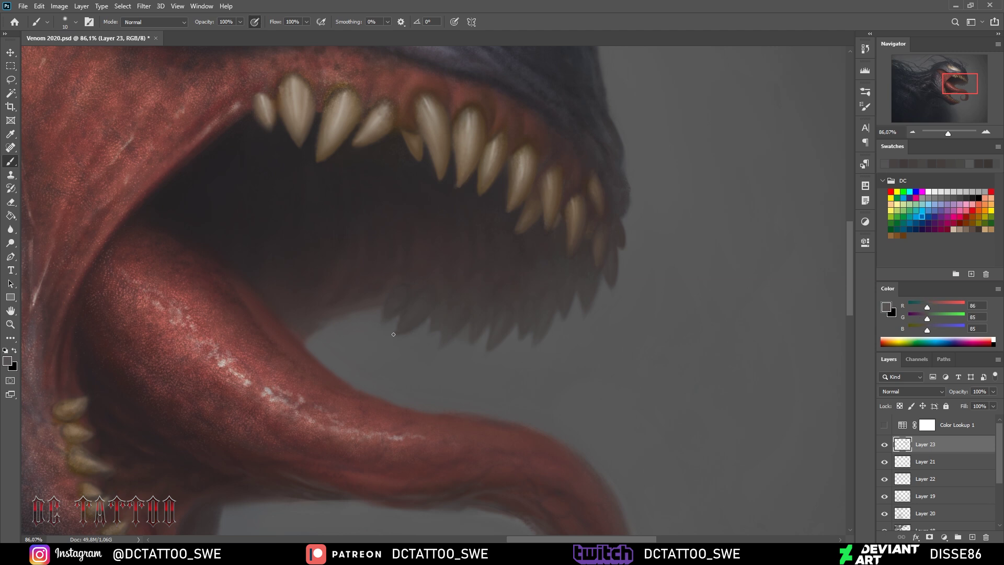
pyautogui.keyDown('alt'); pyautogui.click(401, 329); pyautogui.keyUp('alt')
pyautogui.press(']')
pyautogui.press(']')
pyautogui.press(']')
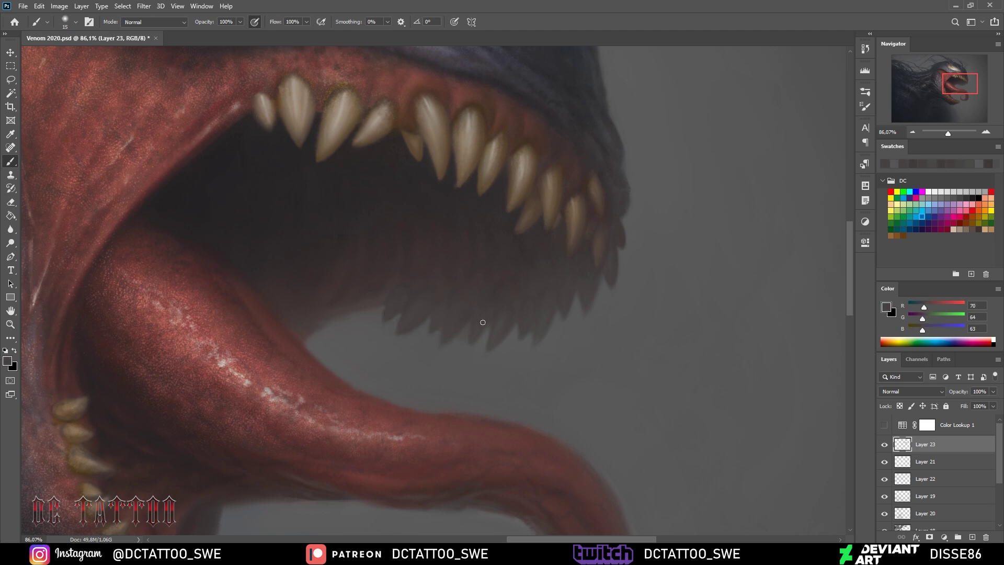
pyautogui.keyDown('alt'); pyautogui.click(453, 347); pyautogui.keyUp('alt')
pyautogui.press('[')
pyautogui.press(']')
pyautogui.press(']')
pyautogui.press(']')
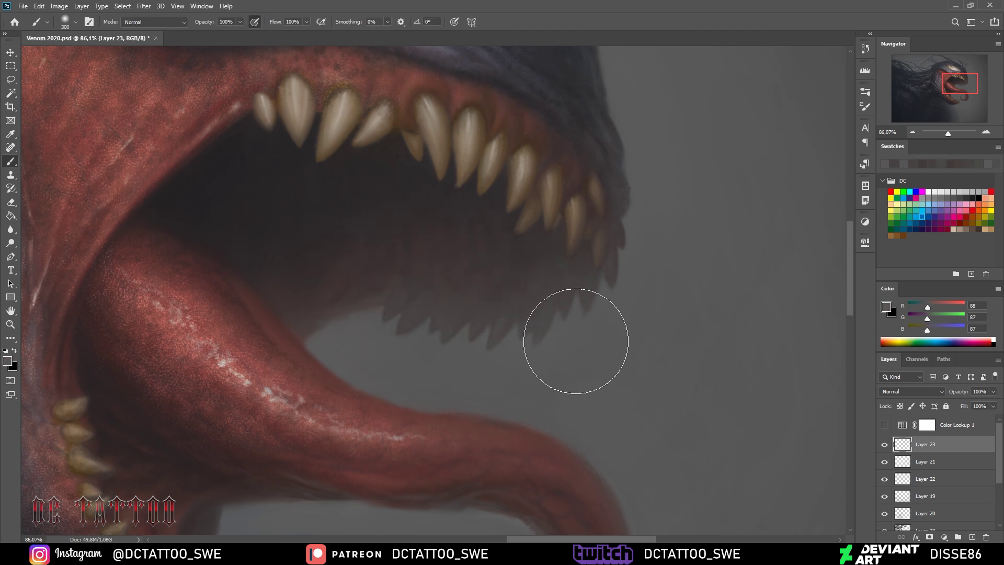
pyautogui.press('[')
pyautogui.press('[')
pyautogui.press('[')
# Sample dark mouth-interior tones and shrink the brush
pyautogui.keyDown('alt'); pyautogui.click(385, 279); pyautogui.keyUp('alt')
pyautogui.keyDown('alt'); pyautogui.click(401, 220); pyautogui.keyUp('alt')
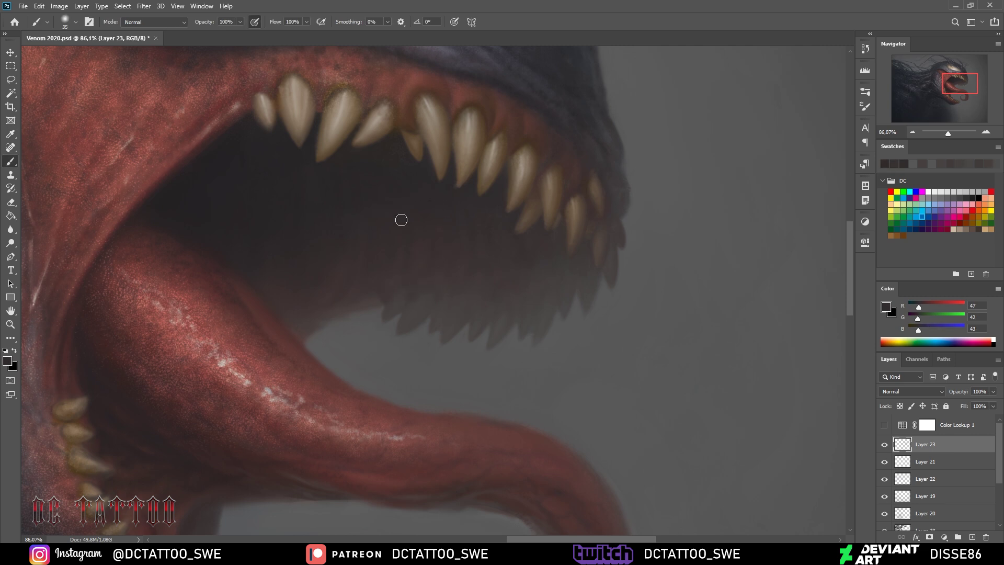
pyautogui.press('[')
pyautogui.keyDown('alt'); pyautogui.click(496, 298); pyautogui.keyUp('alt')
pyautogui.keyDown('alt'); pyautogui.click(539, 237); pyautogui.keyUp('alt')
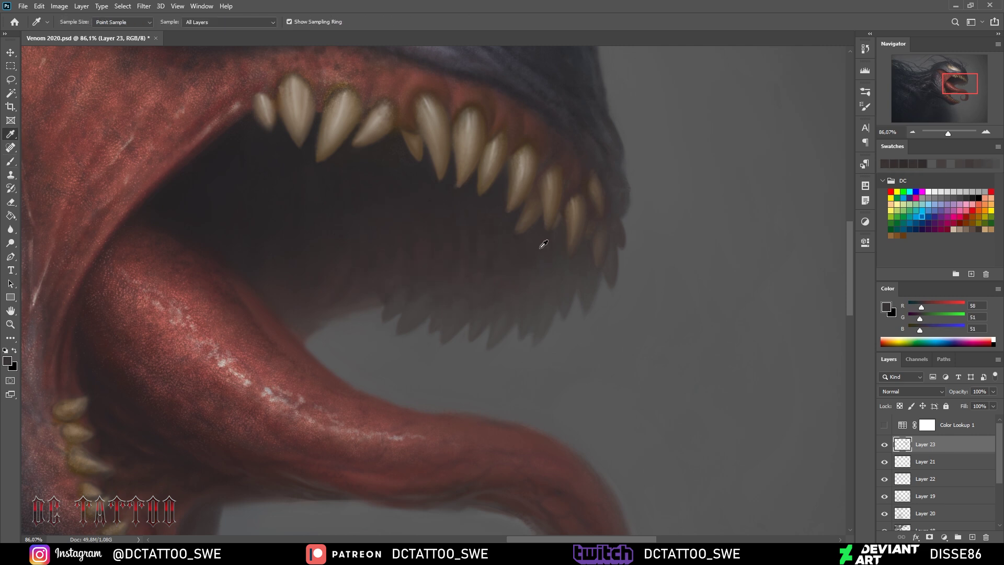
pyautogui.press('[')
pyautogui.press('[')
pyautogui.press('[')
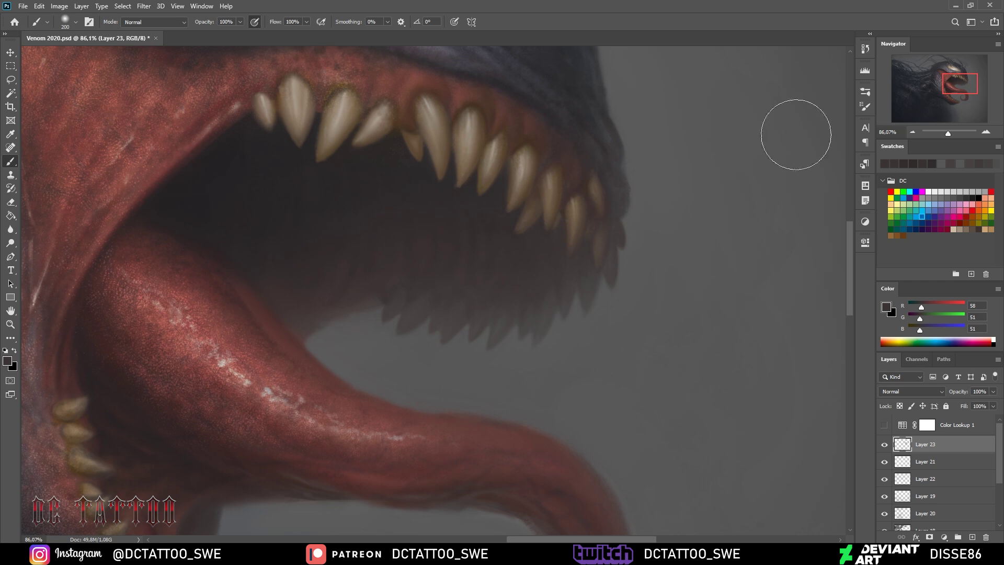
pyautogui.scroll(3, 465, 211)
# Sample gum browns and reds plus a near-black, resizing the brush for detail
pyautogui.keyDown('alt'); pyautogui.click(466, 211); pyautogui.keyUp('alt')
pyautogui.press(']')
pyautogui.press(']')
pyautogui.press(']')
pyautogui.press(']')
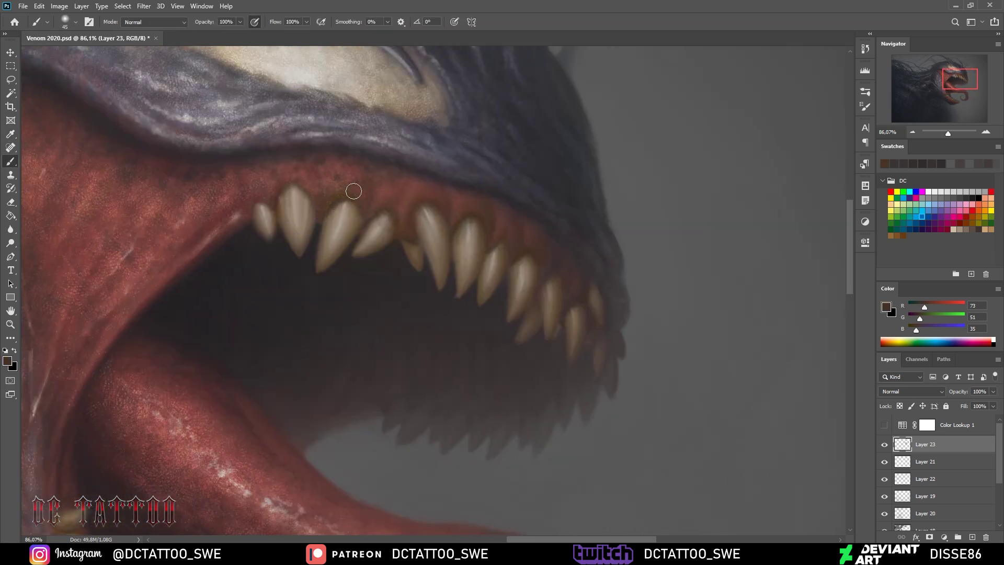
pyautogui.keyDown('alt'); pyautogui.click(238, 211); pyautogui.keyUp('alt')
pyautogui.press(']')
pyautogui.press(']')
pyautogui.press(']')
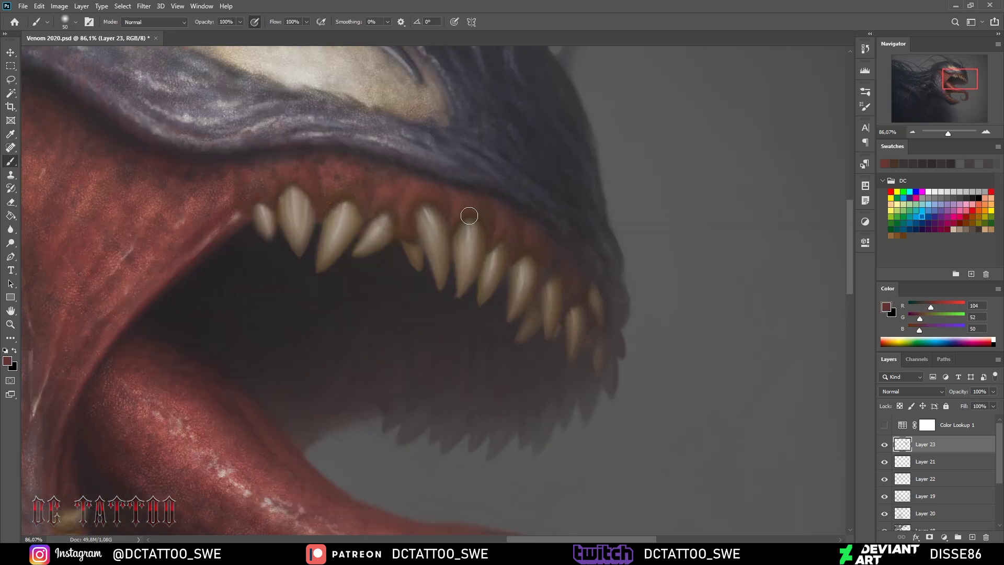
pyautogui.press(']')
pyautogui.press(']')
pyautogui.press(']')
pyautogui.keyDown('alt'); pyautogui.click(313, 165); pyautogui.keyUp('alt')
pyautogui.press('[')
pyautogui.press('[')
pyautogui.press('[')
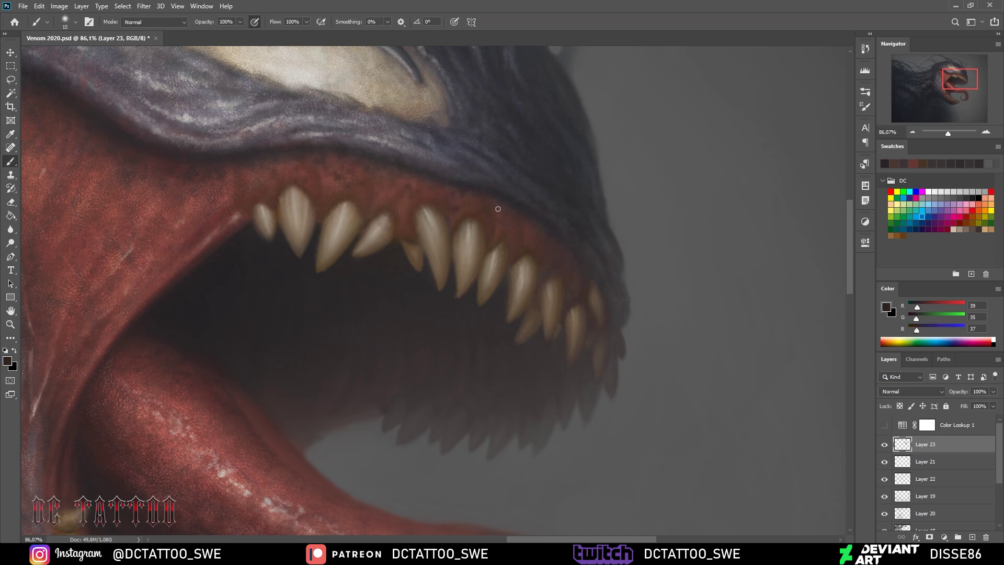
pyautogui.press('[')
pyautogui.press('[')
pyautogui.keyDown('alt'); pyautogui.click(448, 191); pyautogui.keyUp('alt')
# Pan to the mouth corner and brighten the highlight along the inner lip edge
pyautogui.moveTo(239, 190); pyautogui.dragTo(483, 278)
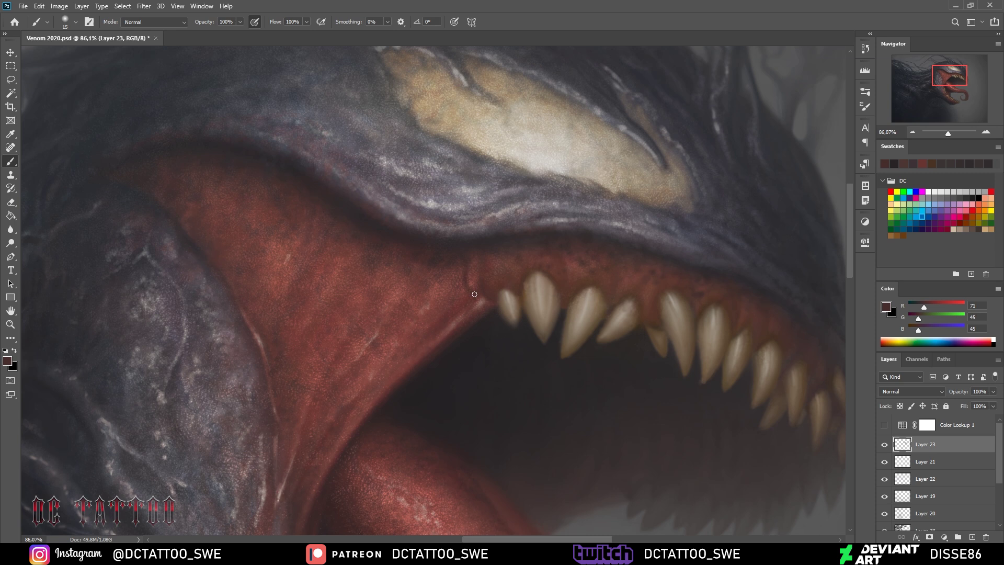
pyautogui.press(']')
pyautogui.press(']')
pyautogui.press(']')
pyautogui.keyDown('alt'); pyautogui.click(477, 294); pyautogui.keyUp('alt')
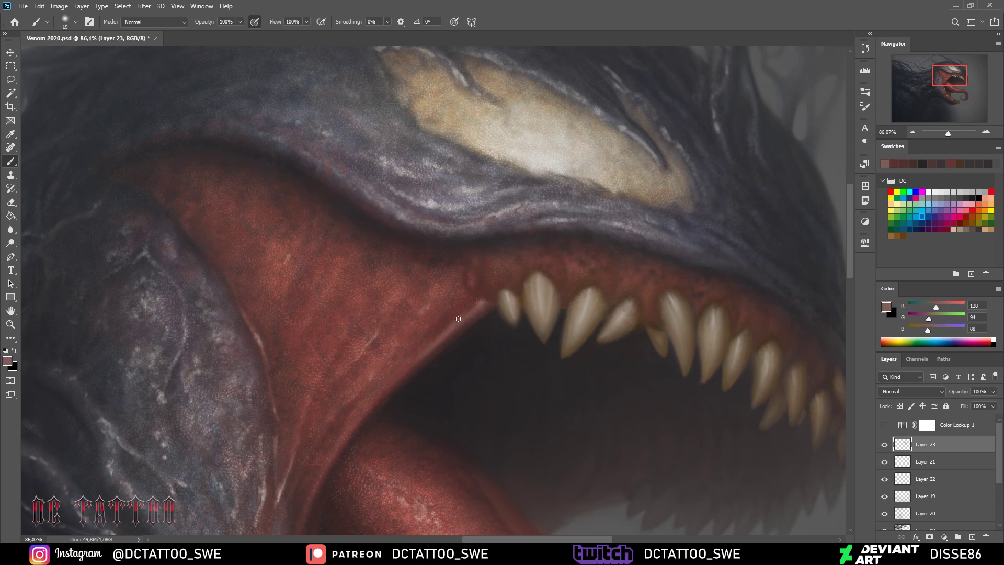
pyautogui.moveTo(397, 374); pyautogui.dragTo(489, 306)
pyautogui.keyDown('alt'); pyautogui.click(477, 299); pyautogui.keyUp('alt')
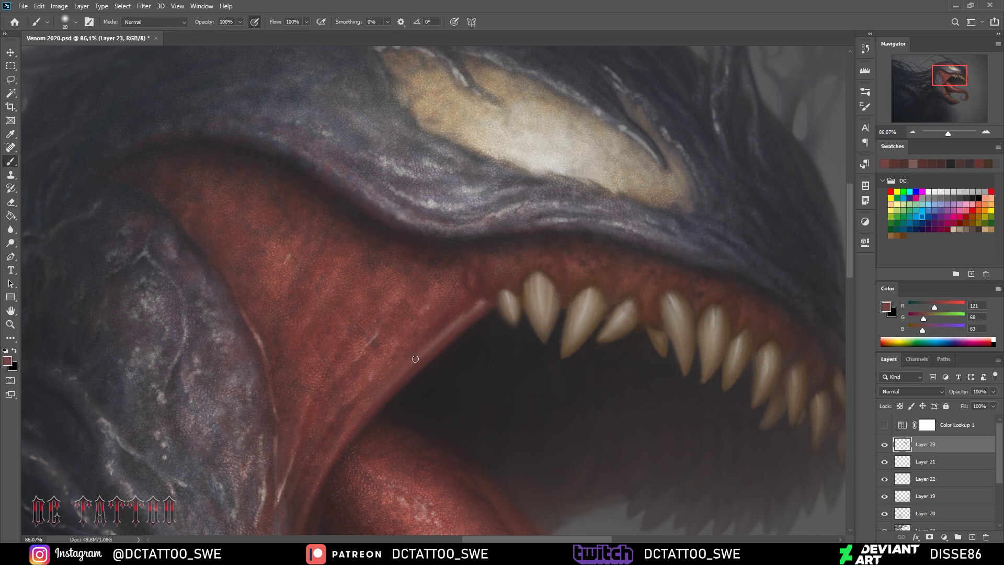
pyautogui.keyDown('alt'); pyautogui.click(474, 285); pyautogui.keyUp('alt')
# Sample dark and mid gum reds and enlarge the brush for the gum above the fangs
pyautogui.press('[')
pyautogui.press('[')
pyautogui.press('[')
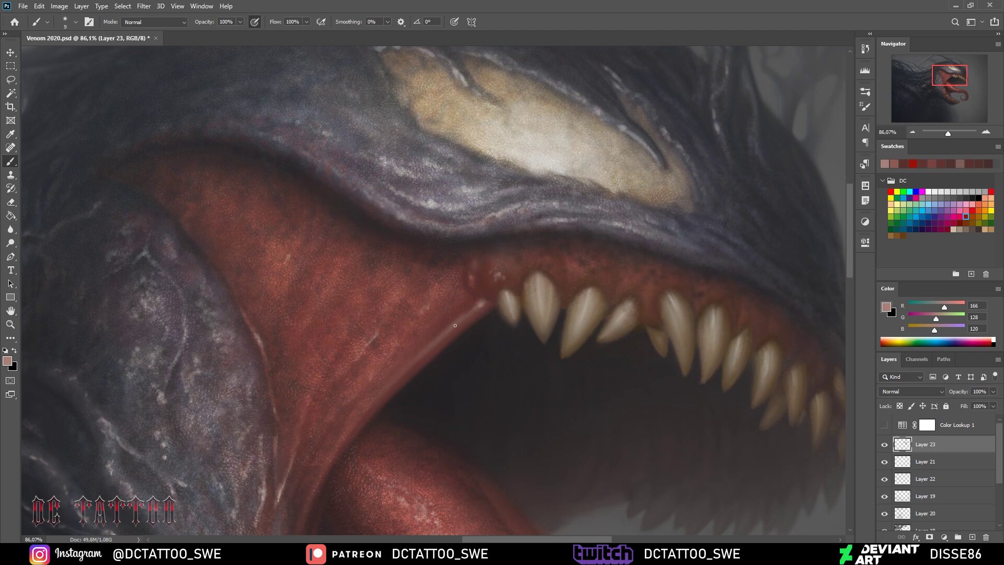
pyautogui.keyDown('alt'); pyautogui.click(439, 340); pyautogui.keyUp('alt')
pyautogui.press(']')
pyautogui.press(']')
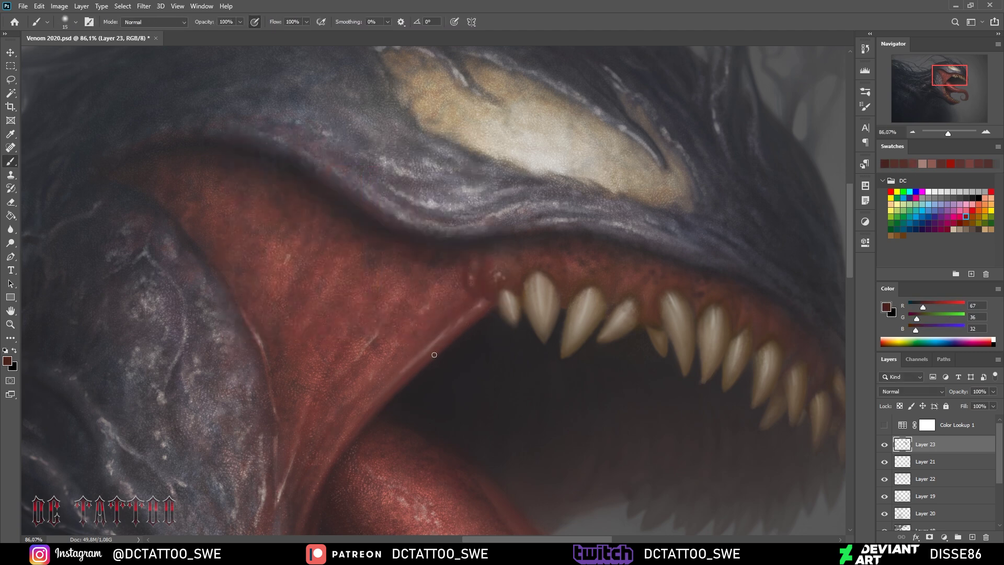
pyautogui.keyDown('alt'); pyautogui.click(474, 284); pyautogui.keyUp('alt')
pyautogui.press(']')
pyautogui.press(']')
pyautogui.press(']')
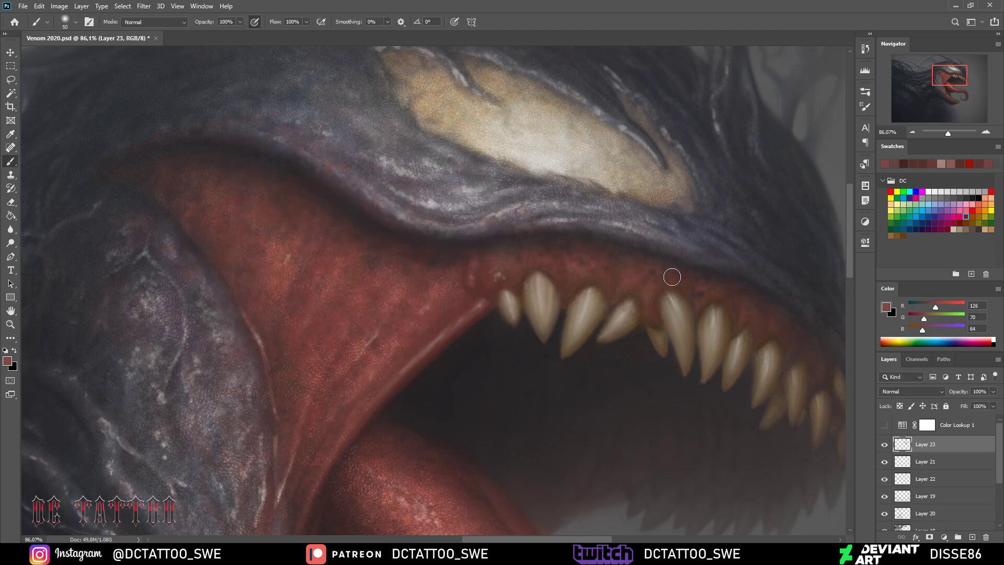
pyautogui.press(']')
pyautogui.press(']')
pyautogui.press(']')
# Shade the inner cheek fold beside the tongue root with dark reds and near-black
pyautogui.moveTo(361, 518); pyautogui.dragTo(213, 250)
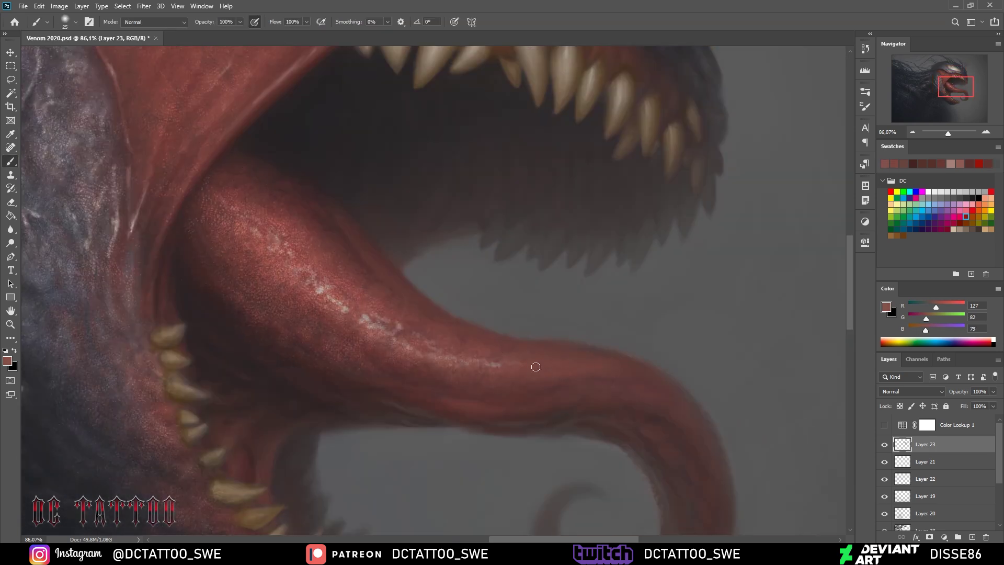
pyautogui.press('i')
pyautogui.click(223, 151)
pyautogui.press('b')
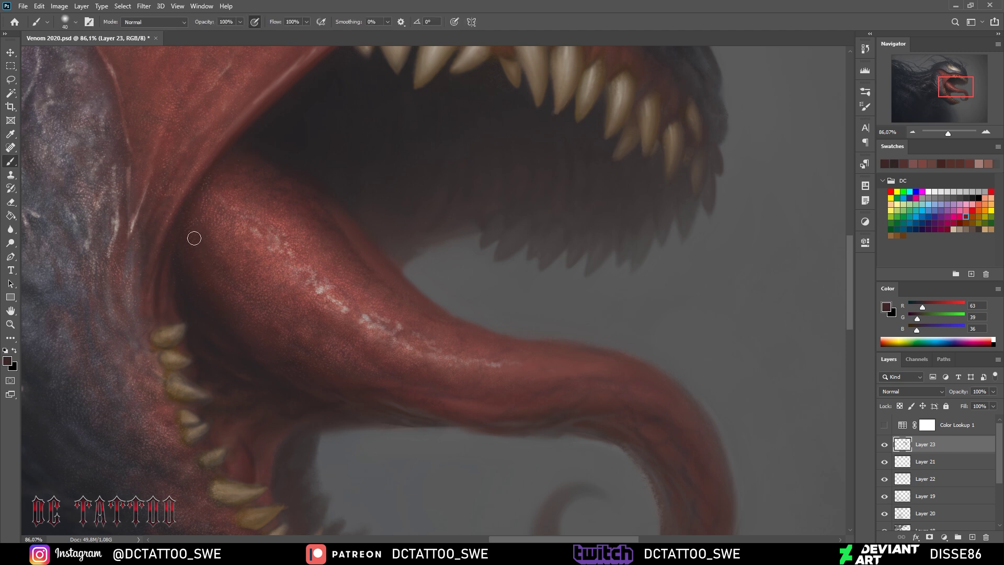
pyautogui.keyDown('alt'); pyautogui.click(190, 217); pyautogui.keyUp('alt')
pyautogui.press('[')
pyautogui.press('[')
pyautogui.press('[')
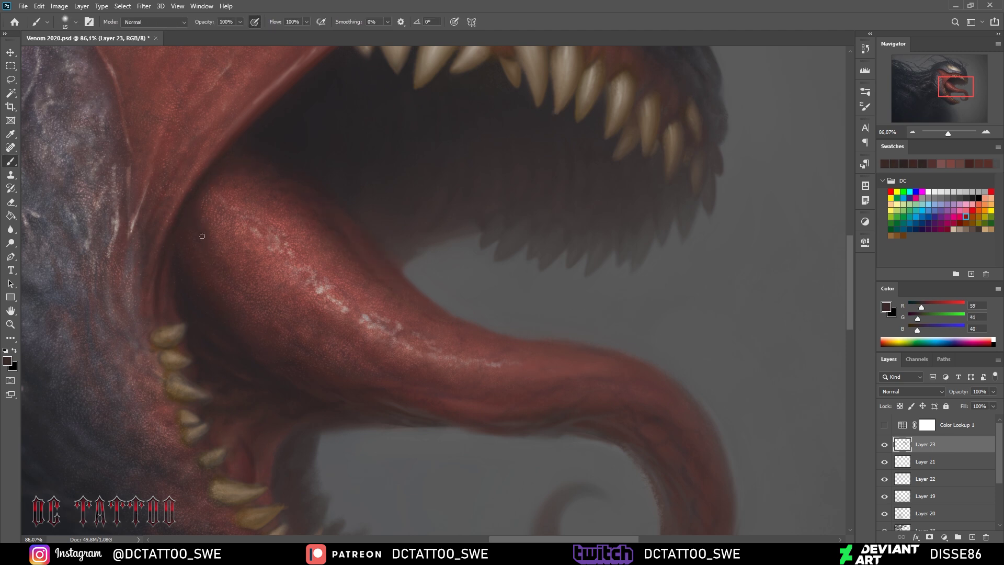
pyautogui.keyDown('alt'); pyautogui.click(173, 235); pyautogui.keyUp('alt')
pyautogui.keyDown('alt'); pyautogui.click(169, 254); pyautogui.keyUp('alt')
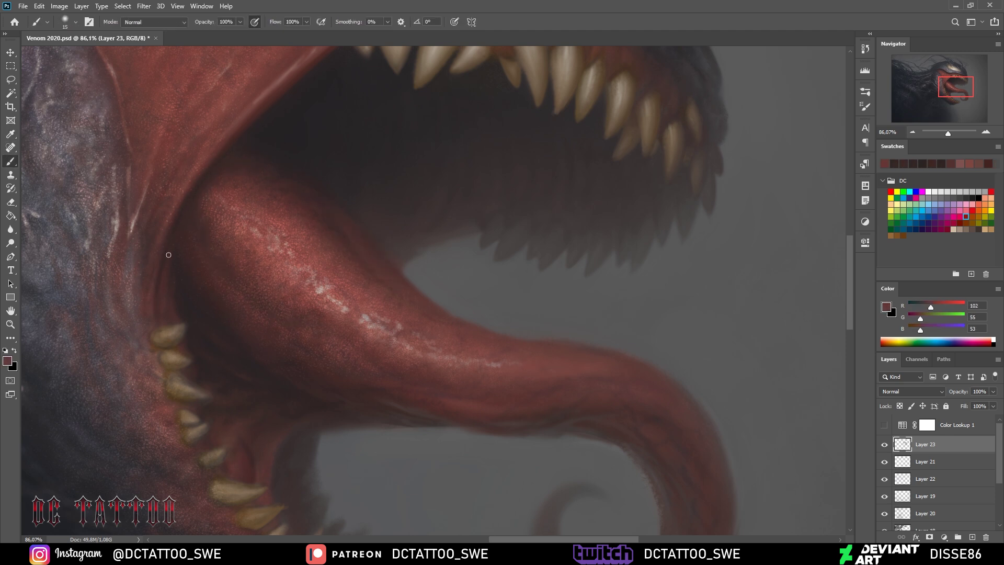
# Deepen the mouth-corner crease with near-black shadow and warmer red lip tones
pyautogui.press(']')
pyautogui.keyDown('alt'); pyautogui.click(153, 323); pyautogui.keyUp('alt')
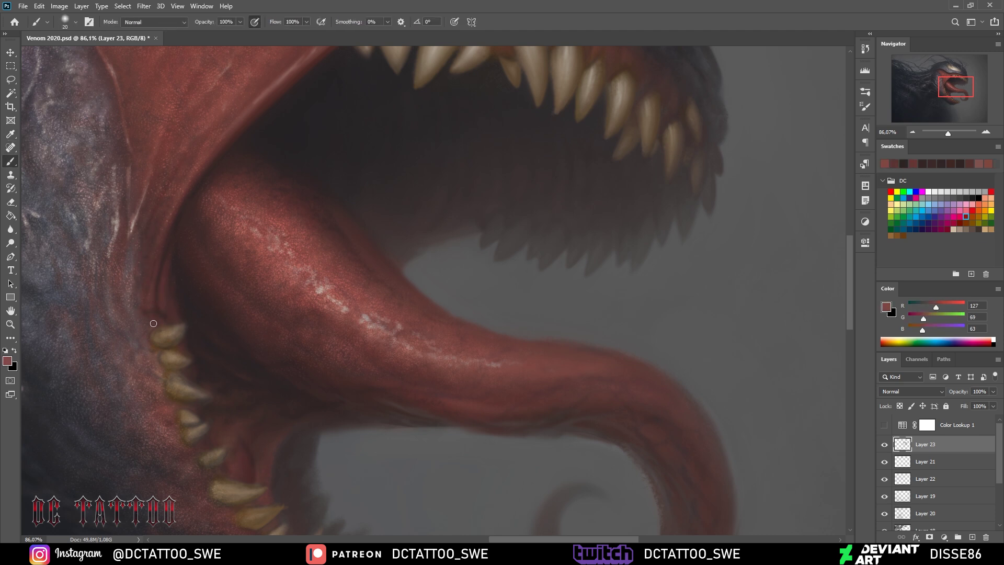
pyautogui.press('[')
pyautogui.keyDown('alt'); pyautogui.click(129, 295); pyautogui.keyUp('alt')
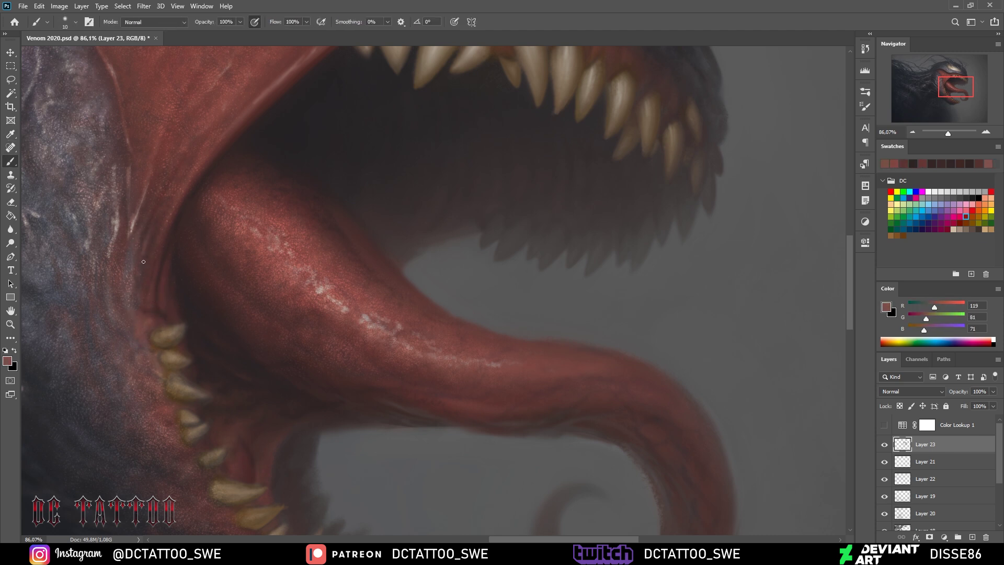
pyautogui.keyDown('alt'); pyautogui.click(160, 298); pyautogui.keyUp('alt')
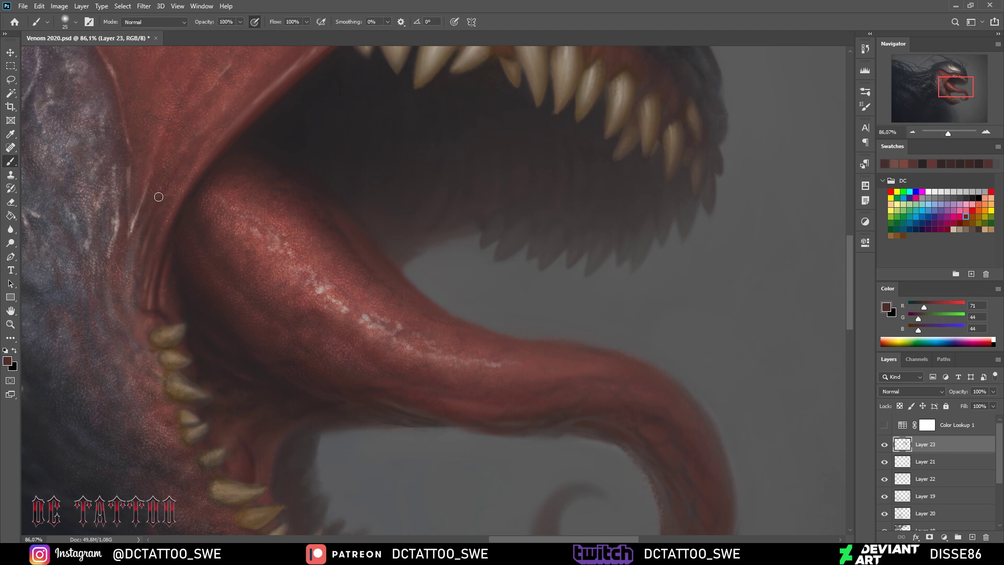
pyautogui.press(']')
pyautogui.press(']')
pyautogui.keyDown('alt'); pyautogui.click(148, 294); pyautogui.keyUp('alt')
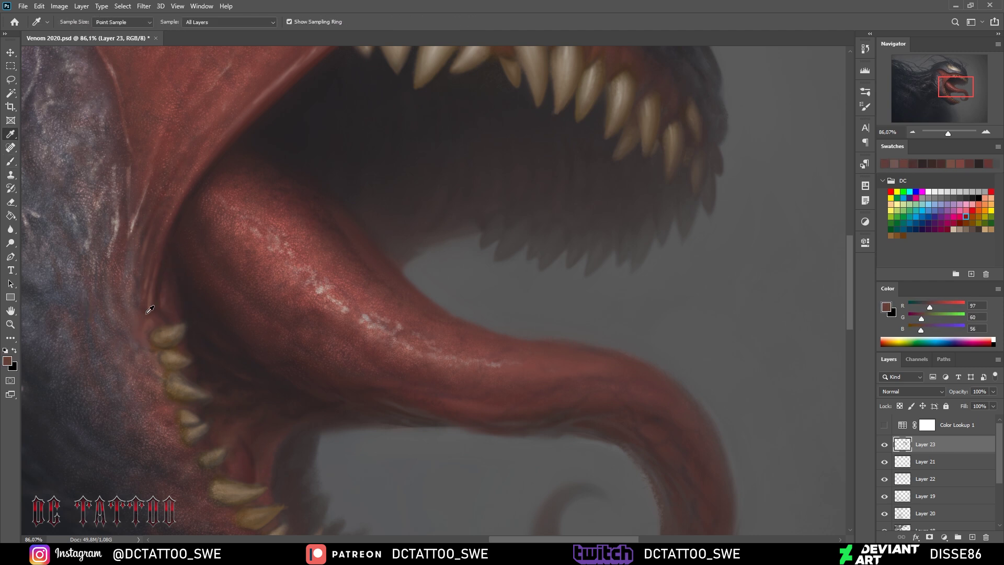
pyautogui.keyDown('alt'); pyautogui.click(119, 248); pyautogui.keyUp('alt')
# Refine the lip edge with mid-dark and deeper reds and dark grey skin detail
pyautogui.keyDown('alt'); pyautogui.click(121, 171); pyautogui.keyUp('alt')
pyautogui.keyDown('alt'); pyautogui.click(125, 205); pyautogui.keyUp('alt')
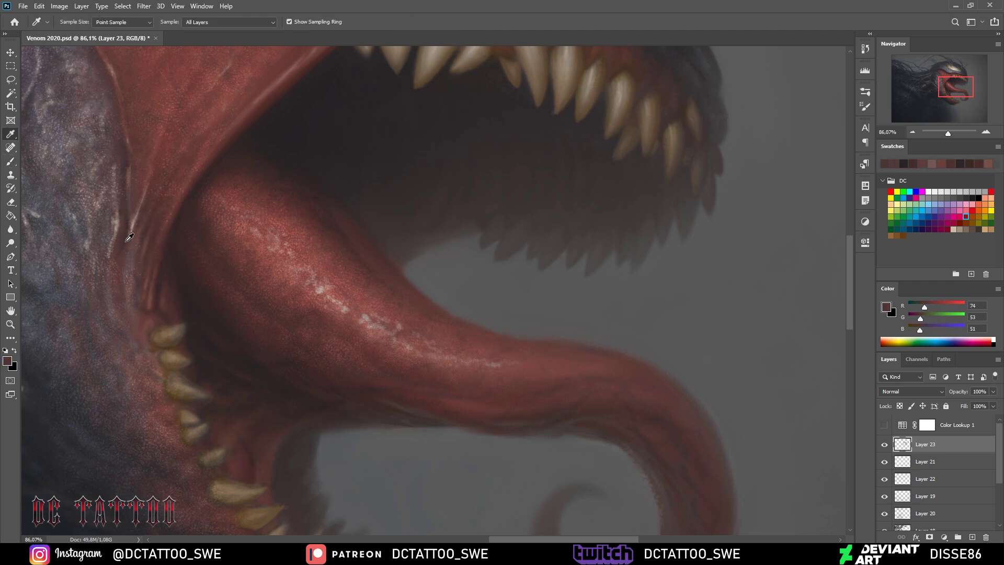
pyautogui.press('[')
pyautogui.press('[')
pyautogui.press('[')
pyautogui.keyDown('alt'); pyautogui.click(143, 165); pyautogui.keyUp('alt')
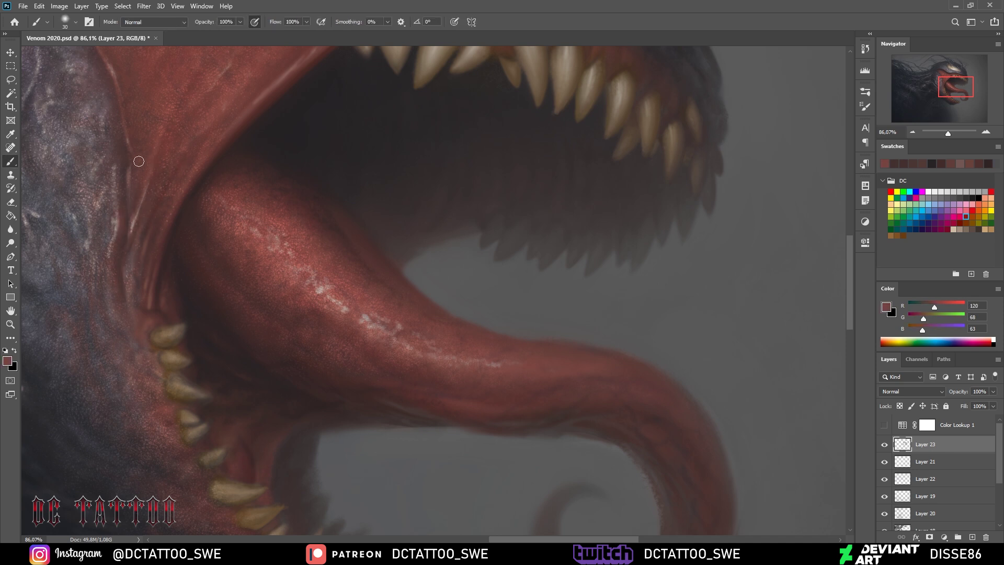
pyautogui.keyDown('alt'); pyautogui.click(138, 162); pyautogui.keyUp('alt')
pyautogui.press('[')
pyautogui.press('[')
pyautogui.press('[')
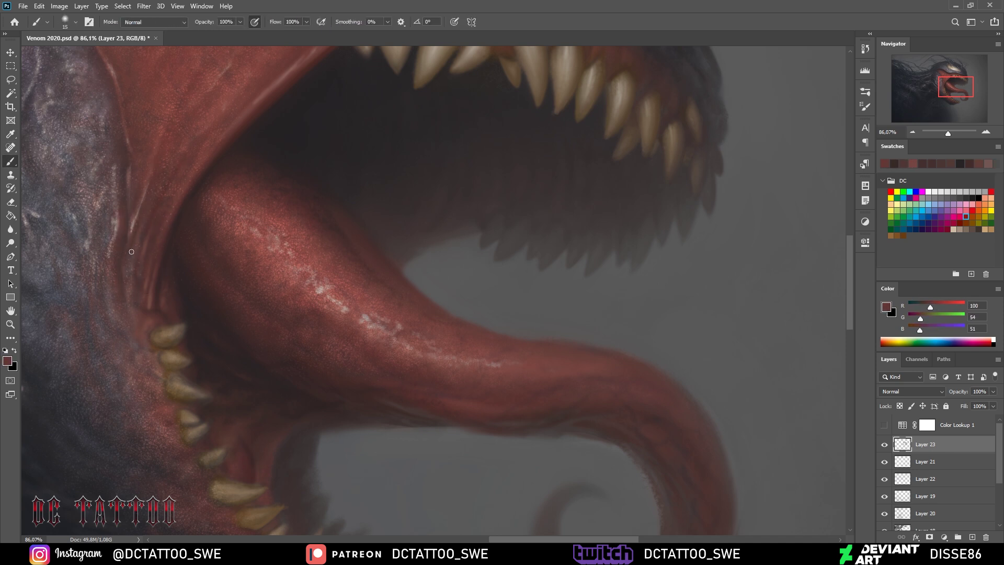
pyautogui.keyDown('alt'); pyautogui.click(131, 251); pyautogui.keyUp('alt')
pyautogui.press('[')
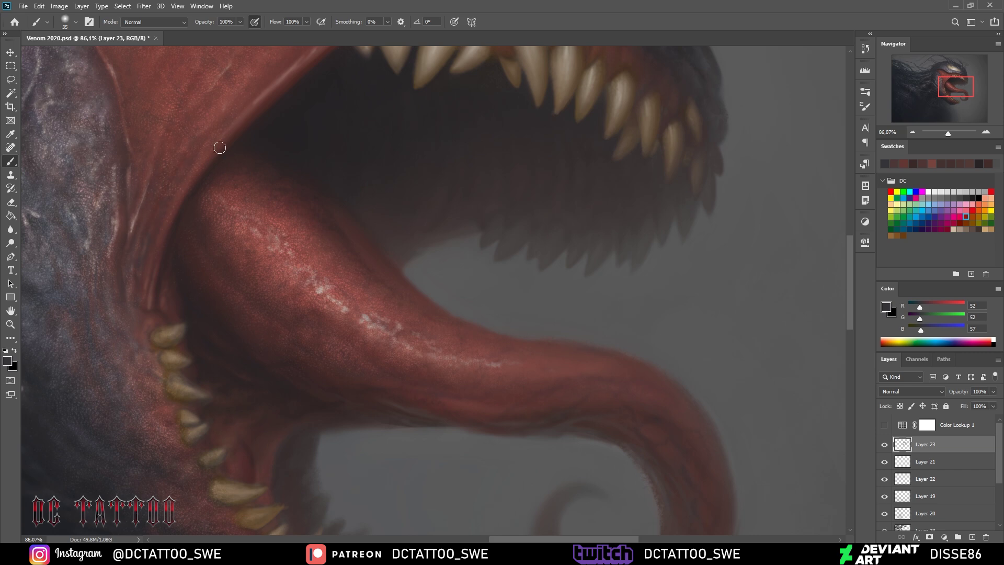
pyautogui.moveTo(122, 180); pyautogui.dragTo(332, 289)
pyautogui.keyDown('alt'); pyautogui.click(332, 289); pyautogui.keyUp('alt')
# Paint dark skin and purplish tones along the cheek edge, with a light grey highlight
pyautogui.press('i')
pyautogui.press('b')
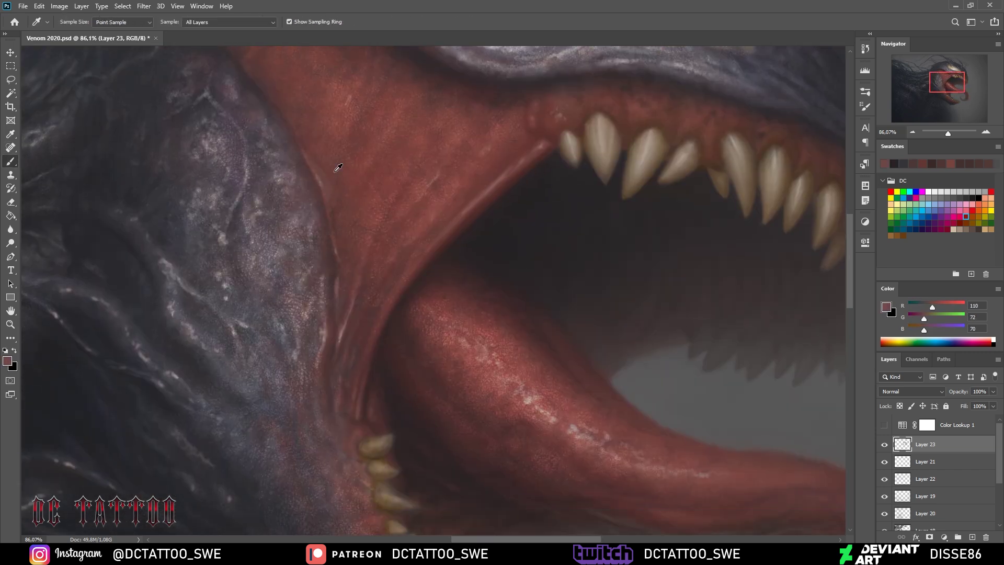
pyautogui.keyDown('alt'); pyautogui.click(290, 159); pyautogui.keyUp('alt')
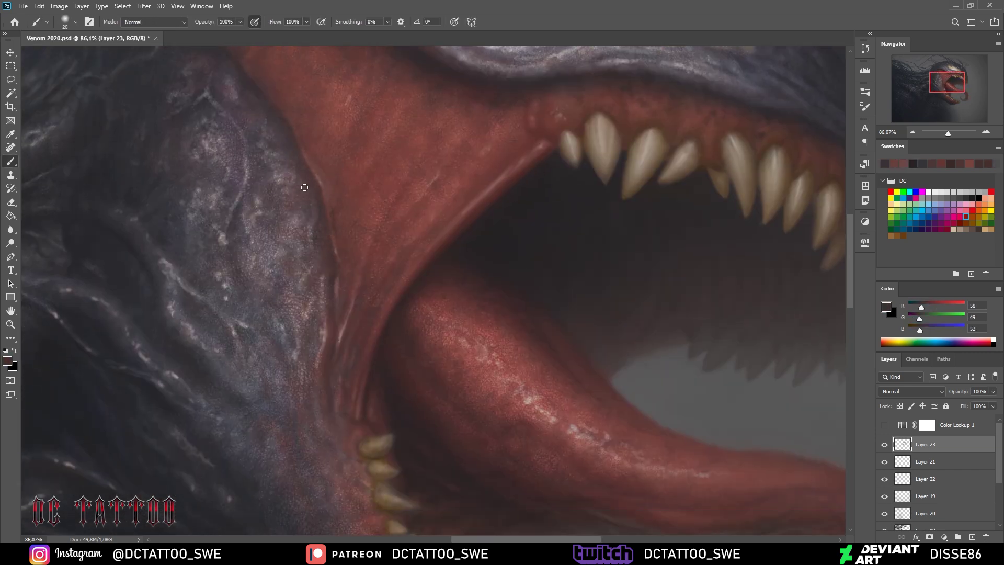
pyautogui.press('[')
pyautogui.press('[')
pyautogui.press('[')
pyautogui.keyDown('alt'); pyautogui.click(312, 212); pyautogui.keyUp('alt')
pyautogui.press(']')
pyautogui.keyDown('alt'); pyautogui.click(328, 285); pyautogui.keyUp('alt')
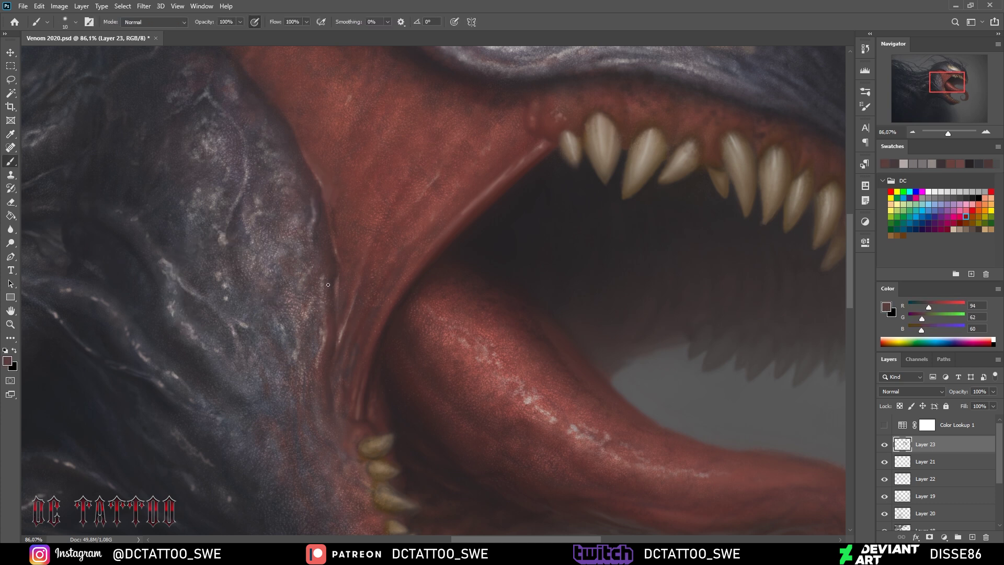
pyautogui.keyDown('alt'); pyautogui.click(312, 252); pyautogui.keyUp('alt')
# Darken the mouth-wall fold with dark reds and a mid inner-mouth red
pyautogui.press('[')
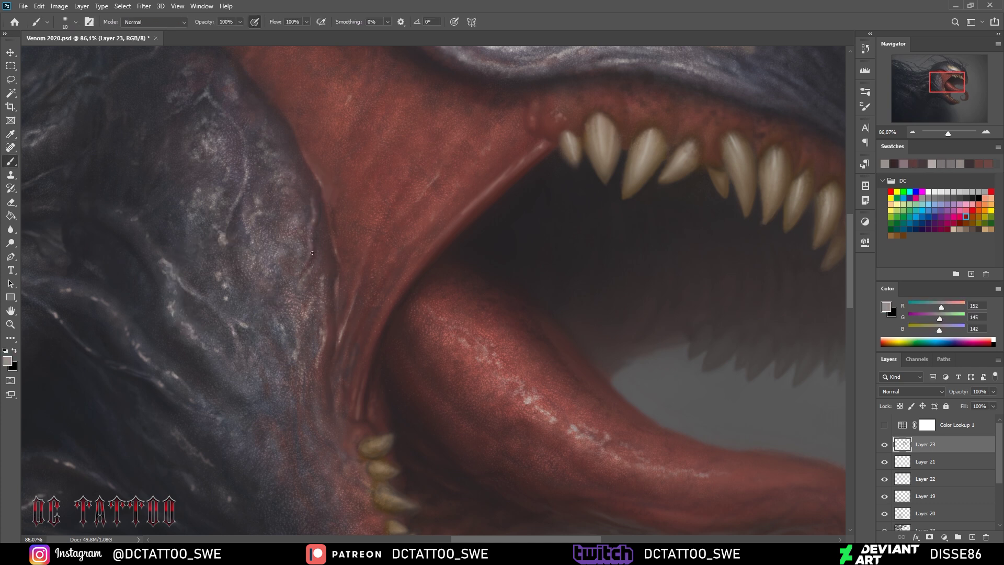
pyautogui.keyDown('alt'); pyautogui.click(315, 238); pyautogui.keyUp('alt')
pyautogui.press(']')
pyautogui.press(']')
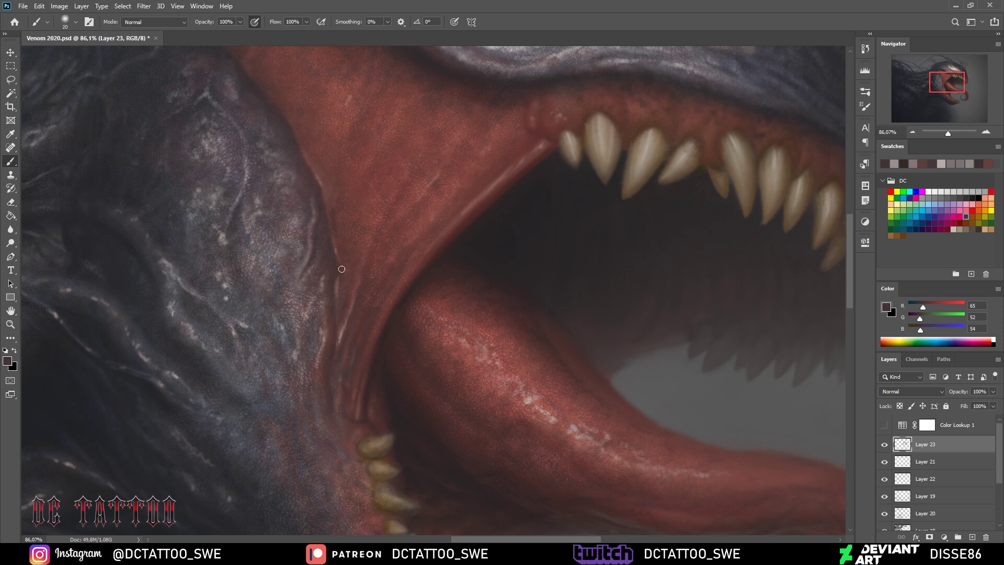
pyautogui.keyDown('alt'); pyautogui.click(341, 269); pyautogui.keyUp('alt')
pyautogui.press('[')
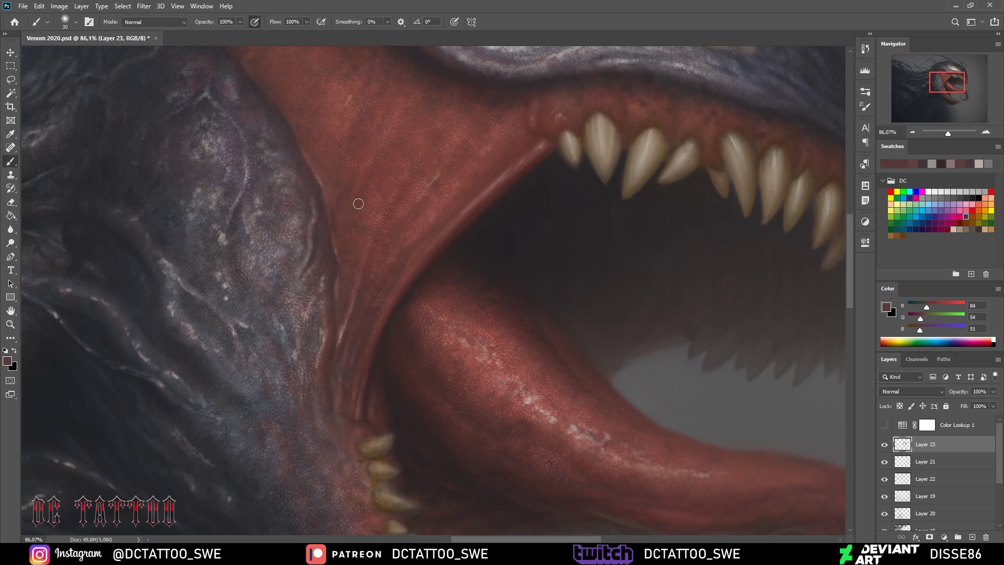
pyautogui.press(']')
pyautogui.keyDown('alt'); pyautogui.click(414, 125); pyautogui.keyUp('alt')
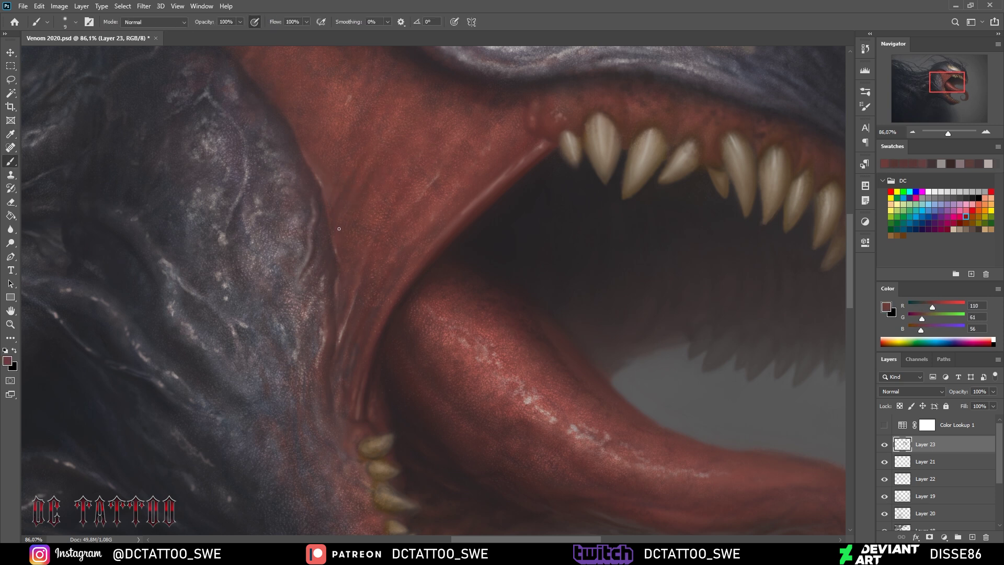
# Add brighter red and a dark shadow tone to the fleshy mouth-corner fold
pyautogui.press(']')
pyautogui.keyDown('alt'); pyautogui.click(345, 274); pyautogui.keyUp('alt')
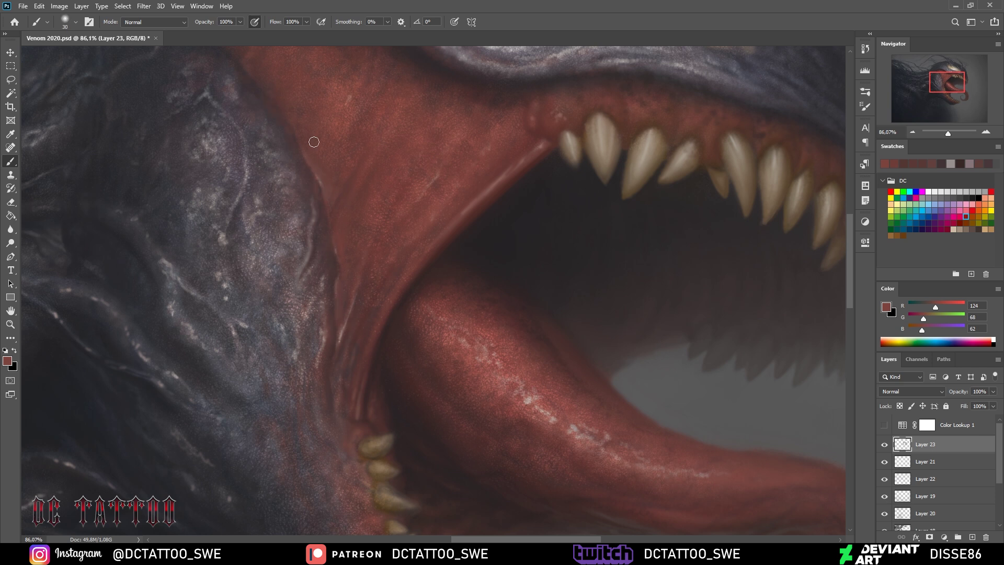
pyautogui.keyDown('alt'); pyautogui.click(333, 286); pyautogui.keyUp('alt')
pyautogui.press('[')
pyautogui.press('[')
pyautogui.press('[')
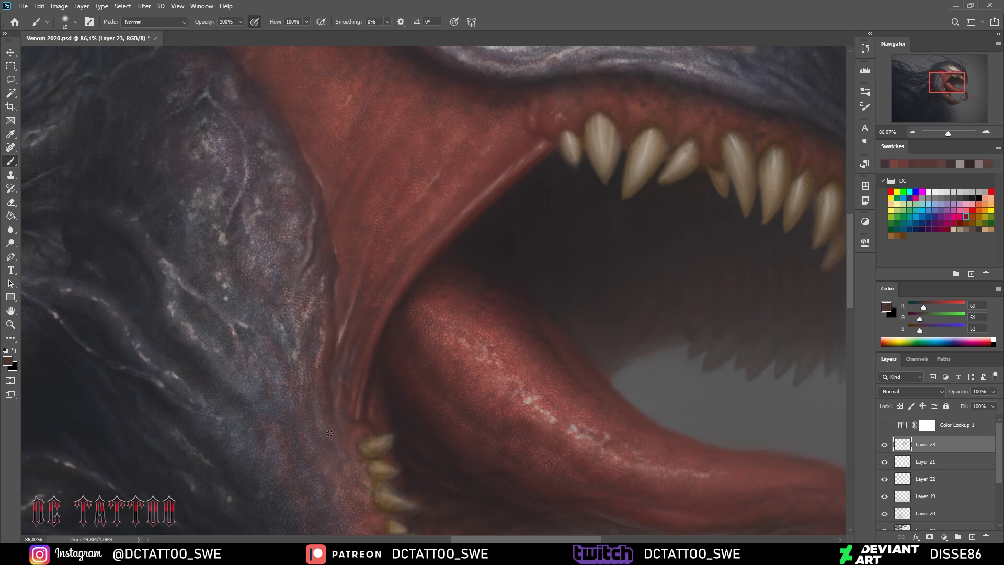
pyautogui.press(']')
pyautogui.press(']')
pyautogui.press(']')
pyautogui.keyDown('alt'); pyautogui.click(189, 352); pyautogui.keyUp('alt')
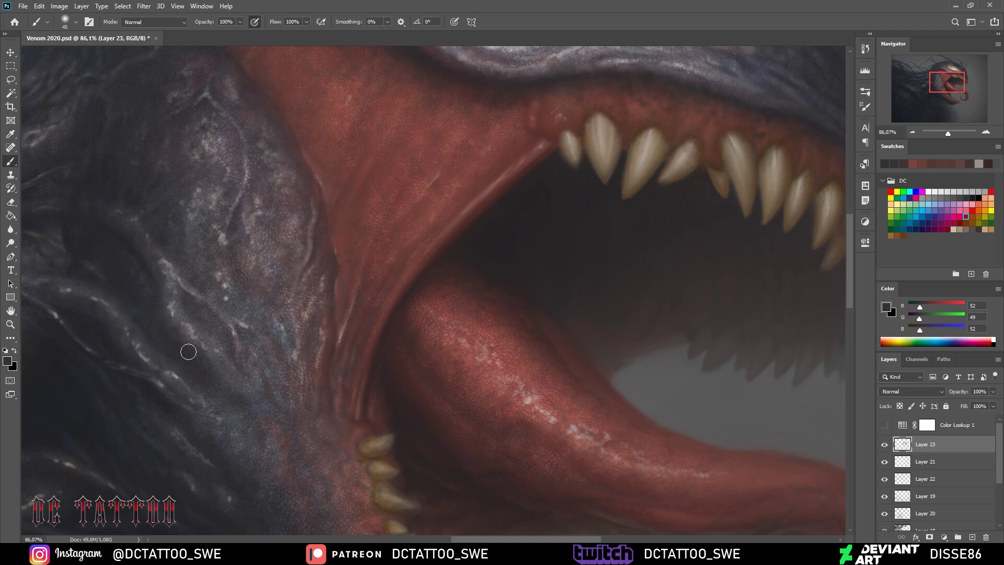
pyautogui.moveTo(947, 79); pyautogui.dragTo(944, 74)
# Refine the fold with light and darker reds, then broad soft dark red shading
pyautogui.press('[')
pyautogui.press('[')
pyautogui.press('[')
pyautogui.press('[')
pyautogui.press('[')
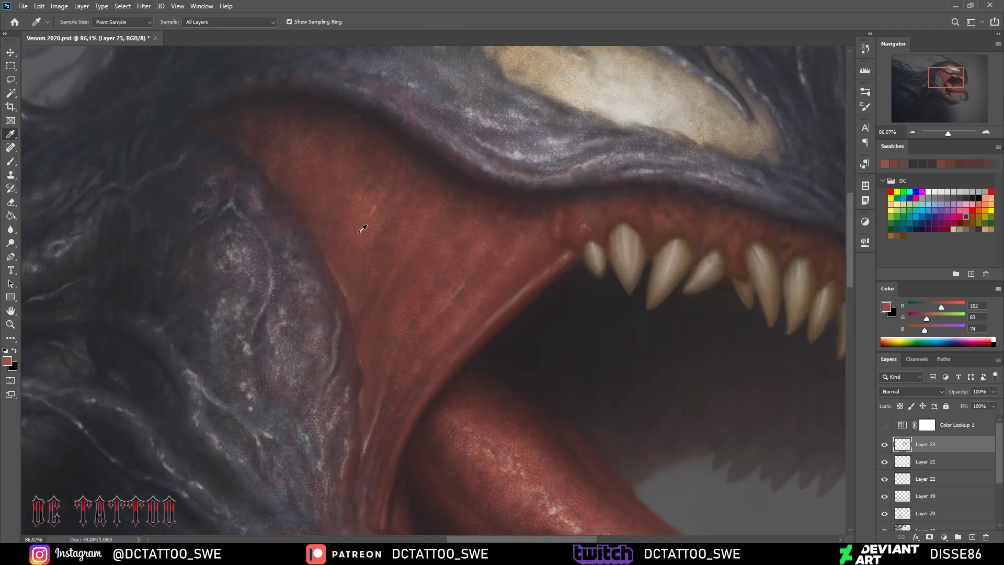
pyautogui.keyDown('alt'); pyautogui.click(348, 273); pyautogui.keyUp('alt')
pyautogui.press(']')
pyautogui.press(']')
pyautogui.press(']')
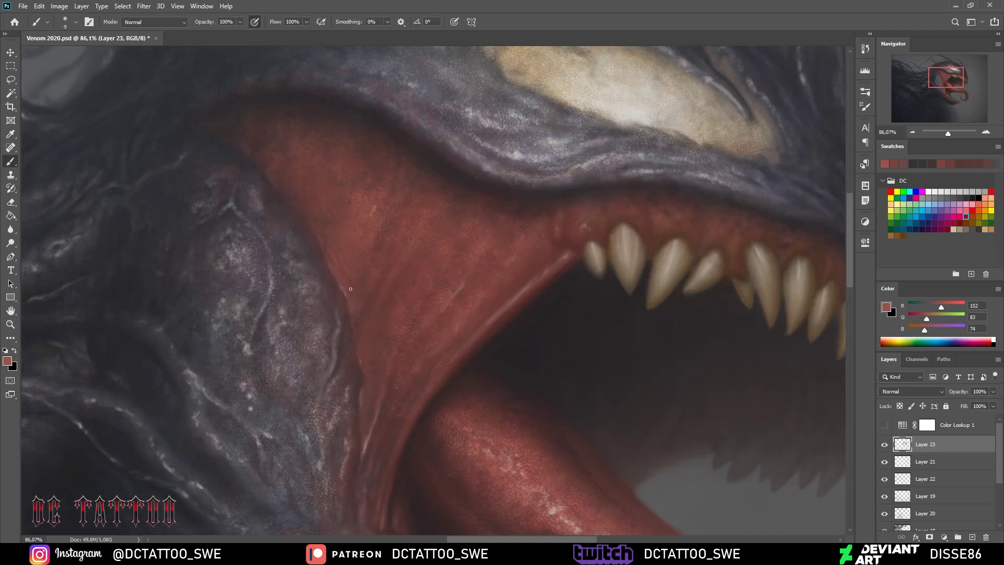
pyautogui.keyDown('alt'); pyautogui.click(347, 332); pyautogui.keyUp('alt')
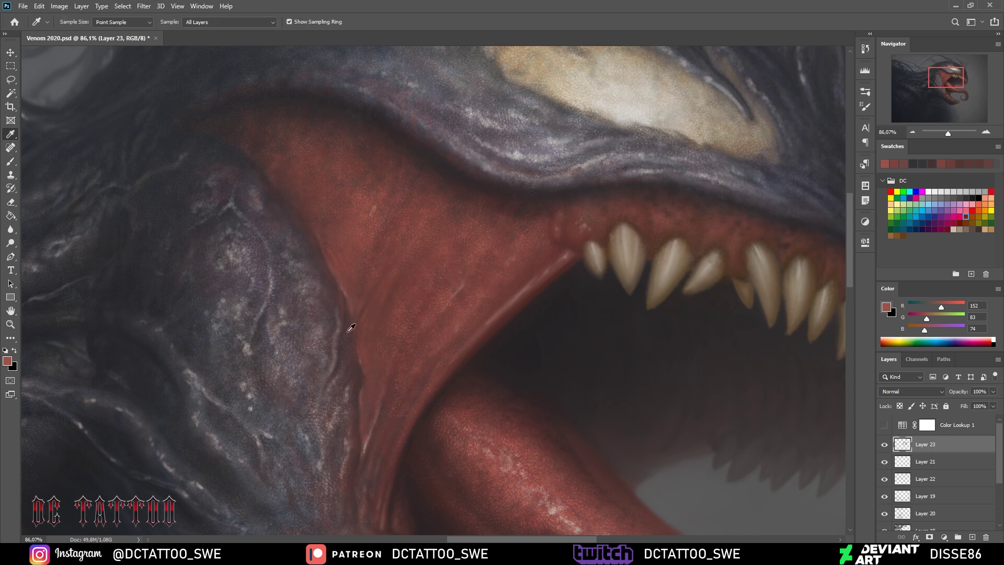
pyautogui.press('[')
pyautogui.press('[')
pyautogui.press('[')
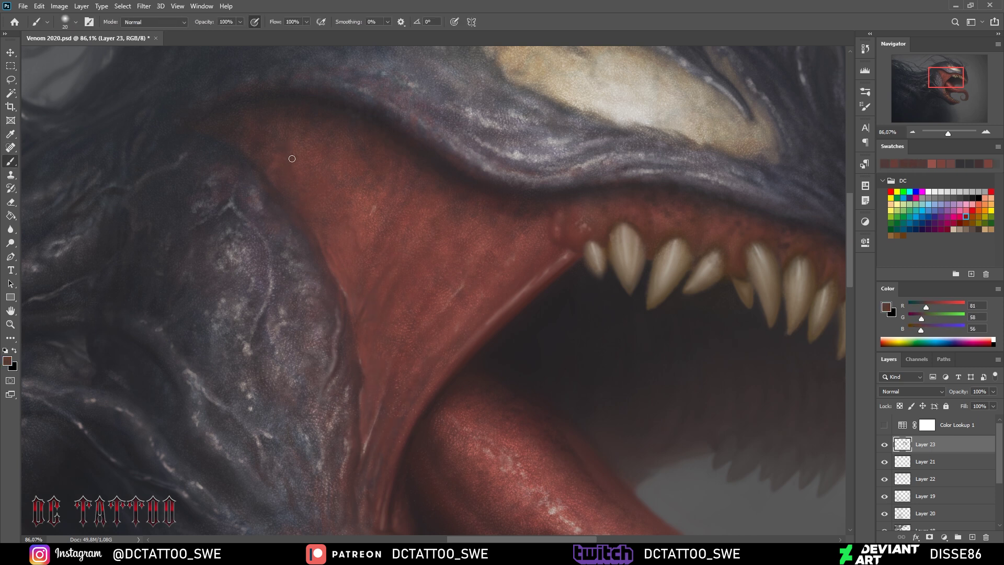
pyautogui.press(']')
pyautogui.press(']')
pyautogui.press(']')
pyautogui.keyDown('alt'); pyautogui.click(512, 258); pyautogui.keyUp('alt')
# Zoom out to review the whole painting, then zoom back in on the jaw
pyautogui.keyDown('alt'); pyautogui.click(392, 307); pyautogui.keyUp('alt')
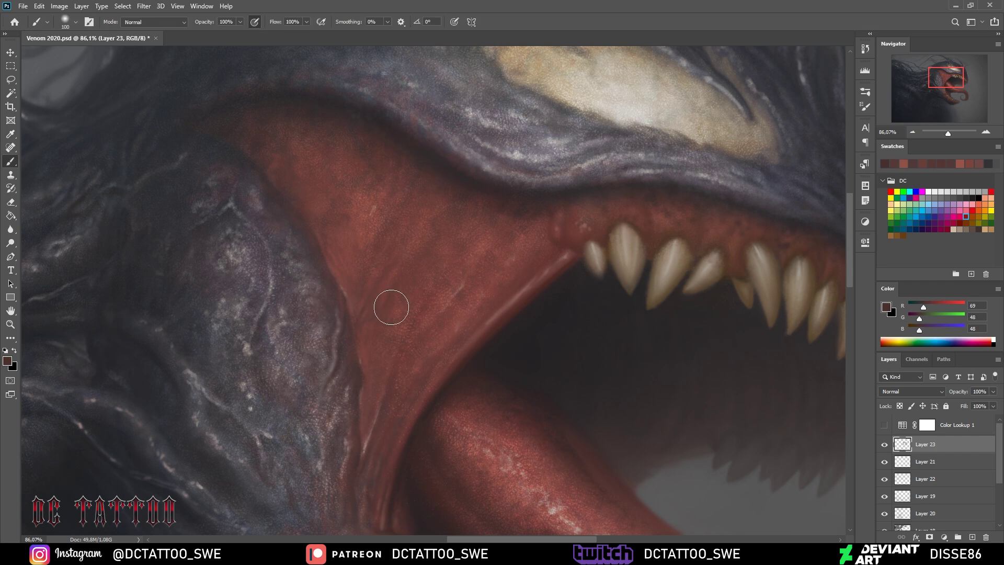
pyautogui.press('[')
pyautogui.press('[')
pyautogui.press('[')
pyautogui.hotkey('ctrl', '0')
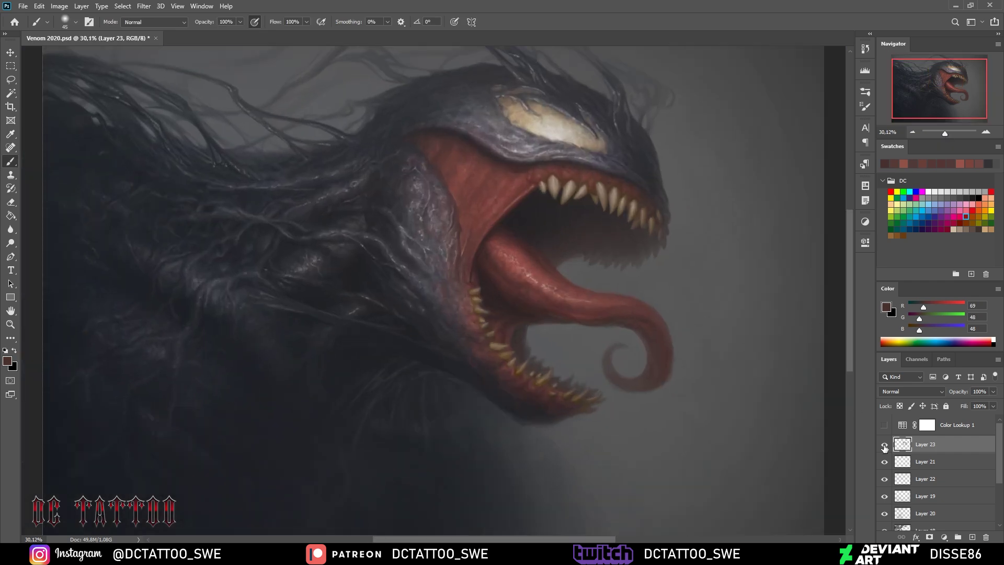
pyautogui.scroll(5, 523, 157)
pyautogui.moveTo(471, 419); pyautogui.dragTo(386, 261)
pyautogui.press('[')
pyautogui.press('[')
pyautogui.press('[')
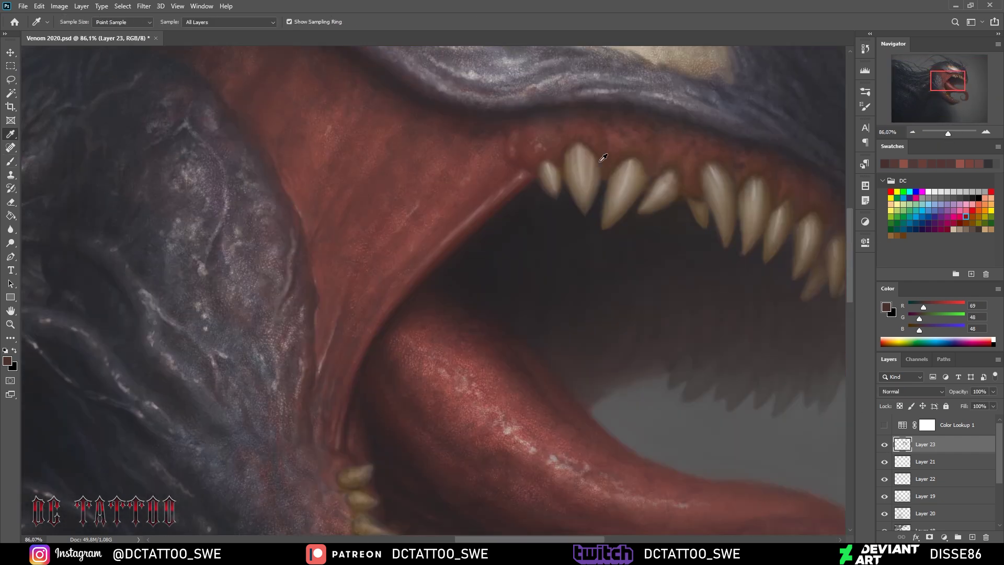
# Shade the upper and lower gums with brown, tooth tan and mid-to-dark reds
pyautogui.keyDown('alt'); pyautogui.click(385, 330); pyautogui.keyUp('alt')
pyautogui.press(']')
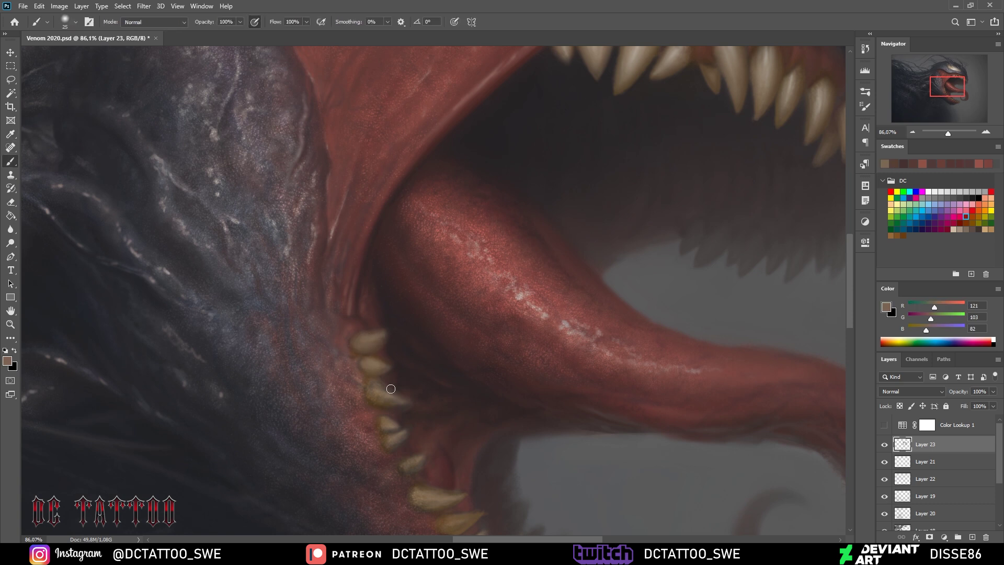
pyautogui.keyDown('alt'); pyautogui.click(372, 352); pyautogui.keyUp('alt')
pyautogui.press('[')
pyautogui.press('[')
pyautogui.press('[')
pyautogui.keyDown('alt'); pyautogui.click(751, 206); pyautogui.keyUp('alt')
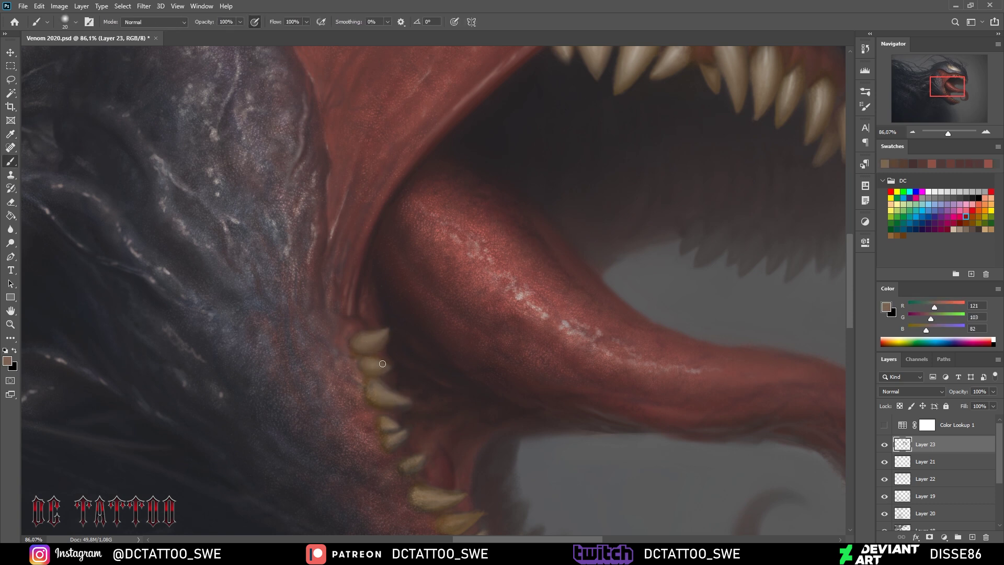
pyautogui.press(']')
pyautogui.keyDown('alt'); pyautogui.click(369, 390); pyautogui.keyUp('alt')
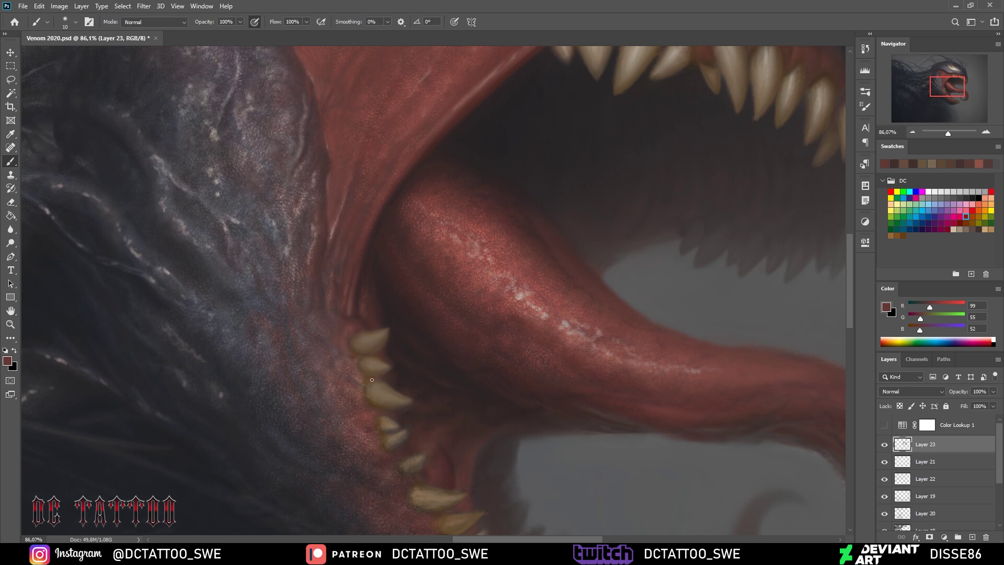
pyautogui.keyDown('alt'); pyautogui.click(370, 409); pyautogui.keyUp('alt')
# Add warm brown and dark tan tones around the lower teeth
pyautogui.press(']')
pyautogui.press(']')
pyautogui.press(']')
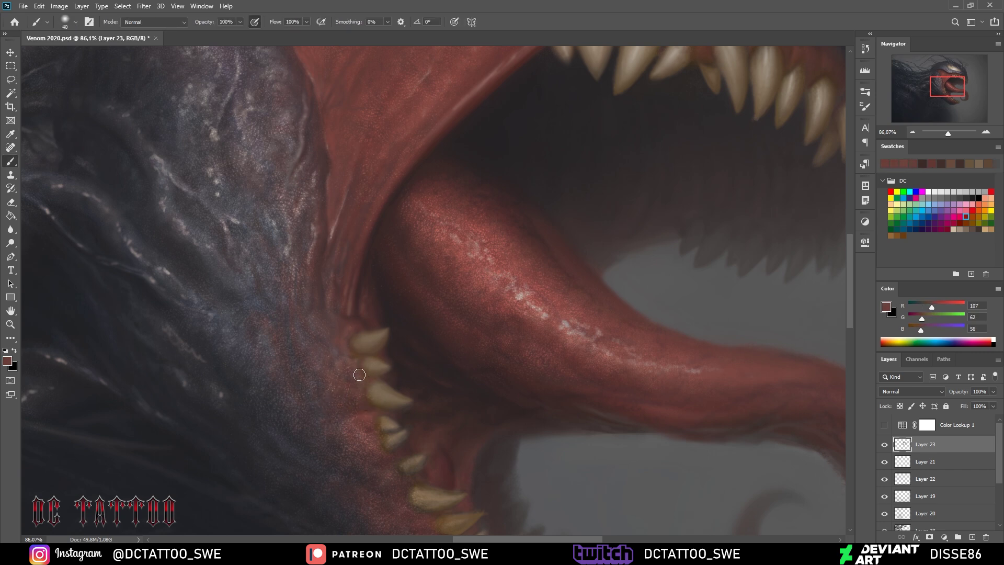
pyautogui.moveTo(740, 359); pyautogui.dragTo(669, 333)
pyautogui.press('[')
pyautogui.press('[')
pyautogui.press('[')
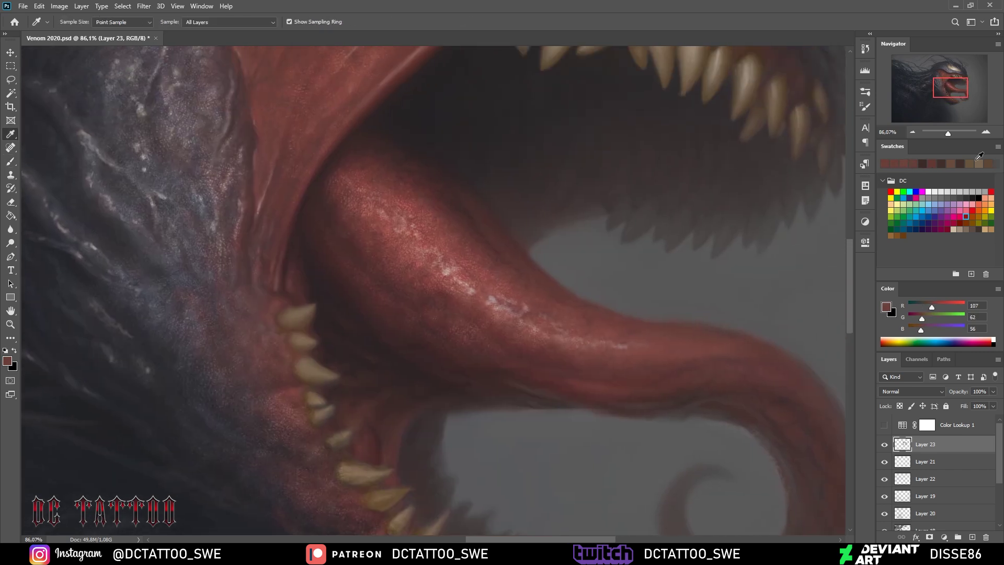
pyautogui.keyDown('alt'); pyautogui.click(319, 397); pyautogui.keyUp('alt')
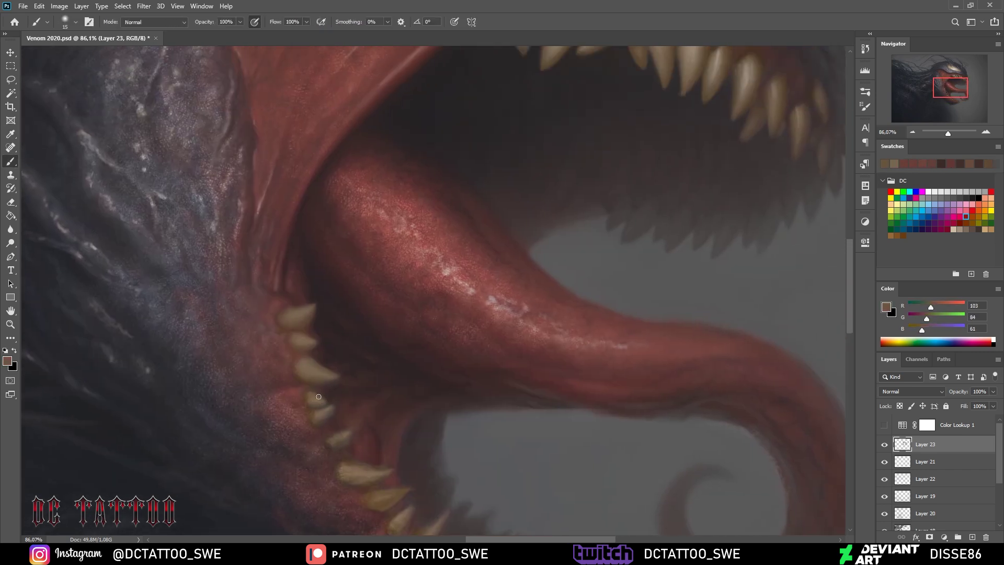
pyautogui.press('[')
pyautogui.keyDown('alt'); pyautogui.click(387, 474); pyautogui.keyUp('alt')
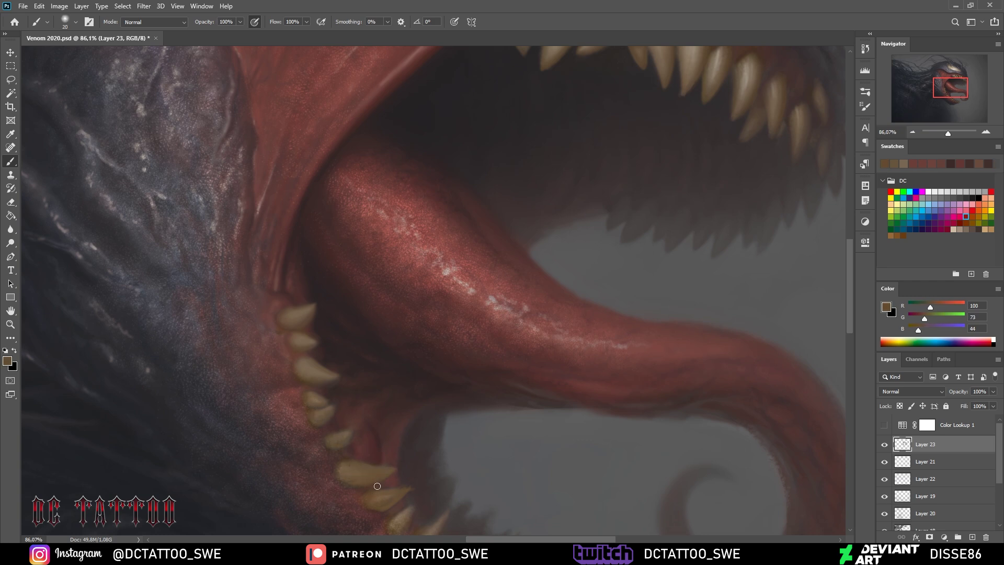
pyautogui.moveTo(377, 486); pyautogui.dragTo(342, 326)
# Darken the bases of the lower teeth and lighten one with sampled tan
pyautogui.click(276, 358)
pyautogui.press(']')
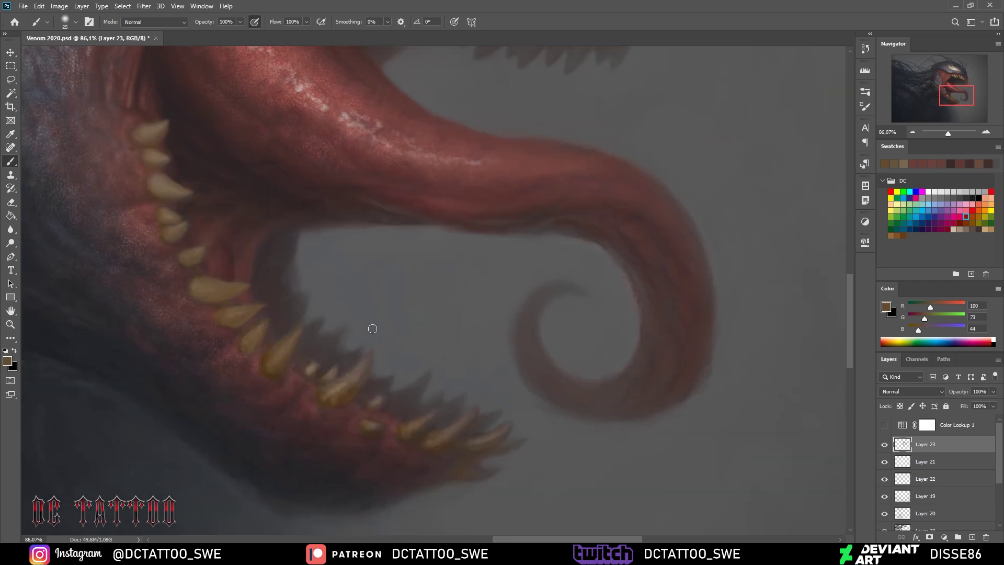
pyautogui.click(339, 388)
pyautogui.press(']')
pyautogui.press(']')
pyautogui.press(']')
pyautogui.keyDown('alt'); pyautogui.click(252, 314); pyautogui.keyUp('alt')
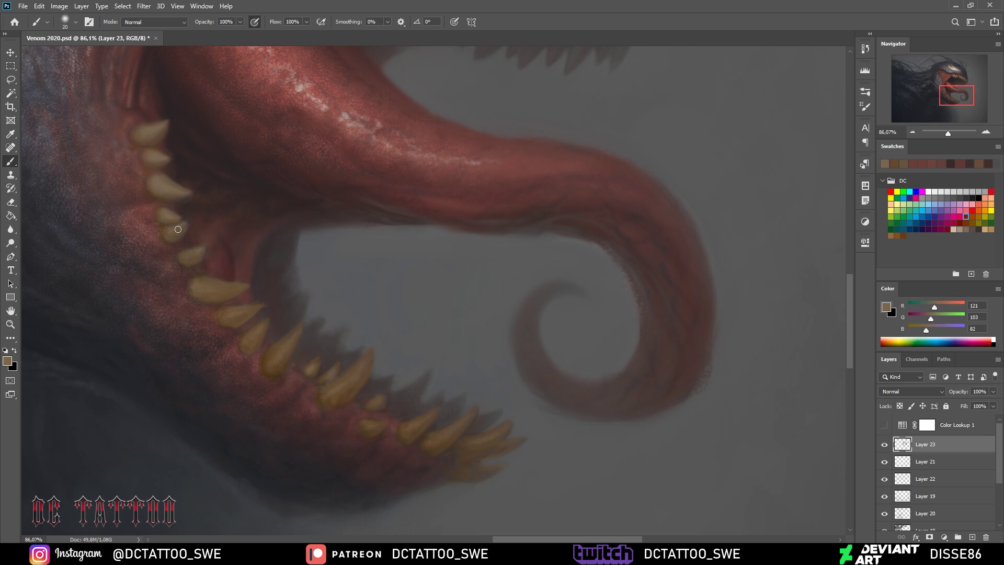
pyautogui.press(']')
pyautogui.click(225, 288)
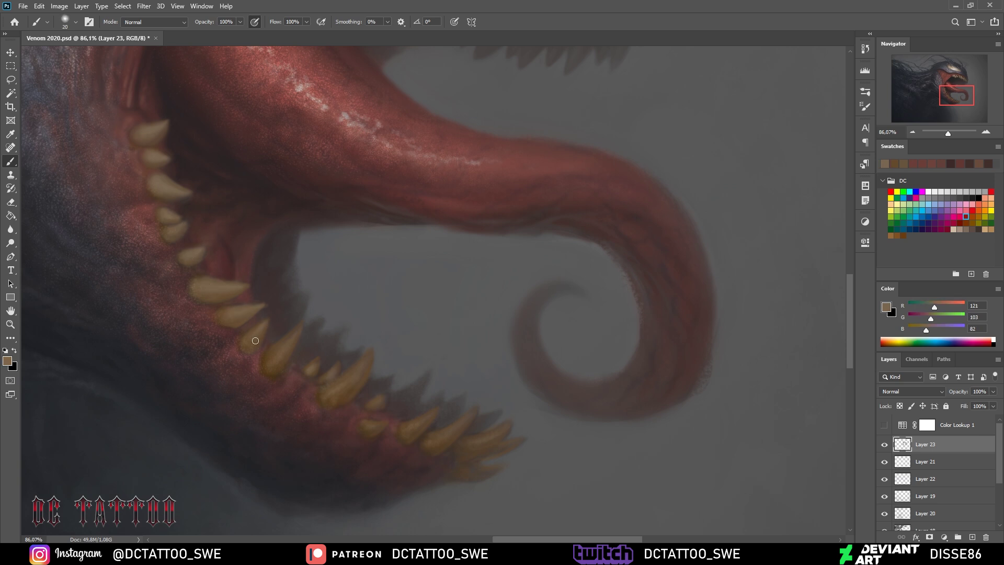
pyautogui.press('[')
# Paint lighter tan strokes over the tall lower tooth, lower jaw teeth and big fang
pyautogui.moveTo(366, 356); pyautogui.dragTo(334, 389)
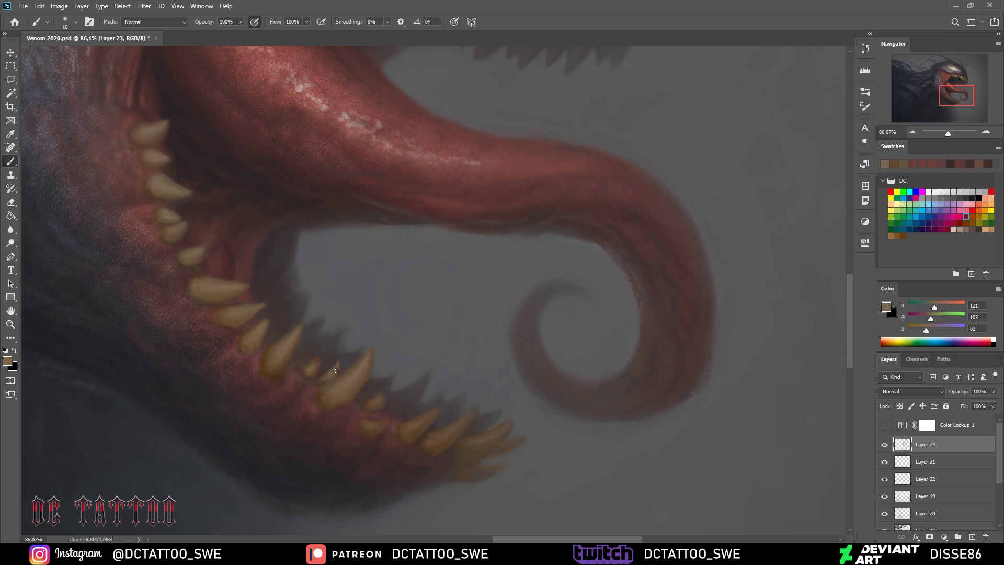
pyautogui.press('[')
pyautogui.moveTo(387, 413); pyautogui.dragTo(498, 434)
pyautogui.press('[')
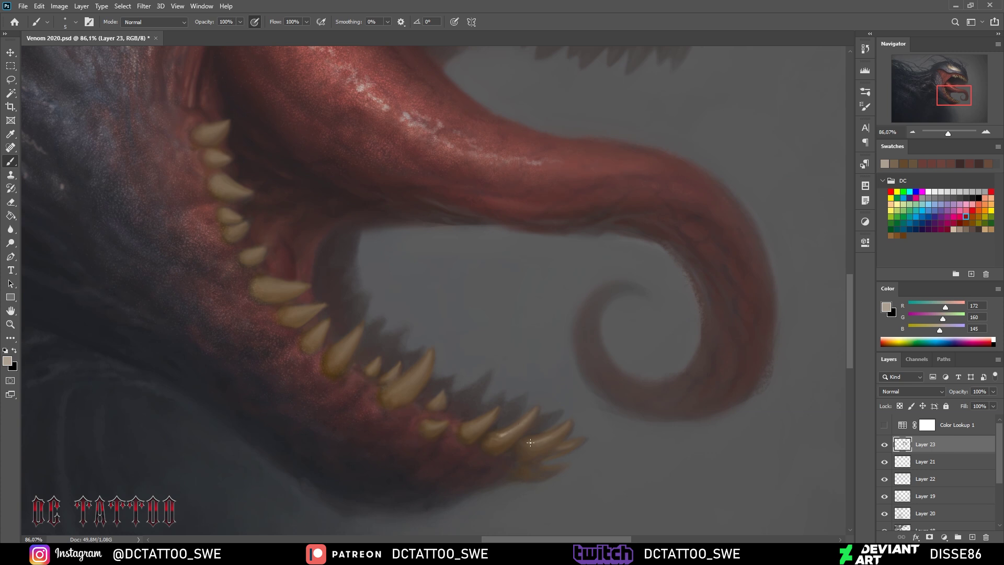
pyautogui.press(']')
pyautogui.press(']')
pyautogui.press(']')
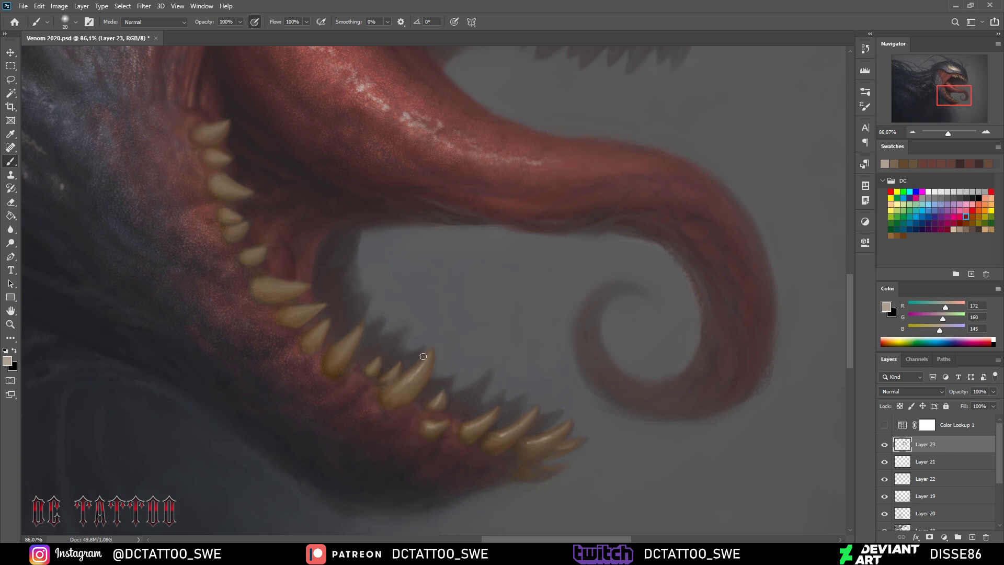
pyautogui.moveTo(414, 384); pyautogui.dragTo(426, 356)
# Add light beige highlights along a lower fang and an upper-left tooth
pyautogui.keyDown('alt'); pyautogui.click(347, 354); pyautogui.keyUp('alt')
pyautogui.click(895, 162)
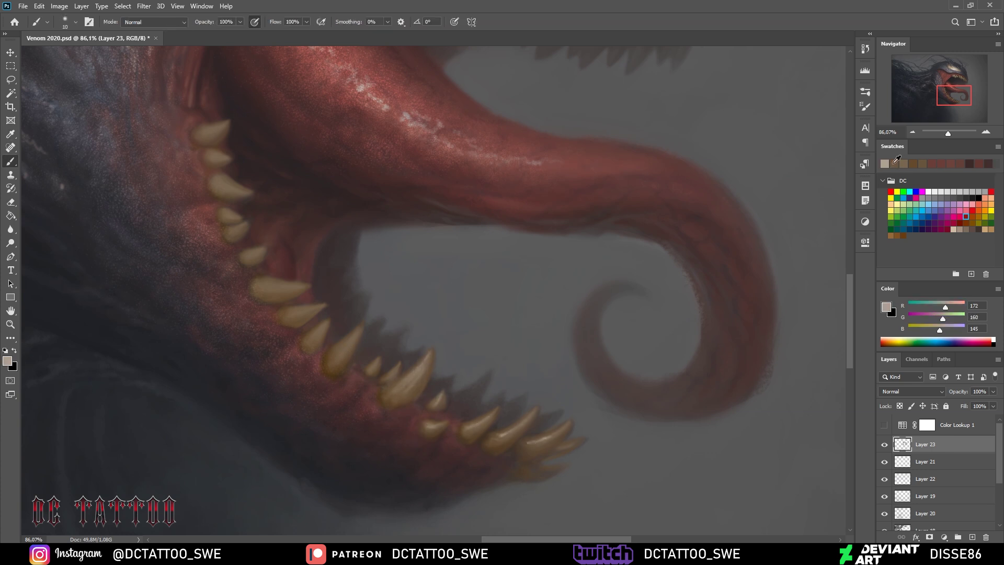
pyautogui.moveTo(337, 356)
pyautogui.mouseDown()
pyautogui.moveTo(365, 320)
pyautogui.moveTo(293, 317)
pyautogui.moveTo(270, 287)
pyautogui.mouseUp()
pyautogui.press('[')
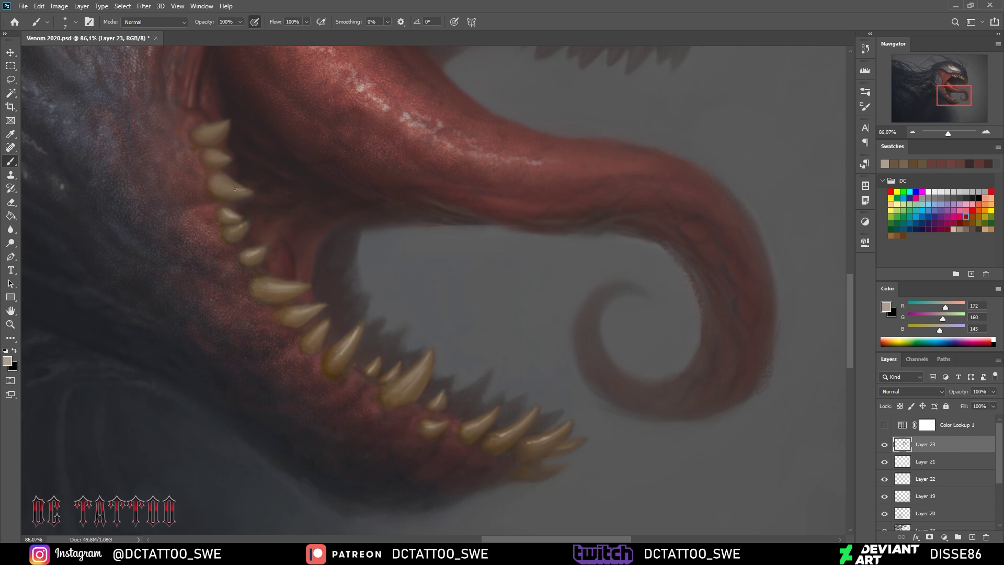
pyautogui.moveTo(235, 189); pyautogui.dragTo(223, 183)
pyautogui.press('[')
# Shade the gums with brown, dark red-brown, mid red and tongue-red tones
pyautogui.keyDown('alt'); pyautogui.click(355, 335); pyautogui.keyUp('alt')
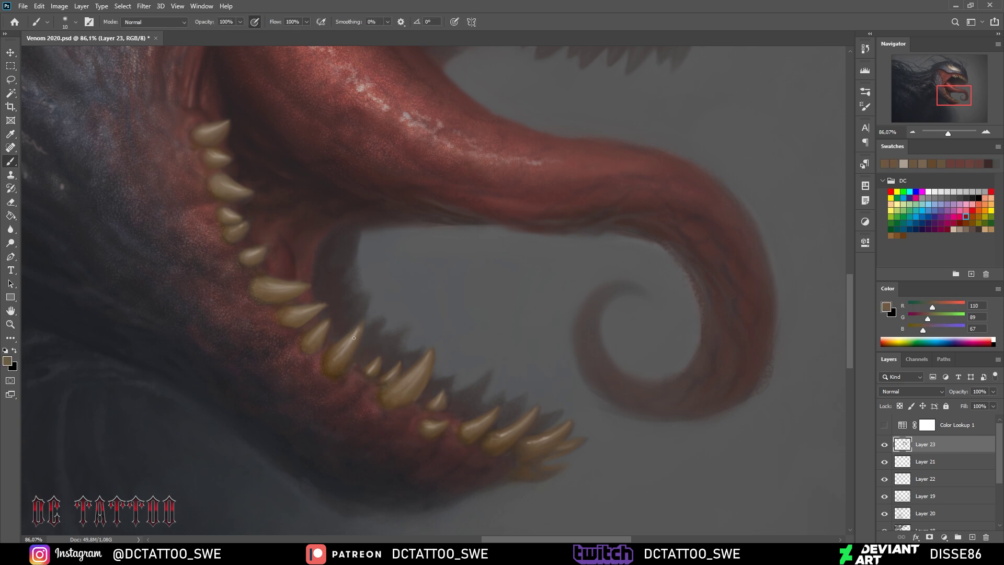
pyautogui.keyDown('alt'); pyautogui.click(387, 312); pyautogui.keyUp('alt')
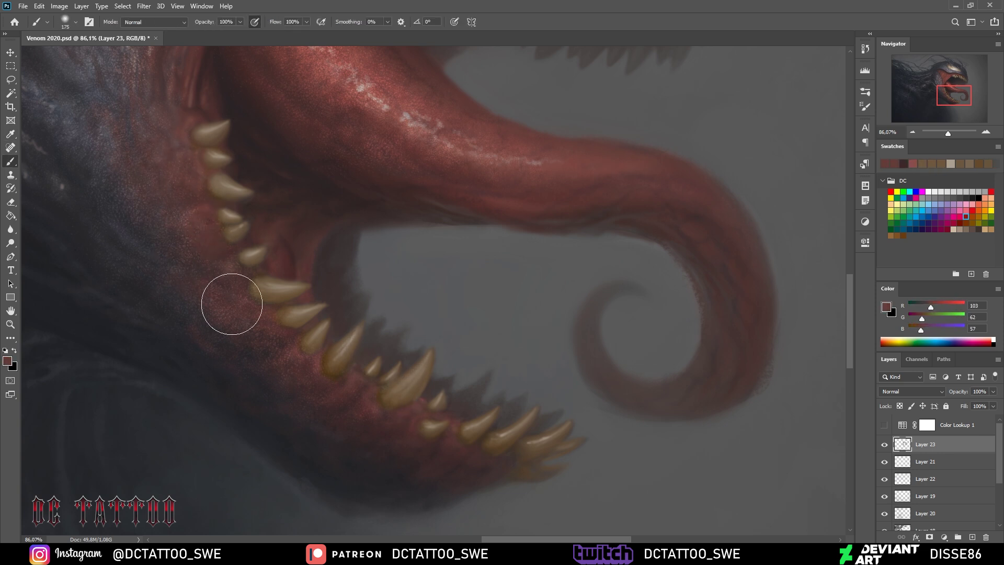
pyautogui.press('[')
pyautogui.press('[')
pyautogui.press('[')
pyautogui.keyDown('alt'); pyautogui.click(276, 248); pyautogui.keyUp('alt')
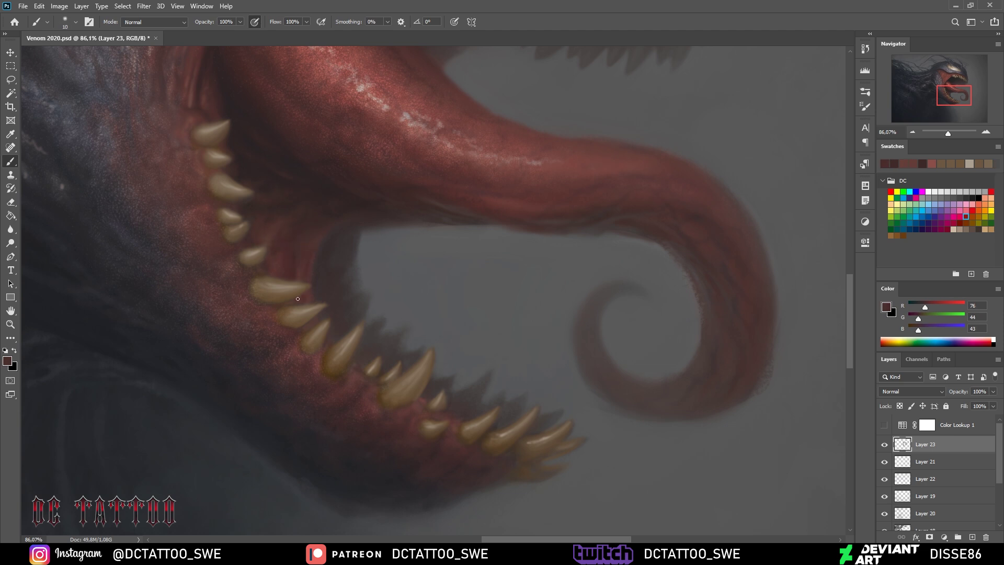
pyautogui.keyDown('alt'); pyautogui.click(365, 219); pyautogui.keyUp('alt')
pyautogui.press('[')
pyautogui.press('[')
pyautogui.press(']')
pyautogui.press(']')
pyautogui.press(']')
pyautogui.keyDown('alt'); pyautogui.click(549, 189); pyautogui.keyUp('alt')
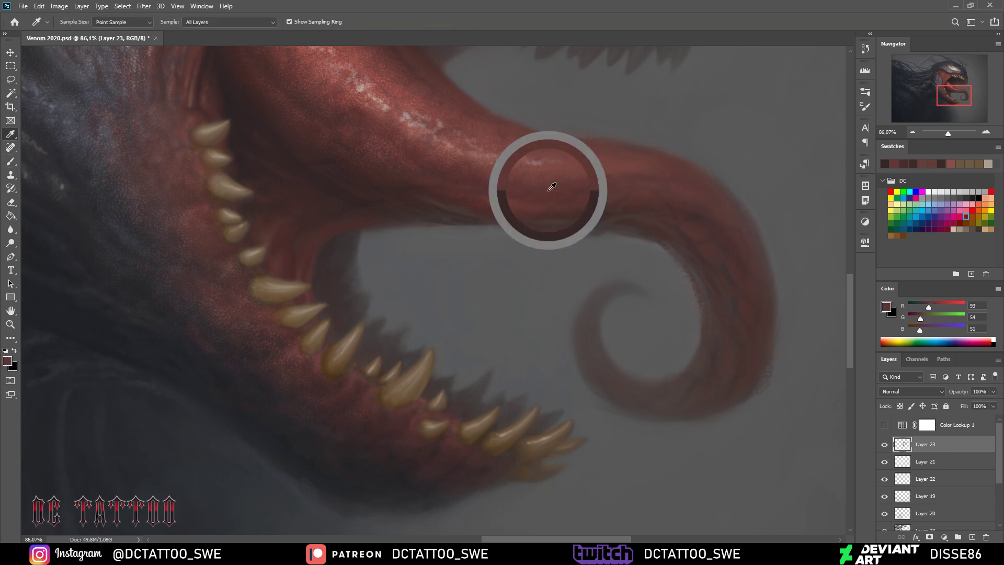
# Deepen the lower jaw's gumline with dark shadow, red-brown and grey-edged strokes
pyautogui.moveTo(268, 320); pyautogui.dragTo(319, 226)
pyautogui.press('[')
pyautogui.press('[')
pyautogui.keyDown('alt'); pyautogui.click(408, 337); pyautogui.keyUp('alt')
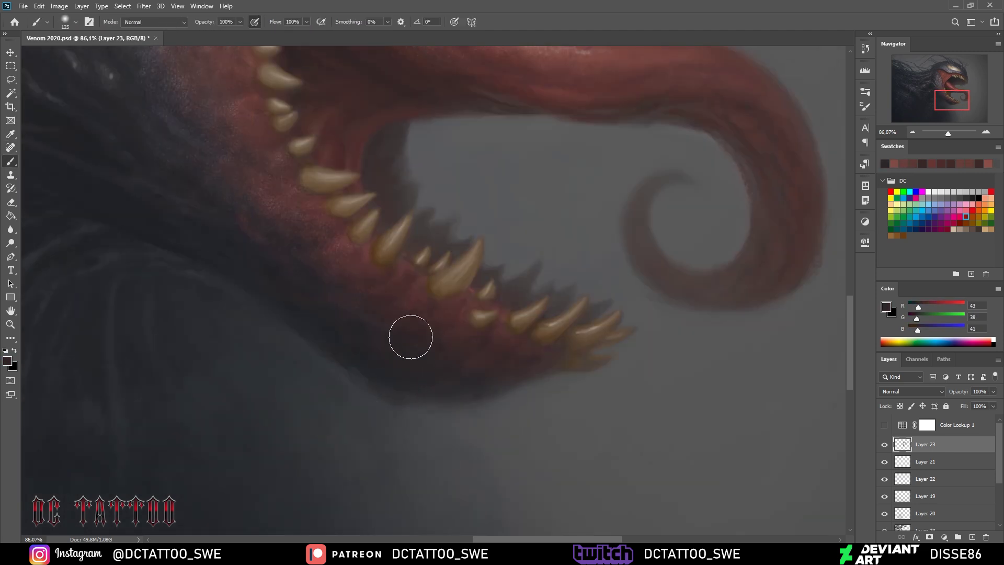
pyautogui.press('[')
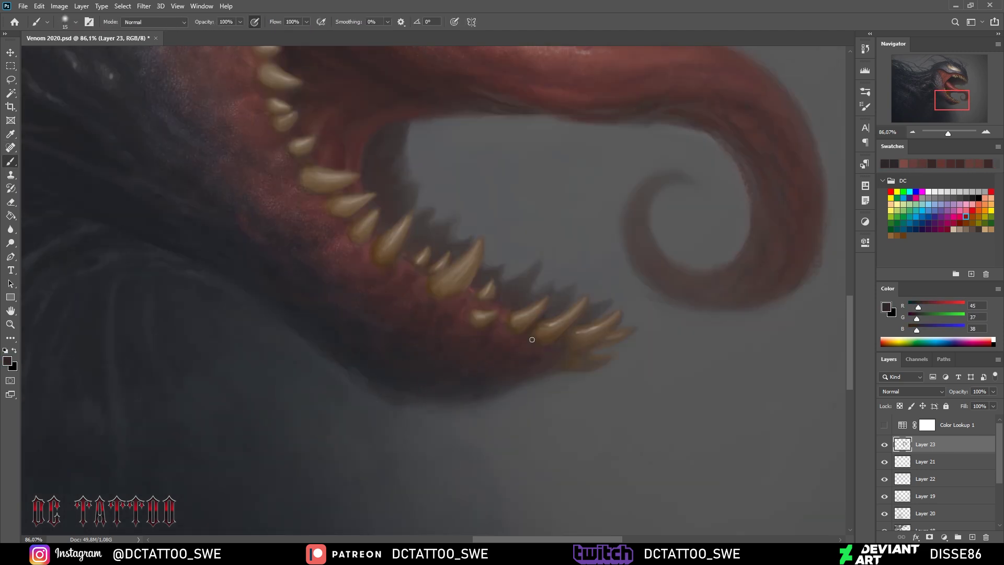
pyautogui.keyDown('alt'); pyautogui.click(529, 339); pyautogui.keyUp('alt')
pyautogui.keyDown('alt'); pyautogui.click(623, 312); pyautogui.keyUp('alt')
pyautogui.press('[')
pyautogui.press('[')
pyautogui.press('[')
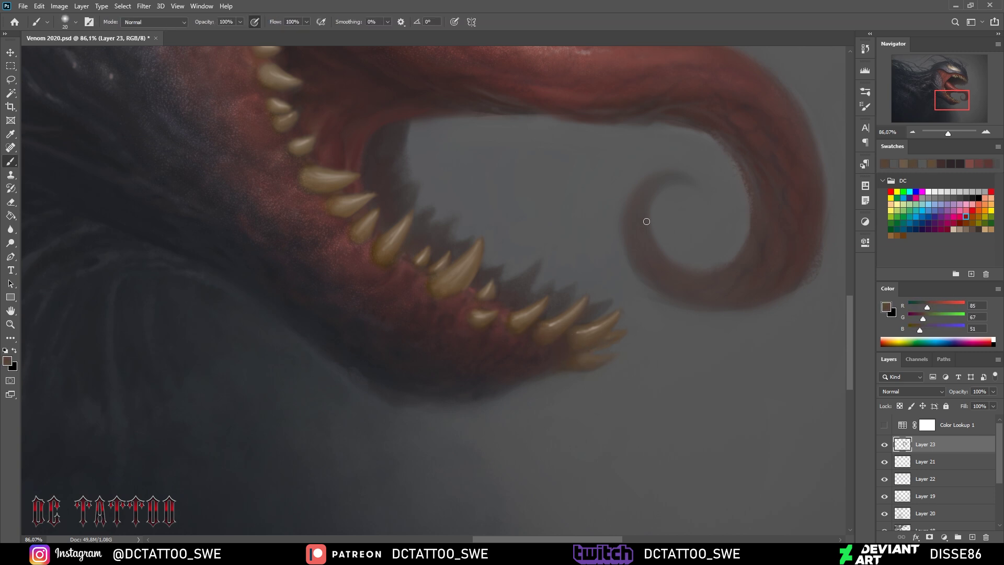
pyautogui.keyDown('alt'); pyautogui.click(585, 351); pyautogui.keyUp('alt')
pyautogui.press('[')
pyautogui.keyDown('alt'); pyautogui.click(571, 325); pyautogui.keyUp('alt')
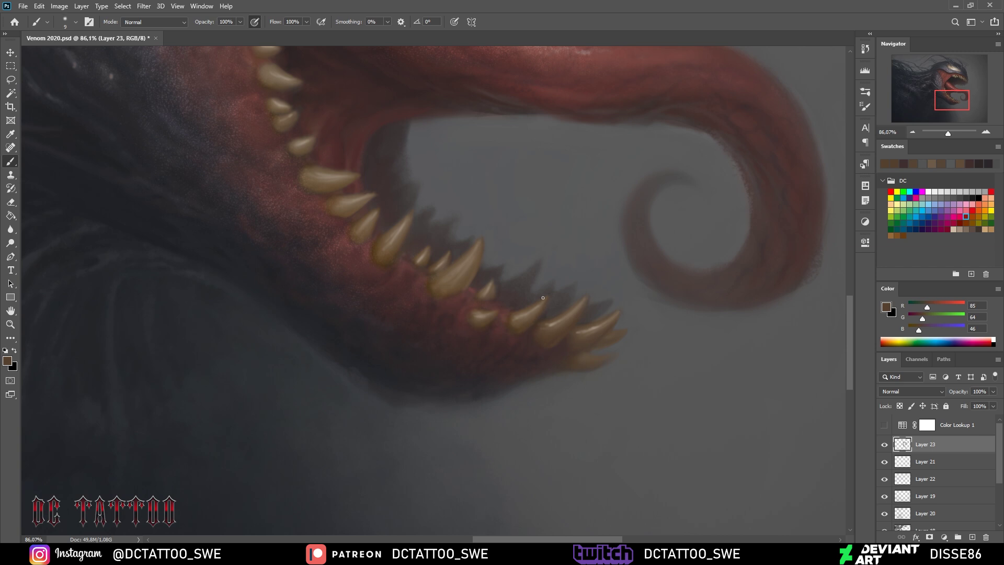
pyautogui.moveTo(470, 320); pyautogui.dragTo(586, 531)
# Sample gum reds, pale pink and grey-pink skin tones while resizing the brush for gum shading
pyautogui.keyDown('alt'); pyautogui.click(345, 244); pyautogui.keyUp('alt')
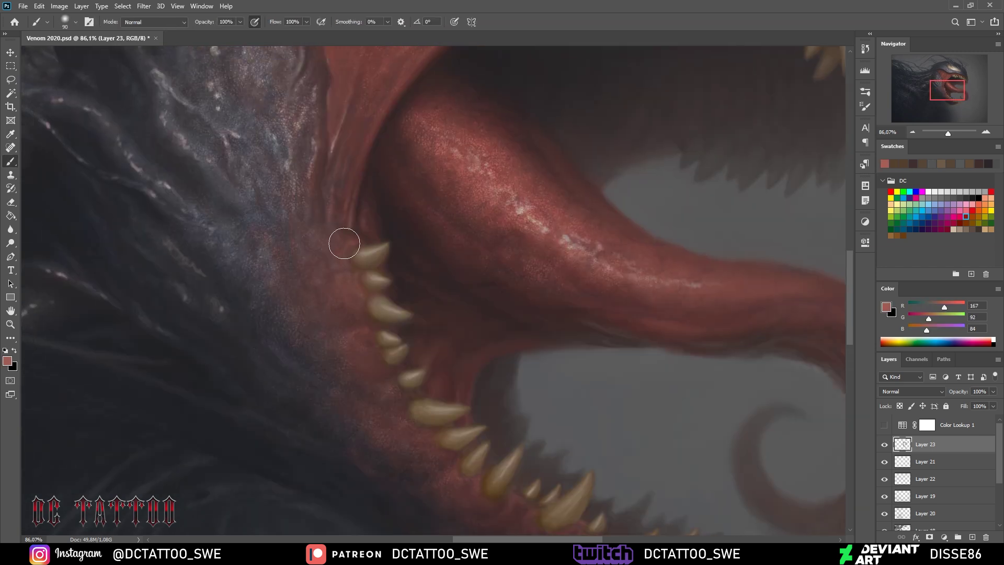
pyautogui.press('[')
pyautogui.press('[')
pyautogui.press('[')
pyautogui.keyDown('alt'); pyautogui.click(368, 365); pyautogui.keyUp('alt')
pyautogui.press('[')
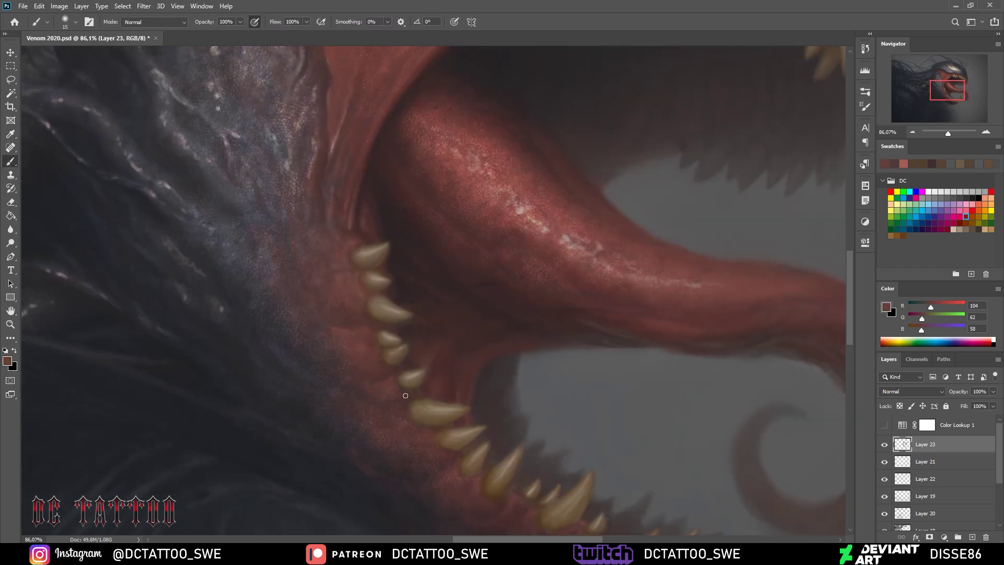
pyautogui.keyDown('alt'); pyautogui.click(520, 206); pyautogui.keyUp('alt')
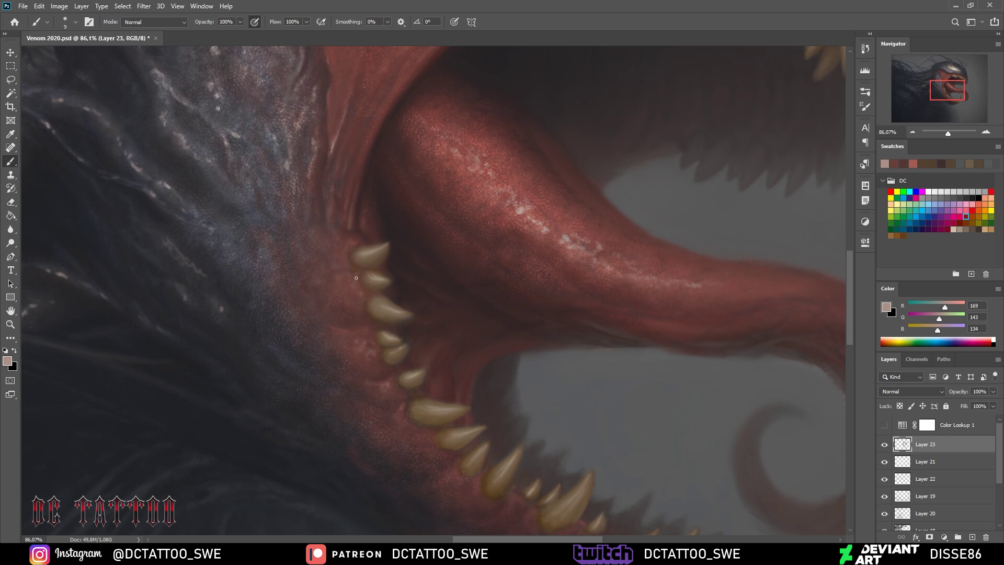
pyautogui.keyDown('alt'); pyautogui.click(348, 243); pyautogui.keyUp('alt')
pyautogui.press(']')
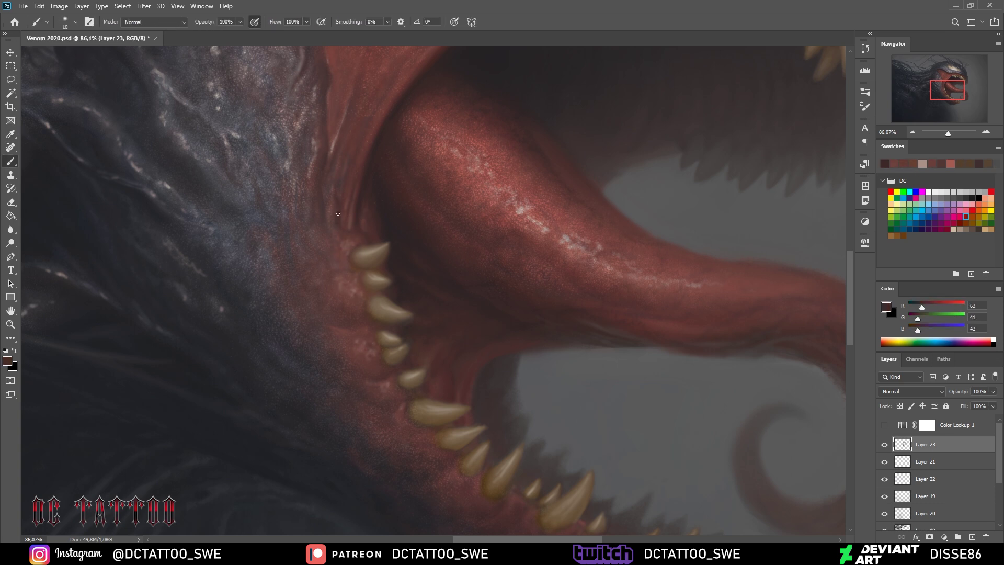
pyautogui.keyDown('alt'); pyautogui.click(344, 220); pyautogui.keyUp('alt')
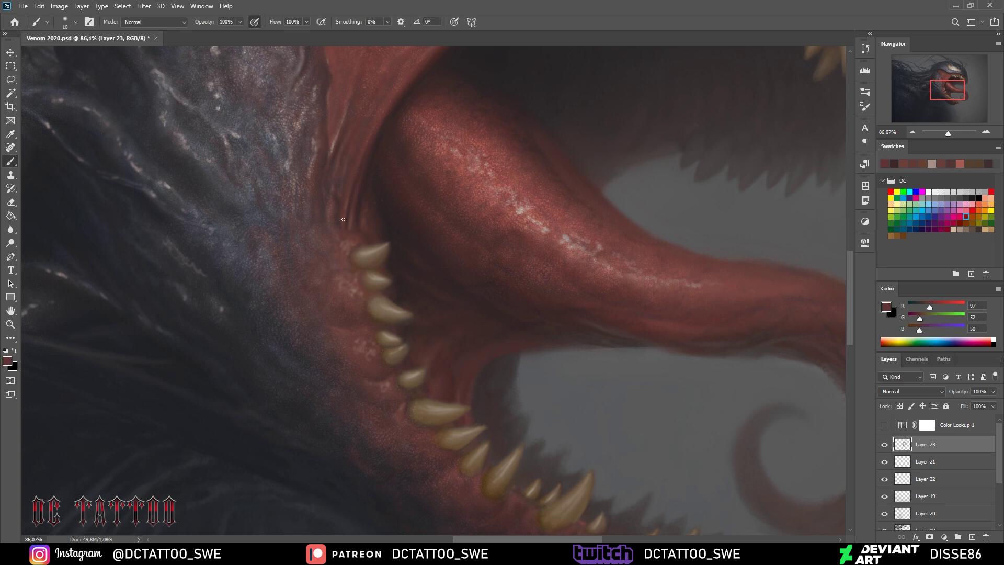
pyautogui.press(']')
pyautogui.press(']')
pyautogui.press(']')
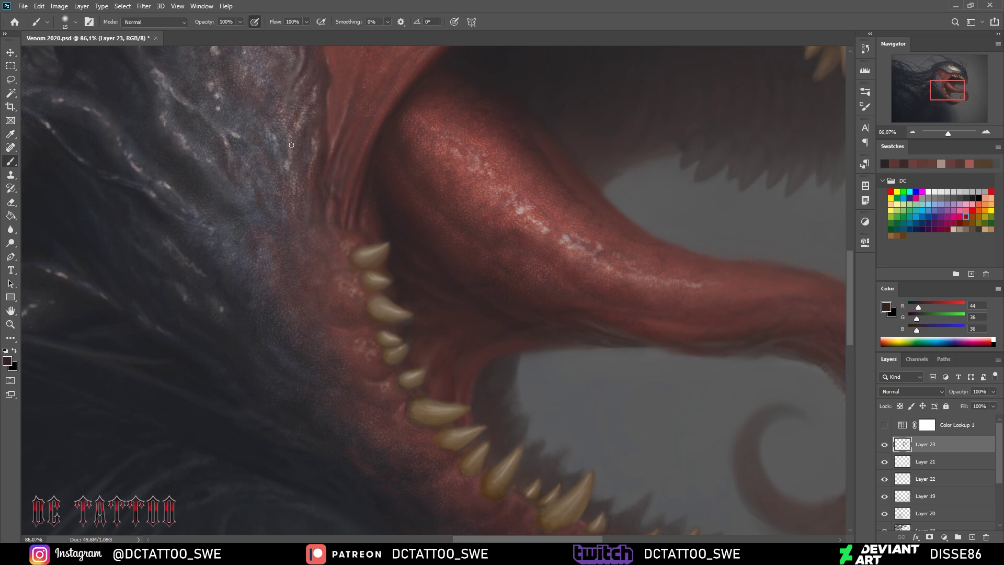
pyautogui.keyDown('alt'); pyautogui.click(290, 142); pyautogui.keyUp('alt')
# Darken the skin along the red gum edge of the upper jaw with a smaller brush
pyautogui.moveTo(940, 79); pyautogui.dragTo(938, 72)
pyautogui.keyDown('alt'); pyautogui.click(362, 210); pyautogui.keyUp('alt')
pyautogui.press('[')
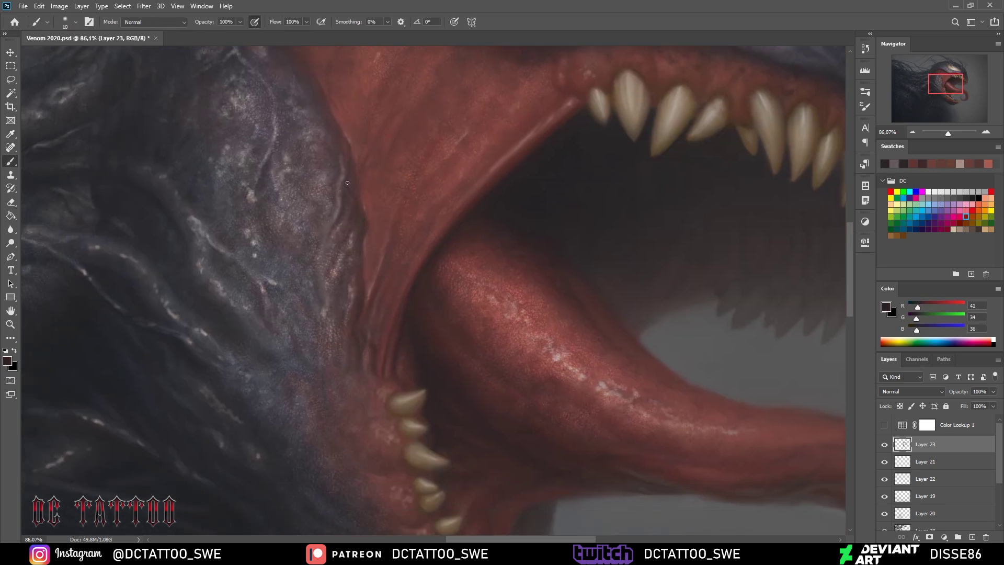
pyautogui.moveTo(348, 182)
pyautogui.mouseDown()
pyautogui.moveTo(335, 267)
pyautogui.moveTo(309, 239)
pyautogui.mouseUp()
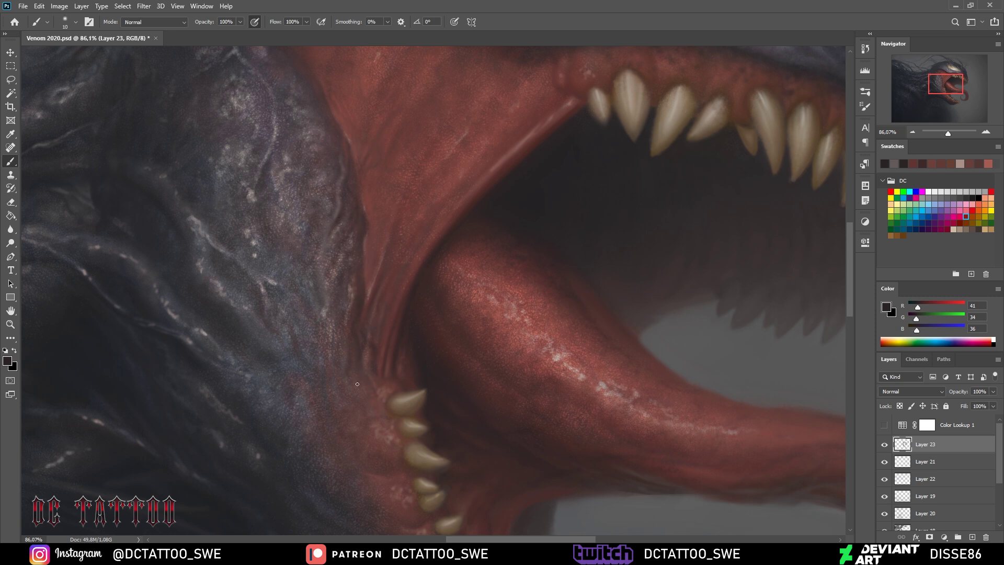
# Pick skin greys, dark gum reds and a shadow tone, shrinking the brush for fine lines
pyautogui.keyDown('alt'); pyautogui.click(347, 414); pyautogui.keyUp('alt')
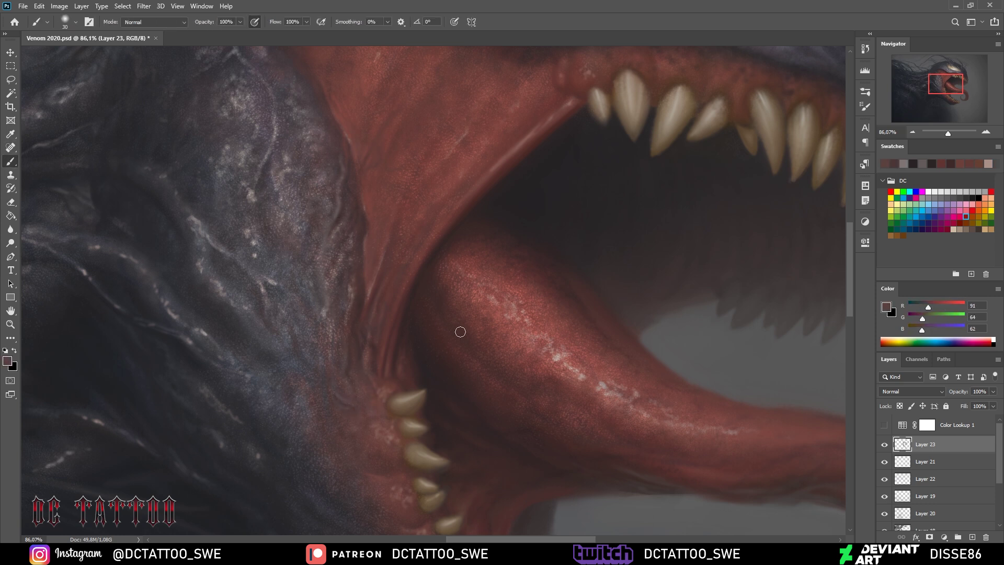
pyautogui.press('[')
pyautogui.press('[')
pyautogui.press('[')
pyautogui.keyDown('alt'); pyautogui.click(346, 364); pyautogui.keyUp('alt')
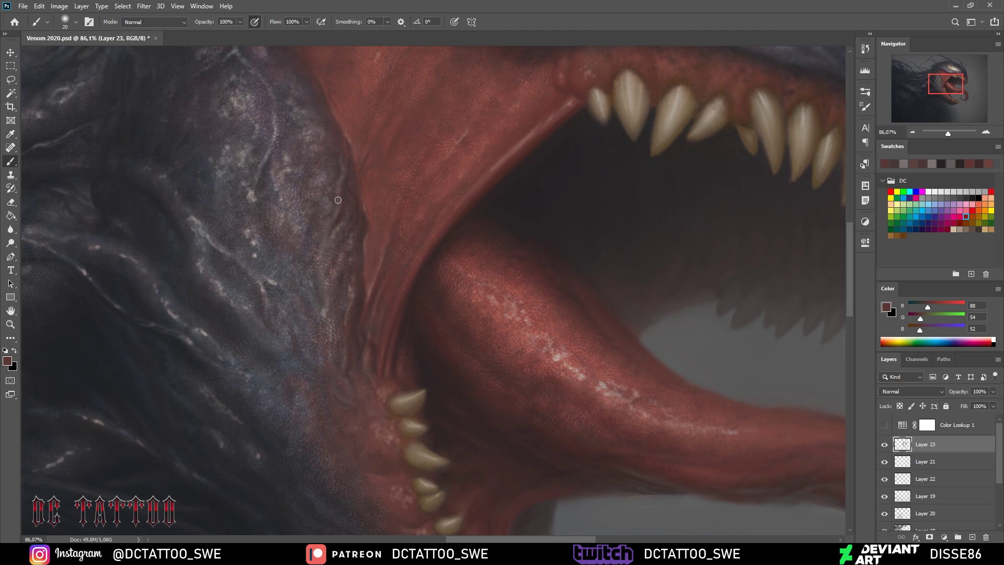
pyautogui.keyDown('alt'); pyautogui.click(350, 305); pyautogui.keyUp('alt')
pyautogui.press('[')
pyautogui.press('[')
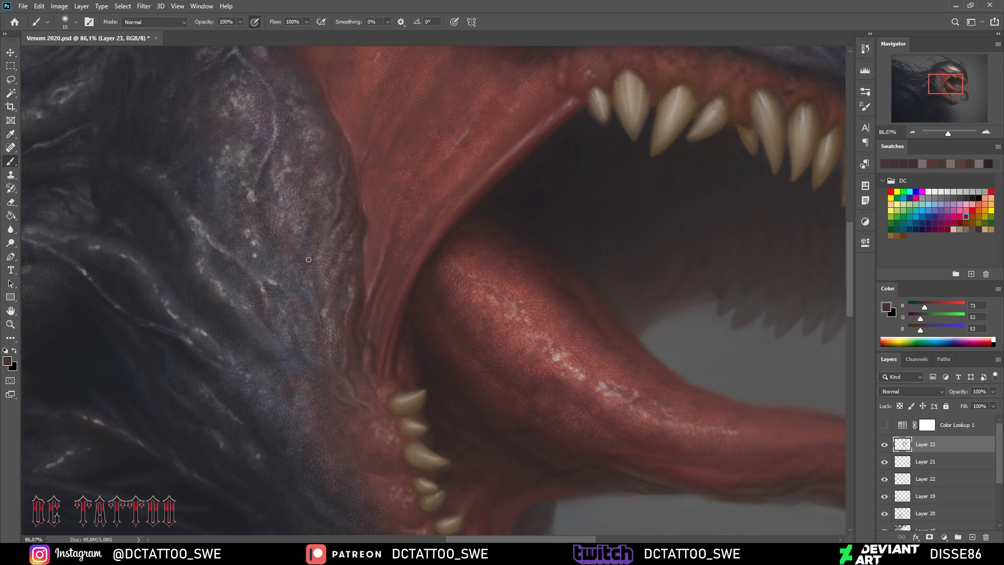
pyautogui.keyDown('alt'); pyautogui.click(308, 259); pyautogui.keyUp('alt')
pyautogui.press(']')
pyautogui.press(']')
pyautogui.press(']')
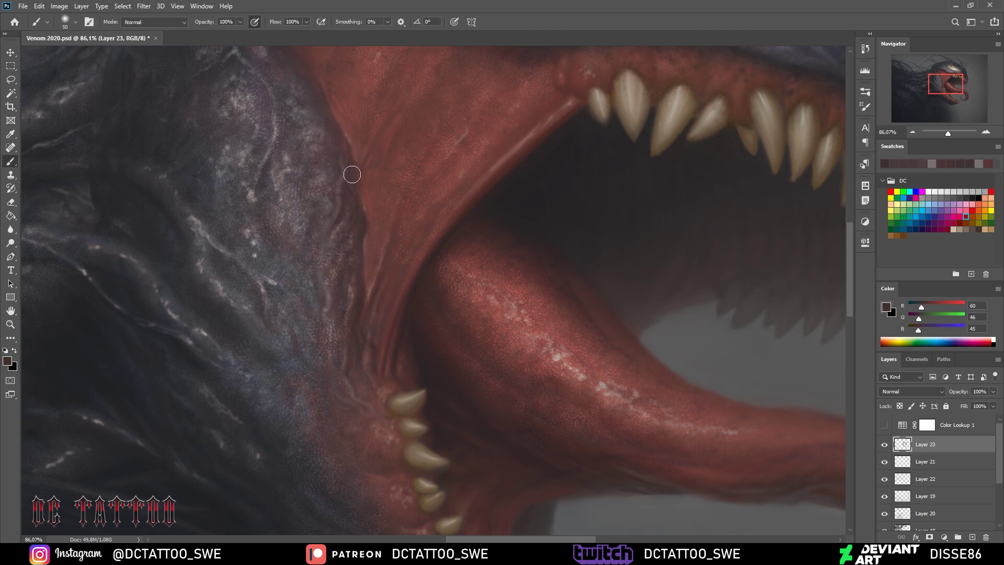
pyautogui.press('[')
pyautogui.press('[')
pyautogui.press('[')
# Sample warm, deep and red-brown gum tones plus a dark skin grey at a smaller brush size
pyautogui.keyDown('alt'); pyautogui.click(373, 255); pyautogui.keyUp('alt')
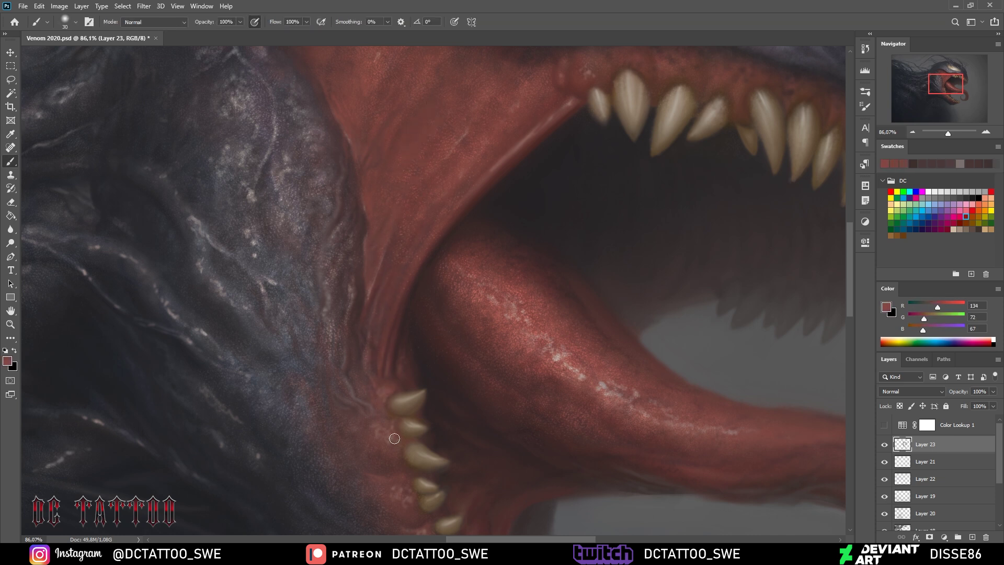
pyautogui.keyDown('alt'); pyautogui.click(388, 403); pyautogui.keyUp('alt')
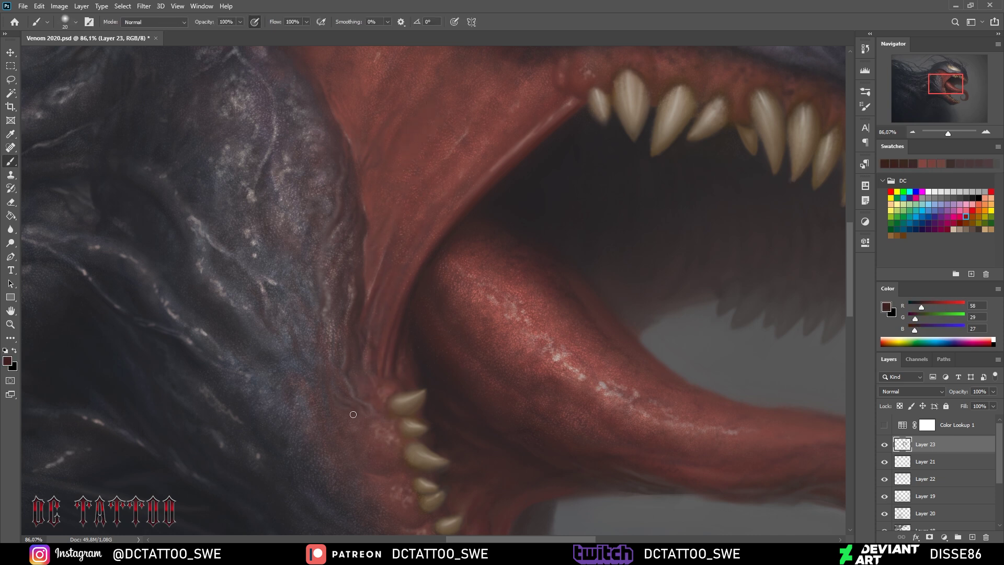
pyautogui.keyDown('alt'); pyautogui.click(387, 437); pyautogui.keyUp('alt')
pyautogui.press('[')
pyautogui.keyDown('alt'); pyautogui.click(344, 352); pyautogui.keyUp('alt')
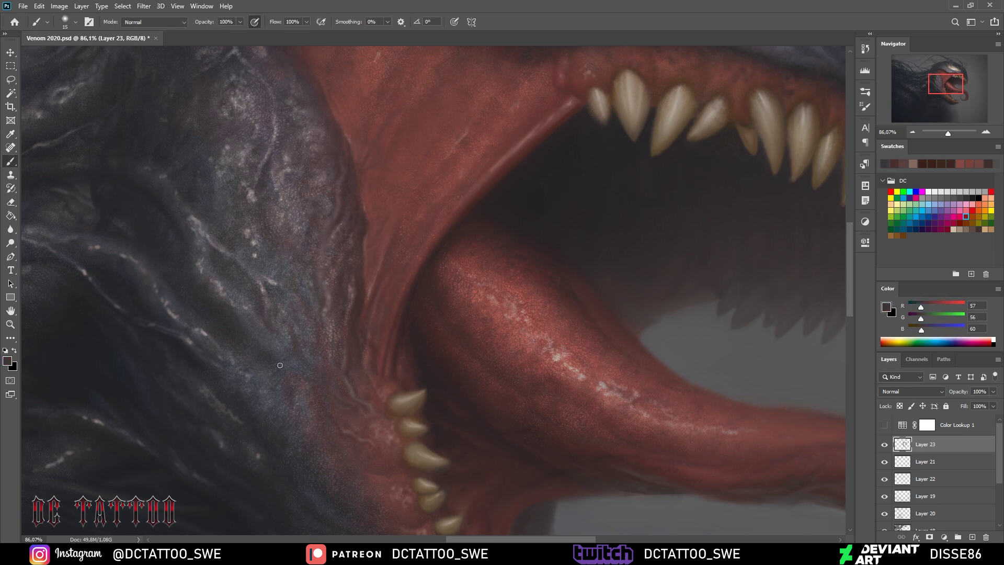
pyautogui.press('[')
pyautogui.keyDown('alt'); pyautogui.click(303, 380); pyautogui.keyUp('alt')
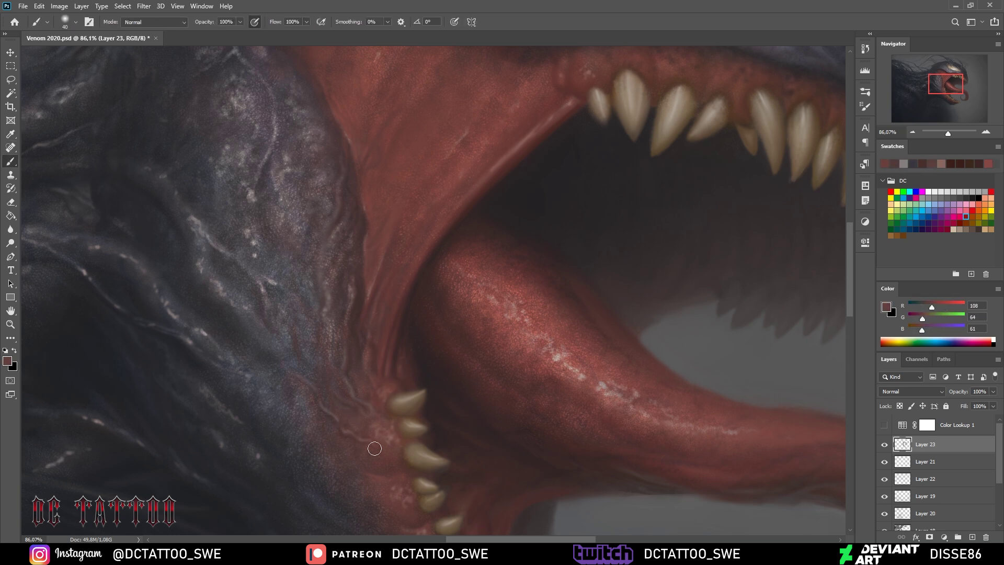
# On the lower jaw, pick dark bluish grey, mauve and near-black tones, then the tongue red
pyautogui.moveTo(298, 392); pyautogui.dragTo(245, 193)
pyautogui.press(']')
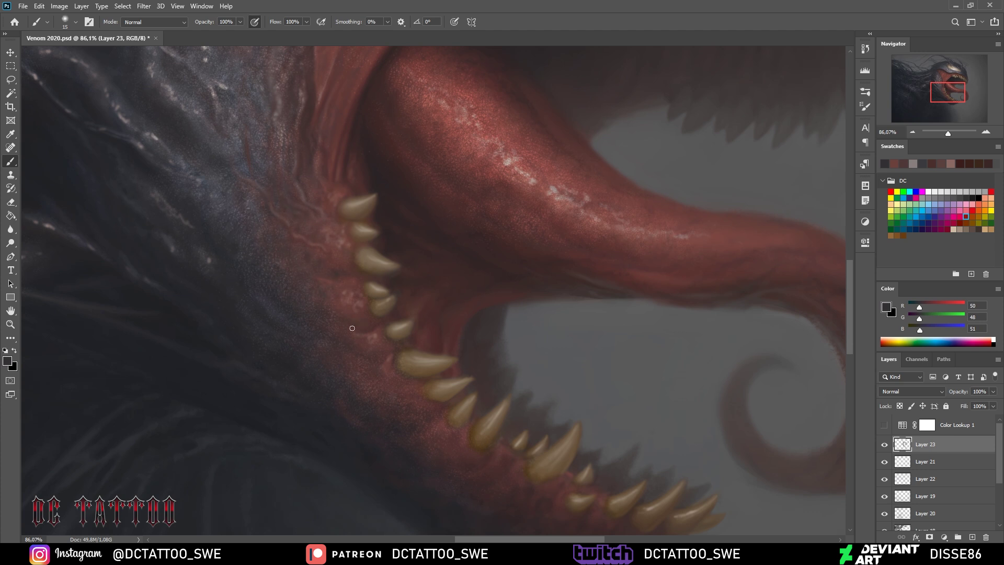
pyautogui.keyDown('alt'); pyautogui.click(281, 289); pyautogui.keyUp('alt')
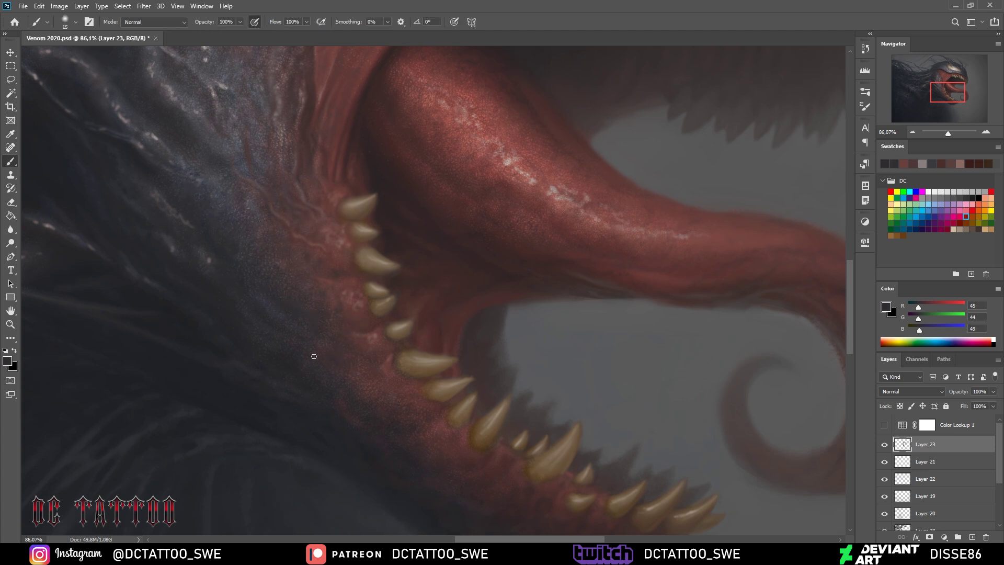
pyautogui.keyDown('alt'); pyautogui.click(343, 386); pyautogui.keyUp('alt')
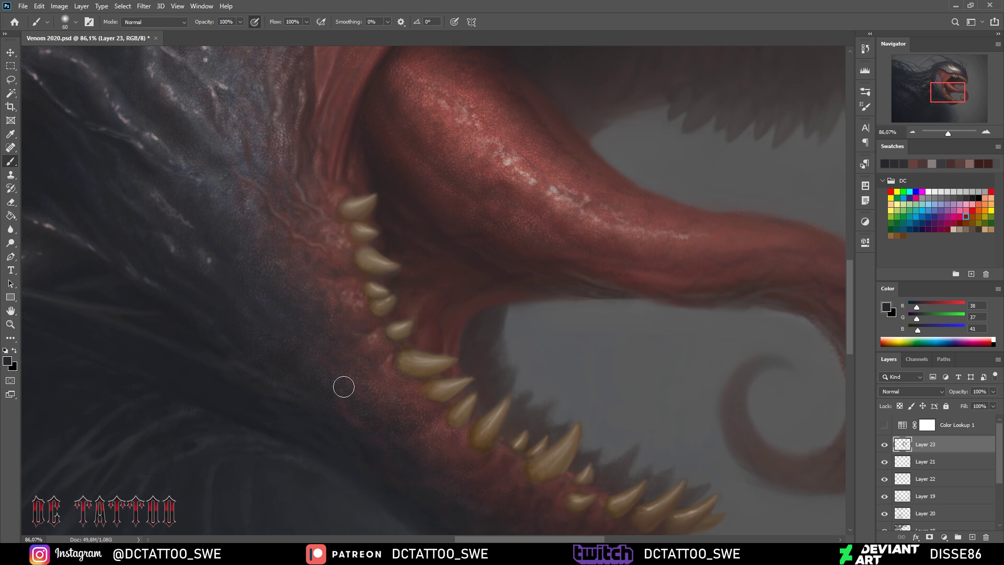
pyautogui.press('[')
pyautogui.press('[')
pyautogui.press('[')
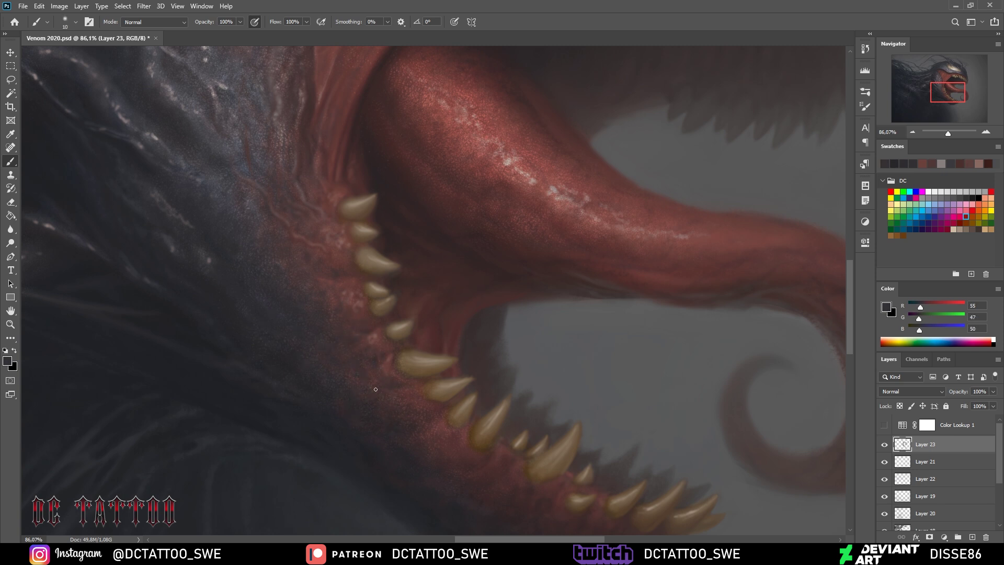
pyautogui.keyDown('alt'); pyautogui.click(244, 285); pyautogui.keyUp('alt')
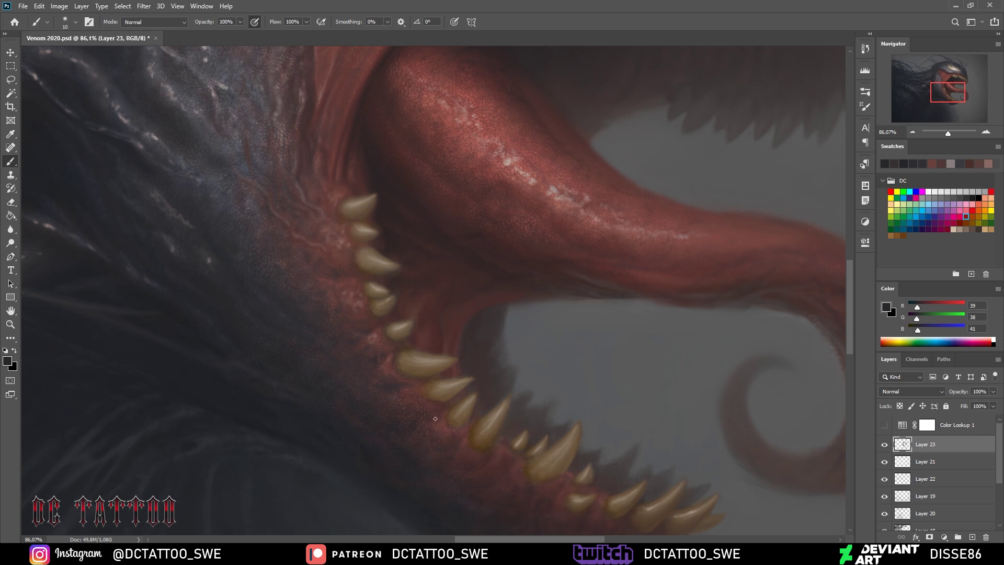
pyautogui.keyDown('alt'); pyautogui.click(386, 369); pyautogui.keyUp('alt')
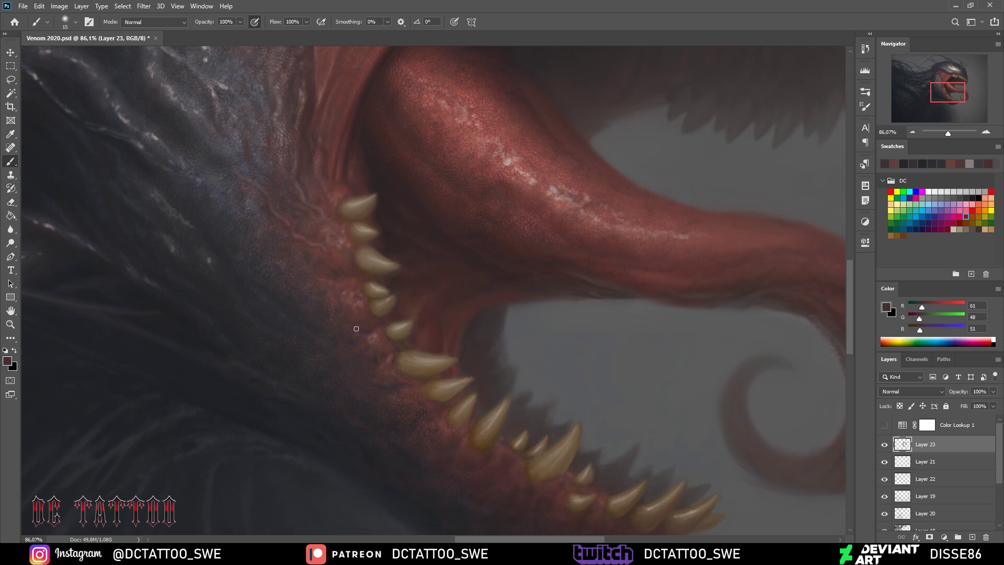
pyautogui.keyDown('alt'); pyautogui.click(543, 209); pyautogui.keyUp('alt')
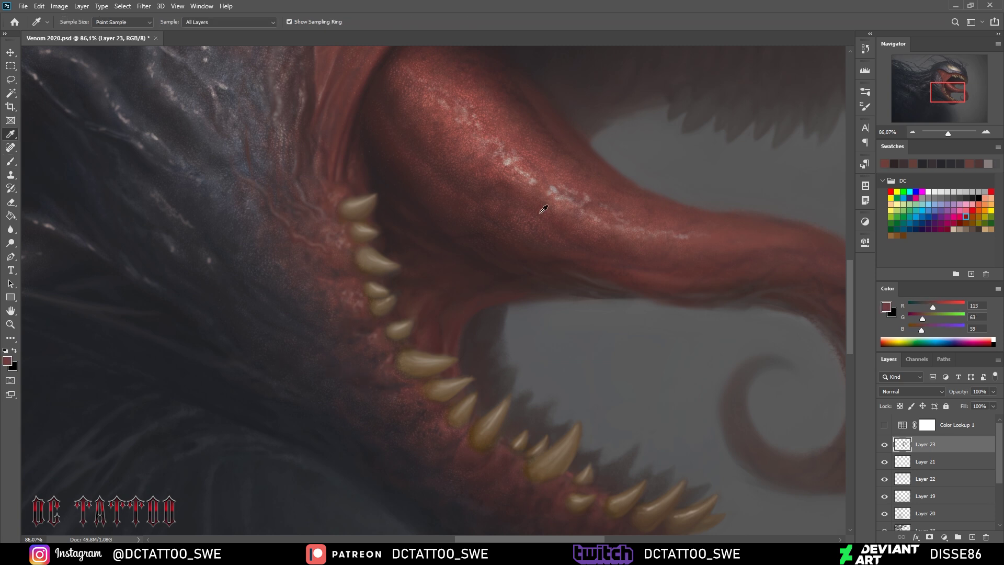
# Shade the lower jaw with dark shadow, reddish gum and maroon tones, growing the brush
pyautogui.moveTo(433, 463); pyautogui.dragTo(317, 342)
pyautogui.keyDown('alt'); pyautogui.click(317, 342); pyautogui.keyUp('alt')
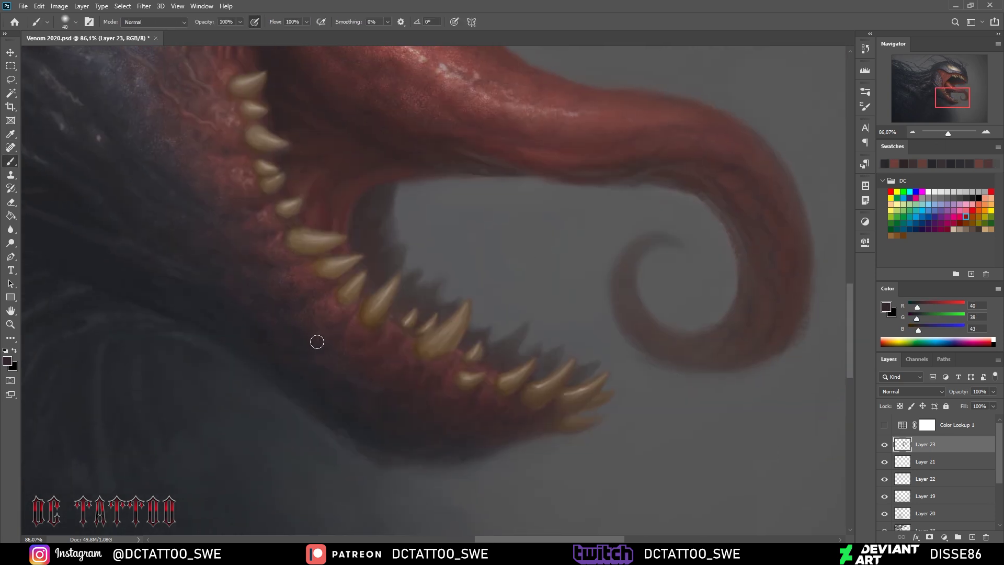
pyautogui.press('[')
pyautogui.press('[')
pyautogui.press('[')
pyautogui.keyDown('alt'); pyautogui.click(395, 324); pyautogui.keyUp('alt')
pyautogui.press(']')
pyautogui.press(']')
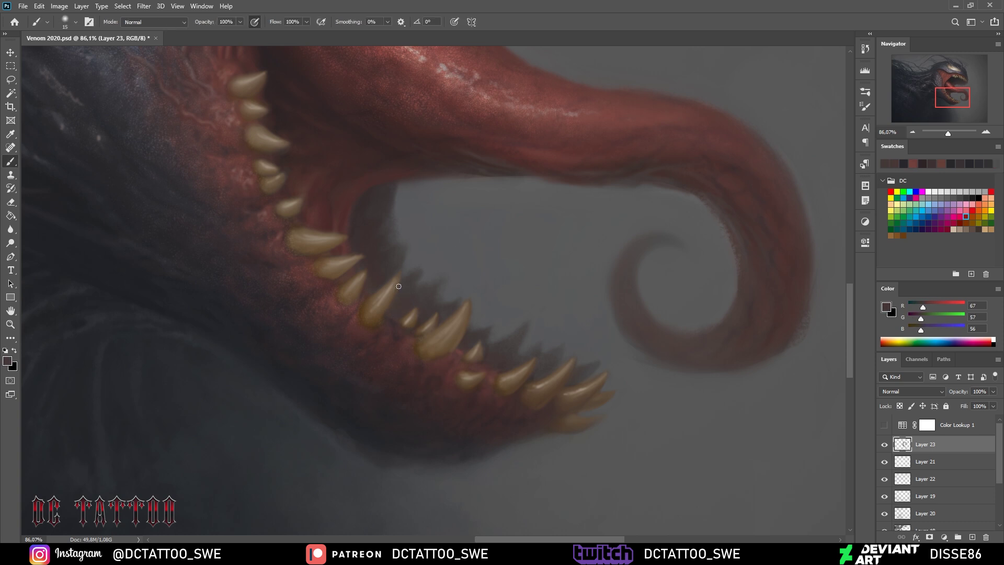
pyautogui.keyDown('alt'); pyautogui.click(367, 338); pyautogui.keyUp('alt')
pyautogui.press(']')
pyautogui.press(']')
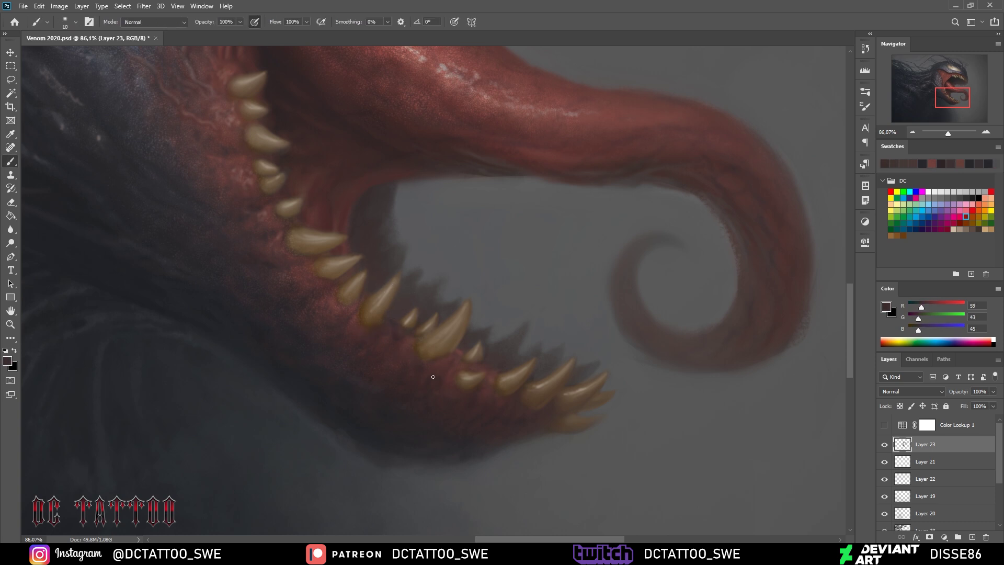
pyautogui.keyDown('alt'); pyautogui.click(423, 372); pyautogui.keyUp('alt')
pyautogui.press(']')
pyautogui.press(']')
pyautogui.press(']')
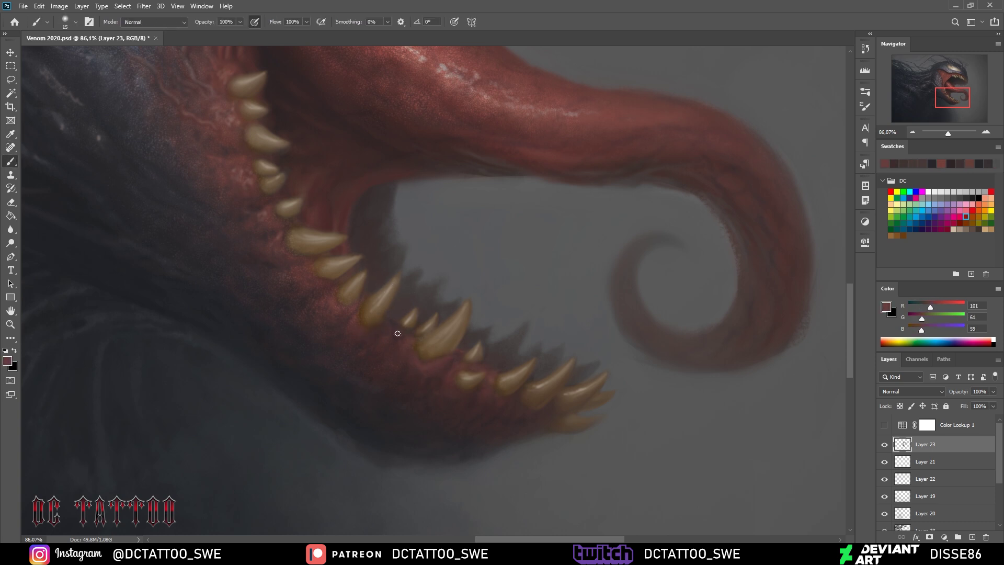
# Add dark grey, reddish-brown and tooth tan tones, then zoom out and back into the upper mouth
pyautogui.keyDown('alt'); pyautogui.click(398, 333); pyautogui.keyUp('alt')
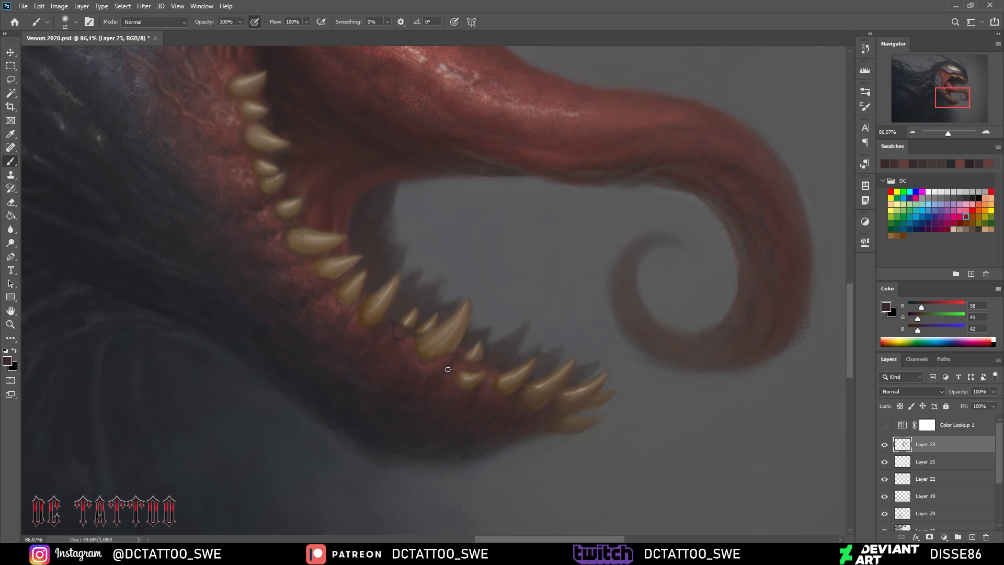
pyautogui.keyDown('alt'); pyautogui.click(446, 422); pyautogui.keyUp('alt')
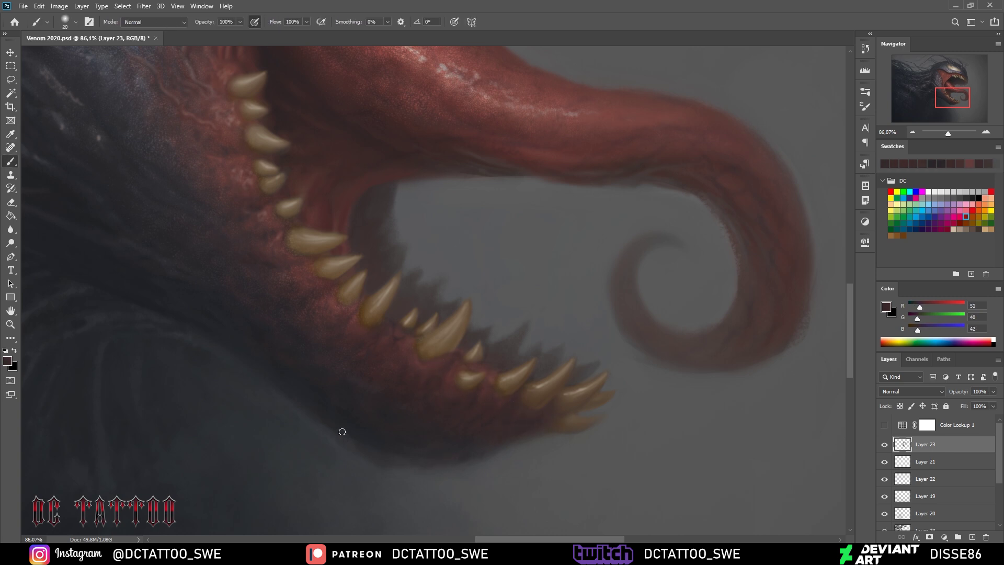
pyautogui.moveTo(949, 94); pyautogui.dragTo(951, 95)
pyautogui.keyDown('alt'); pyautogui.click(520, 391); pyautogui.keyUp('alt')
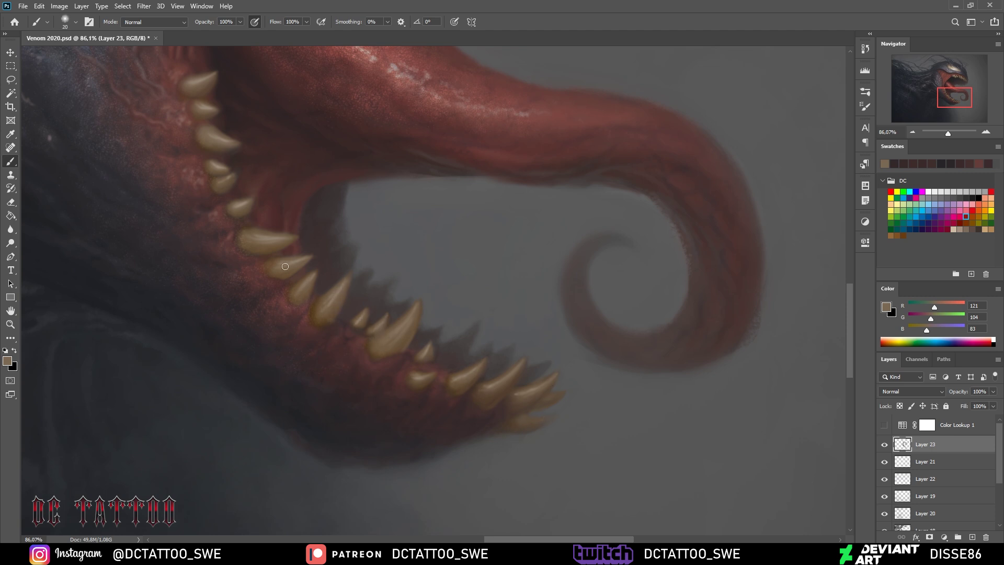
pyautogui.moveTo(948, 133); pyautogui.dragTo(948, 133)
pyautogui.keyDown('alt'); pyautogui.click(462, 291); pyautogui.keyUp('alt')
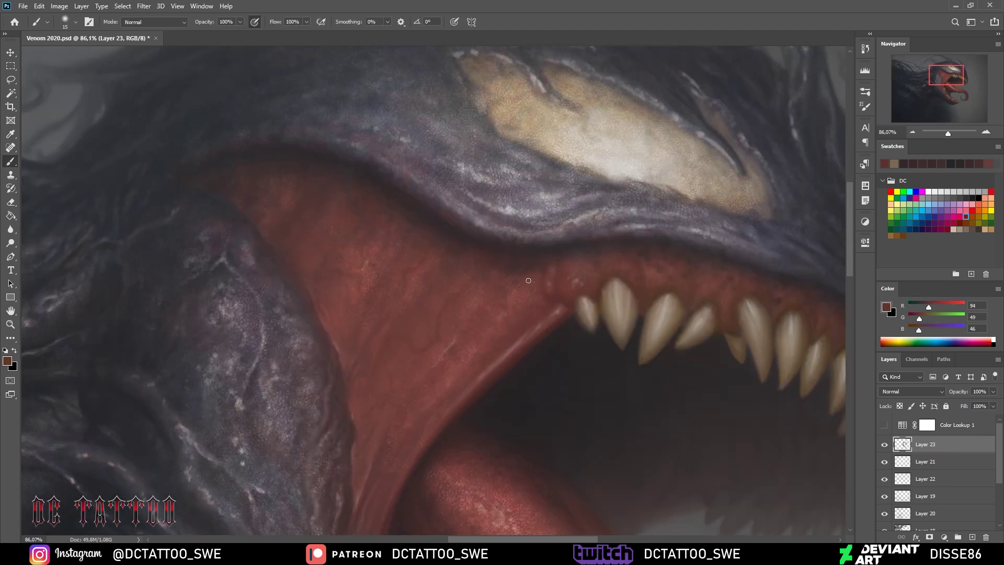
# Sample lighter and darker reds from the palate and inner mouth for the upper mouth
pyautogui.keyDown('alt'); pyautogui.click(455, 404); pyautogui.keyUp('alt')
pyautogui.press(']')
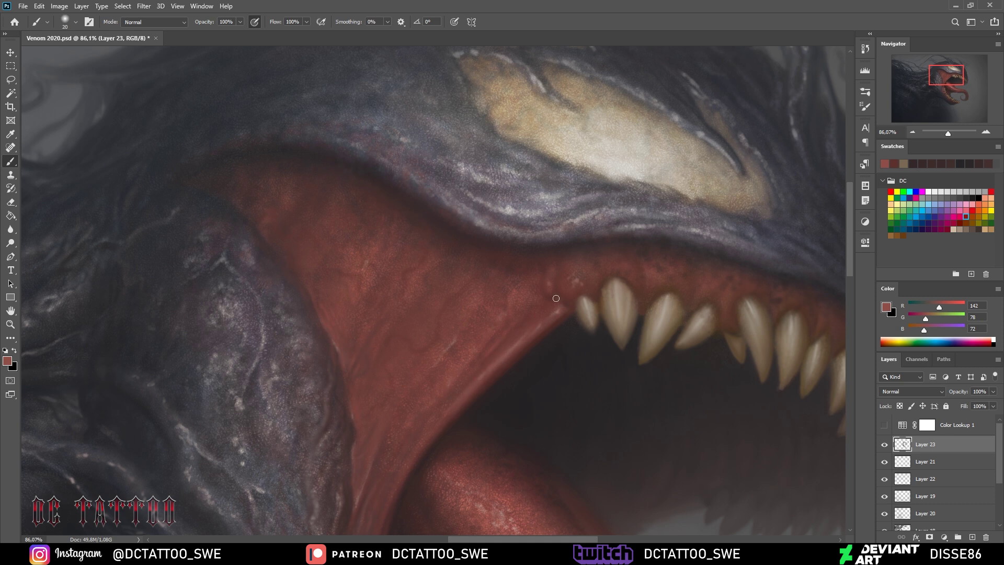
pyautogui.keyDown('alt'); pyautogui.click(507, 307); pyautogui.keyUp('alt')
pyautogui.press('[')
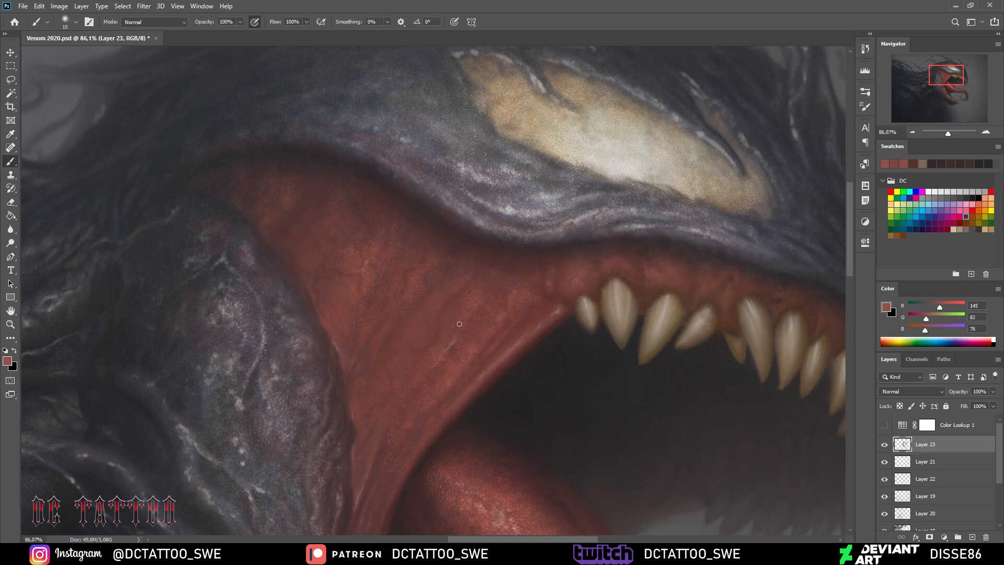
pyautogui.keyDown('alt'); pyautogui.click(504, 279); pyautogui.keyUp('alt')
pyautogui.keyDown('alt'); pyautogui.click(435, 362); pyautogui.keyUp('alt')
# Brighten the current red with the R slider, then pick a dark grey near the mouth corner
pyautogui.press('i')
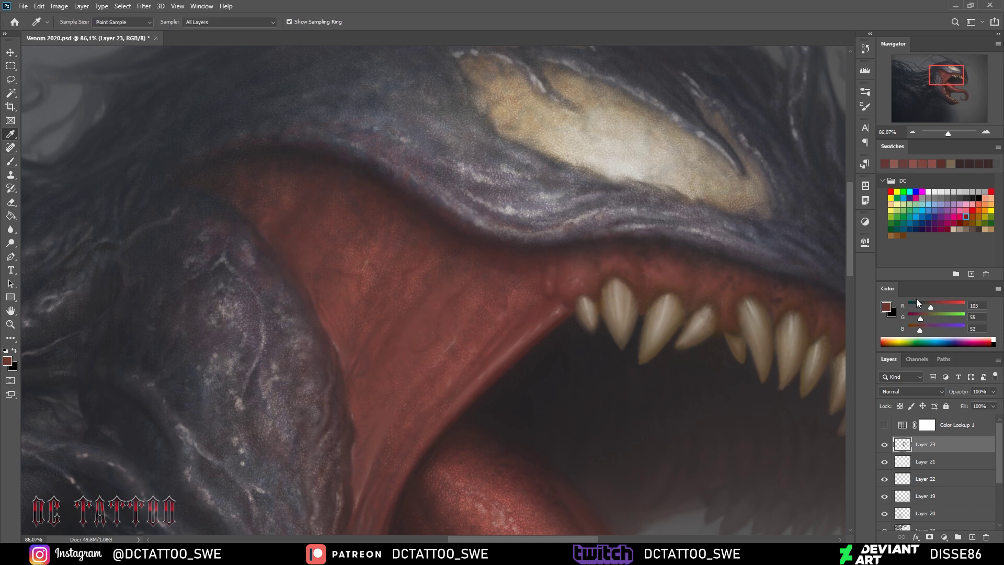
pyautogui.moveTo(917, 299); pyautogui.dragTo(934, 304)
pyautogui.press('b')
pyautogui.moveTo(948, 76); pyautogui.dragTo(941, 75)
pyautogui.keyDown('alt'); pyautogui.click(457, 301); pyautogui.keyUp('alt')
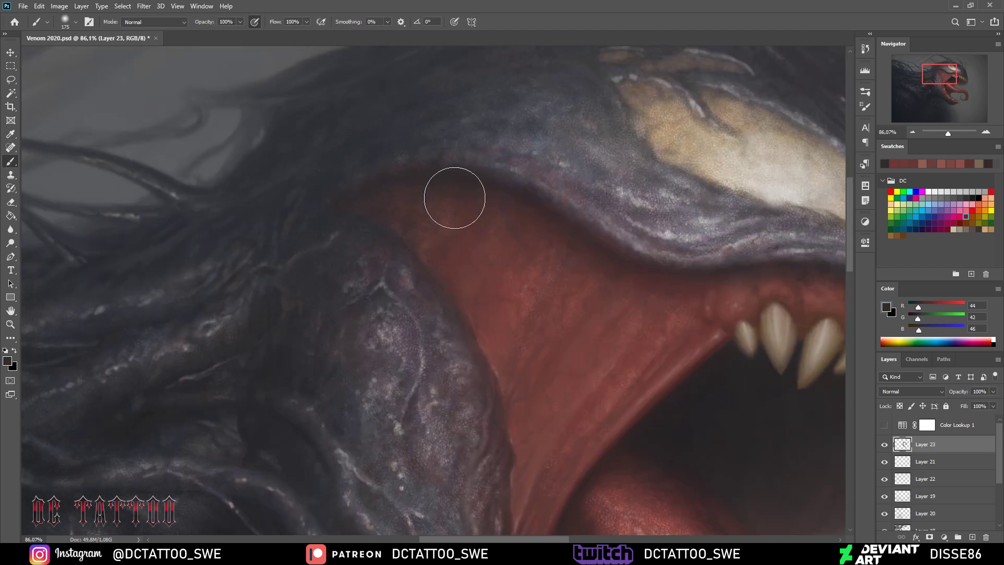
# Sample mid greys, near-black and light grey skin tones on the cheek with a smaller brush
pyautogui.keyDown('alt'); pyautogui.click(350, 230); pyautogui.keyUp('alt')
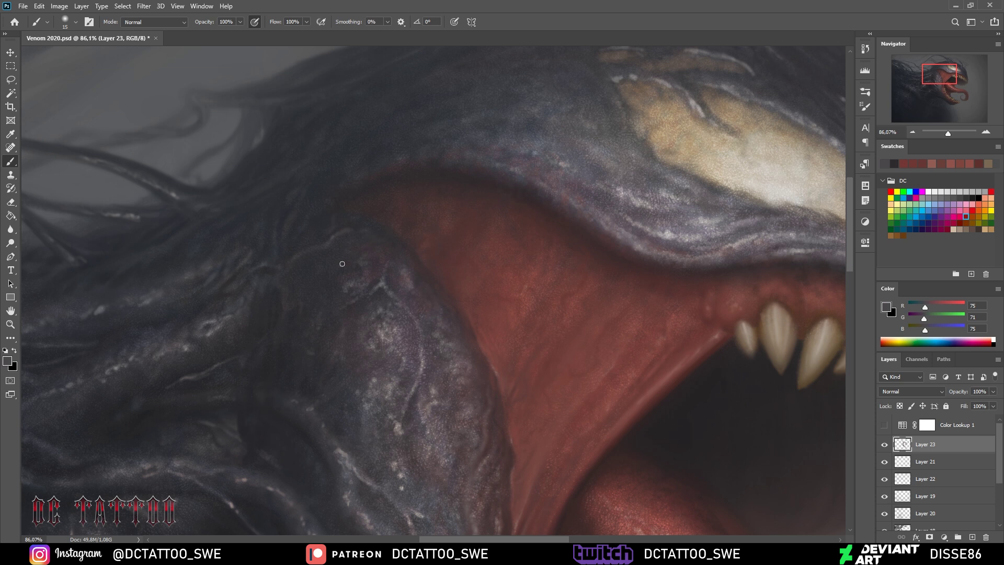
pyautogui.keyDown('alt'); pyautogui.click(327, 190); pyautogui.keyUp('alt')
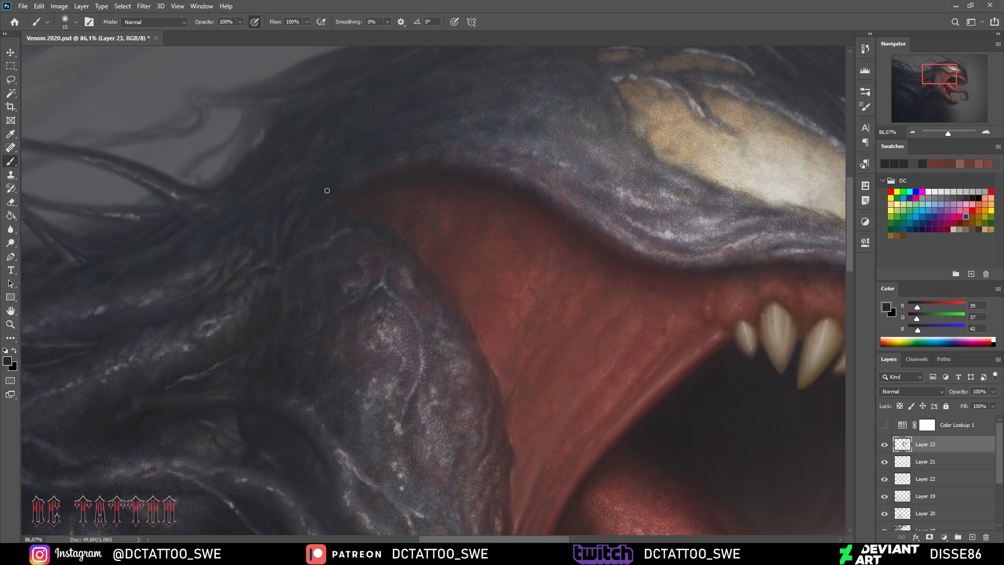
pyautogui.keyDown('alt'); pyautogui.click(329, 204); pyautogui.keyUp('alt')
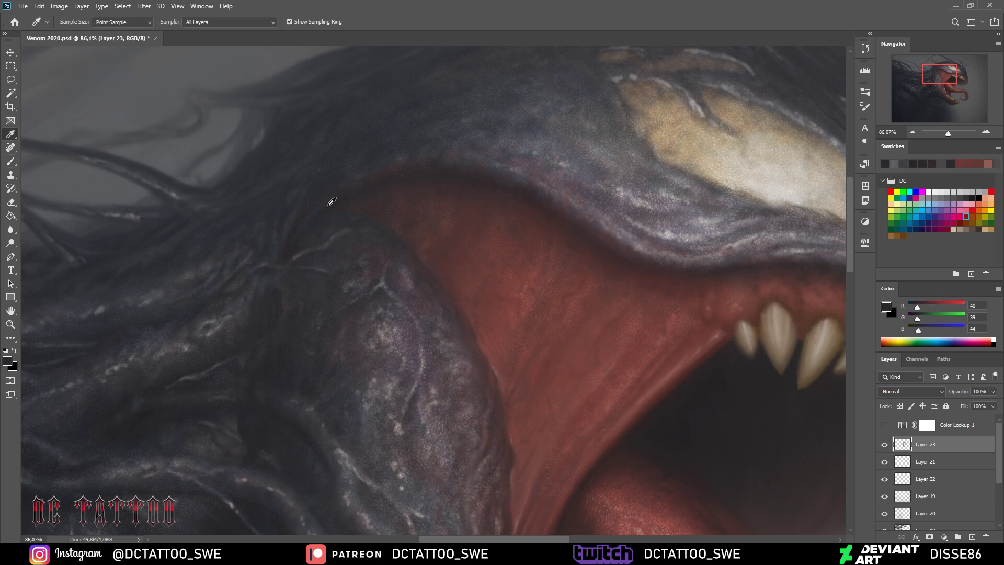
pyautogui.keyDown('alt'); pyautogui.click(312, 190); pyautogui.keyUp('alt')
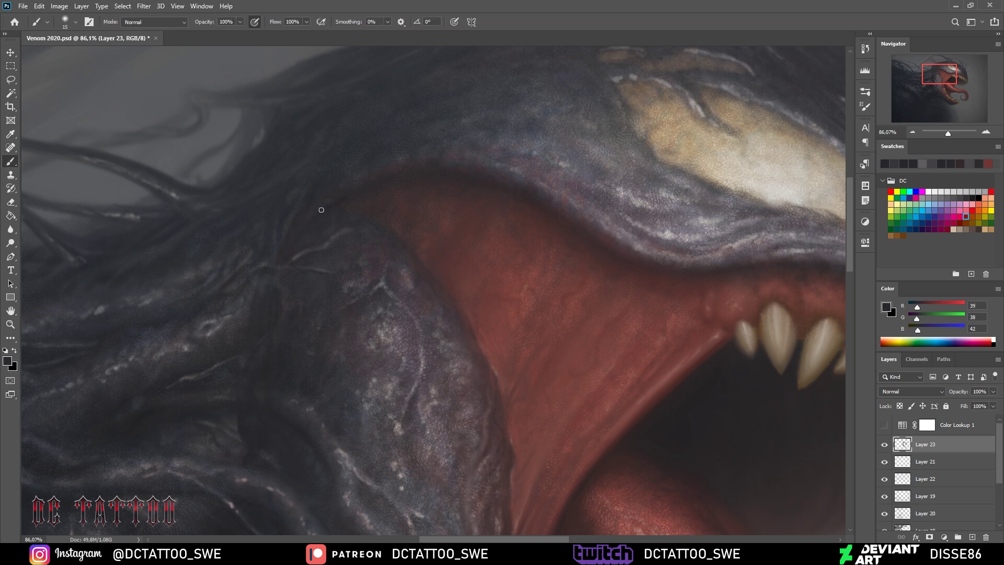
pyautogui.press('[')
pyautogui.press('[')
pyautogui.keyDown('alt'); pyautogui.click(248, 298); pyautogui.keyUp('alt')
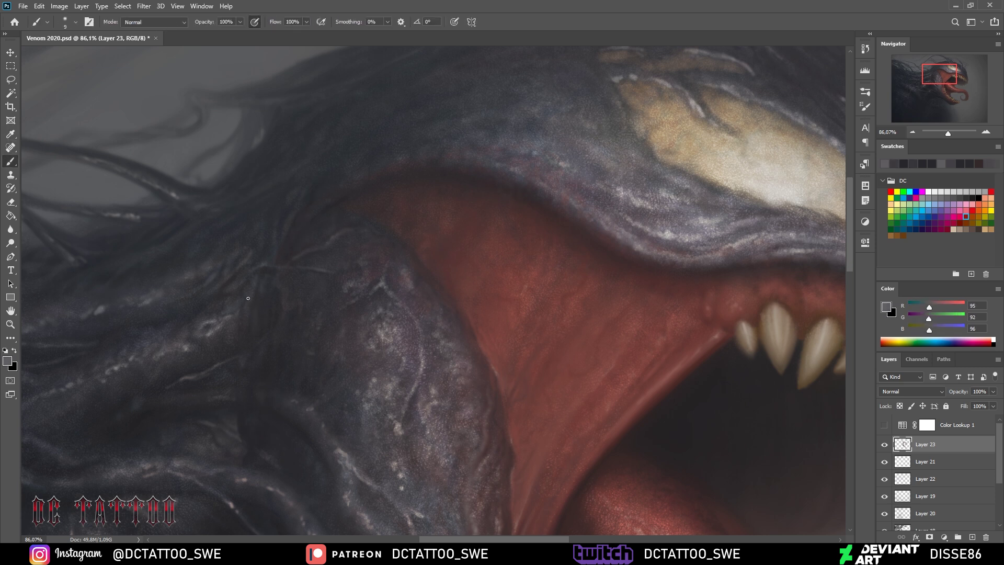
pyautogui.keyDown('alt'); pyautogui.click(302, 370); pyautogui.keyUp('alt')
# Paint a small dark stroke on the upper head with a larger brush, then zoom out
pyautogui.press(']')
pyautogui.press(']')
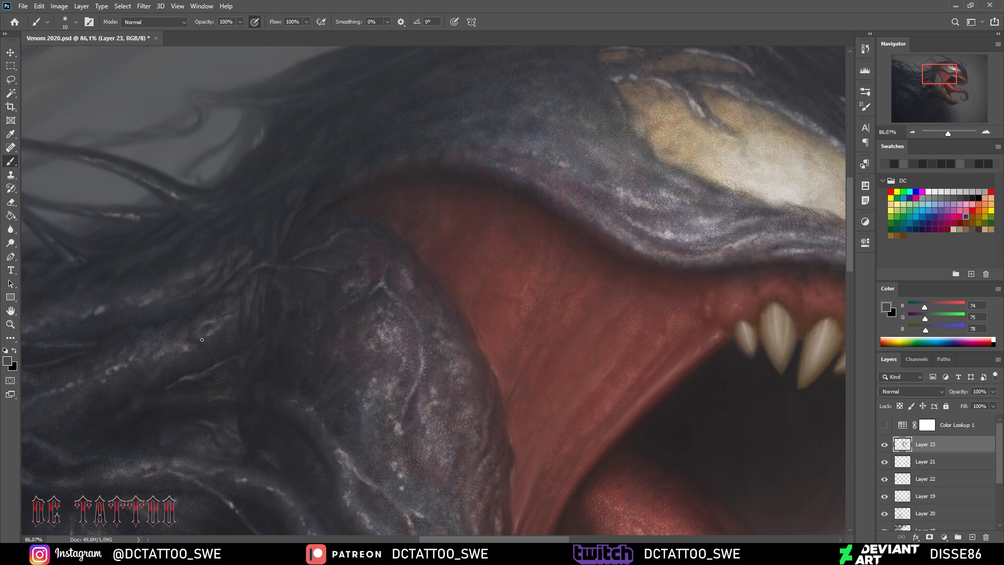
pyautogui.press(']')
pyautogui.press(']')
pyautogui.press(']')
pyautogui.keyDown('alt'); pyautogui.click(338, 172); pyautogui.keyUp('alt')
pyautogui.moveTo(503, 118); pyautogui.dragTo(539, 121)
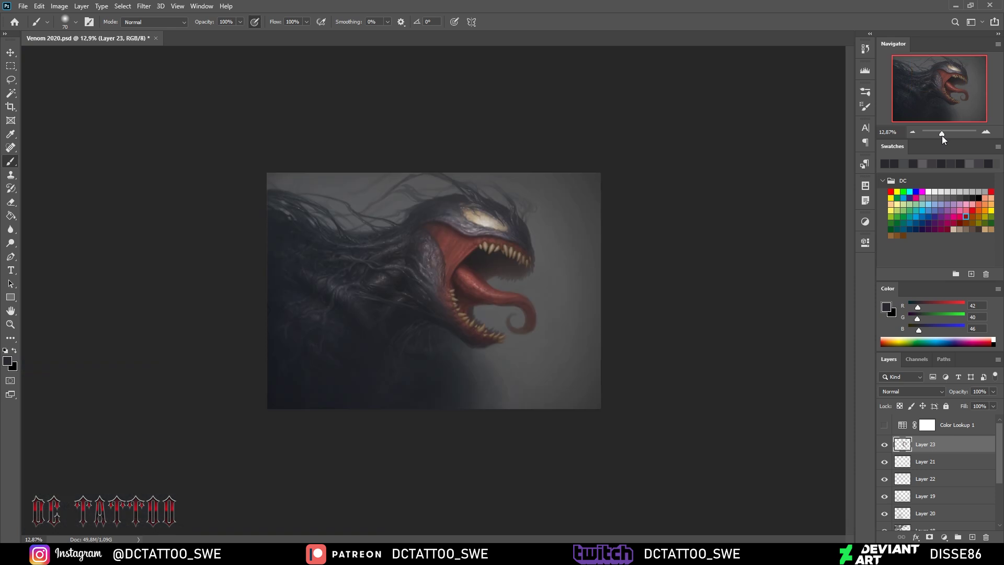
pyautogui.scroll(-5, 271, 269)
# Sample tongue and deeper mouth reds, pale and beige eye colours, and a neutral grey
pyautogui.scroll(3, 529, 269)
pyautogui.keyDown('alt'); pyautogui.click(529, 269); pyautogui.keyUp('alt')
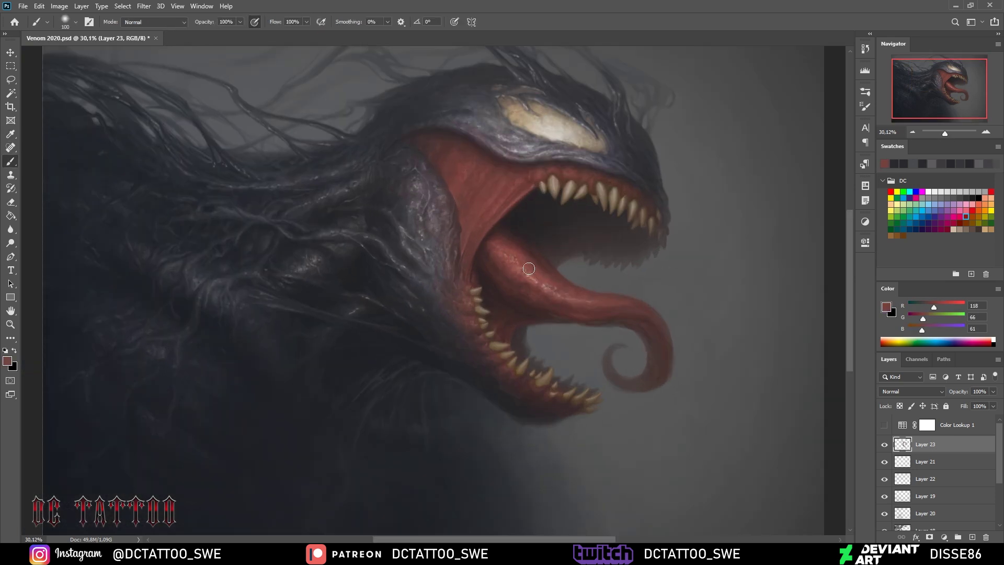
pyautogui.press('[')
pyautogui.press('[')
pyautogui.press('[')
pyautogui.keyDown('alt'); pyautogui.click(489, 239); pyautogui.keyUp('alt')
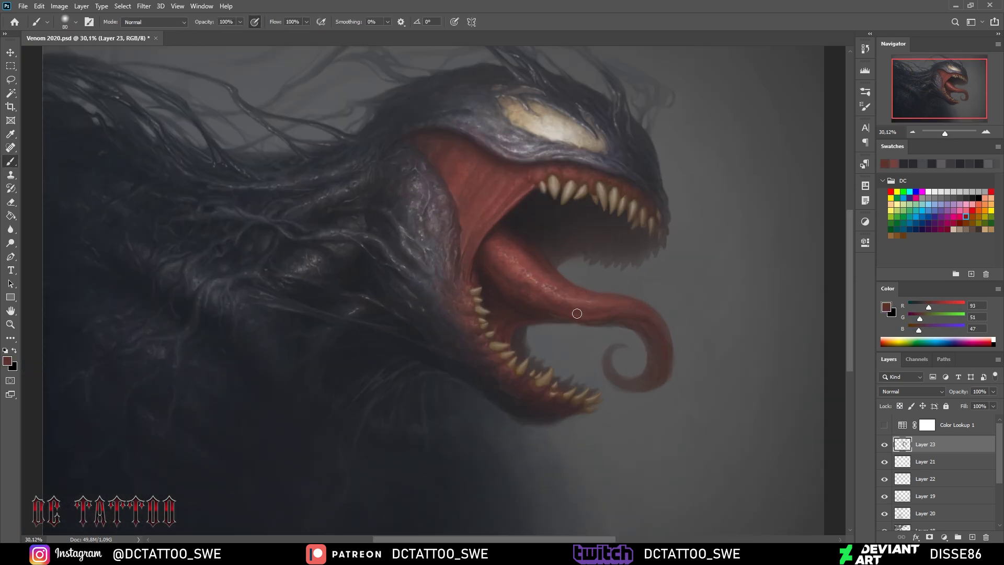
pyautogui.keyDown('alt'); pyautogui.click(549, 123); pyautogui.keyUp('alt')
pyautogui.press(']')
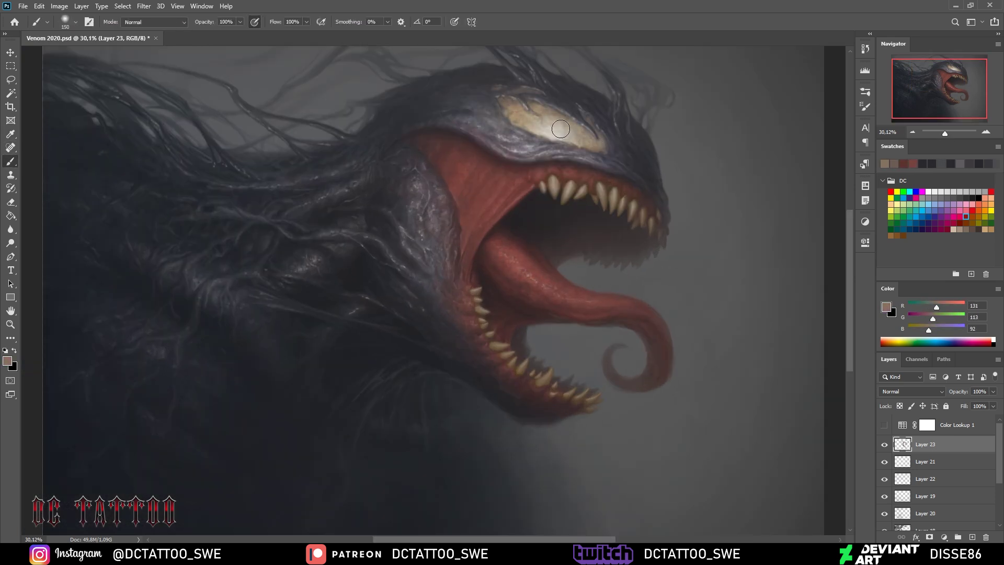
pyautogui.keyDown('alt'); pyautogui.click(609, 124); pyautogui.keyUp('alt')
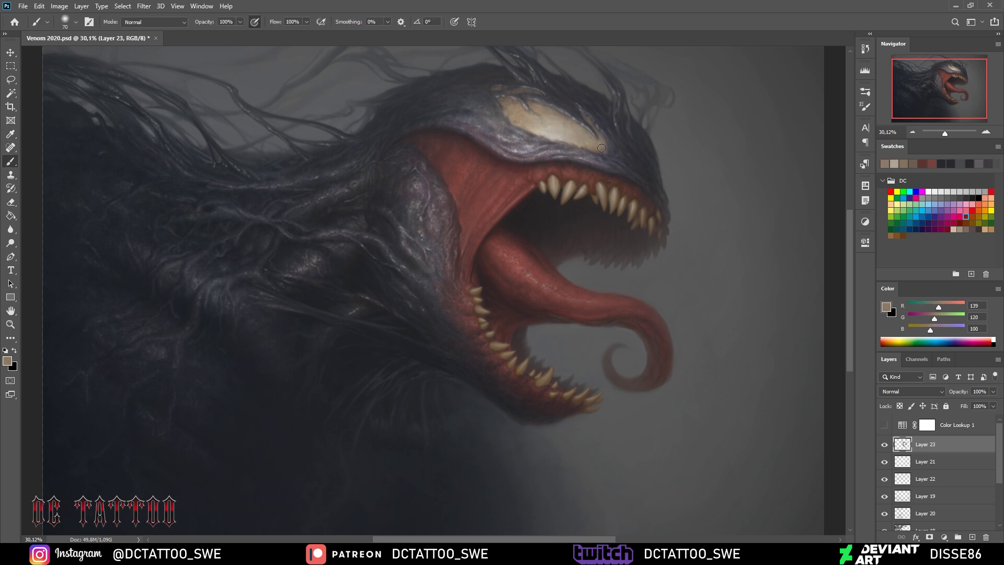
pyautogui.press(']')
pyautogui.keyDown('alt'); pyautogui.click(470, 179); pyautogui.keyUp('alt')
# Shade inside the mouth with dark reds and maroon tones using a smaller brush
pyautogui.press('[')
pyautogui.press('[')
pyautogui.press('[')
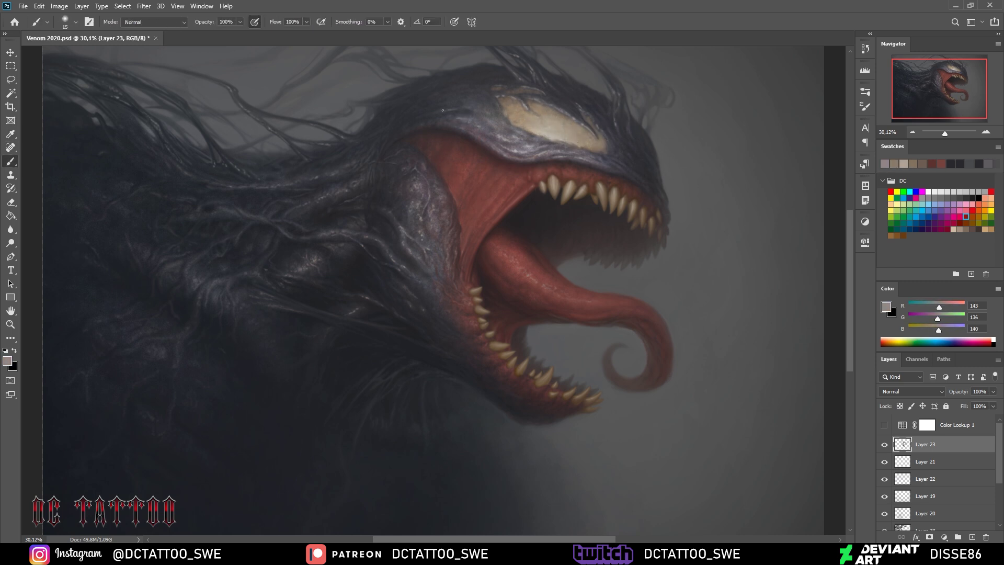
pyautogui.press(']')
pyautogui.press(']')
pyautogui.press(']')
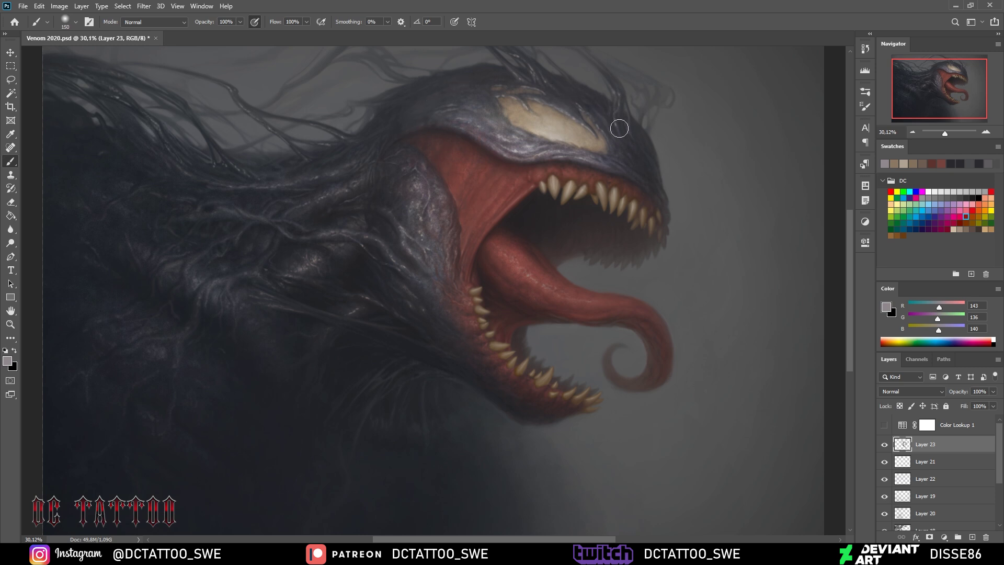
pyautogui.press('[')
pyautogui.press('[')
pyautogui.press('[')
pyautogui.keyDown('alt'); pyautogui.click(497, 273); pyautogui.keyUp('alt')
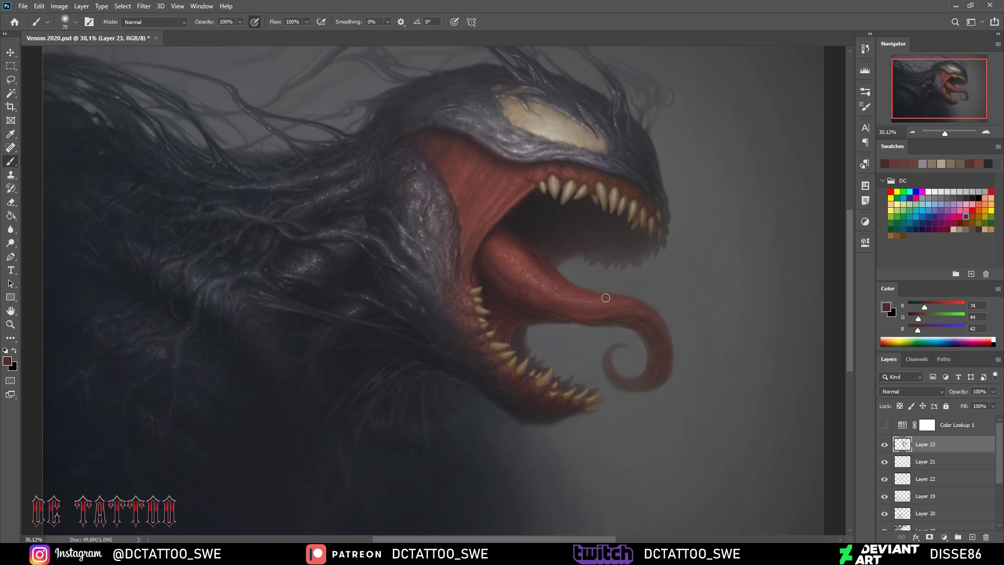
pyautogui.keyDown('alt'); pyautogui.click(500, 264); pyautogui.keyUp('alt')
pyautogui.press('[')
pyautogui.press('[')
pyautogui.press('[')
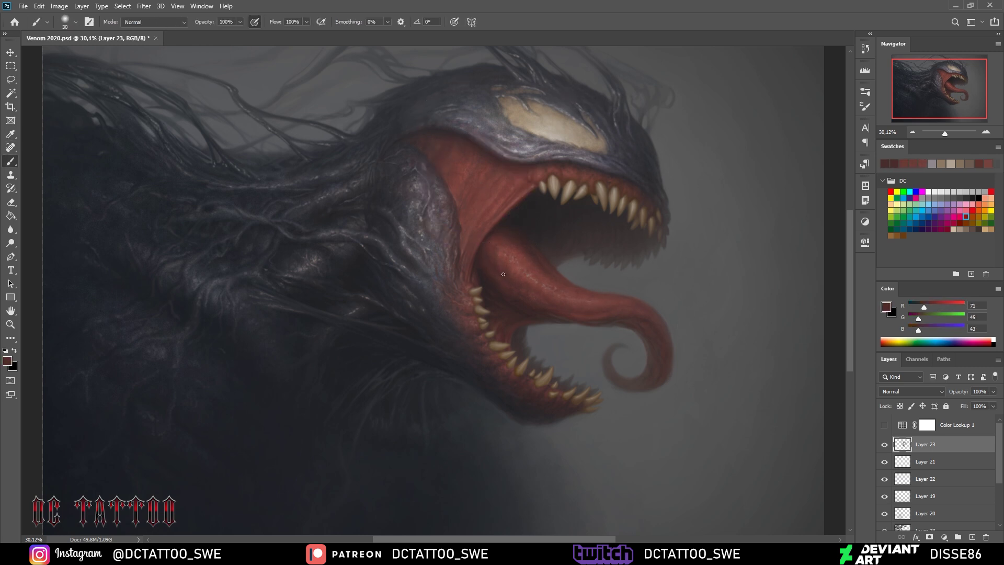
pyautogui.keyDown('alt'); pyautogui.click(486, 247); pyautogui.keyUp('alt')
pyautogui.keyDown('alt'); pyautogui.click(487, 259); pyautogui.keyUp('alt')
# Deepen the throat with muted red, dark throat red and near-black tones at varying brush sizes
pyautogui.press(']')
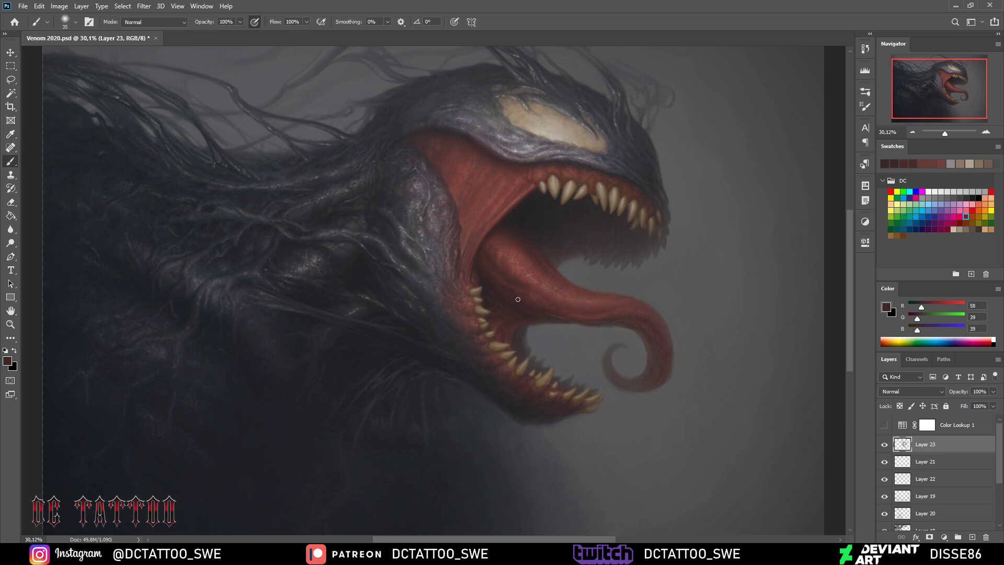
pyautogui.keyDown('alt'); pyautogui.click(505, 261); pyautogui.keyUp('alt')
pyautogui.press(']')
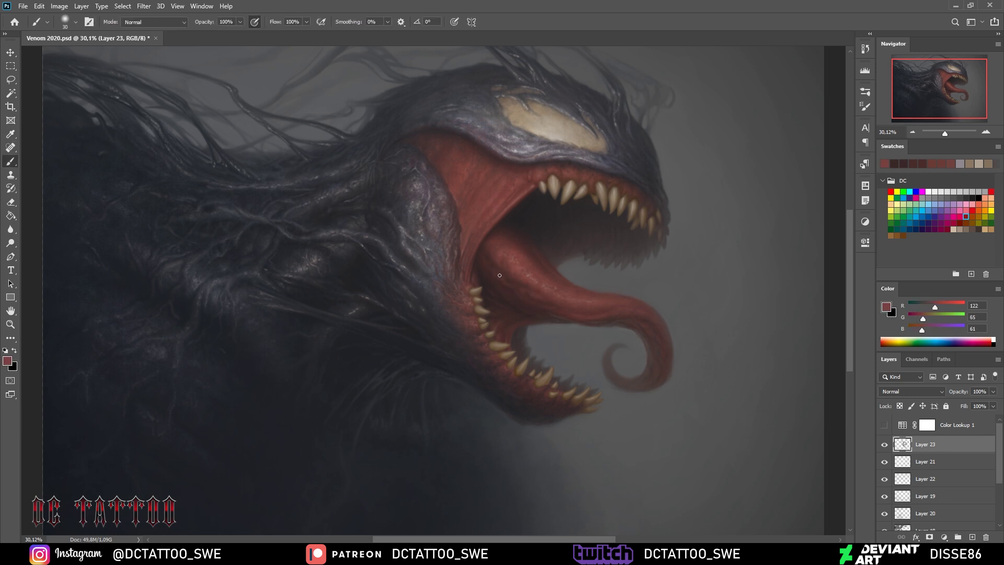
pyautogui.press(']')
pyautogui.press(']')
pyautogui.press(']')
pyautogui.keyDown('alt'); pyautogui.click(544, 293); pyautogui.keyUp('alt')
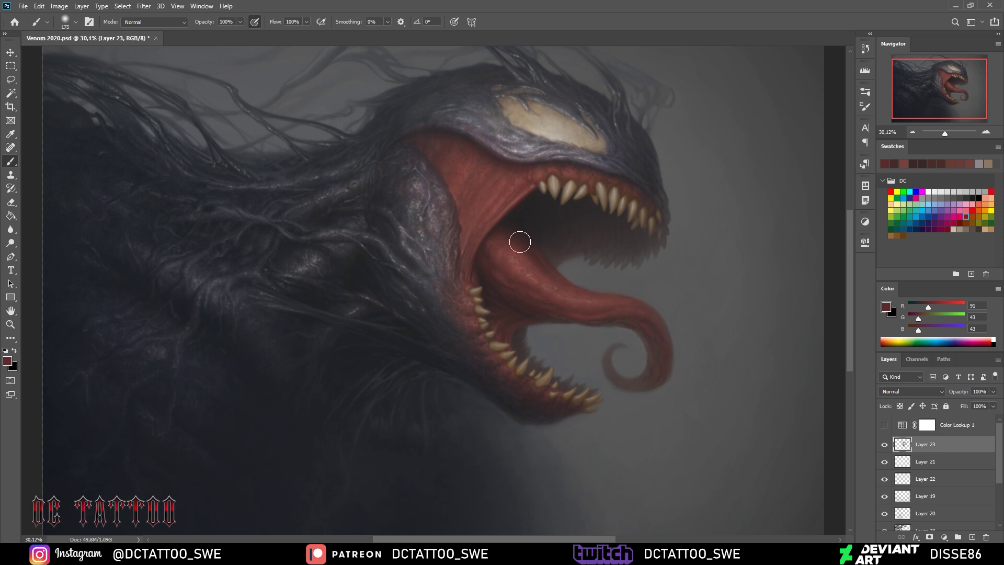
pyautogui.keyDown('alt'); pyautogui.click(486, 280); pyautogui.keyUp('alt')
pyautogui.press('[')
pyautogui.press('[')
pyautogui.press('[')
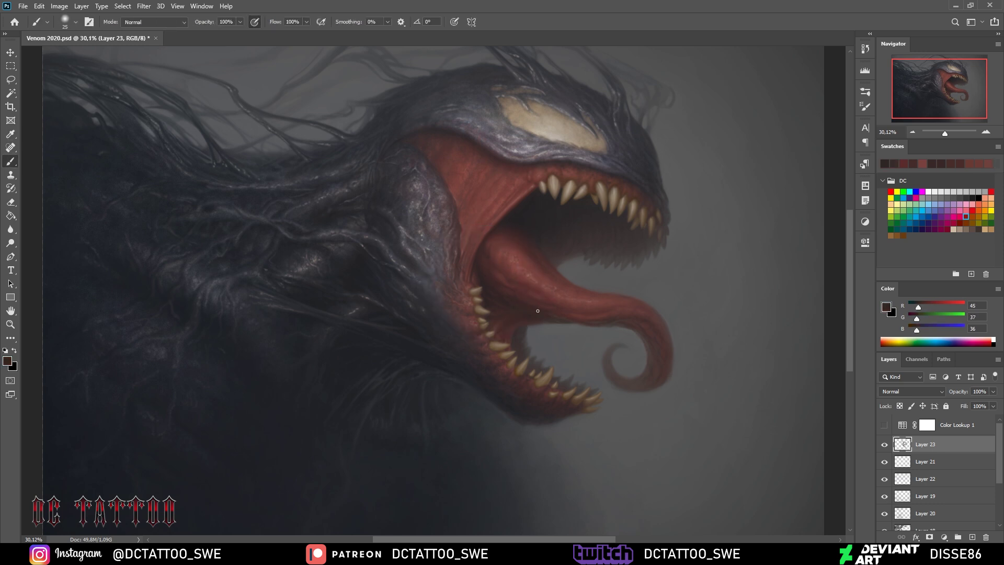
pyautogui.press(']')
pyautogui.press(']')
pyautogui.press(']')
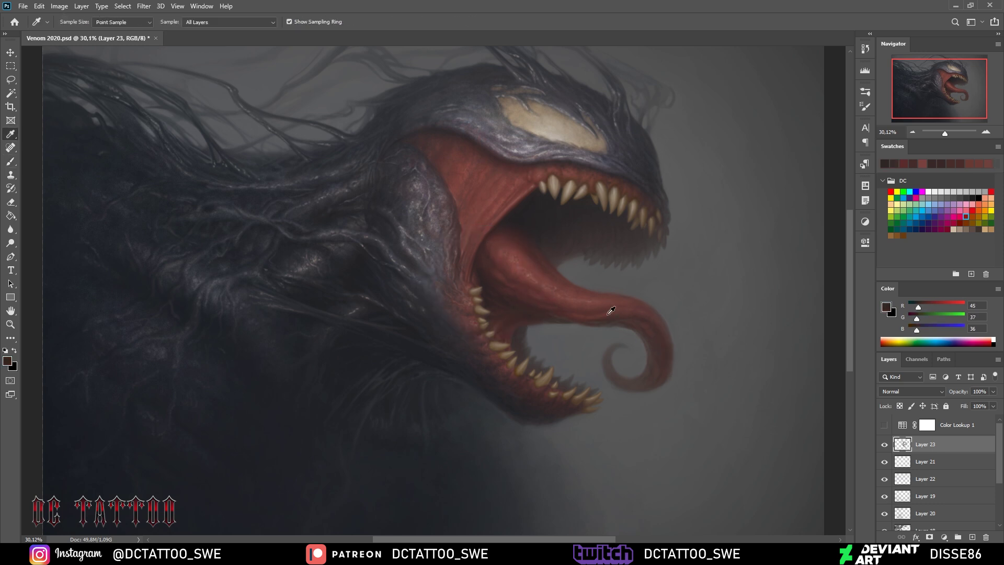
# Sample tongue red and a dull grey near the upper teeth, then switch on Color Lookup 1
pyautogui.keyDown('alt'); pyautogui.click(650, 324); pyautogui.keyUp('alt')
pyautogui.keyDown('alt'); pyautogui.click(685, 287); pyautogui.keyUp('alt')
pyautogui.press(']')
pyautogui.press(']')
pyautogui.press(']')
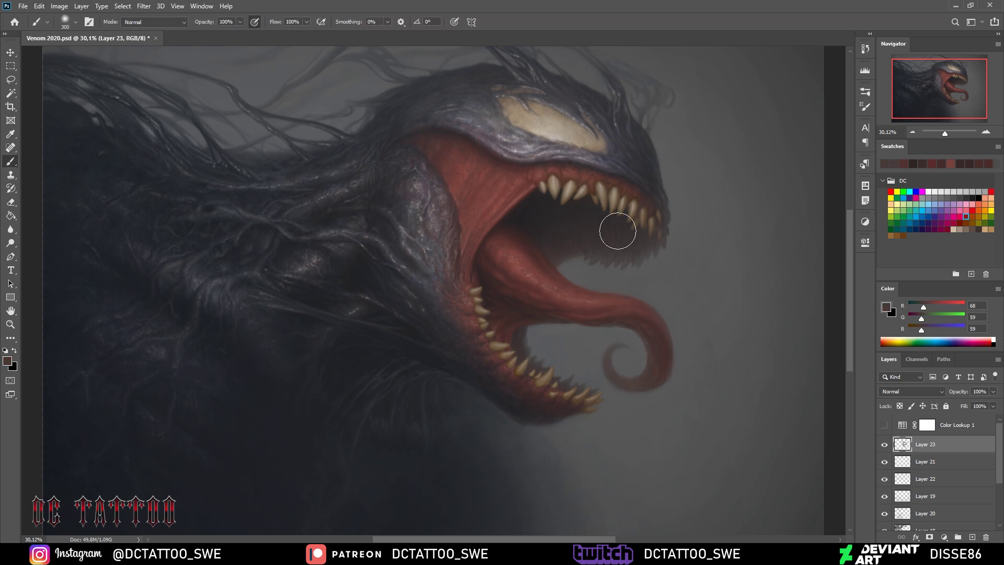
pyautogui.click(885, 425)
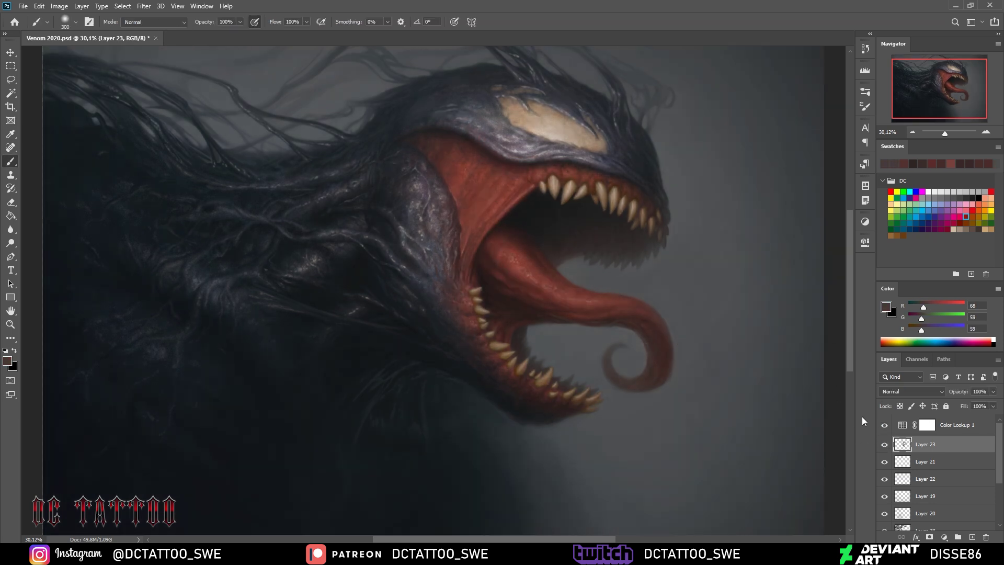
# Hide Color Lookup 1, add new Layer 24, zoom onto the cheek, and save
pyautogui.click(885, 424)
pyautogui.hotkey('ctrl', 'shift', 'alt', 'n')
pyautogui.moveTo(946, 133); pyautogui.dragTo(948, 133)
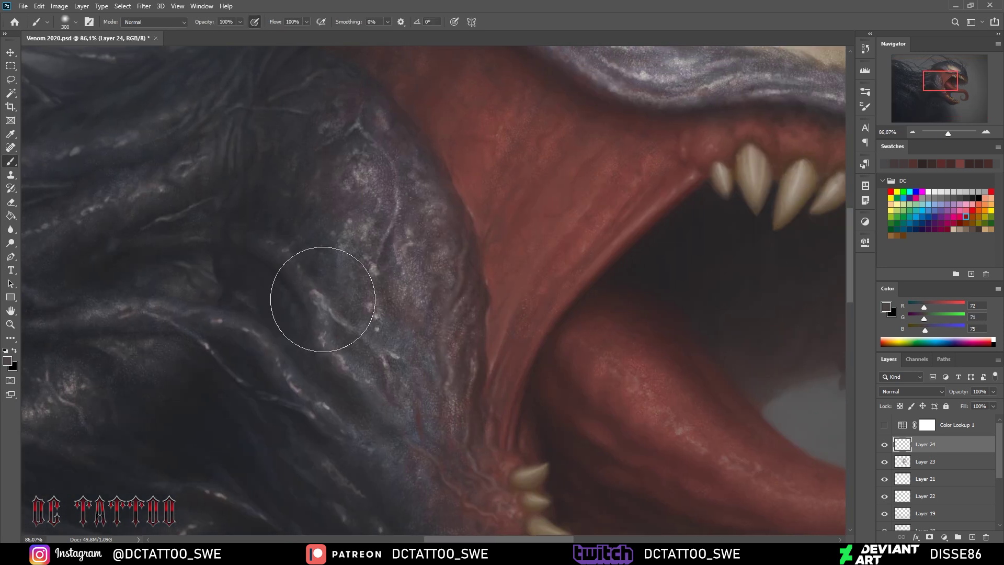
pyautogui.press('[')
pyautogui.press('[')
pyautogui.press('[')
pyautogui.keyDown('alt'); pyautogui.click(345, 324); pyautogui.keyUp('alt')
pyautogui.keyDown('alt'); pyautogui.click(280, 274); pyautogui.keyUp('alt')
pyautogui.press(']')
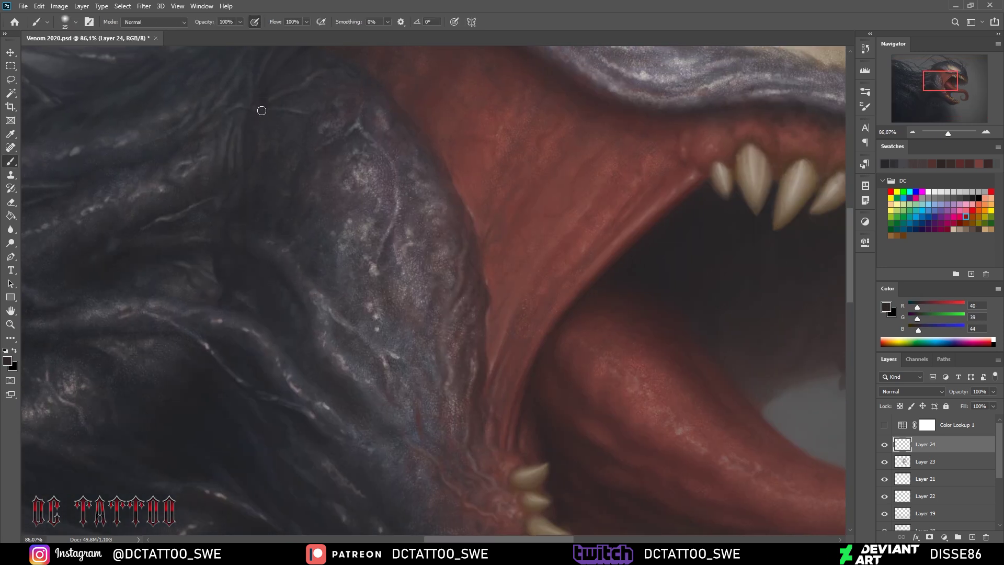
pyautogui.hotkey('ctrl', 's')
pyautogui.press('[')
pyautogui.press('[')
pyautogui.press('[')
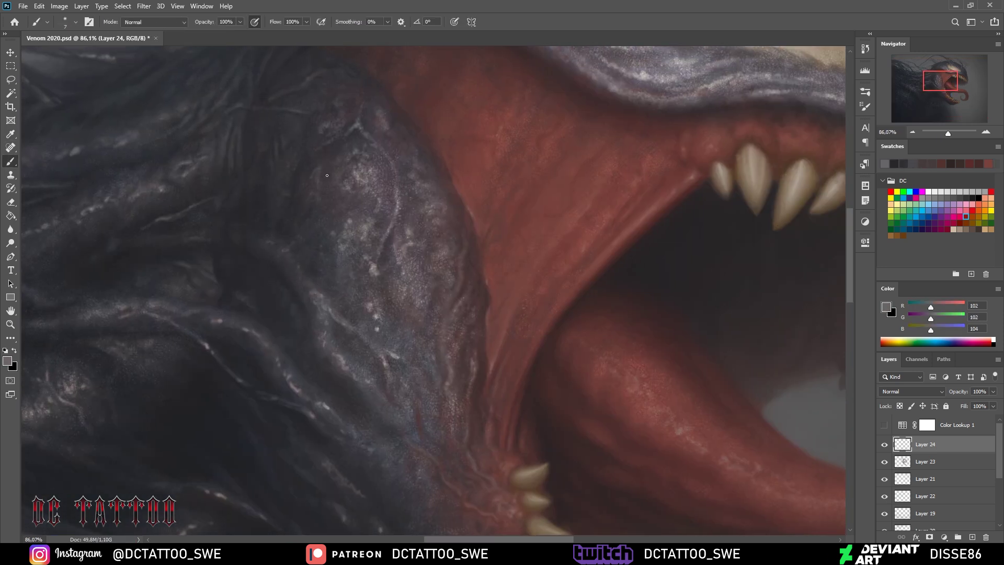
# Sample light, dark and pinkish greys from the cheek skin with a small brush
pyautogui.keyDown('alt'); pyautogui.click(318, 172); pyautogui.keyUp('alt')
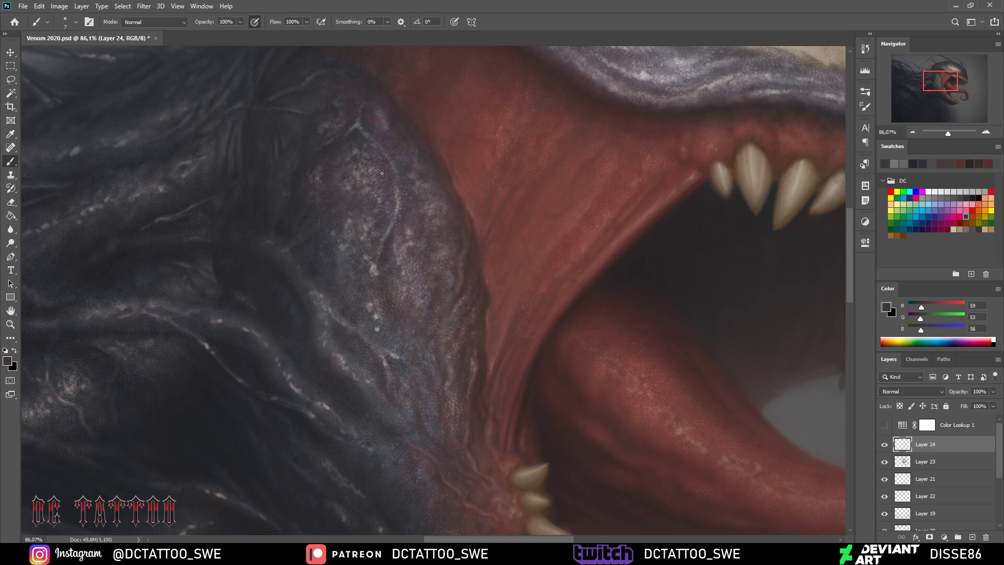
pyautogui.press(']')
pyautogui.keyDown('alt'); pyautogui.click(325, 224); pyautogui.keyUp('alt')
pyautogui.press(']')
pyautogui.keyDown('alt'); pyautogui.click(339, 366); pyautogui.keyUp('alt')
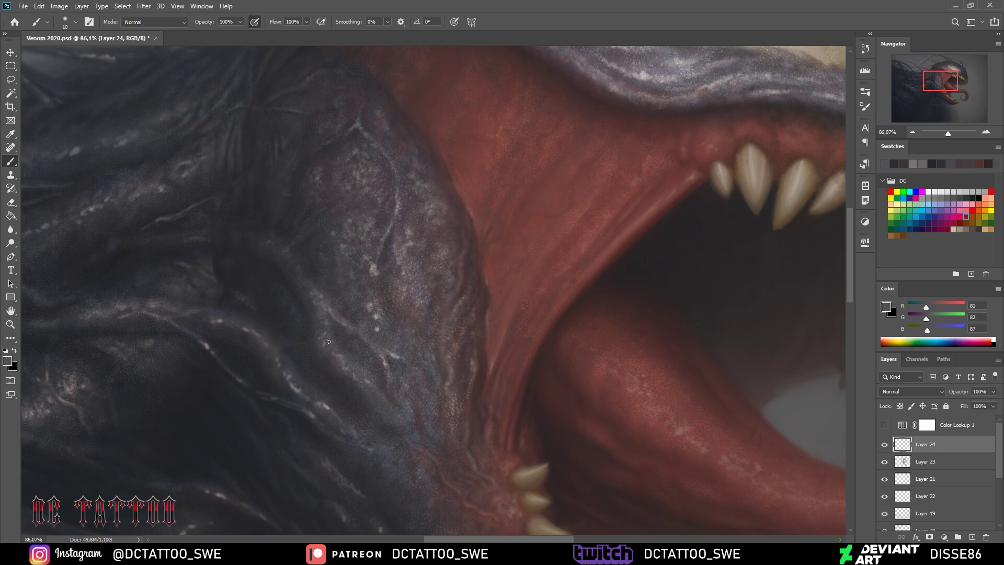
pyautogui.press(']')
pyautogui.press(']')
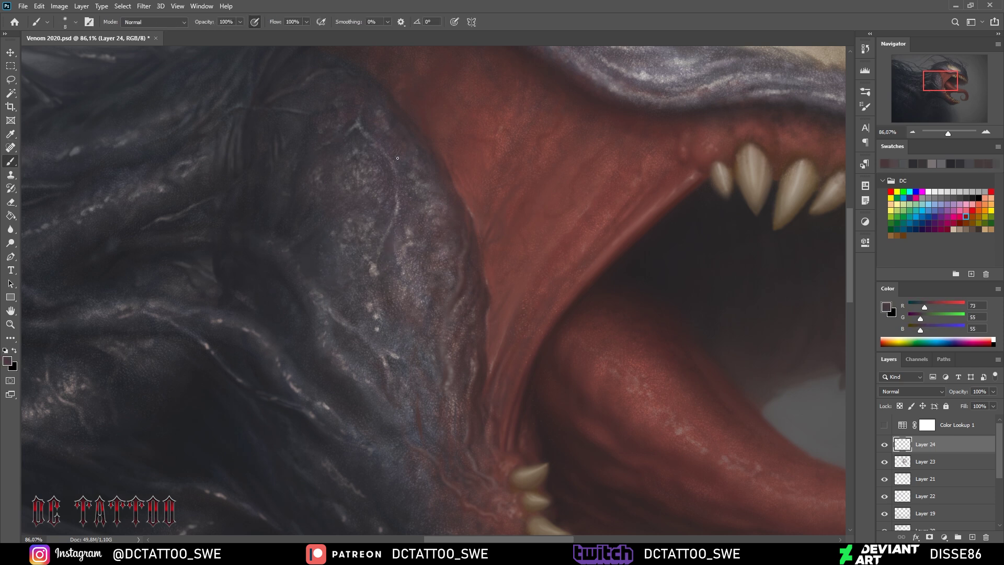
pyautogui.keyDown('alt'); pyautogui.click(393, 280); pyautogui.keyUp('alt')
pyautogui.press('[')
pyautogui.press('[')
pyautogui.press('[')
pyautogui.press('[')
pyautogui.press(']')
pyautogui.press(']')
pyautogui.press(']')
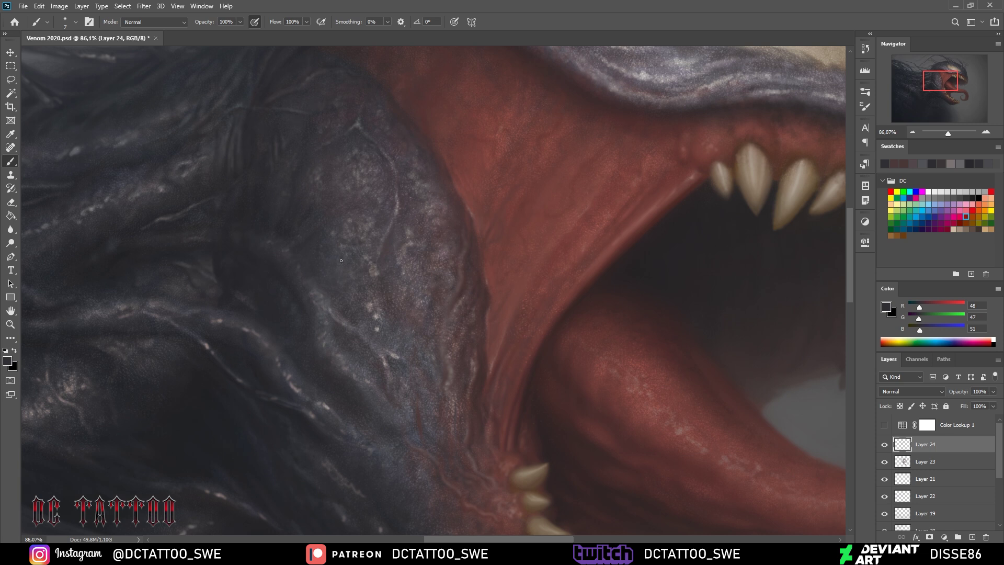
pyautogui.press(']')
pyautogui.press(']')
pyautogui.press(']')
# Paint a thin light-grey wrinkle highlight on the cheek beside the mouth
pyautogui.keyDown('alt'); pyautogui.click(414, 237); pyautogui.keyUp('alt')
pyautogui.press(']')
pyautogui.press(']')
pyautogui.press(']')
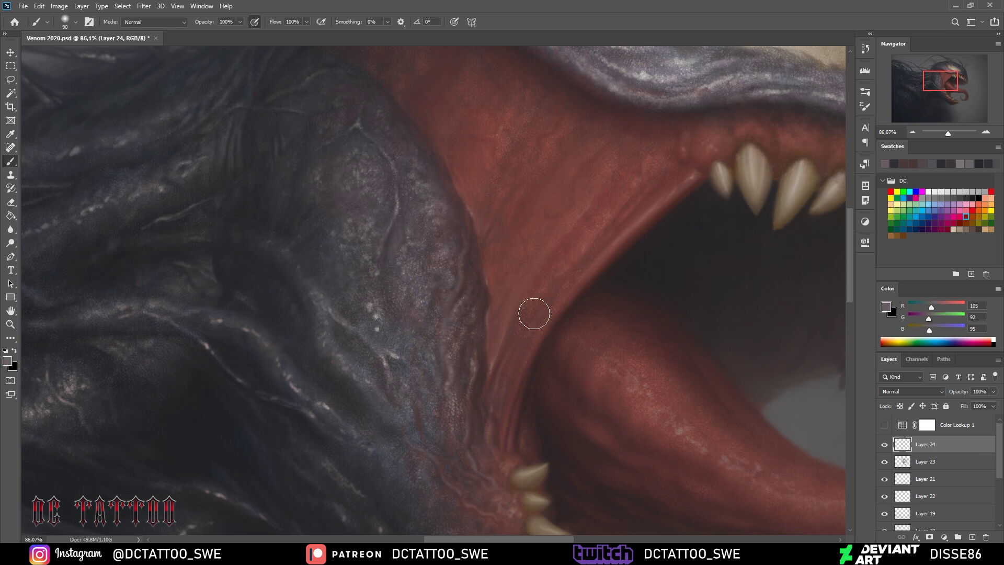
pyautogui.press('[')
pyautogui.press('[')
pyautogui.press('[')
pyautogui.keyDown('alt'); pyautogui.click(309, 281); pyautogui.keyUp('alt')
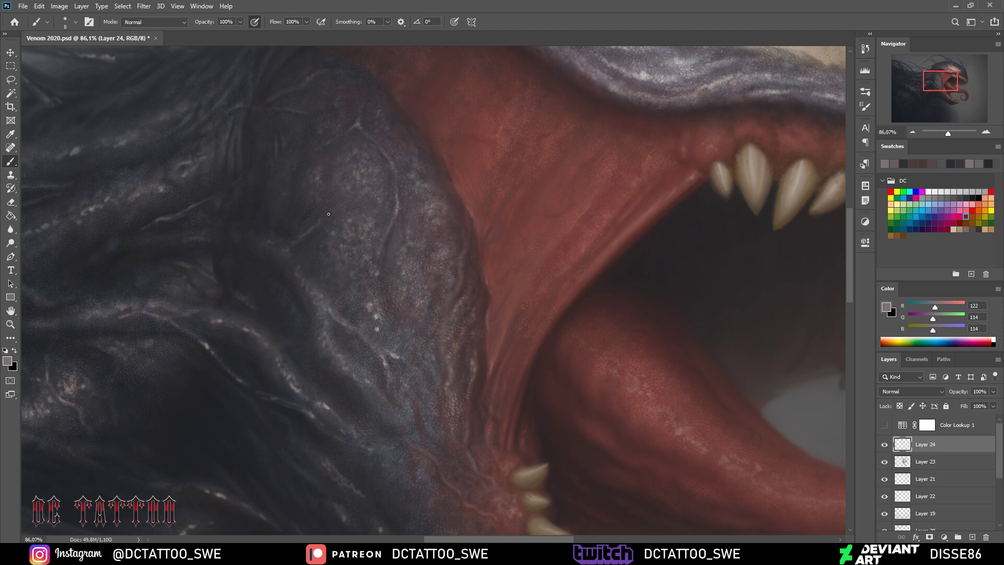
pyautogui.moveTo(385, 246); pyautogui.dragTo(384, 287)
# Sample dark, bluish and mid-grey cheek tones with a slightly larger brush
pyautogui.keyDown('alt'); pyautogui.click(392, 259); pyautogui.keyUp('alt')
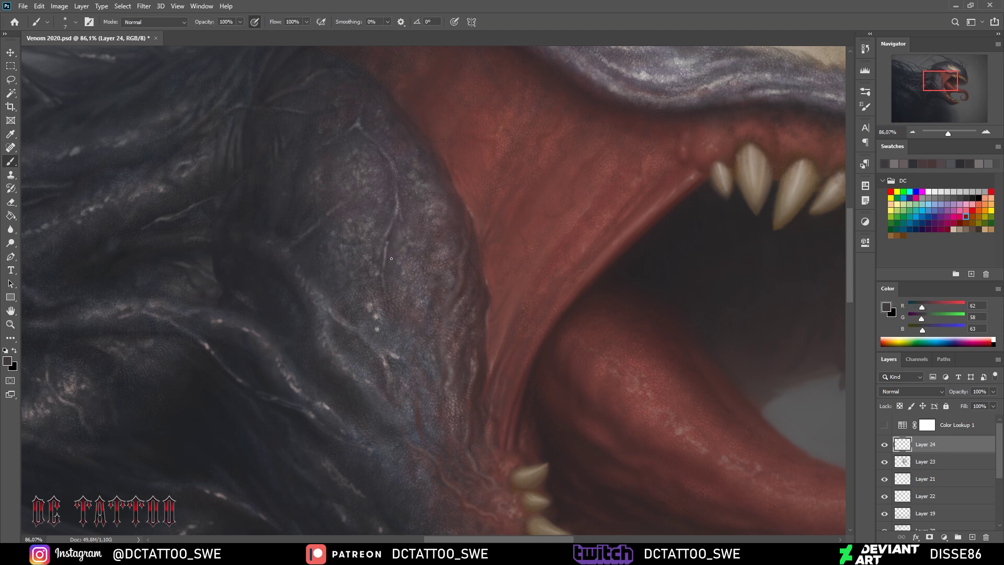
pyautogui.press(']')
pyautogui.press(']')
pyautogui.press(']')
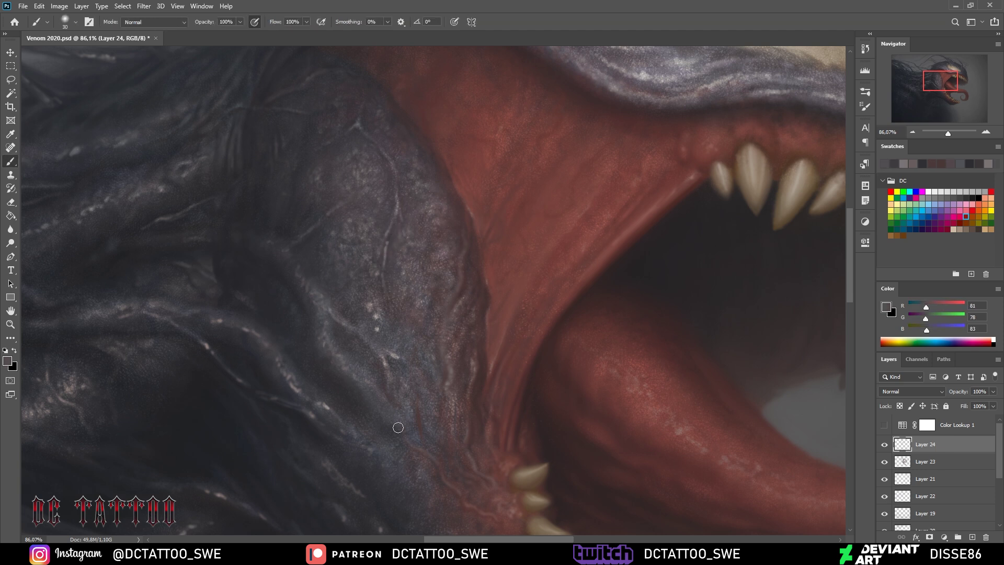
pyautogui.keyDown('alt'); pyautogui.click(314, 374); pyautogui.keyUp('alt')
pyautogui.keyDown('alt'); pyautogui.click(264, 307); pyautogui.keyUp('alt')
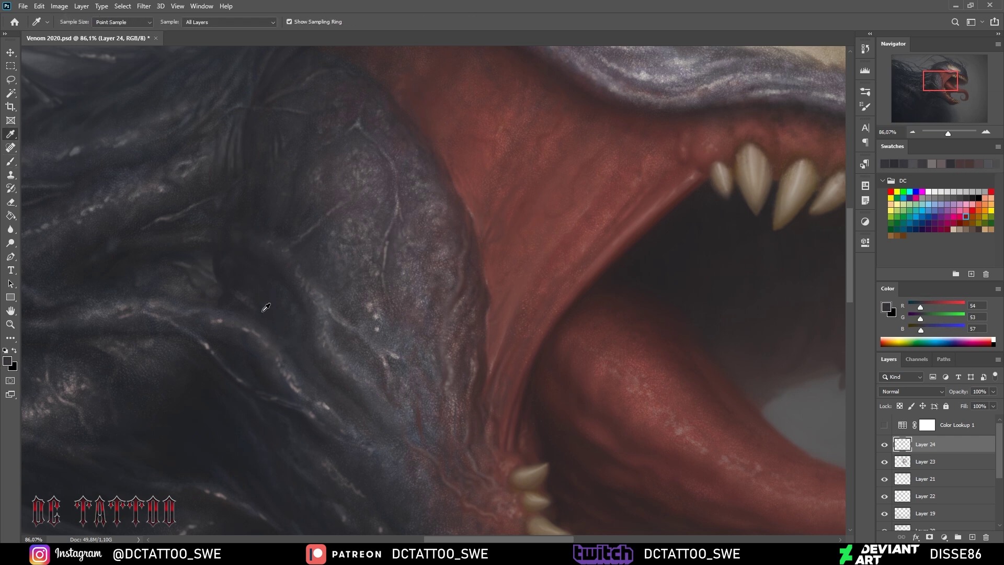
pyautogui.press(']')
pyautogui.press(']')
pyautogui.press(']')
# Bring the lower jaw into view and sample its dark and light skin greys
pyautogui.moveTo(926, 83); pyautogui.dragTo(929, 90)
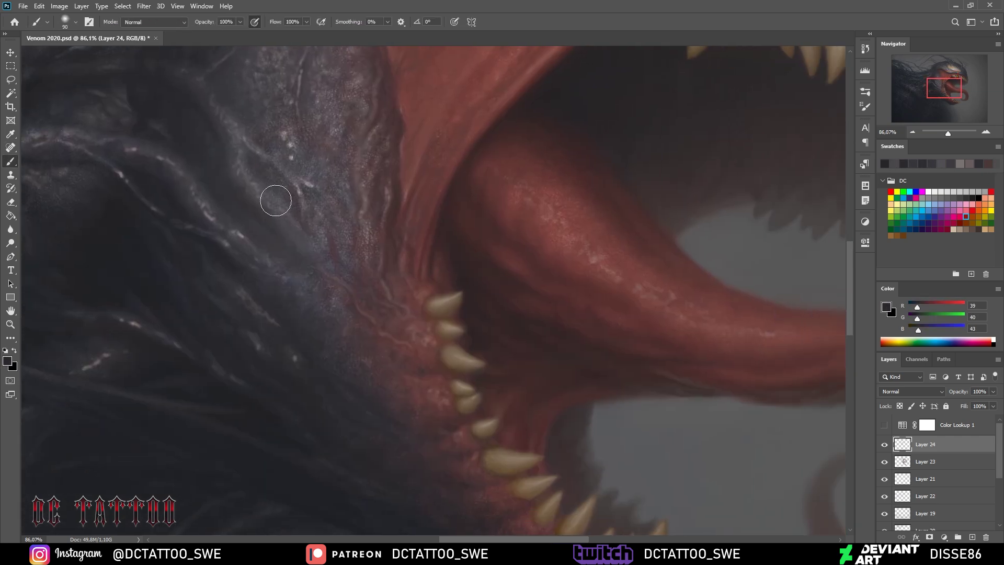
pyautogui.press('[')
pyautogui.press('[')
pyautogui.press('[')
pyautogui.keyDown('alt'); pyautogui.click(218, 161); pyautogui.keyUp('alt')
pyautogui.press(']')
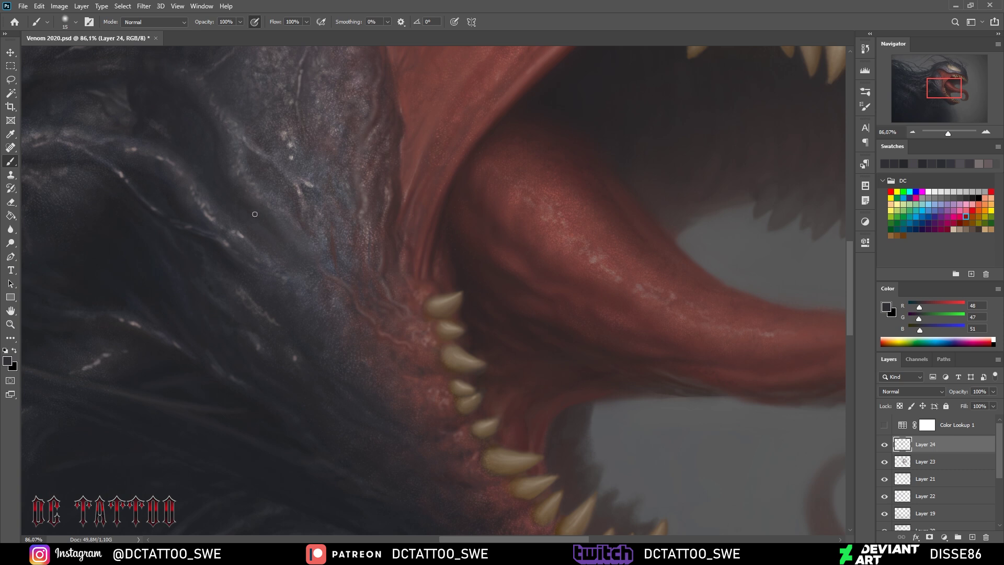
pyautogui.keyDown('alt'); pyautogui.click(291, 196); pyautogui.keyUp('alt')
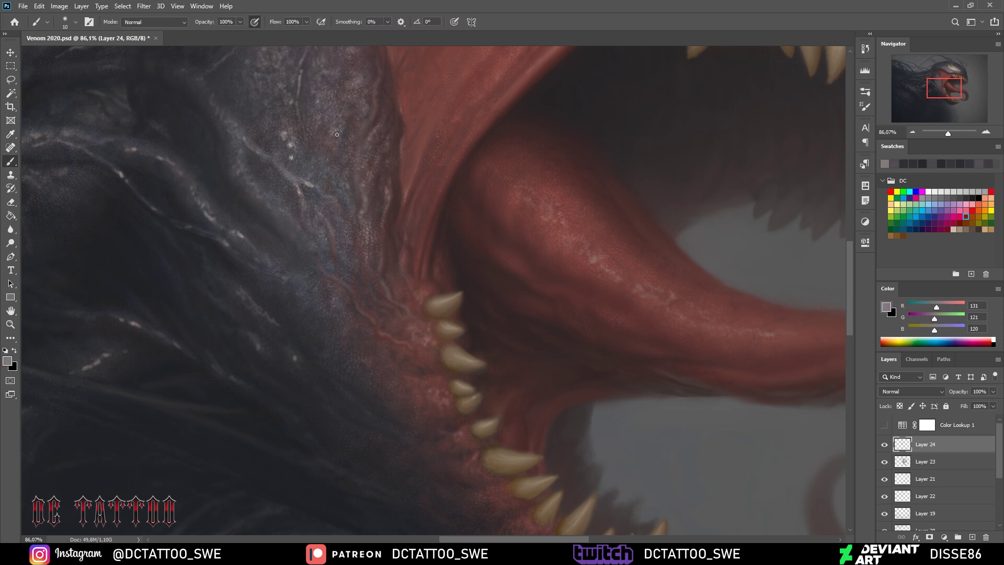
pyautogui.keyDown('alt'); pyautogui.click(265, 218); pyautogui.keyUp('alt')
pyautogui.keyDown('alt'); pyautogui.click(265, 217); pyautogui.keyUp('alt')
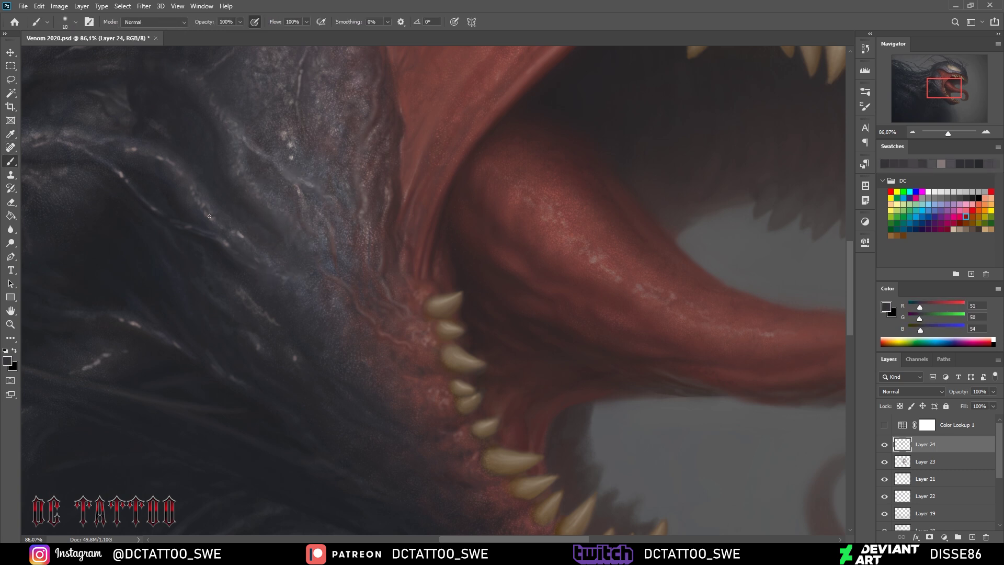
pyautogui.keyDown('alt'); pyautogui.click(314, 339); pyautogui.keyUp('alt')
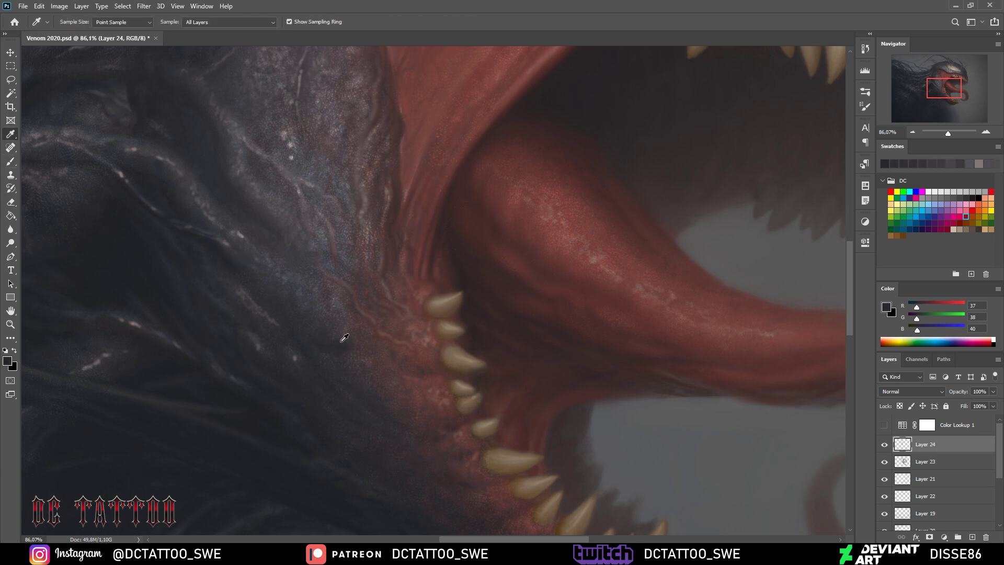
pyautogui.keyDown('alt'); pyautogui.click(241, 293); pyautogui.keyUp('alt')
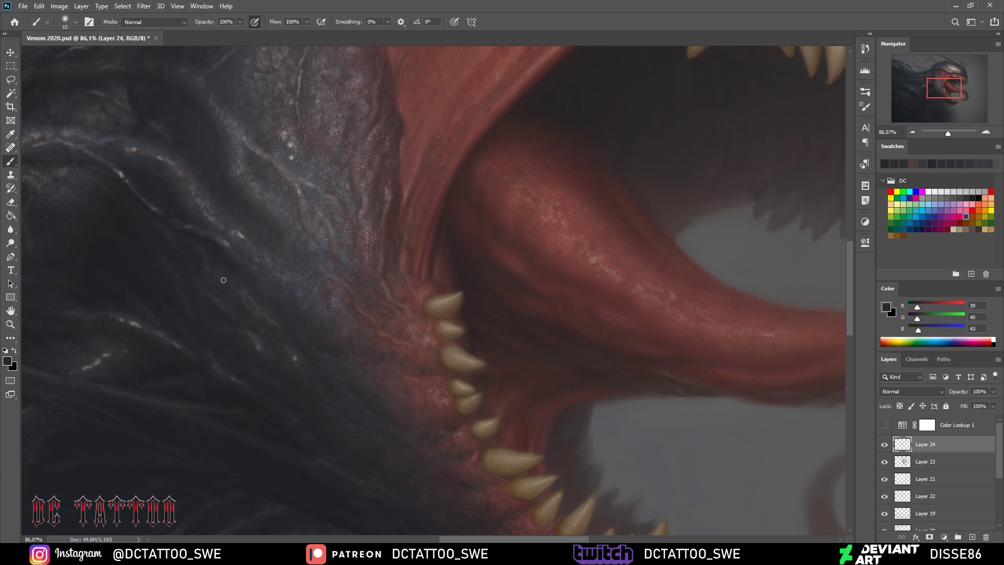
# Sample skin-fold greys and pan to the cheek behind the jaw
pyautogui.press('[')
pyautogui.press('[')
pyautogui.press('[')
pyautogui.keyDown('alt'); pyautogui.click(240, 246); pyautogui.keyUp('alt')
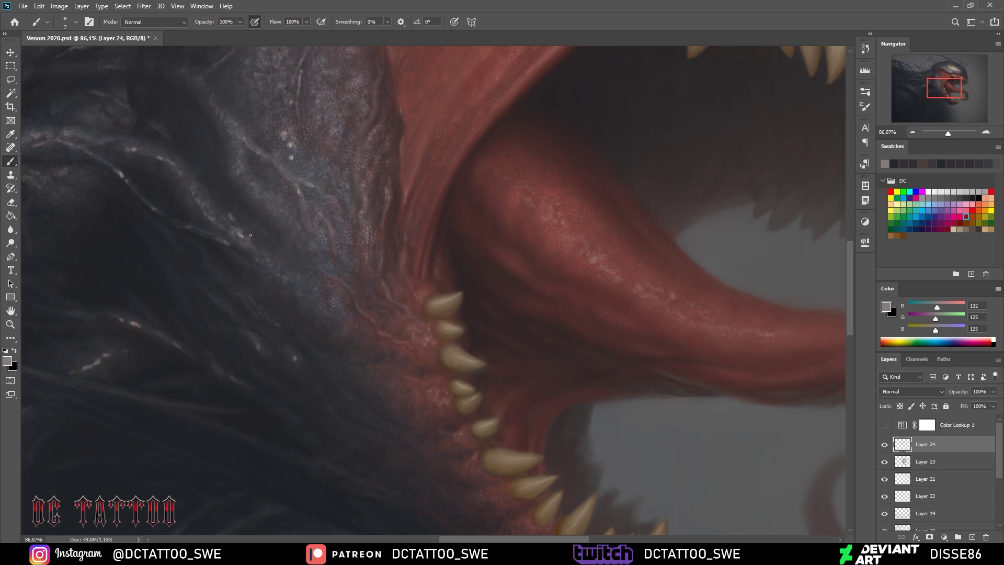
pyautogui.keyDown('alt'); pyautogui.click(222, 206); pyautogui.keyUp('alt')
pyautogui.keyDown('alt'); pyautogui.click(221, 213); pyautogui.keyUp('alt')
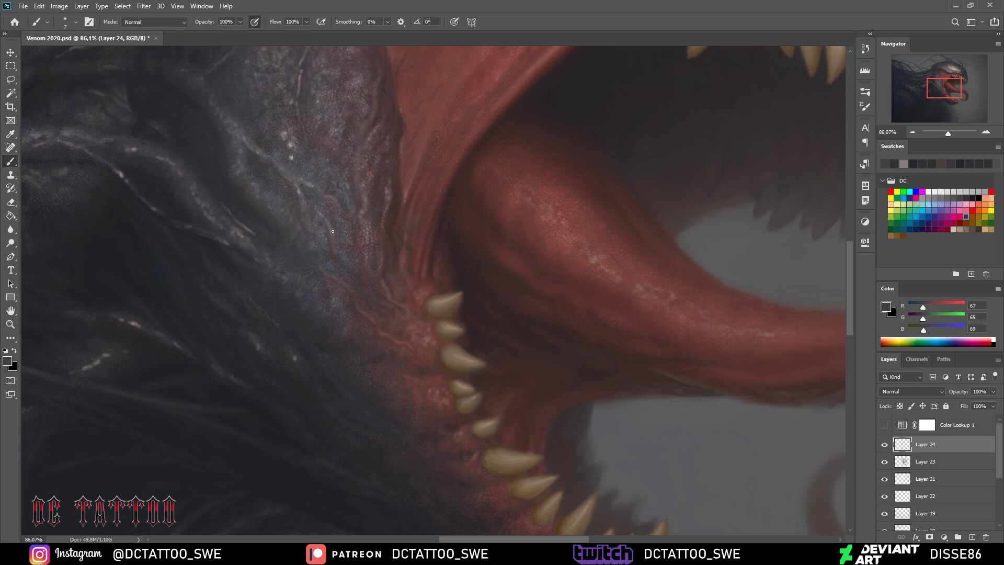
pyautogui.moveTo(333, 231); pyautogui.dragTo(537, 305)
pyautogui.keyDown('alt'); pyautogui.click(366, 362); pyautogui.keyUp('alt')
pyautogui.press(']')
pyautogui.press(']')
pyautogui.press(']')
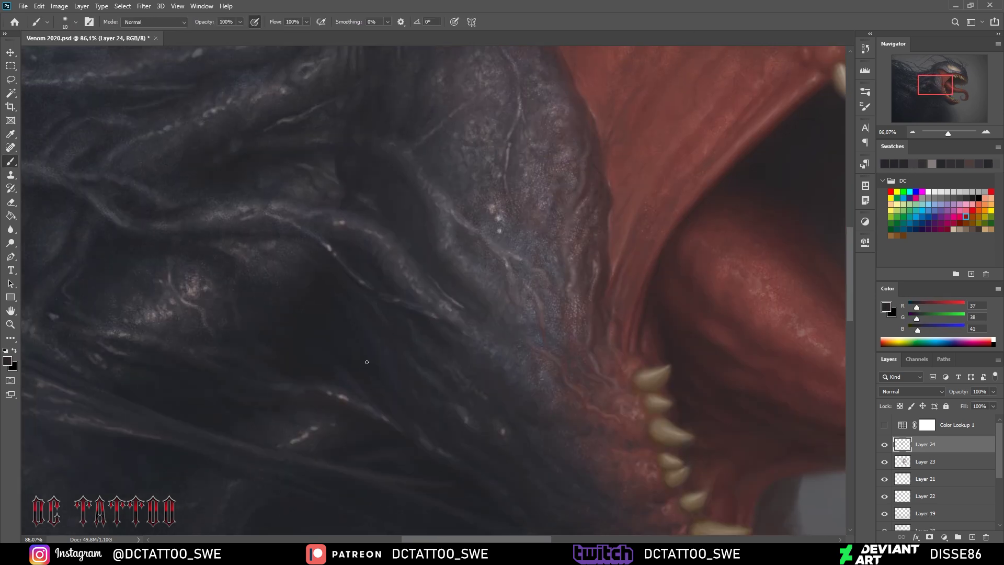
pyautogui.press(']')
pyautogui.press(']')
pyautogui.press(']')
# Bring the upper teeth into view and add a new Layer 25 with a fine brush
pyautogui.scroll(-2, 801, 119)
pyautogui.scroll(-2, 800, 118)
pyautogui.scroll(-1, 800, 119)
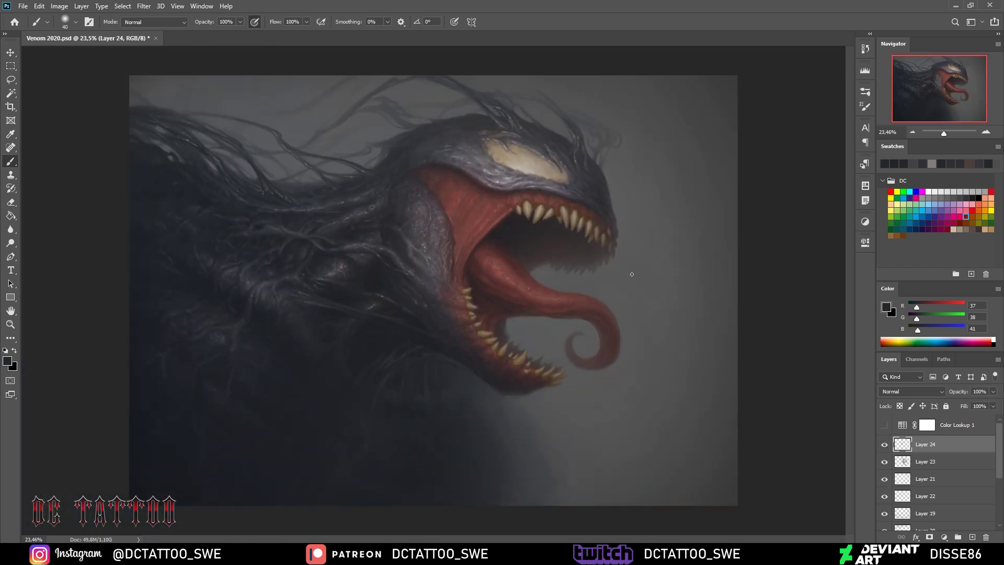
pyautogui.scroll(5, 950, 131)
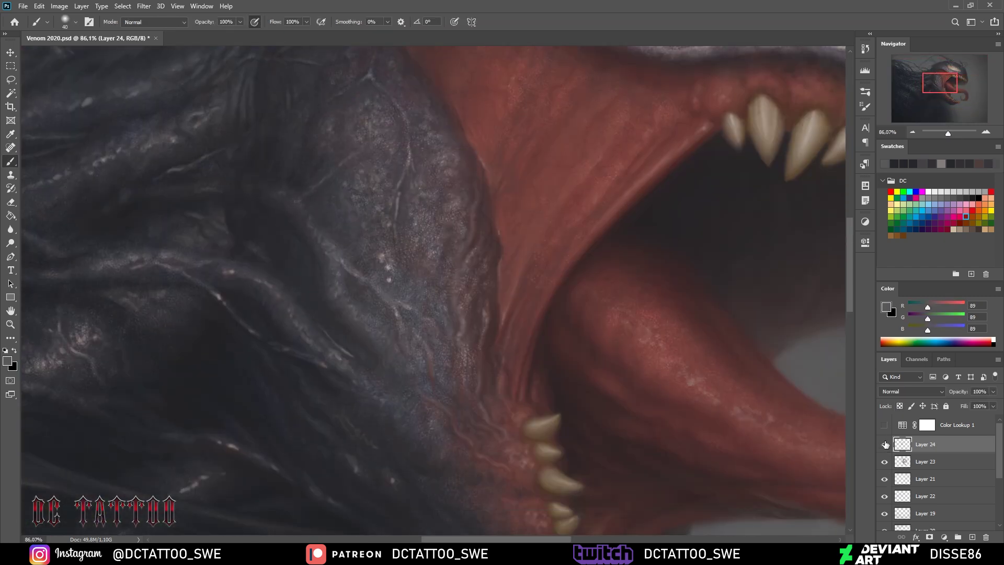
pyautogui.moveTo(941, 82); pyautogui.dragTo(963, 81)
pyautogui.hotkey('ctrl', 'shift', 'alt', 'n')
pyautogui.press('[')
pyautogui.press('[')
pyautogui.press('[')
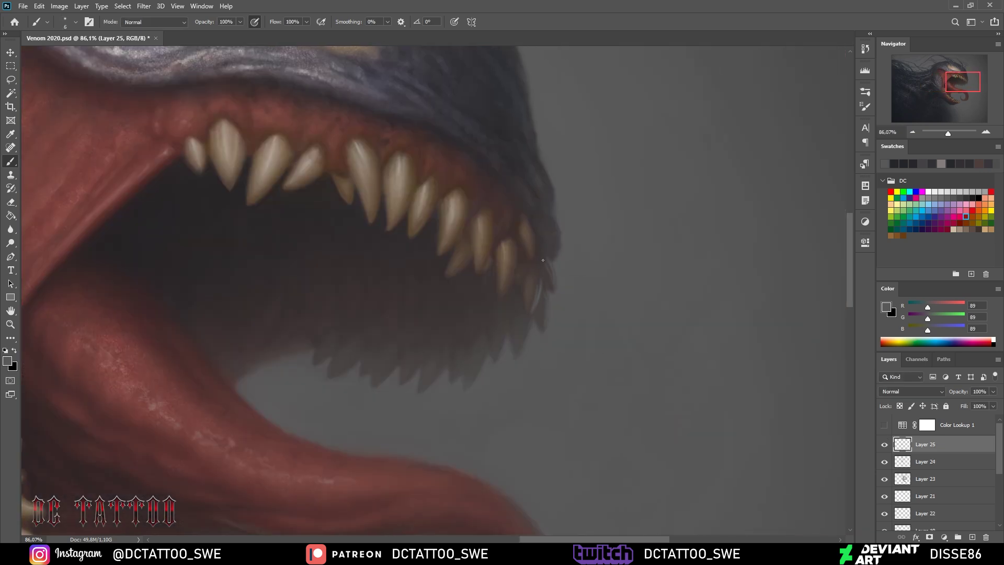
# Paint thin grey strokes along the jaw edge, a tooth edge and the gum line
pyautogui.moveTo(553, 226); pyautogui.dragTo(534, 254)
pyautogui.moveTo(491, 228); pyautogui.dragTo(484, 263)
pyautogui.moveTo(499, 228)
pyautogui.mouseDown()
pyautogui.moveTo(496, 197)
pyautogui.moveTo(527, 187)
pyautogui.moveTo(499, 164)
pyautogui.mouseUp()
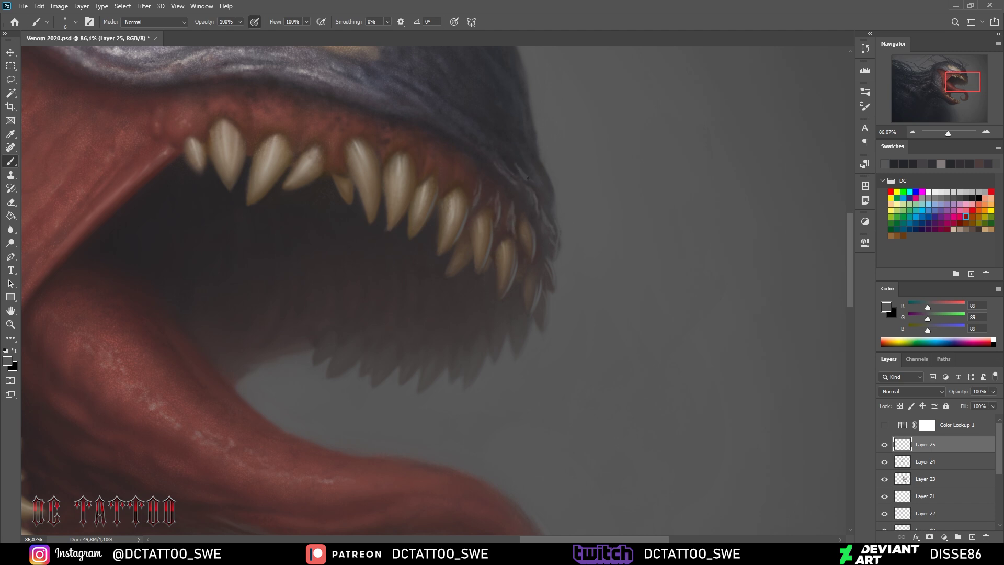
pyautogui.moveTo(552, 217); pyautogui.dragTo(533, 148)
pyautogui.moveTo(534, 170)
pyautogui.mouseDown()
pyautogui.moveTo(483, 126)
pyautogui.moveTo(527, 121)
pyautogui.mouseUp()
# Sample beige and brown tooth tones, then paint a dark accent at a tooth base
pyautogui.keyDown('alt'); pyautogui.click(287, 163); pyautogui.keyUp('alt')
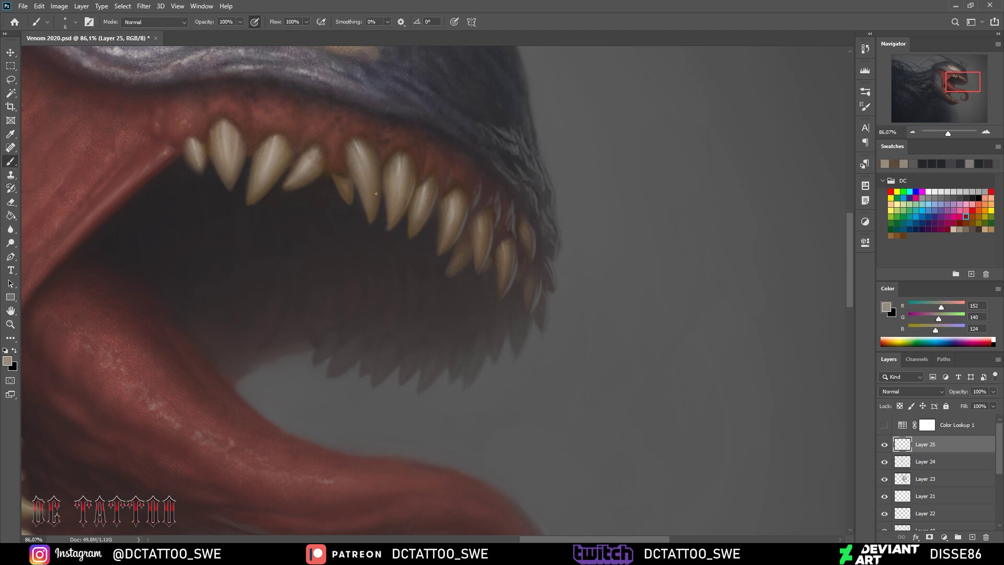
pyautogui.keyDown('alt'); pyautogui.click(278, 181); pyautogui.keyUp('alt')
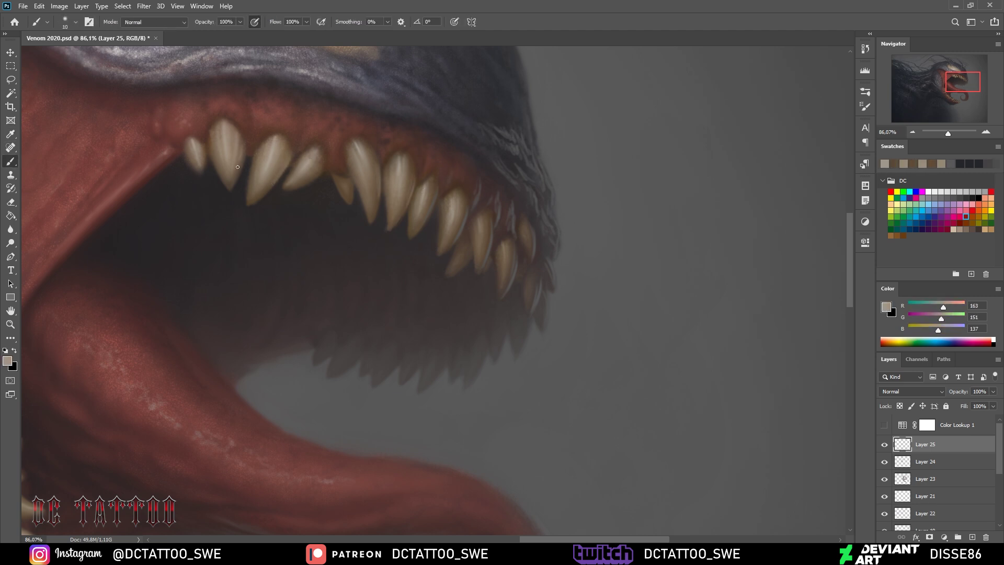
pyautogui.keyDown('alt'); pyautogui.click(204, 145); pyautogui.keyUp('alt')
pyautogui.keyDown('alt'); pyautogui.click(262, 145); pyautogui.keyUp('alt')
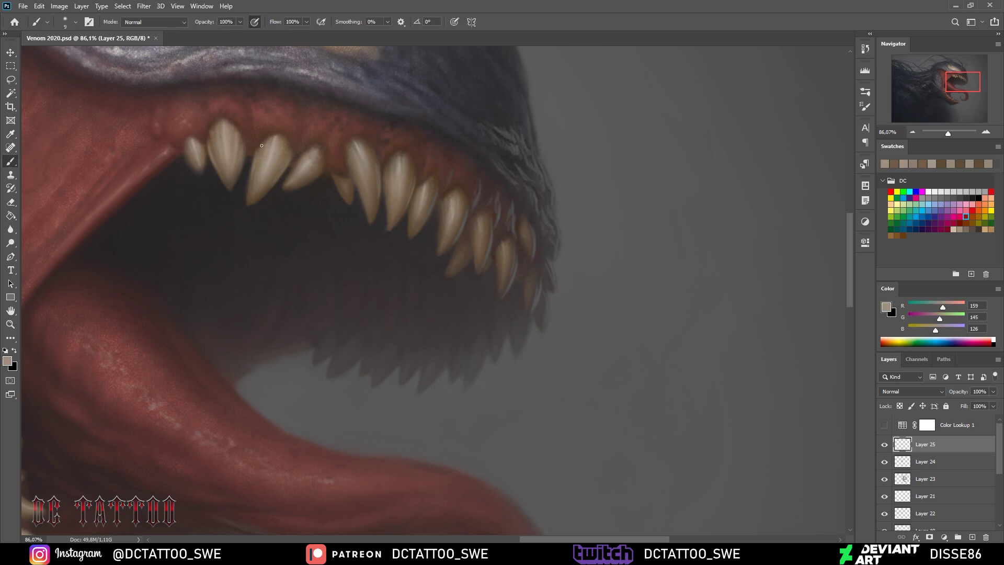
pyautogui.keyDown('alt'); pyautogui.click(326, 176); pyautogui.keyUp('alt')
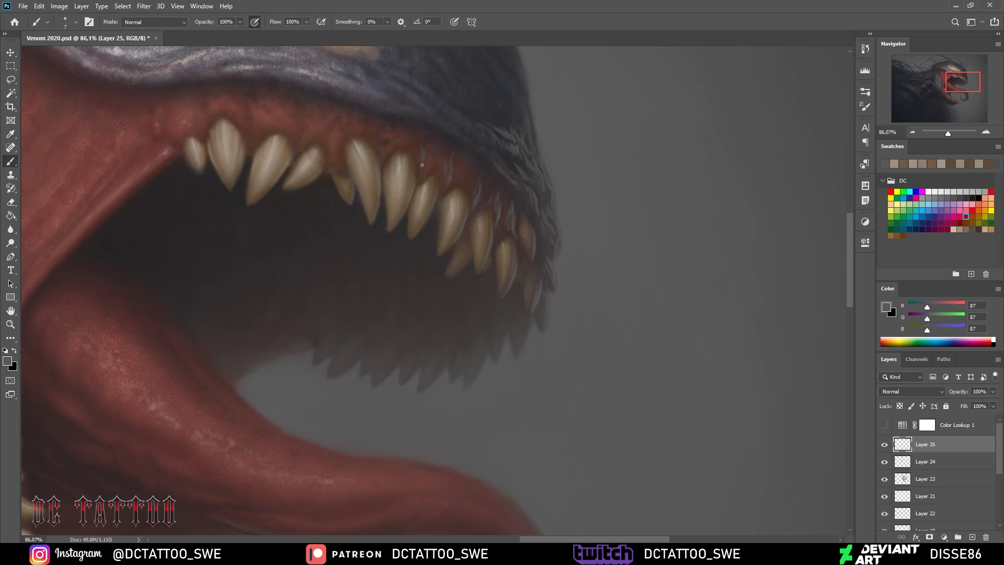
pyautogui.moveTo(423, 165); pyautogui.dragTo(423, 149)
pyautogui.keyDown('alt'); pyautogui.click(350, 130); pyautogui.keyUp('alt')
# Paint thin light-grey strokes along the dark head edge above the eye
pyautogui.scroll(5, 515, 110)
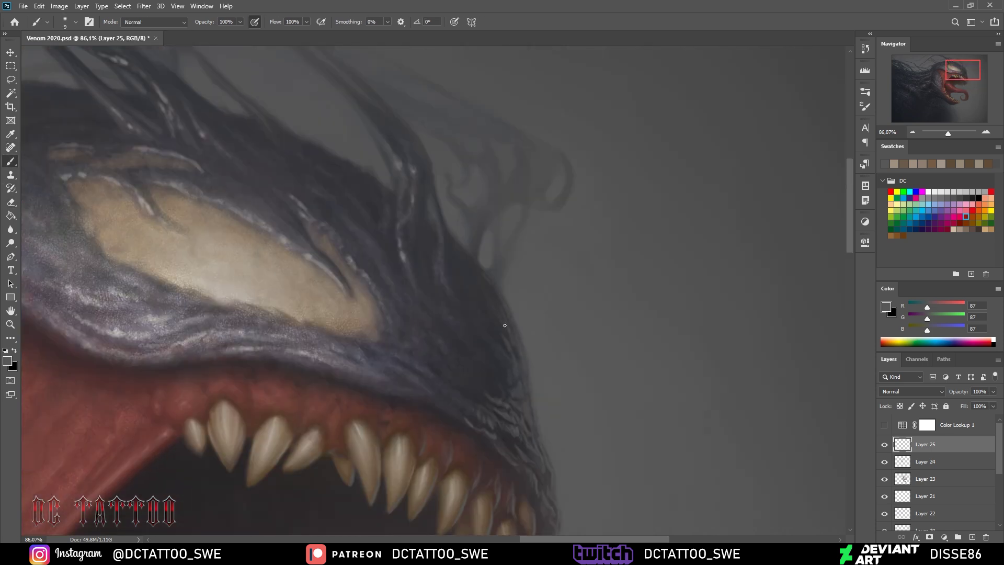
pyautogui.moveTo(496, 390); pyautogui.dragTo(479, 369)
pyautogui.moveTo(455, 271); pyautogui.dragTo(421, 223)
pyautogui.press('[')
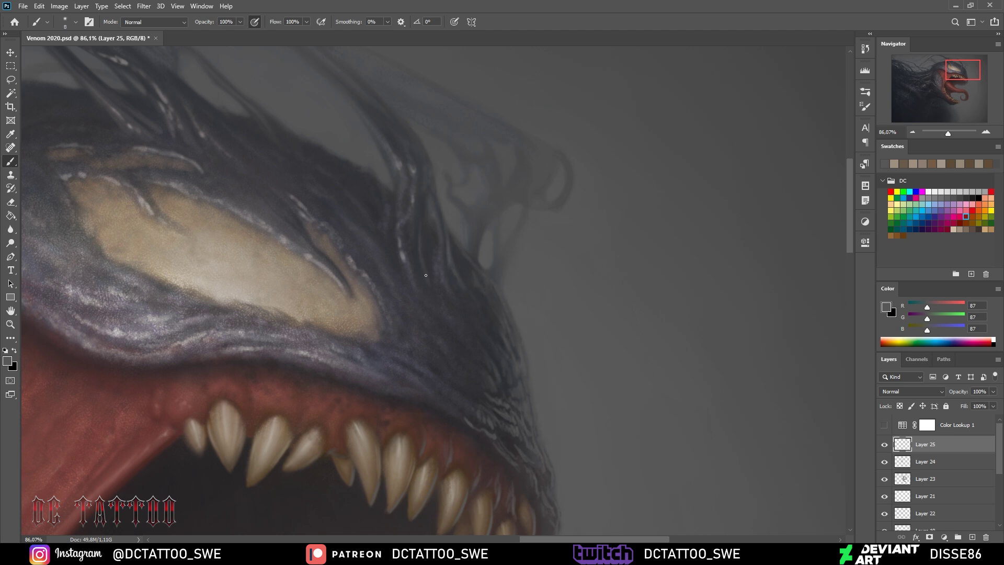
pyautogui.moveTo(956, 66); pyautogui.dragTo(951, 61)
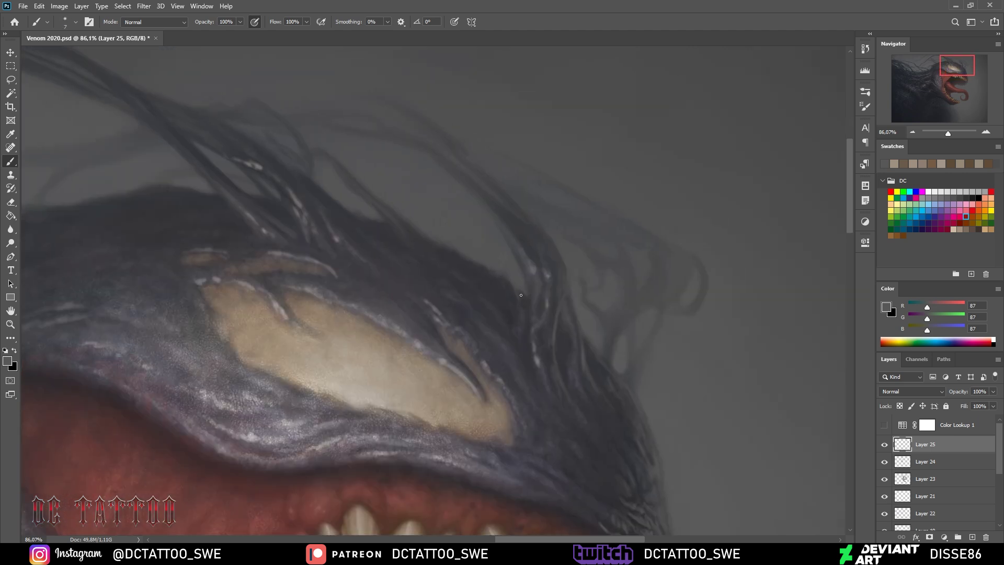
# Add faint light strands into the flowing hair mass with a smaller brush
pyautogui.moveTo(365, 219); pyautogui.dragTo(388, 230)
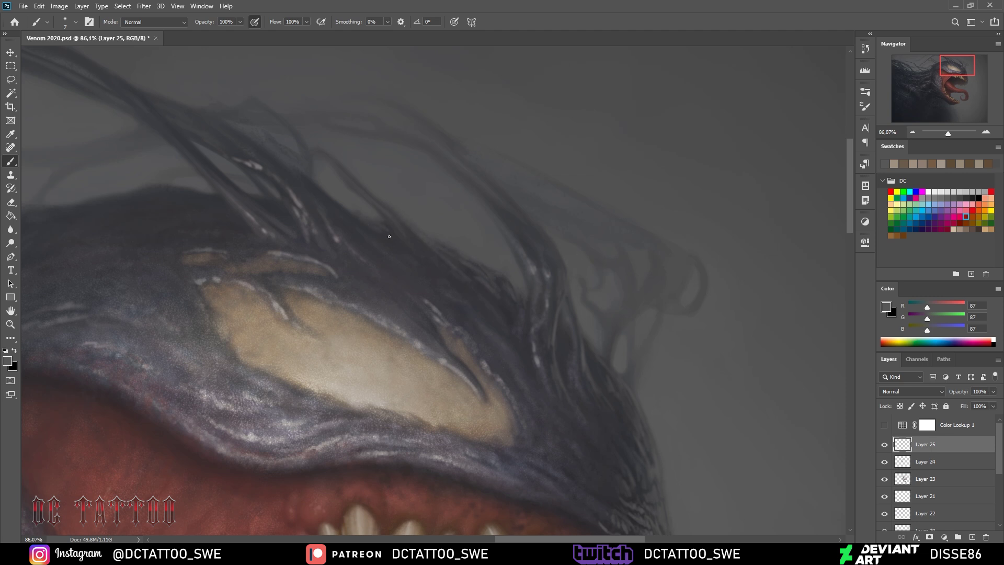
pyautogui.moveTo(290, 175); pyautogui.dragTo(254, 142)
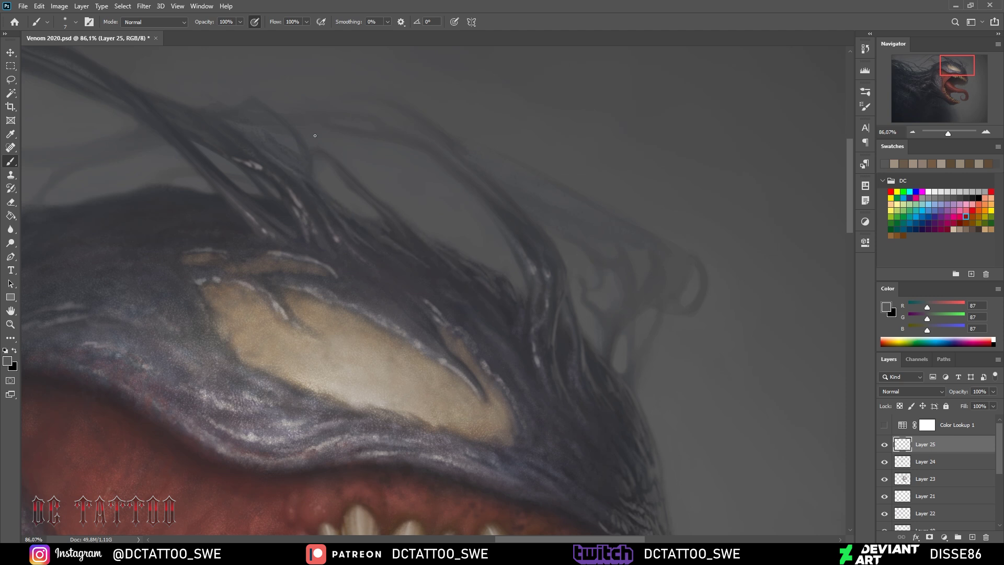
pyautogui.scroll(3, 399, 210)
pyautogui.hscroll(-5, 399, 210)
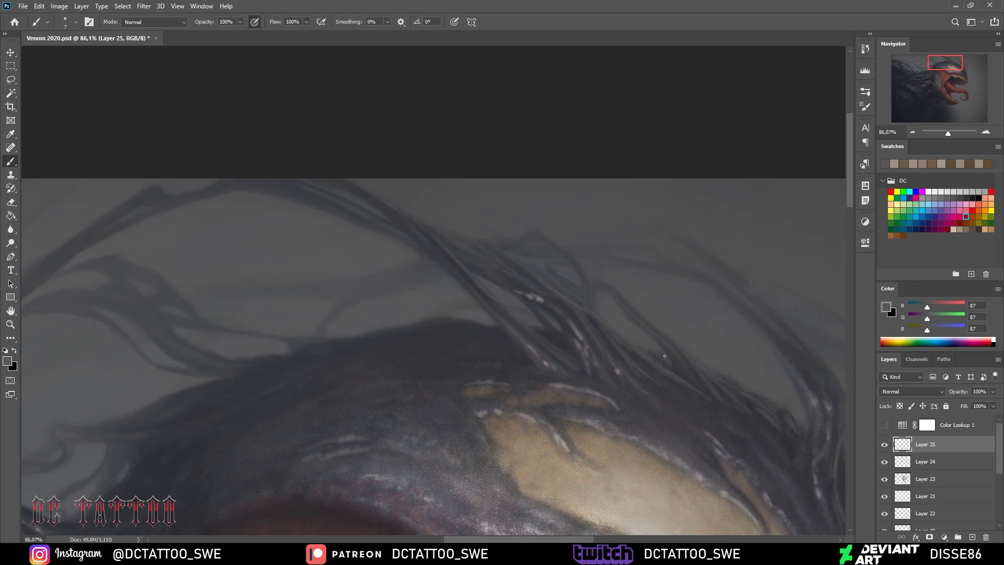
pyautogui.moveTo(944, 55); pyautogui.dragTo(944, 61)
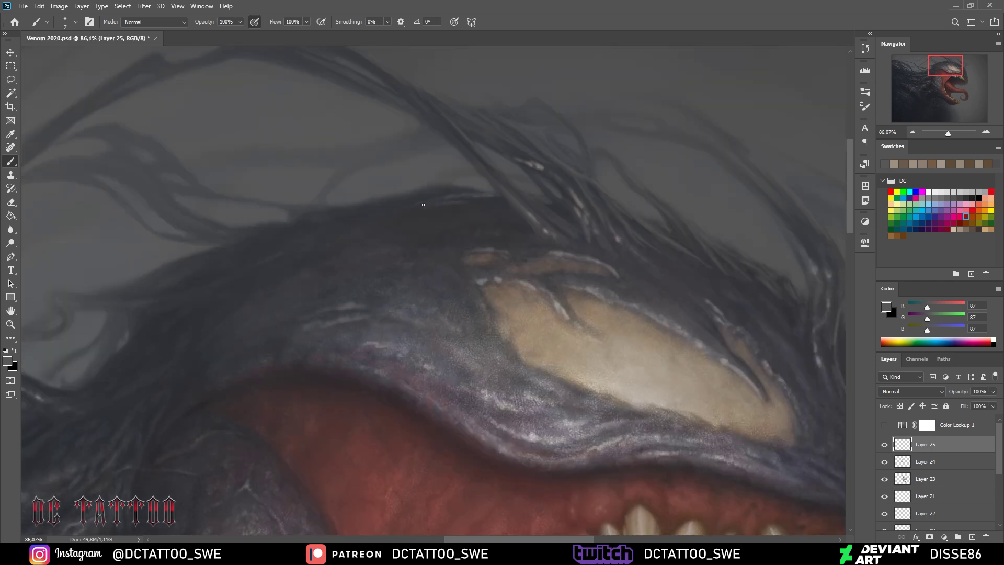
pyautogui.moveTo(272, 242)
pyautogui.mouseDown()
pyautogui.moveTo(178, 282)
pyautogui.moveTo(269, 238)
pyautogui.mouseUp()
pyautogui.moveTo(460, 212); pyautogui.dragTo(507, 206)
pyautogui.press('[')
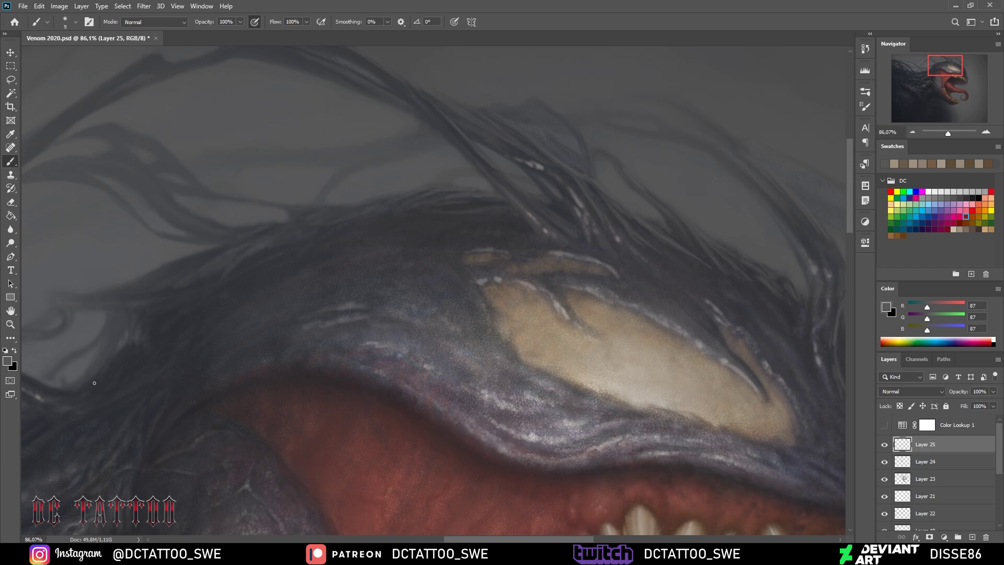
pyautogui.press('[')
pyautogui.scroll(-10, 427, 356)
pyautogui.hscroll(5, 427, 357)
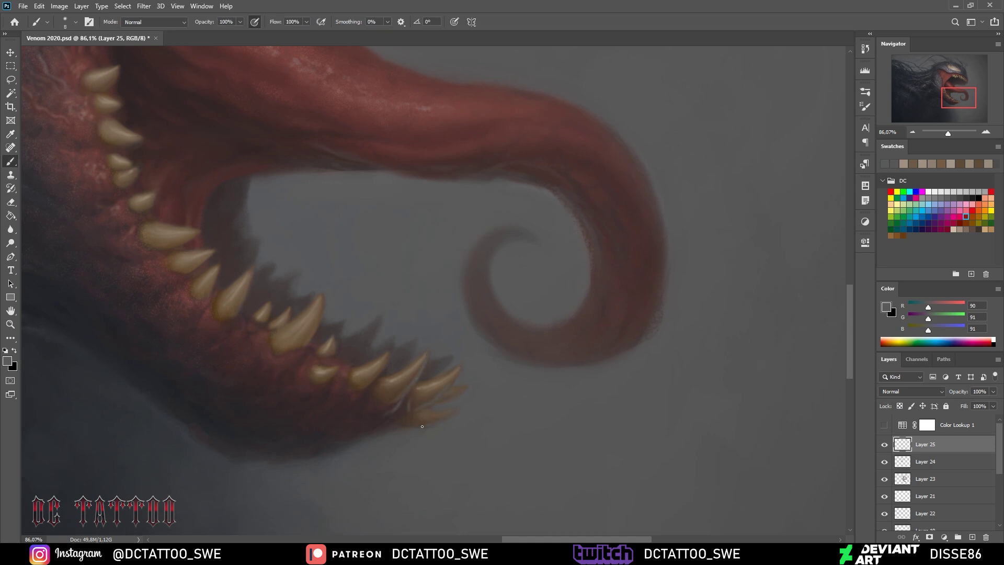
# Paint light strokes on the lower gums beneath the lower teeth
pyautogui.moveTo(407, 414); pyautogui.dragTo(358, 432)
pyautogui.moveTo(367, 395); pyautogui.dragTo(344, 421)
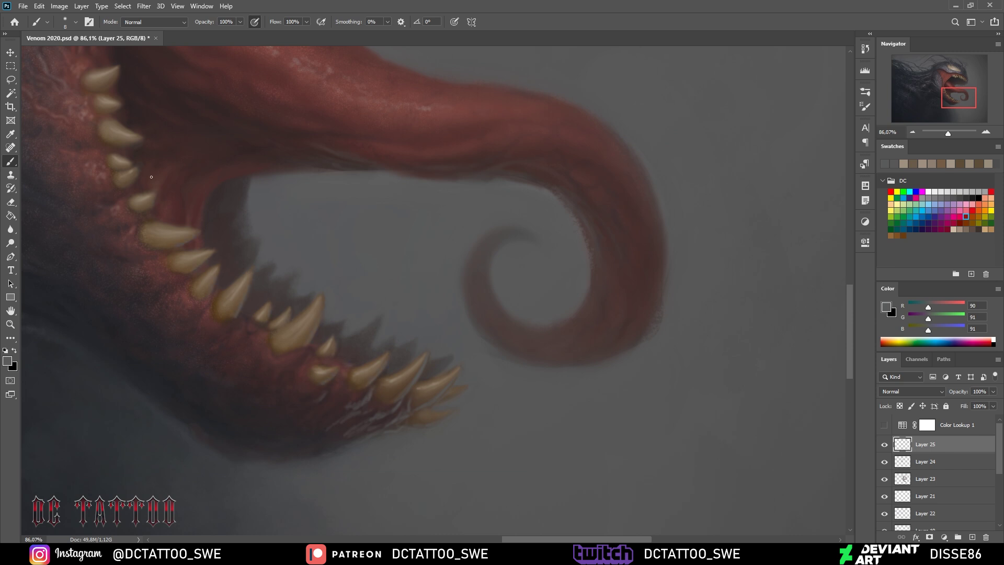
pyautogui.moveTo(350, 409); pyautogui.dragTo(304, 454)
pyautogui.moveTo(355, 434)
pyautogui.mouseDown()
pyautogui.moveTo(338, 448)
pyautogui.moveTo(308, 434)
pyautogui.mouseUp()
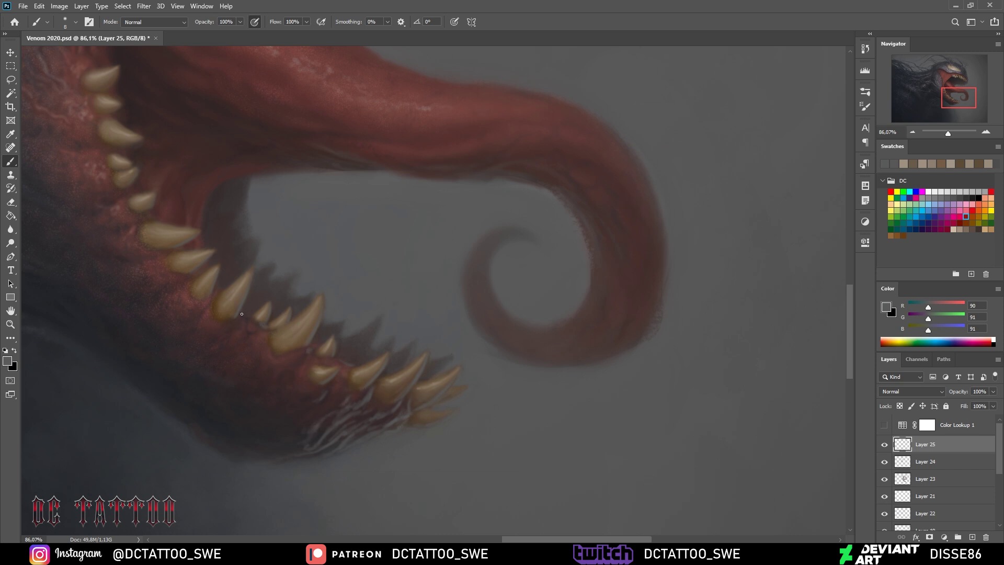
pyautogui.press('[')
pyautogui.press('[')
pyautogui.press('[')
# Highlight the inner mouth edge and the tongue's inner and lower edges
pyautogui.moveTo(204, 209); pyautogui.dragTo(201, 238)
pyautogui.moveTo(568, 190); pyautogui.dragTo(611, 267)
pyautogui.press(']')
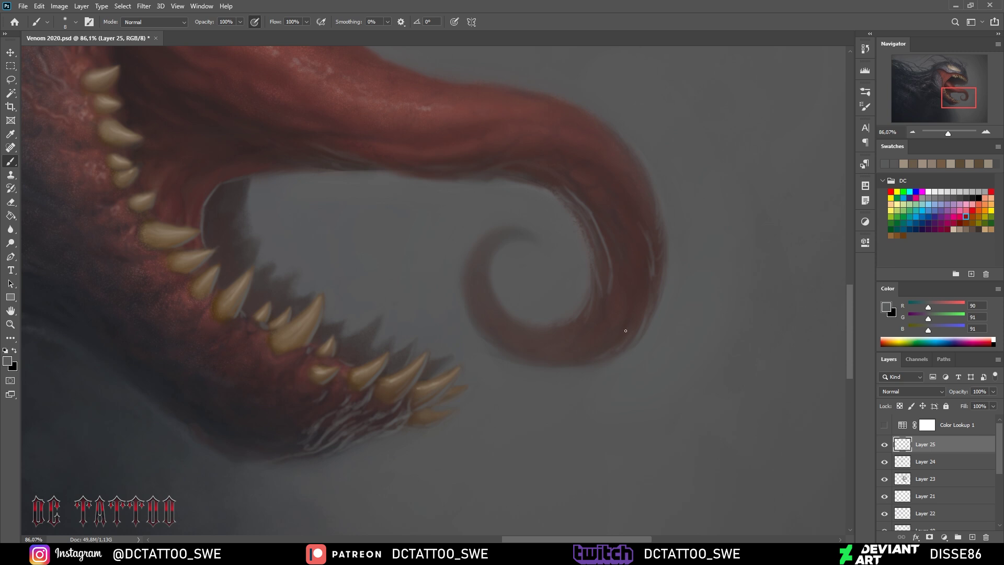
pyautogui.press(']')
pyautogui.scroll(3, 601, 124)
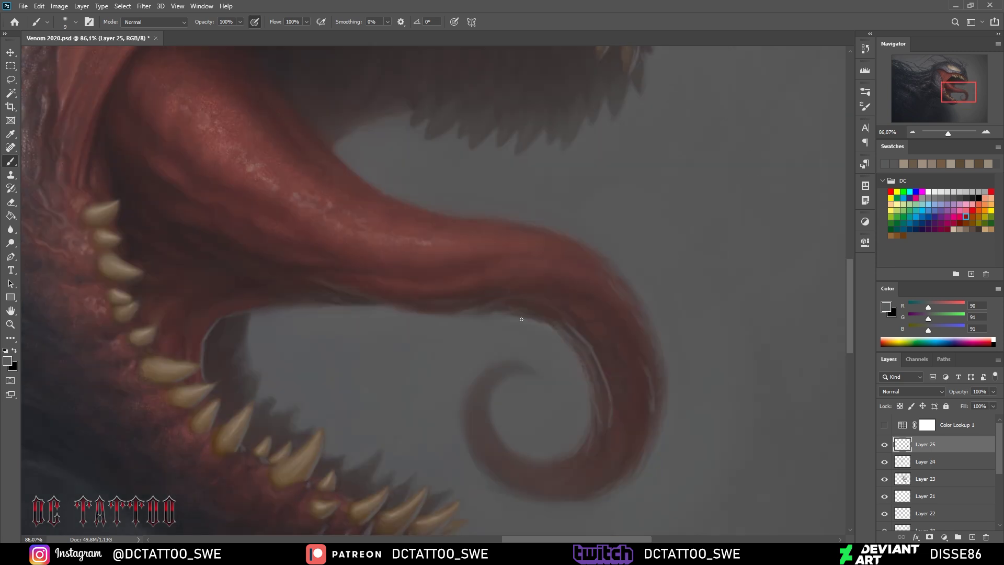
pyautogui.moveTo(477, 310); pyautogui.dragTo(521, 300)
# Add highlights along the tongue's lower edge and the curling tongue's inner edge
pyautogui.press(']')
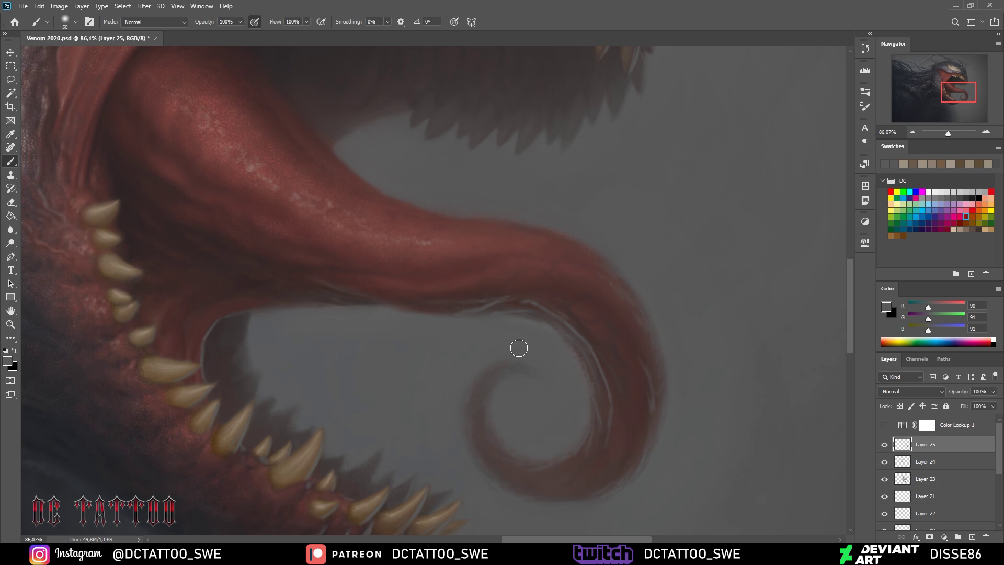
pyautogui.press(']')
pyautogui.press(']')
pyautogui.press('[')
pyautogui.press('[')
pyautogui.press('[')
pyautogui.press(']')
pyautogui.press(']')
pyautogui.press(']')
pyautogui.press('[')
pyautogui.press('[')
pyautogui.press('[')
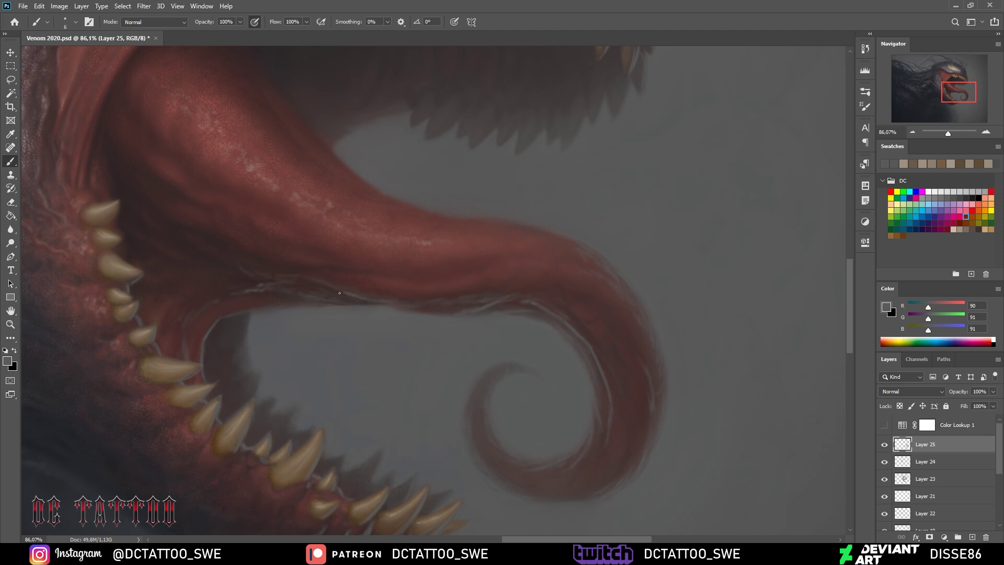
pyautogui.moveTo(421, 308); pyautogui.dragTo(454, 302)
pyautogui.moveTo(594, 367); pyautogui.dragTo(611, 427)
pyautogui.press('[')
pyautogui.press('[')
# Highlight the outer edge of the tongue curl
pyautogui.moveTo(737, 158); pyautogui.dragTo(679, 262)
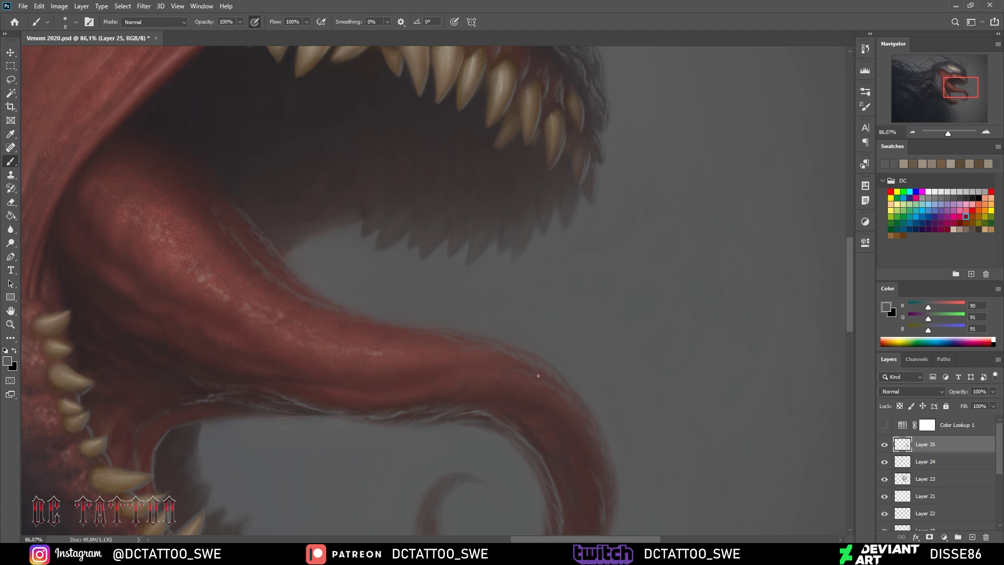
pyautogui.click(944, 133)
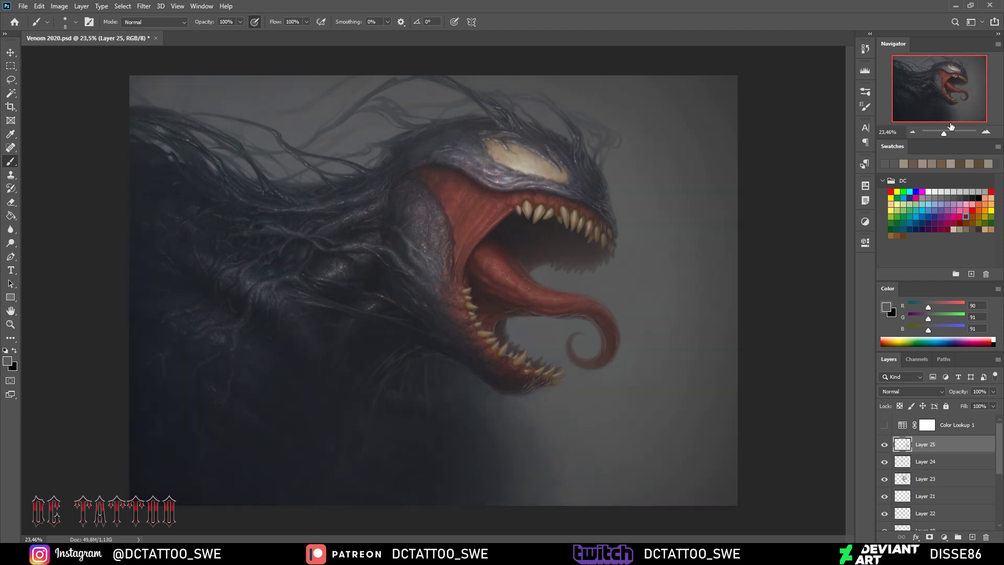
pyautogui.scroll(5, 667, 337)
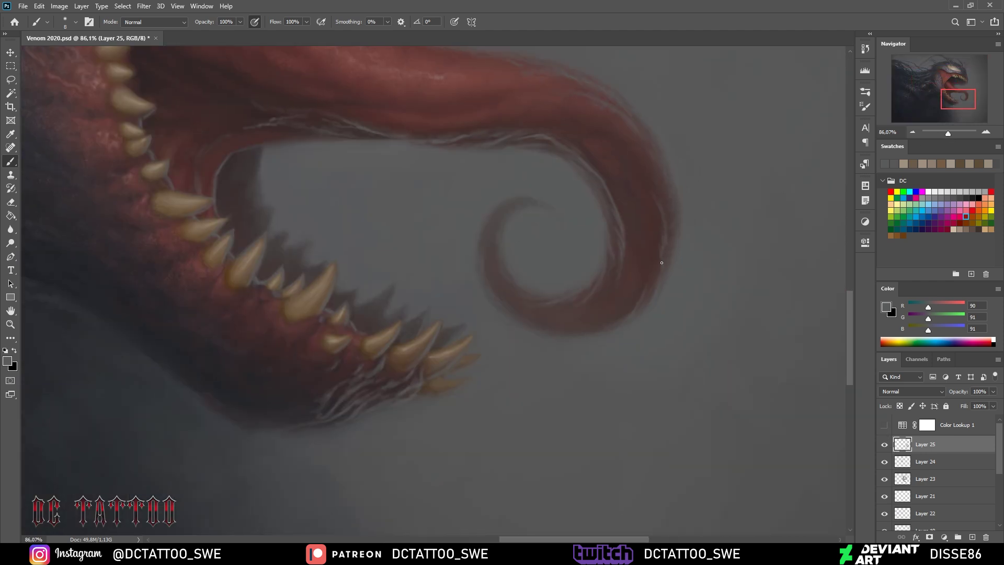
pyautogui.moveTo(662, 263); pyautogui.dragTo(621, 321)
# Zoom out, flip the canvas horizontally, and add a new Layer 26
pyautogui.click(945, 133)
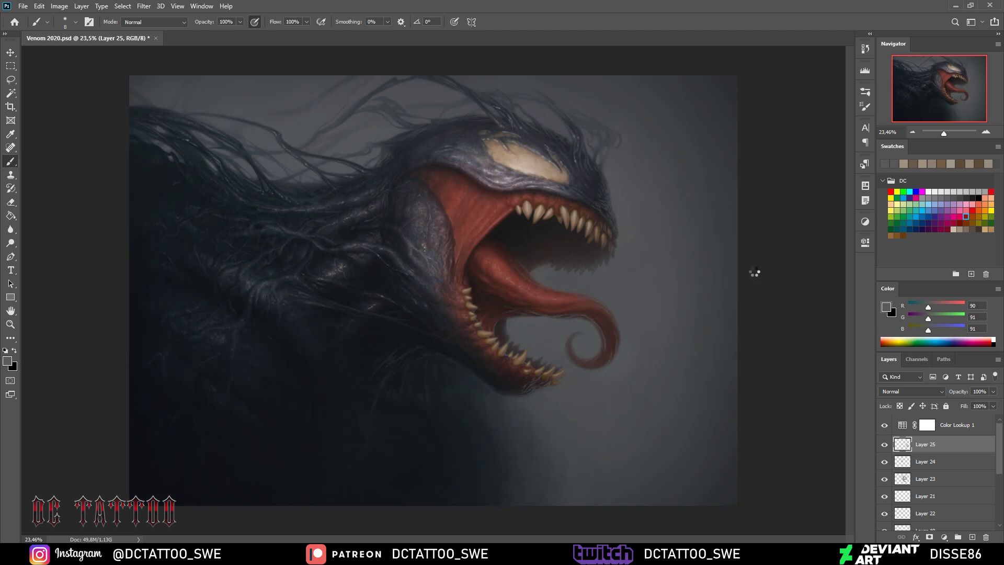
pyautogui.press('h')
pyautogui.hotkey('ctrl', 'shift', 'alt', 'n')
# With a small white brush, paint saliva strands from the teeth across the tongue
pyautogui.press('[')
pyautogui.press('[')
pyautogui.click(929, 191)
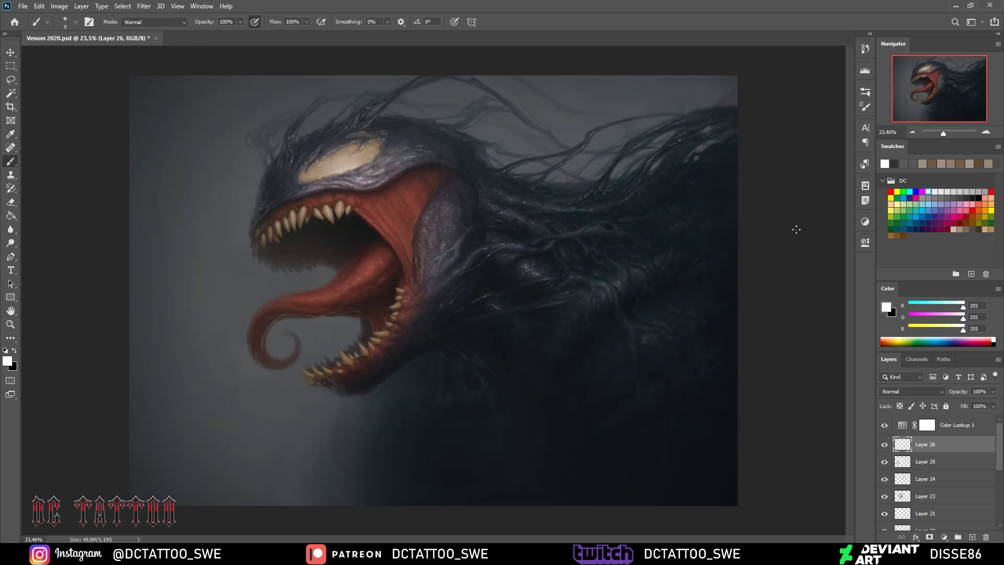
pyautogui.moveTo(268, 245)
pyautogui.mouseDown()
pyautogui.moveTo(320, 347)
pyautogui.moveTo(359, 305)
pyautogui.mouseUp()
pyautogui.moveTo(301, 225); pyautogui.dragTo(333, 284)
pyautogui.moveTo(333, 221); pyautogui.dragTo(348, 244)
pyautogui.moveTo(410, 403); pyautogui.dragTo(366, 389)
pyautogui.moveTo(277, 404); pyautogui.dragTo(260, 367)
# Add loose strands, droplets and a forked strand around the mouth and below the jaw
pyautogui.moveTo(211, 272)
pyautogui.mouseDown()
pyautogui.moveTo(198, 293)
pyautogui.moveTo(176, 274)
pyautogui.mouseUp()
pyautogui.moveTo(175, 337); pyautogui.dragTo(181, 332)
pyautogui.click(196, 351)
pyautogui.click(199, 393)
pyautogui.click(240, 434)
pyautogui.click(283, 281)
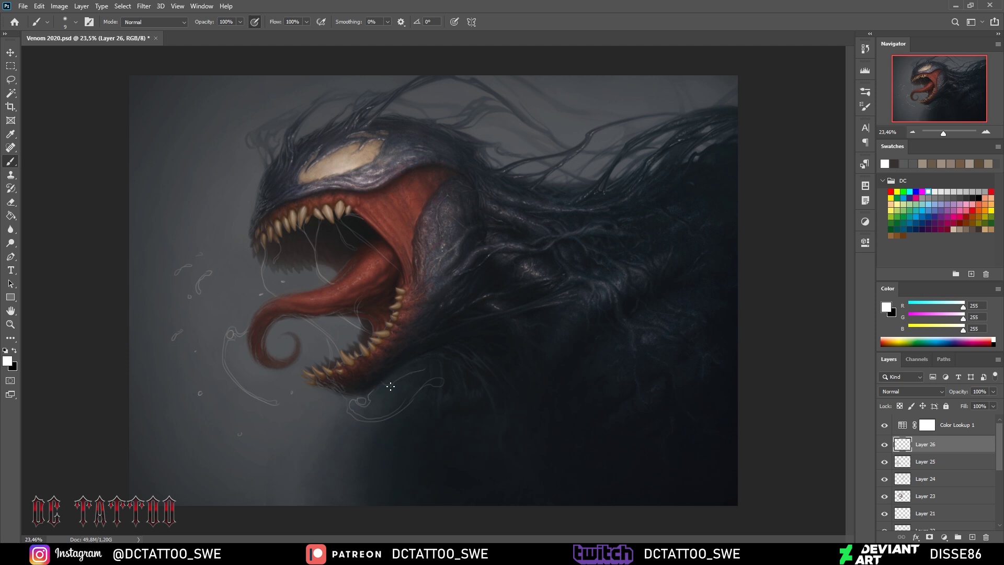
pyautogui.moveTo(334, 432)
pyautogui.mouseDown()
pyautogui.moveTo(385, 464)
pyautogui.moveTo(416, 463)
pyautogui.moveTo(313, 421)
pyautogui.mouseUp()
pyautogui.moveTo(561, 393); pyautogui.dragTo(442, 441)
pyautogui.hotkey('ctrl', 'shift', 'n')
# On the new layer, hide the white strands and paint a thin red strand from fang to jaw
pyautogui.press('Return')
pyautogui.scroll(5, 304, 270)
pyautogui.keyDown('alt'); pyautogui.click(304, 270); pyautogui.keyUp('alt')
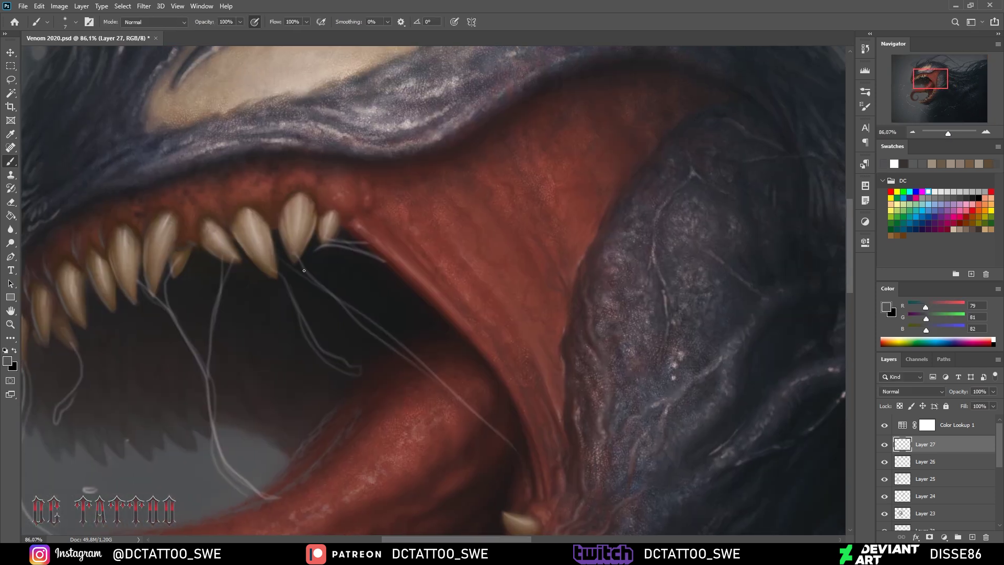
pyautogui.click(884, 461)
pyautogui.keyDown('alt'); pyautogui.click(377, 272); pyautogui.keyUp('alt')
pyautogui.moveTo(296, 262); pyautogui.dragTo(518, 463)
# Highlight the strand in light beige, add a second curving strand, and darken its edge
pyautogui.press('[')
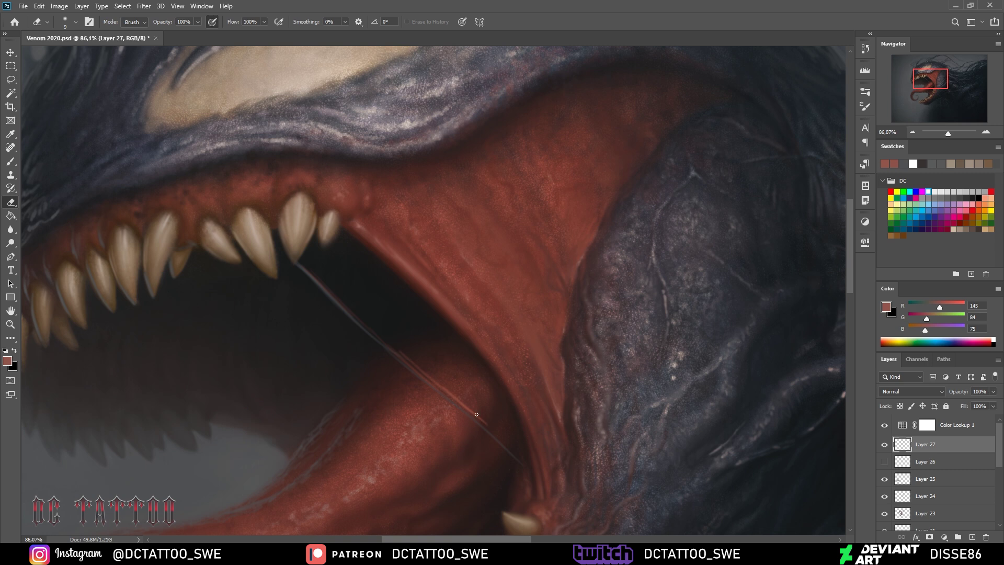
pyautogui.keyDown('alt'); pyautogui.click(460, 408); pyautogui.keyUp('alt')
pyautogui.moveTo(394, 356); pyautogui.dragTo(538, 481)
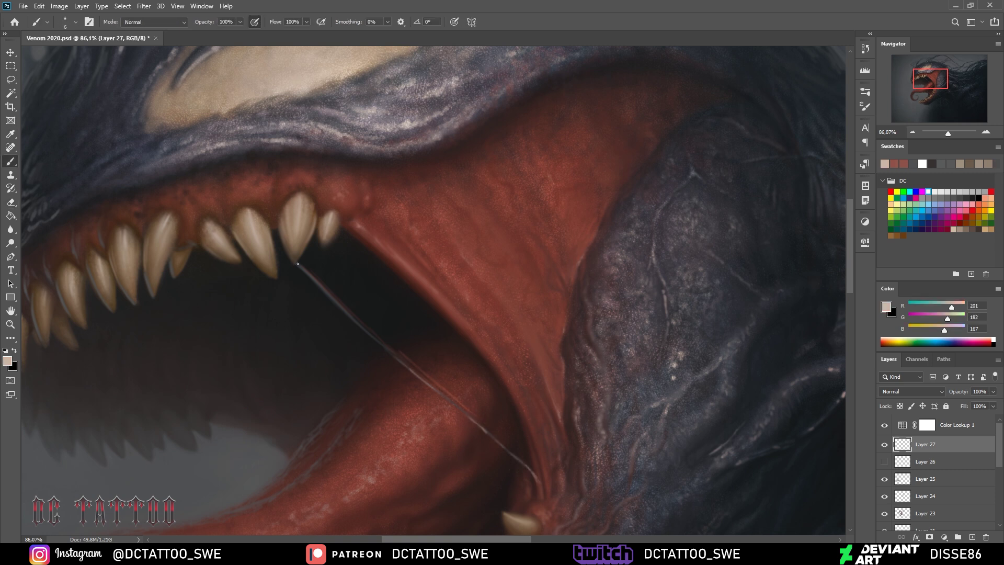
pyautogui.moveTo(323, 281); pyautogui.dragTo(307, 246)
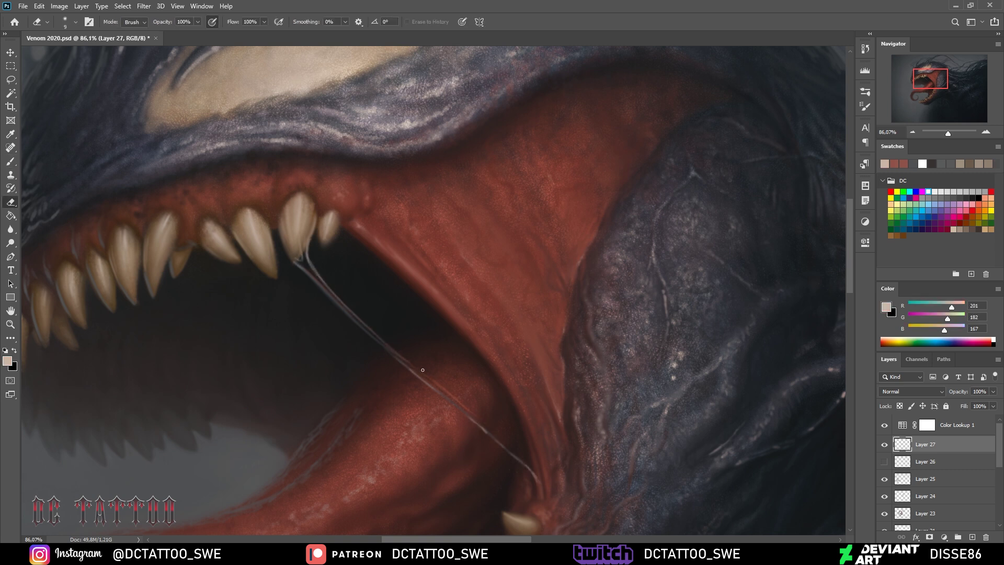
pyautogui.keyDown('alt'); pyautogui.click(450, 395); pyautogui.keyUp('alt')
pyautogui.moveTo(313, 283); pyautogui.dragTo(495, 434)
# Paint a light highlight along the strand near the fang and hide the Color Lookup layer
pyautogui.keyDown('alt'); pyautogui.click(471, 413); pyautogui.keyUp('alt')
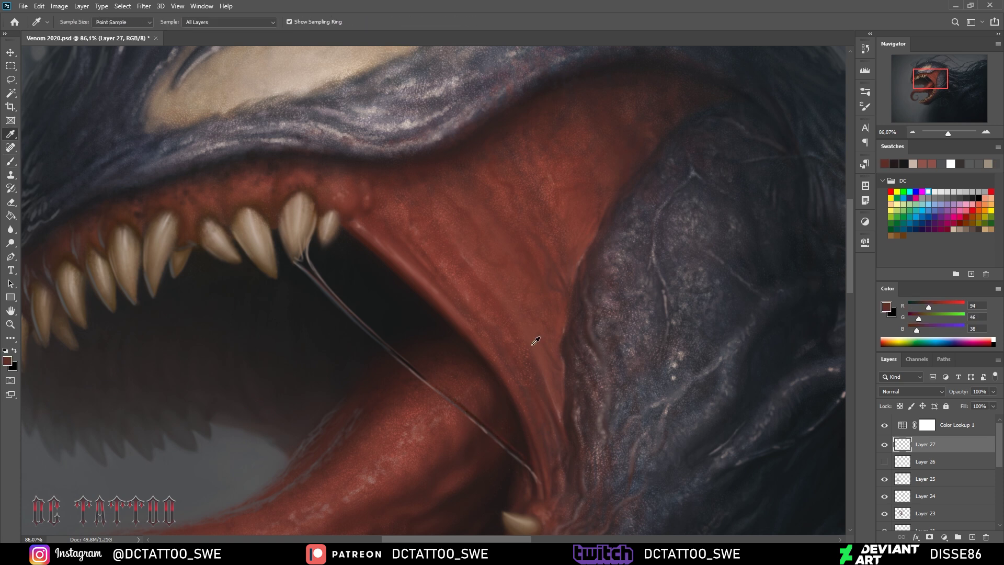
pyautogui.keyDown('alt'); pyautogui.click(304, 256); pyautogui.keyUp('alt')
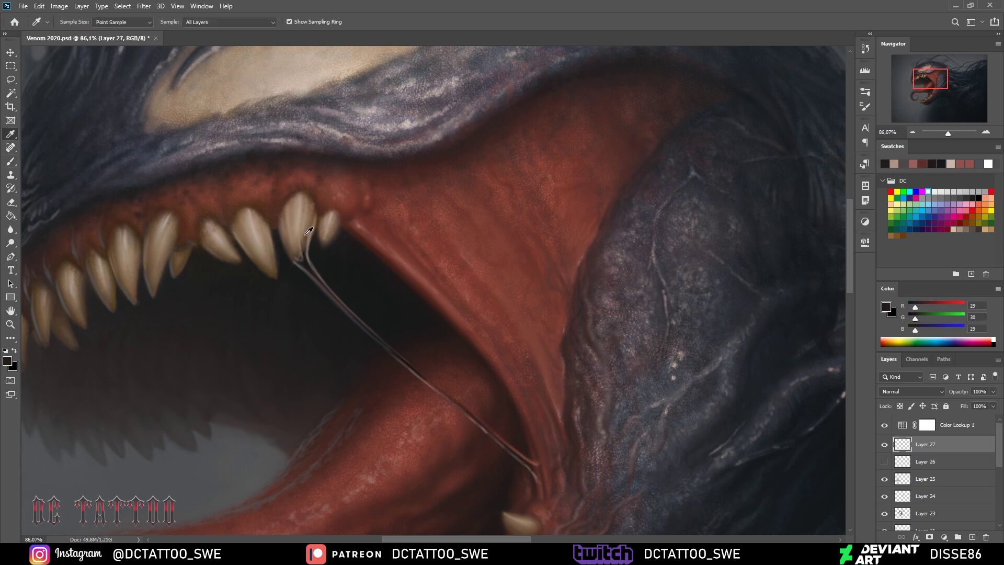
pyautogui.moveTo(300, 258); pyautogui.dragTo(321, 281)
pyautogui.press(']')
pyautogui.press(']')
pyautogui.press(']')
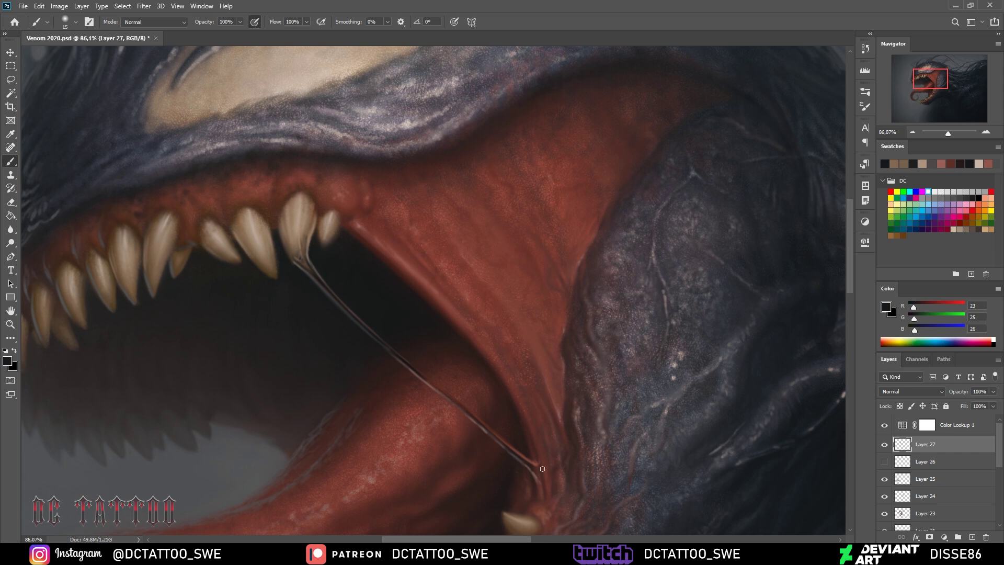
pyautogui.keyDown('alt'); pyautogui.click(466, 432); pyautogui.keyUp('alt')
# With a smaller brush, paint a light grey line up the strand and brighten the loop by the fang
pyautogui.press('[')
pyautogui.press('[')
pyautogui.press('[')
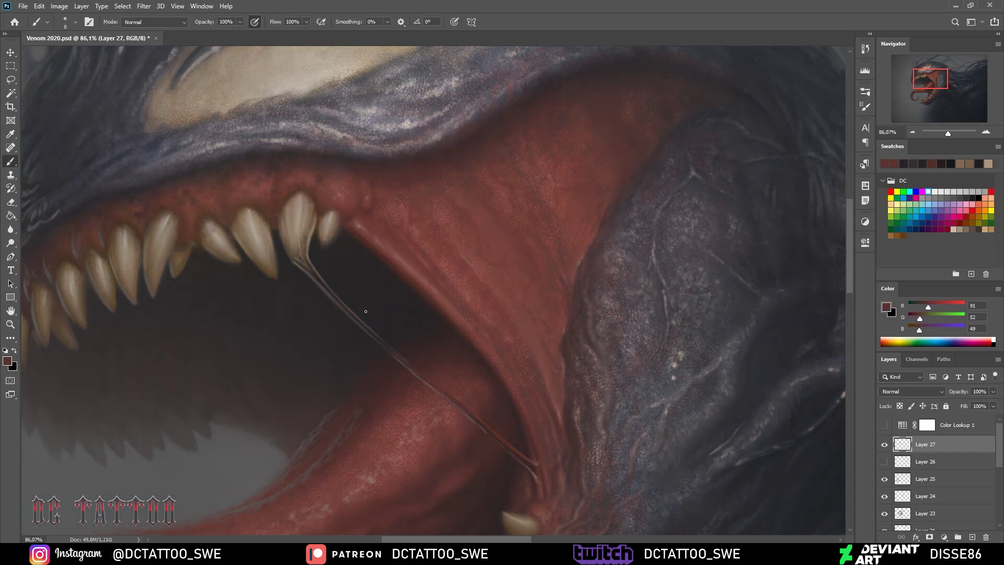
pyautogui.keyDown('alt'); pyautogui.click(485, 429); pyautogui.keyUp('alt')
pyautogui.moveTo(527, 442)
pyautogui.mouseDown()
pyautogui.moveTo(340, 246)
pyautogui.moveTo(346, 233)
pyautogui.mouseUp()
pyautogui.keyDown('alt'); pyautogui.click(266, 345); pyautogui.keyUp('alt')
pyautogui.keyDown('alt'); pyautogui.click(335, 245); pyautogui.keyUp('alt')
pyautogui.keyDown('alt'); pyautogui.click(356, 227); pyautogui.keyUp('alt')
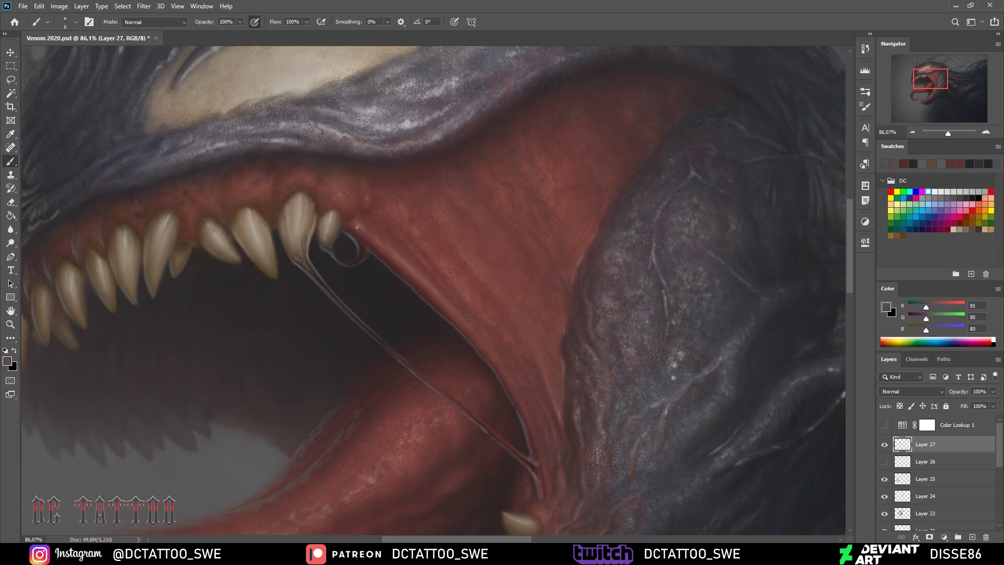
# Sample darker mouth, teeth and gum tones with a finer brush for strand detail
pyautogui.keyDown('alt'); pyautogui.click(361, 248); pyautogui.keyUp('alt')
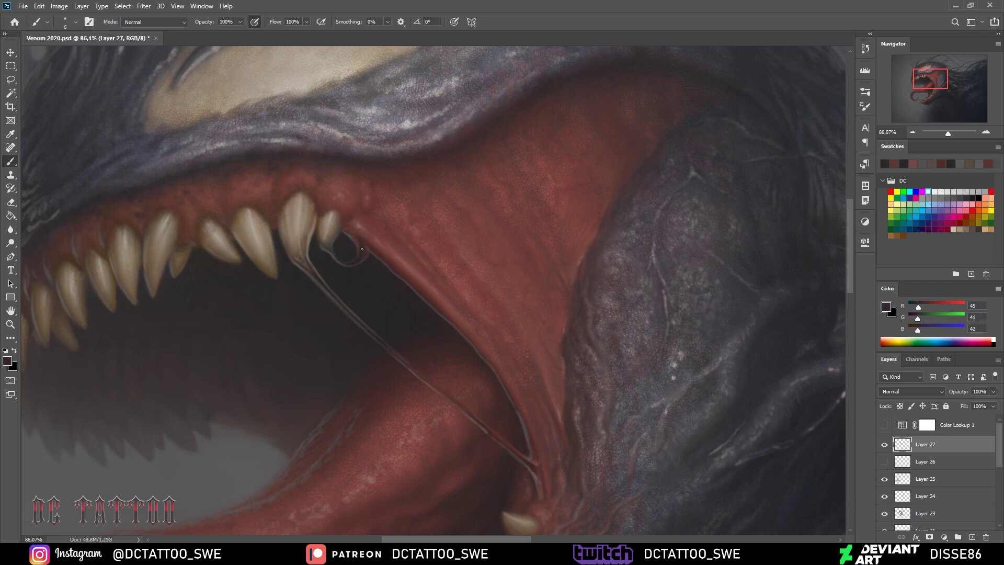
pyautogui.keyDown('alt'); pyautogui.click(303, 245); pyautogui.keyUp('alt')
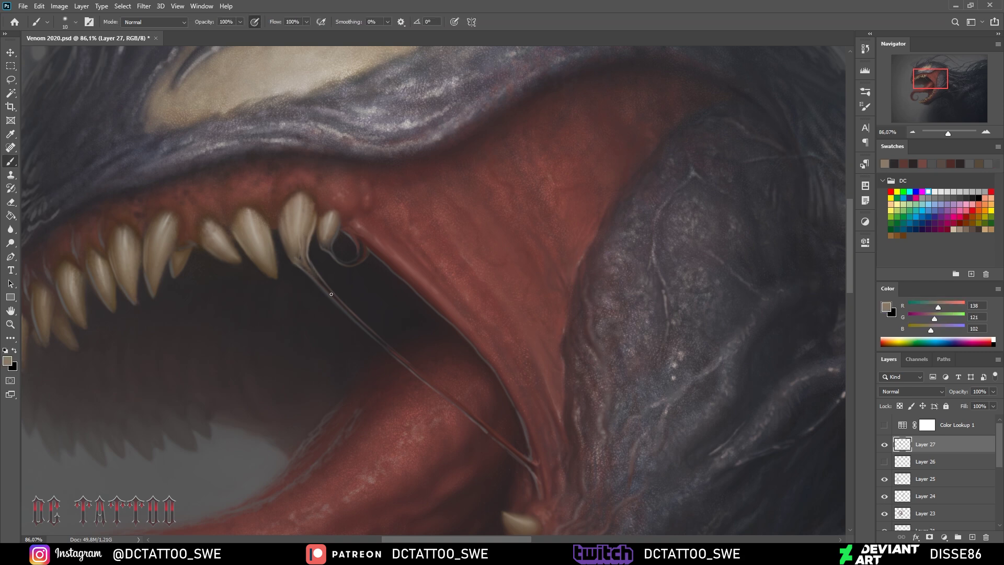
pyautogui.press('[')
pyautogui.press('[')
pyautogui.press('[')
pyautogui.keyDown('alt'); pyautogui.click(539, 469); pyautogui.keyUp('alt')
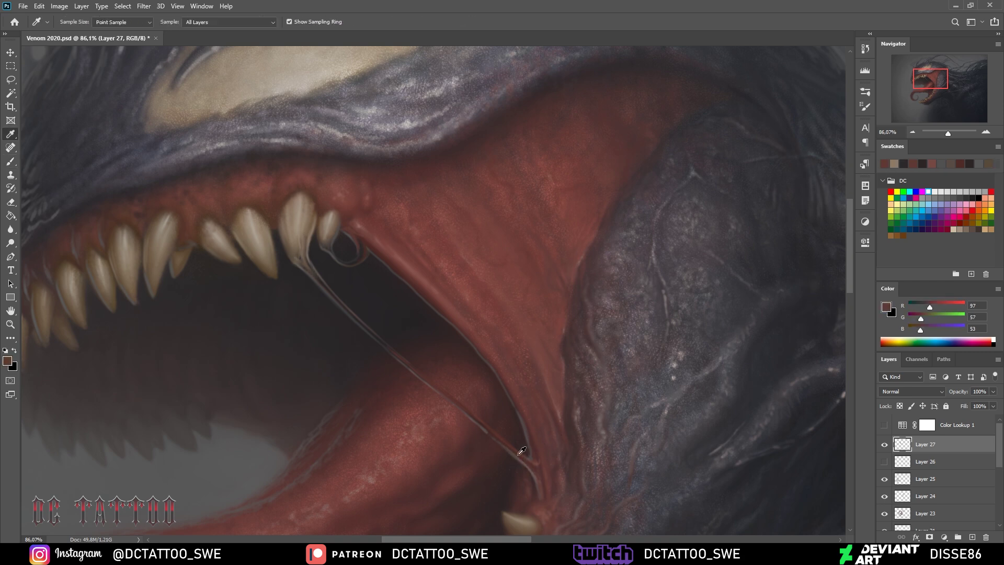
pyautogui.moveTo(444, 382); pyautogui.dragTo(417, 325)
pyautogui.keyDown('alt'); pyautogui.click(418, 325); pyautogui.keyUp('alt')
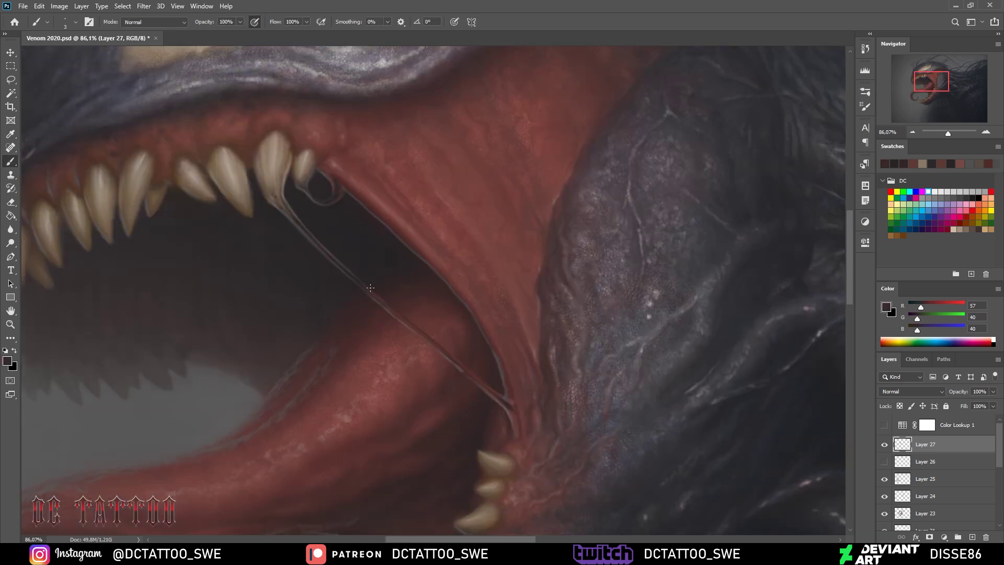
# Check the Layer 26 sketch, then paint new saliva strands hanging from the left upper teeth
pyautogui.moveTo(370, 287); pyautogui.dragTo(517, 287)
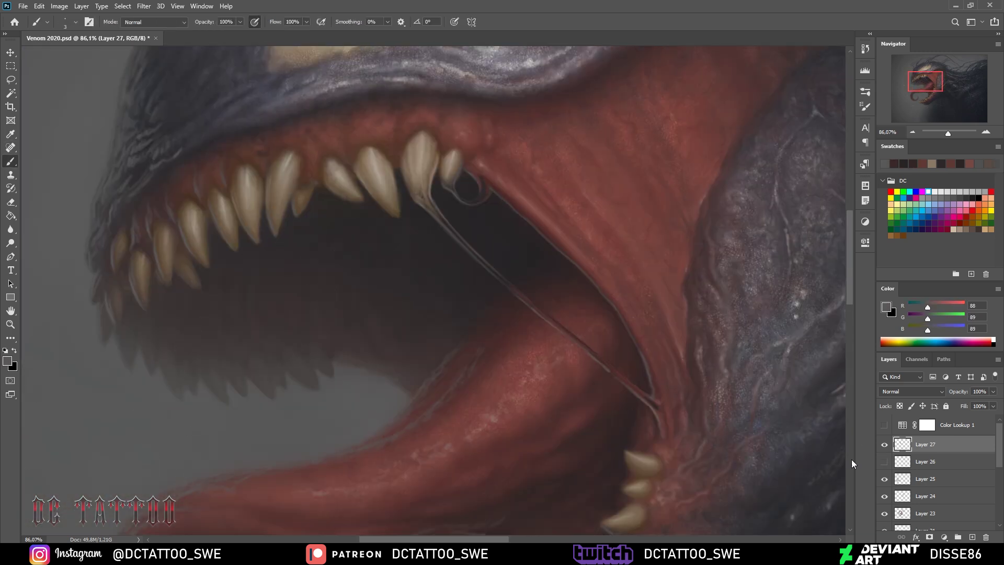
pyautogui.click(884, 462)
pyautogui.hotkey('ctrl', 'z')
pyautogui.press(']')
pyautogui.press(']')
pyautogui.moveTo(282, 218)
pyautogui.mouseDown()
pyautogui.moveTo(324, 296)
pyautogui.moveTo(346, 201)
pyautogui.moveTo(329, 313)
pyautogui.moveTo(337, 358)
pyautogui.mouseUp()
pyautogui.press('i')
pyautogui.press('b')
# Alt-sample reds and greys from gums, teeth and strands to shade the new strands
pyautogui.keyDown('alt'); pyautogui.click(291, 248); pyautogui.keyUp('alt')
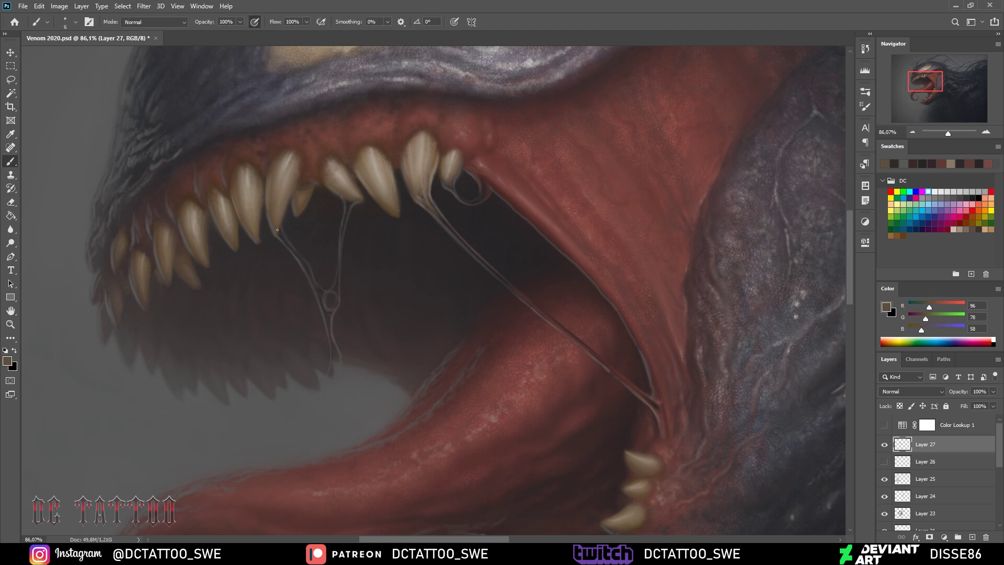
pyautogui.keyDown('alt'); pyautogui.click(339, 353); pyautogui.keyUp('alt')
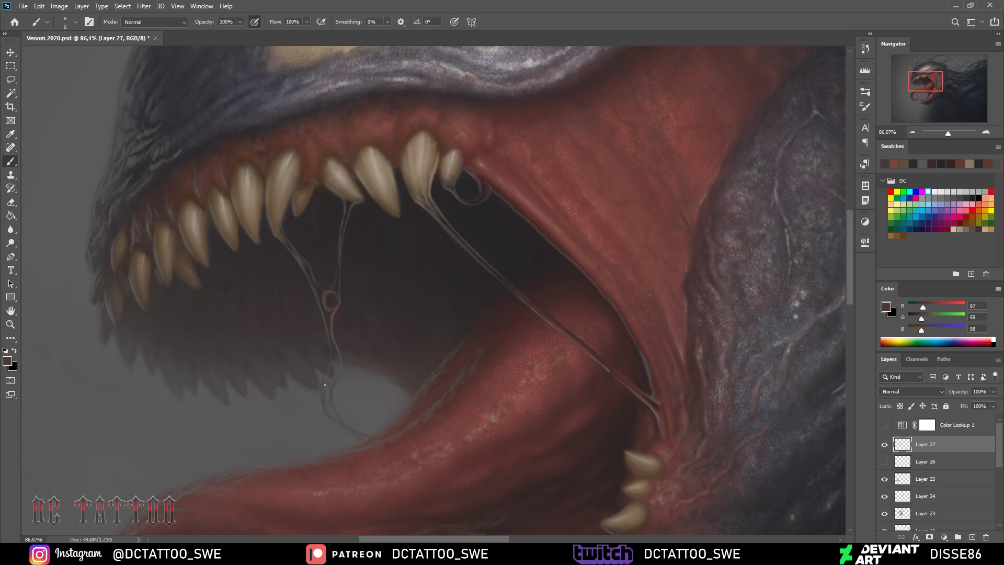
pyautogui.keyDown('alt'); pyautogui.click(370, 438); pyautogui.keyUp('alt')
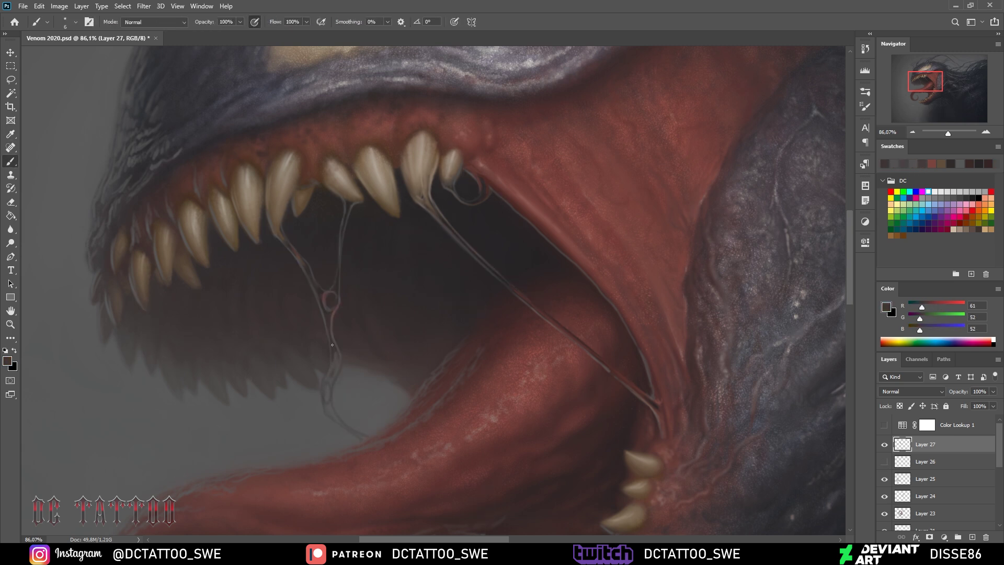
pyautogui.keyDown('alt'); pyautogui.click(348, 200); pyautogui.keyUp('alt')
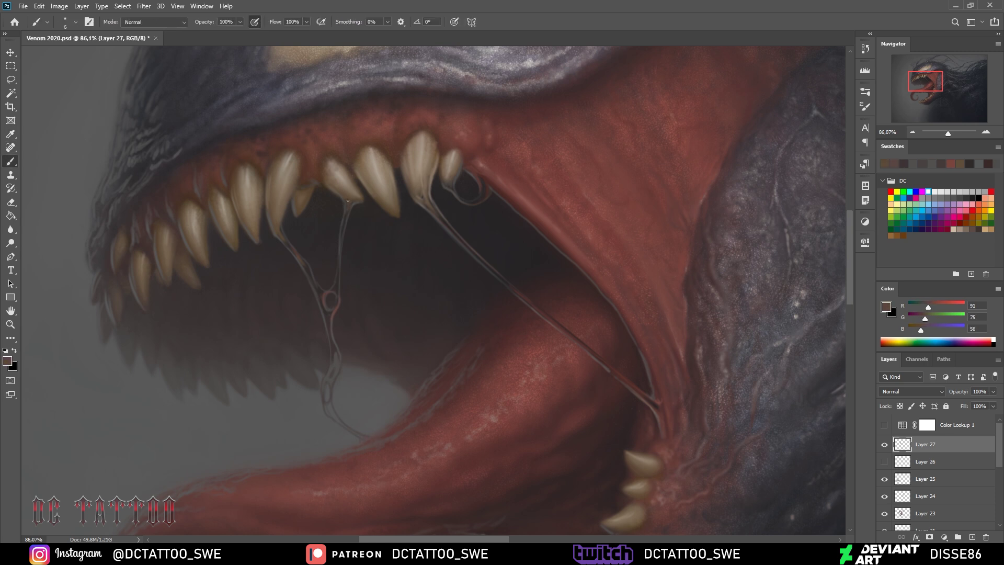
pyautogui.keyDown('alt'); pyautogui.click(340, 262); pyautogui.keyUp('alt')
pyautogui.keyDown('alt'); pyautogui.click(369, 306); pyautogui.keyUp('alt')
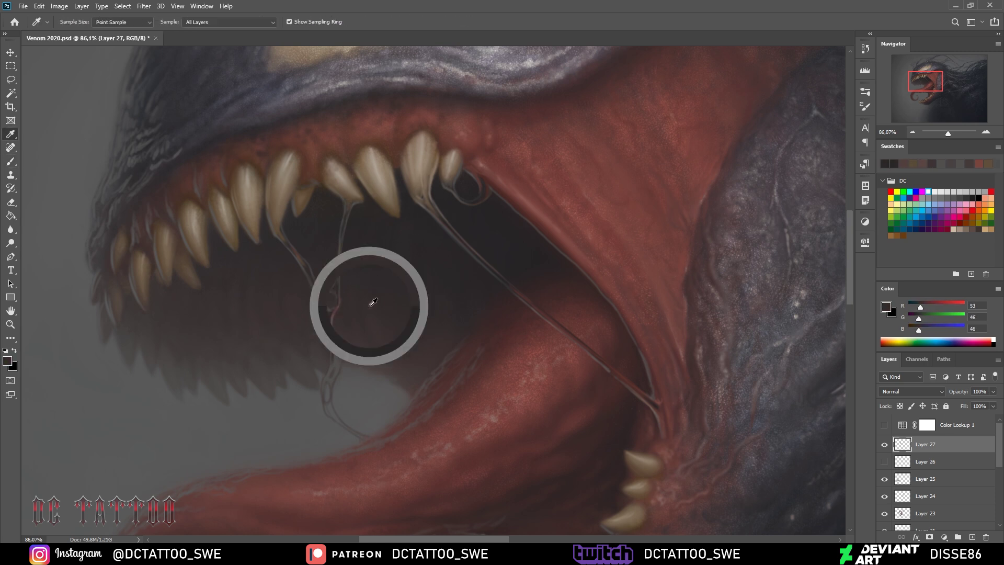
pyautogui.keyDown('alt'); pyautogui.click(331, 364); pyautogui.keyUp('alt')
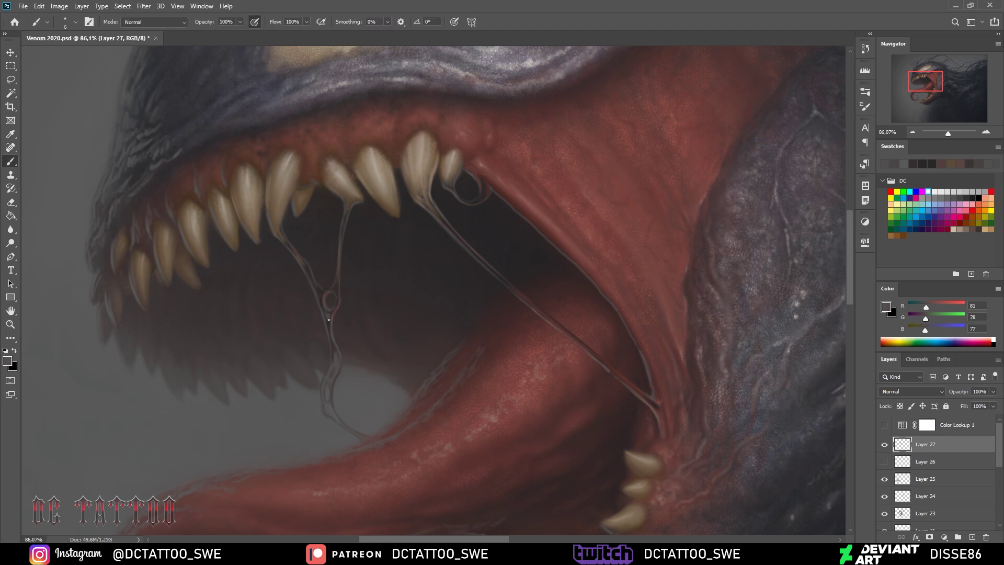
pyautogui.keyDown('alt'); pyautogui.click(325, 404); pyautogui.keyUp('alt')
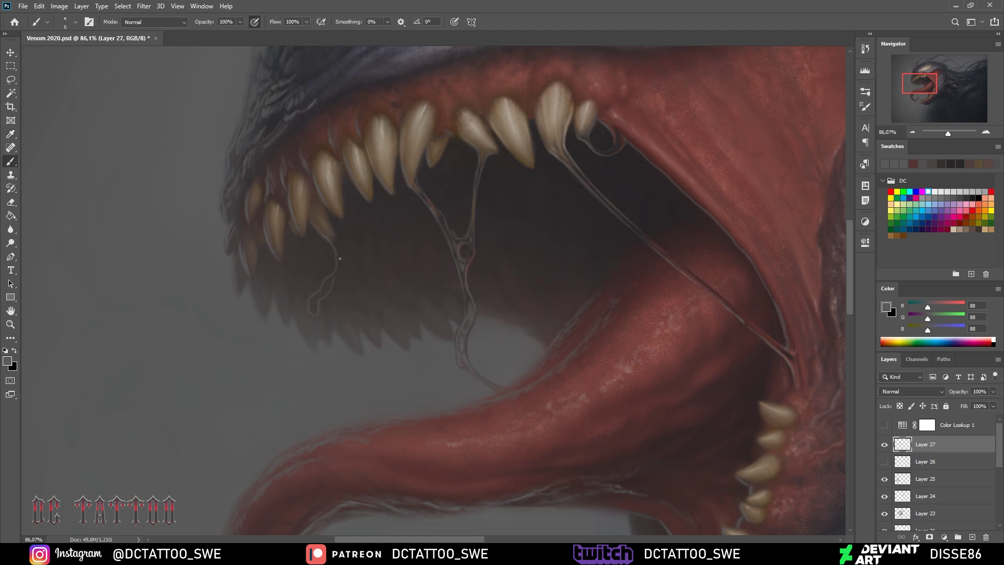
# Alt-sample browns and greys and add a light highlight along the left saliva strand
pyautogui.keyDown('alt'); pyautogui.click(325, 281); pyautogui.keyUp('alt')
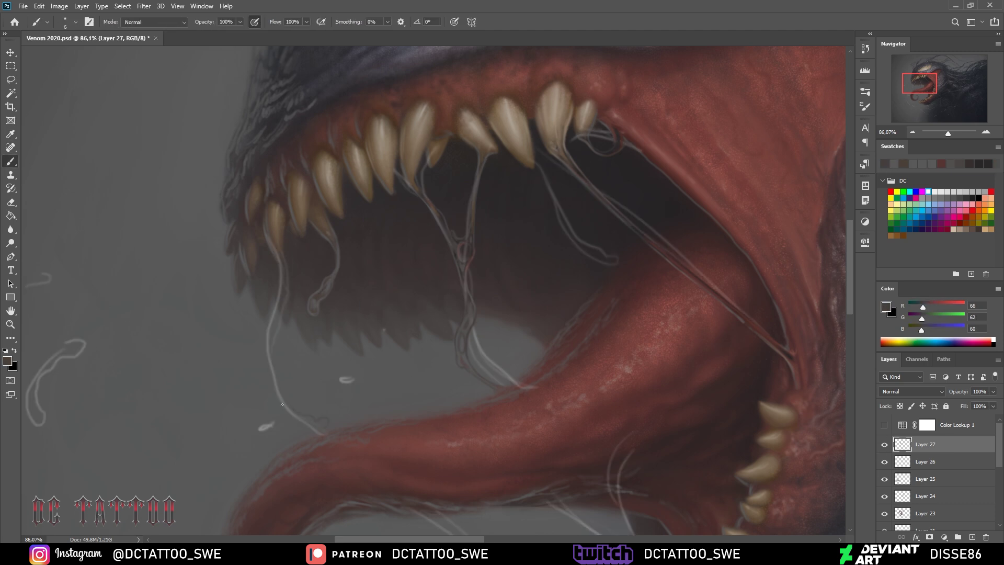
pyautogui.keyDown('alt'); pyautogui.click(285, 290); pyautogui.keyUp('alt')
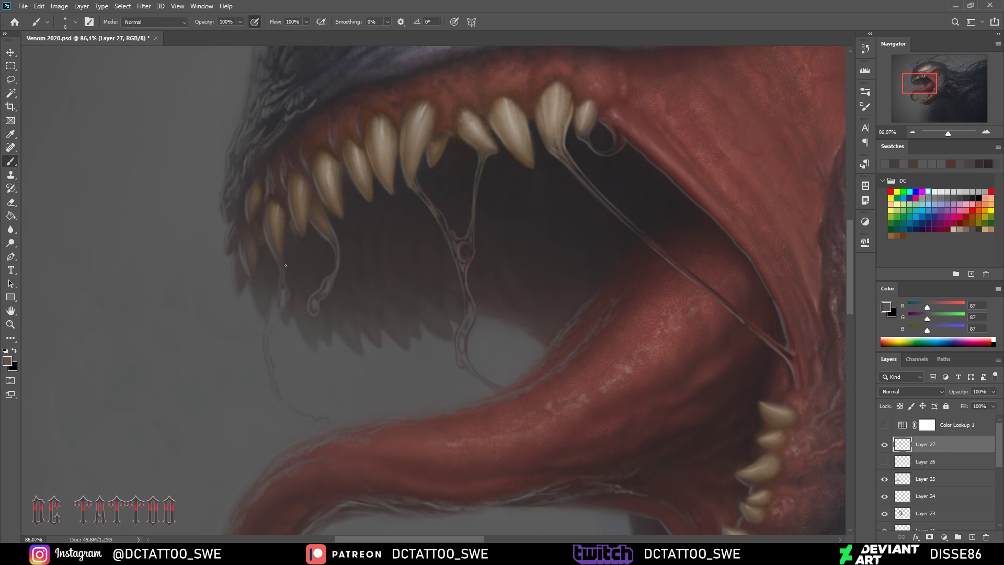
pyautogui.keyDown('alt'); pyautogui.click(309, 418); pyautogui.keyUp('alt')
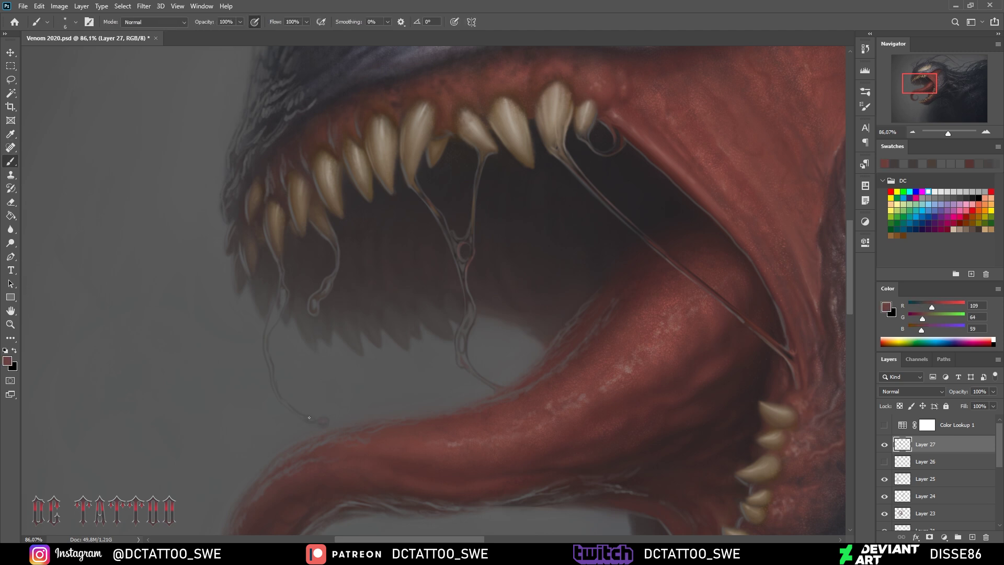
pyautogui.keyDown('alt'); pyautogui.click(458, 263); pyautogui.keyUp('alt')
pyautogui.moveTo(459, 263); pyautogui.dragTo(459, 240)
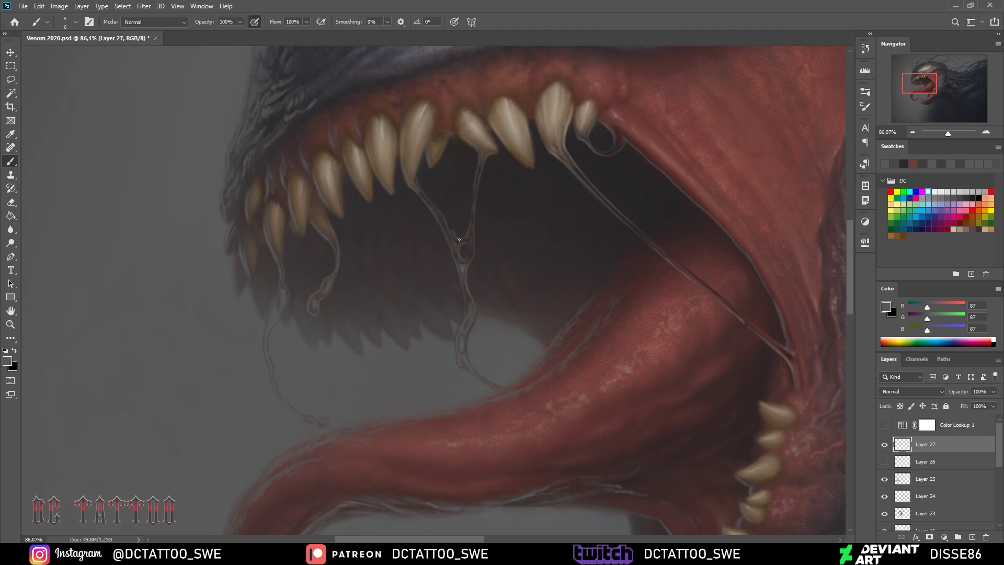
pyautogui.keyDown('alt'); pyautogui.click(313, 375); pyautogui.keyUp('alt')
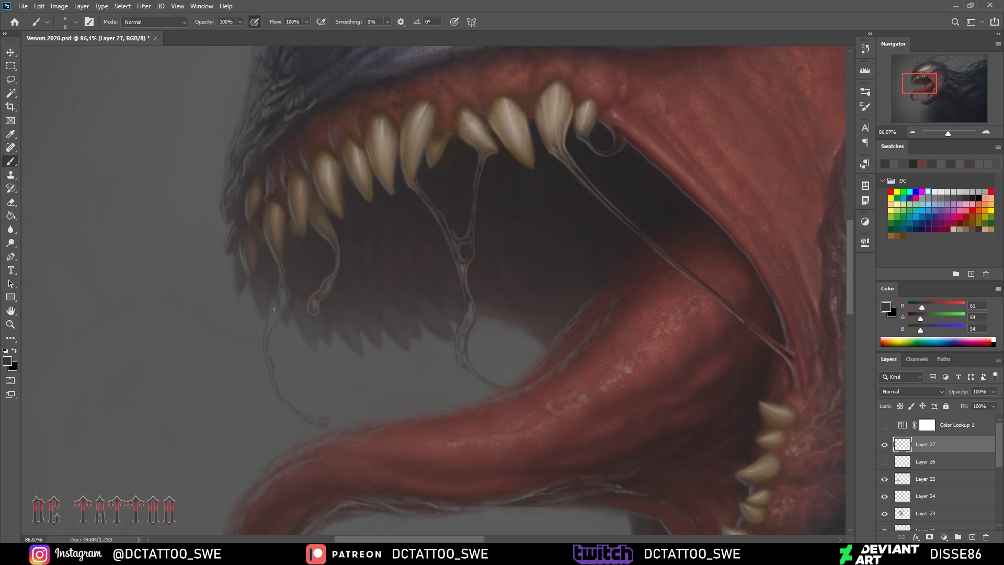
# Sample dark and light reds, toggle the Layer 26 sketch, and pan to the curled tongue
pyautogui.keyDown('alt'); pyautogui.click(775, 343); pyautogui.keyUp('alt')
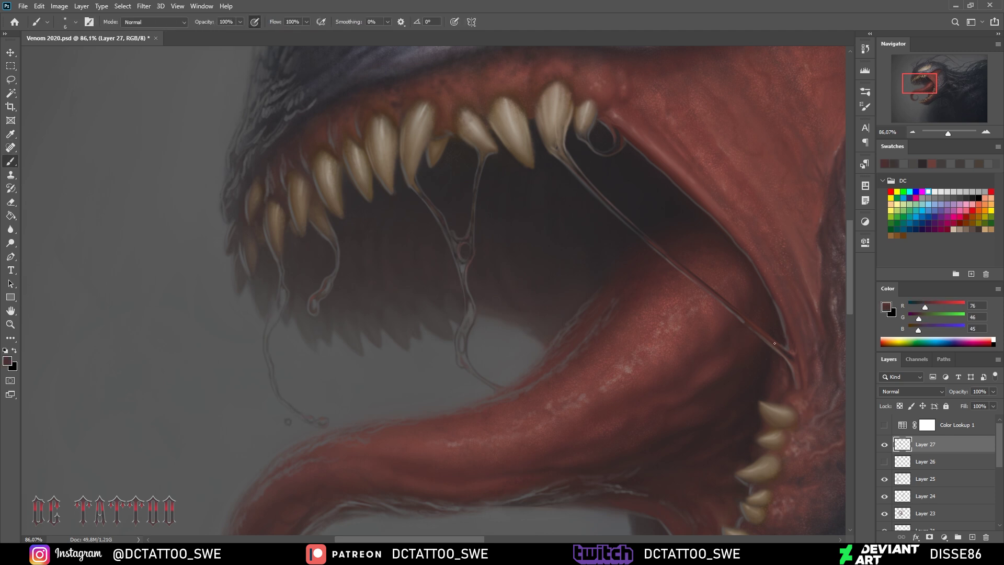
pyautogui.keyDown('alt'); pyautogui.click(809, 234); pyautogui.keyUp('alt')
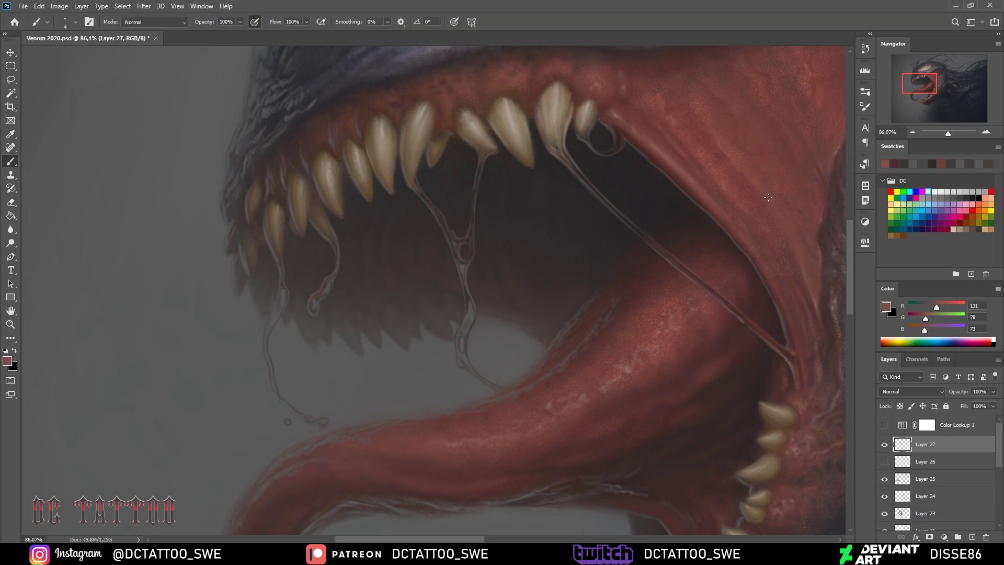
pyautogui.click(885, 462)
pyautogui.keyDown('alt'); pyautogui.click(366, 335); pyautogui.keyUp('alt')
pyautogui.moveTo(173, 523); pyautogui.dragTo(308, 164)
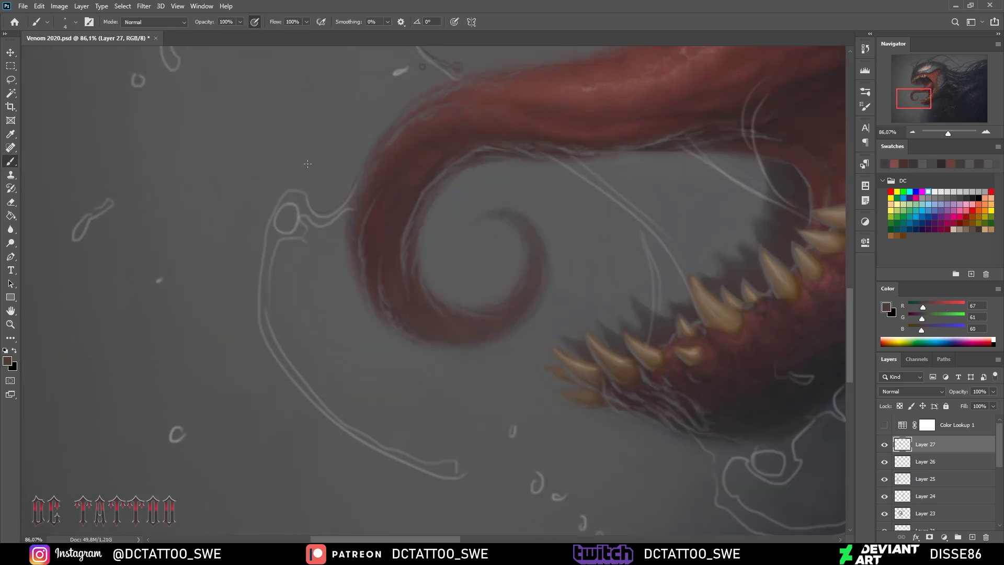
pyautogui.click(885, 461)
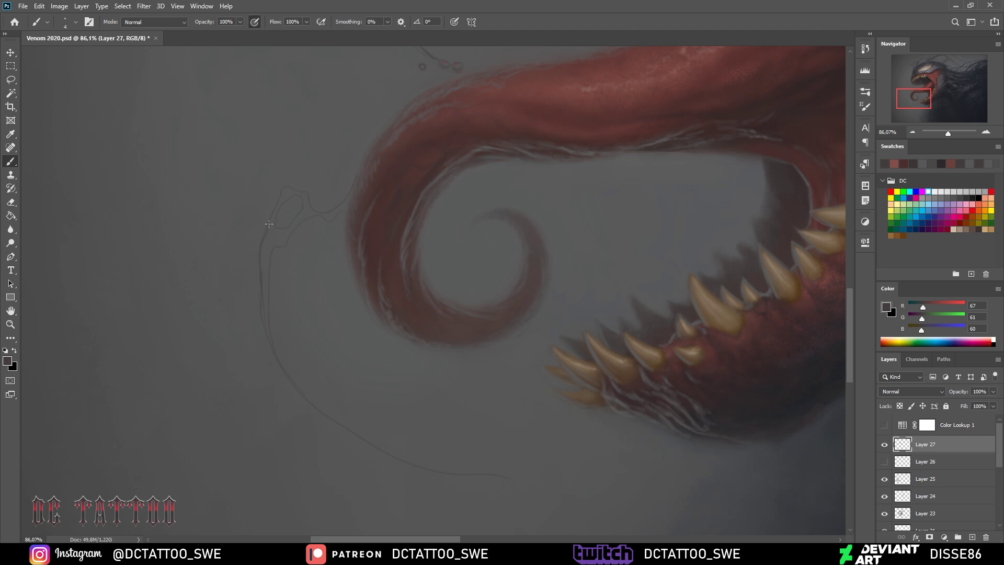
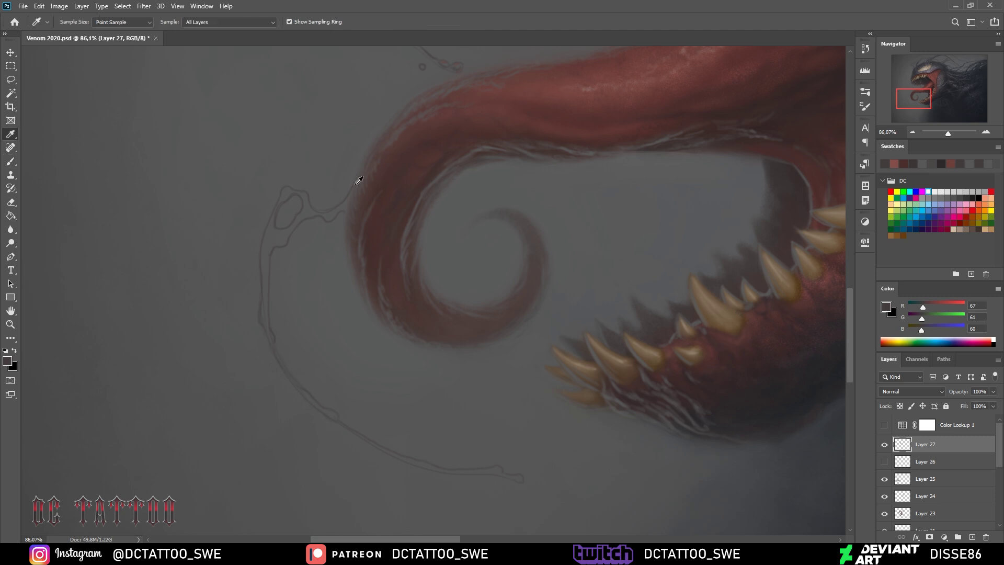
# Paint a reddish tint along the saliva strand near the tongue, sampling warm reds from the painting
pyautogui.keyDown('alt'); pyautogui.click(344, 209); pyautogui.keyUp('alt')
pyautogui.keyDown('alt'); pyautogui.click(271, 238); pyautogui.keyUp('alt')
pyautogui.moveTo(267, 232); pyautogui.dragTo(279, 238)
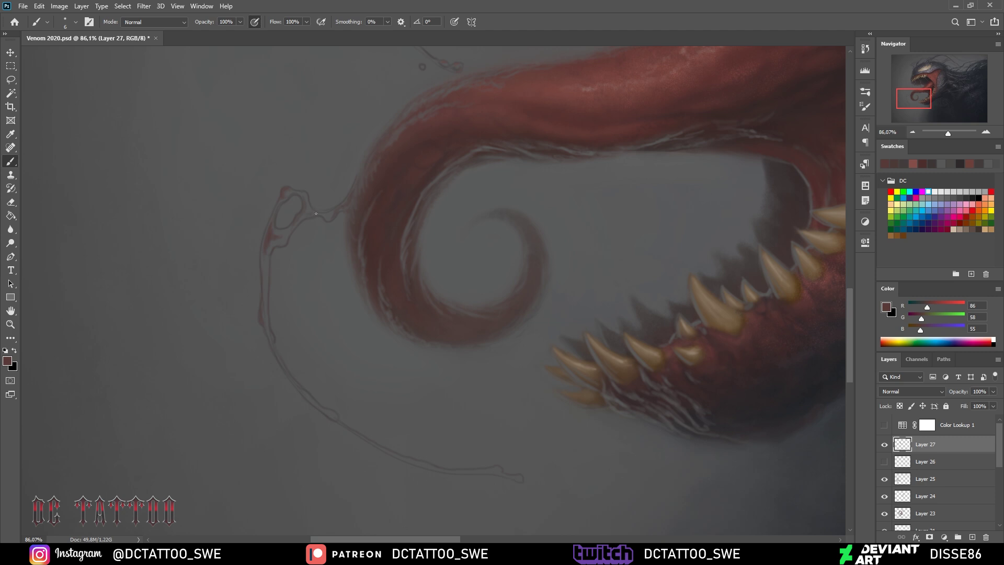
pyautogui.keyDown('alt'); pyautogui.click(455, 226); pyautogui.keyUp('alt')
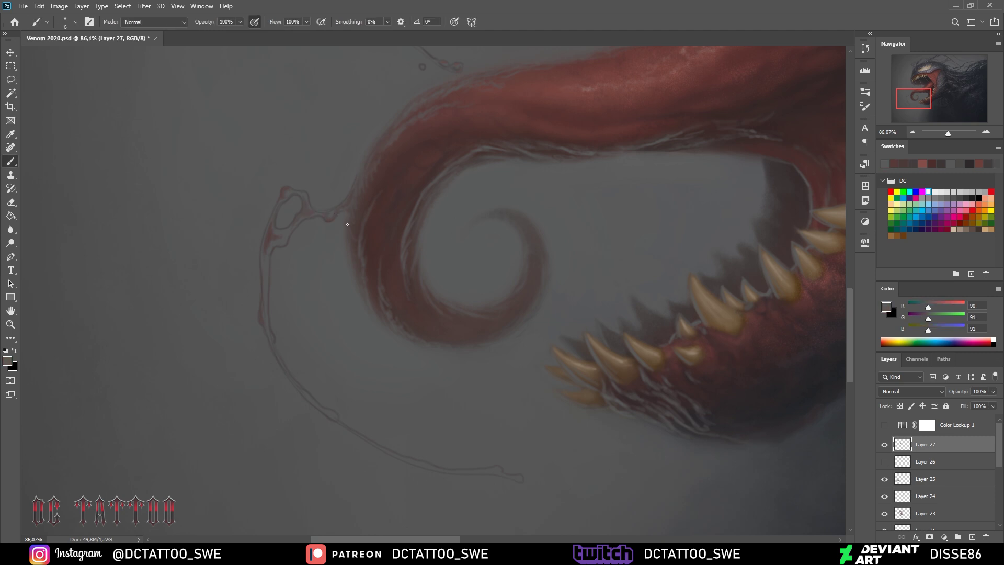
pyautogui.keyDown('alt'); pyautogui.click(477, 103); pyautogui.keyUp('alt')
pyautogui.keyDown('alt'); pyautogui.click(273, 229); pyautogui.keyUp('alt')
pyautogui.keyDown('alt'); pyautogui.click(266, 300); pyautogui.keyUp('alt')
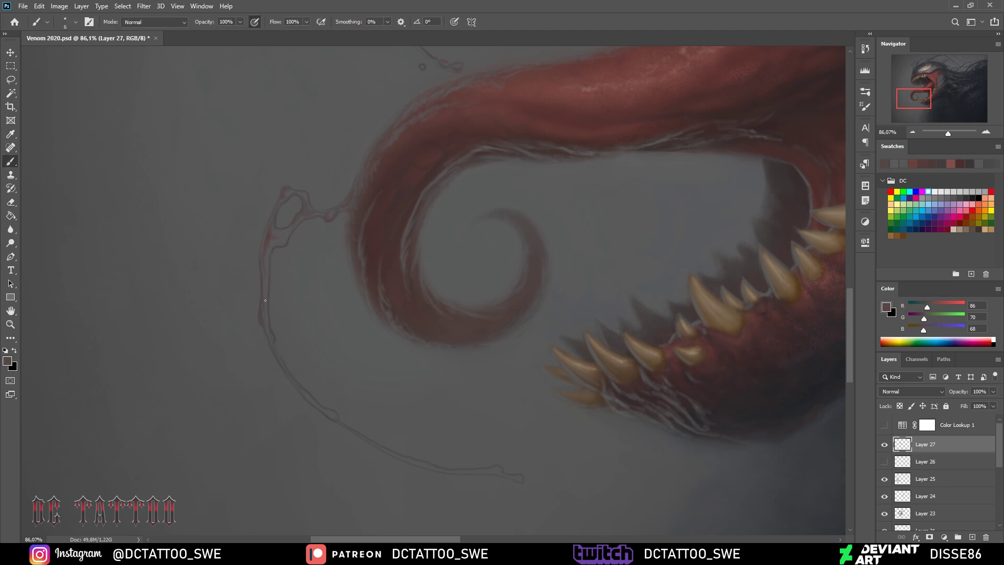
# Sample grey background tones and briefly show Layer 26's line-art to check the strand shapes
pyautogui.moveTo(444, 467); pyautogui.dragTo(236, 373)
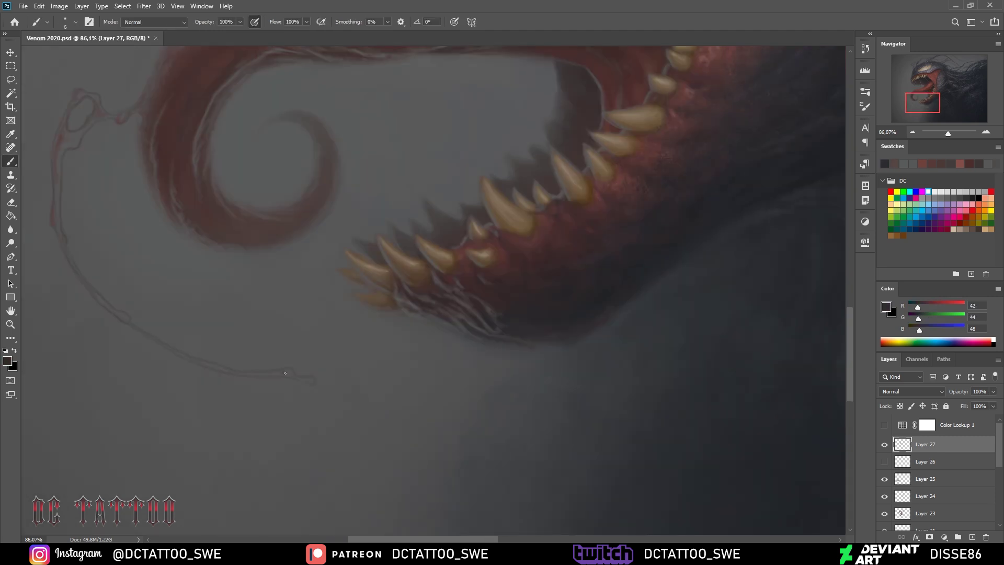
pyautogui.keyDown('alt'); pyautogui.click(478, 406); pyautogui.keyUp('alt')
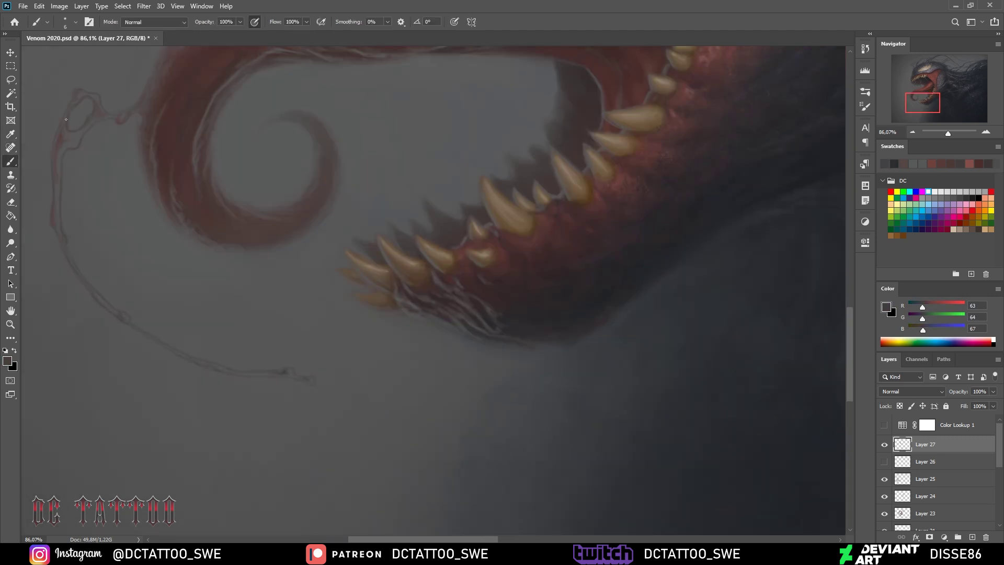
pyautogui.moveTo(148, 85); pyautogui.dragTo(274, 74)
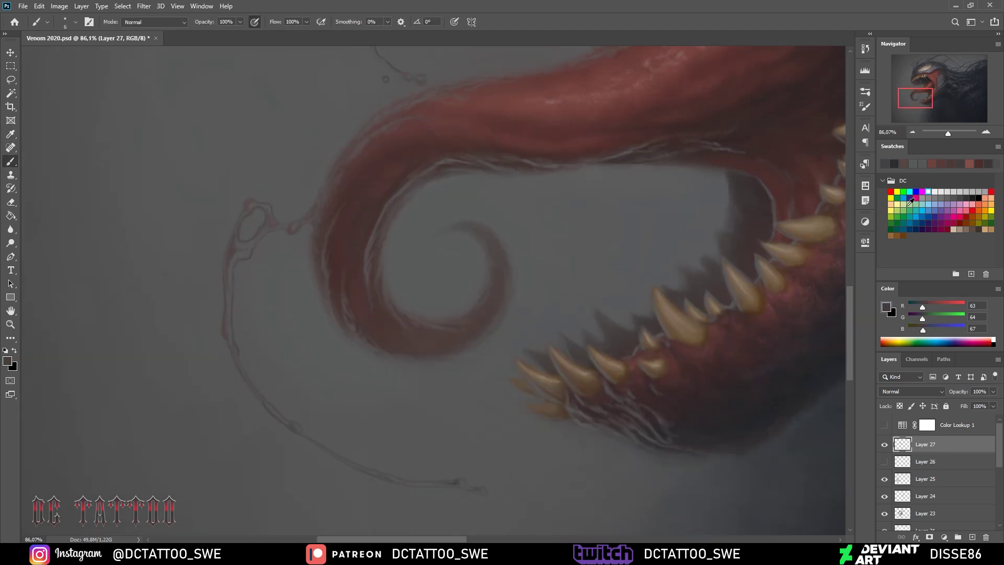
pyautogui.keyDown('alt'); pyautogui.click(430, 373); pyautogui.keyUp('alt')
pyautogui.click(884, 461)
pyautogui.moveTo(563, 235); pyautogui.dragTo(464, 355)
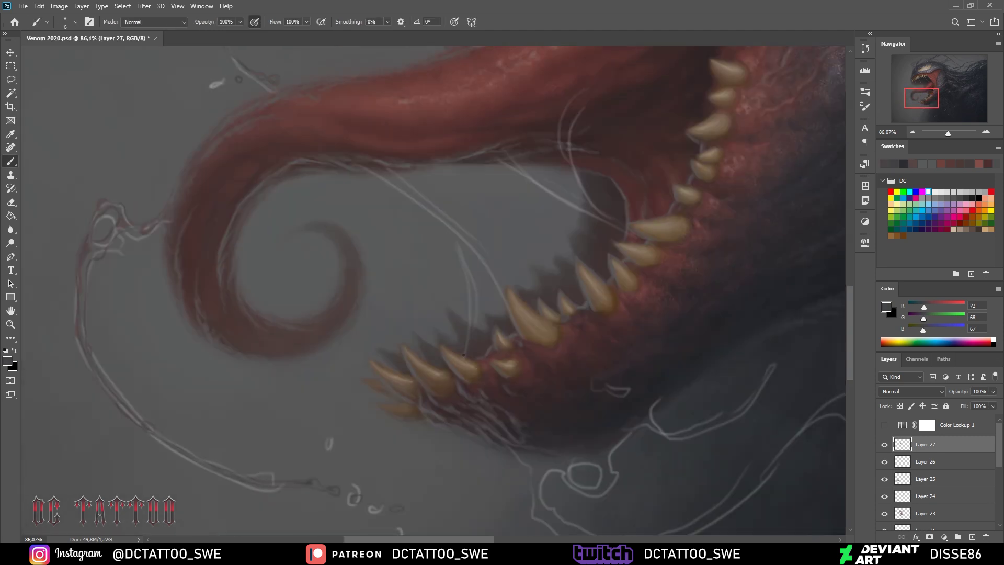
pyautogui.click(885, 461)
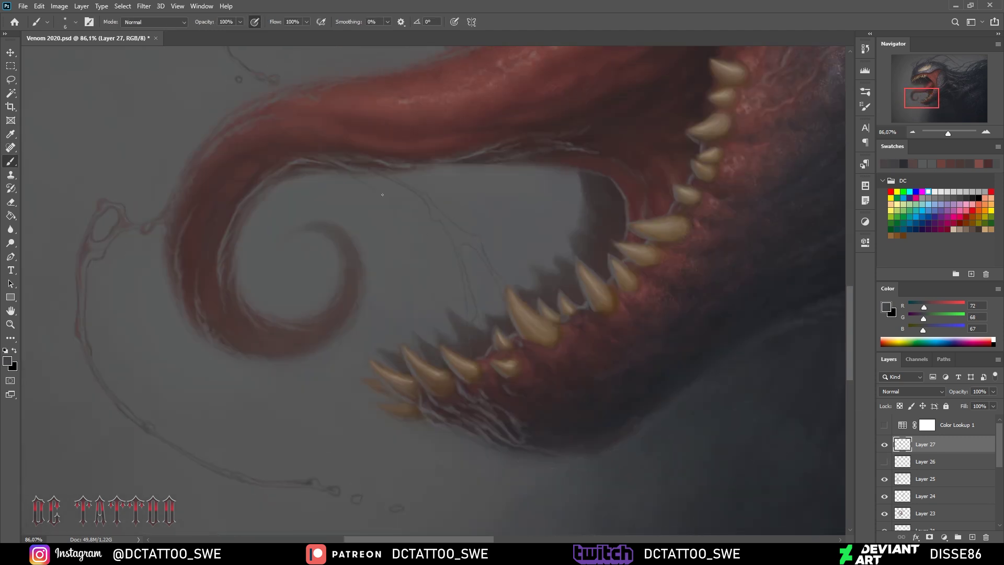
# Paint short grey strokes on the strand by the teeth, then shrink the brush for finer work
pyautogui.moveTo(462, 345)
pyautogui.mouseDown()
pyautogui.moveTo(456, 355)
pyautogui.moveTo(473, 354)
pyautogui.mouseUp()
pyautogui.keyDown('alt'); pyautogui.click(480, 286); pyautogui.keyUp('alt')
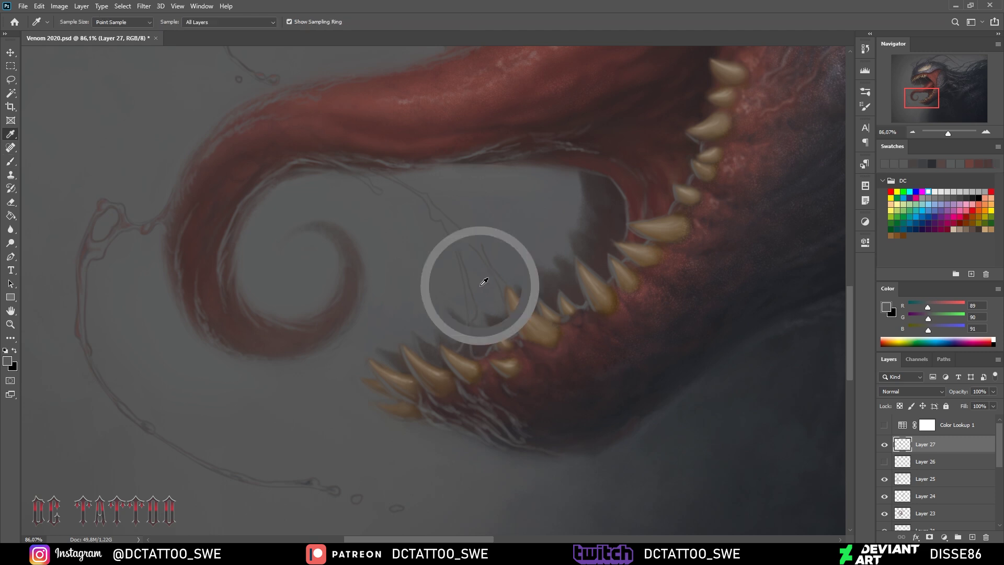
pyautogui.keyDown('alt'); pyautogui.click(476, 317); pyautogui.keyUp('alt')
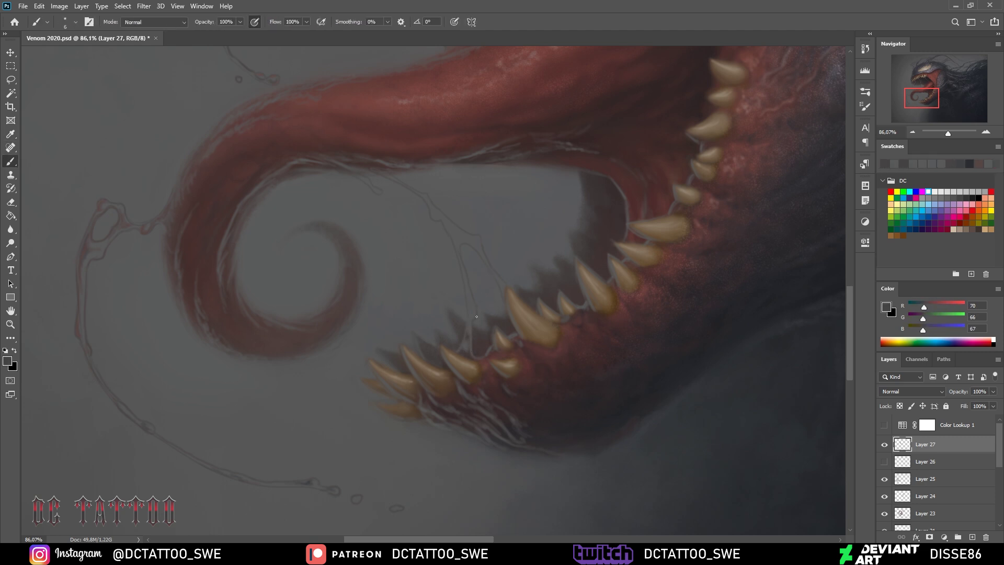
pyautogui.keyDown('alt'); pyautogui.click(462, 235); pyautogui.keyUp('alt')
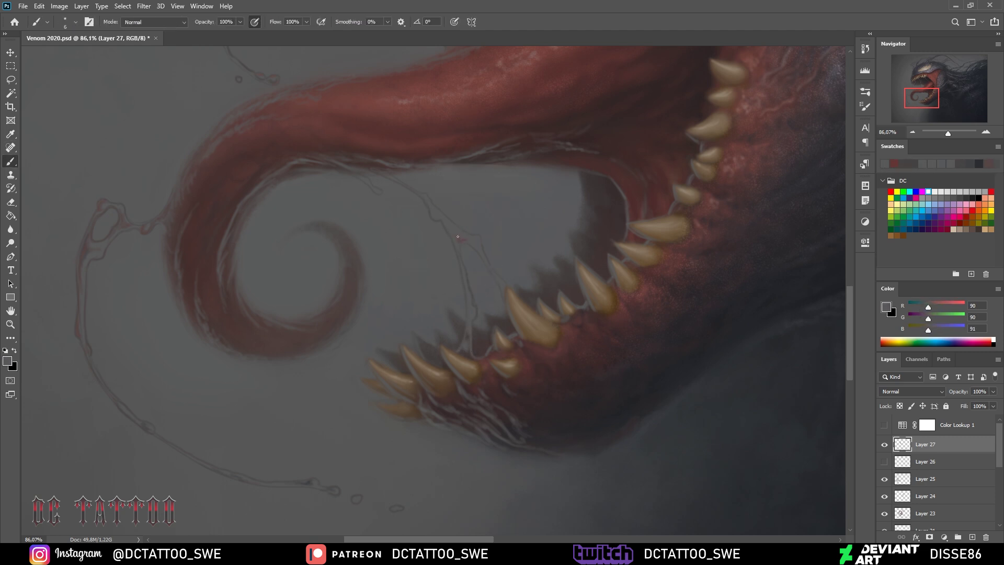
pyautogui.keyDown('alt'); pyautogui.click(475, 237); pyautogui.keyUp('alt')
pyautogui.press('[')
pyautogui.press('[')
pyautogui.press('[')
# Pick dark greys, warm greys and dark reds around the teeth and tongue curl for the strands
pyautogui.keyDown('alt'); pyautogui.click(531, 279); pyautogui.keyUp('alt')
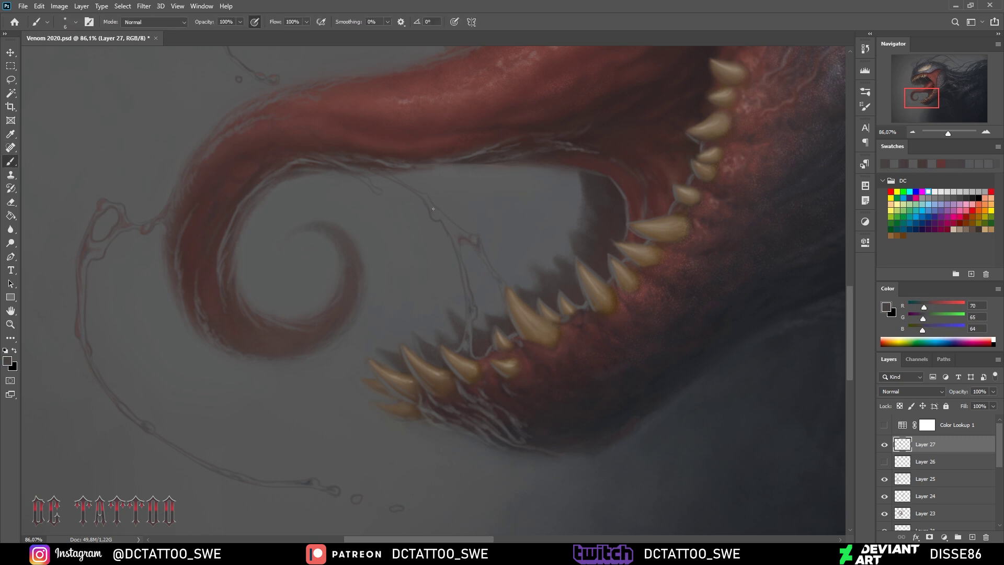
pyautogui.keyDown('alt'); pyautogui.click(349, 176); pyautogui.keyUp('alt')
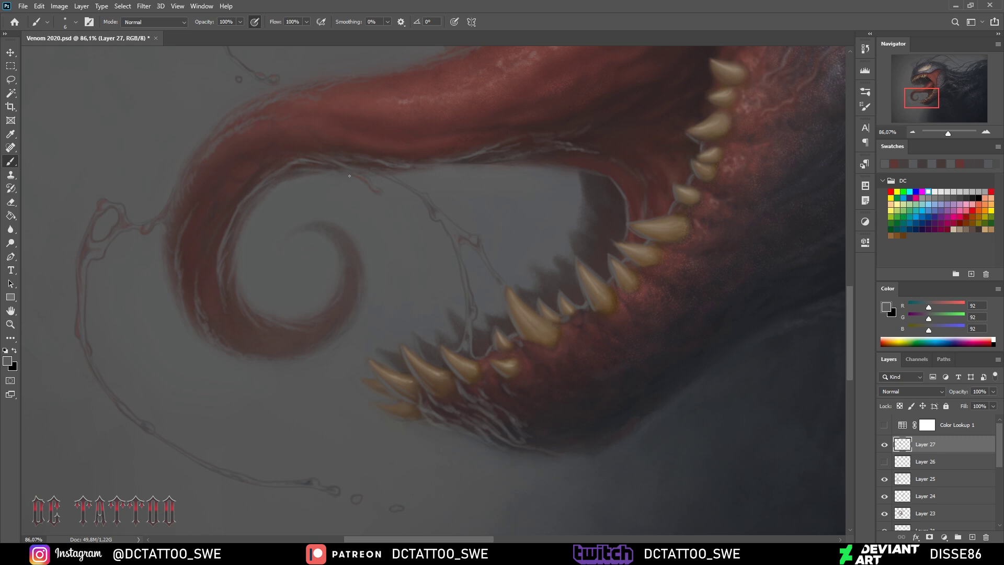
pyautogui.keyDown('alt'); pyautogui.click(444, 224); pyautogui.keyUp('alt')
pyautogui.keyDown('alt'); pyautogui.click(494, 273); pyautogui.keyUp('alt')
pyautogui.keyDown('alt'); pyautogui.click(466, 345); pyautogui.keyUp('alt')
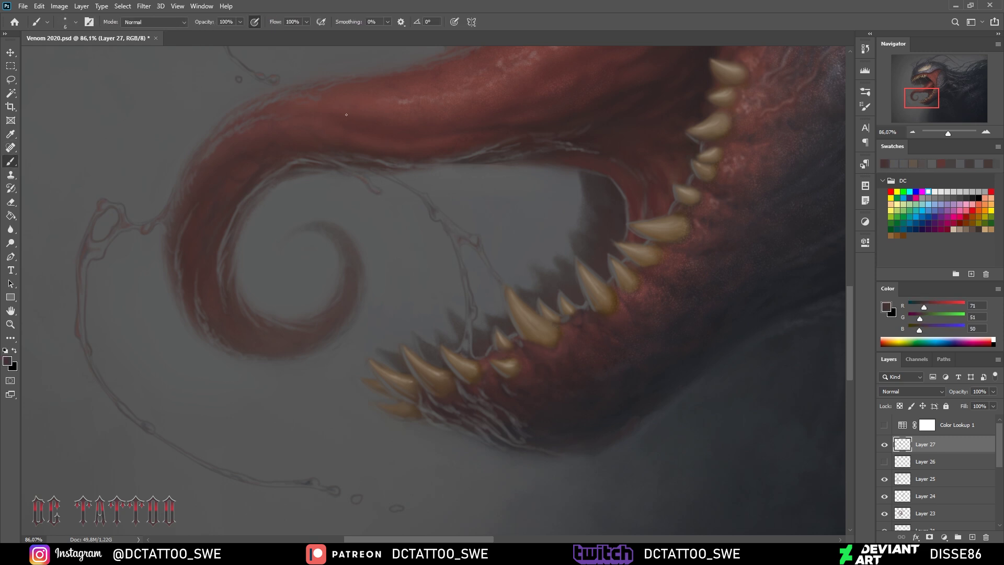
pyautogui.moveTo(471, 228); pyautogui.dragTo(646, 279)
pyautogui.keyDown('alt'); pyautogui.click(257, 280); pyautogui.keyUp('alt')
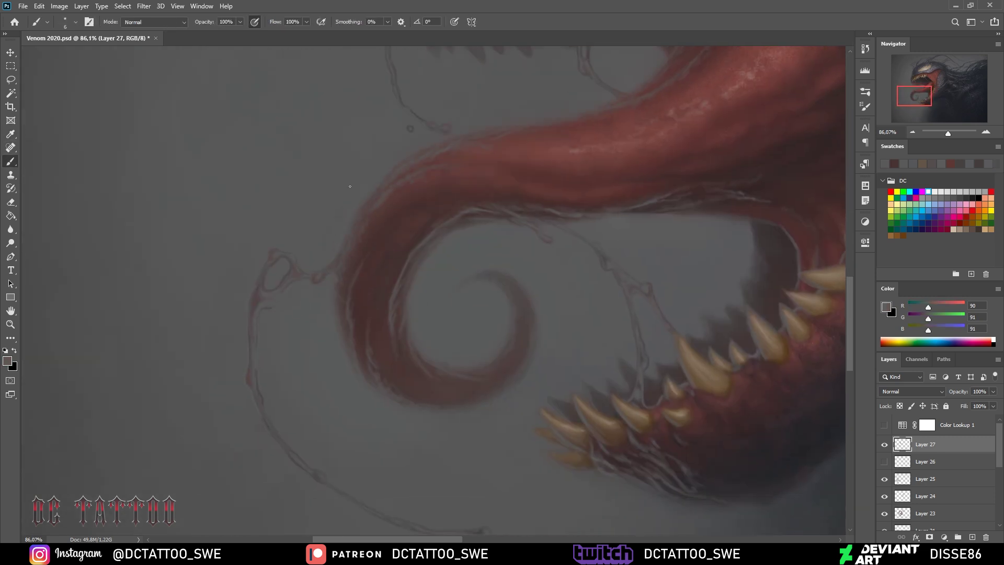
pyautogui.keyDown('alt'); pyautogui.click(263, 306); pyautogui.keyUp('alt')
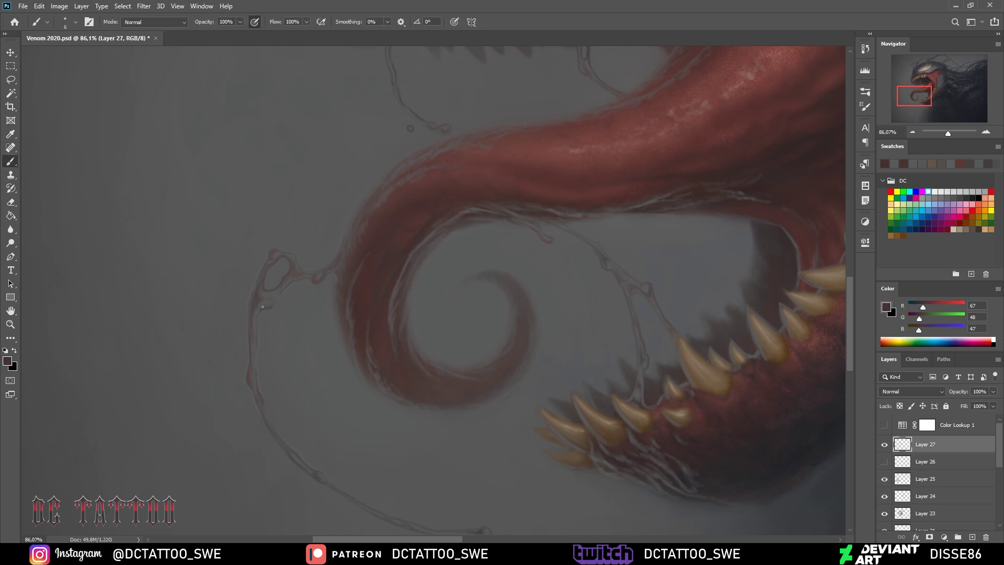
pyautogui.moveTo(272, 291); pyautogui.dragTo(104, 116)
pyautogui.keyDown('alt'); pyautogui.click(390, 386); pyautogui.keyUp('alt')
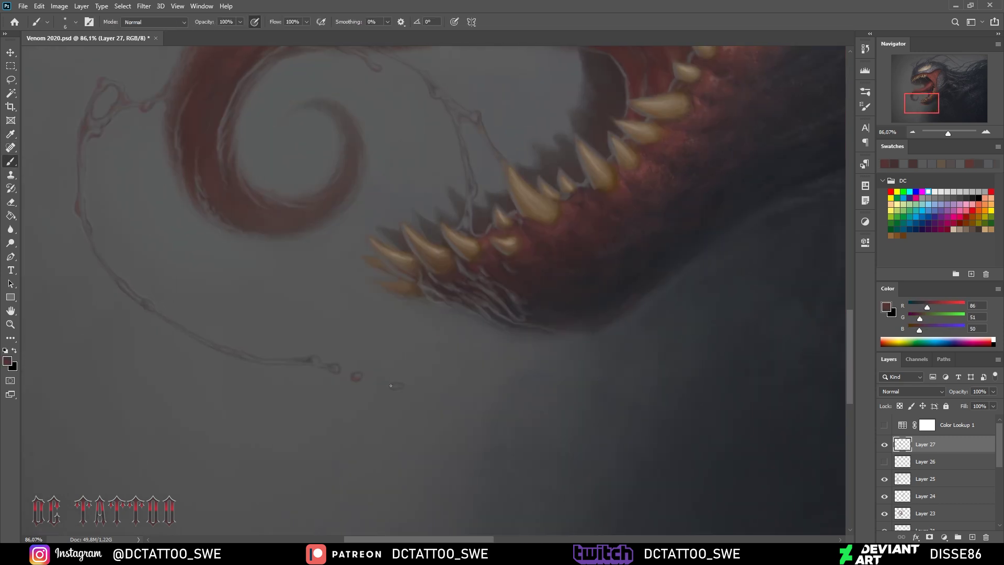
# Outline the hook-shaped drip, small circular drop and squiggle drips near the upper teeth in dark grey
pyautogui.moveTo(120, 68); pyautogui.dragTo(434, 445)
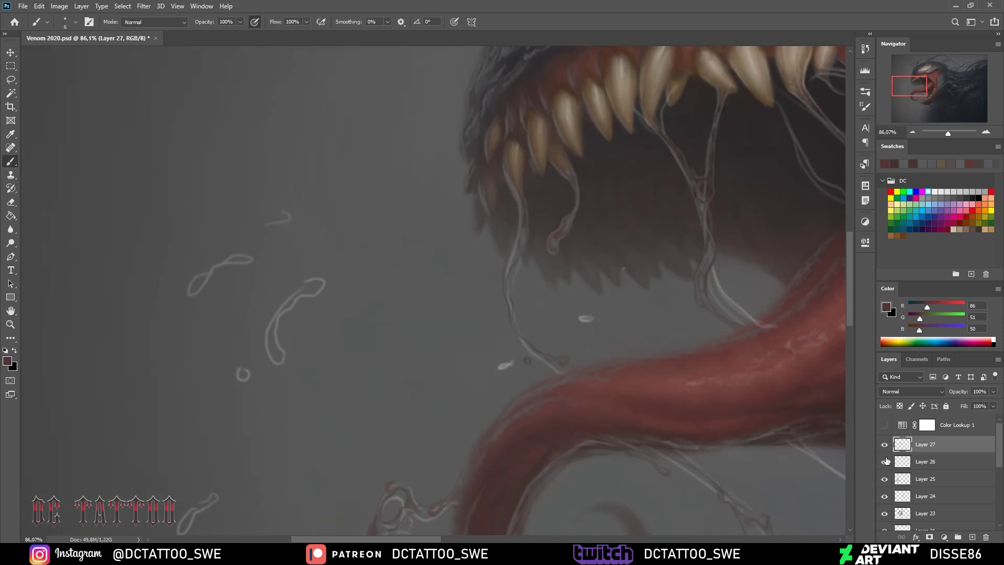
pyautogui.keyDown('alt'); pyautogui.click(306, 268); pyautogui.keyUp('alt')
pyautogui.moveTo(306, 268)
pyautogui.mouseDown()
pyautogui.moveTo(275, 334)
pyautogui.moveTo(240, 353)
pyautogui.mouseUp()
pyautogui.moveTo(252, 232); pyautogui.dragTo(191, 269)
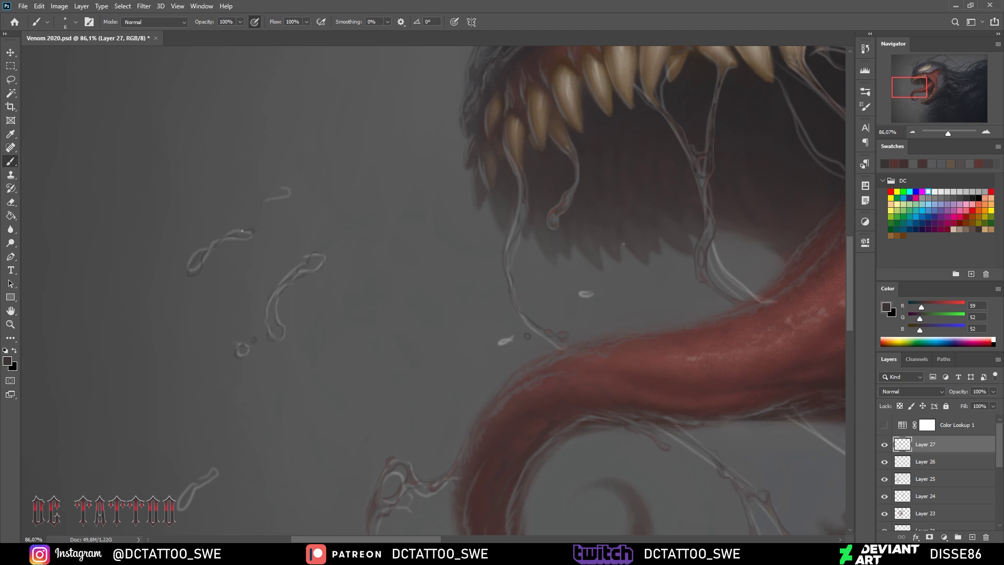
pyautogui.moveTo(297, 193); pyautogui.dragTo(278, 192)
pyautogui.moveTo(498, 344); pyautogui.dragTo(510, 338)
pyautogui.moveTo(579, 295); pyautogui.dragTo(593, 293)
pyautogui.scroll(-5, 586, 294)
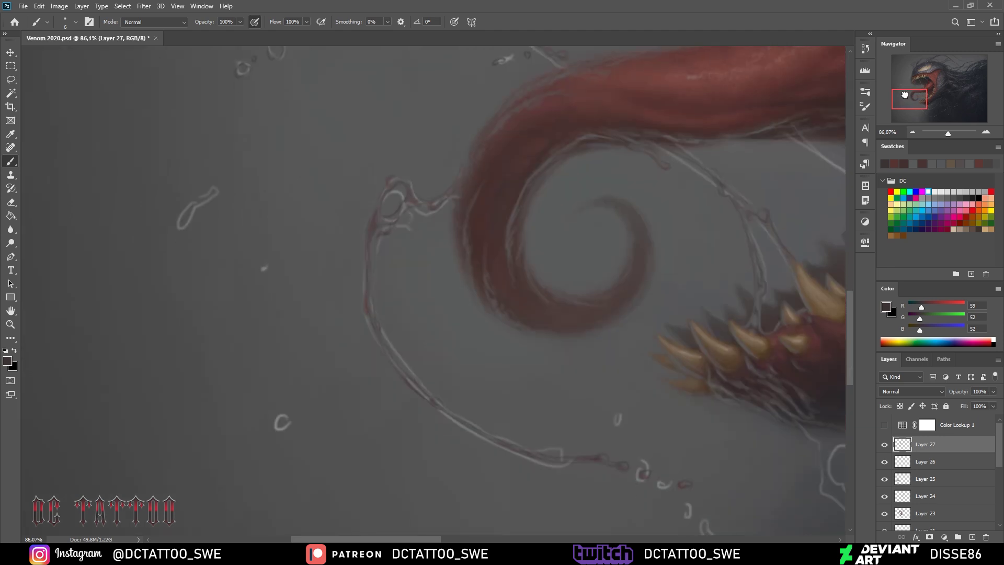
pyautogui.moveTo(215, 166); pyautogui.dragTo(184, 201)
pyautogui.moveTo(285, 392); pyautogui.dragTo(293, 393)
# Hide the line-art sketch and add a light grey highlight along the drip
pyautogui.click(884, 462)
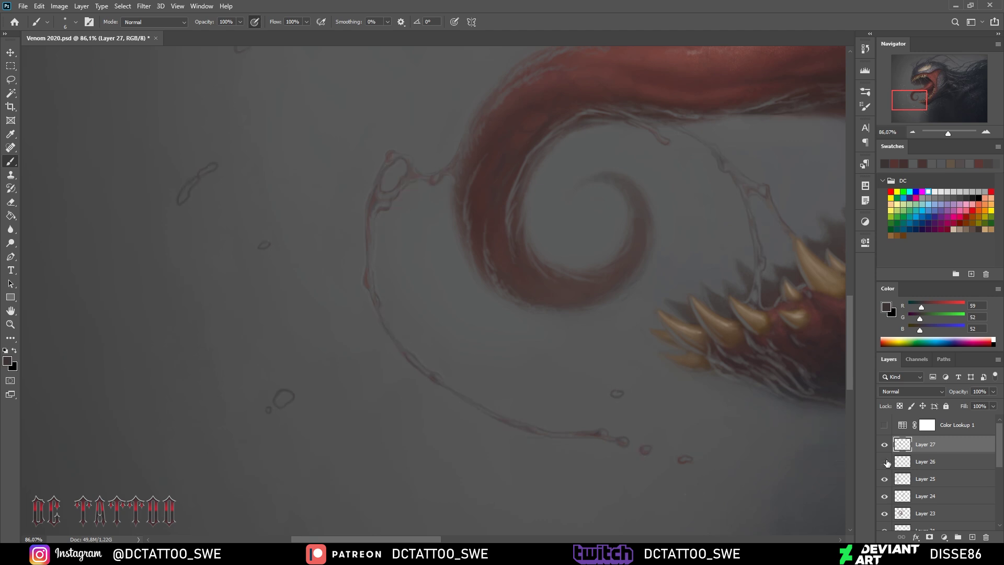
pyautogui.keyDown('alt'); pyautogui.click(321, 377); pyautogui.keyUp('alt')
pyautogui.scroll(3, 262, 243)
pyautogui.scroll(1, 279, 255)
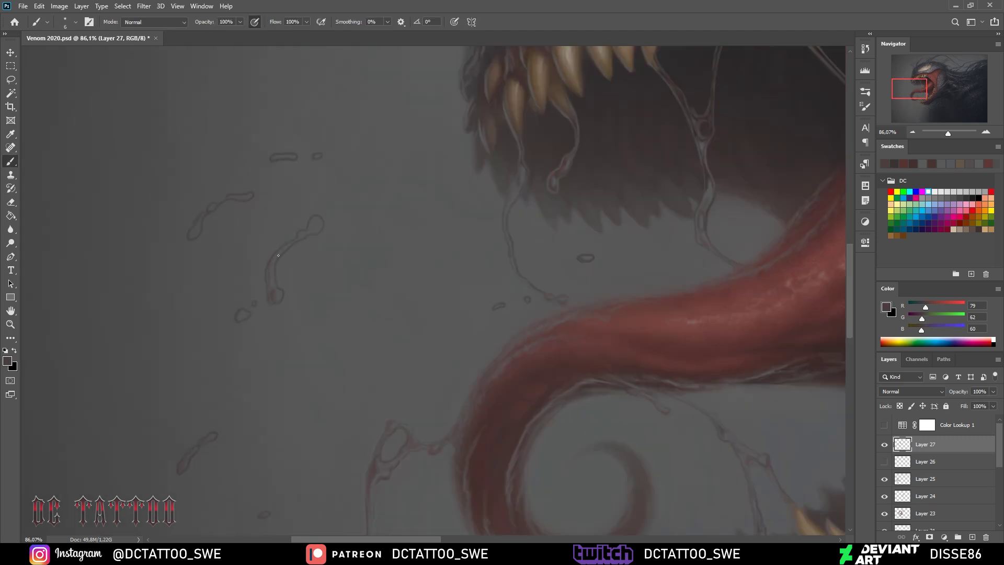
pyautogui.keyDown('alt'); pyautogui.click(278, 262); pyautogui.keyUp('alt')
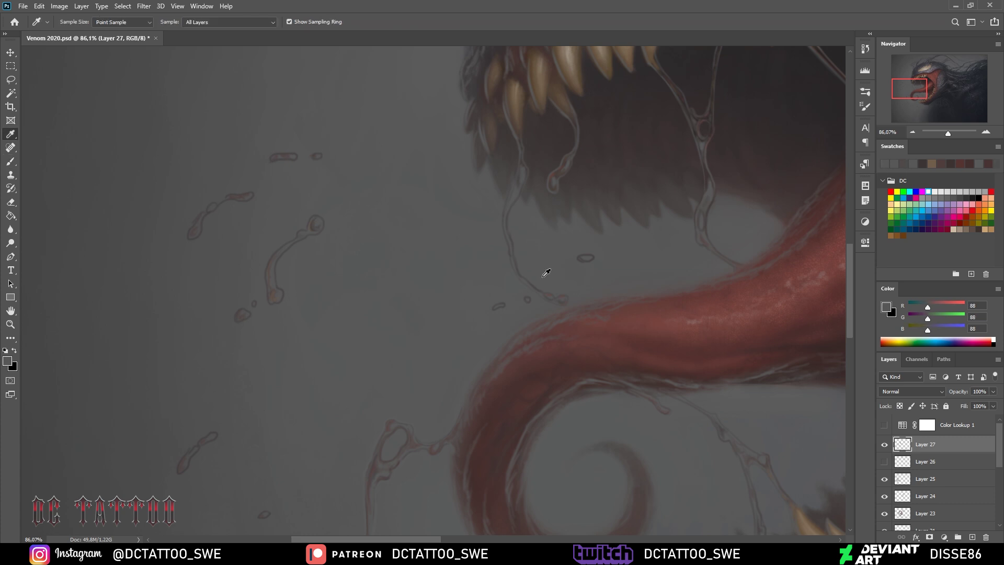
pyautogui.scroll(-3, 179, 294)
pyautogui.keyDown('alt'); pyautogui.click(189, 293); pyautogui.keyUp('alt')
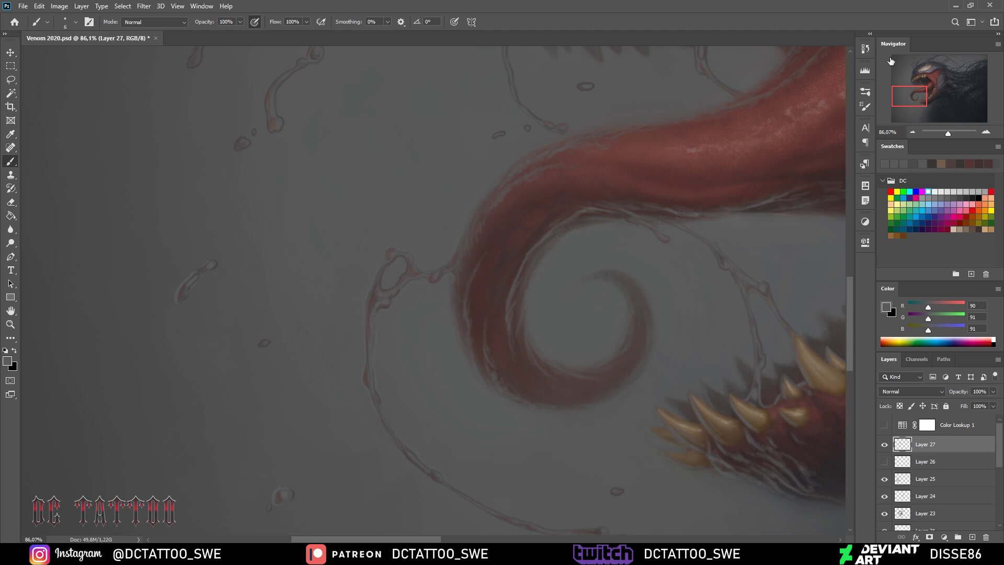
pyautogui.scroll(3, 241, 369)
pyautogui.moveTo(187, 285); pyautogui.dragTo(210, 252)
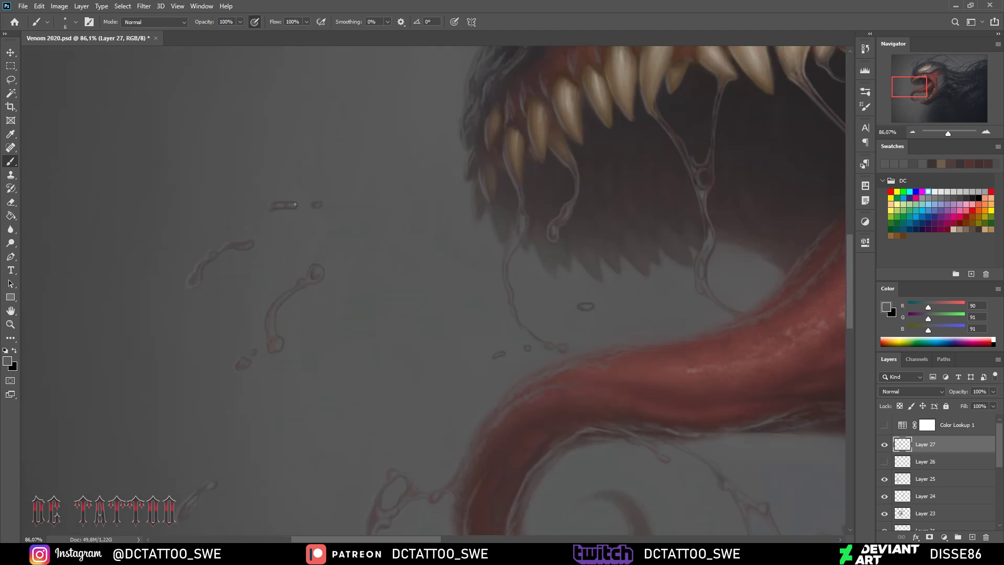
pyautogui.scroll(-5, 305, 282)
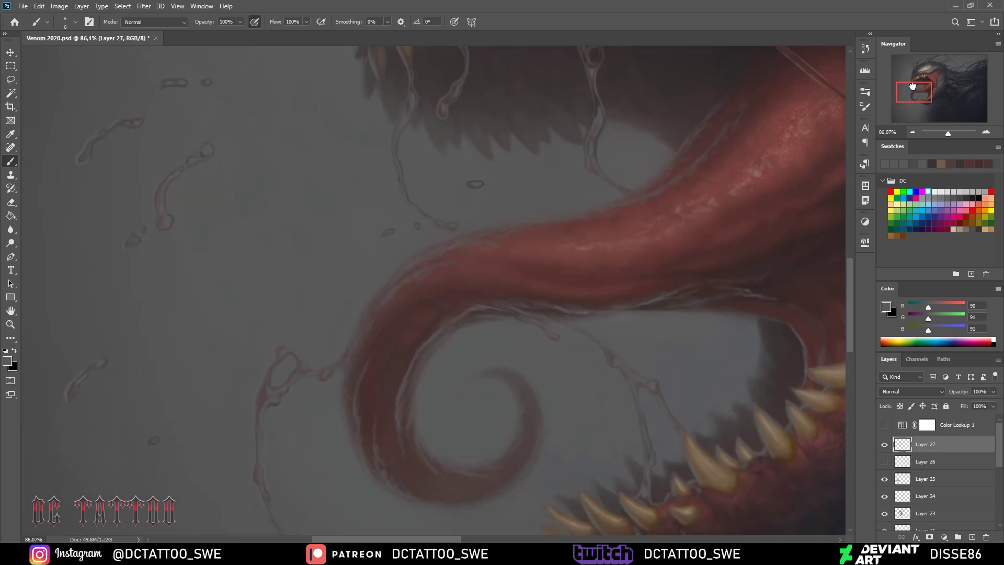
pyautogui.scroll(-4, 601, 256)
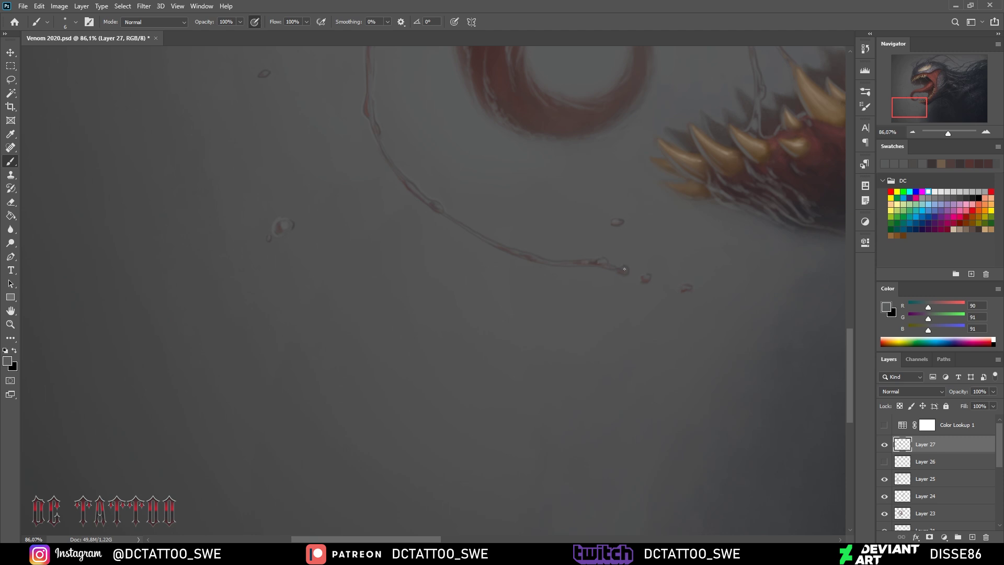
pyautogui.hscroll(6, 366, 157)
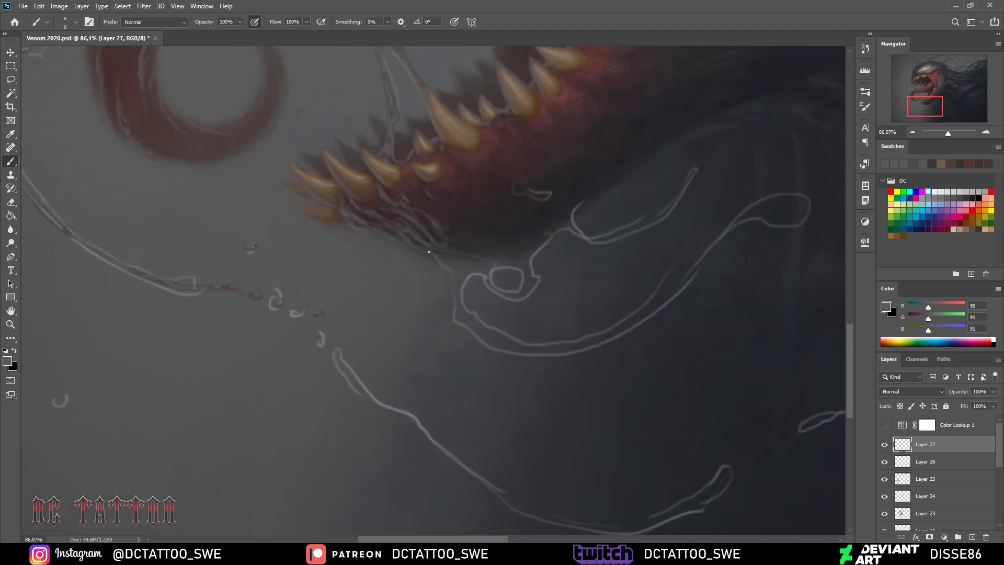
# Compare against the strand sketch, then paint light slime strokes under the jaw
pyautogui.click(884, 462)
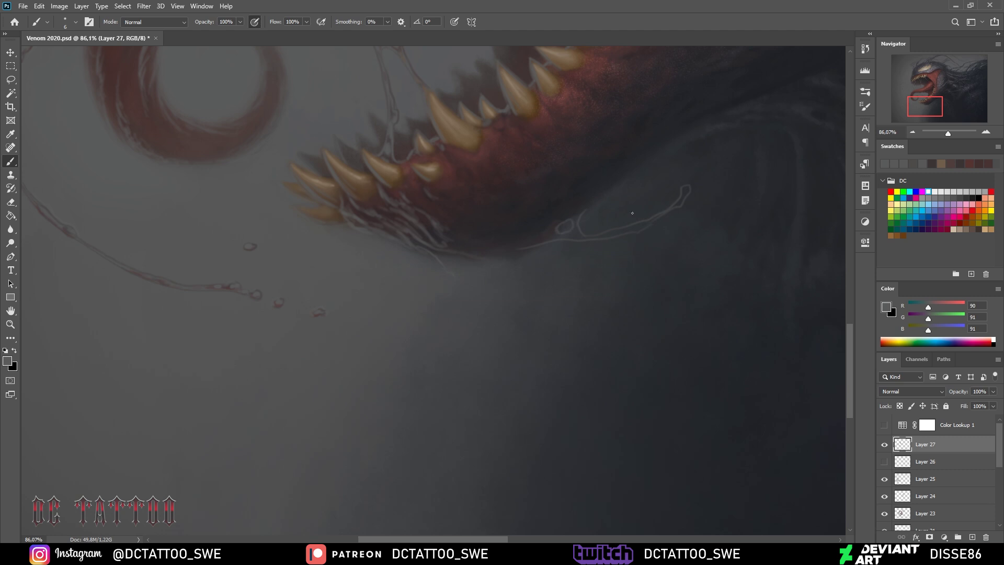
pyautogui.click(885, 462)
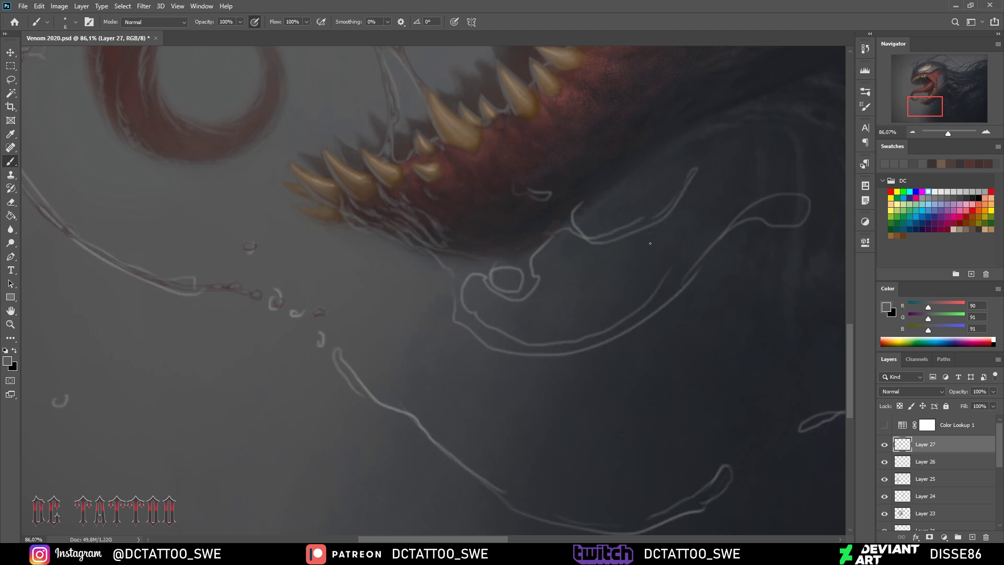
pyautogui.moveTo(621, 239)
pyautogui.mouseDown()
pyautogui.moveTo(630, 228)
pyautogui.moveTo(597, 204)
pyautogui.mouseUp()
pyautogui.moveTo(613, 189); pyautogui.dragTo(633, 175)
pyautogui.moveTo(621, 235)
pyautogui.mouseDown()
pyautogui.moveTo(606, 234)
pyautogui.moveTo(654, 220)
pyautogui.mouseUp()
pyautogui.keyDown('alt'); pyautogui.click(596, 239); pyautogui.keyUp('alt')
pyautogui.moveTo(596, 239); pyautogui.dragTo(570, 226)
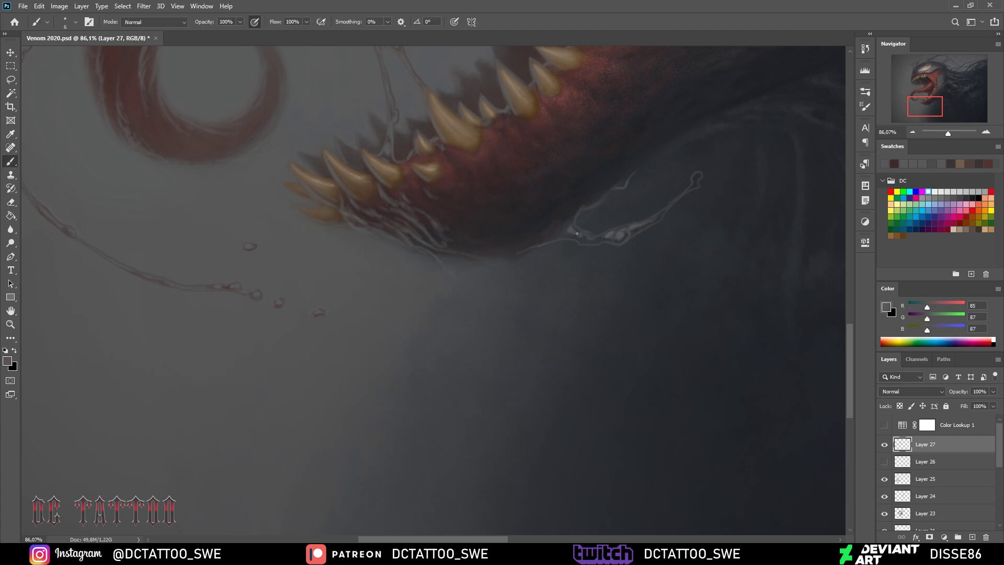
pyautogui.moveTo(693, 180); pyautogui.dragTo(701, 173)
# Shade the slime strand under the jaw with dark grey, then brighten it with light grey
pyautogui.moveTo(570, 225); pyautogui.dragTo(567, 212)
pyautogui.keyDown('alt'); pyautogui.click(555, 232); pyautogui.keyUp('alt')
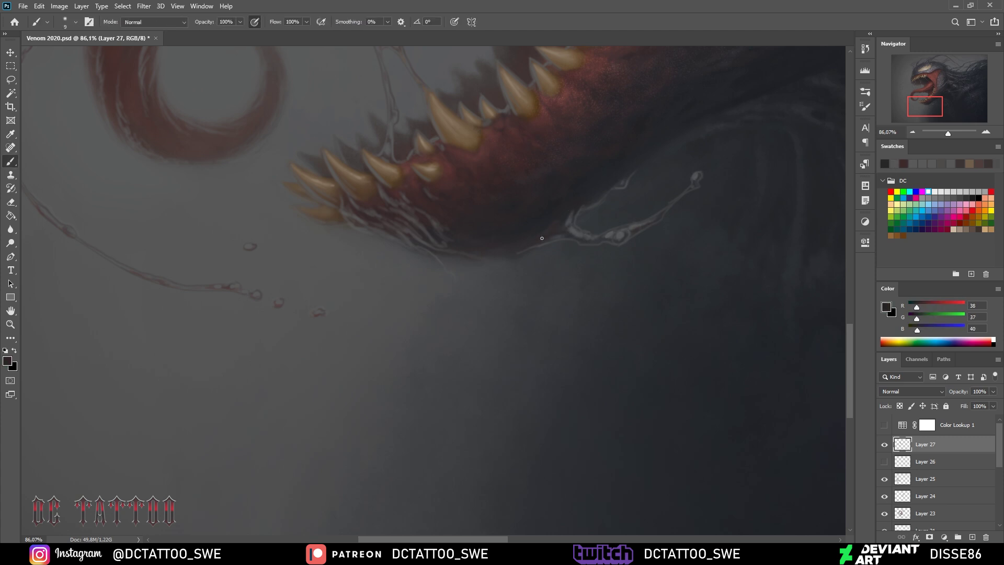
pyautogui.press(']')
pyautogui.press(']')
pyautogui.keyDown('alt'); pyautogui.click(577, 232); pyautogui.keyUp('alt')
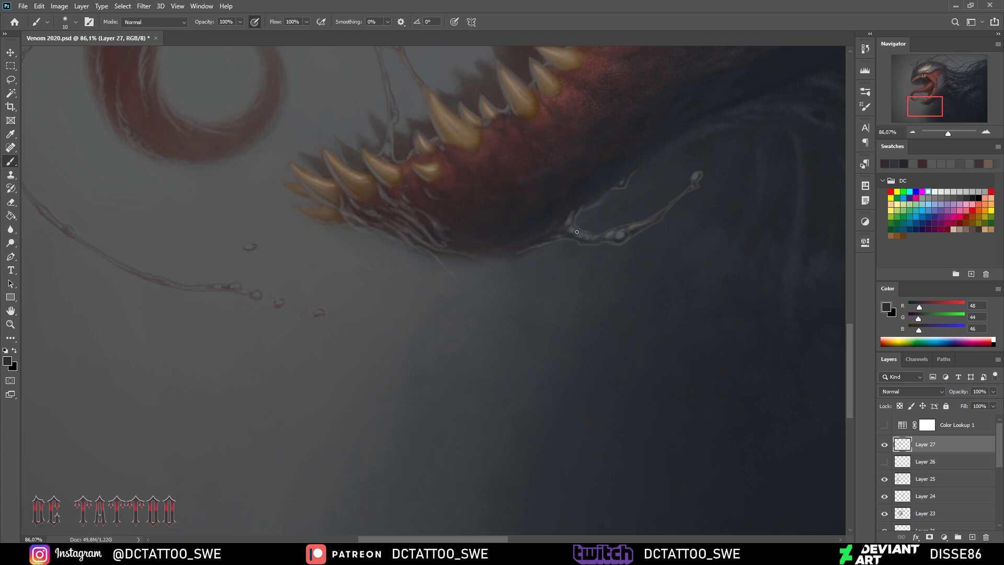
pyautogui.press('[')
pyautogui.keyDown('alt'); pyautogui.click(623, 229); pyautogui.keyUp('alt')
pyautogui.moveTo(623, 228); pyautogui.dragTo(696, 183)
pyautogui.moveTo(572, 225)
pyautogui.mouseDown()
pyautogui.moveTo(562, 234)
pyautogui.moveTo(601, 238)
pyautogui.mouseUp()
# Paint a longer curling strand, a small slime loop and a light edge along the jaw
pyautogui.press('b')
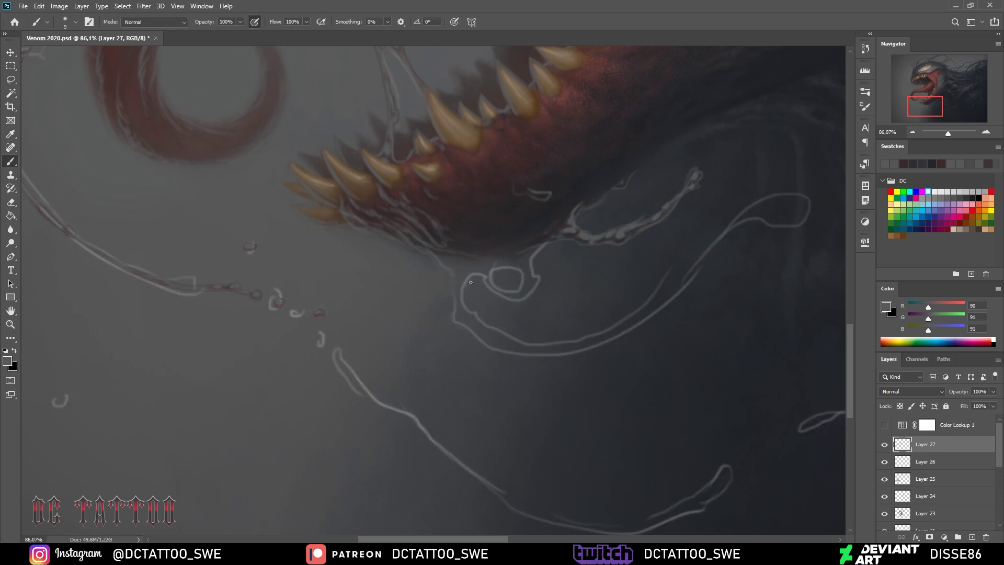
pyautogui.moveTo(572, 325); pyautogui.dragTo(748, 257)
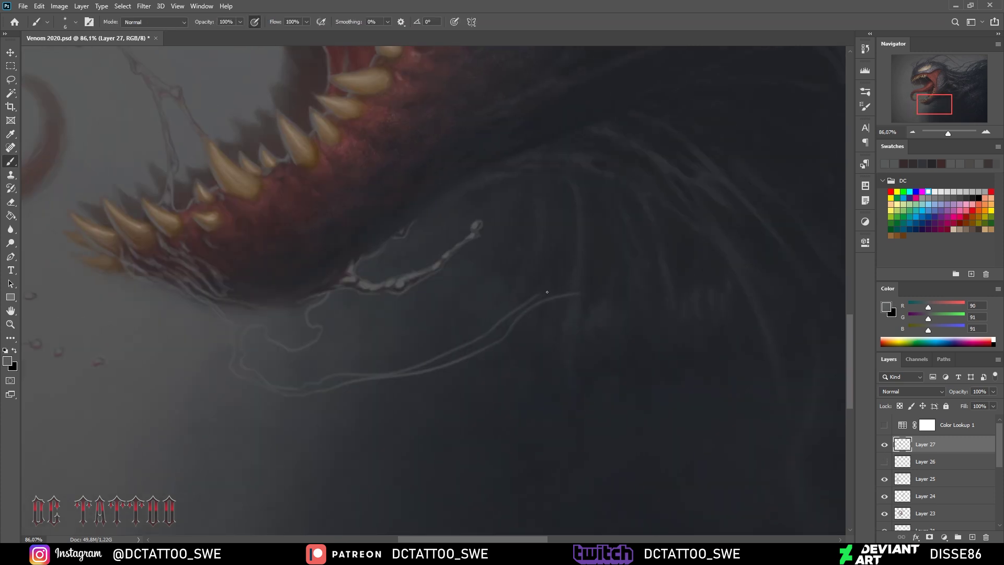
pyautogui.moveTo(544, 291)
pyautogui.mouseDown()
pyautogui.moveTo(641, 279)
pyautogui.moveTo(573, 293)
pyautogui.mouseUp()
pyautogui.keyDown('alt'); pyautogui.click(280, 307); pyautogui.keyUp('alt')
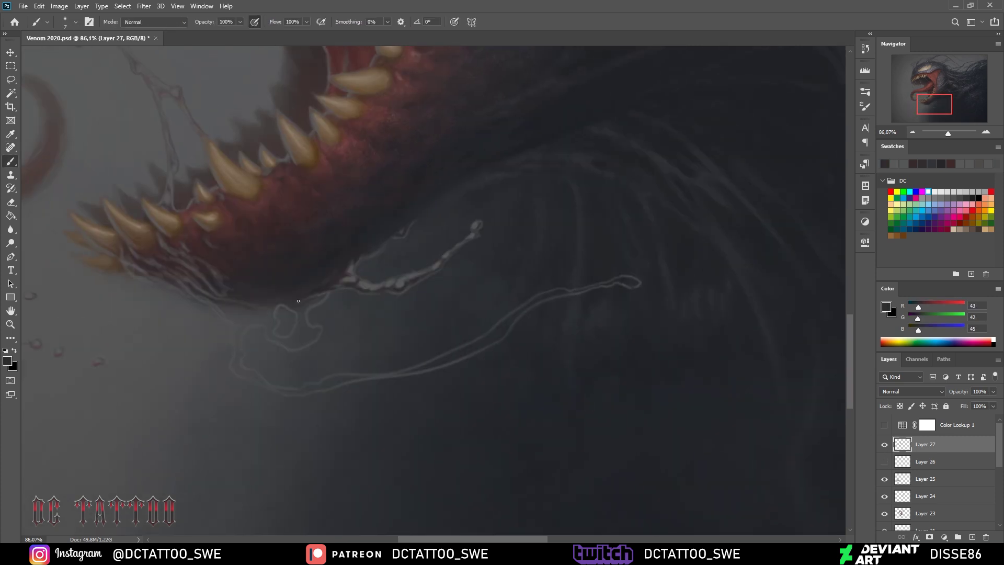
pyautogui.moveTo(303, 305); pyautogui.dragTo(290, 334)
pyautogui.moveTo(173, 291)
pyautogui.mouseDown()
pyautogui.moveTo(238, 321)
pyautogui.moveTo(266, 314)
pyautogui.moveTo(303, 327)
pyautogui.moveTo(301, 306)
pyautogui.mouseUp()
pyautogui.press(']')
pyautogui.keyDown('alt'); pyautogui.click(238, 320); pyautogui.keyUp('alt')
pyautogui.press(']')
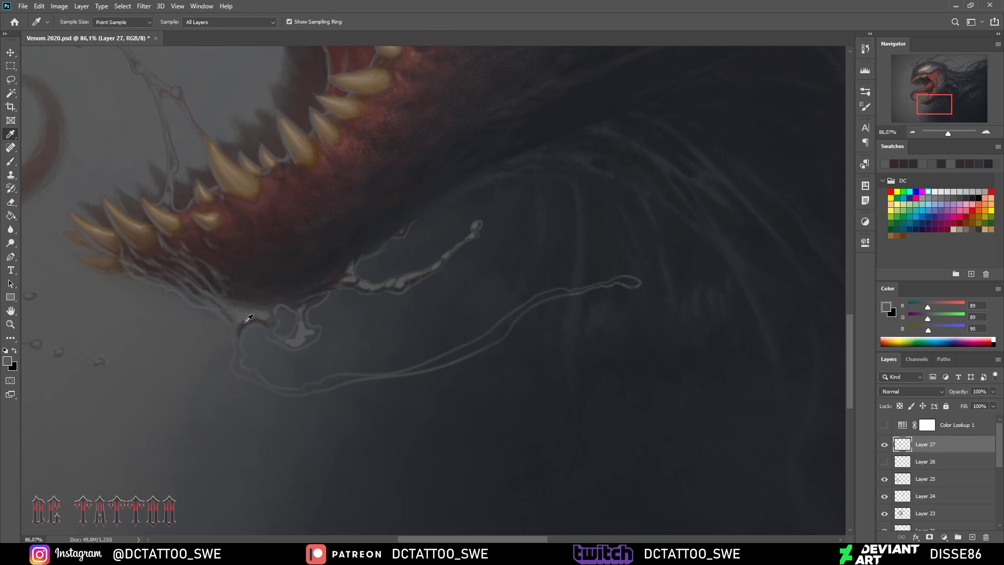
# Pick mid, dark and light greys and paint highlights along the lower tendril
pyautogui.keyDown('alt'); pyautogui.click(238, 352); pyautogui.keyUp('alt')
pyautogui.keyDown('alt'); pyautogui.click(241, 323); pyautogui.keyUp('alt')
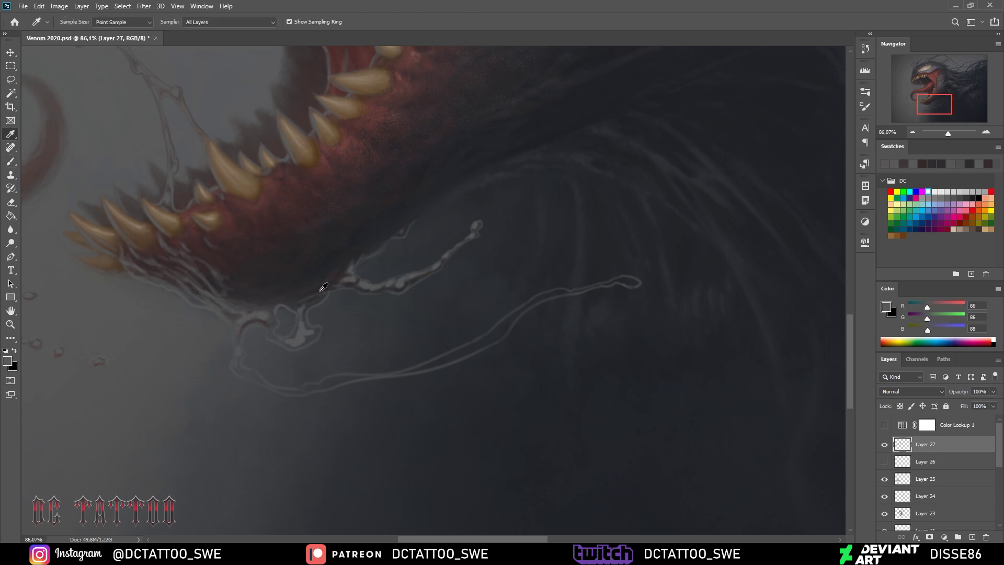
pyautogui.keyDown('alt'); pyautogui.click(271, 332); pyautogui.keyUp('alt')
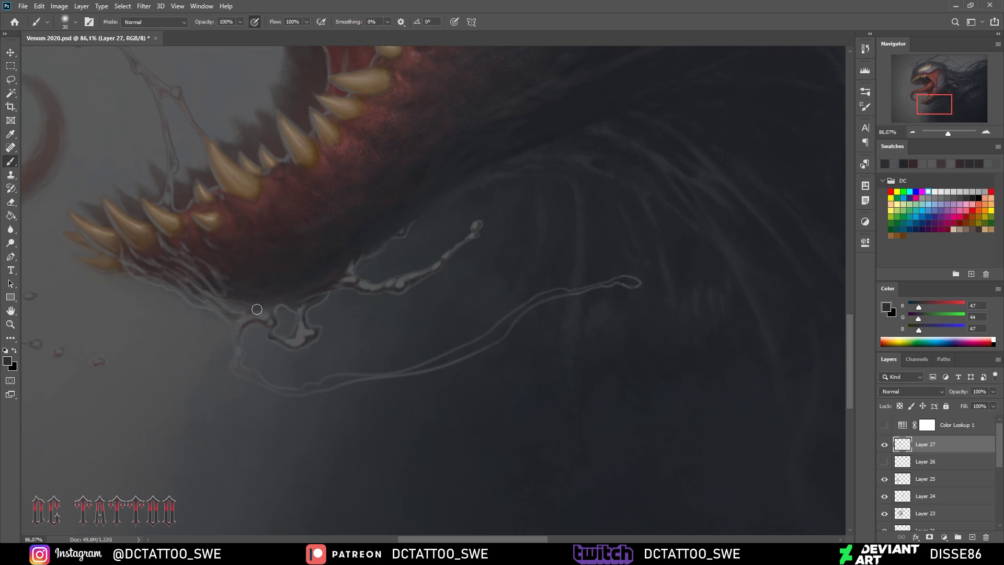
pyautogui.keyDown('alt'); pyautogui.click(247, 330); pyautogui.keyUp('alt')
pyautogui.press(']')
pyautogui.press(']')
pyautogui.press(']')
pyautogui.press('[')
pyautogui.press('[')
pyautogui.press('[')
pyautogui.keyDown('alt'); pyautogui.click(235, 360); pyautogui.keyUp('alt')
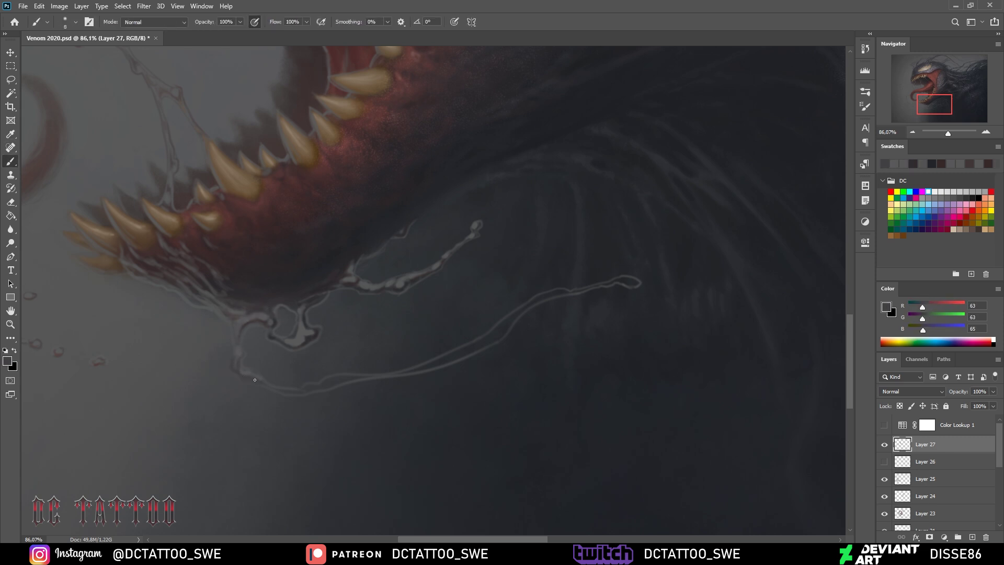
pyautogui.press('[')
pyautogui.keyDown('alt'); pyautogui.click(286, 396); pyautogui.keyUp('alt')
pyautogui.keyDown('alt'); pyautogui.click(411, 353); pyautogui.keyUp('alt')
pyautogui.press(']')
pyautogui.press(']')
pyautogui.moveTo(413, 369); pyautogui.dragTo(500, 329)
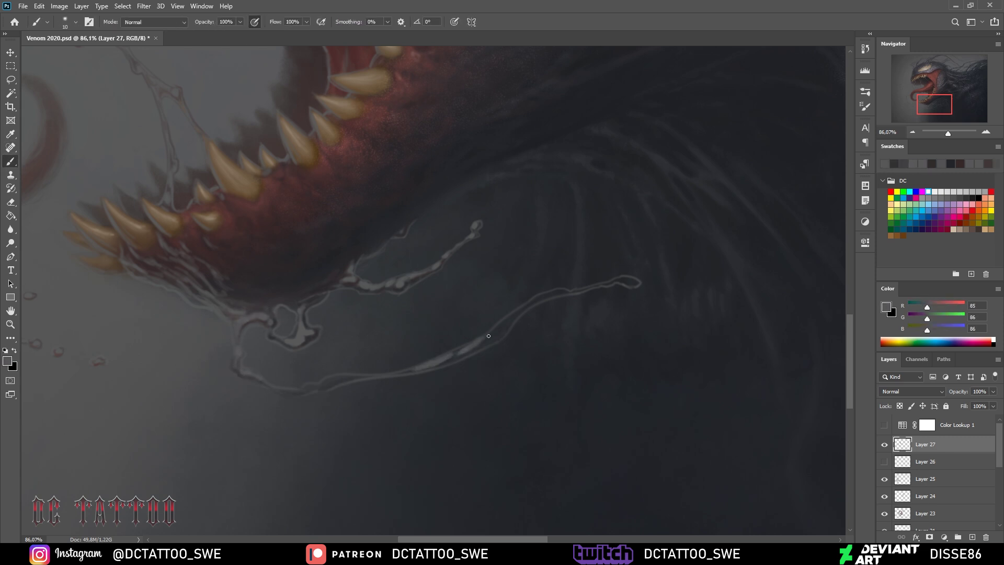
pyautogui.moveTo(325, 385)
pyautogui.mouseDown()
pyautogui.moveTo(347, 378)
pyautogui.moveTo(307, 387)
pyautogui.mouseUp()
# Add a thin highlight along the lower tendril and its tip with a smaller brush
pyautogui.press('[')
pyautogui.press('[')
pyautogui.press('[')
pyautogui.moveTo(511, 316); pyautogui.dragTo(551, 294)
pyautogui.moveTo(621, 281); pyautogui.dragTo(635, 278)
pyautogui.press(']')
pyautogui.press(']')
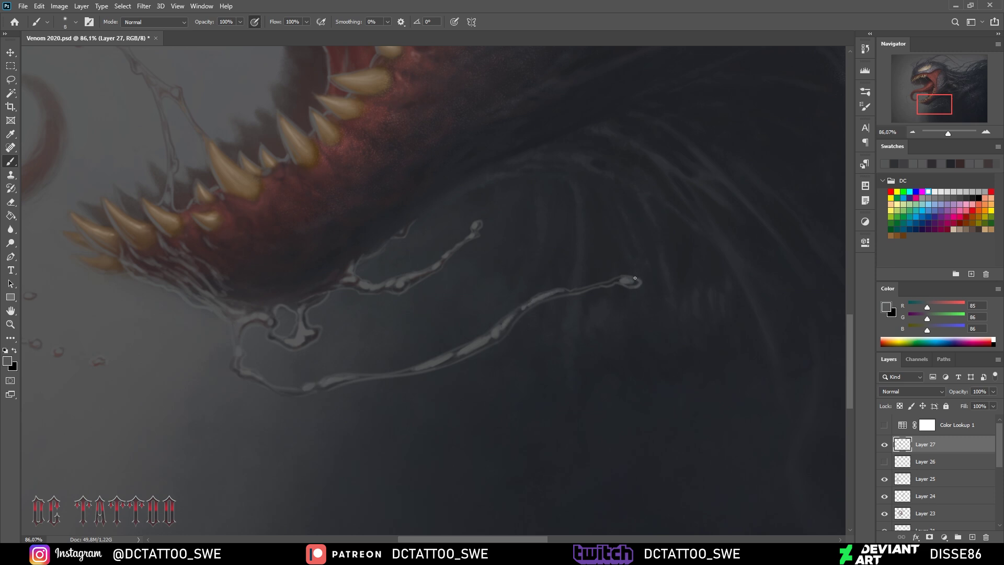
pyautogui.keyDown('alt'); pyautogui.click(285, 394); pyautogui.keyUp('alt')
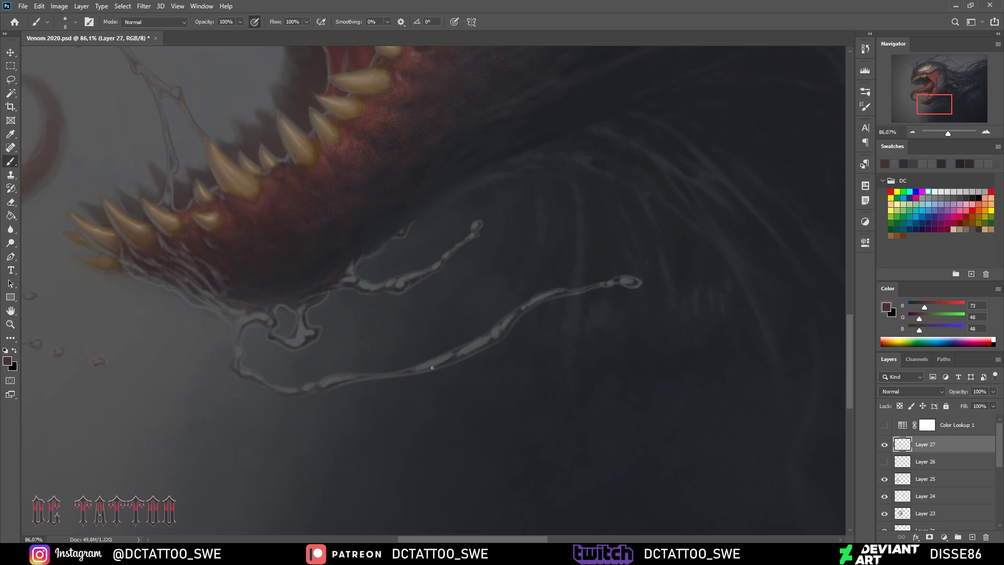
pyautogui.keyDown('alt'); pyautogui.click(274, 339); pyautogui.keyUp('alt')
pyautogui.press(']')
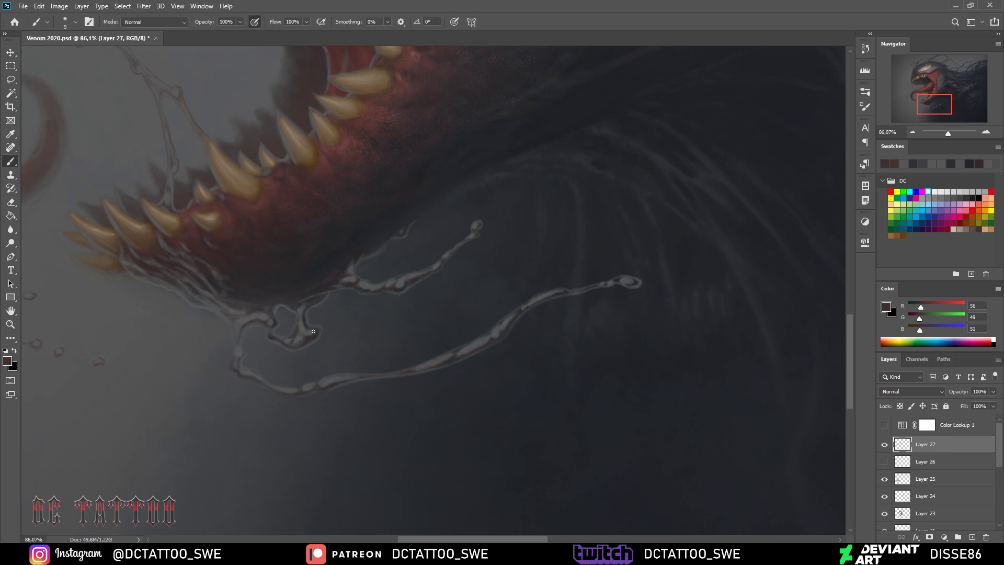
pyautogui.keyDown('alt'); pyautogui.click(470, 344); pyautogui.keyUp('alt')
pyautogui.press('[')
pyautogui.press('[')
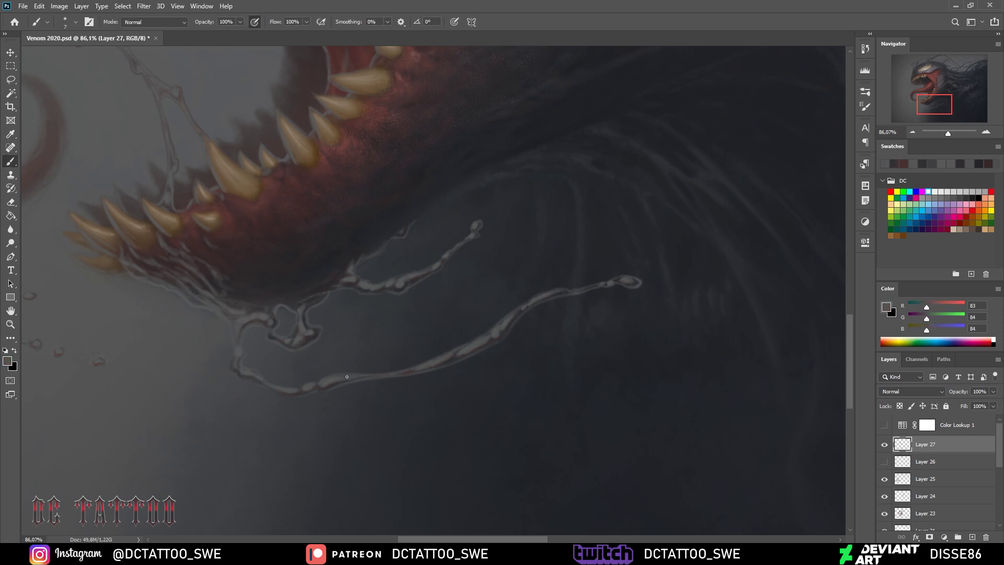
pyautogui.press('[')
# Toggle the Layer 26 strand sketches on and off to compare with the painting
pyautogui.scroll(-5, 465, 329)
pyautogui.scroll(3, 732, 416)
pyautogui.scroll(2, 732, 416)
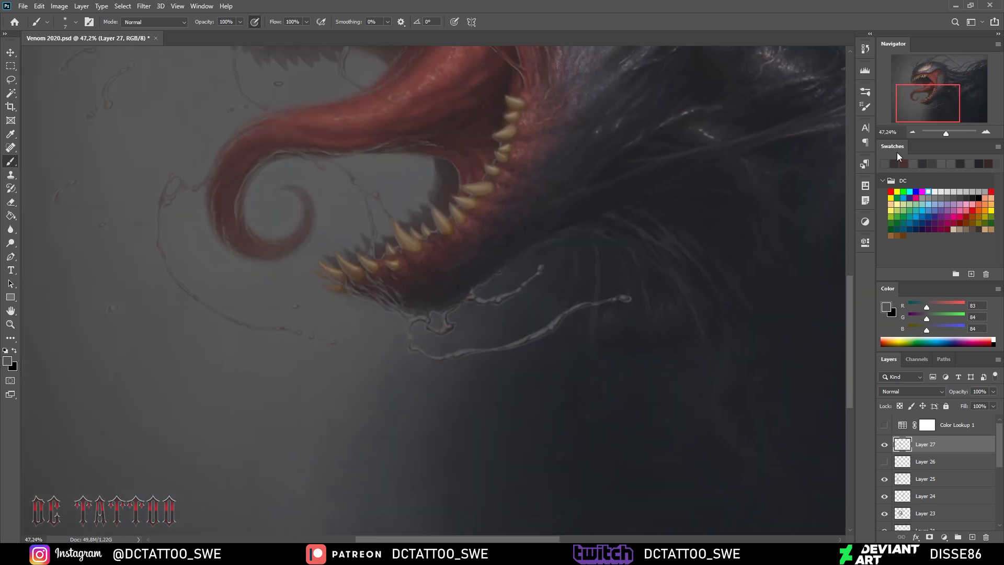
pyautogui.click(884, 461)
pyautogui.scroll(2, 452, 332)
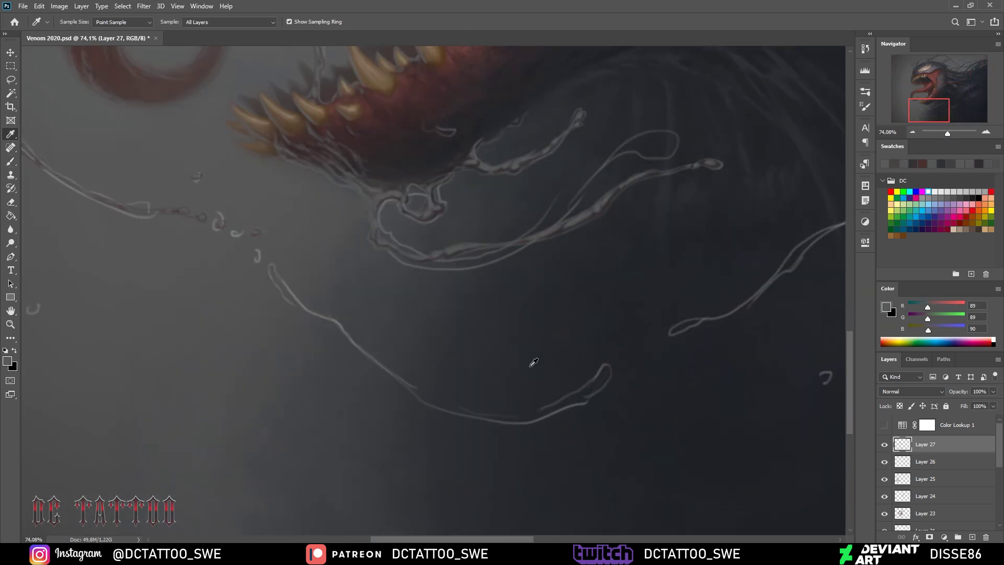
pyautogui.click(884, 461)
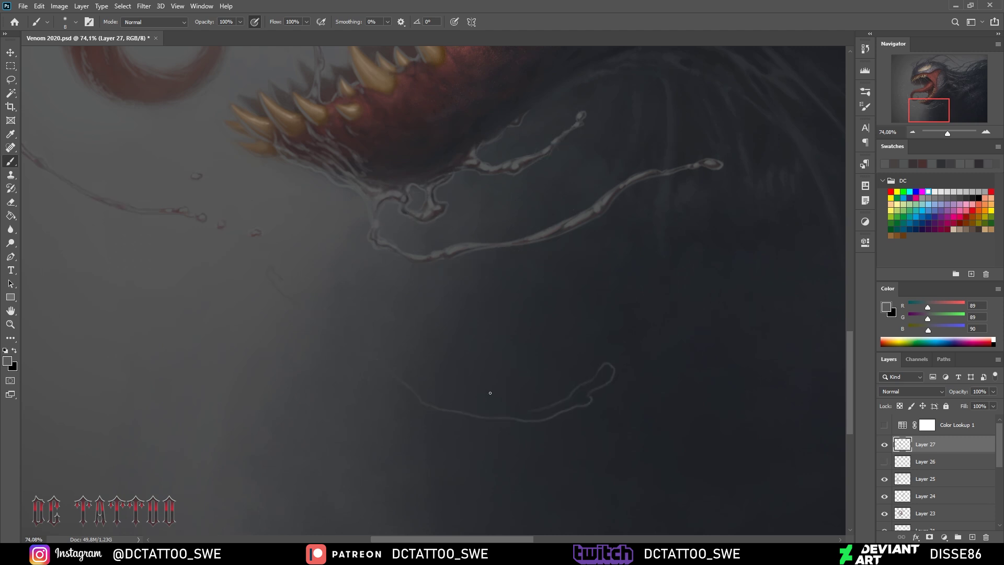
# Paint light grey strokes along the lower tendril and its tip
pyautogui.keyDown('alt'); pyautogui.click(282, 292); pyautogui.keyUp('alt')
pyautogui.keyDown('alt'); pyautogui.click(350, 338); pyautogui.keyUp('alt')
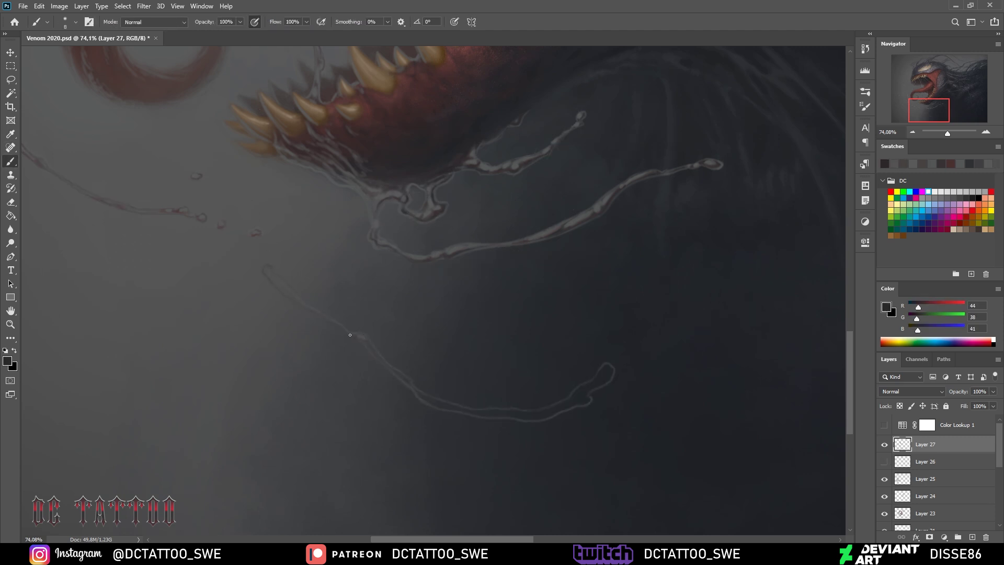
pyautogui.keyDown('alt'); pyautogui.click(276, 282); pyautogui.keyUp('alt')
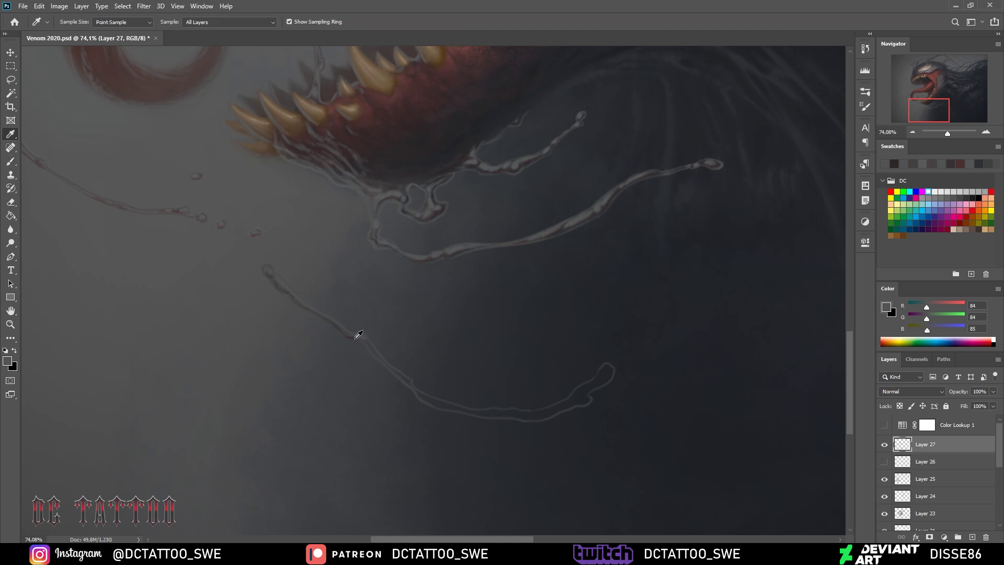
pyautogui.keyDown('alt'); pyautogui.click(514, 417); pyautogui.keyUp('alt')
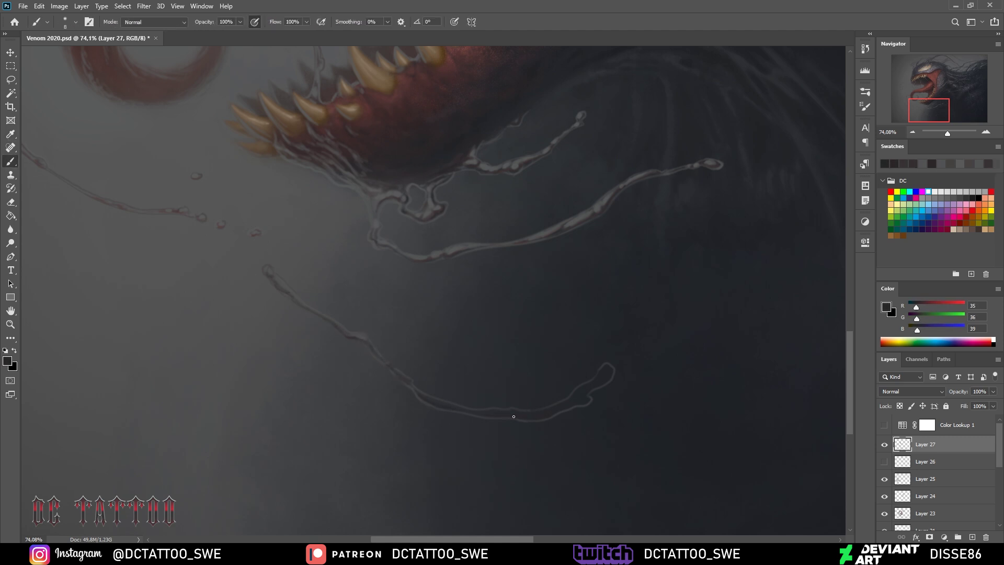
pyautogui.keyDown('alt'); pyautogui.click(606, 370); pyautogui.keyUp('alt')
pyautogui.moveTo(604, 372)
pyautogui.mouseDown()
pyautogui.moveTo(575, 400)
pyautogui.moveTo(518, 416)
pyautogui.mouseUp()
pyautogui.moveTo(565, 404); pyautogui.dragTo(579, 399)
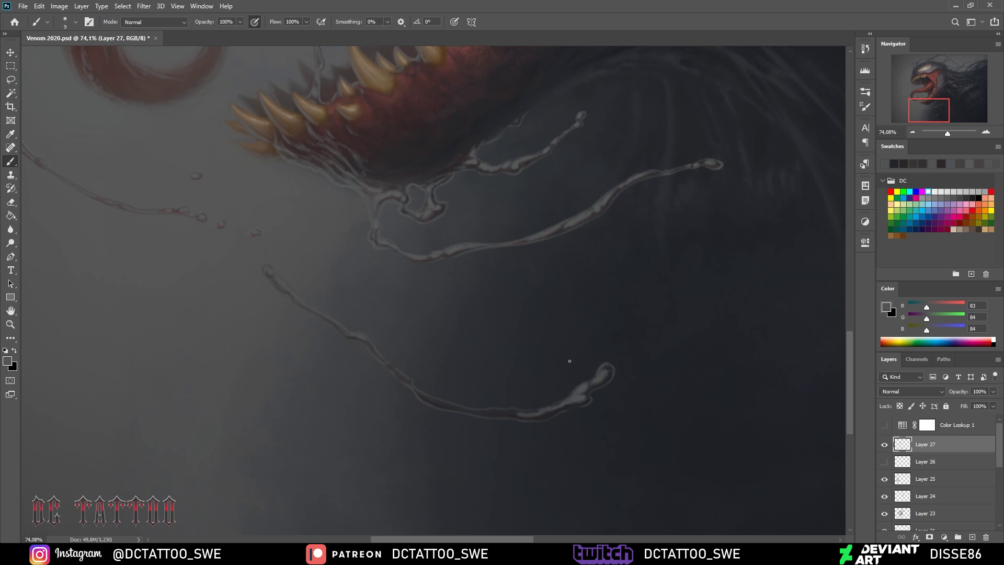
pyautogui.moveTo(515, 414)
pyautogui.mouseDown()
pyautogui.moveTo(485, 411)
pyautogui.moveTo(518, 410)
pyautogui.mouseUp()
pyautogui.moveTo(426, 400); pyautogui.dragTo(512, 407)
# Highlight the bulb at the tendril's end and along its length in light grey
pyautogui.keyDown('alt'); pyautogui.click(489, 408); pyautogui.keyUp('alt')
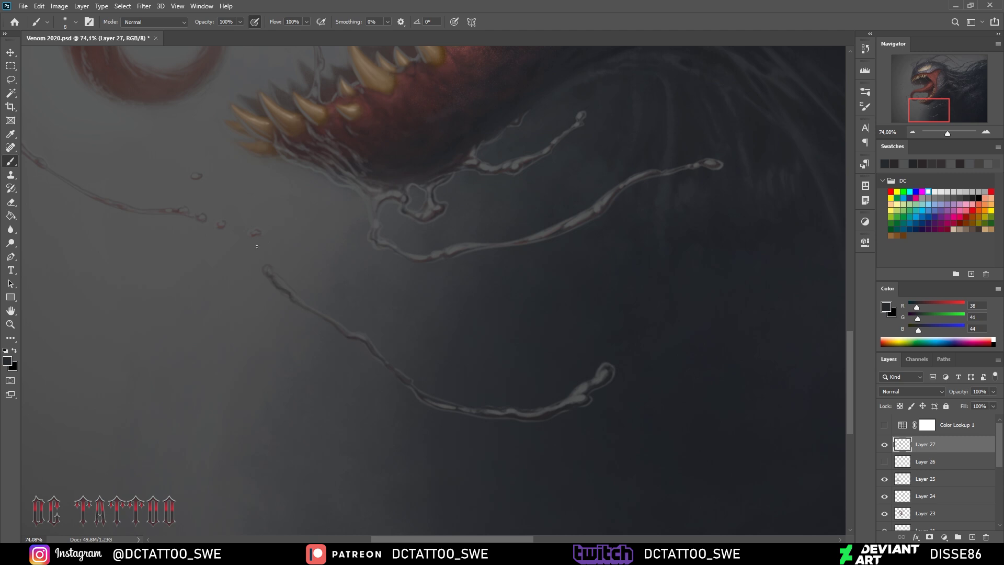
pyautogui.keyDown('alt'); pyautogui.click(393, 99); pyautogui.keyUp('alt')
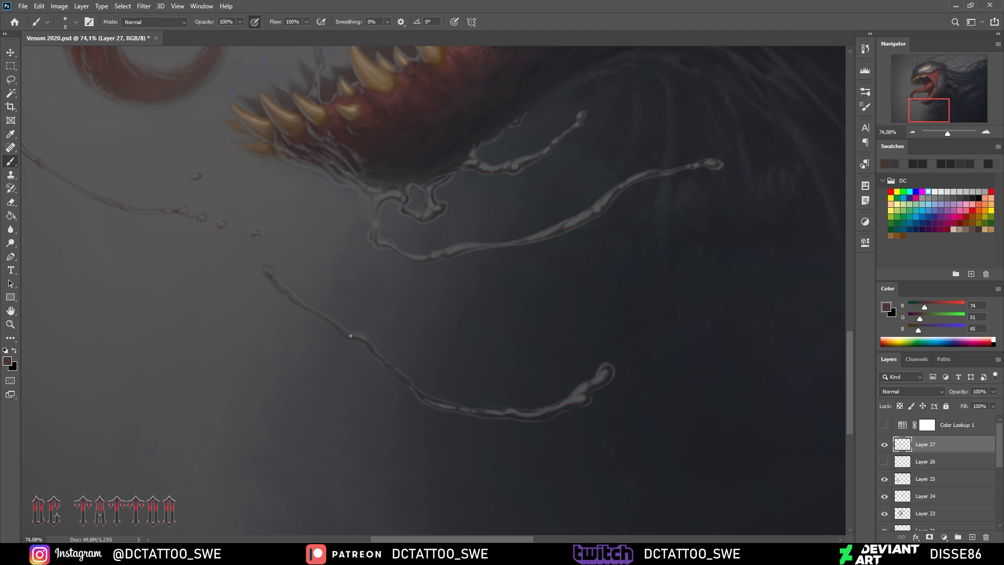
pyautogui.keyDown('alt'); pyautogui.click(612, 363); pyautogui.keyUp('alt')
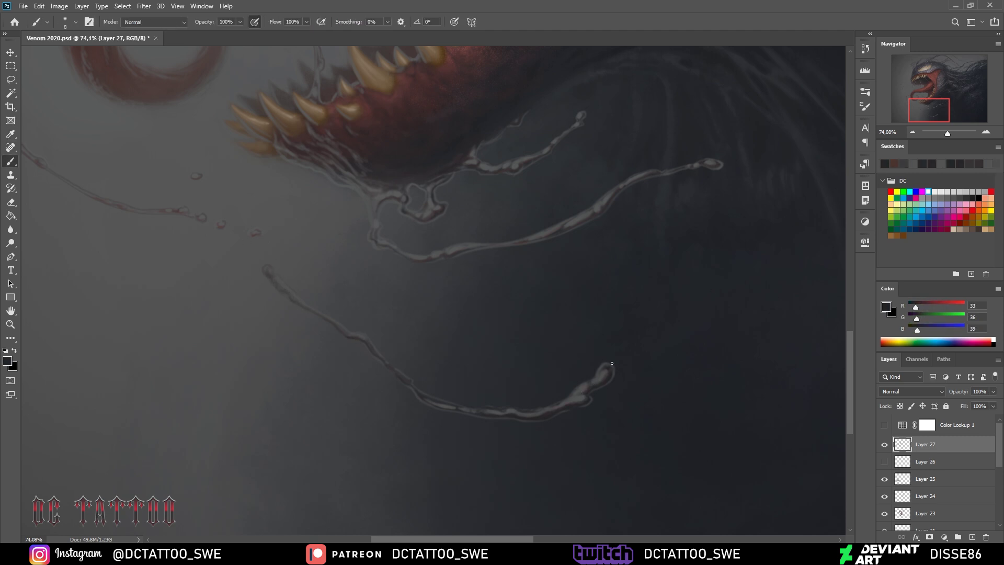
pyautogui.keyDown('alt'); pyautogui.click(575, 402); pyautogui.keyUp('alt')
pyautogui.moveTo(578, 393); pyautogui.dragTo(607, 370)
pyautogui.moveTo(526, 412); pyautogui.dragTo(531, 405)
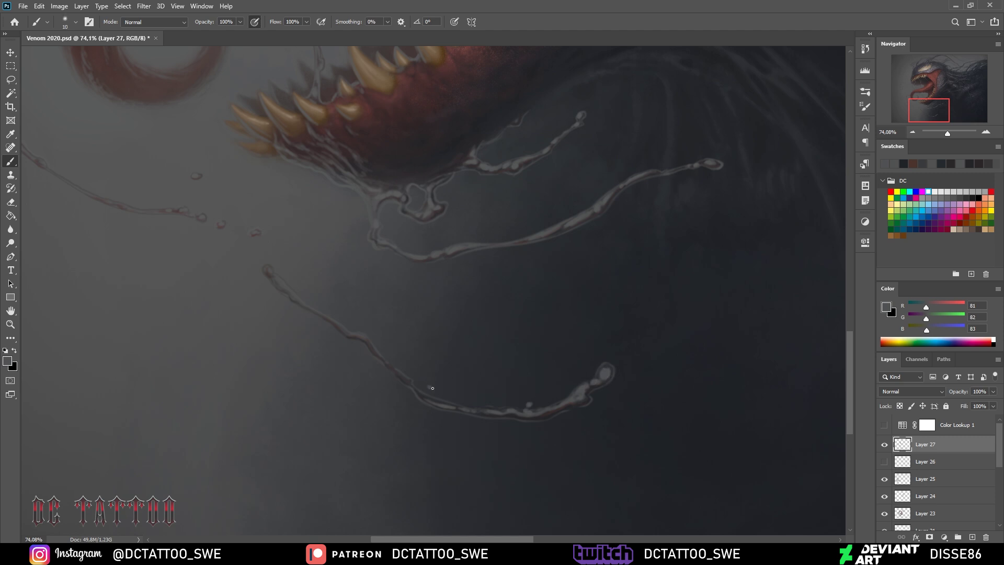
pyautogui.keyDown('alt'); pyautogui.click(433, 388); pyautogui.keyUp('alt')
pyautogui.press('[')
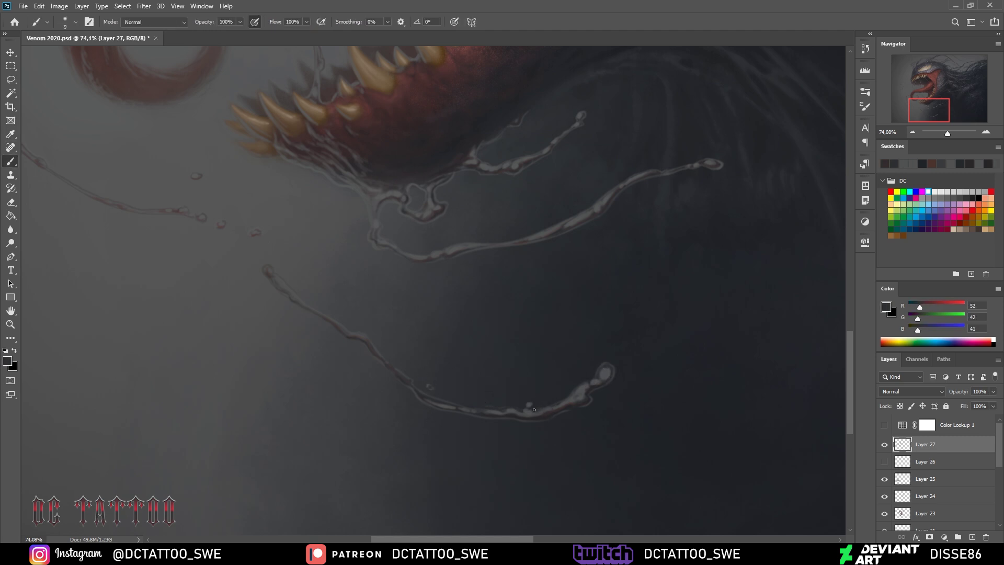
pyautogui.keyDown('alt'); pyautogui.click(533, 399); pyautogui.keyUp('alt')
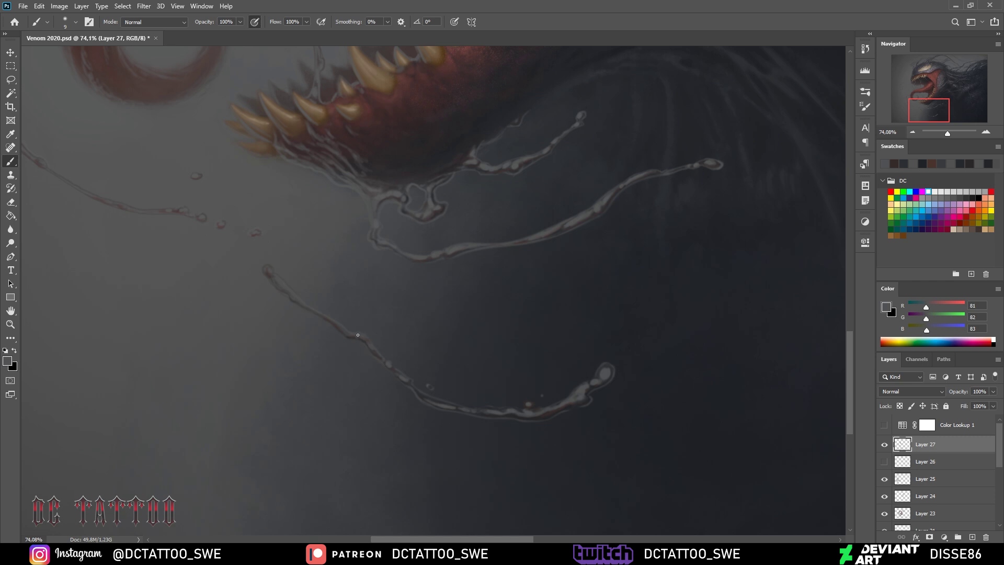
pyautogui.keyDown('alt'); pyautogui.click(268, 268); pyautogui.keyUp('alt')
# Paint light detail along the drooping strand below the jaw, then reveal the forked-strand sketch
pyautogui.moveTo(286, 287); pyautogui.dragTo(372, 319)
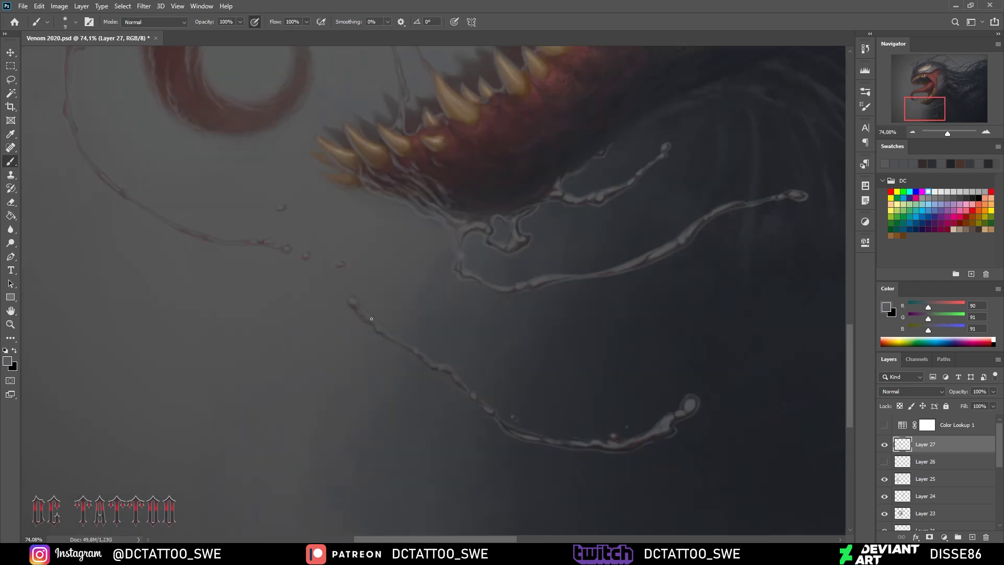
pyautogui.moveTo(510, 428); pyautogui.dragTo(531, 433)
pyautogui.press('[')
pyautogui.press('[')
pyautogui.moveTo(606, 439); pyautogui.dragTo(620, 432)
pyautogui.keyDown('alt'); pyautogui.click(522, 404); pyautogui.keyUp('alt')
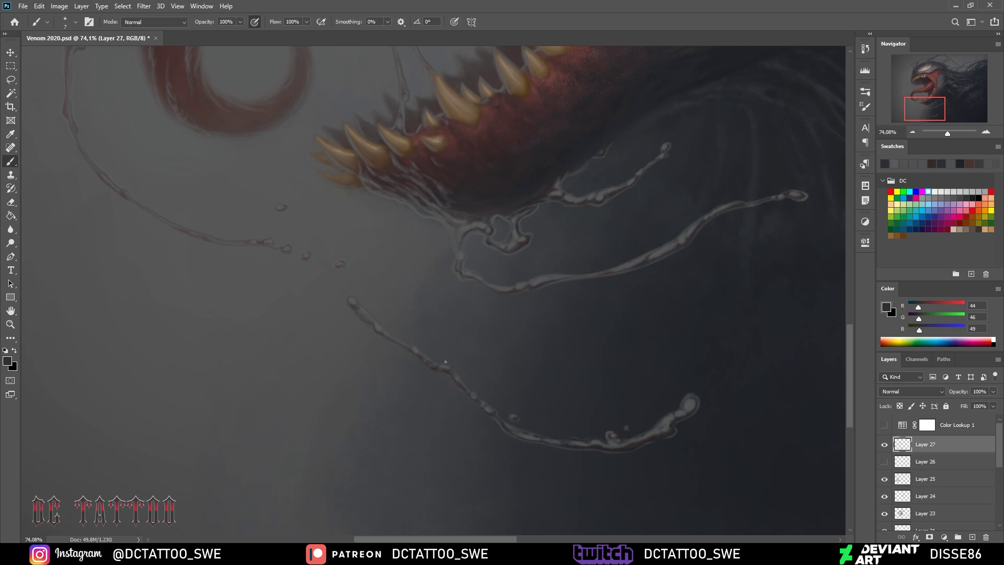
pyautogui.keyDown('alt'); pyautogui.click(695, 405); pyautogui.keyUp('alt')
pyautogui.press(']')
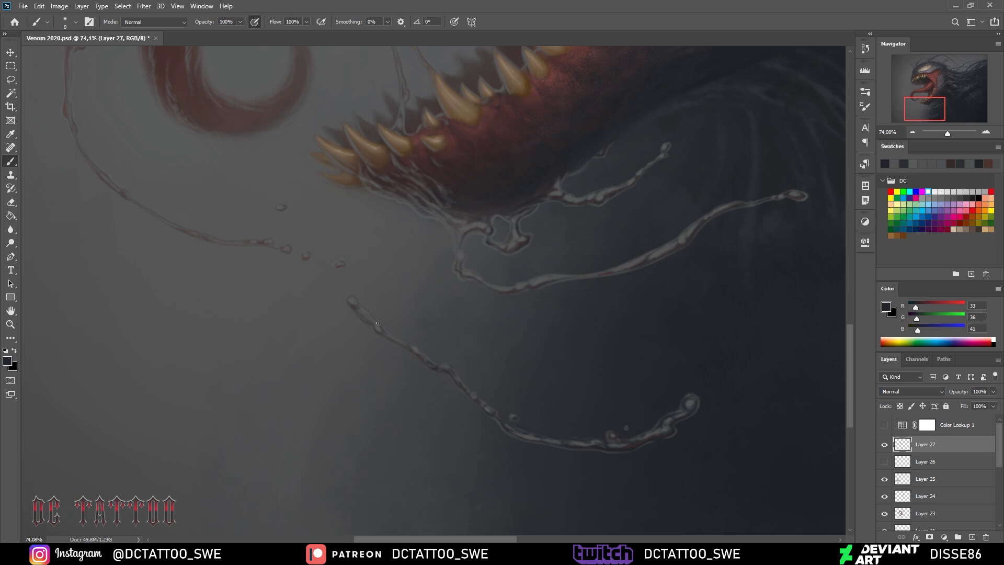
pyautogui.keyDown('alt'); pyautogui.click(352, 302); pyautogui.keyUp('alt')
pyautogui.press(']')
pyautogui.press(']')
pyautogui.press(']')
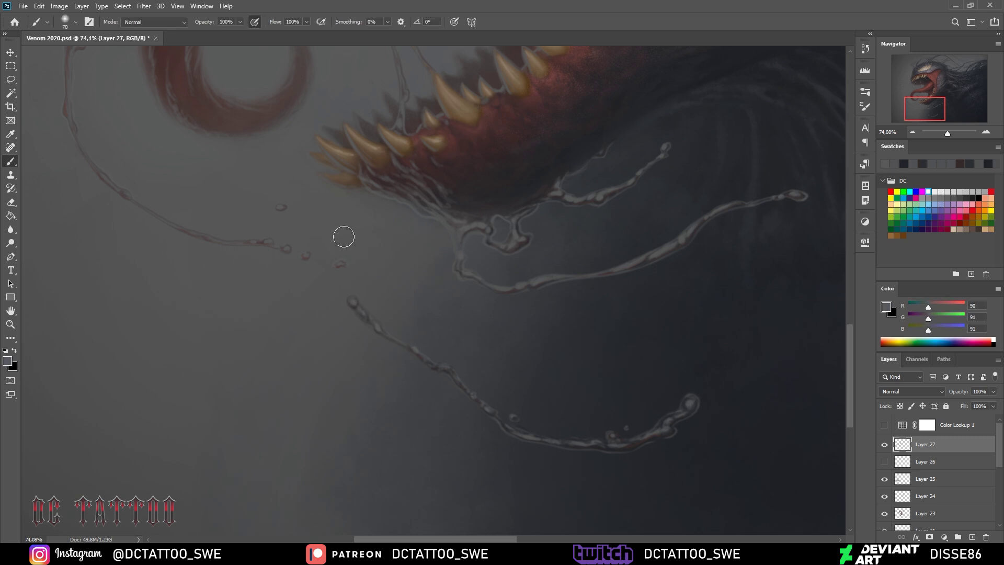
pyautogui.keyDown('alt'); pyautogui.click(363, 240); pyautogui.keyUp('alt')
pyautogui.click(884, 462)
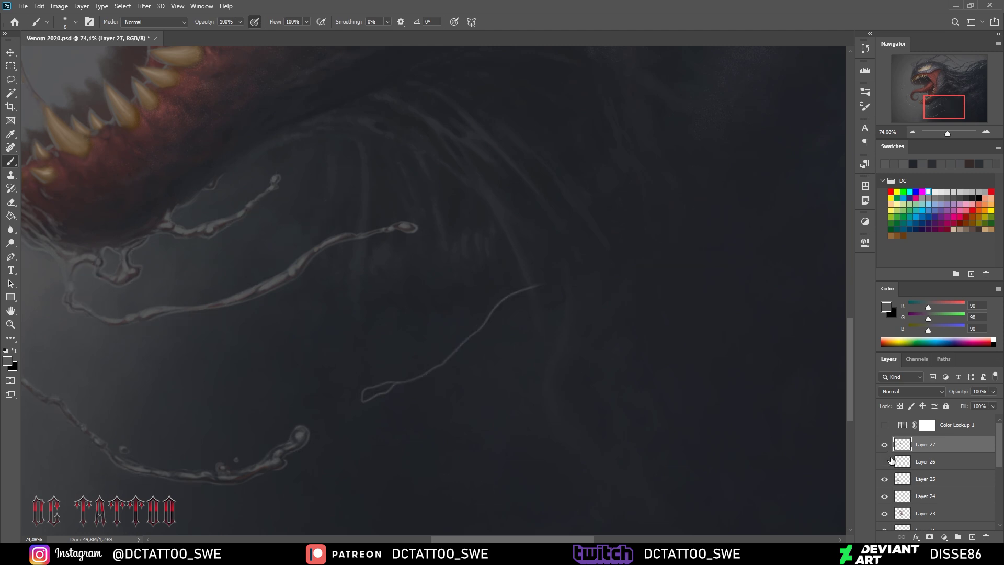
# Trace the Layer 26 forked-strand sketch on Layer 27 and fill its loop grey
pyautogui.click(884, 461)
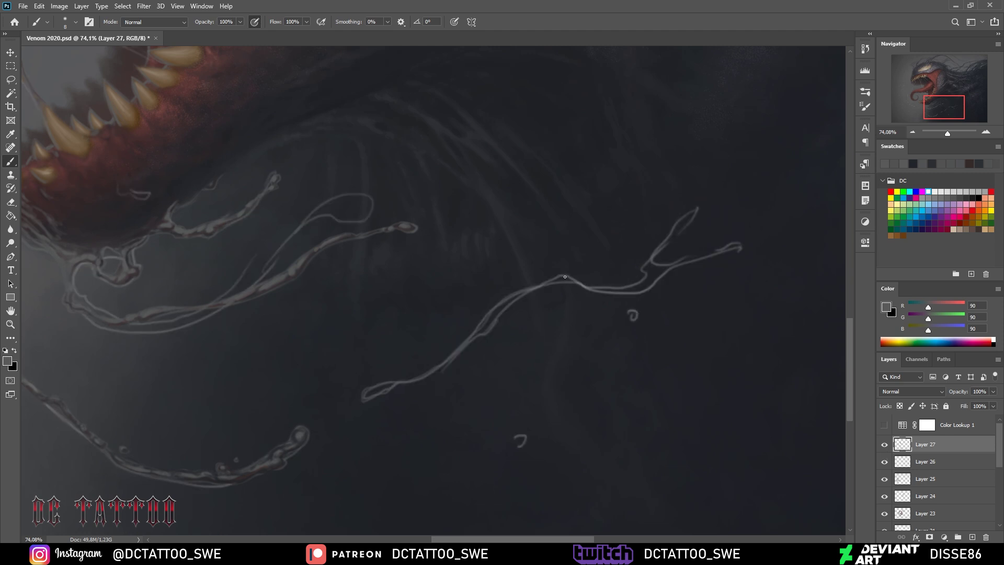
pyautogui.moveTo(549, 283); pyautogui.dragTo(708, 207)
pyautogui.moveTo(680, 246); pyautogui.dragTo(719, 259)
pyautogui.click(884, 461)
pyautogui.moveTo(552, 297)
pyautogui.mouseDown()
pyautogui.moveTo(594, 291)
pyautogui.moveTo(396, 386)
pyautogui.moveTo(447, 365)
pyautogui.mouseUp()
pyautogui.moveTo(378, 390); pyautogui.dragTo(369, 394)
pyautogui.moveTo(481, 328)
pyautogui.mouseDown()
pyautogui.moveTo(562, 282)
pyautogui.moveTo(543, 282)
pyautogui.moveTo(682, 232)
pyautogui.moveTo(688, 254)
pyautogui.moveTo(632, 289)
pyautogui.mouseUp()
# Rework lines near the fork in dark, then add light-grey highlights along the strand and tips
pyautogui.keyDown('alt'); pyautogui.click(681, 232); pyautogui.keyUp('alt')
pyautogui.keyDown('alt'); pyautogui.click(688, 254); pyautogui.keyUp('alt')
pyautogui.keyDown('alt'); pyautogui.click(667, 261); pyautogui.keyUp('alt')
pyautogui.press('[')
pyautogui.press('[')
pyautogui.moveTo(717, 258); pyautogui.dragTo(700, 260)
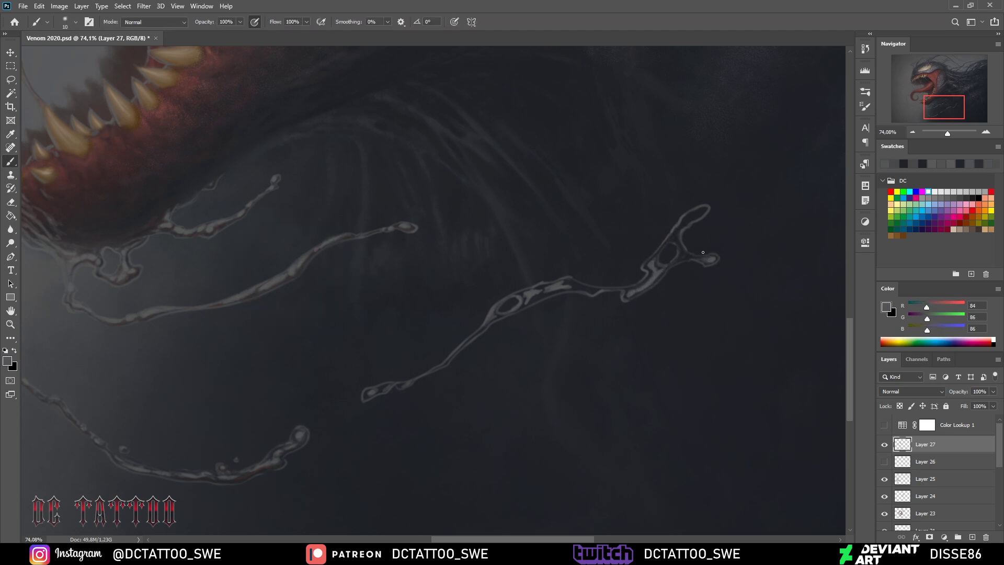
pyautogui.moveTo(705, 209); pyautogui.dragTo(677, 240)
pyautogui.moveTo(596, 289)
pyautogui.mouseDown()
pyautogui.moveTo(565, 283)
pyautogui.moveTo(531, 298)
pyautogui.mouseUp()
pyautogui.moveTo(690, 257); pyautogui.dragTo(680, 246)
pyautogui.moveTo(411, 384); pyautogui.dragTo(400, 387)
pyautogui.moveTo(369, 393); pyautogui.dragTo(384, 385)
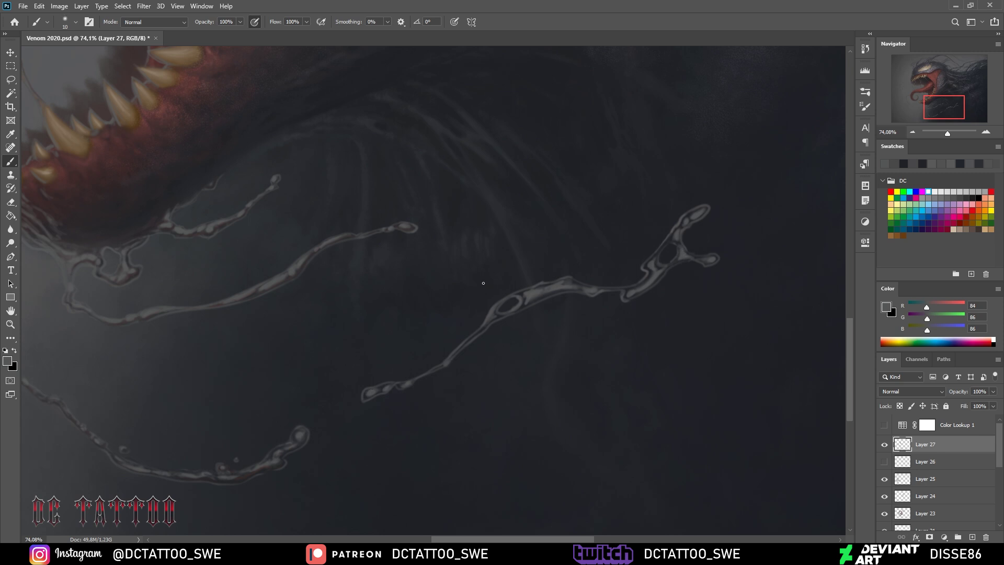
pyautogui.click(441, 347)
# Shade the fork's lower stem, arm edges and upper tip with darker grey
pyautogui.keyDown('alt'); pyautogui.click(554, 271); pyautogui.keyUp('alt')
pyautogui.keyDown('alt'); pyautogui.click(543, 293); pyautogui.keyUp('alt')
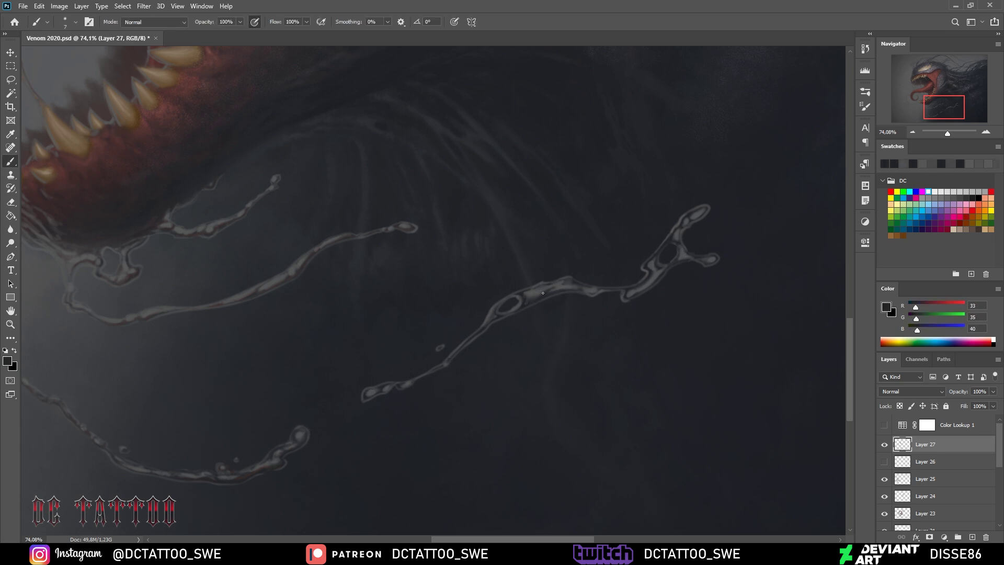
pyautogui.moveTo(646, 288); pyautogui.dragTo(662, 270)
pyautogui.moveTo(695, 259)
pyautogui.mouseDown()
pyautogui.moveTo(679, 257)
pyautogui.moveTo(702, 258)
pyautogui.mouseUp()
pyautogui.moveTo(705, 212); pyautogui.dragTo(685, 224)
pyautogui.moveTo(747, 273); pyautogui.dragTo(738, 207)
# Check against the sketch and paint small droplets beside the strand
pyautogui.keyDown('alt'); pyautogui.click(502, 246); pyautogui.keyUp('alt')
pyautogui.moveTo(499, 384)
pyautogui.mouseDown()
pyautogui.moveTo(516, 373)
pyautogui.moveTo(506, 376)
pyautogui.mouseUp()
pyautogui.click(360, 381)
pyautogui.click(428, 393)
pyautogui.click(885, 462)
pyautogui.keyDown('alt'); pyautogui.click(507, 349); pyautogui.keyUp('alt')
pyautogui.keyDown('alt'); pyautogui.click(501, 254); pyautogui.keyUp('alt')
# Thicken the branch and fill the fork's arms with solid grey
pyautogui.moveTo(500, 251); pyautogui.dragTo(415, 312)
pyautogui.moveTo(539, 228)
pyautogui.mouseDown()
pyautogui.moveTo(489, 246)
pyautogui.moveTo(544, 217)
pyautogui.moveTo(540, 227)
pyautogui.moveTo(627, 230)
pyautogui.moveTo(662, 201)
pyautogui.moveTo(700, 192)
pyautogui.moveTo(690, 198)
pyautogui.mouseUp()
pyautogui.press(']')
pyautogui.press('[')
pyautogui.press('[')
pyautogui.moveTo(635, 204); pyautogui.dragTo(671, 166)
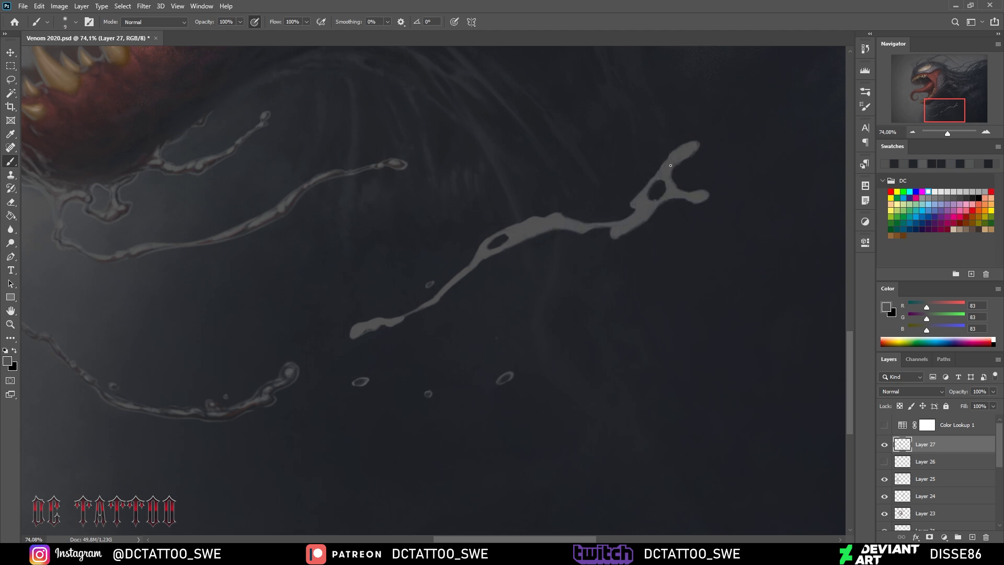
# Carve hollow openings into the fork's arms, right tip and stem with dark paint
pyautogui.keyDown('alt'); pyautogui.click(598, 204); pyautogui.keyUp('alt')
pyautogui.moveTo(615, 233); pyautogui.dragTo(649, 202)
pyautogui.press(']')
pyautogui.press(']')
pyautogui.moveTo(692, 146)
pyautogui.mouseDown()
pyautogui.moveTo(661, 177)
pyautogui.moveTo(680, 196)
pyautogui.moveTo(644, 193)
pyautogui.moveTo(689, 197)
pyautogui.mouseUp()
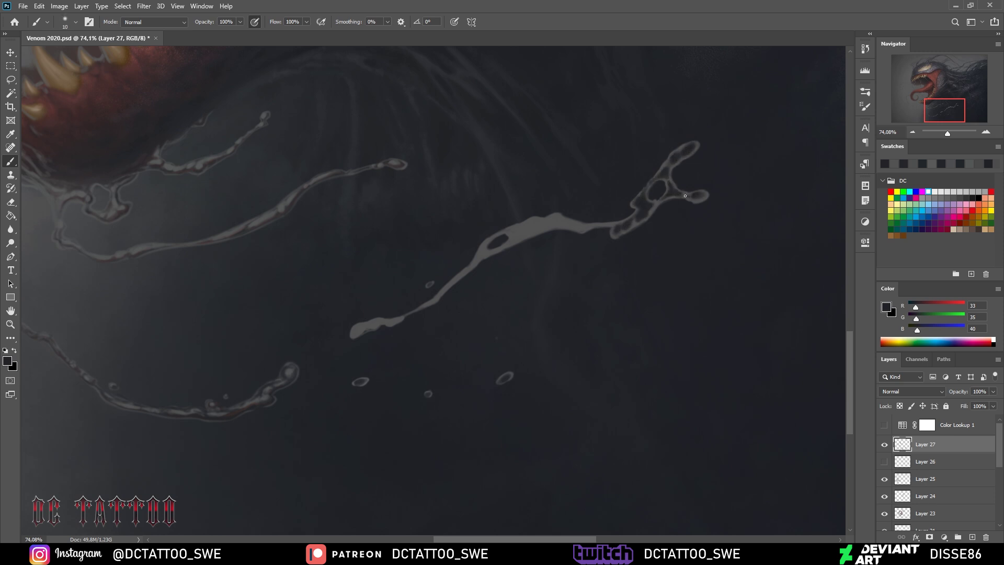
pyautogui.moveTo(596, 225)
pyautogui.mouseDown()
pyautogui.moveTo(546, 219)
pyautogui.moveTo(505, 243)
pyautogui.mouseUp()
pyautogui.moveTo(548, 219)
pyautogui.mouseDown()
pyautogui.moveTo(507, 240)
pyautogui.moveTo(529, 232)
pyautogui.mouseUp()
pyautogui.moveTo(492, 242)
pyautogui.mouseDown()
pyautogui.moveTo(426, 304)
pyautogui.moveTo(375, 323)
pyautogui.moveTo(397, 318)
pyautogui.mouseUp()
pyautogui.press('[')
pyautogui.press('[')
pyautogui.press('[')
# Add faint light-grey highlights on the fork and stem, and touch up dark edges
pyautogui.keyDown('alt'); pyautogui.click(138, 248); pyautogui.keyUp('alt')
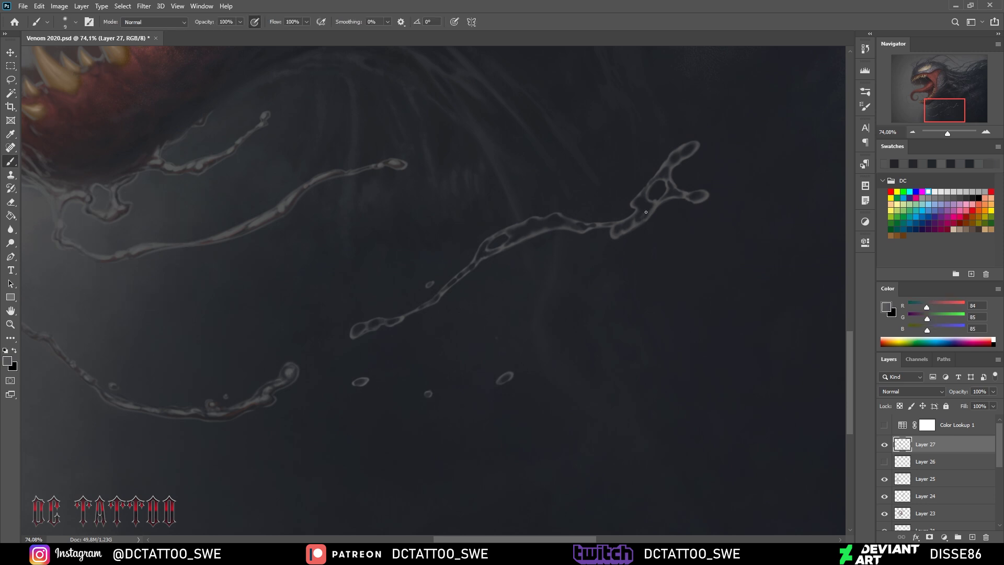
pyautogui.press('[')
pyautogui.moveTo(649, 206)
pyautogui.mouseDown()
pyautogui.moveTo(639, 219)
pyautogui.moveTo(681, 193)
pyautogui.mouseUp()
pyautogui.moveTo(686, 153); pyautogui.dragTo(694, 147)
pyautogui.moveTo(514, 241); pyautogui.dragTo(536, 231)
pyautogui.keyDown('alt'); pyautogui.click(560, 219); pyautogui.keyUp('alt')
pyautogui.press('[')
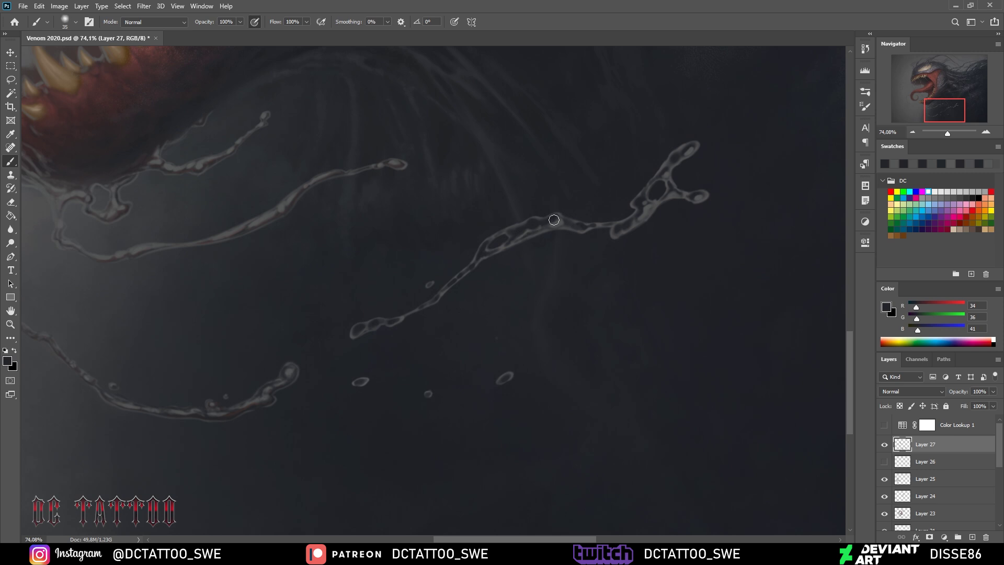
pyautogui.moveTo(641, 214); pyautogui.dragTo(651, 201)
pyautogui.moveTo(294, 370)
pyautogui.mouseDown()
pyautogui.moveTo(600, 371)
pyautogui.moveTo(451, 410)
pyautogui.moveTo(322, 325)
pyautogui.mouseUp()
pyautogui.keyDown('alt'); pyautogui.click(600, 371); pyautogui.keyUp('alt')
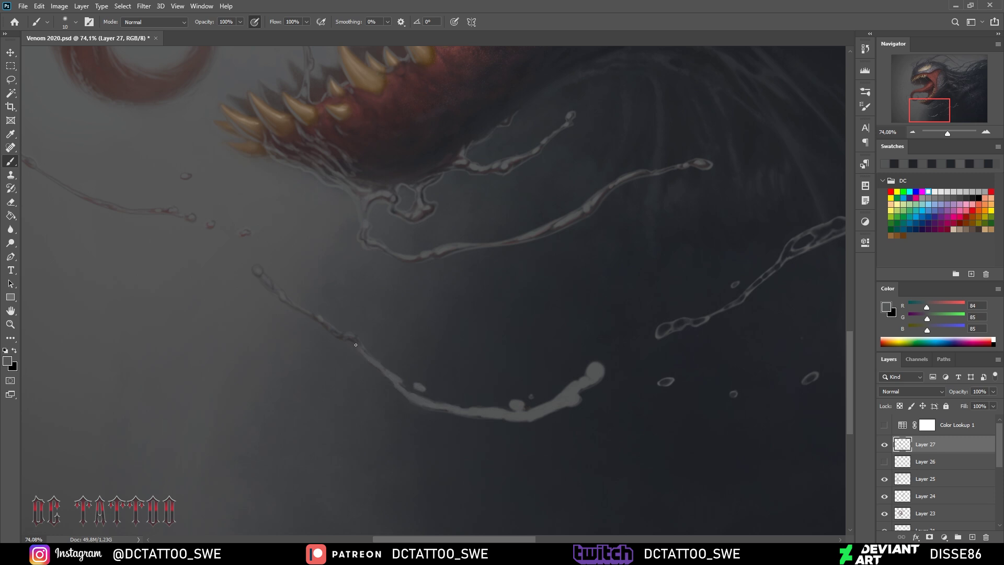
# Reshape the lower strand's right end by painting dark over it
pyautogui.press('[')
pyautogui.press('[')
pyautogui.keyDown('alt'); pyautogui.click(607, 366); pyautogui.keyUp('alt')
pyautogui.moveTo(596, 369)
pyautogui.mouseDown()
pyautogui.moveTo(567, 397)
pyautogui.moveTo(513, 405)
pyautogui.moveTo(526, 416)
pyautogui.mouseUp()
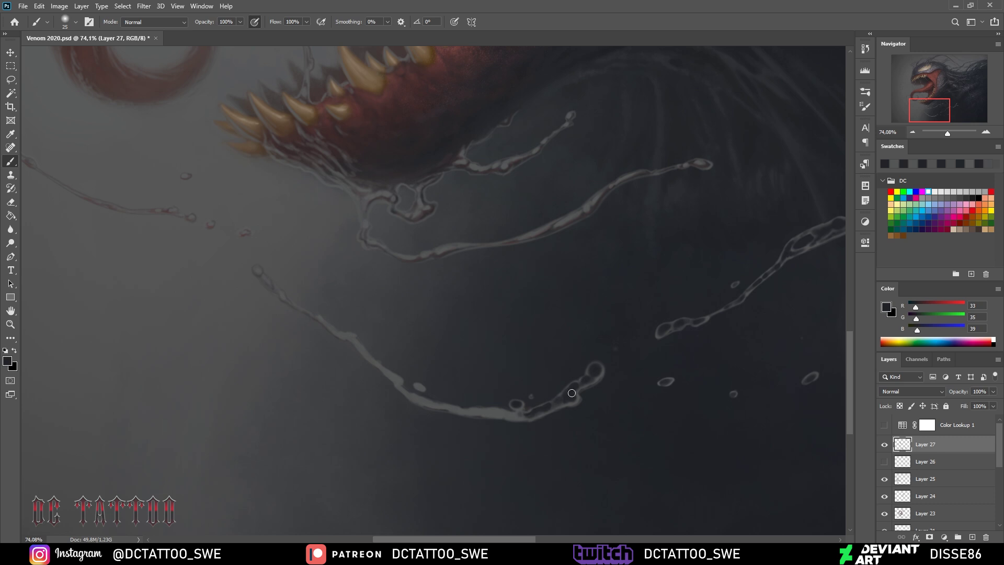
pyautogui.moveTo(429, 401); pyautogui.dragTo(531, 418)
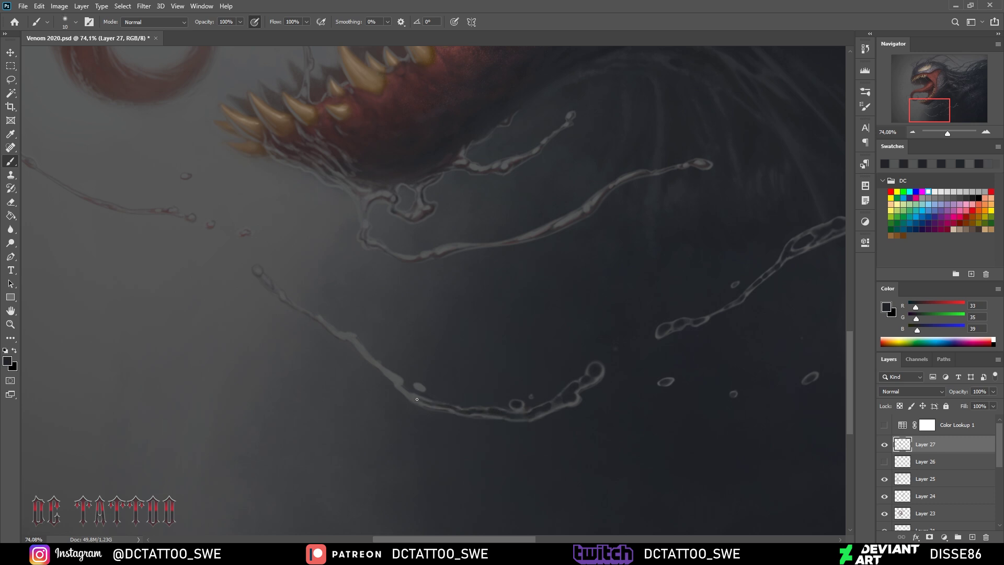
pyautogui.moveTo(401, 383); pyautogui.dragTo(329, 326)
pyautogui.keyDown('alt'); pyautogui.click(377, 366); pyautogui.keyUp('alt')
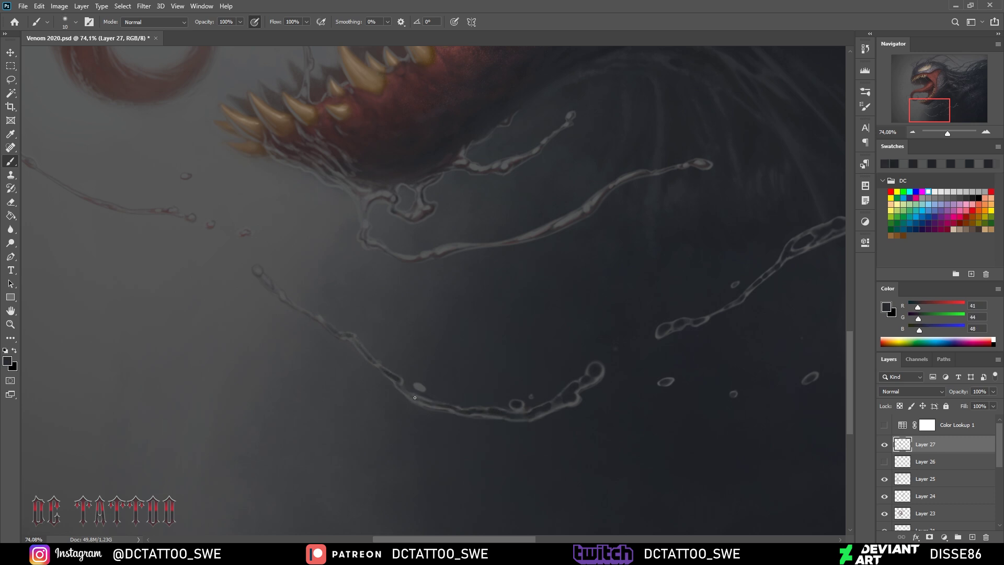
# Rotate the painted strands on Layer 27 slightly clockwise with Free Transform
pyautogui.moveTo(929, 112); pyautogui.dragTo(930, 110)
pyautogui.click(885, 424)
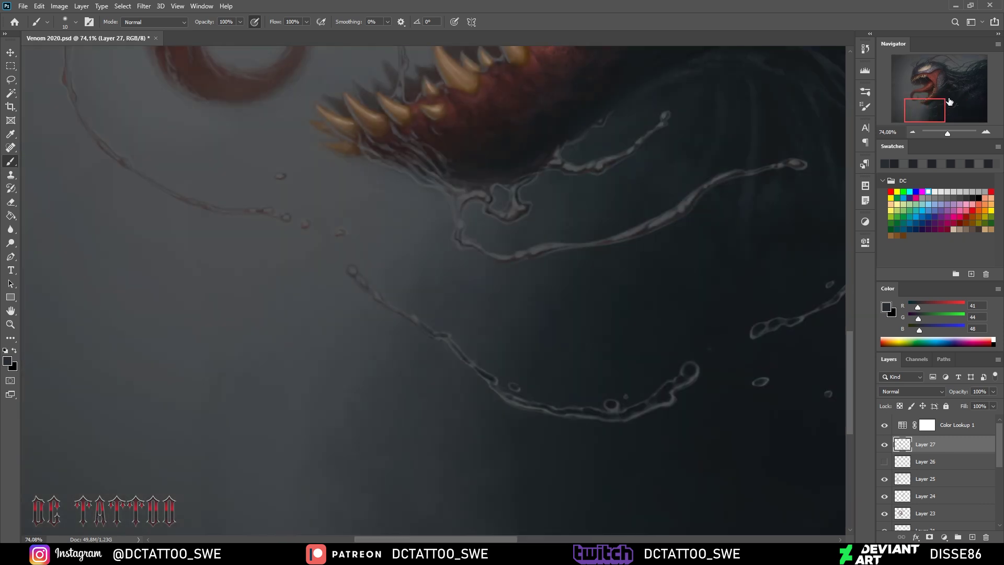
pyautogui.scroll(-5, 544, 387)
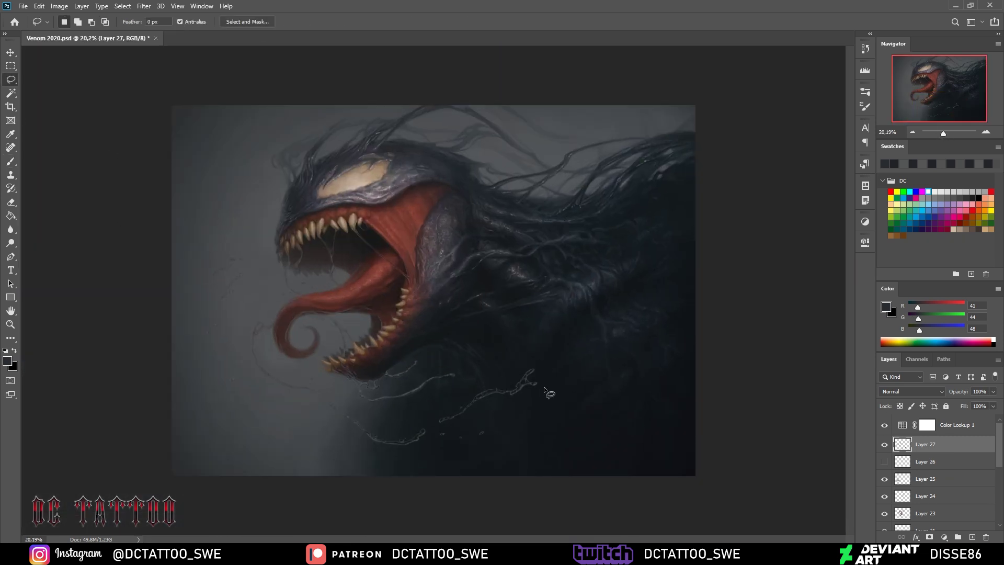
pyautogui.hotkey('ctrl', 't')
pyautogui.moveTo(581, 381); pyautogui.dragTo(591, 403)
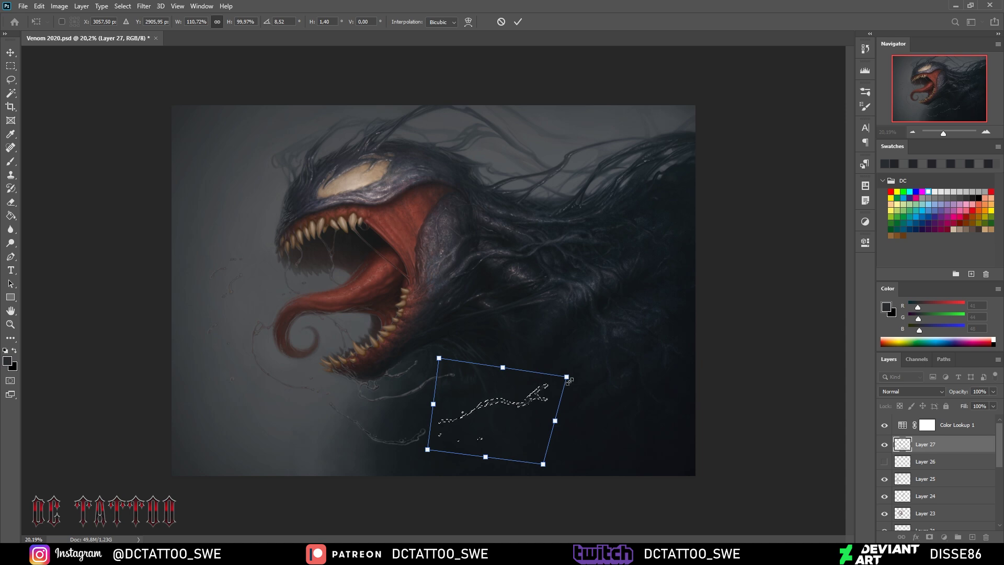
pyautogui.press('Return')
pyautogui.press('l')
pyautogui.scroll(2, 532, 299)
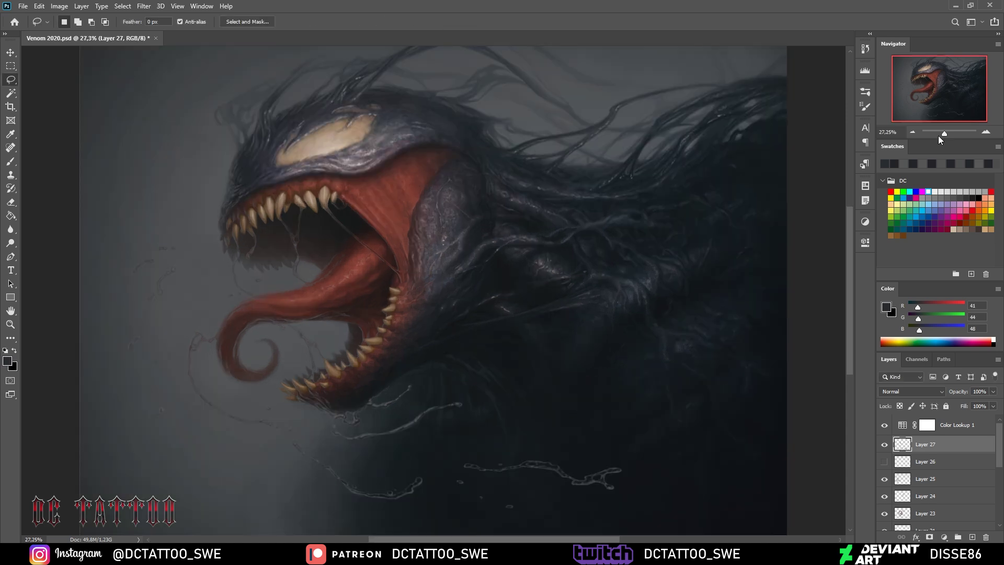
pyautogui.click(892, 461)
pyautogui.click(926, 444)
pyautogui.scroll(5, 358, 266)
# Brush a thin saliva strand from tongue to teeth, sampling greys and mouth reds
pyautogui.press('b')
pyautogui.moveTo(359, 266); pyautogui.dragTo(455, 334)
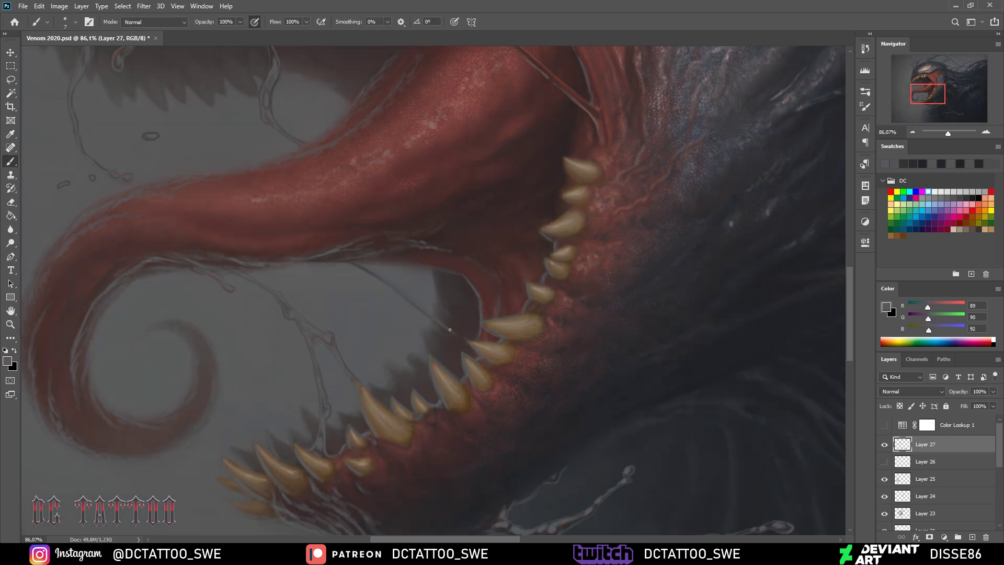
pyautogui.keyDown('alt'); pyautogui.click(439, 318); pyautogui.keyUp('alt')
pyautogui.keyDown('alt'); pyautogui.click(467, 340); pyautogui.keyUp('alt')
pyautogui.keyDown('alt'); pyautogui.click(453, 332); pyautogui.keyUp('alt')
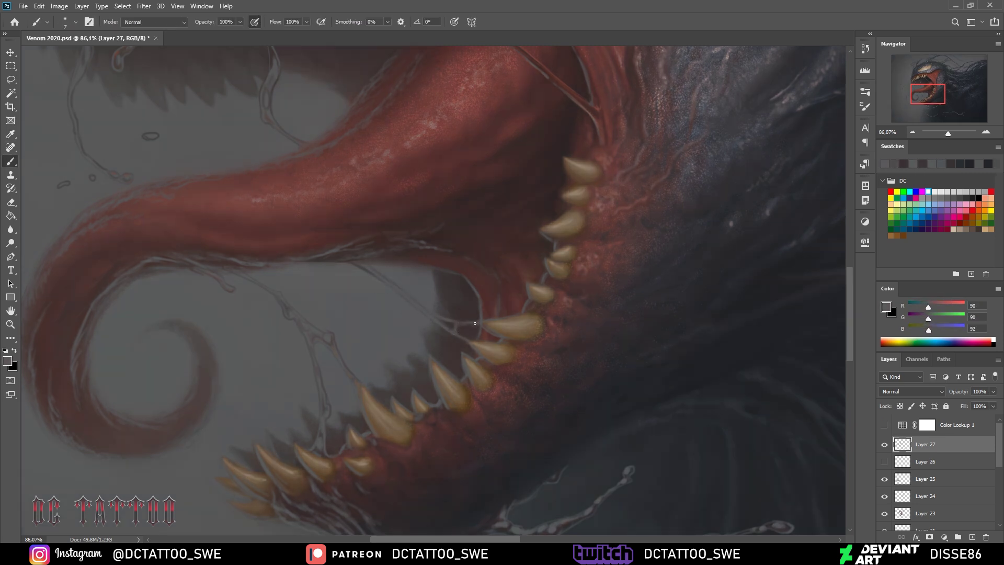
pyautogui.keyDown('alt'); pyautogui.click(451, 287); pyautogui.keyUp('alt')
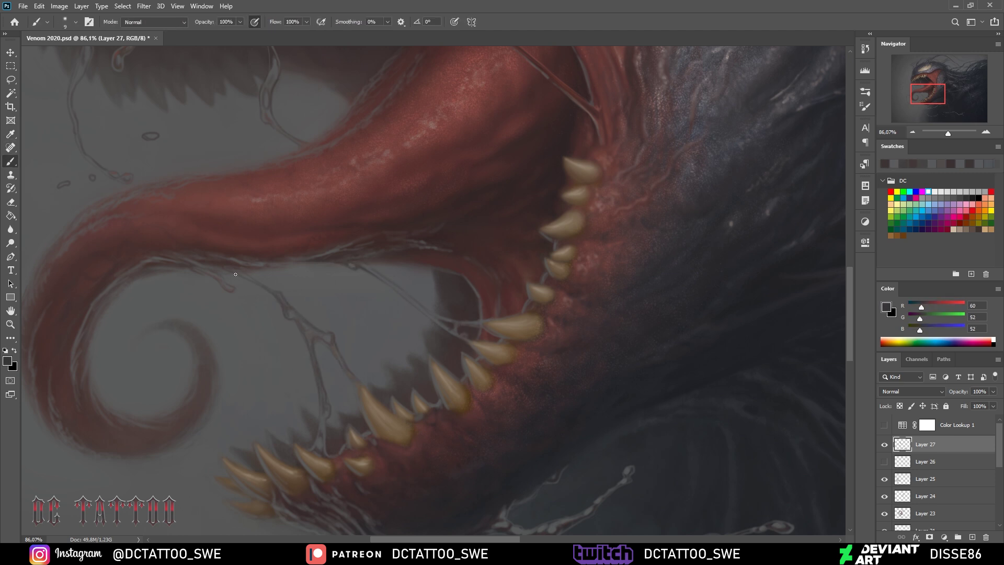
pyautogui.keyDown('alt'); pyautogui.click(254, 283); pyautogui.keyUp('alt')
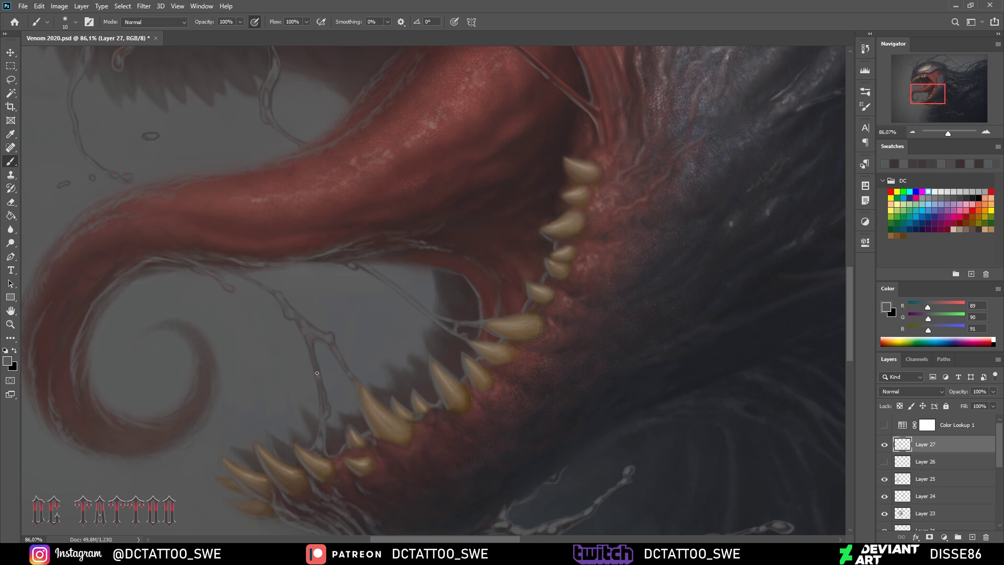
pyautogui.press('[')
pyautogui.press('[')
pyautogui.press('[')
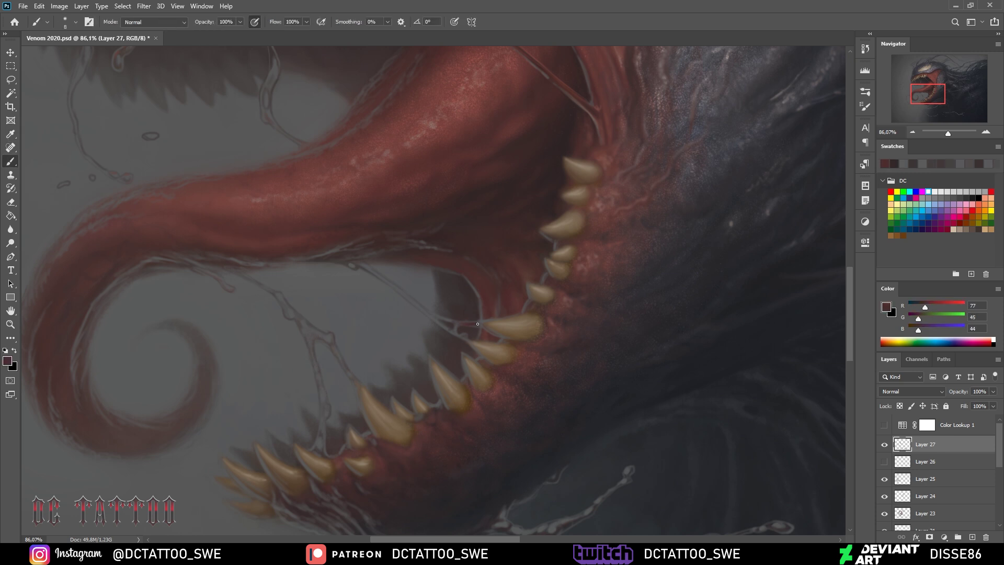
pyautogui.keyDown('alt'); pyautogui.click(475, 321); pyautogui.keyUp('alt')
pyautogui.keyDown('alt'); pyautogui.click(480, 323); pyautogui.keyUp('alt')
# Paint a white highlight on the forked splatter's rim on Layer 28
pyautogui.moveTo(949, 133); pyautogui.dragTo(943, 133)
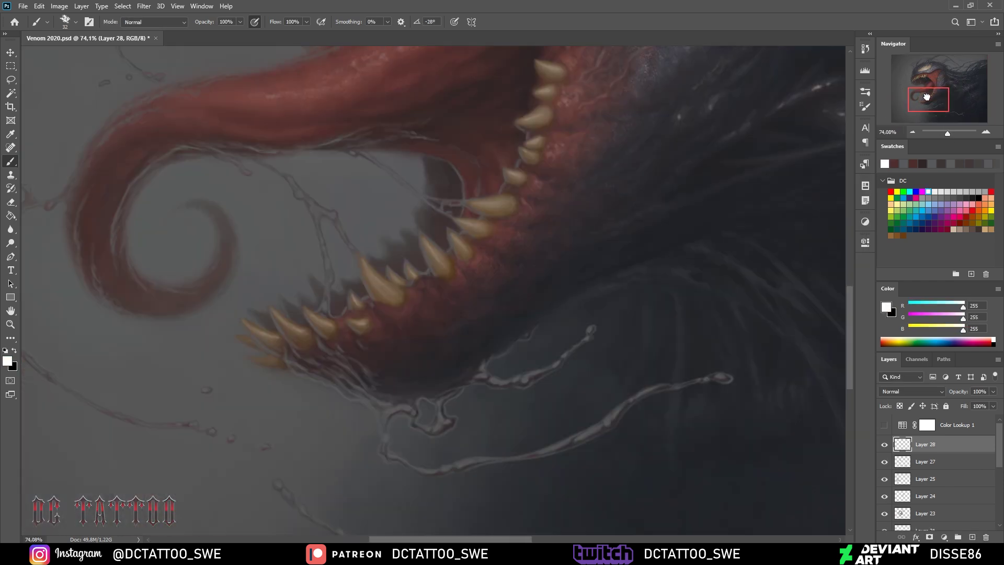
pyautogui.moveTo(926, 97); pyautogui.dragTo(953, 108)
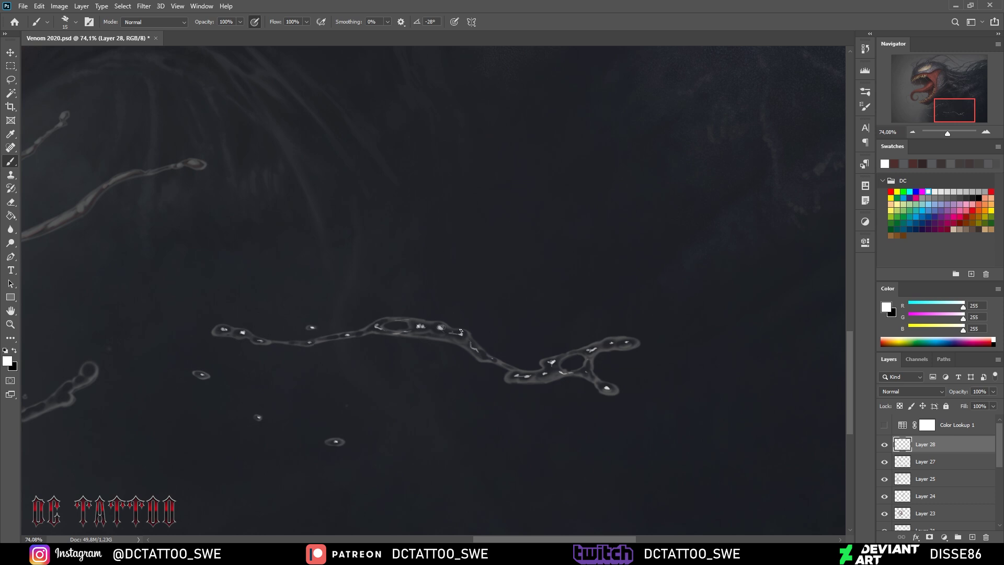
pyautogui.moveTo(401, 319); pyautogui.dragTo(419, 325)
pyautogui.press('e')
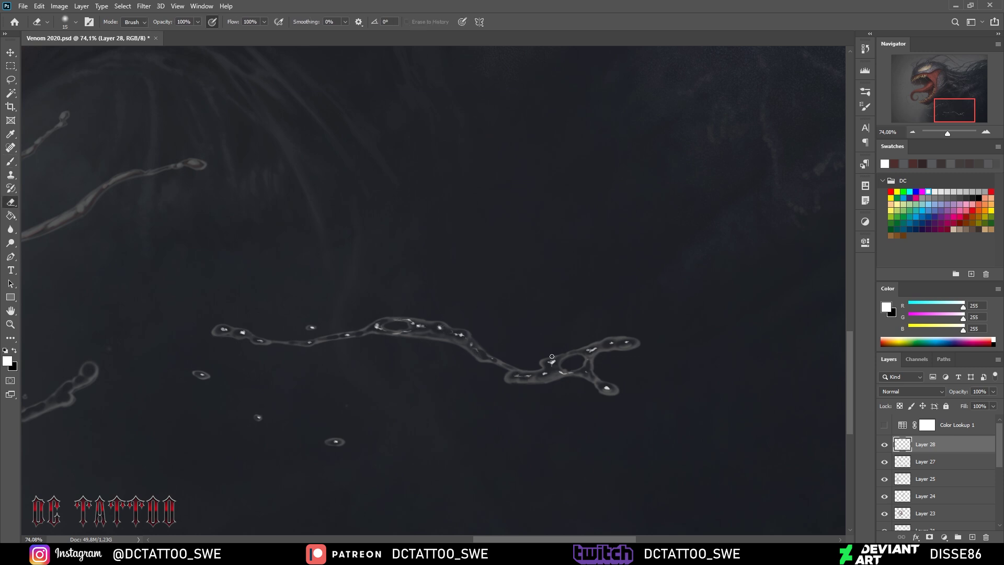
pyautogui.press('b')
pyautogui.hscroll(-6, 583, 361)
pyautogui.hscroll(-4, 610, 377)
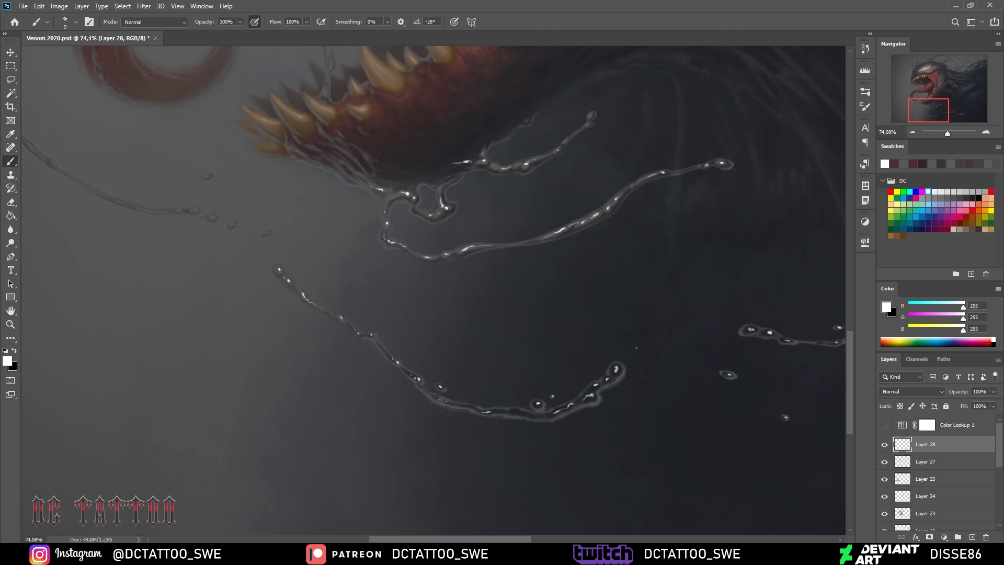
# Paint white highlights on the lower tendril, thin strand and saliva under the tooth tip
pyautogui.moveTo(932, 96); pyautogui.dragTo(918, 87)
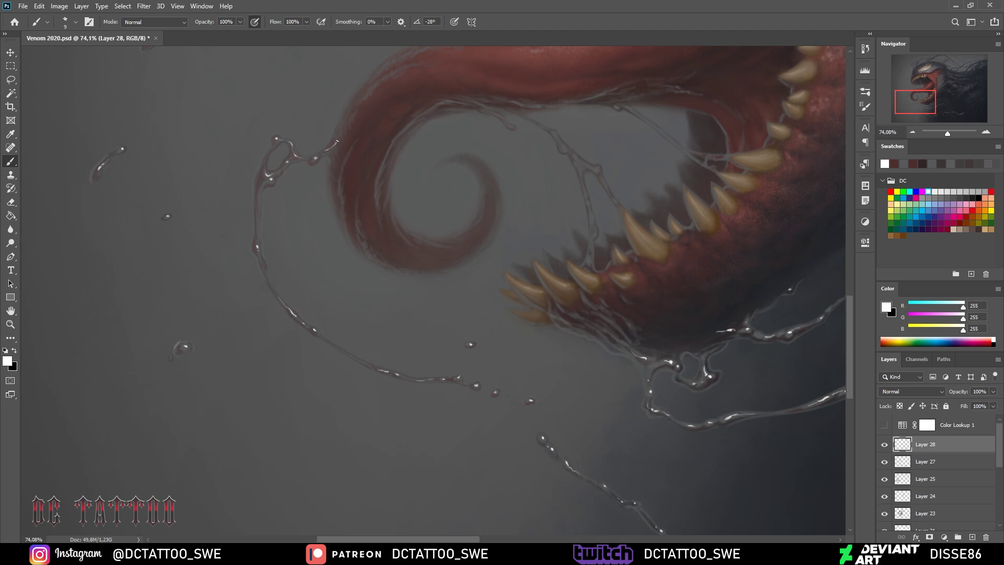
pyautogui.moveTo(579, 317); pyautogui.dragTo(591, 317)
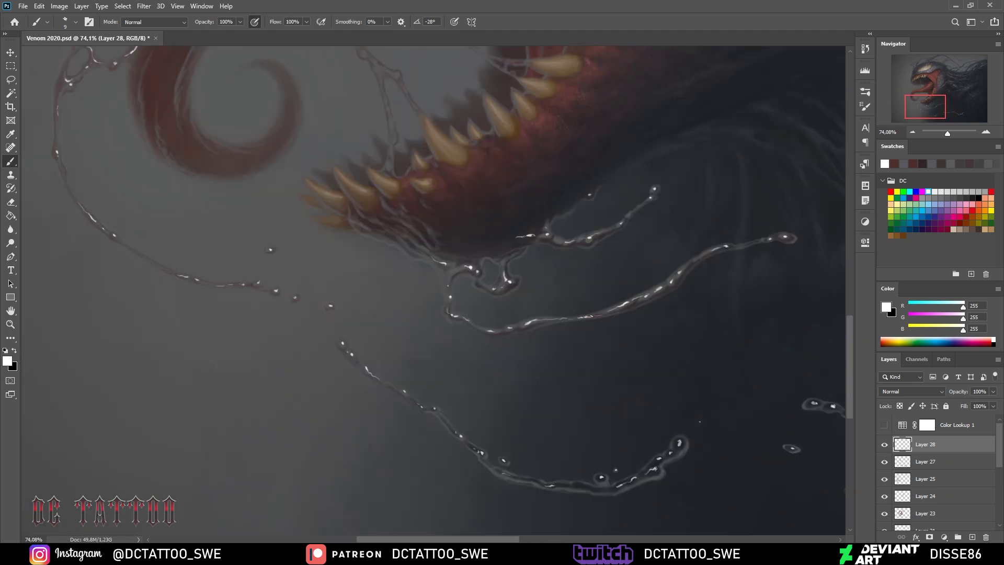
pyautogui.moveTo(479, 226); pyautogui.dragTo(521, 378)
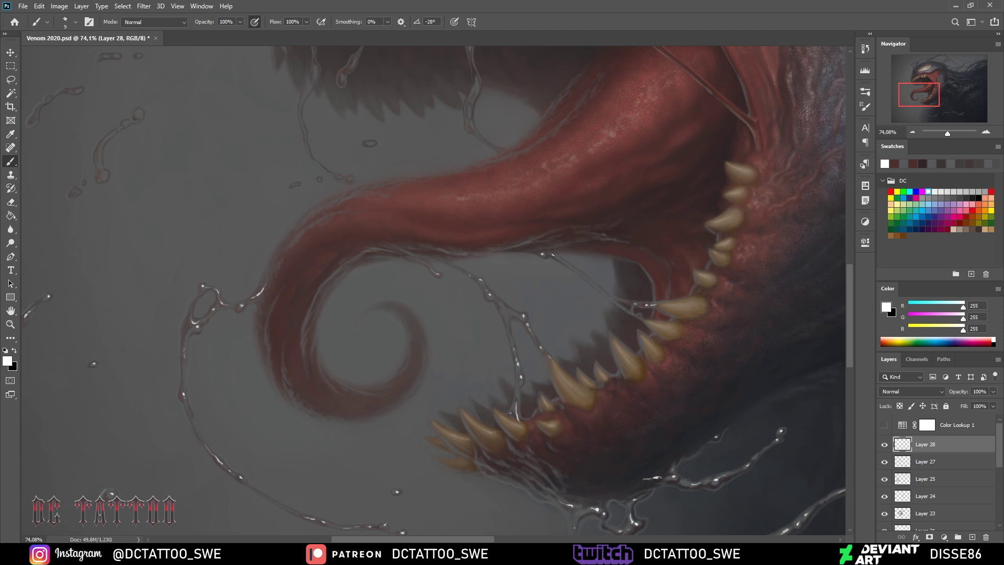
pyautogui.moveTo(553, 255); pyautogui.dragTo(569, 265)
pyautogui.moveTo(415, 253); pyautogui.dragTo(214, 369)
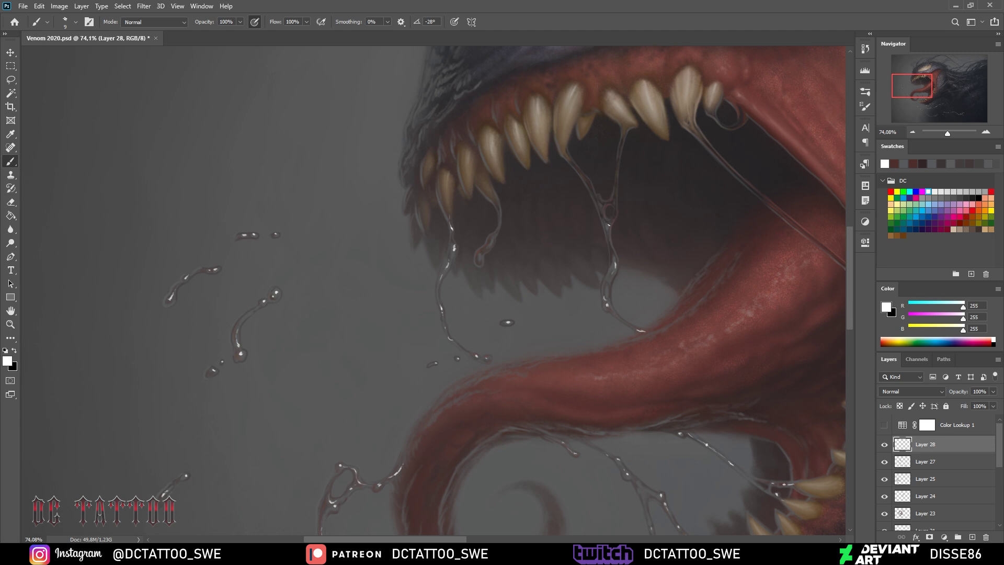
pyautogui.moveTo(624, 140); pyautogui.dragTo(627, 124)
pyautogui.moveTo(728, 128); pyautogui.dragTo(394, 191)
pyautogui.moveTo(544, 359); pyautogui.dragTo(557, 361)
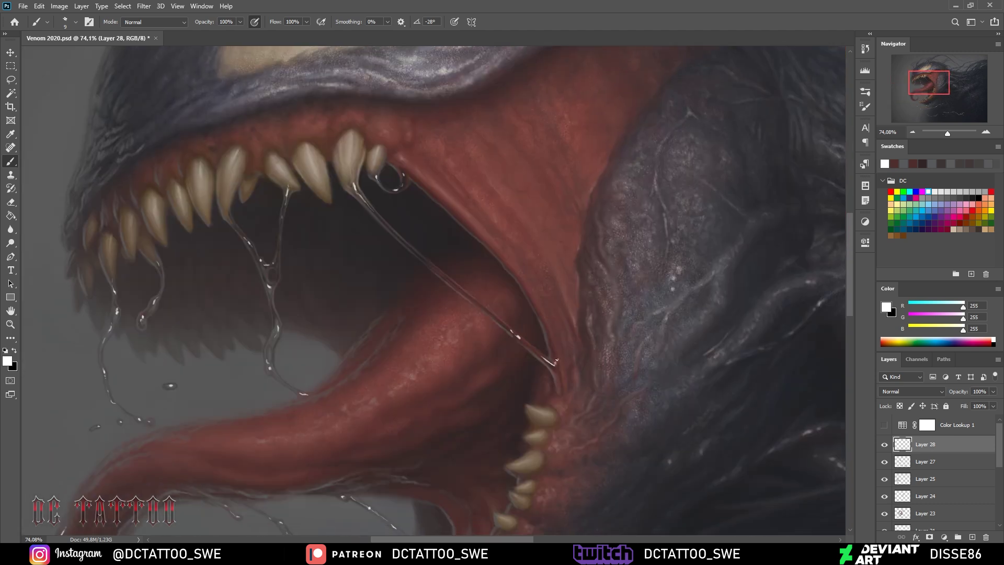
pyautogui.moveTo(947, 133); pyautogui.dragTo(944, 133)
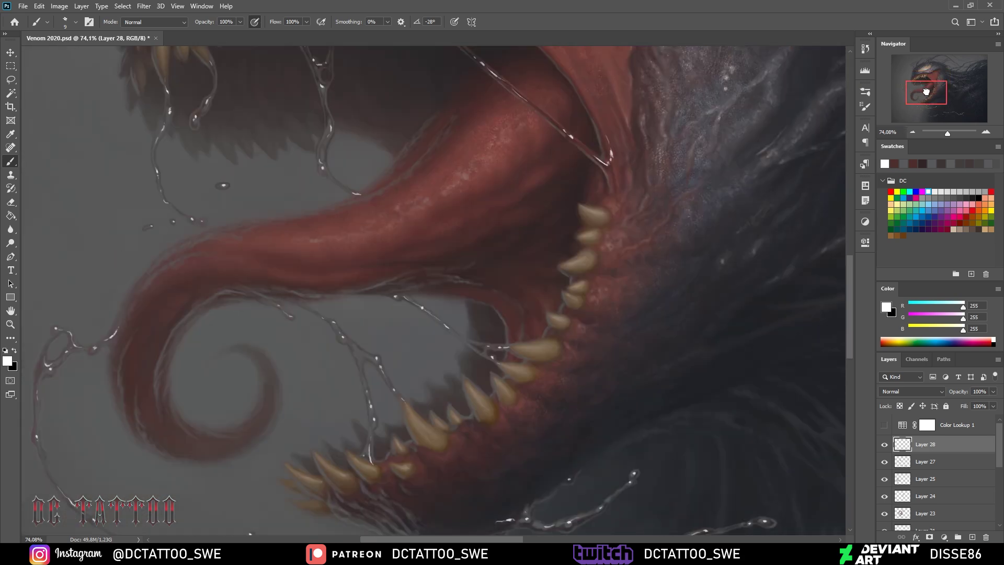
pyautogui.scroll(5, 340, 282)
pyautogui.moveTo(601, 231)
pyautogui.mouseDown()
pyautogui.moveTo(550, 288)
pyautogui.moveTo(447, 348)
pyautogui.mouseUp()
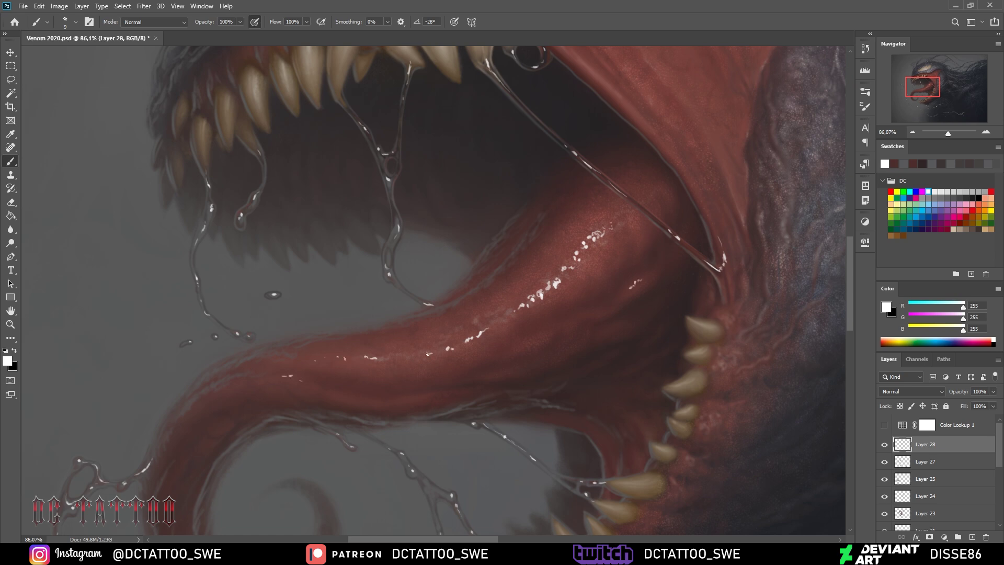
# Brush white highlights along two upper teeth and the gum edge
pyautogui.moveTo(947, 133); pyautogui.dragTo(947, 133)
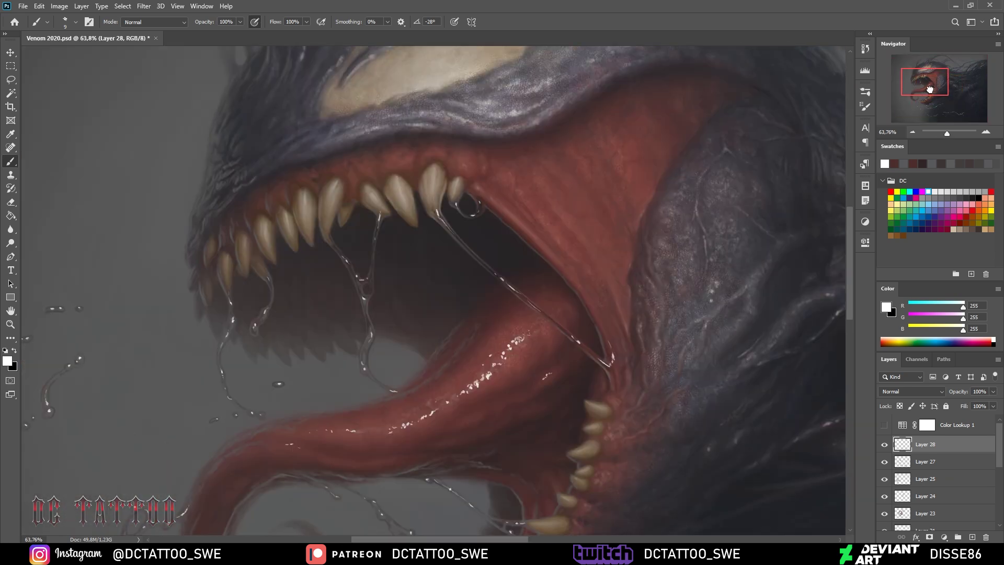
pyautogui.moveTo(316, 216)
pyautogui.mouseDown()
pyautogui.moveTo(312, 230)
pyautogui.moveTo(289, 230)
pyautogui.mouseUp()
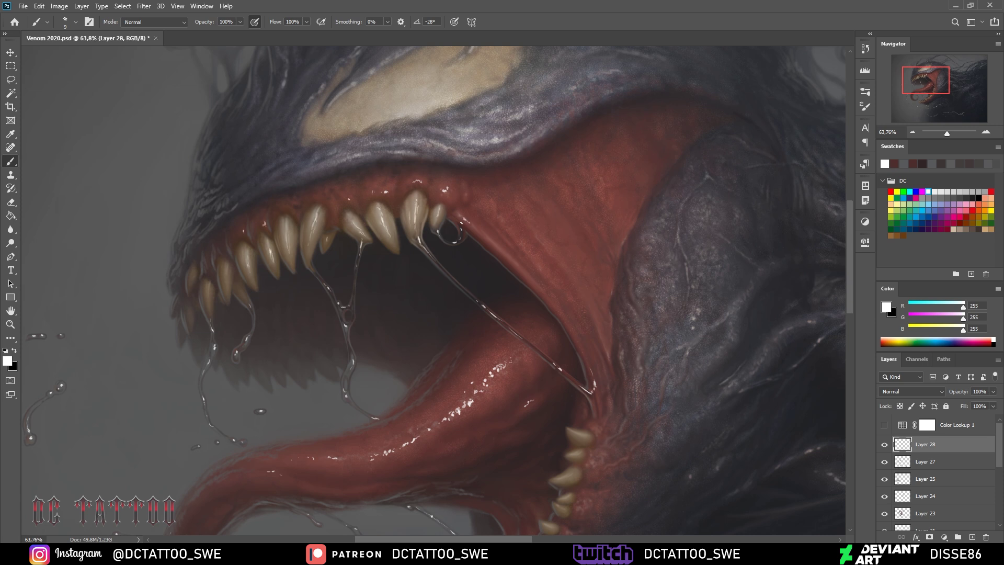
pyautogui.moveTo(462, 224)
pyautogui.mouseDown()
pyautogui.moveTo(510, 256)
pyautogui.moveTo(549, 244)
pyautogui.mouseUp()
pyautogui.moveTo(604, 386); pyautogui.dragTo(608, 389)
pyautogui.moveTo(925, 80); pyautogui.dragTo(927, 92)
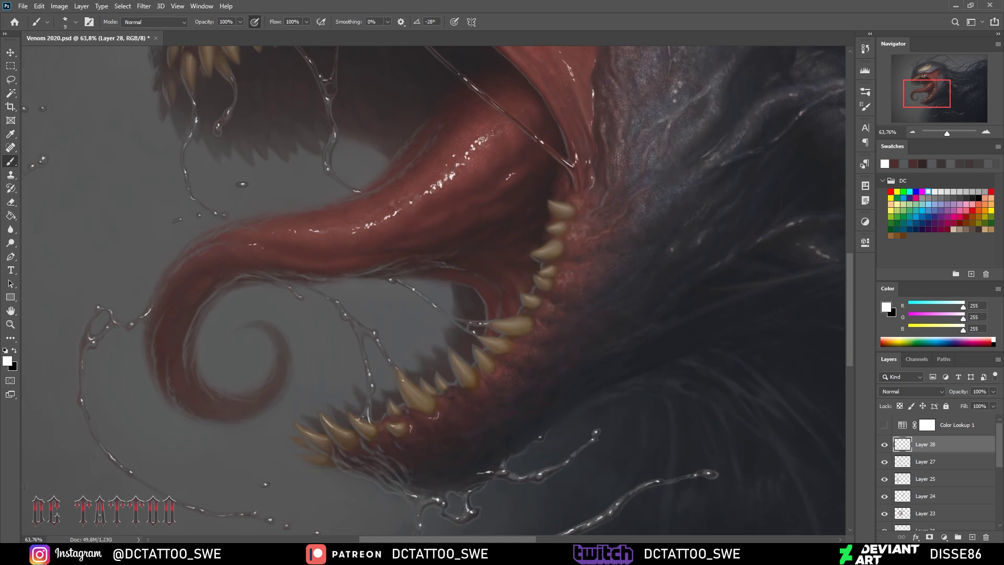
pyautogui.press('e')
pyautogui.press('b')
# Erase excess glints inside the mouth, alternating Eraser and Brush at sizes 15 and 25
pyautogui.press('e')
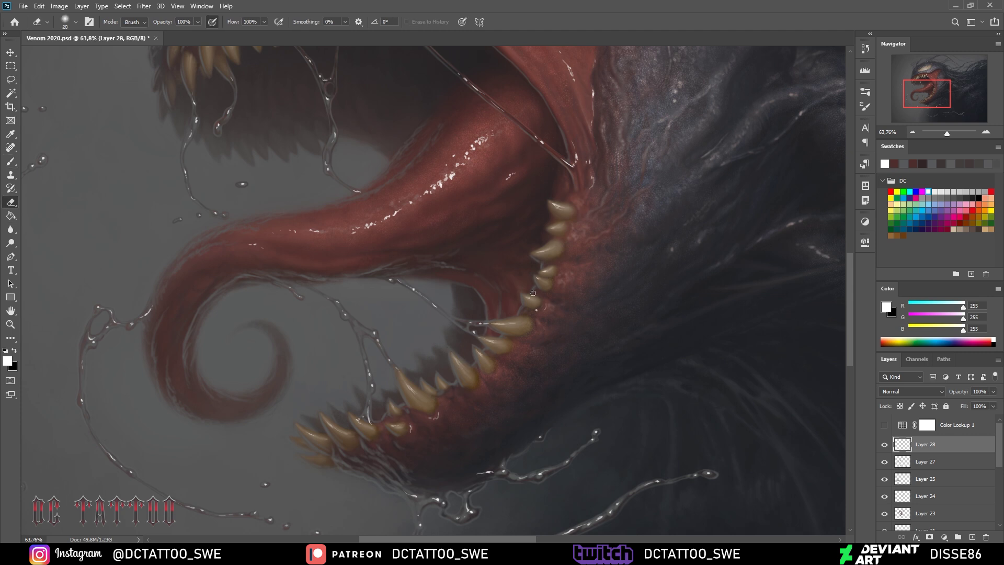
pyautogui.press('[')
pyautogui.press('[')
pyautogui.scroll(3, 535, 253)
pyautogui.scroll(2, 590, 335)
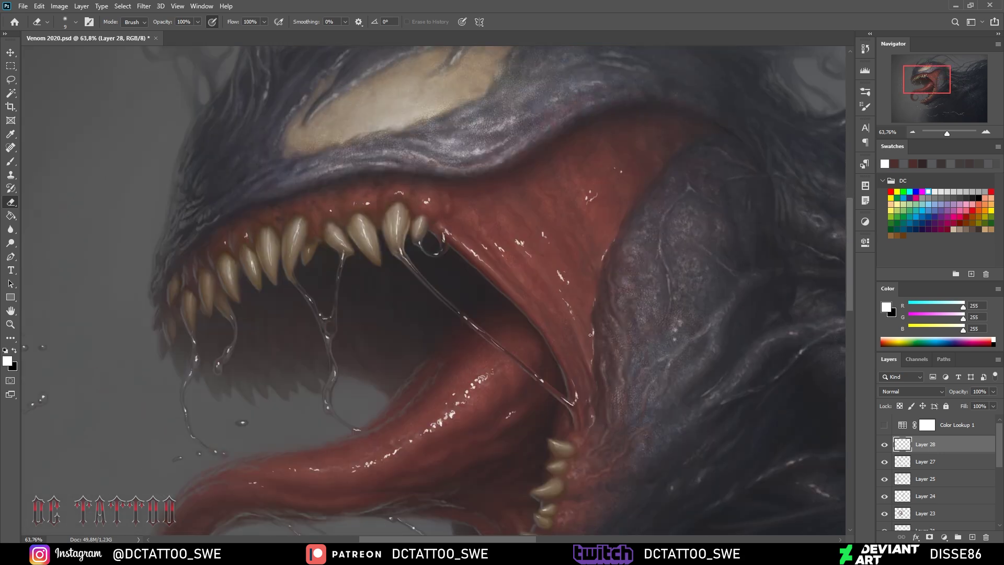
pyautogui.press(']')
pyautogui.press(']')
pyautogui.press(']')
pyautogui.press('[')
pyautogui.press('b')
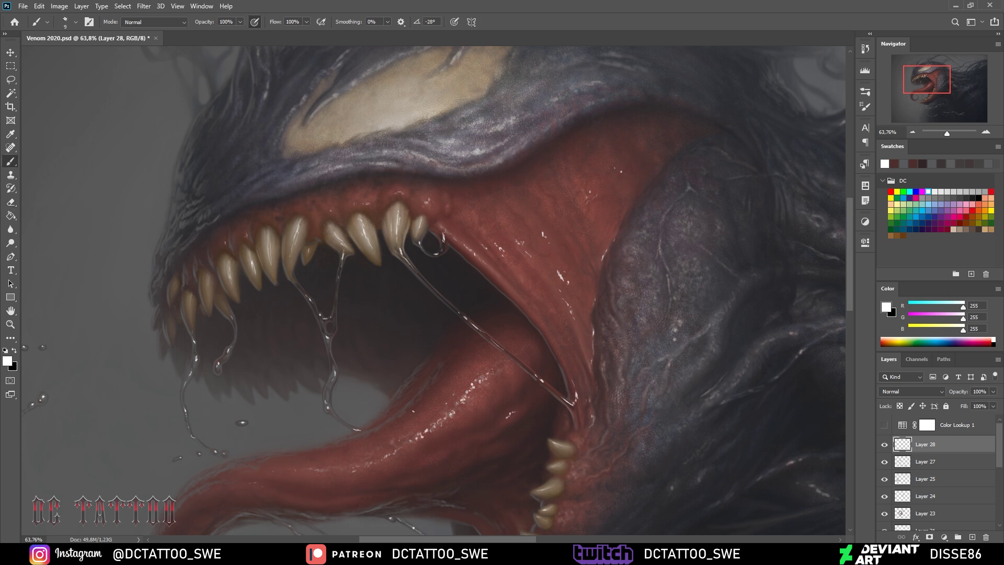
pyautogui.press('e')
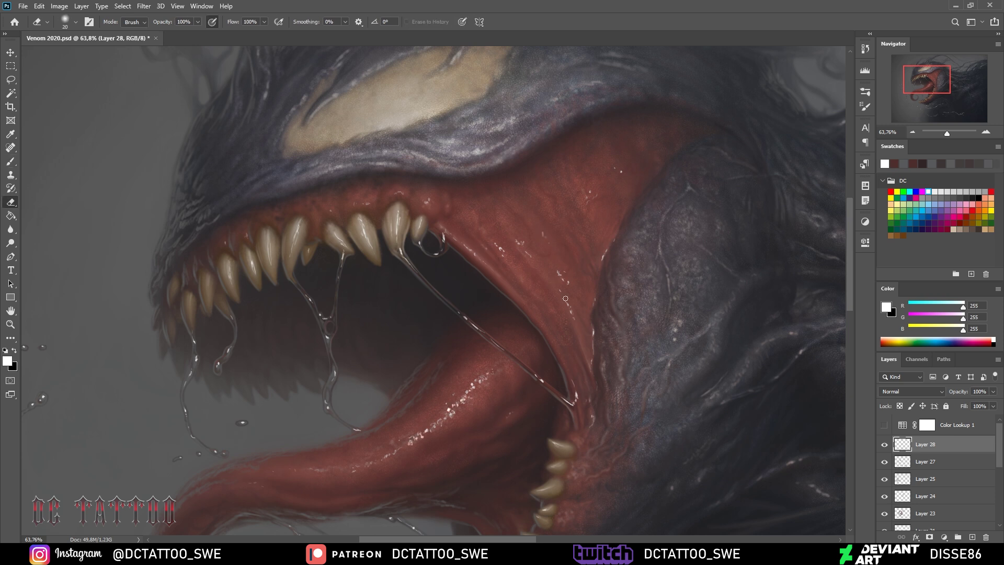
pyautogui.press('[')
pyautogui.press('[')
pyautogui.press('b')
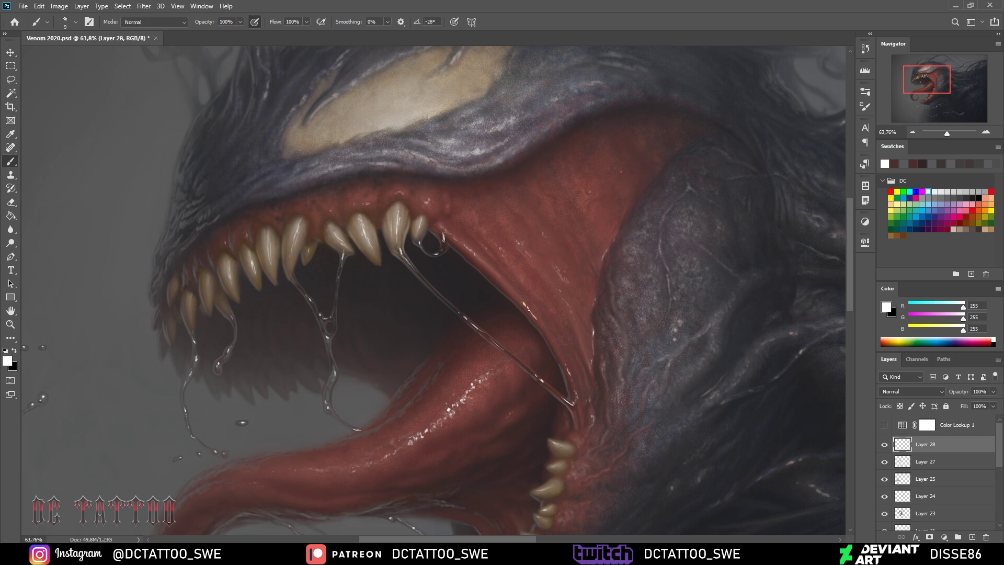
pyautogui.press('e')
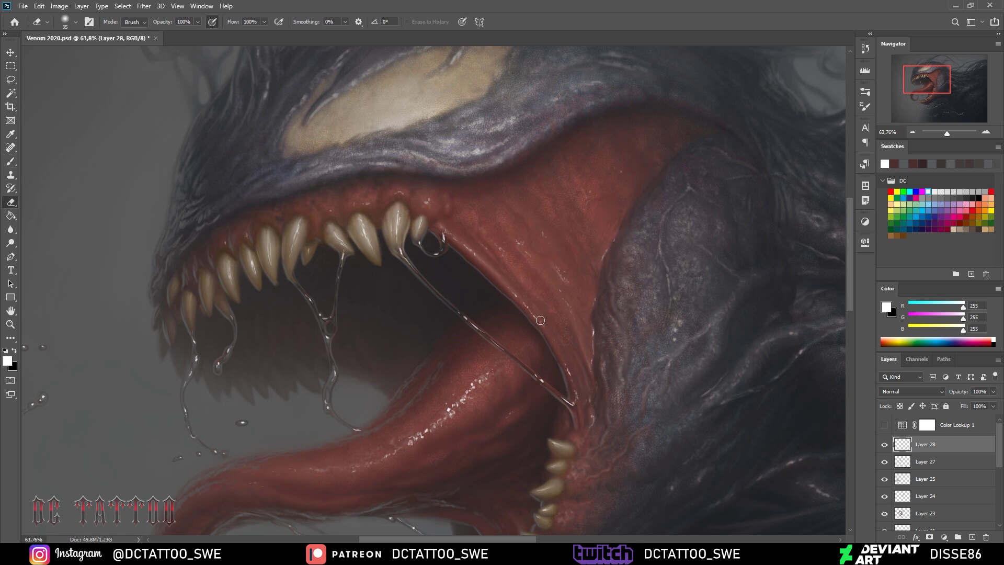
pyautogui.press('b')
pyautogui.press('e')
pyautogui.press('b')
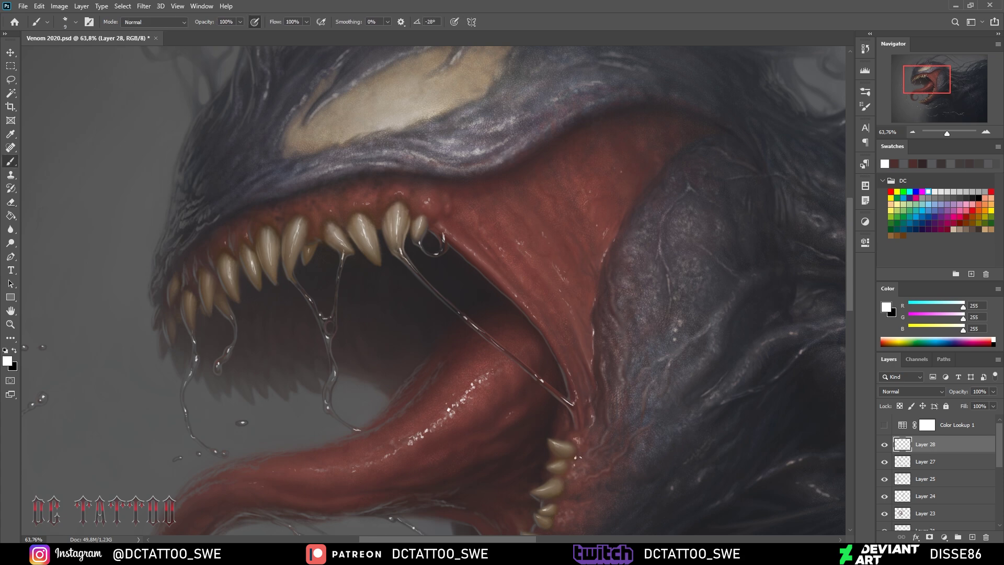
pyautogui.scroll(-5, 578, 457)
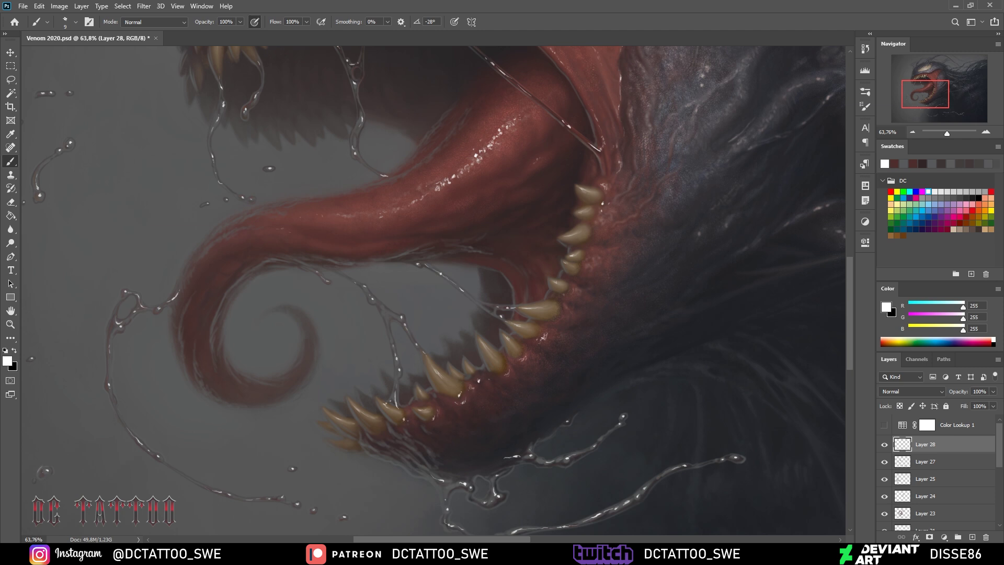
pyautogui.press('e')
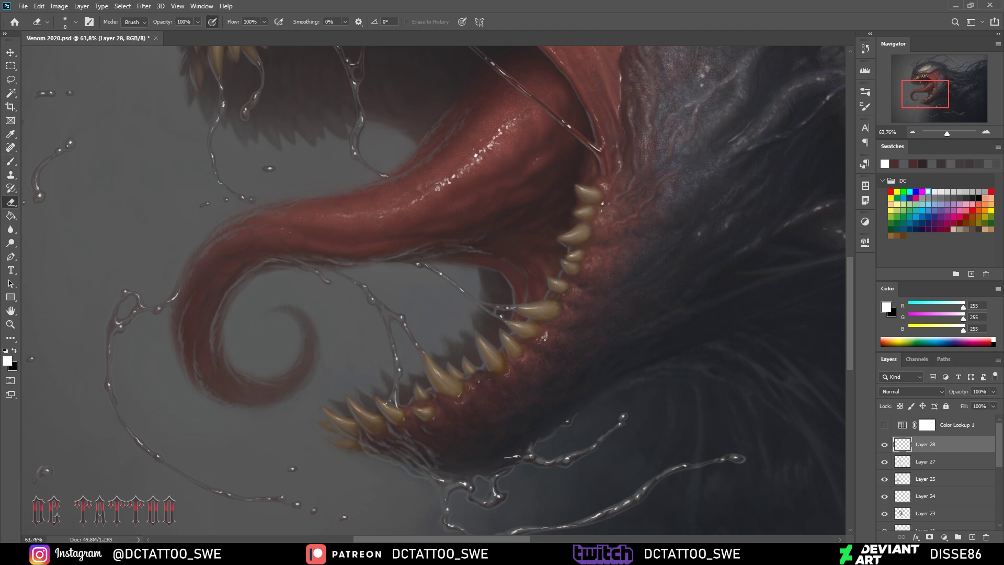
pyautogui.press('b')
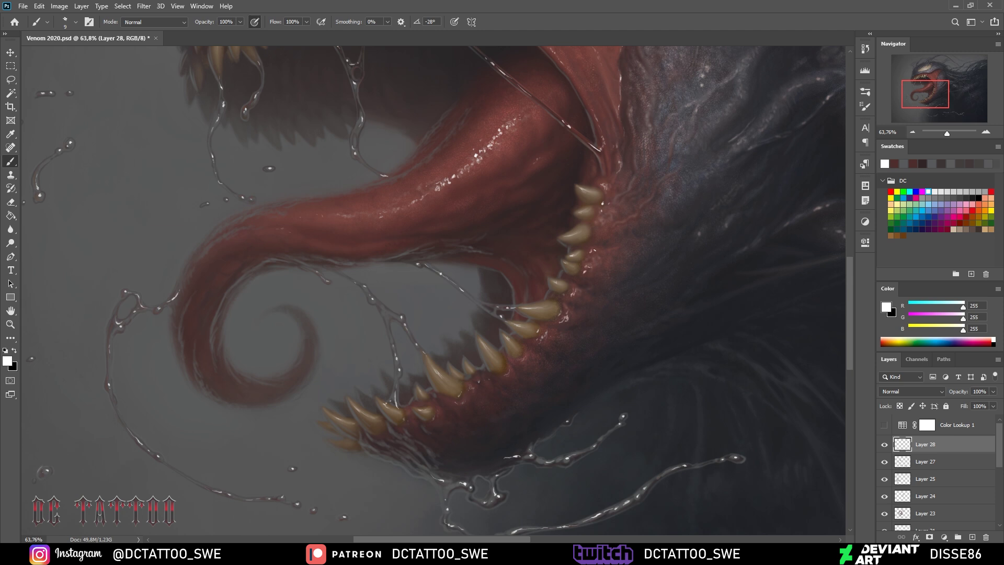
pyautogui.press('e')
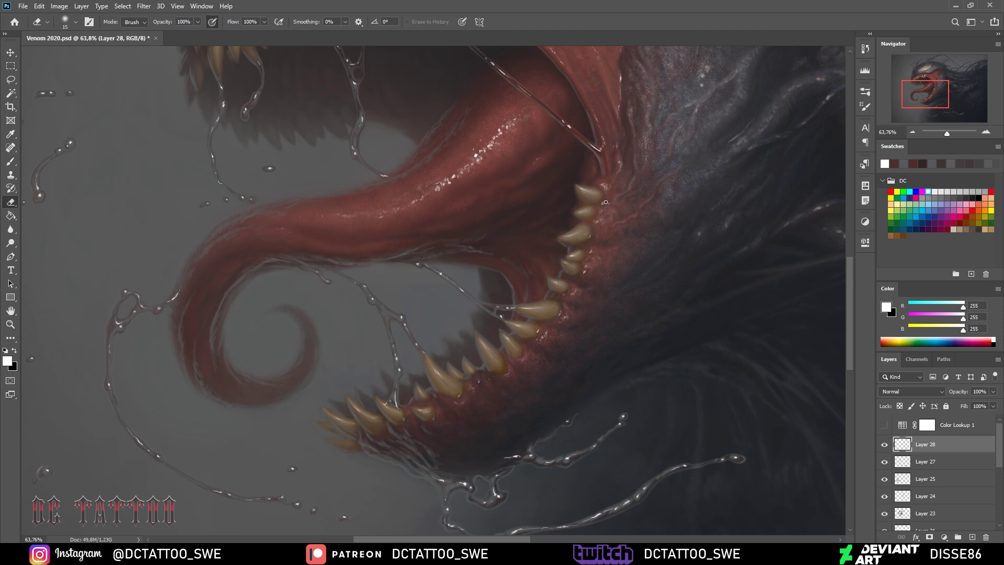
pyautogui.press('b')
pyautogui.press('e')
pyautogui.press('b')
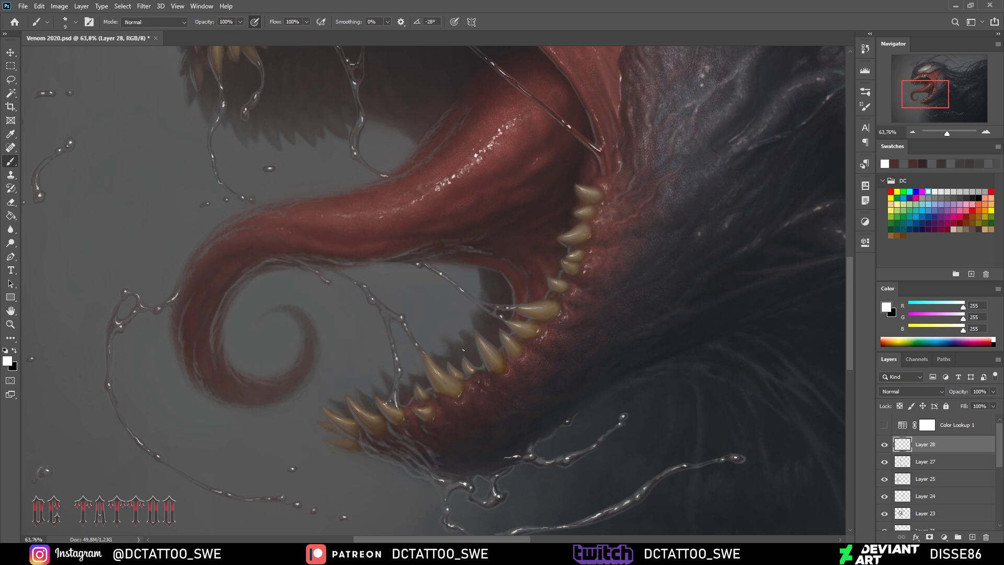
# Paint short white highlights along the tongue
pyautogui.moveTo(458, 205); pyautogui.dragTo(471, 201)
pyautogui.moveTo(500, 183); pyautogui.dragTo(511, 180)
pyautogui.moveTo(332, 219); pyautogui.dragTo(395, 208)
pyautogui.moveTo(430, 193); pyautogui.dragTo(483, 157)
pyautogui.moveTo(923, 92); pyautogui.dragTo(934, 81)
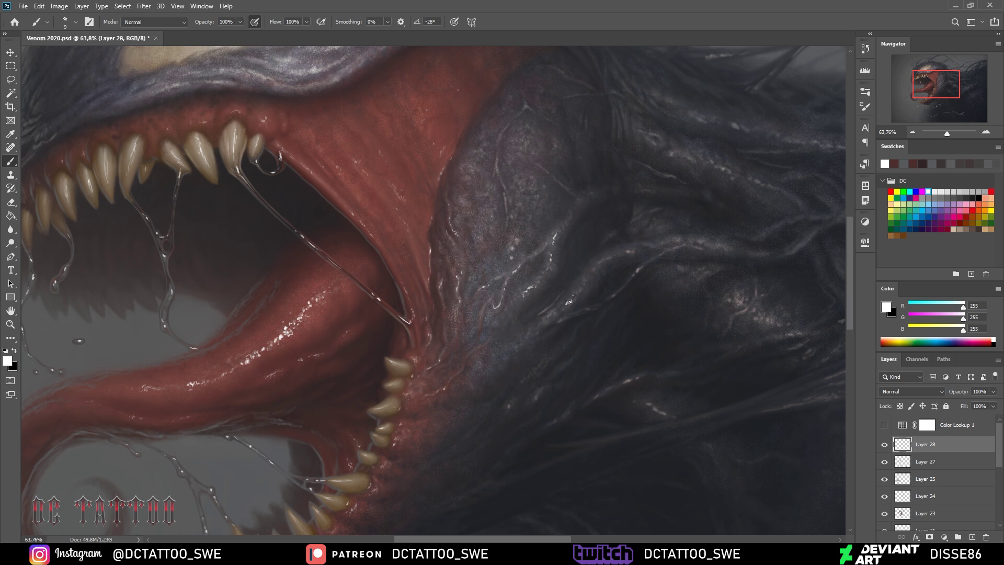
# Dab small white glints onto the dark veined skin beside the mouth
pyautogui.press('e')
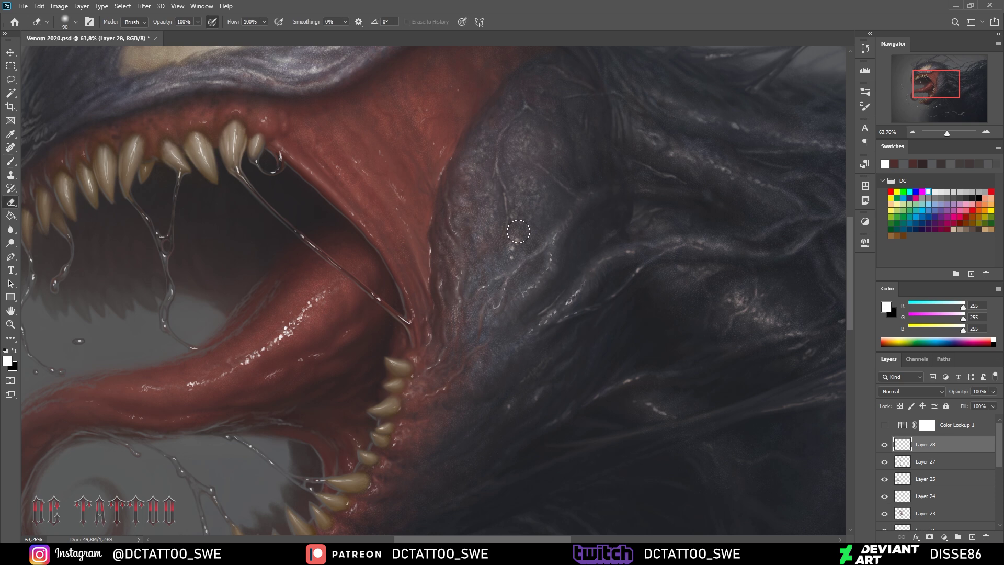
pyautogui.press('b')
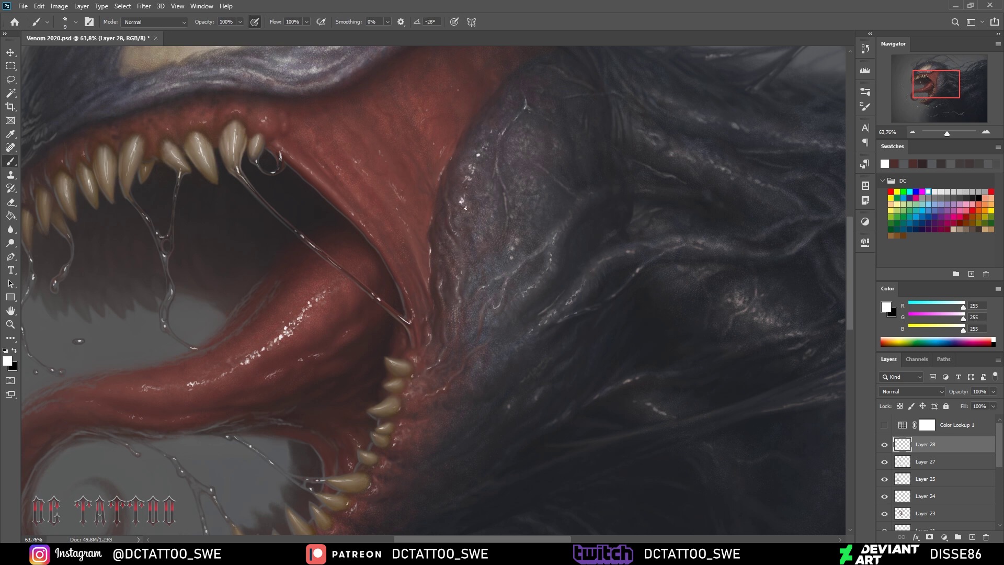
pyautogui.moveTo(463, 218); pyautogui.dragTo(462, 256)
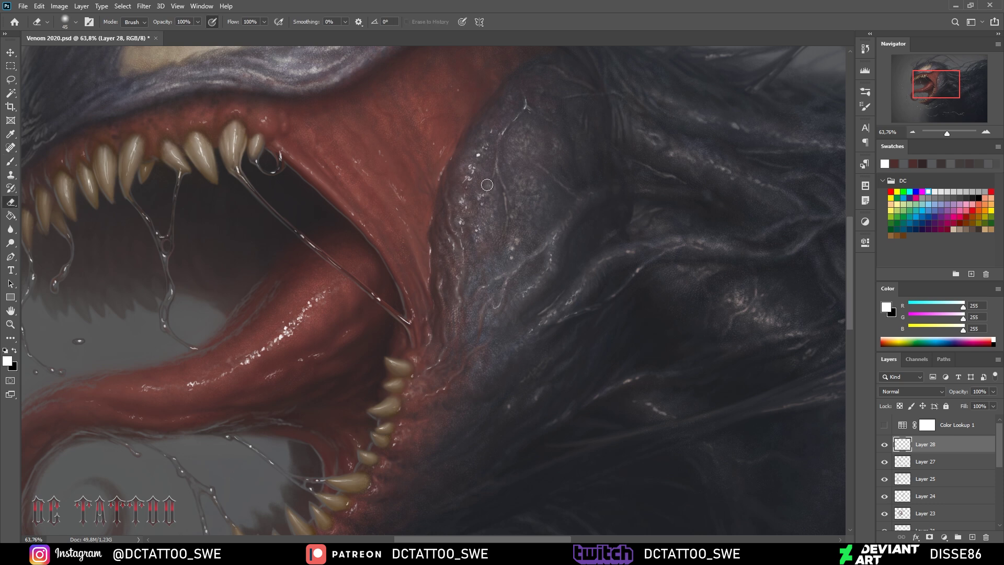
pyautogui.click(489, 218)
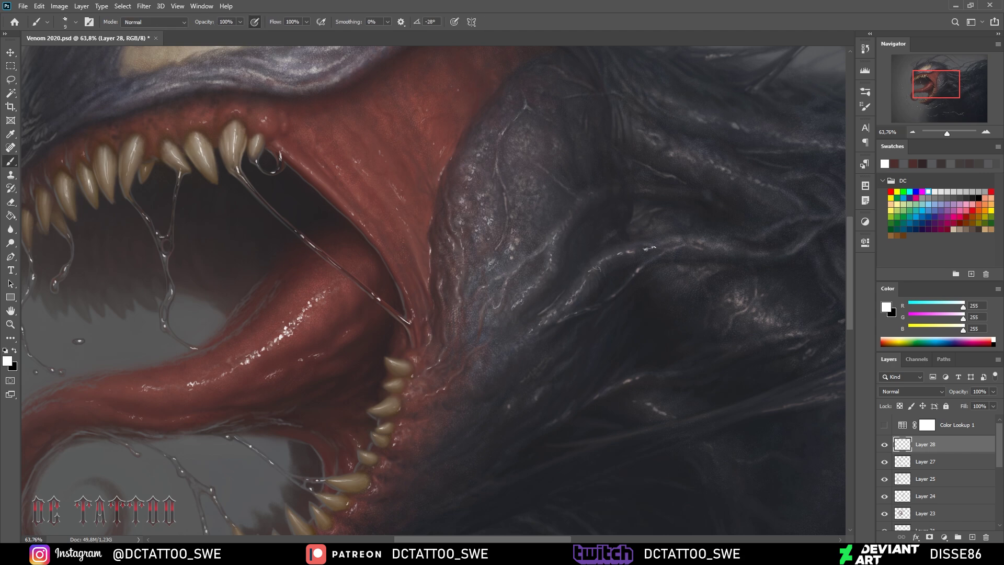
pyautogui.moveTo(914, 91); pyautogui.dragTo(909, 79)
# Dab small white wet highlights on Venom's eye
pyautogui.click(320, 245)
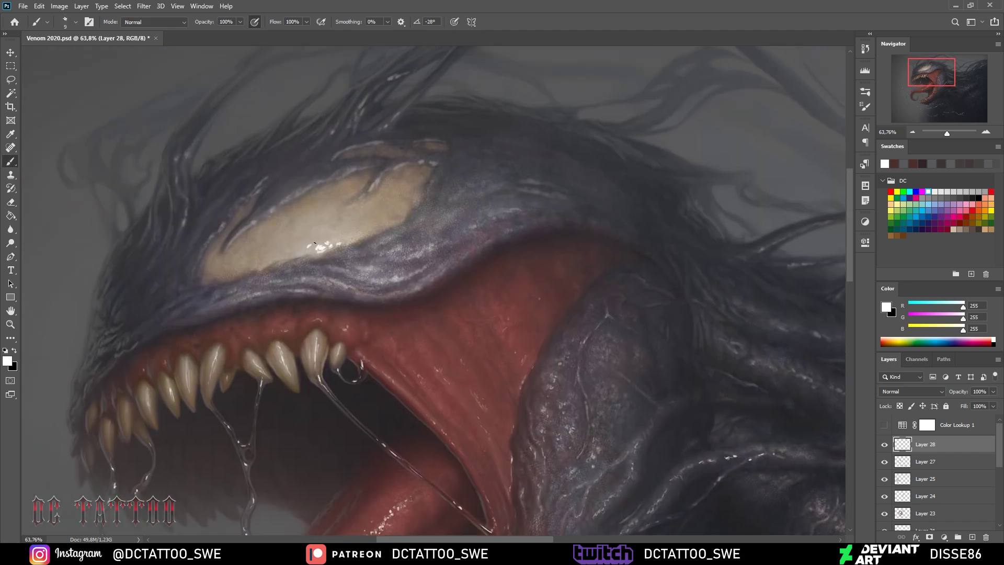
pyautogui.moveTo(266, 214); pyautogui.dragTo(275, 210)
pyautogui.moveTo(283, 198); pyautogui.dragTo(357, 169)
pyautogui.press('i')
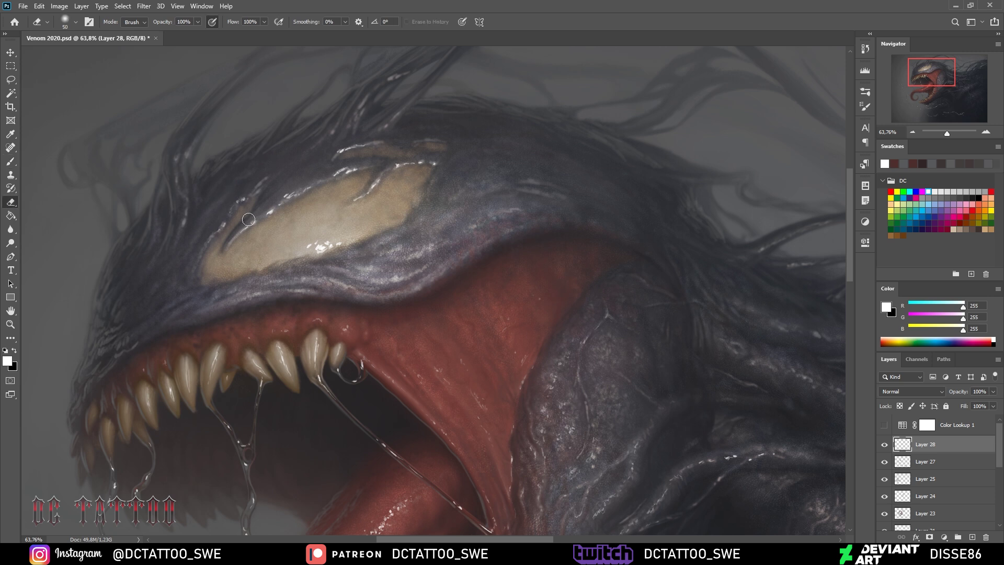
pyautogui.press('b')
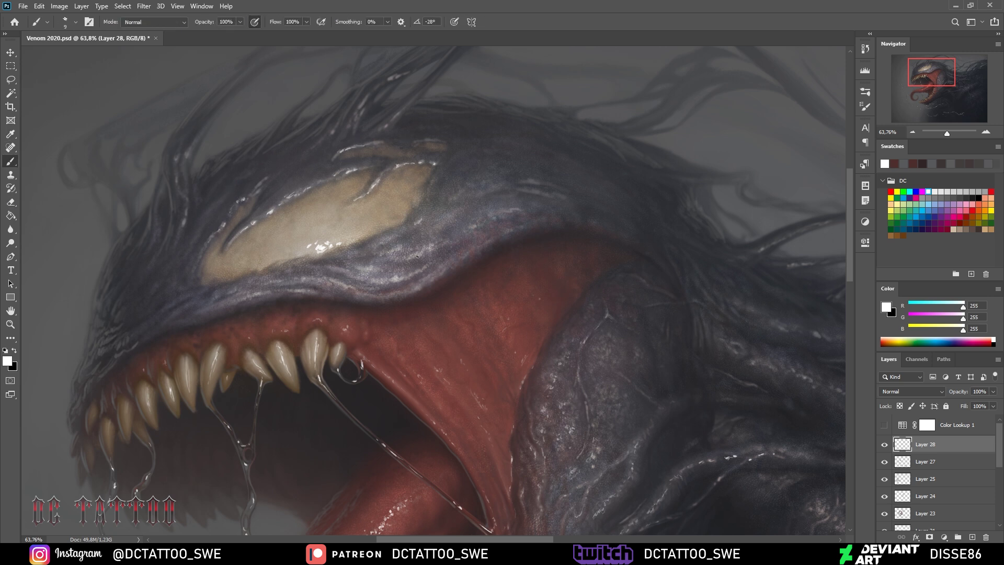
pyautogui.press(']')
pyautogui.press(']')
# Paint white slimy highlights along Venom's upper lip edge
pyautogui.moveTo(385, 268)
pyautogui.mouseDown()
pyautogui.moveTo(340, 253)
pyautogui.moveTo(322, 269)
pyautogui.moveTo(324, 280)
pyautogui.mouseUp()
pyautogui.moveTo(366, 299)
pyautogui.mouseDown()
pyautogui.moveTo(419, 288)
pyautogui.moveTo(477, 250)
pyautogui.moveTo(346, 294)
pyautogui.mouseUp()
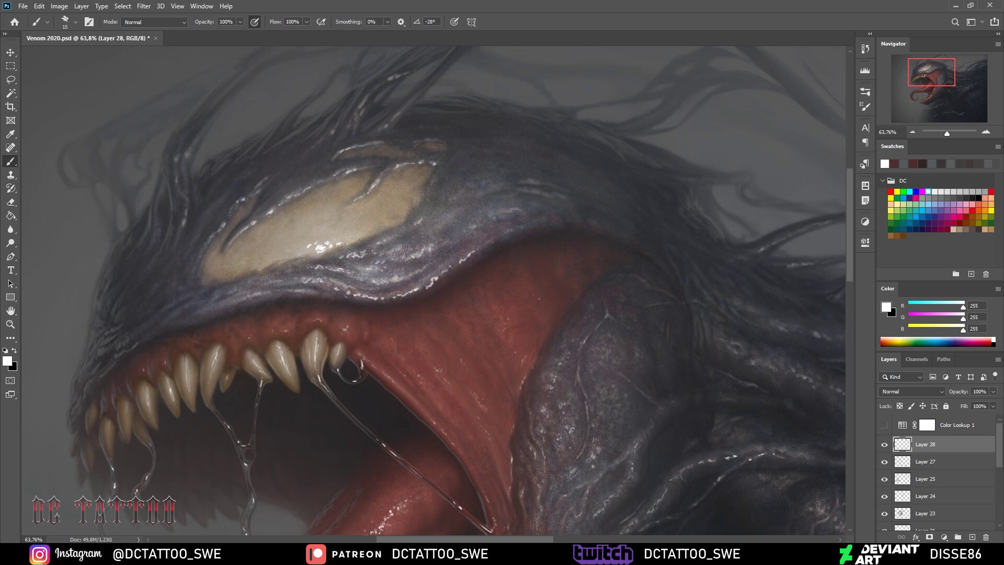
pyautogui.press('e')
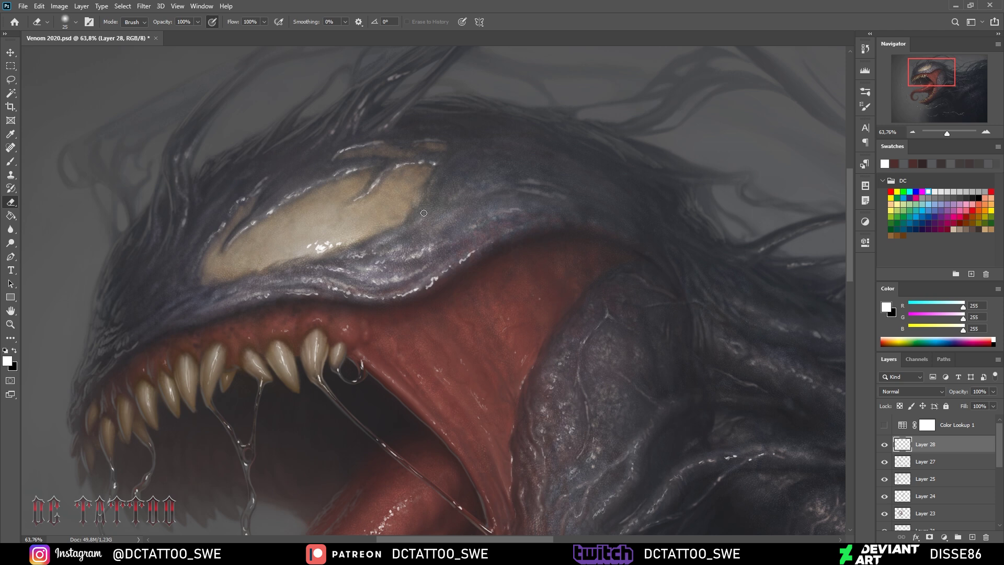
pyautogui.press('b')
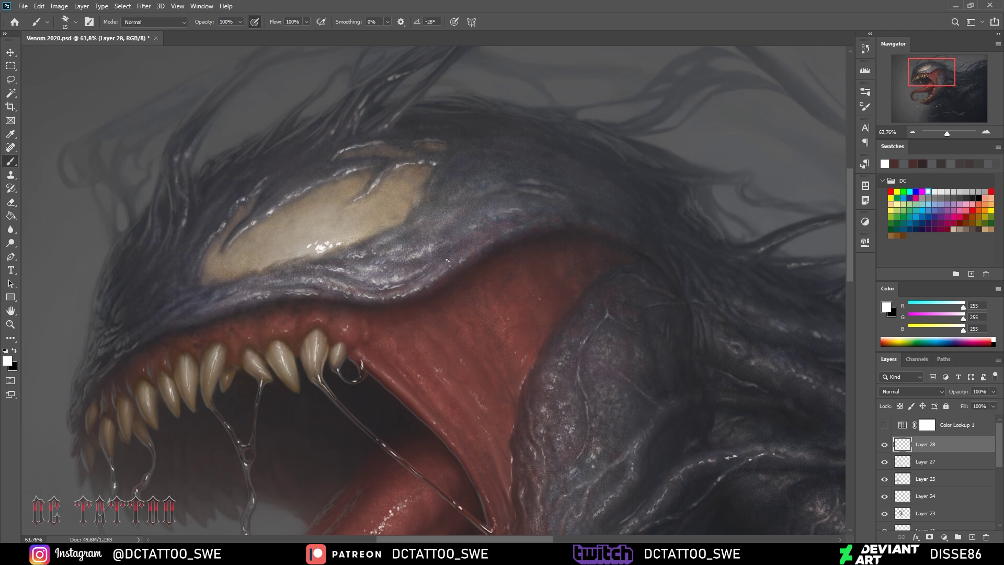
pyautogui.moveTo(378, 282); pyautogui.dragTo(364, 281)
pyautogui.moveTo(384, 275)
pyautogui.mouseDown()
pyautogui.moveTo(358, 268)
pyautogui.moveTo(394, 270)
pyautogui.mouseUp()
pyautogui.moveTo(413, 258); pyautogui.dragTo(397, 264)
pyautogui.moveTo(378, 243); pyautogui.dragTo(393, 238)
# Add white highlights on a hair strand, the upper lip edge and the tongue near the gum
pyautogui.moveTo(393, 118); pyautogui.dragTo(405, 106)
pyautogui.press(']')
pyautogui.moveTo(206, 313)
pyautogui.mouseDown()
pyautogui.moveTo(219, 309)
pyautogui.moveTo(227, 333)
pyautogui.mouseUp()
pyautogui.press('[')
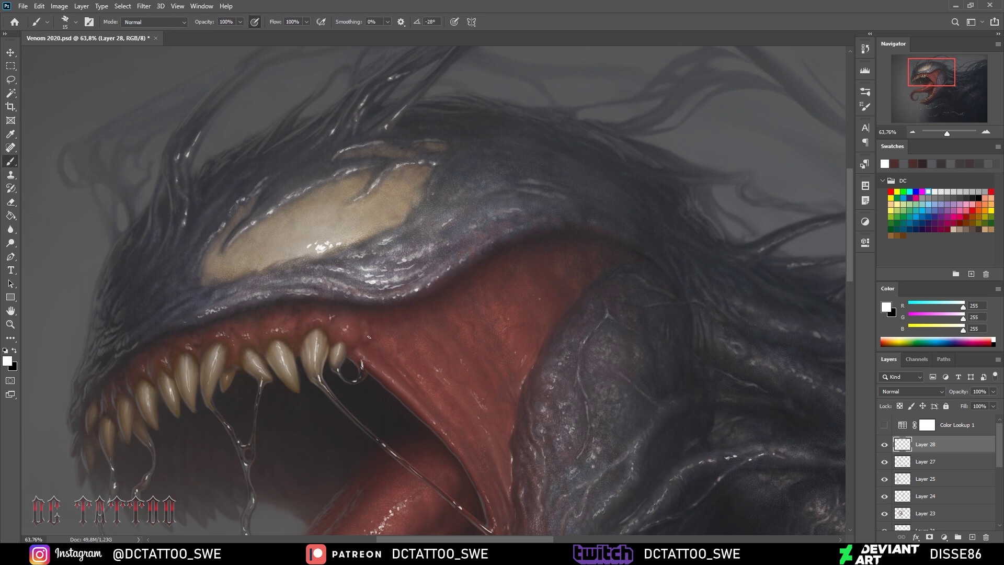
pyautogui.moveTo(429, 371); pyautogui.dragTo(414, 339)
# Erase the overly bright tongue streak and add highlight specks along the lip edge
pyautogui.press('e')
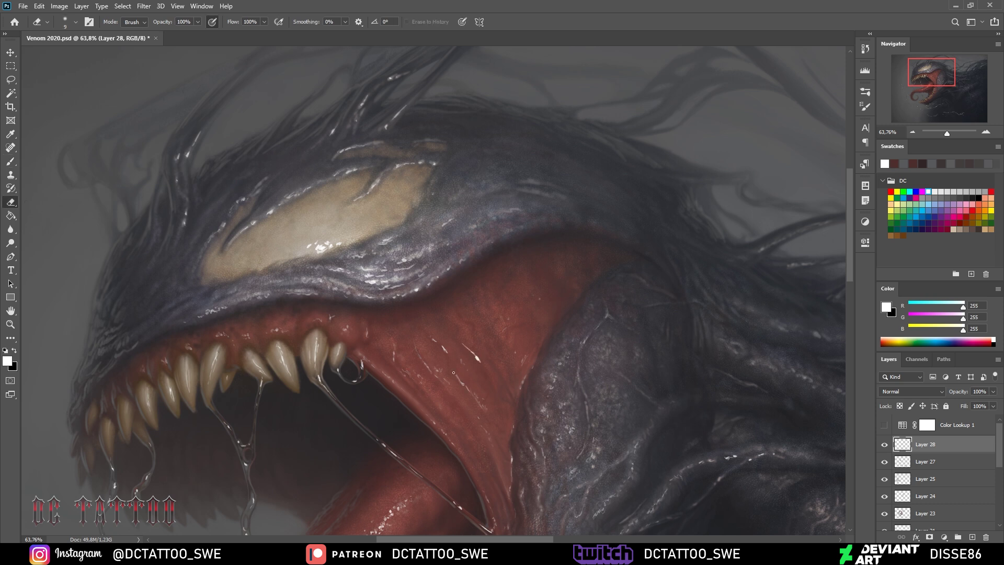
pyautogui.moveTo(466, 346); pyautogui.dragTo(475, 354)
pyautogui.press('b')
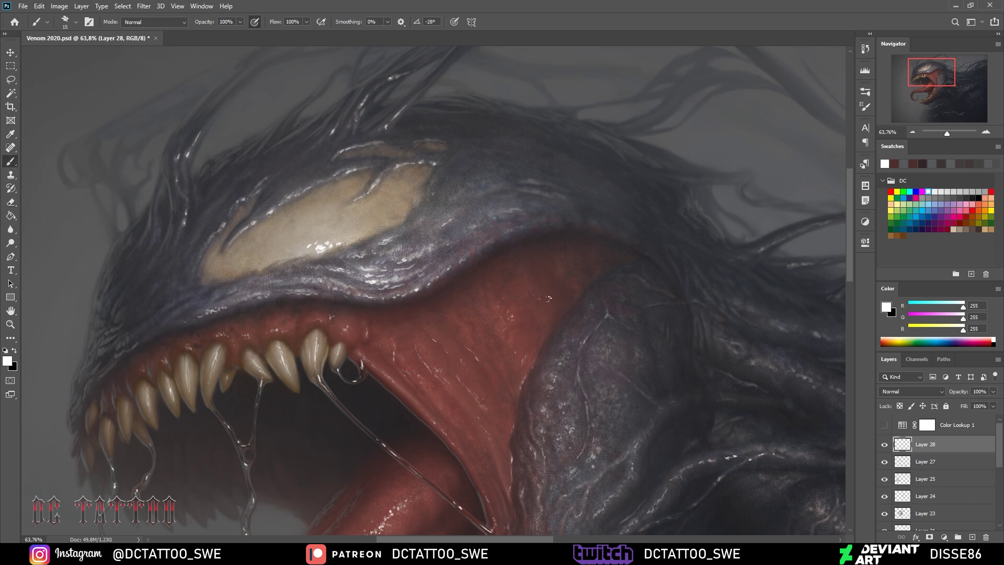
pyautogui.moveTo(589, 312); pyautogui.dragTo(562, 333)
pyautogui.moveTo(758, 314)
pyautogui.mouseDown()
pyautogui.moveTo(347, 280)
pyautogui.moveTo(419, 307)
pyautogui.mouseUp()
# Dab white highlight specks onto the dark tendrils right of the head
pyautogui.press('e')
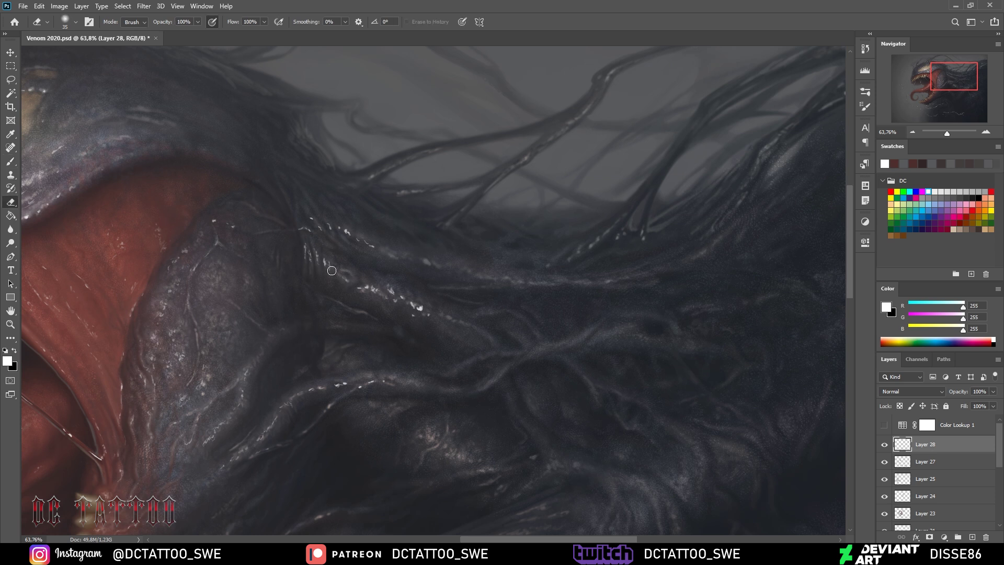
pyautogui.press('b')
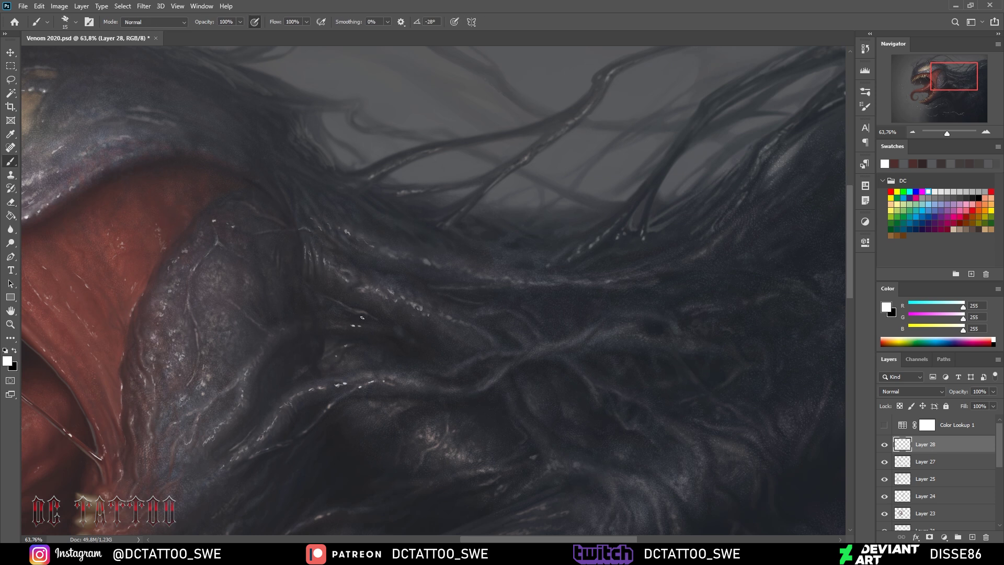
pyautogui.moveTo(388, 411); pyautogui.dragTo(400, 408)
pyautogui.click(389, 411)
pyautogui.click(423, 433)
pyautogui.click(445, 446)
pyautogui.press('e')
pyautogui.moveTo(432, 443); pyautogui.dragTo(455, 442)
pyautogui.press('b')
pyautogui.moveTo(466, 340); pyautogui.dragTo(474, 343)
pyautogui.click(414, 382)
# Paint white glossy dots, squiggles and strokes on the lower dark body
pyautogui.moveTo(529, 399); pyautogui.dragTo(534, 409)
pyautogui.press('e')
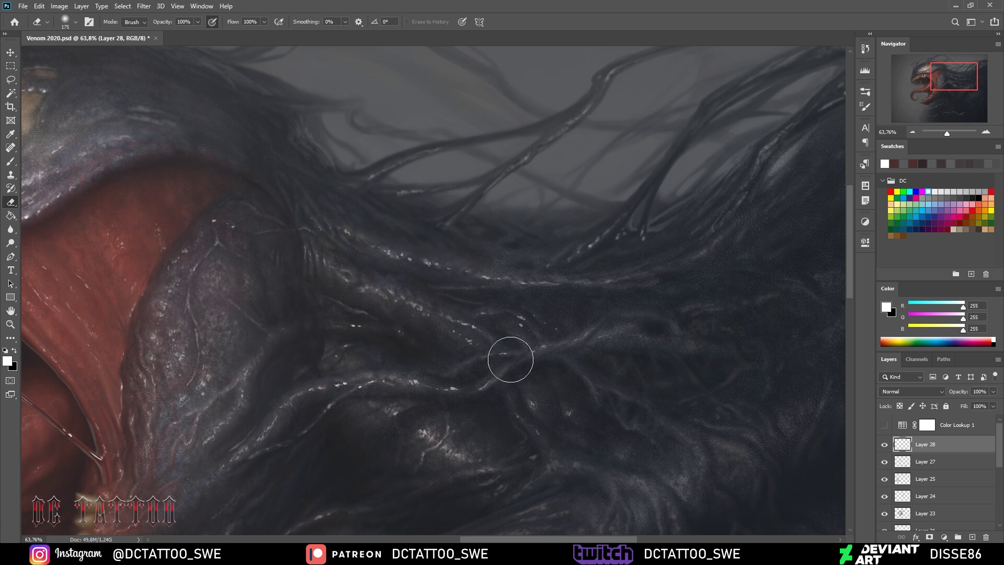
pyautogui.press('b')
pyautogui.moveTo(643, 483)
pyautogui.mouseDown()
pyautogui.moveTo(512, 249)
pyautogui.moveTo(512, 269)
pyautogui.moveTo(478, 283)
pyautogui.mouseUp()
pyautogui.click(449, 228)
pyautogui.moveTo(489, 291)
pyautogui.mouseDown()
pyautogui.moveTo(492, 283)
pyautogui.moveTo(468, 279)
pyautogui.mouseUp()
pyautogui.moveTo(459, 296); pyautogui.dragTo(458, 302)
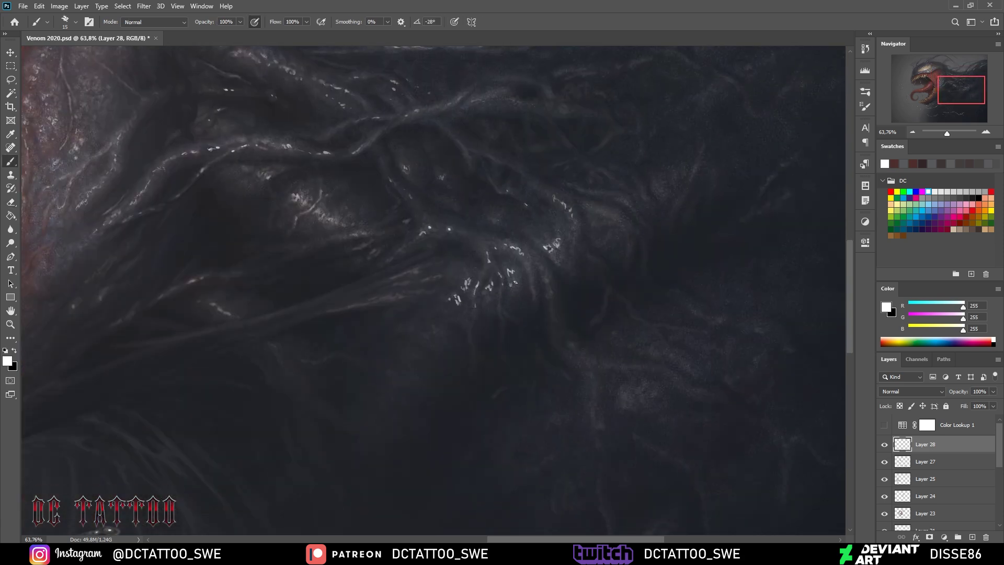
pyautogui.moveTo(510, 277)
pyautogui.mouseDown()
pyautogui.moveTo(513, 269)
pyautogui.moveTo(549, 285)
pyautogui.mouseUp()
pyautogui.moveTo(560, 343); pyautogui.dragTo(578, 358)
pyautogui.moveTo(570, 230)
pyautogui.mouseDown()
pyautogui.moveTo(576, 249)
pyautogui.moveTo(550, 249)
pyautogui.mouseUp()
# Erase the excess new white marks on the body
pyautogui.press('e')
pyautogui.moveTo(560, 344); pyautogui.dragTo(570, 353)
pyautogui.press(']')
pyautogui.moveTo(469, 272); pyautogui.dragTo(474, 288)
pyautogui.moveTo(502, 269); pyautogui.dragTo(506, 272)
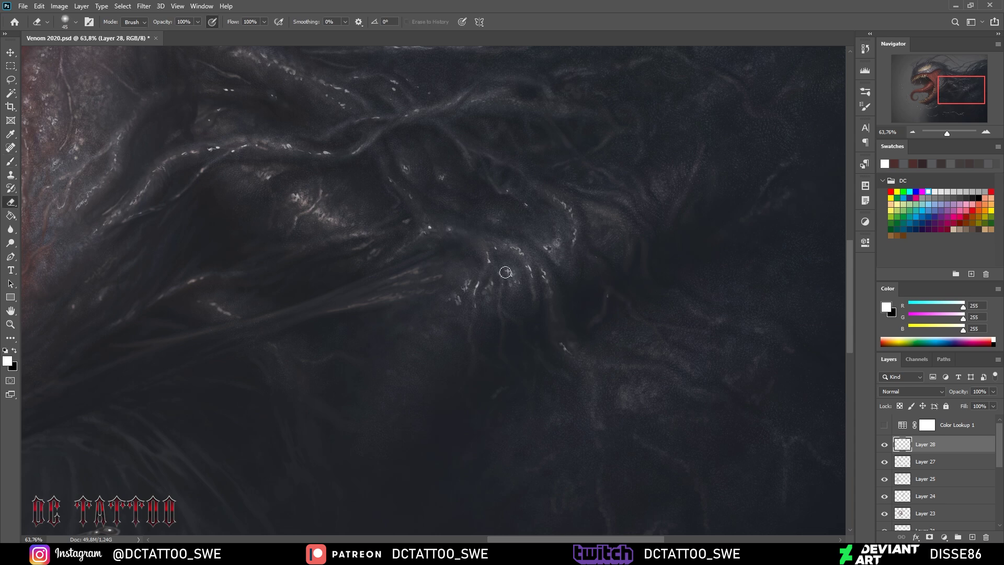
pyautogui.press('b')
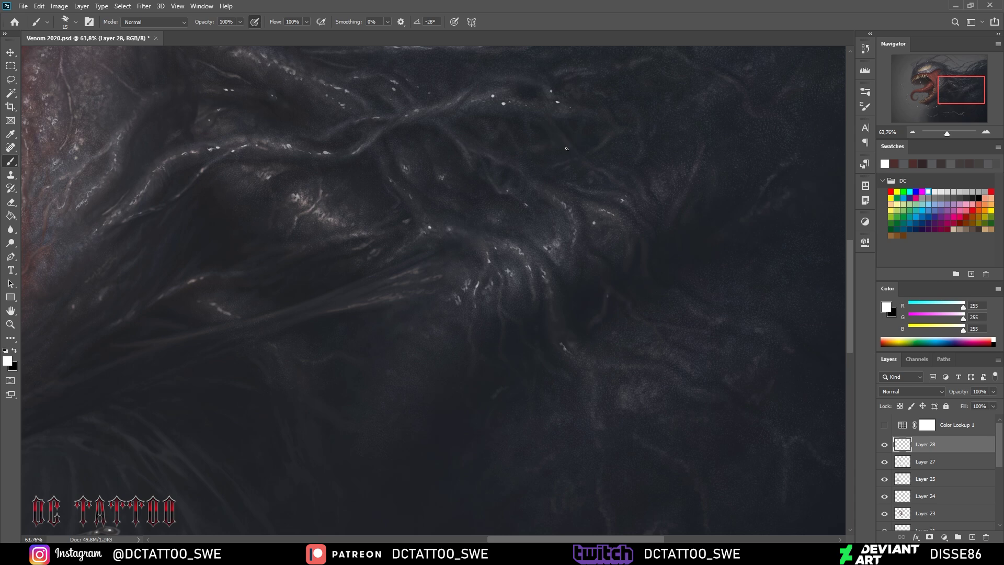
# Paint small white highlights and streaks along the tendrils
pyautogui.moveTo(287, 375); pyautogui.dragTo(292, 382)
pyautogui.moveTo(392, 378); pyautogui.dragTo(401, 382)
pyautogui.moveTo(422, 337); pyautogui.dragTo(440, 325)
pyautogui.moveTo(397, 380); pyautogui.dragTo(391, 394)
pyautogui.moveTo(412, 350); pyautogui.dragTo(415, 357)
pyautogui.moveTo(437, 317); pyautogui.dragTo(446, 314)
pyautogui.moveTo(386, 296); pyautogui.dragTo(370, 301)
pyautogui.moveTo(407, 265); pyautogui.dragTo(377, 276)
pyautogui.moveTo(449, 267)
pyautogui.mouseDown()
pyautogui.moveTo(372, 298)
pyautogui.moveTo(399, 264)
pyautogui.moveTo(429, 276)
pyautogui.moveTo(388, 300)
pyautogui.mouseUp()
# Fade the fresh white streaks back with a larger eraser, then fit the image on screen
pyautogui.press('e')
pyautogui.press(']')
pyautogui.press(']')
pyautogui.moveTo(430, 327); pyautogui.dragTo(418, 344)
pyautogui.moveTo(442, 320); pyautogui.dragTo(383, 416)
pyautogui.press('[')
pyautogui.press('[')
pyautogui.press('[')
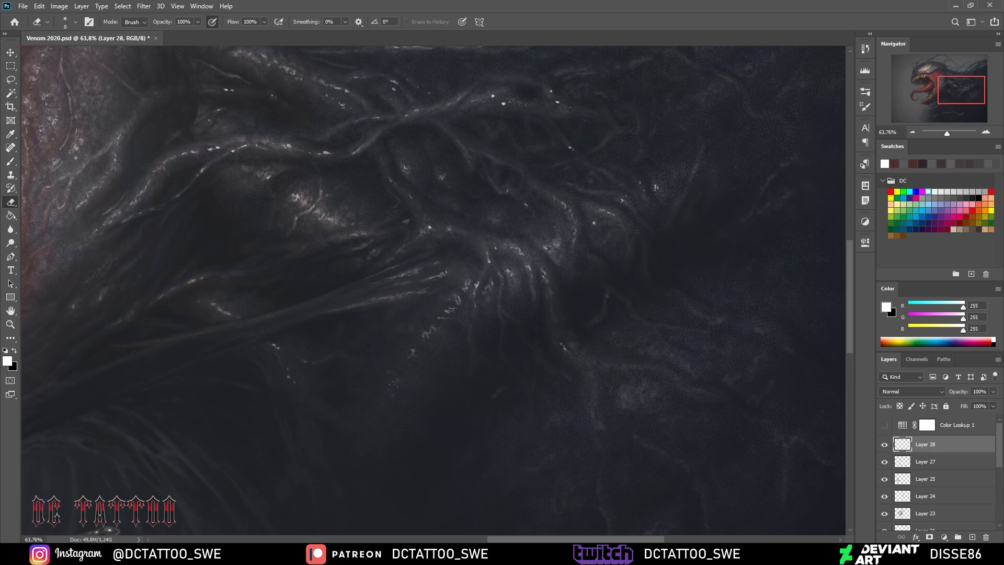
pyautogui.hotkey('ctrl', '0')
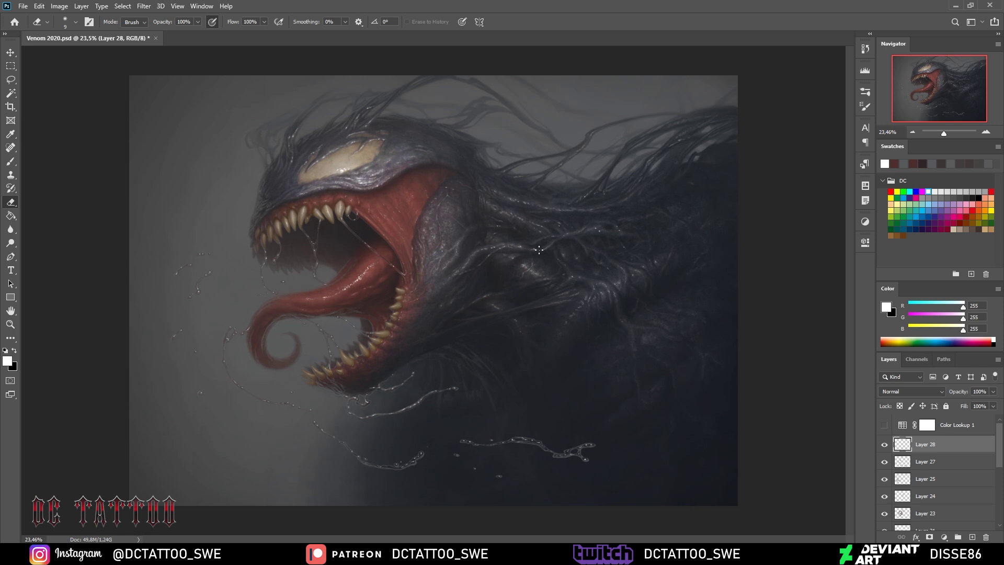
# Preview the Color Lookup 1 grade, then zoom to about 86% on the drool strands
pyautogui.click(884, 425)
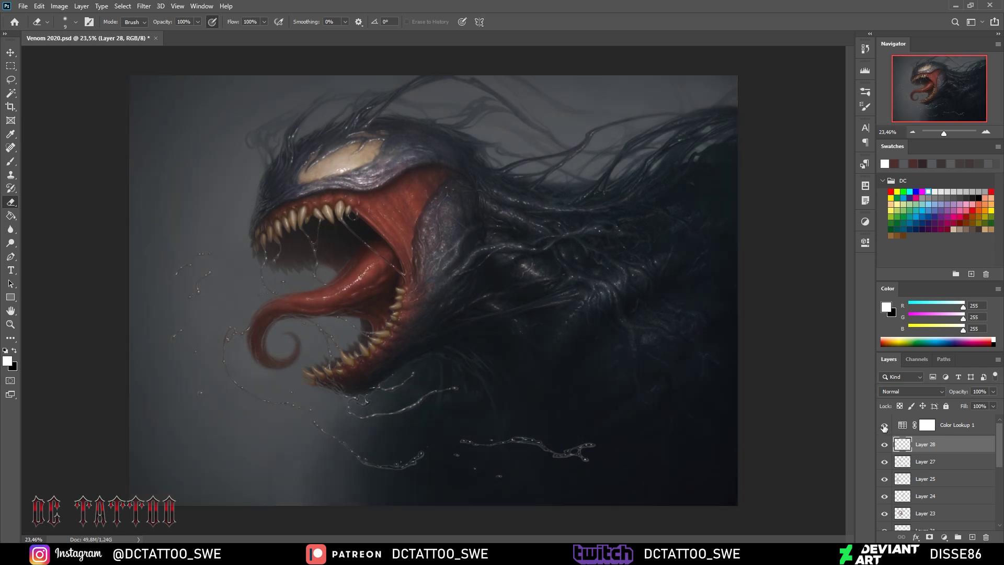
pyautogui.click(885, 425)
pyautogui.moveTo(945, 133); pyautogui.dragTo(950, 133)
pyautogui.click(953, 112)
pyautogui.press('b')
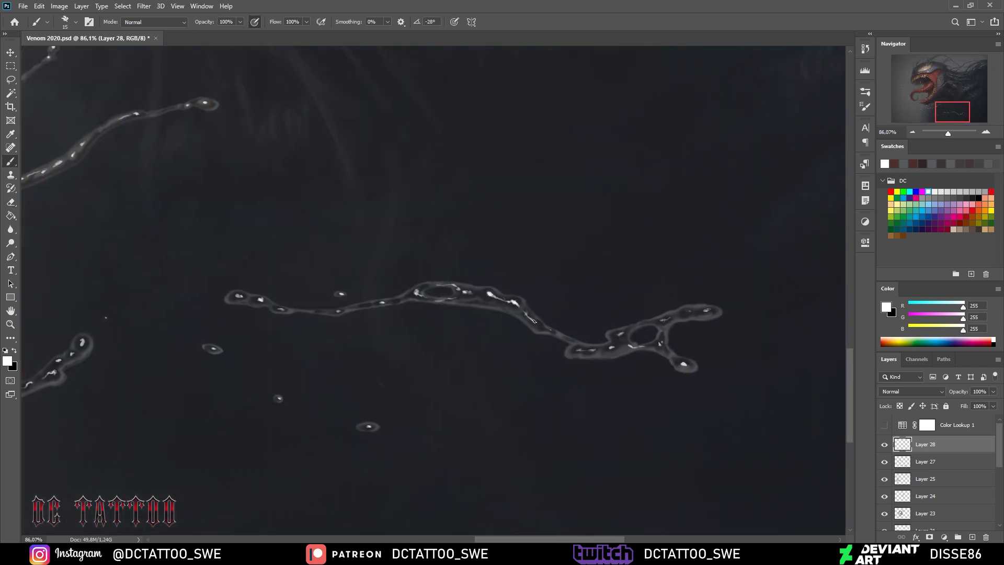
# Paint white highlights along the drool strands near the jaw and lower-left
pyautogui.moveTo(621, 334); pyautogui.dragTo(627, 344)
pyautogui.moveTo(660, 331); pyautogui.dragTo(667, 318)
pyautogui.moveTo(364, 305); pyautogui.dragTo(391, 302)
pyautogui.moveTo(259, 300); pyautogui.dragTo(280, 309)
pyautogui.moveTo(236, 295); pyautogui.dragTo(243, 297)
pyautogui.moveTo(953, 111); pyautogui.dragTo(932, 111)
pyautogui.moveTo(559, 343)
pyautogui.mouseDown()
pyautogui.moveTo(479, 393)
pyautogui.moveTo(454, 381)
pyautogui.moveTo(397, 393)
pyautogui.moveTo(425, 391)
pyautogui.mouseUp()
pyautogui.moveTo(366, 379); pyautogui.dragTo(317, 345)
pyautogui.moveTo(278, 302); pyautogui.dragTo(256, 299)
pyautogui.moveTo(246, 288); pyautogui.dragTo(209, 268)
# Highlight the strands around the curled tongue and the left strand up to its loop
pyautogui.moveTo(186, 196)
pyautogui.mouseDown()
pyautogui.moveTo(259, 283)
pyautogui.moveTo(250, 320)
pyautogui.mouseUp()
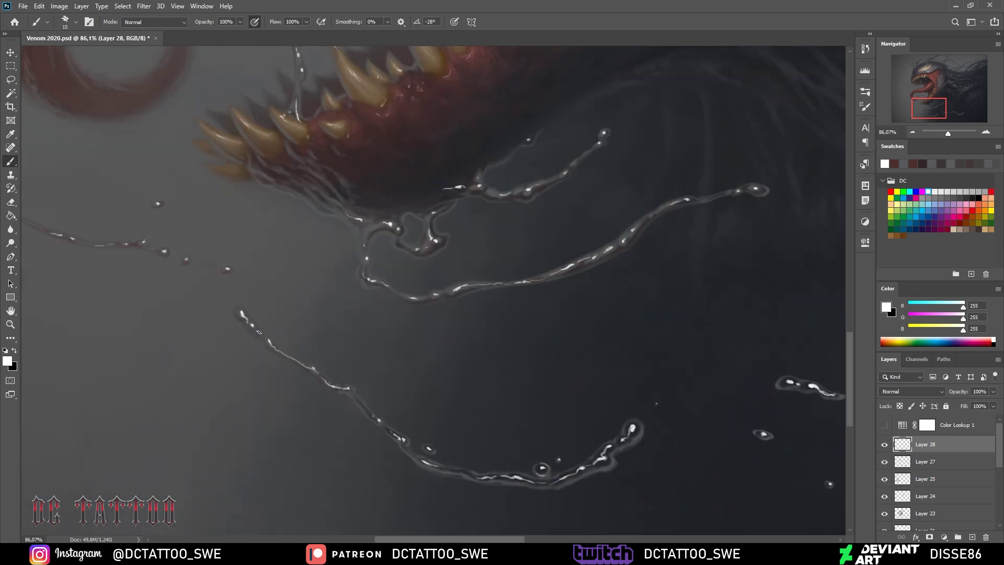
pyautogui.moveTo(467, 286); pyautogui.dragTo(486, 284)
pyautogui.moveTo(582, 263); pyautogui.dragTo(609, 249)
pyautogui.moveTo(663, 210); pyautogui.dragTo(693, 199)
pyautogui.moveTo(929, 108); pyautogui.dragTo(916, 103)
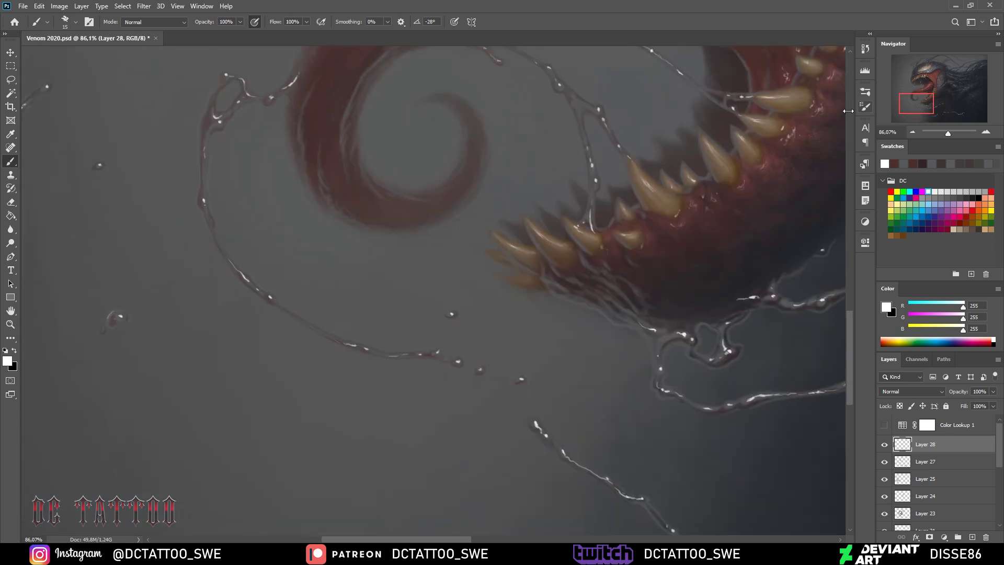
pyautogui.moveTo(241, 275); pyautogui.dragTo(215, 241)
pyautogui.moveTo(205, 205); pyautogui.dragTo(203, 158)
pyautogui.moveTo(220, 125); pyautogui.dragTo(212, 111)
pyautogui.moveTo(246, 93); pyautogui.dragTo(228, 77)
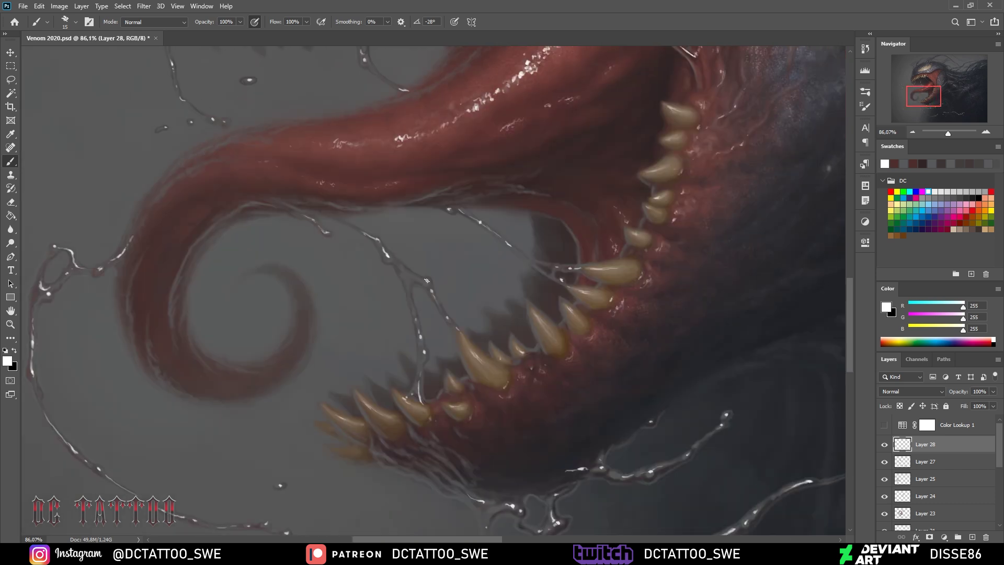
# Highlight a tooth tip, the diagonal saliva strand and the strand below the tongue
pyautogui.moveTo(427, 281); pyautogui.dragTo(394, 261)
pyautogui.moveTo(436, 301)
pyautogui.mouseDown()
pyautogui.moveTo(460, 332)
pyautogui.moveTo(419, 340)
pyautogui.mouseUp()
pyautogui.click(461, 399)
pyautogui.moveTo(507, 244); pyautogui.dragTo(530, 260)
pyautogui.moveTo(479, 221); pyautogui.dragTo(505, 235)
pyautogui.moveTo(563, 266); pyautogui.dragTo(587, 268)
pyautogui.moveTo(317, 222); pyautogui.dragTo(221, 189)
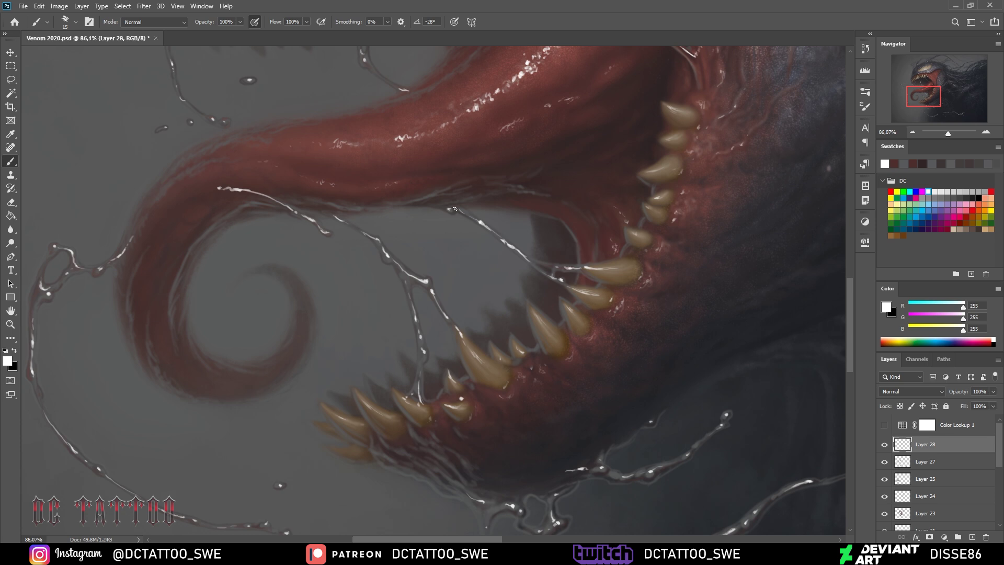
pyautogui.moveTo(454, 208); pyautogui.dragTo(732, 381)
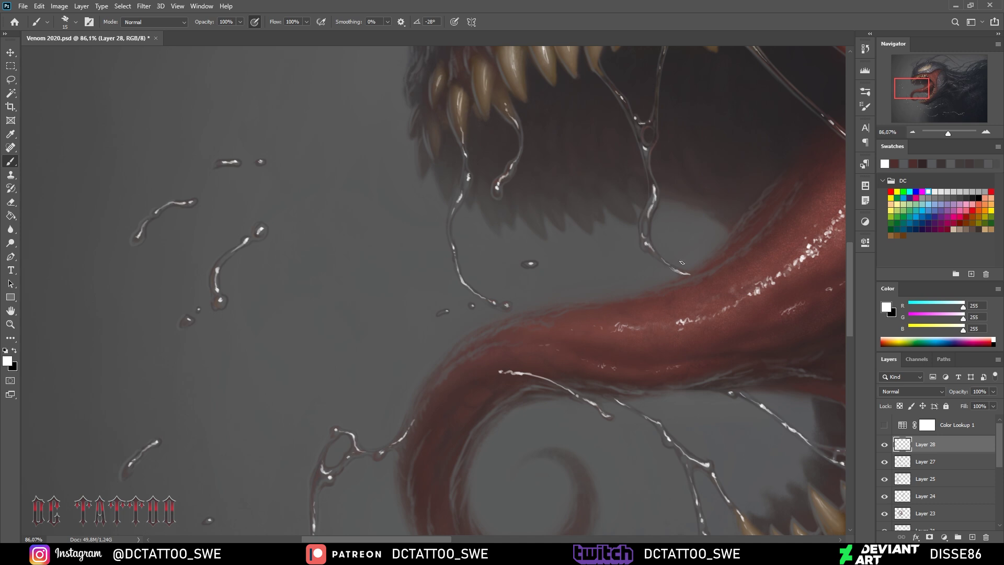
# Sample a dark red-brown colour from the tongue edge
pyautogui.press('e')
pyautogui.moveTo(681, 167); pyautogui.dragTo(473, 241)
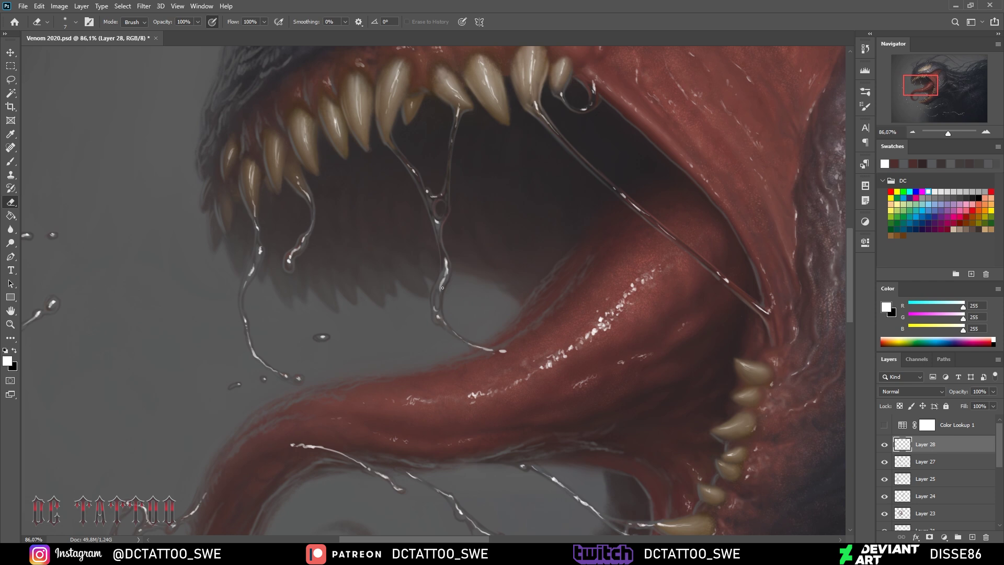
pyautogui.press('b')
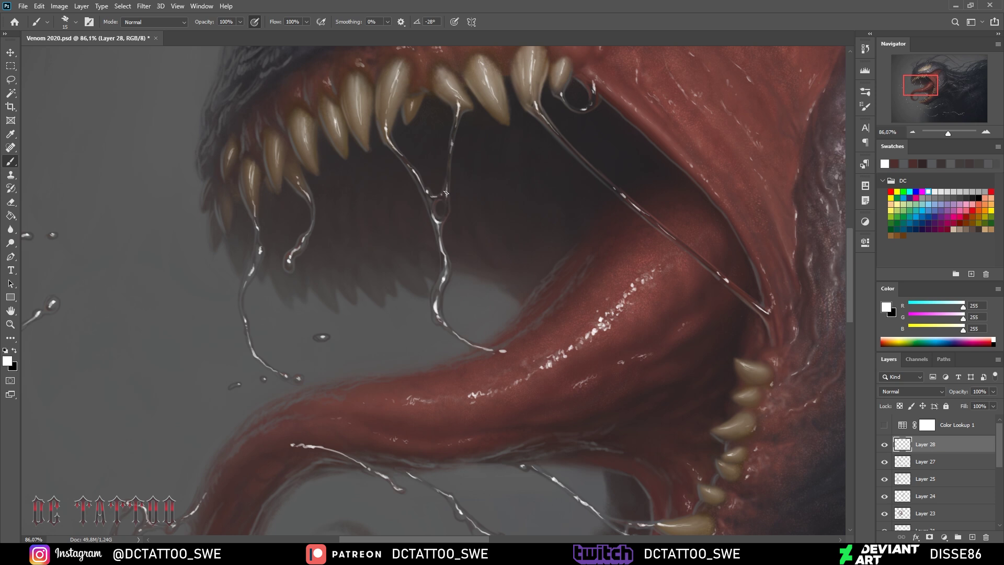
pyautogui.keyDown('alt'); pyautogui.click(481, 340); pyautogui.keyUp('alt')
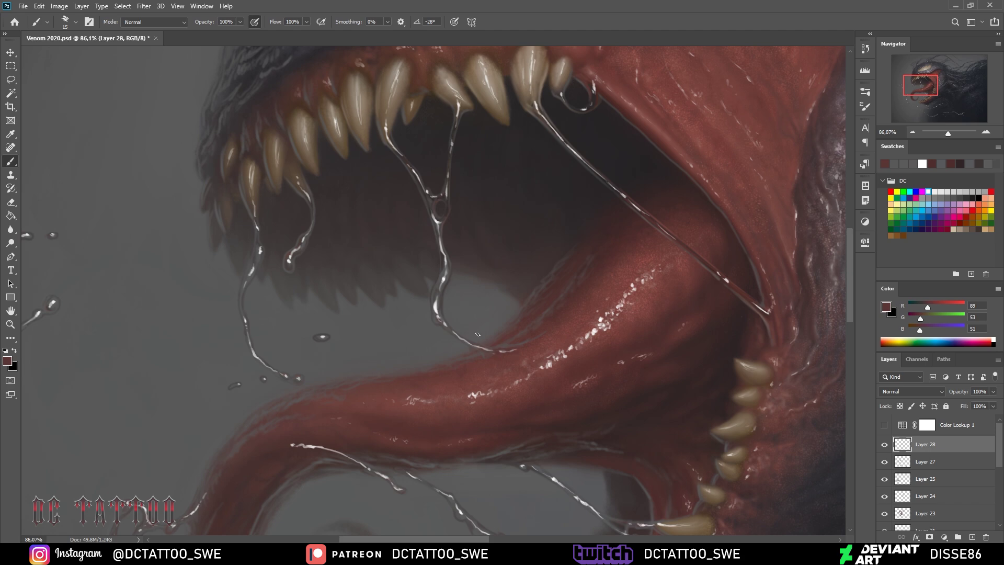
pyautogui.keyDown('alt'); pyautogui.click(495, 350); pyautogui.keyUp('alt')
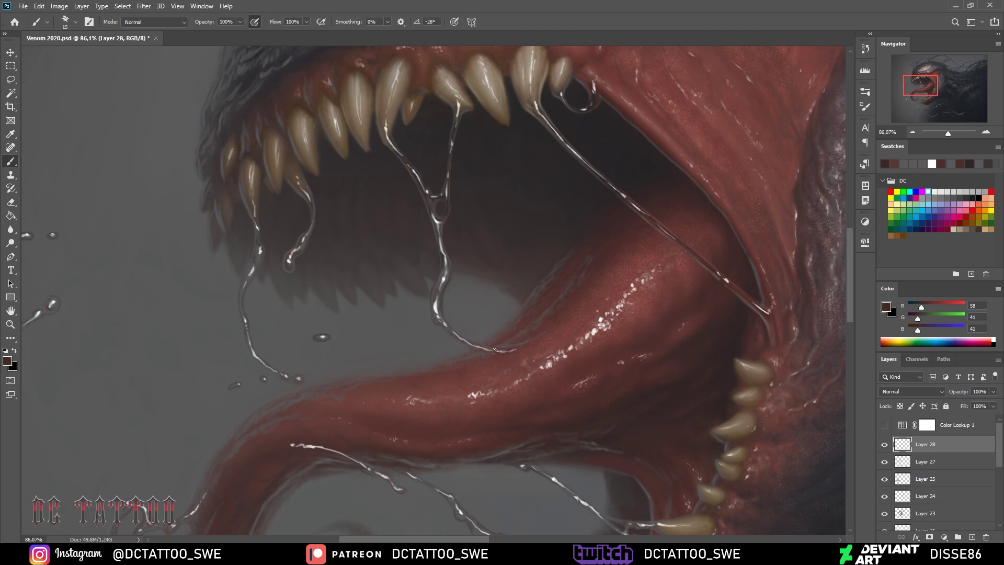
# Turn Color Lookup 1 back on, fit the whole illustration and enlarge the eraser
pyautogui.hotkey('ctrl', '0')
pyautogui.click(885, 424)
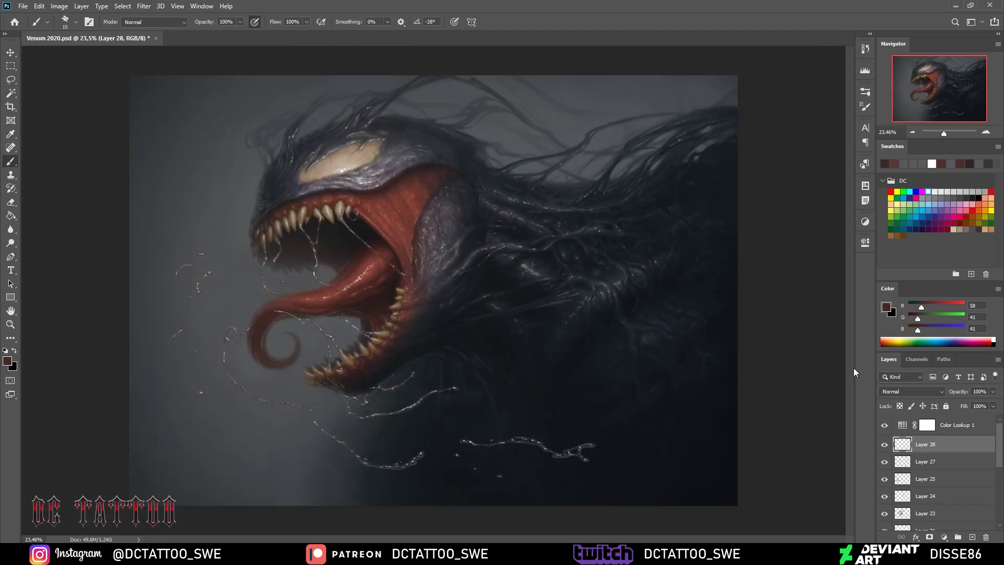
pyautogui.scroll(5, 212, 349)
pyautogui.press('e')
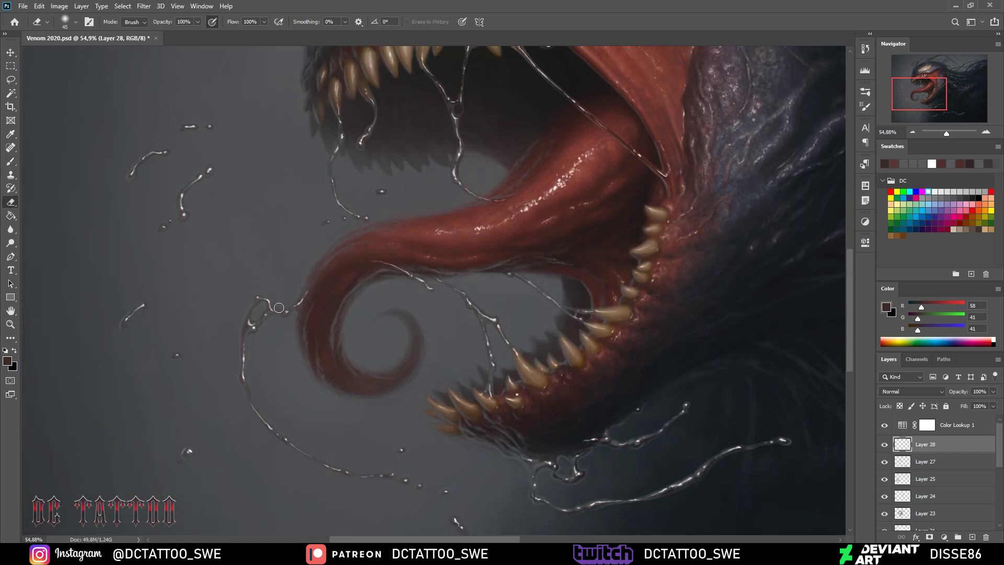
pyautogui.press(']')
pyautogui.press(']')
pyautogui.press(']')
pyautogui.press(']')
pyautogui.press(']')
pyautogui.scroll(-5, 370, 146)
pyautogui.press(']')
pyautogui.press(']')
pyautogui.press(']')
pyautogui.hscroll(5, 622, 409)
pyautogui.press(']')
pyautogui.press(']')
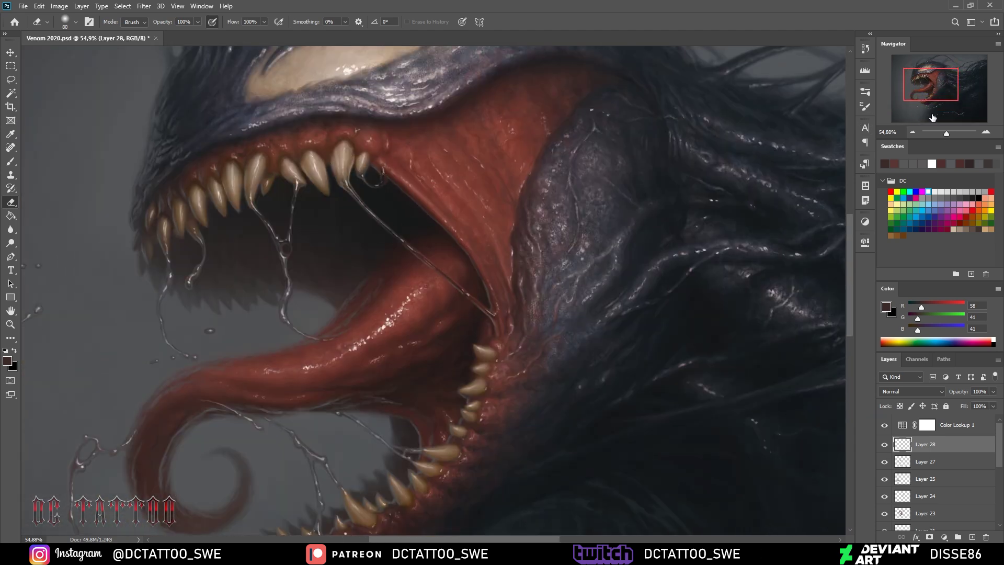
pyautogui.moveTo(947, 132); pyautogui.dragTo(943, 133)
pyautogui.press(']')
pyautogui.press(']')
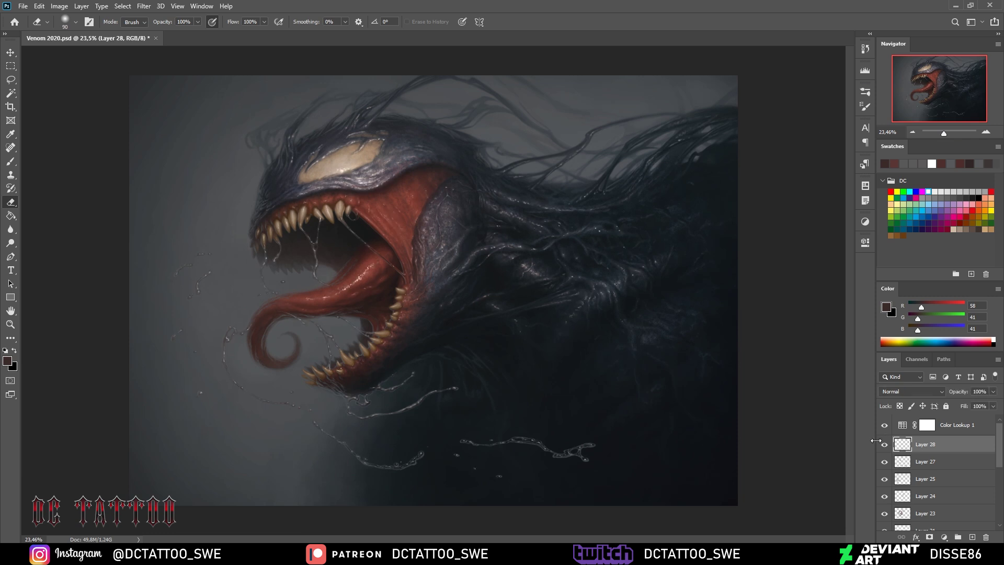
# Create Layer 29 in Overlay mode and paint a light grey glow over the head and mouth
pyautogui.hotkey('ctrl', 'shift', 'n')
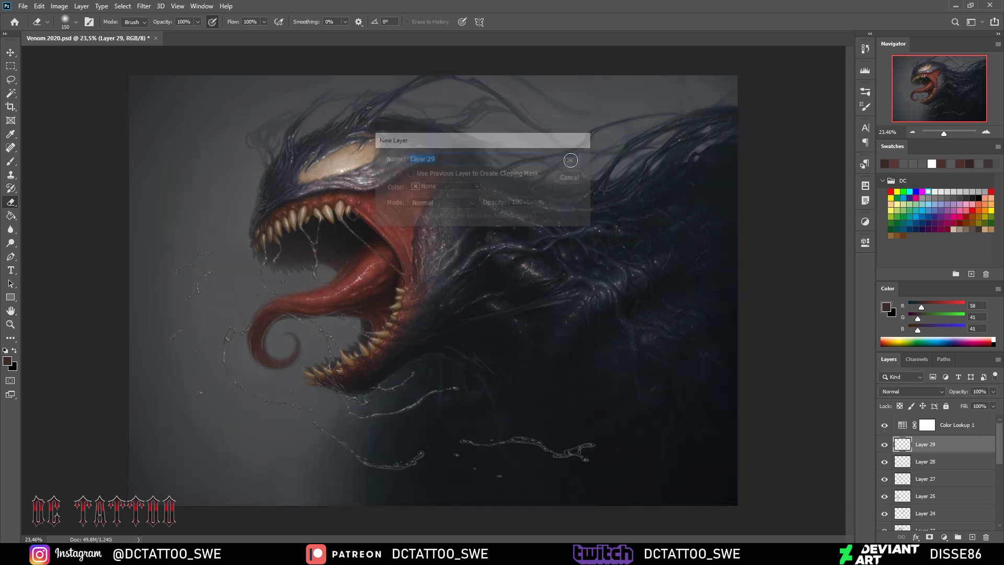
pyautogui.press('Return')
pyautogui.press('b')
pyautogui.click(913, 391)
pyautogui.click(900, 437)
pyautogui.moveTo(295, 190); pyautogui.dragTo(361, 262)
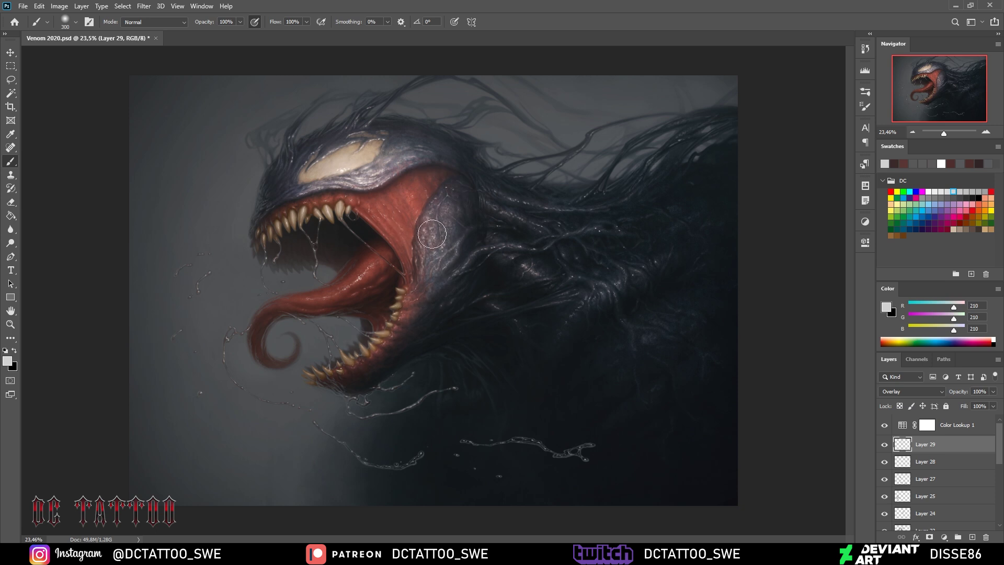
pyautogui.press(']')
pyautogui.press(']')
pyautogui.press(']')
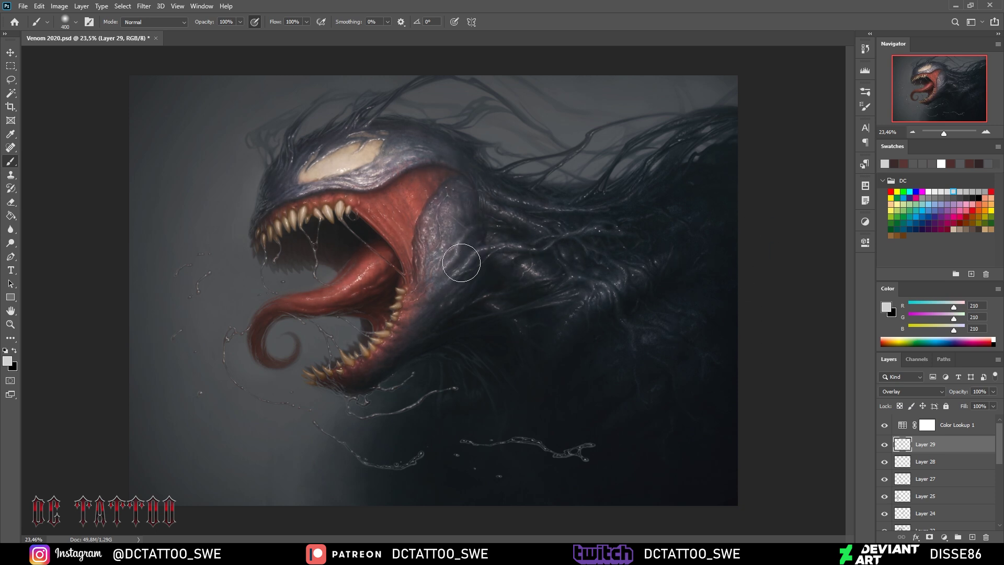
pyautogui.moveTo(481, 253); pyautogui.dragTo(366, 157)
# Erase the excess glow from the upper head, set Layer 29 to 70% opacity, and save
pyautogui.press('e')
pyautogui.moveTo(260, 186)
pyautogui.mouseDown()
pyautogui.moveTo(419, 188)
pyautogui.moveTo(362, 357)
pyautogui.moveTo(416, 79)
pyautogui.moveTo(492, 276)
pyautogui.mouseUp()
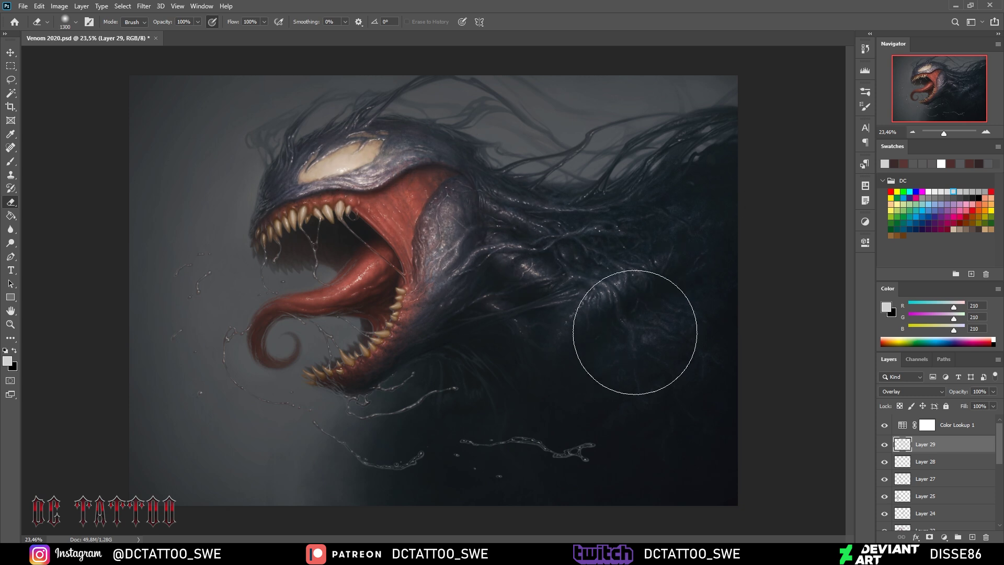
pyautogui.press('[')
pyautogui.press('[')
pyautogui.press('[')
pyautogui.press(']')
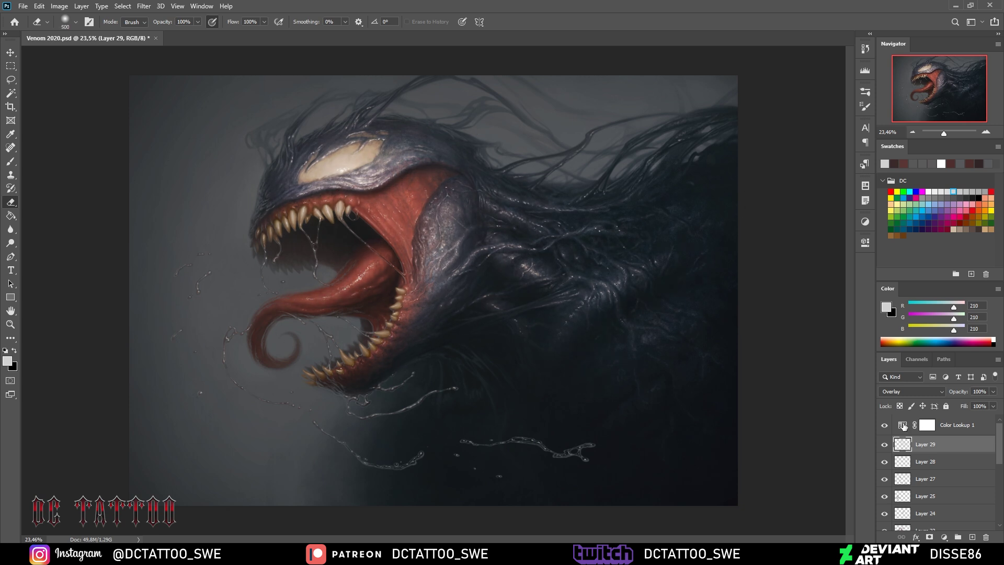
pyautogui.moveTo(292, 178); pyautogui.dragTo(393, 137)
pyautogui.press(']')
pyautogui.press(']')
pyautogui.press(']')
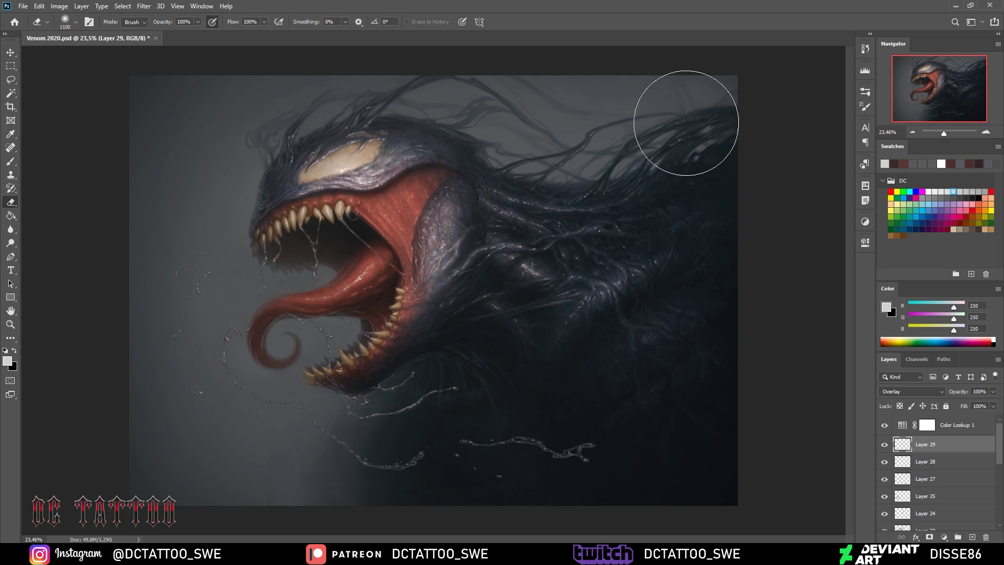
pyautogui.press('7')
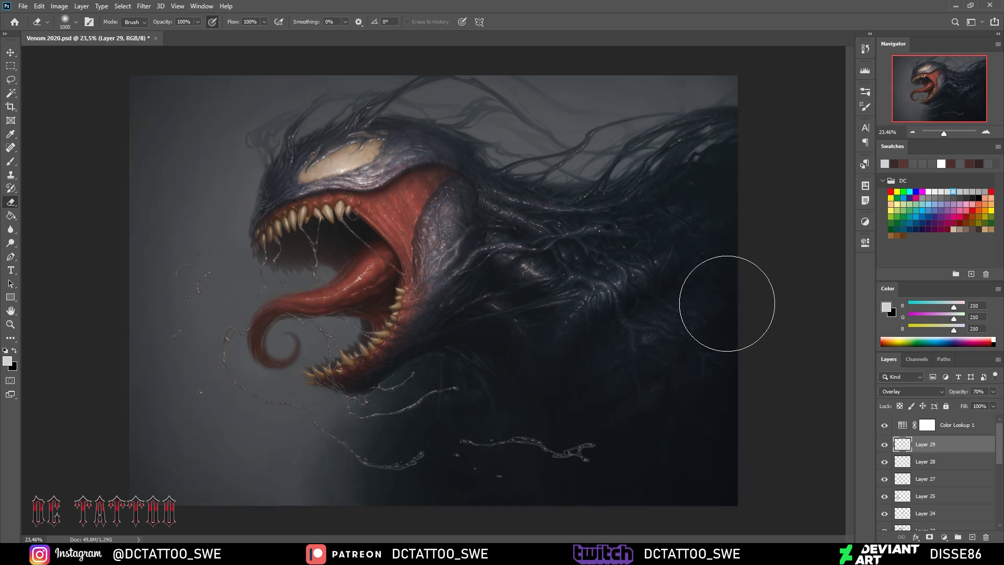
pyautogui.hotkey('ctrl', 's')
# Add a Color Balance adjustment and shift its Cyan/Red and Yellow/Blue sliders
pyautogui.click(944, 537)
pyautogui.click(937, 444)
pyautogui.click(752, 297)
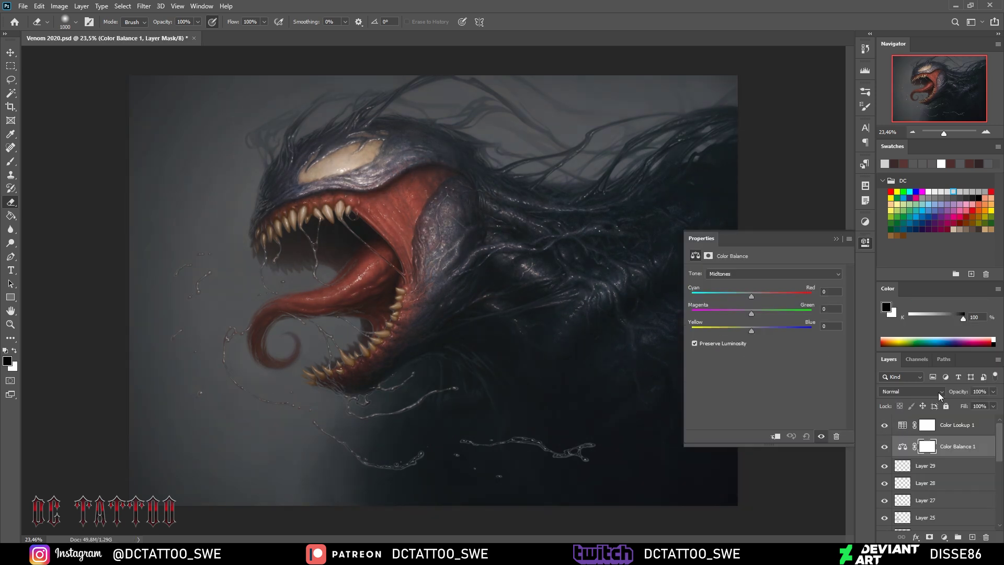
pyautogui.moveTo(754, 295); pyautogui.dragTo(746, 296)
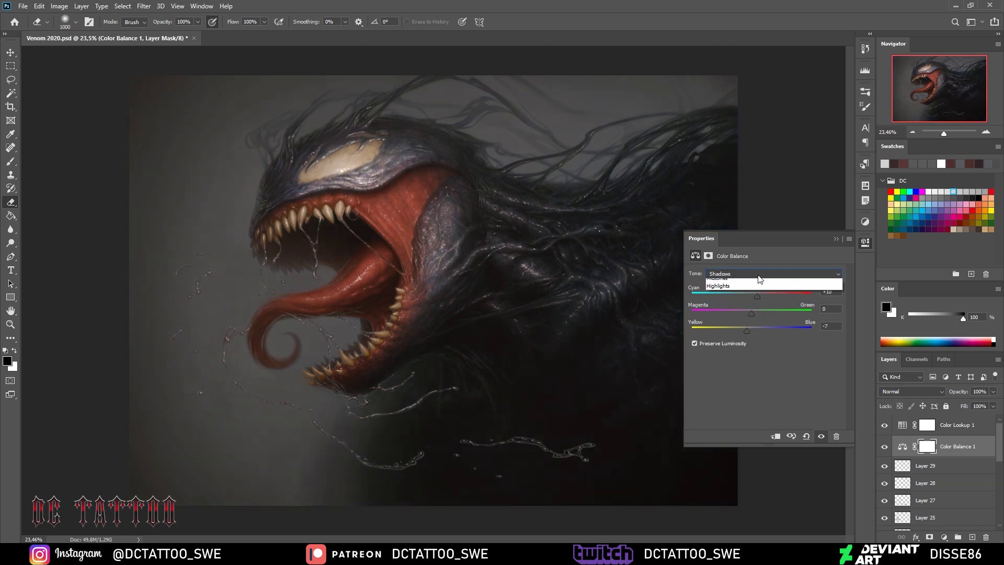
pyautogui.moveTo(752, 331); pyautogui.dragTo(757, 331)
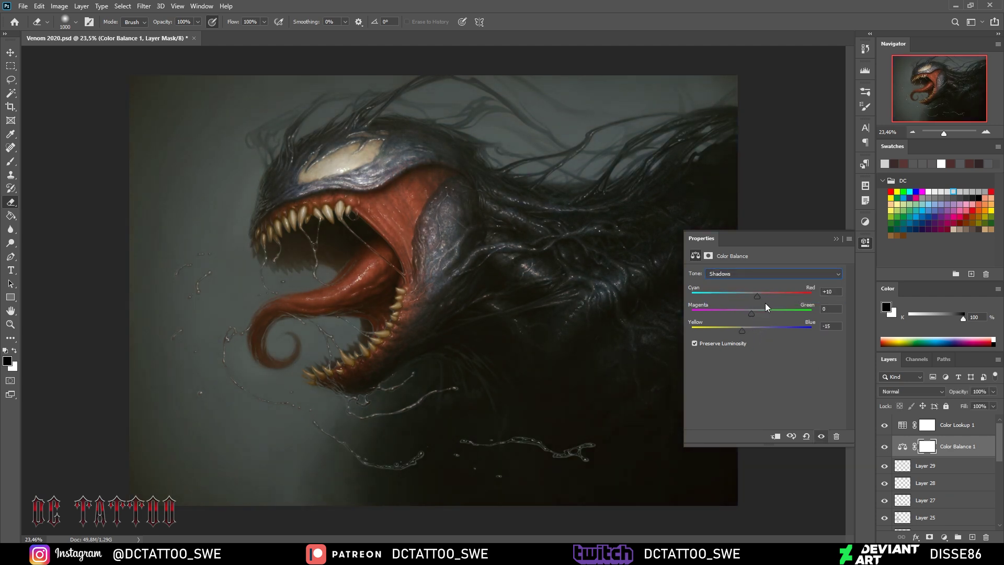
pyautogui.click(773, 274)
pyautogui.click(751, 296)
pyautogui.click(865, 242)
# Add a Curves adjustment above Color Lookup 1, raising contrast and brightening highlights
pyautogui.click(958, 425)
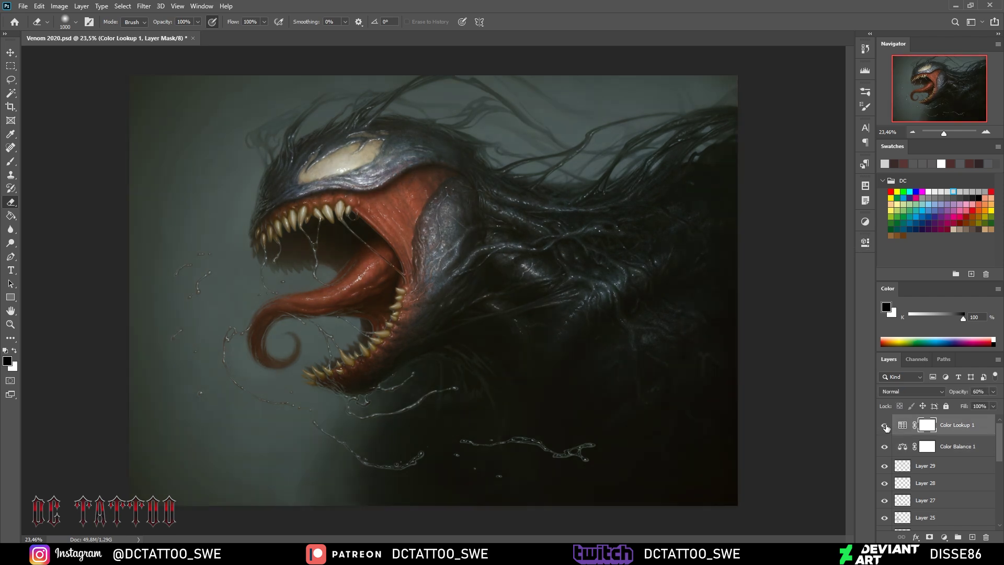
pyautogui.click(944, 537)
pyautogui.click(908, 402)
pyautogui.moveTo(780, 356); pyautogui.dragTo(780, 364)
pyautogui.click(743, 395)
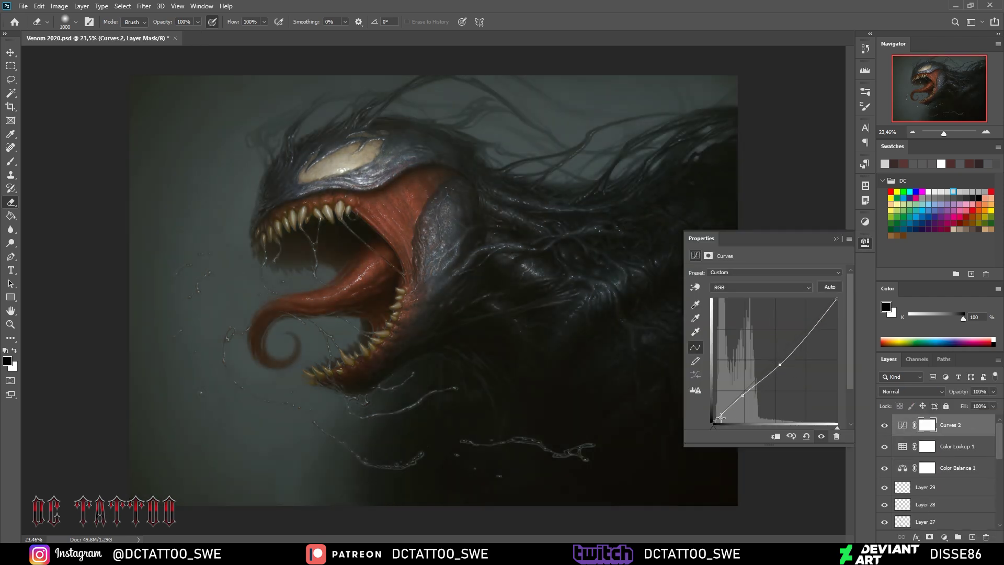
pyautogui.moveTo(837, 427); pyautogui.dragTo(826, 427)
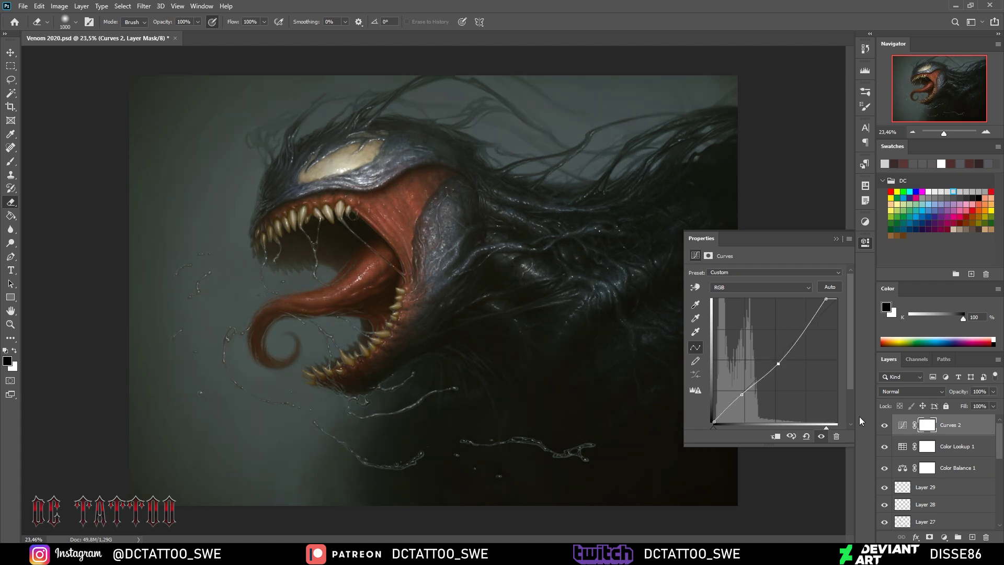
# Compare Curves 2 and Color Lookup 1 on and off, then delete Color Balance 1
pyautogui.click(885, 426)
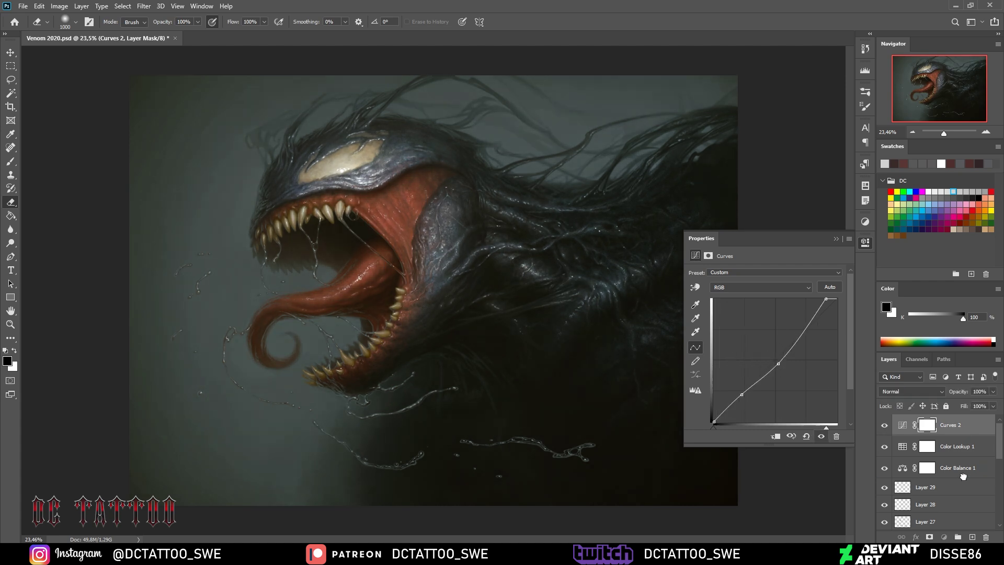
pyautogui.click(884, 426)
pyautogui.click(884, 447)
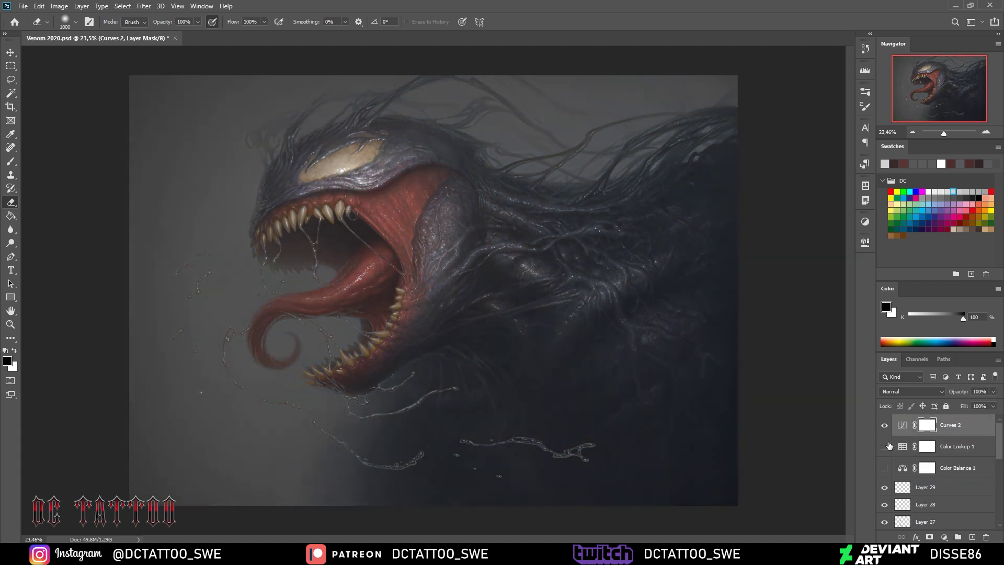
pyautogui.click(885, 448)
pyautogui.click(885, 447)
pyautogui.click(885, 468)
pyautogui.click(885, 426)
pyautogui.moveTo(957, 468); pyautogui.dragTo(987, 538)
pyautogui.click(885, 426)
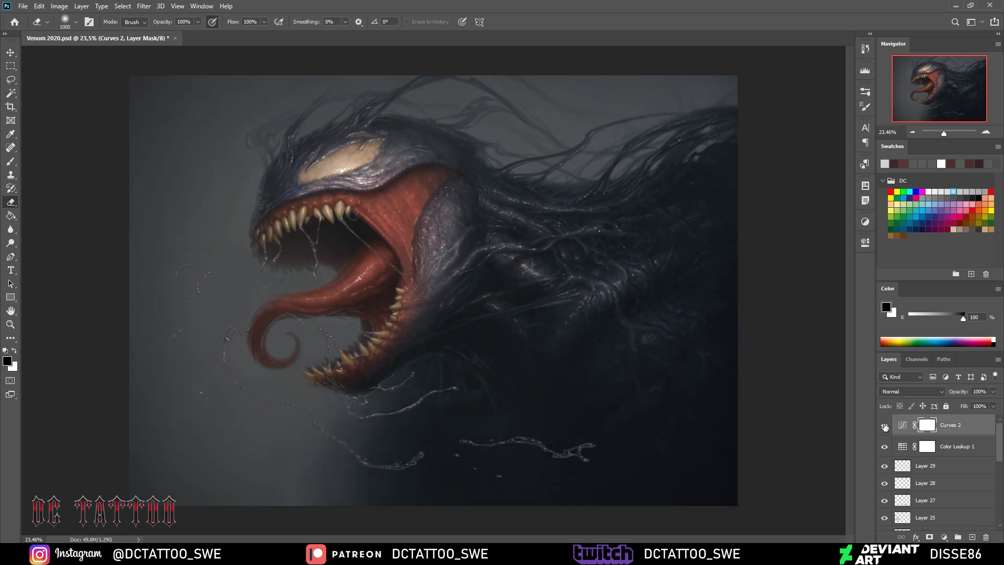
# Try a maximum Vibrance adjustment, delete it, and save the document
pyautogui.click(945, 538)
pyautogui.click(962, 447)
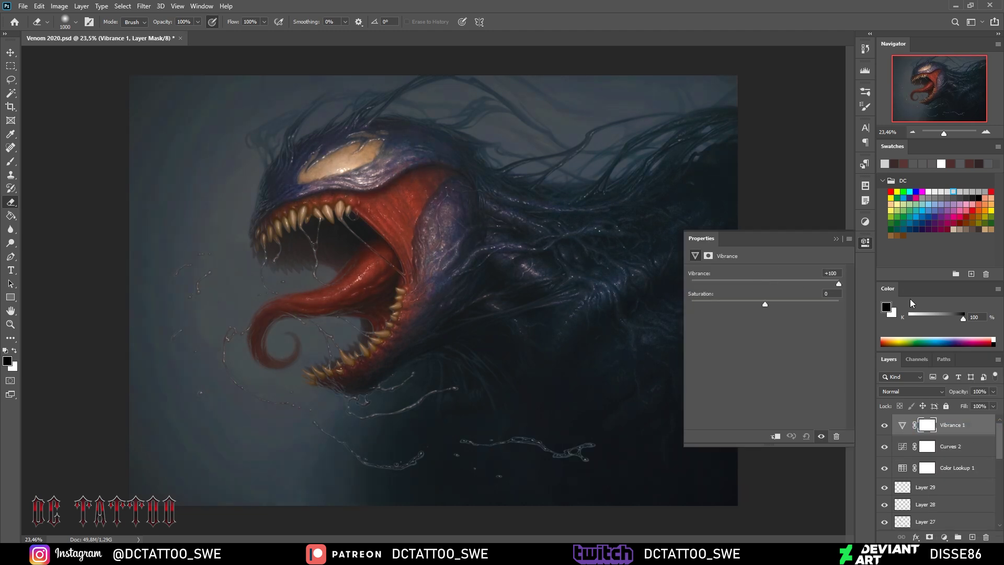
pyautogui.moveTo(765, 284); pyautogui.dragTo(761, 284)
pyautogui.press('Delete')
pyautogui.click(866, 243)
pyautogui.hotkey('ctrl', 's')
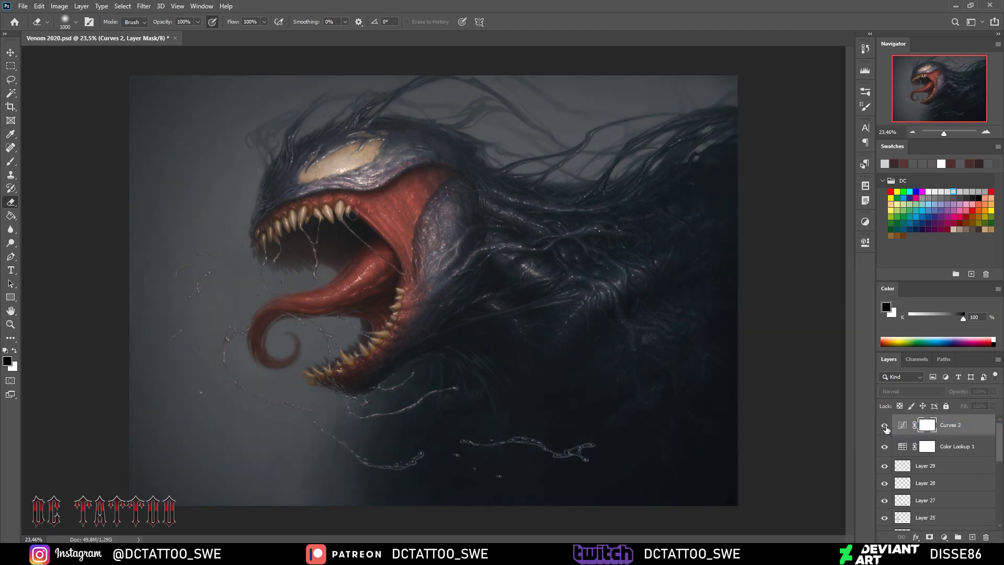
# Refine Curves 2 by lowering midtones slightly and restoring the white point
pyautogui.click(927, 446)
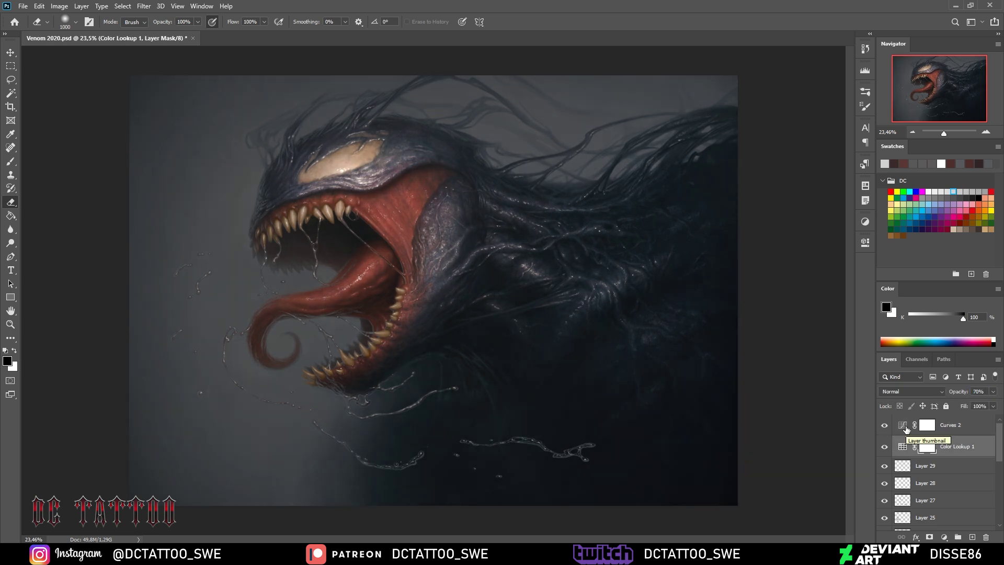
pyautogui.click(923, 425)
pyautogui.click(885, 426)
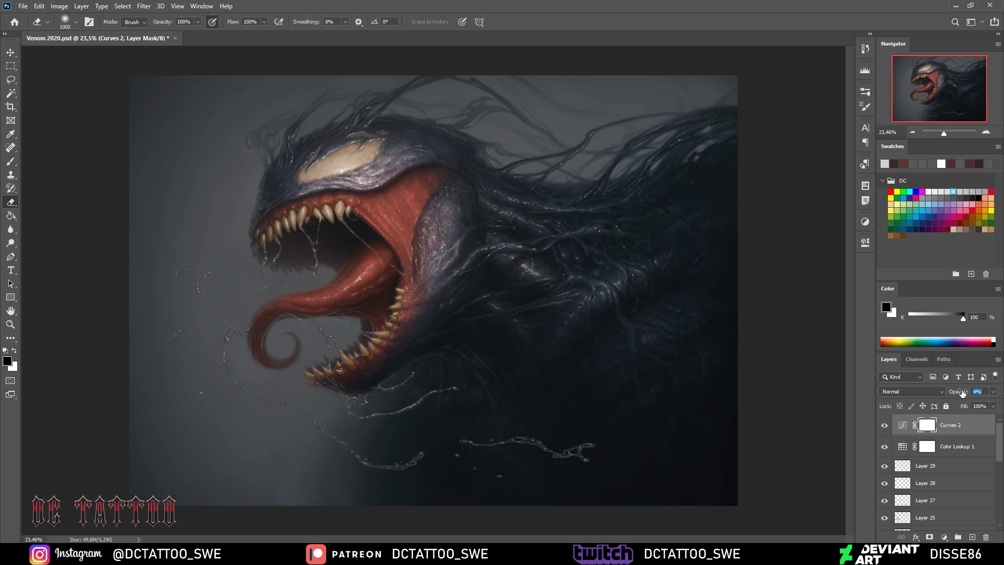
pyautogui.click(885, 426)
pyautogui.doubleClick(903, 425)
pyautogui.moveTo(777, 359); pyautogui.dragTo(778, 363)
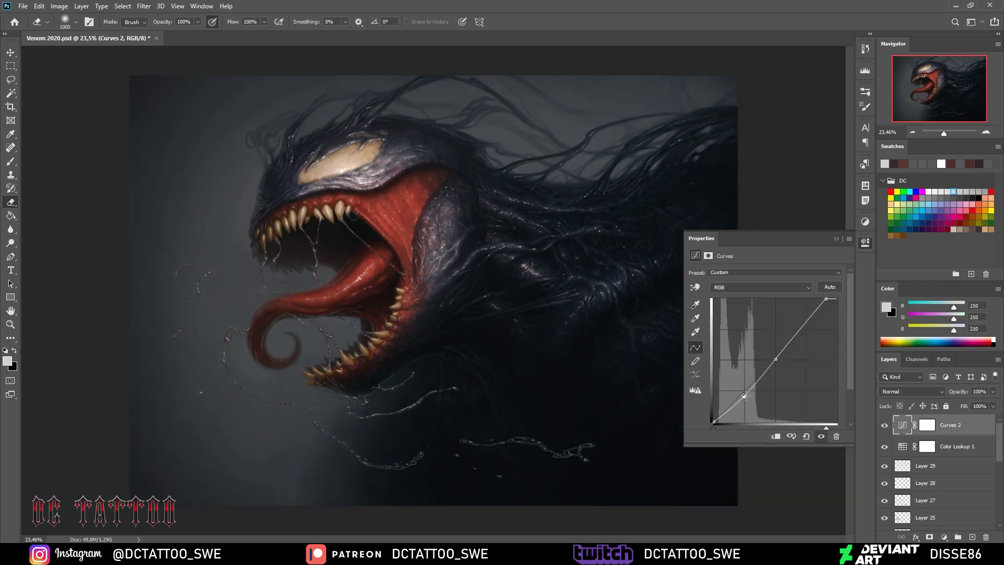
pyautogui.moveTo(826, 428); pyautogui.dragTo(837, 428)
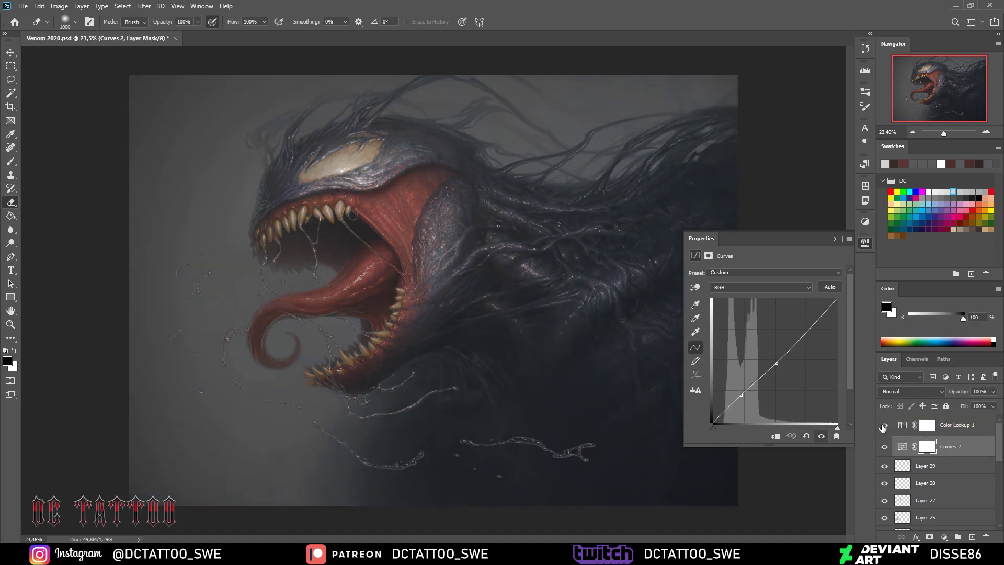
# Move Curves 2 below Color Lookup 1 and hide it along with Layers 27 and 28
pyautogui.moveTo(927, 426); pyautogui.dragTo(899, 440)
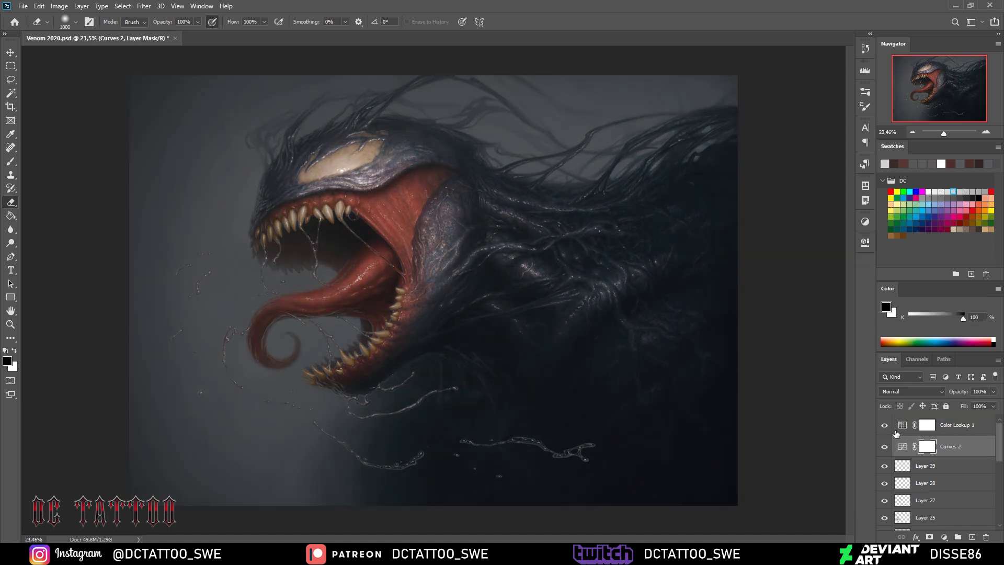
pyautogui.click(884, 446)
pyautogui.moveTo(884, 453); pyautogui.dragTo(885, 470)
pyautogui.click(926, 488)
pyautogui.hotkey('ctrl', 'shift', 'n')
# Create Layer 30 and set the edge-darkening layer to 62% opacity
pyautogui.click(572, 157)
pyautogui.press('b')
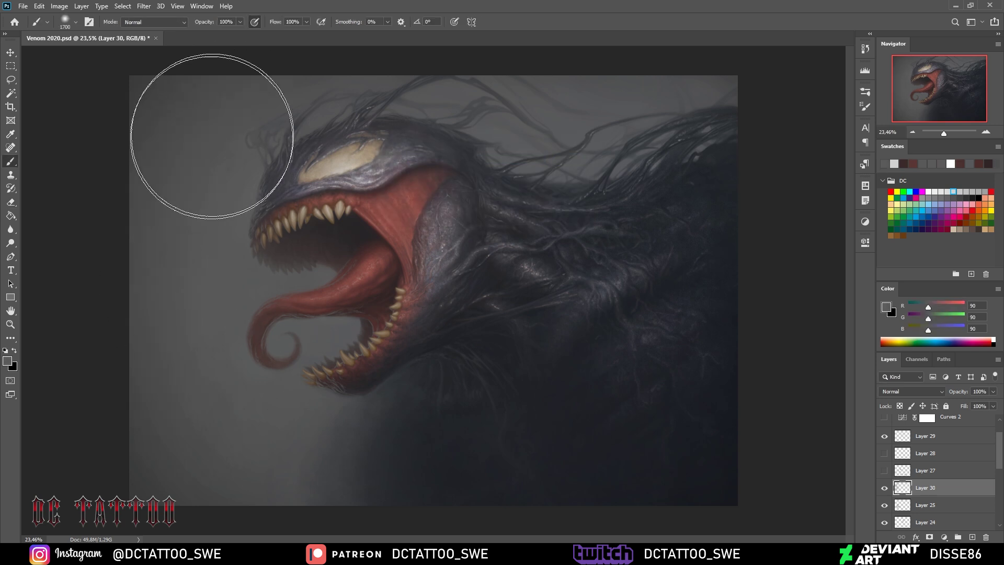
pyautogui.click(11, 202)
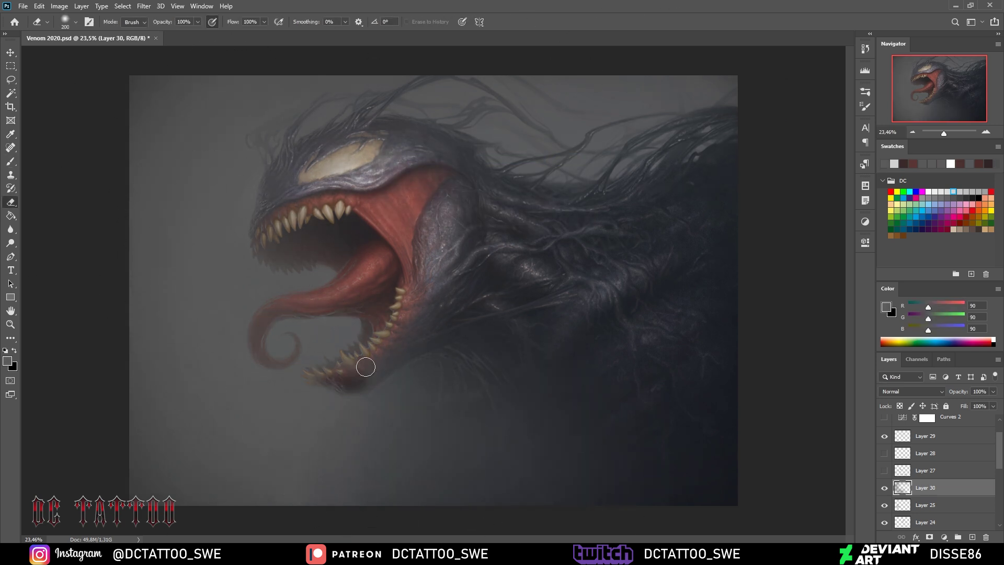
pyautogui.press('[')
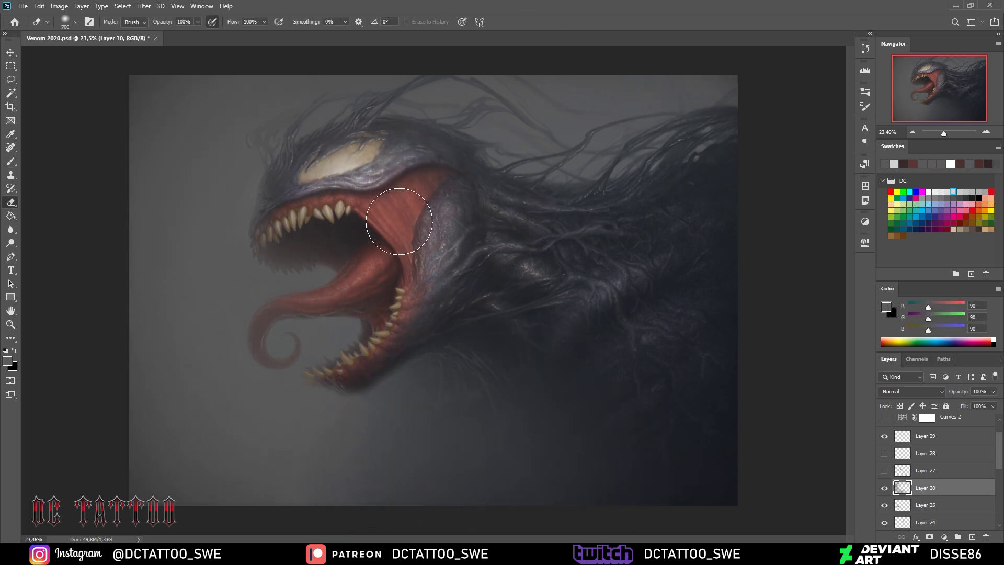
pyautogui.press('[')
pyautogui.press('[')
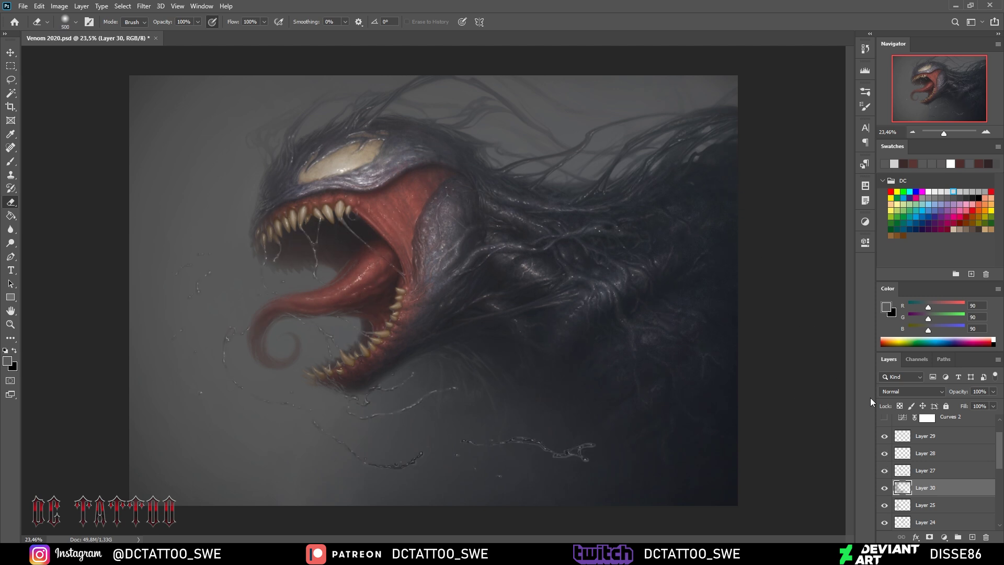
pyautogui.scroll(2, 936, 471)
pyautogui.moveTo(885, 447); pyautogui.dragTo(885, 500)
pyautogui.moveTo(949, 391); pyautogui.dragTo(973, 394)
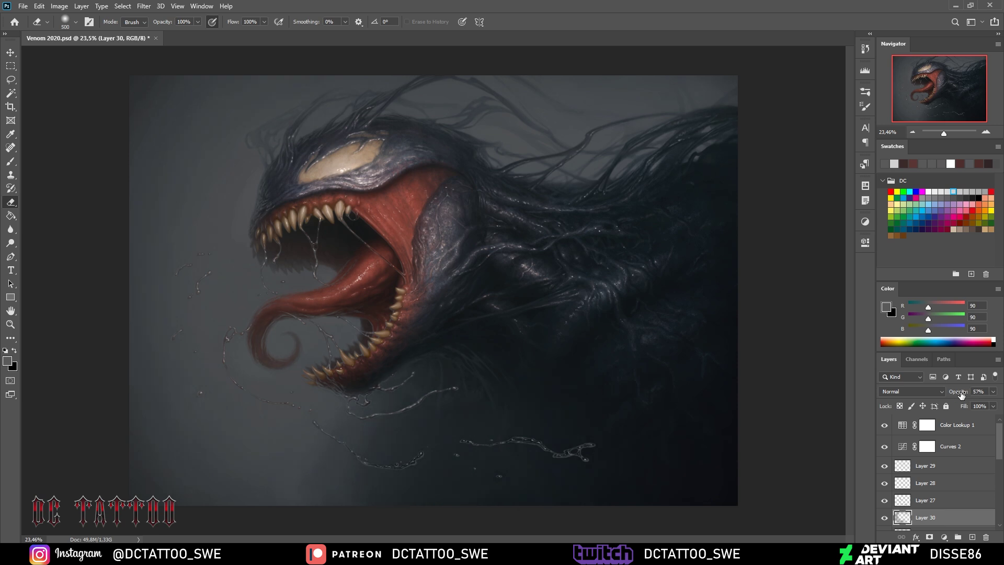
pyautogui.press(']')
pyautogui.press(']')
pyautogui.press(']')
# Resize the eraser and toggle the Color Lookup and Curves adjustments' visibility
pyautogui.hotkey('ctrl', '-')
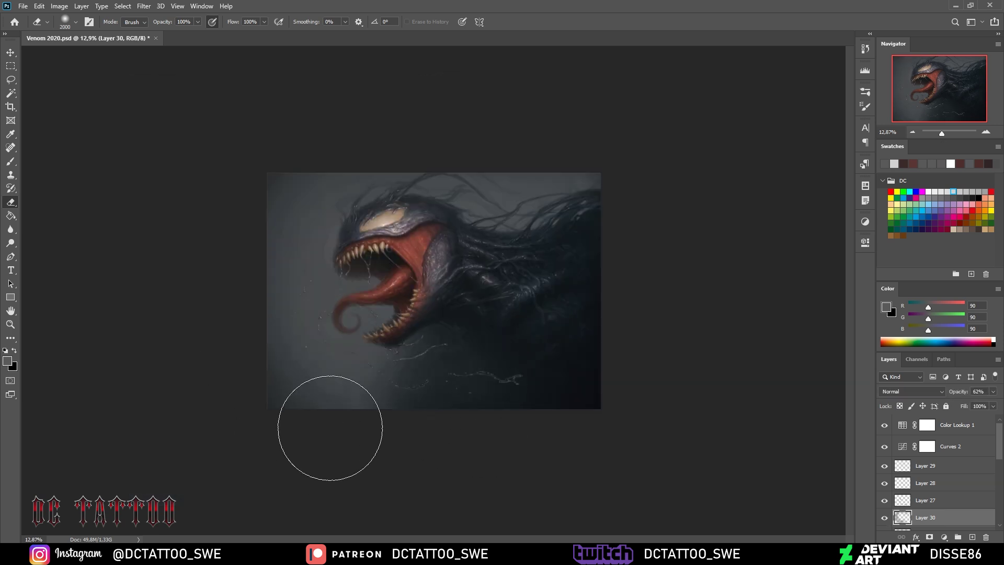
pyautogui.press('b')
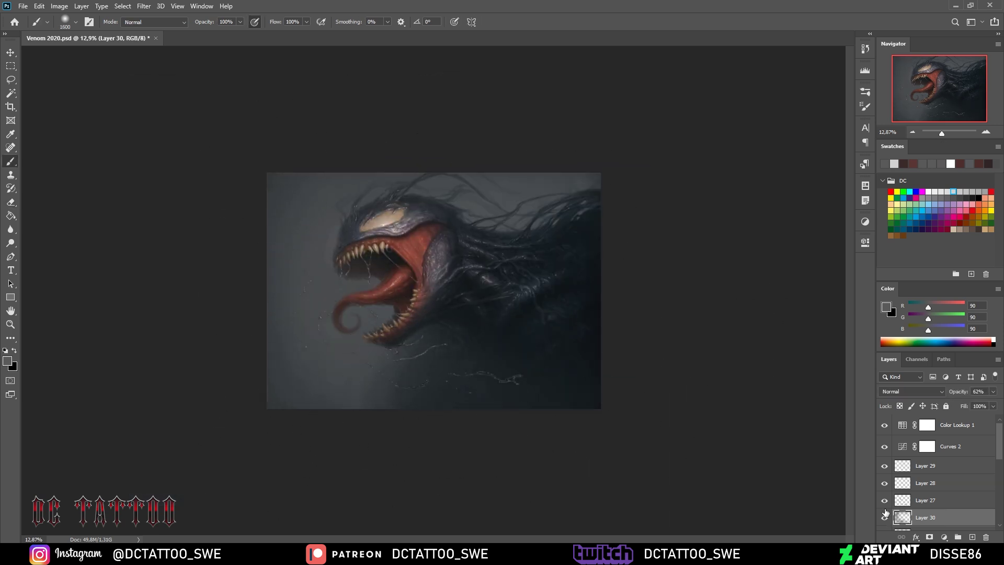
pyautogui.press('e')
pyautogui.moveTo(885, 446); pyautogui.dragTo(884, 424)
pyautogui.press('[')
pyautogui.press('[')
pyautogui.press('[')
pyautogui.press(']')
pyautogui.press(']')
pyautogui.press(']')
pyautogui.press(']')
pyautogui.press(']')
pyautogui.hotkey('ctrl', '+')
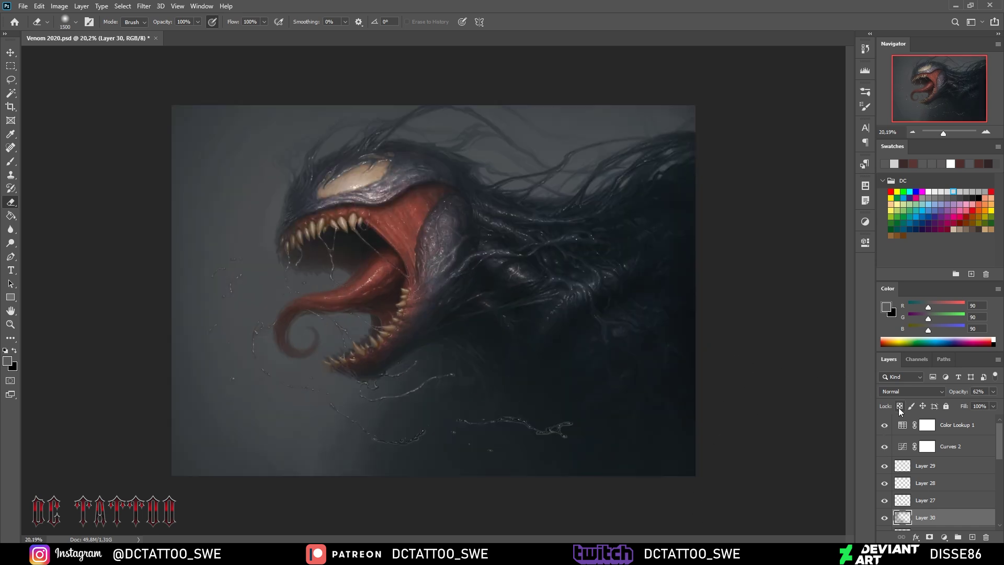
# Add an Overlay layer and paint a warm glow over the head and neck
pyautogui.hotkey('ctrl', 'shift', 'n')
pyautogui.press('Return')
pyautogui.press('b')
pyautogui.moveTo(345, 363); pyautogui.dragTo(620, 430)
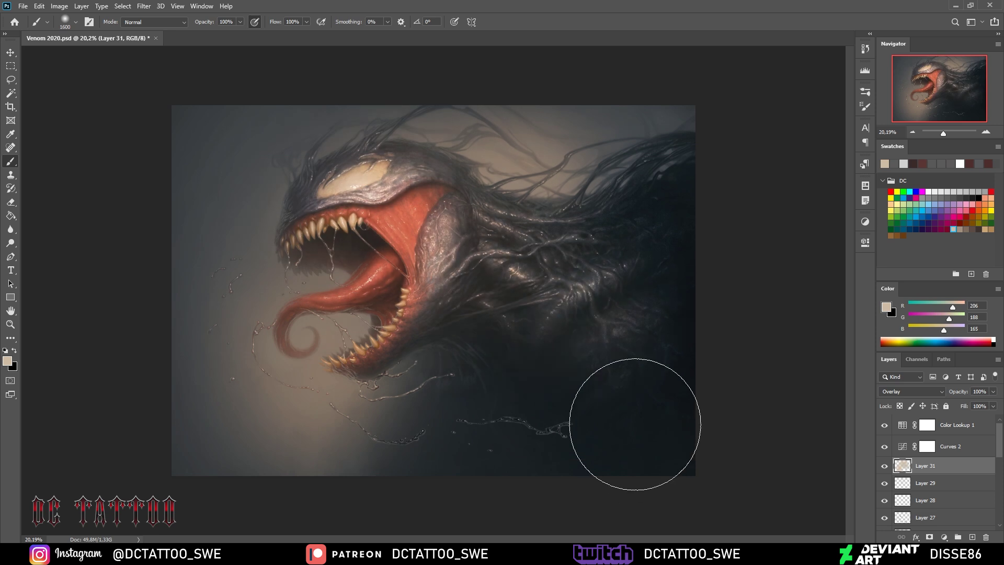
pyautogui.hotkey('ctrl', 'z')
pyautogui.press('[')
pyautogui.press('[')
pyautogui.press('[')
pyautogui.moveTo(392, 179); pyautogui.dragTo(552, 308)
pyautogui.press('[')
pyautogui.press('[')
pyautogui.press('[')
# Paint glow strokes on the head, upper jaw, inner mouth and tongue
pyautogui.moveTo(302, 227); pyautogui.dragTo(408, 172)
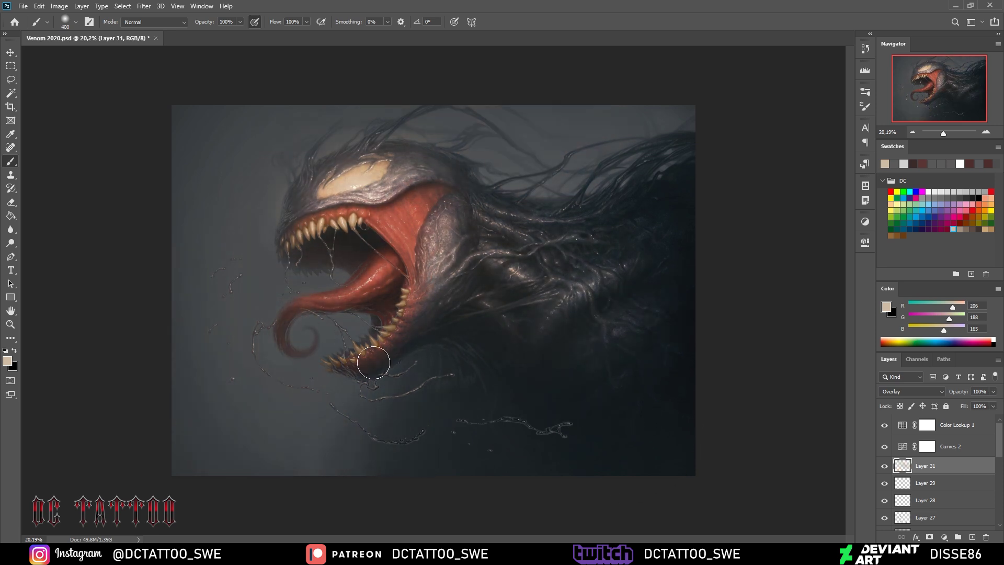
pyautogui.moveTo(356, 241); pyautogui.dragTo(450, 163)
pyautogui.press(']')
pyautogui.press(']')
pyautogui.press(']')
pyautogui.press(']')
pyautogui.press(']')
pyautogui.press(']')
pyautogui.press('[')
pyautogui.press('[')
pyautogui.press('[')
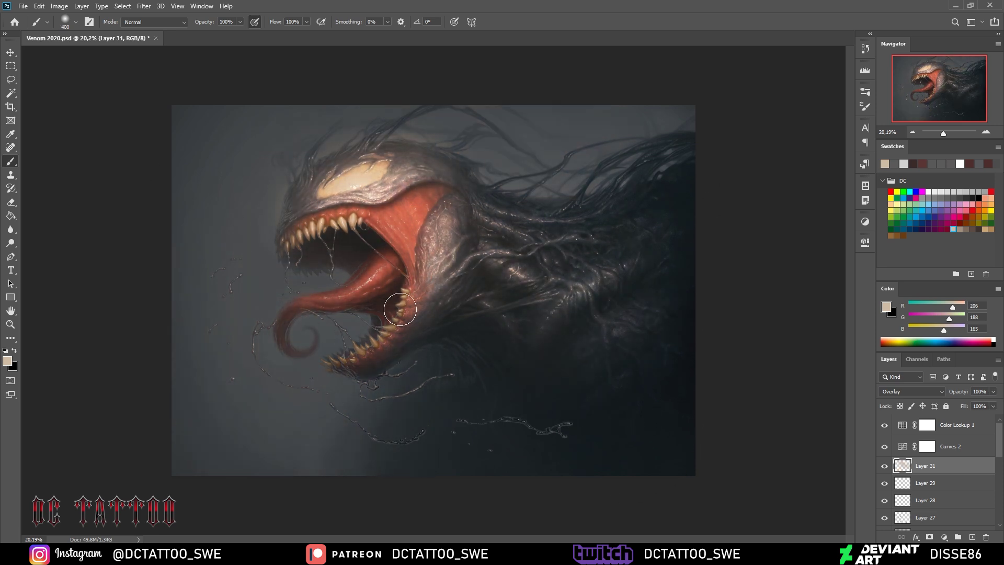
pyautogui.moveTo(387, 282); pyautogui.dragTo(403, 314)
pyautogui.press(']')
pyautogui.press(']')
pyautogui.press(']')
# Erase excess glow on the head and lower the glow layer to 33% opacity
pyautogui.press('e')
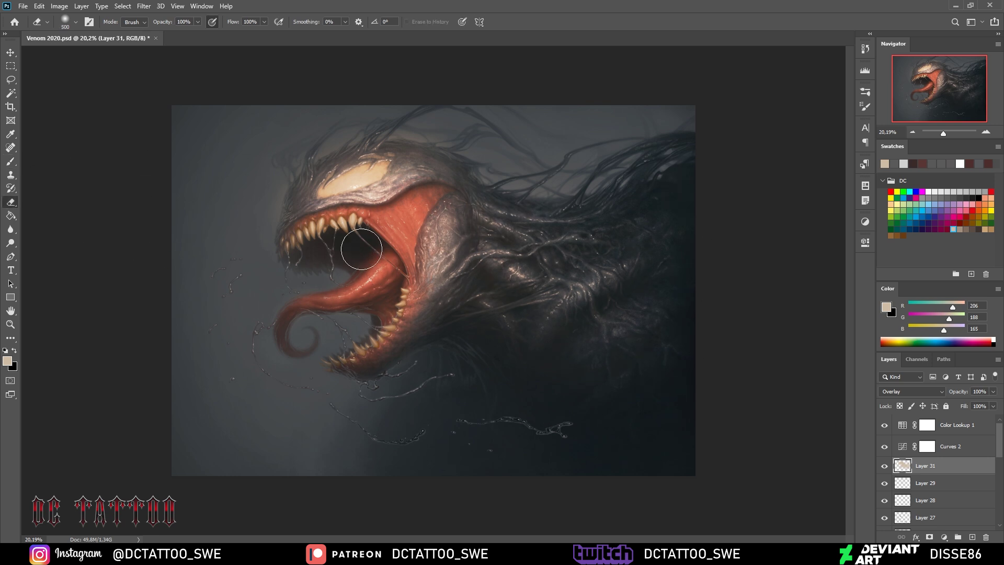
pyautogui.moveTo(387, 178); pyautogui.dragTo(293, 214)
pyautogui.press('[')
pyautogui.press('[')
pyautogui.press('[')
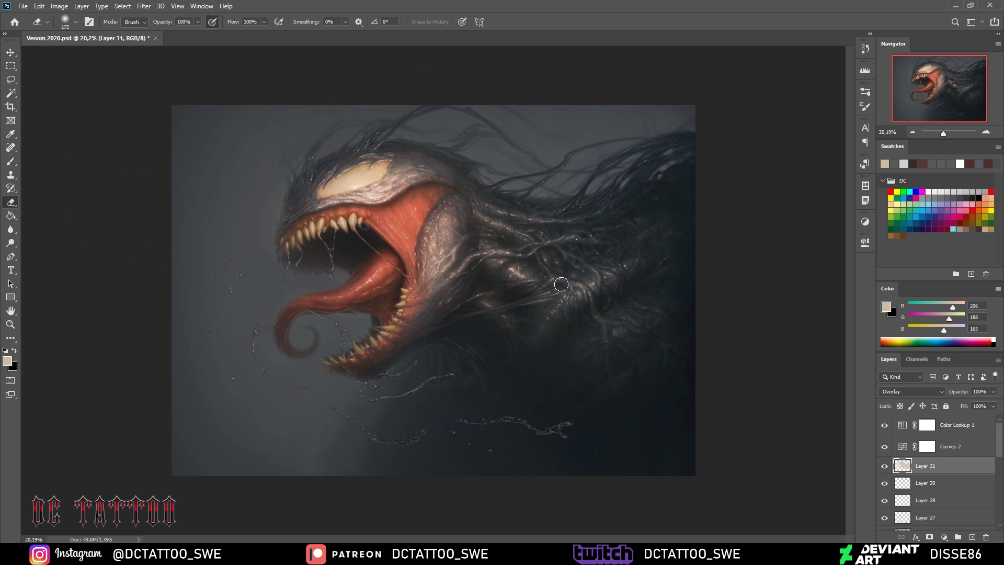
pyautogui.press(']')
pyautogui.press(']')
pyautogui.press(']')
pyautogui.moveTo(958, 391); pyautogui.dragTo(937, 391)
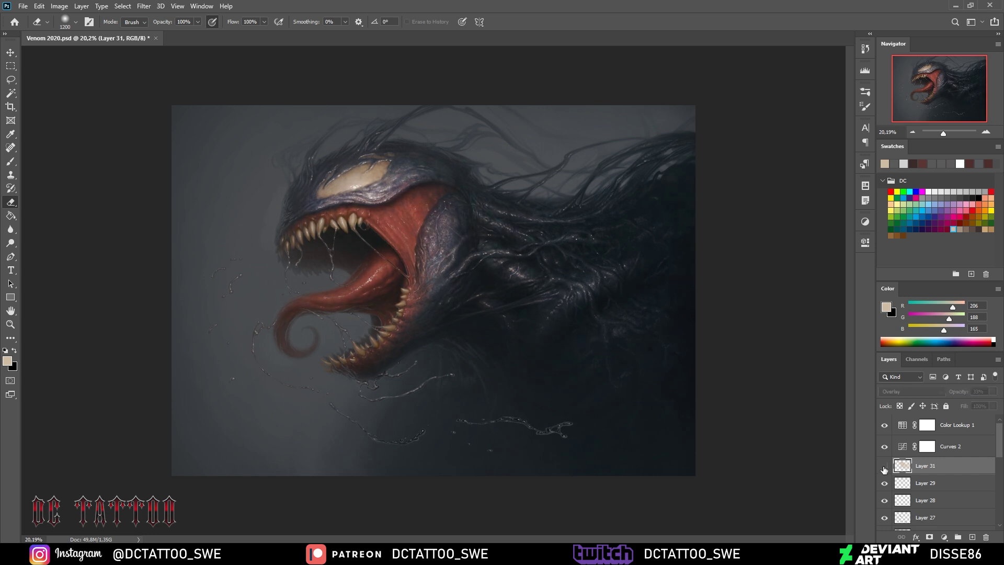
# On a new top layer, handwrite a white signature with the 2020 date
pyautogui.click(988, 425)
pyautogui.hotkey('ctrl', 'shift', 'alt', 'n')
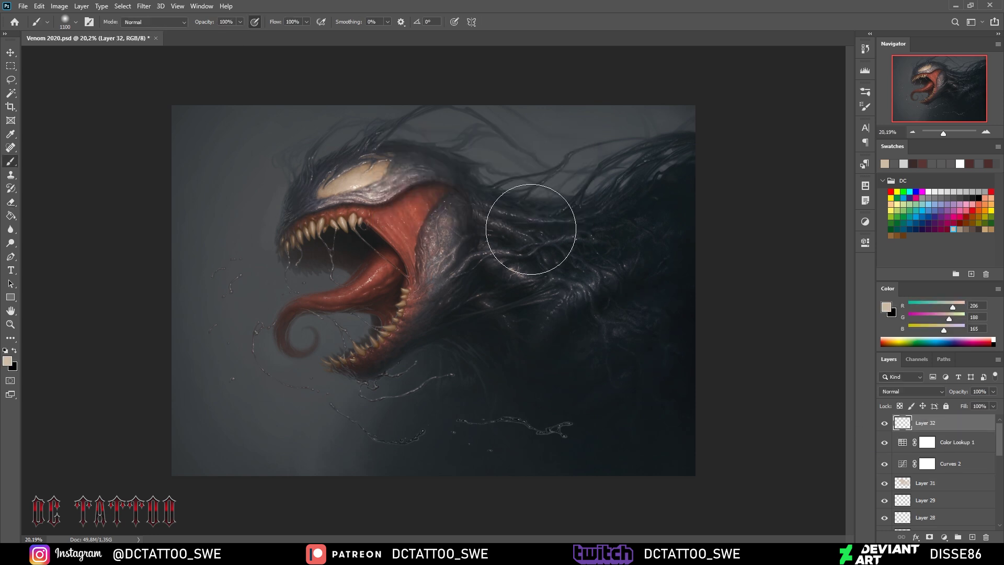
pyautogui.press('b')
pyautogui.moveTo(943, 133); pyautogui.dragTo(946, 134)
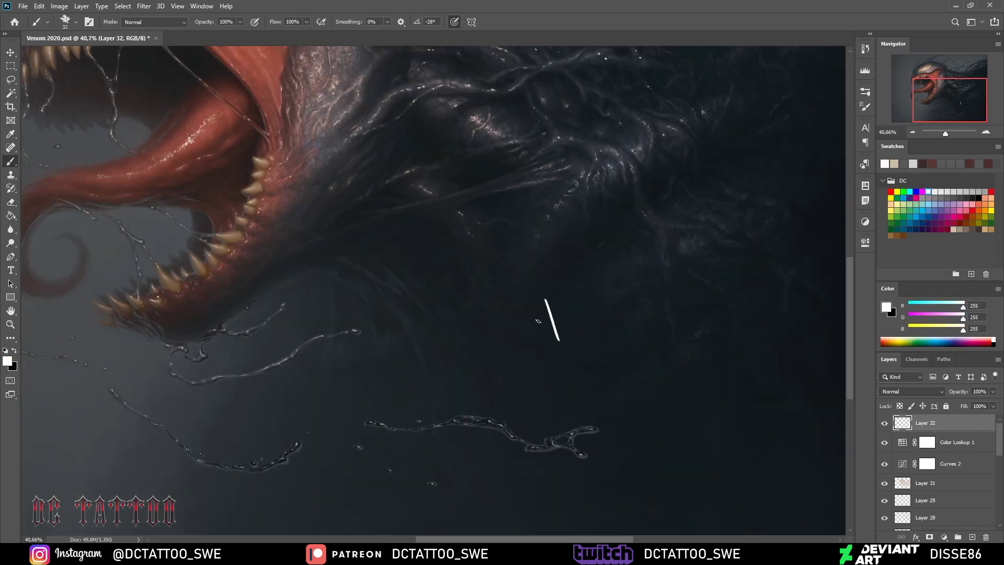
pyautogui.moveTo(544, 340); pyautogui.dragTo(602, 272)
pyautogui.moveTo(576, 356); pyautogui.dragTo(675, 314)
pyautogui.moveTo(947, 134); pyautogui.dragTo(943, 131)
# Scale the signature down and move it into the bottom-right corner
pyautogui.hotkey('ctrl', 't')
pyautogui.moveTo(550, 416); pyautogui.dragTo(596, 416)
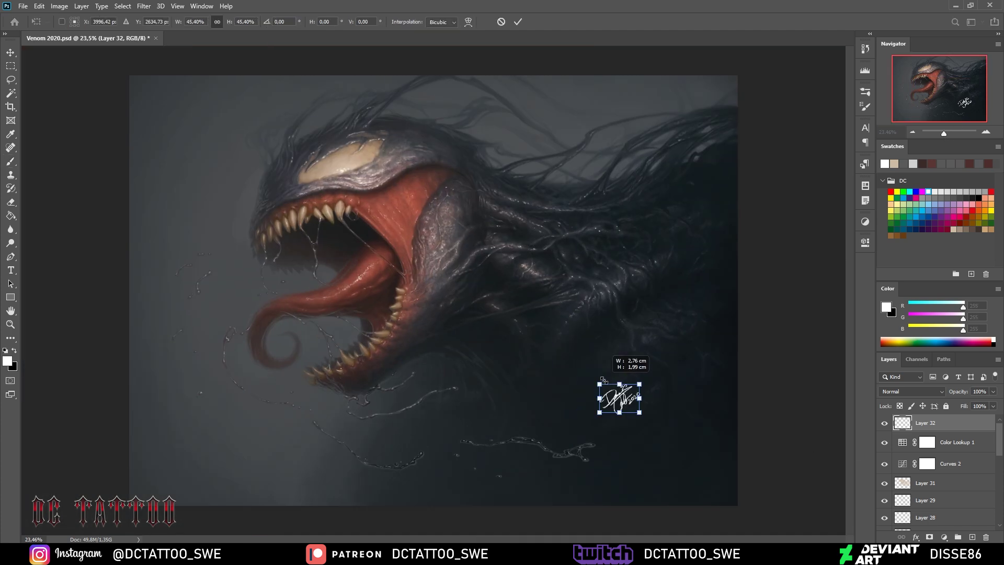
pyautogui.press('Return')
pyautogui.press('v')
pyautogui.moveTo(709, 336); pyautogui.dragTo(772, 408)
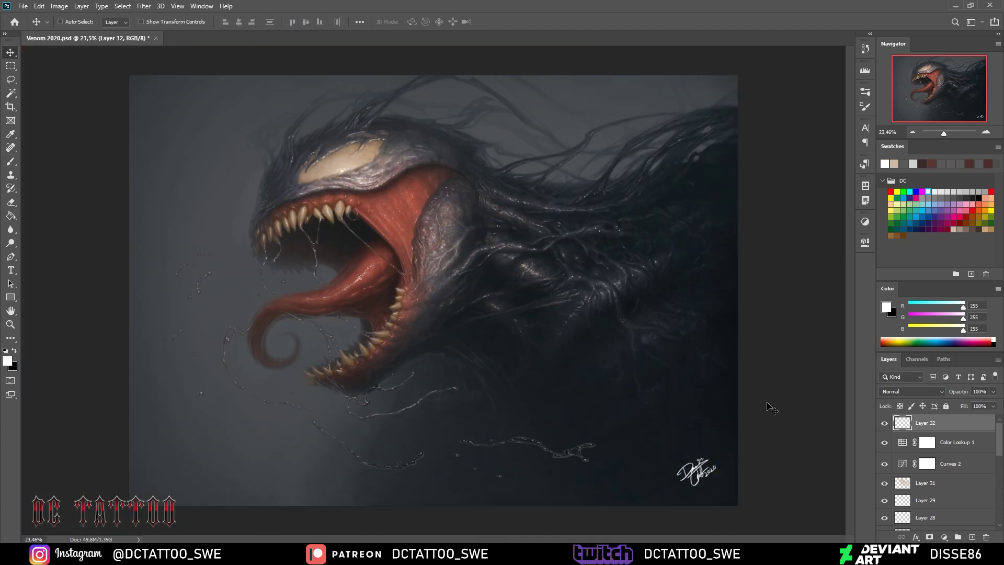
pyautogui.click(957, 444)
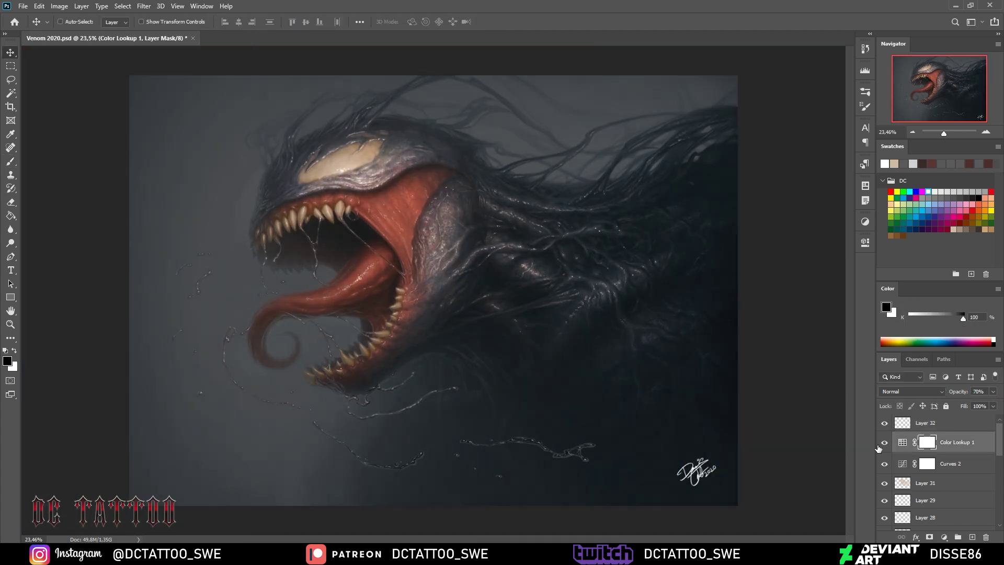
pyautogui.click(885, 423)
# Stamp the visible layers, apply a 2.5 px High Pass, and blend as Hard Light
pyautogui.hotkey('ctrl', 'alt', 'shift', 'e')
pyautogui.click(144, 5)
pyautogui.click(293, 223)
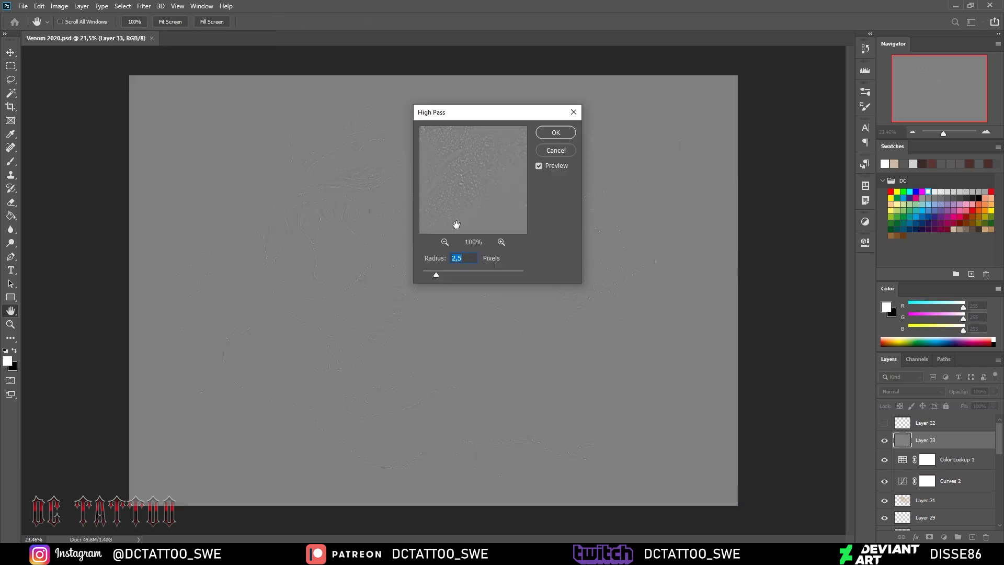
pyautogui.press('Return')
pyautogui.hotkey('alt', 'shift', 'h')
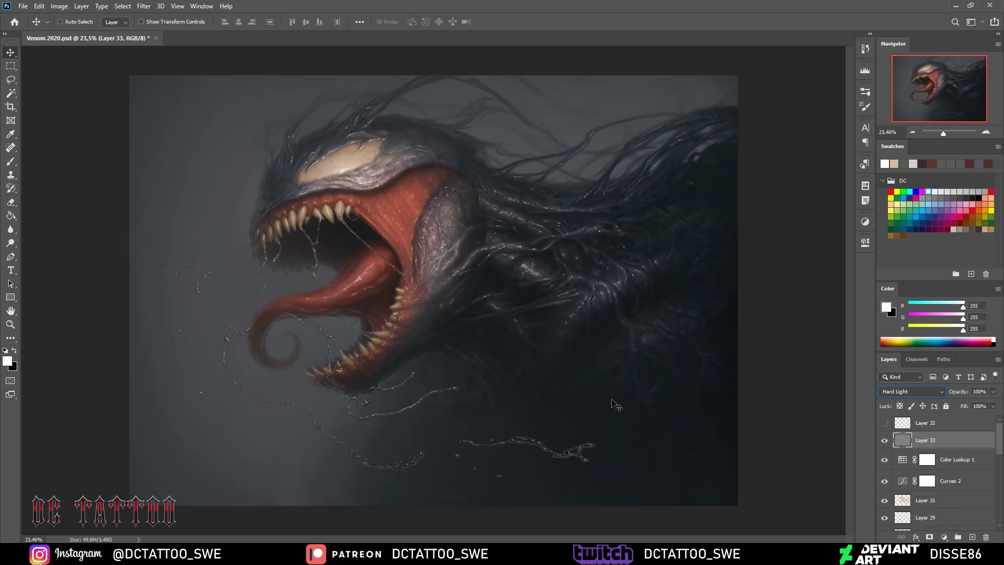
# Stamp visible again and set up a diagonal Tilt-Shift blur with Iris Blur off
pyautogui.hotkey('ctrl', 'alt', 'shift', 'e')
pyautogui.click(144, 6)
pyautogui.click(292, 144)
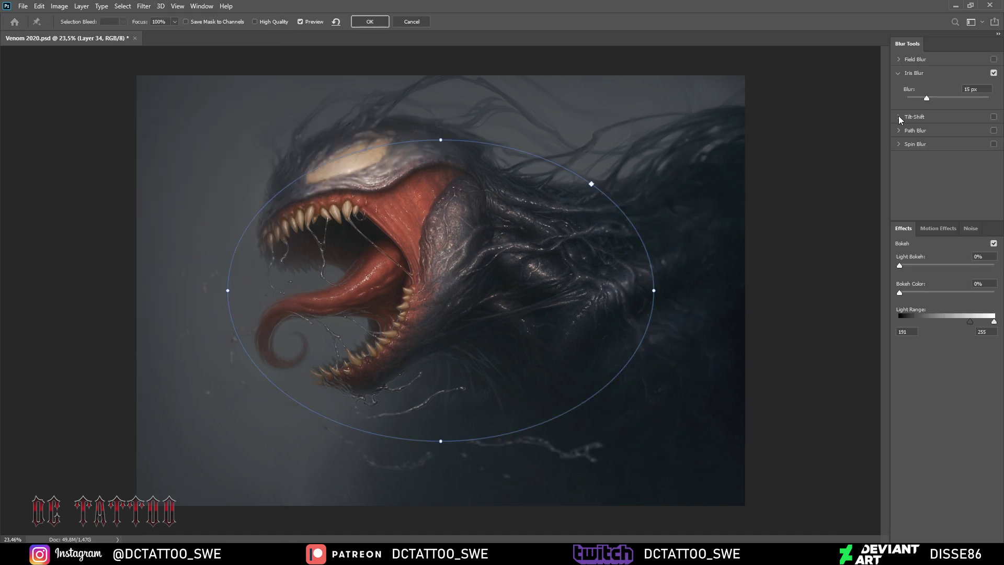
pyautogui.click(994, 86)
pyautogui.click(993, 73)
pyautogui.moveTo(443, 251); pyautogui.dragTo(553, 221)
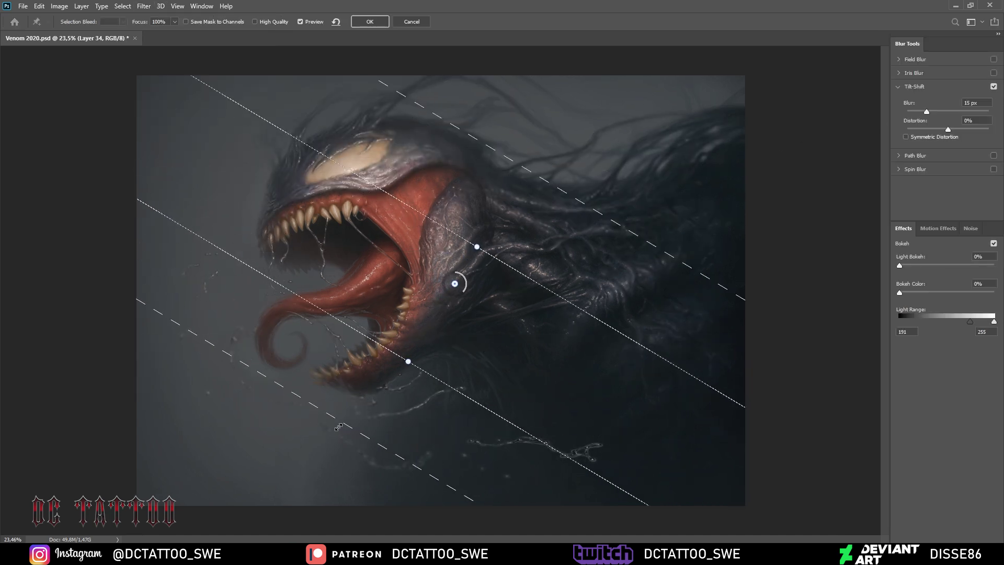
# Set the Tilt-Shift blur to 20 px, disable bokeh, and widen the lower focus edge
pyautogui.moveTo(465, 285); pyautogui.dragTo(455, 303)
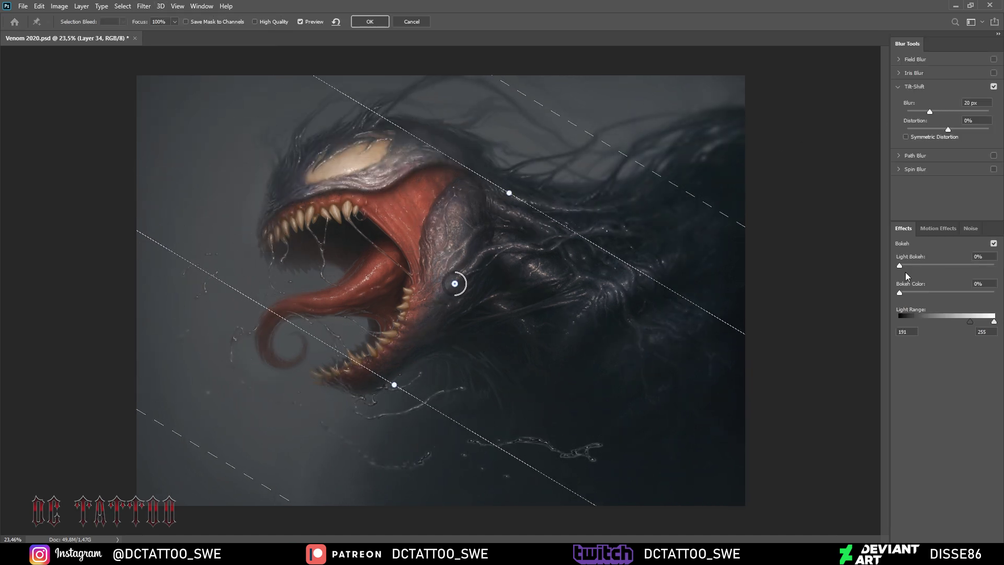
pyautogui.moveTo(970, 321); pyautogui.dragTo(925, 321)
pyautogui.moveTo(969, 292)
pyautogui.mouseDown()
pyautogui.moveTo(947, 292)
pyautogui.moveTo(968, 265)
pyautogui.mouseUp()
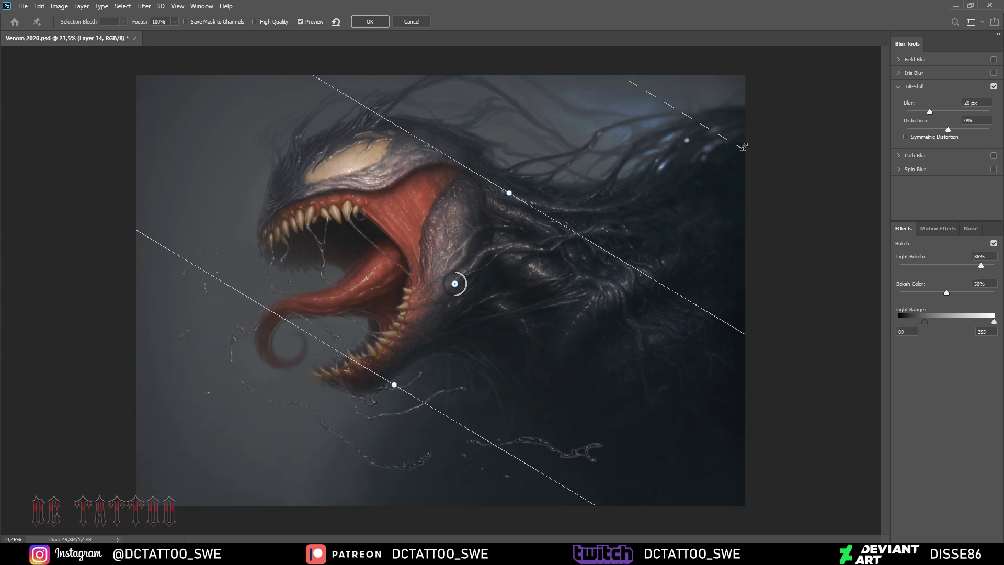
pyautogui.click(994, 243)
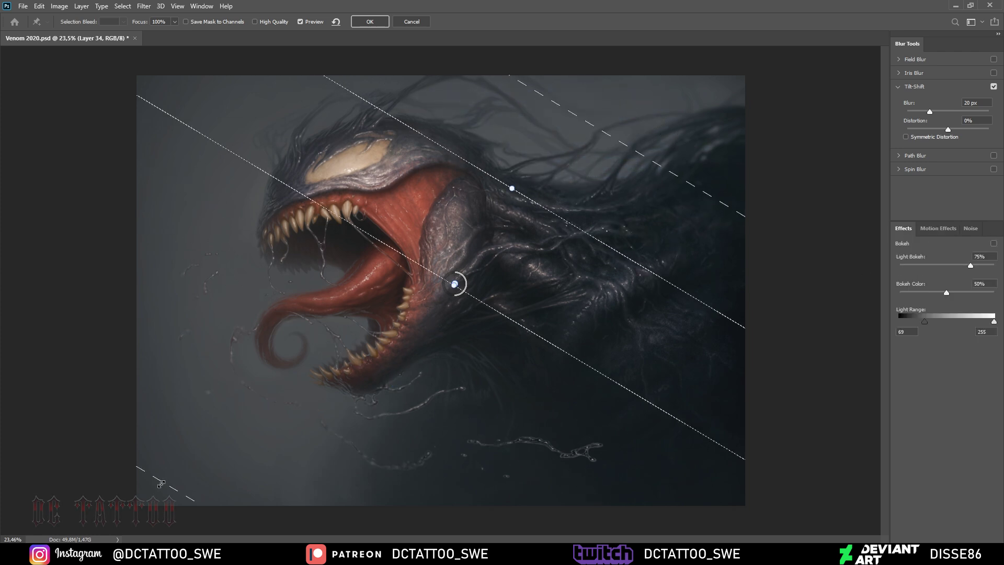
pyautogui.moveTo(210, 526); pyautogui.dragTo(162, 468)
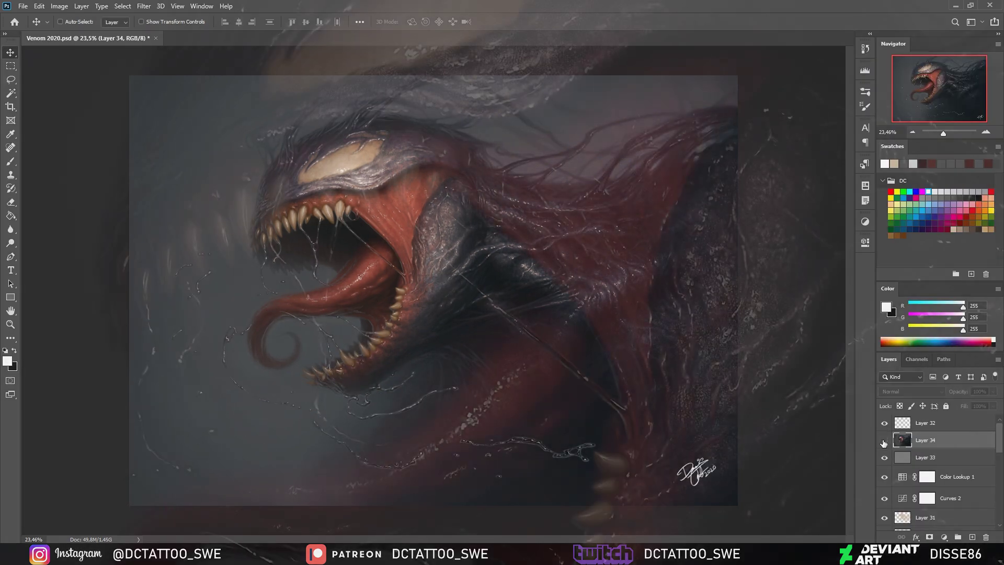